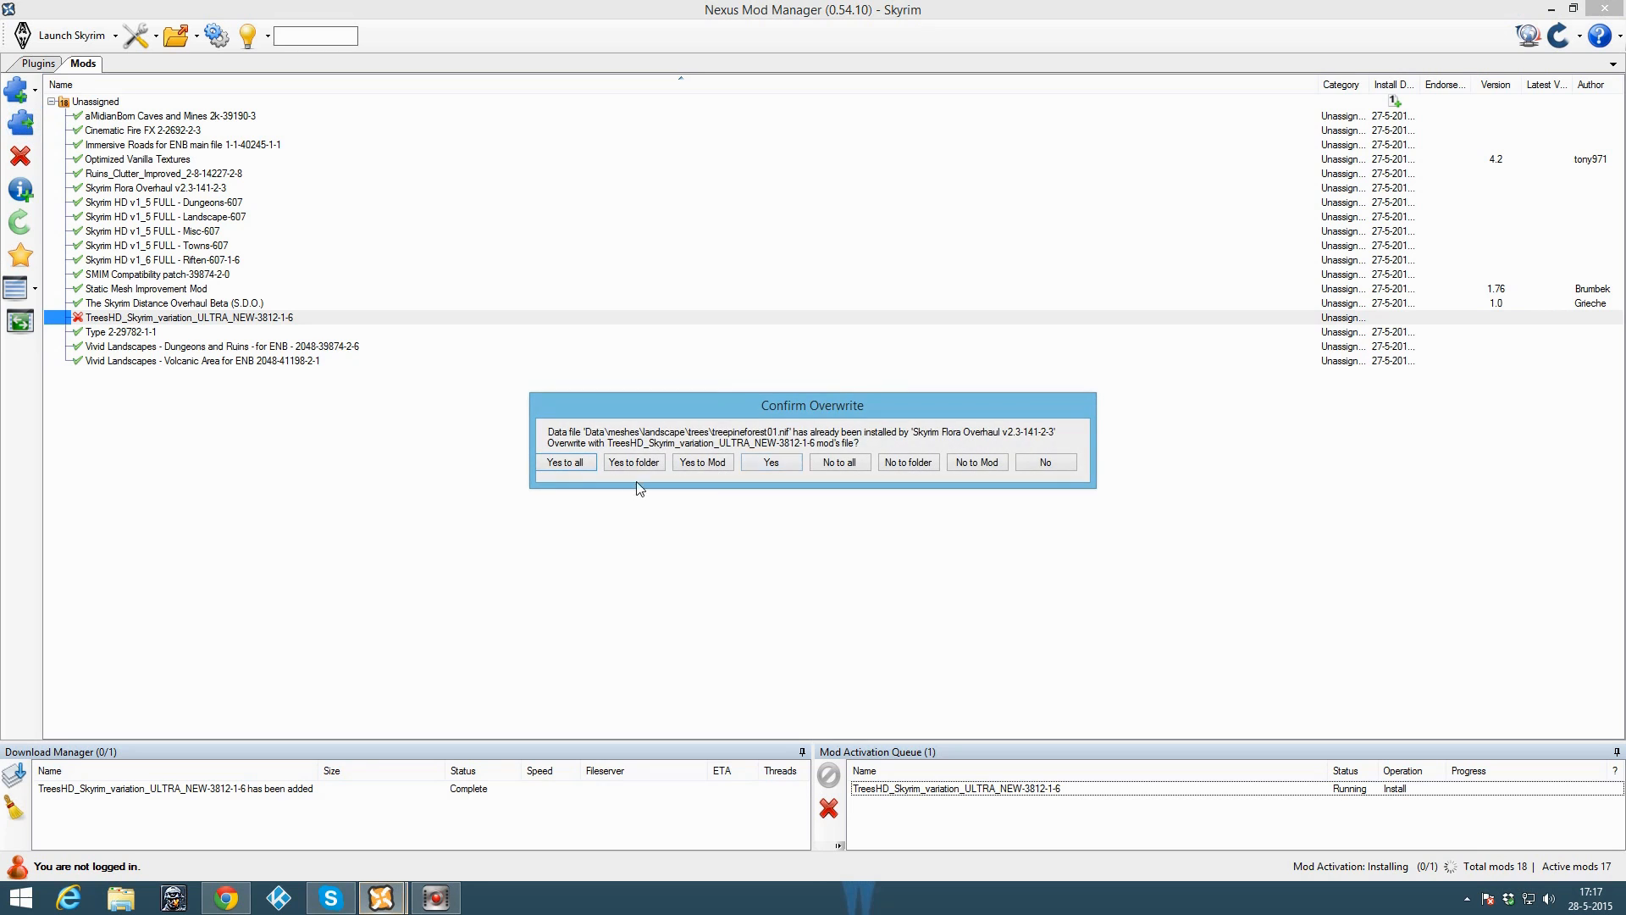
Step: Overwrite all conflicting files with the TreesHD_Skyrim_variation mod, then switch to Chrome and return to the RealVision ENB mod list
{"action": "left_click", "coordinate": [585, 463]}
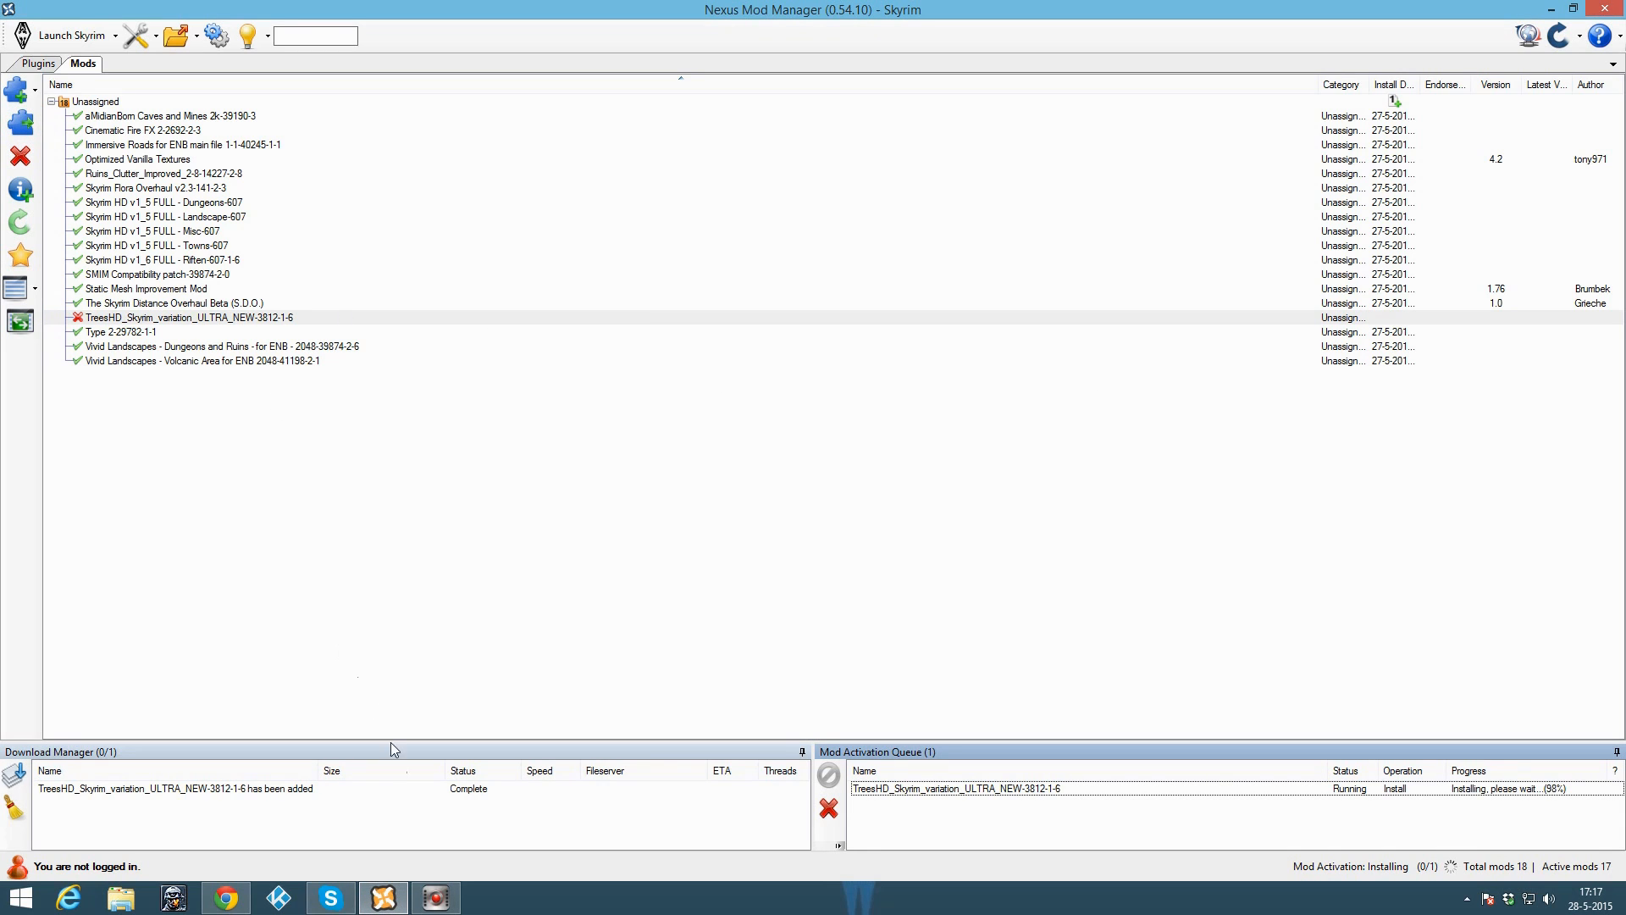
{"action": "left_click", "coordinate": [225, 896]}
{"action": "left_click", "coordinate": [323, 10]}
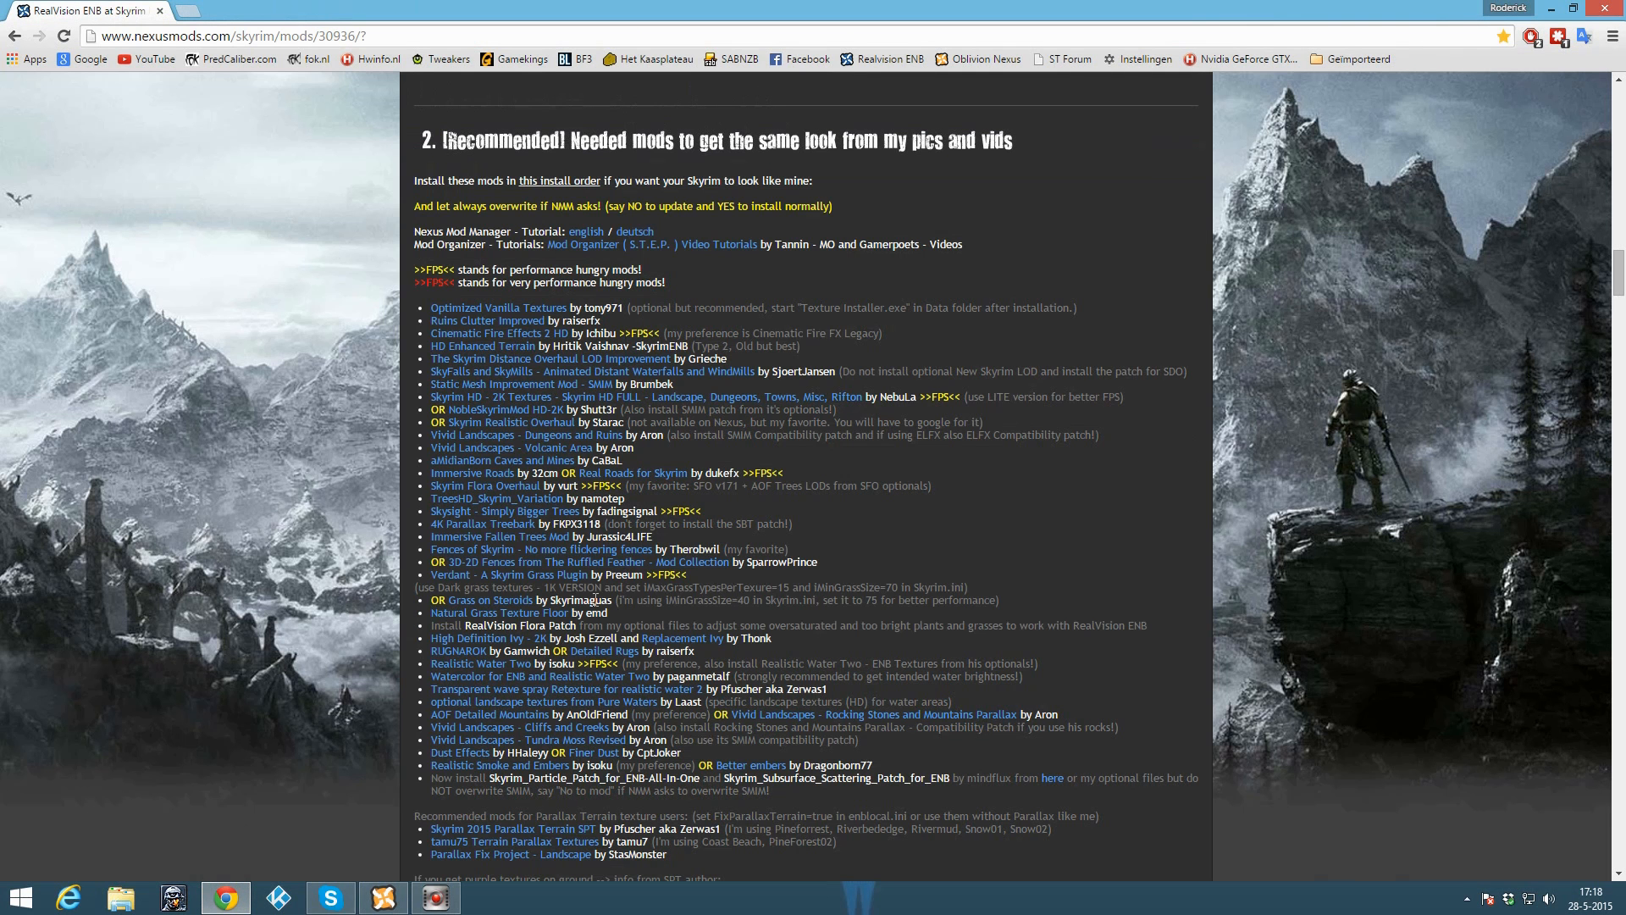
Step: Open the Skysight - Simply Bigger Trees page from the mod list in a new tab and show its downloadable files
{"action": "right_click", "coordinate": [521, 511]}
{"action": "left_click", "coordinate": [564, 525]}
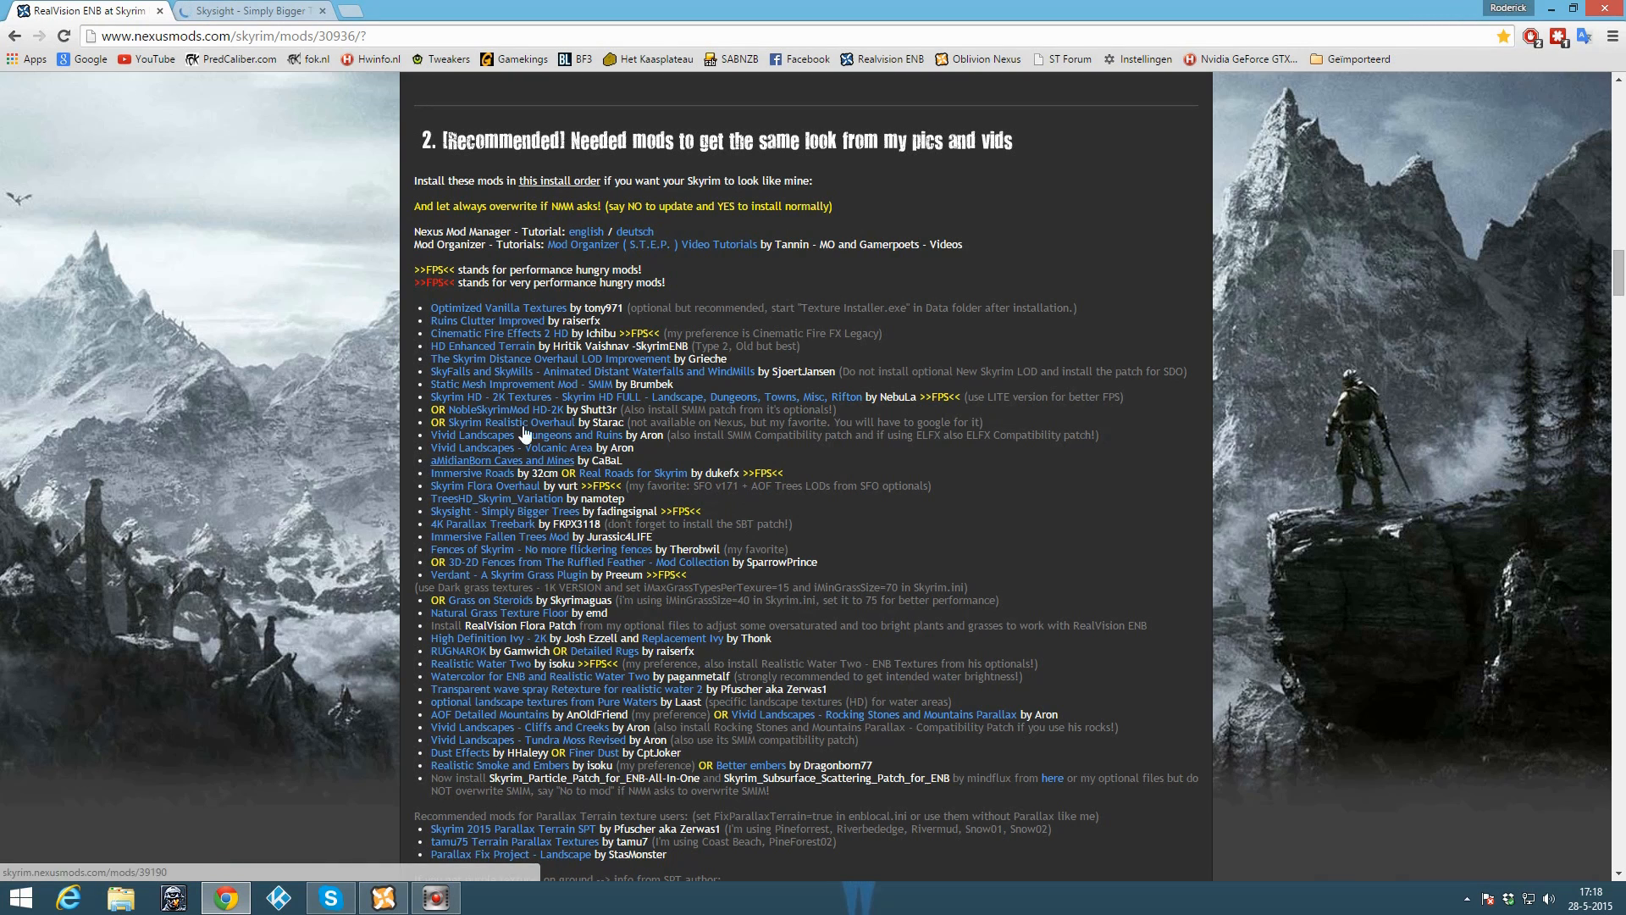
{"action": "left_click", "coordinate": [241, 11]}
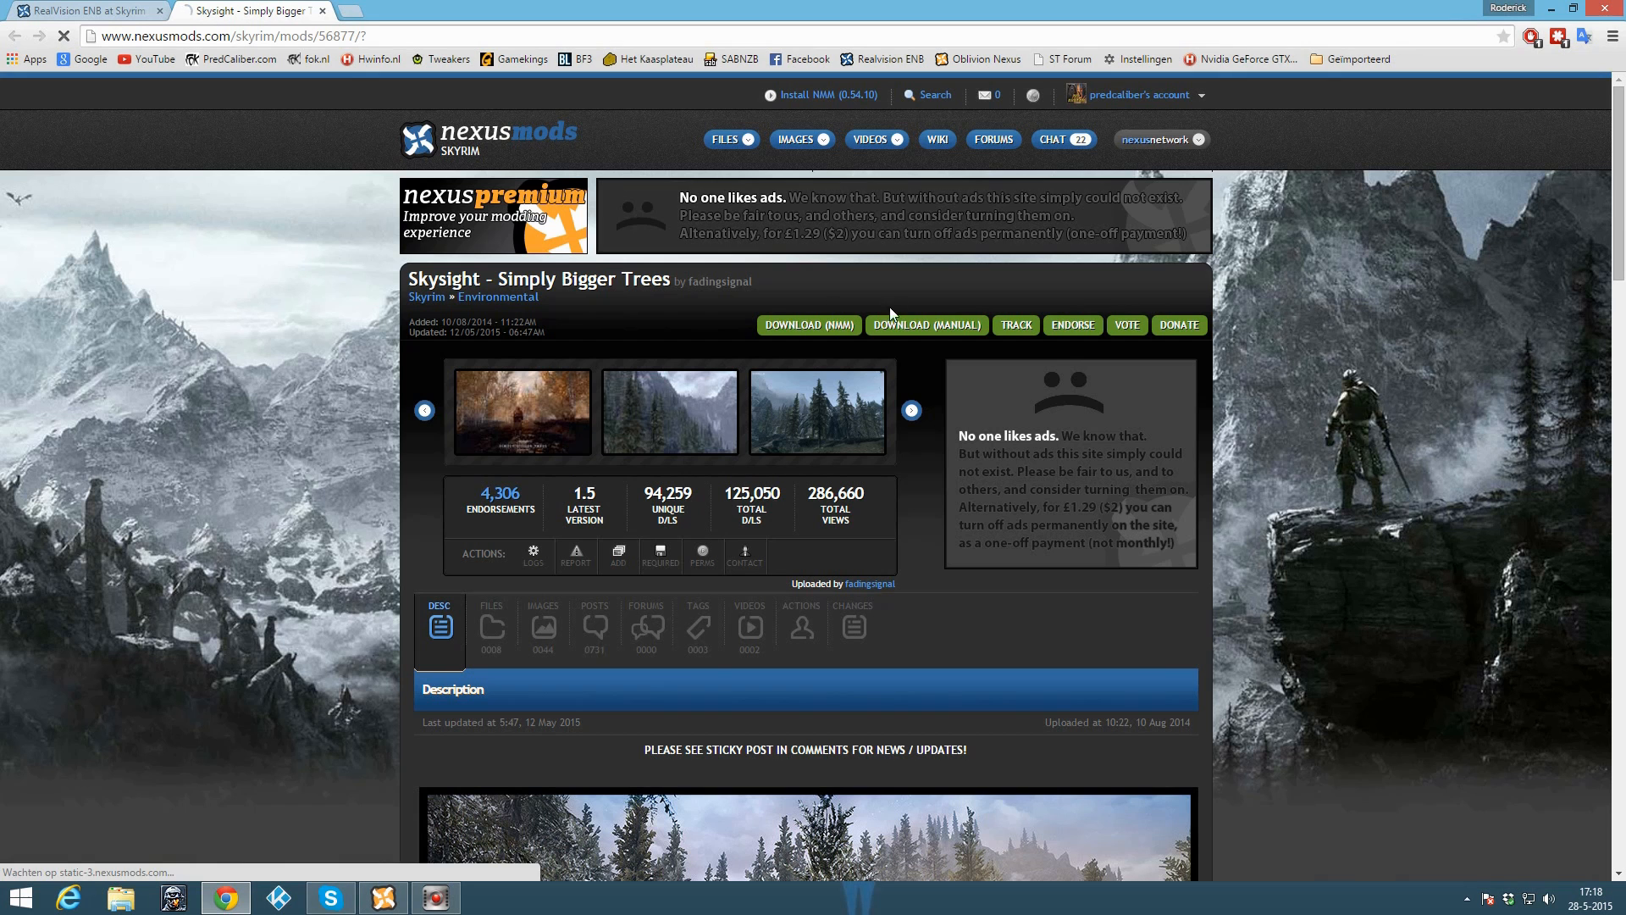
{"action": "left_click", "coordinate": [927, 325]}
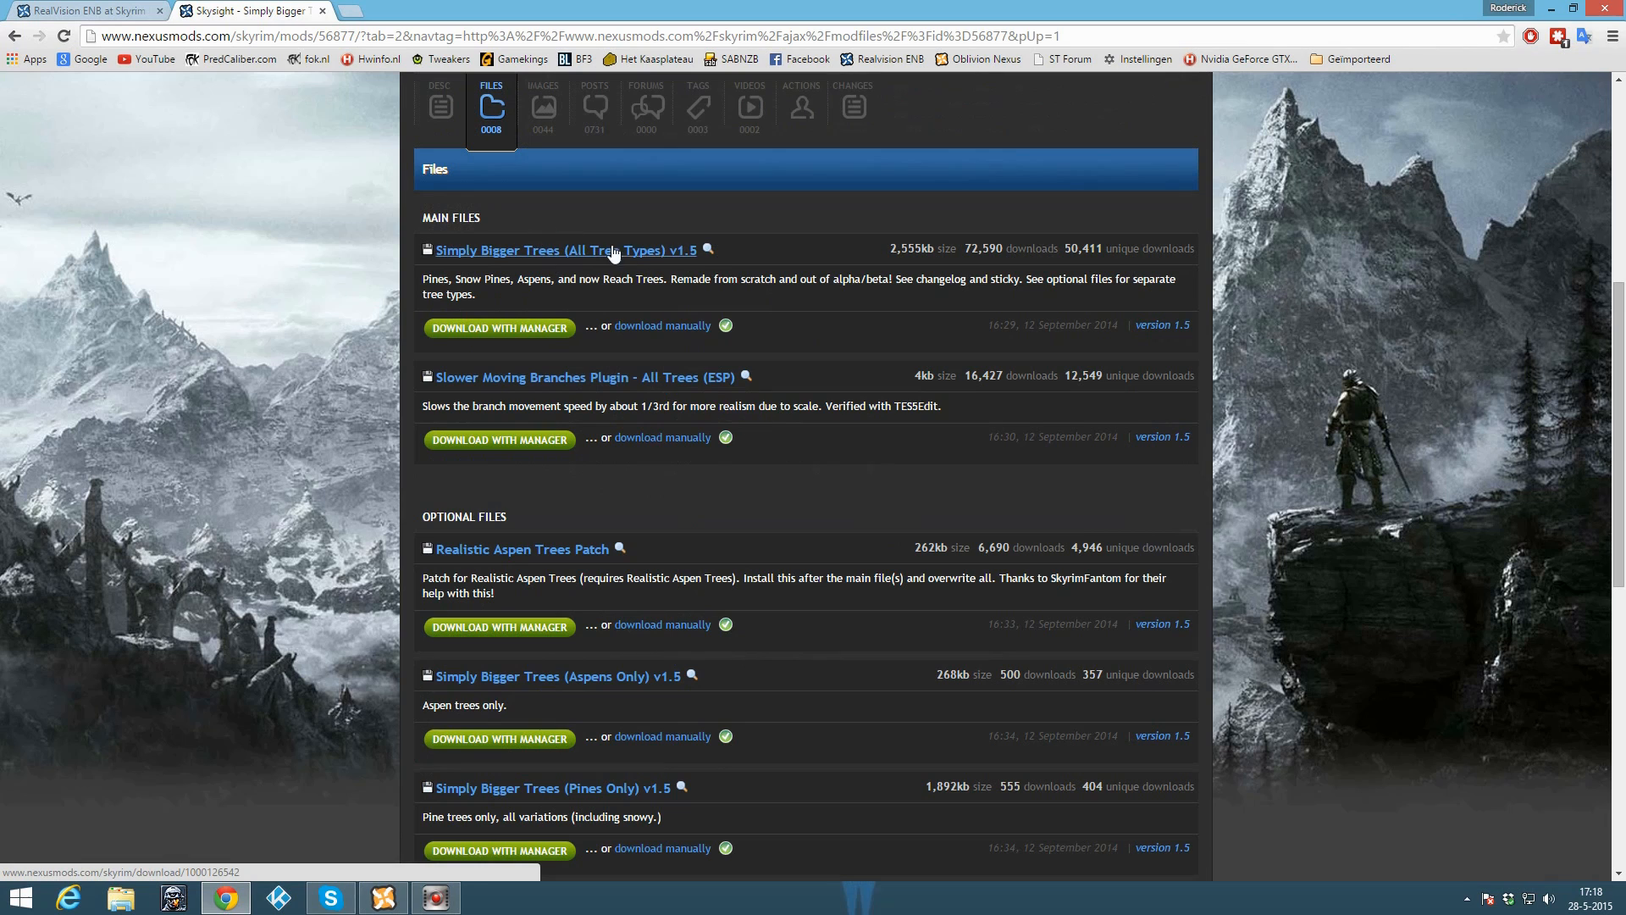
{"action": "left_click", "coordinate": [499, 327]}
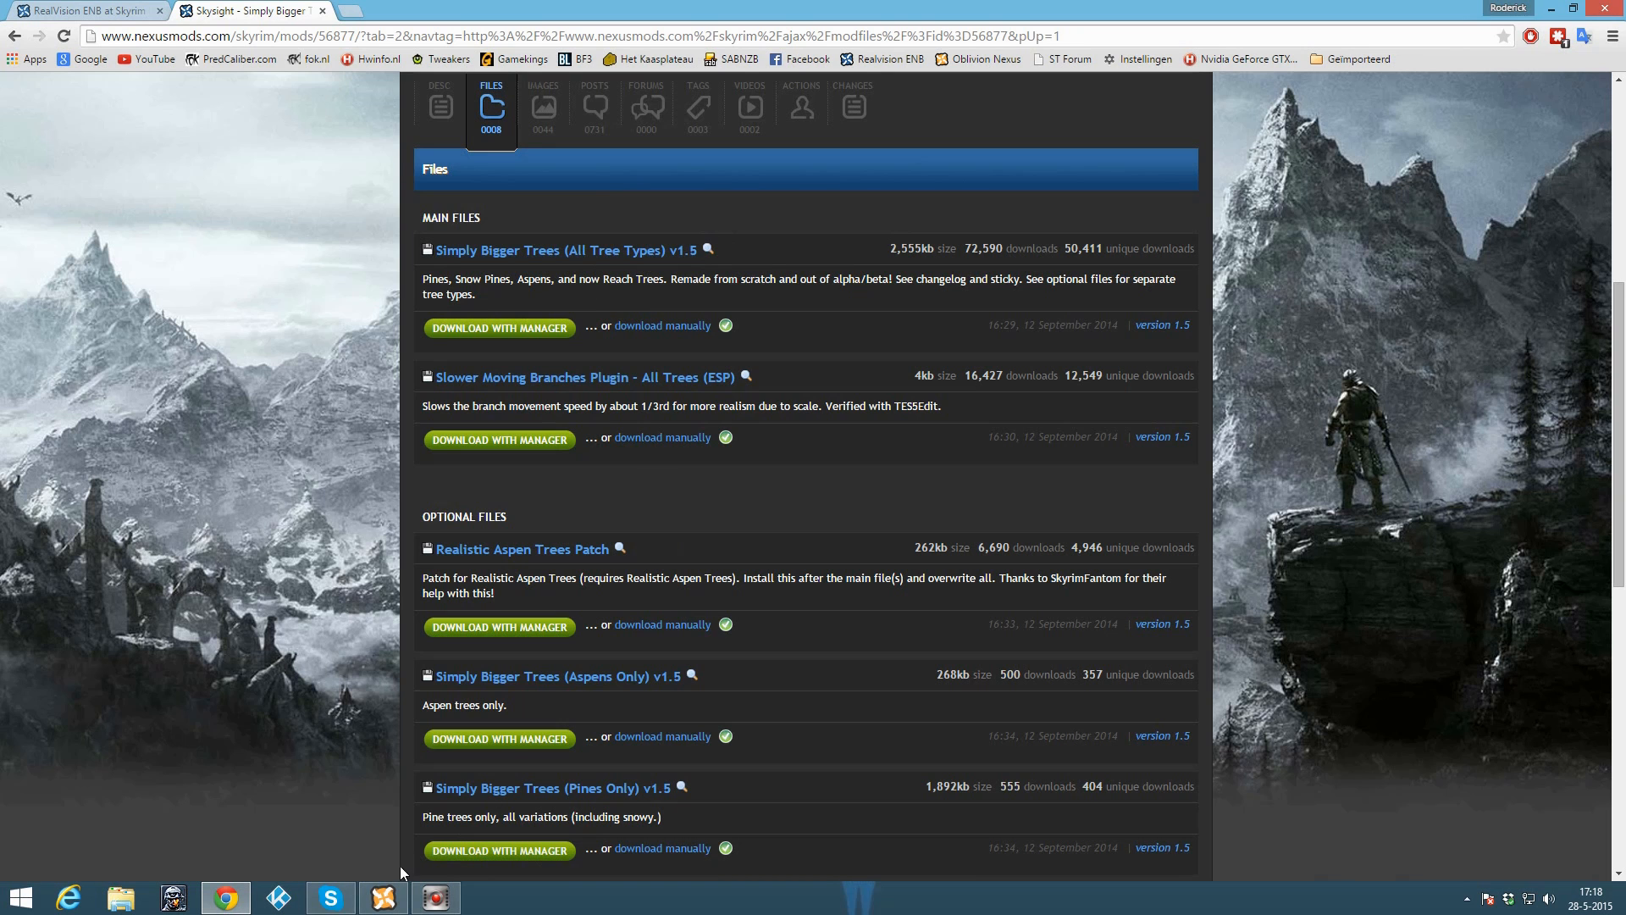
Step: Switch to Nexus Mod Manager, add the Simply Bigger Trees (All Tree Types) v1.5-56877-1-5 archive and install it, overwriting all conflicting files
{"action": "left_click", "coordinate": [383, 898]}
{"action": "left_click", "coordinate": [15, 89]}
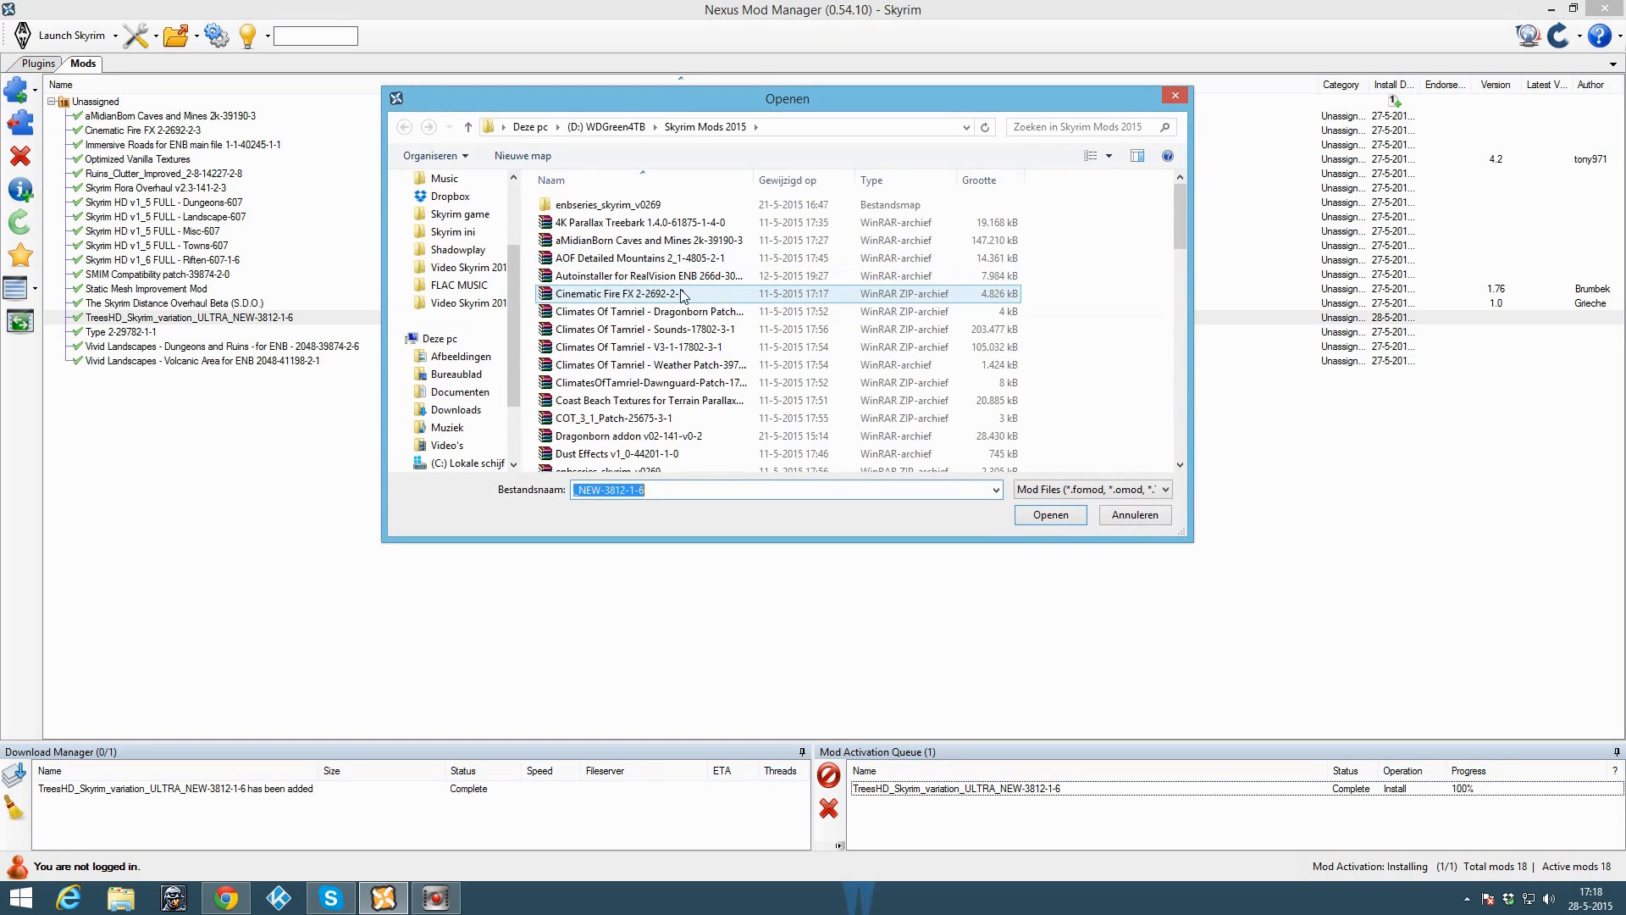
{"action": "scroll", "coordinate": [682, 294], "scroll_direction": "down", "scroll_amount": 12}
{"action": "left_click", "coordinate": [677, 200]}
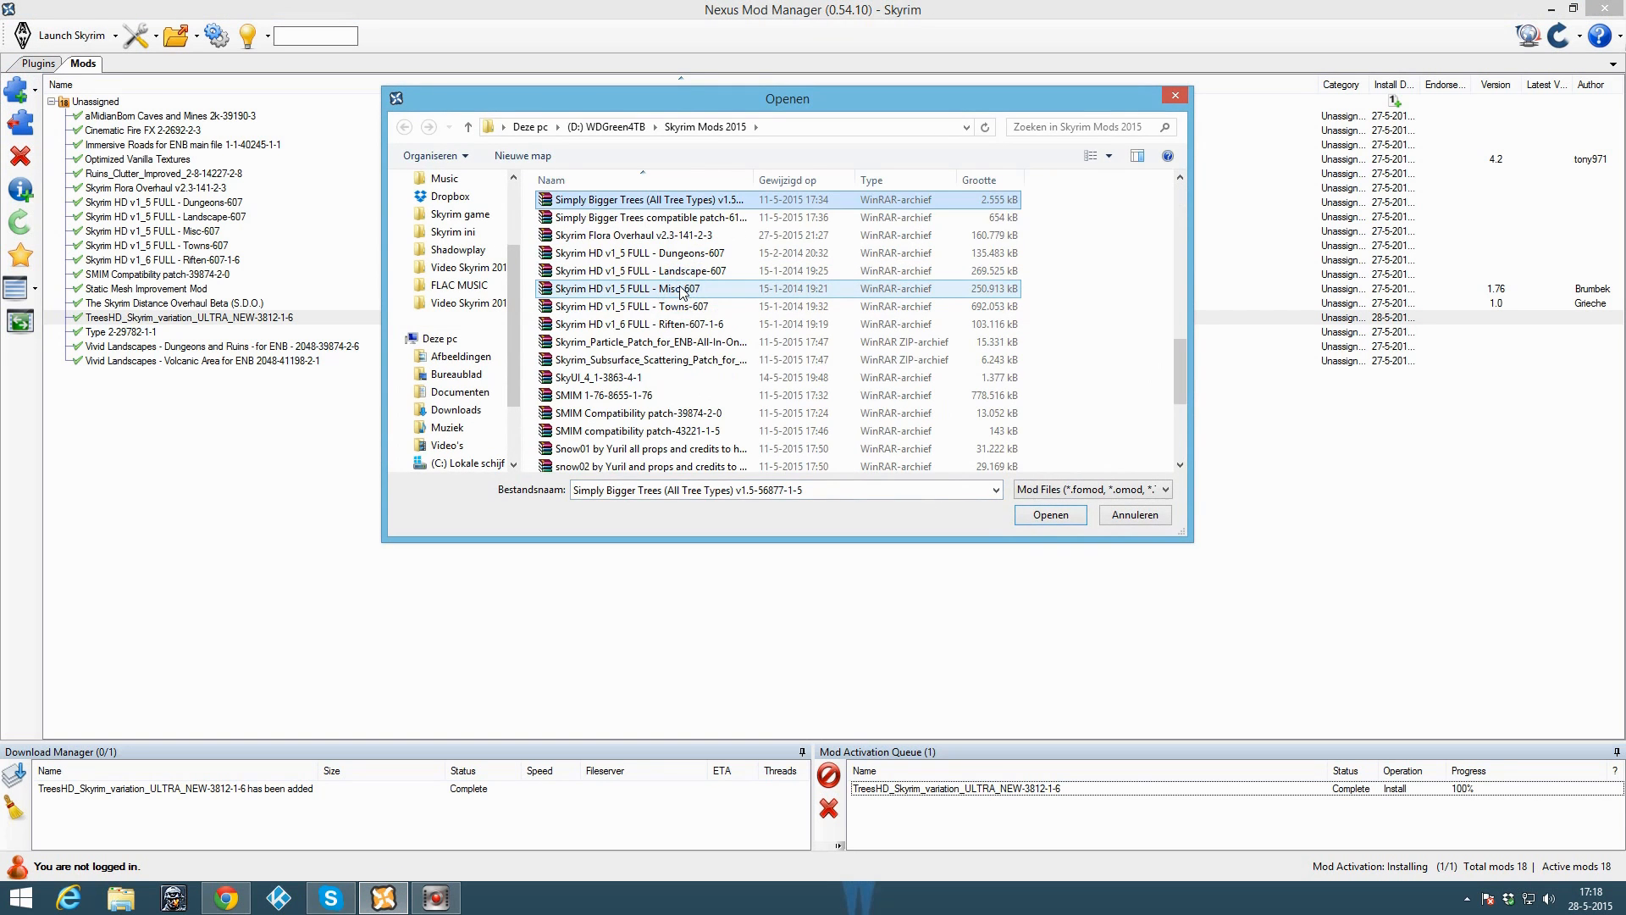
{"action": "double_click", "coordinate": [697, 201]}
{"action": "double_click", "coordinate": [154, 188]}
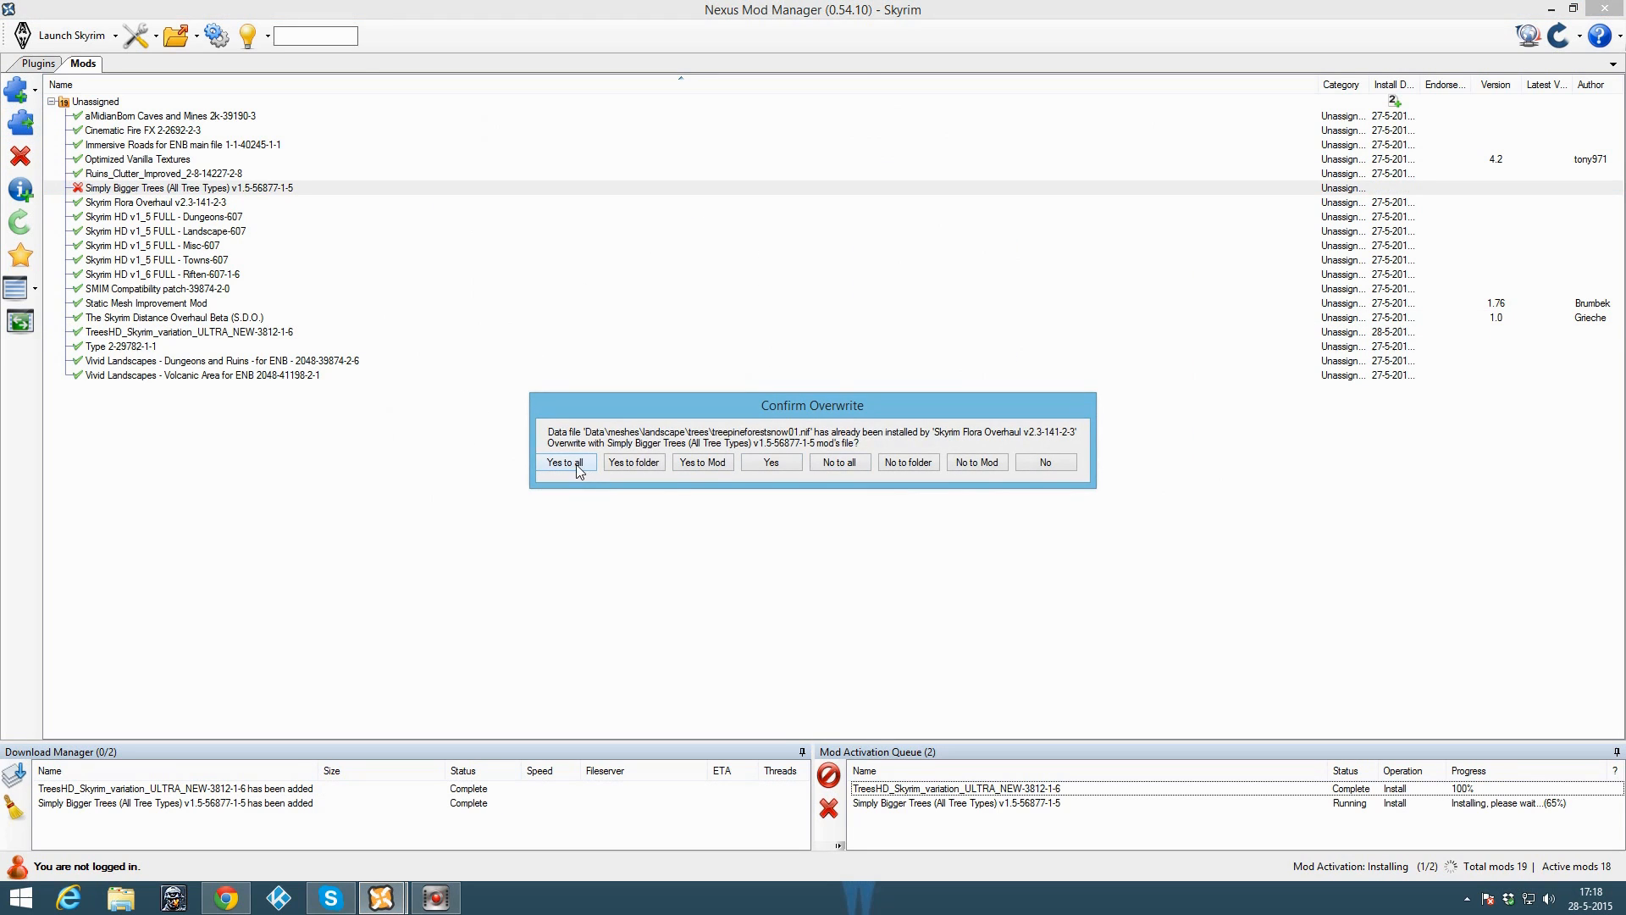
{"action": "left_click", "coordinate": [577, 467]}
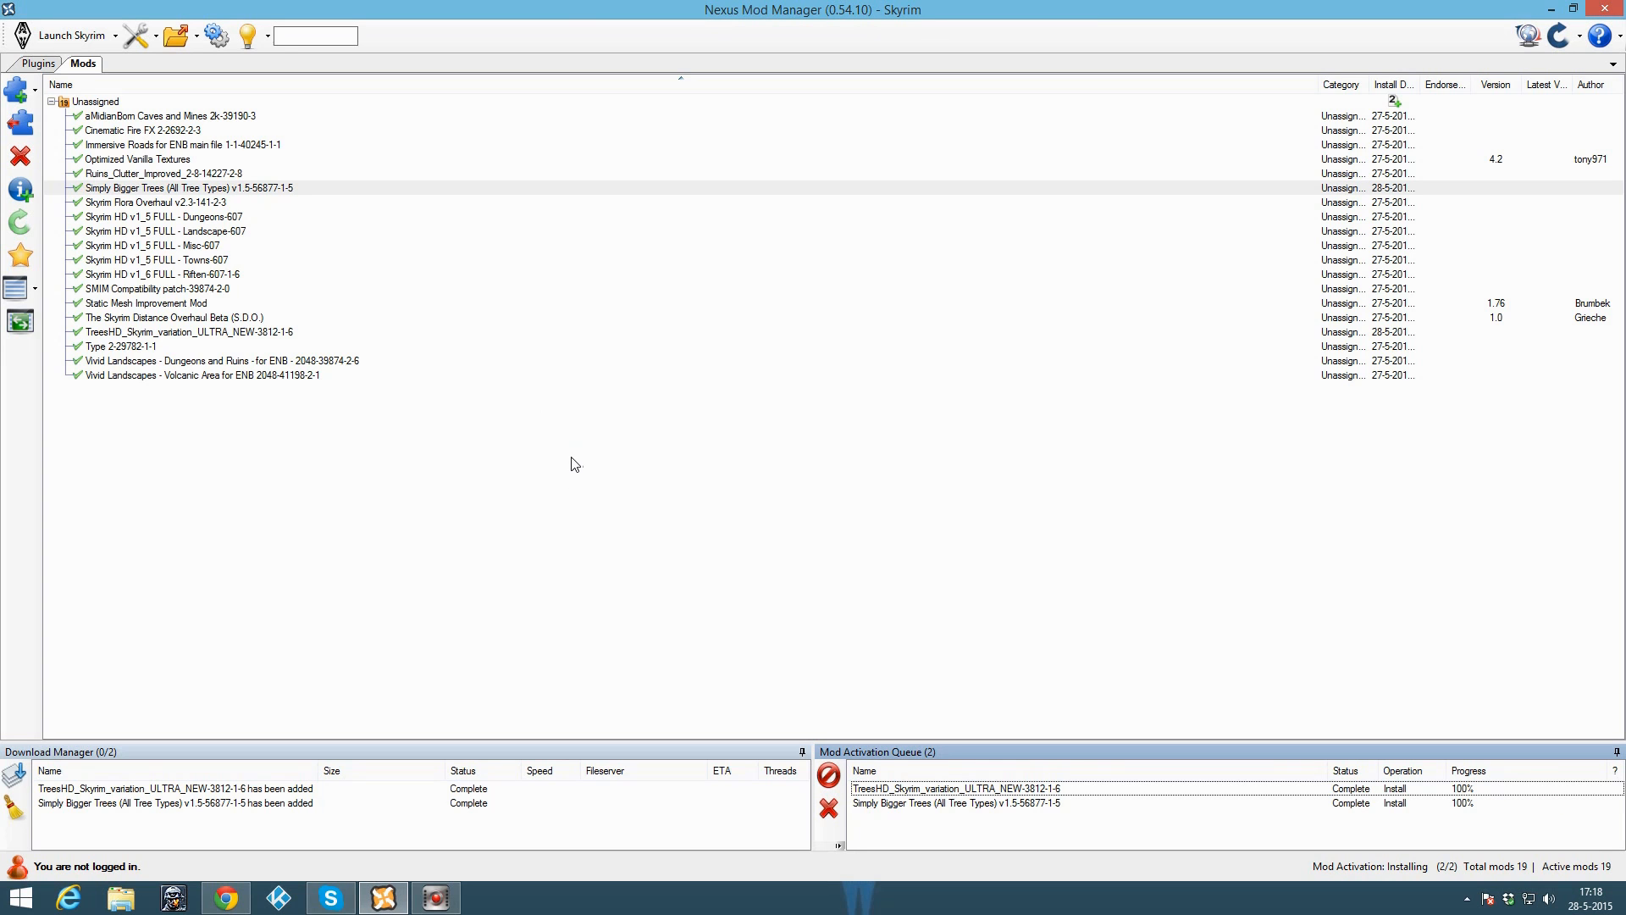
Step: Switch to Chrome, close the Simply Bigger Trees page, and open 4K Parallax Treebark from the mod list at its main files
{"action": "left_click", "coordinate": [207, 905]}
{"action": "left_click", "coordinate": [328, 11]}
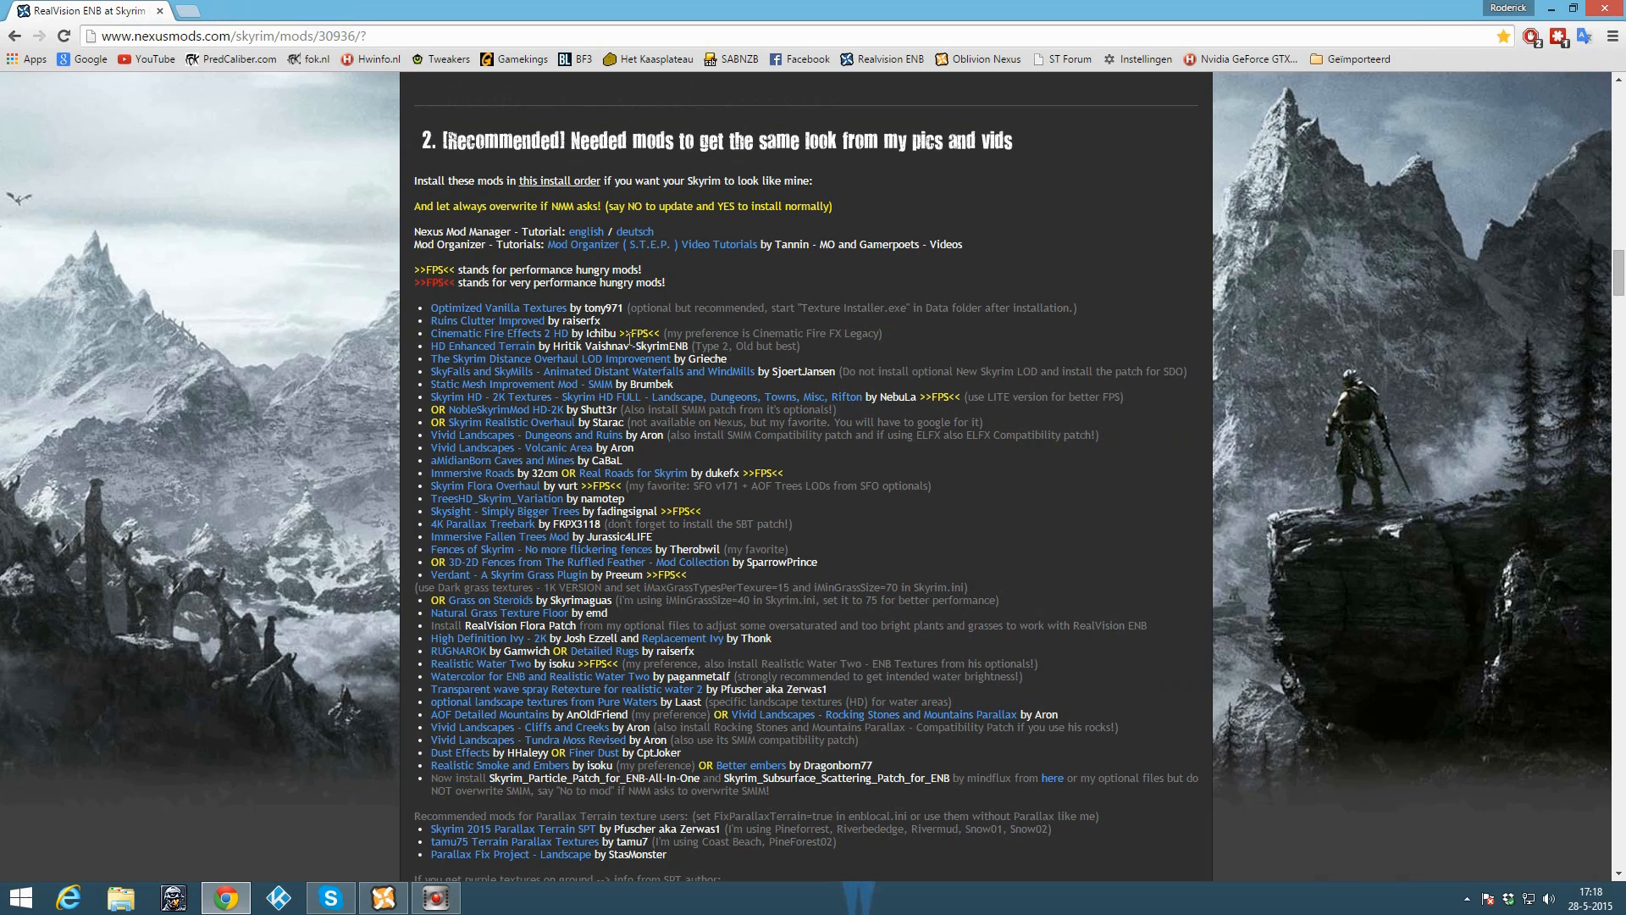
{"action": "right_click", "coordinate": [515, 530]}
{"action": "left_click", "coordinate": [543, 538]}
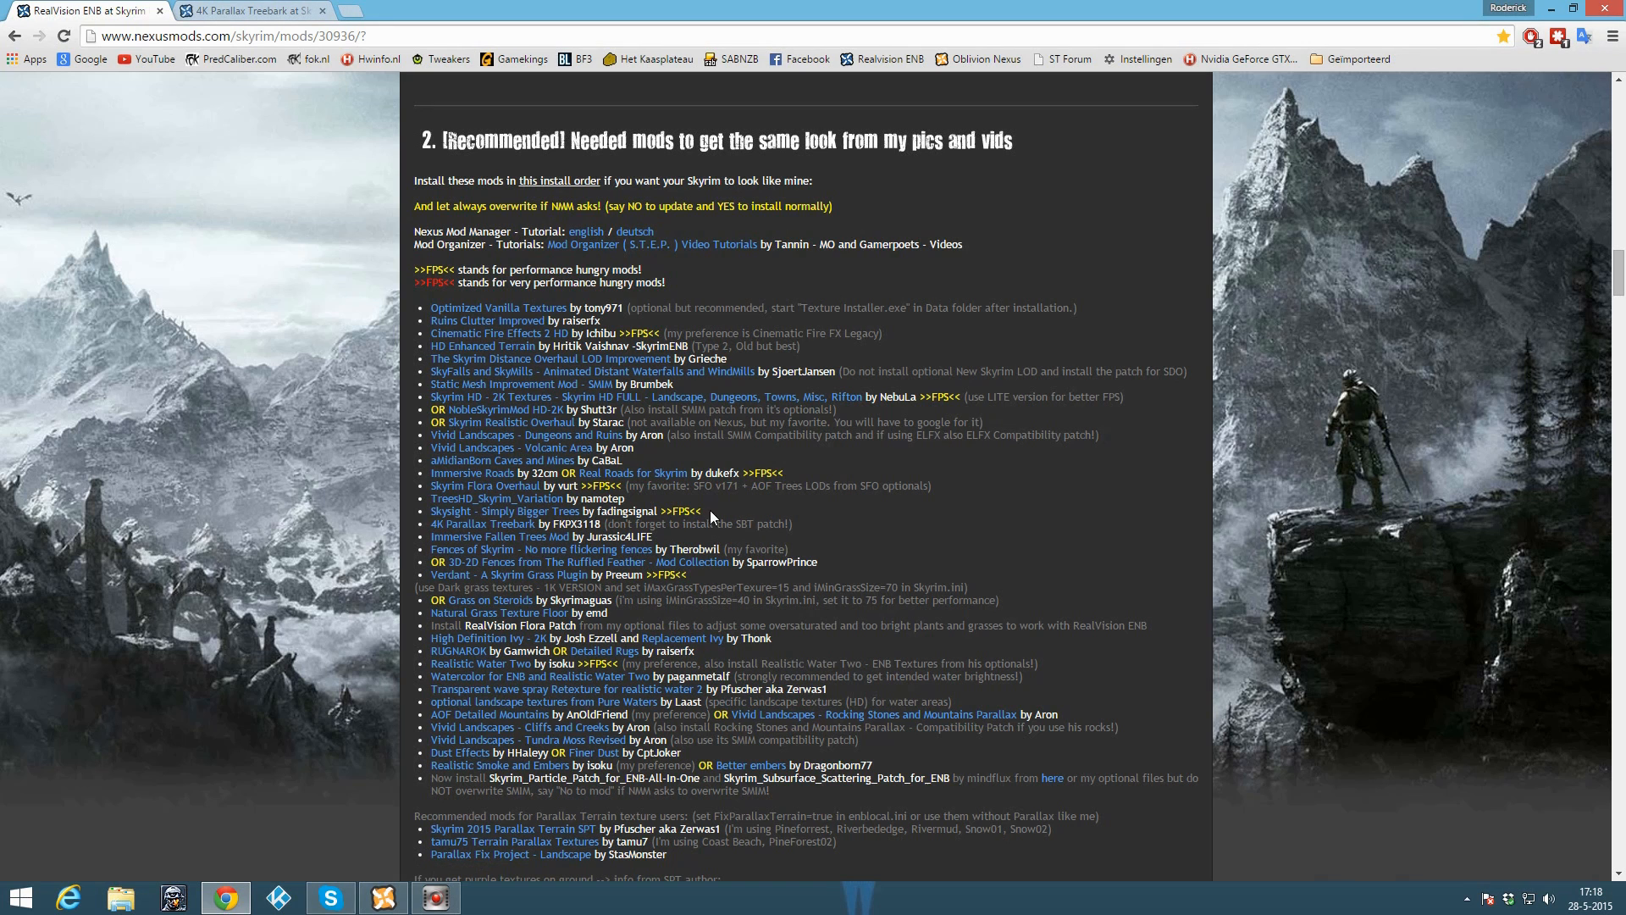
{"action": "key", "text": "ctrl+Tab"}
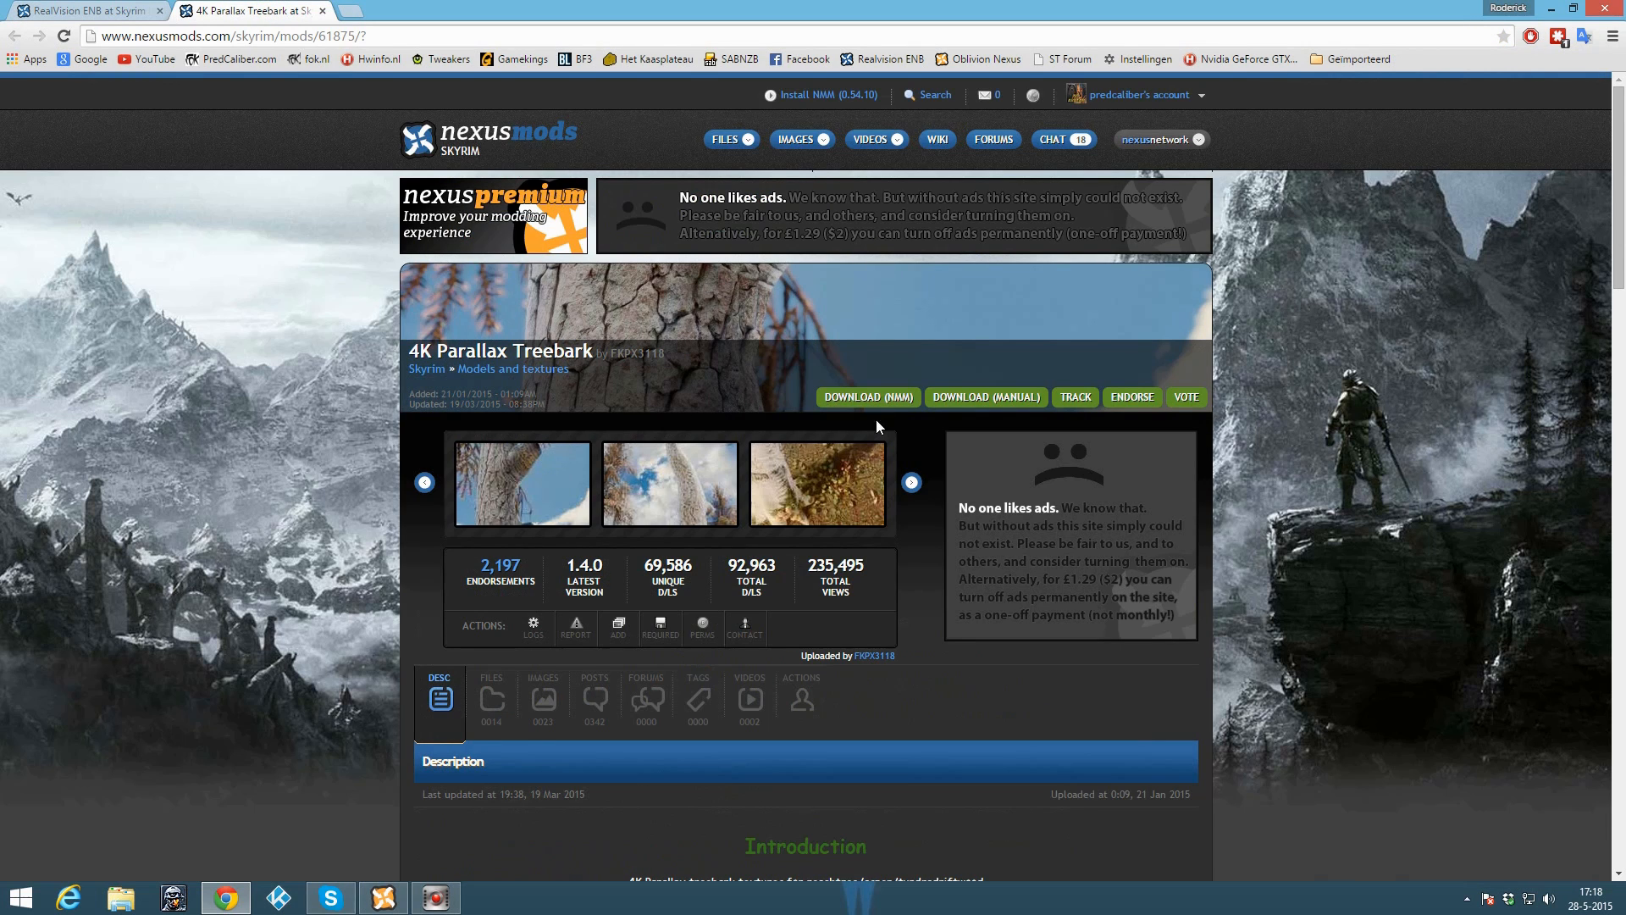
{"action": "scroll", "coordinate": [897, 415], "scroll_direction": "down", "scroll_amount": 1}
{"action": "left_click", "coordinate": [982, 313]}
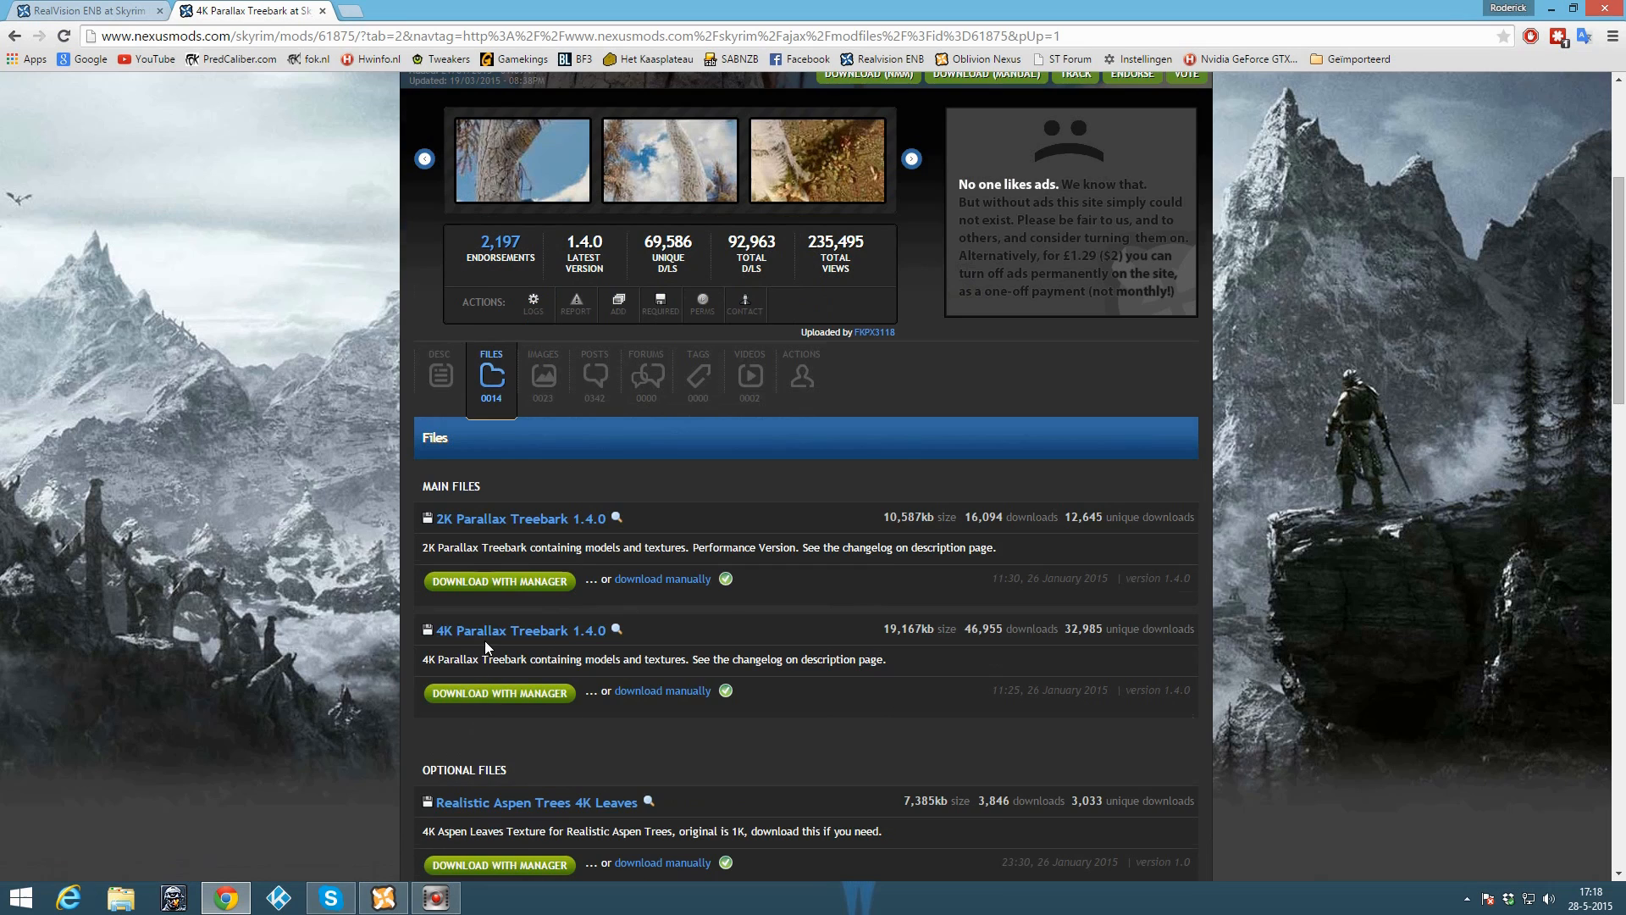
{"action": "scroll", "coordinate": [484, 640], "scroll_direction": "down", "scroll_amount": 1}
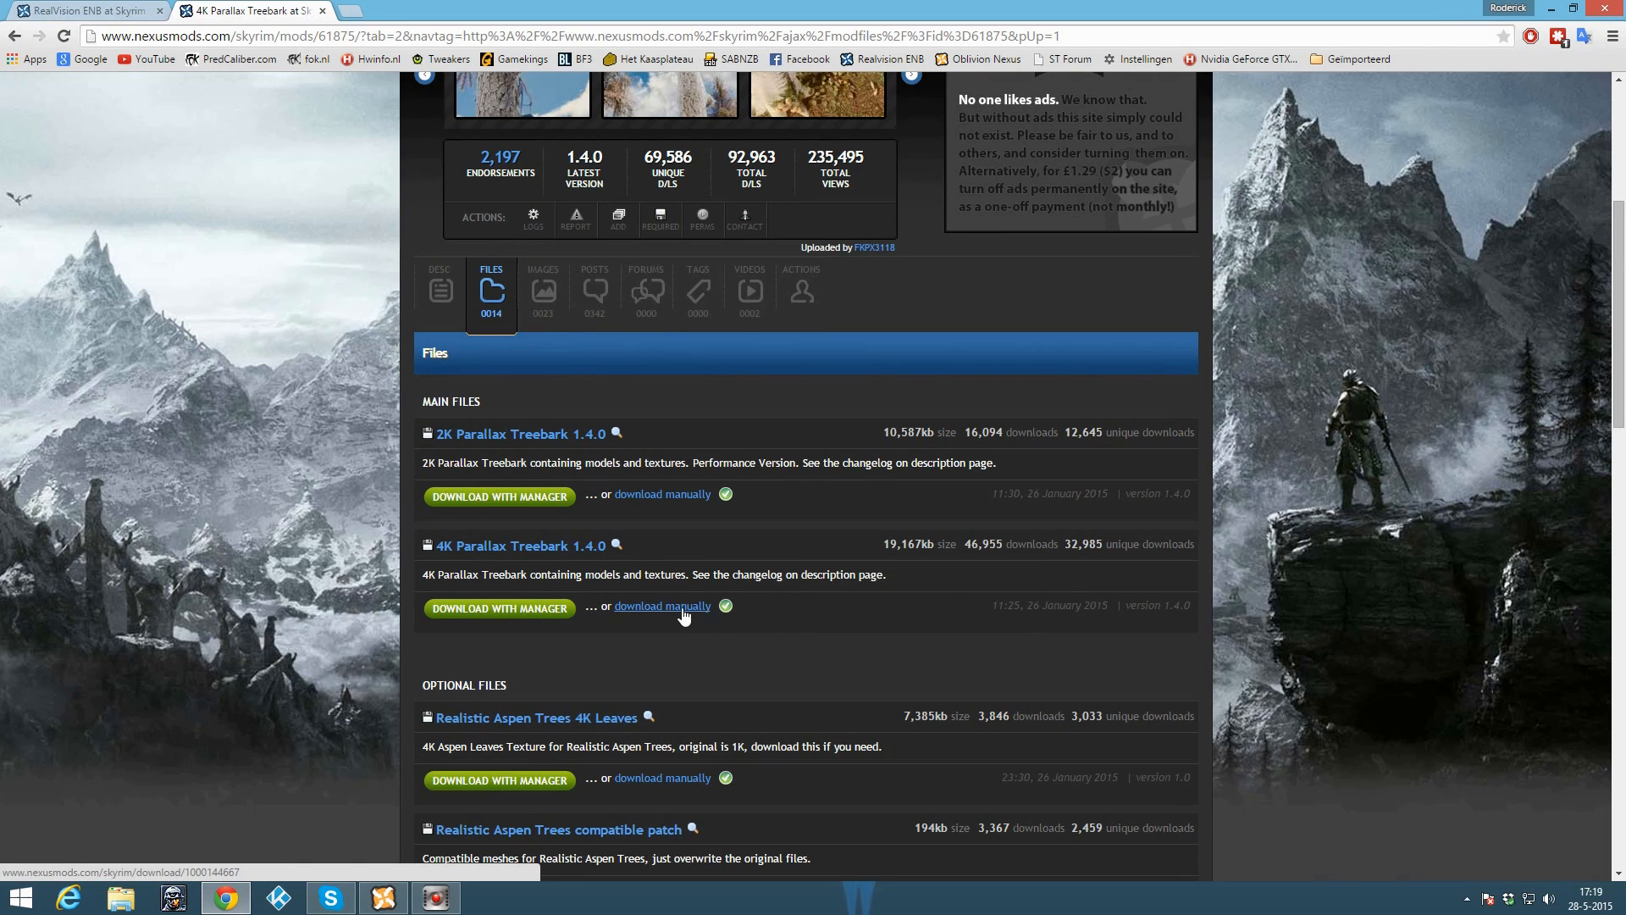
Step: Switch to Nexus Mod Manager, add the 4K Parallax Treebark 1.4.0-61875-1-4-0 archive and install it, overwriting all conflicting files
{"action": "left_click", "coordinate": [383, 898]}
{"action": "left_click", "coordinate": [16, 88]}
{"action": "left_click", "coordinate": [627, 258]}
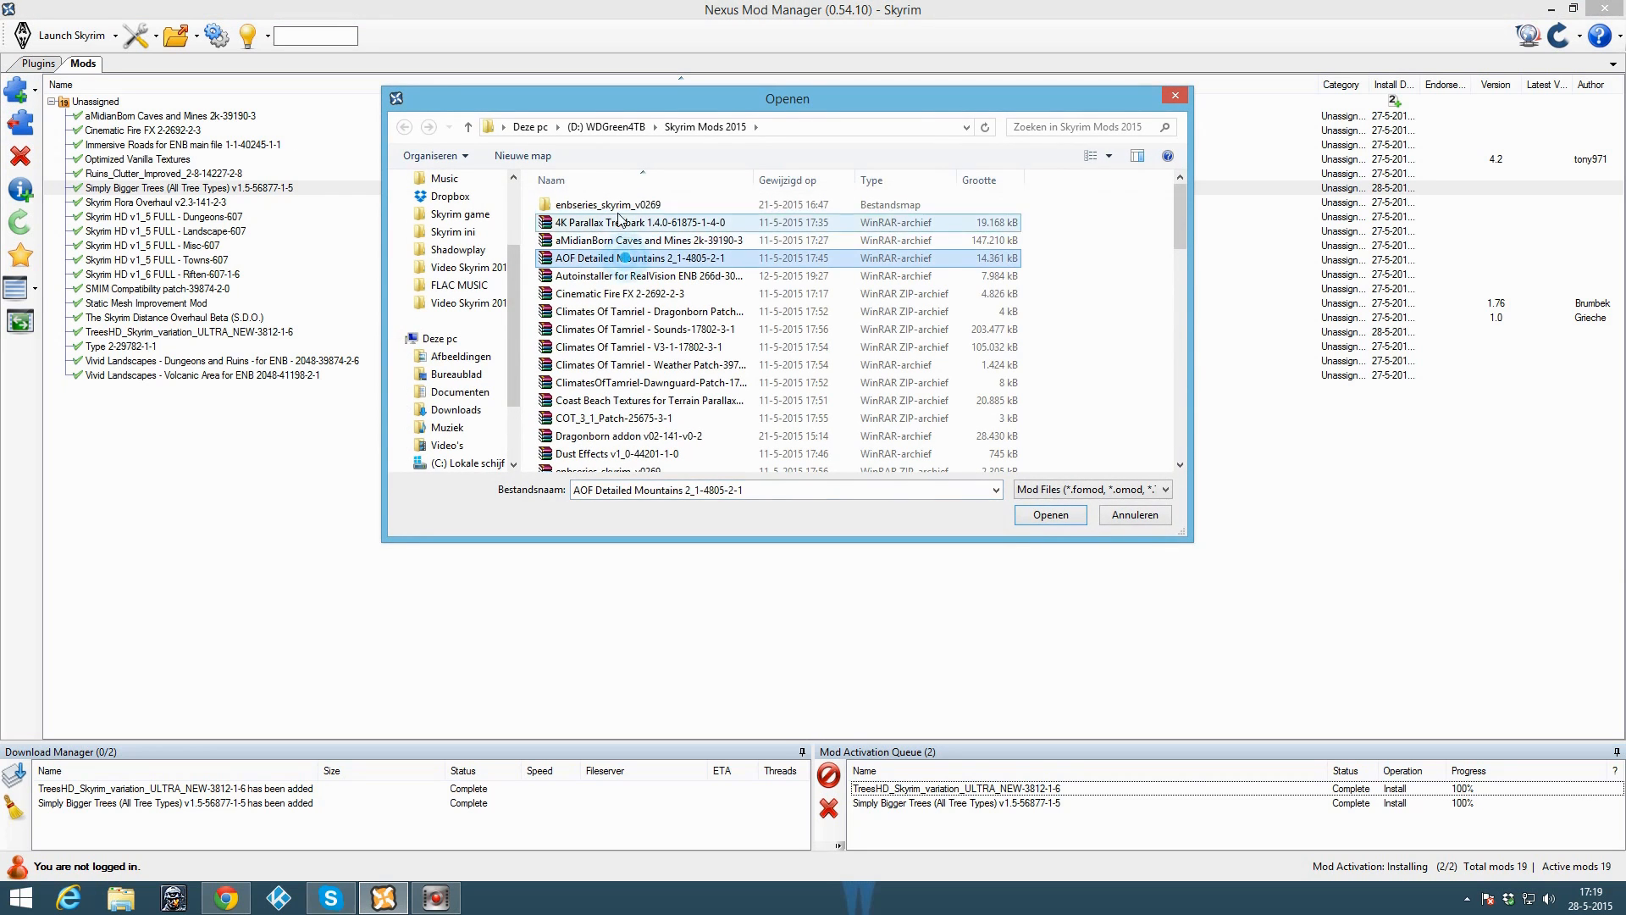
{"action": "left_click", "coordinate": [624, 222]}
{"action": "double_click", "coordinate": [623, 223]}
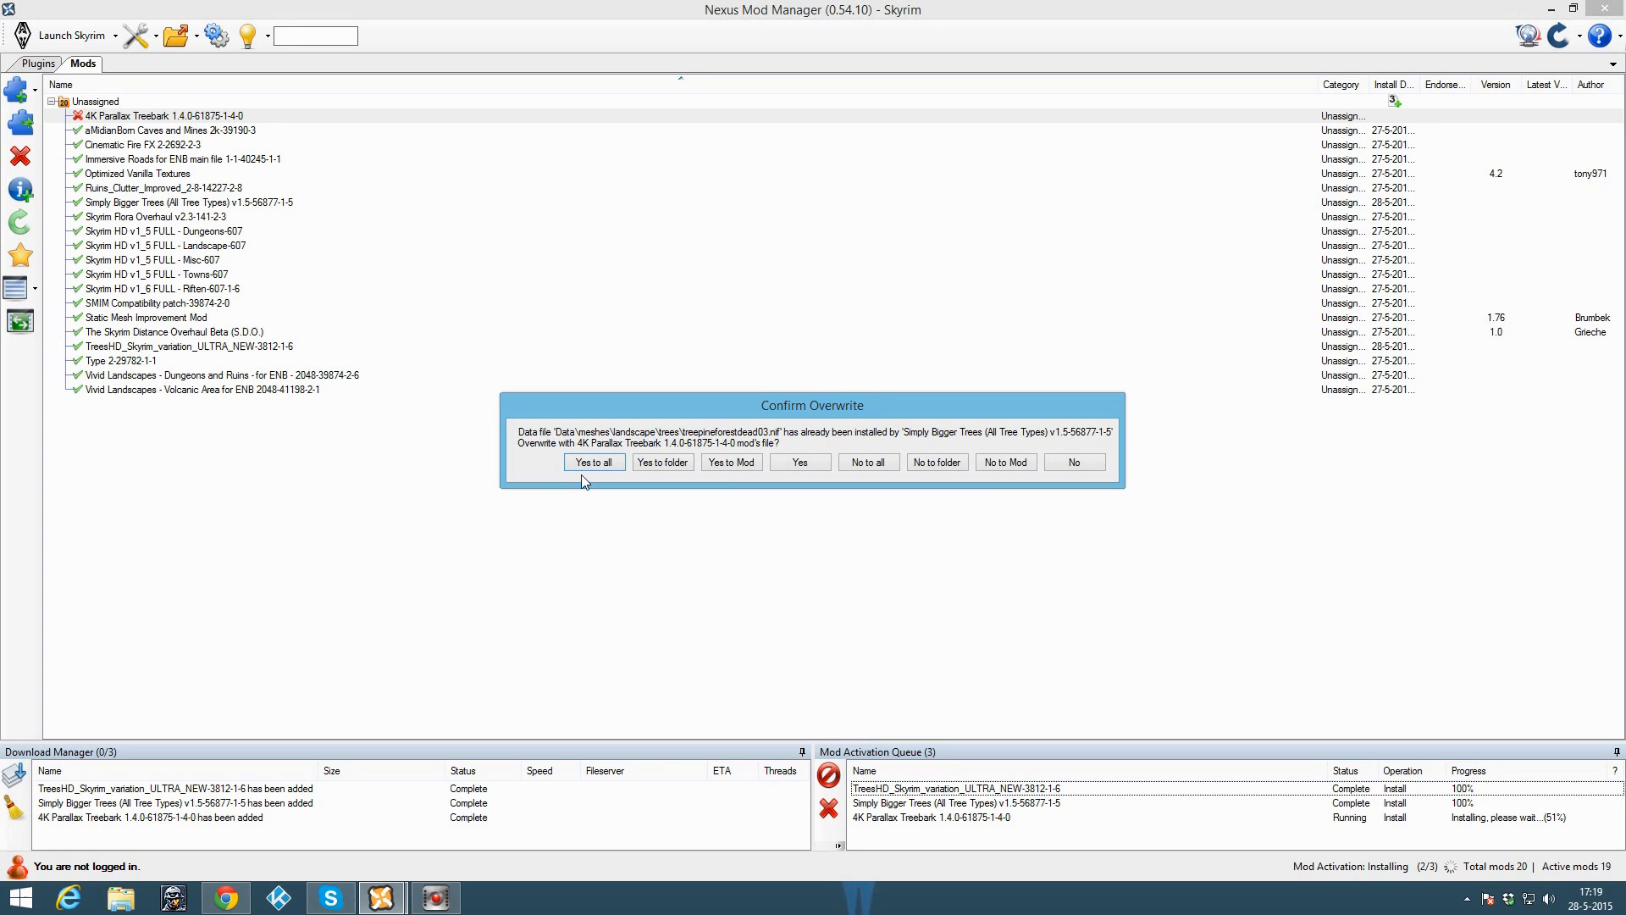
{"action": "left_click", "coordinate": [597, 465]}
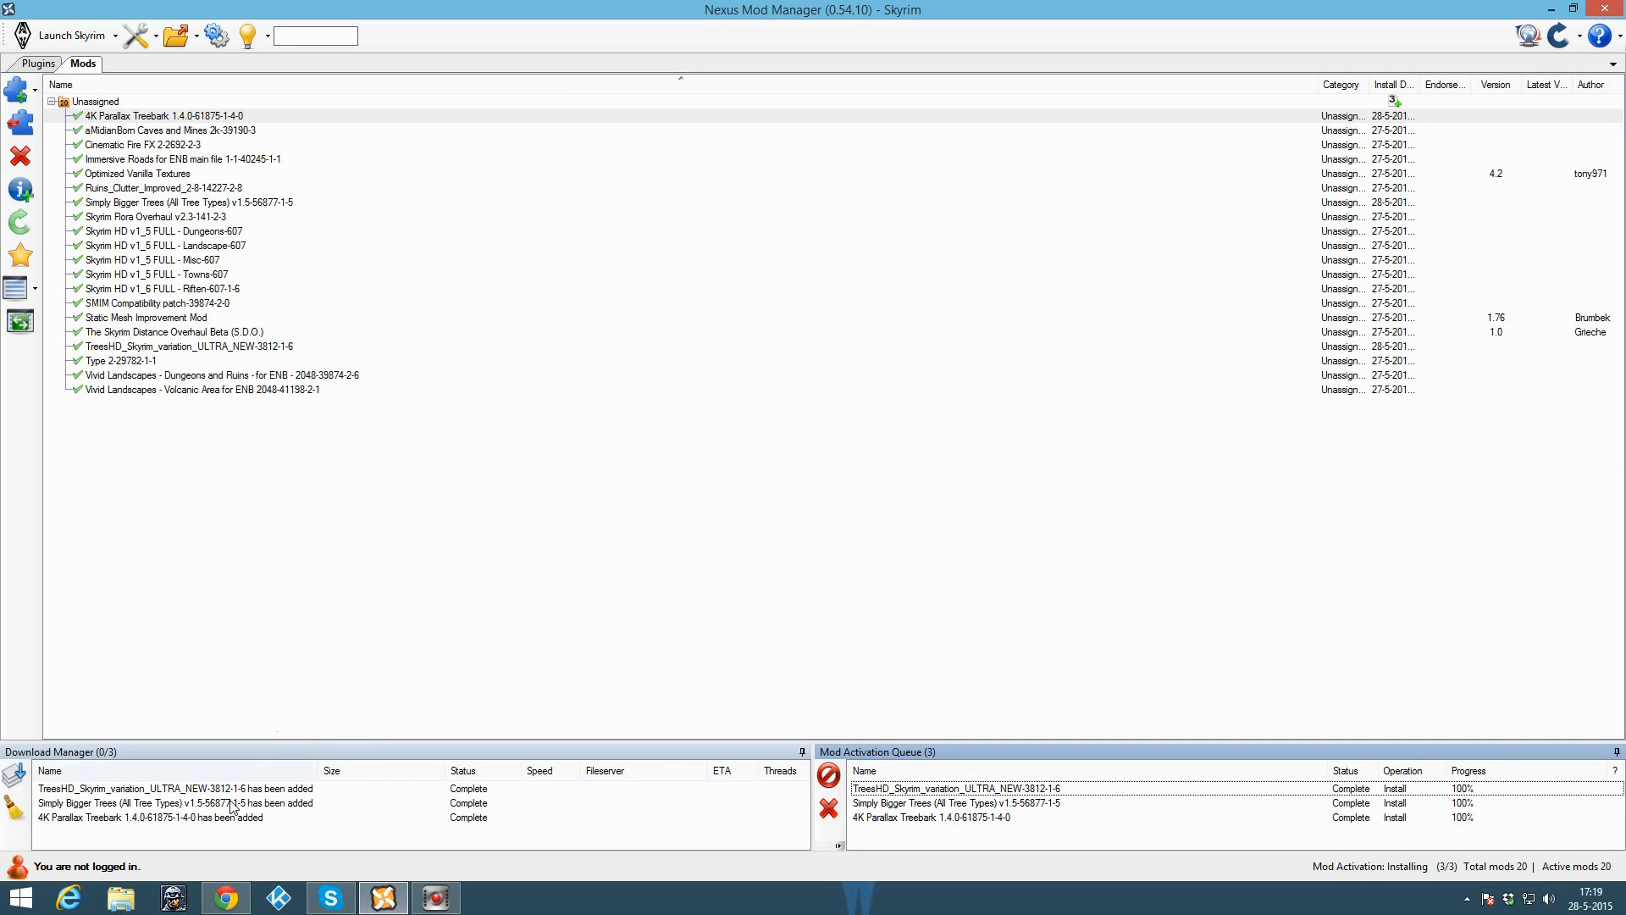
Step: Switch to Chrome and locate the Simply Bigger Trees compatible patch among the optional files of 4K Parallax Treebark
{"action": "left_click", "coordinate": [226, 897]}
{"action": "scroll", "coordinate": [669, 476], "scroll_direction": "down", "scroll_amount": 1}
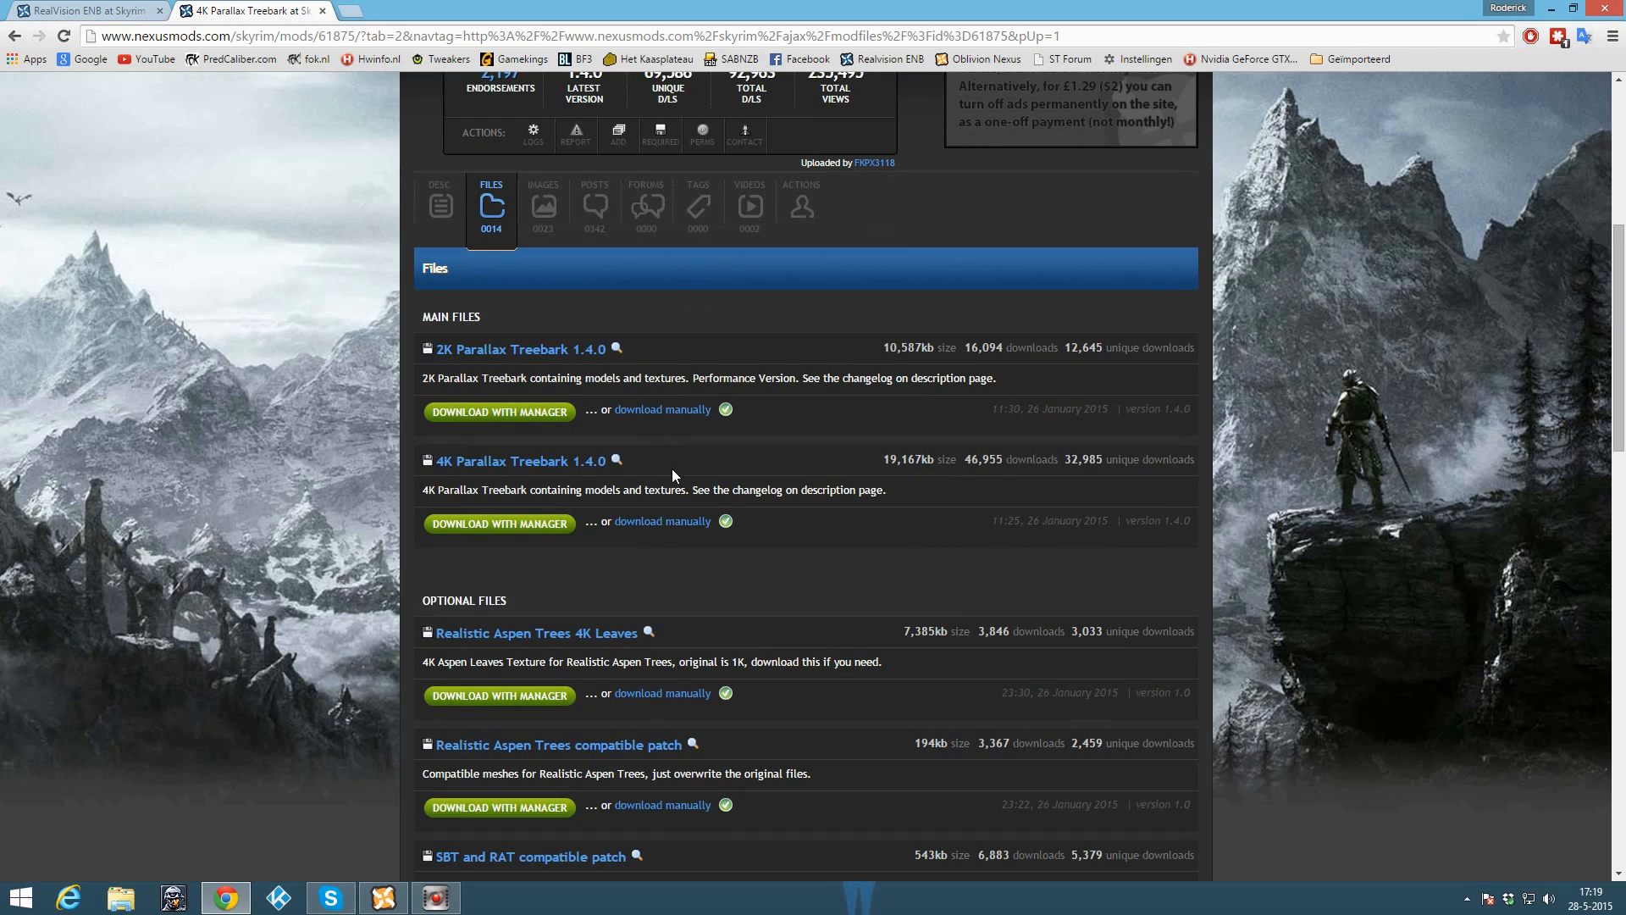
{"action": "scroll", "coordinate": [705, 469], "scroll_direction": "down", "scroll_amount": 1}
{"action": "scroll", "coordinate": [768, 466], "scroll_direction": "down", "scroll_amount": 2}
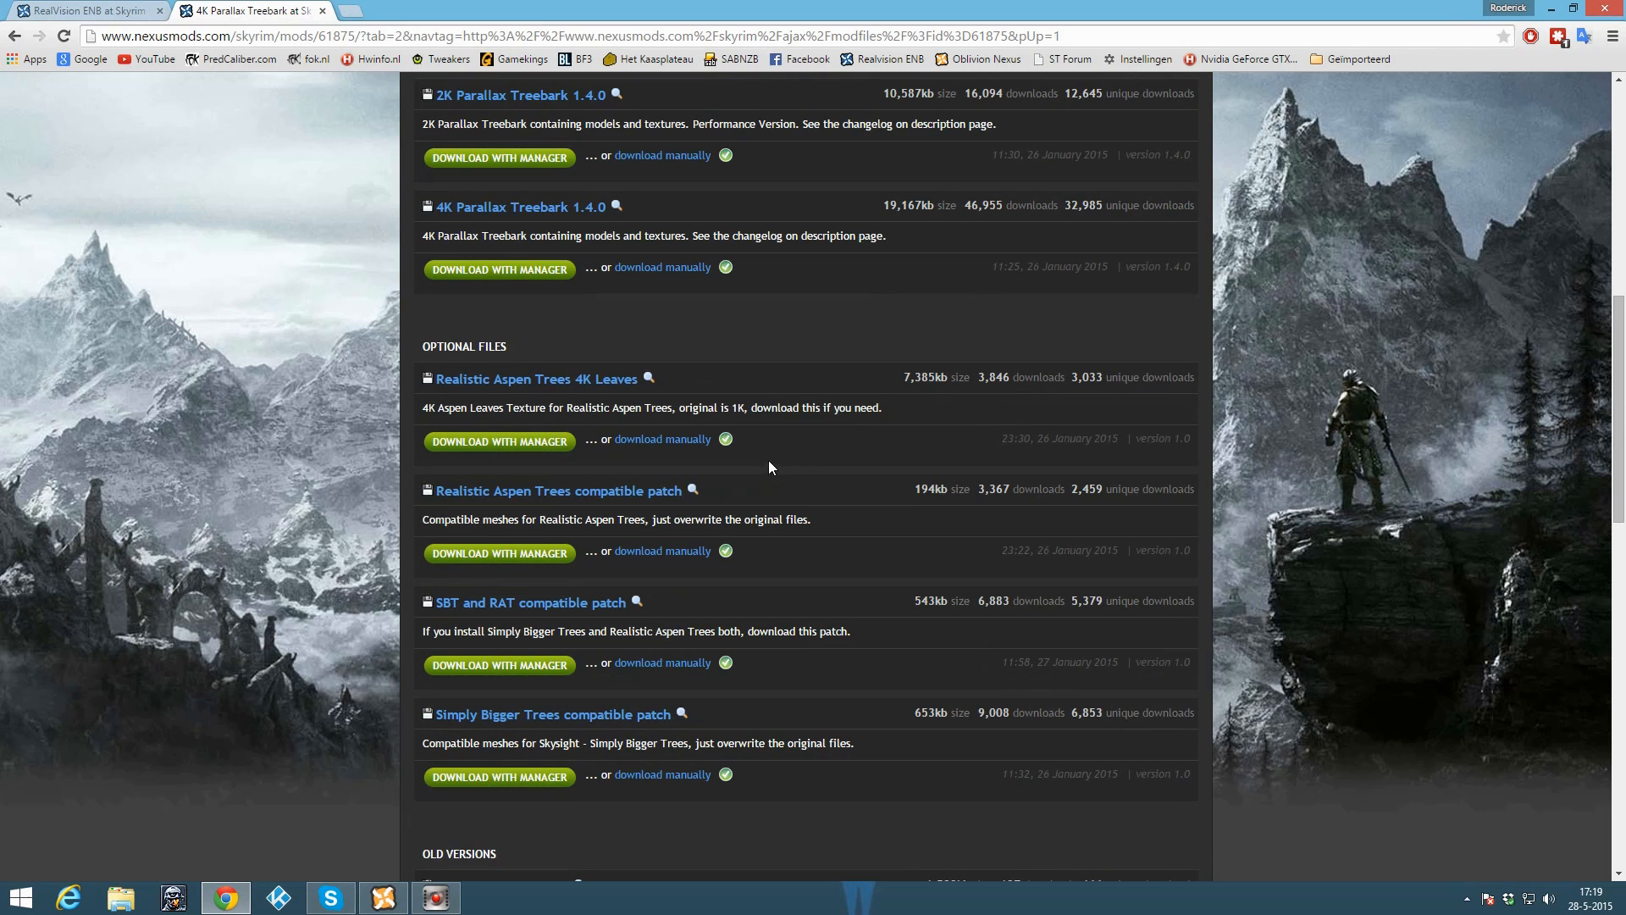
{"action": "scroll", "coordinate": [760, 461], "scroll_direction": "down", "scroll_amount": 1}
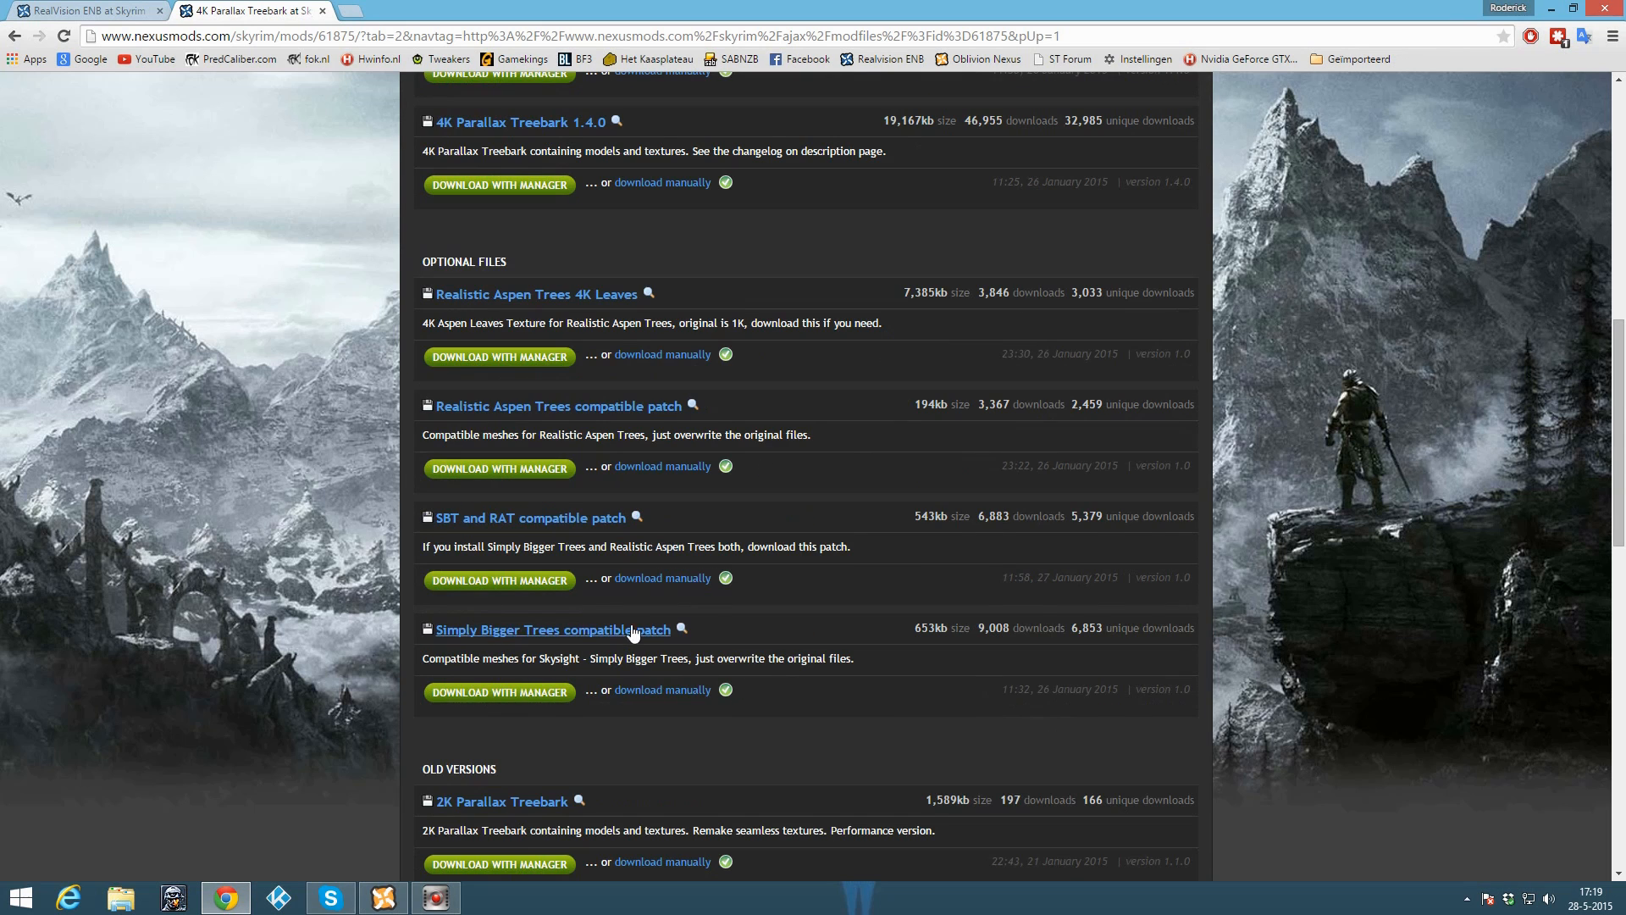
Step: Switch to Nexus Mod Manager, add the Simply Bigger Trees compatible patch-61875-1-0 archive and install it, overwriting all conflicting files
{"action": "left_click", "coordinate": [384, 897]}
{"action": "left_click", "coordinate": [16, 88]}
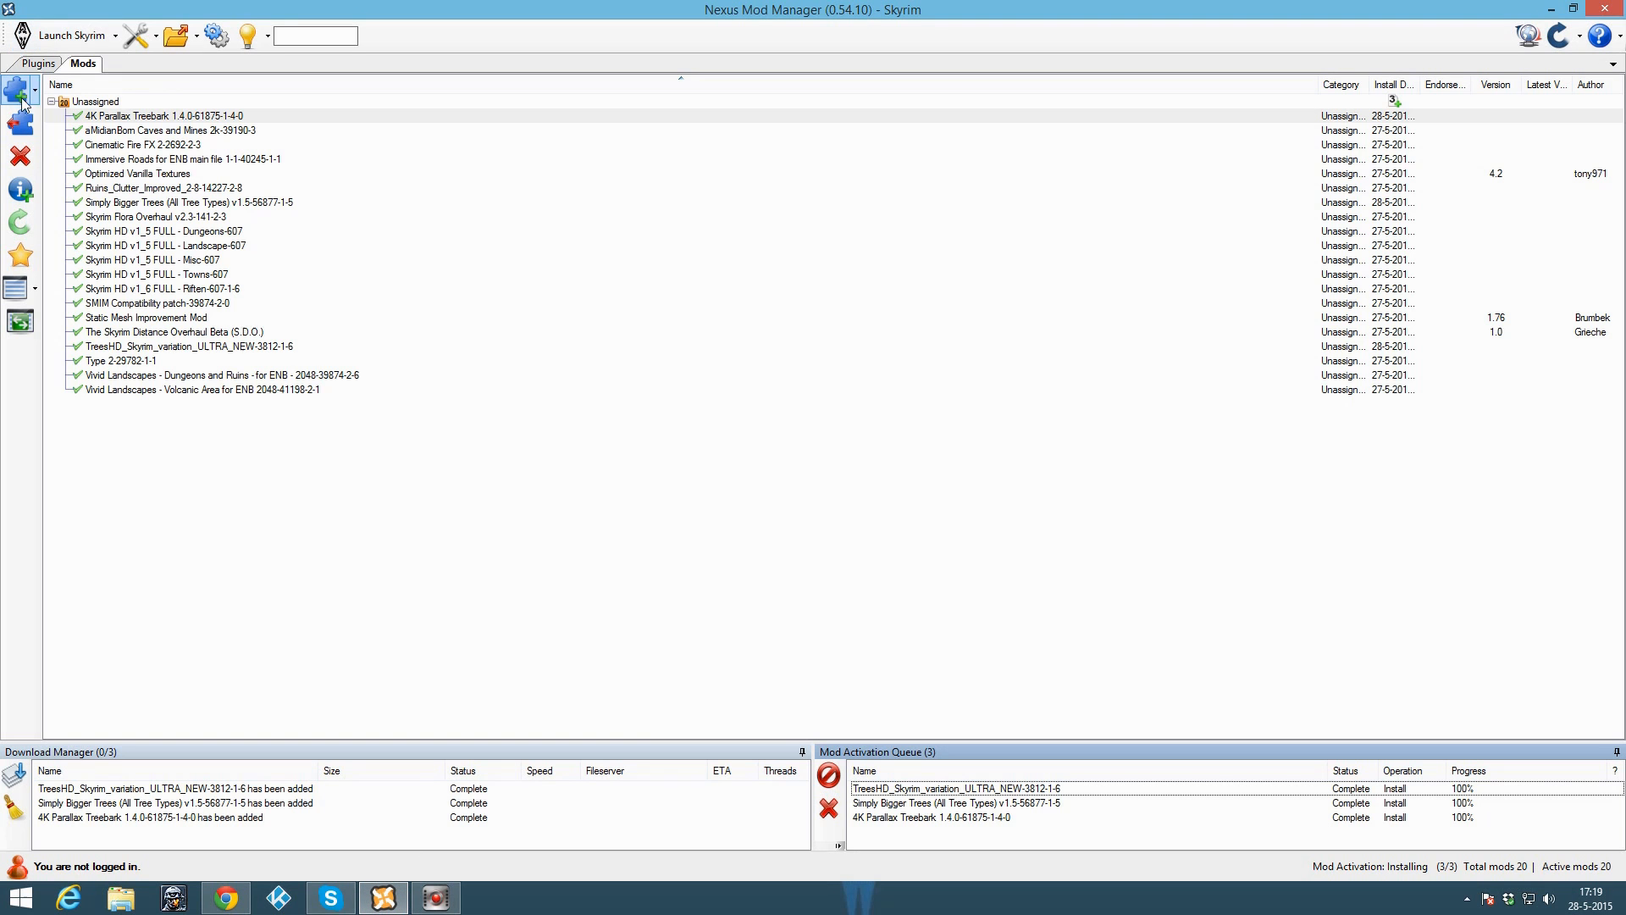
{"action": "key", "text": "s"}
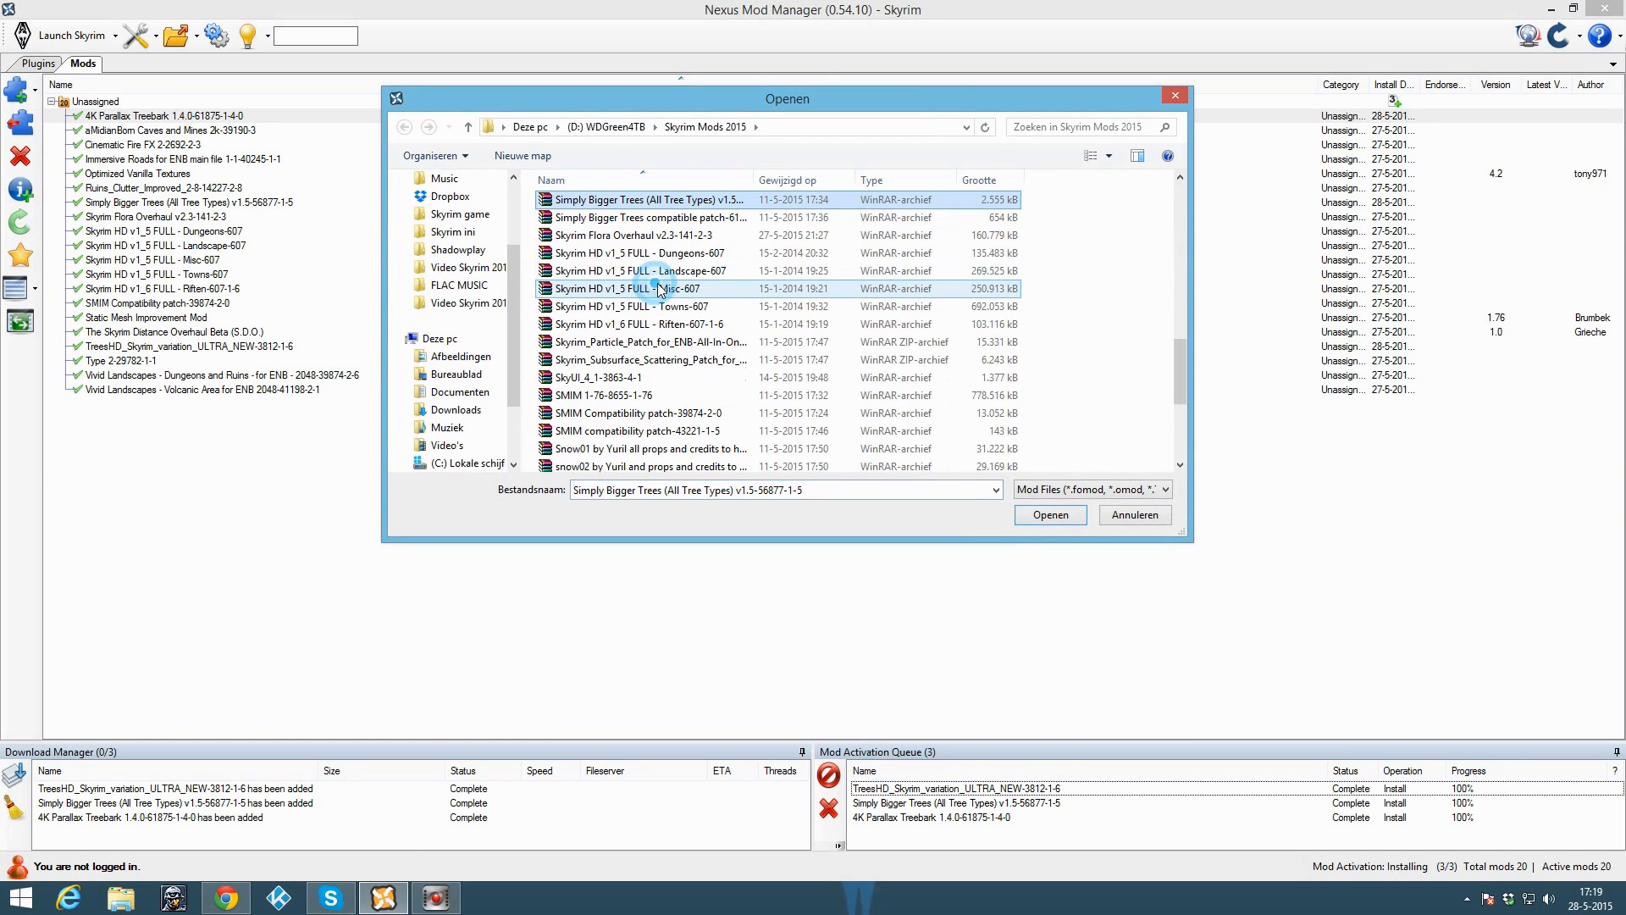
{"action": "double_click", "coordinate": [720, 219]}
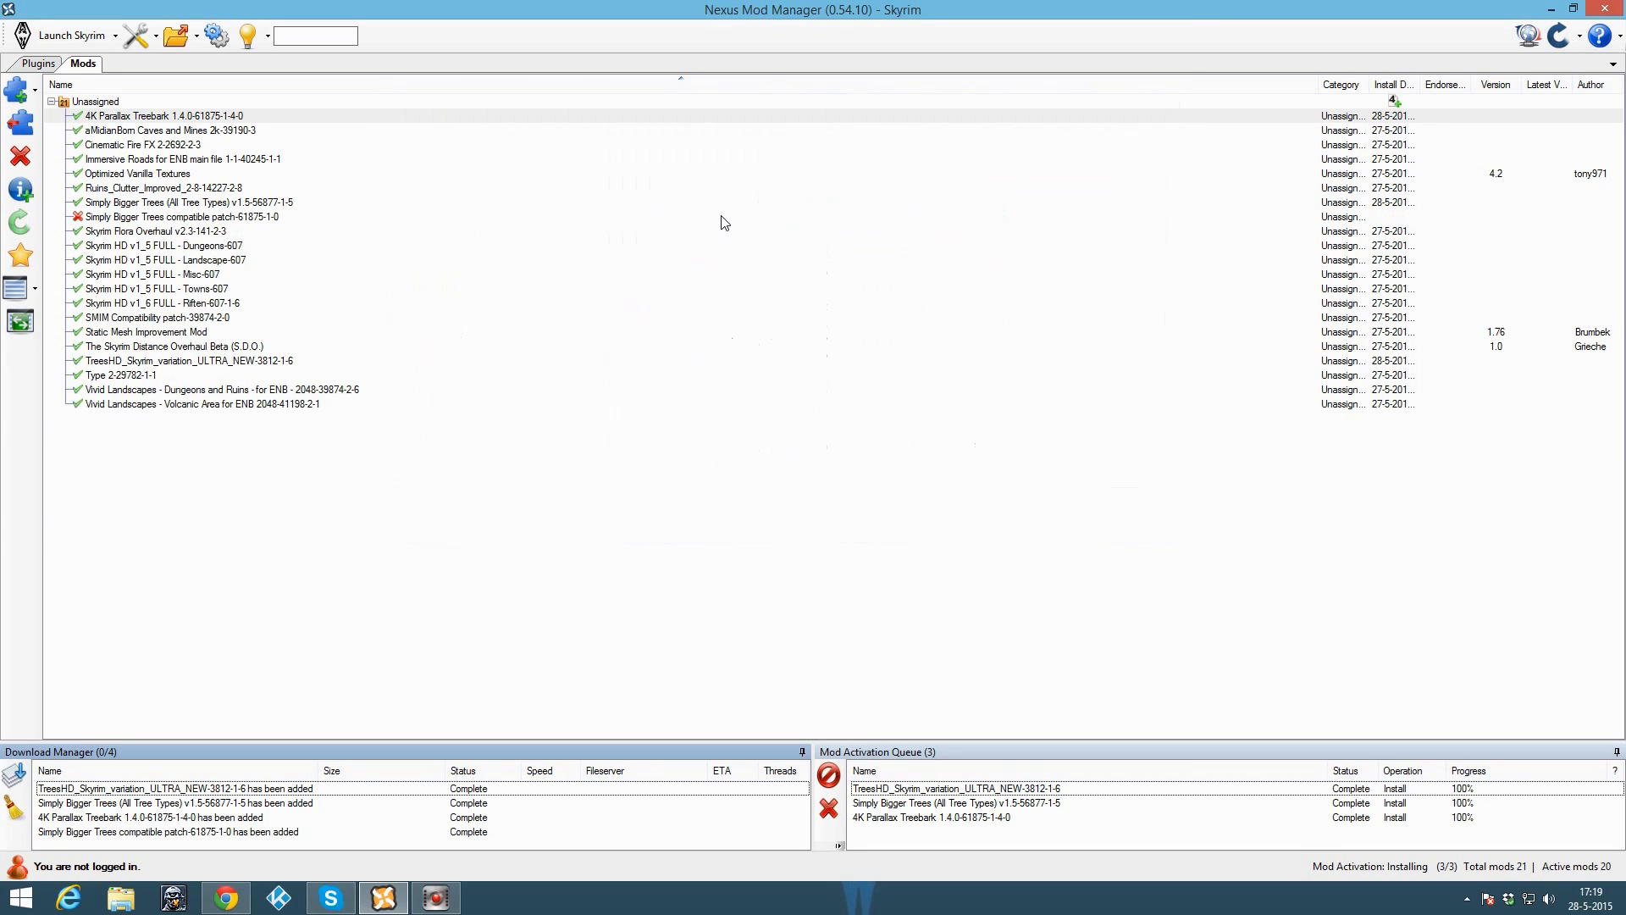
{"action": "double_click", "coordinate": [162, 219]}
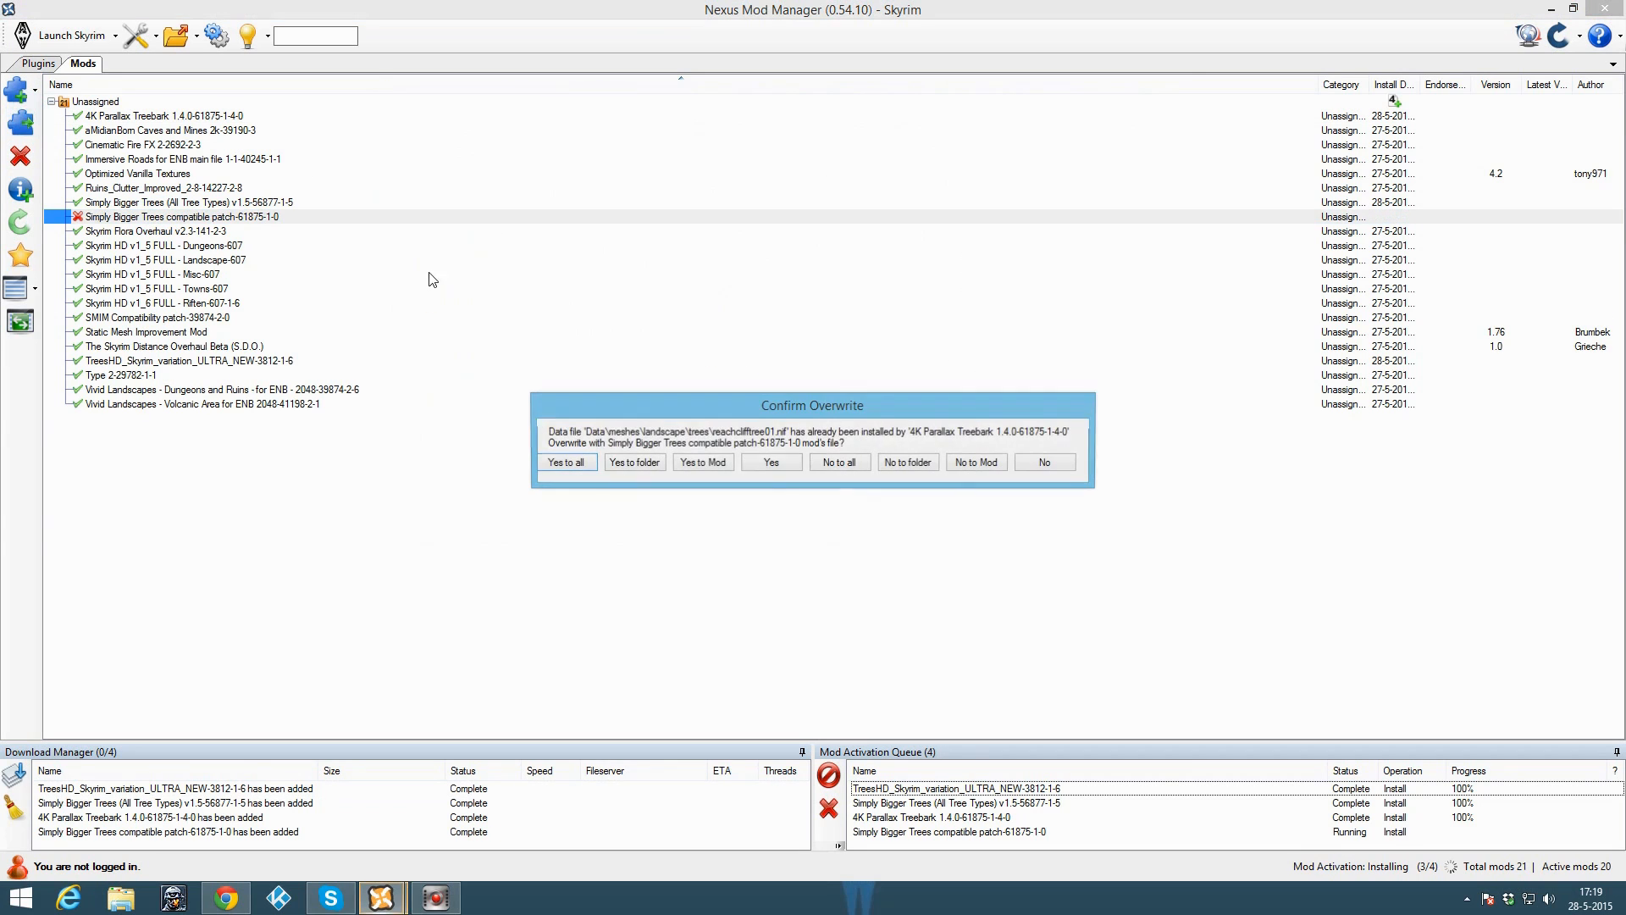
{"action": "left_click", "coordinate": [564, 462]}
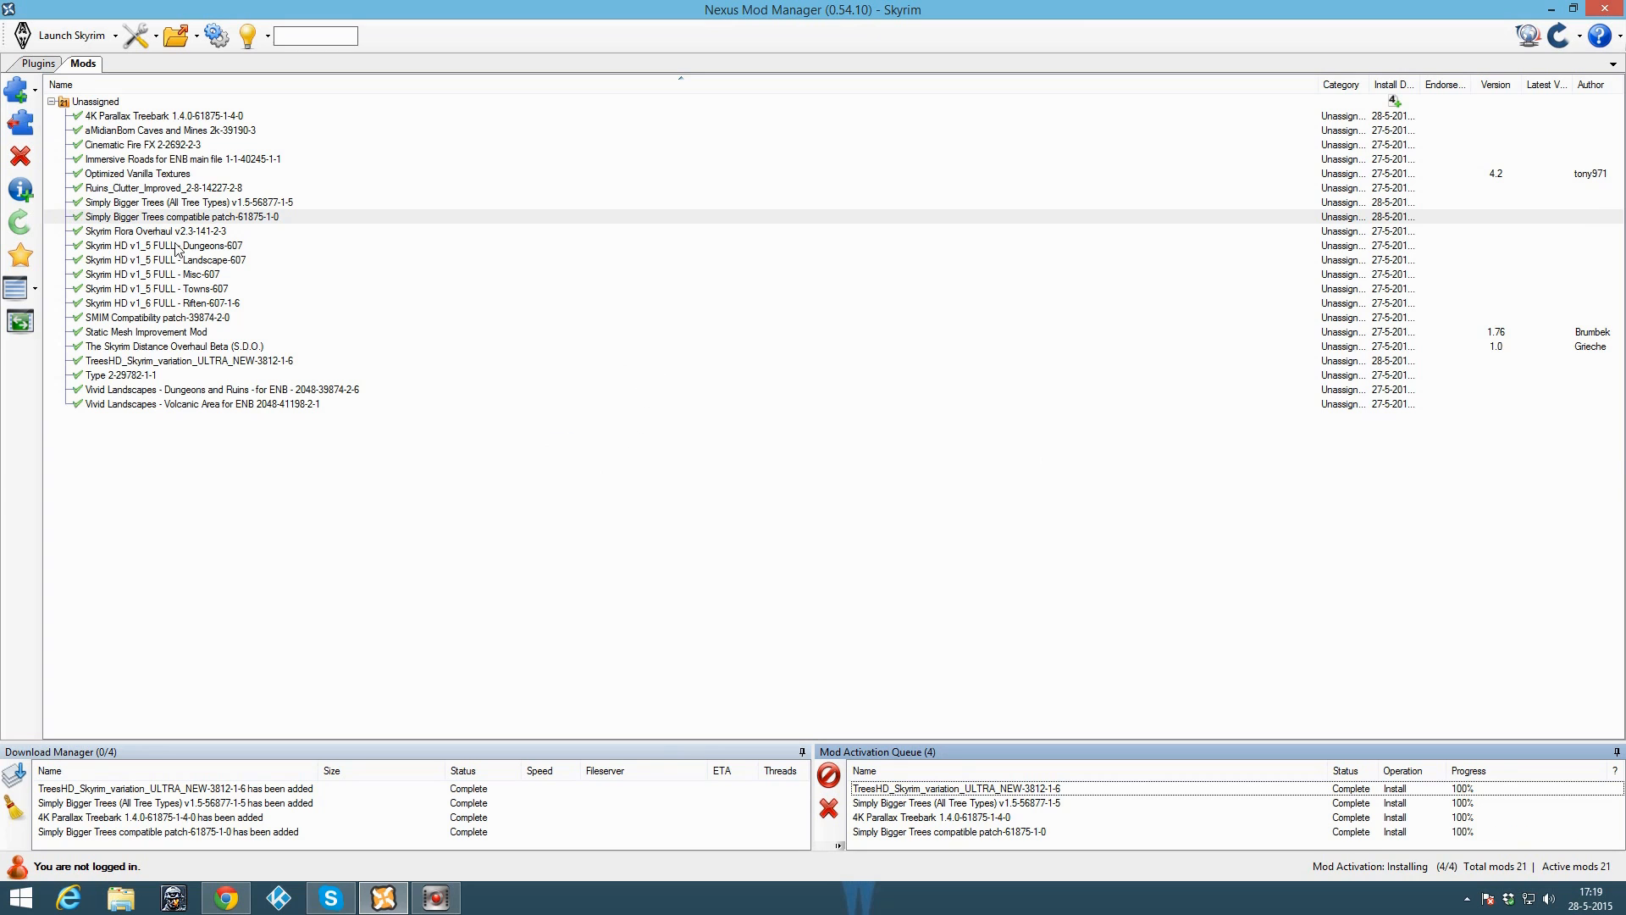
Step: Switch to Chrome, close the 4K Parallax Treebark page, and open Immersive Fallen Trees Mod from the mod list at its downloadable files
{"action": "left_click", "coordinate": [225, 896]}
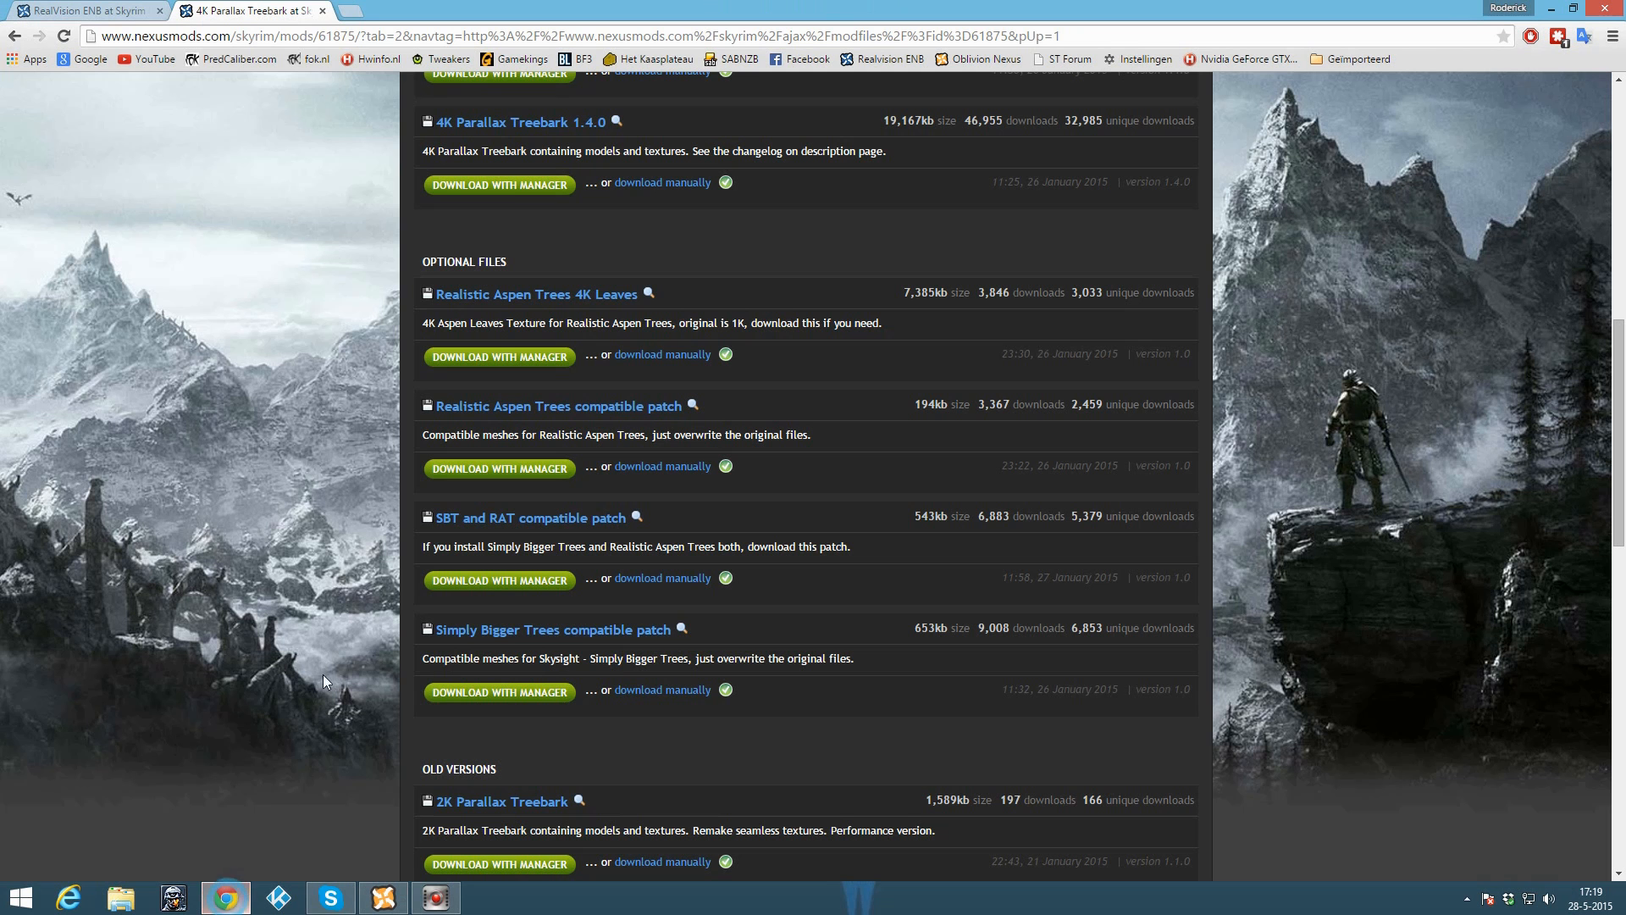
{"action": "left_click", "coordinate": [321, 10]}
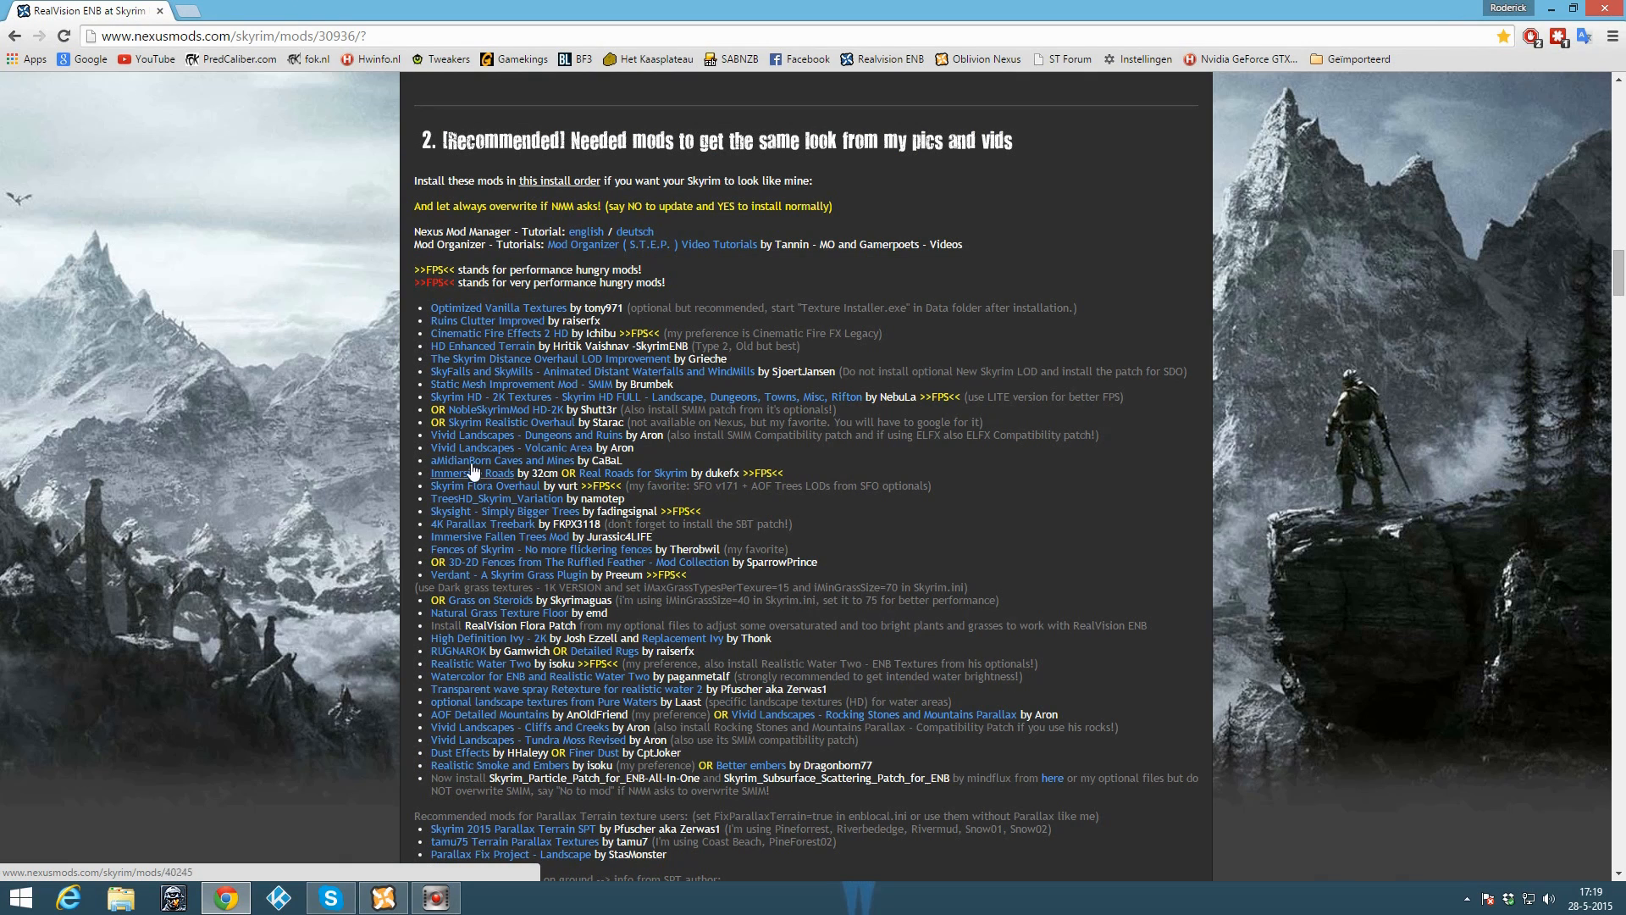
{"action": "right_click", "coordinate": [487, 545]}
{"action": "left_click", "coordinate": [508, 552]}
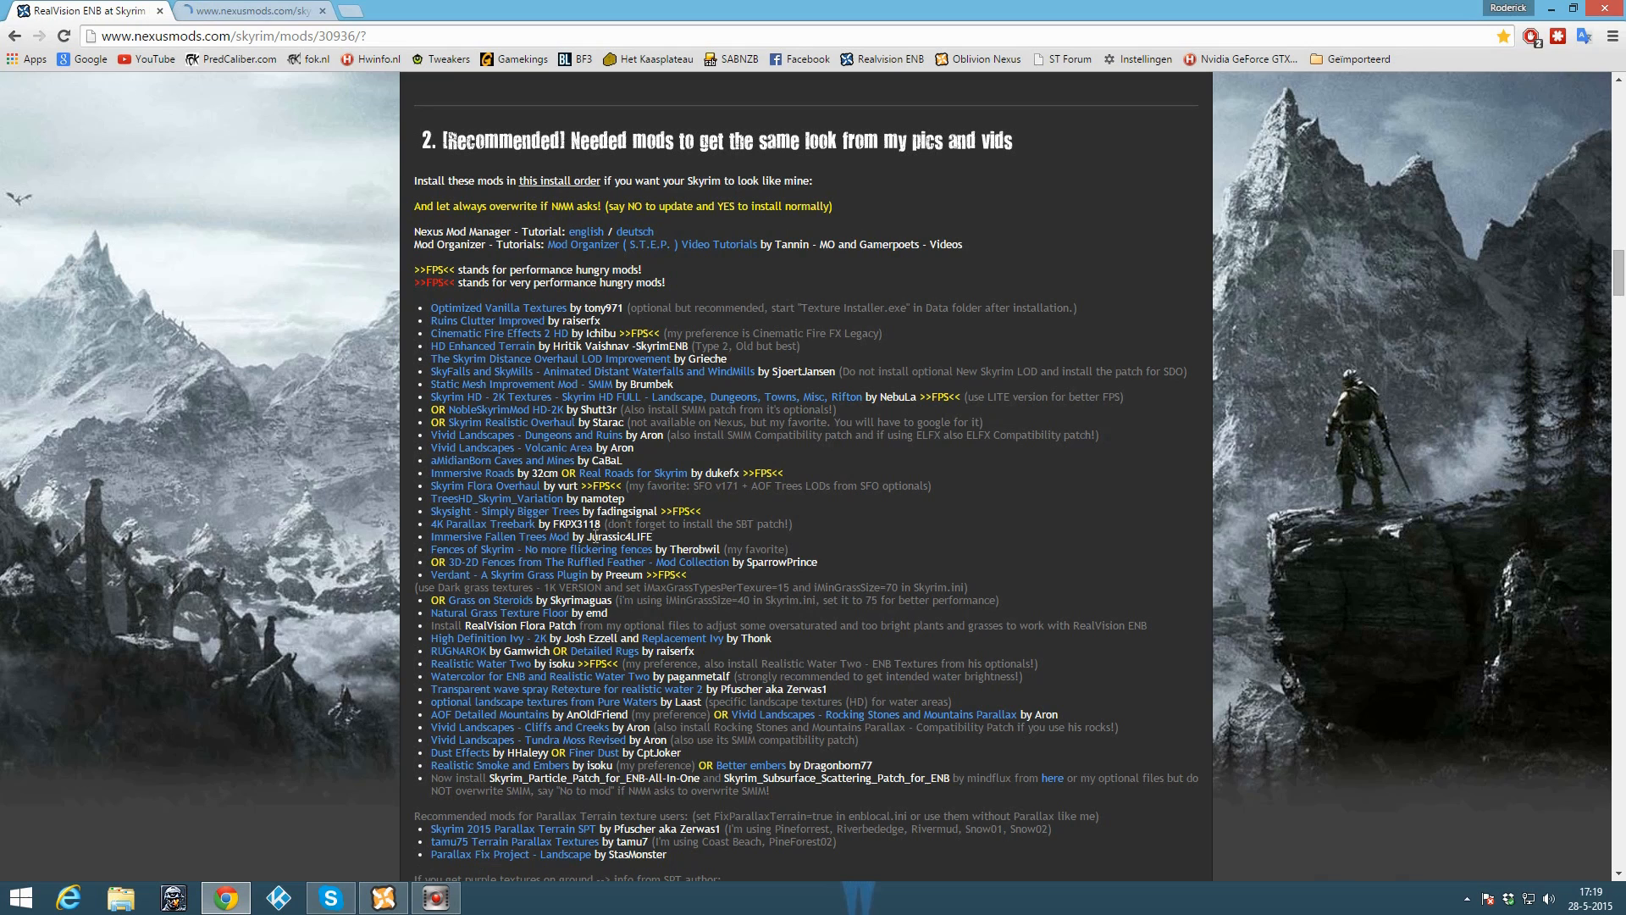
{"action": "left_click", "coordinate": [262, 12]}
{"action": "scroll", "coordinate": [525, 509], "scroll_direction": "down", "scroll_amount": 1}
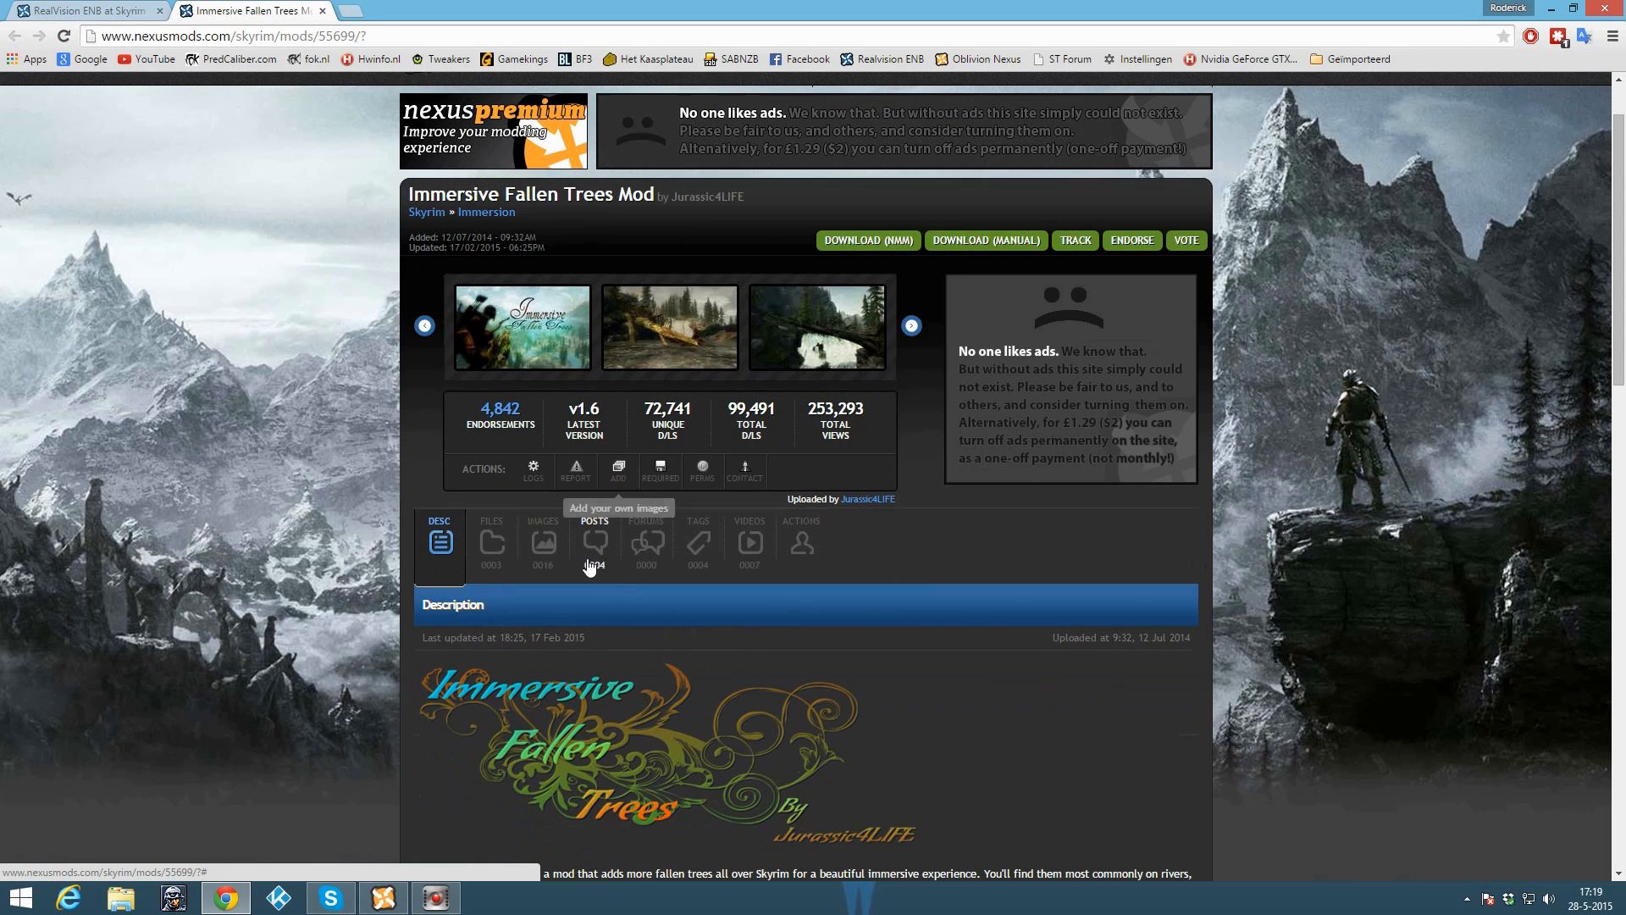
{"action": "left_click", "coordinate": [509, 537]}
{"action": "scroll", "coordinate": [533, 584], "scroll_direction": "down", "scroll_amount": 1}
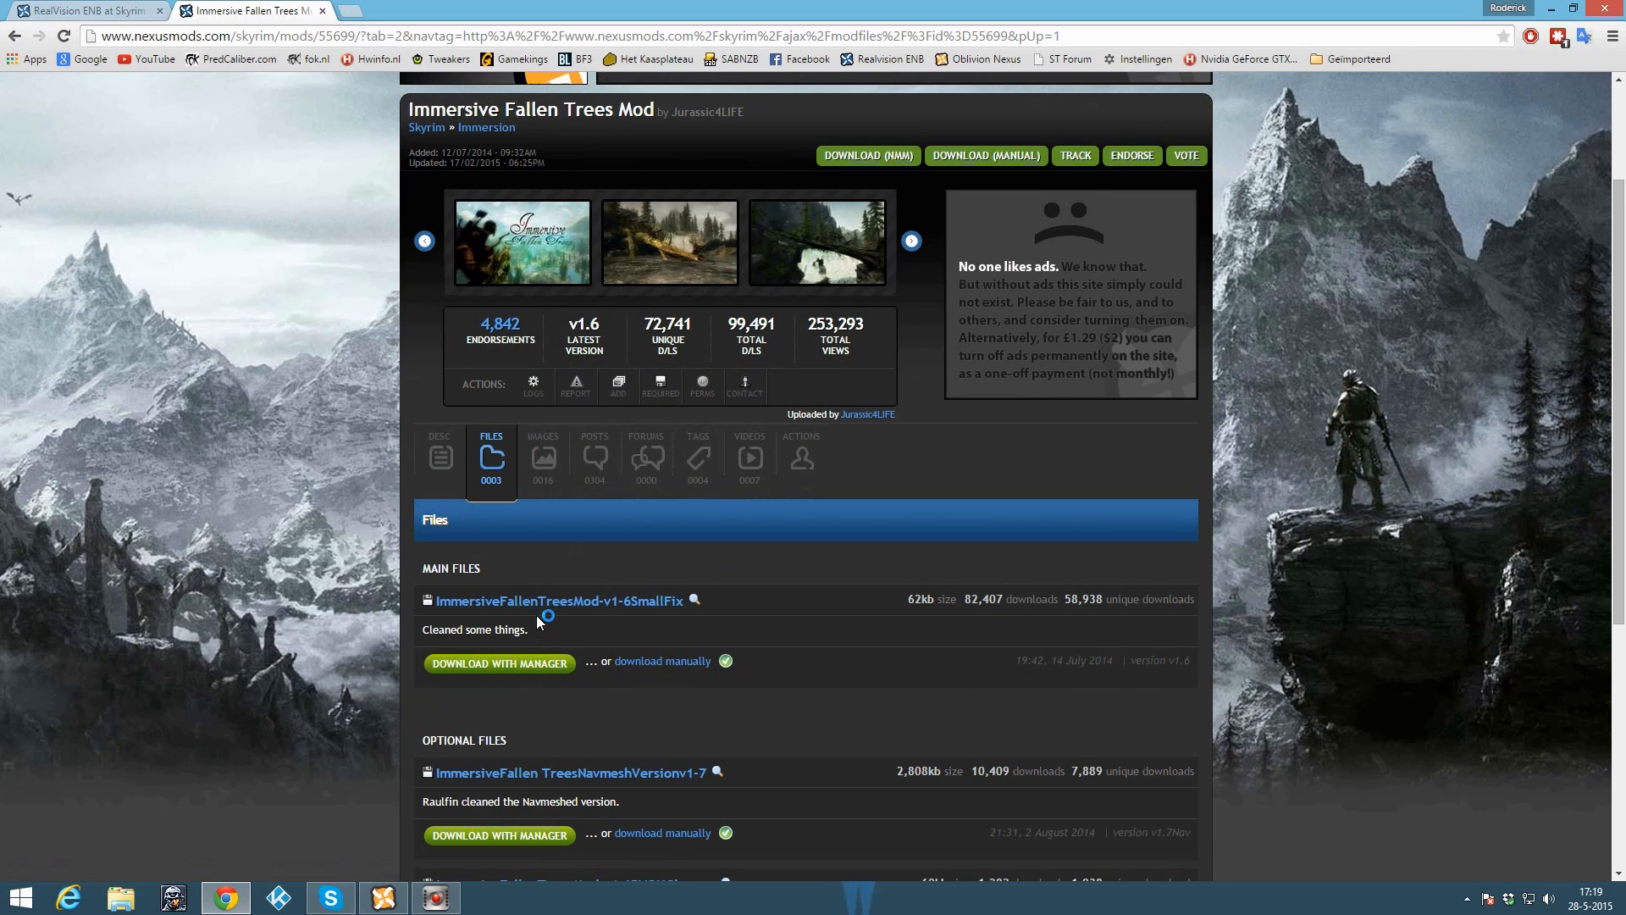
{"action": "scroll", "coordinate": [542, 603], "scroll_direction": "down", "scroll_amount": 1}
{"action": "scroll", "coordinate": [542, 605], "scroll_direction": "down", "scroll_amount": 1}
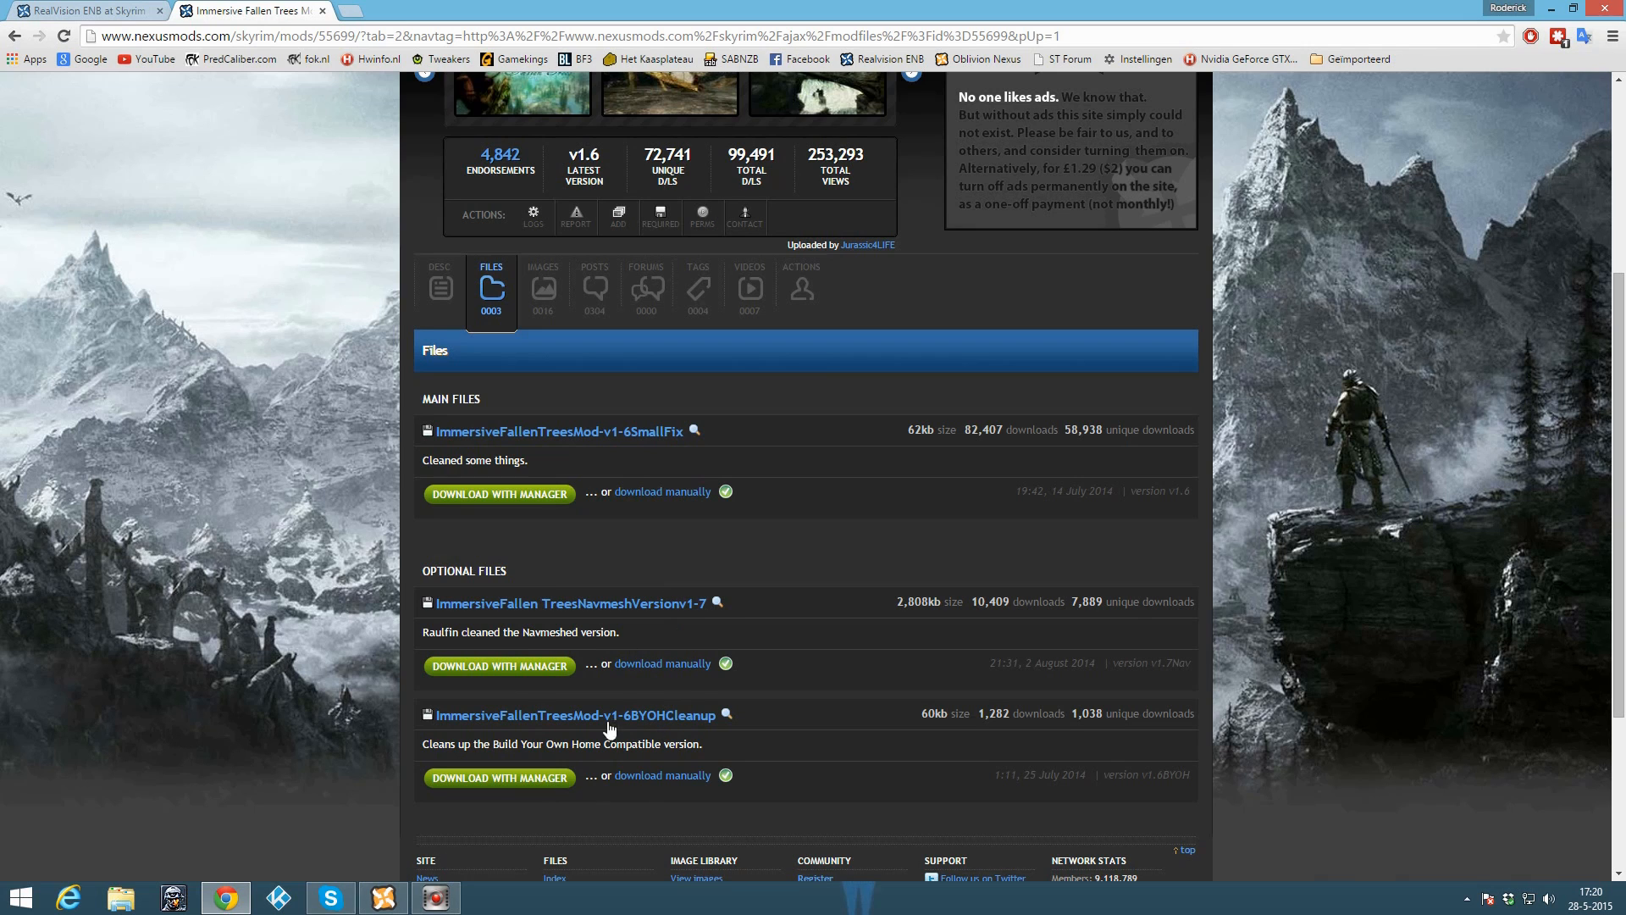
Step: Switch to Nexus Mod Manager, add the ImmersiveFallen TreesNavmeshVersionv1-7-55699-v1-7Nav archive and install it
{"action": "mouse_move", "coordinate": [430, 899]}
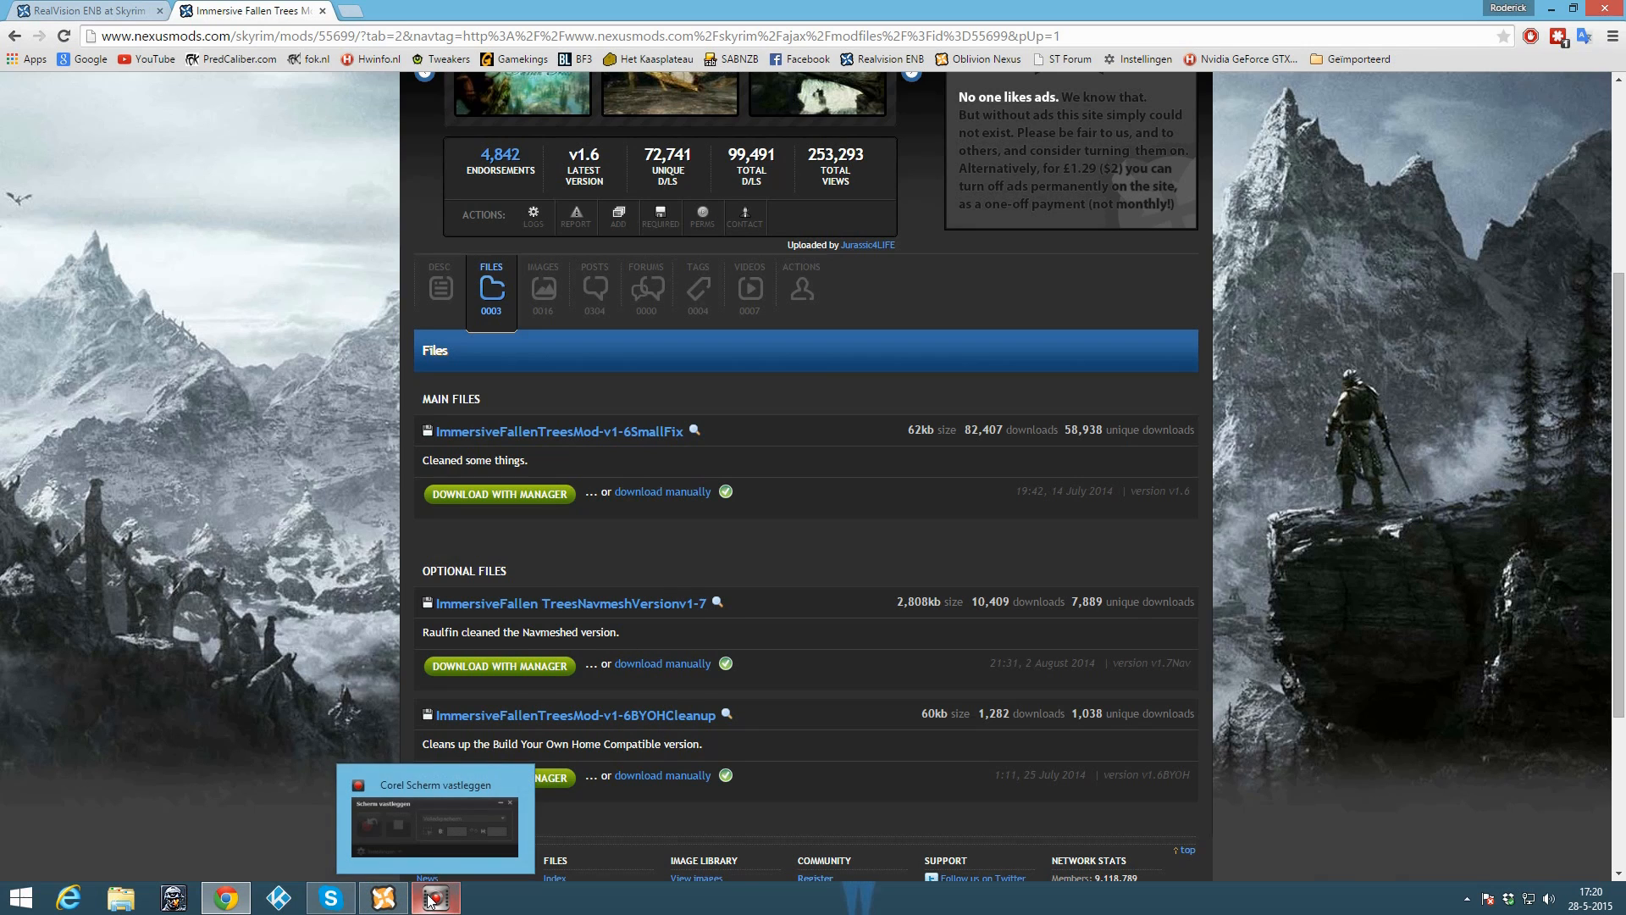
{"action": "left_click", "coordinate": [383, 898]}
{"action": "left_click", "coordinate": [619, 273]}
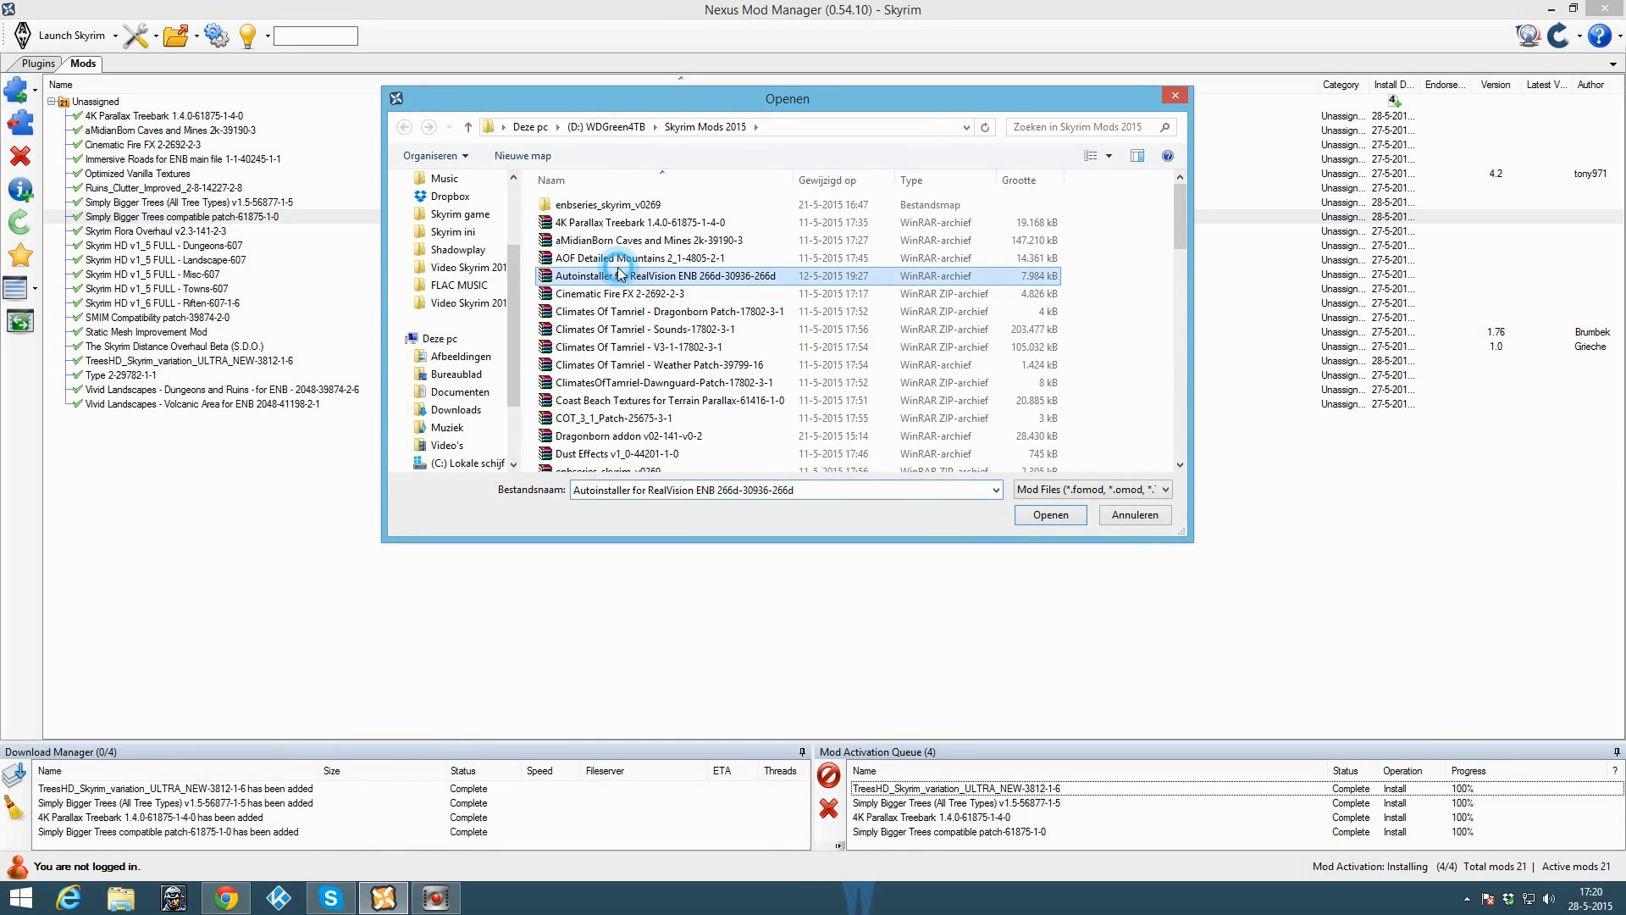
{"action": "key", "text": "s"}
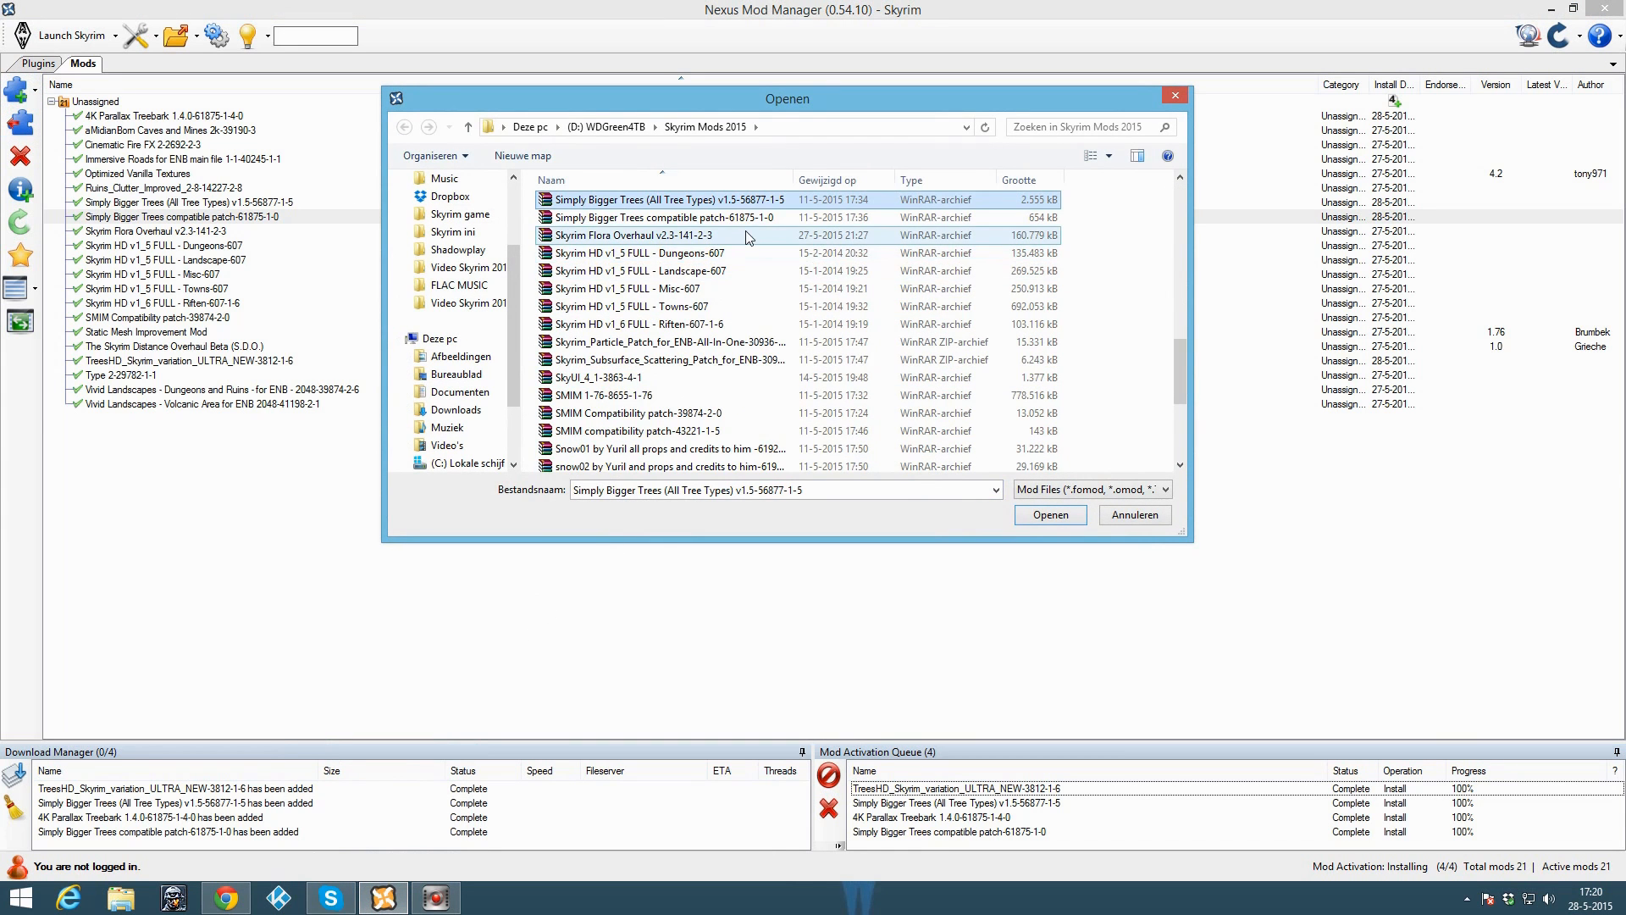
{"action": "key", "text": "Down"}
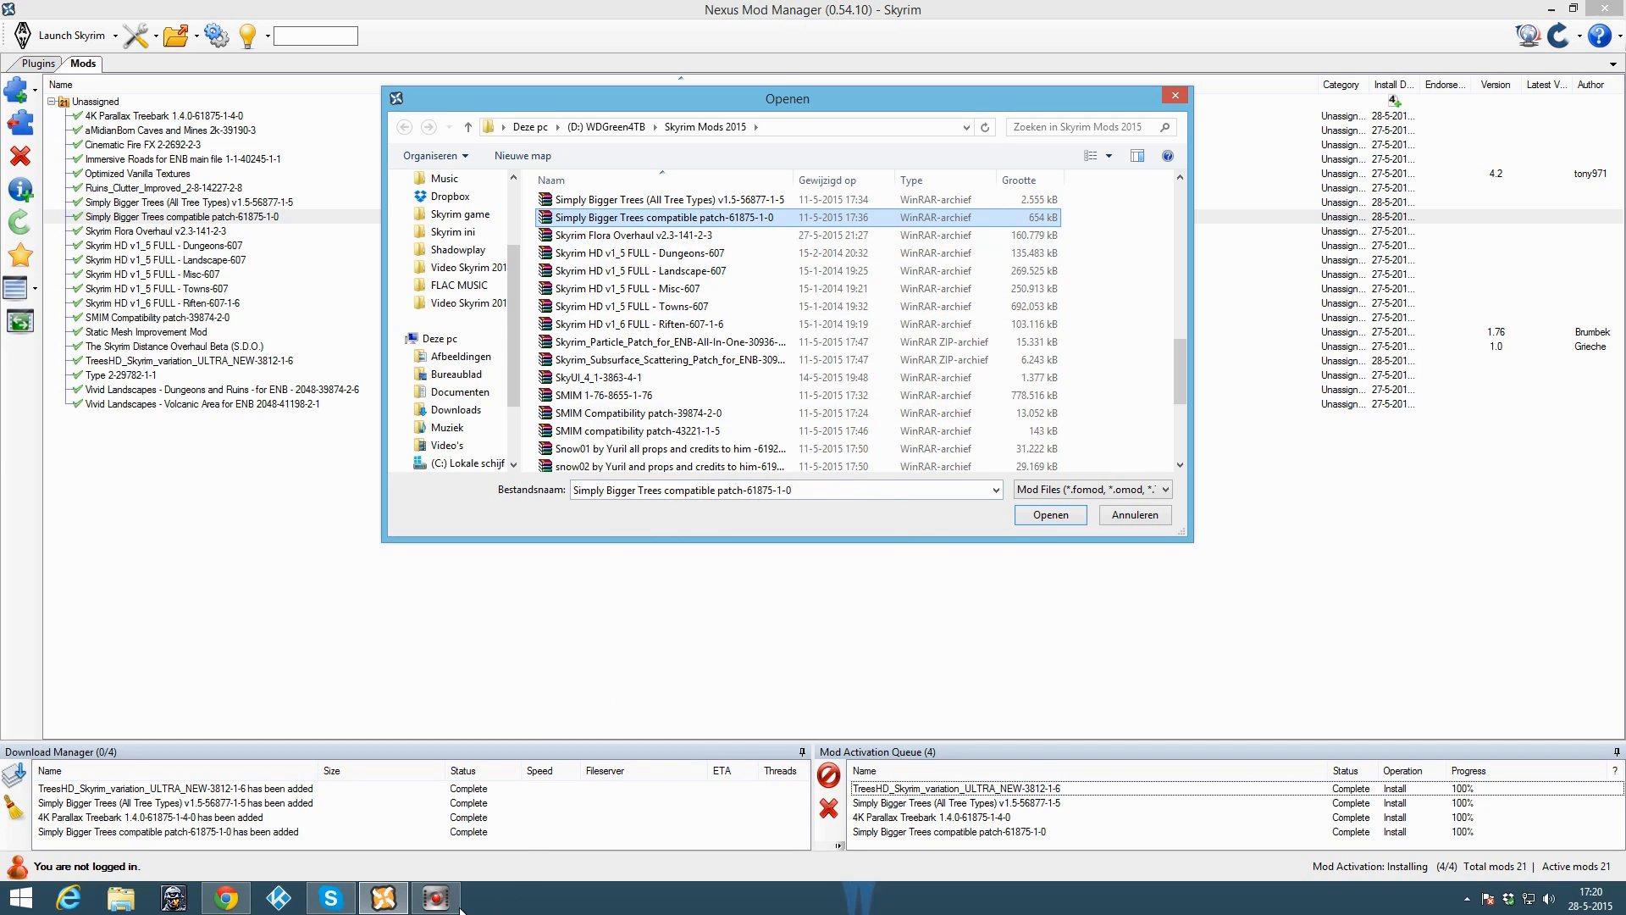
{"action": "left_click", "coordinate": [544, 377]}
{"action": "key", "text": "i"}
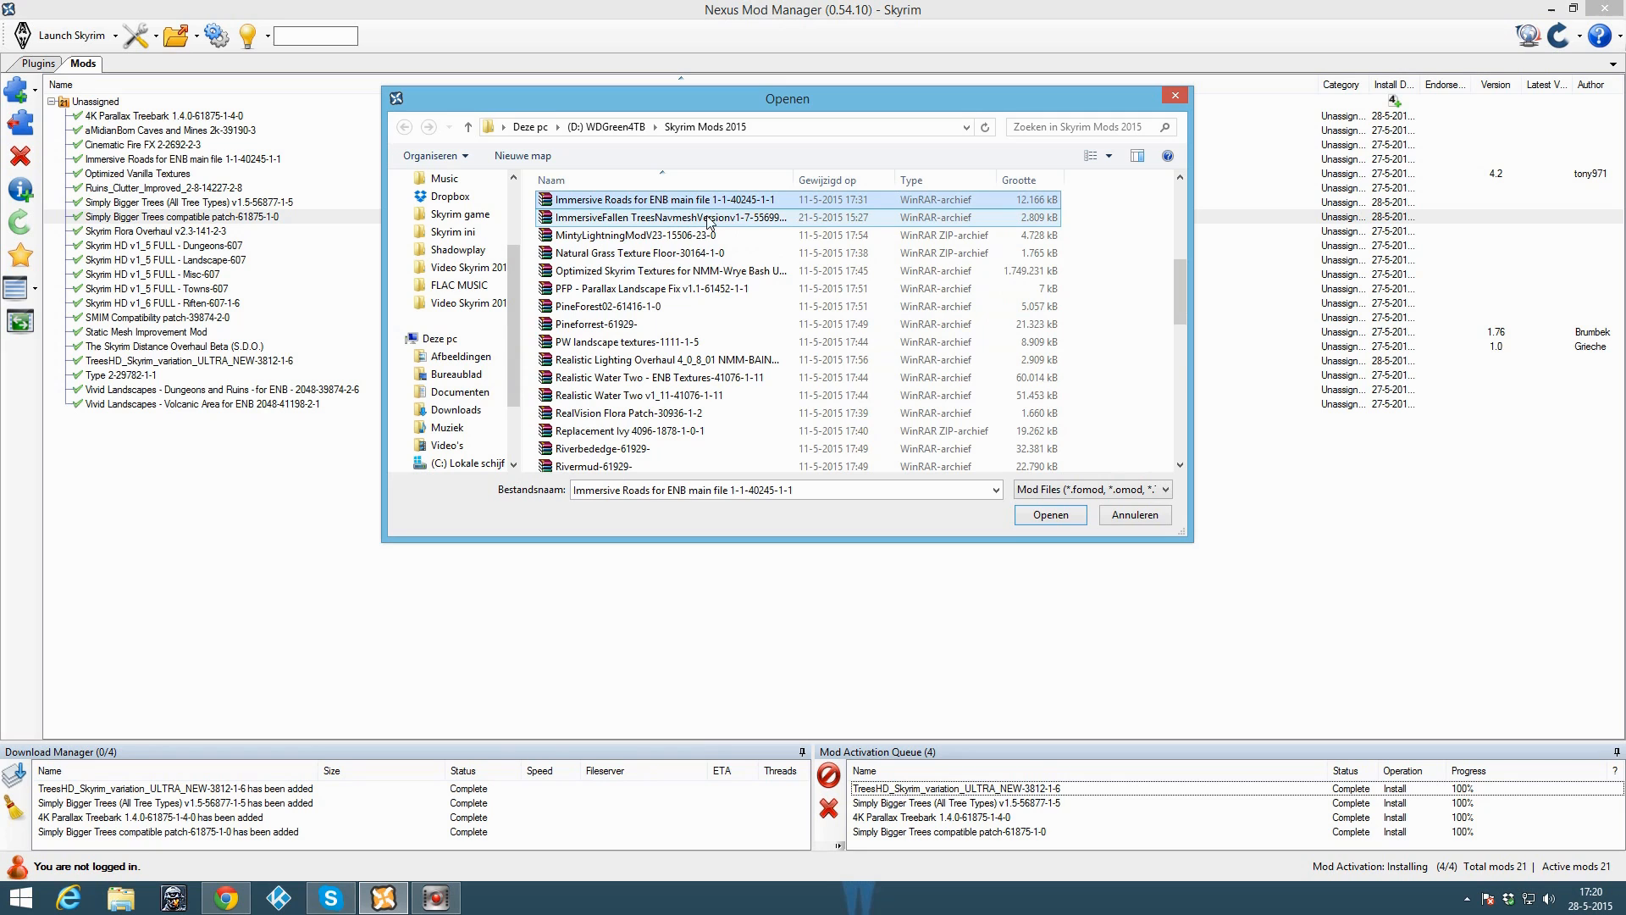
{"action": "double_click", "coordinate": [718, 217]}
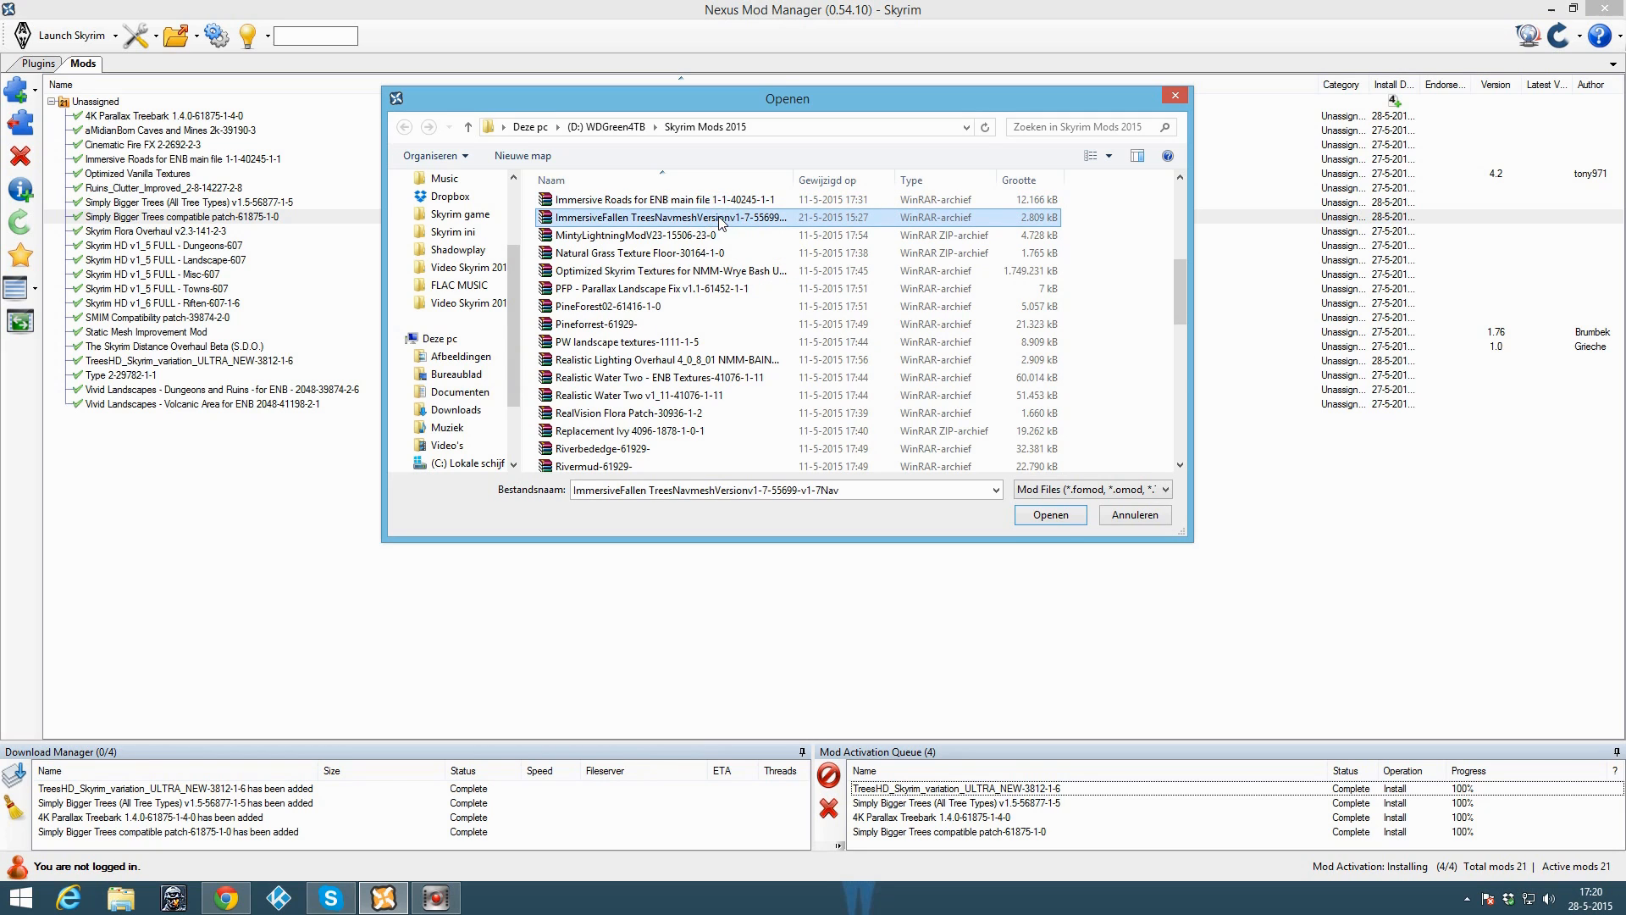
{"action": "left_click", "coordinate": [161, 174]}
{"action": "left_click", "coordinate": [20, 123]}
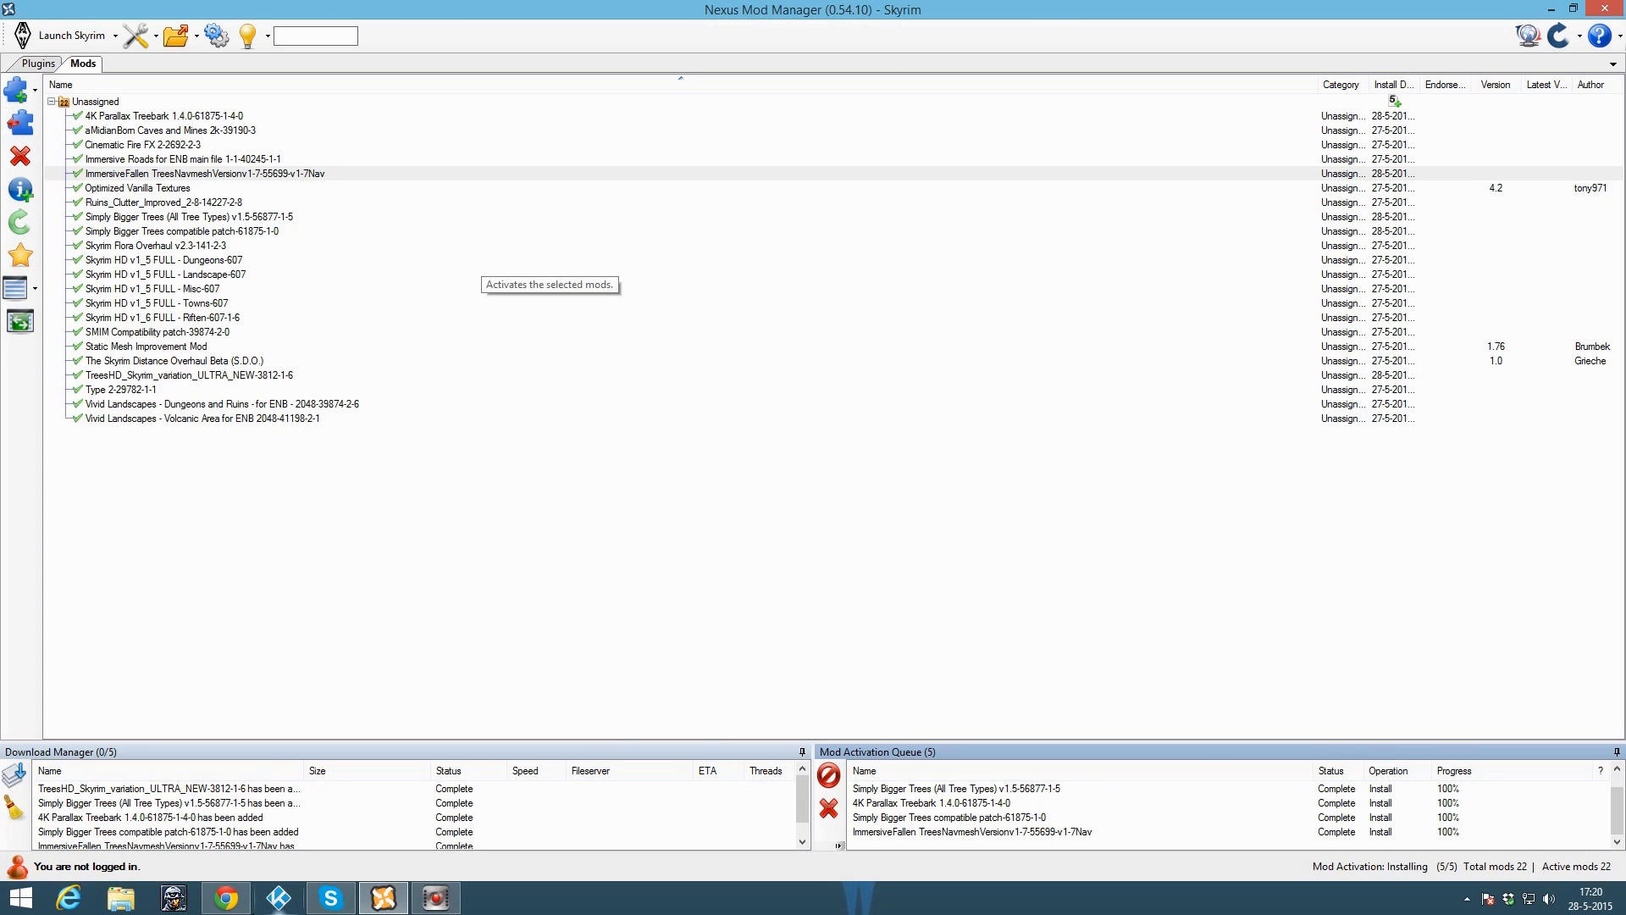
Step: Switch to Chrome, close the Immersive Fallen Trees page, and open Fences of Skyrim - No more flickering fences at its downloadable files
{"action": "left_click", "coordinate": [225, 897]}
{"action": "left_click", "coordinate": [383, 11]}
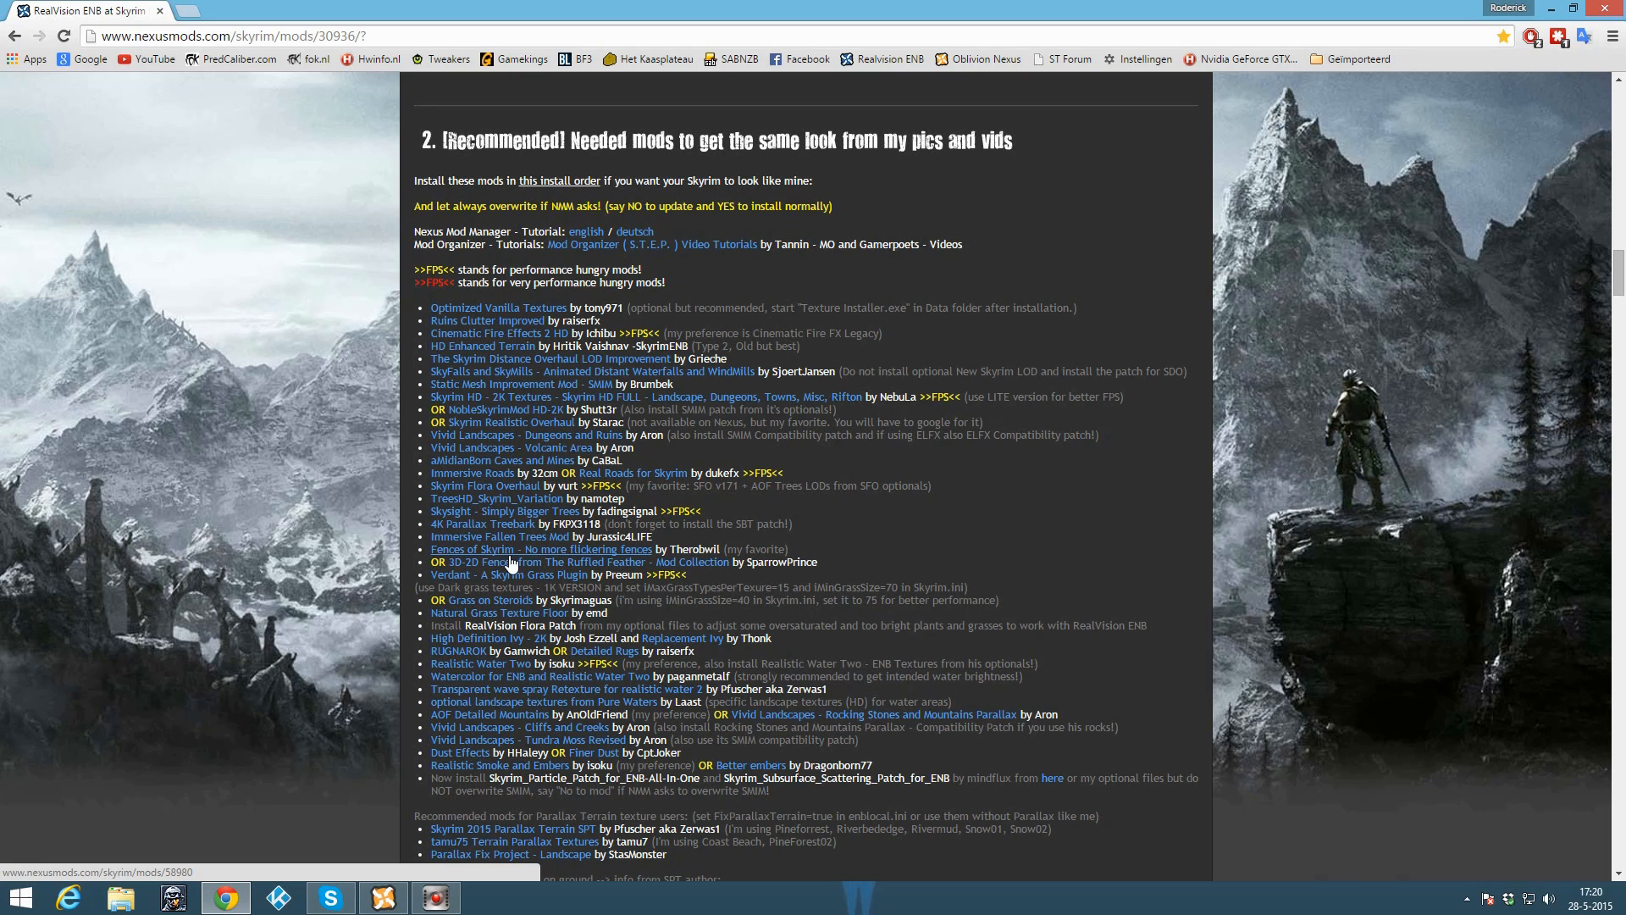
{"action": "left_click", "coordinate": [630, 553]}
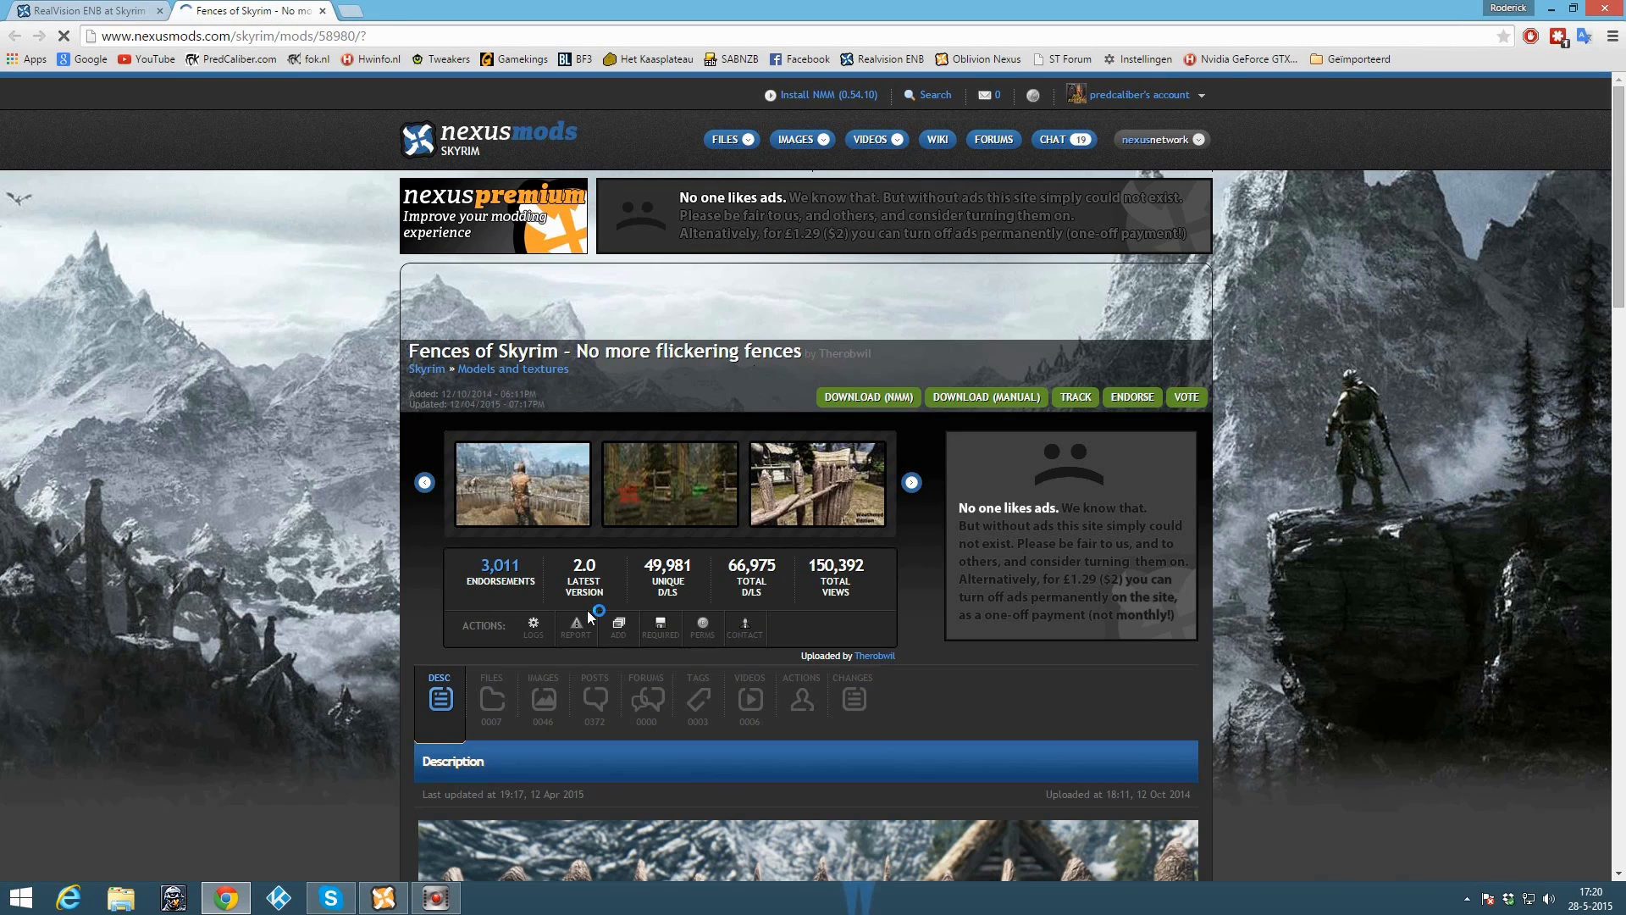
{"action": "left_click", "coordinate": [491, 703]}
{"action": "scroll", "coordinate": [709, 487], "scroll_direction": "down", "scroll_amount": 2}
{"action": "scroll", "coordinate": [708, 488], "scroll_direction": "down", "scroll_amount": 3}
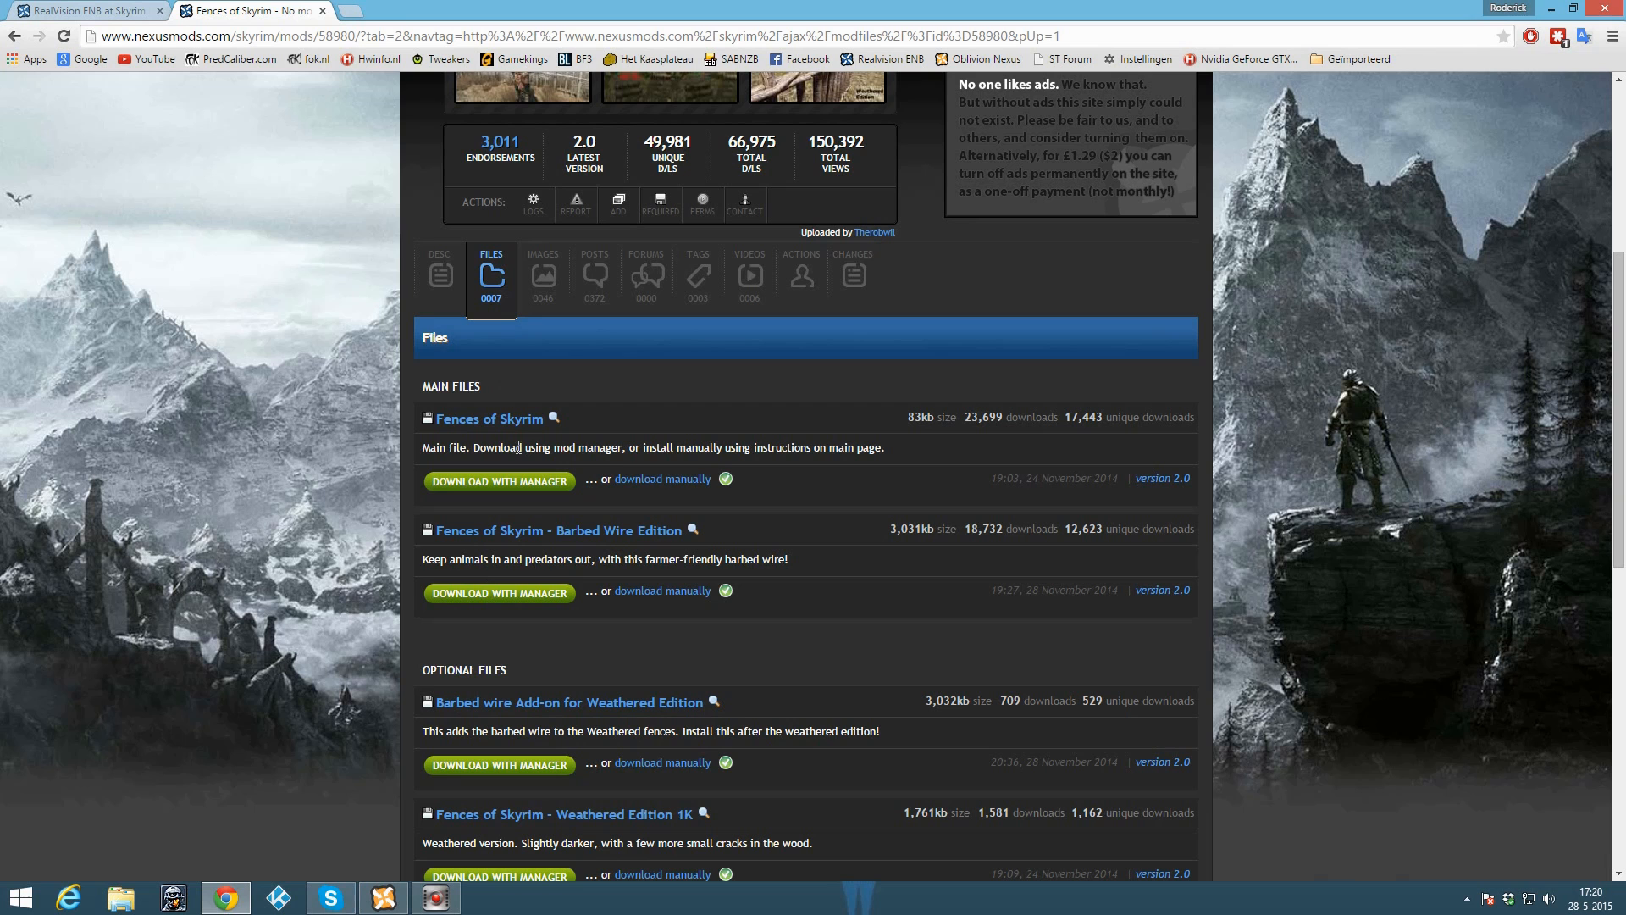
Step: Switch to Nexus Mod Manager, add the Fences of Skyrim-58980-2-0 archive and install it, overwriting all conflicting files
{"action": "left_click", "coordinate": [383, 898]}
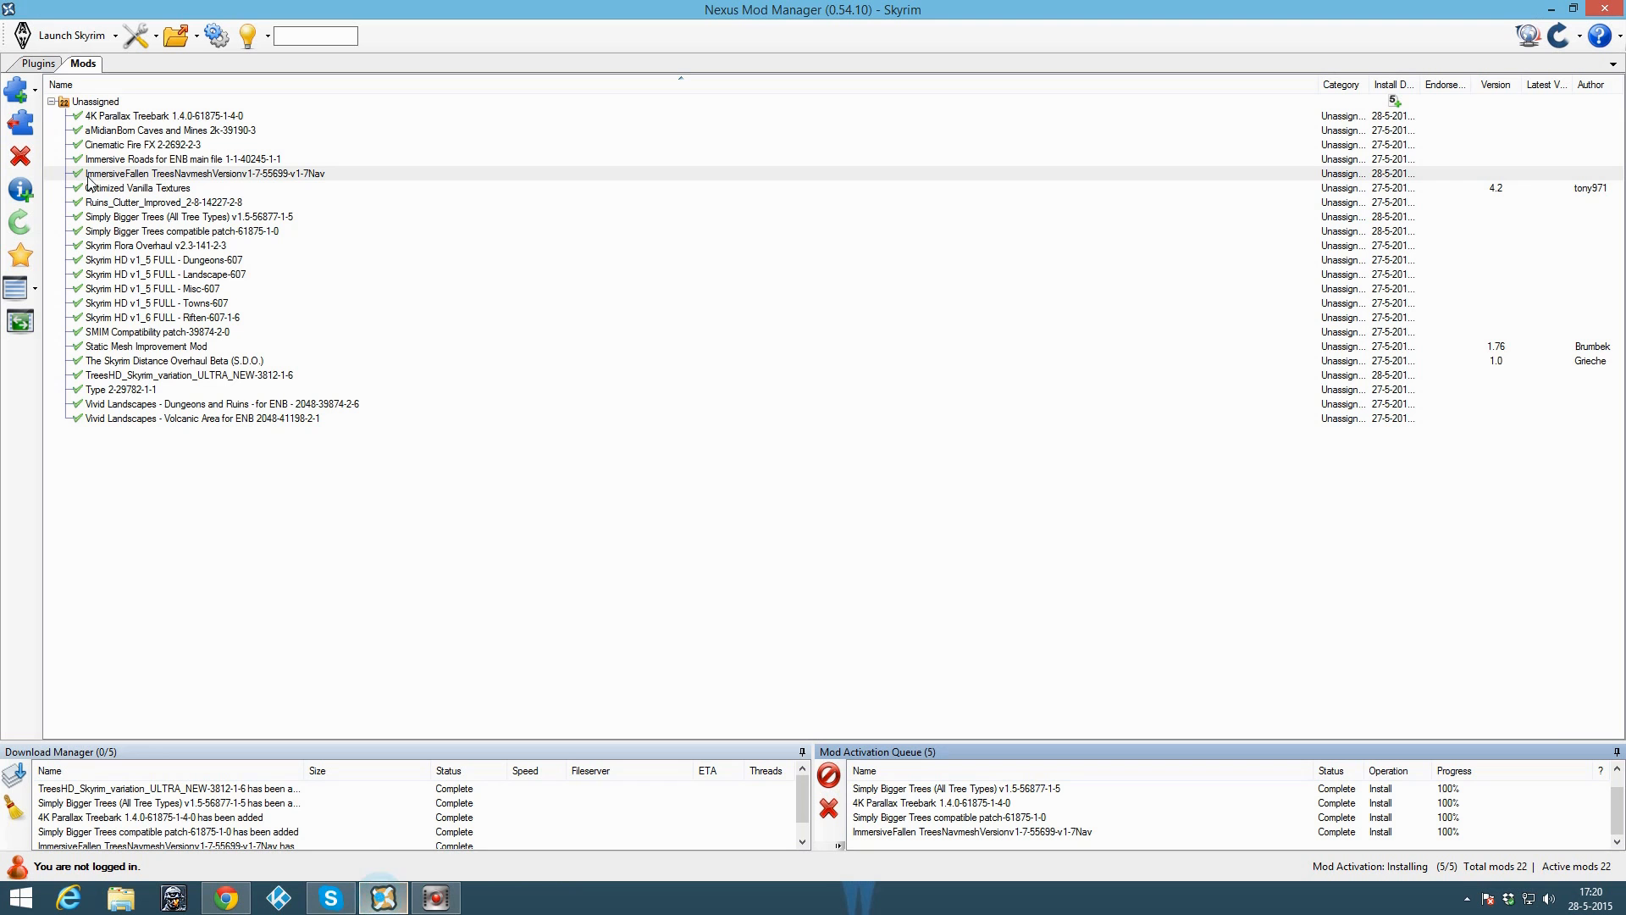
{"action": "left_click", "coordinate": [610, 218]}
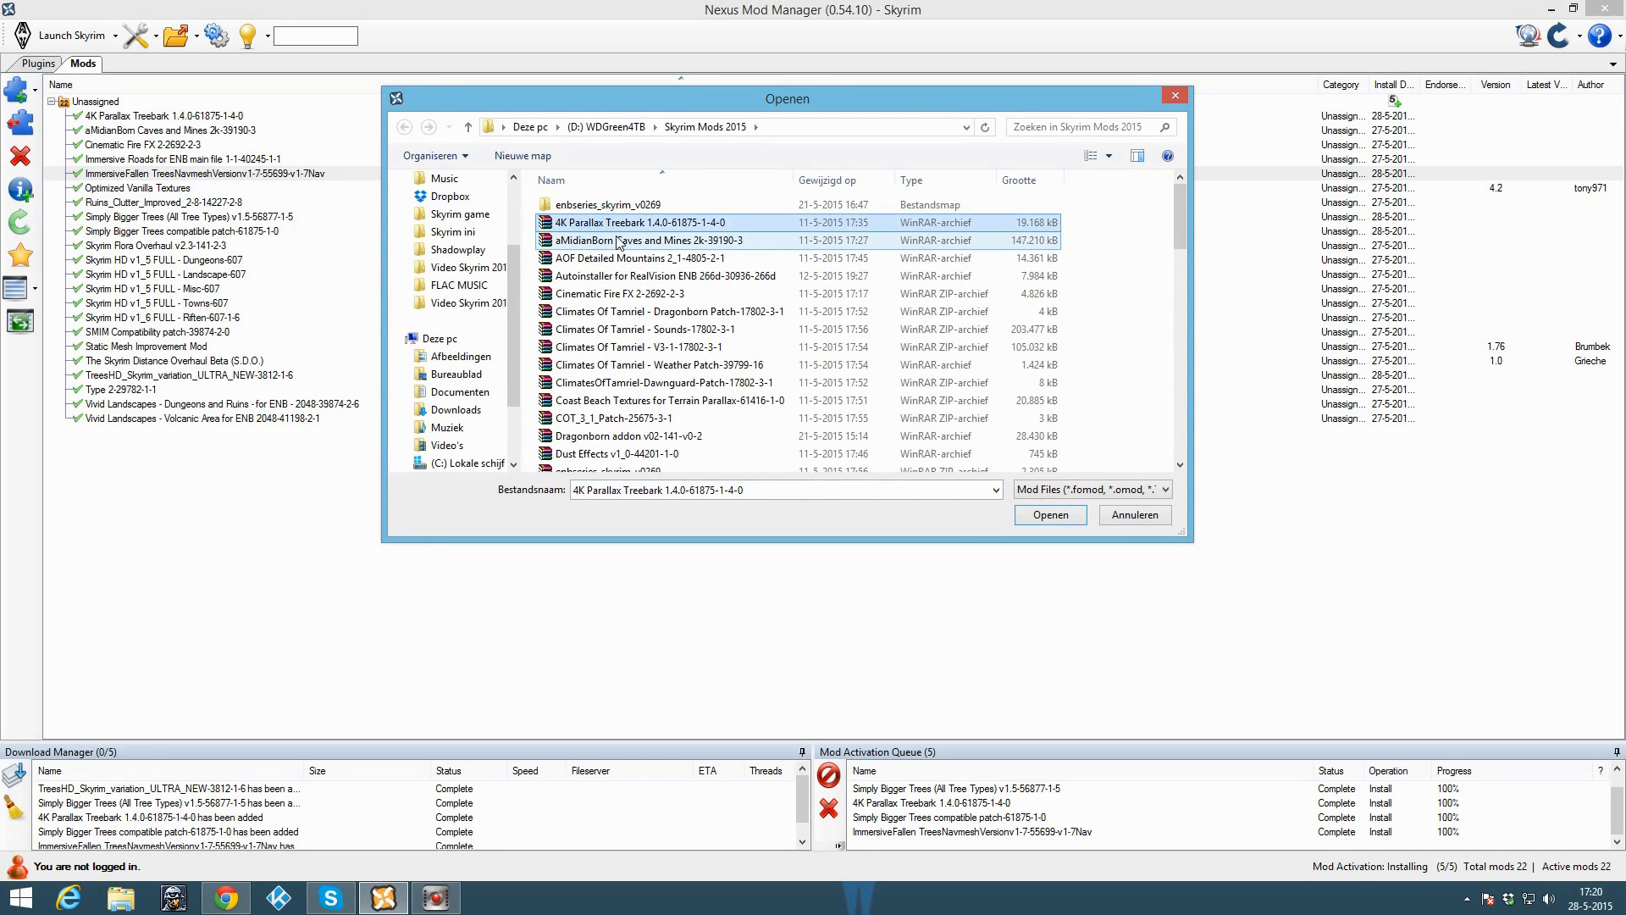
{"action": "scroll", "coordinate": [626, 246], "scroll_direction": "down", "scroll_amount": 6}
{"action": "left_click", "coordinate": [637, 201]}
{"action": "double_click", "coordinate": [637, 199]}
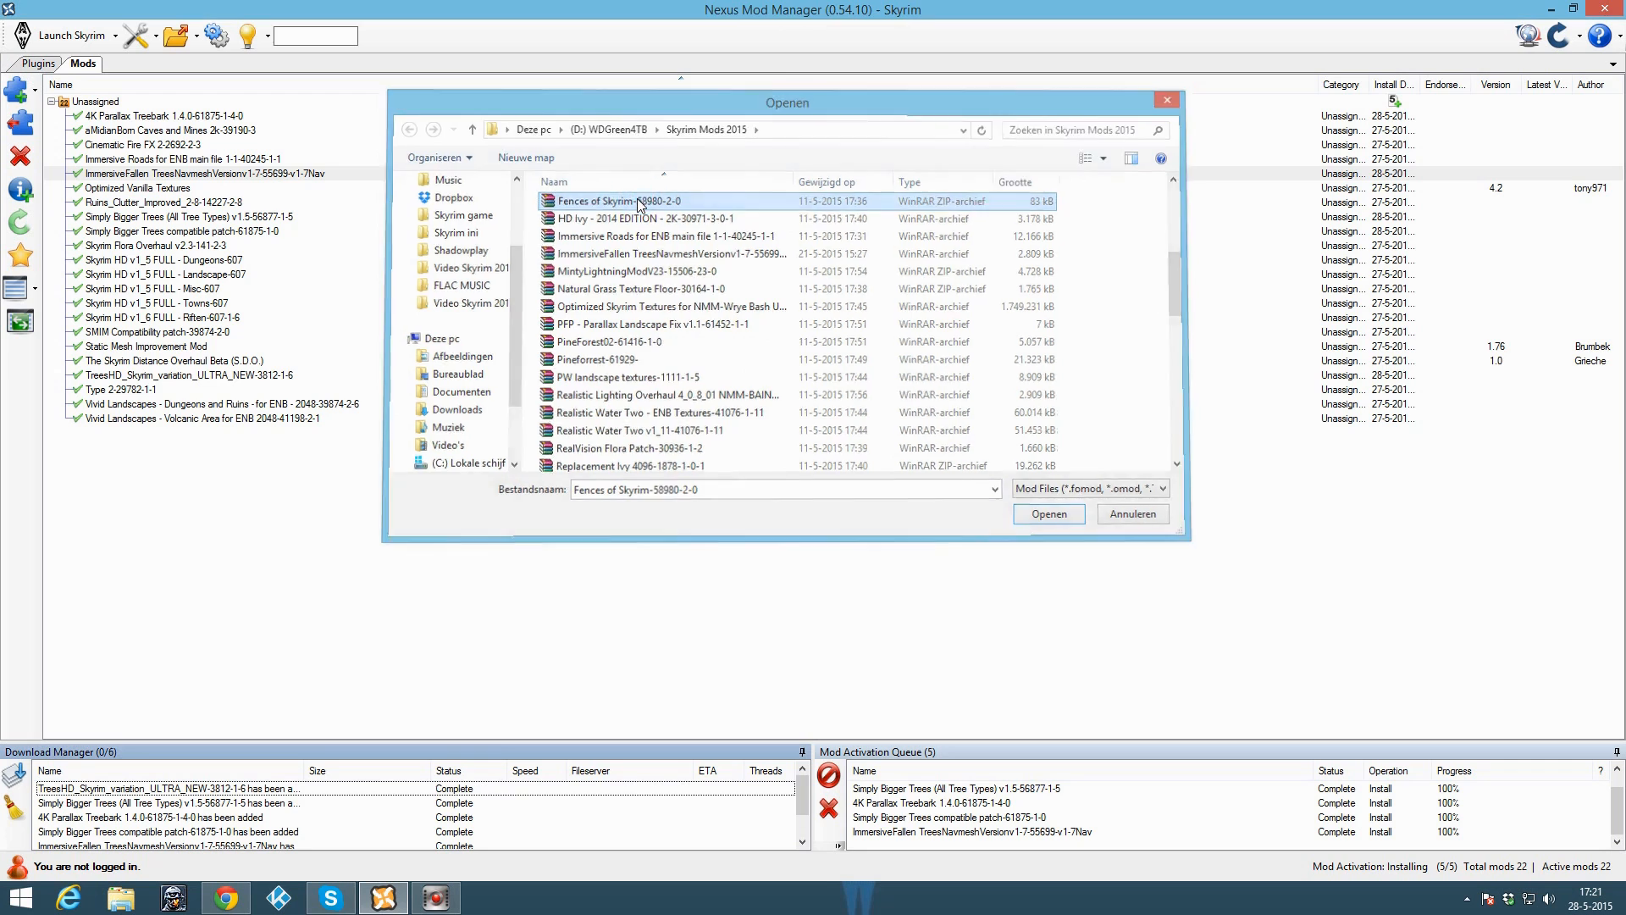
{"action": "double_click", "coordinate": [131, 161]}
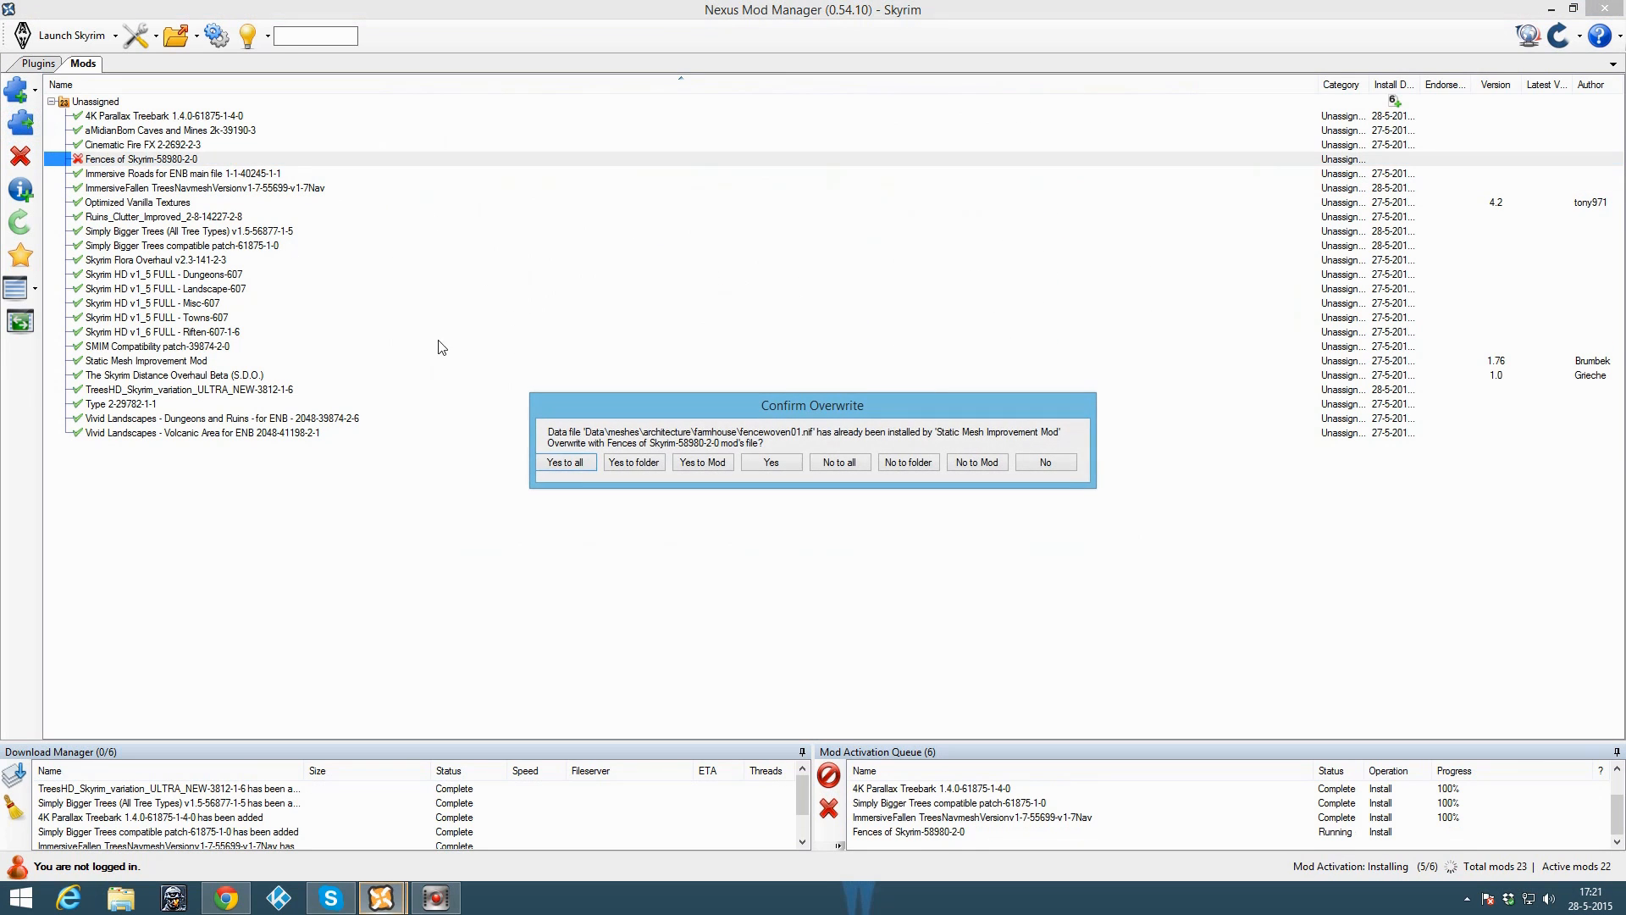
{"action": "left_click", "coordinate": [565, 462]}
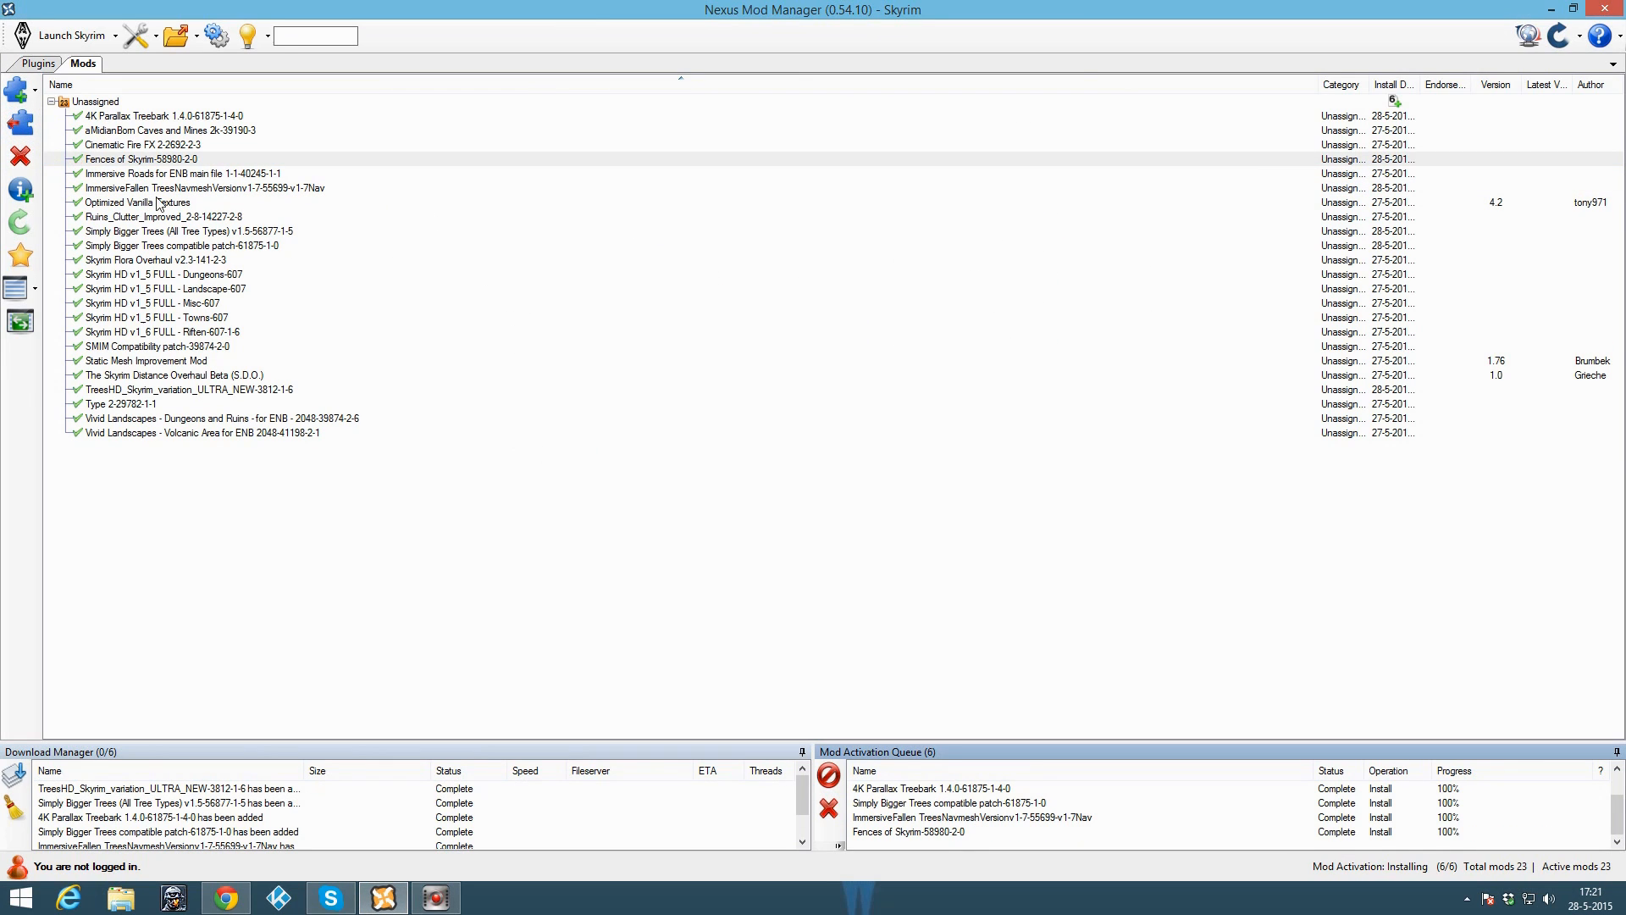
Step: Switch to Chrome, close the Fences of Skyrim page, and open Verdant - A Skyrim Grass Plugin from the mod list
{"action": "left_click", "coordinate": [225, 896]}
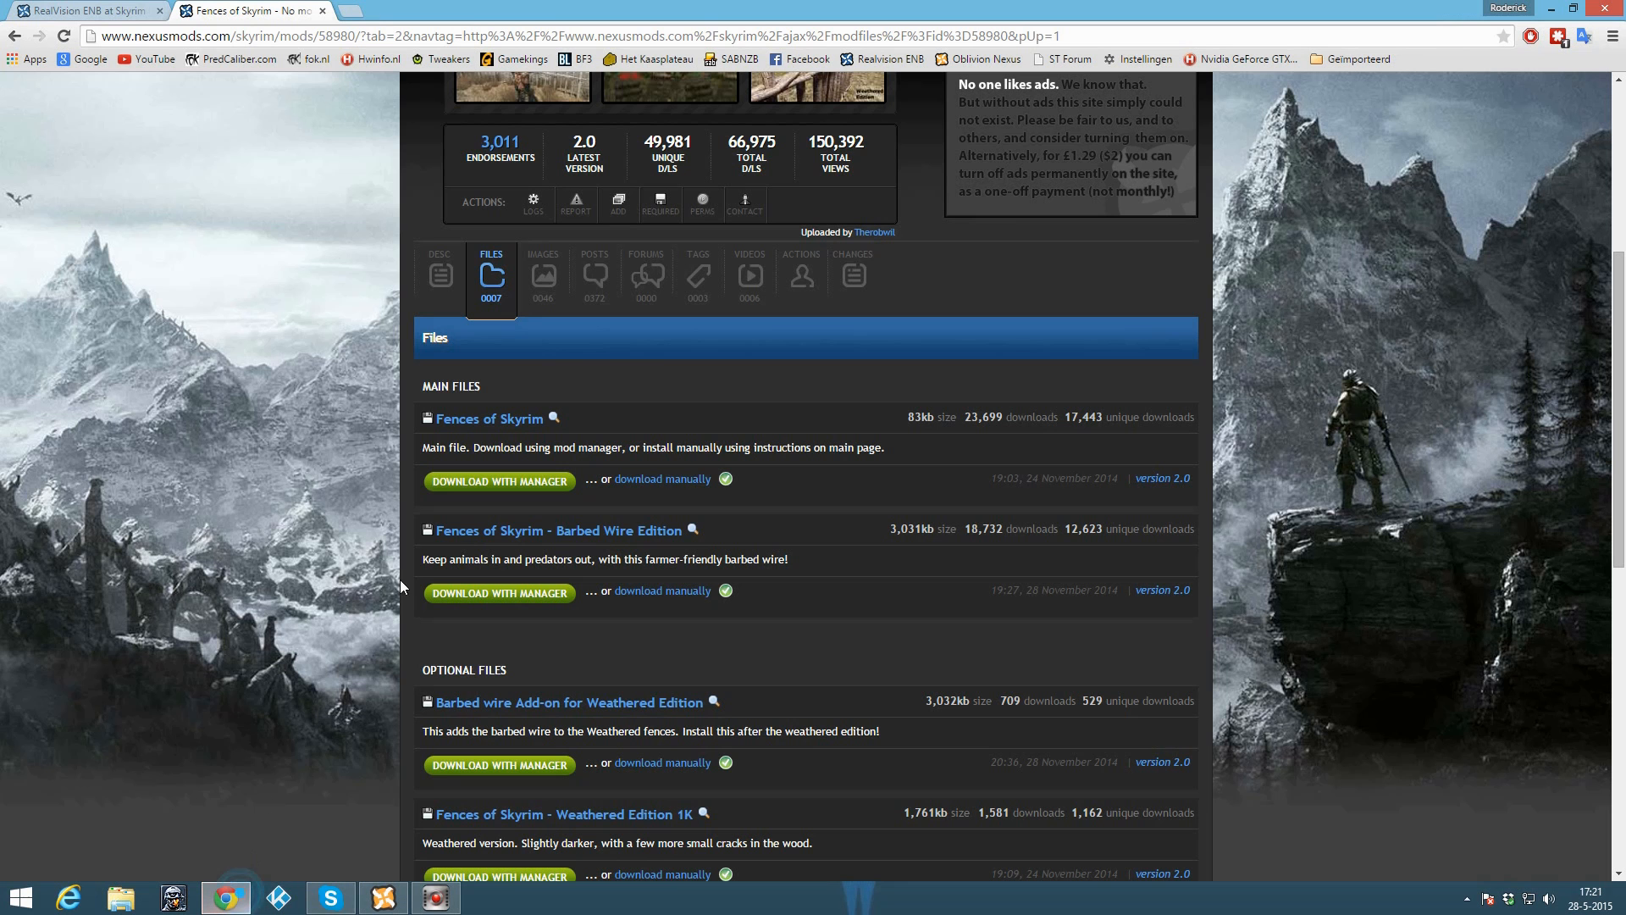
{"action": "left_click", "coordinate": [327, 11]}
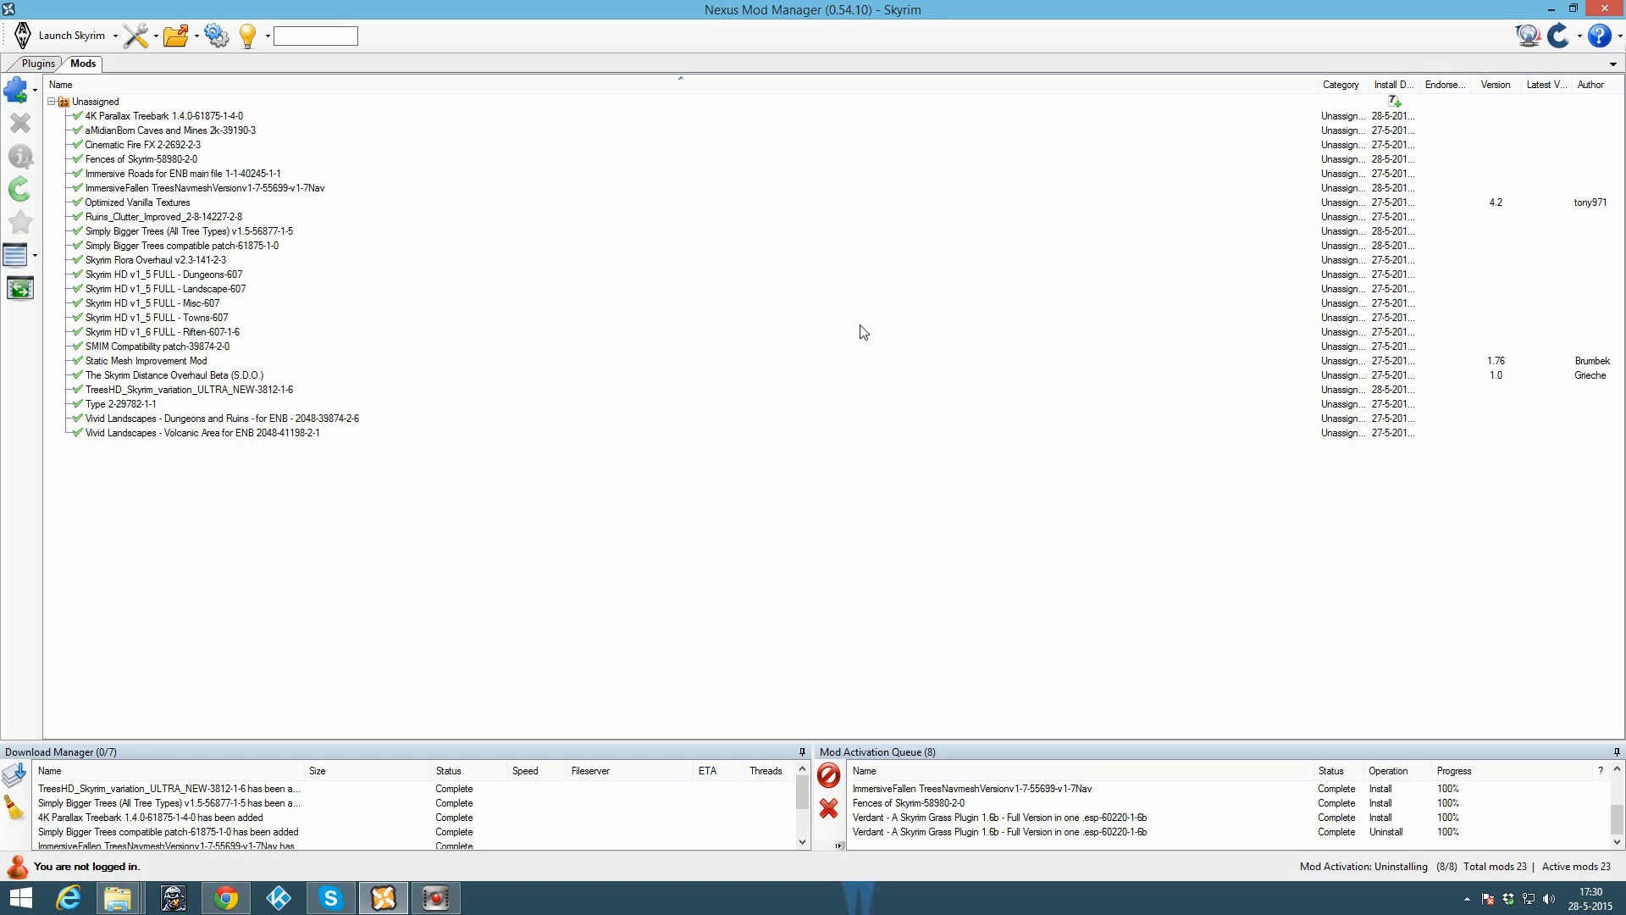
{"action": "left_click", "coordinate": [222, 893]}
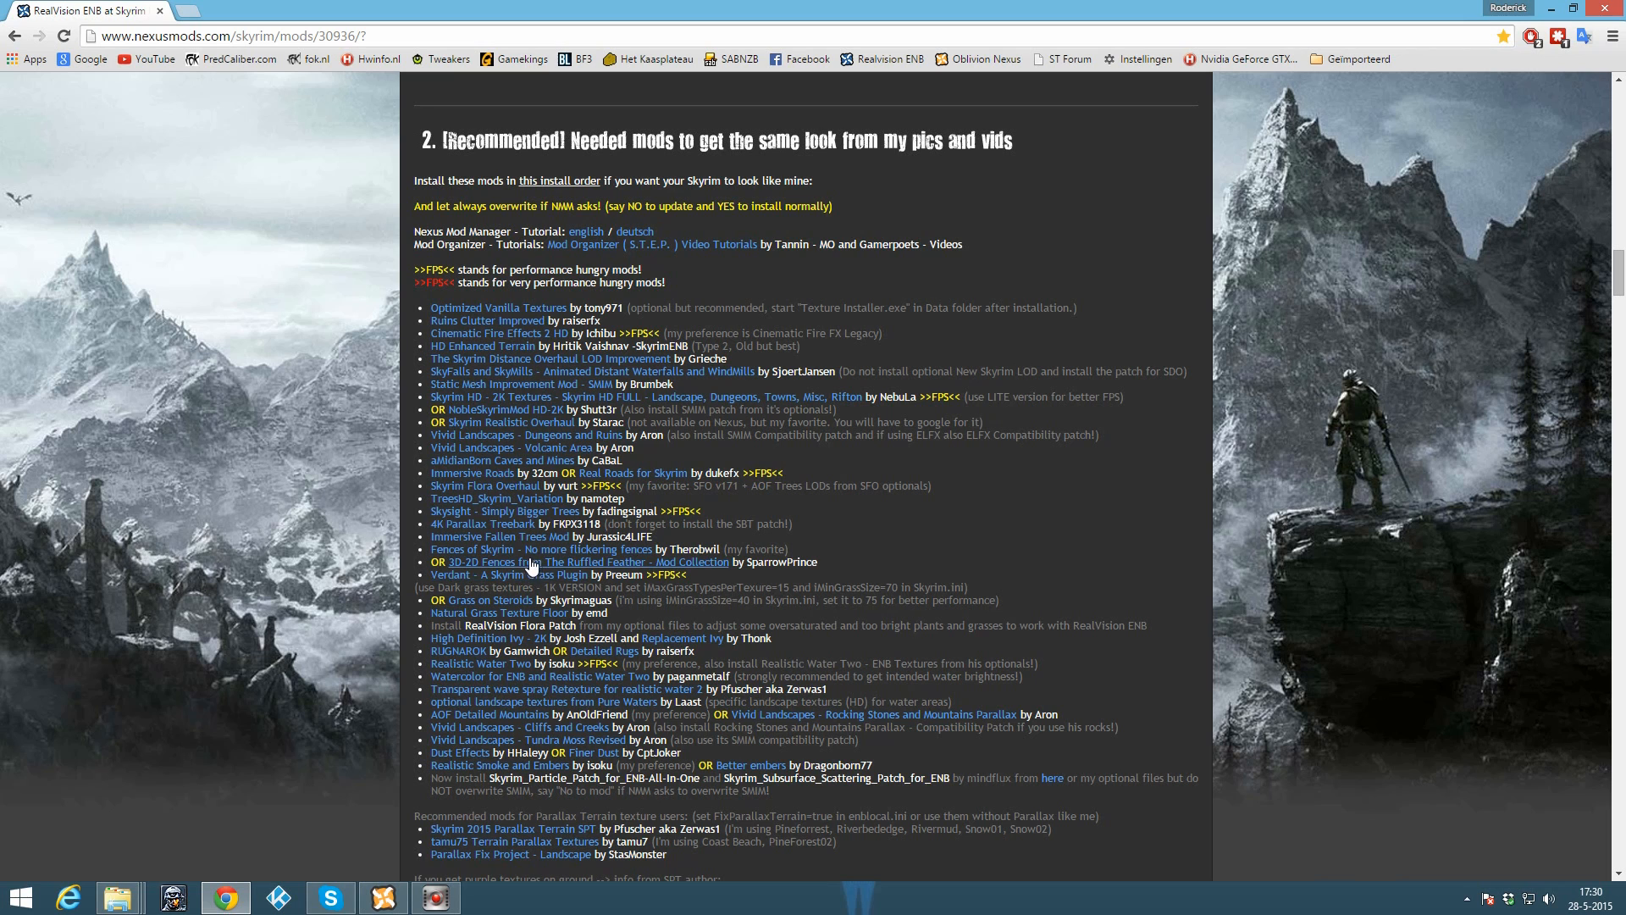
{"action": "right_click", "coordinate": [484, 579]}
{"action": "left_click", "coordinate": [516, 586]}
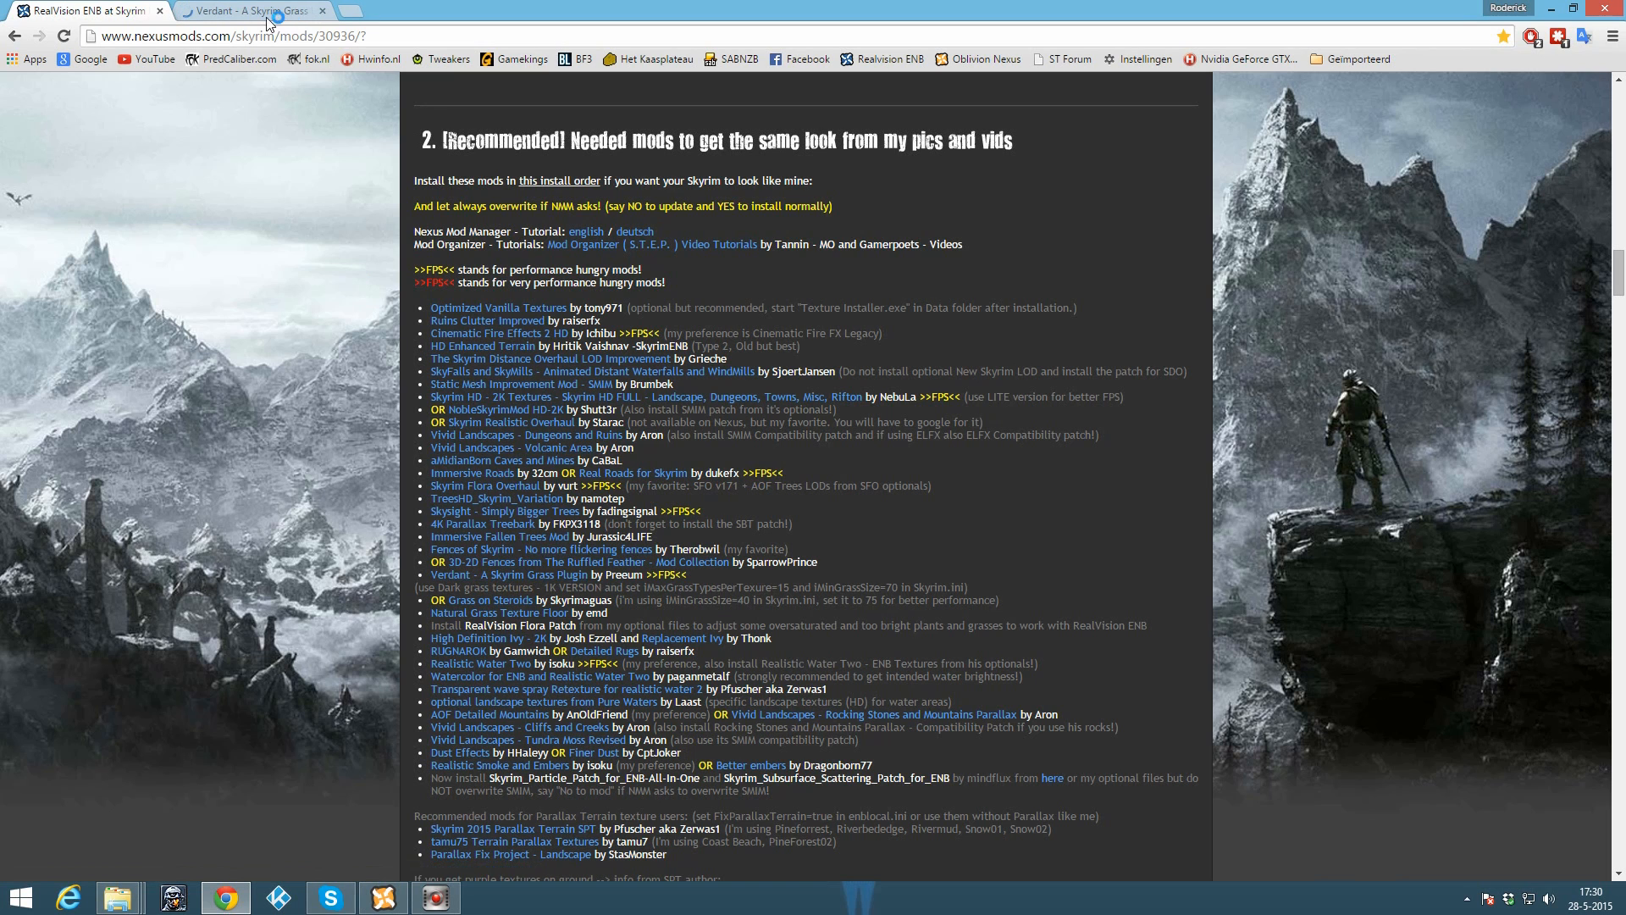
{"action": "left_click", "coordinate": [276, 13]}
{"action": "scroll", "coordinate": [574, 572], "scroll_direction": "down", "scroll_amount": 2}
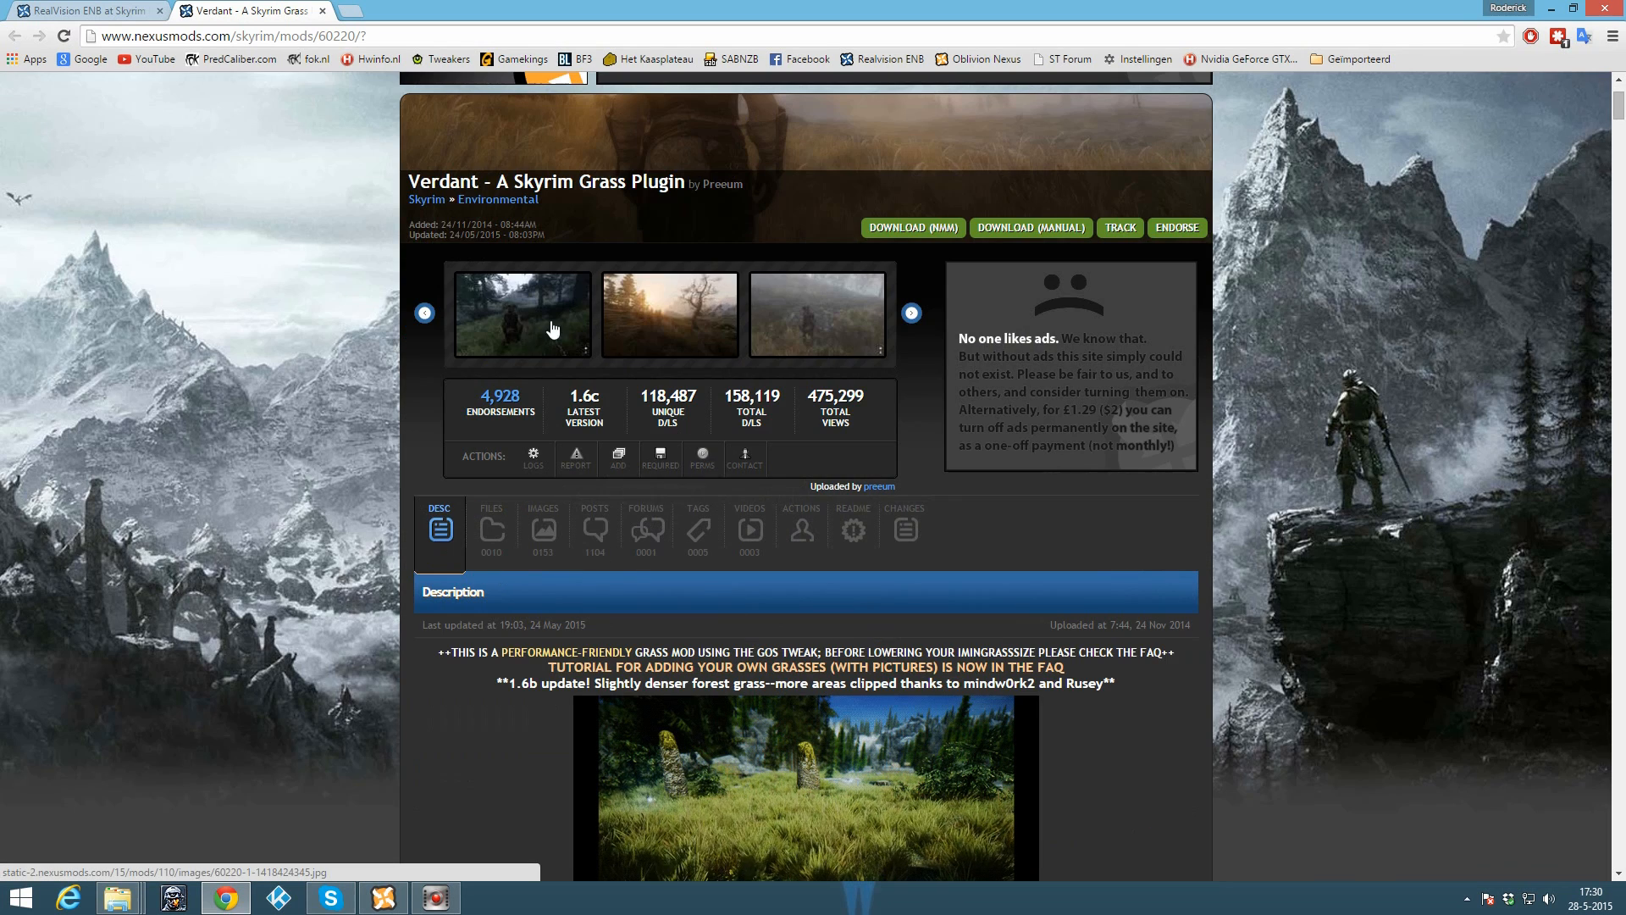
Step: View the first two Verdant preview images, and open the mod's list of downloadable files
{"action": "left_click", "coordinate": [648, 301]}
{"action": "left_click", "coordinate": [635, 422]}
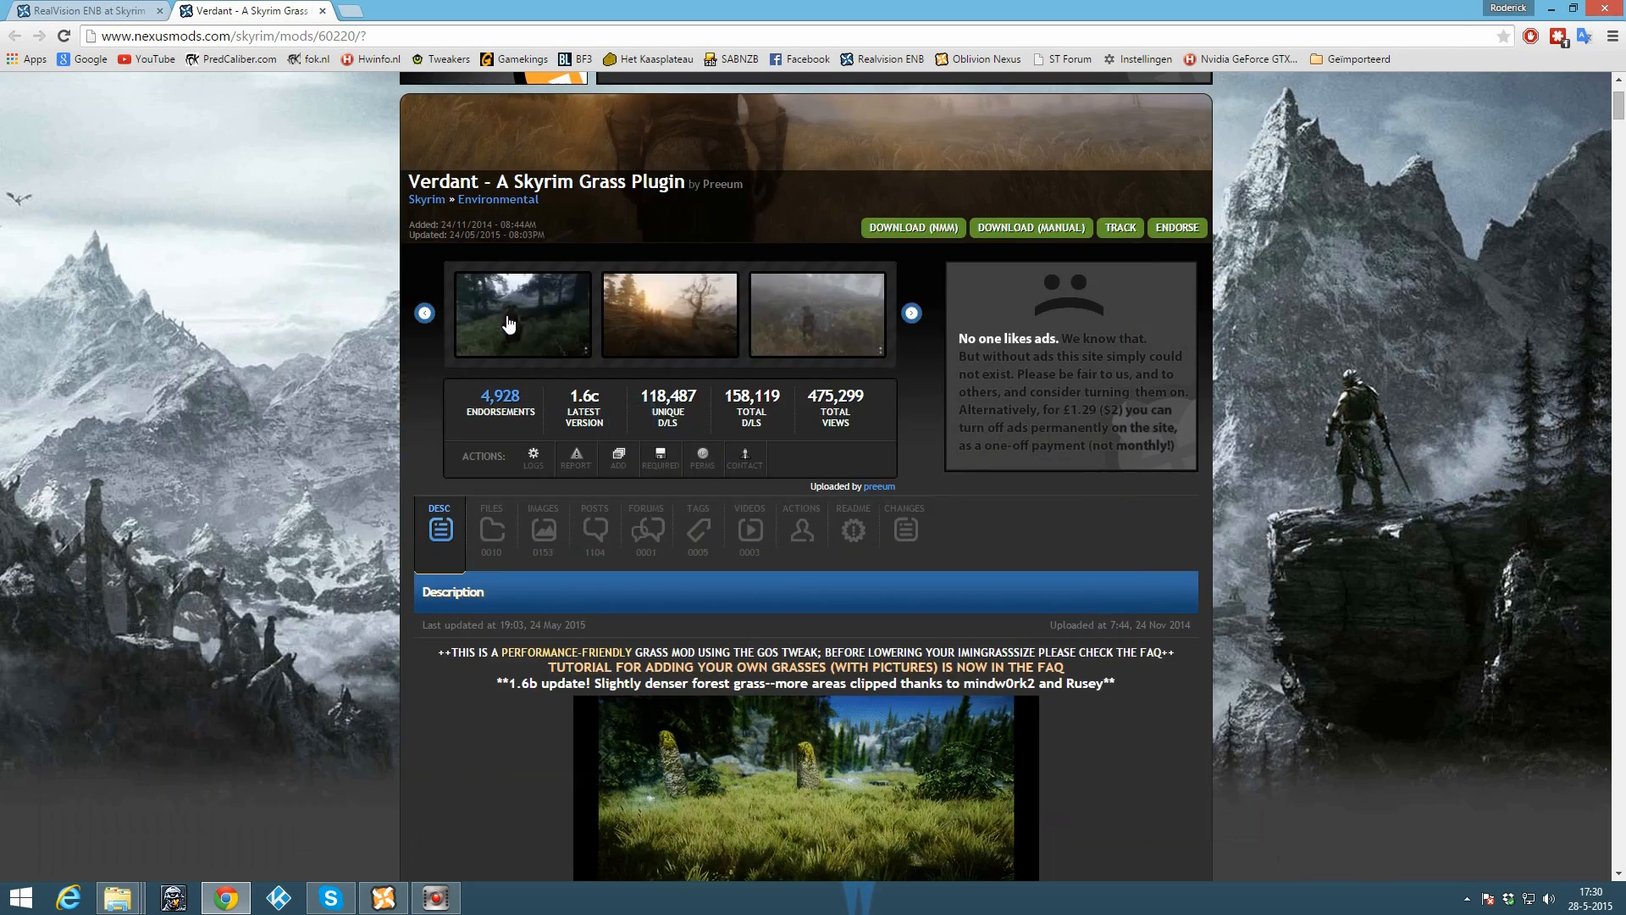
{"action": "left_click", "coordinate": [510, 320]}
{"action": "left_click", "coordinate": [571, 428]}
{"action": "left_click", "coordinate": [493, 532]}
{"action": "scroll", "coordinate": [559, 660], "scroll_direction": "down", "scroll_amount": 3}
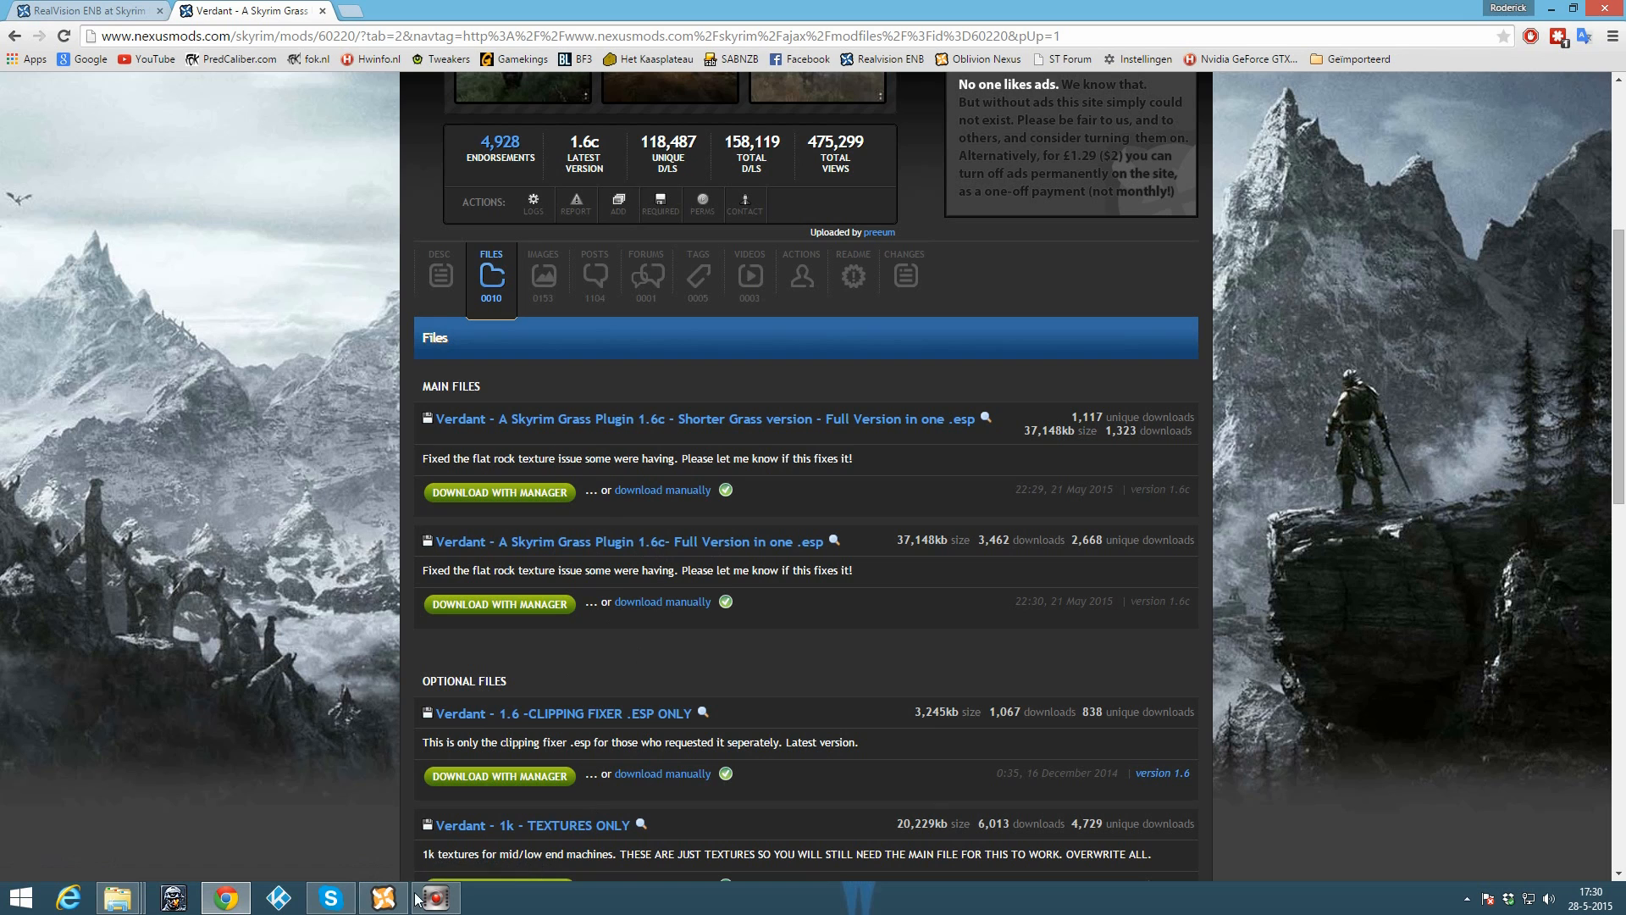
Step: Switch to Nexus Mod Manager, add the Verdant - A Skyrim Grass Plugin 1.6b Full Version archive and install it, overwriting all conflicting files
{"action": "key", "text": "alt+Tab"}
{"action": "left_click", "coordinate": [18, 98]}
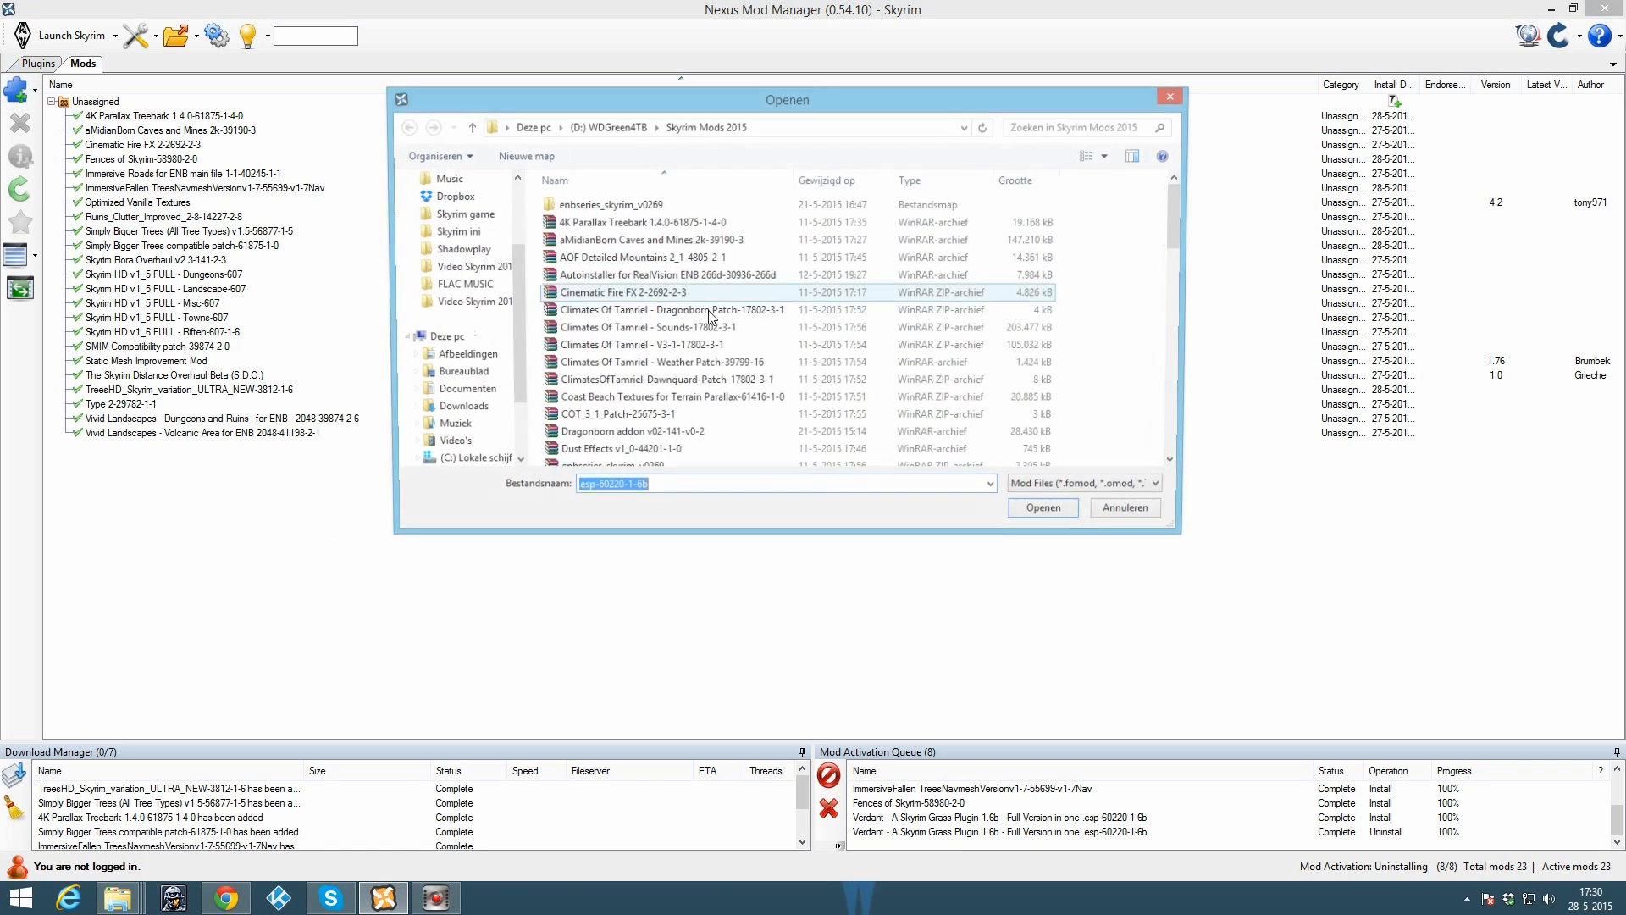
{"action": "double_click", "coordinate": [683, 356]}
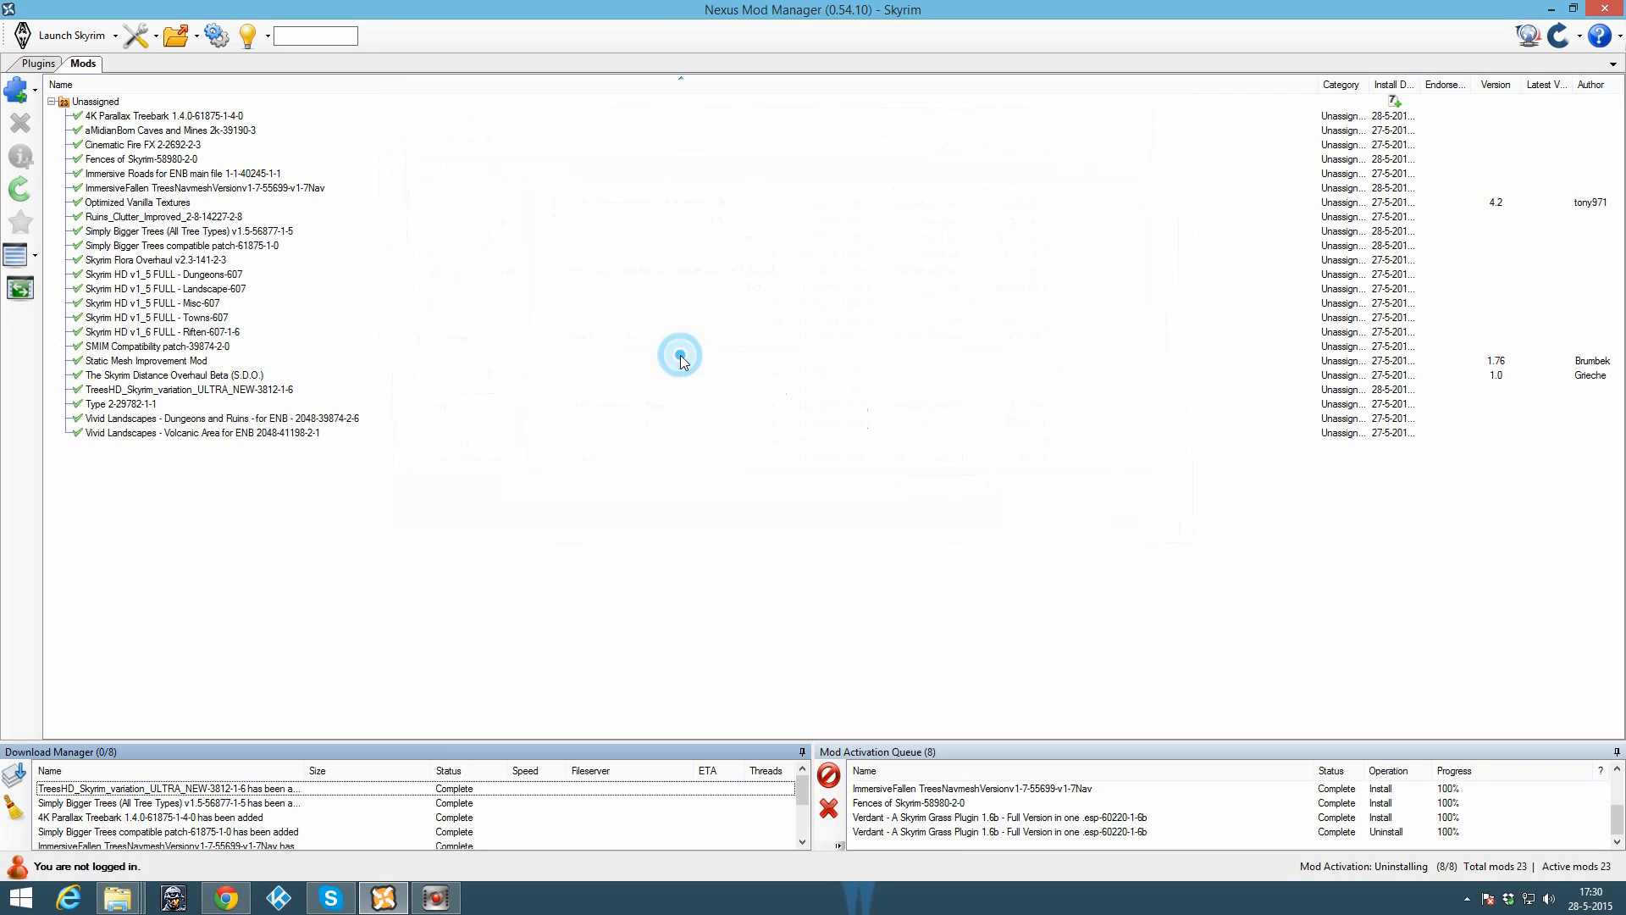
{"action": "left_click", "coordinate": [21, 122]}
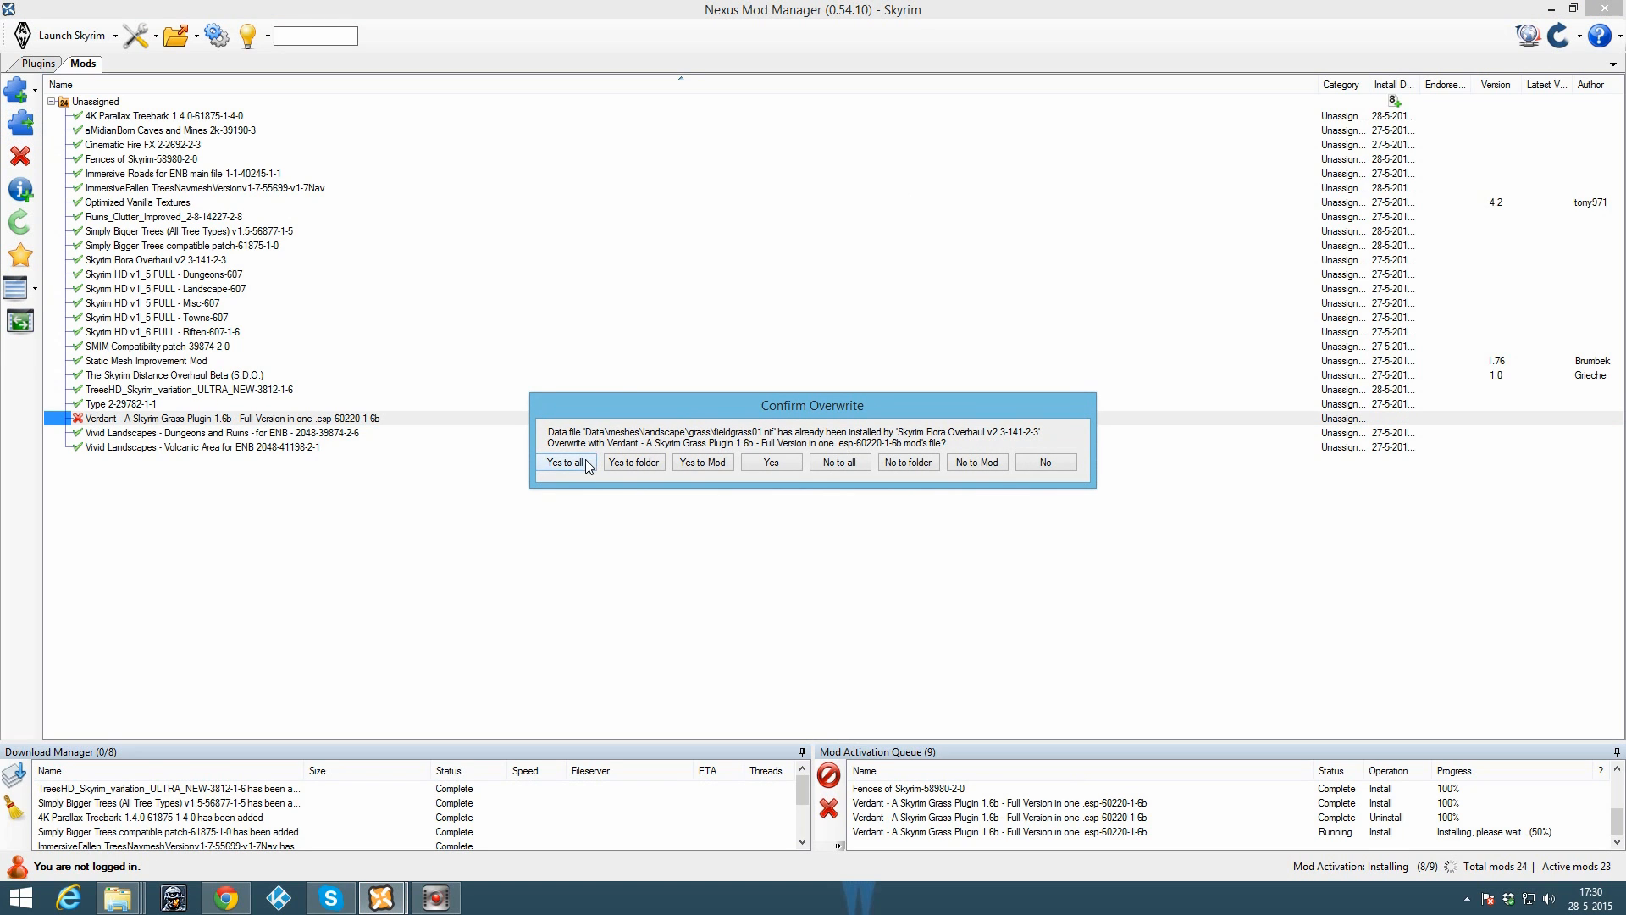
{"action": "left_click", "coordinate": [586, 463]}
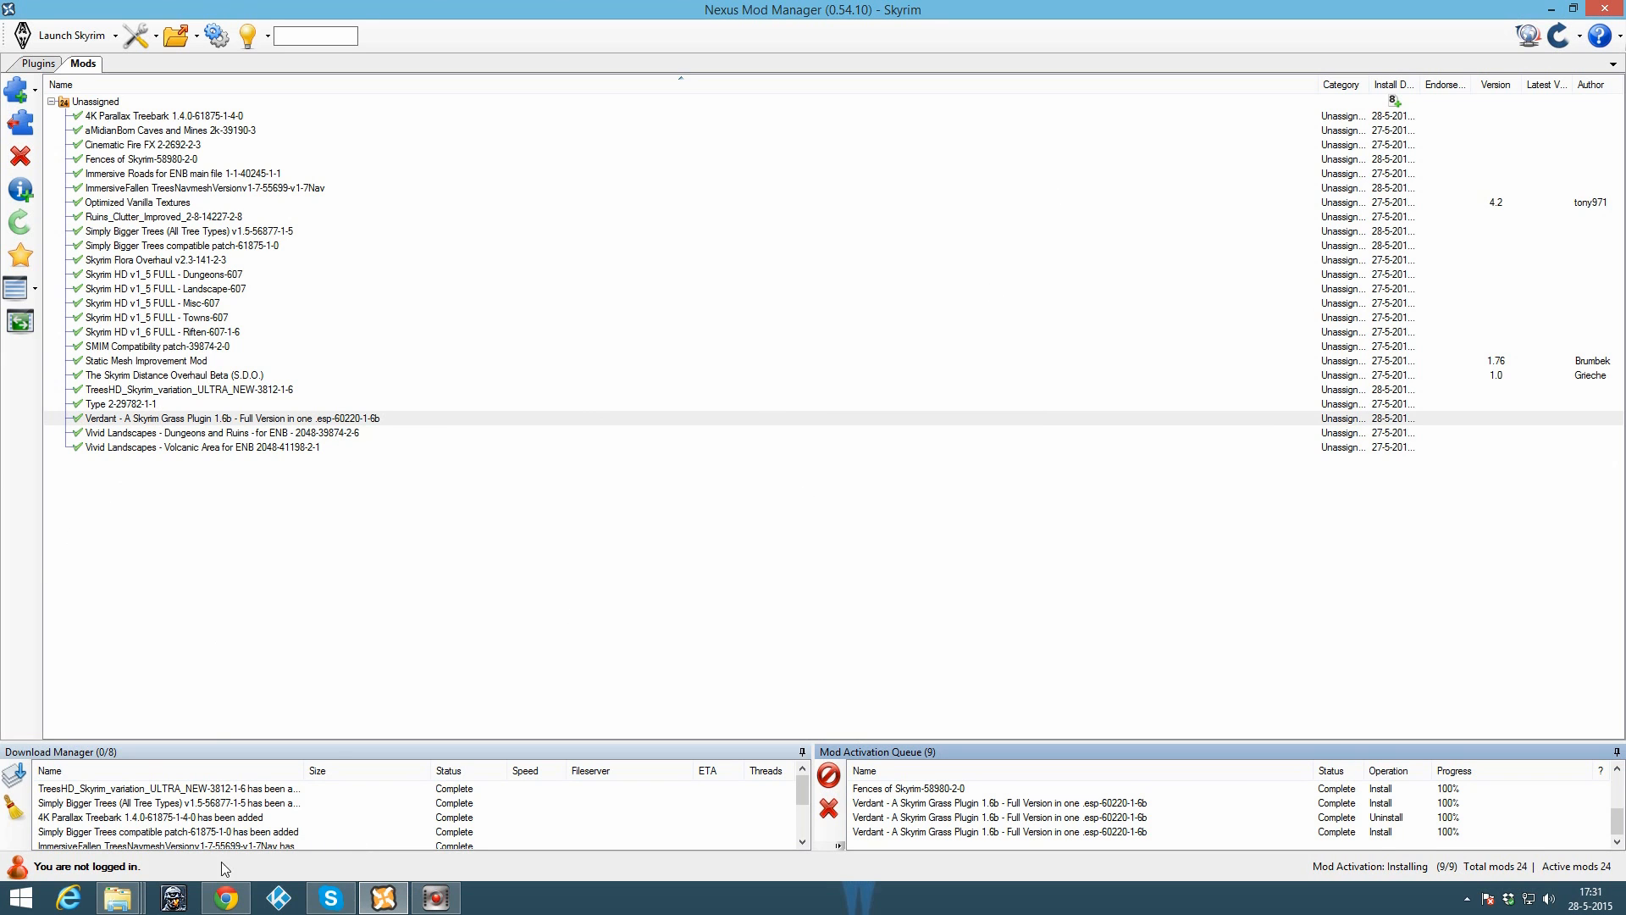
Step: Switch to Chrome and copy "iMaxGrassTypesPerTexure=15 and iMinGrassSize=70 in Skyrim.ini" from the Verdant note in the RealVision ENB mod list
{"action": "left_click", "coordinate": [225, 898]}
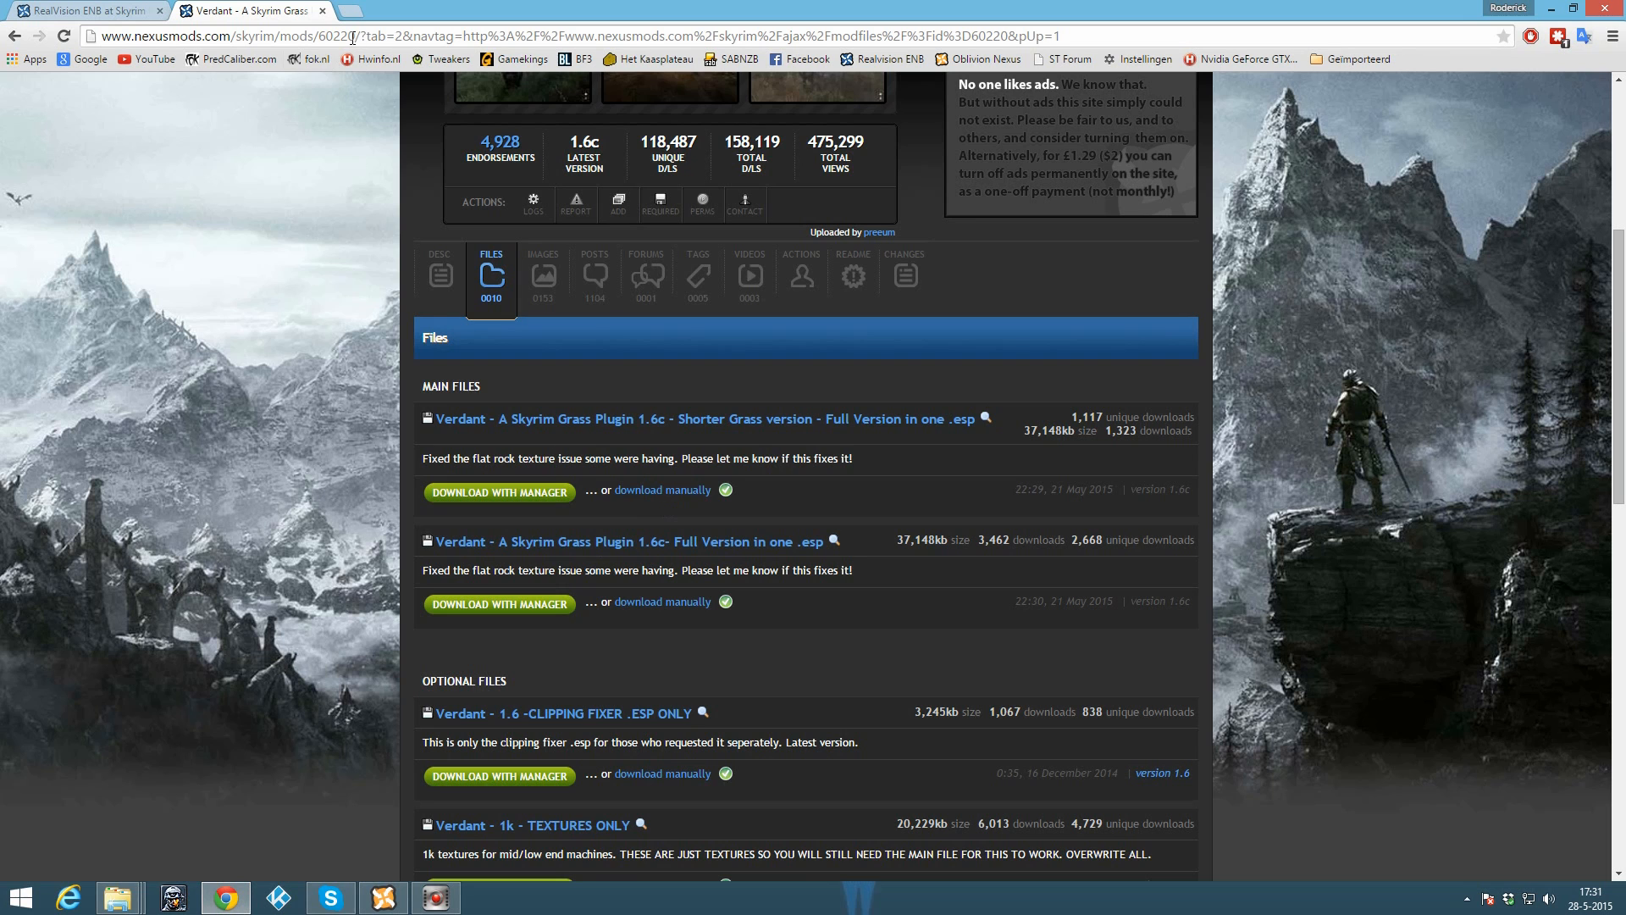
{"action": "left_click", "coordinate": [114, 11]}
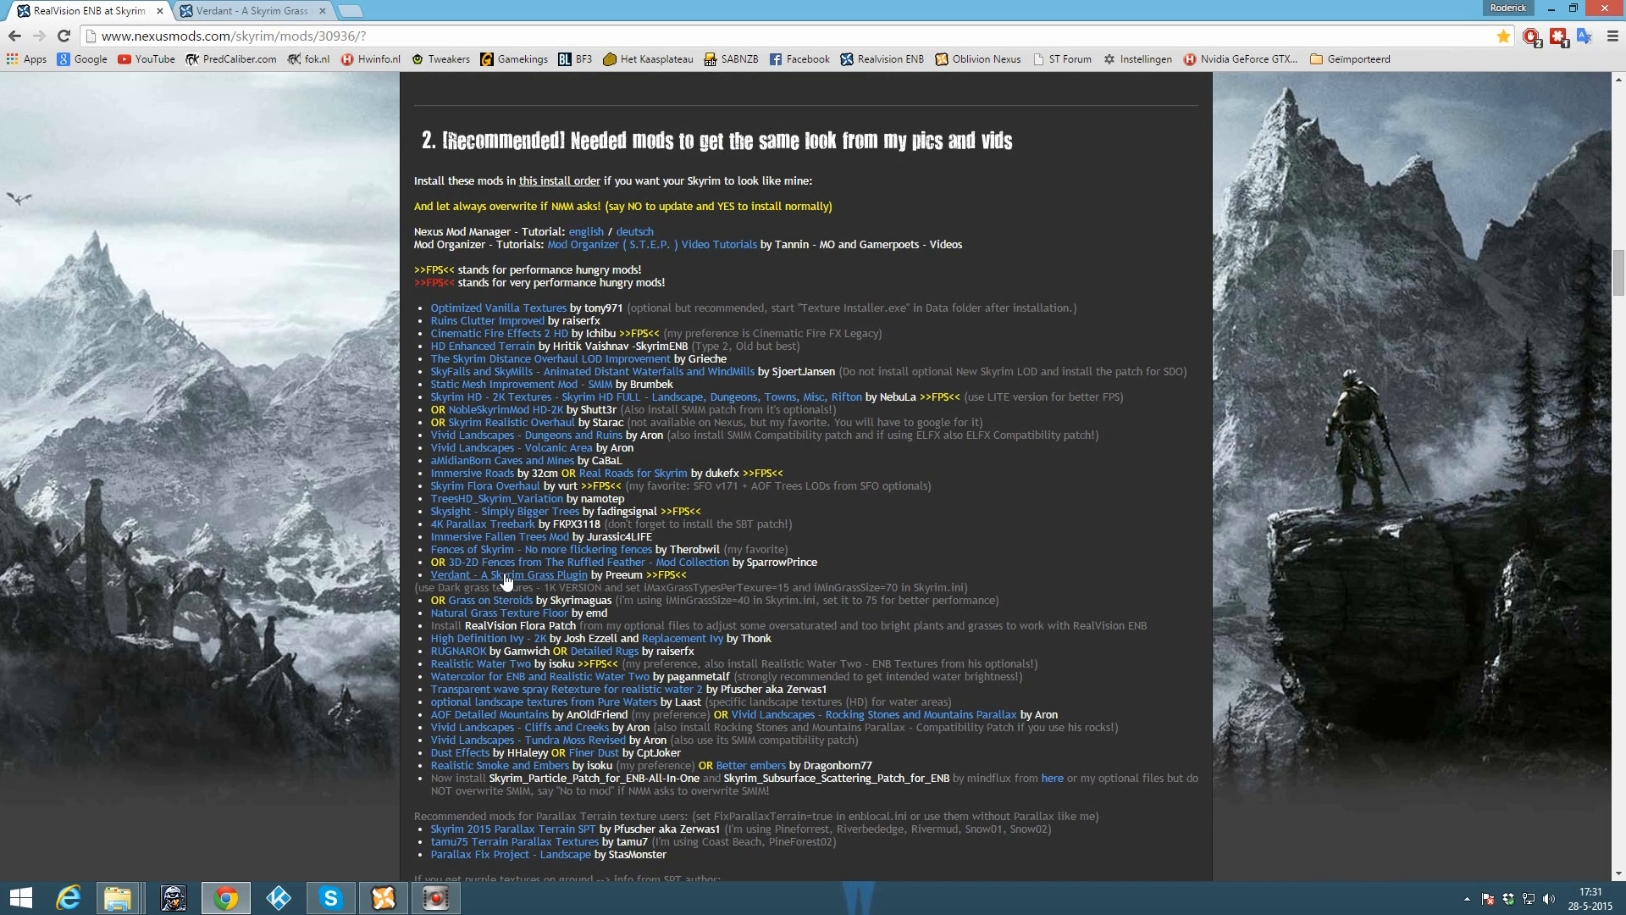
{"action": "left_click_drag", "start_coordinate": [644, 587], "coordinate": [975, 591]}
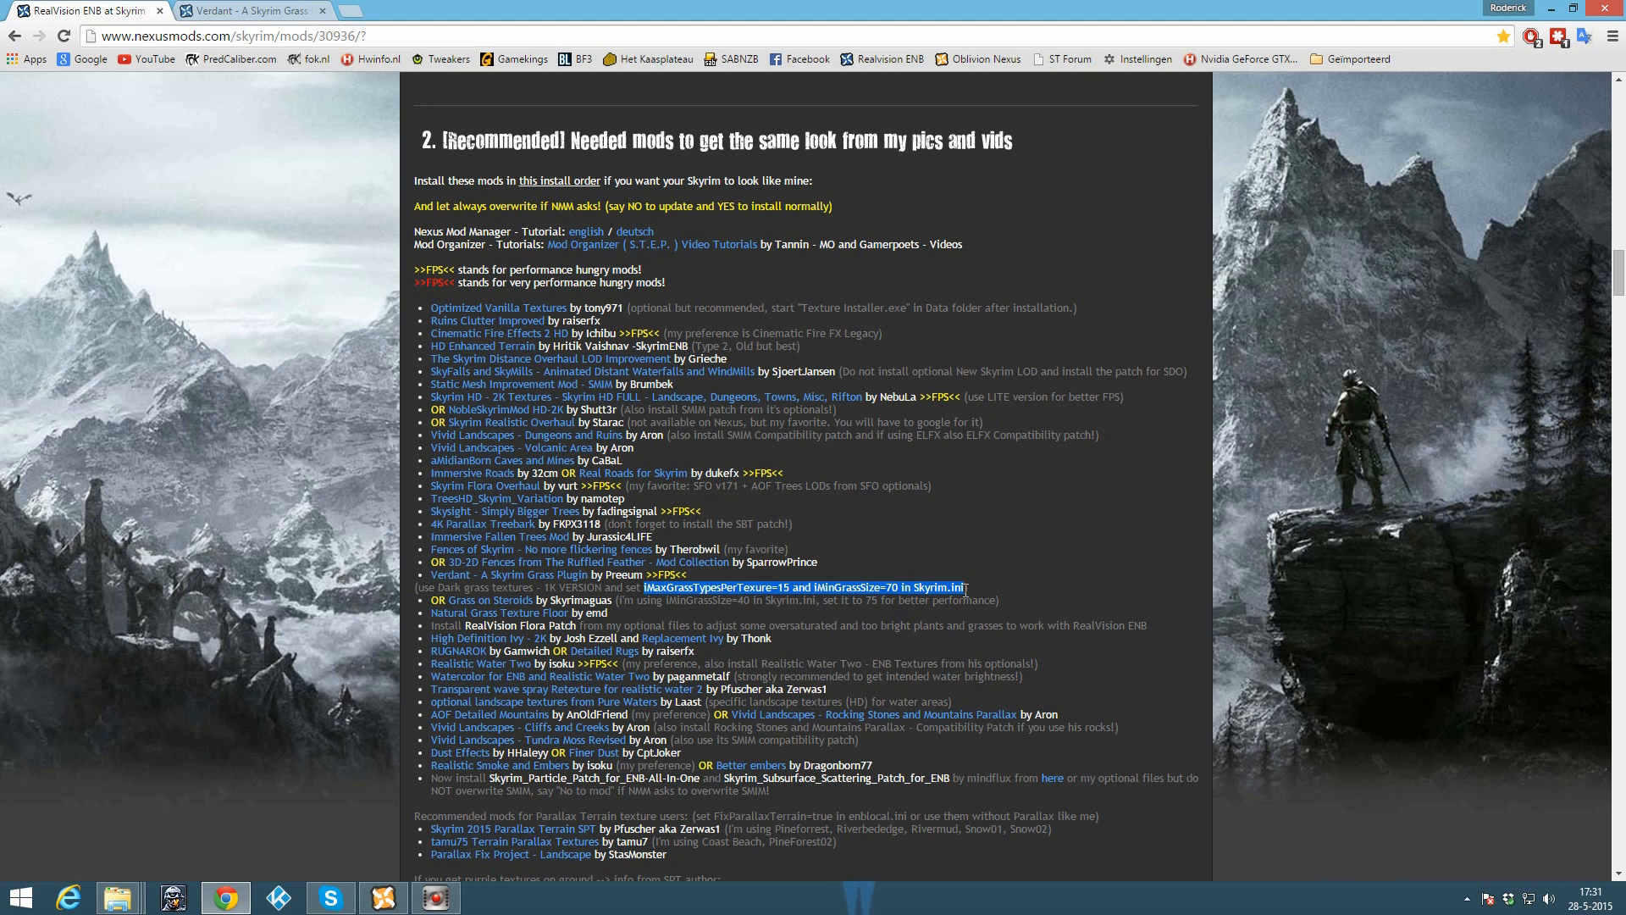
{"action": "right_click", "coordinate": [879, 584]}
{"action": "left_click", "coordinate": [915, 600]}
Step: Switch to File Explorer and open the Skyrim configuration file from the Skyrim ini favourite folder in Notepad
{"action": "left_click", "coordinate": [117, 898]}
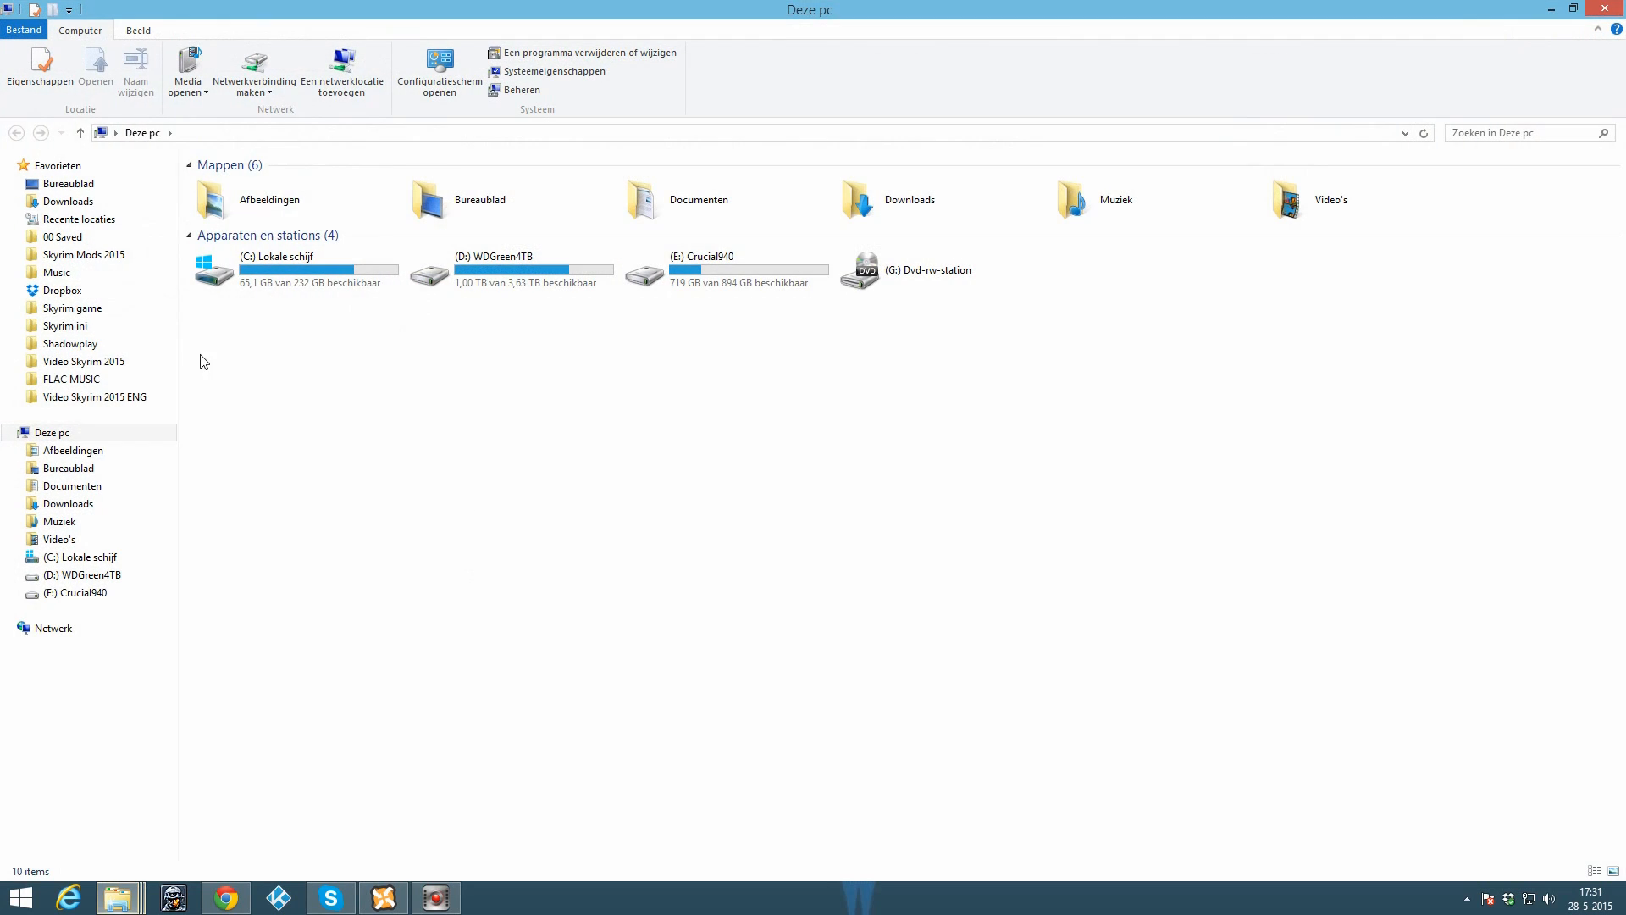
{"action": "left_click", "coordinate": [89, 327]}
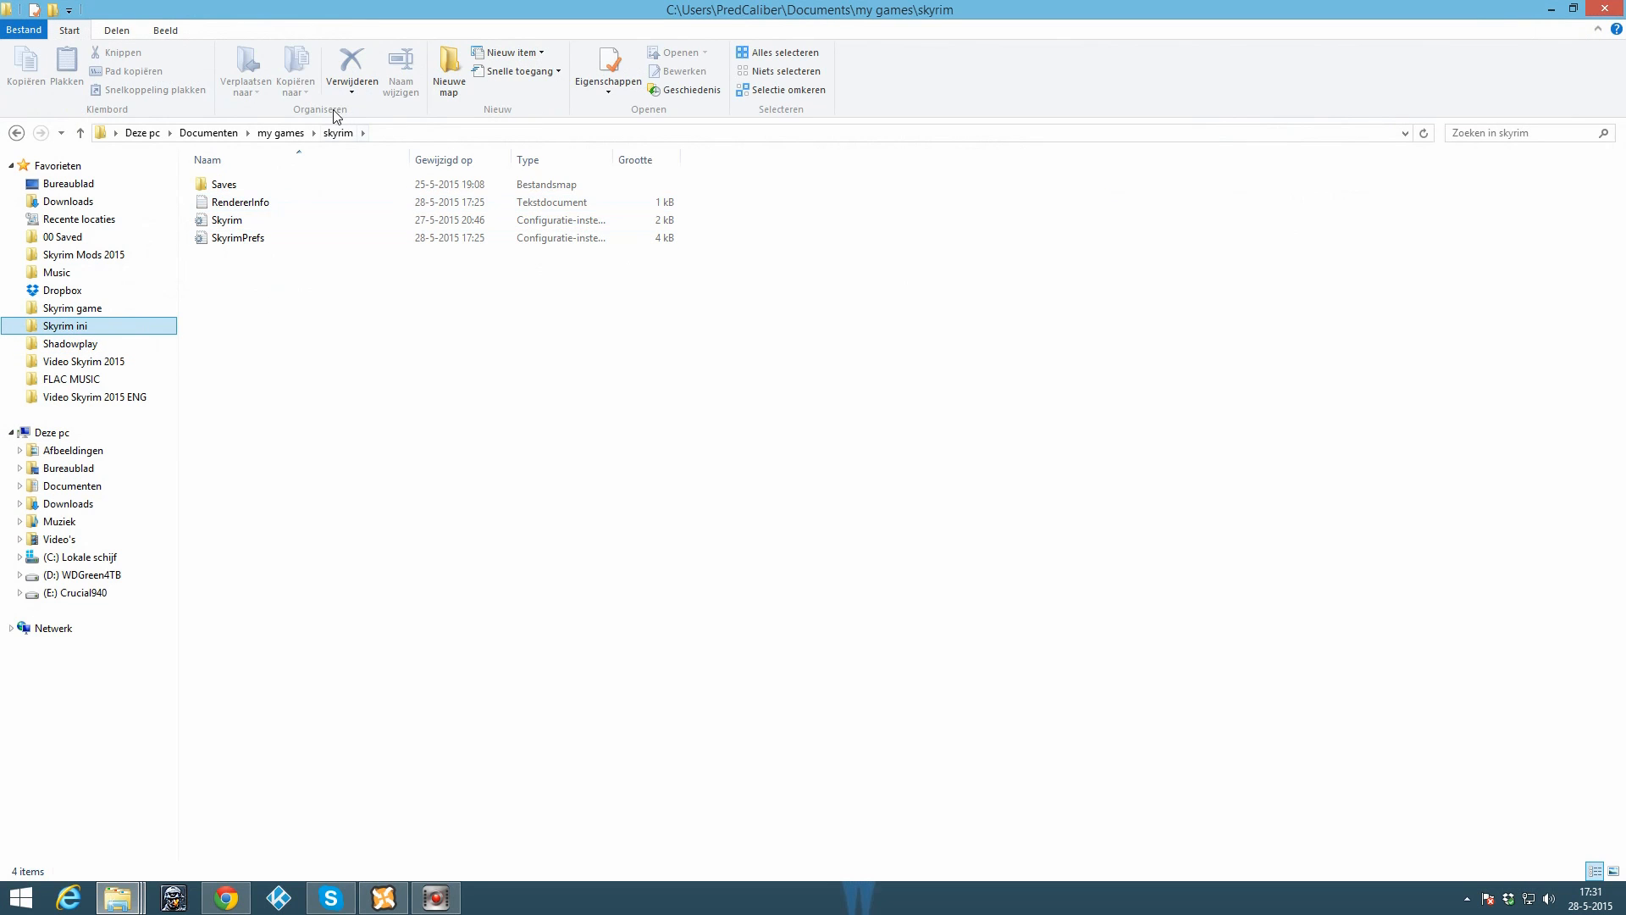
{"action": "double_click", "coordinate": [239, 227]}
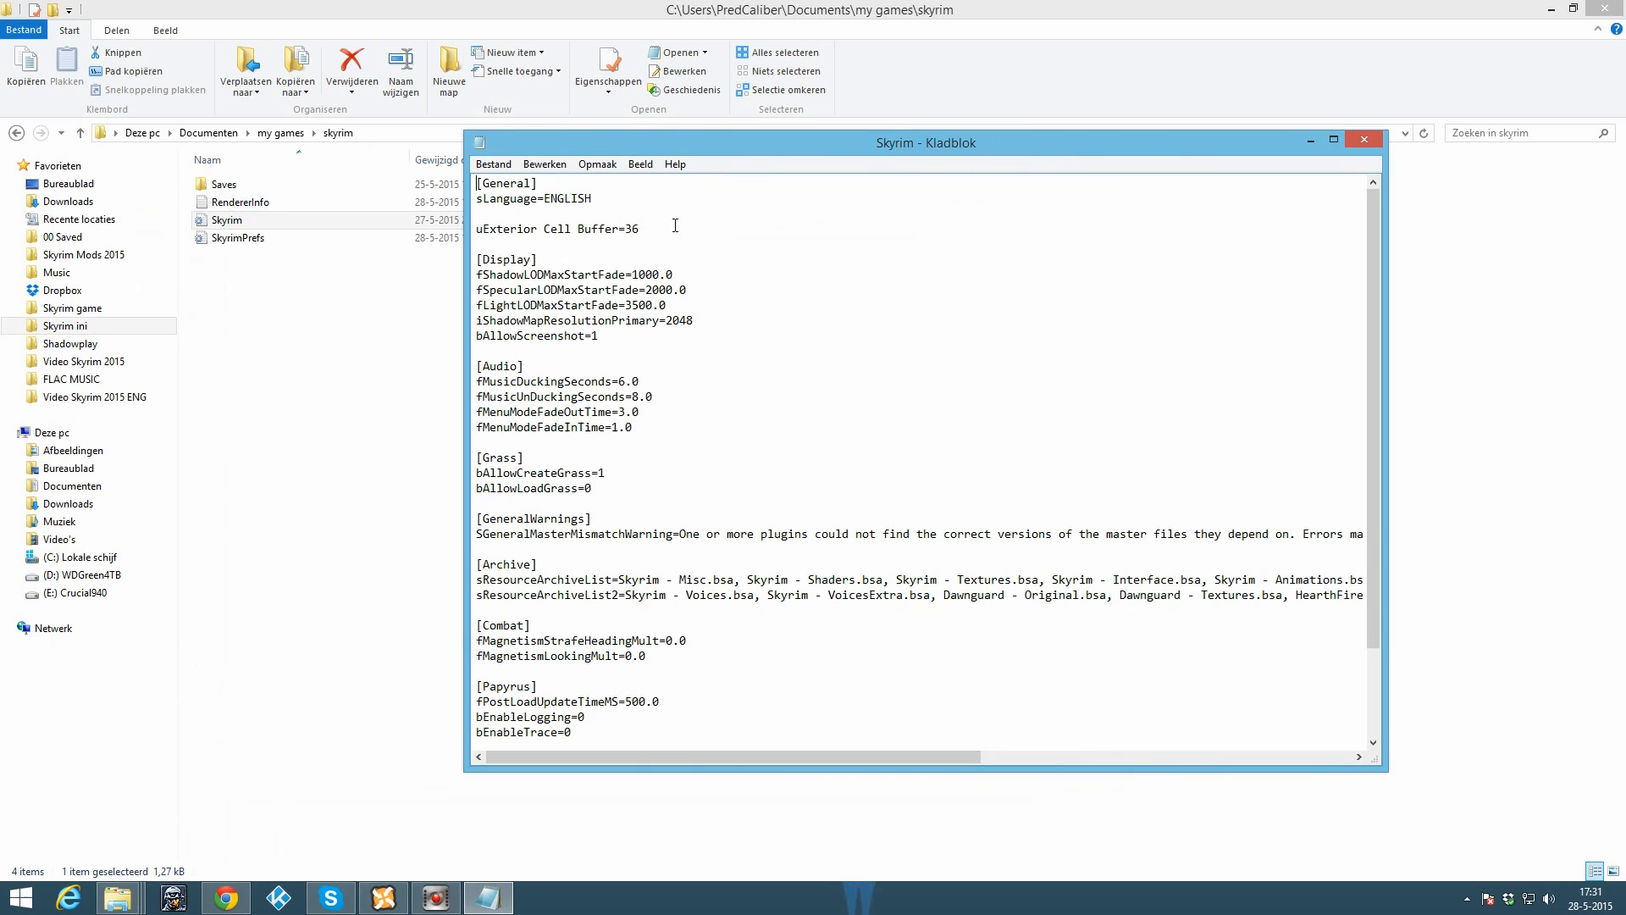
Step: Add iMaxGrassTypesPerTexure=15 and iMinGrassSize=70 on separate lines under the [Grass] section, removing the surplus words from the pasted text
{"action": "left_click", "coordinate": [643, 486]}
{"action": "key", "text": "Return"}
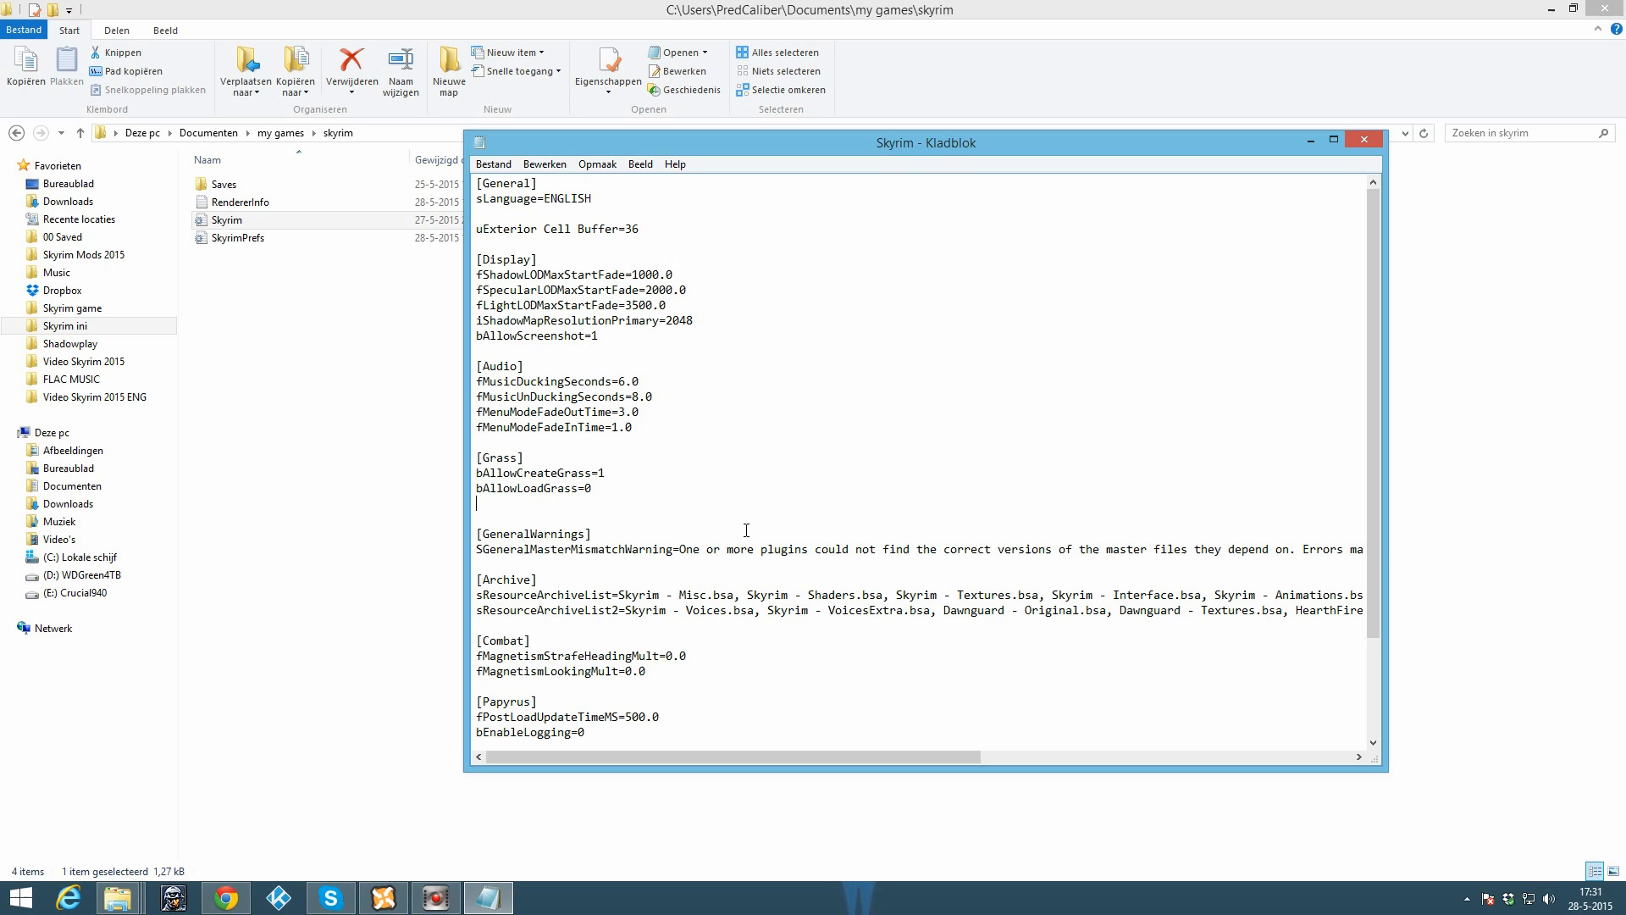
{"action": "key", "text": "ctrl+v"}
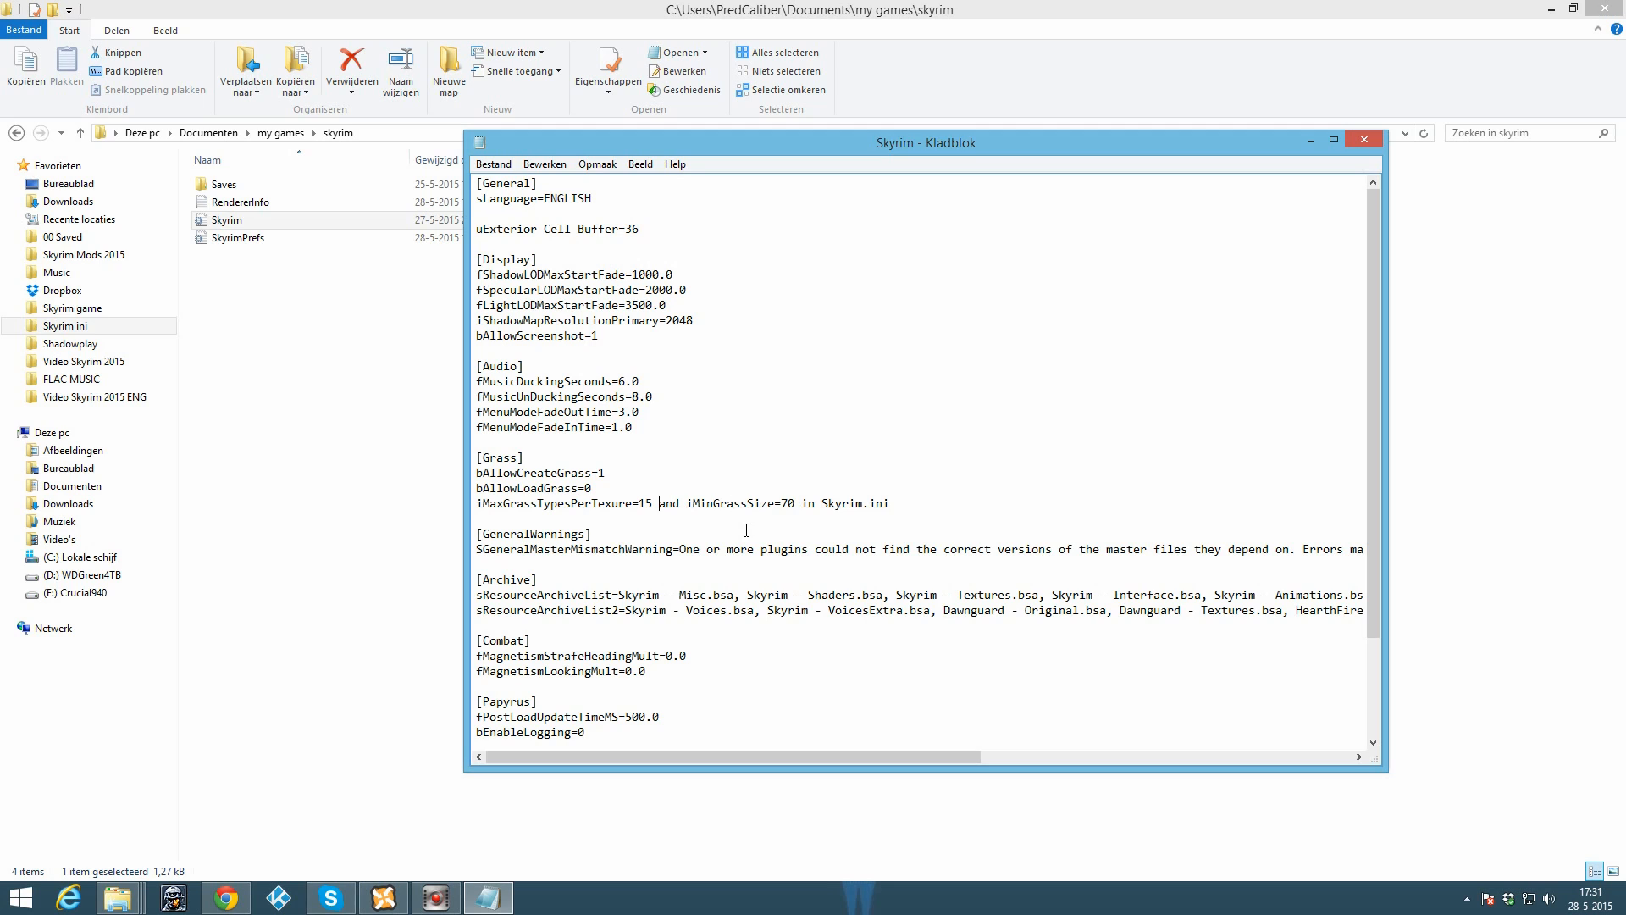
{"action": "key", "text": "Return"}
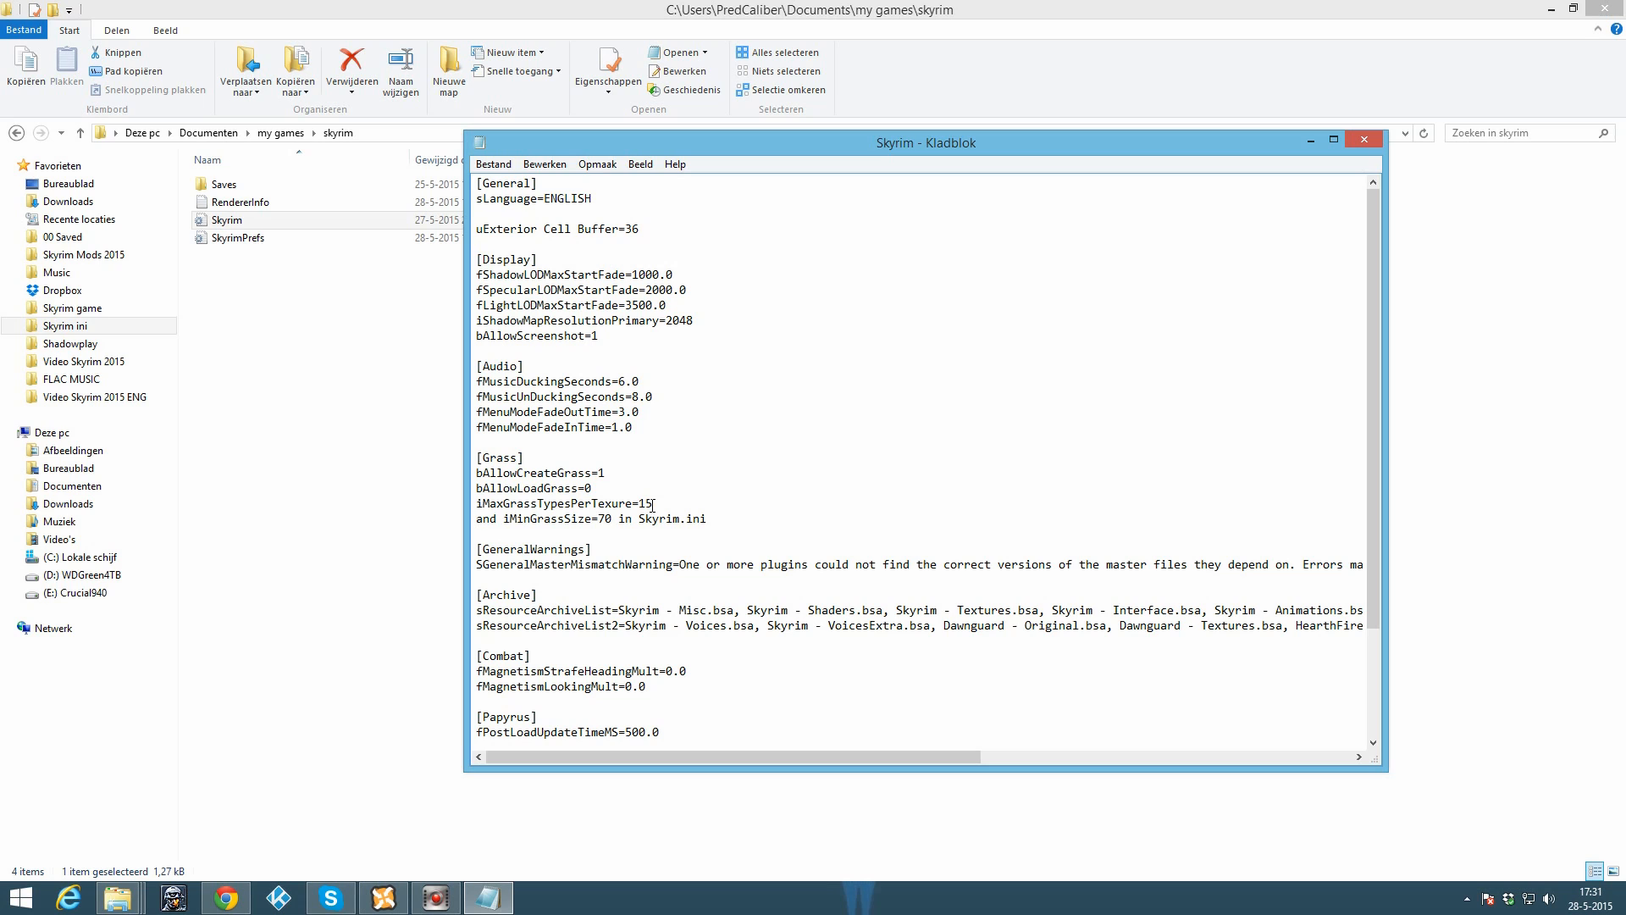
{"action": "left_click", "coordinate": [504, 518]}
{"action": "key", "text": "BackSpace"}
{"action": "key", "text": "BackSpace"}
{"action": "key", "text": "BackSpace"}
{"action": "key", "text": "BackSpace"}
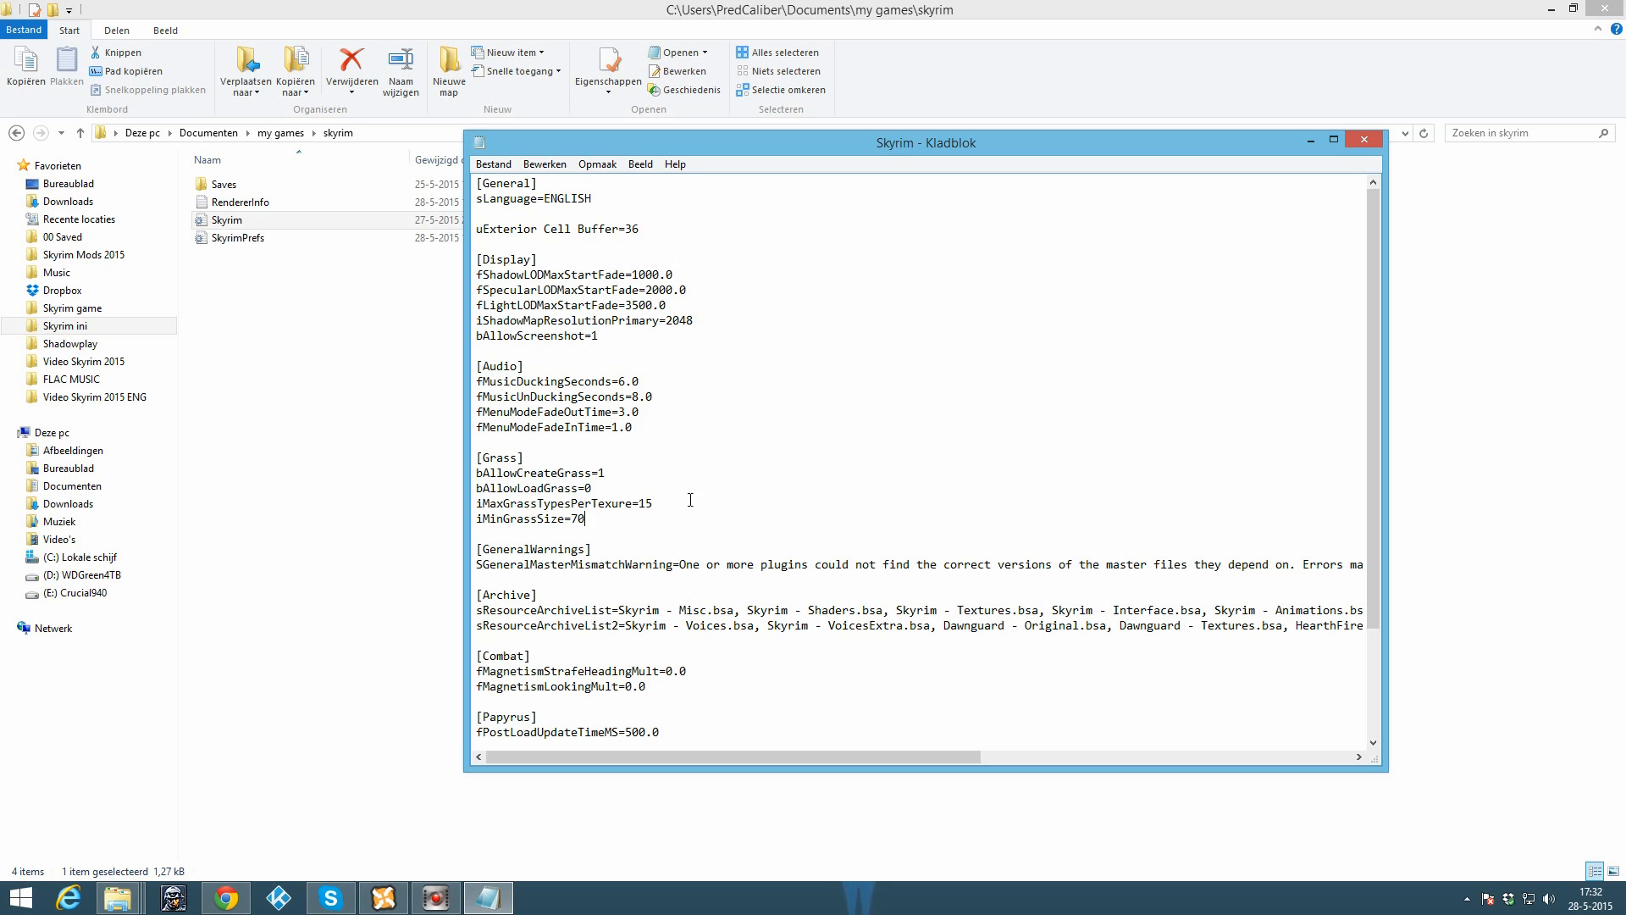
Step: Save the Skyrim configuration file and close Notepad
{"action": "left_click", "coordinate": [542, 518]}
{"action": "left_click_drag", "start_coordinate": [587, 518], "coordinate": [573, 519]}
{"action": "left_click", "coordinate": [580, 522]}
{"action": "left_click", "coordinate": [493, 164]}
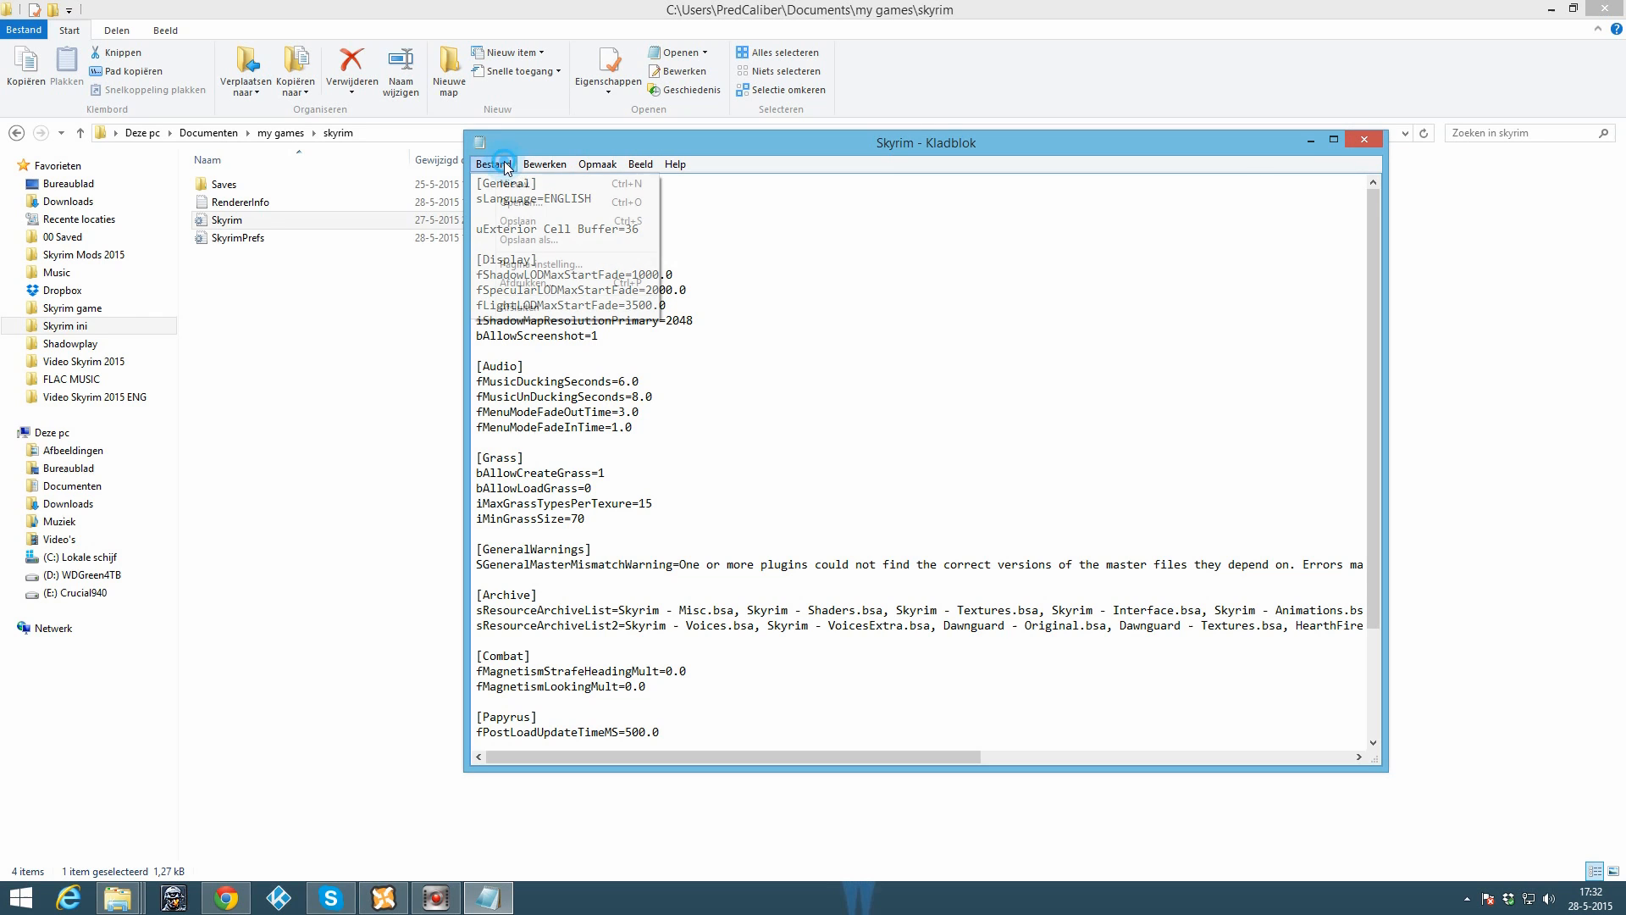
{"action": "left_click", "coordinate": [536, 219]}
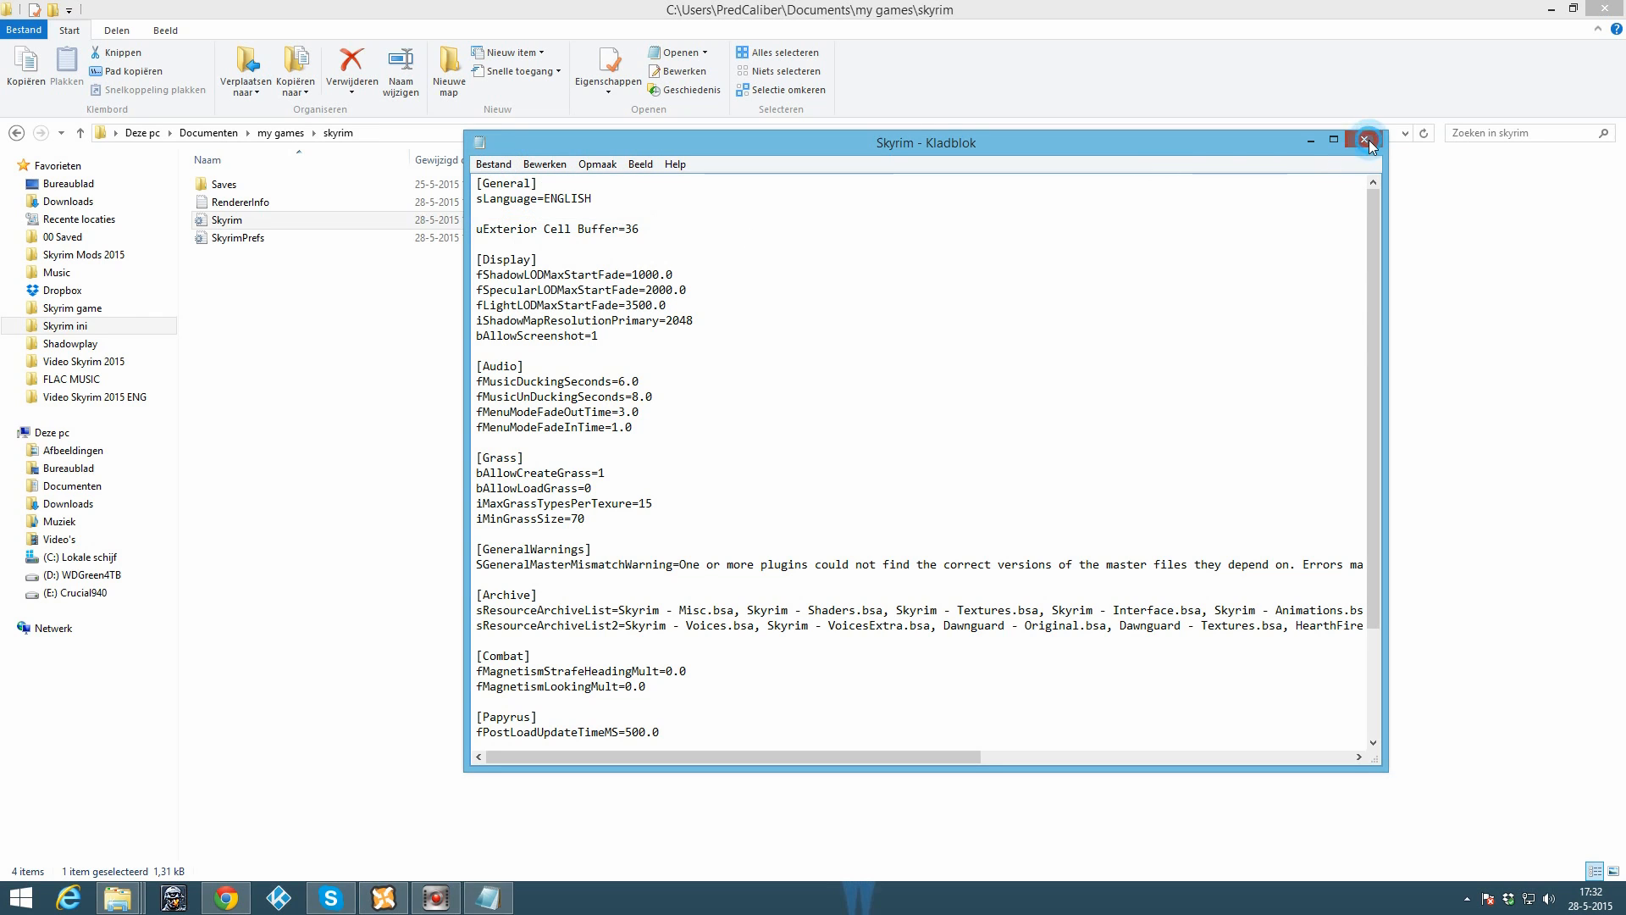
{"action": "left_click", "coordinate": [1365, 140]}
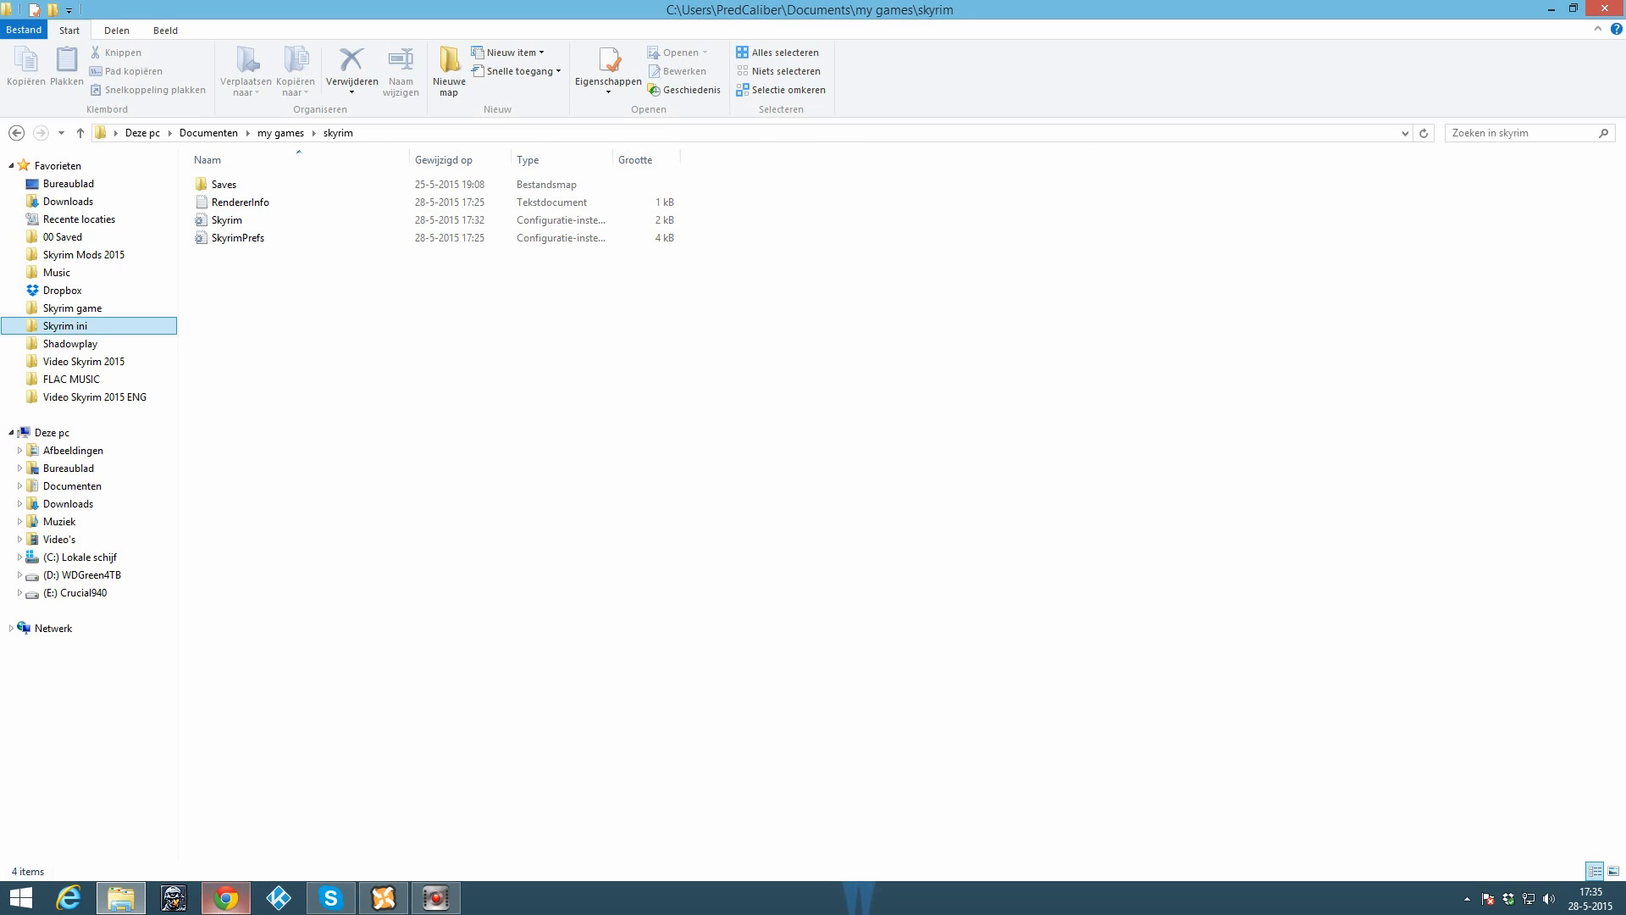
Step: Switch to Chrome, open Natural Grass Texture Floor from the mod list in a new tab, close the Verdant page and show the mod's downloadable files
{"action": "left_click", "coordinate": [224, 904]}
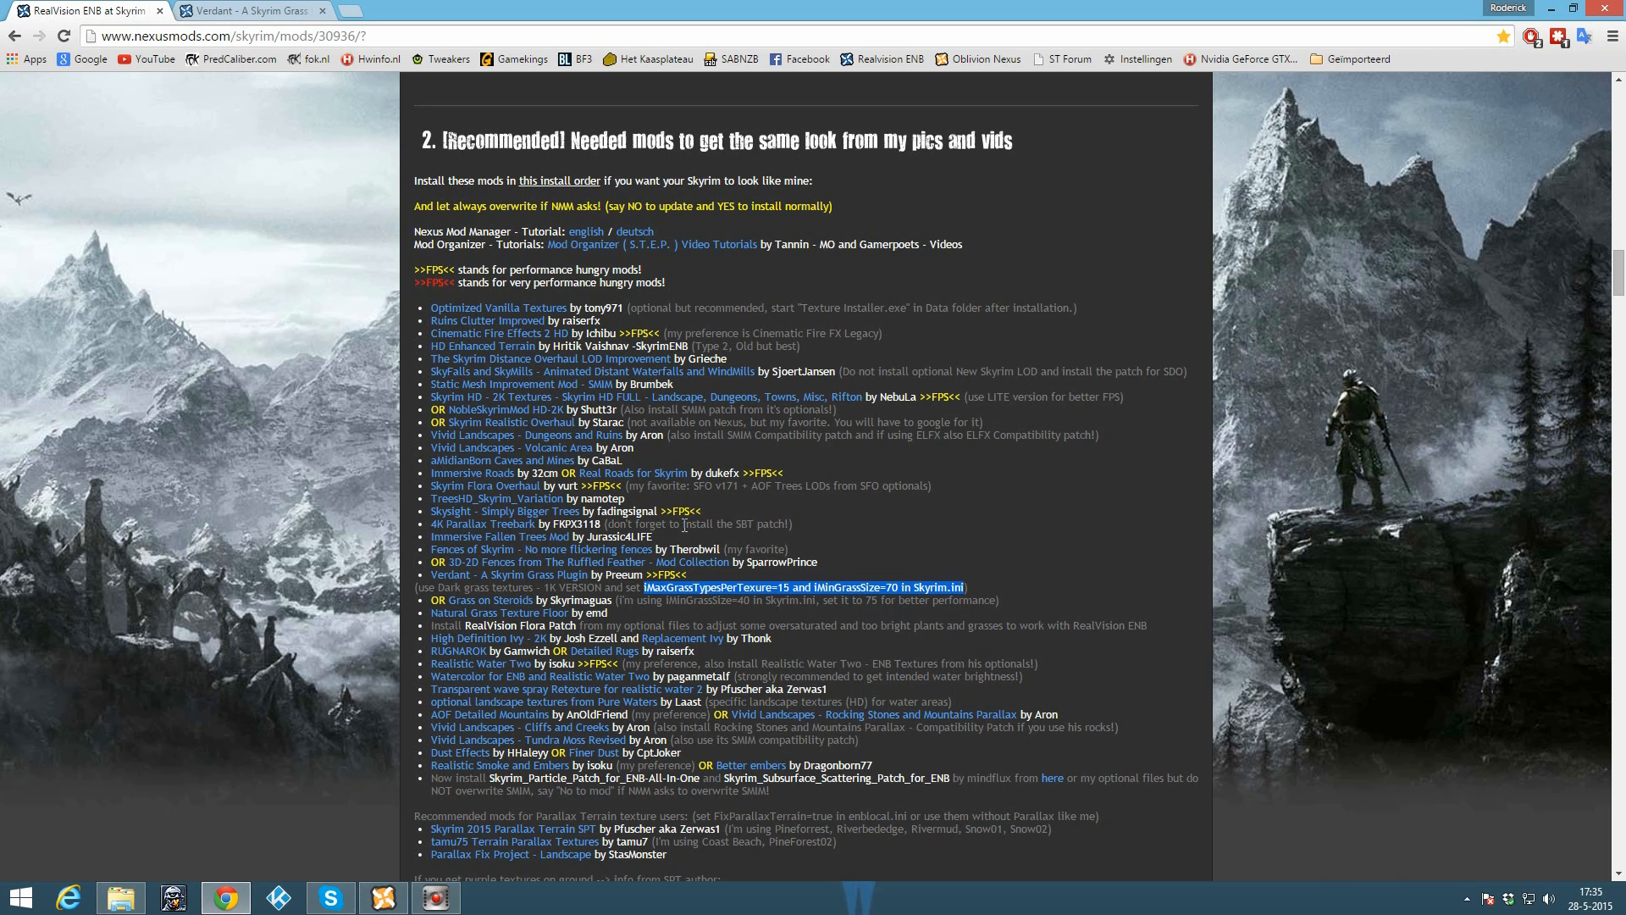
{"action": "right_click", "coordinate": [506, 622]}
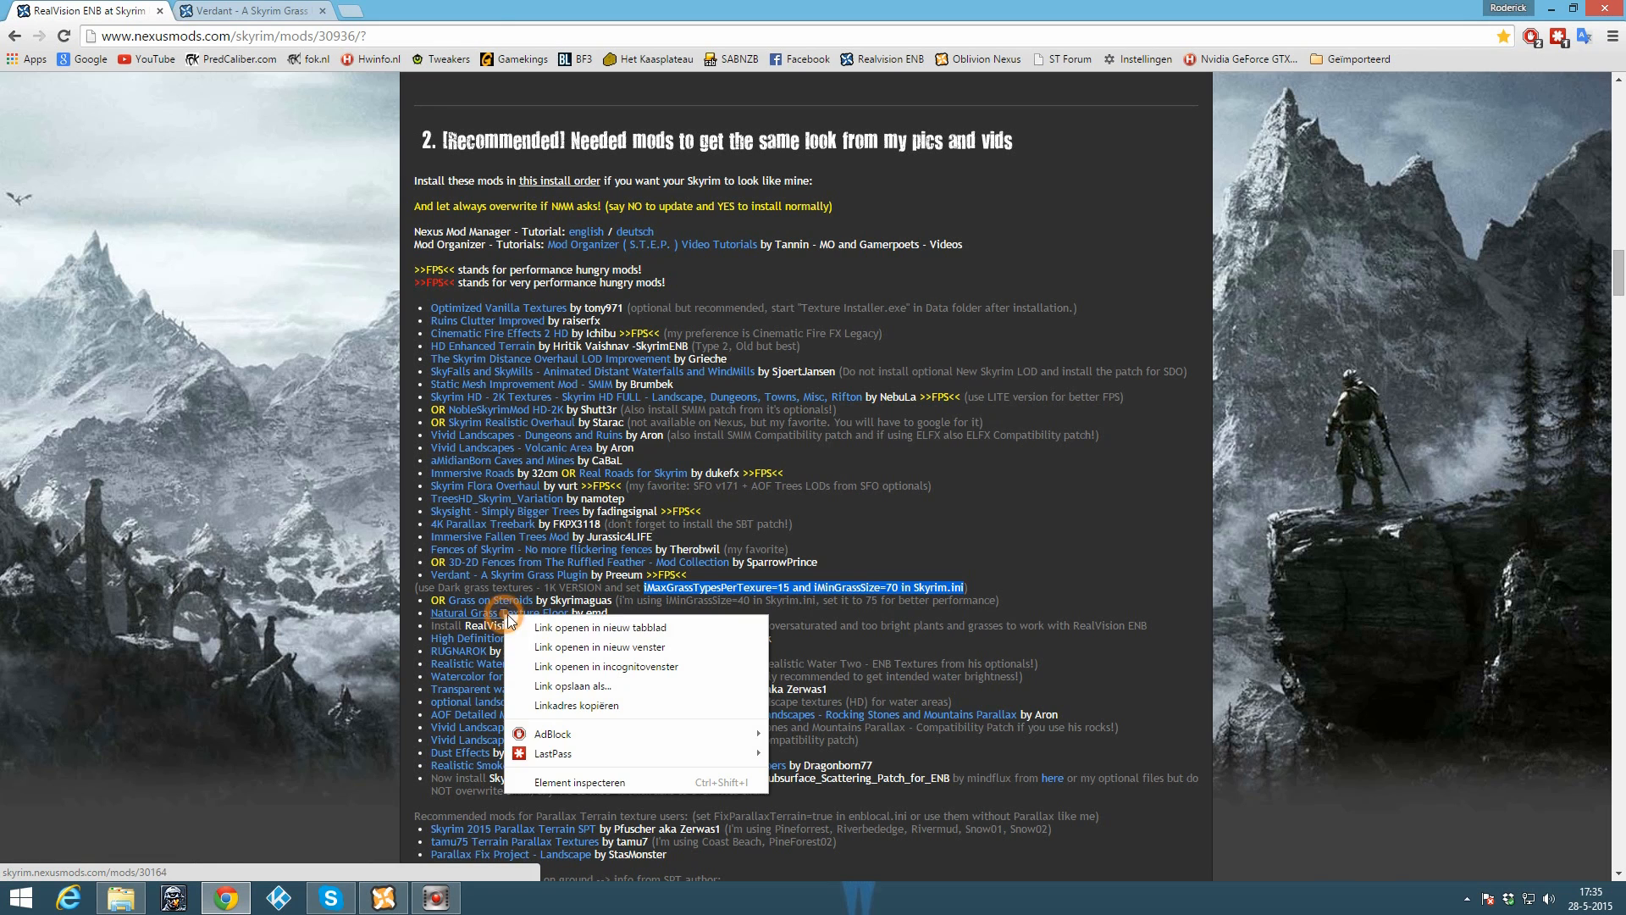
{"action": "left_click", "coordinate": [542, 631]}
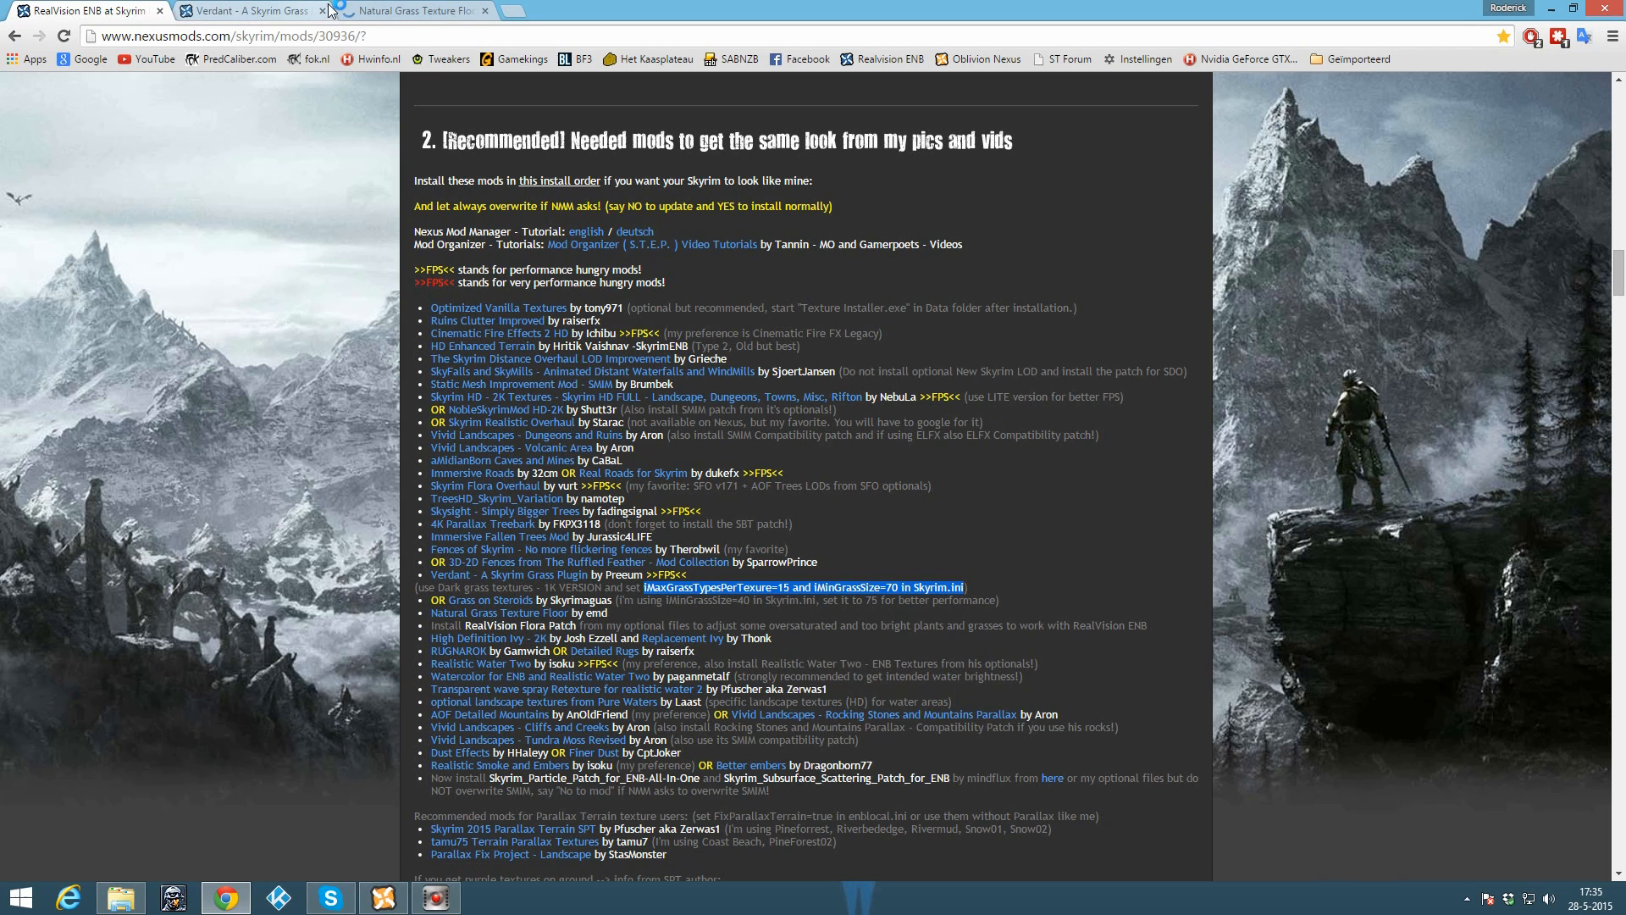
{"action": "left_click", "coordinate": [381, 10]}
{"action": "left_click", "coordinate": [322, 10]}
{"action": "left_click", "coordinate": [492, 699]}
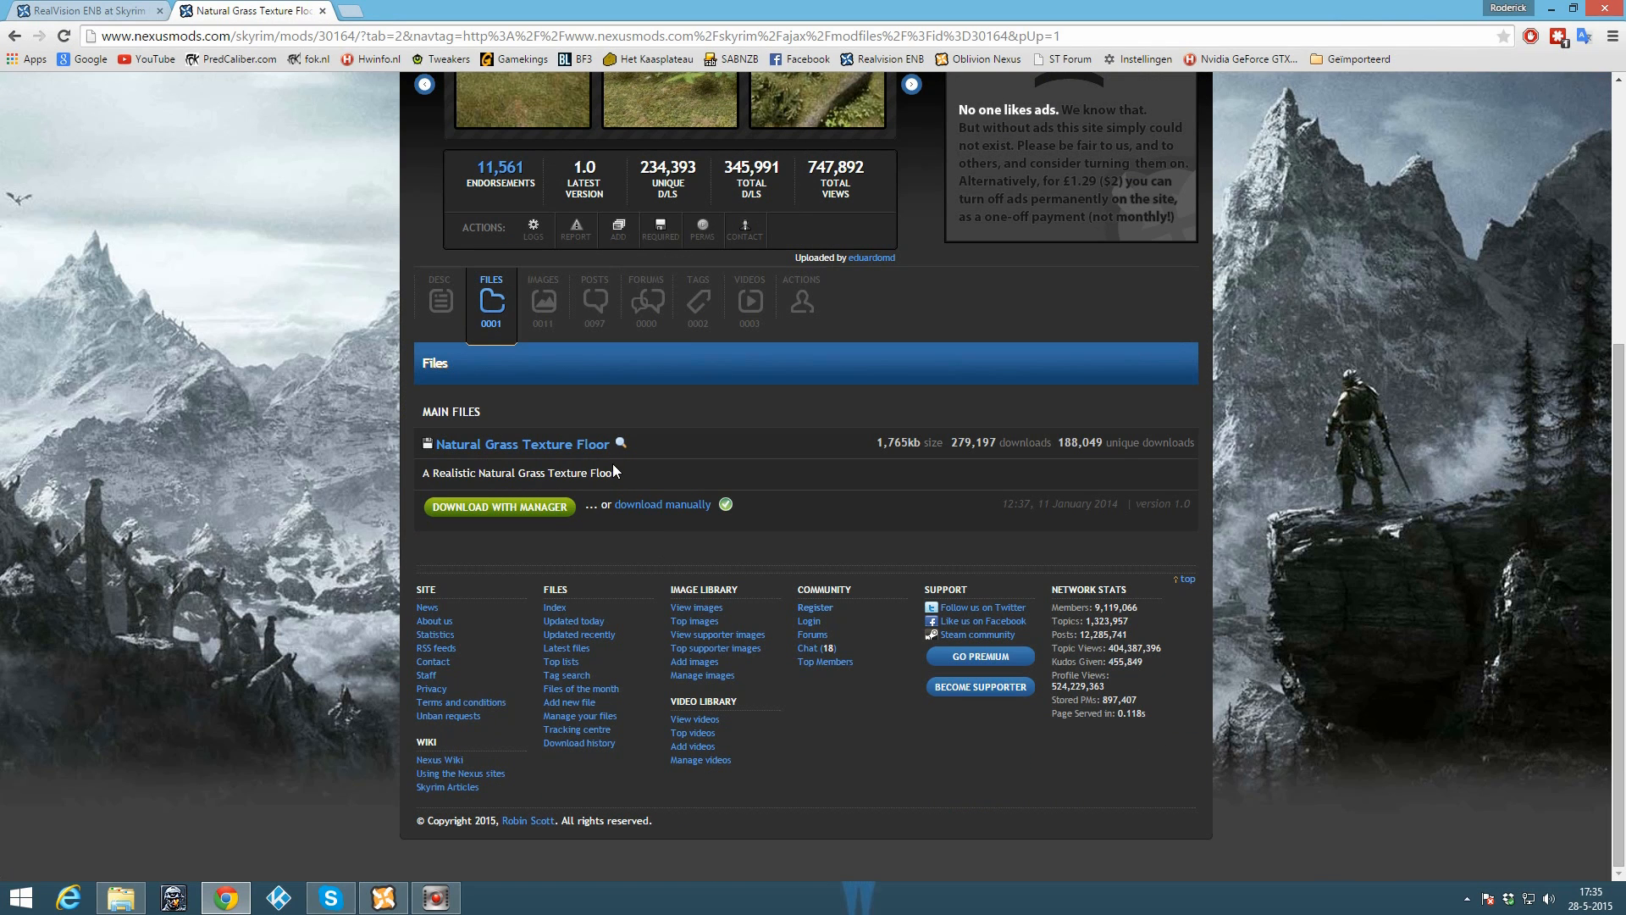
Step: Switch to Nexus Mod Manager, add the Natural Grass Texture Floor-30164-1-0 archive and install it, overwriting all conflicting files
{"action": "left_click", "coordinate": [382, 897]}
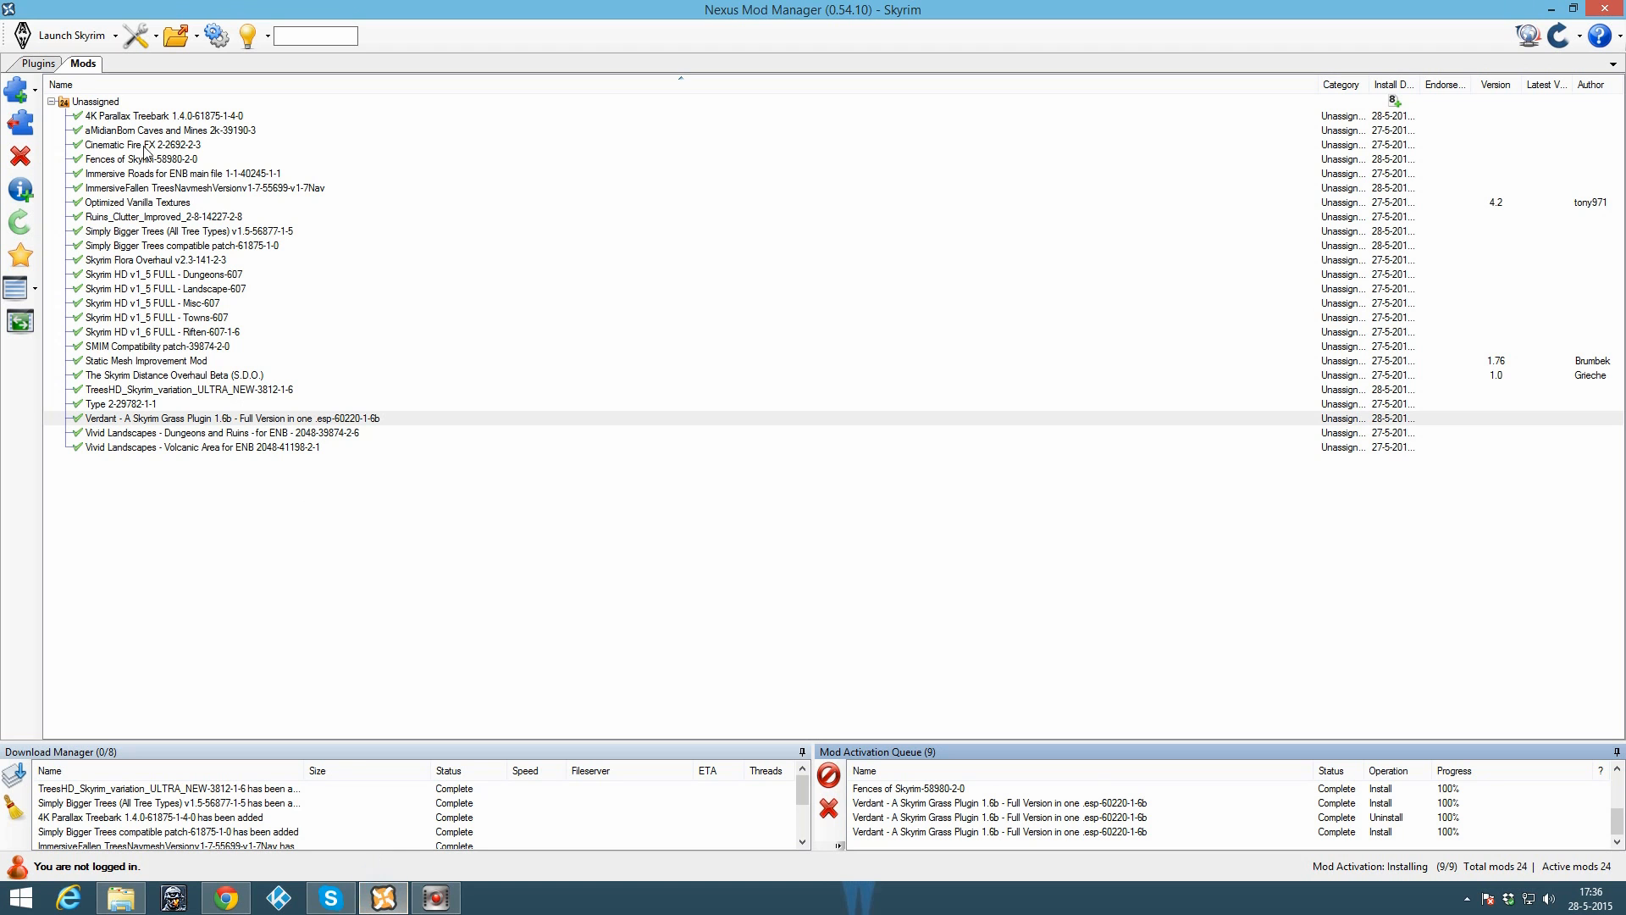
{"action": "left_click", "coordinate": [15, 100]}
{"action": "left_click", "coordinate": [651, 307]}
{"action": "key", "text": "n"}
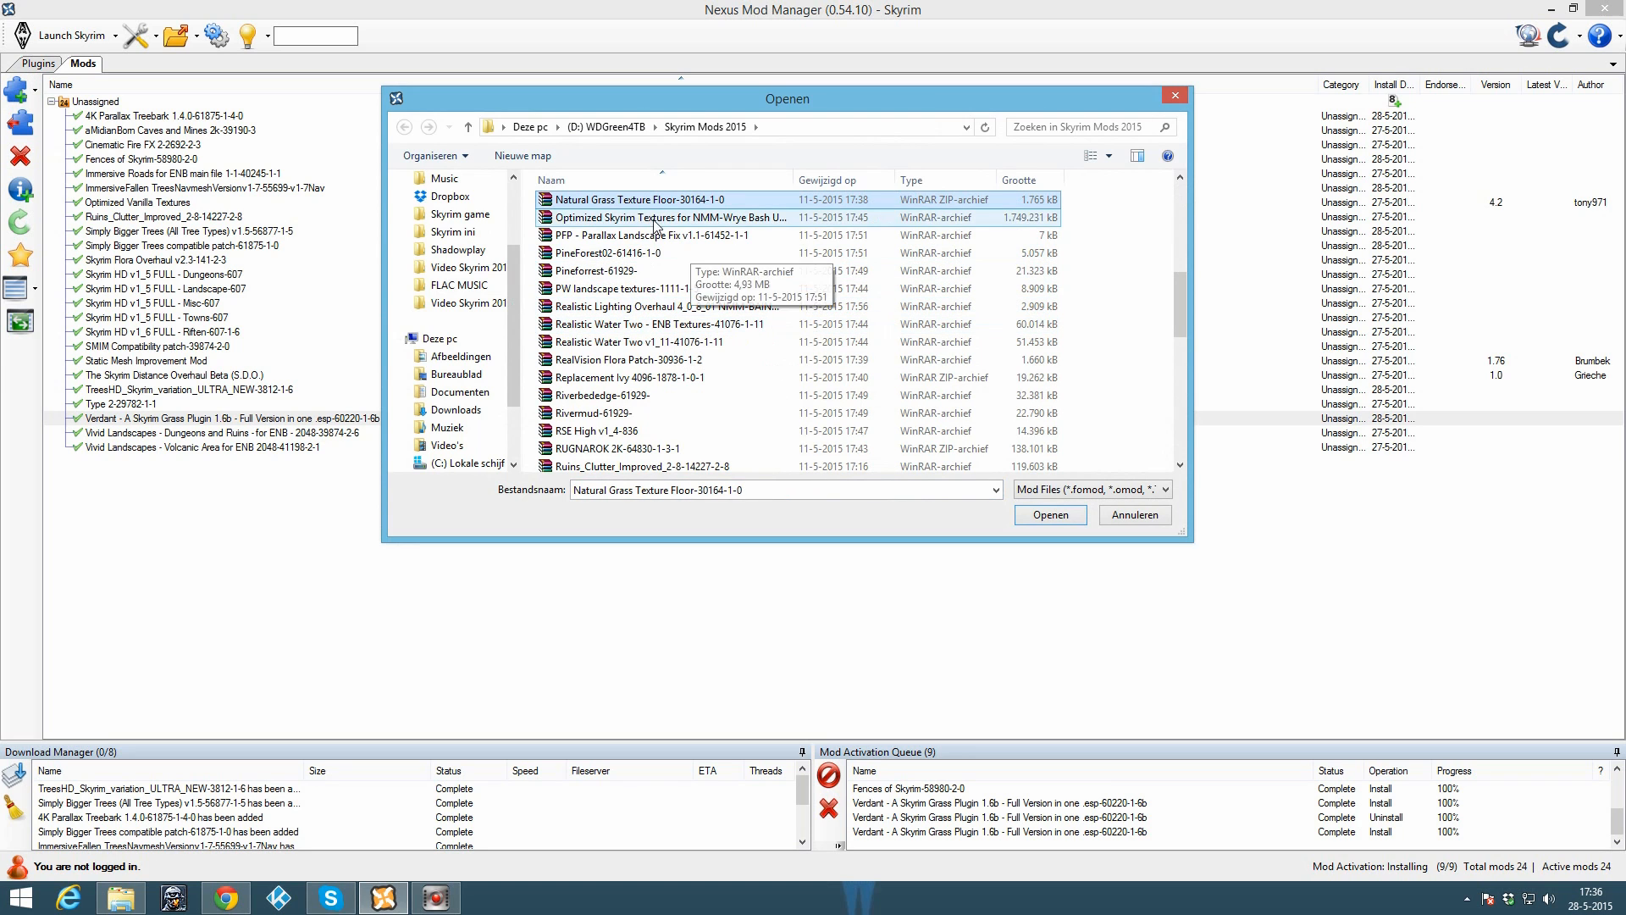
{"action": "double_click", "coordinate": [633, 204]}
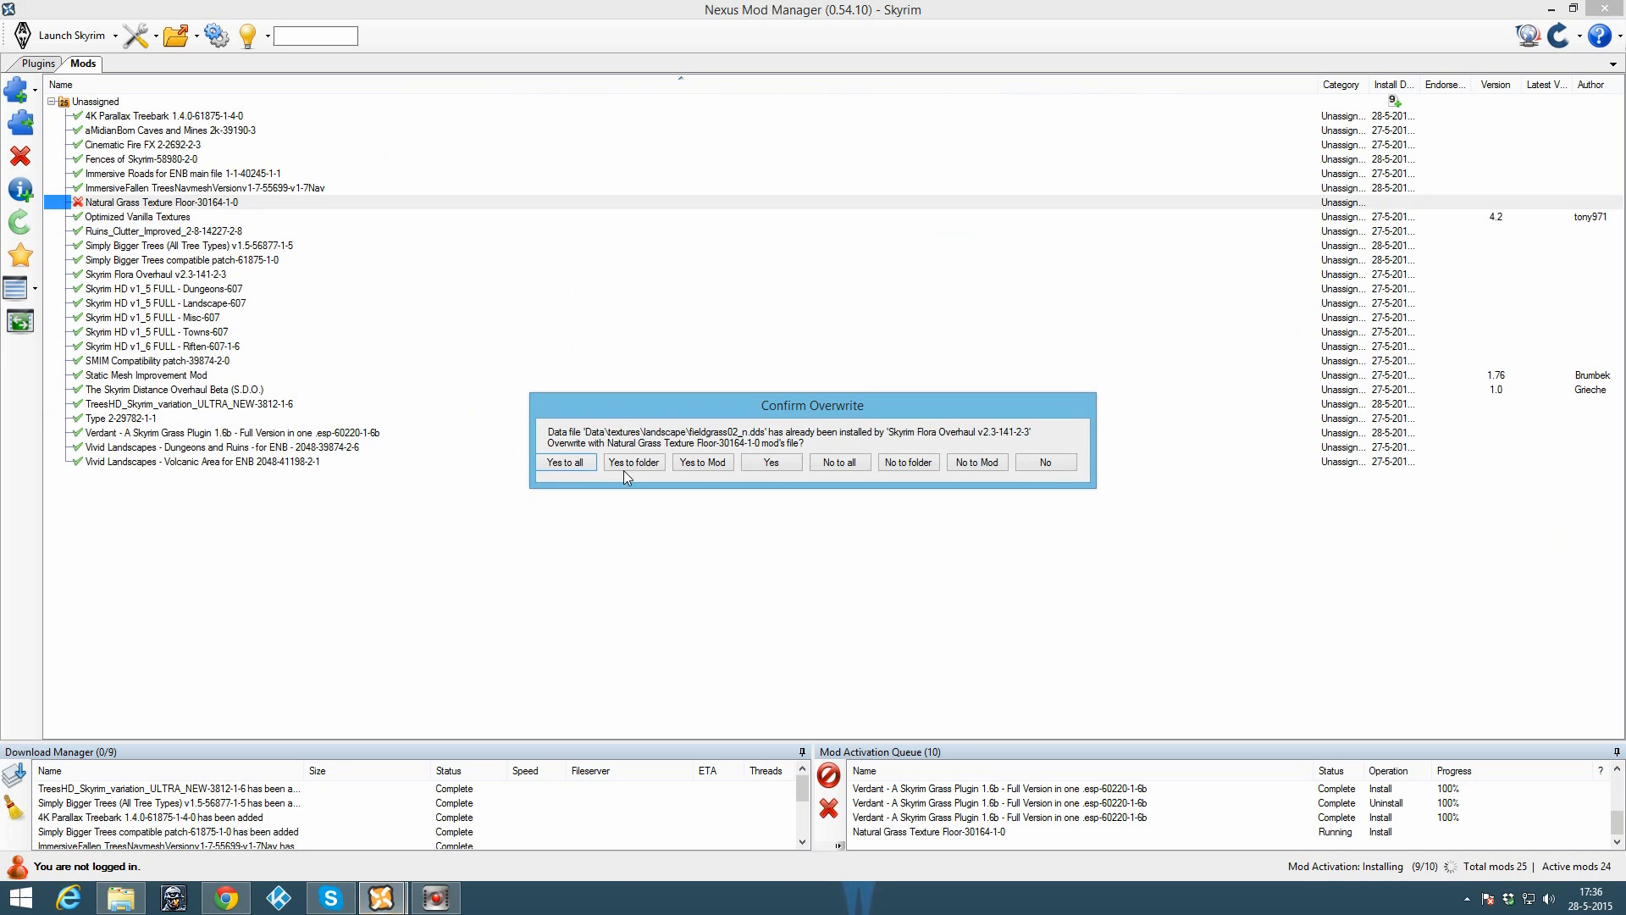
{"action": "left_click", "coordinate": [583, 468]}
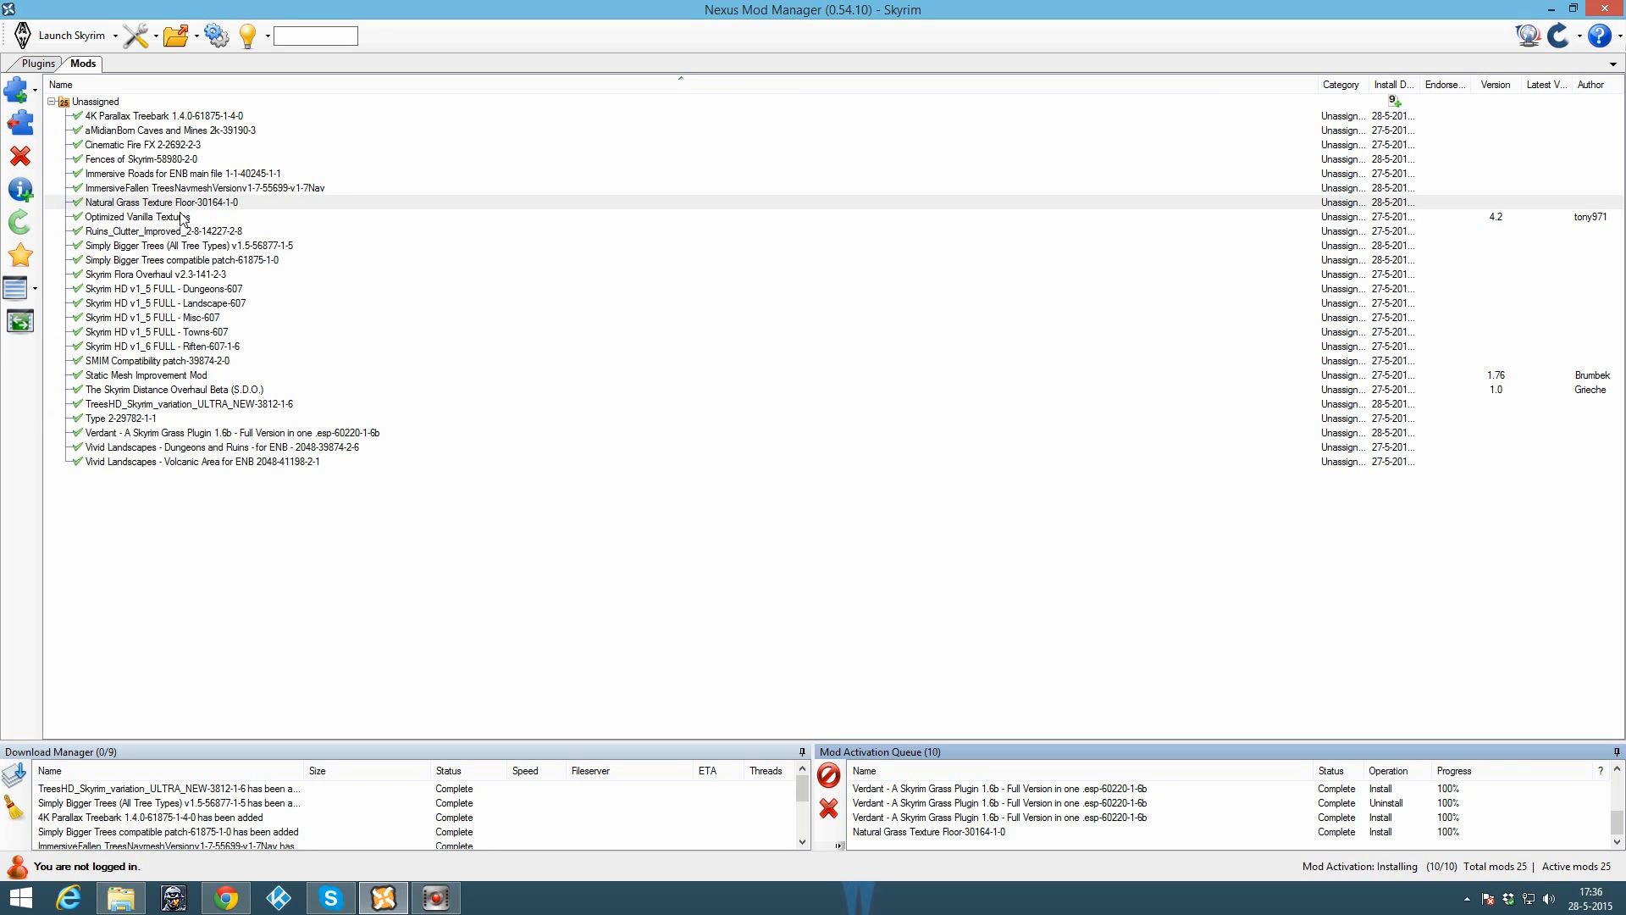
Step: Switch to Chrome, close the Natural Grass Texture Floor page and find the RealVision Flora Patch among RealVision ENB's optional files
{"action": "left_click", "coordinate": [235, 901]}
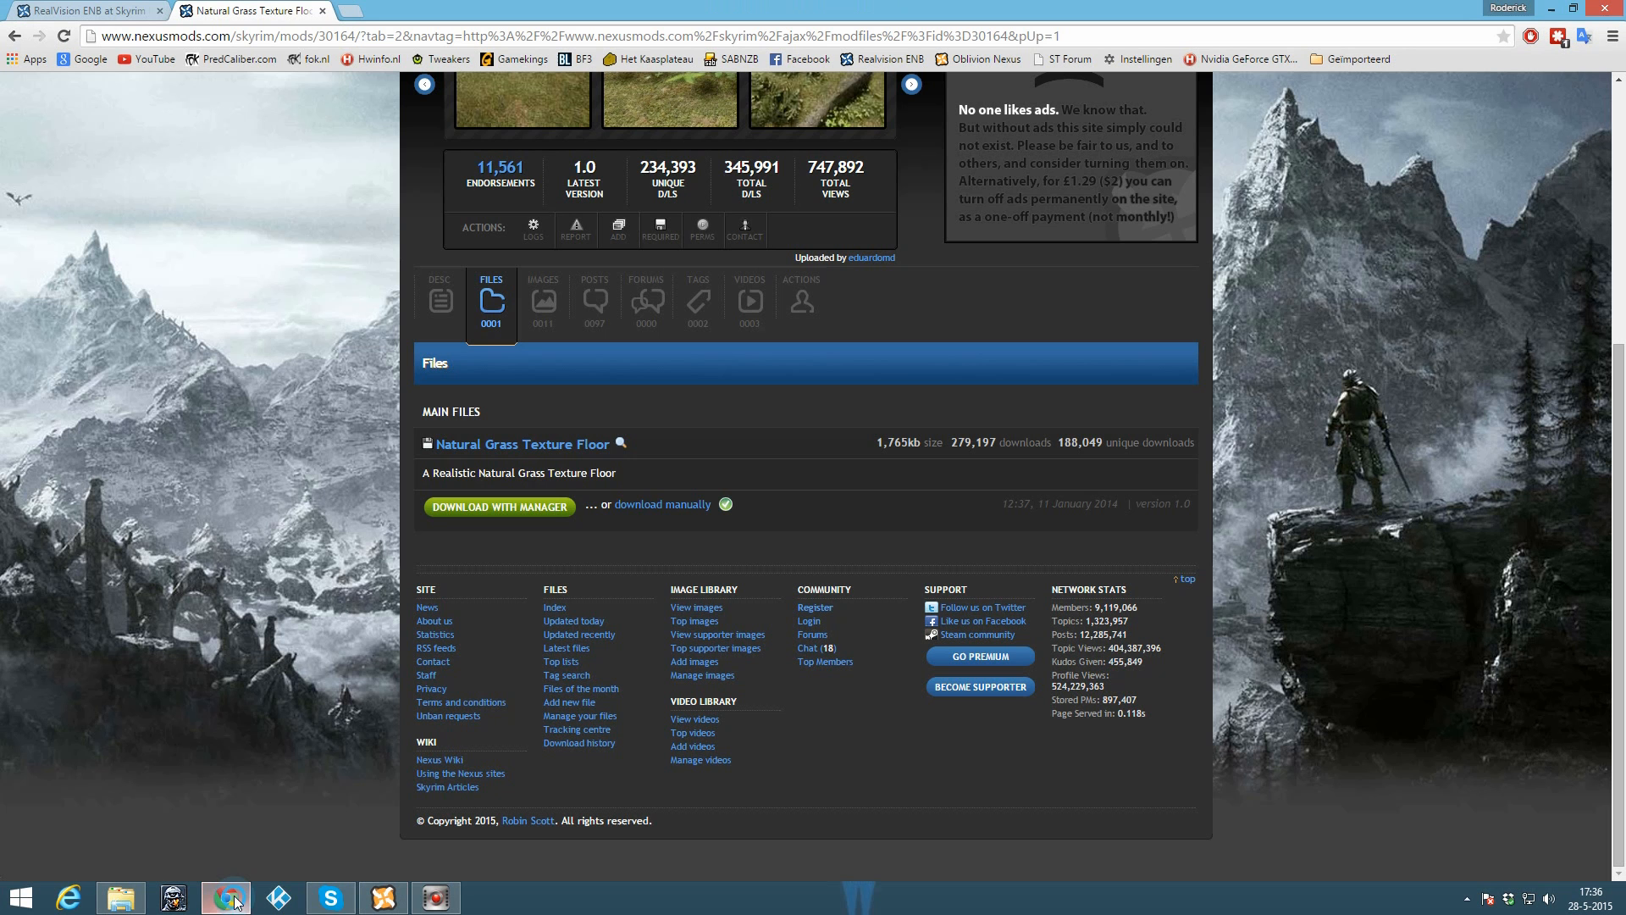
{"action": "left_click", "coordinate": [322, 11]}
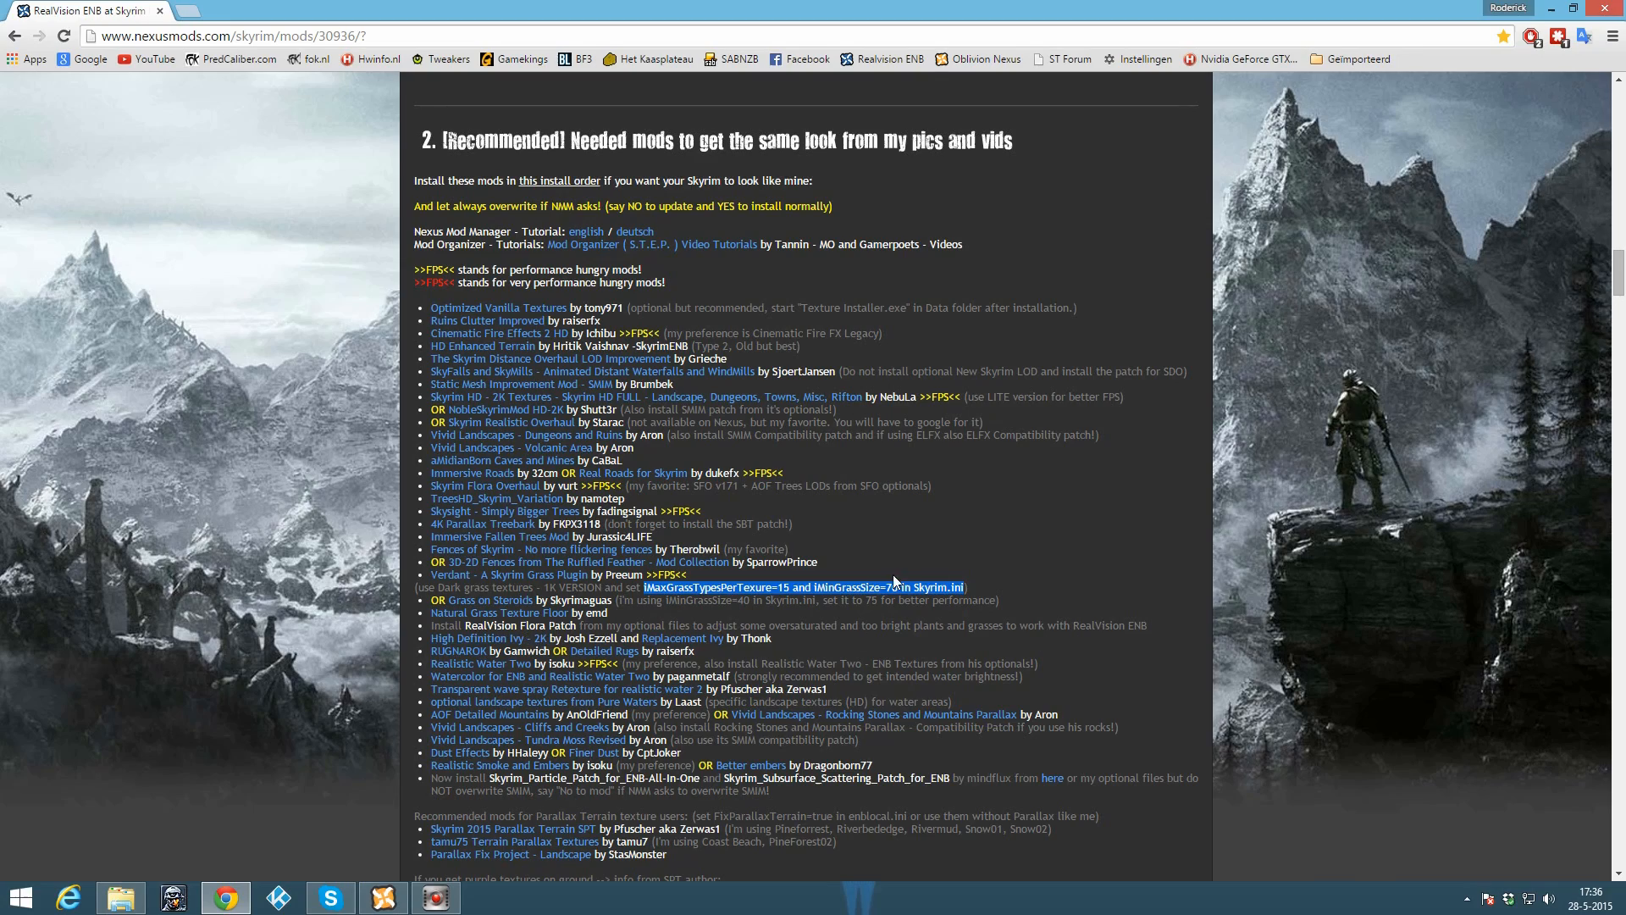
{"action": "scroll", "coordinate": [740, 621], "scroll_direction": "up", "scroll_amount": 15}
{"action": "scroll", "coordinate": [624, 628], "scroll_direction": "down", "scroll_amount": 20}
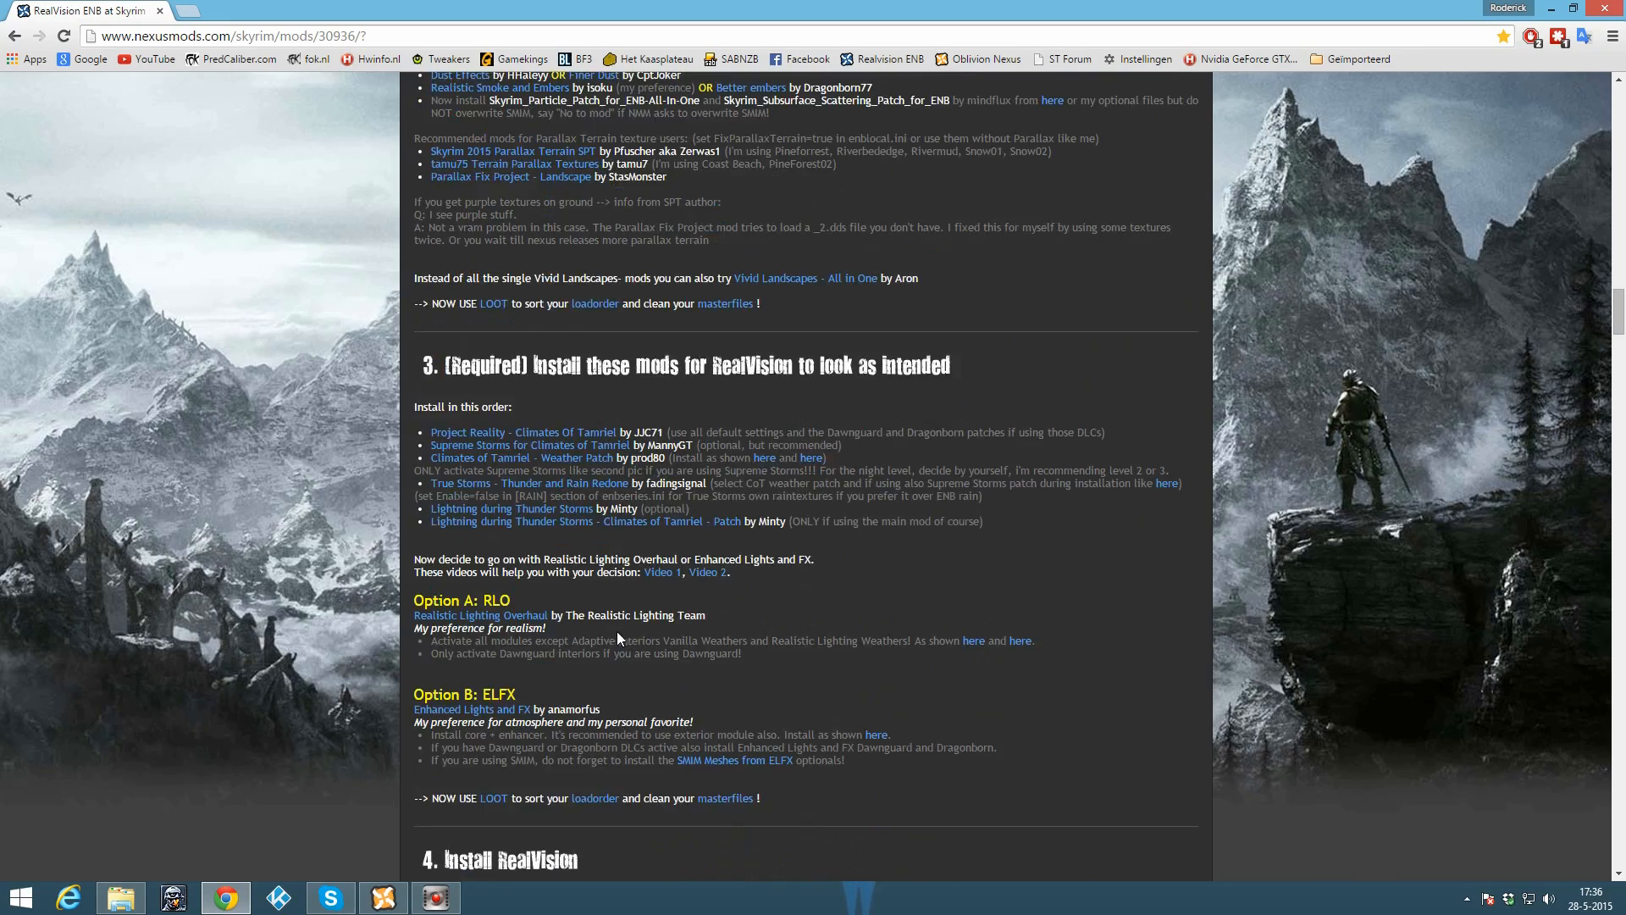
{"action": "scroll", "coordinate": [617, 636], "scroll_direction": "up", "scroll_amount": 20}
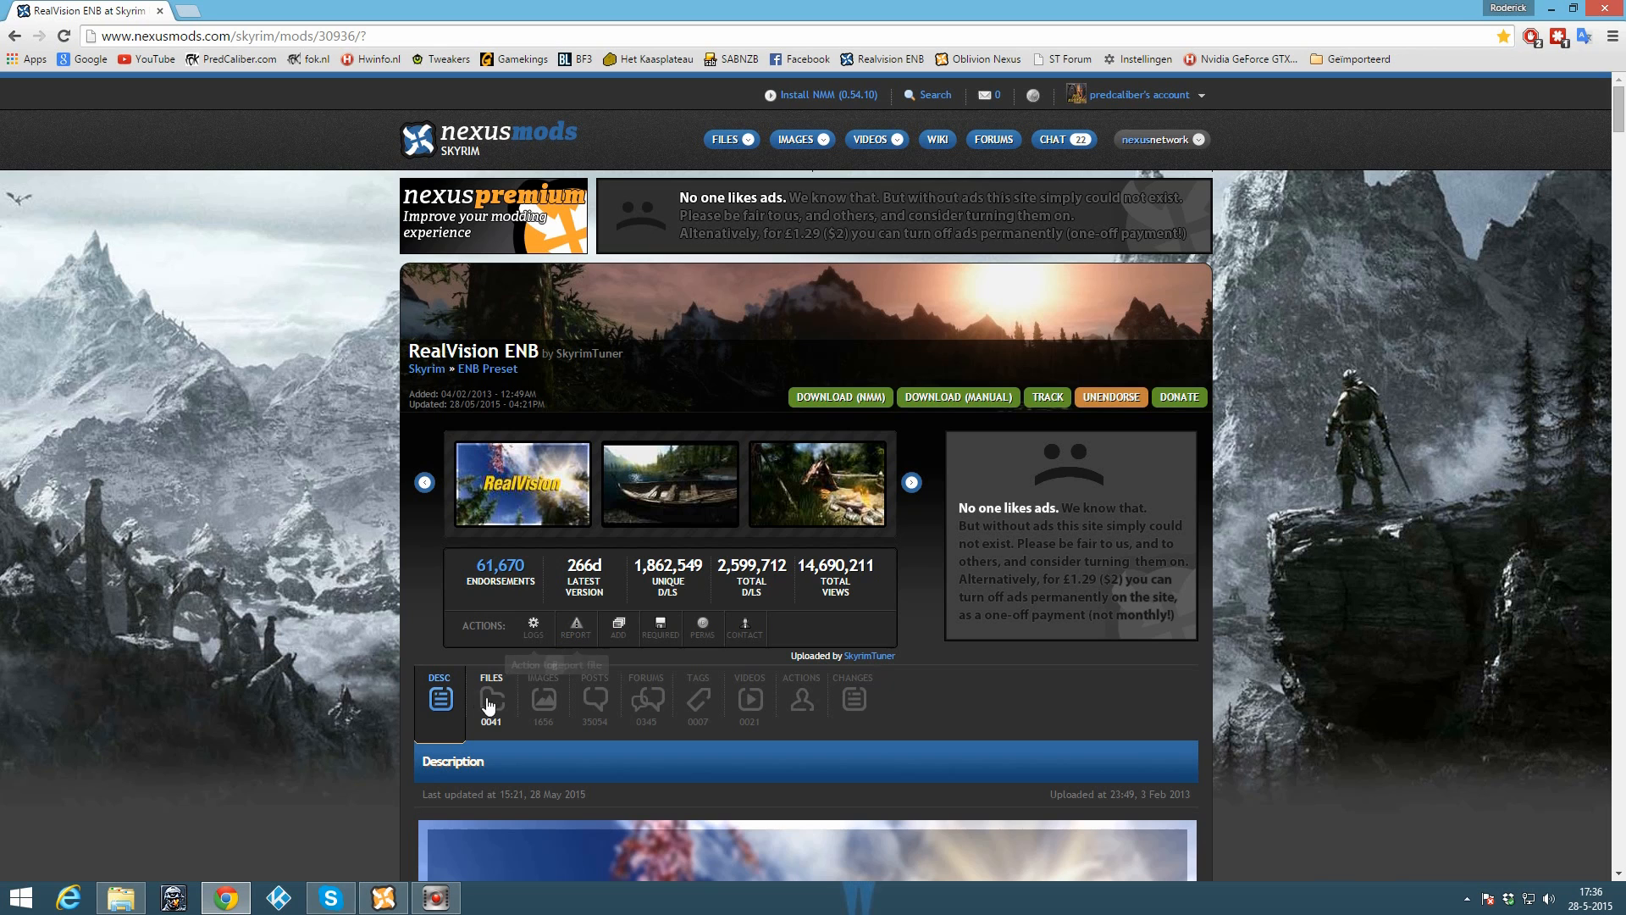
{"action": "left_click", "coordinate": [489, 705]}
{"action": "scroll", "coordinate": [638, 540], "scroll_direction": "down", "scroll_amount": 5}
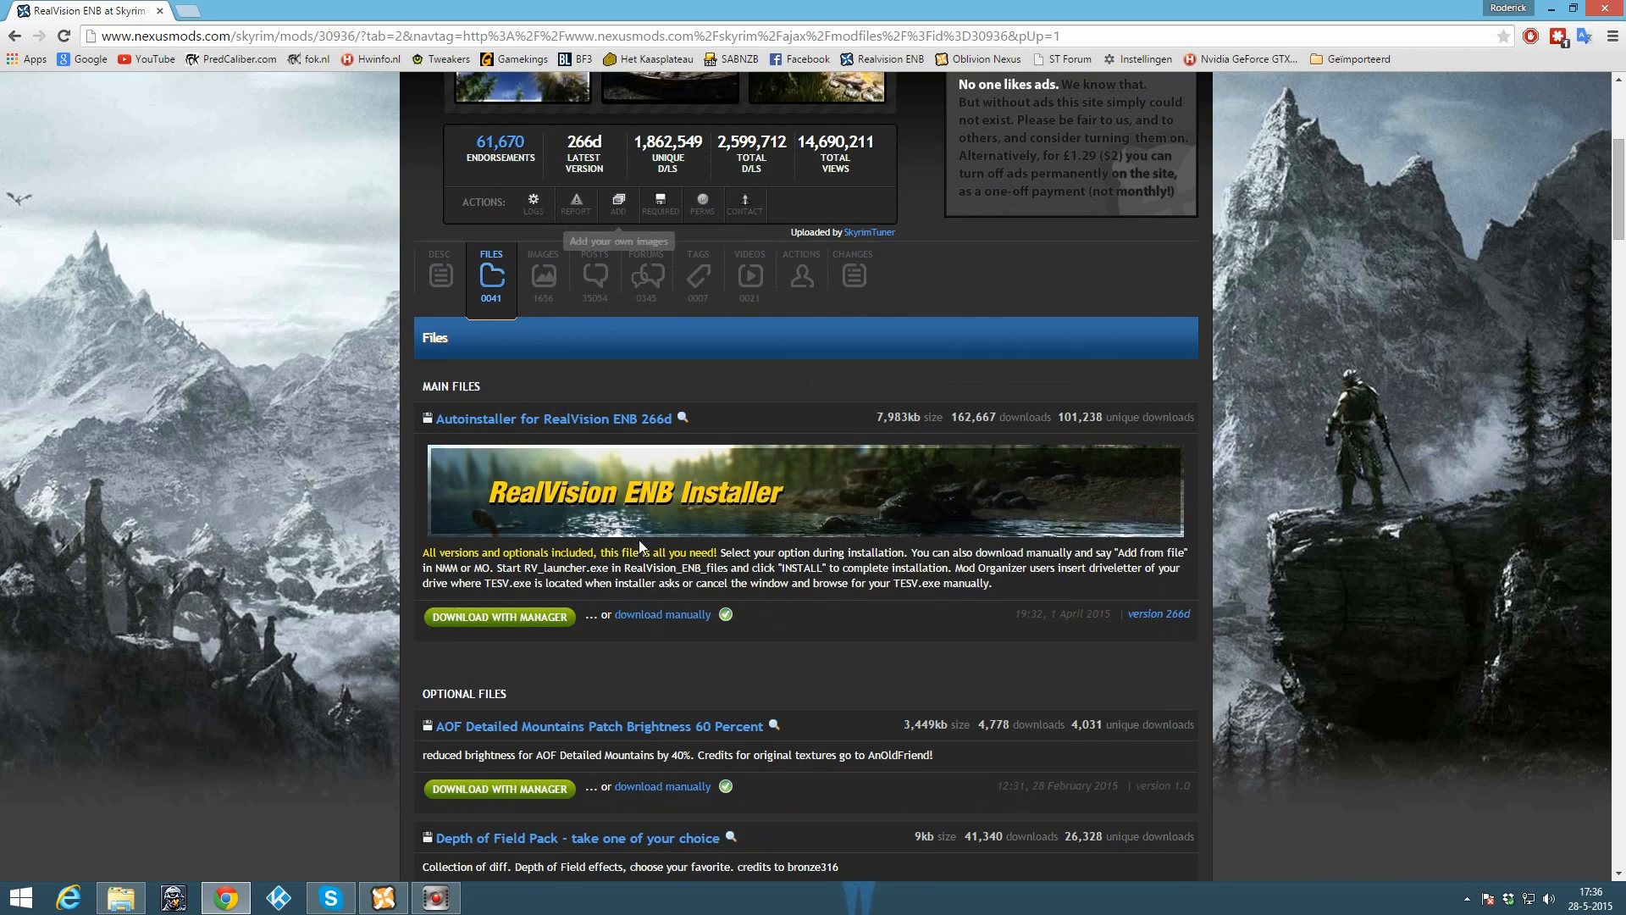
{"action": "scroll", "coordinate": [632, 459], "scroll_direction": "down", "scroll_amount": 5}
{"action": "scroll", "coordinate": [636, 456], "scroll_direction": "down", "scroll_amount": 1}
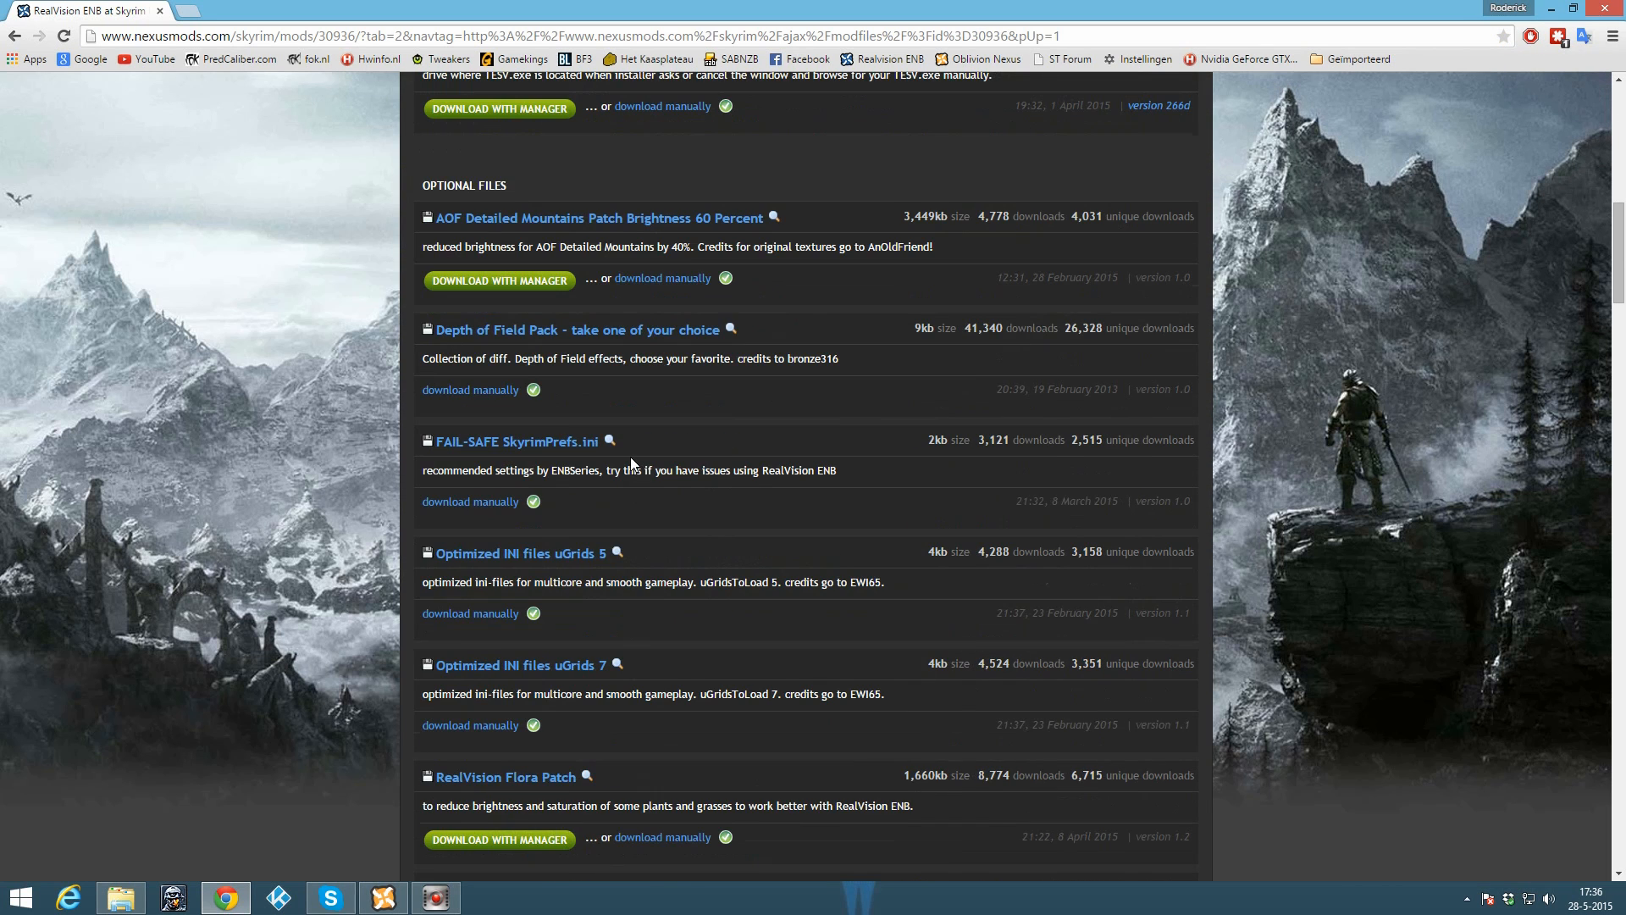
{"action": "scroll", "coordinate": [628, 455], "scroll_direction": "down", "scroll_amount": 4}
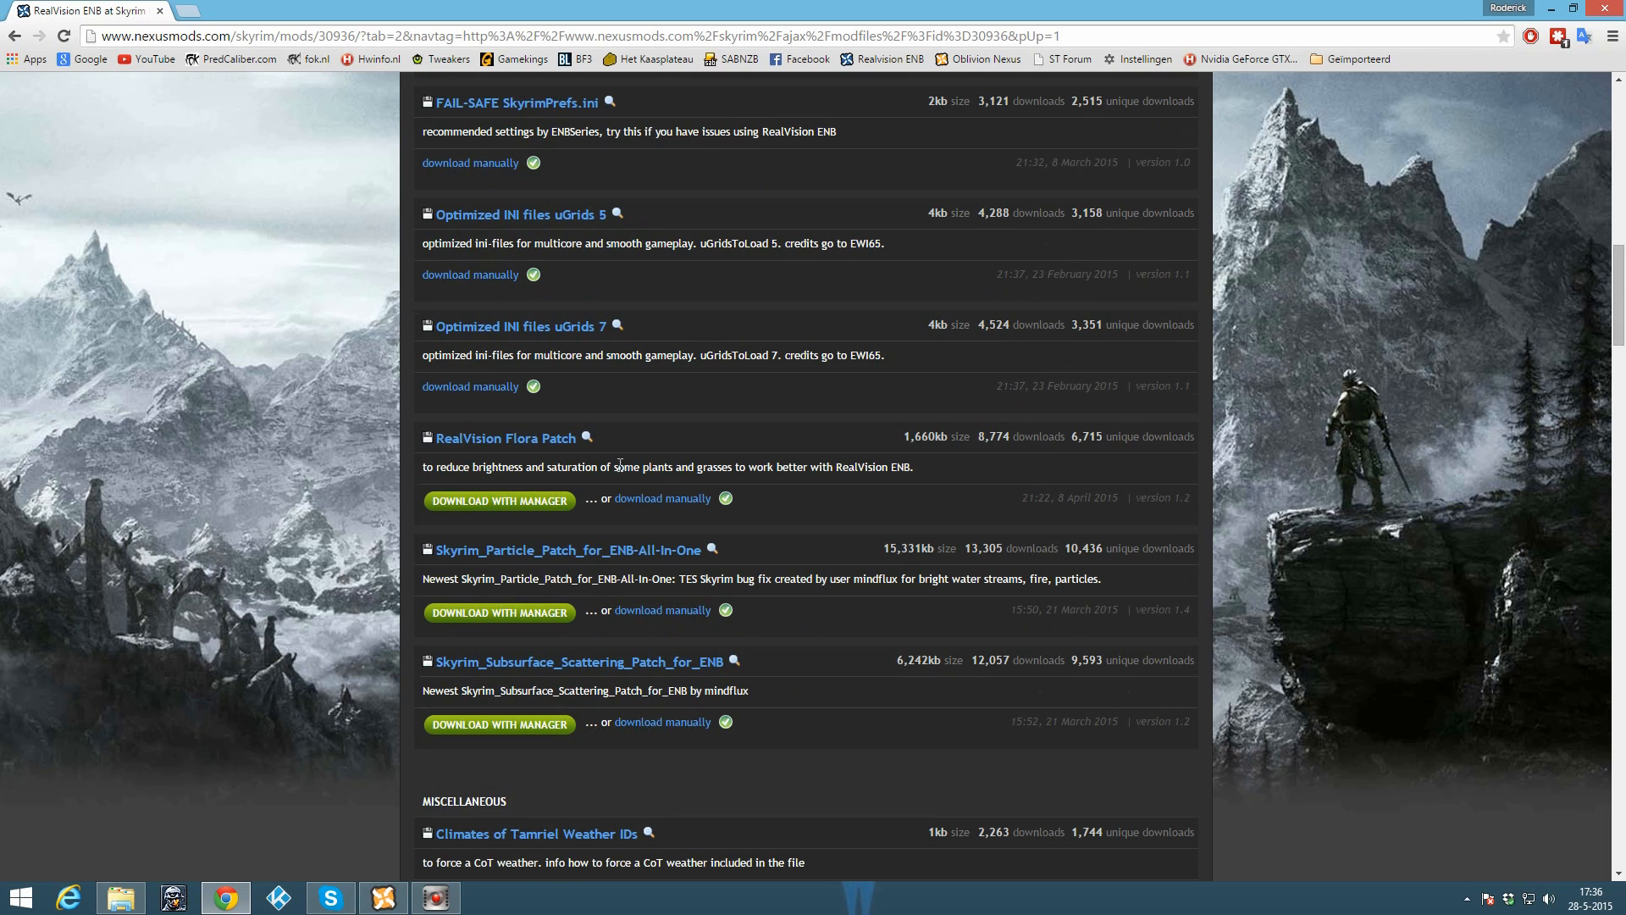
Step: Switch to Nexus Mod Manager, add the RealVision Flora Patch-30936-1-2 archive and install it, overwriting all conflicting files
{"action": "left_click", "coordinate": [382, 896]}
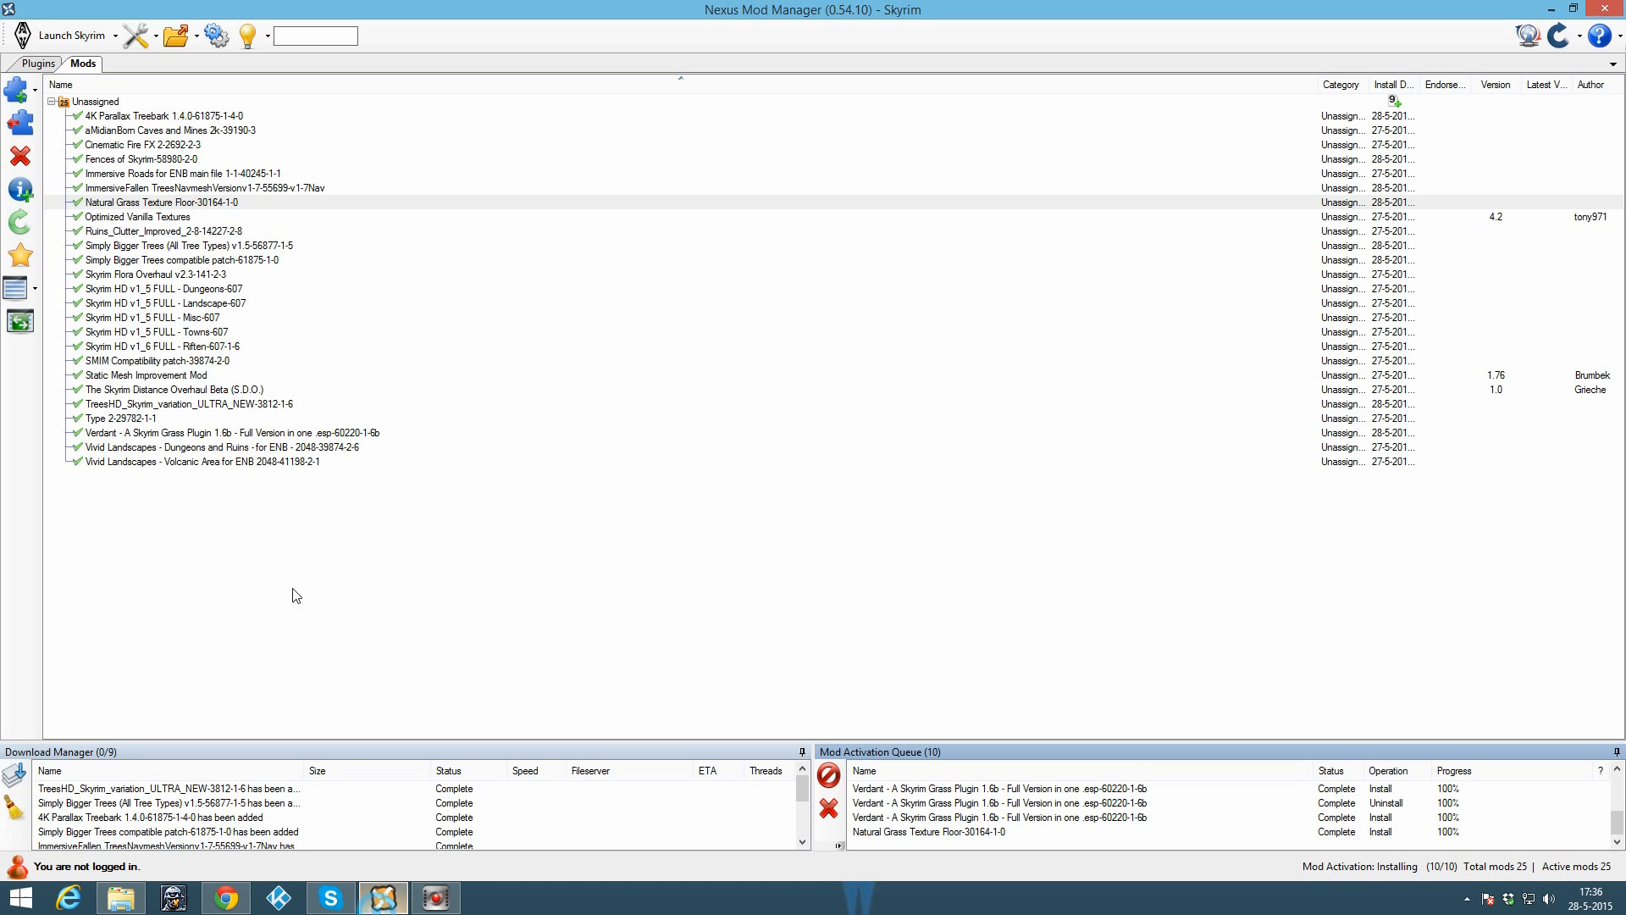
{"action": "left_click", "coordinate": [15, 89]}
{"action": "left_click", "coordinate": [673, 276]}
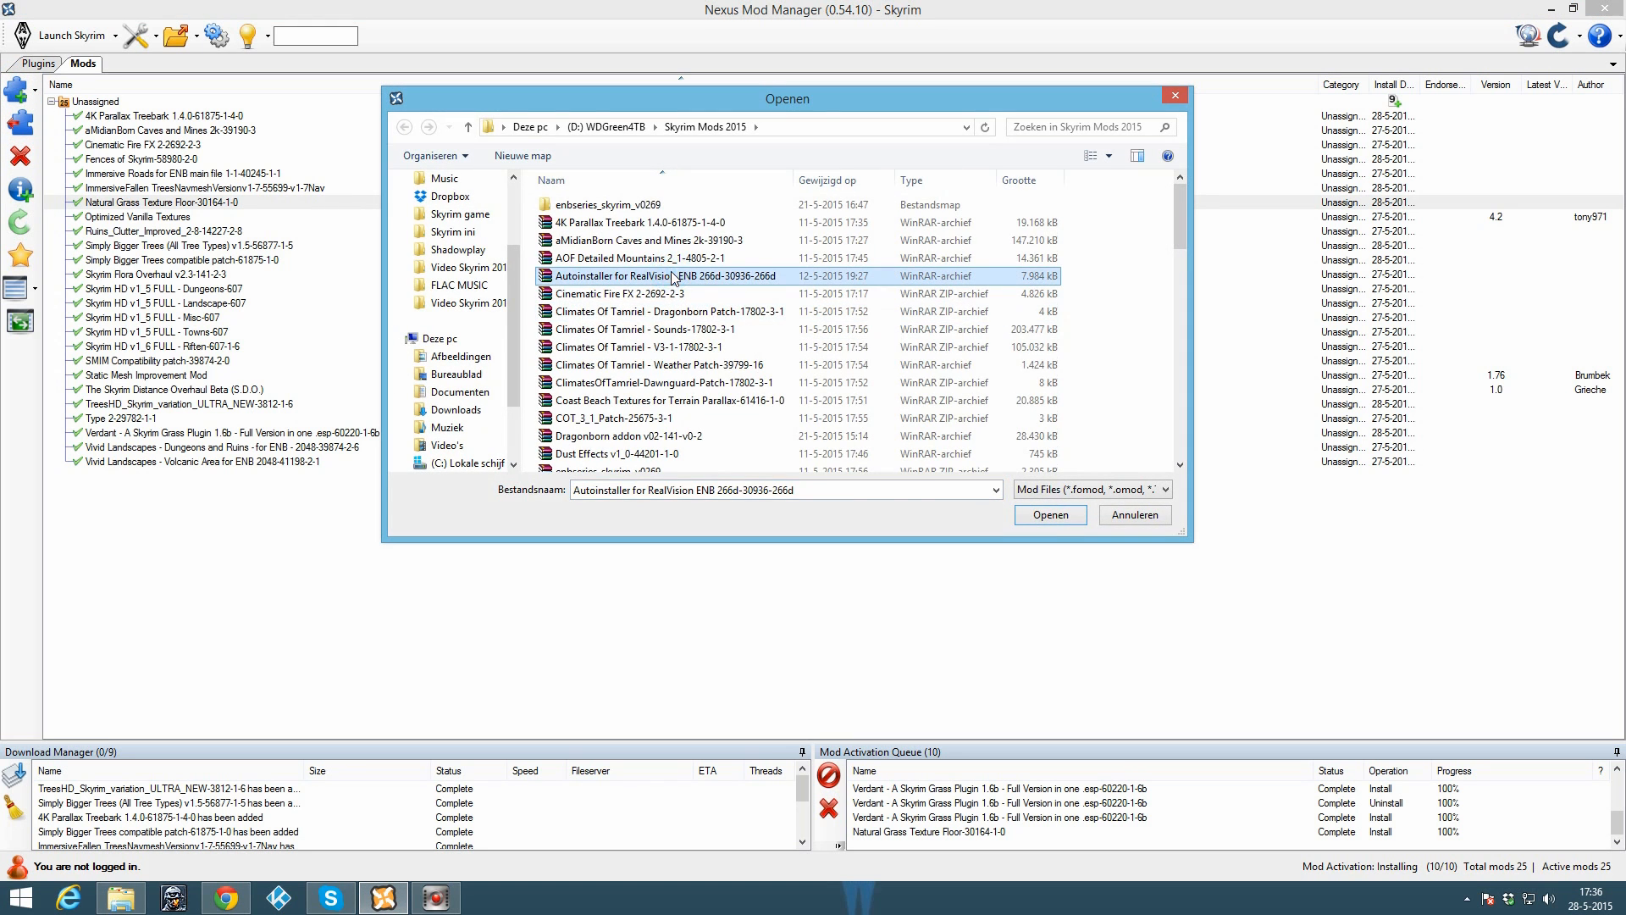
{"action": "key", "text": "r"}
{"action": "double_click", "coordinate": [636, 255]}
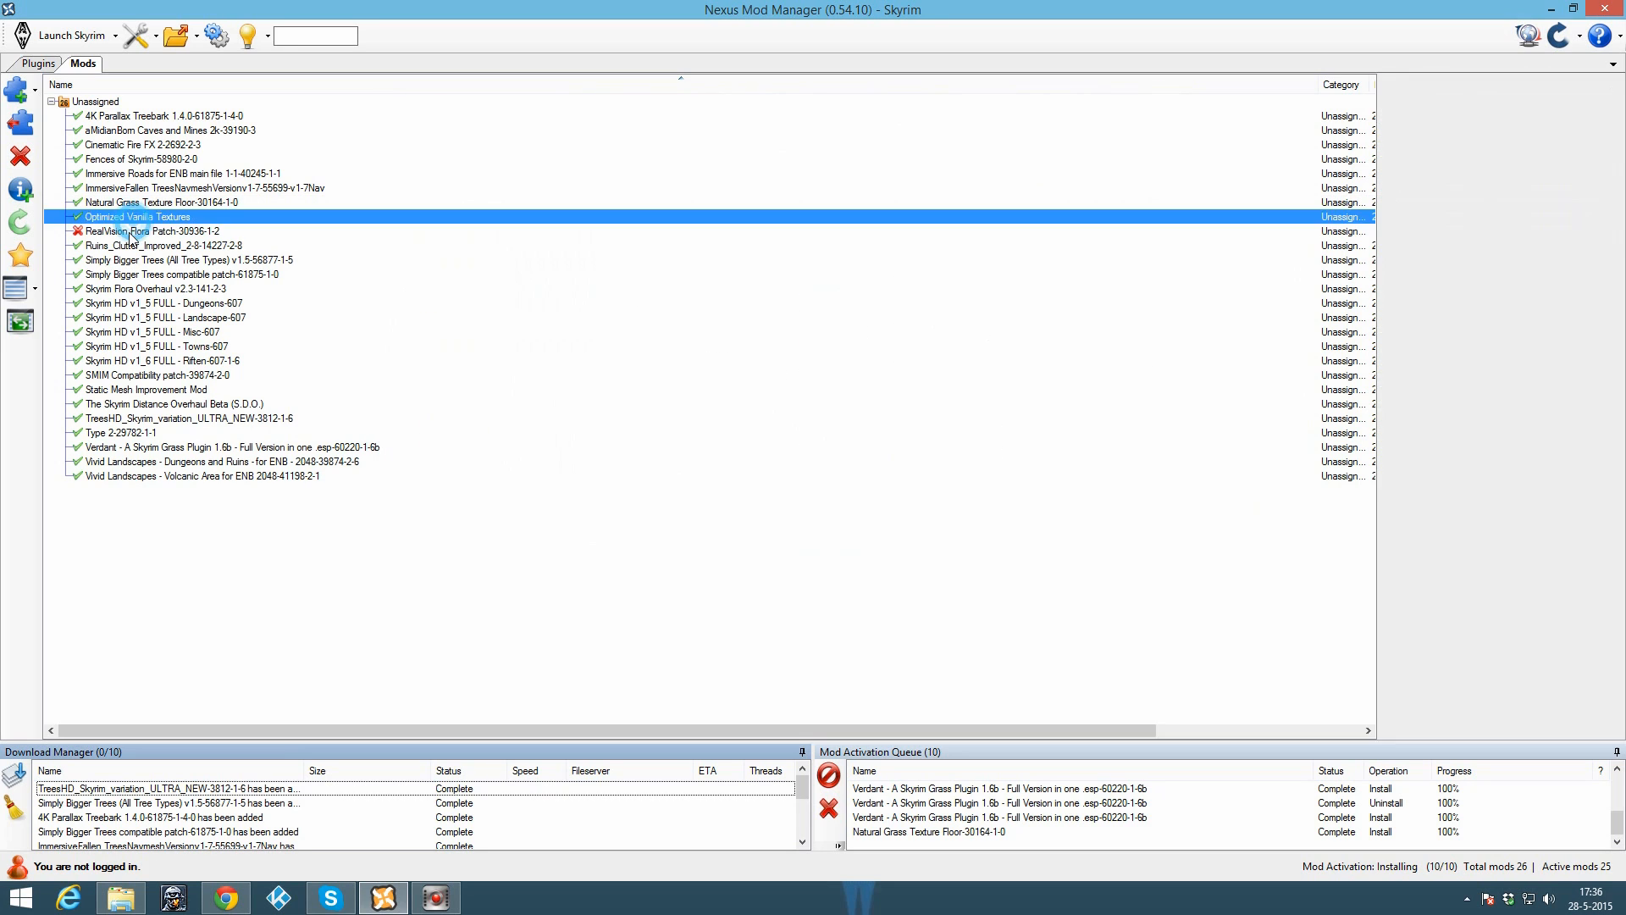
{"action": "left_click", "coordinate": [131, 230]}
{"action": "left_click", "coordinate": [25, 127]}
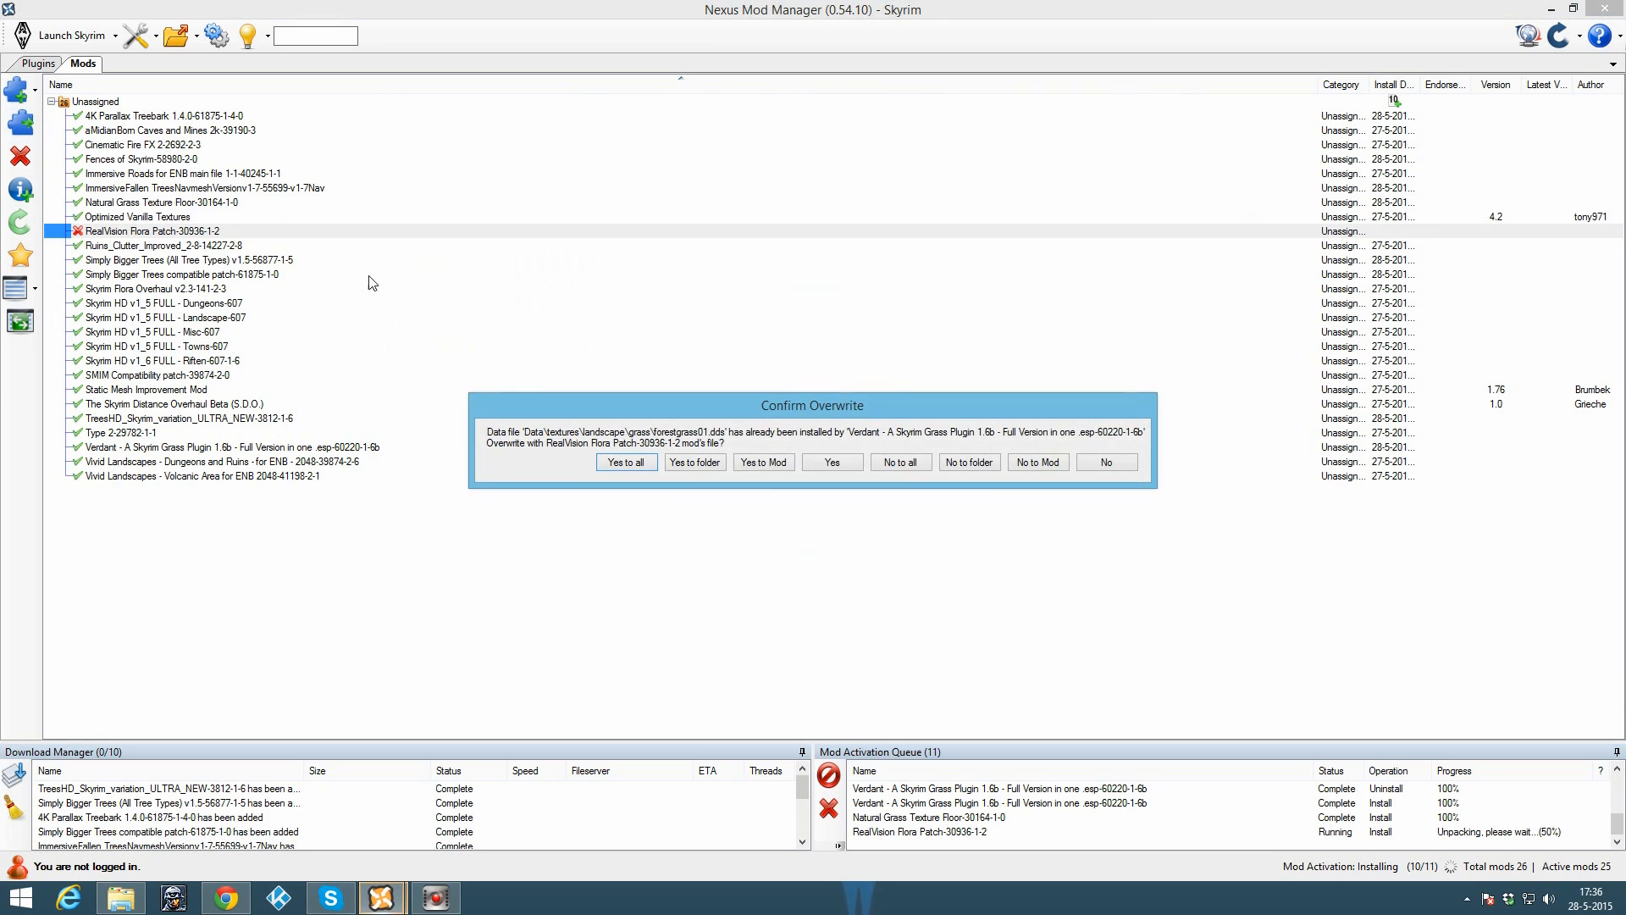
{"action": "left_click", "coordinate": [627, 462]}
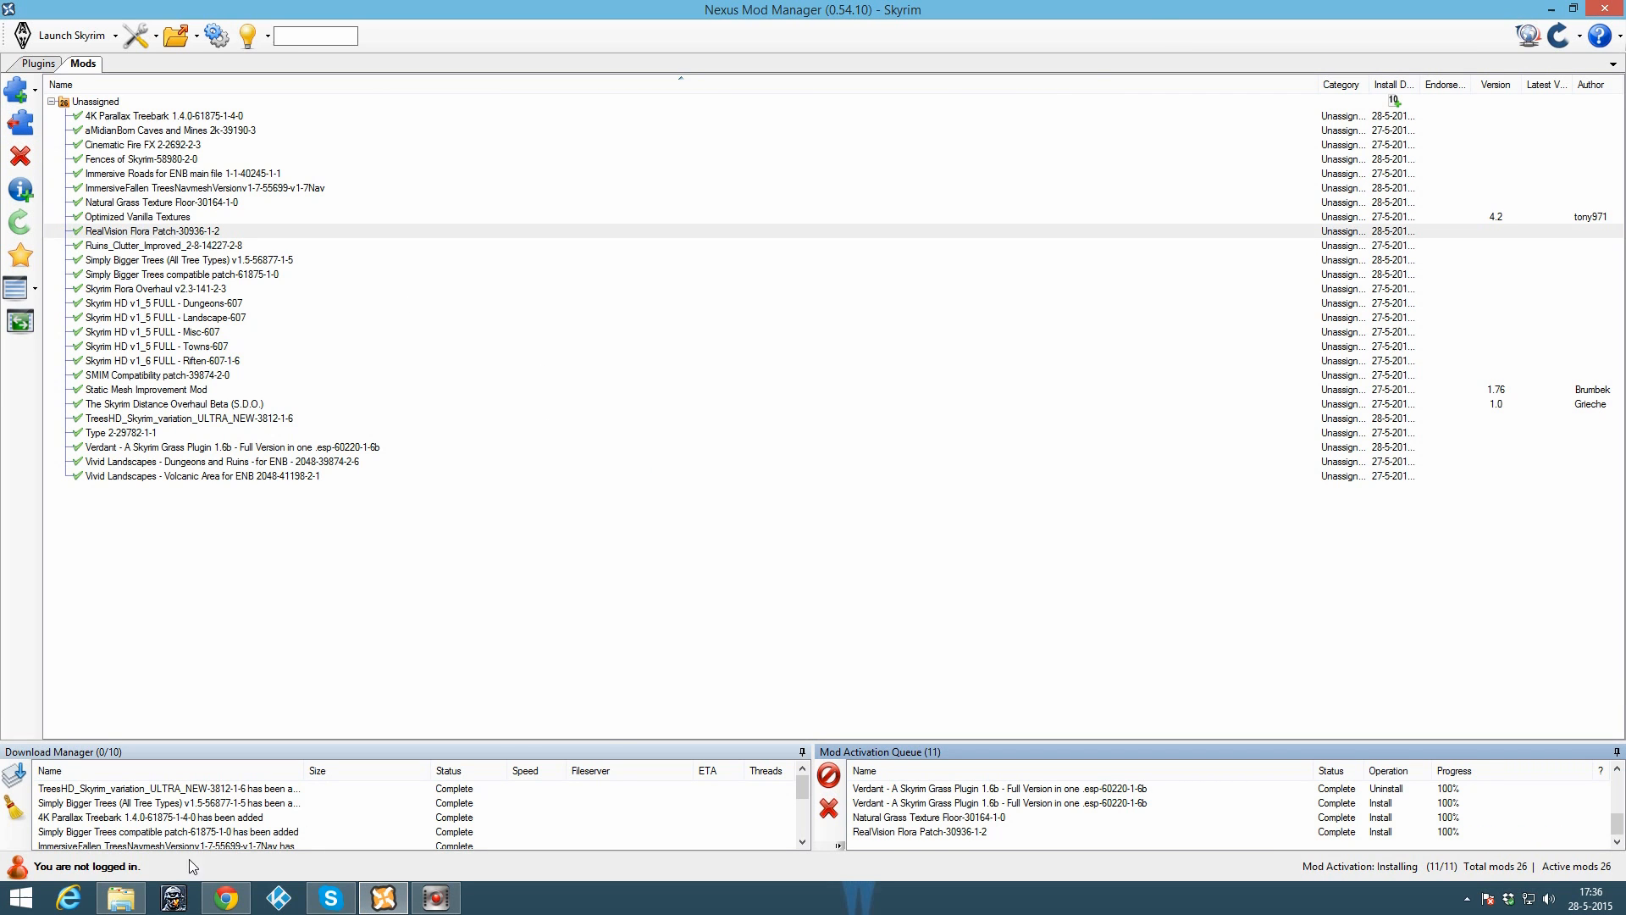
Step: Switch to Chrome and return to the recommended mod list in the RealVision ENB description
{"action": "key", "text": "alt+Tab"}
{"action": "scroll", "coordinate": [347, 508], "scroll_direction": "up", "scroll_amount": 15}
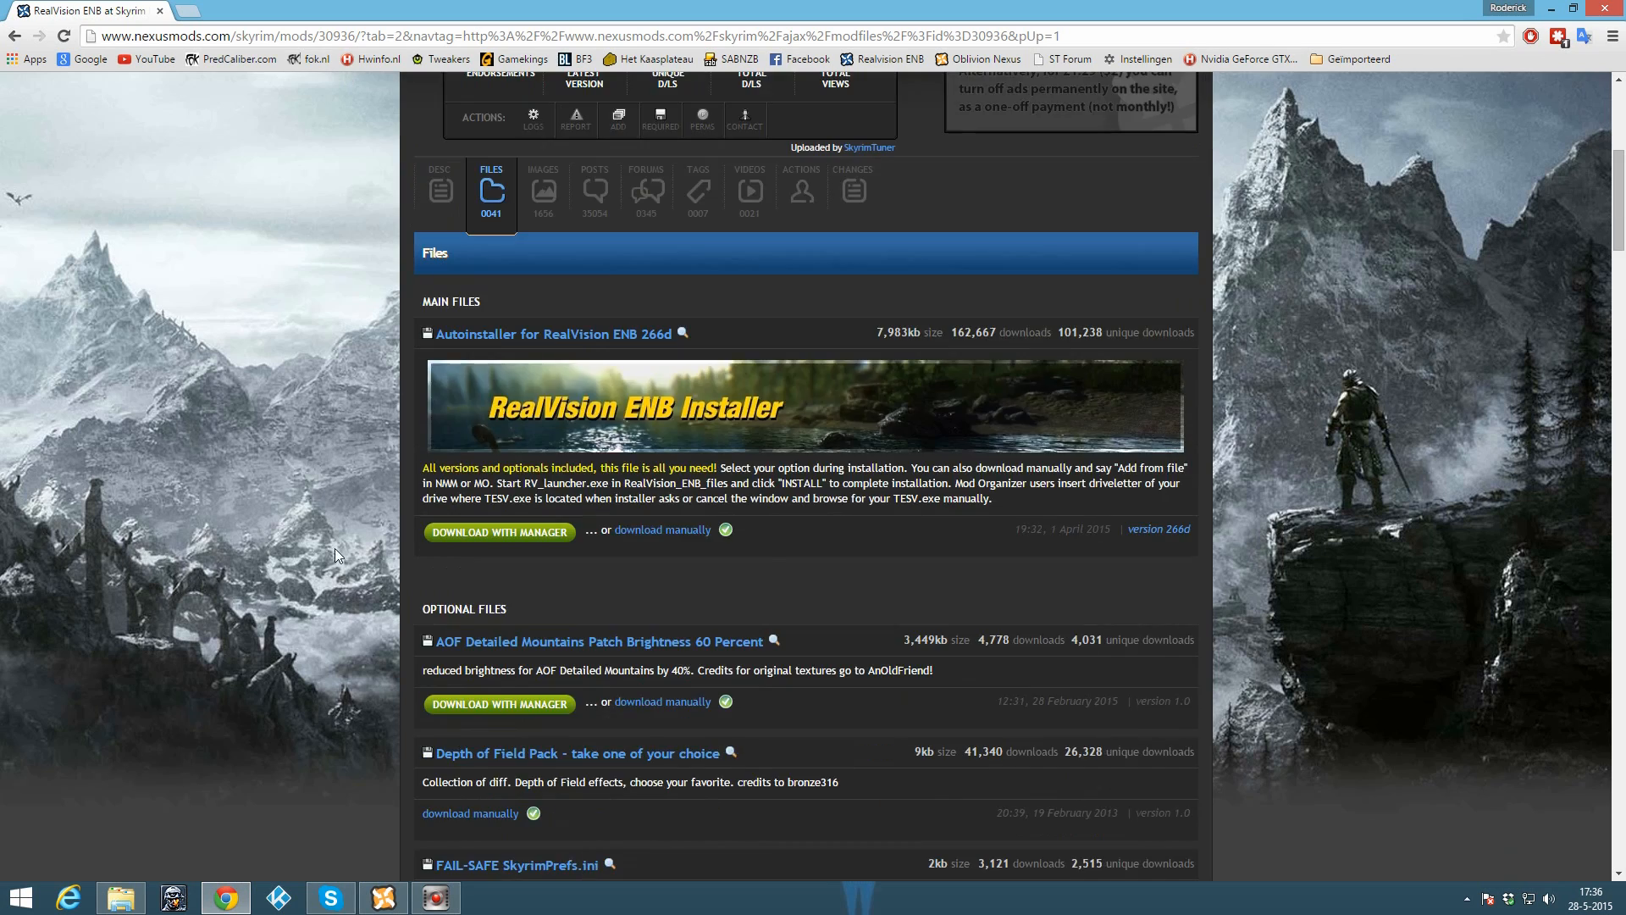
{"action": "scroll", "coordinate": [347, 560], "scroll_direction": "down", "scroll_amount": 3}
{"action": "left_click", "coordinate": [441, 453]}
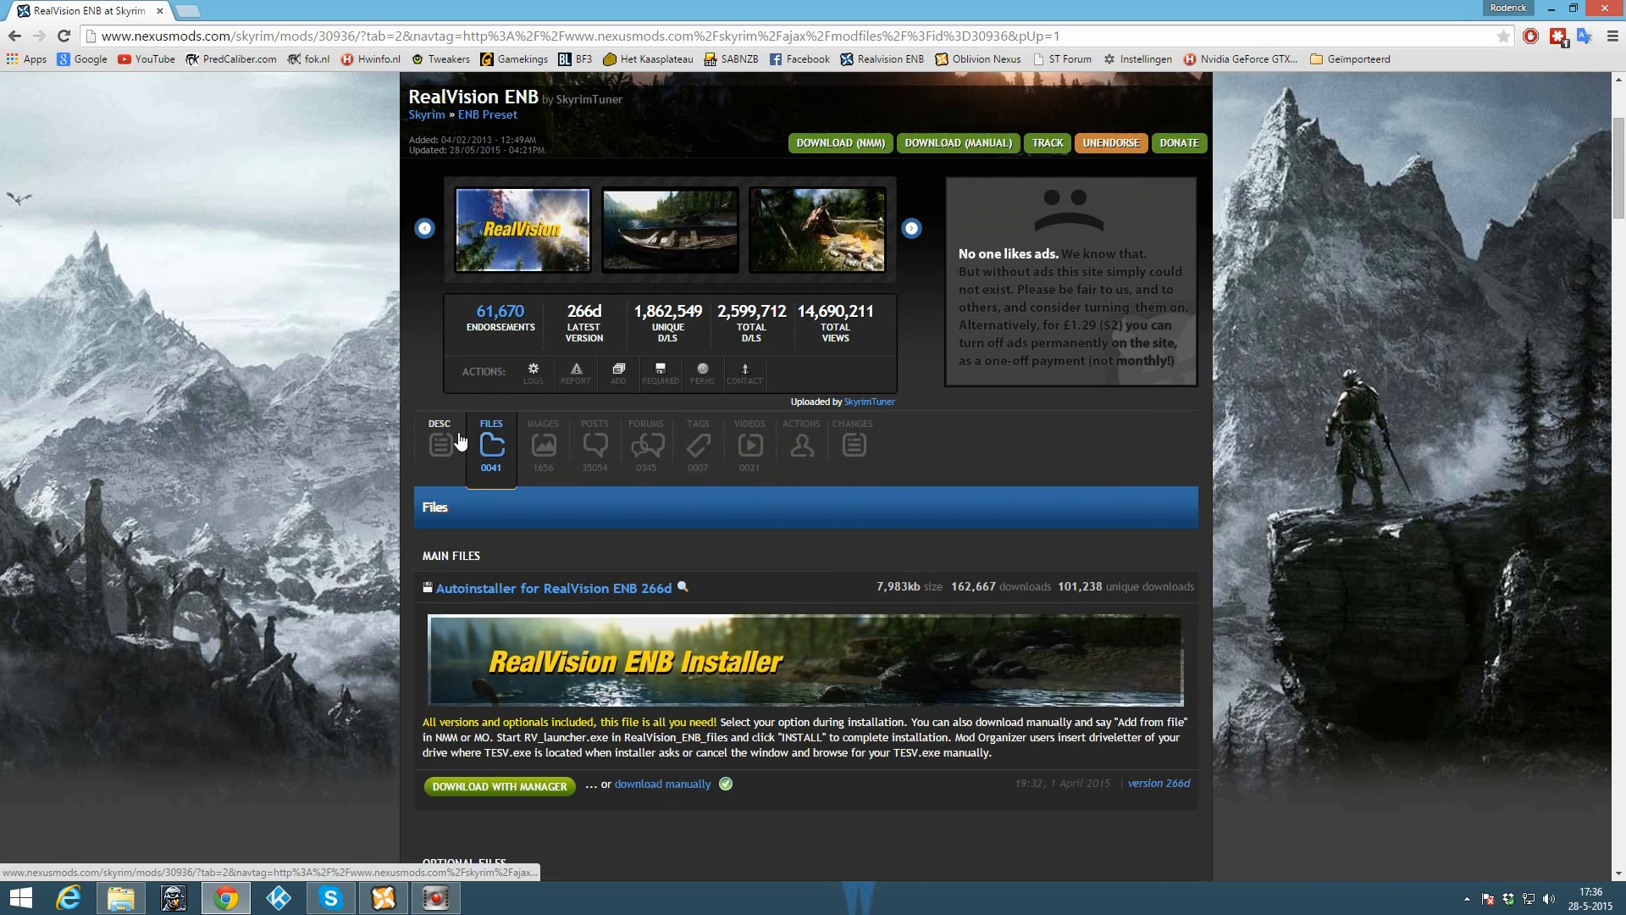
{"action": "scroll", "coordinate": [603, 506], "scroll_direction": "down", "scroll_amount": 10}
{"action": "scroll", "coordinate": [603, 506], "scroll_direction": "down", "scroll_amount": 20}
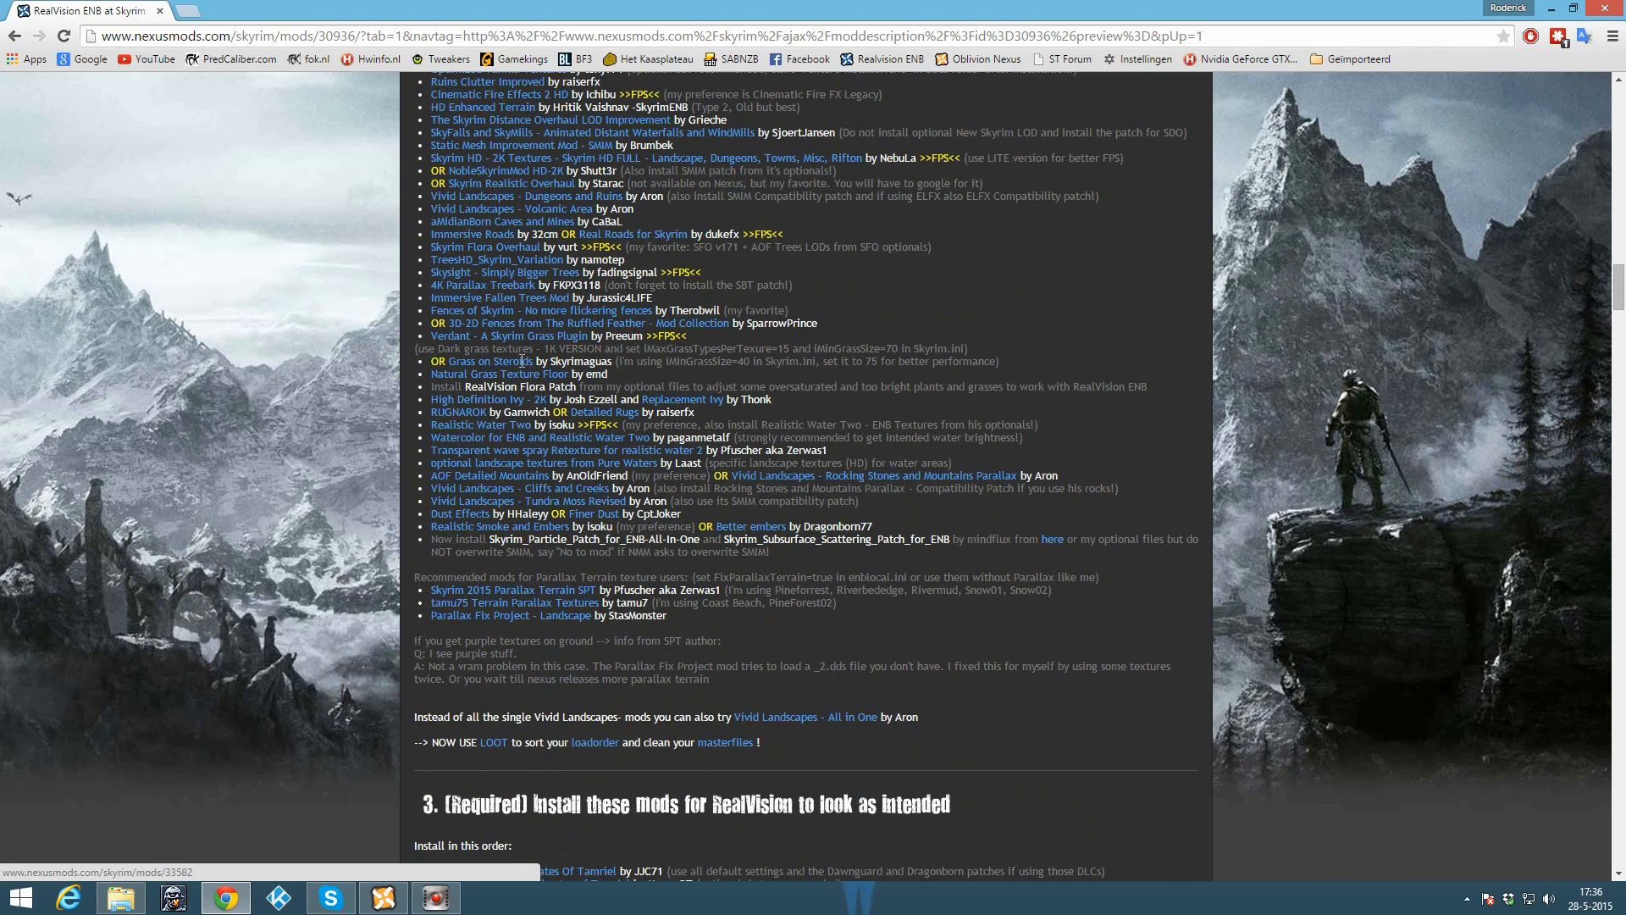
Step: Open High Definition Ivy from the mod list in a new tab, show its downloadable files and view its first preview image
{"action": "scroll", "coordinate": [514, 398], "scroll_direction": "up", "scroll_amount": 1}
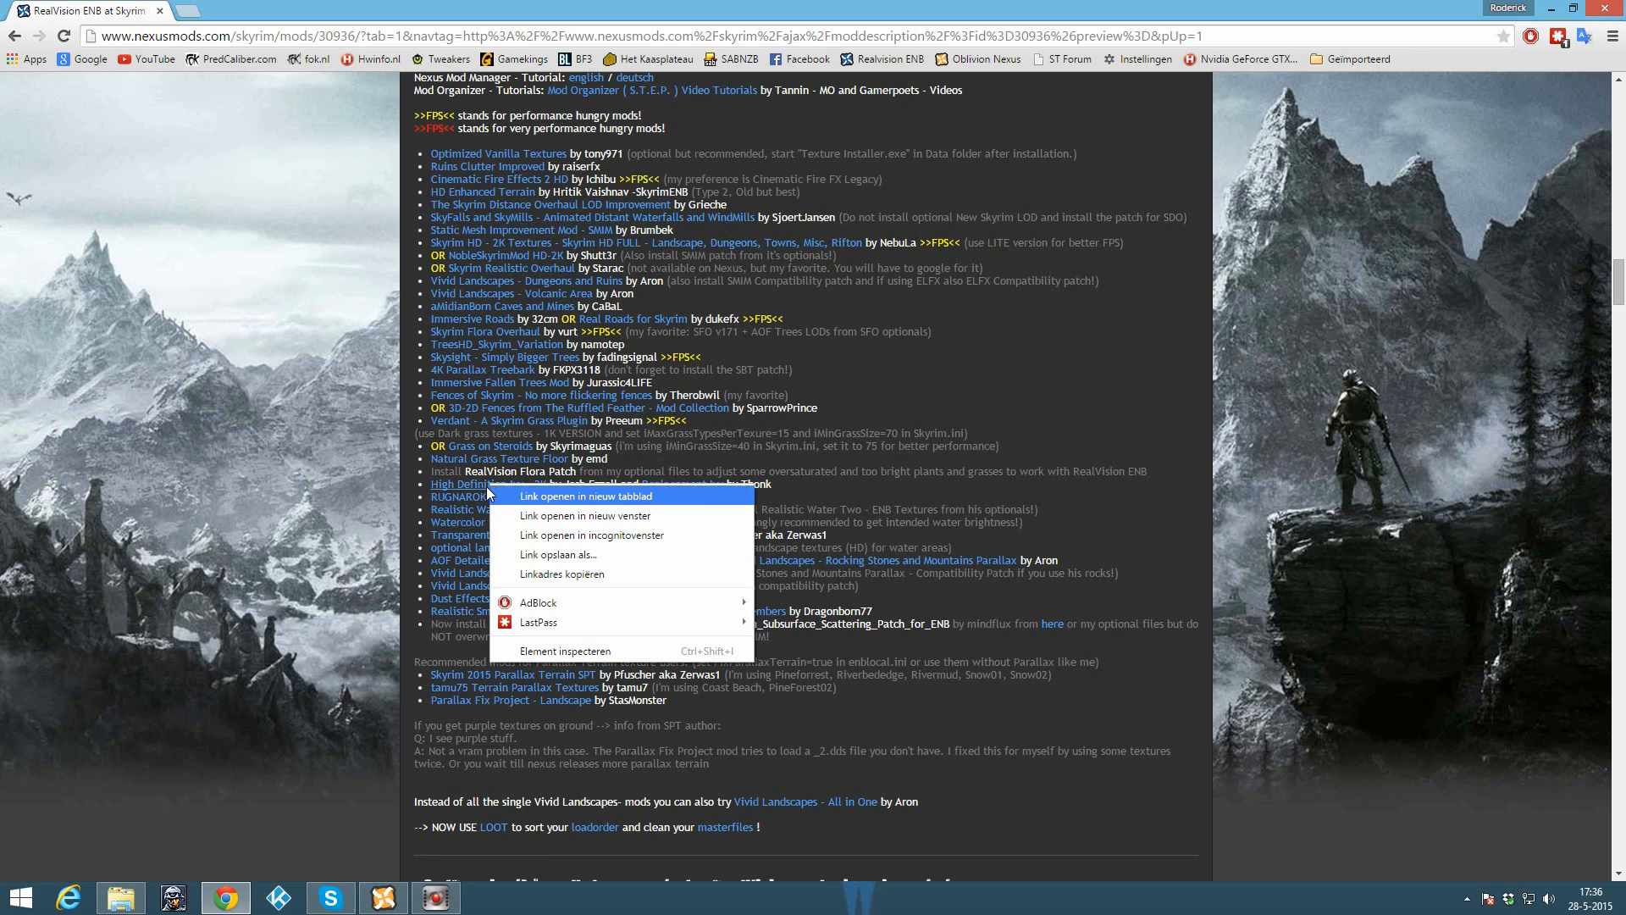
{"action": "left_click", "coordinate": [508, 496]}
{"action": "left_click", "coordinate": [254, 10]}
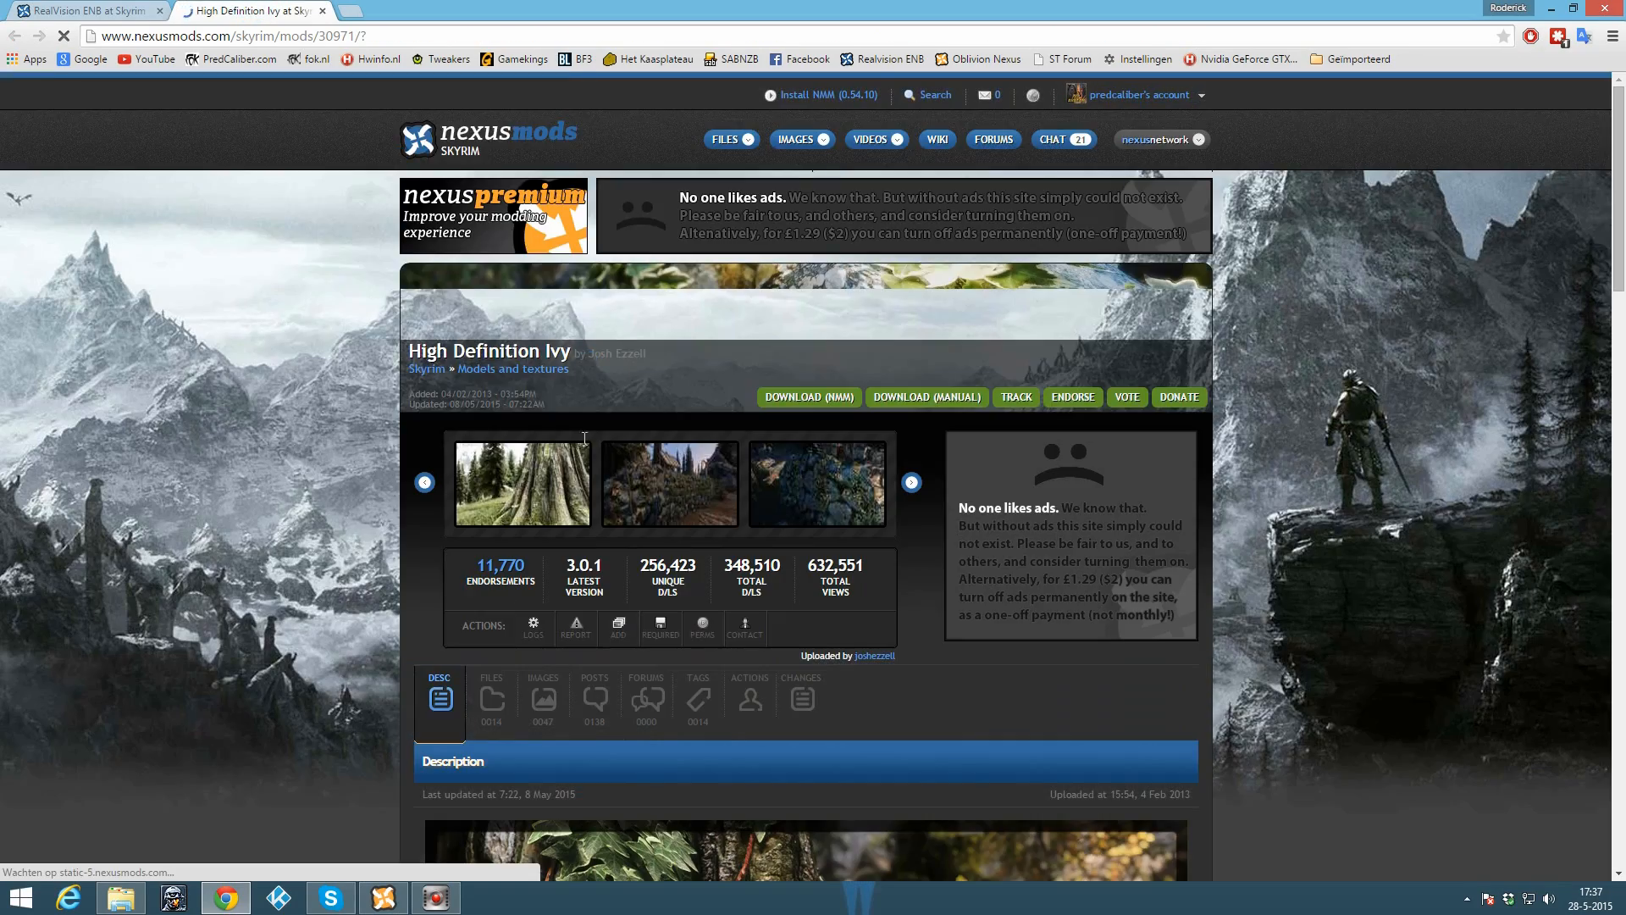
{"action": "scroll", "coordinate": [527, 490], "scroll_direction": "down", "scroll_amount": 5}
{"action": "left_click", "coordinate": [491, 282]}
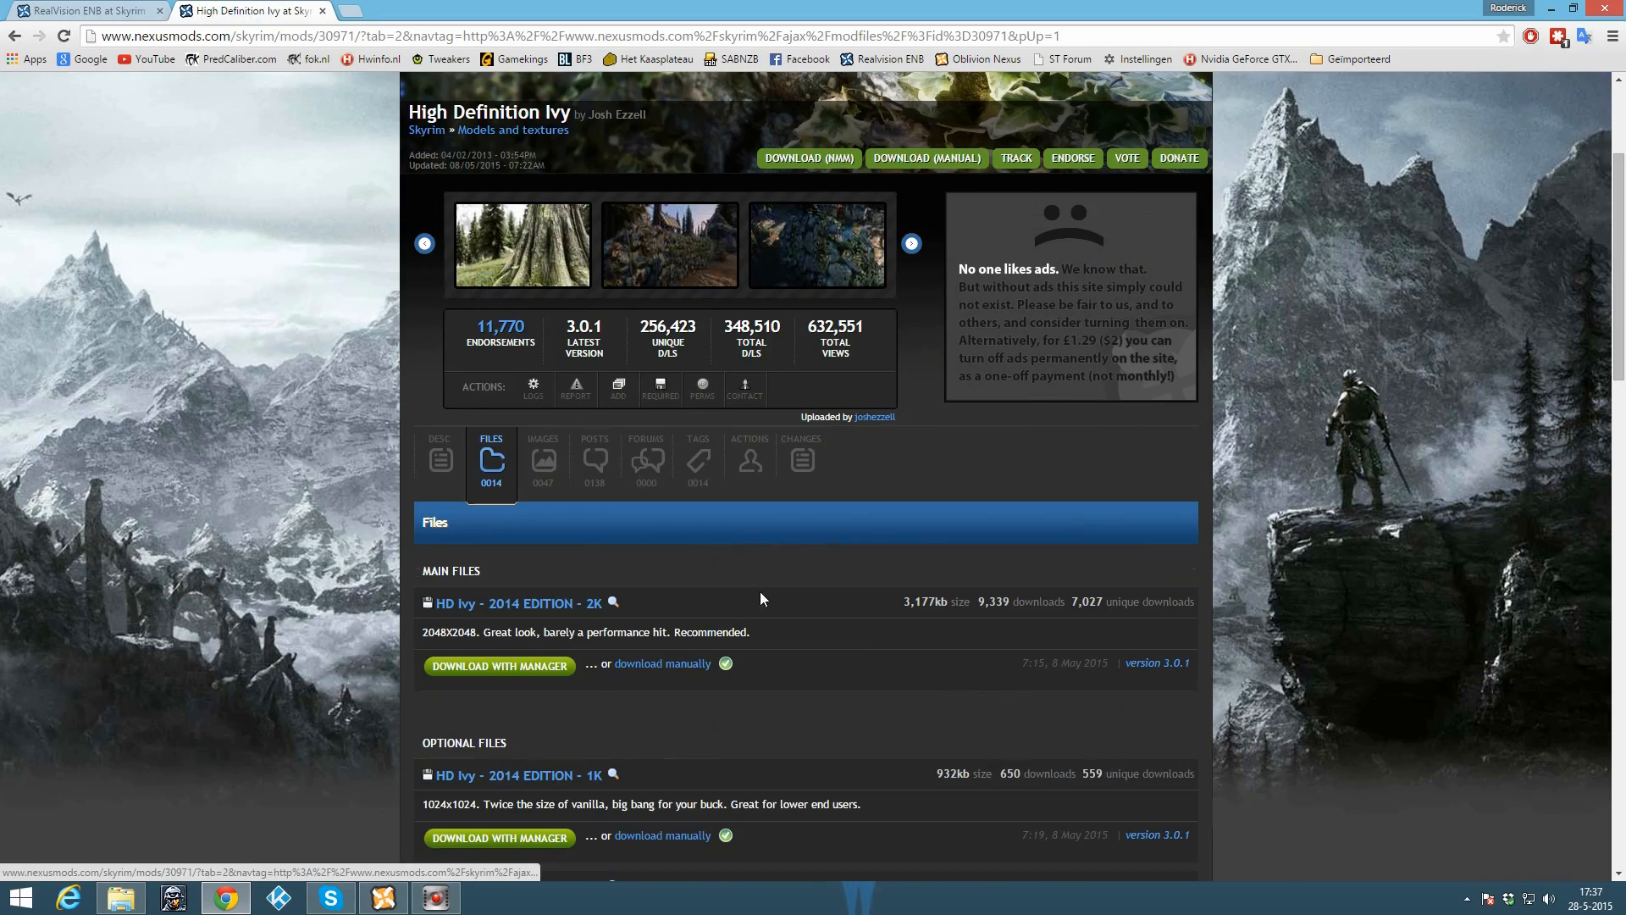
{"action": "mouse_move", "coordinate": [537, 266]}
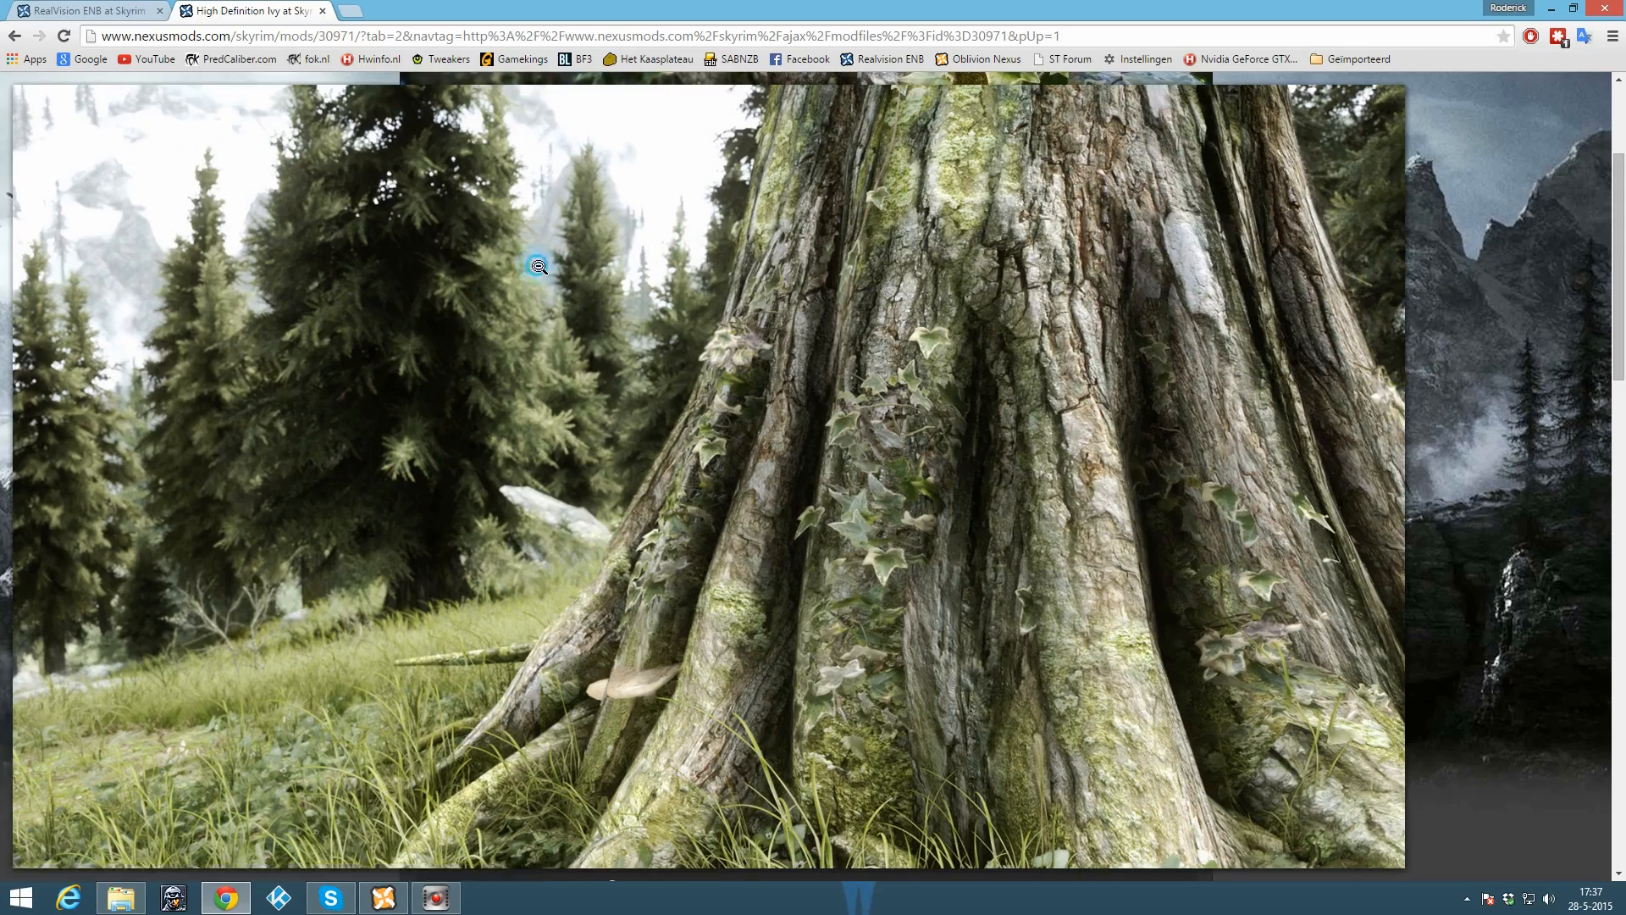
{"action": "scroll", "coordinate": [601, 549], "scroll_direction": "down", "scroll_amount": 1}
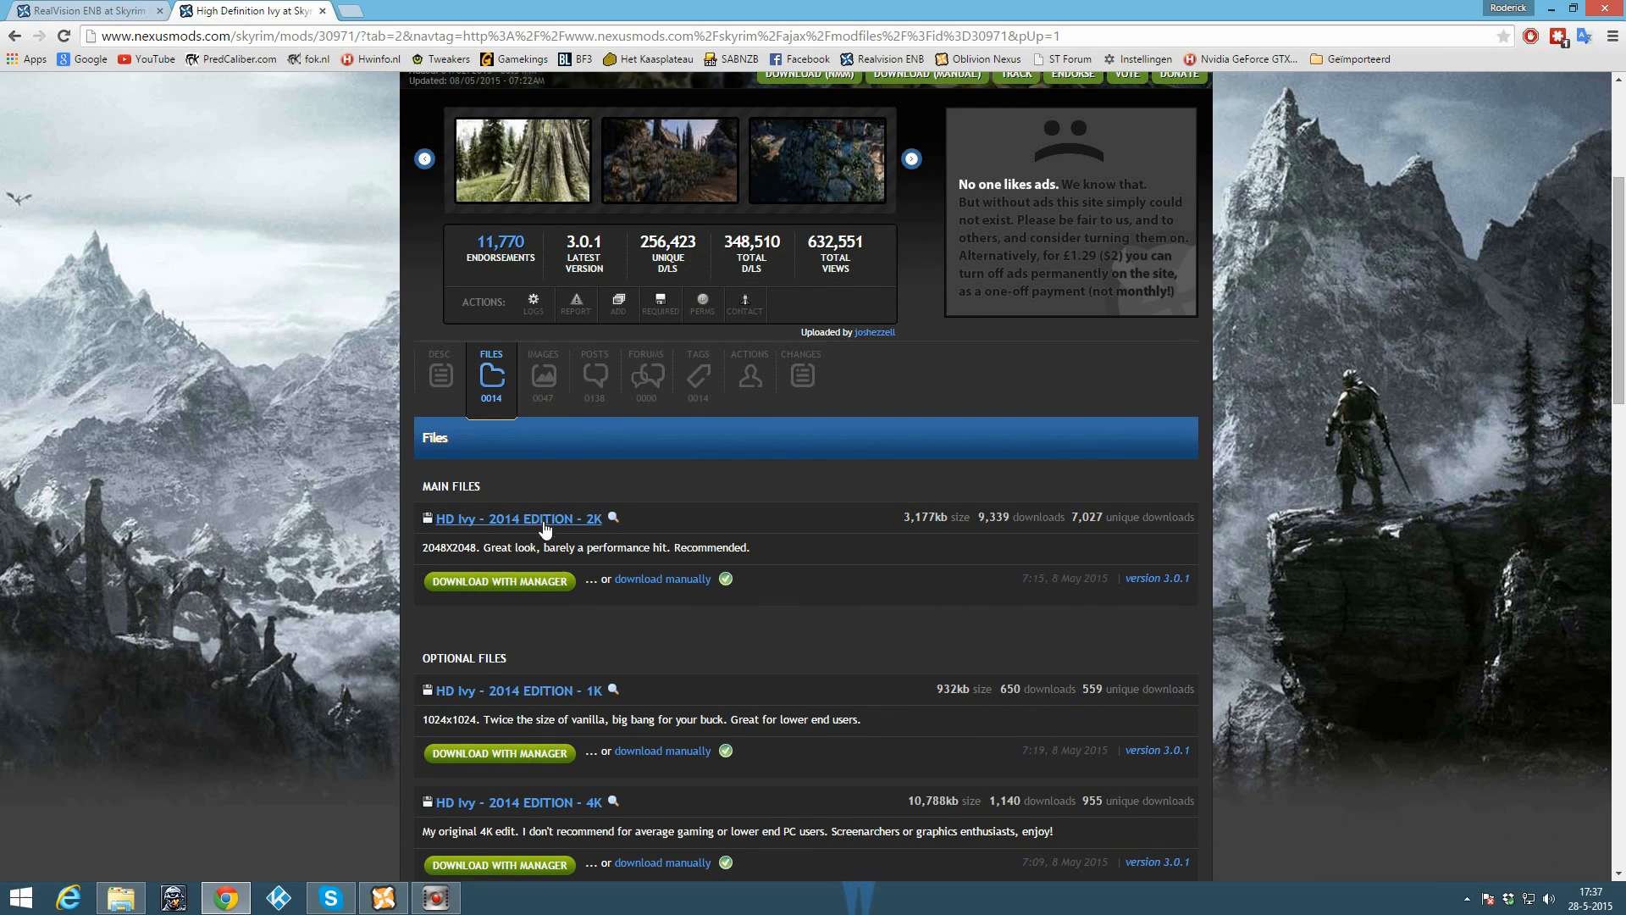
Step: Switch to Nexus Mod Manager
{"action": "left_click", "coordinate": [382, 897]}
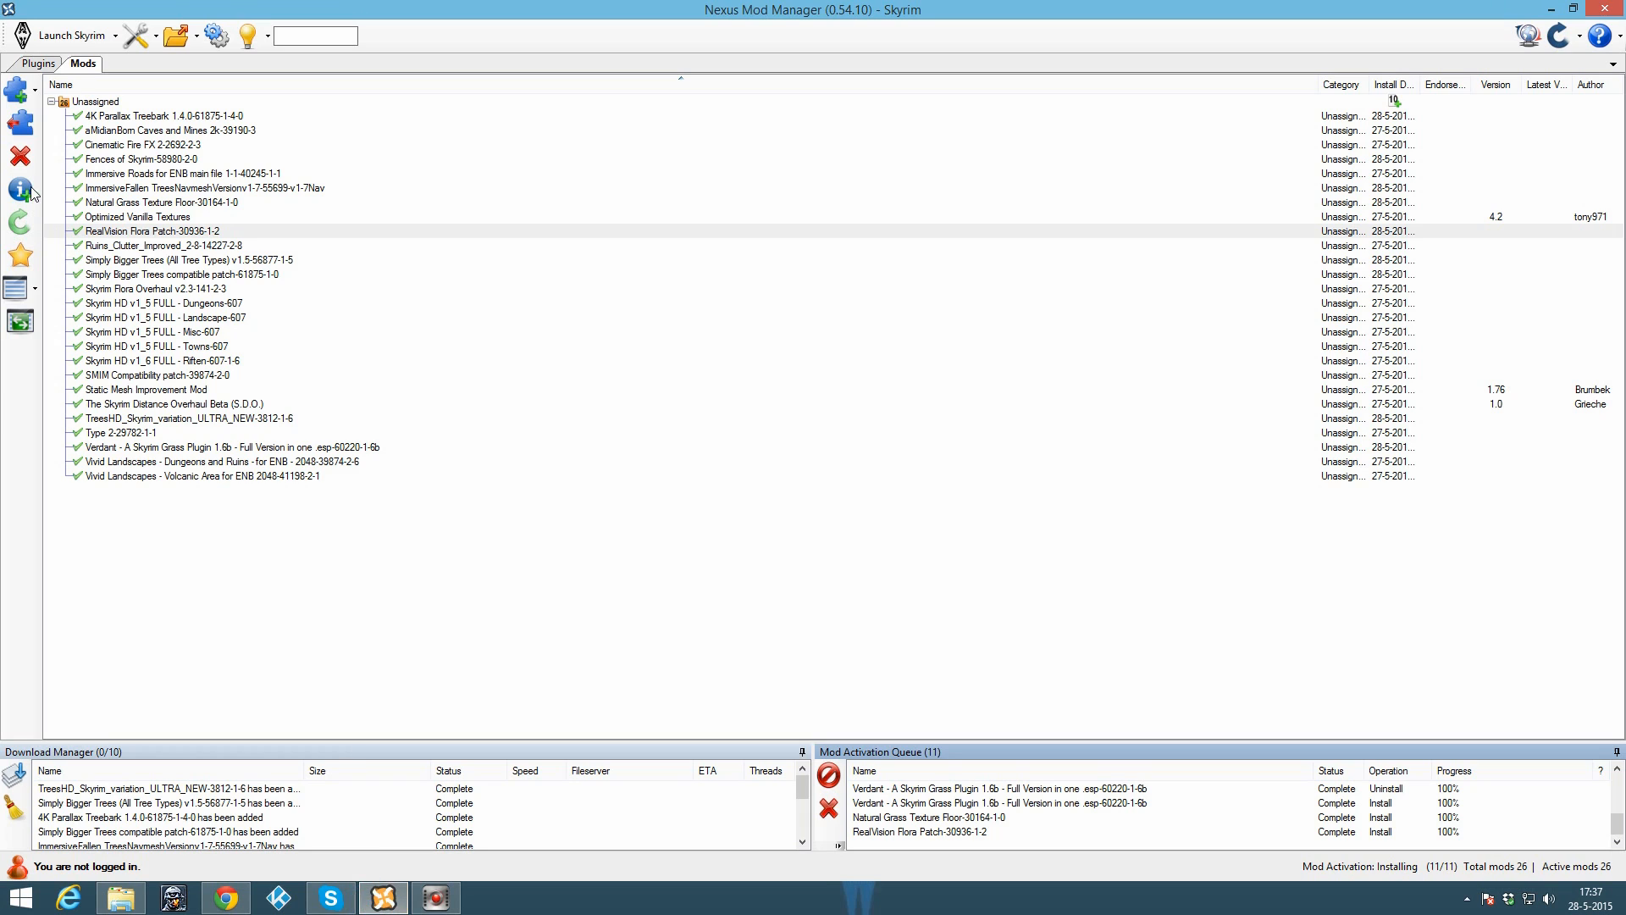
{"action": "left_click", "coordinate": [17, 91]}
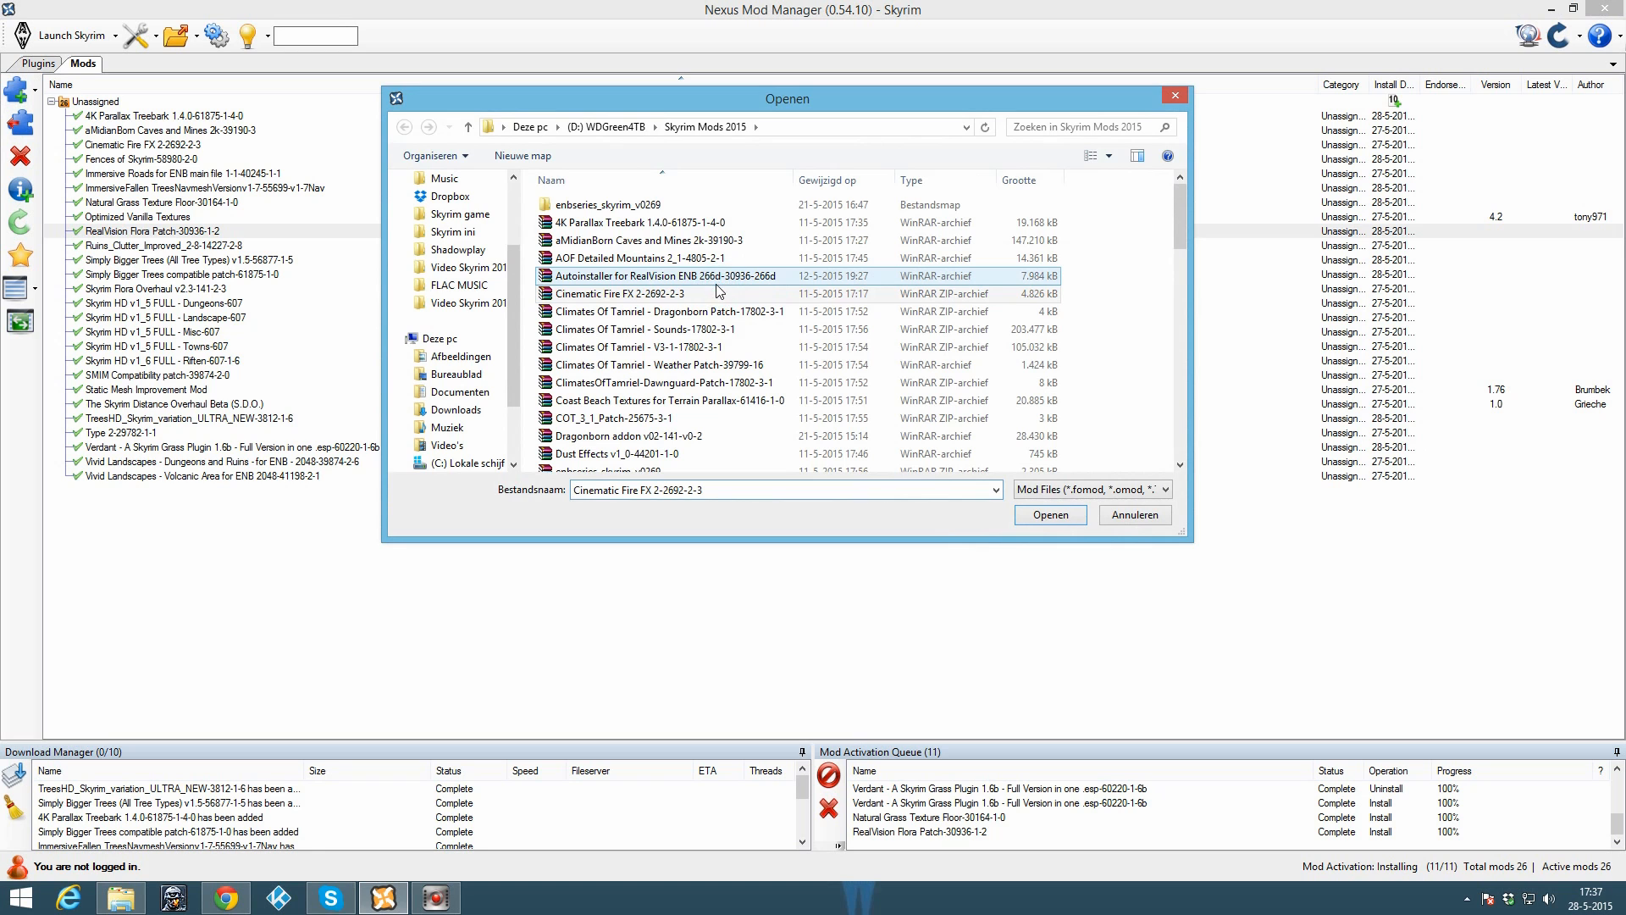
{"action": "type", "text": "h"}
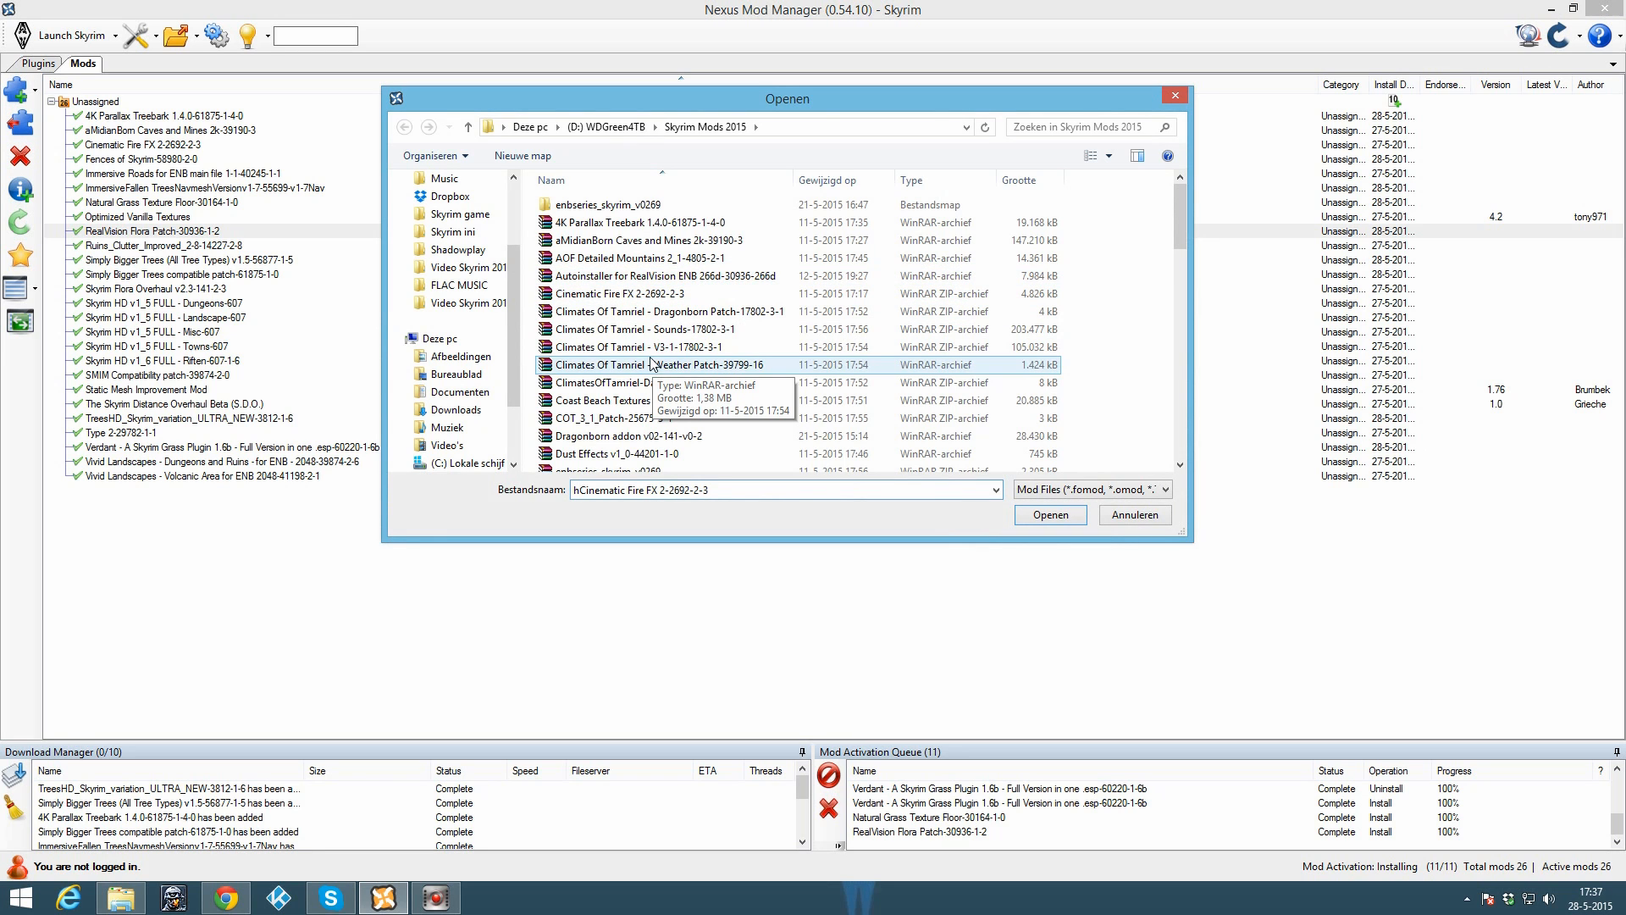
{"action": "left_click", "coordinate": [1135, 514]}
Step: Add the HD Ivy - 2014 EDITION - 2K-30971-3-0-1 archive to the mod list and install it
{"action": "left_click", "coordinate": [17, 92]}
{"action": "left_click", "coordinate": [622, 275]}
{"action": "key", "text": "h"}
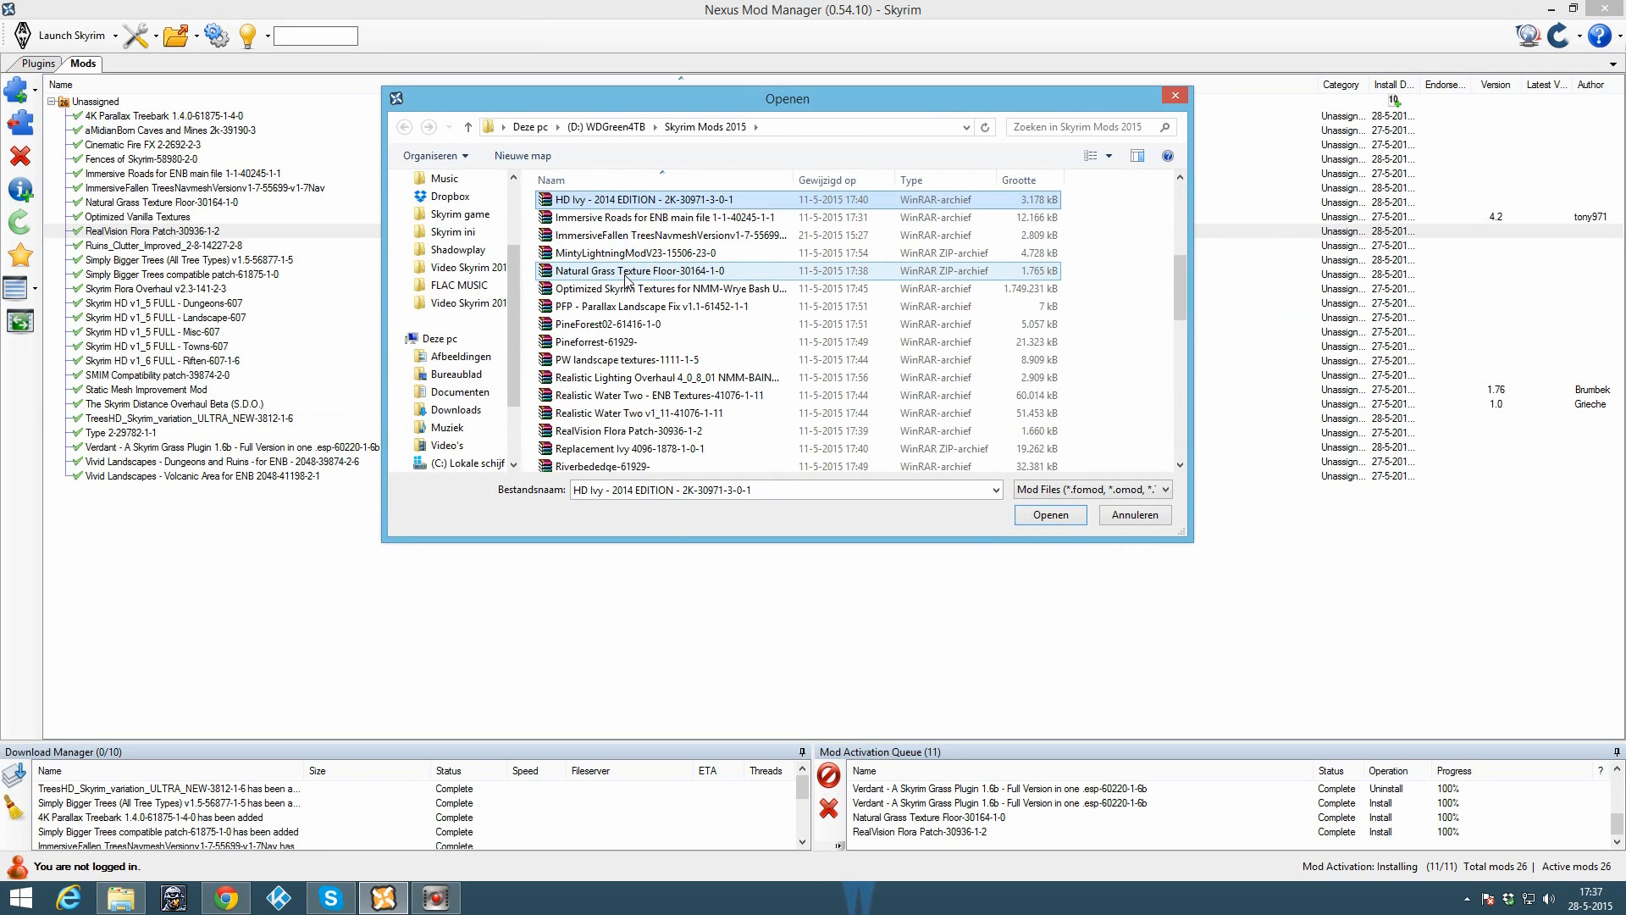
{"action": "double_click", "coordinate": [621, 203]}
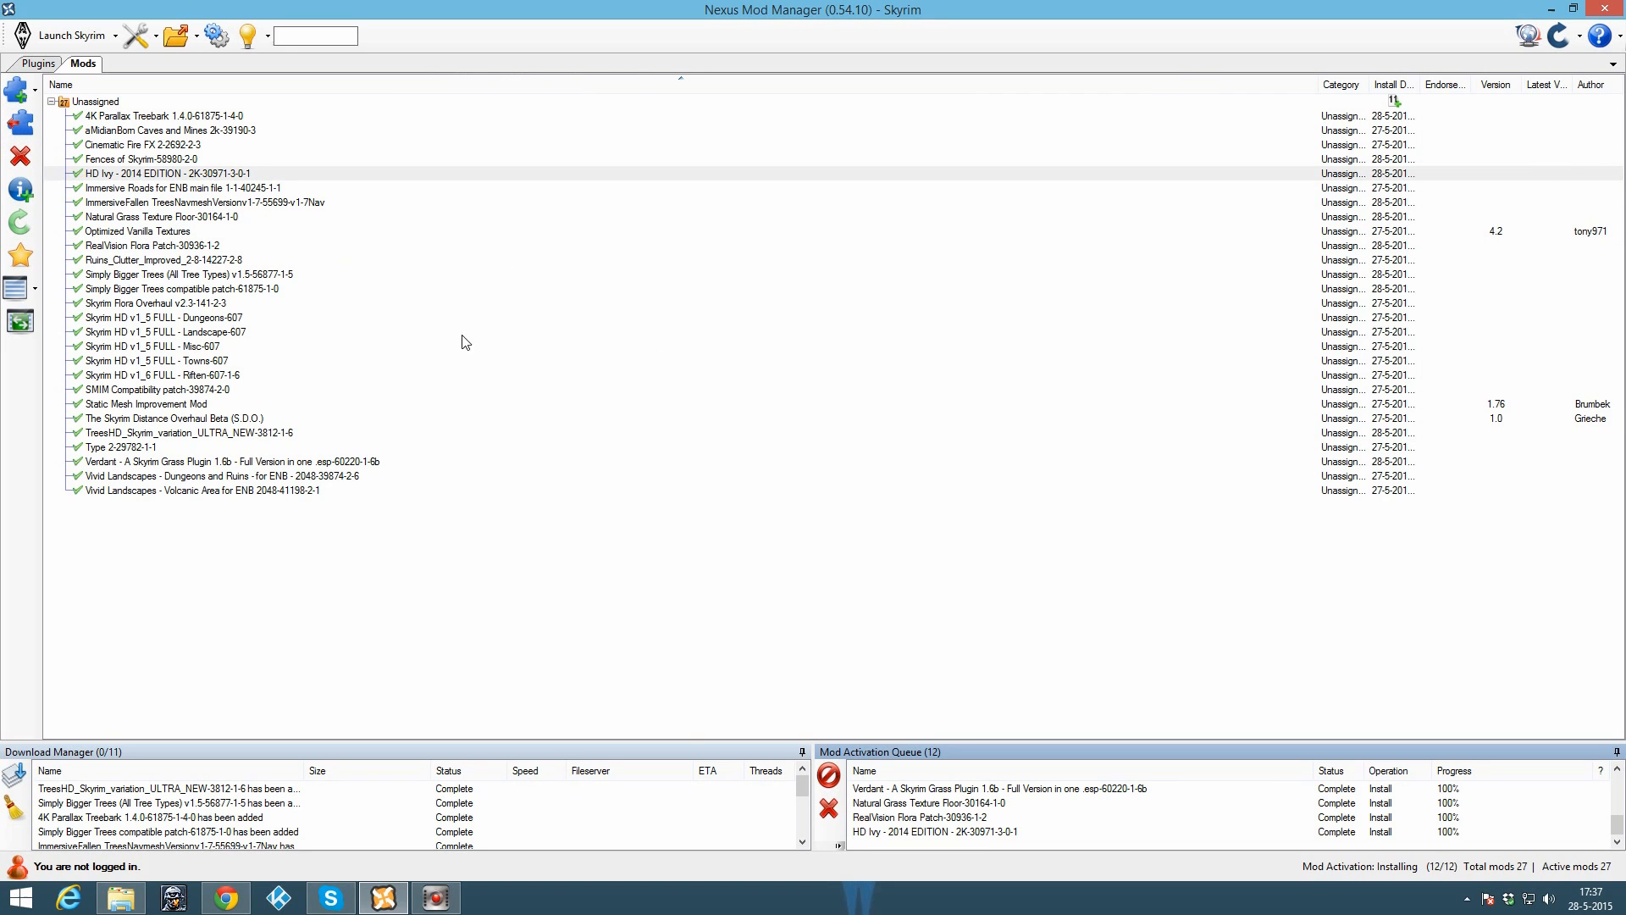
Step: Switch to Chrome, close the High Definition Ivy page and open RUGNAROK's downloadable files from the mod list in a new tab
{"action": "left_click", "coordinate": [223, 890]}
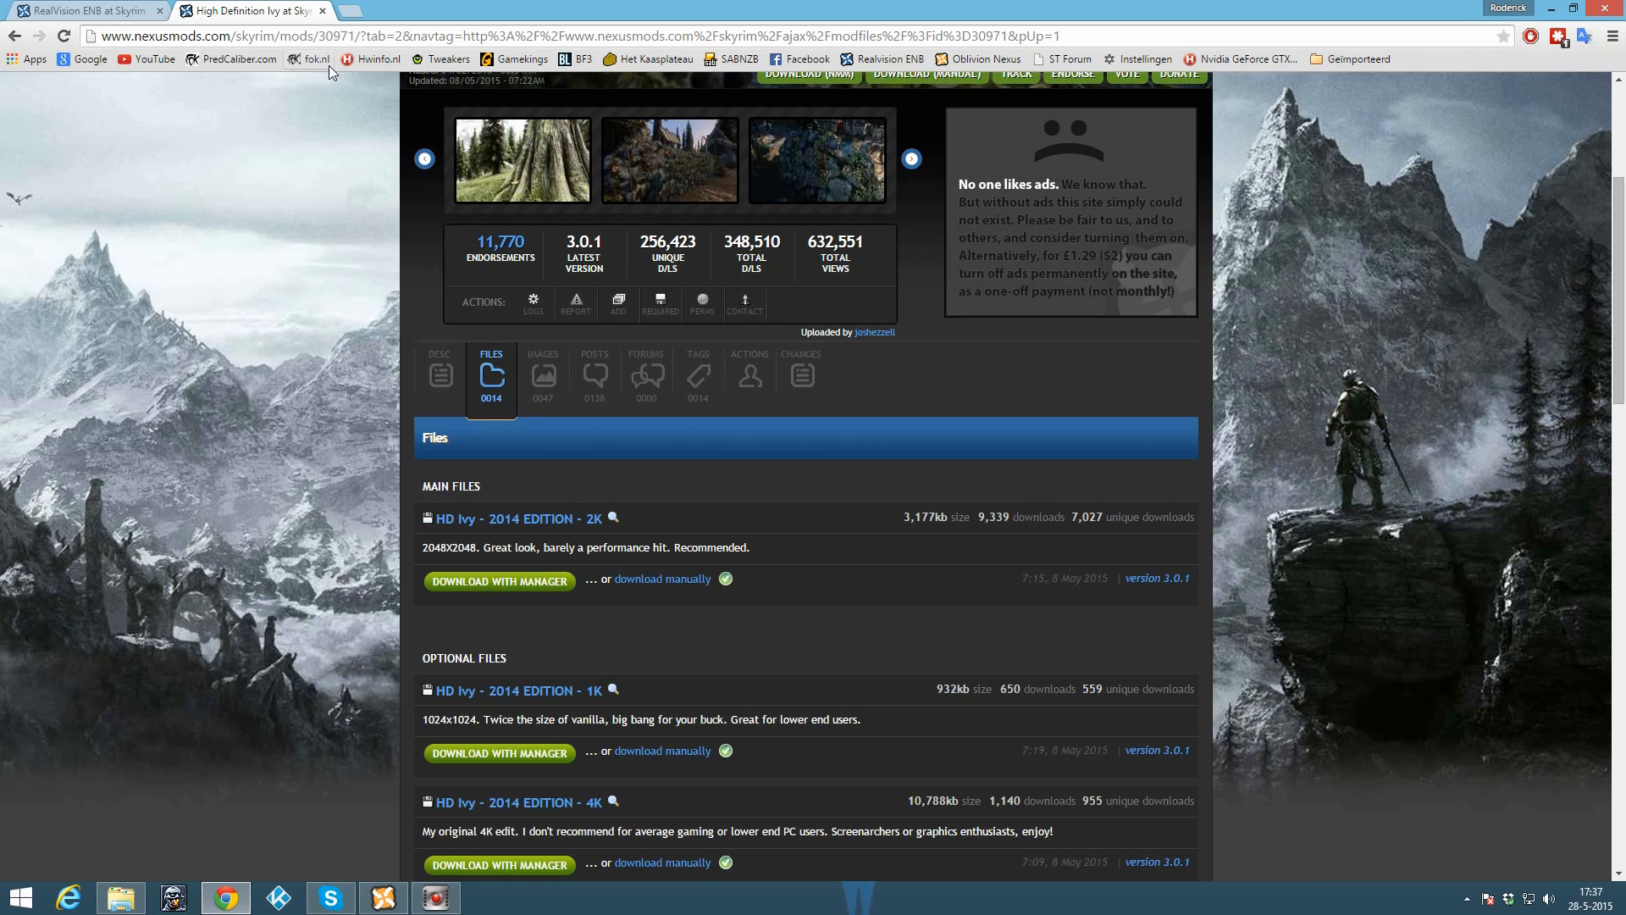
{"action": "left_click", "coordinate": [323, 11]}
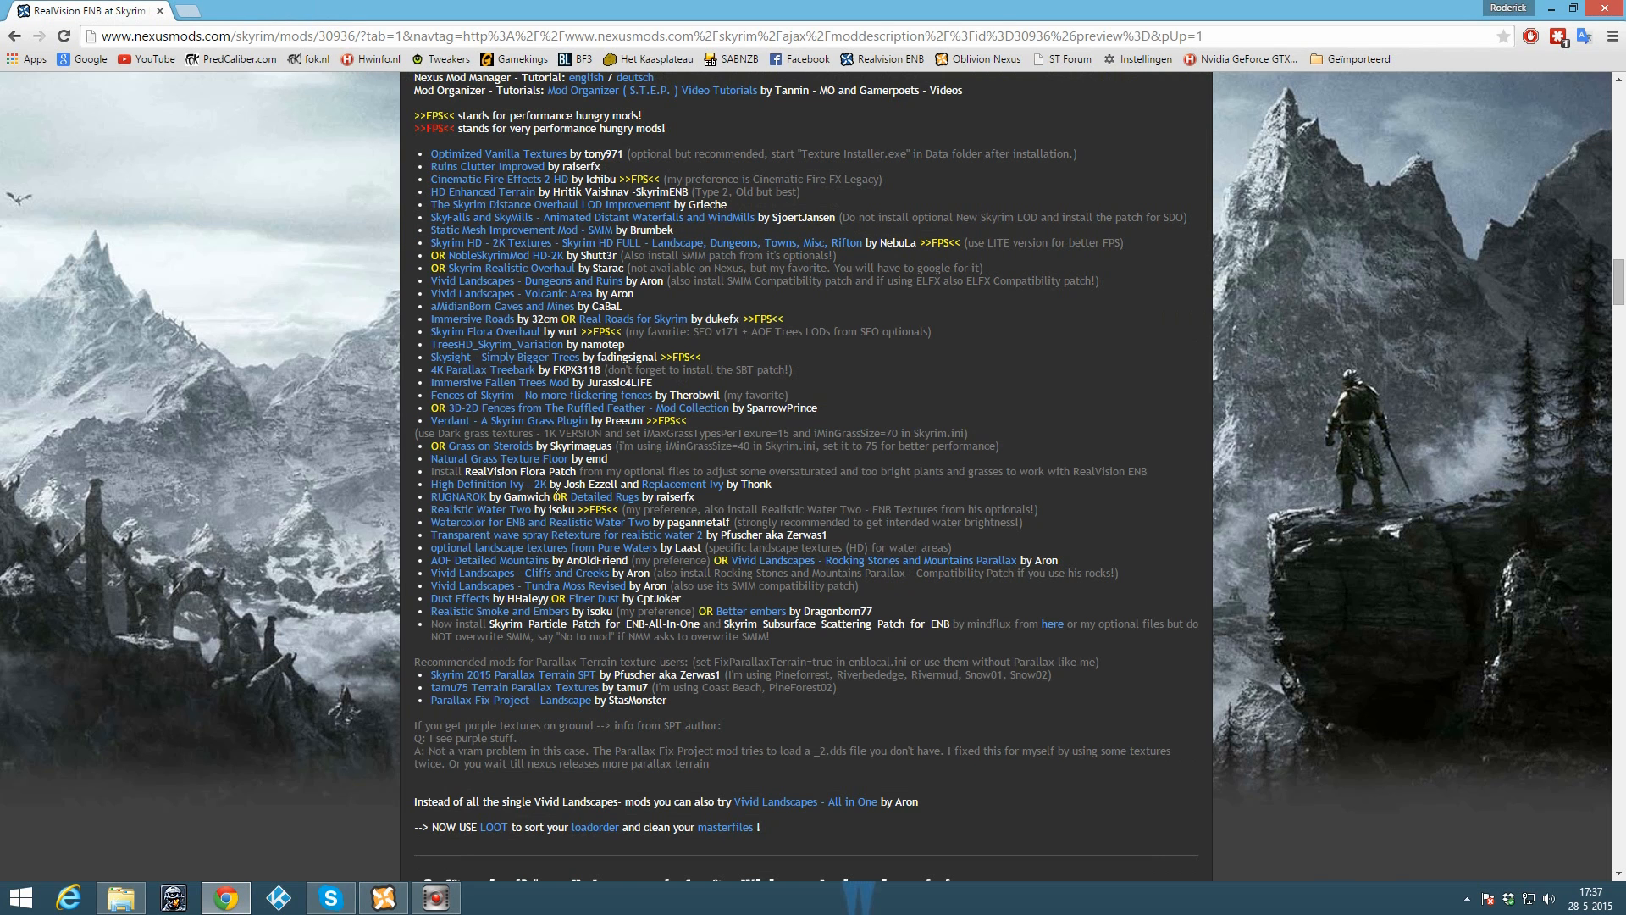
{"action": "right_click", "coordinate": [479, 501]}
{"action": "left_click", "coordinate": [517, 507]}
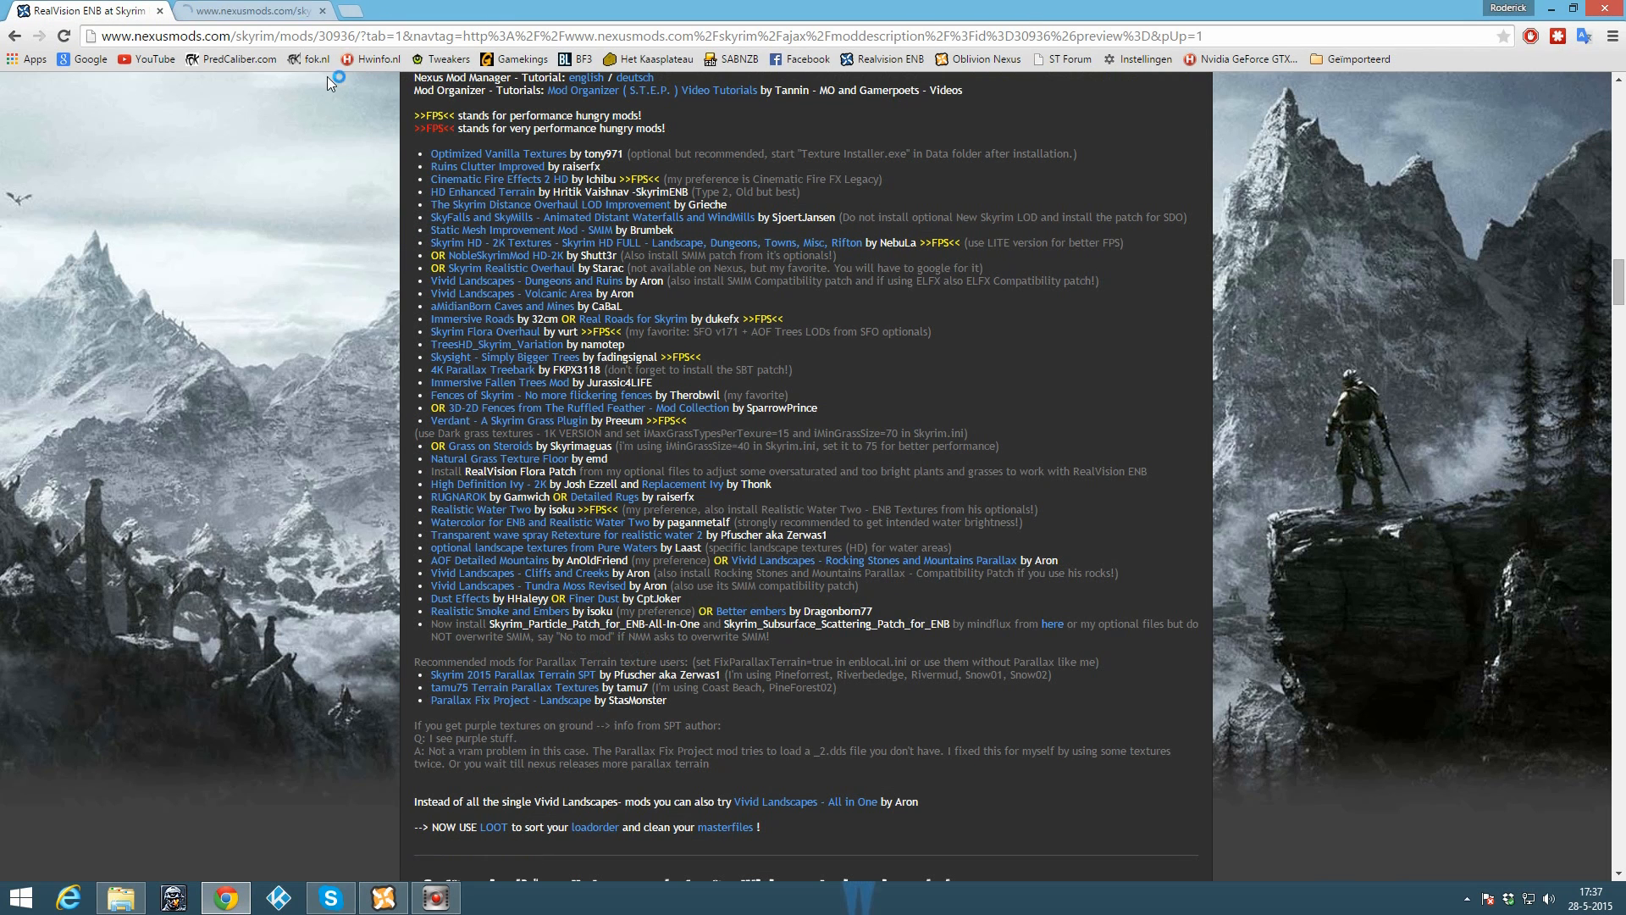
{"action": "left_click", "coordinate": [268, 17]}
{"action": "scroll", "coordinate": [736, 393], "scroll_direction": "down", "scroll_amount": 1}
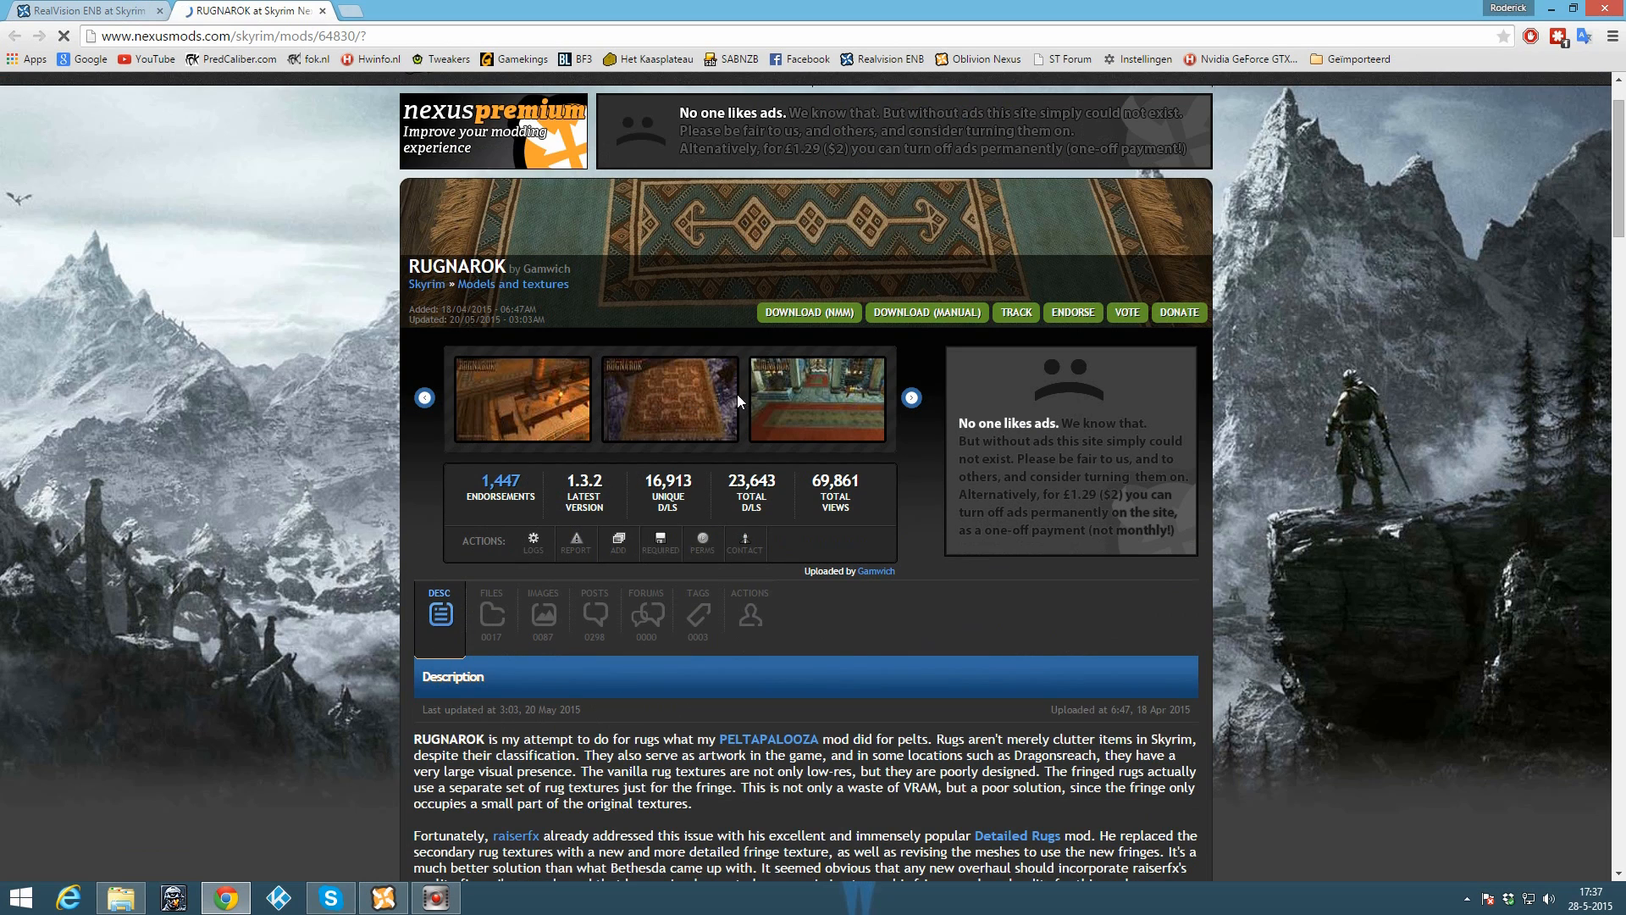
{"action": "left_click", "coordinate": [926, 312]}
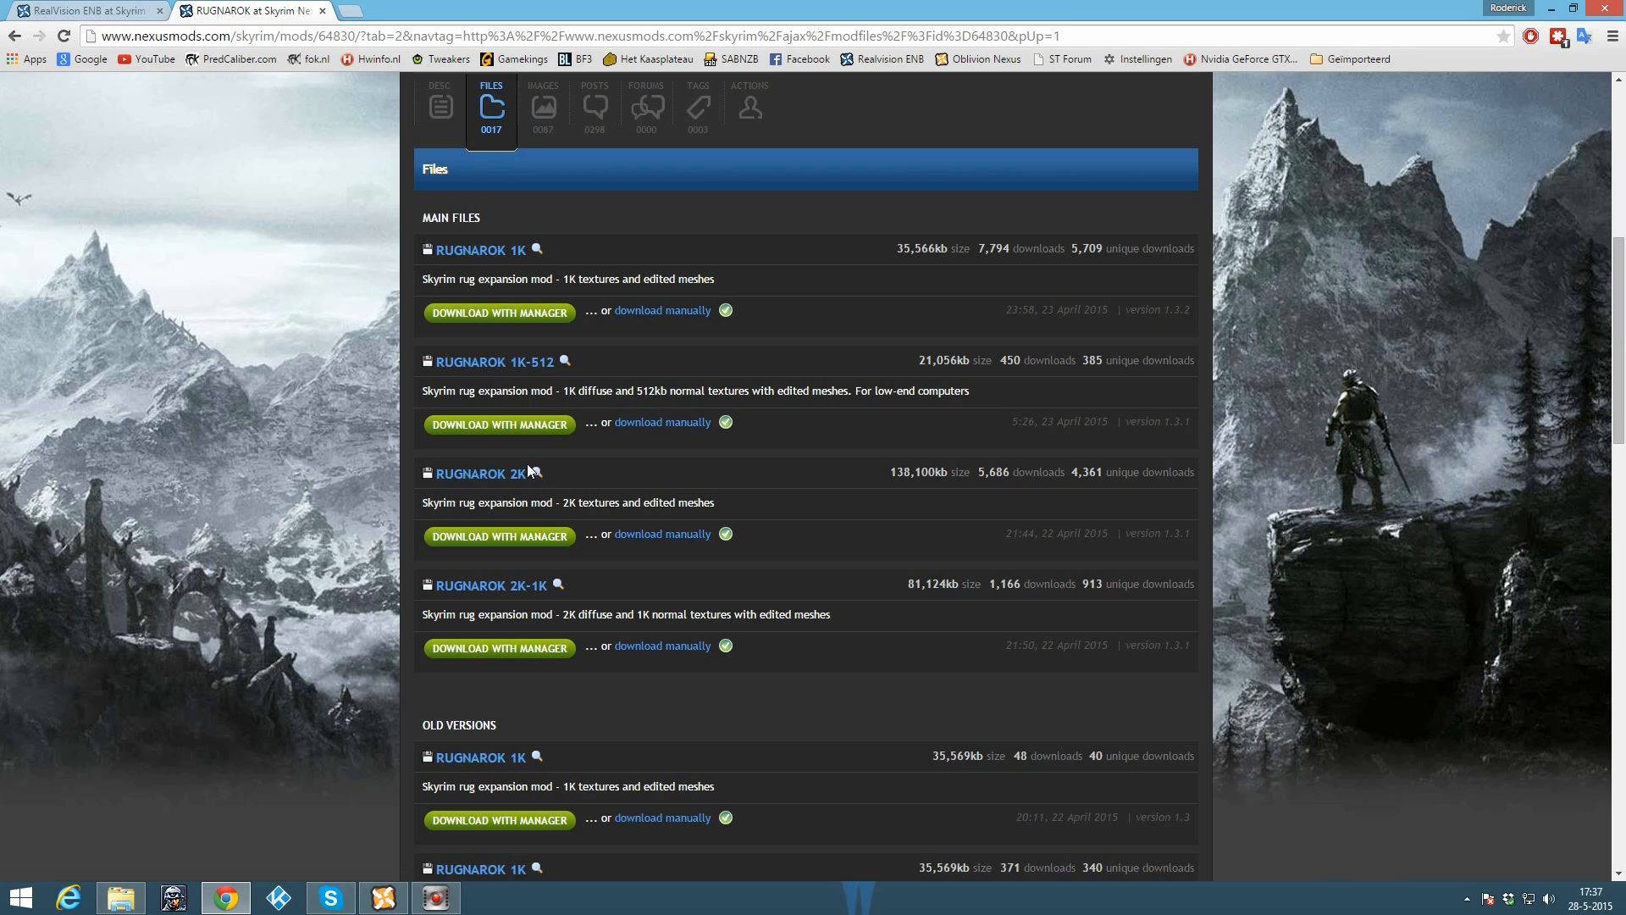
Step: Switch to Nexus Mod Manager, add the RUGNAROK 2K-64830-1-3-1 archive and install it, overwriting all conflicting files
{"action": "left_click", "coordinate": [383, 898]}
{"action": "left_click", "coordinate": [15, 88]}
{"action": "left_click", "coordinate": [590, 241]}
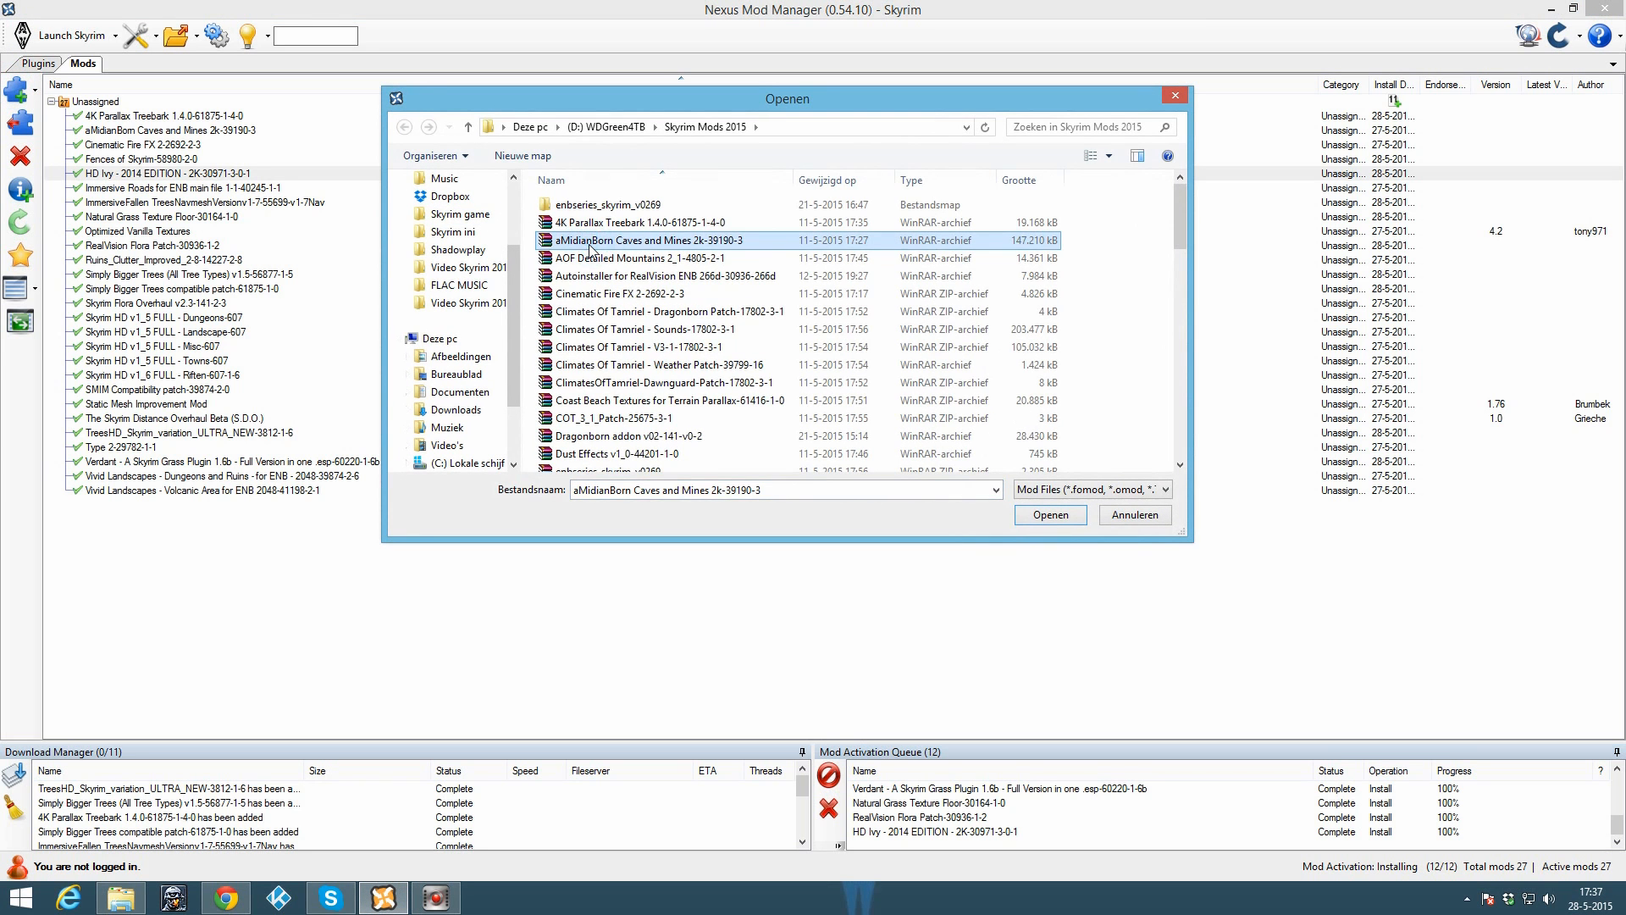
{"action": "key", "text": "r"}
{"action": "left_click", "coordinate": [621, 342]}
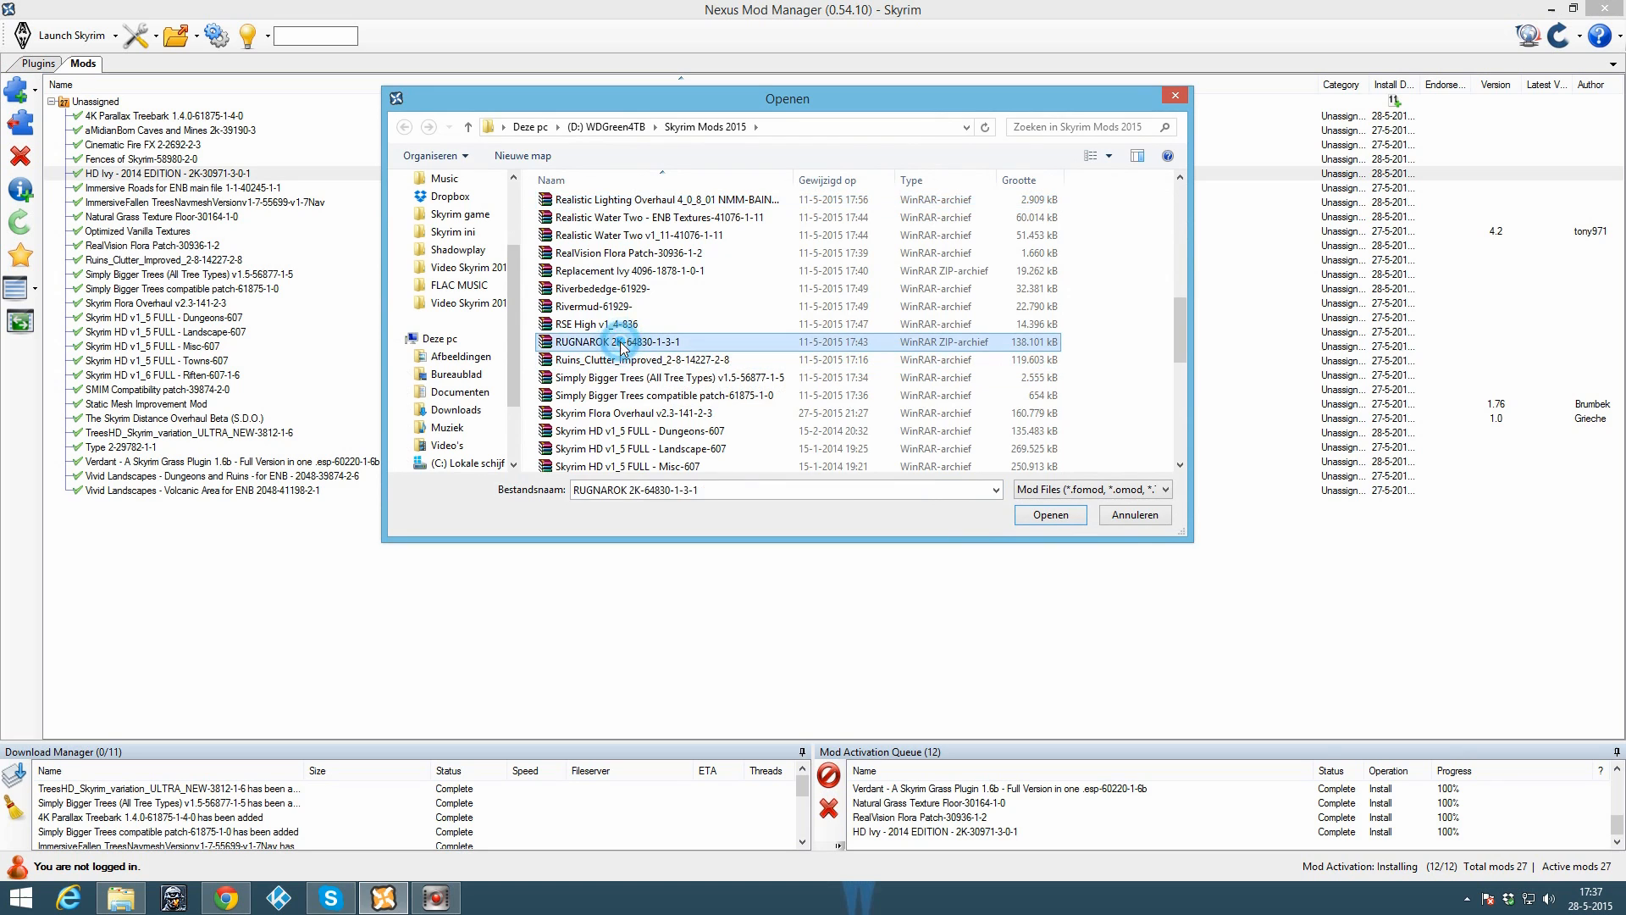
{"action": "double_click", "coordinate": [615, 338]}
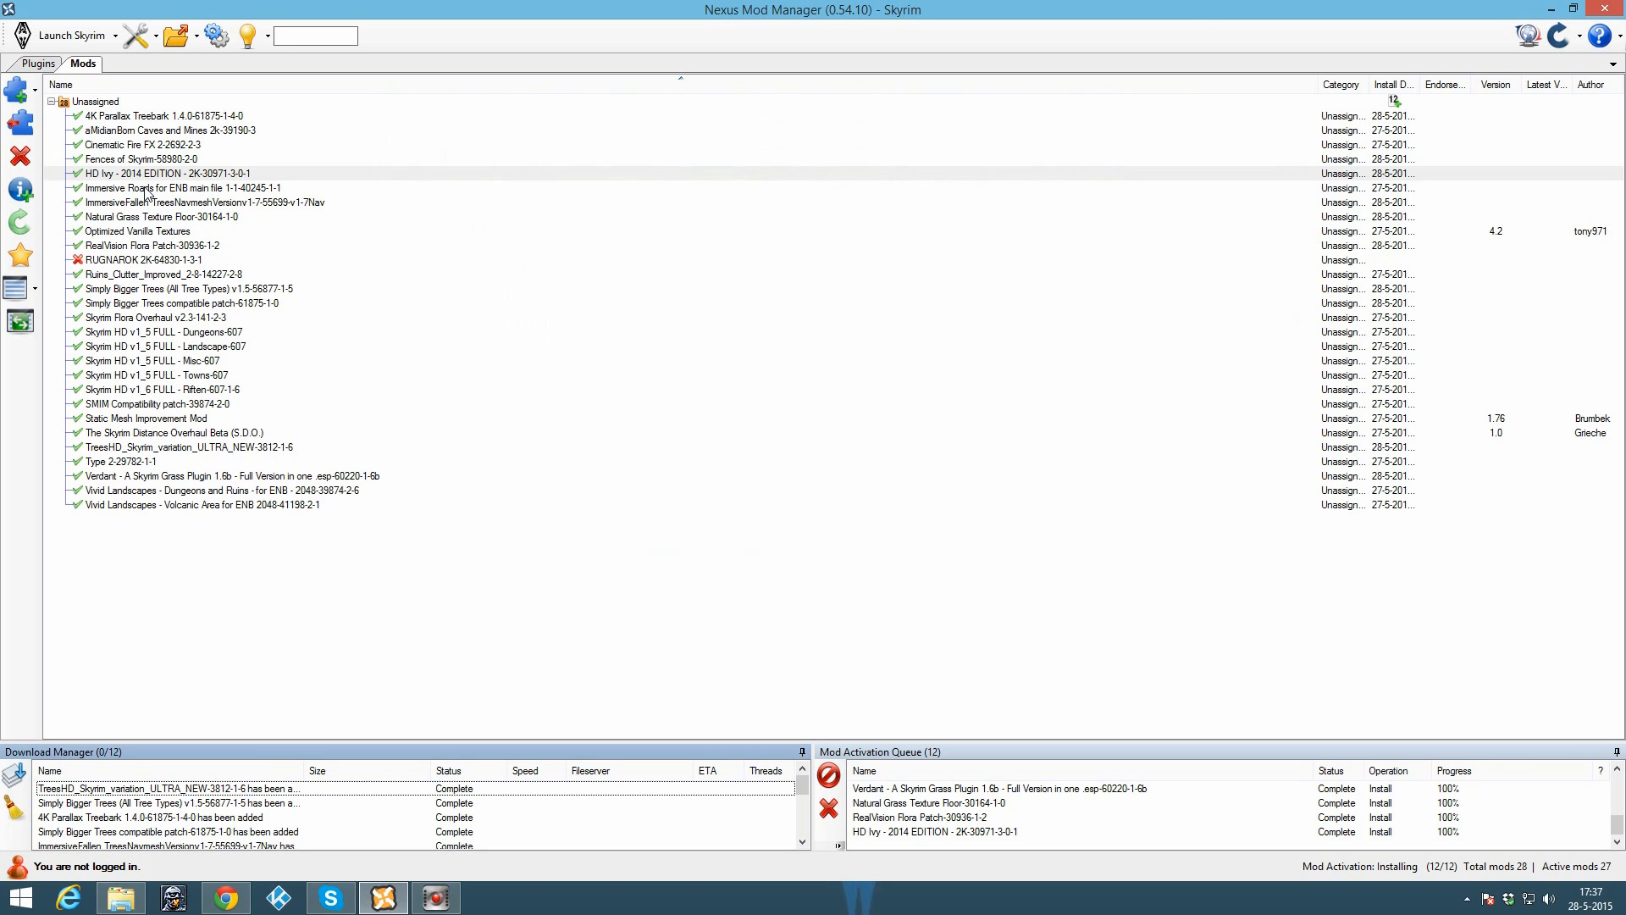
{"action": "left_click", "coordinate": [157, 260]}
{"action": "left_click", "coordinate": [20, 123]}
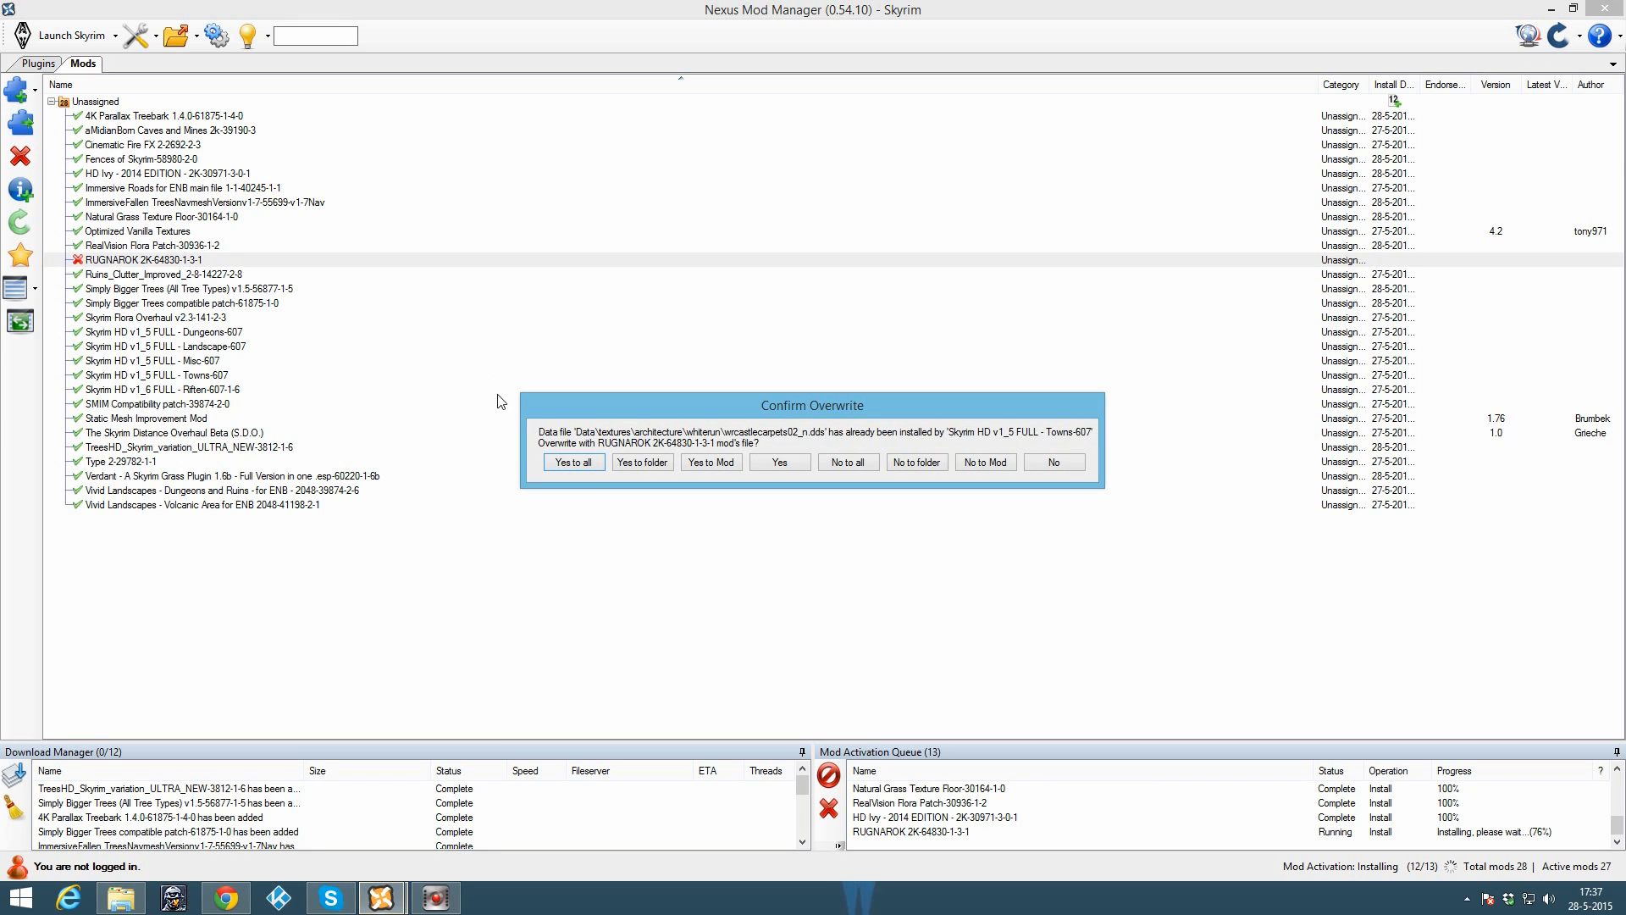
{"action": "left_click", "coordinate": [586, 462]}
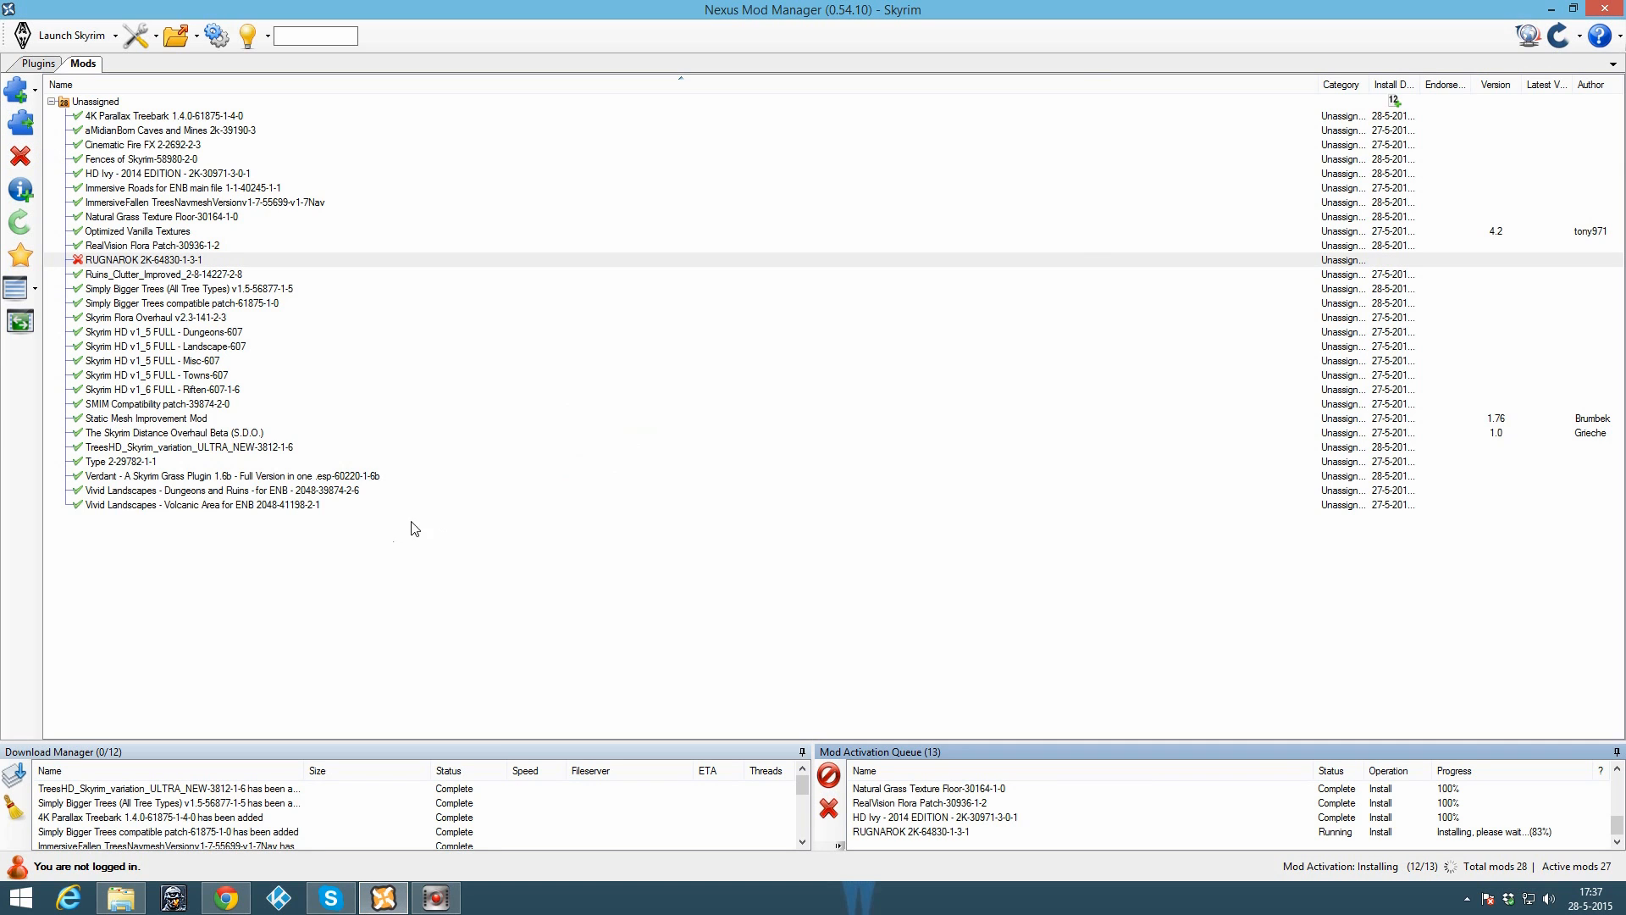
Step: Switch to Chrome and close the RUGNAROK page to return to the recommended mod list
{"action": "left_click", "coordinate": [223, 897]}
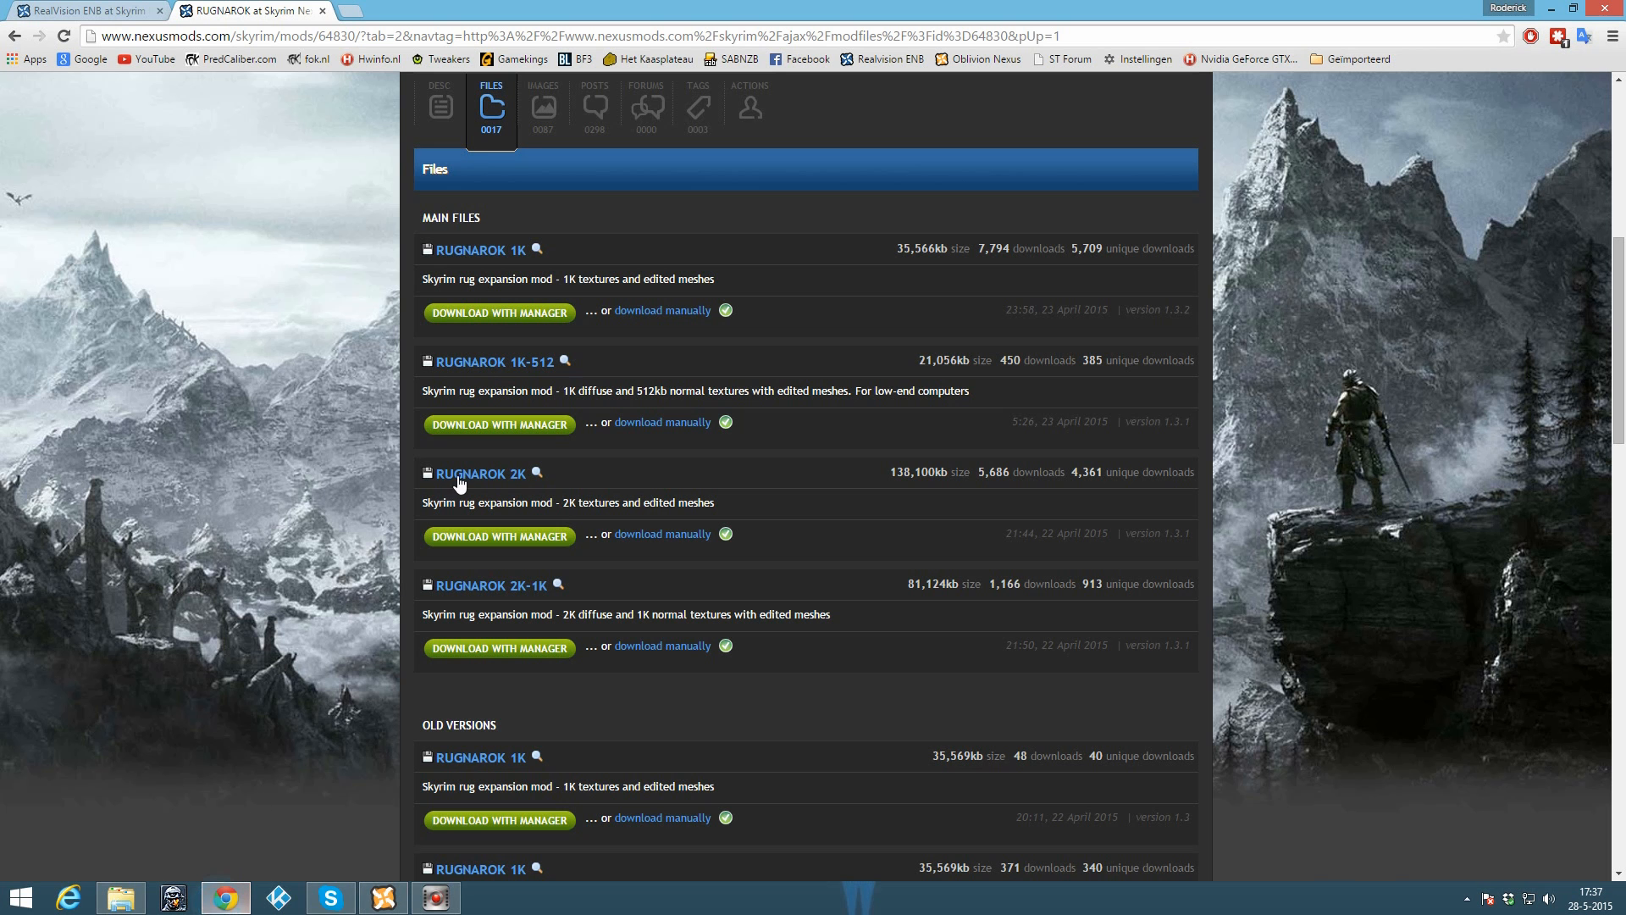
{"action": "left_click", "coordinate": [323, 10]}
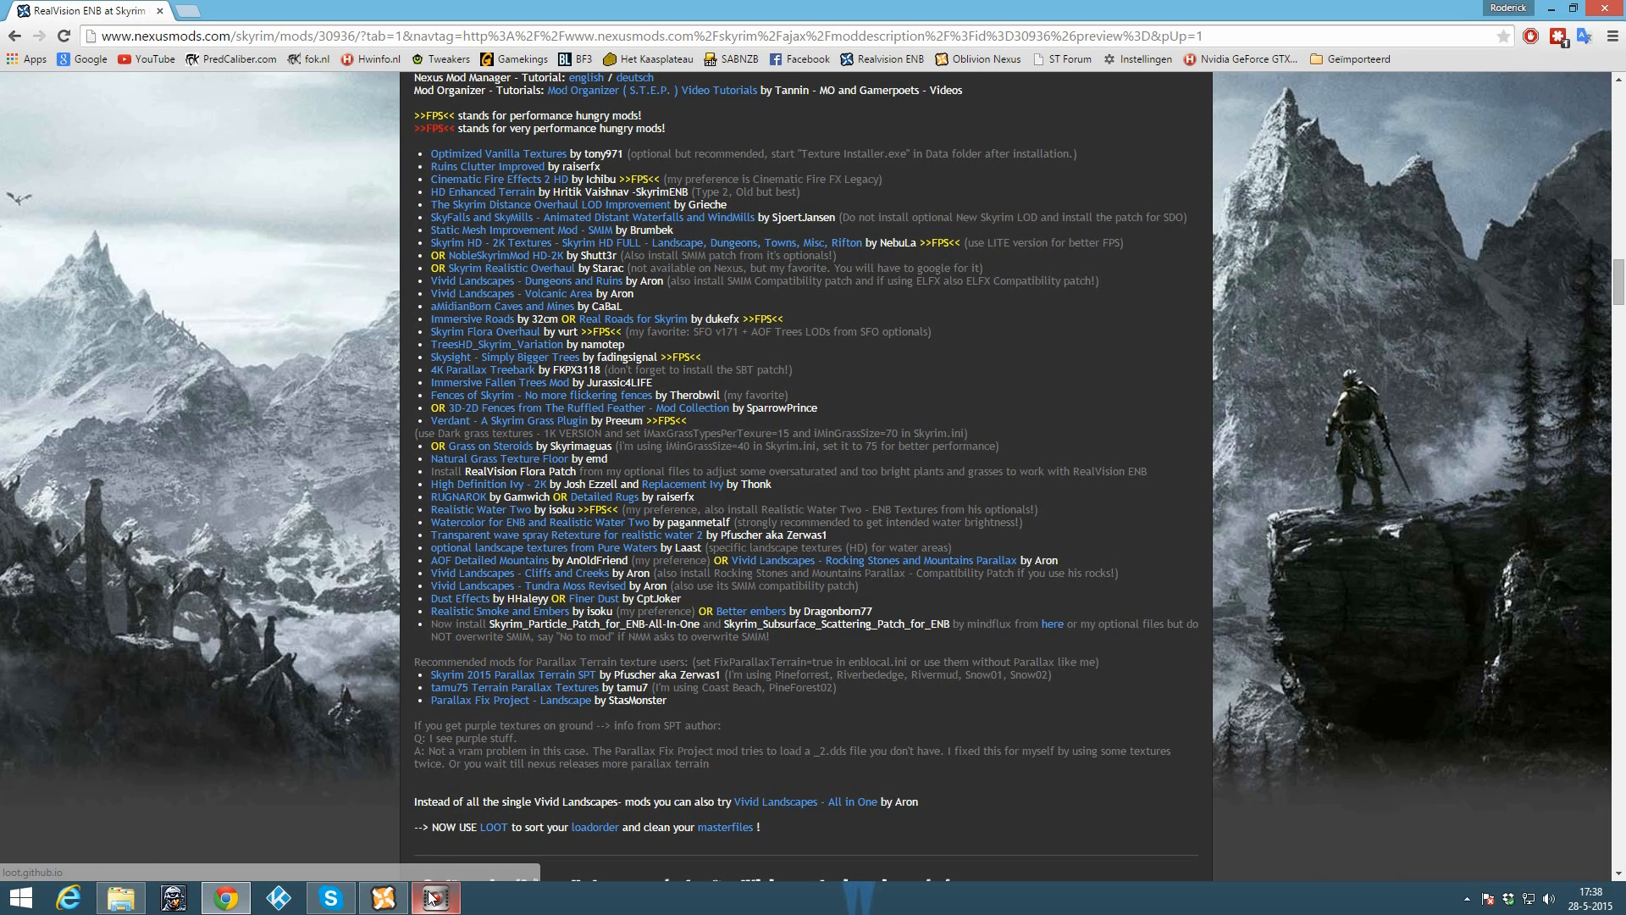
{"action": "mouse_move", "coordinate": [432, 904]}
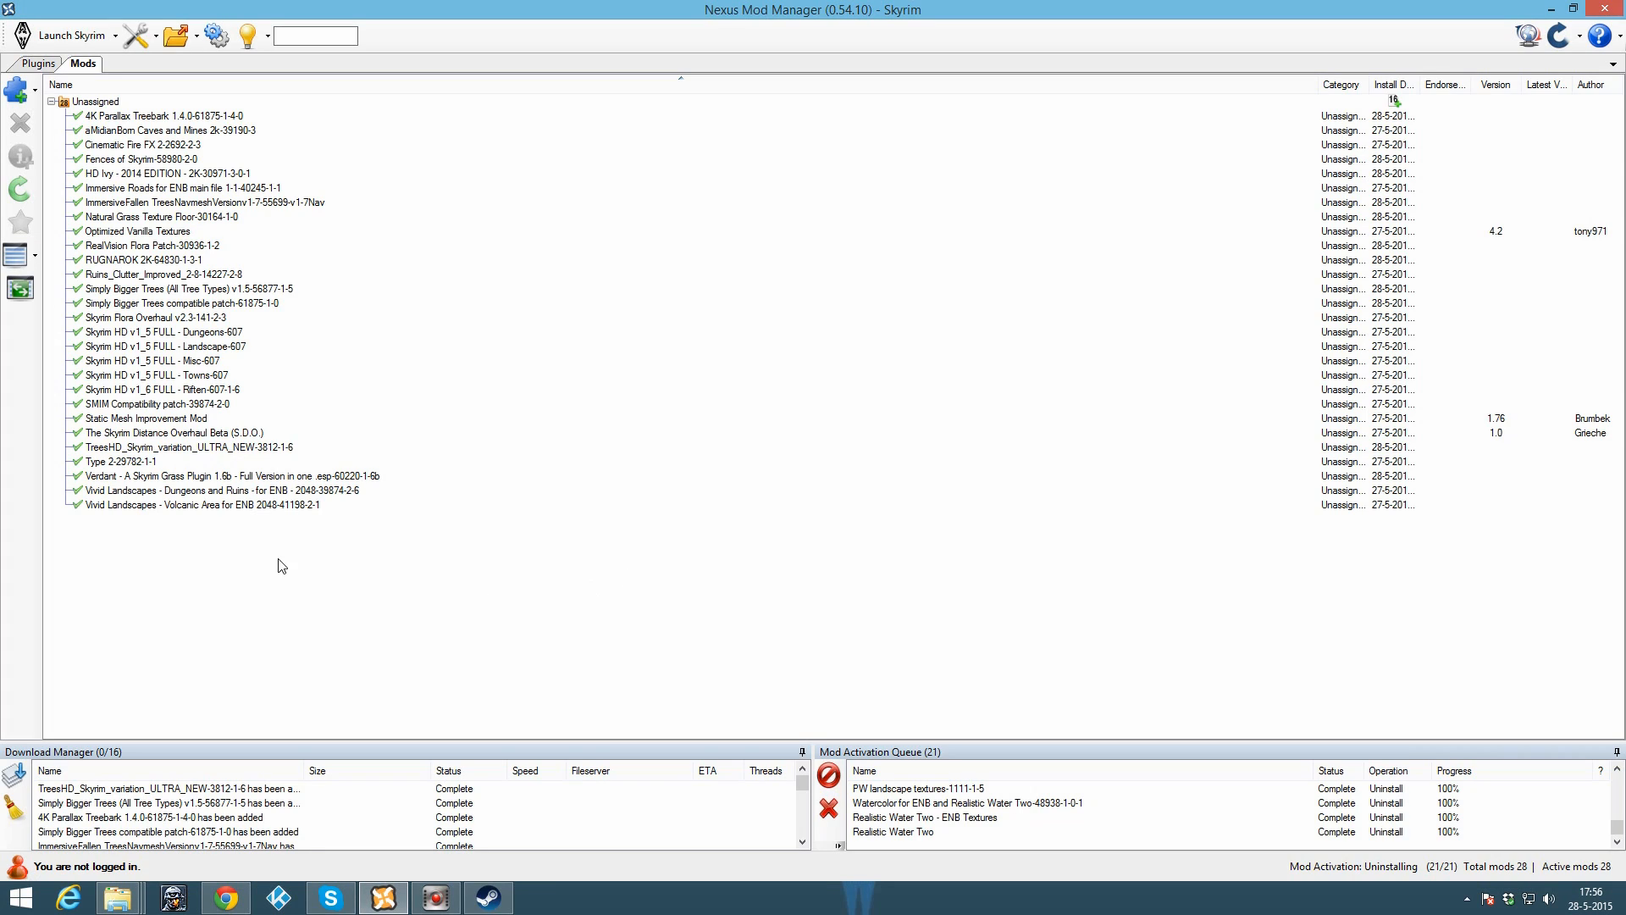
Step: Switch to Chrome, open Realistic Water Two from the mod list in a new tab and examine its main and optional files
{"action": "left_click", "coordinate": [225, 897]}
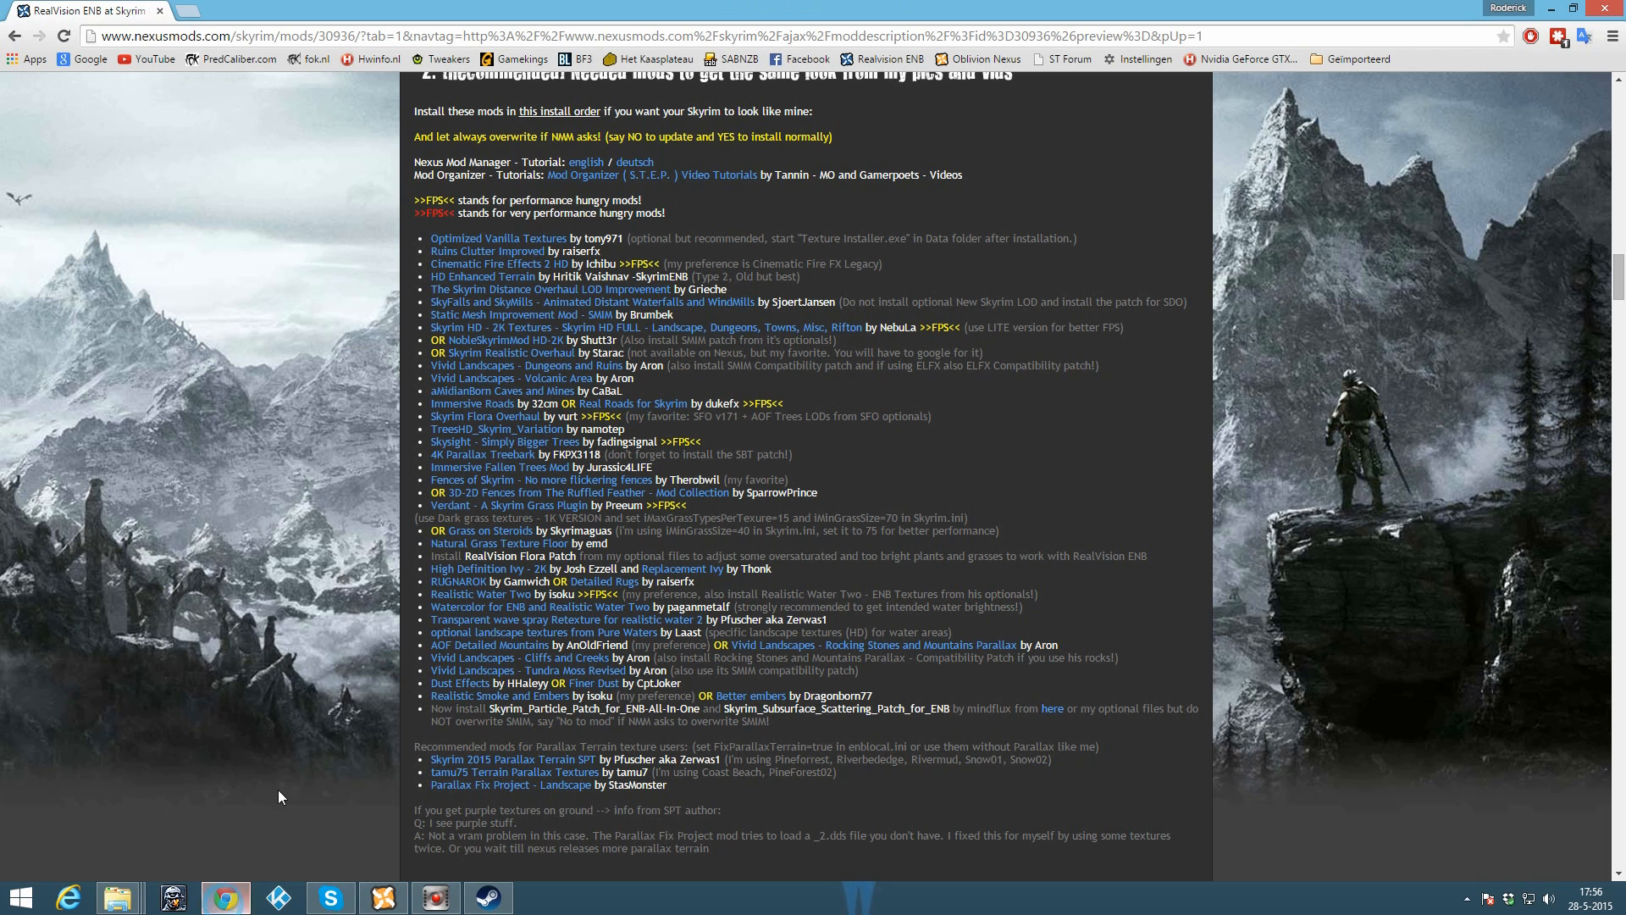
{"action": "right_click", "coordinate": [486, 596]}
{"action": "left_click", "coordinate": [530, 615]}
{"action": "key", "text": "ctrl+Tab"}
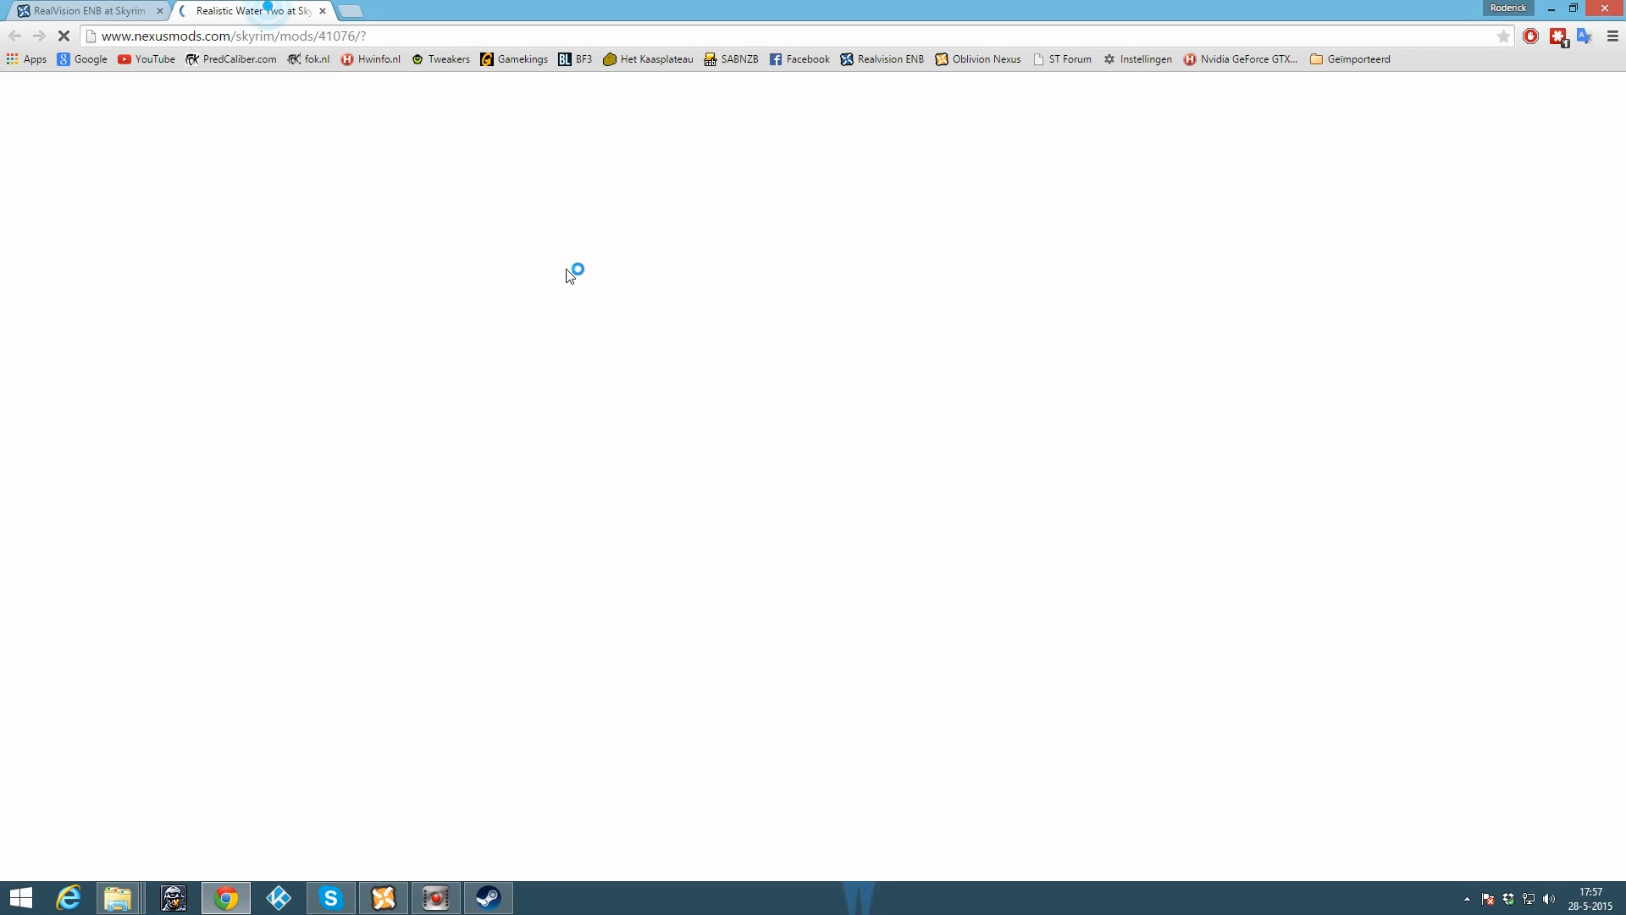
{"action": "scroll", "coordinate": [843, 446], "scroll_direction": "down", "scroll_amount": 2}
{"action": "left_click", "coordinate": [491, 529]}
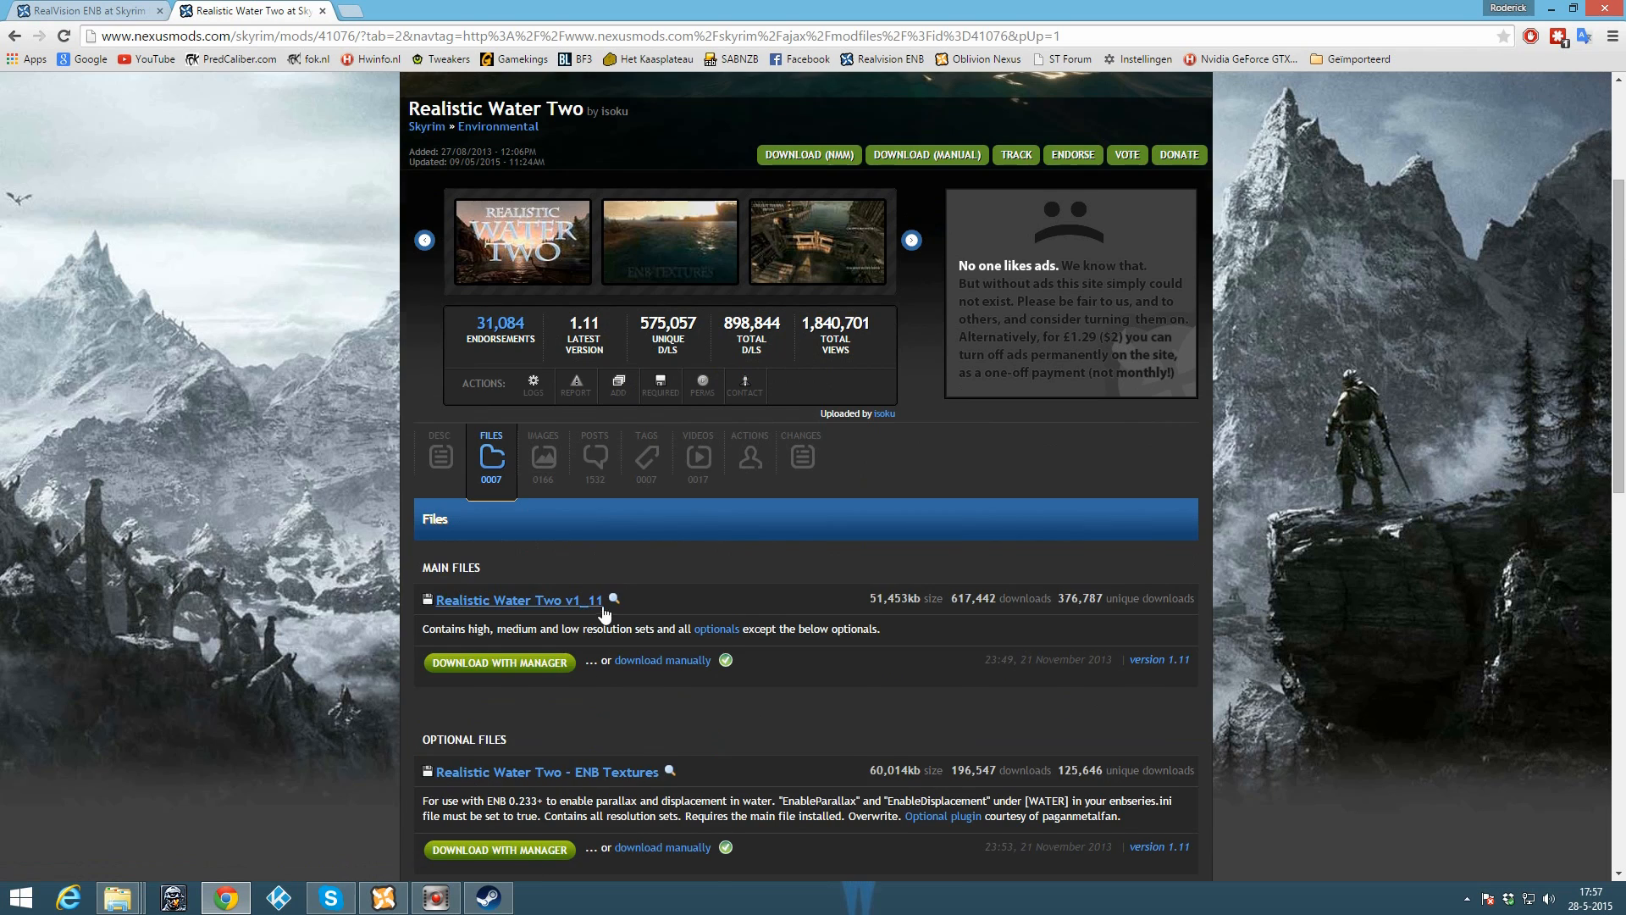
{"action": "scroll", "coordinate": [584, 542], "scroll_direction": "down", "scroll_amount": 1}
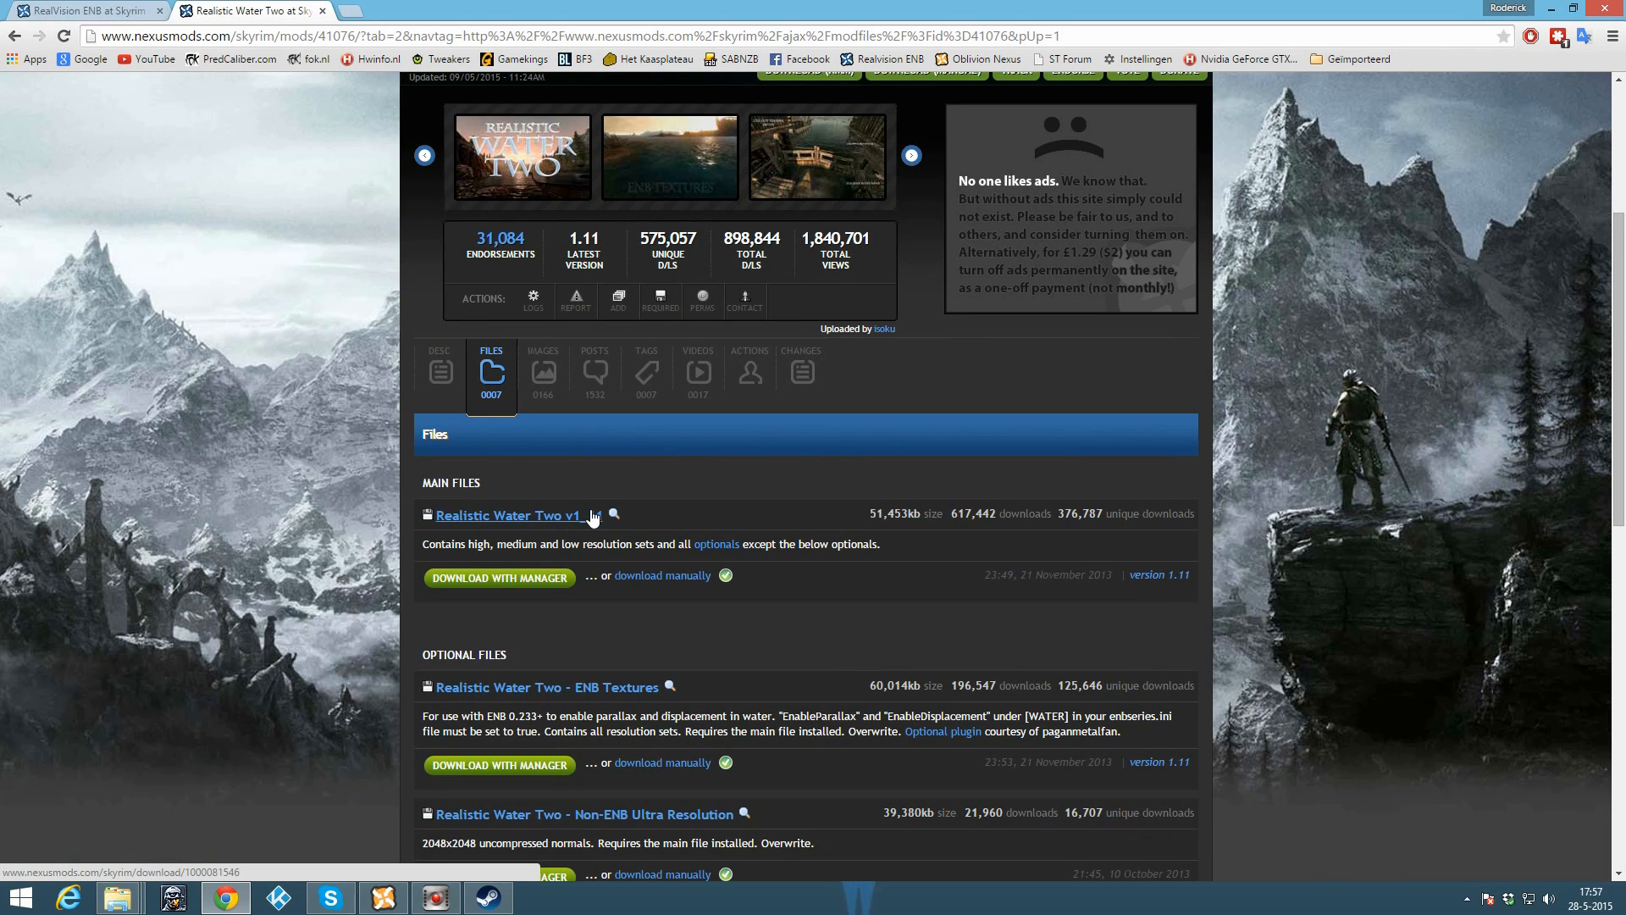
{"action": "scroll", "coordinate": [737, 486], "scroll_direction": "down", "scroll_amount": 2}
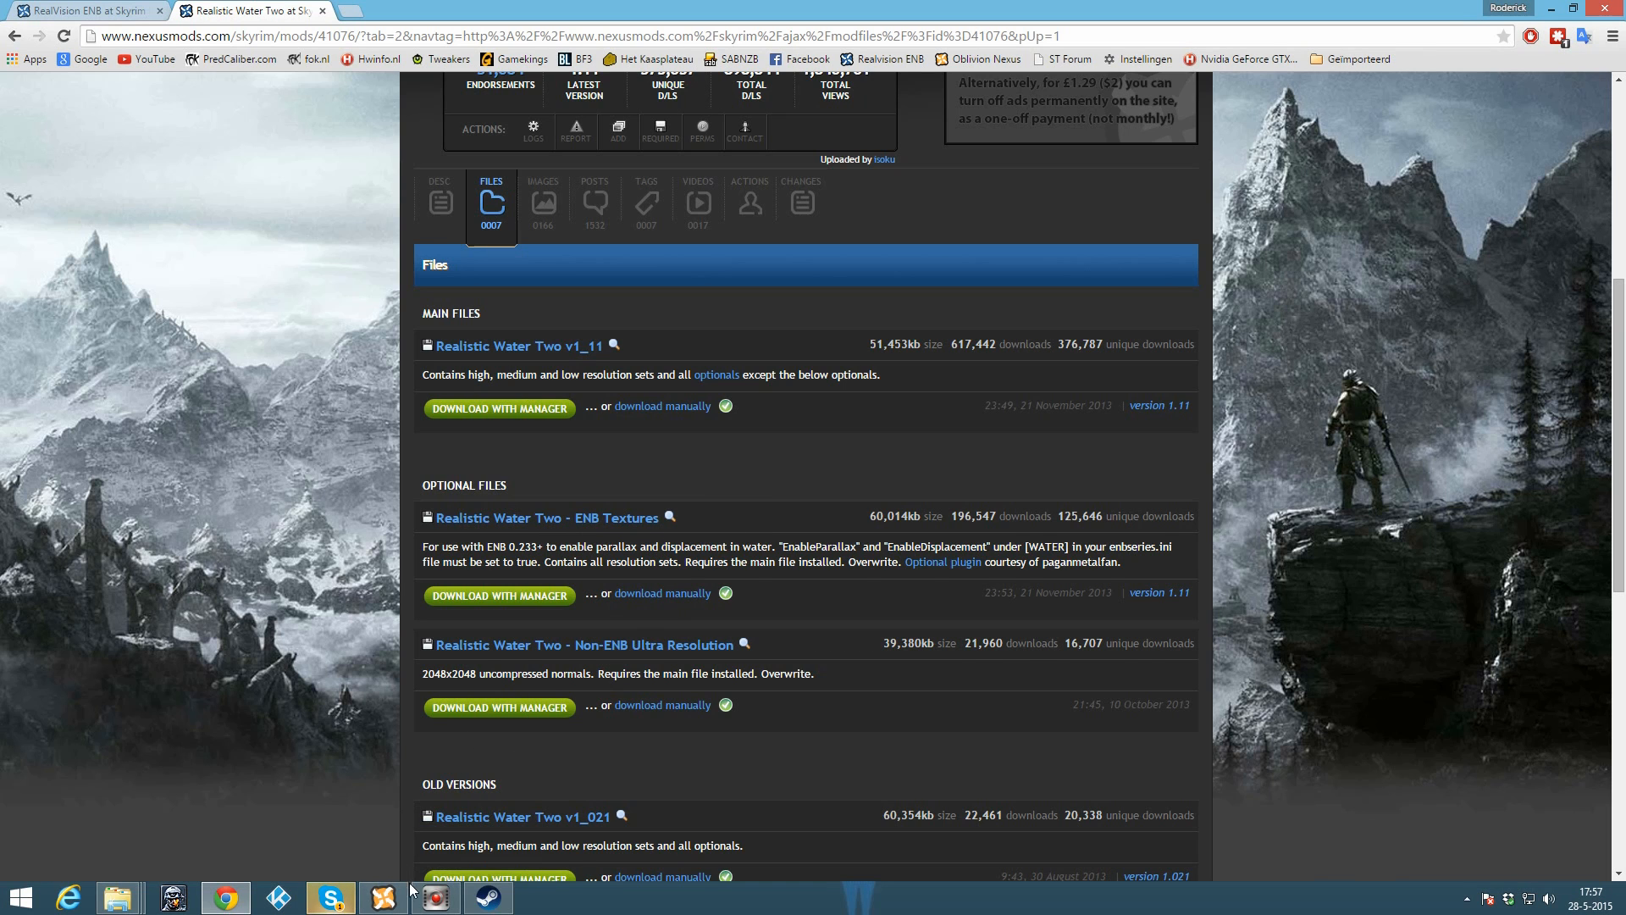
{"action": "left_click", "coordinate": [385, 898]}
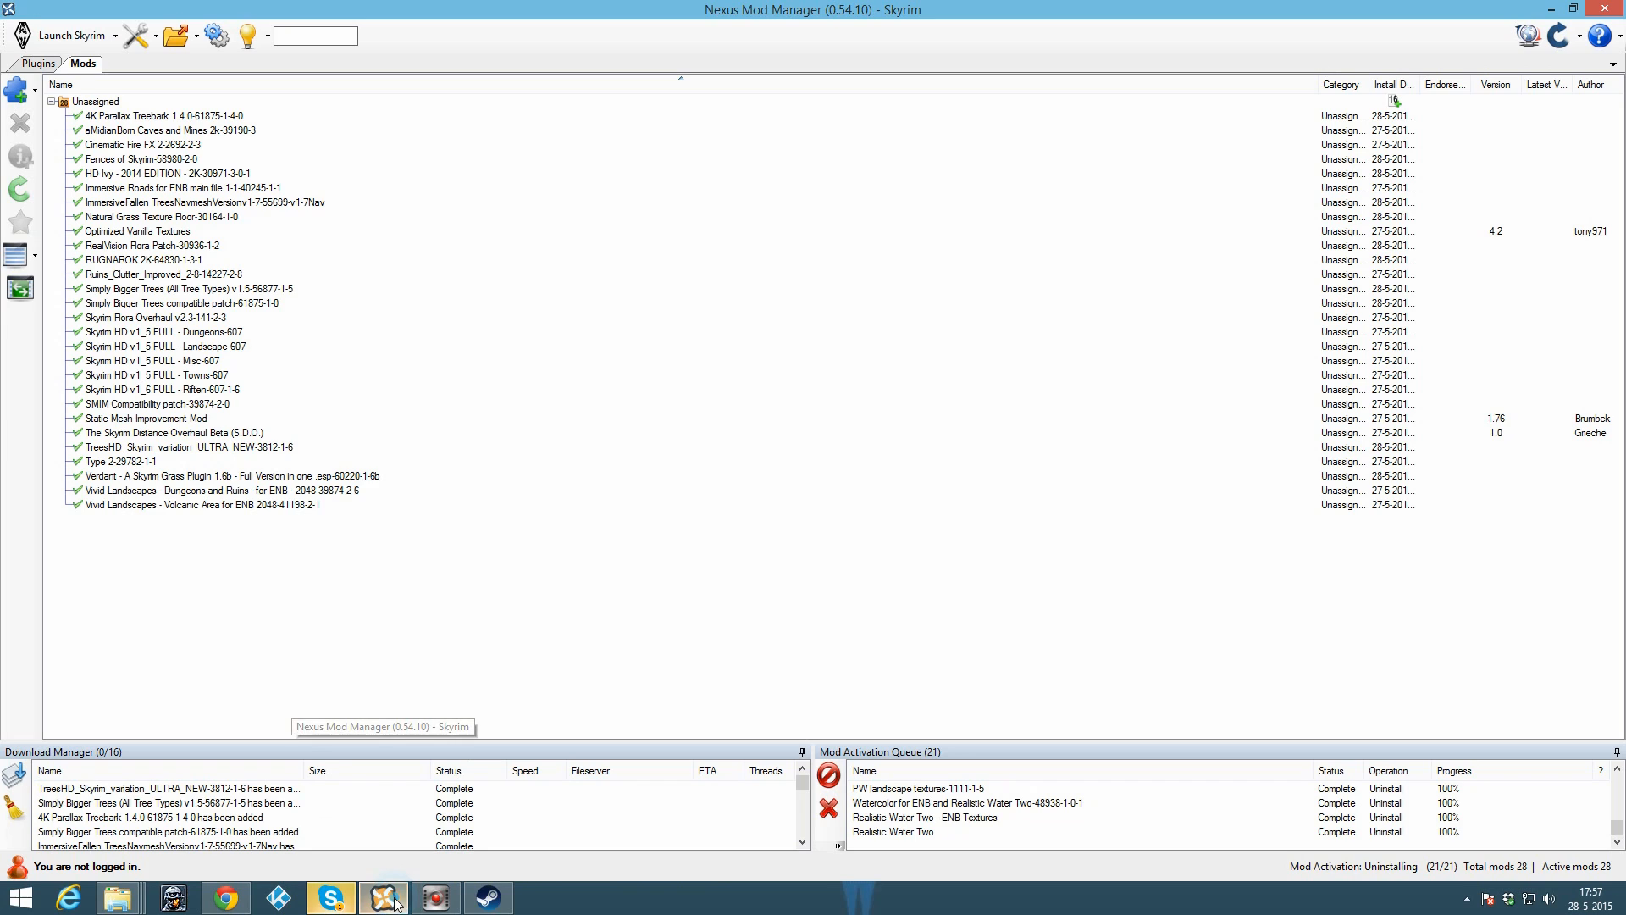
{"action": "left_click", "coordinate": [21, 87]}
{"action": "left_click", "coordinate": [526, 319]}
{"action": "key", "text": "r"}
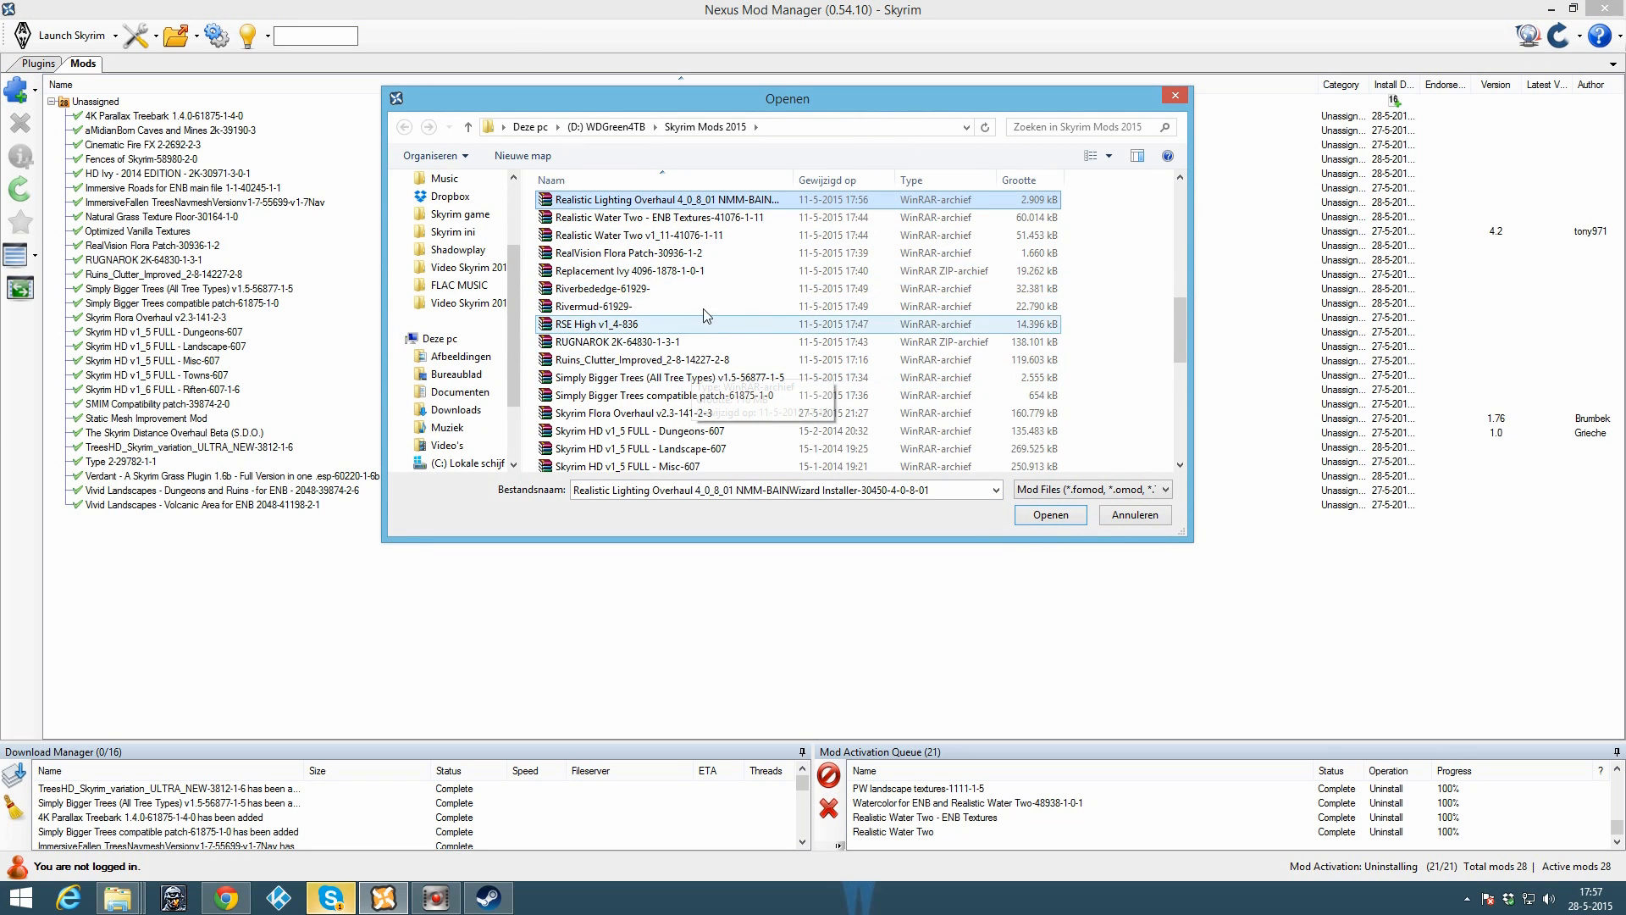
{"action": "double_click", "coordinate": [707, 237]}
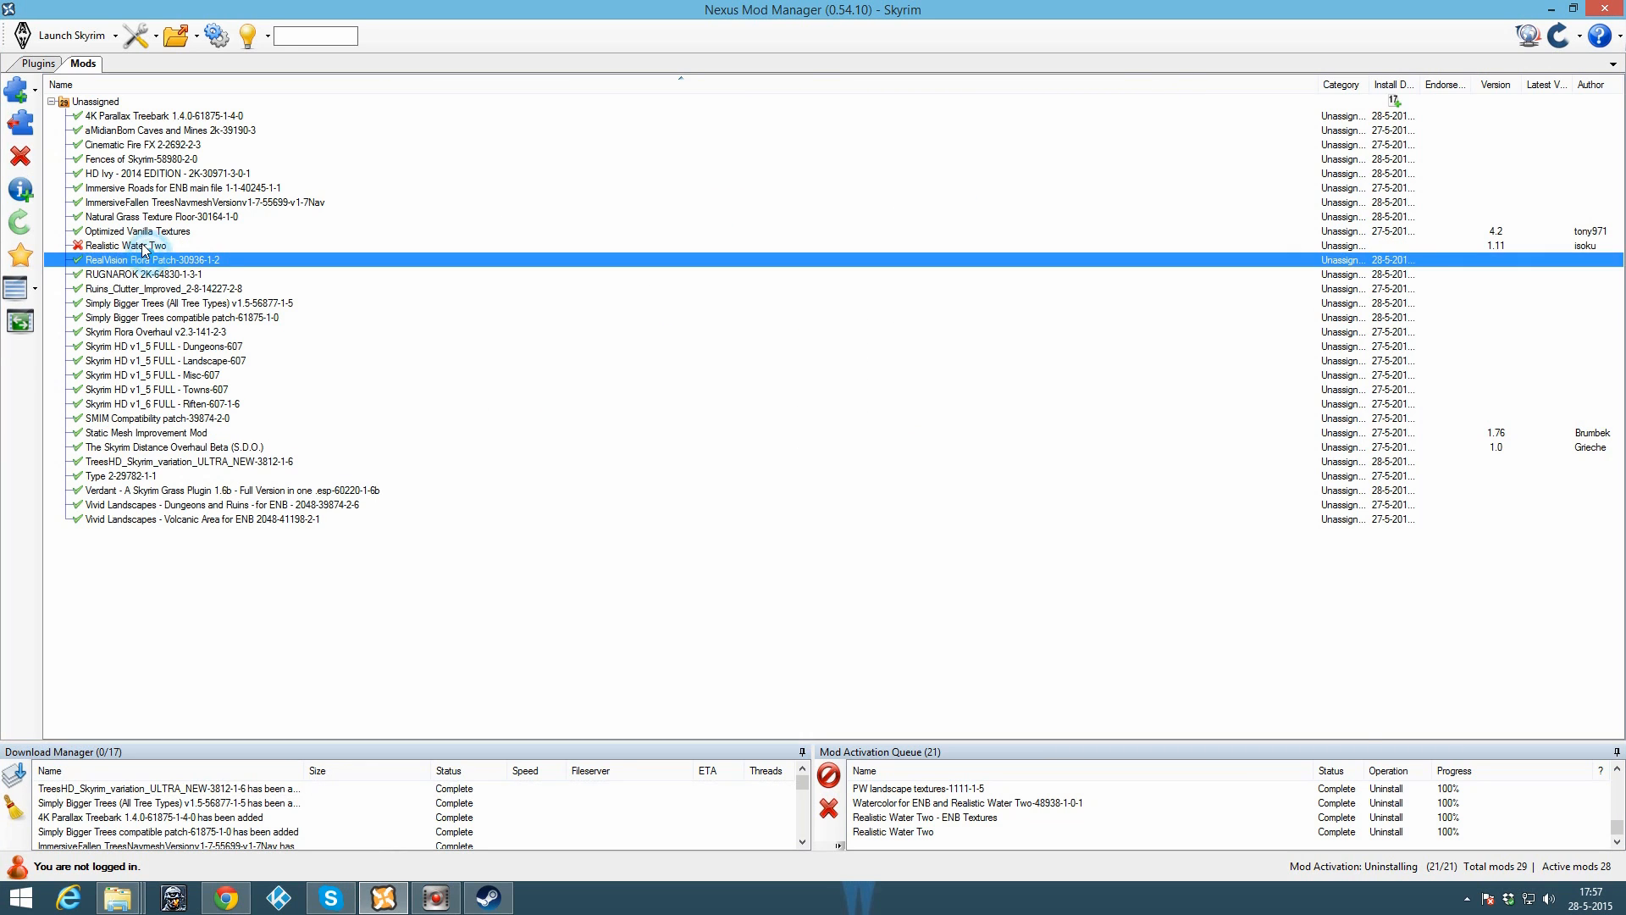
{"action": "left_click", "coordinate": [18, 113]}
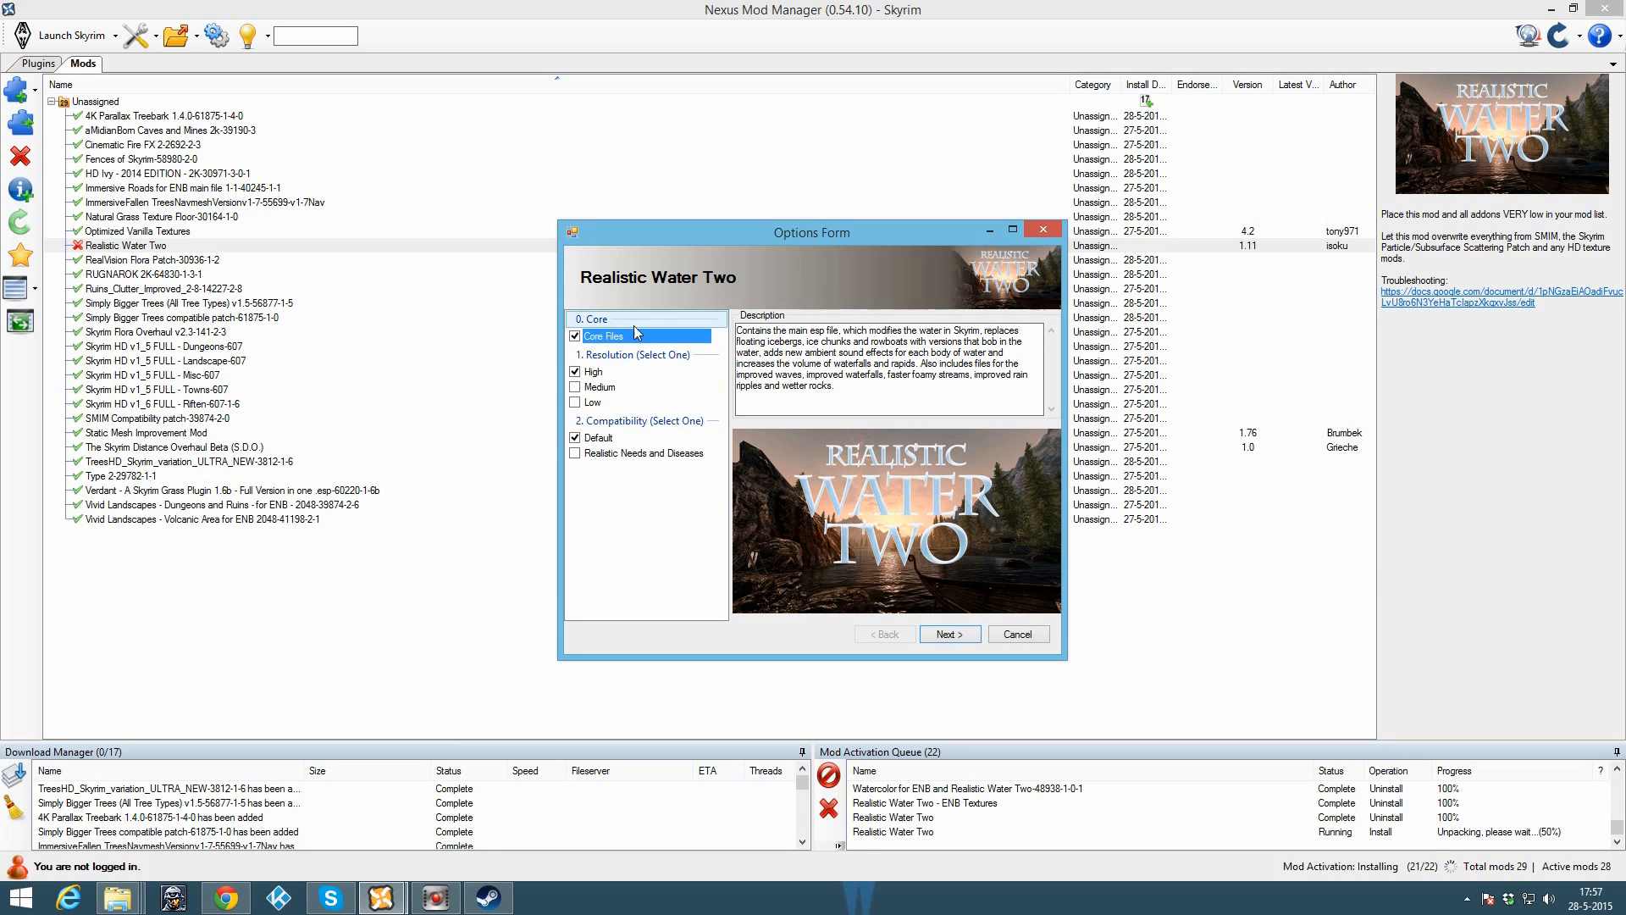
Step: Keep High resolution and Default compatibility for Realistic Water Two, and continue to the add-on options to view the Legendary description
{"action": "left_click", "coordinate": [598, 372]}
{"action": "left_click", "coordinate": [624, 439]}
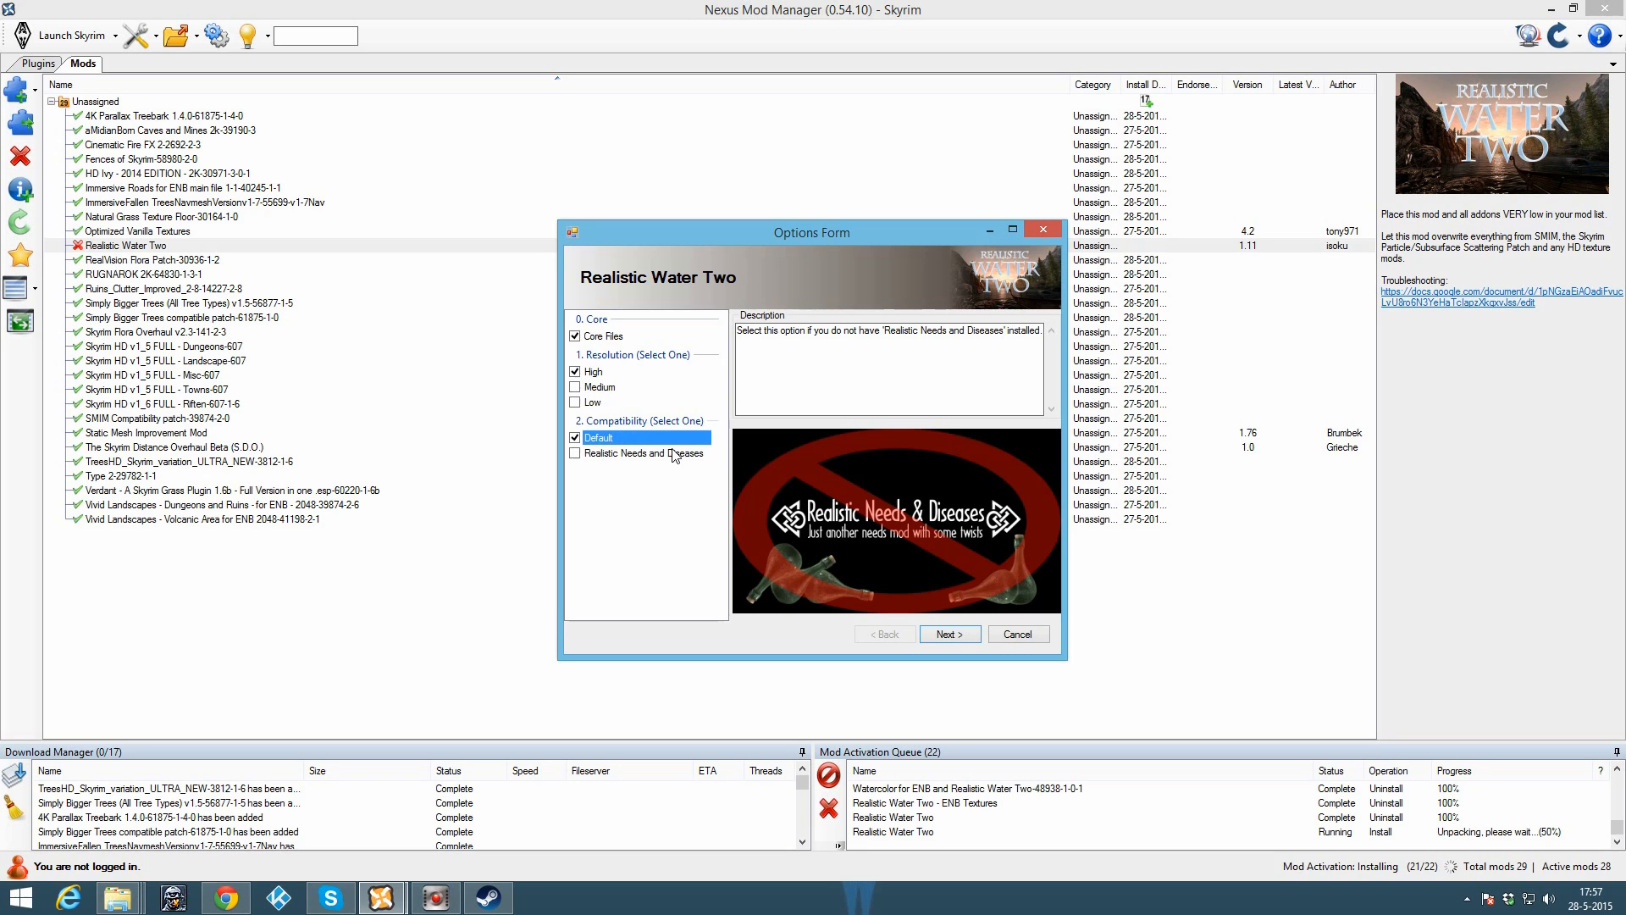
{"action": "left_click", "coordinate": [949, 633]}
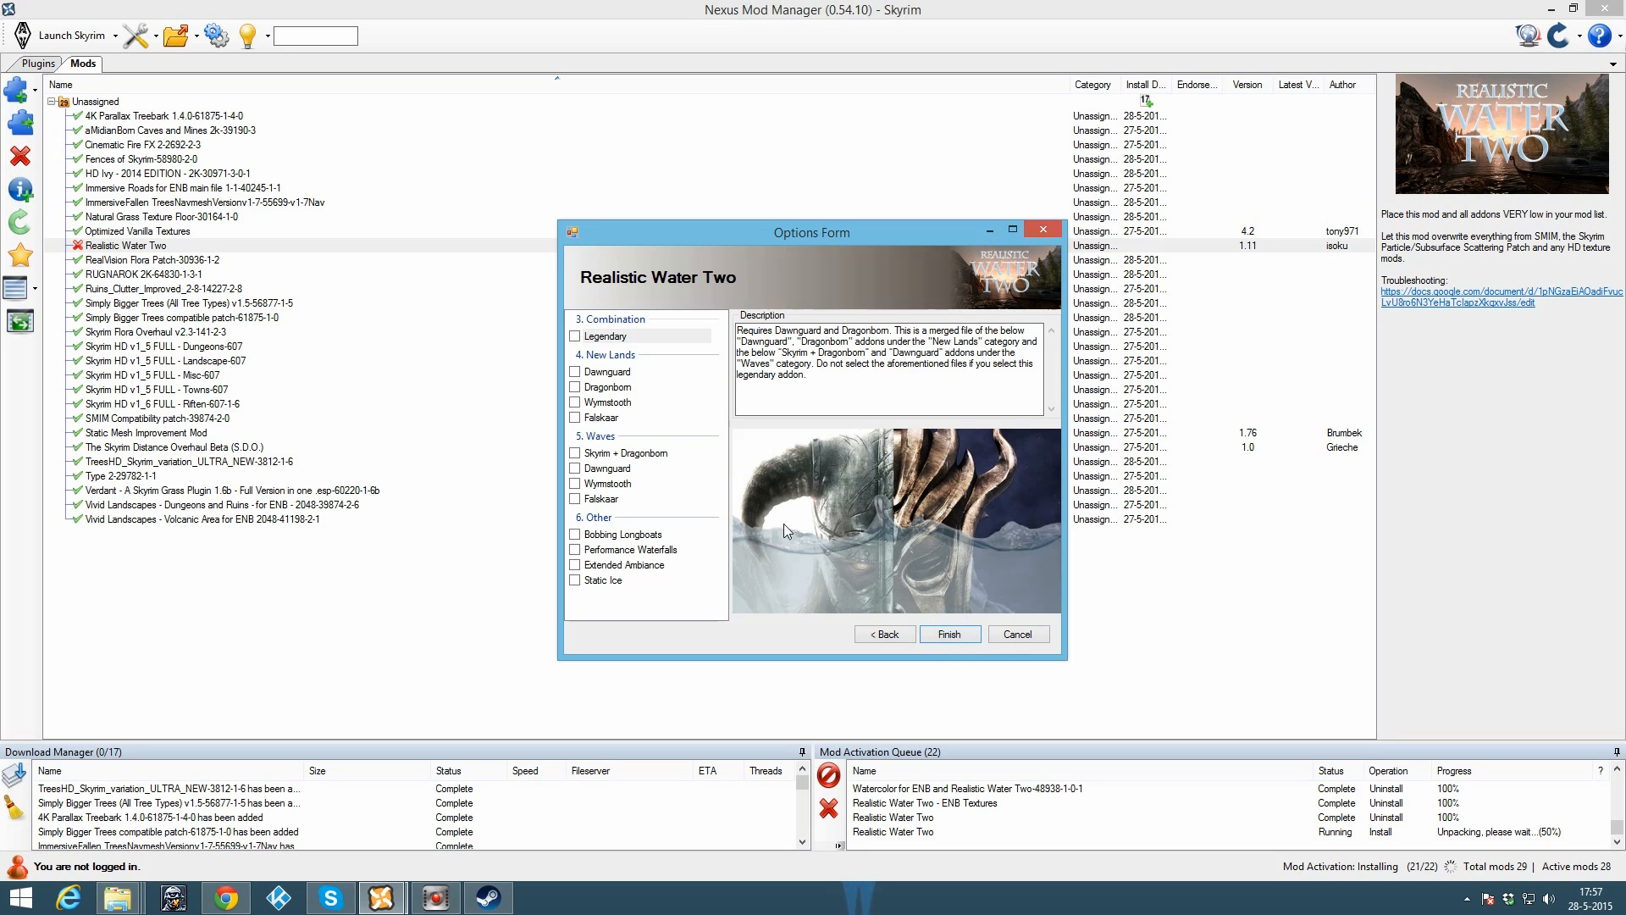
{"action": "left_click", "coordinate": [622, 336]}
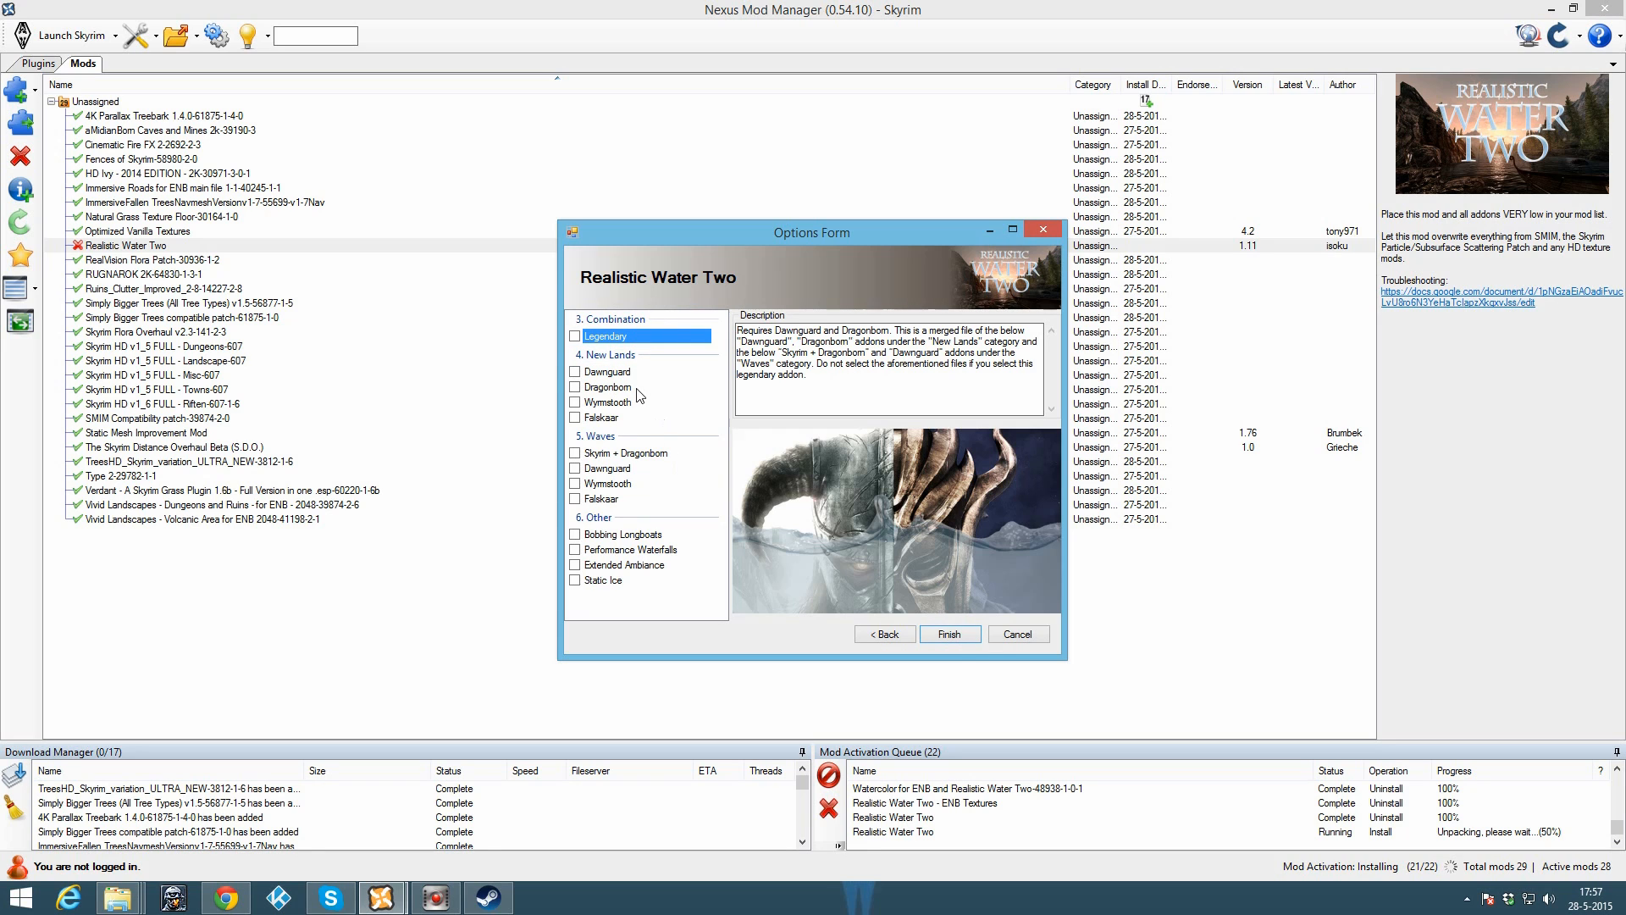
{"action": "left_click", "coordinate": [577, 336]}
{"action": "left_click", "coordinate": [575, 336]}
{"action": "left_click", "coordinate": [576, 388]}
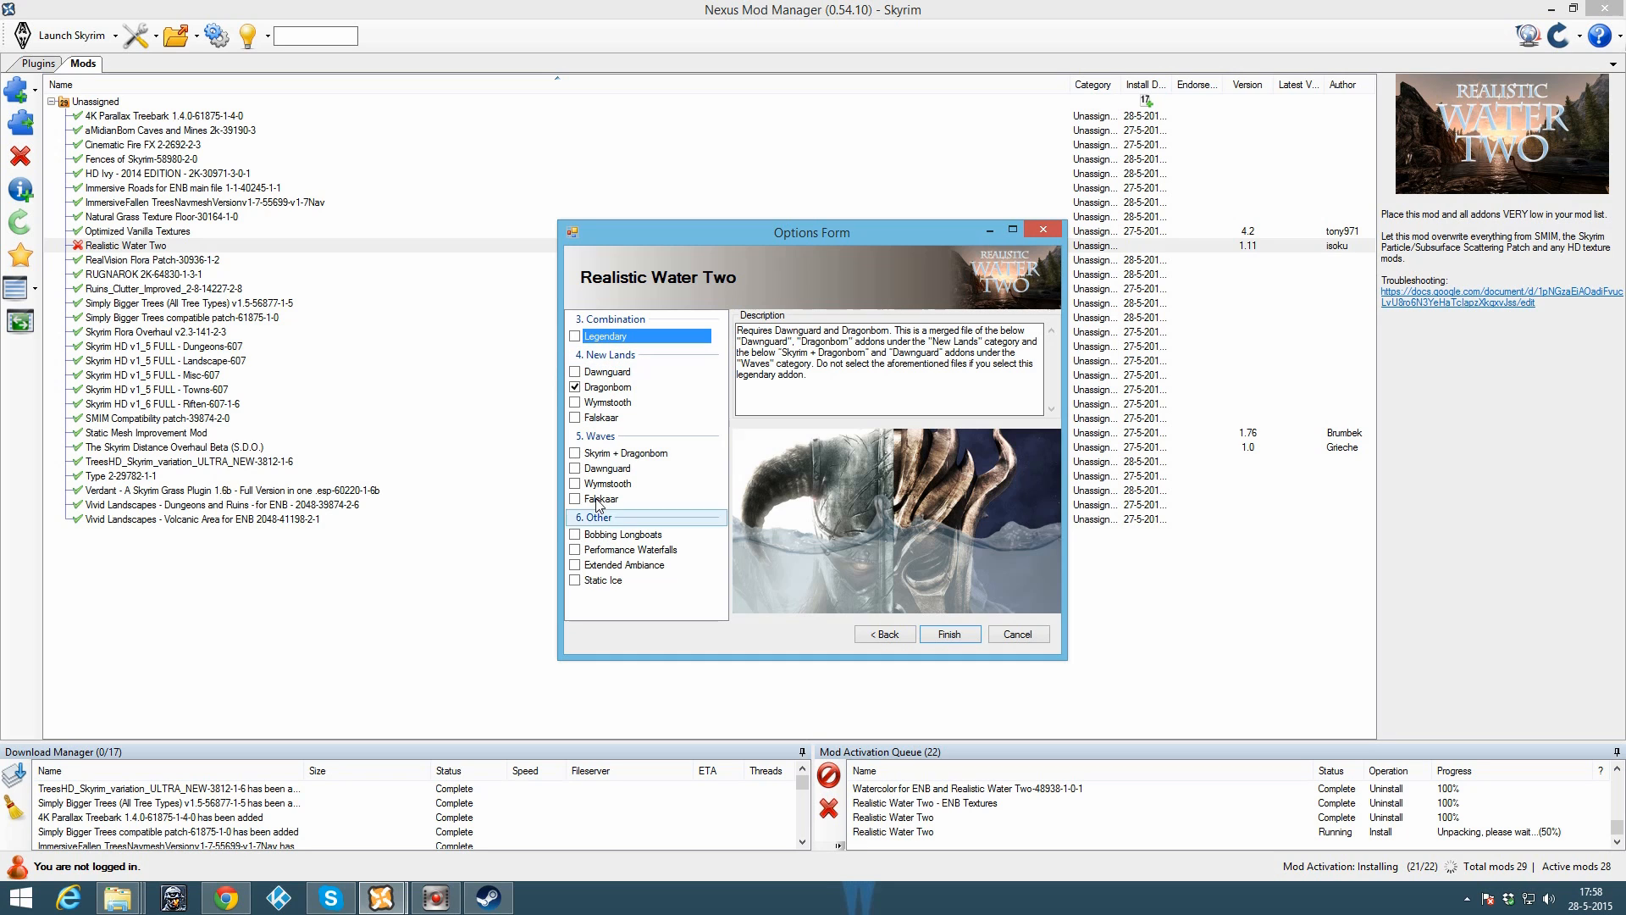
{"action": "left_click", "coordinate": [576, 453]}
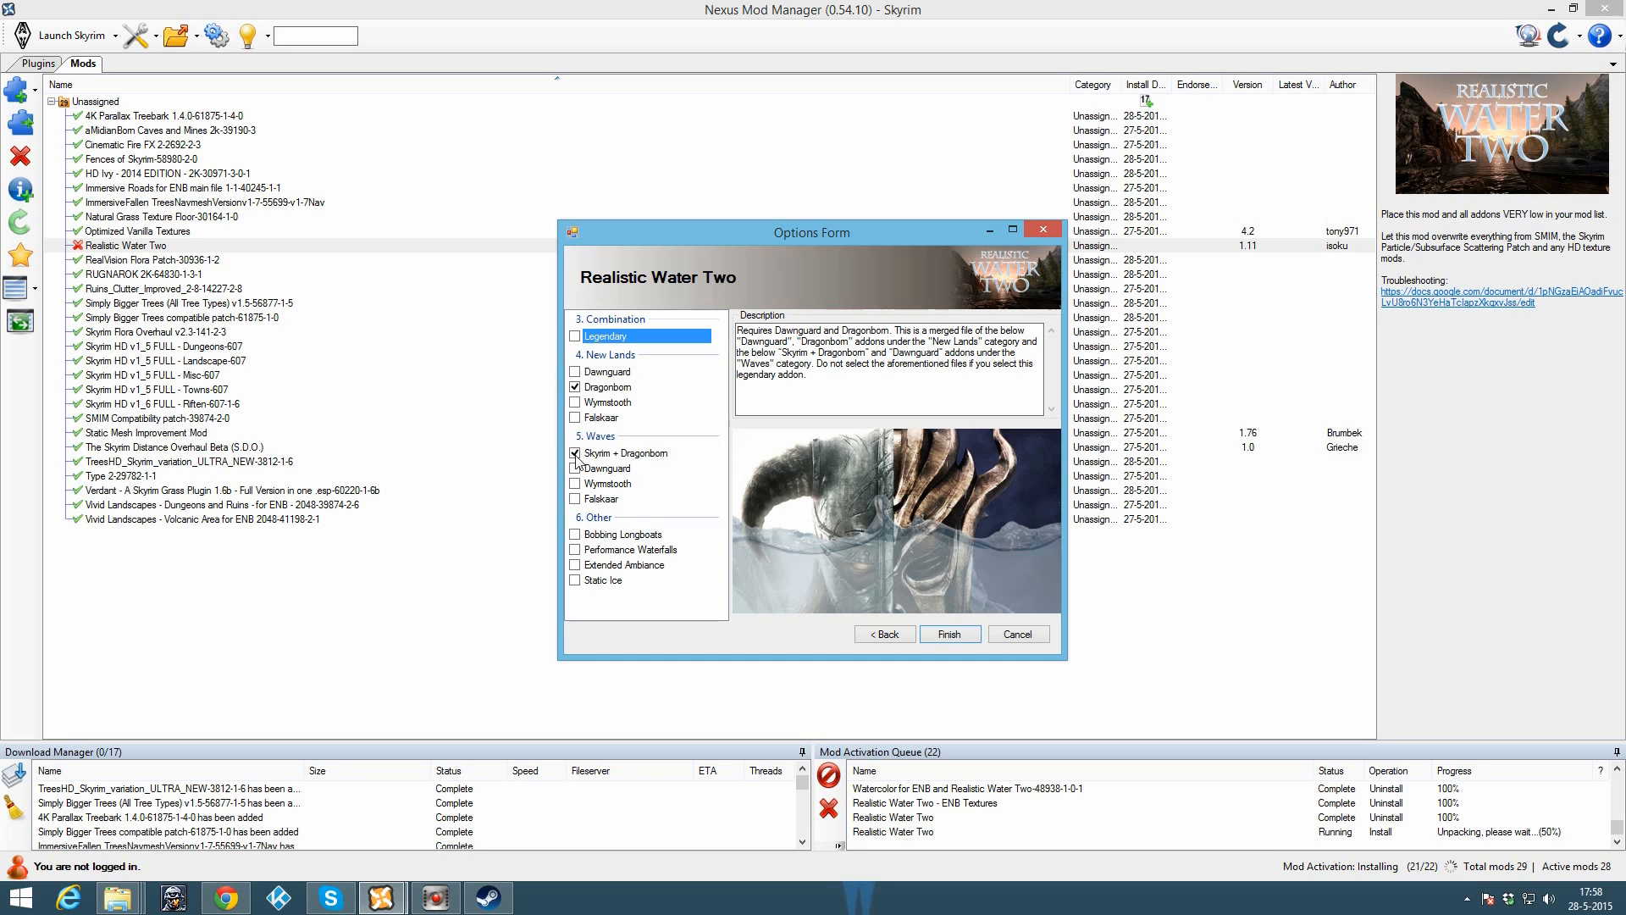
{"action": "left_click", "coordinate": [576, 453]}
{"action": "left_click", "coordinate": [576, 387]}
Step: Choose only the Legendary add-on, leave the Other options off, and finish installing Realistic Water Two, overwriting all conflicting files
{"action": "left_click", "coordinate": [575, 337]}
{"action": "left_click", "coordinate": [610, 536]}
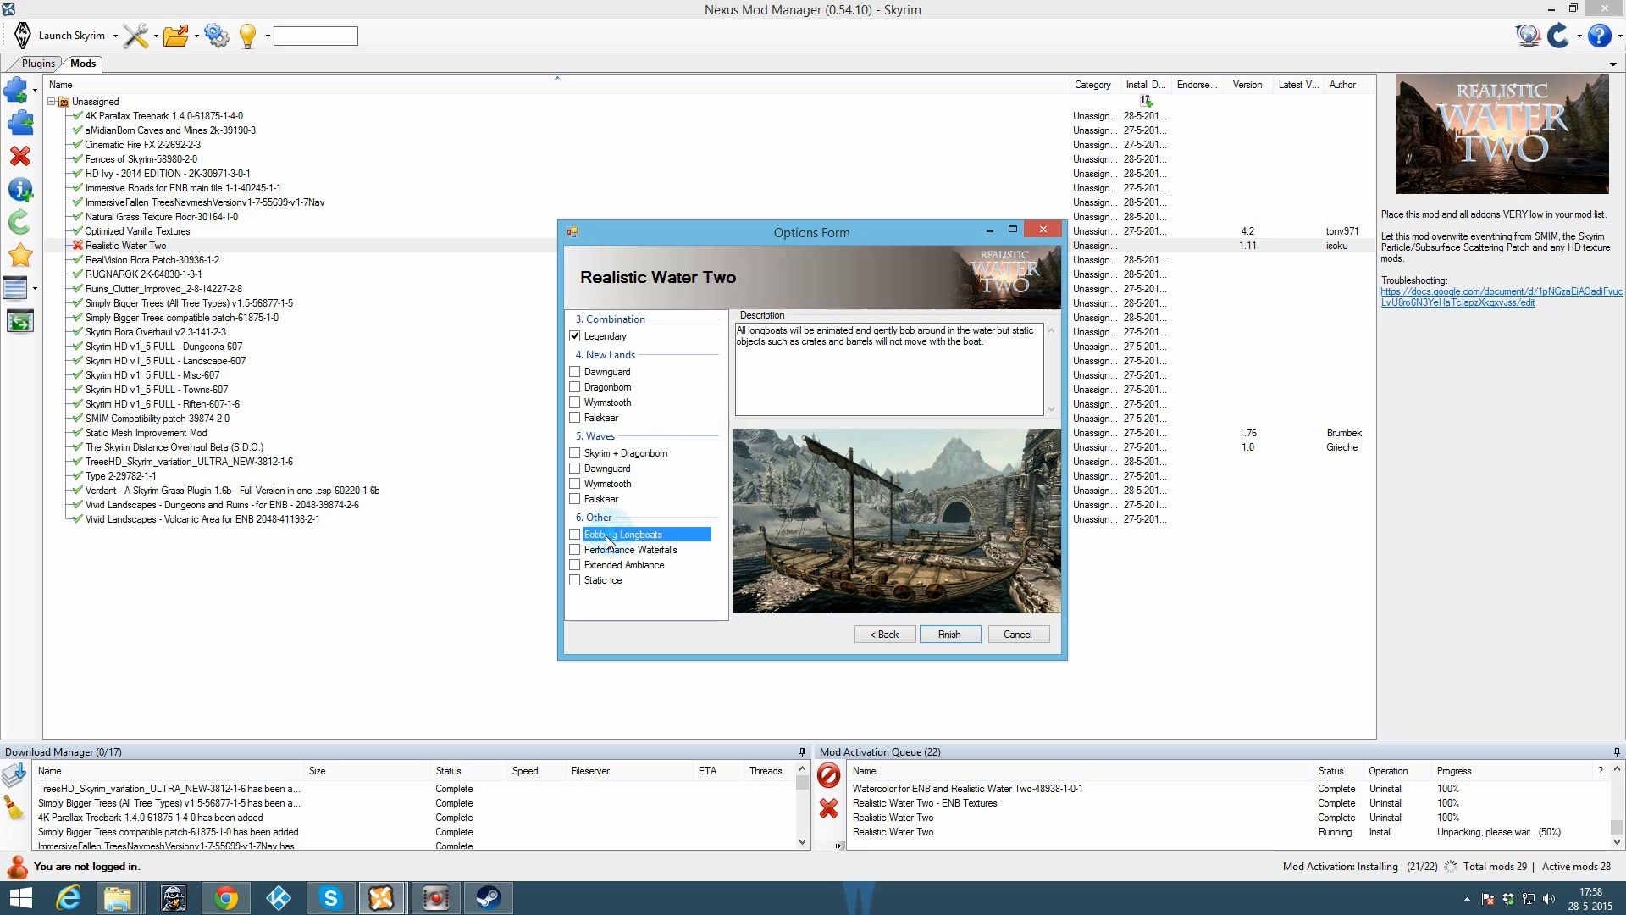
{"action": "key", "text": "Down"}
{"action": "key", "text": "Down"}
{"action": "key", "text": "Down"}
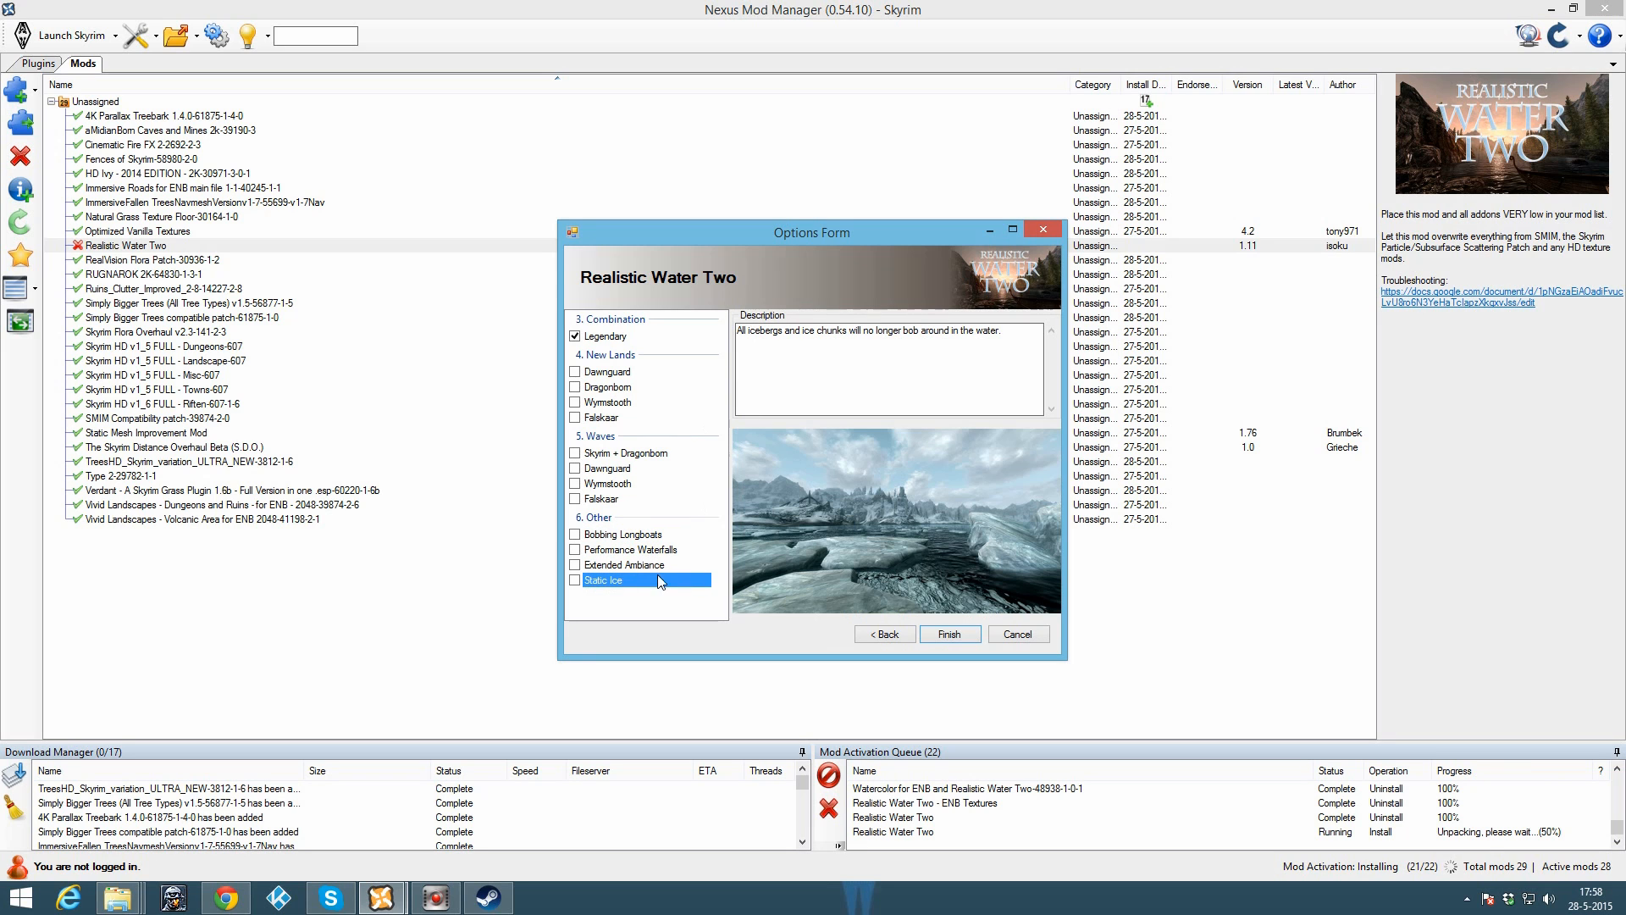
{"action": "left_click", "coordinate": [615, 550]}
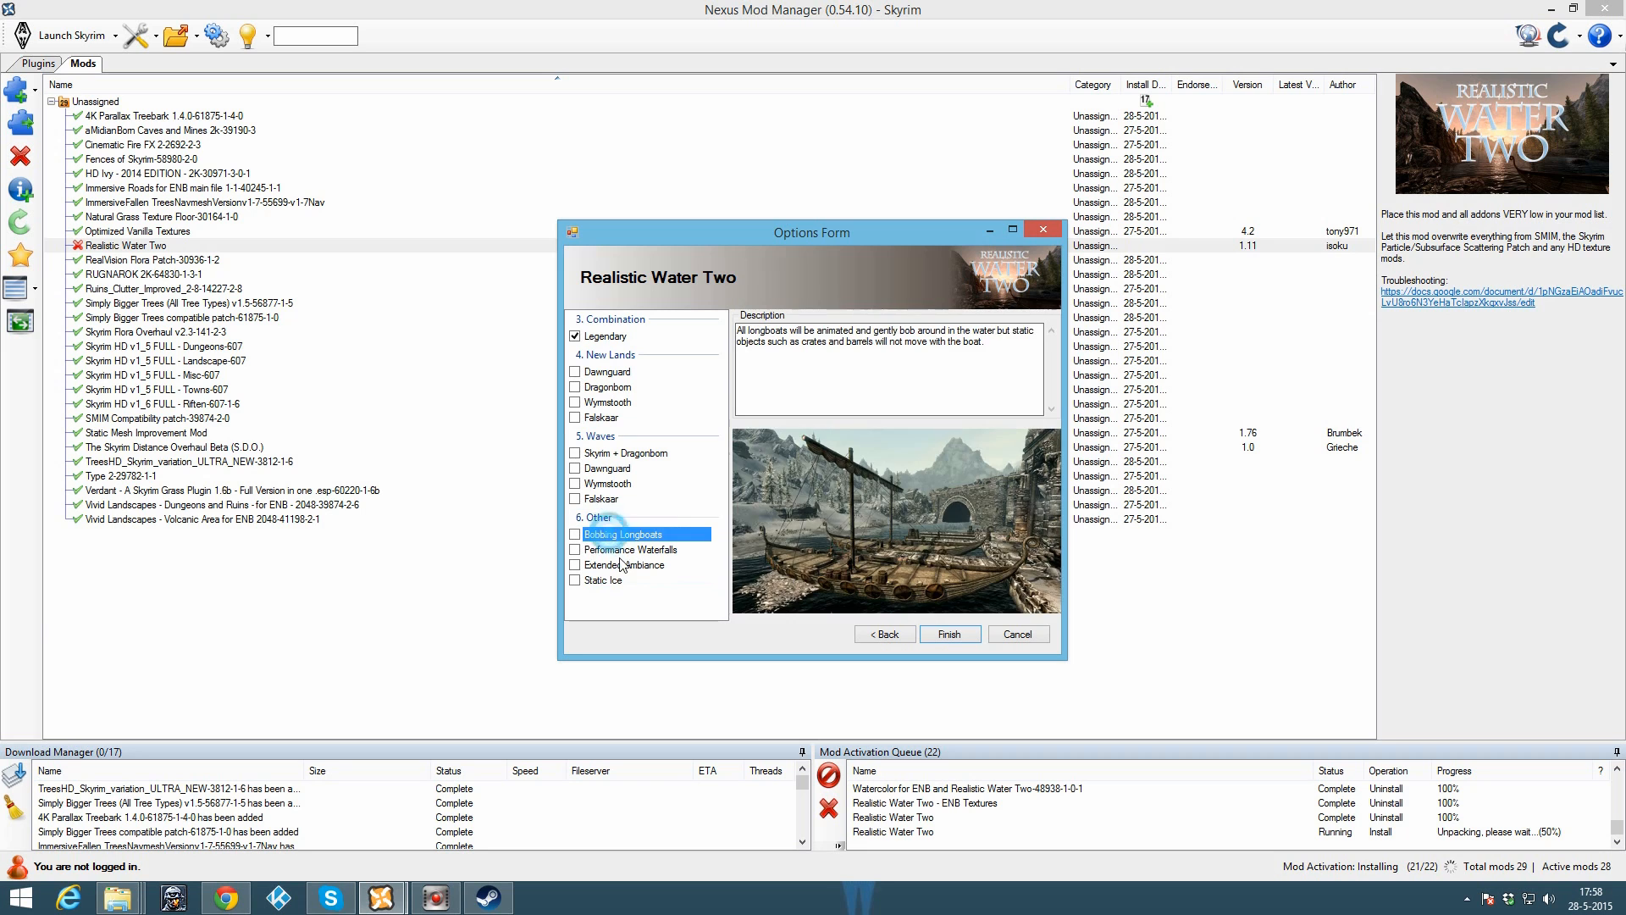
{"action": "left_click", "coordinate": [949, 640]}
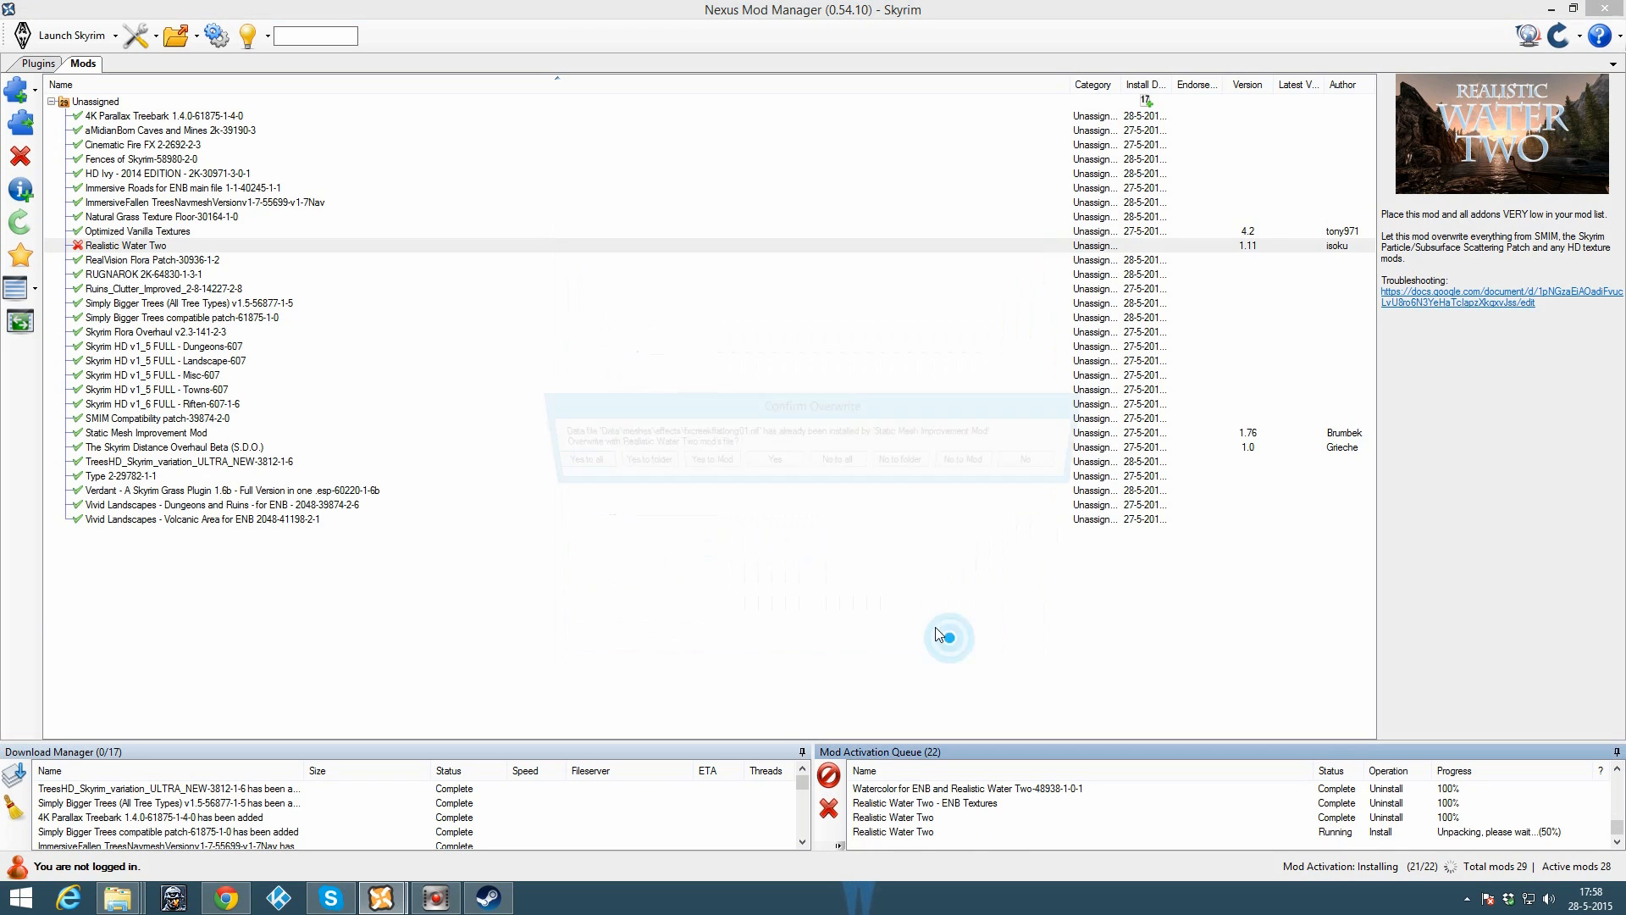
{"action": "left_click", "coordinate": [575, 466]}
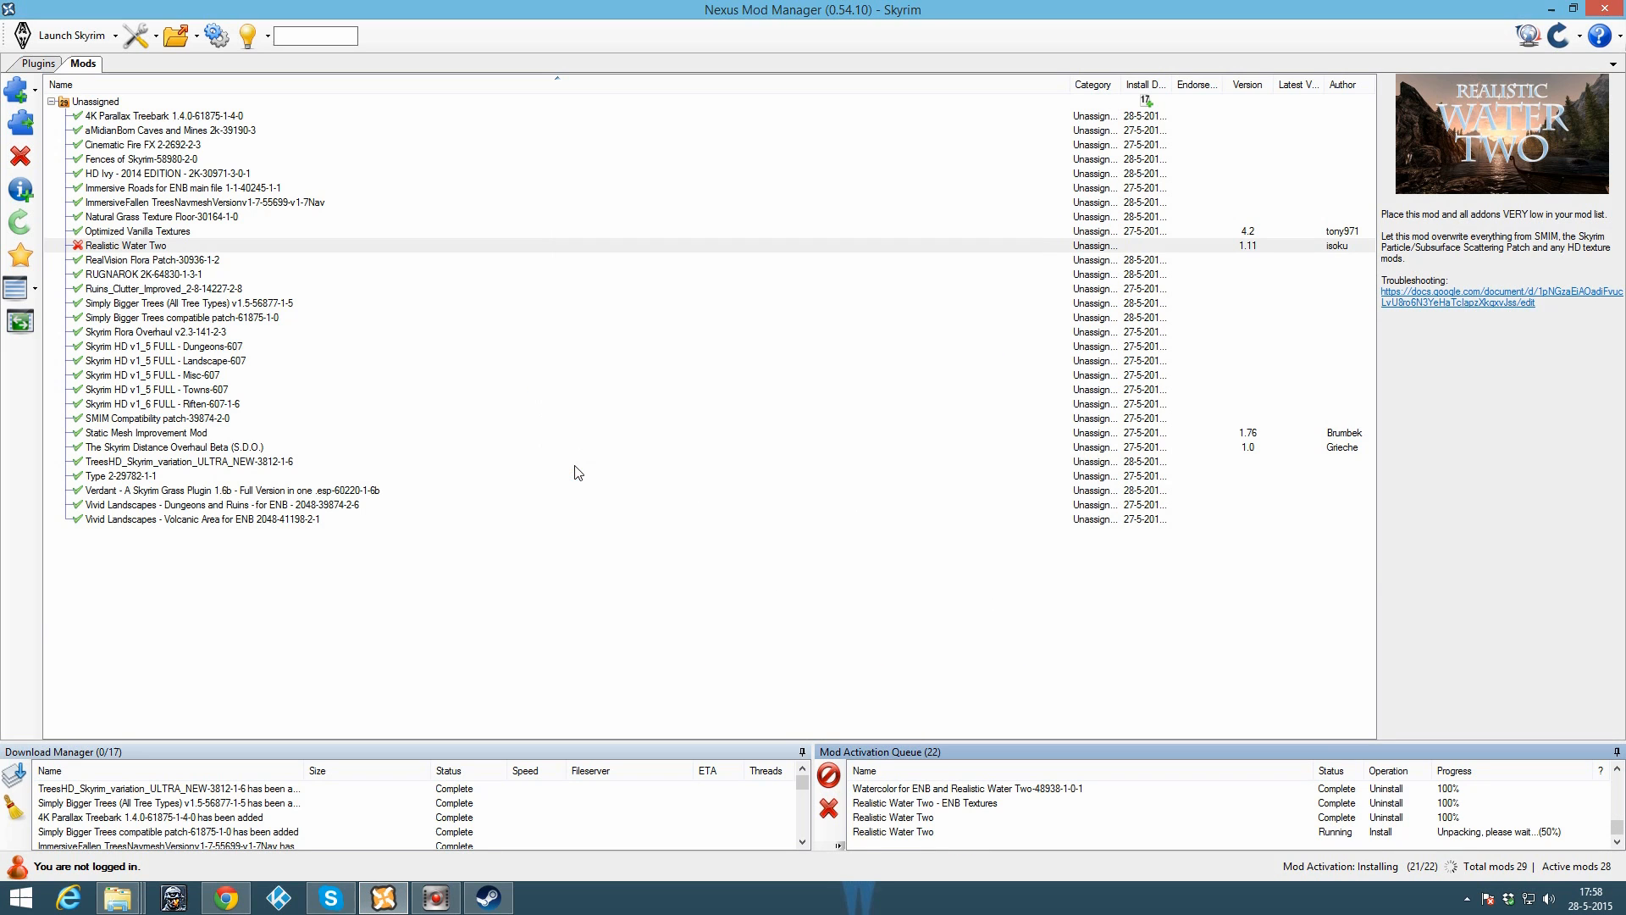
Step: Add the Realistic Water Two - ENB Textures-41076-1-11 archive and start its installation as a normal install, declining the upgrade
{"action": "left_click", "coordinate": [15, 88]}
{"action": "left_click", "coordinate": [636, 313]}
{"action": "key", "text": "r"}
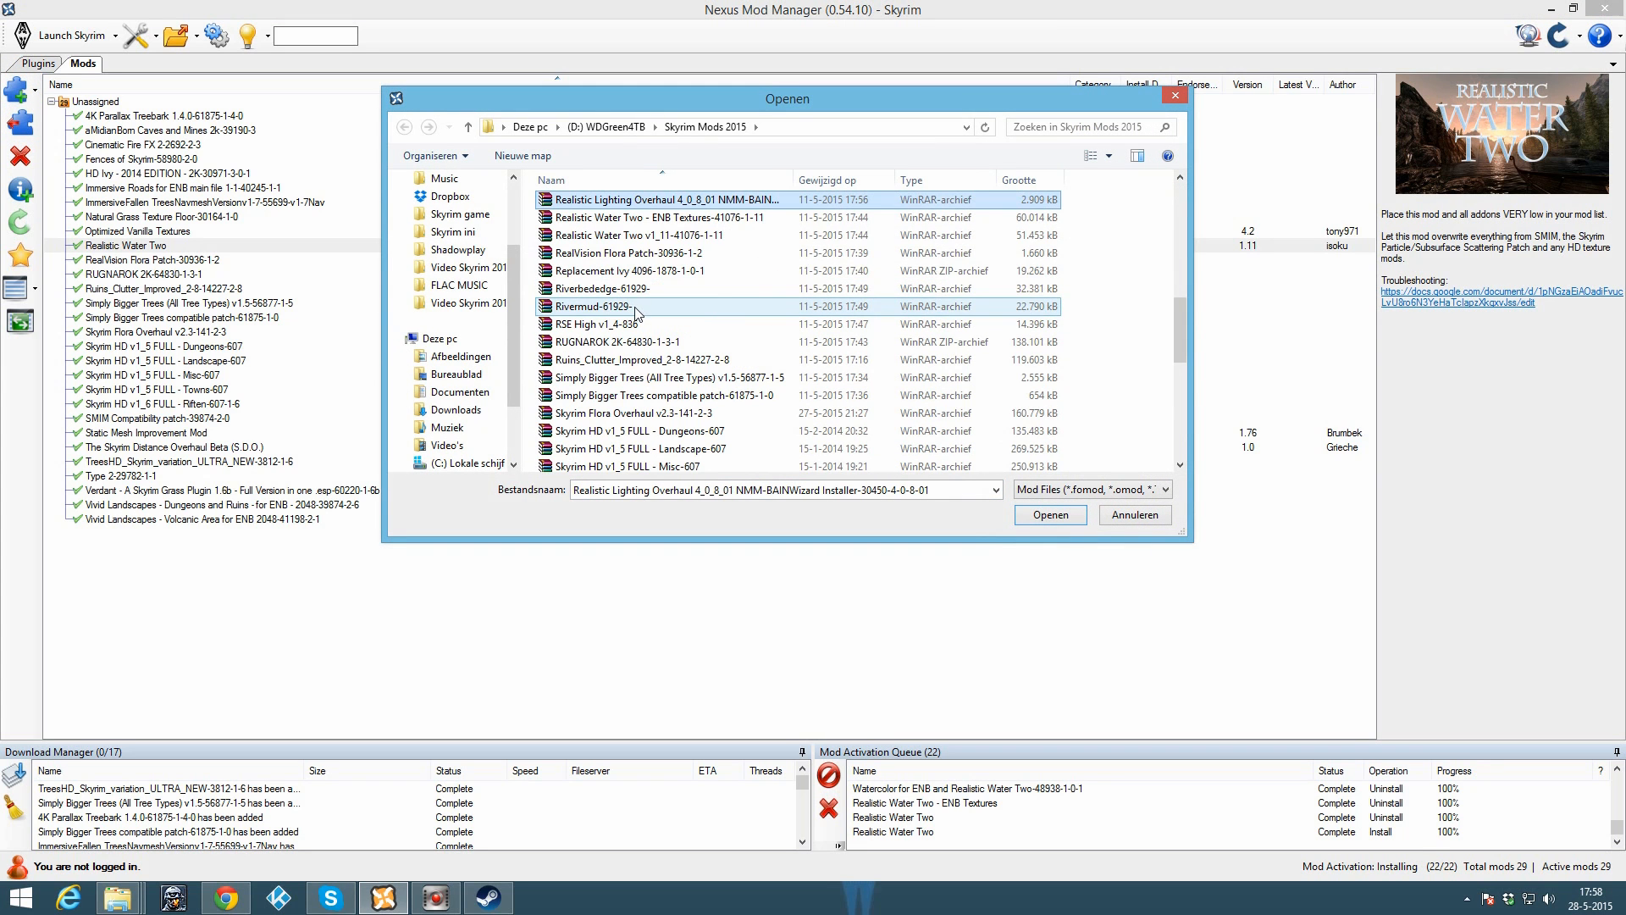
{"action": "double_click", "coordinate": [711, 222]}
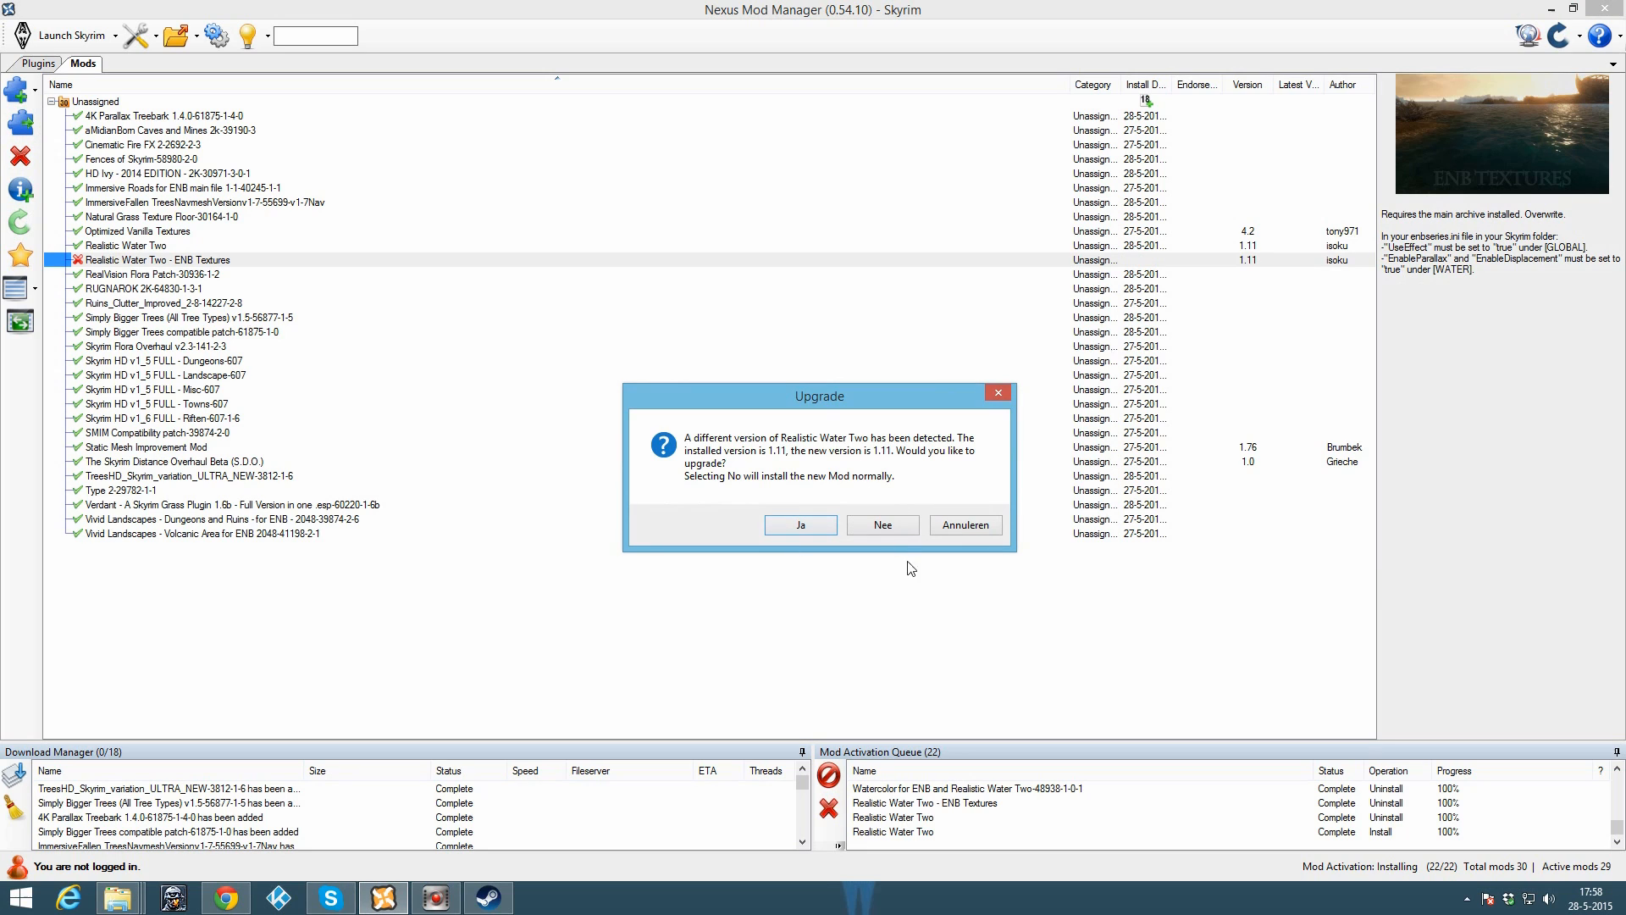
{"action": "left_click", "coordinate": [886, 527]}
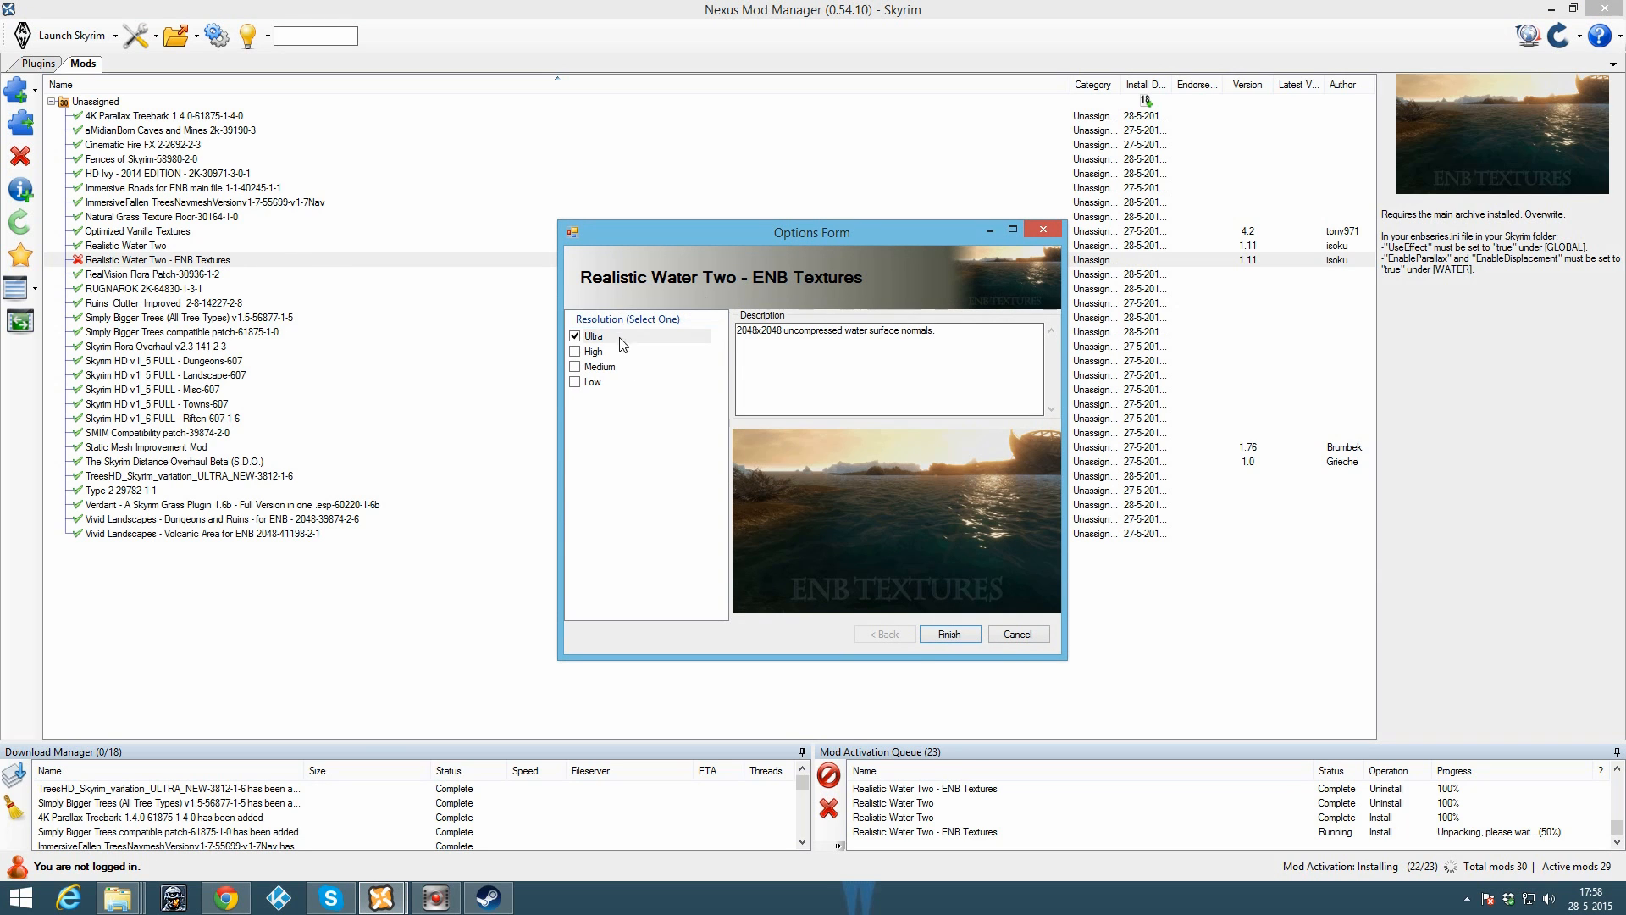
Step: Keep the Ultra resolution for the ENB Textures and finish the installation, overwriting all conflicting files
{"action": "left_click", "coordinate": [615, 337]}
{"action": "left_click", "coordinate": [938, 634]}
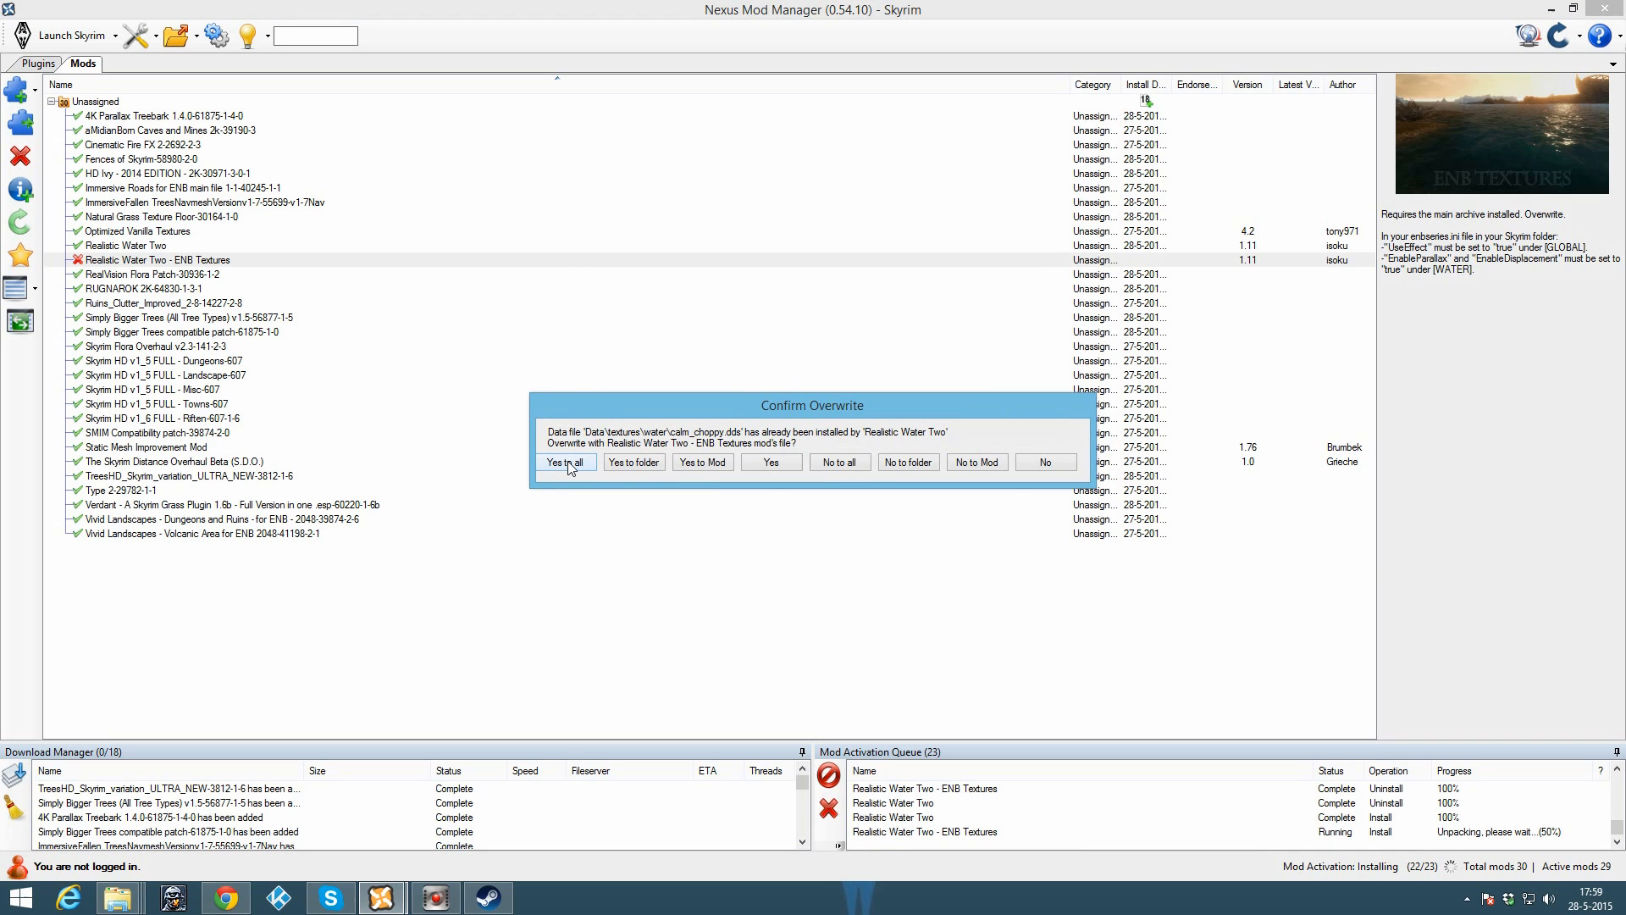
{"action": "left_click", "coordinate": [569, 464]}
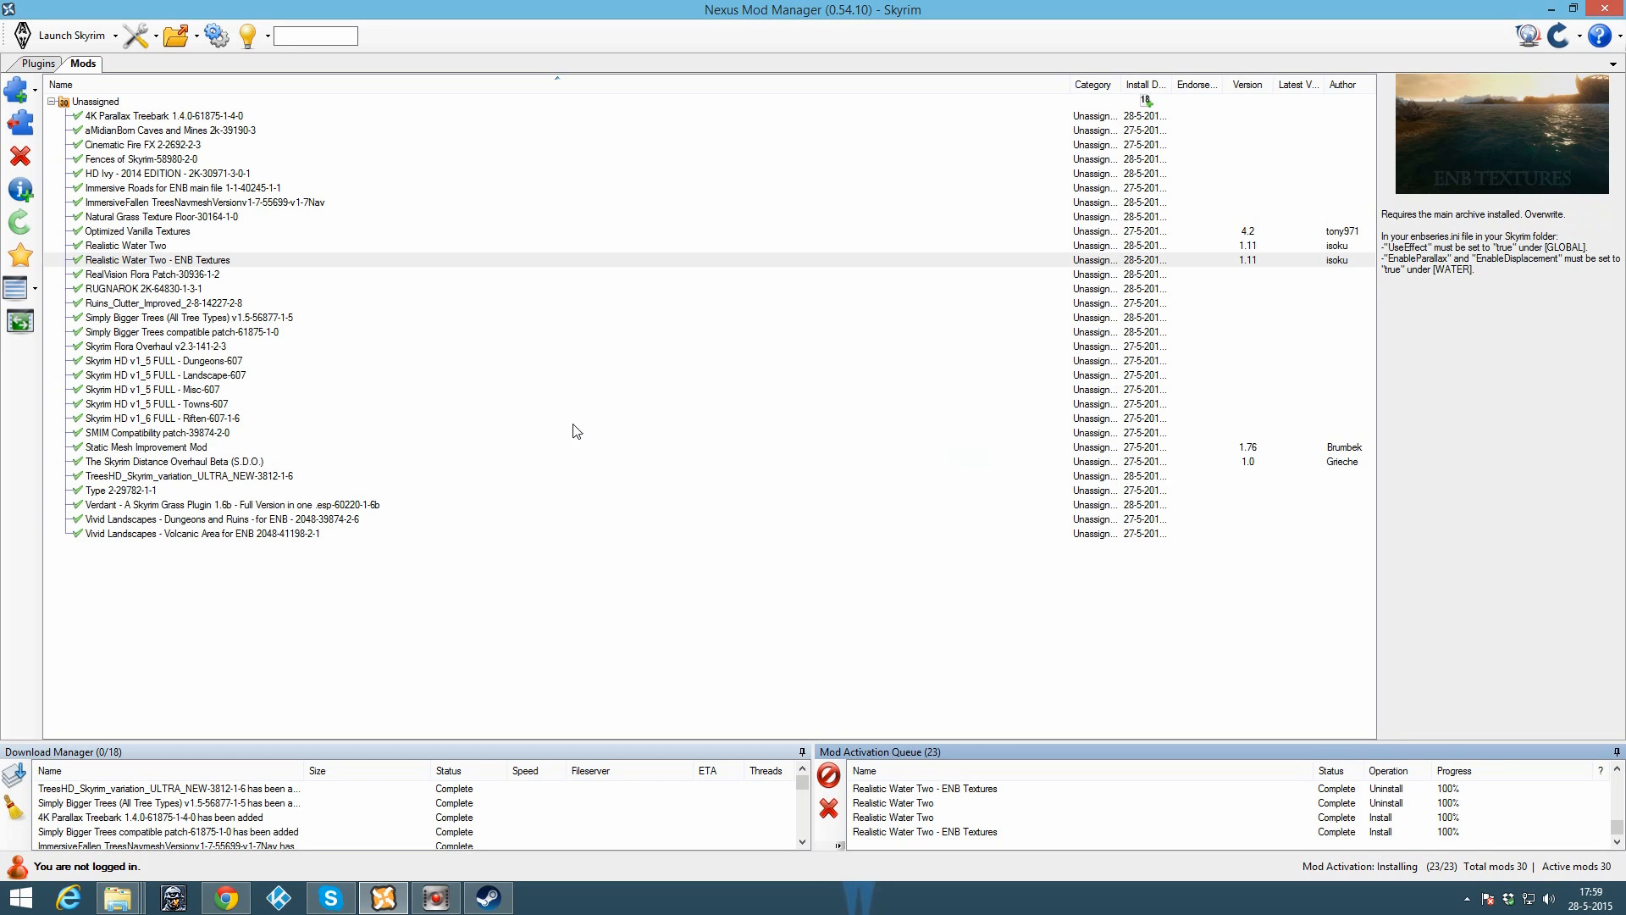
Step: Switch to Chrome, close the Realistic Water Two page and open the files of Watercolor for ENB and Realistic Water Two from the mod list
{"action": "left_click", "coordinate": [229, 910]}
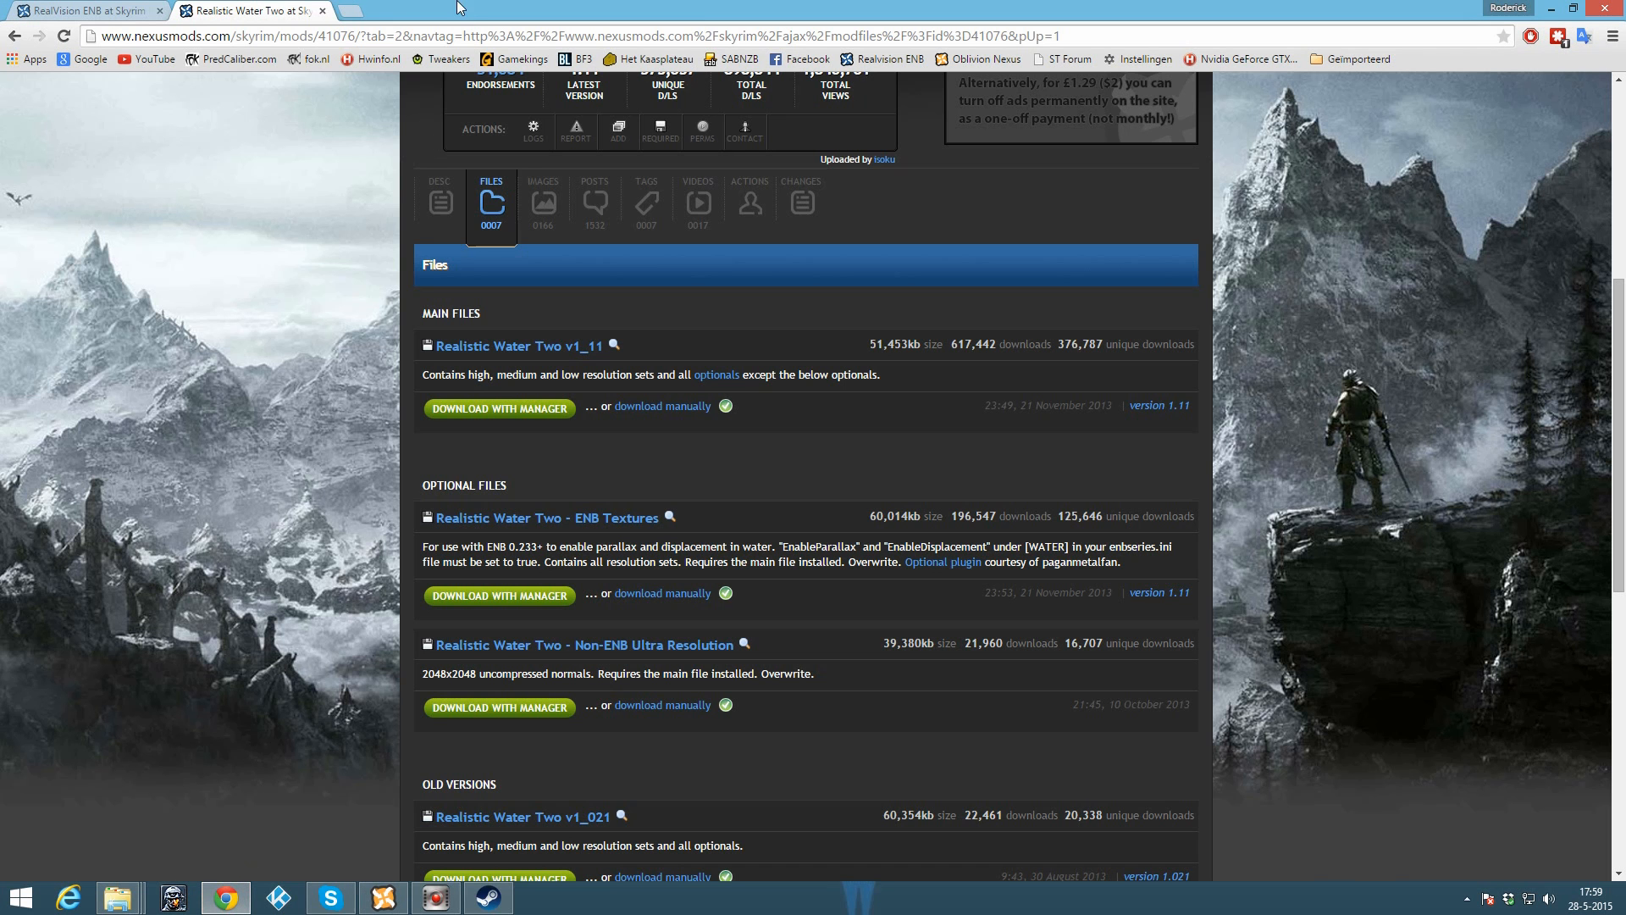
{"action": "left_click", "coordinate": [323, 11]}
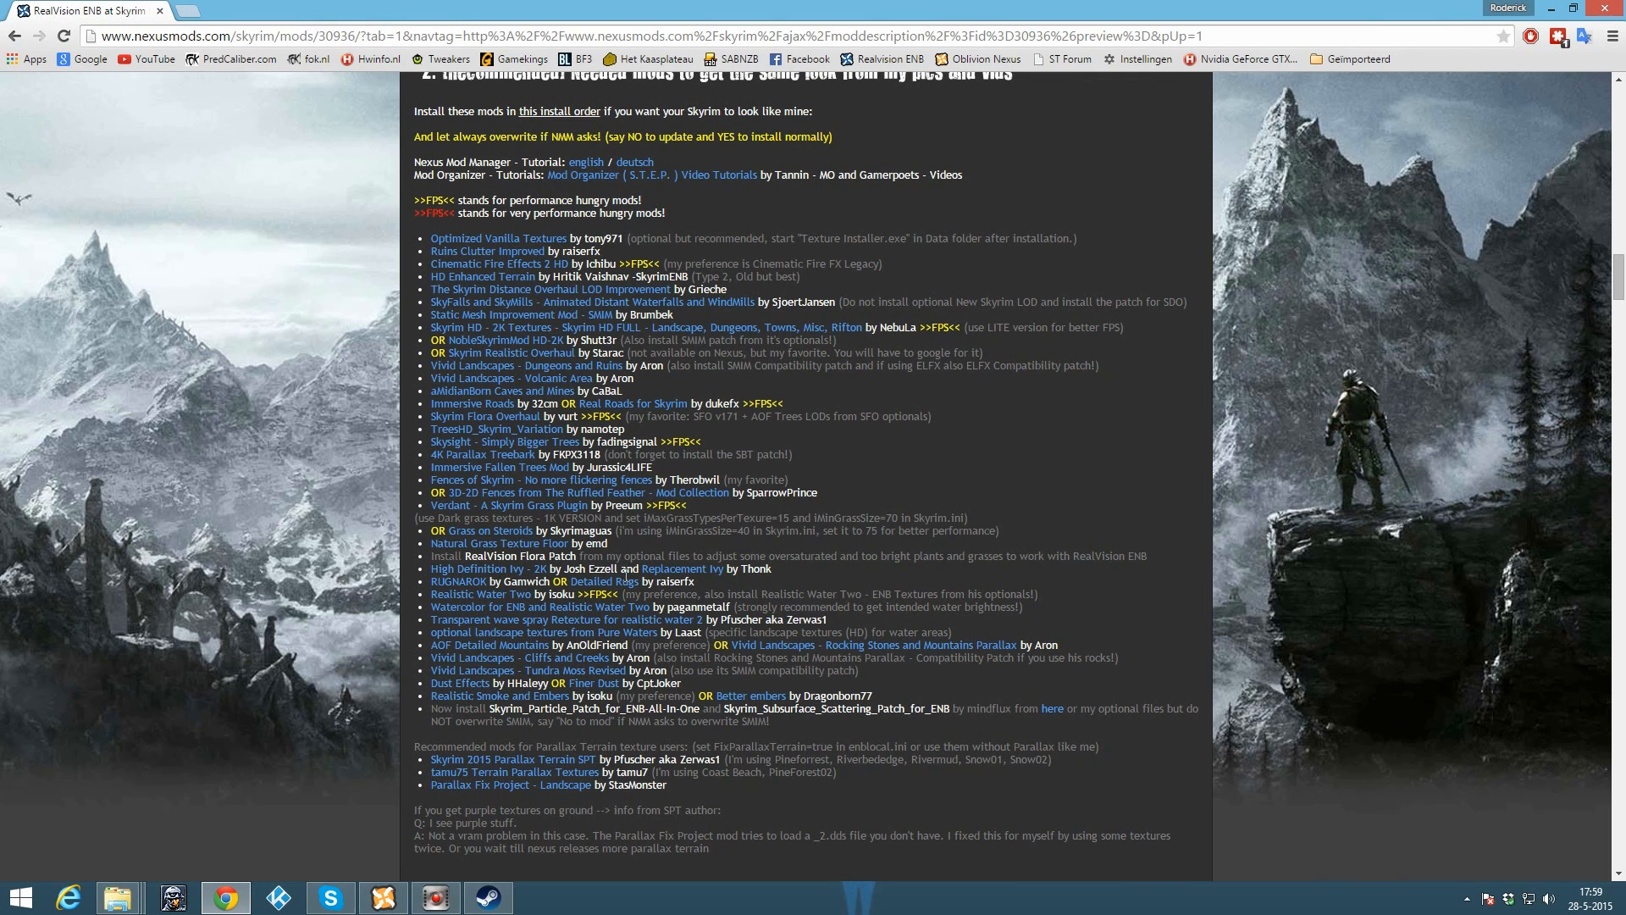
{"action": "right_click", "coordinate": [563, 613]}
{"action": "left_click", "coordinate": [593, 621]}
{"action": "key", "text": "ctrl+Tab"}
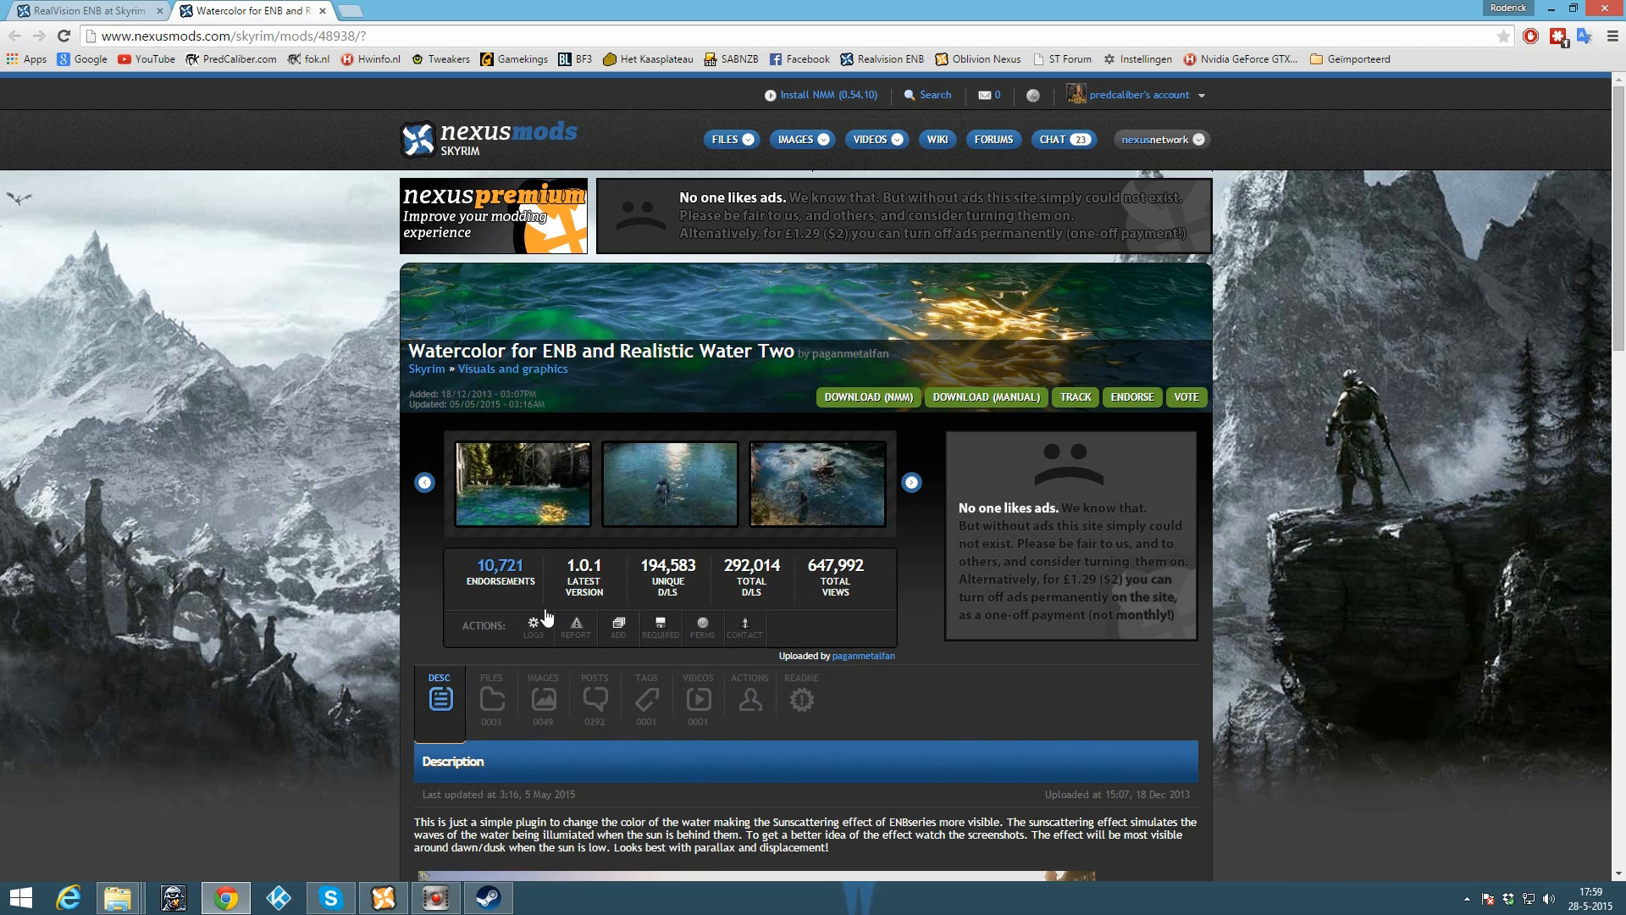
{"action": "left_click", "coordinate": [491, 698]}
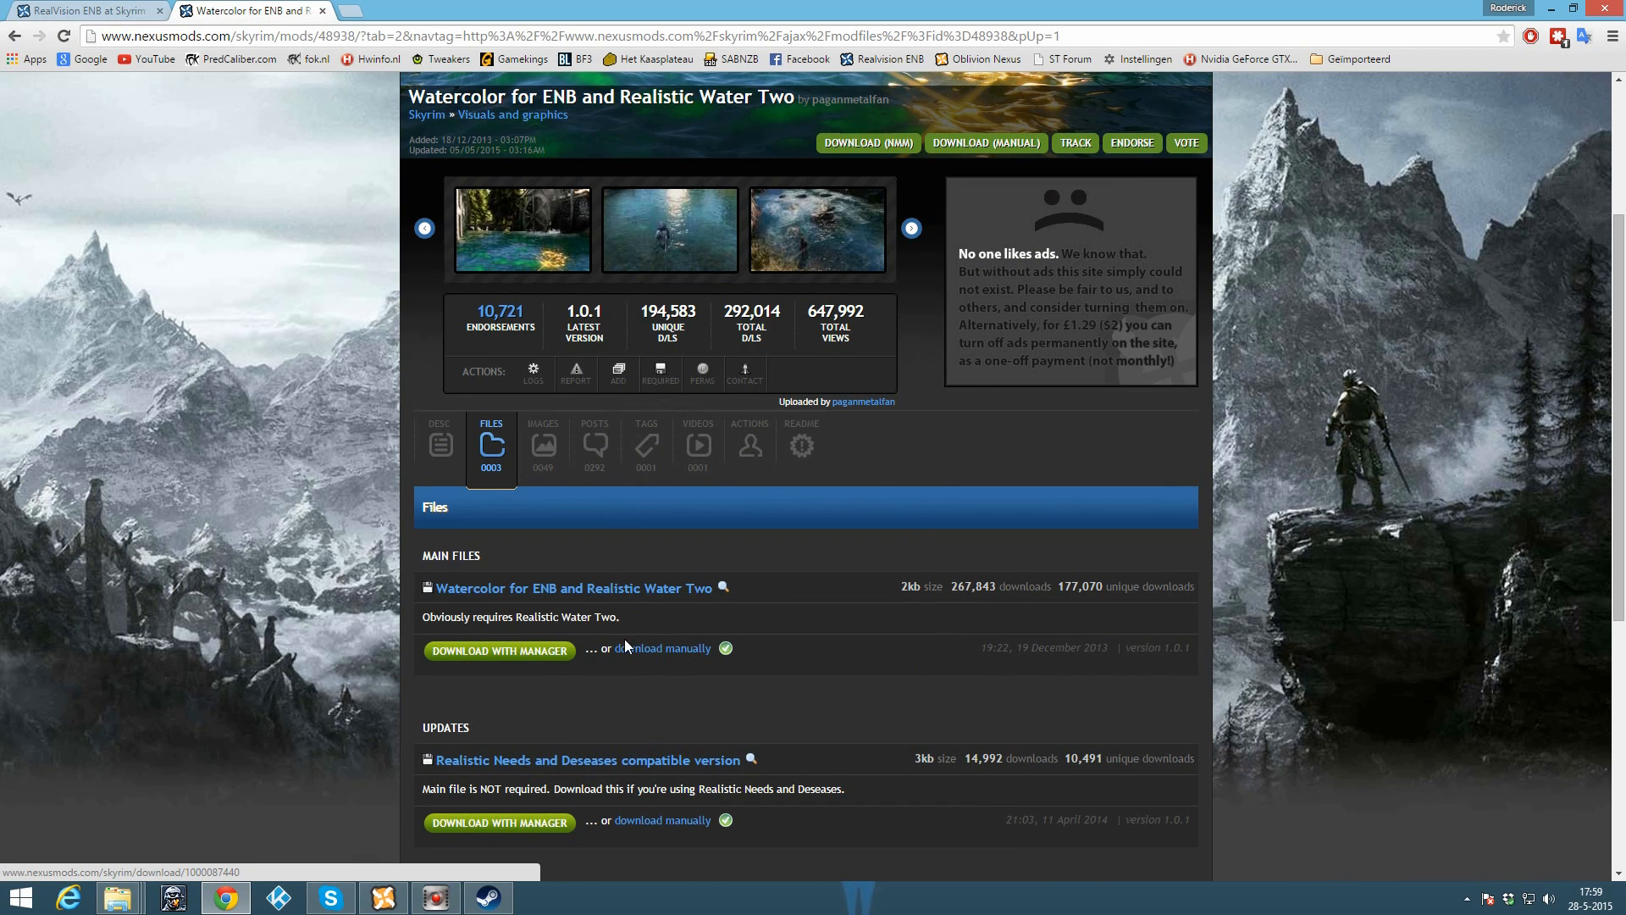
Step: Switch to Nexus Mod Manager, add the Watercolor for ENB and Realistic Water Two-48938-1-0-1 archive and install it
{"action": "left_click", "coordinate": [383, 897]}
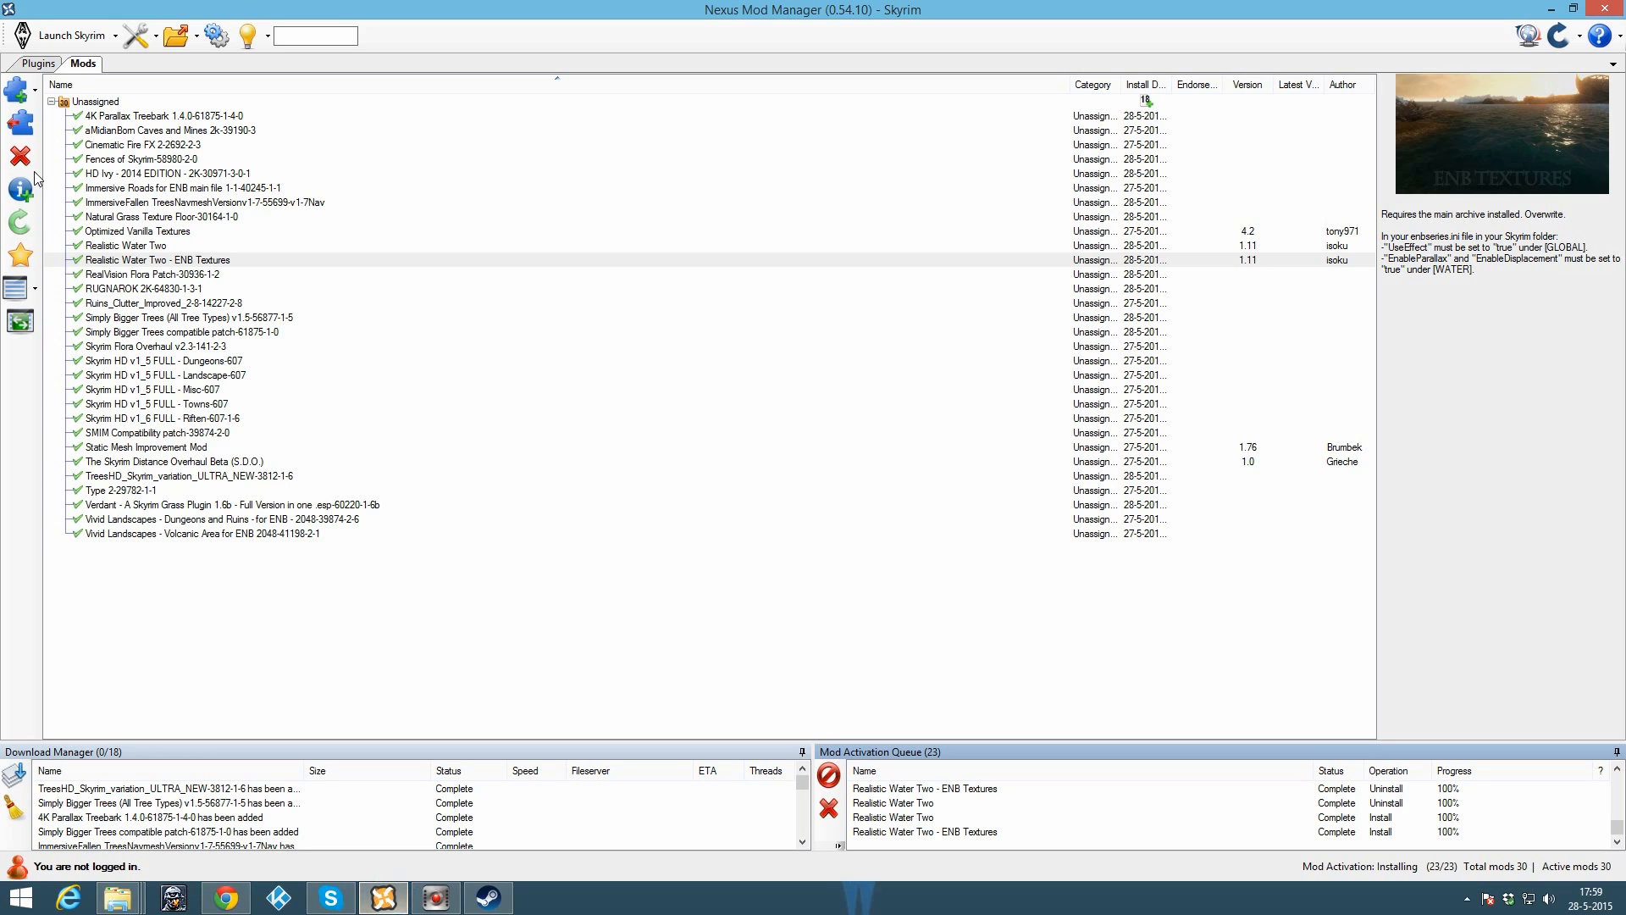
{"action": "left_click", "coordinate": [16, 89]}
{"action": "double_click", "coordinate": [669, 443]}
{"action": "left_click", "coordinate": [176, 548]}
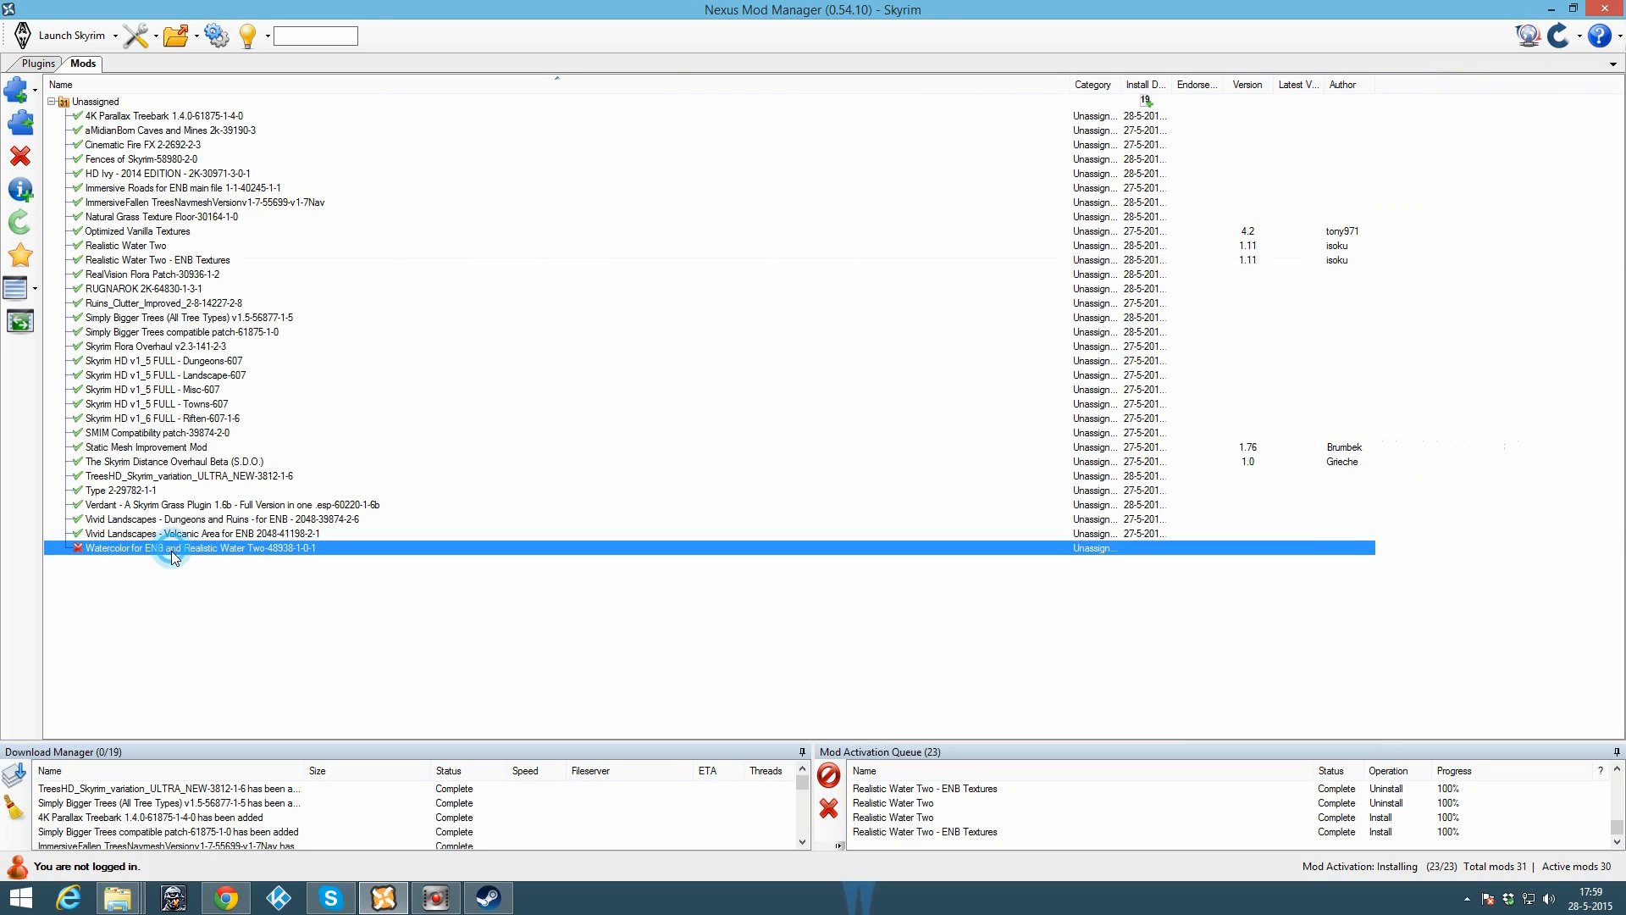
{"action": "left_click", "coordinate": [15, 89]}
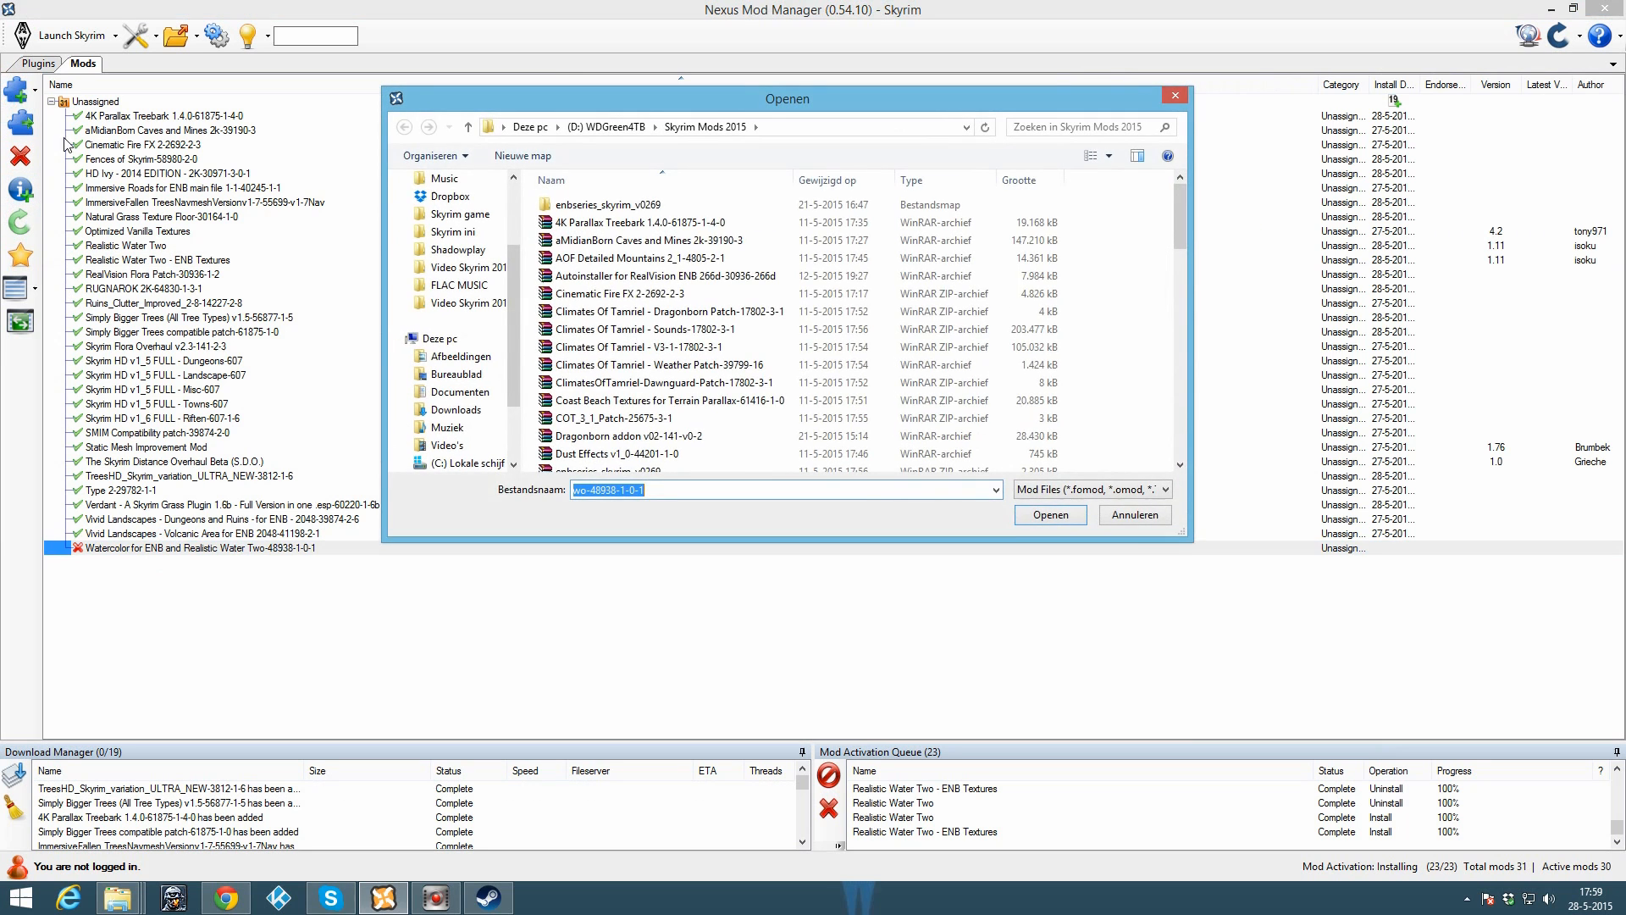
{"action": "left_click", "coordinate": [1124, 514]}
{"action": "left_click", "coordinate": [21, 123]}
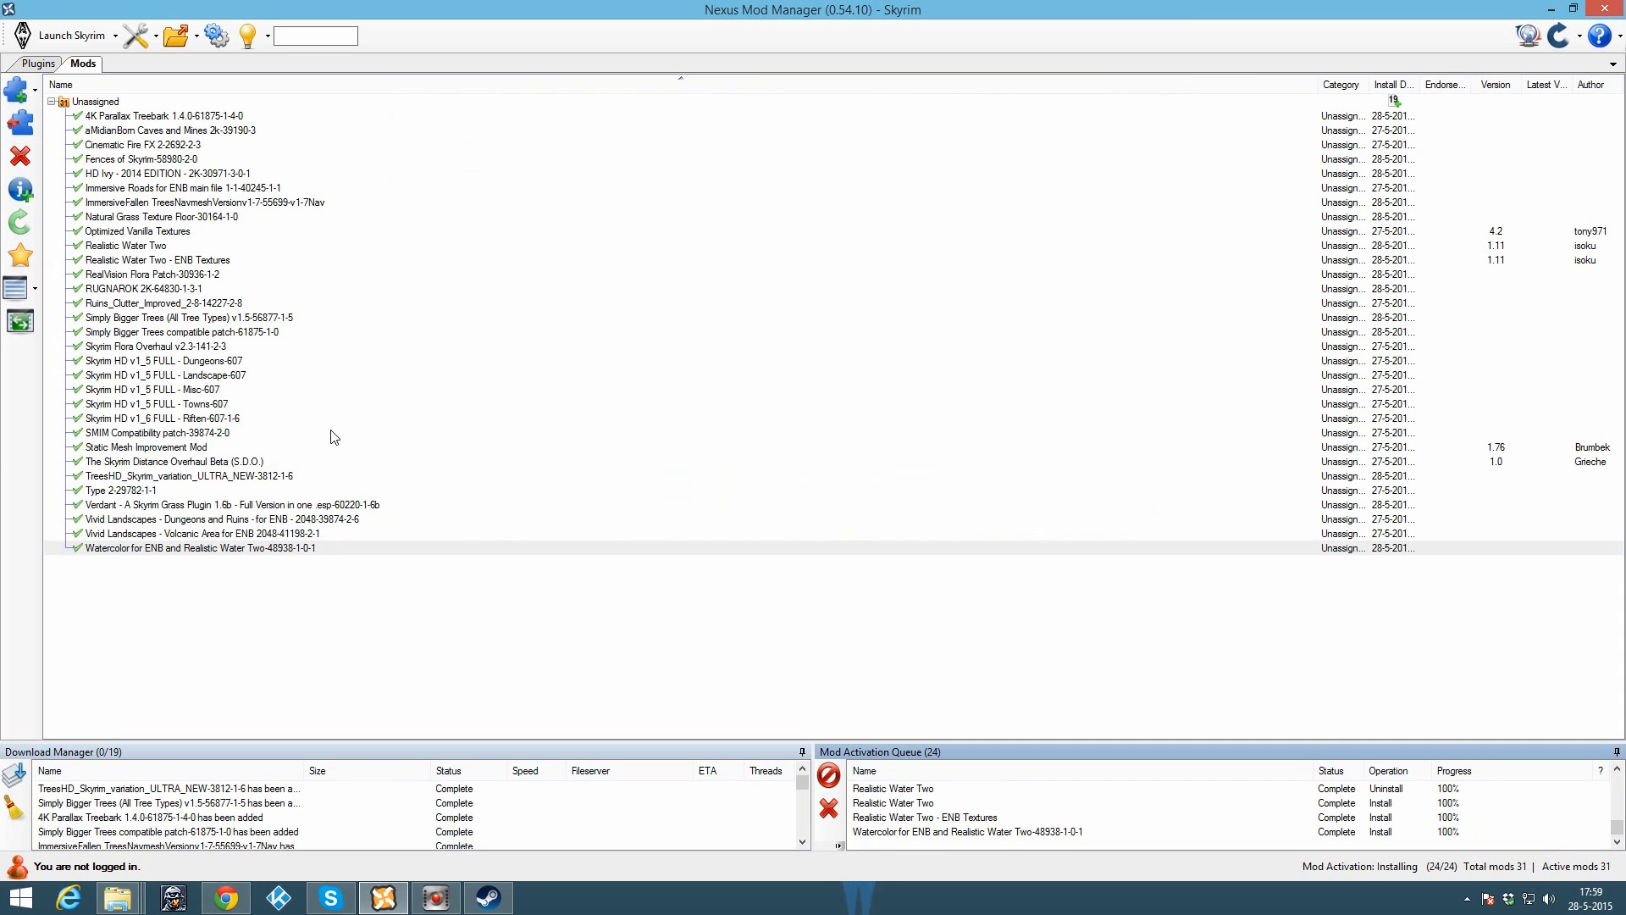
Step: Switch to Chrome, close the Watercolor page and open the files of Transparent wave spray Retexture for realistic water 2 from the mod list
{"action": "left_click", "coordinate": [225, 897]}
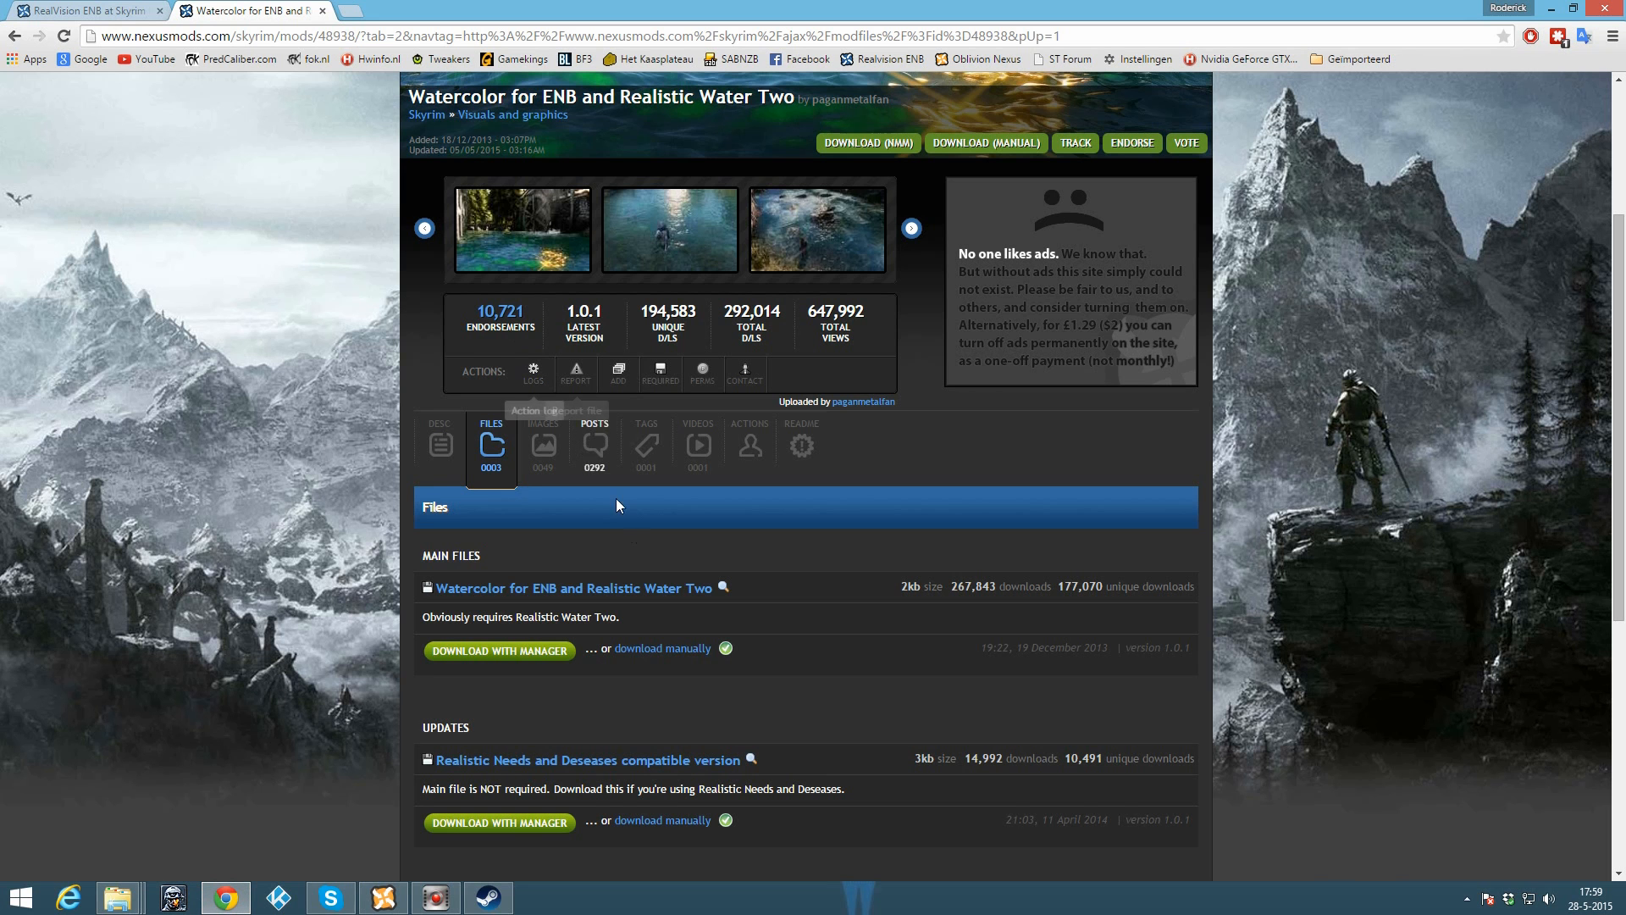
{"action": "left_click", "coordinate": [322, 11]}
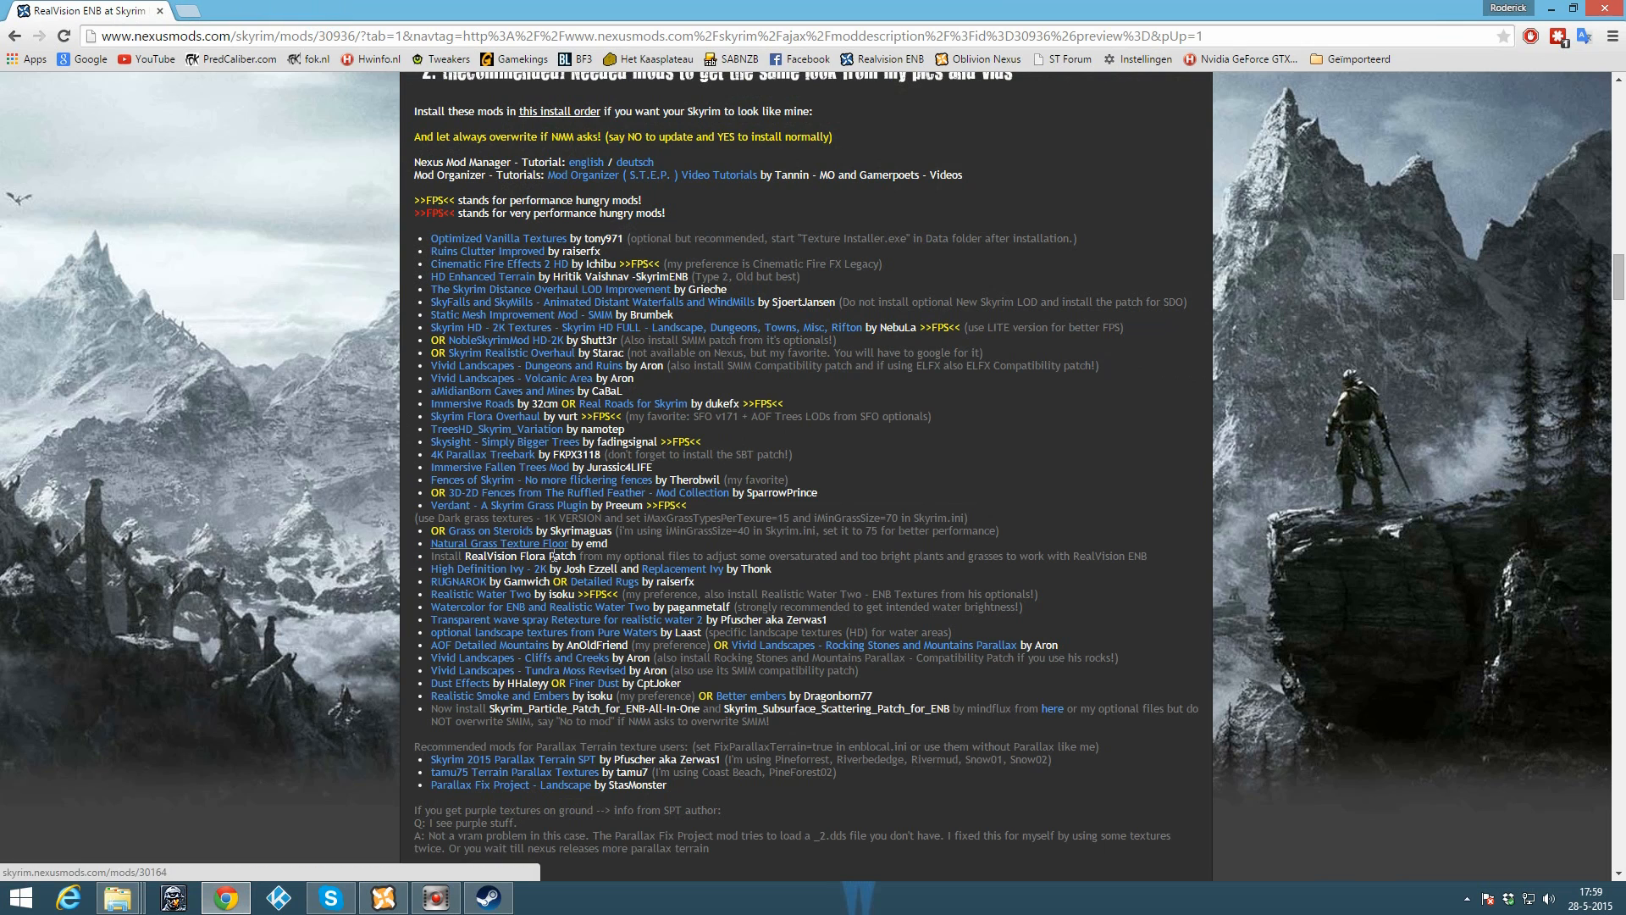
{"action": "middle_click", "coordinate": [498, 627]}
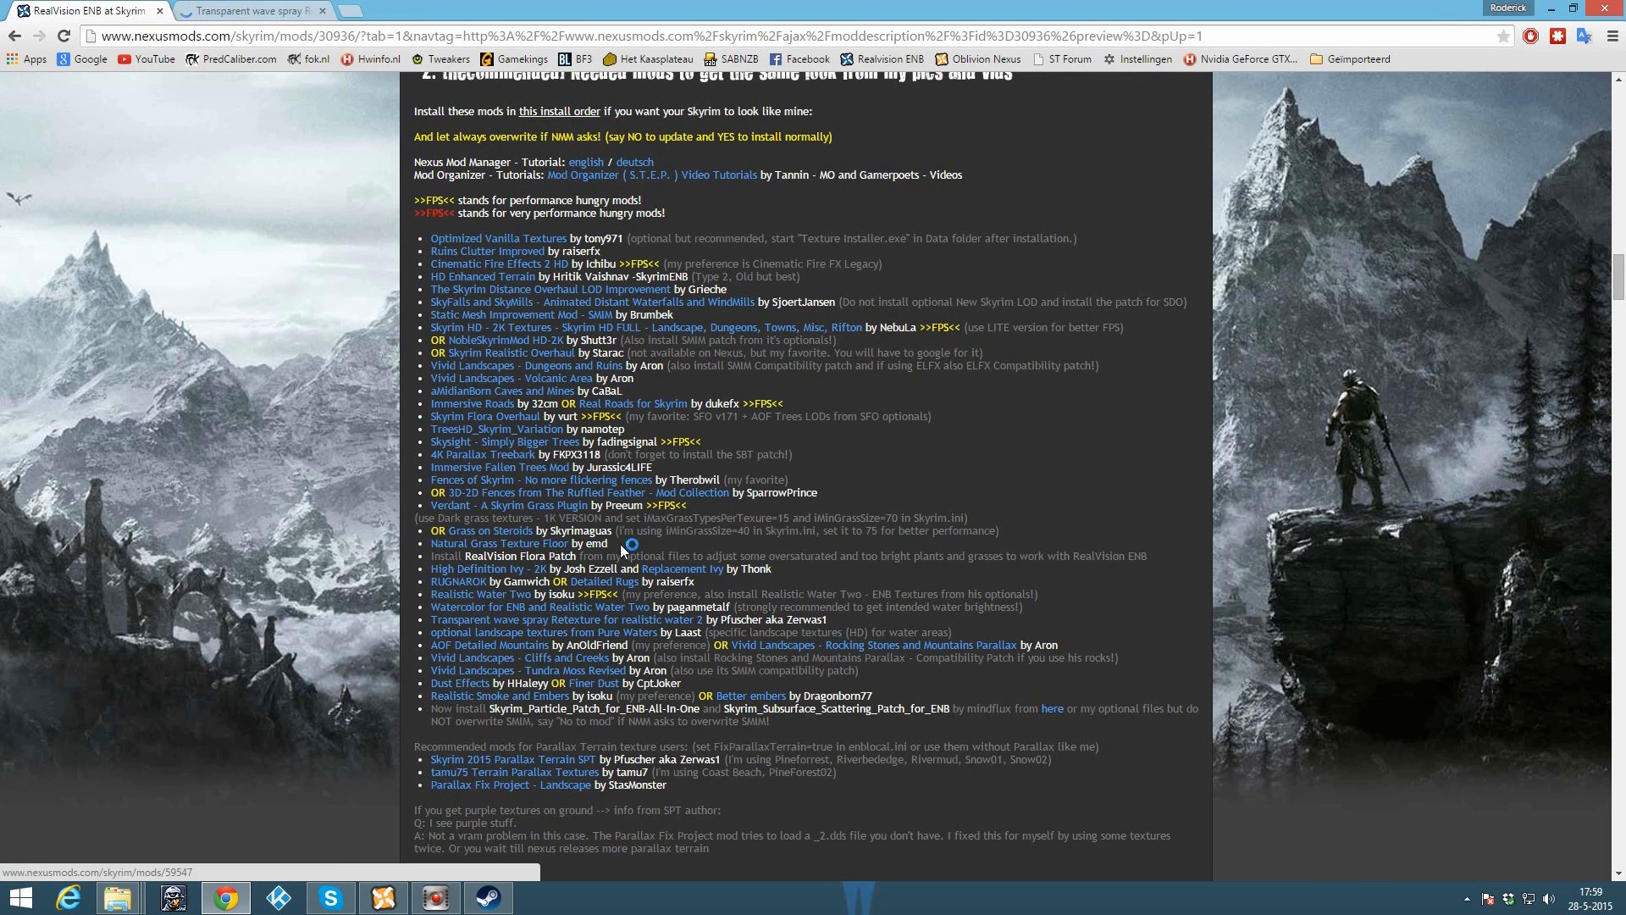
{"action": "left_click", "coordinate": [245, 11]}
{"action": "scroll", "coordinate": [669, 230], "scroll_direction": "down", "scroll_amount": 2}
{"action": "left_click", "coordinate": [491, 519]}
{"action": "scroll", "coordinate": [639, 586], "scroll_direction": "down", "scroll_amount": 2}
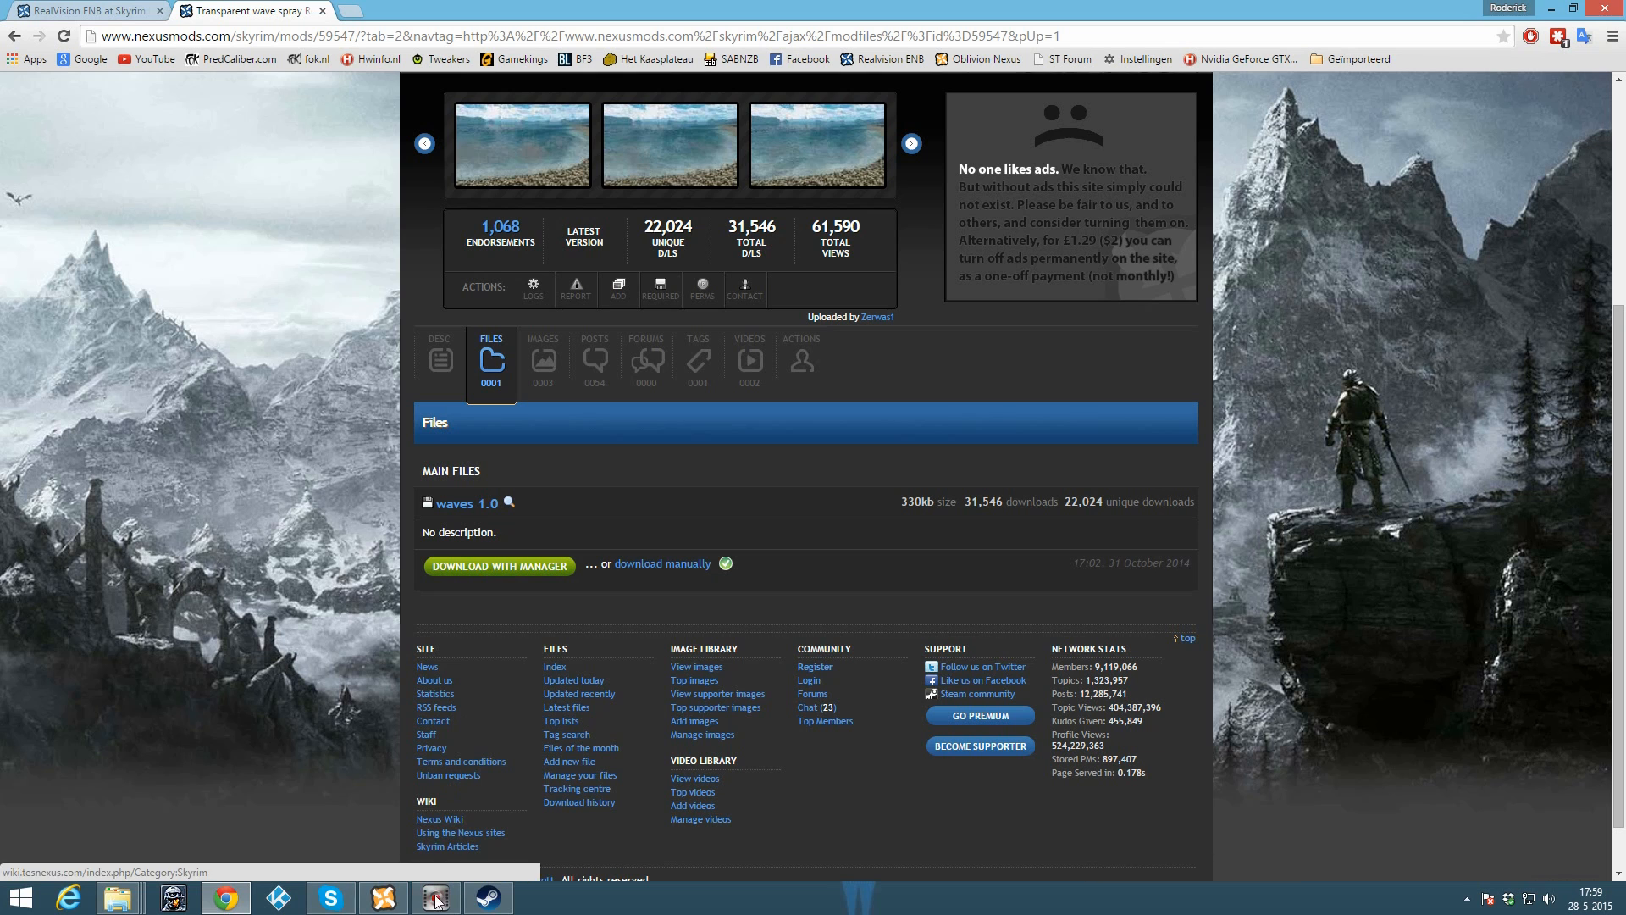
Step: Switch to Nexus Mod Manager, add the waves 1.0-59547- archive and install it, overwriting all conflicting files
{"action": "left_click", "coordinate": [384, 897]}
{"action": "left_click", "coordinate": [15, 88]}
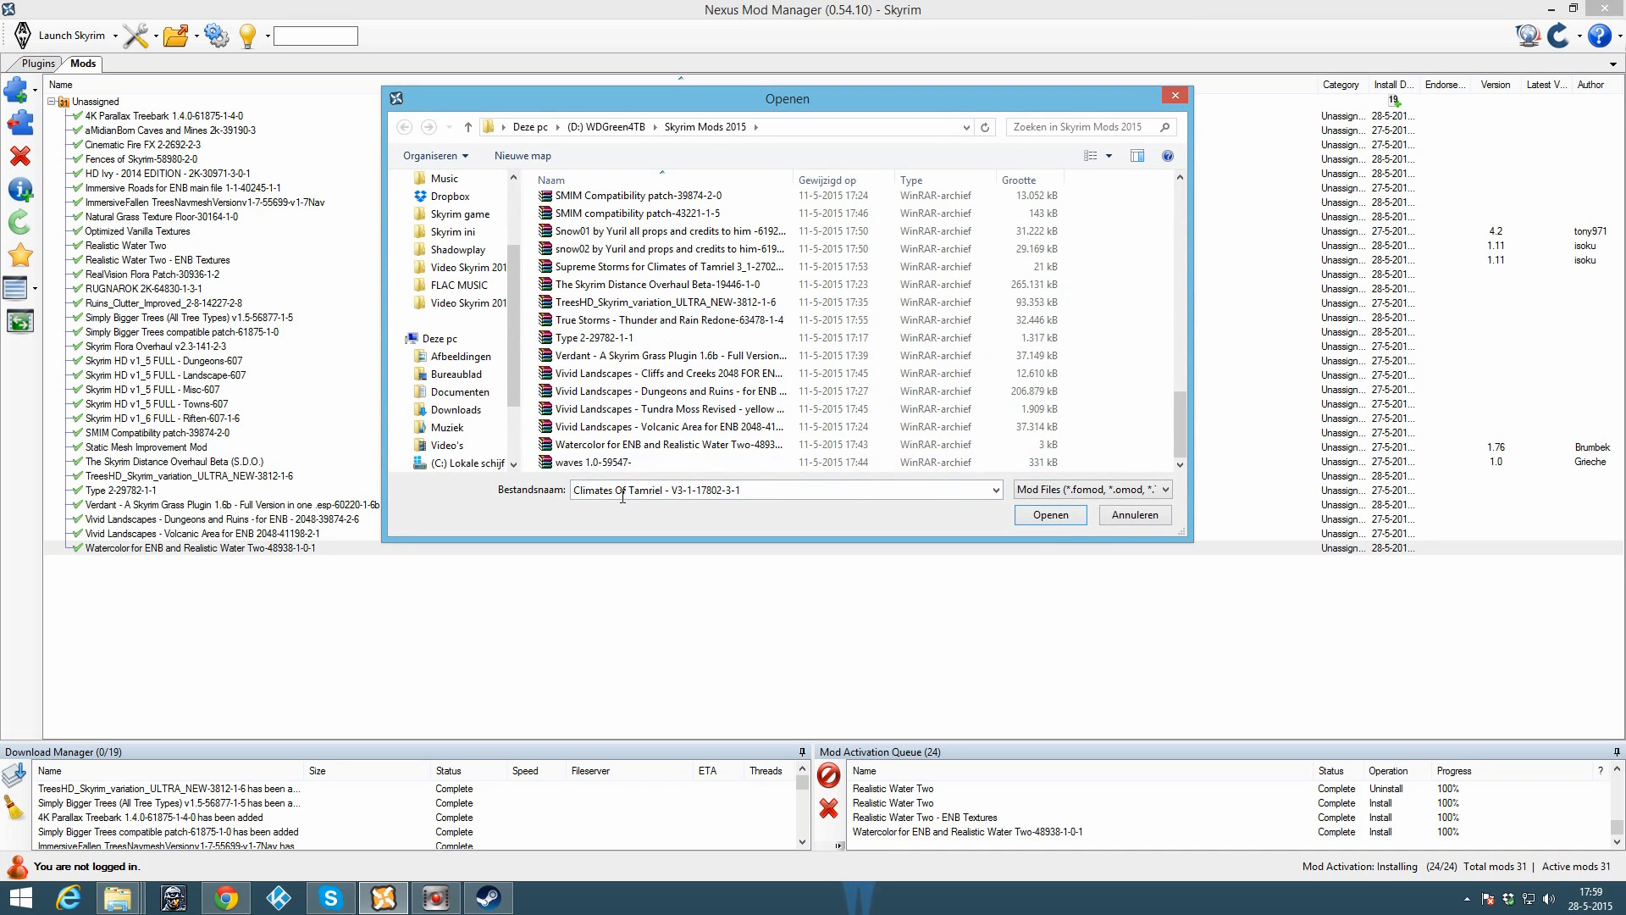
{"action": "left_click", "coordinate": [613, 462]}
{"action": "double_click", "coordinate": [617, 465]}
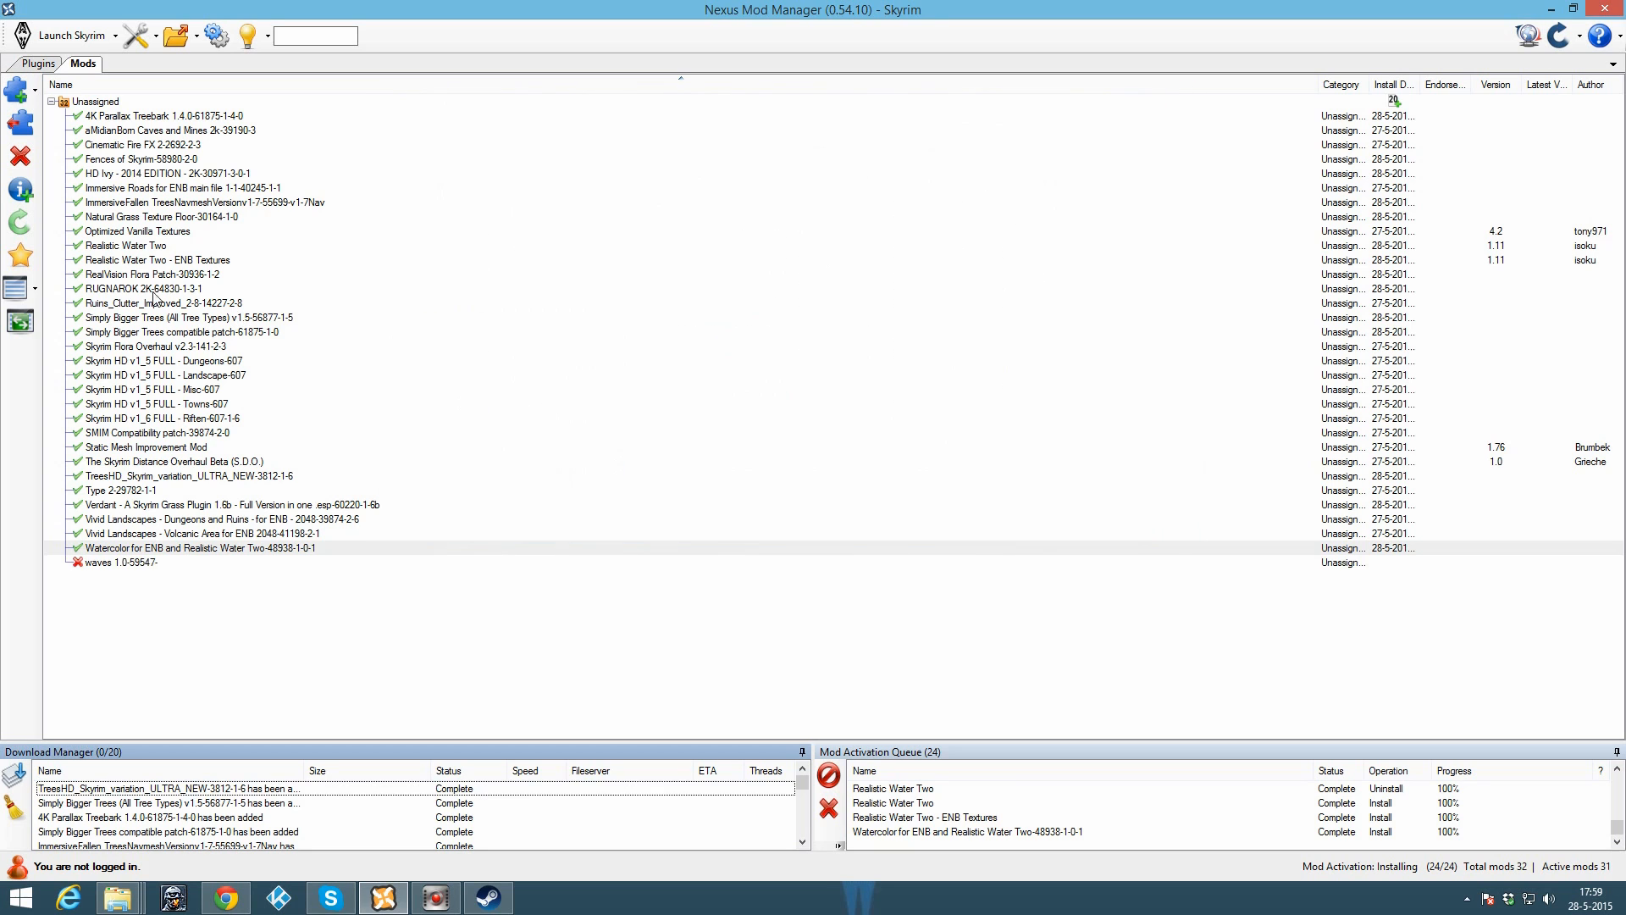
{"action": "double_click", "coordinate": [108, 563]}
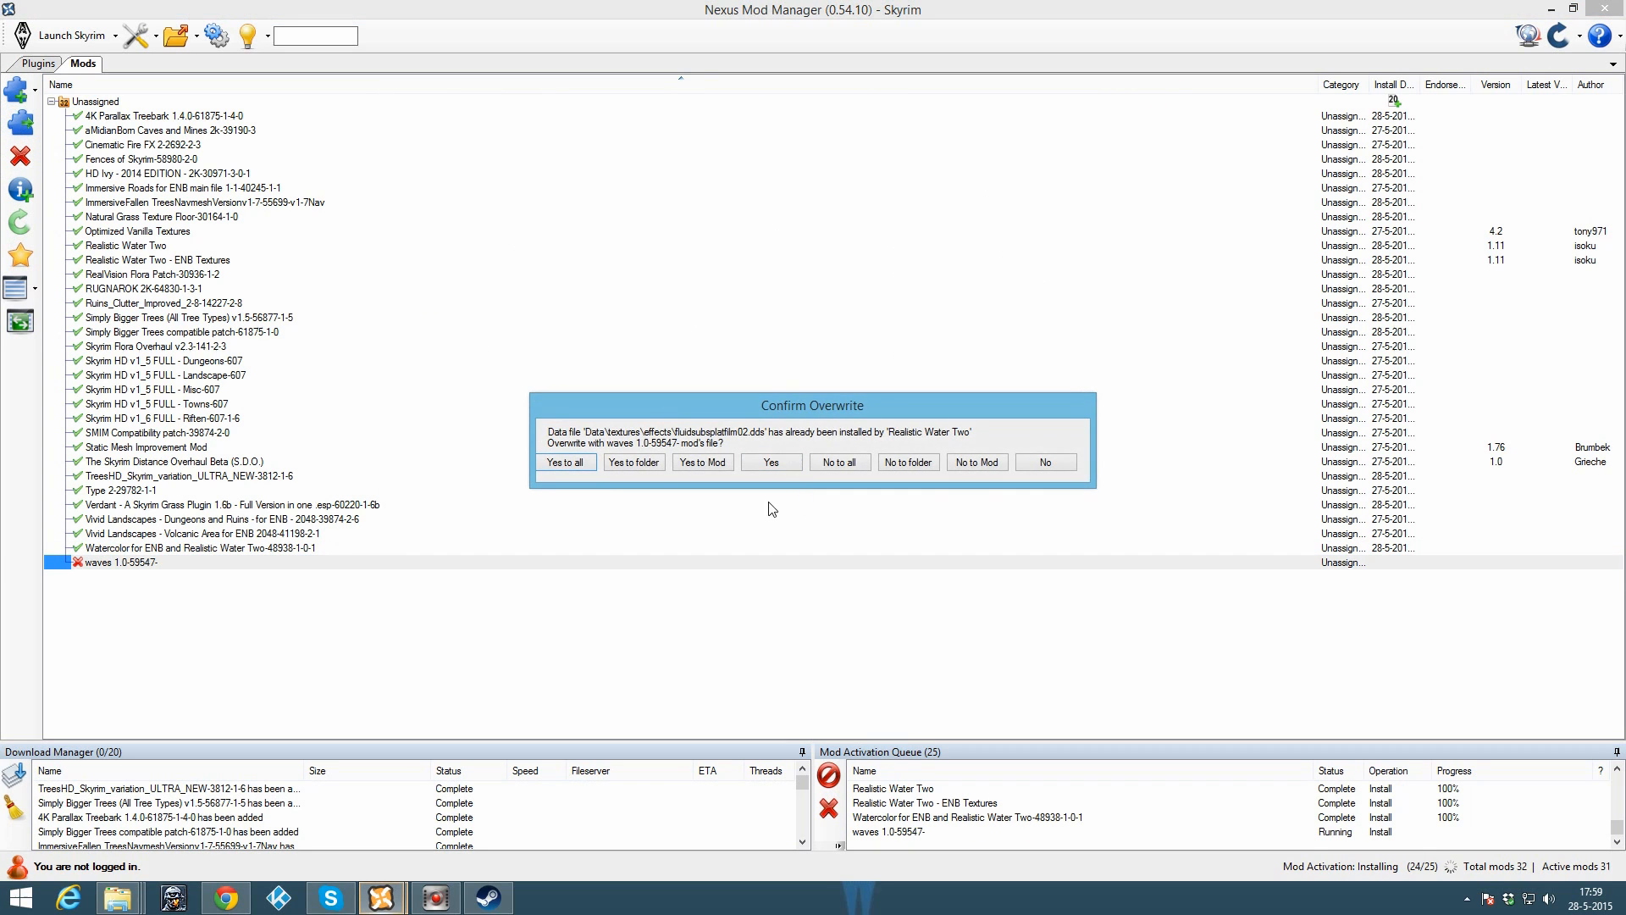
{"action": "left_click", "coordinate": [565, 462]}
Step: Switch to Chrome, close the wave spray page and open the optional landscape textures from Pure Waters in a new tab
{"action": "left_click", "coordinate": [226, 898]}
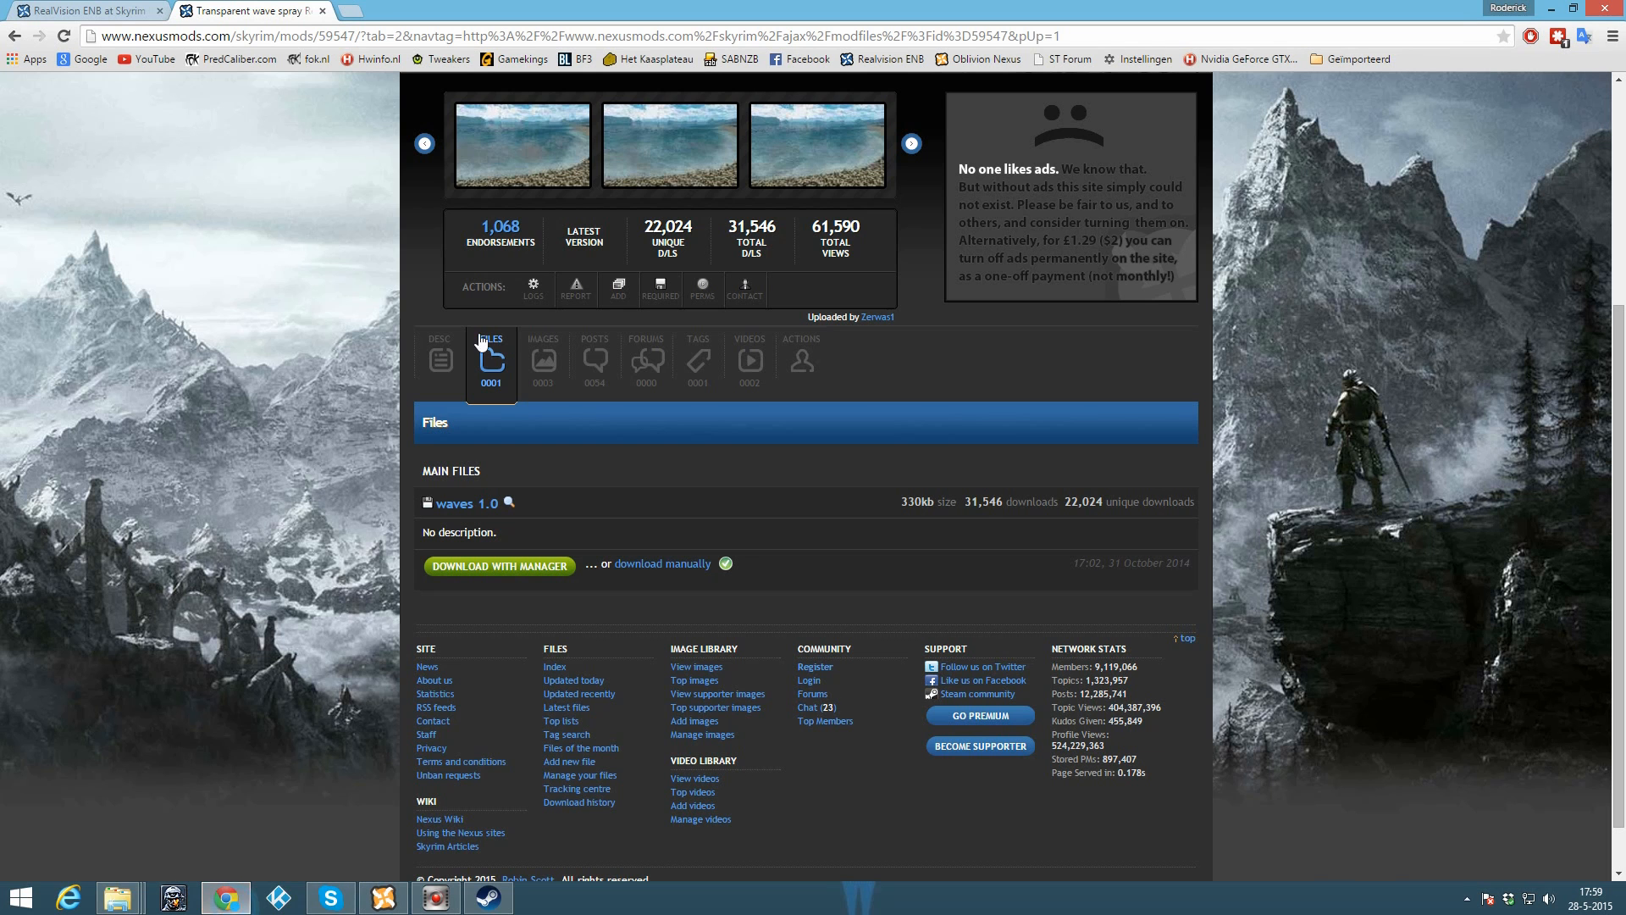
{"action": "left_click", "coordinate": [322, 13]}
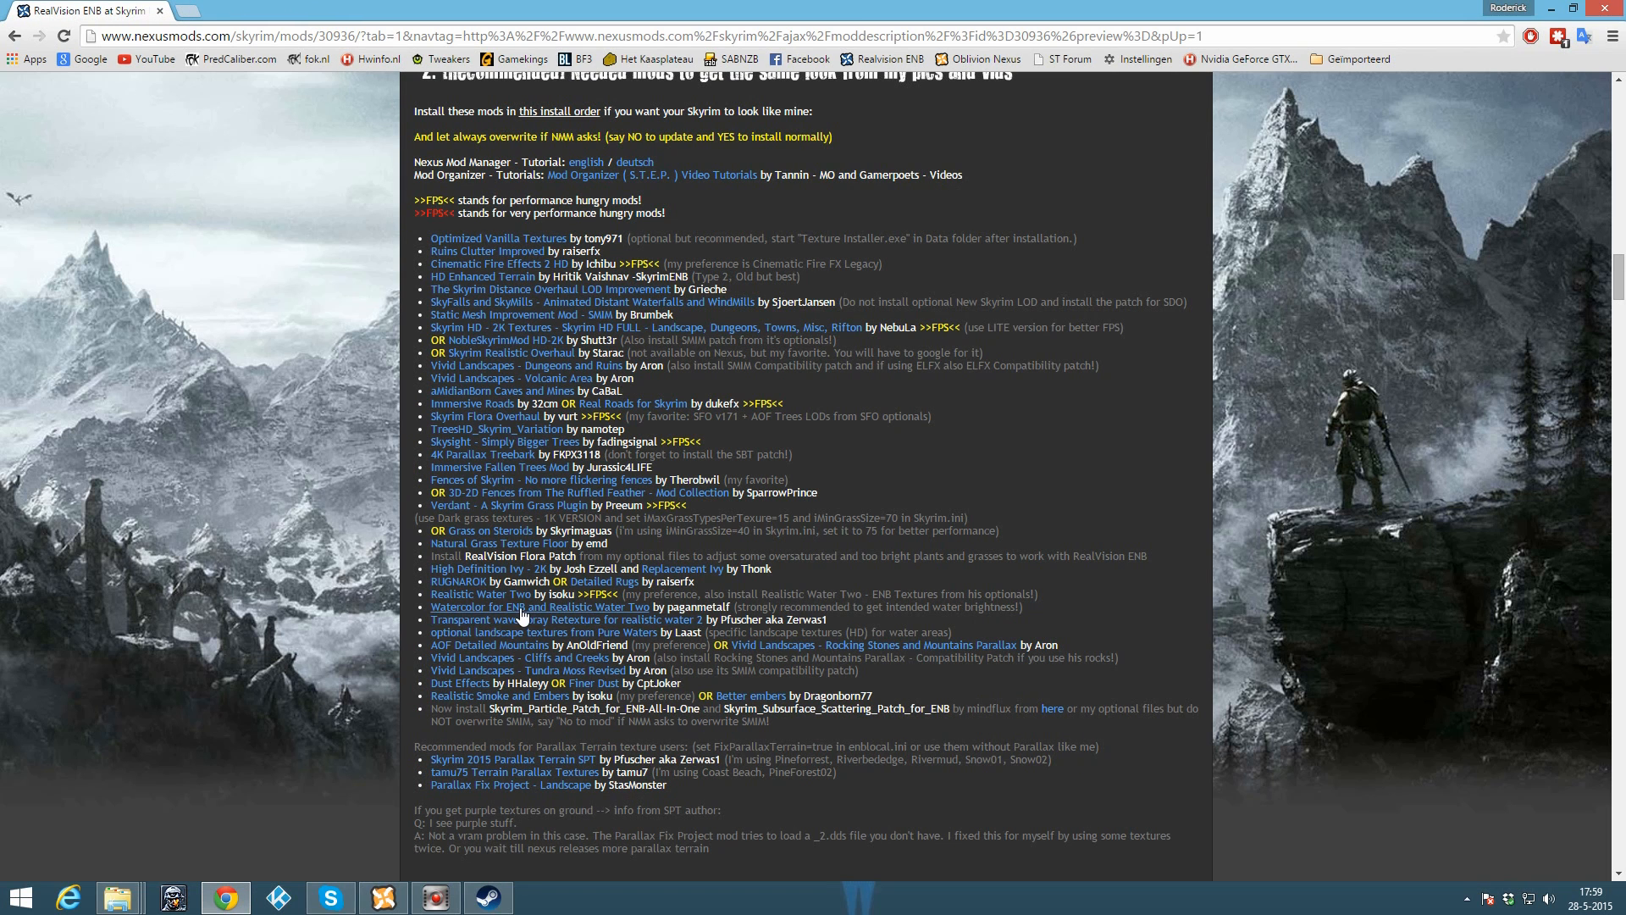
{"action": "right_click", "coordinate": [628, 635]}
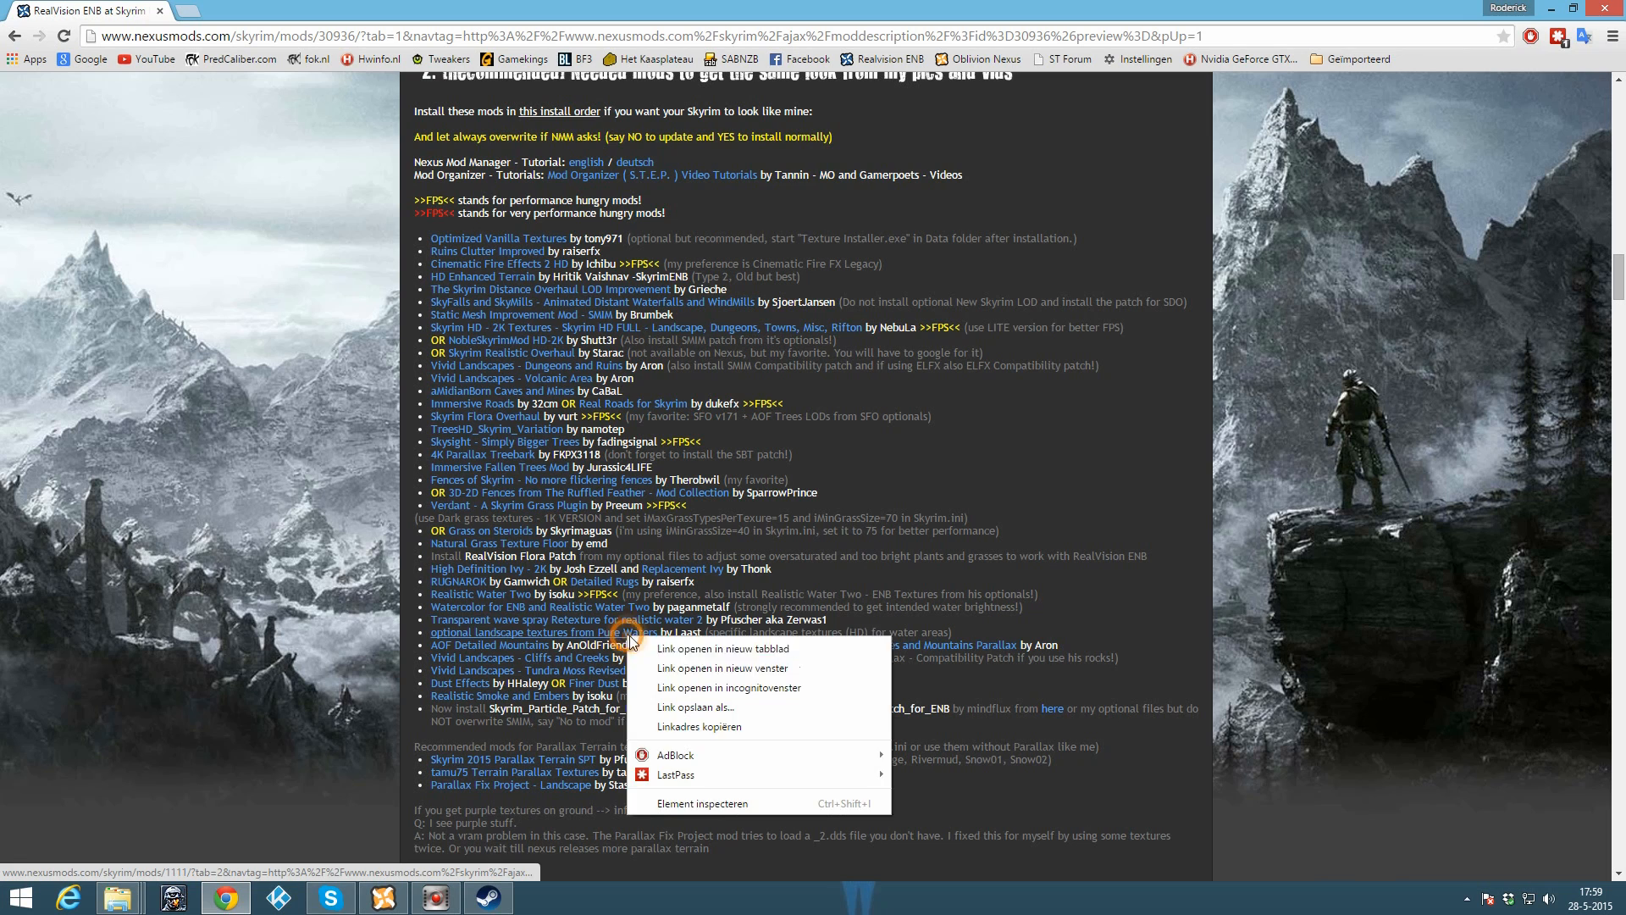
{"action": "left_click", "coordinate": [643, 646]}
{"action": "key", "text": "ctrl+Tab"}
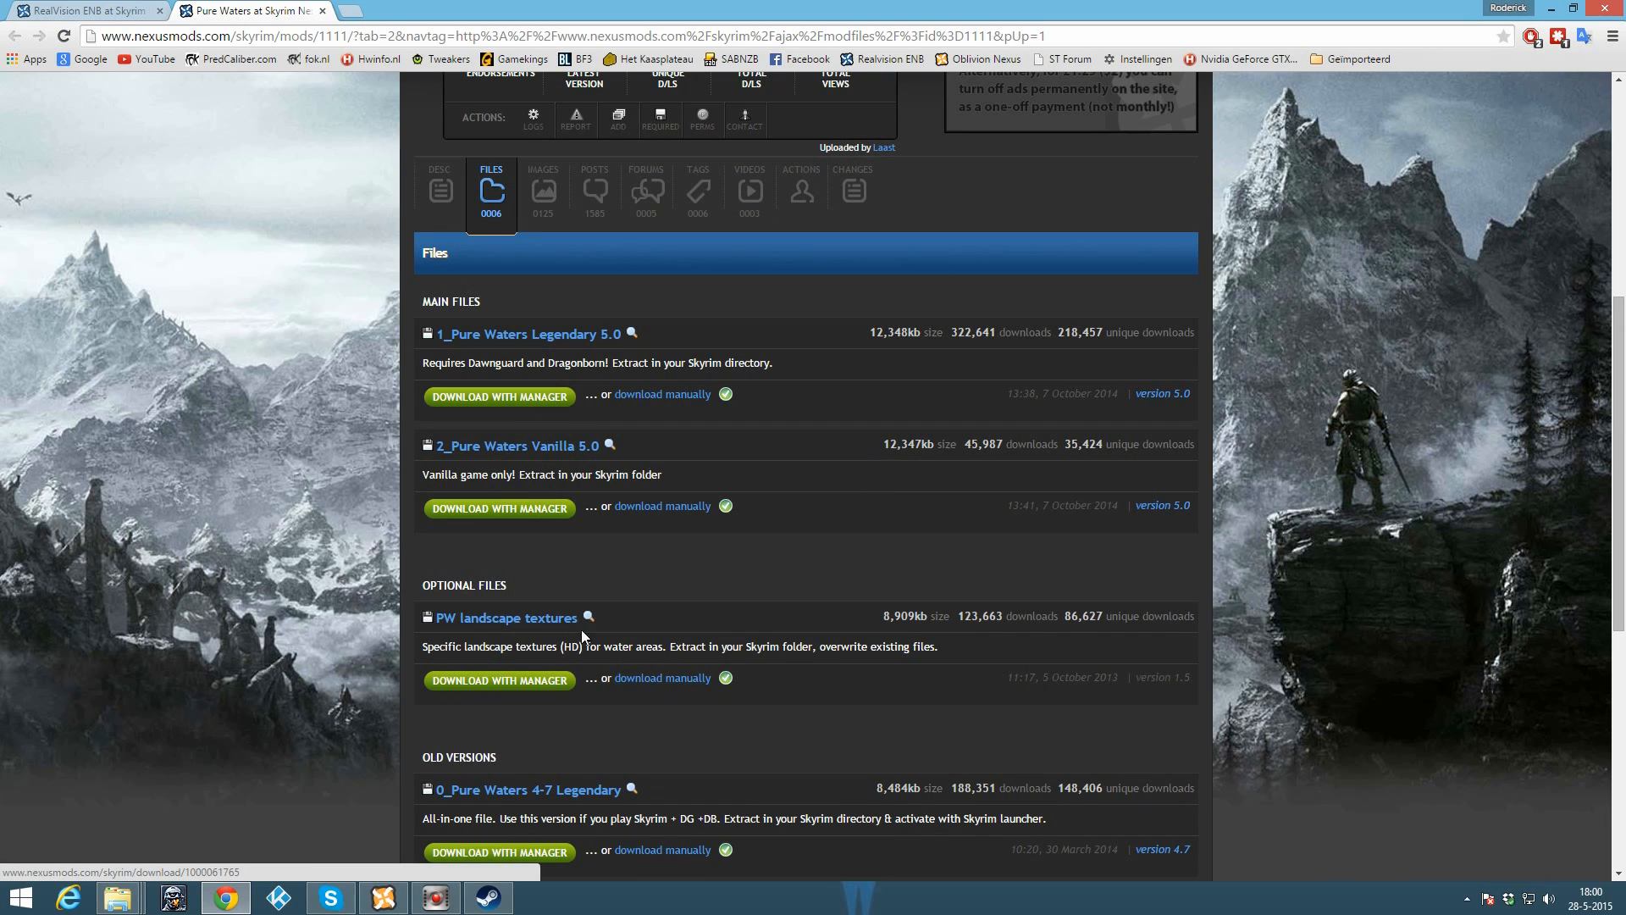
Step: Switch to Nexus Mod Manager, add the PW landscape textures-1111-1-5 archive and install it, overwriting all conflicting files
{"action": "left_click", "coordinate": [383, 897]}
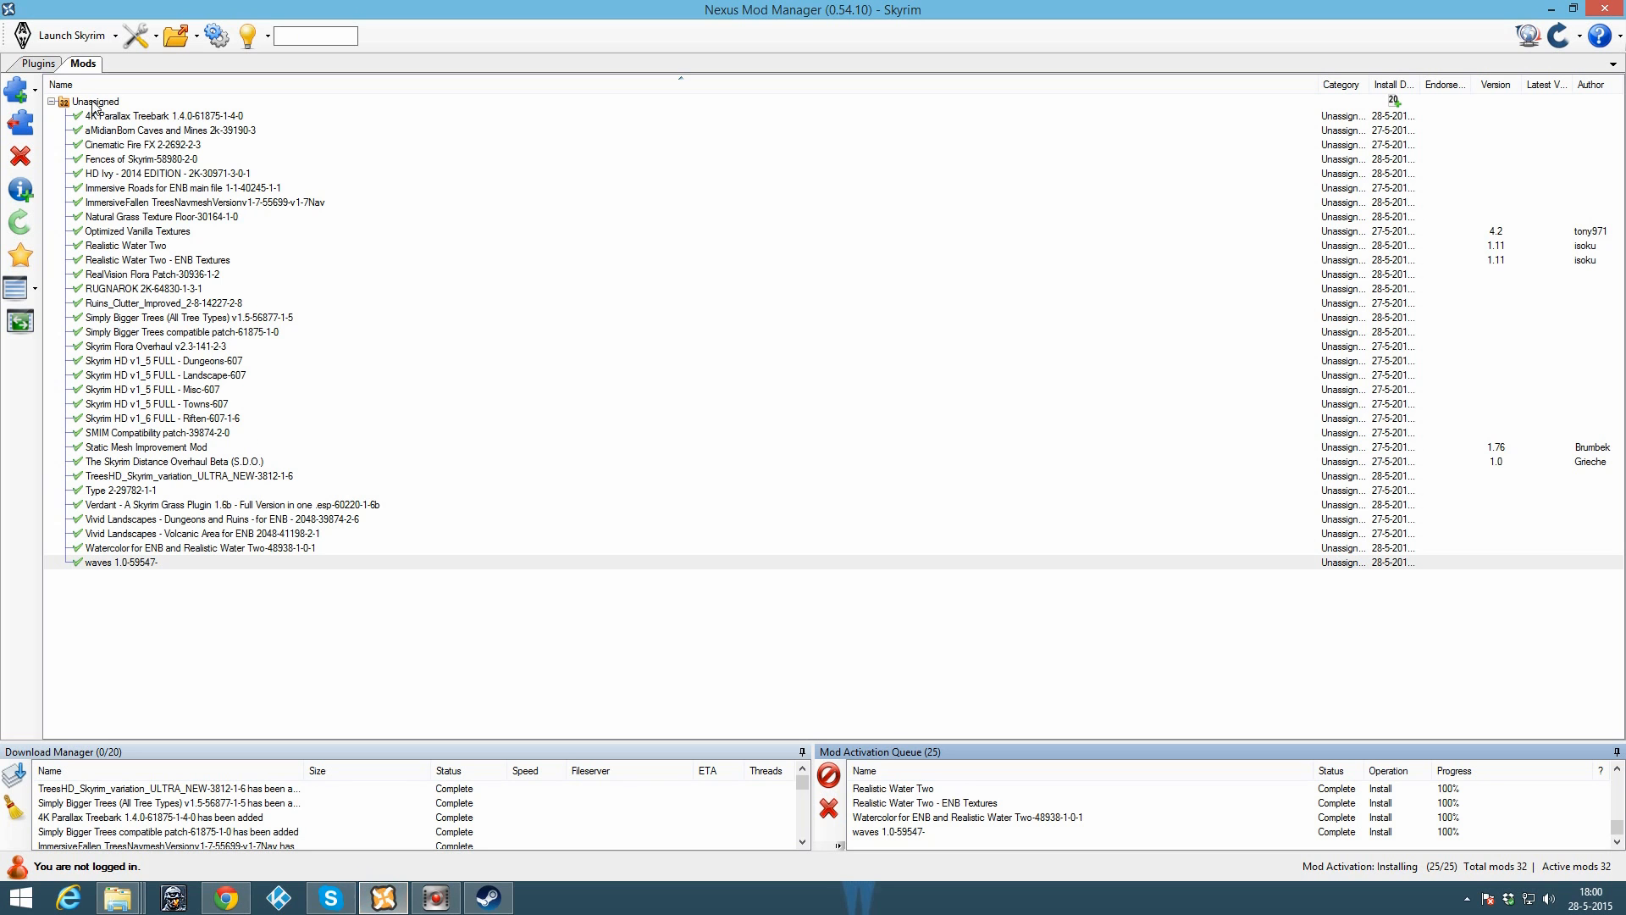
{"action": "left_click", "coordinate": [15, 88]}
{"action": "left_click", "coordinate": [716, 315]}
{"action": "key", "text": "p"}
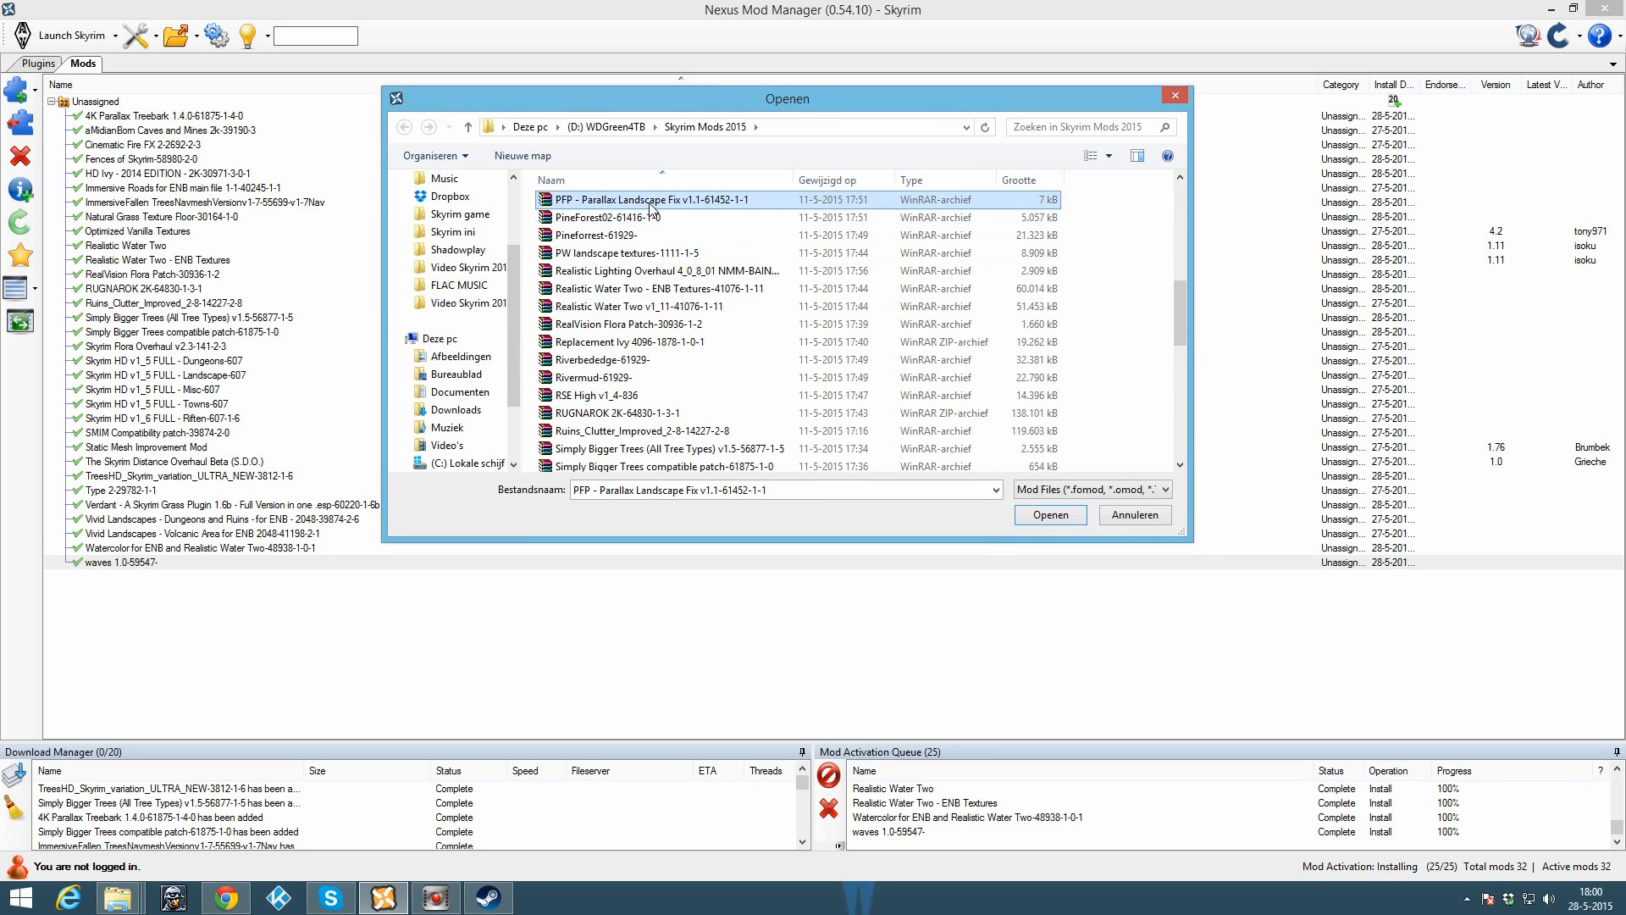
{"action": "left_click", "coordinate": [660, 235]}
{"action": "double_click", "coordinate": [684, 254]}
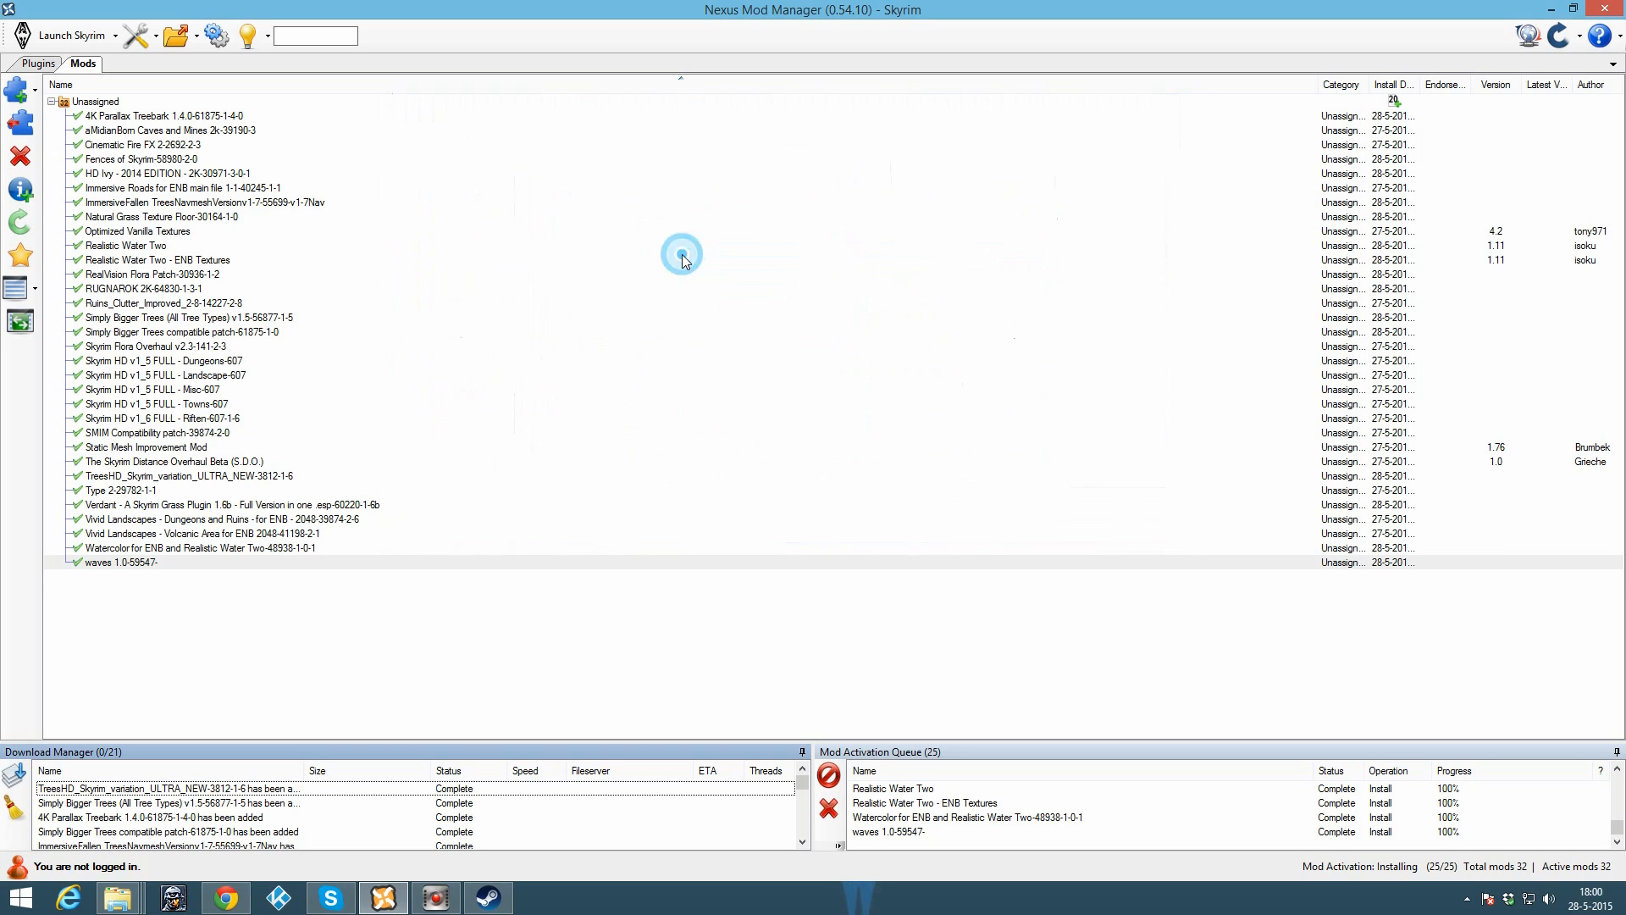
{"action": "double_click", "coordinate": [135, 246]}
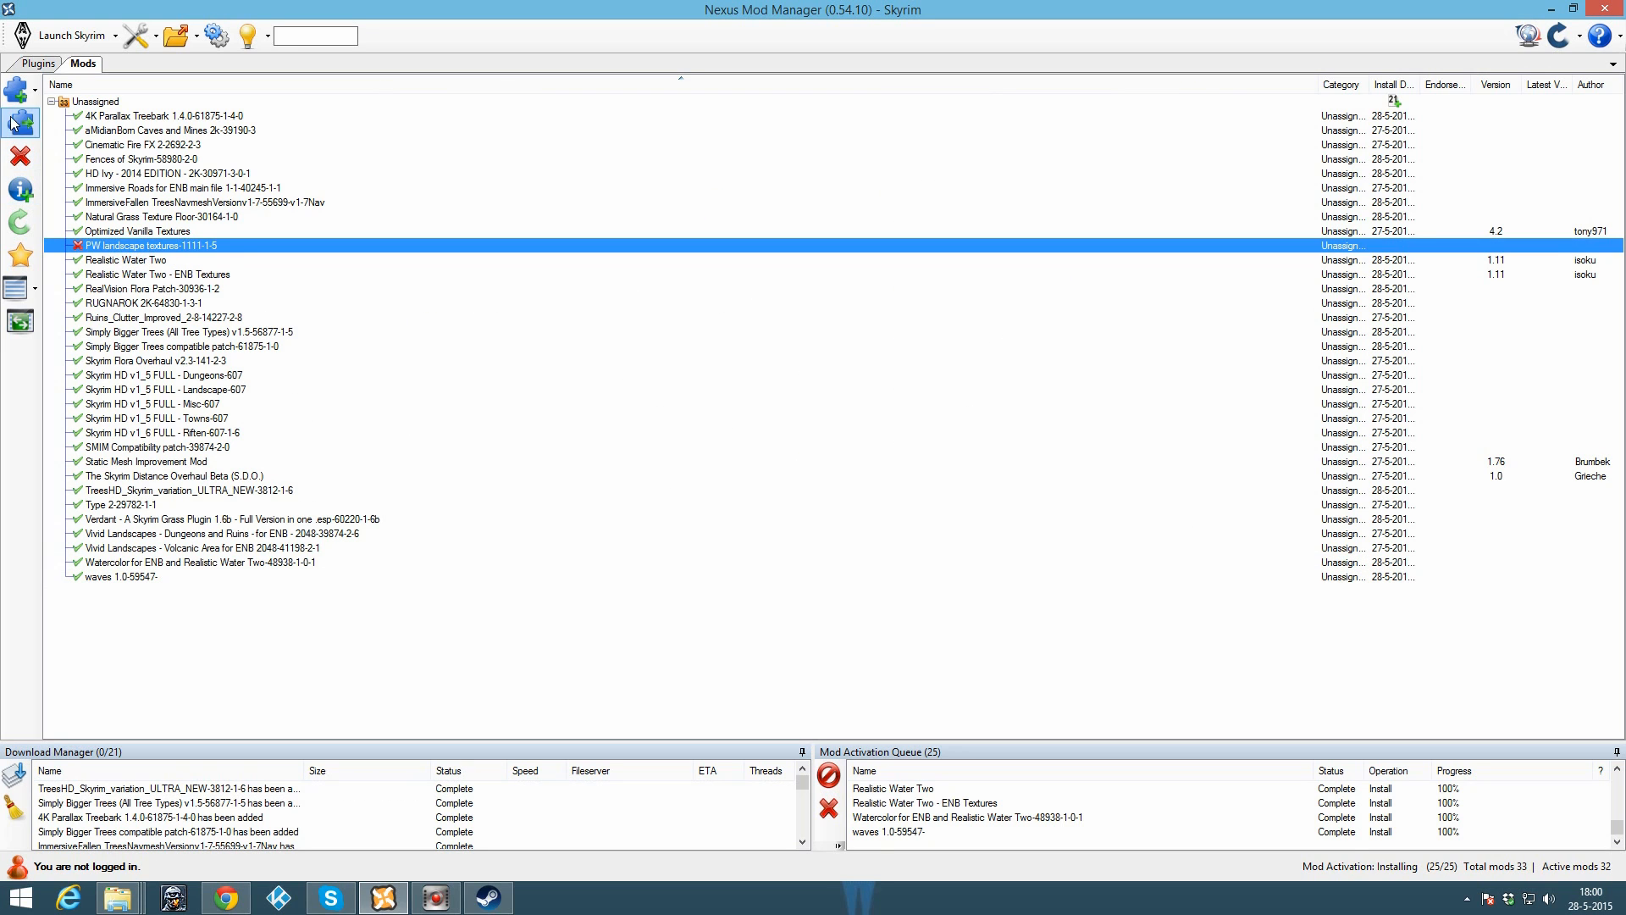
{"action": "left_click", "coordinate": [567, 462]}
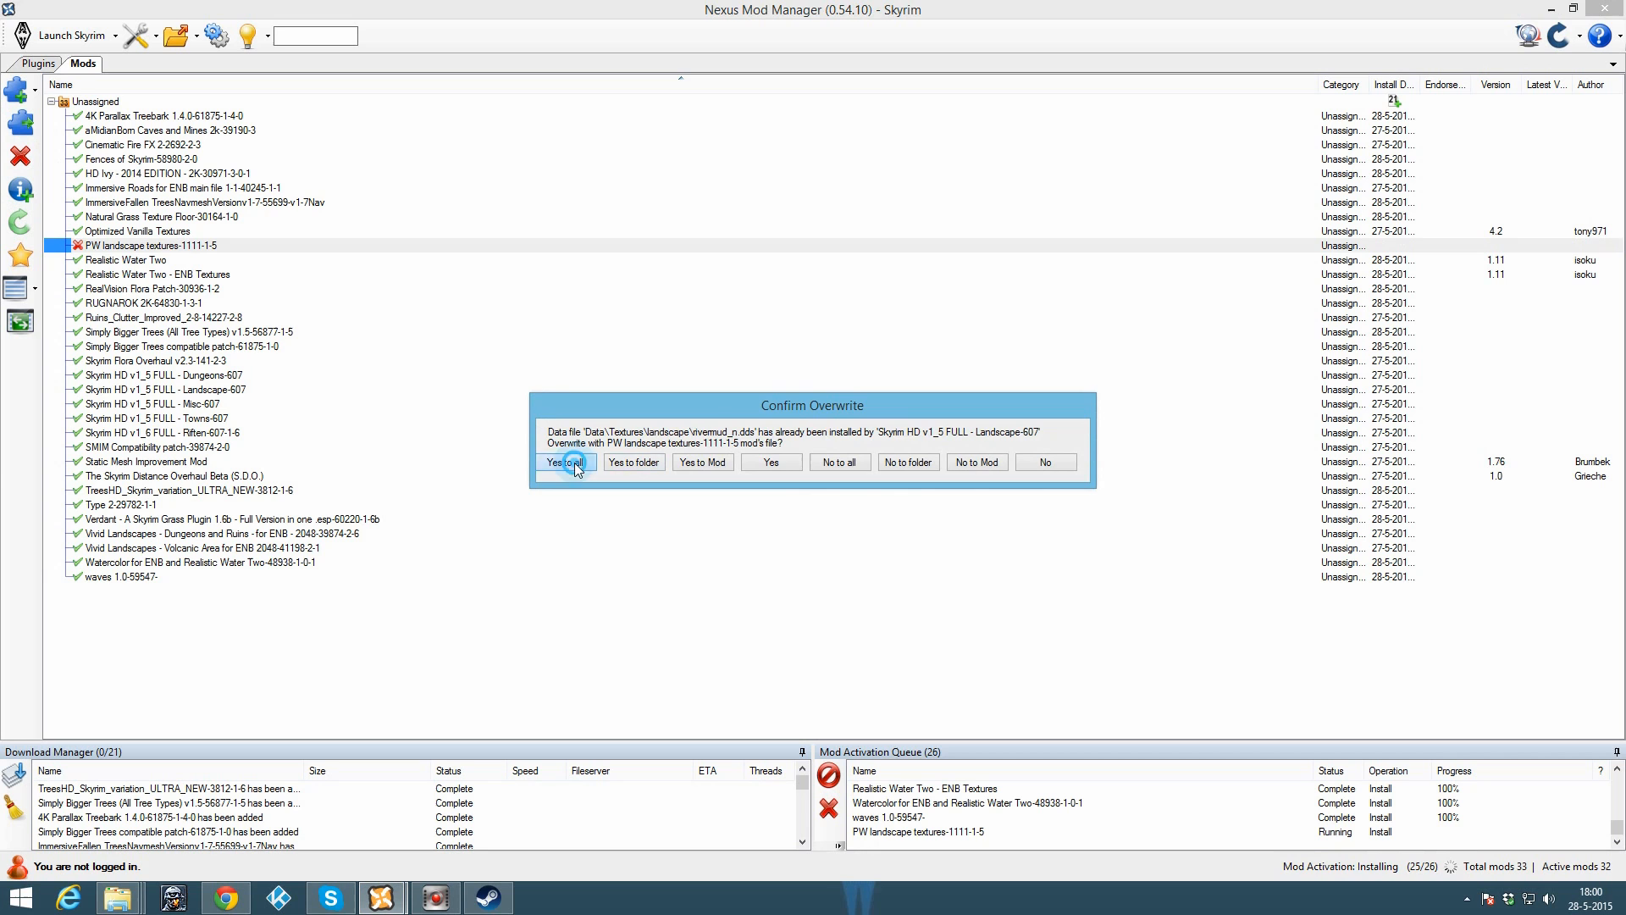
Step: Switch to Chrome and close the Pure Waters page to return to the RealVision ENB mod list
{"action": "left_click", "coordinate": [237, 895]}
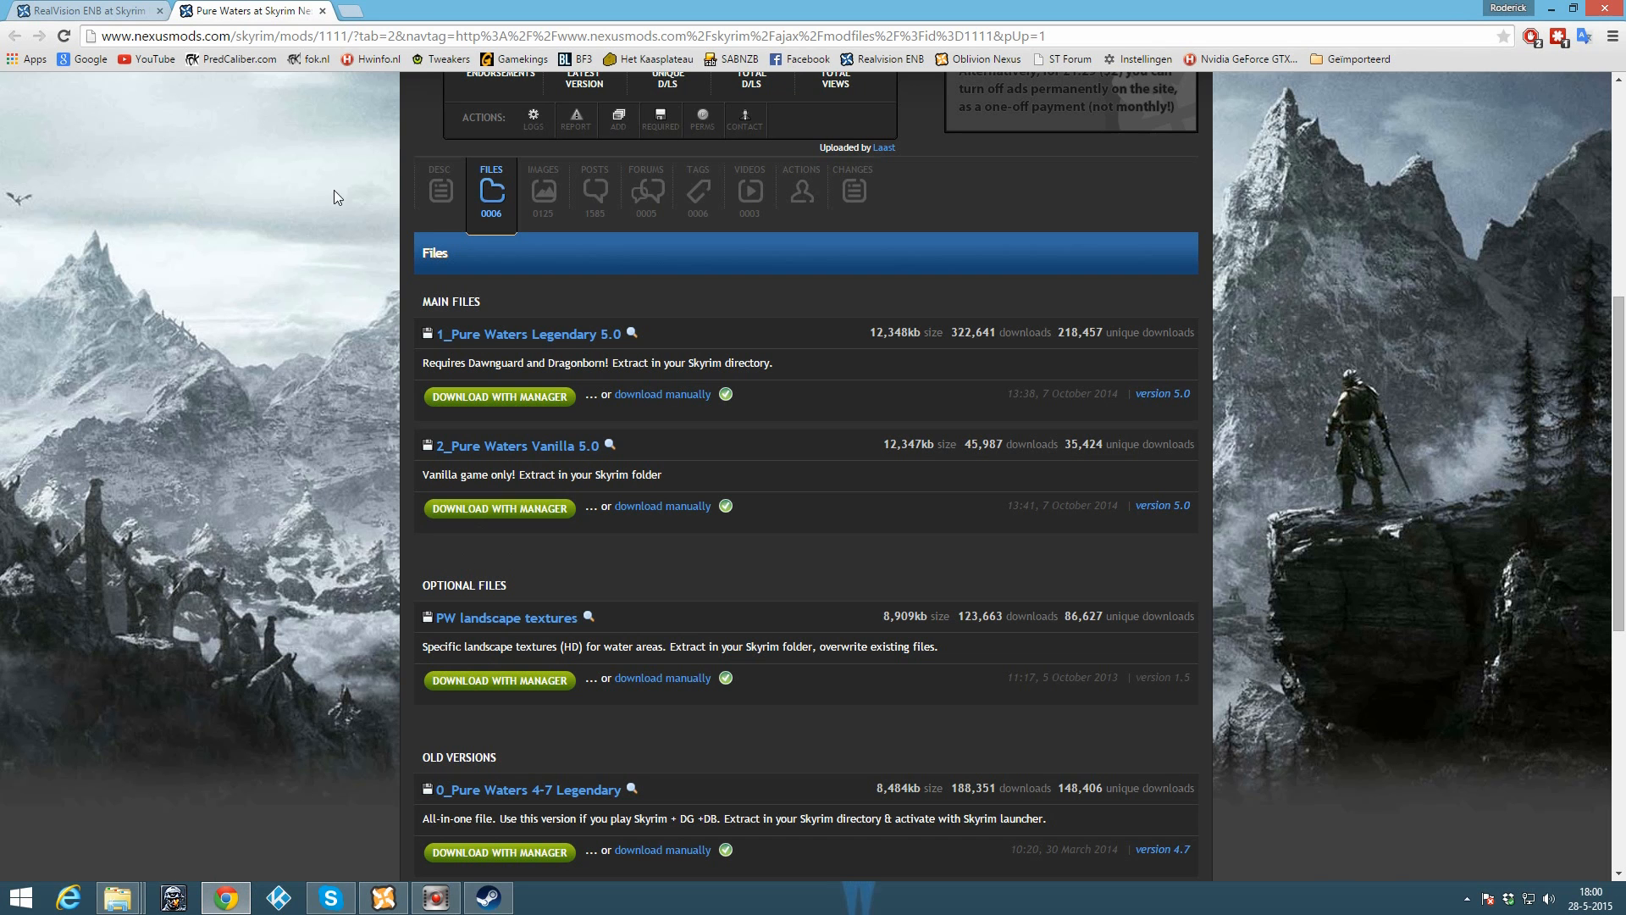
{"action": "left_click", "coordinate": [323, 10]}
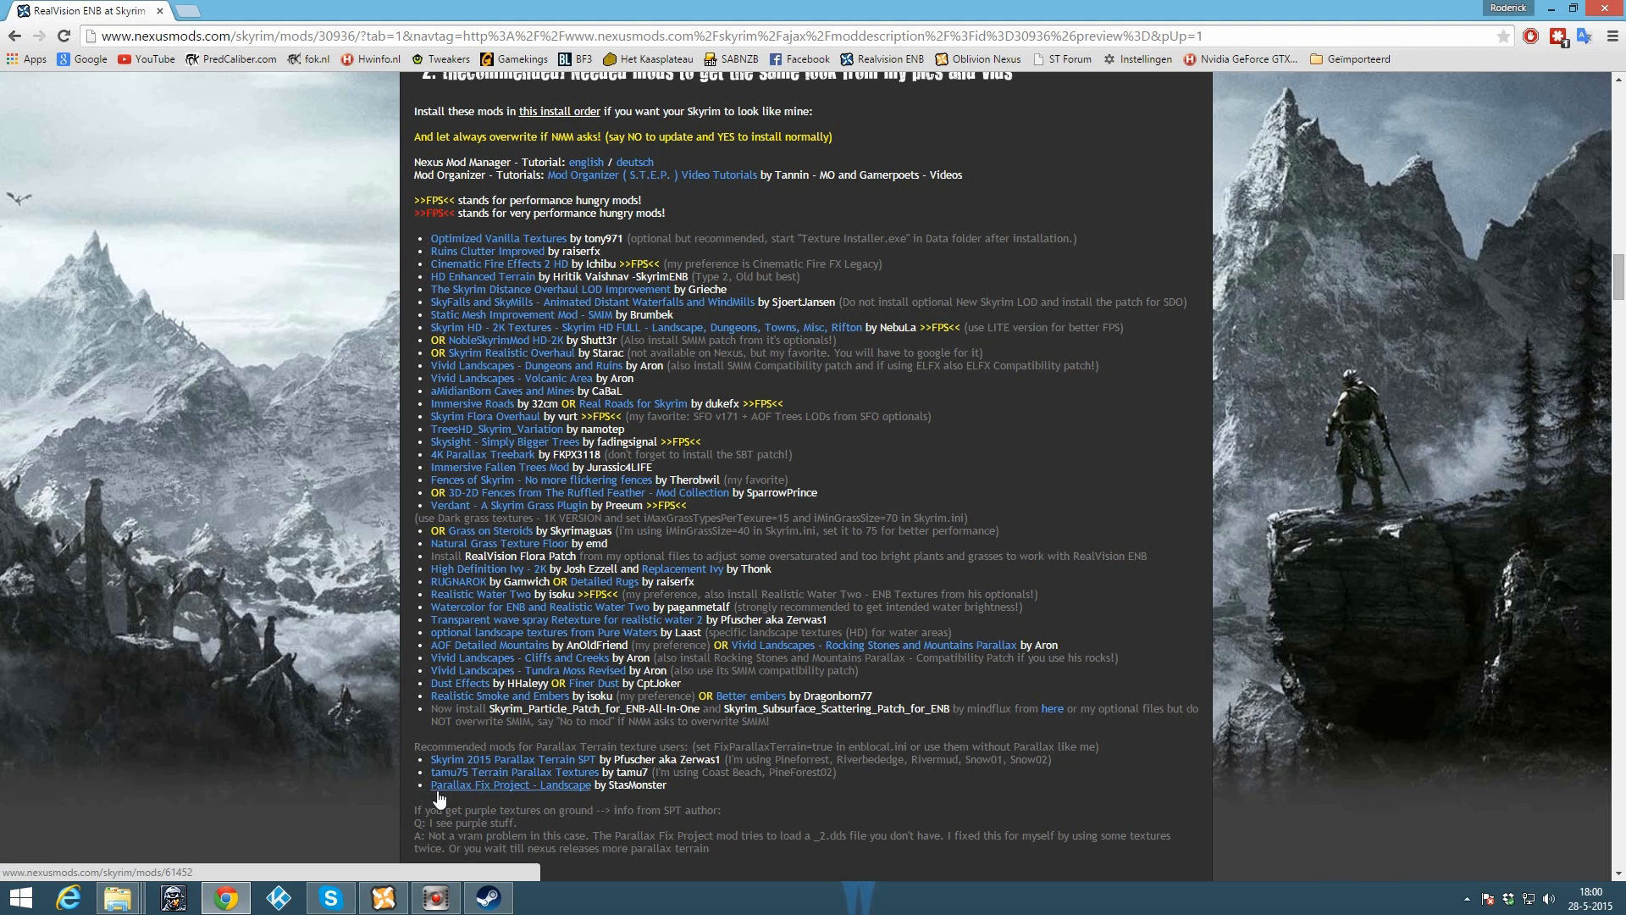
Step: Compare the water mods installed in Nexus Mod Manager, from Realistic Water Two to PW landscape textures, with the recommended list in Chrome
{"action": "left_click", "coordinate": [383, 898]}
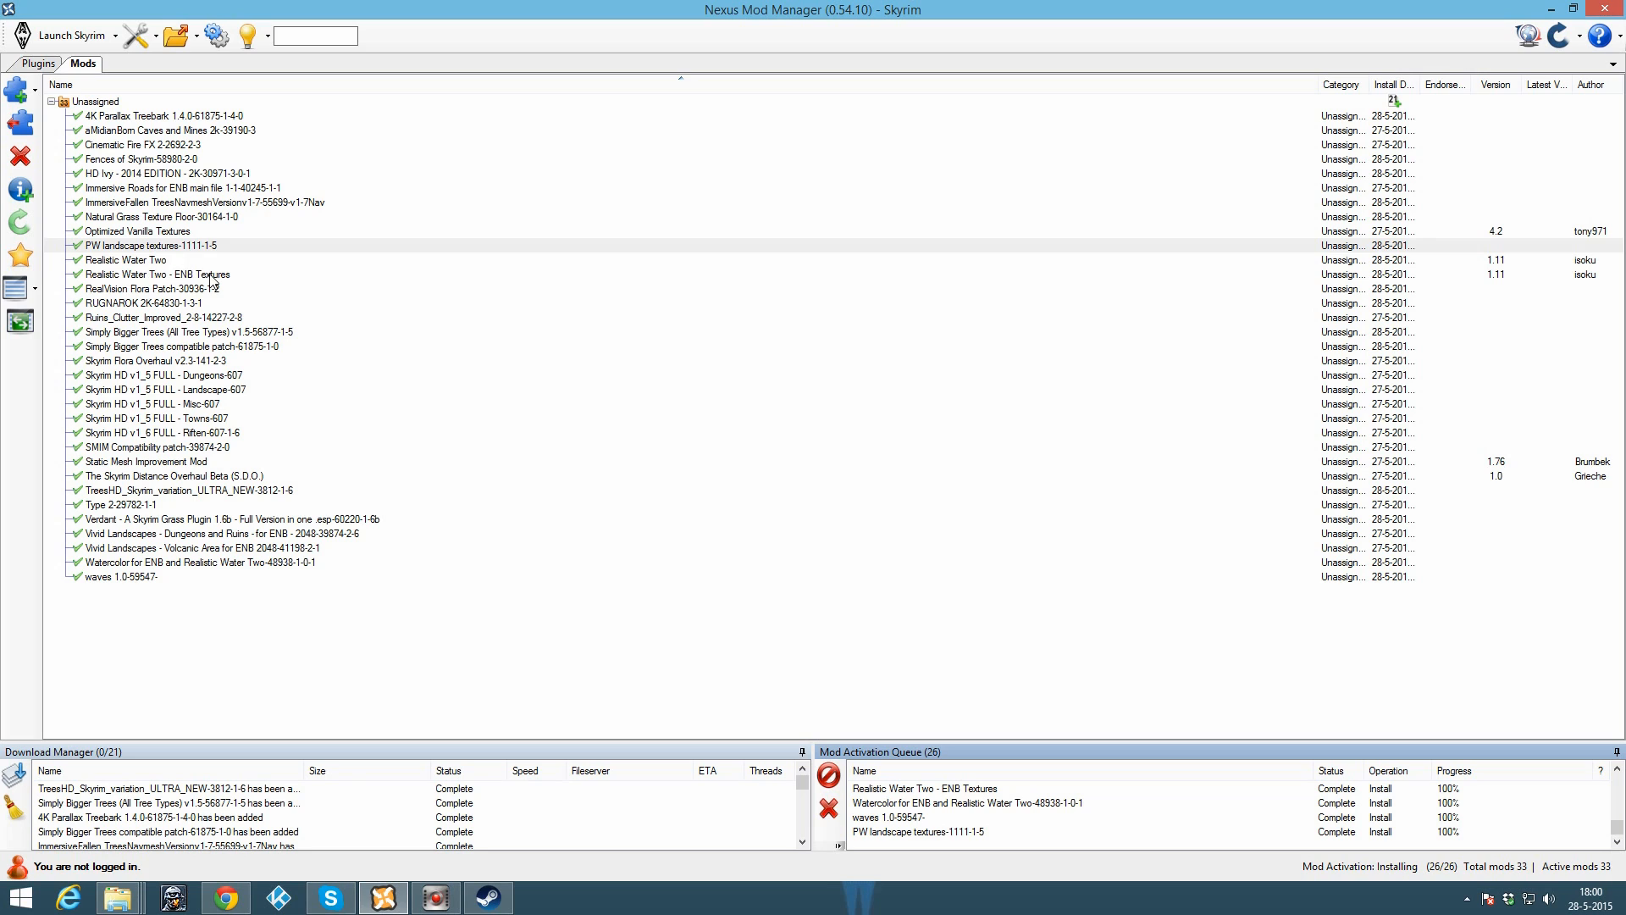
{"action": "left_click", "coordinate": [127, 577]}
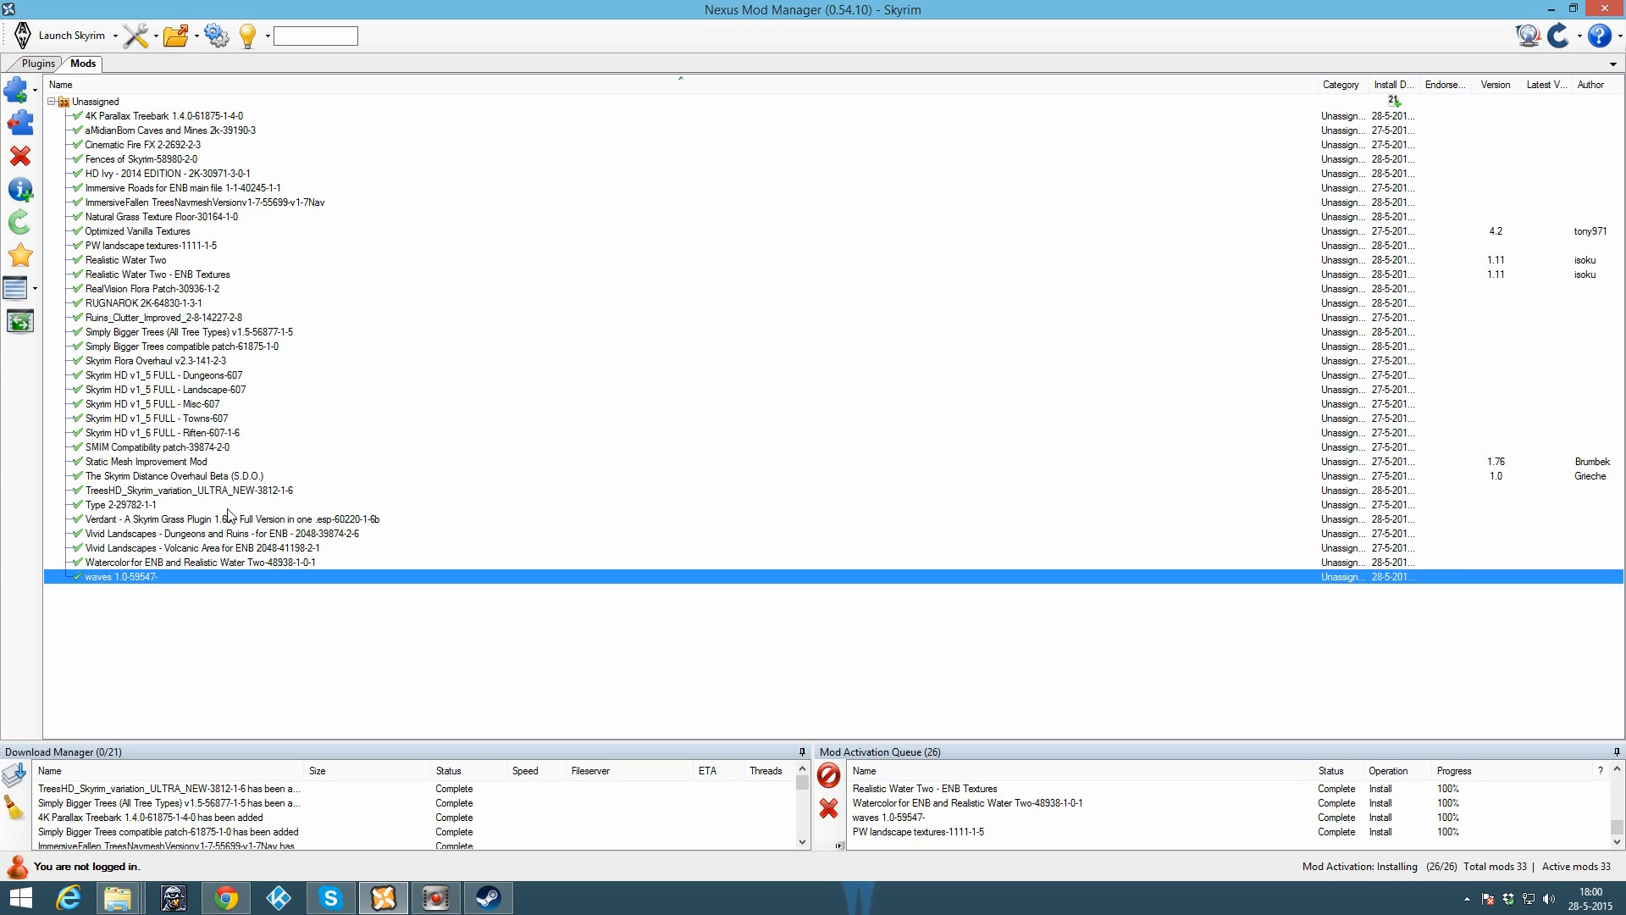
{"action": "left_click", "coordinate": [225, 896]}
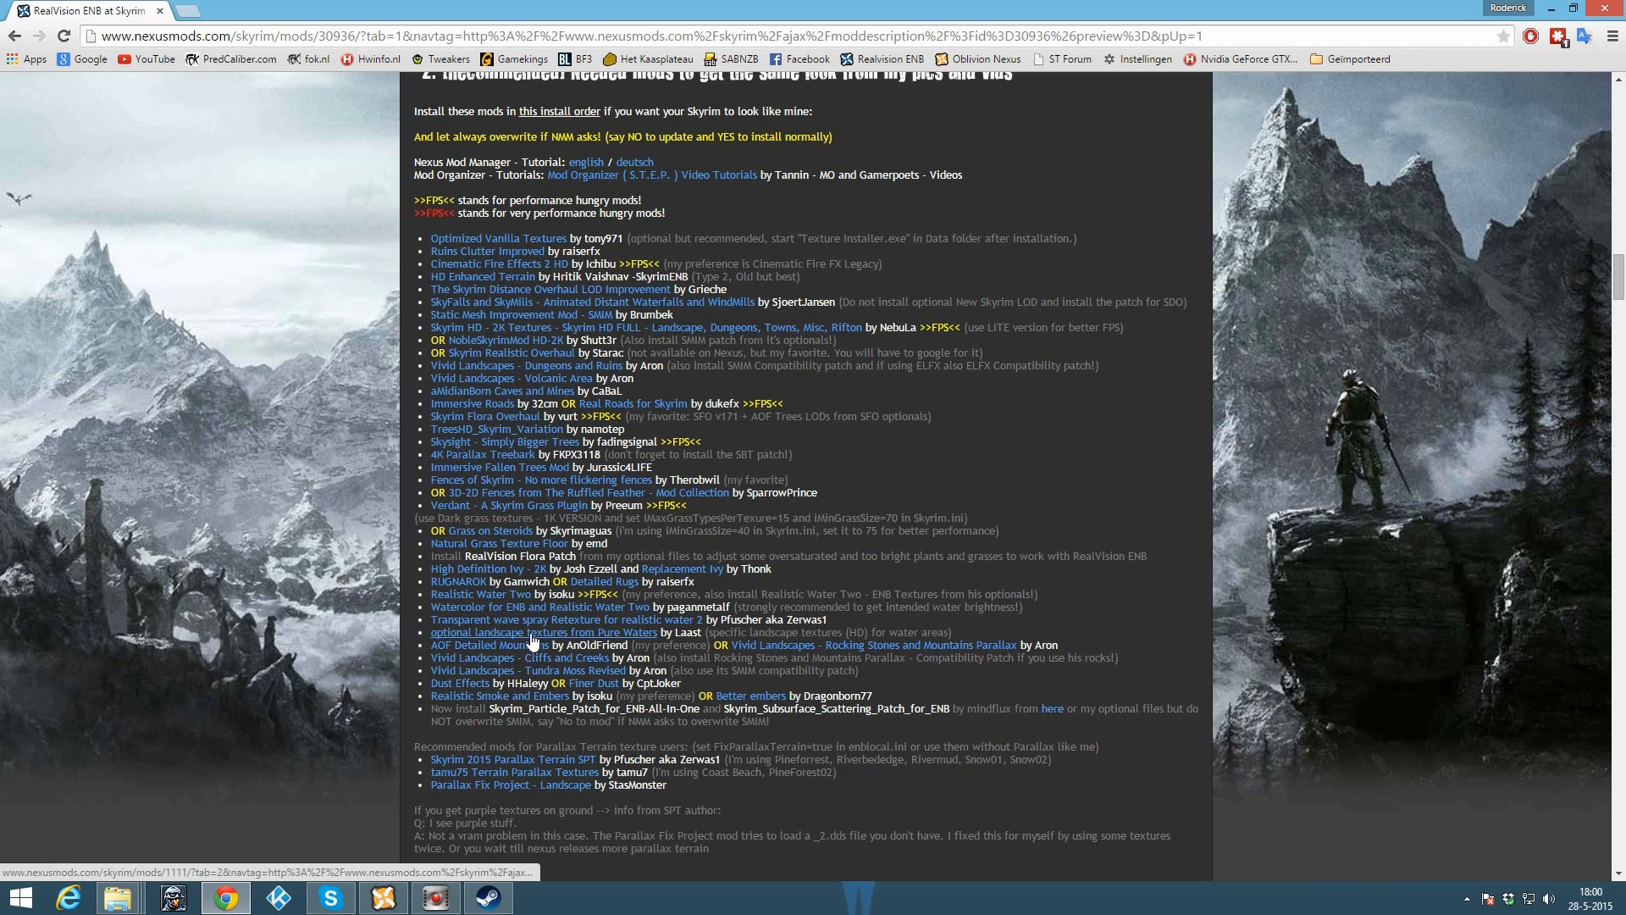
{"action": "left_click", "coordinate": [384, 896]}
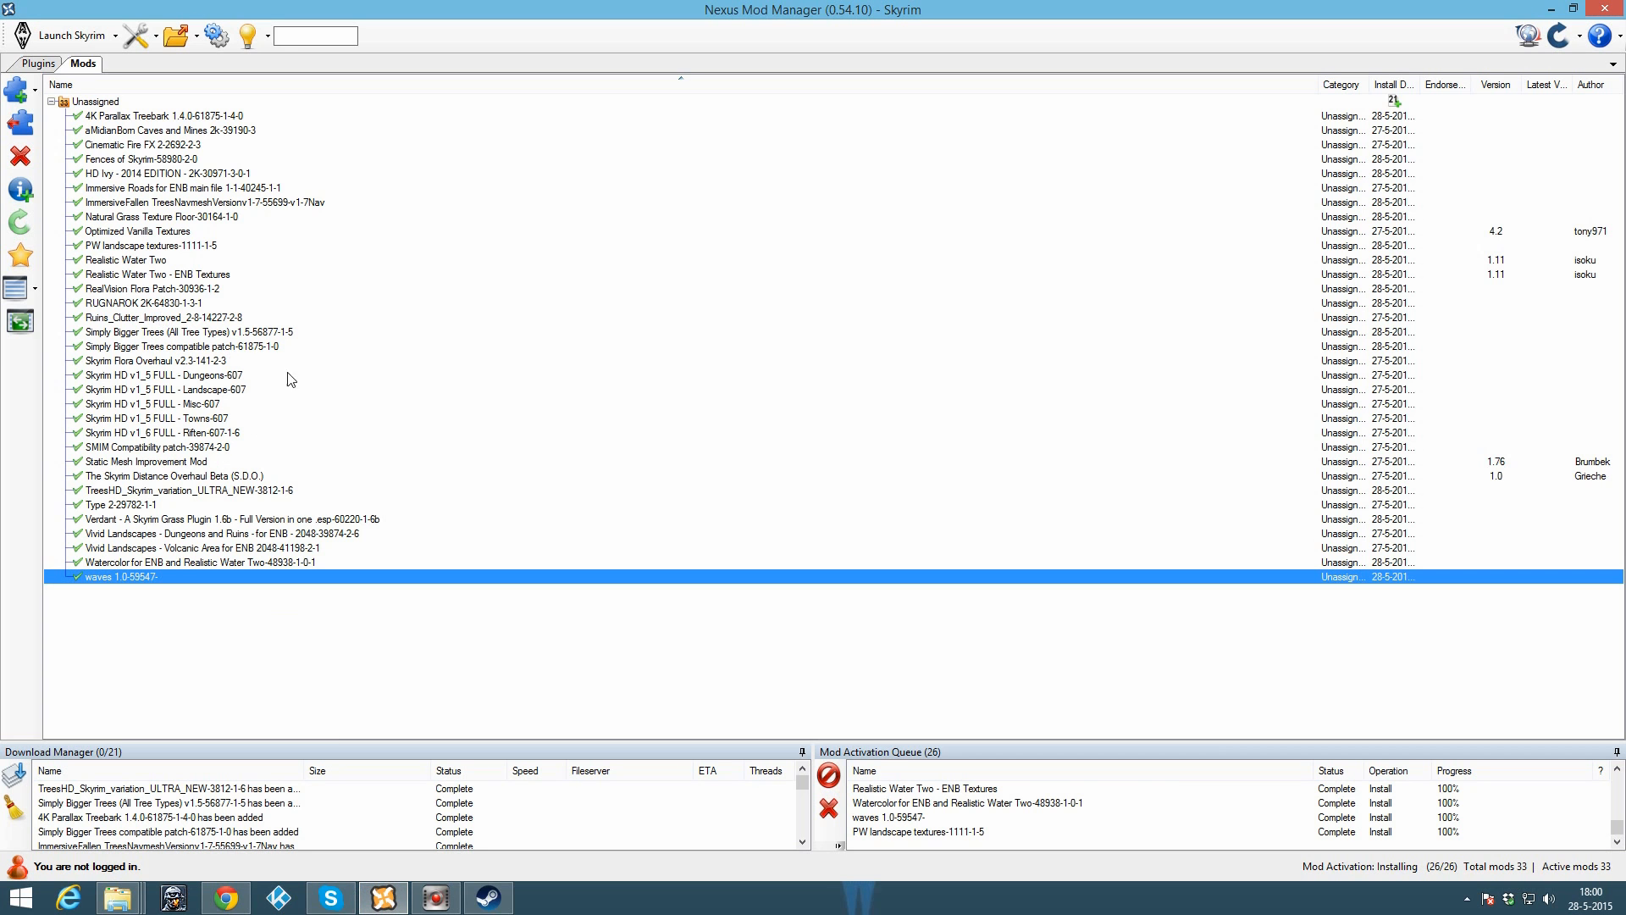
{"action": "left_click", "coordinate": [108, 245]}
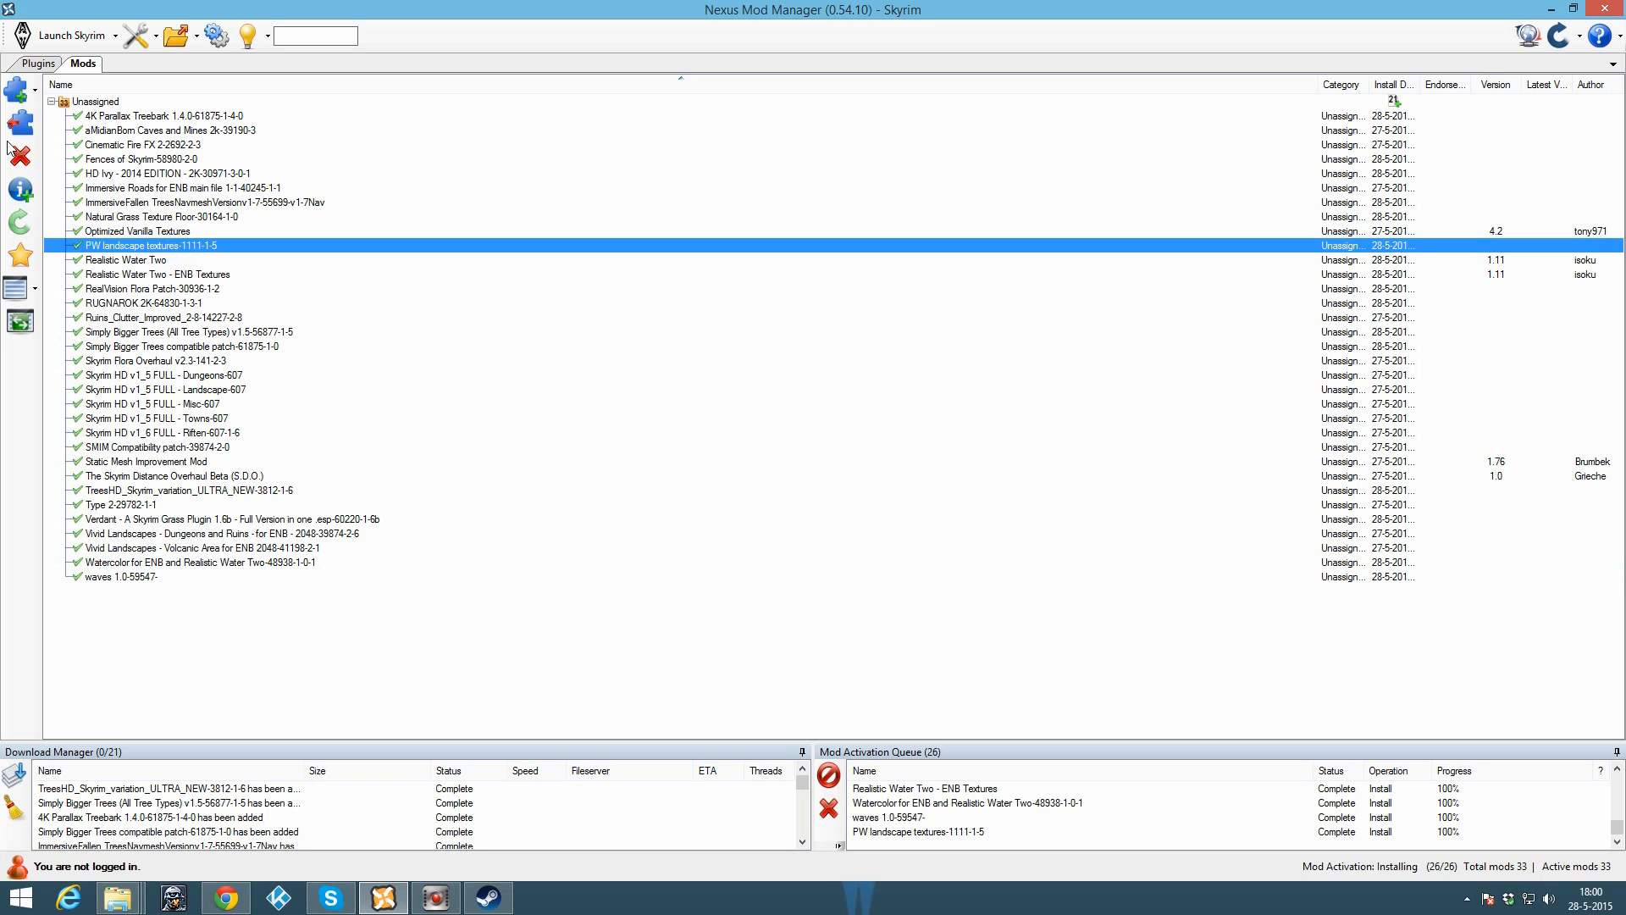
{"action": "key", "text": "alt+Tab"}
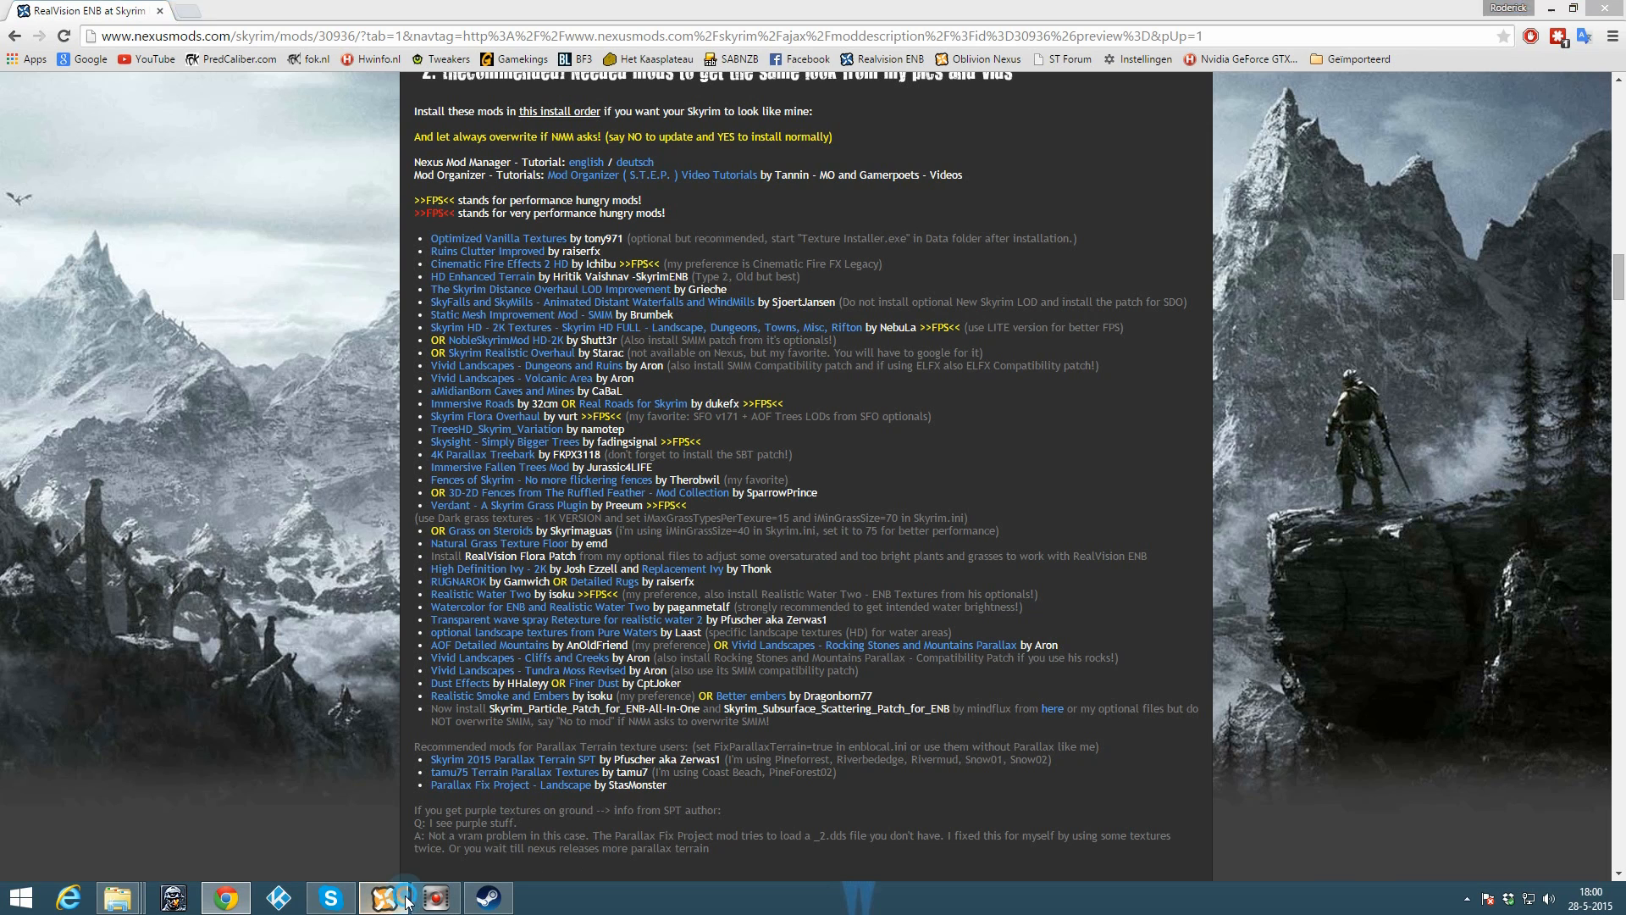
{"action": "key", "text": "alt+Tab"}
{"action": "left_click", "coordinate": [174, 262]}
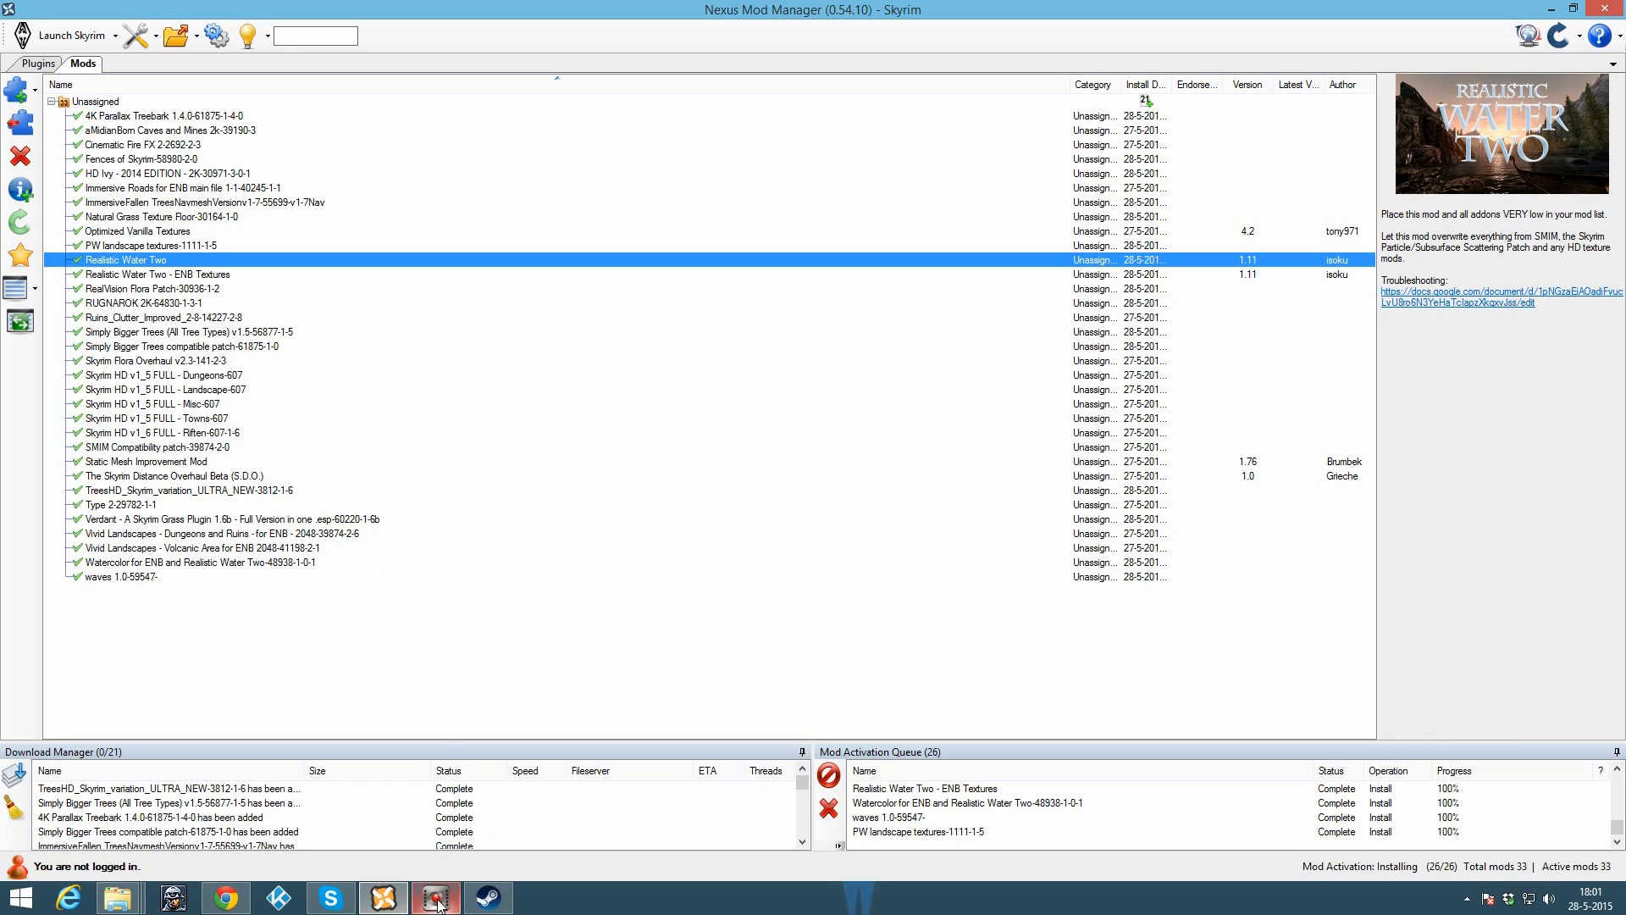
{"action": "mouse_move", "coordinate": [437, 906]}
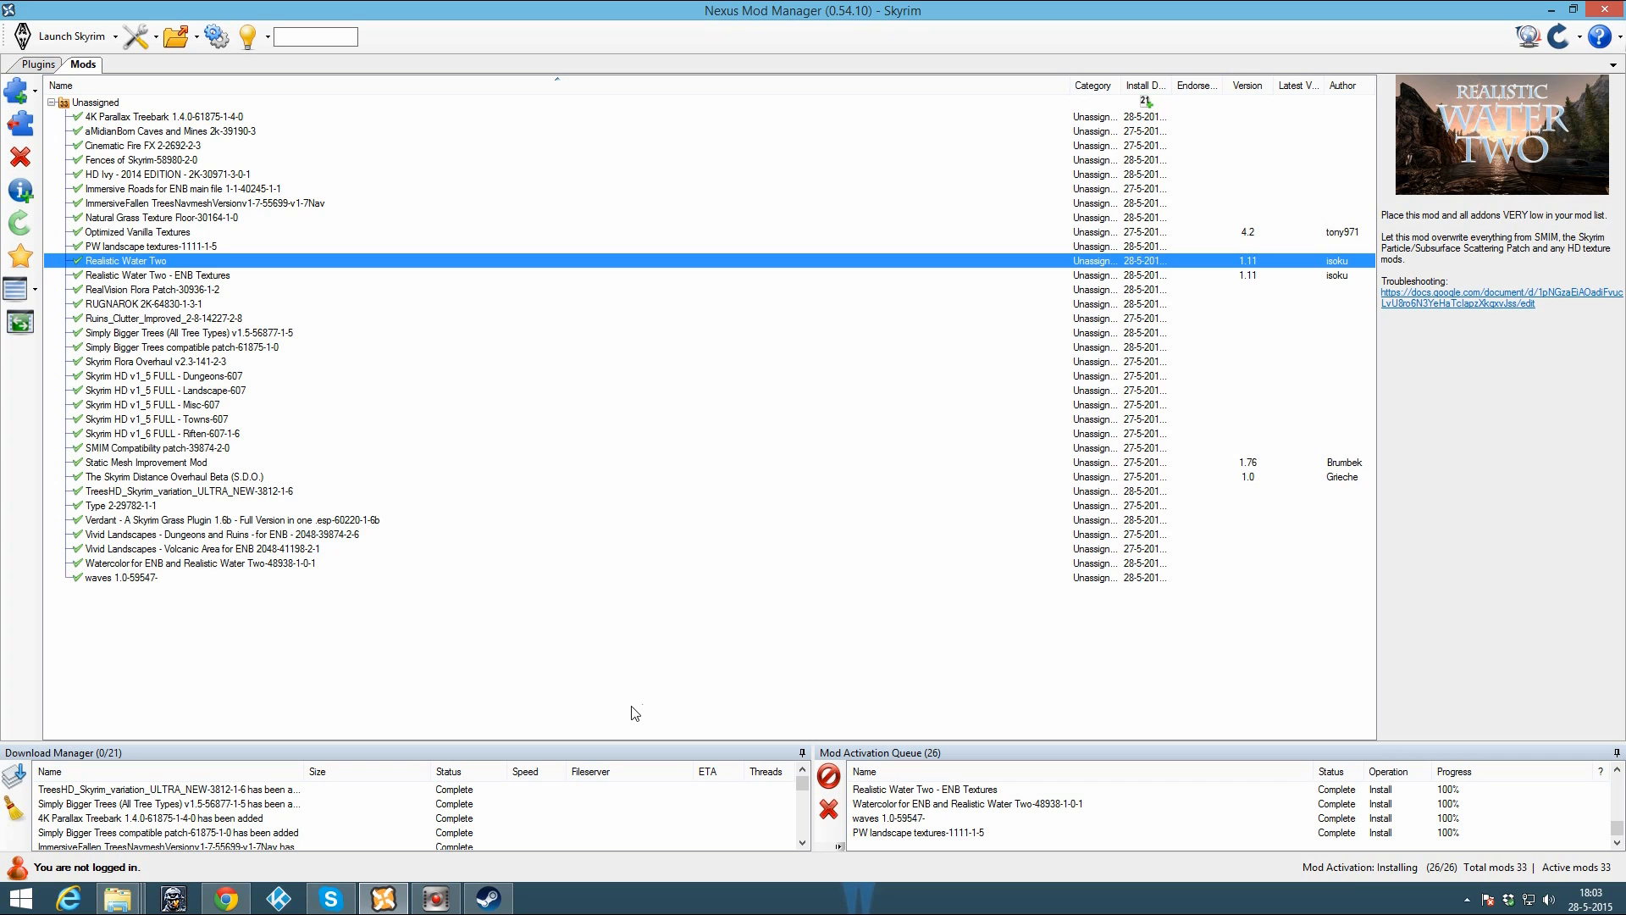
Step: Switch to Chrome and open the files of AOF Detailed Mountains from the mod list in a new tab
{"action": "left_click", "coordinate": [225, 901]}
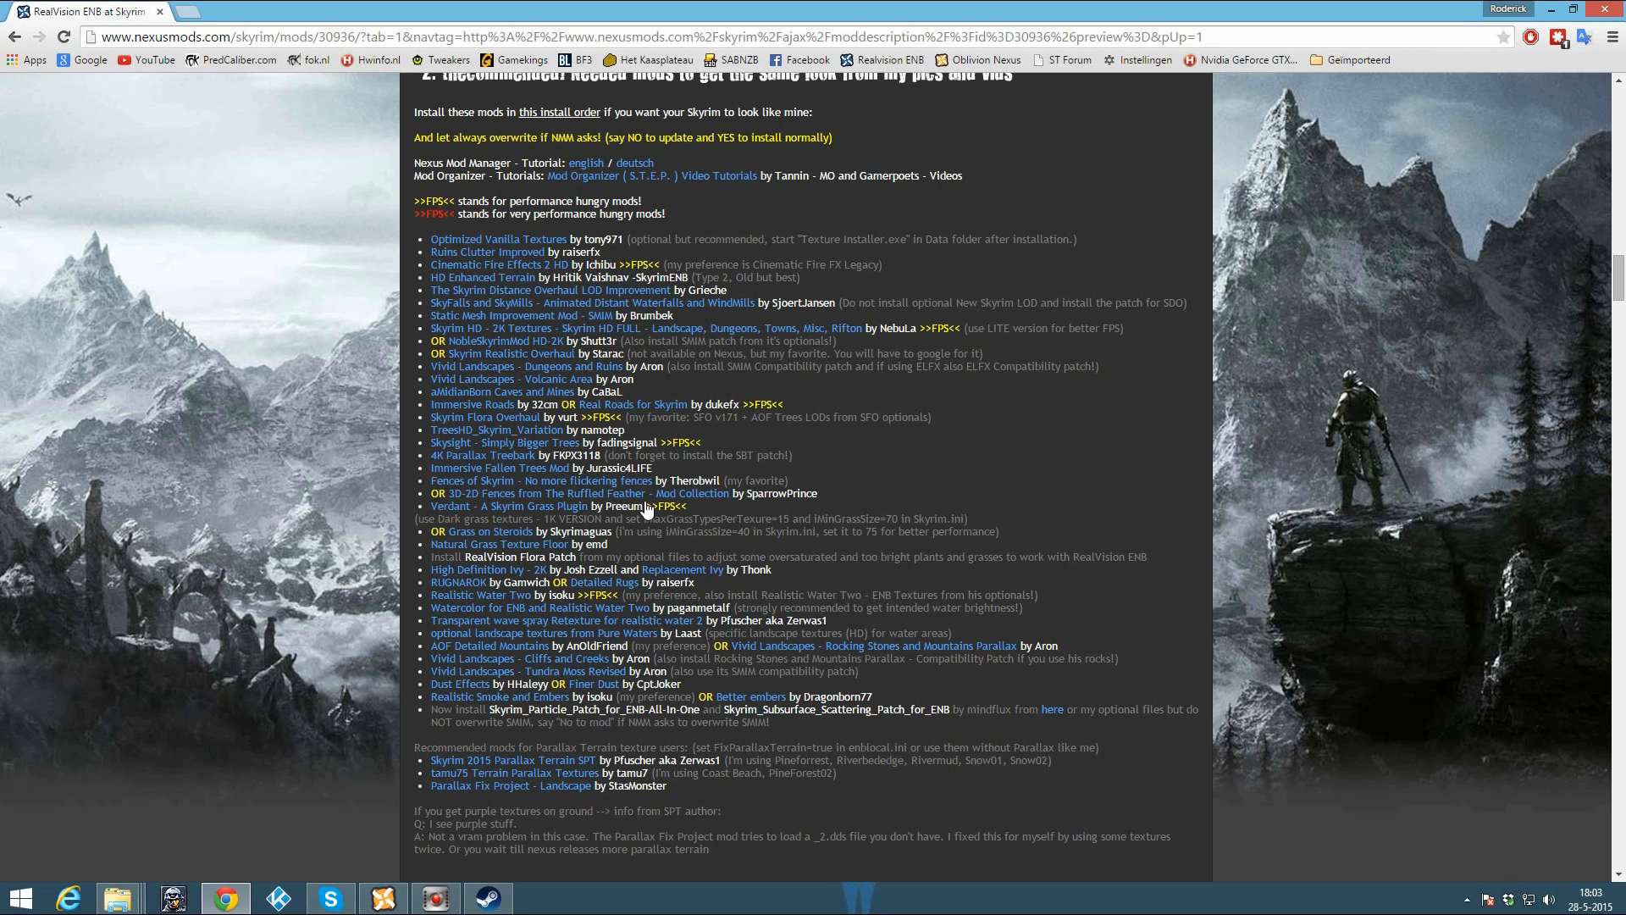
{"action": "right_click", "coordinate": [514, 654]}
{"action": "left_click", "coordinate": [531, 660]}
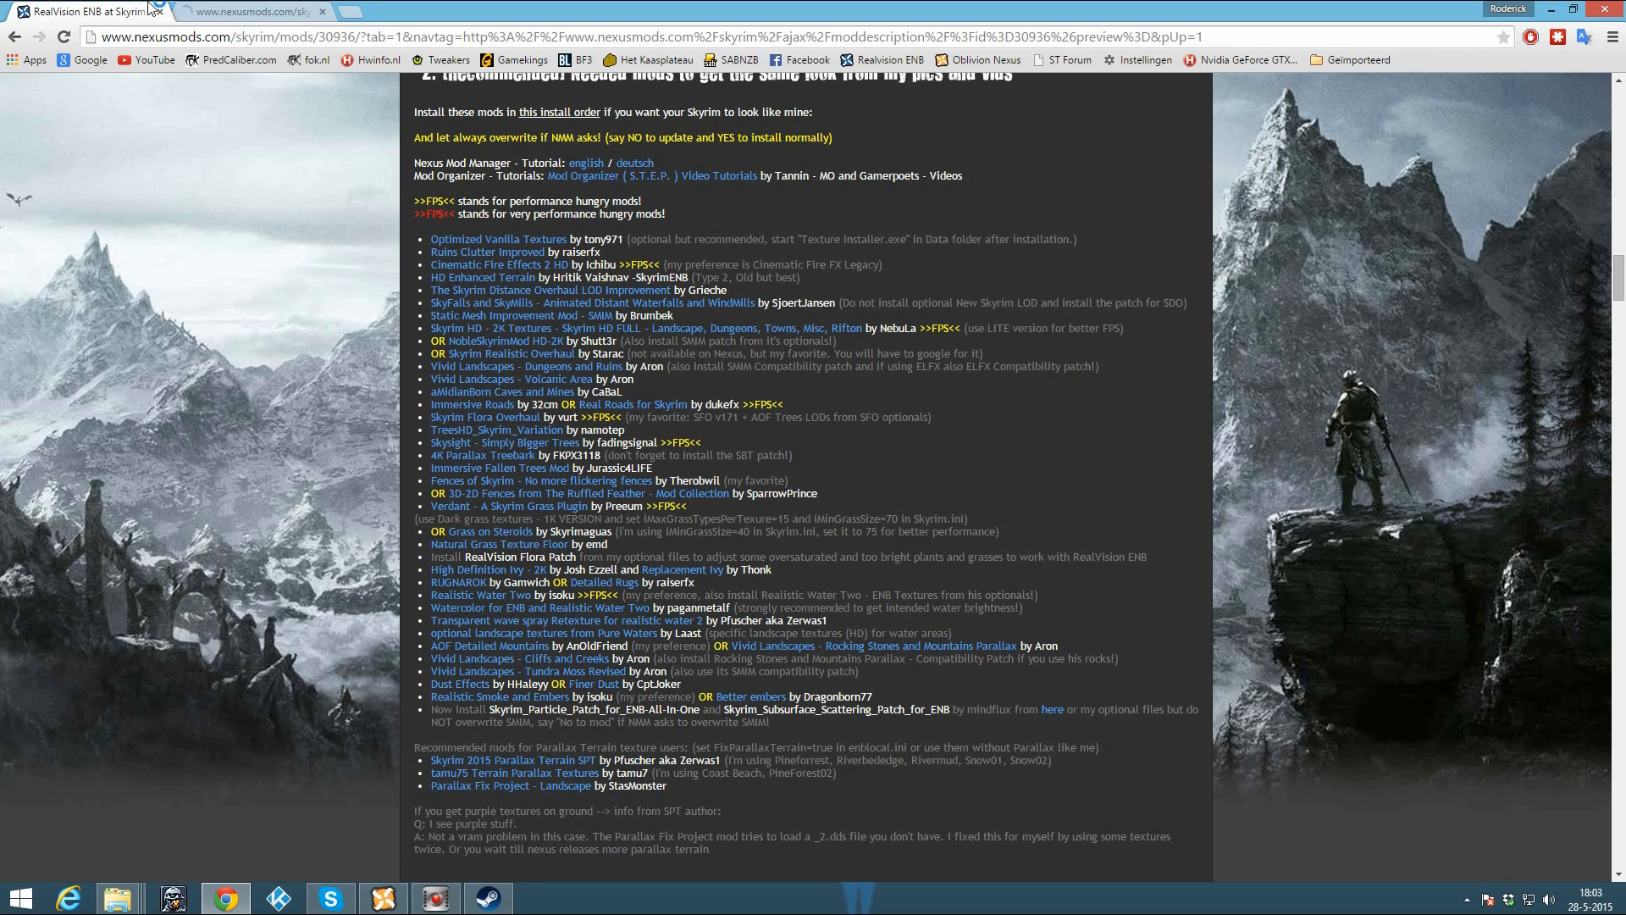
{"action": "left_click", "coordinate": [252, 10]}
{"action": "left_click", "coordinate": [491, 631]}
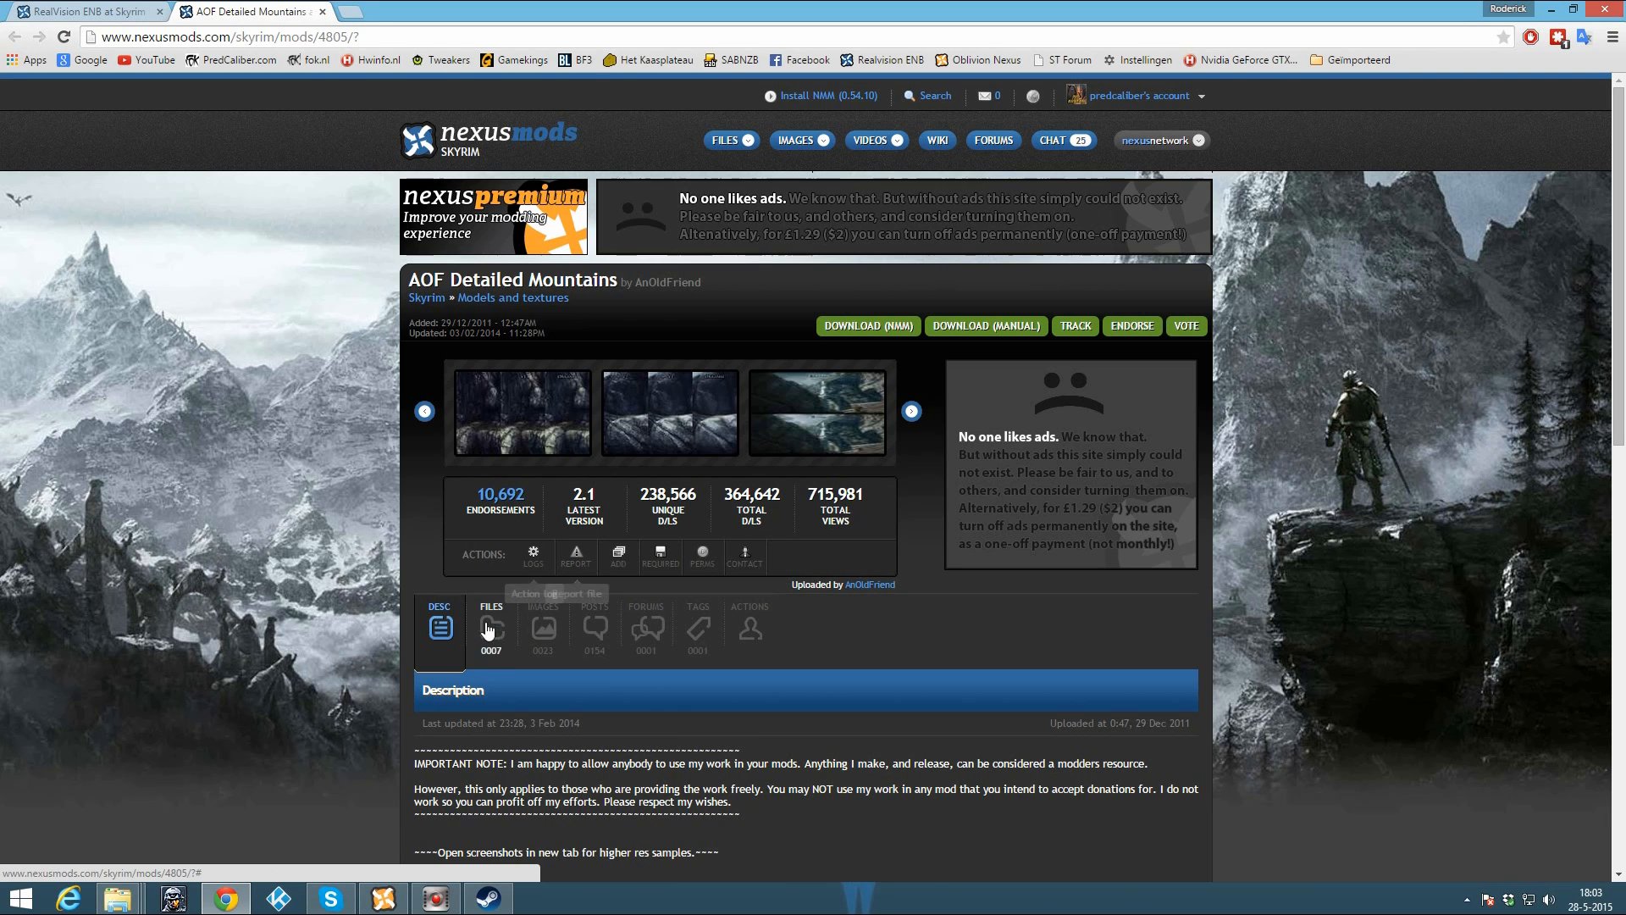
{"action": "scroll", "coordinate": [621, 583], "scroll_direction": "down", "scroll_amount": 2}
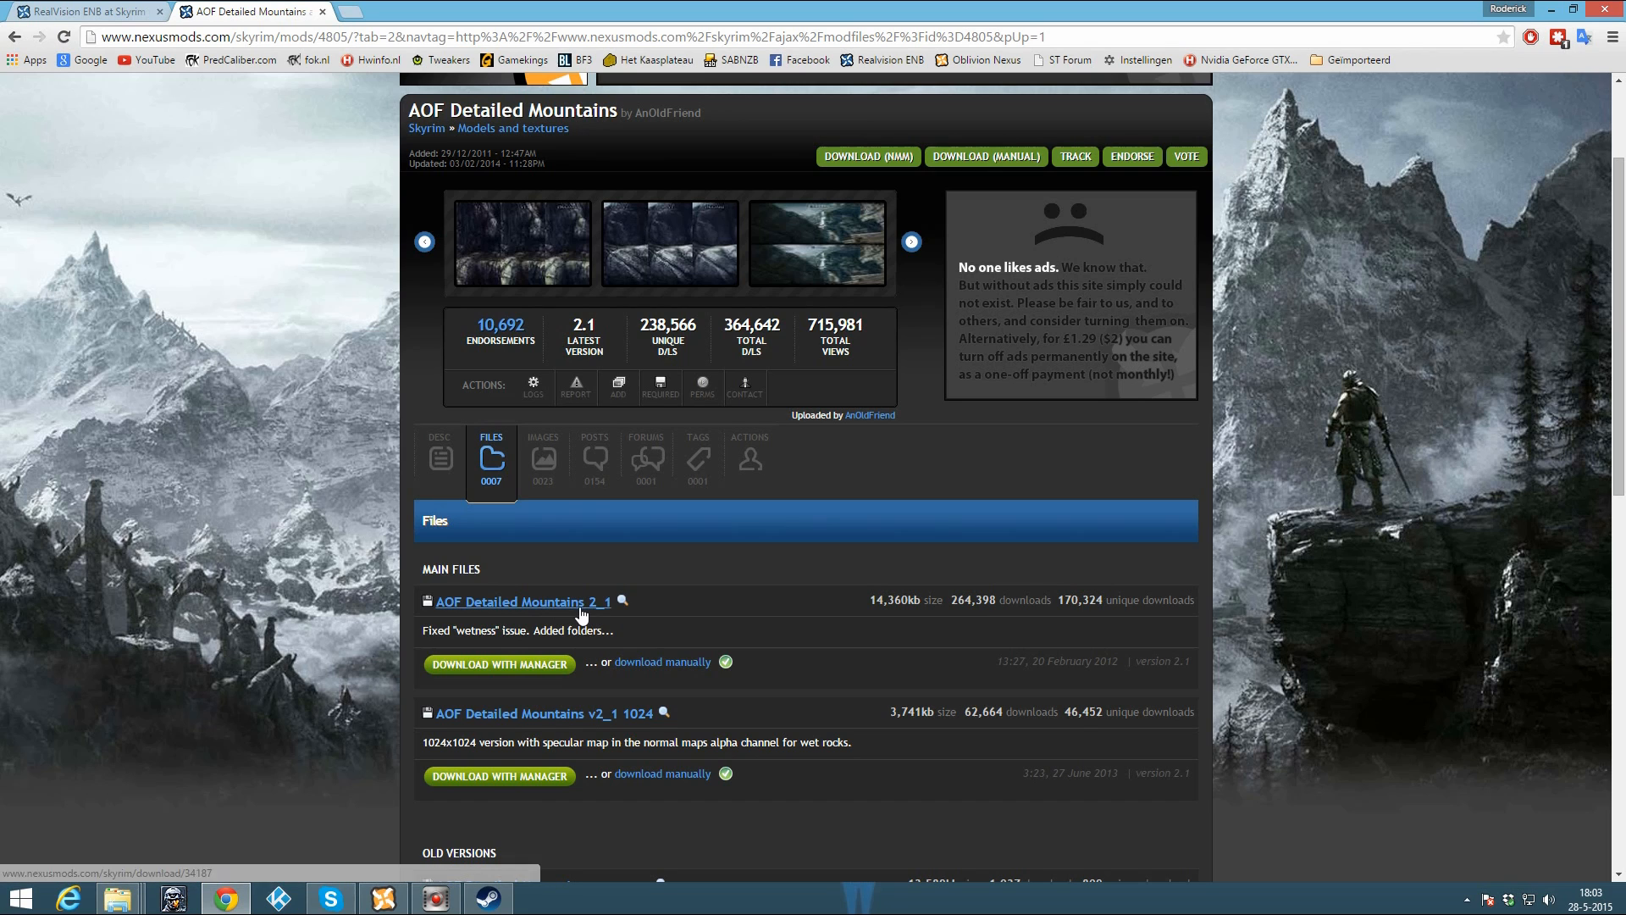
Step: Switch to Nexus Mod Manager, add the AOF Detailed Mountains 2_1-4805-2-1 archive and install it, overwriting all conflicting files
{"action": "left_click", "coordinate": [383, 897]}
{"action": "left_click", "coordinate": [15, 89]}
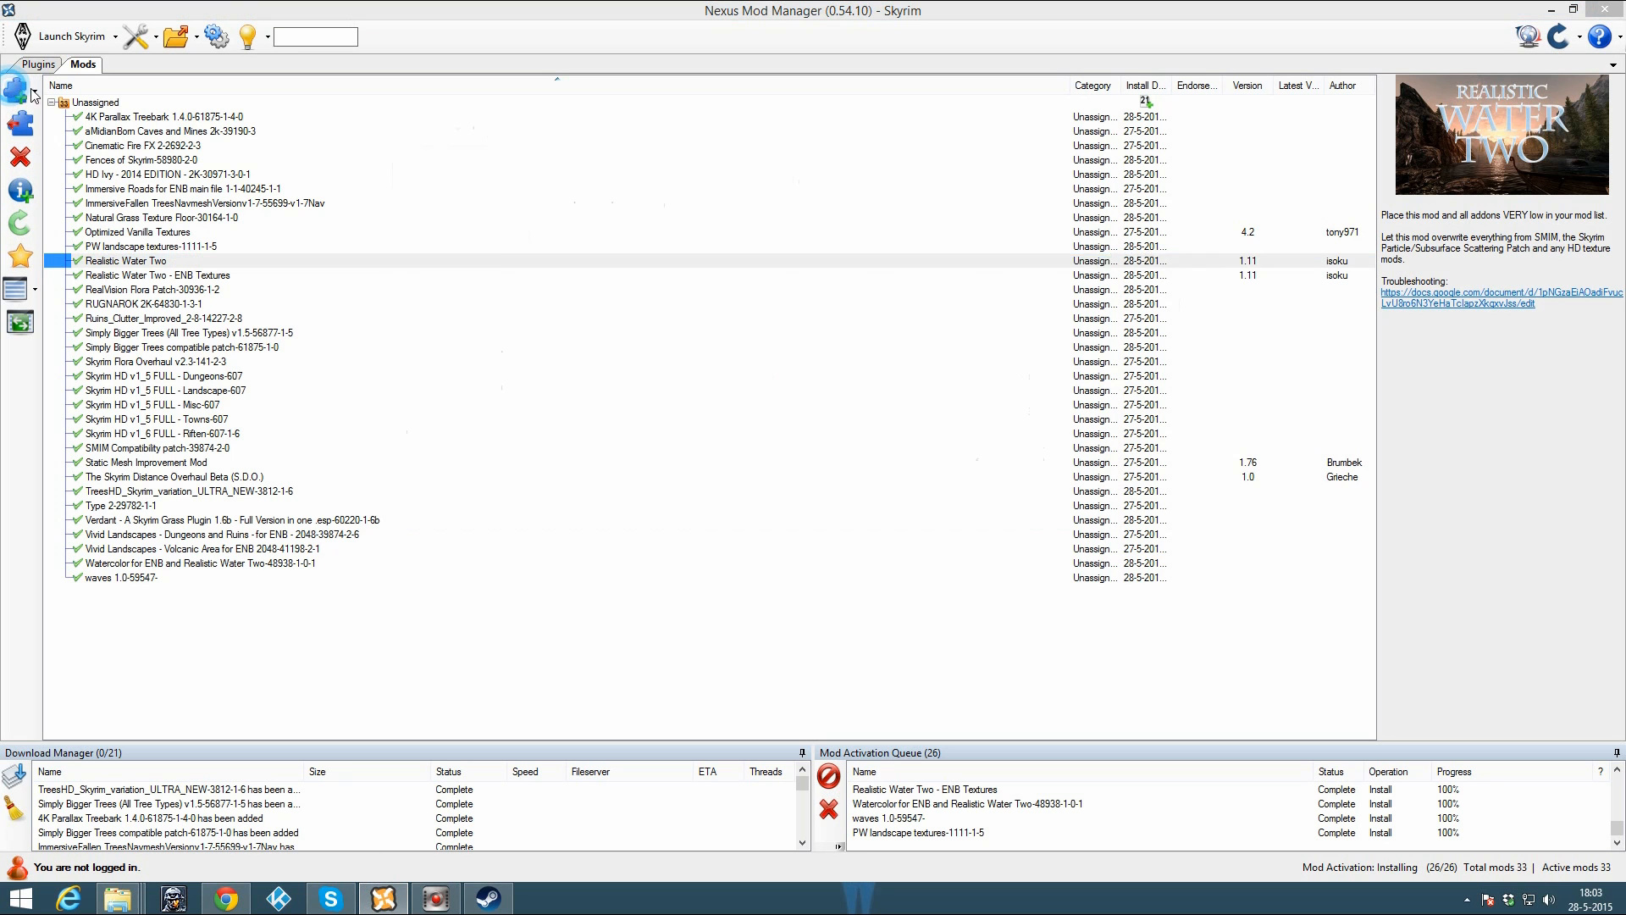
{"action": "left_click", "coordinate": [635, 258]}
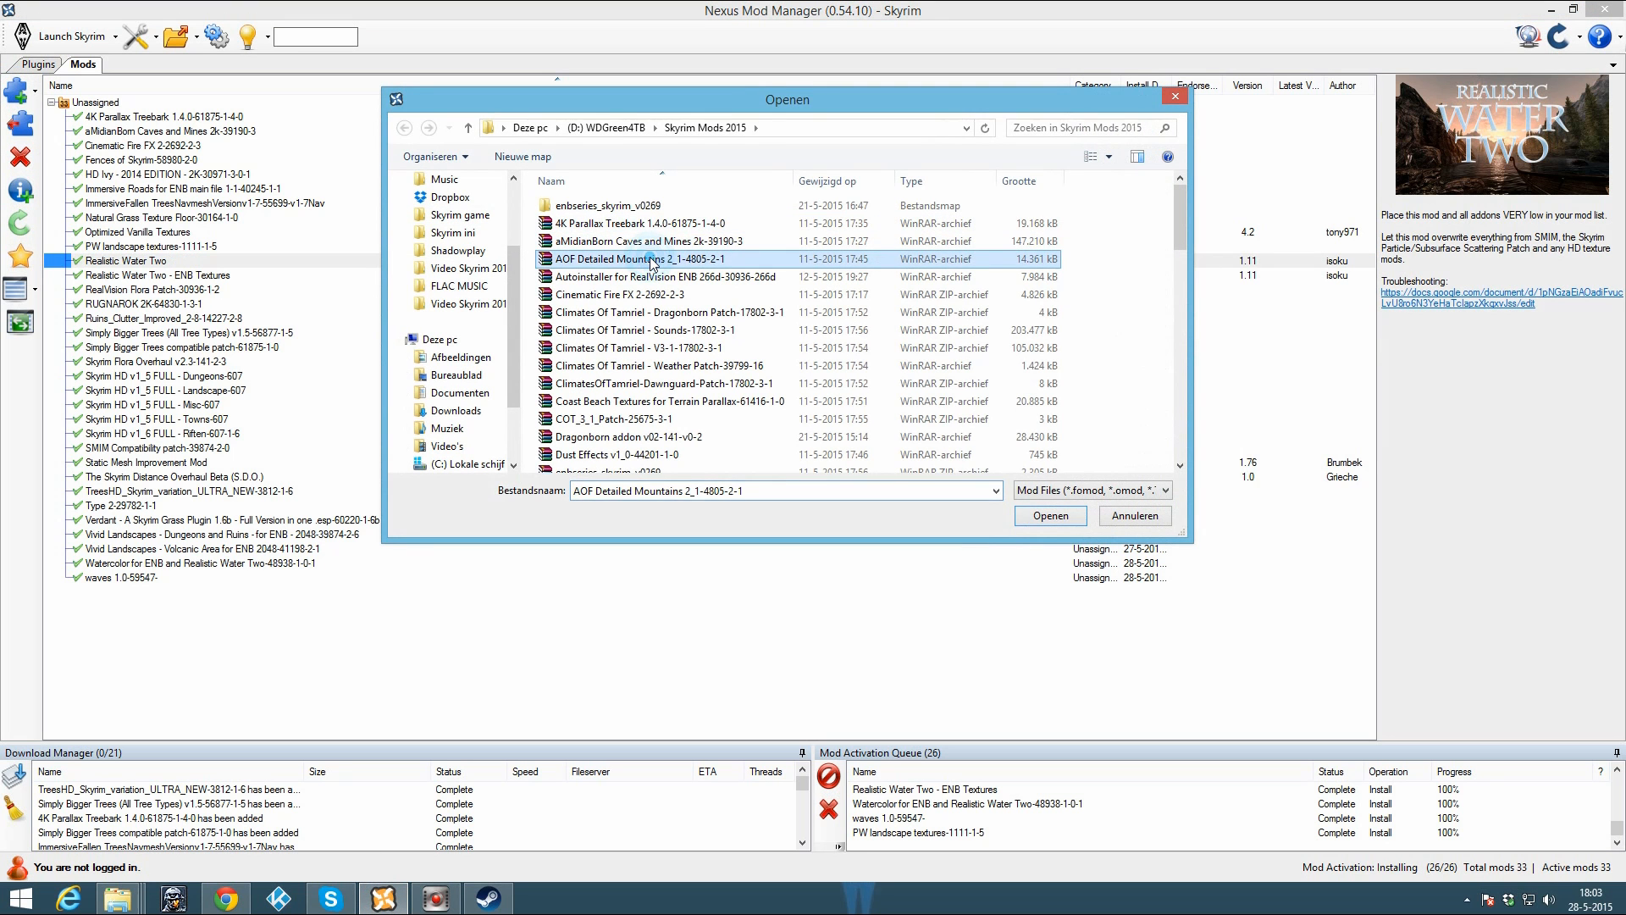
{"action": "double_click", "coordinate": [636, 258]}
{"action": "left_click", "coordinate": [118, 145]}
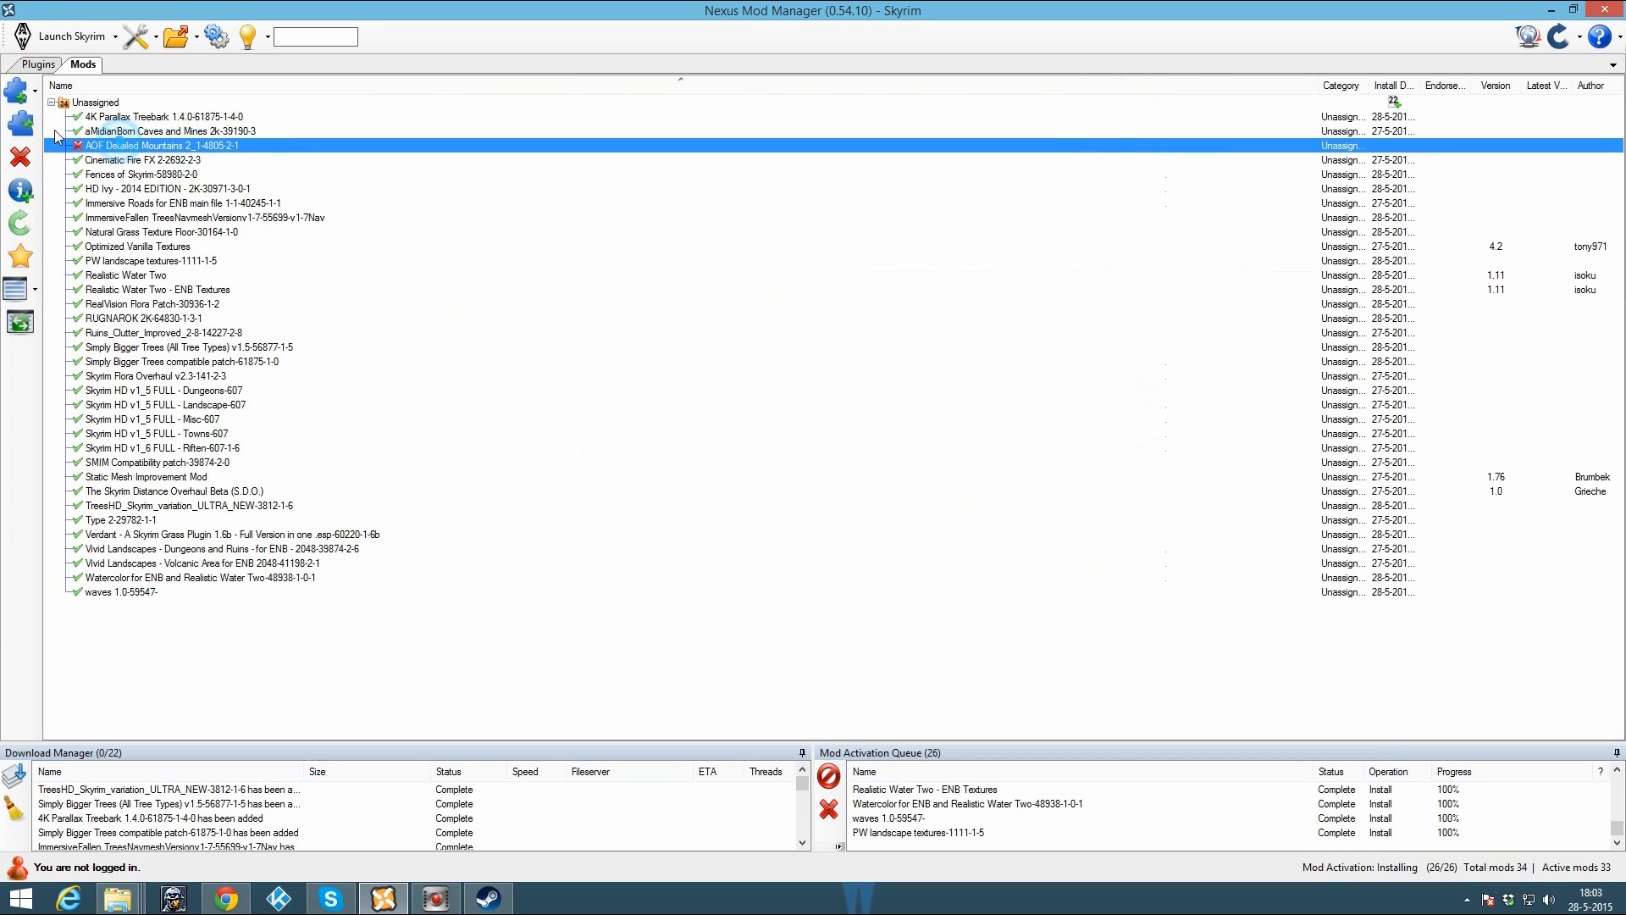
{"action": "left_click", "coordinate": [21, 124]}
{"action": "left_click", "coordinate": [569, 464]}
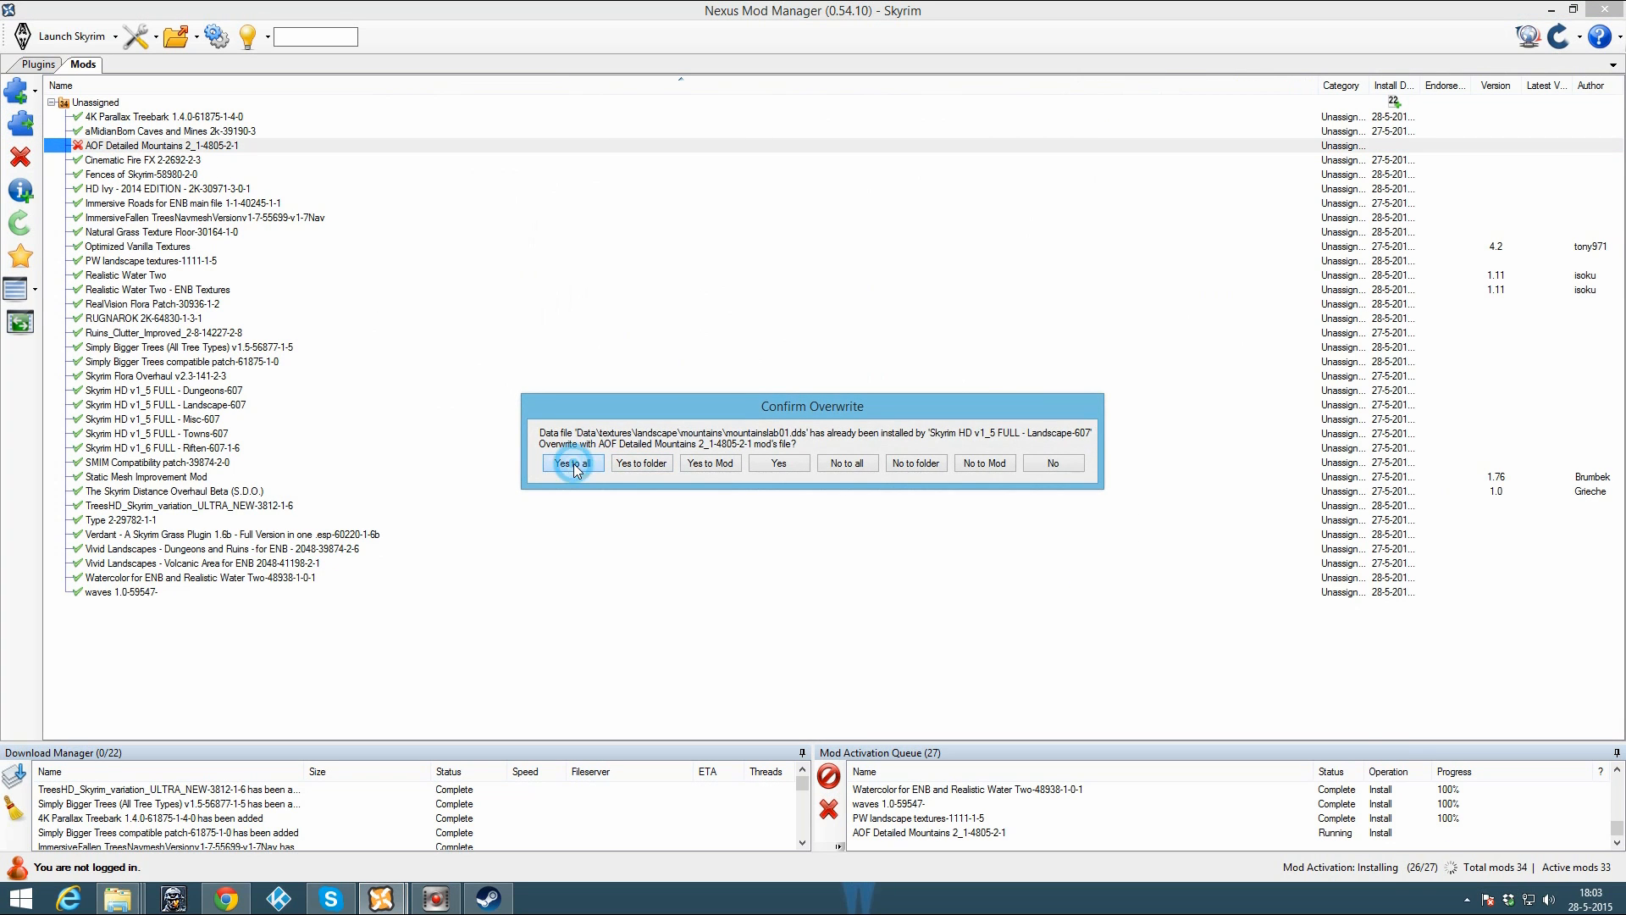
Step: Switch to Chrome, close the AOF Detailed Mountains page and open the files of Vivid Landscapes - Cliffs and Creeks in a new tab
{"action": "left_click", "coordinate": [235, 905]}
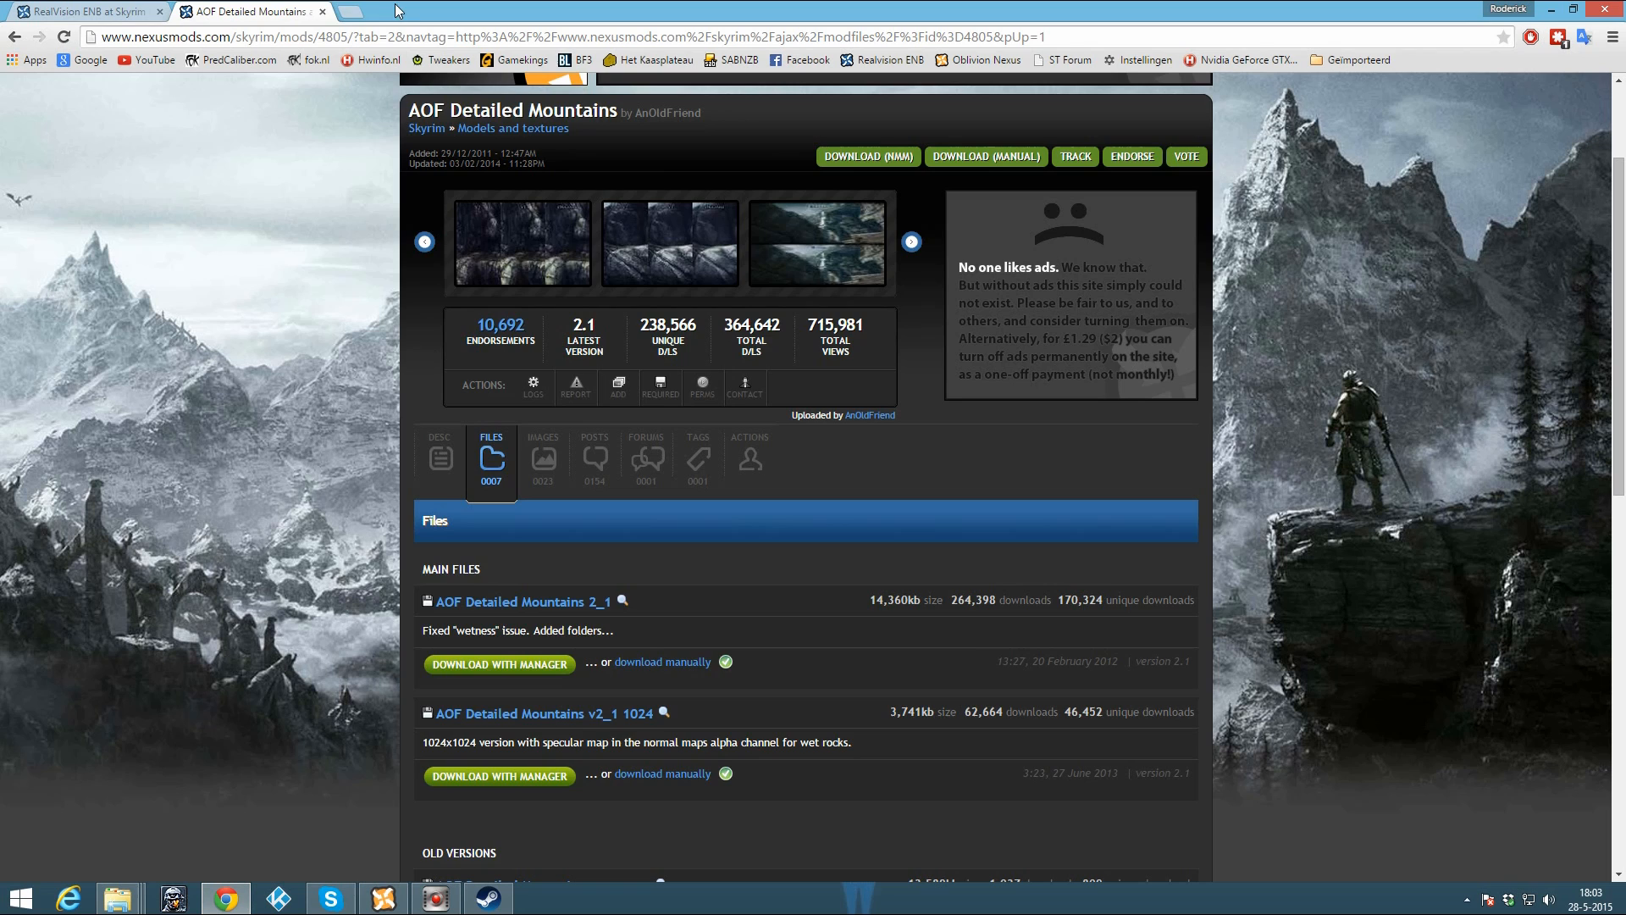
{"action": "left_click", "coordinate": [325, 12]}
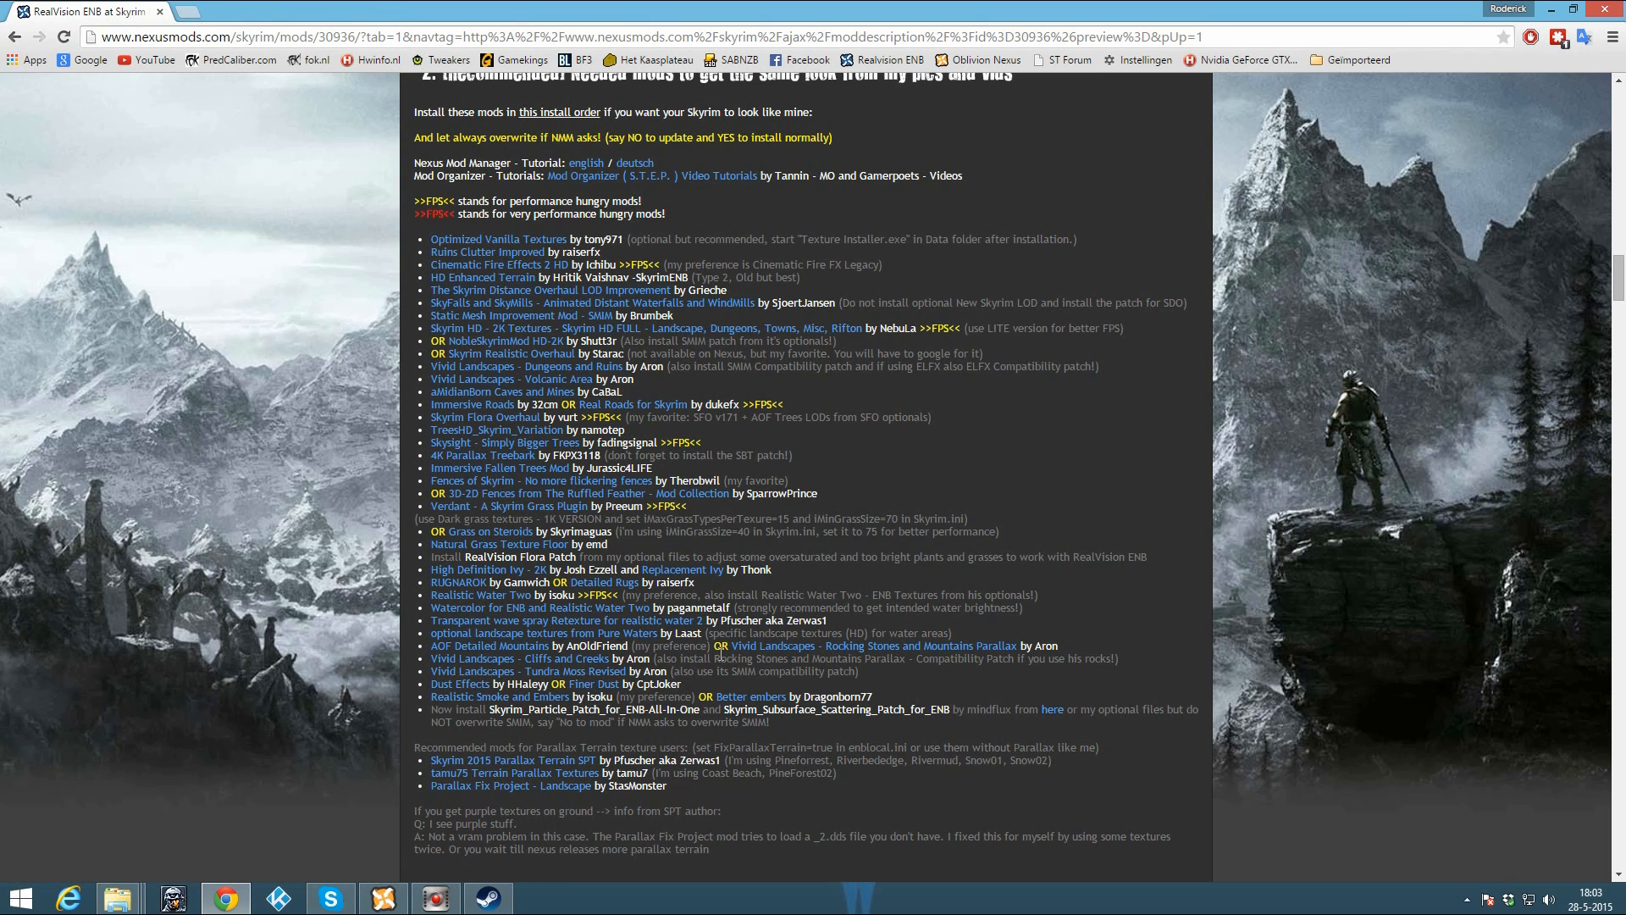
{"action": "right_click", "coordinate": [605, 670]}
{"action": "left_click", "coordinate": [606, 673]}
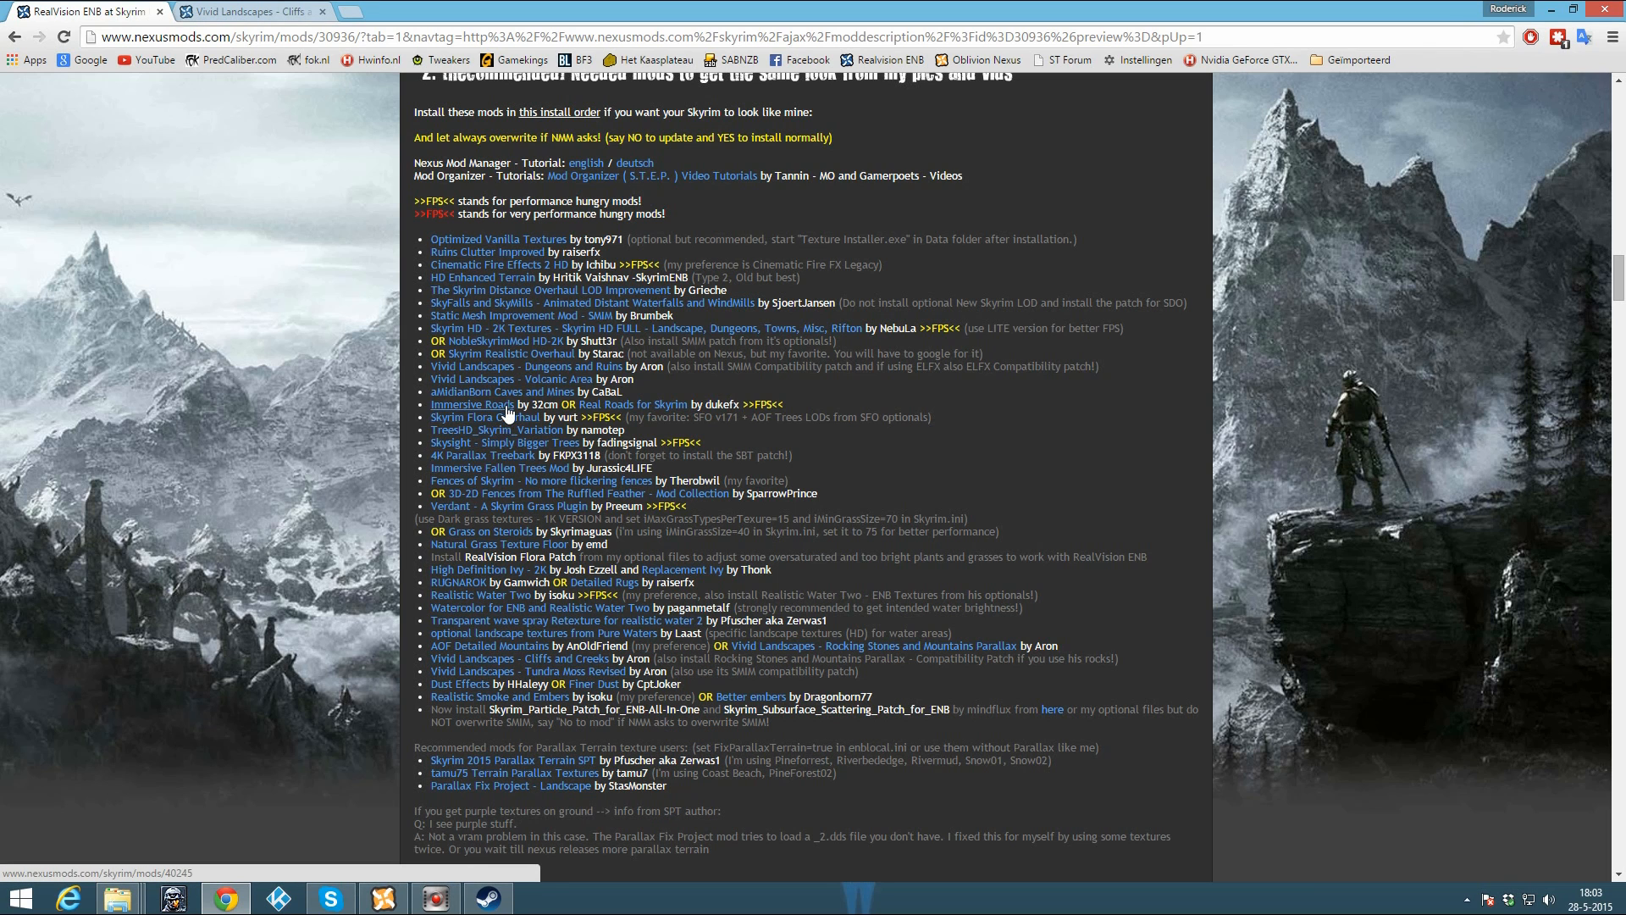
{"action": "left_click", "coordinate": [303, 17]}
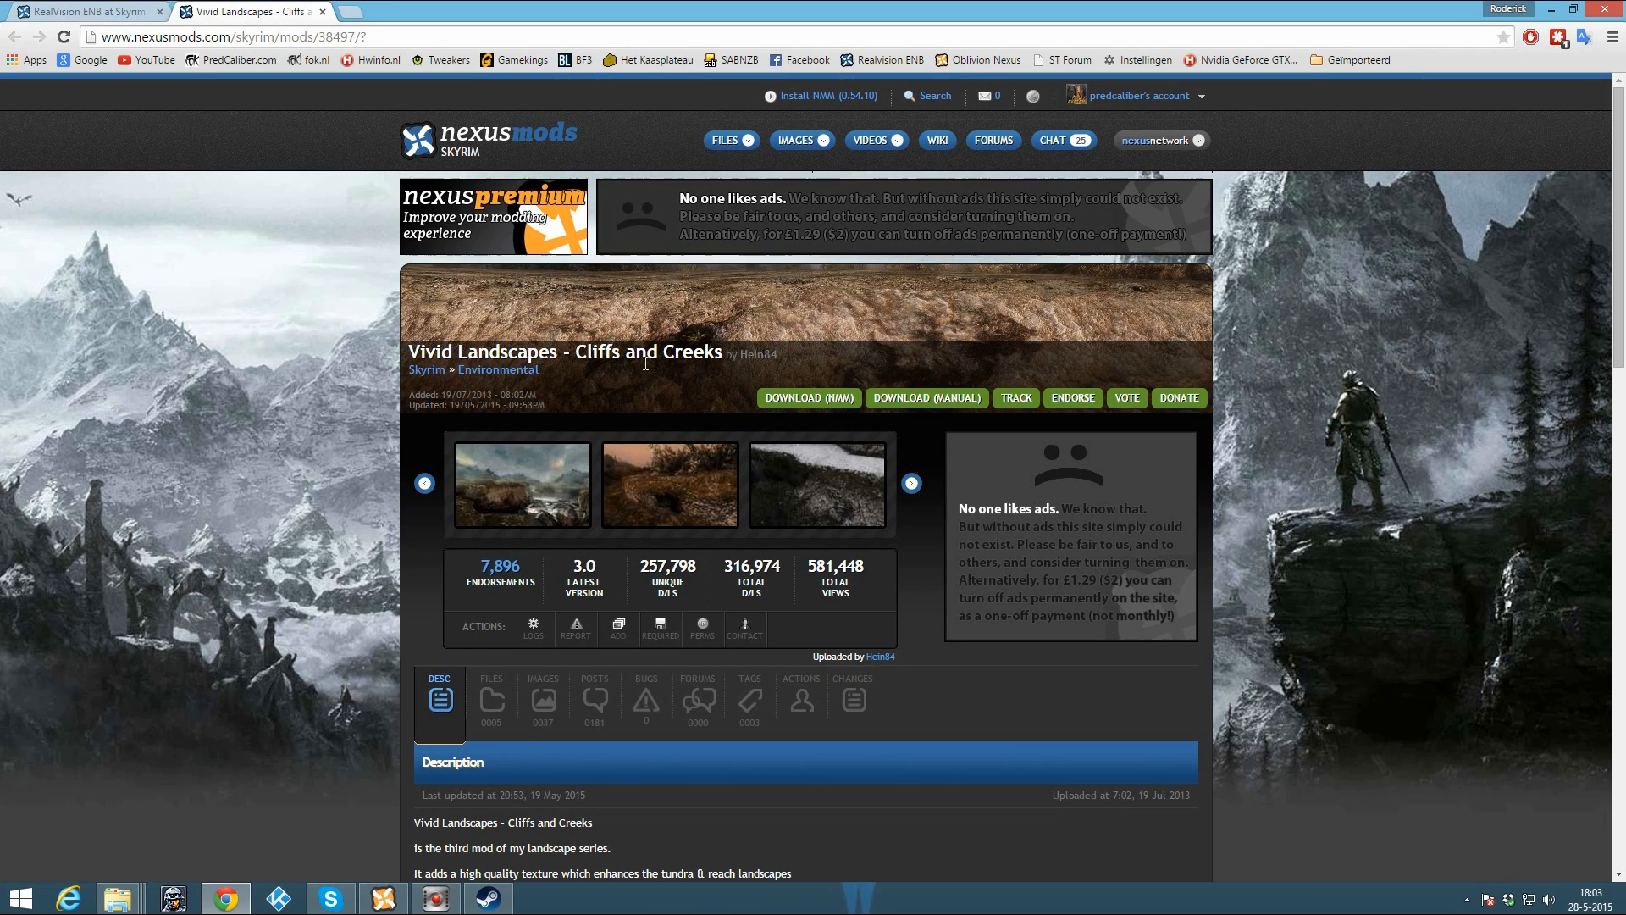
{"action": "left_click", "coordinate": [491, 699]}
{"action": "scroll", "coordinate": [592, 592], "scroll_direction": "down", "scroll_amount": 4}
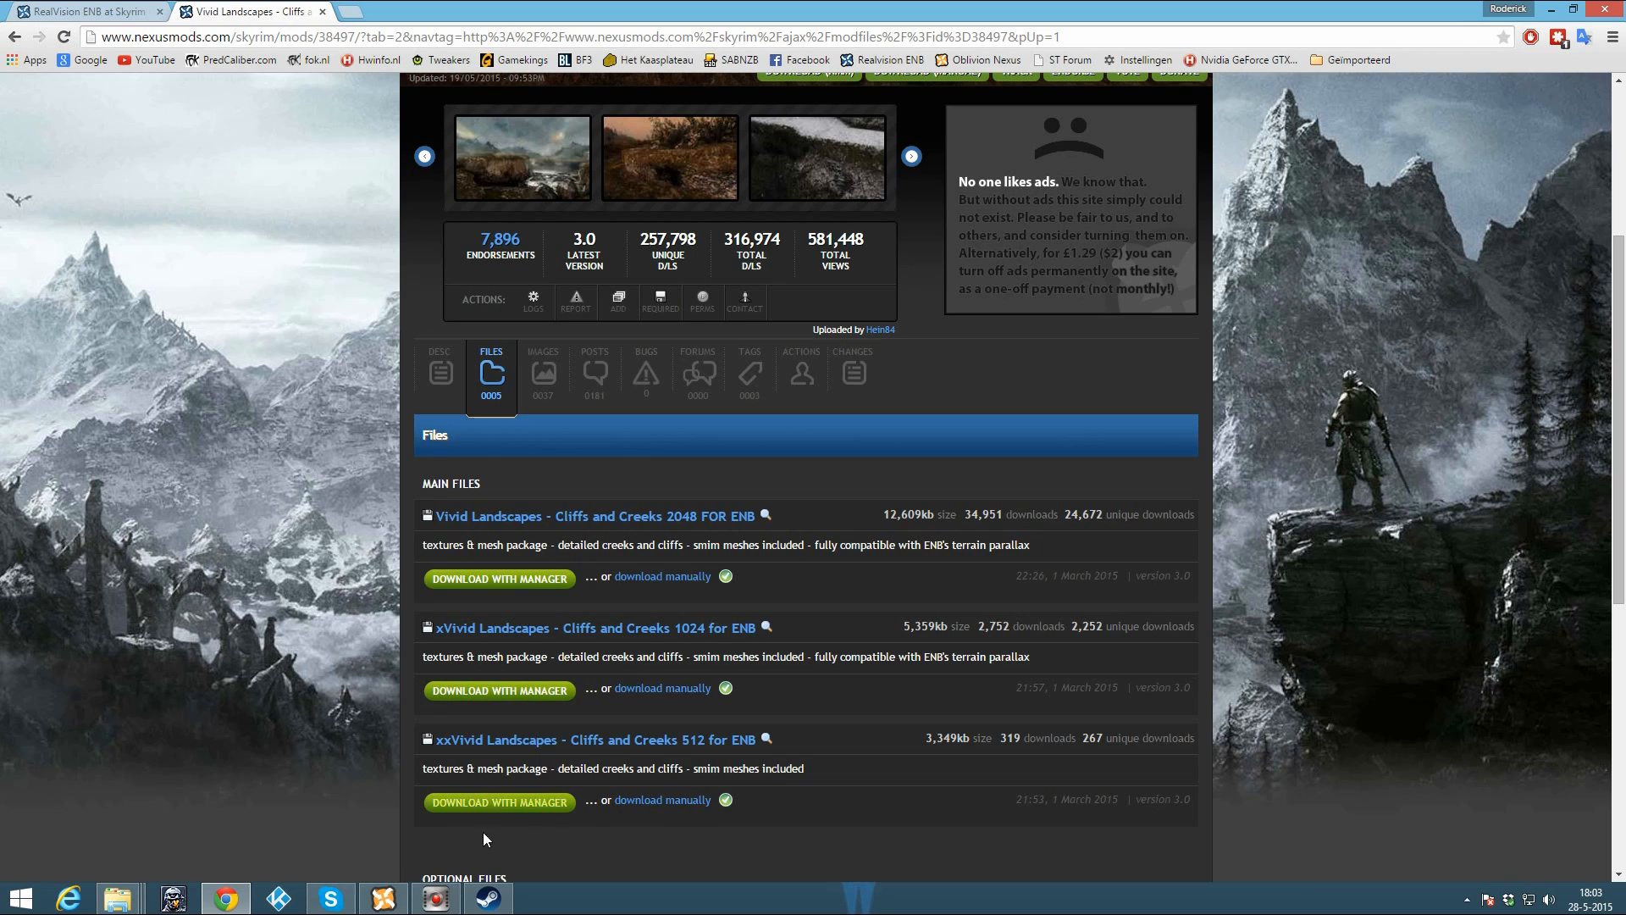
Step: Switch to Nexus Mod Manager, add Vivid Landscapes - Cliffs and Creeks 2048 FOR ENB-38497-3-0 and install it, declining the upgrade and overwriting all conflicts
{"action": "left_click", "coordinate": [383, 900]}
{"action": "left_click", "coordinate": [15, 89]}
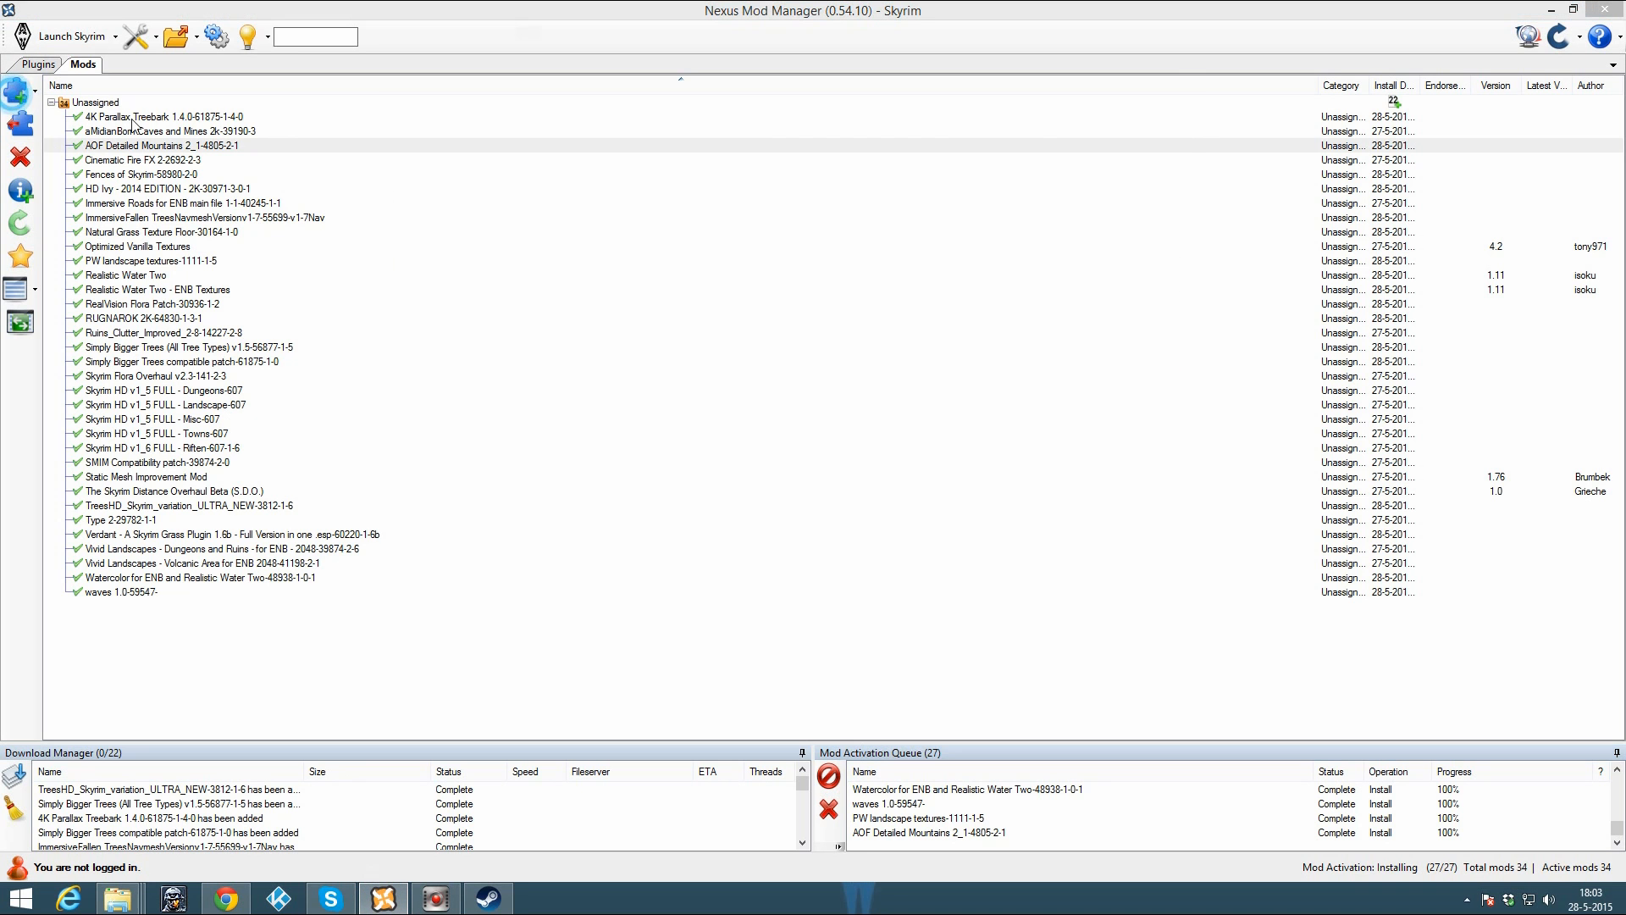
{"action": "scroll", "coordinate": [715, 322], "scroll_direction": "down", "scroll_amount": 10}
{"action": "left_click", "coordinate": [669, 356]}
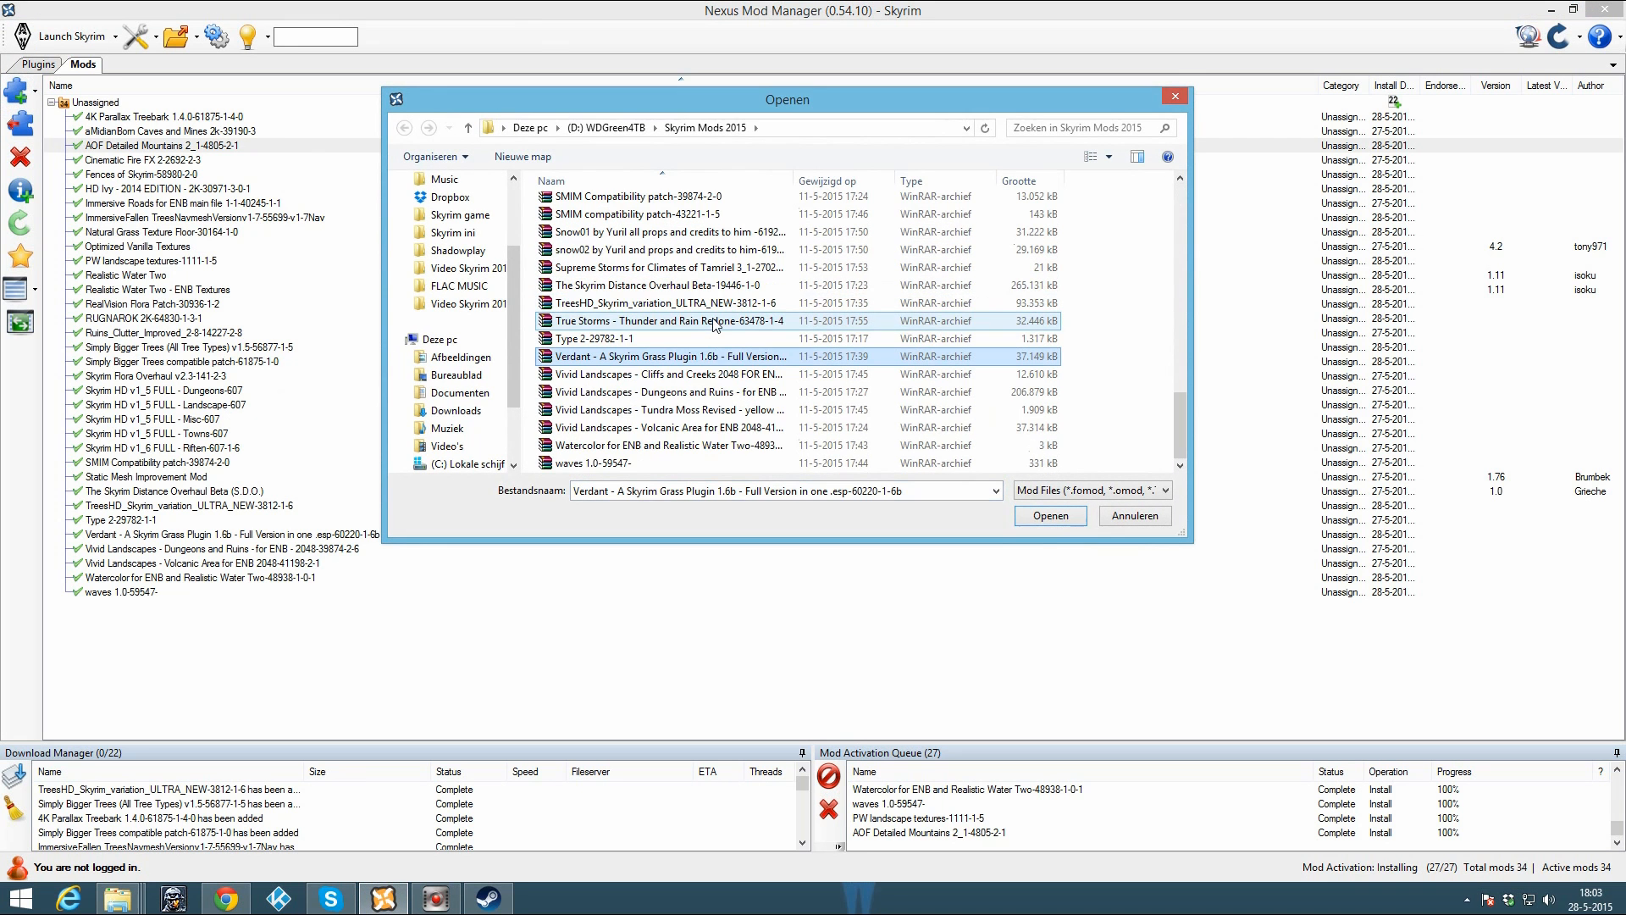
{"action": "left_click", "coordinate": [723, 374]}
{"action": "double_click", "coordinate": [610, 374]}
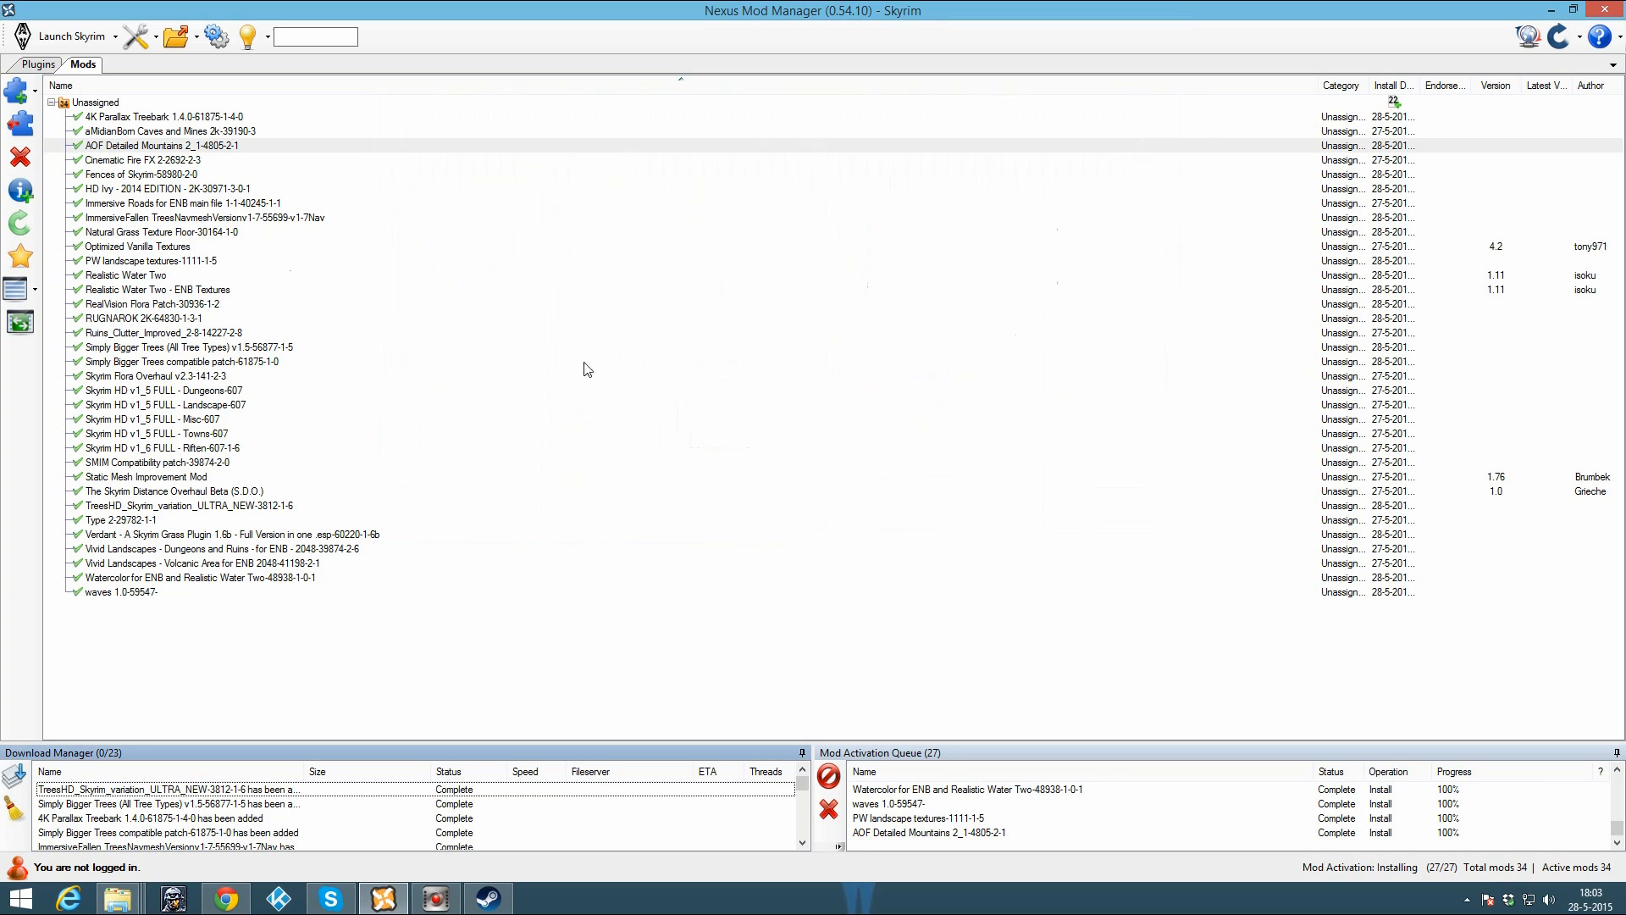
{"action": "double_click", "coordinate": [168, 548]}
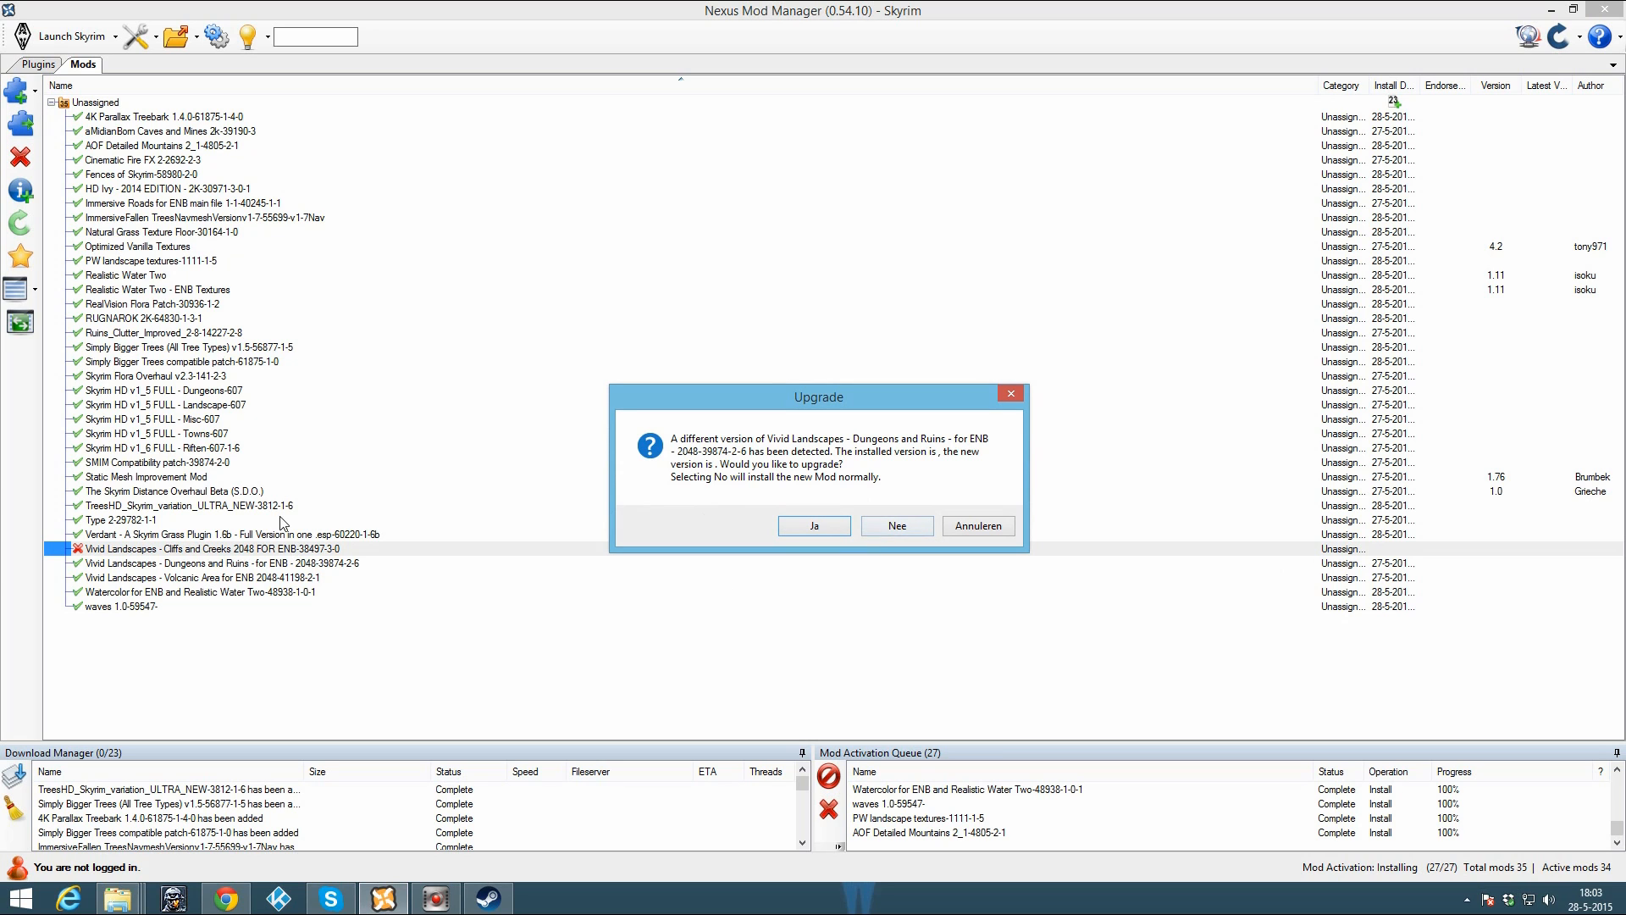
{"action": "left_click", "coordinate": [891, 524]}
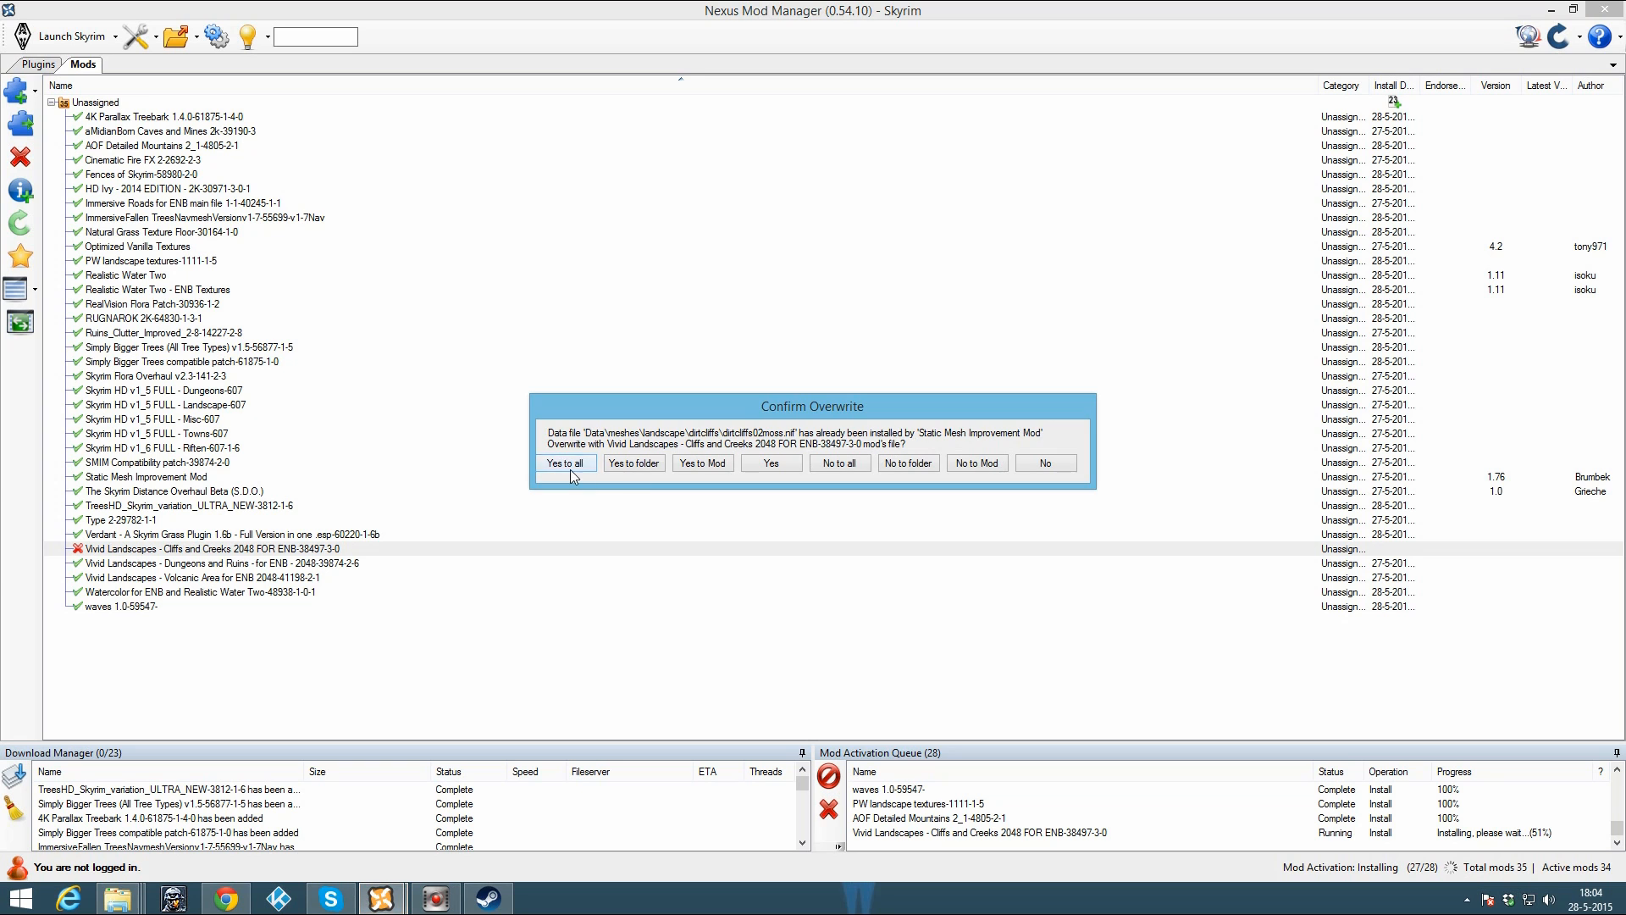
{"action": "left_click", "coordinate": [565, 463]}
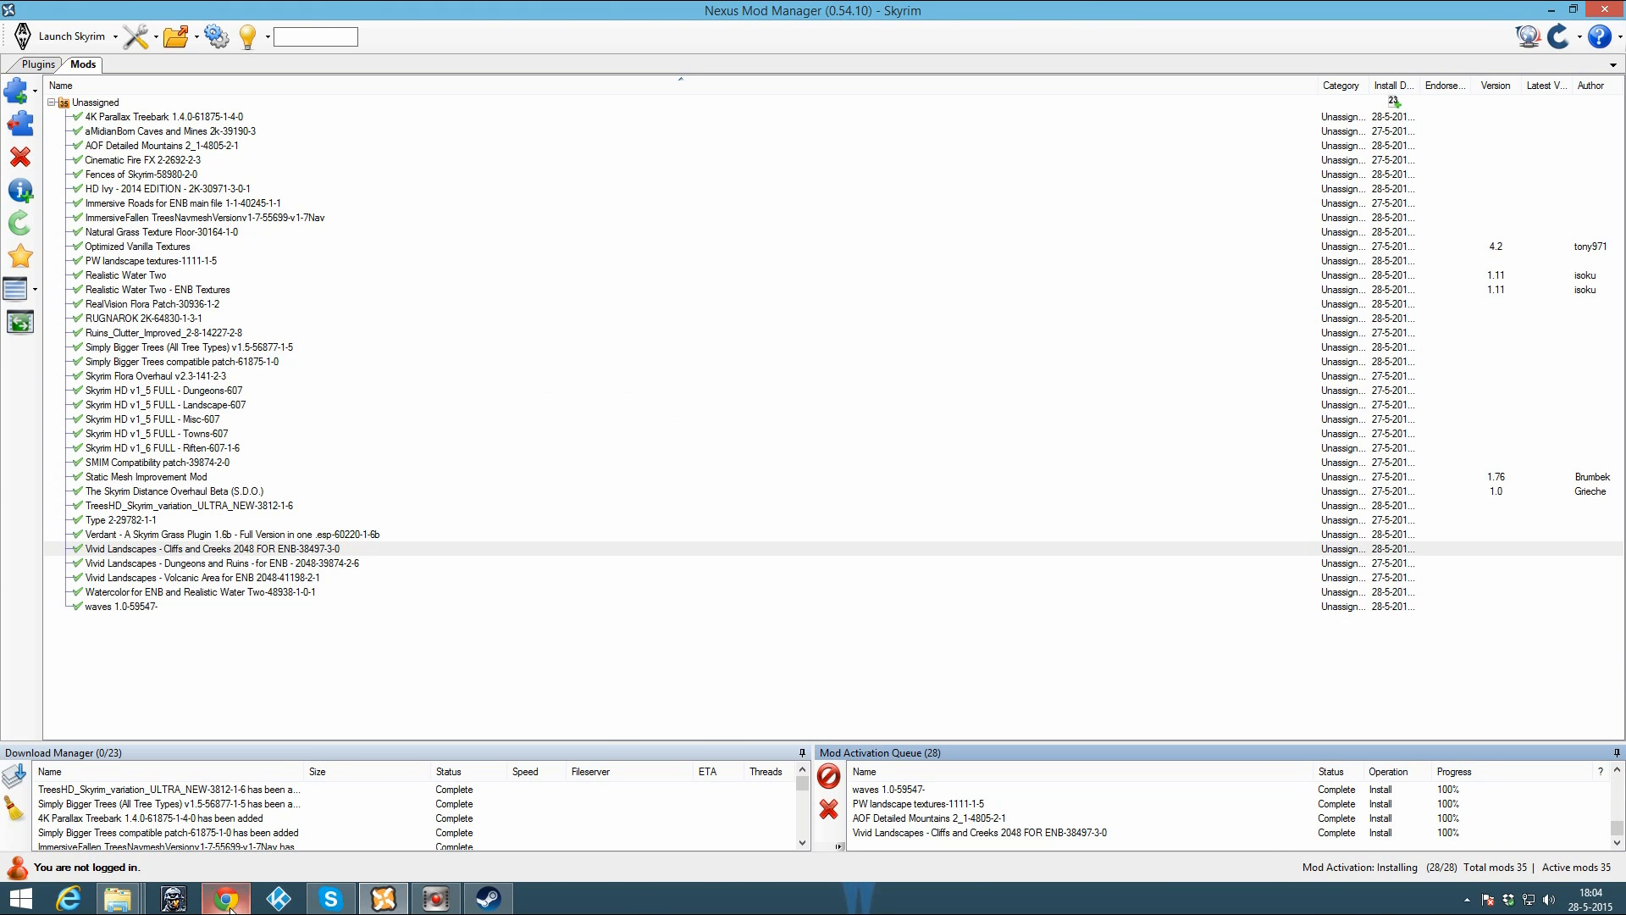
Step: Switch to Chrome, close the Cliffs and Creeks page and open the files of Vivid Landscapes - Tundra Moss Revised from the mod list
{"action": "left_click", "coordinate": [229, 906]}
{"action": "left_click", "coordinate": [84, 11]}
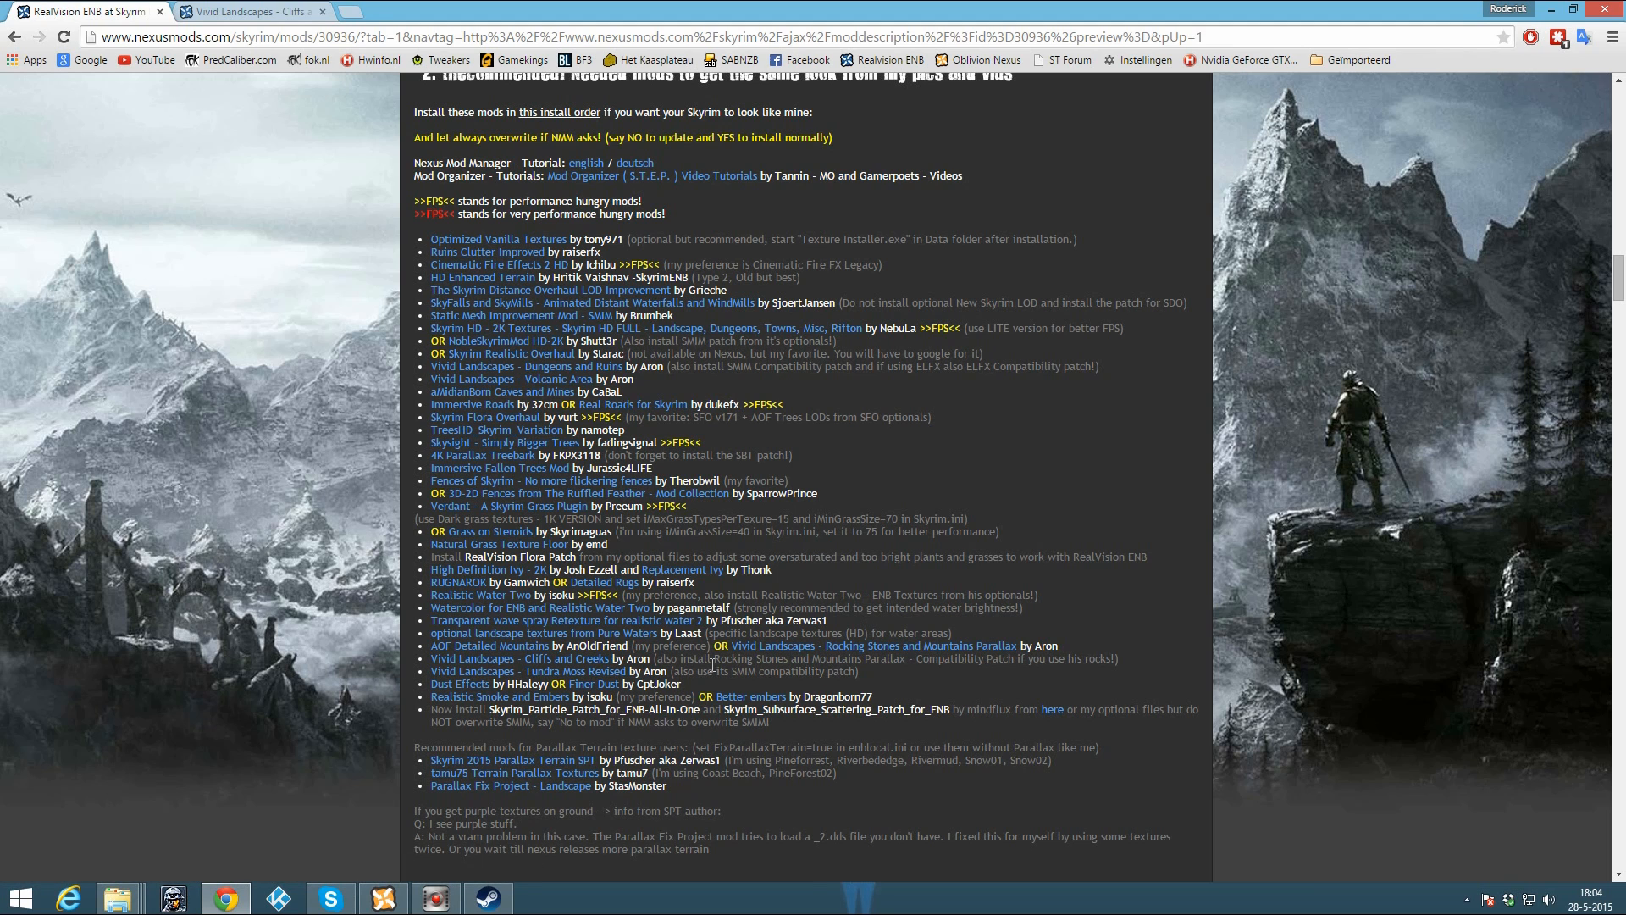
{"action": "right_click", "coordinate": [487, 680]}
{"action": "left_click", "coordinate": [534, 688]}
{"action": "left_click", "coordinate": [315, 14]}
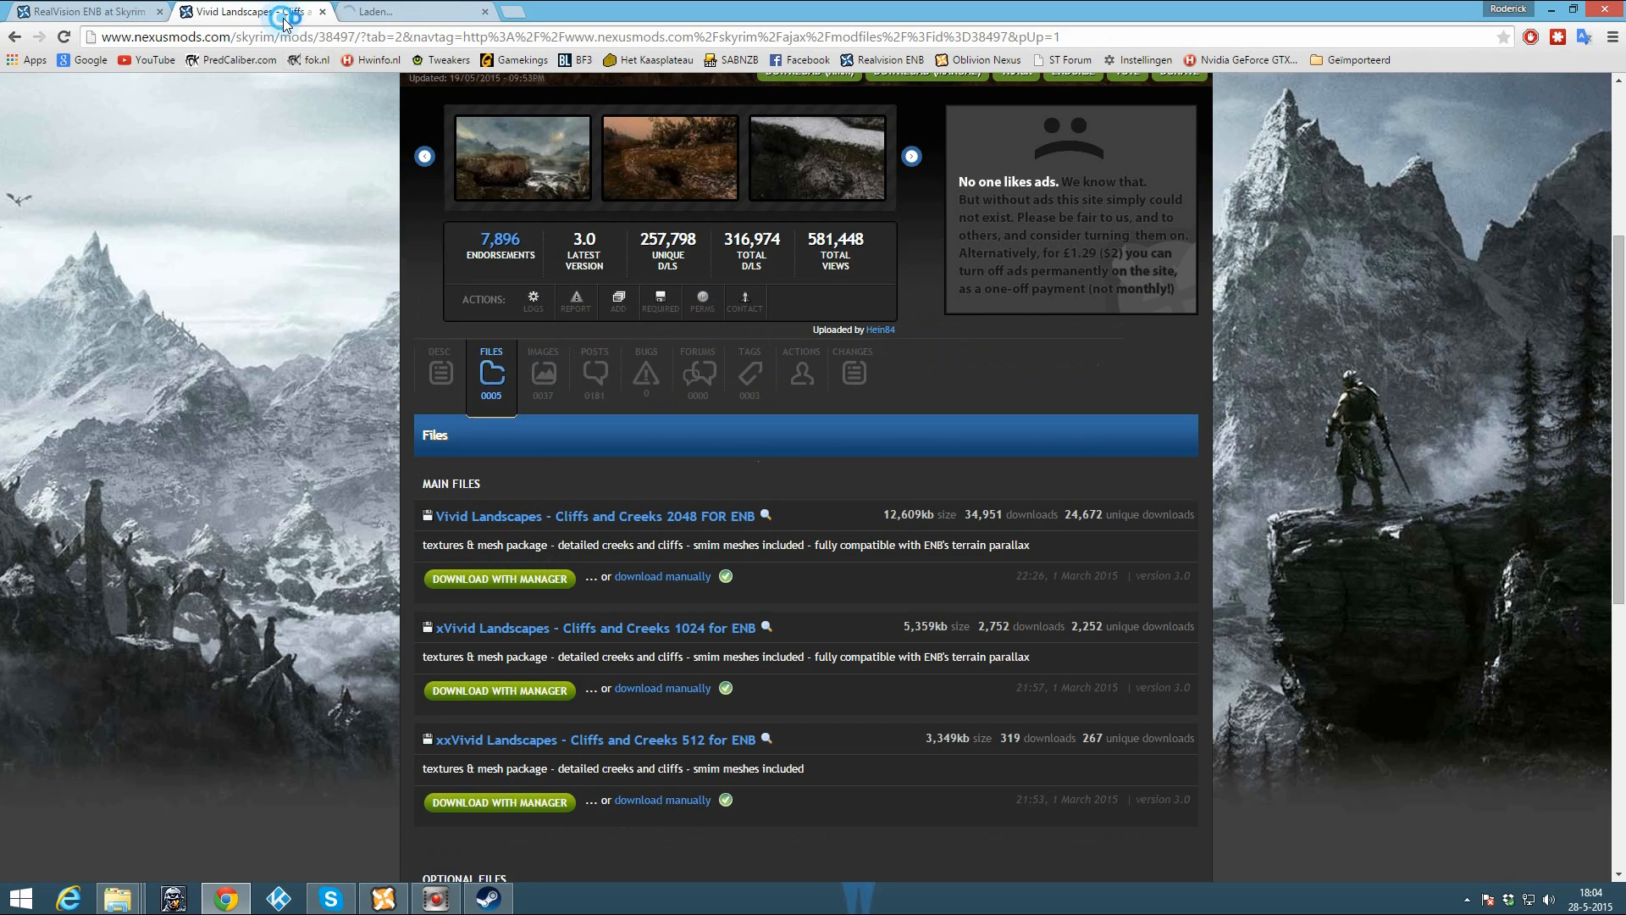
{"action": "left_click", "coordinate": [317, 13]}
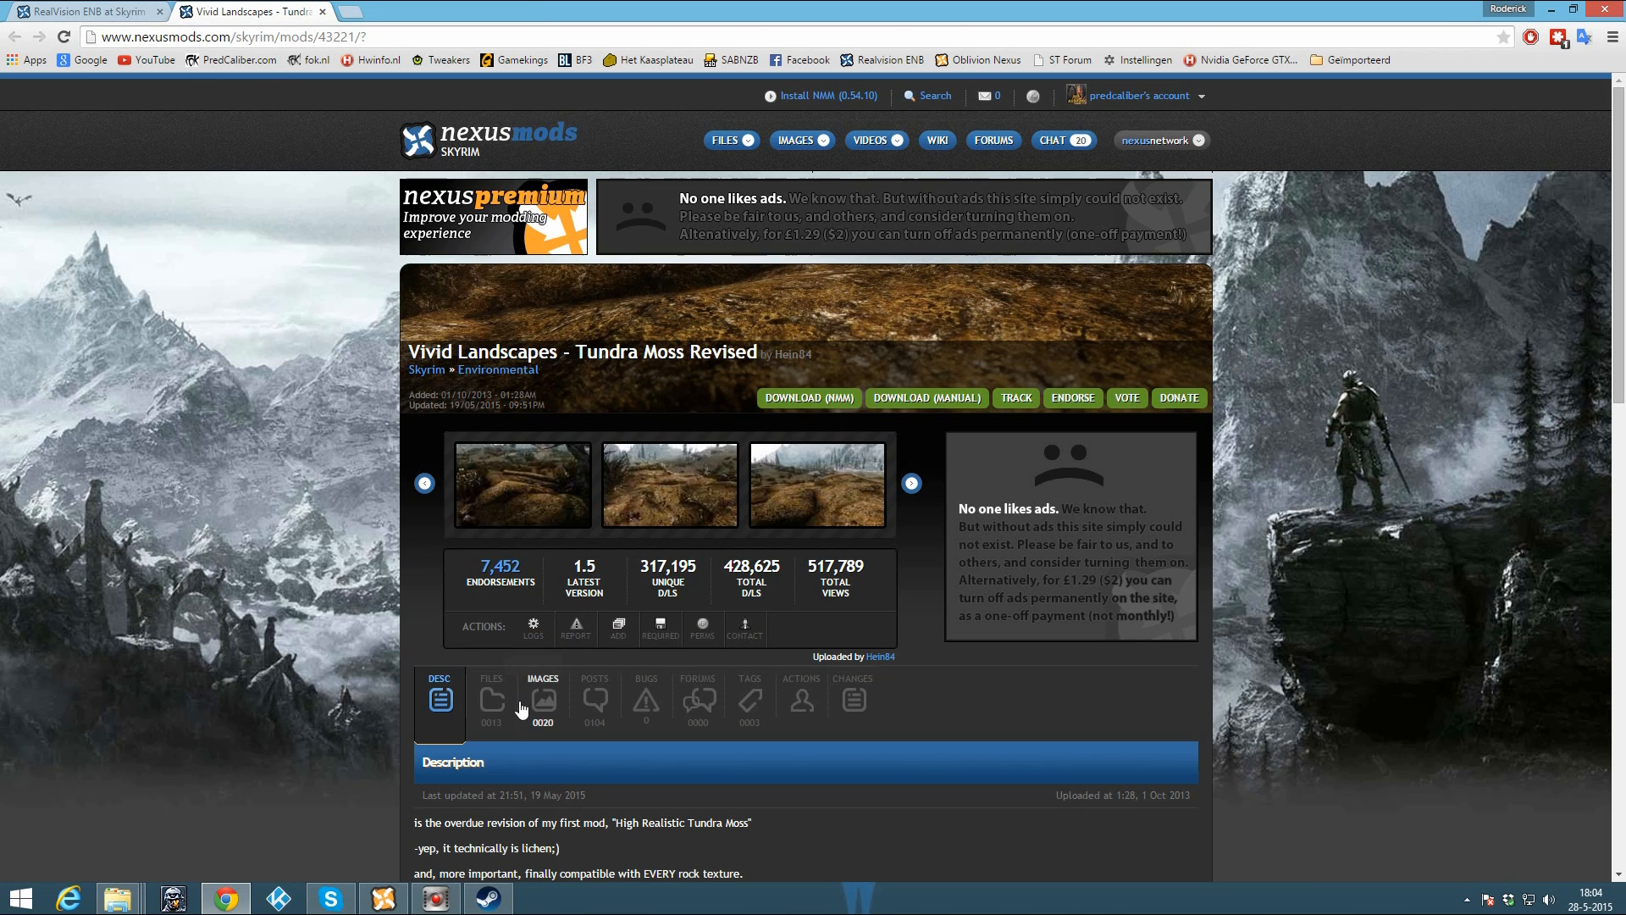
{"action": "left_click", "coordinate": [494, 700]}
{"action": "scroll", "coordinate": [624, 520], "scroll_direction": "down", "scroll_amount": 6}
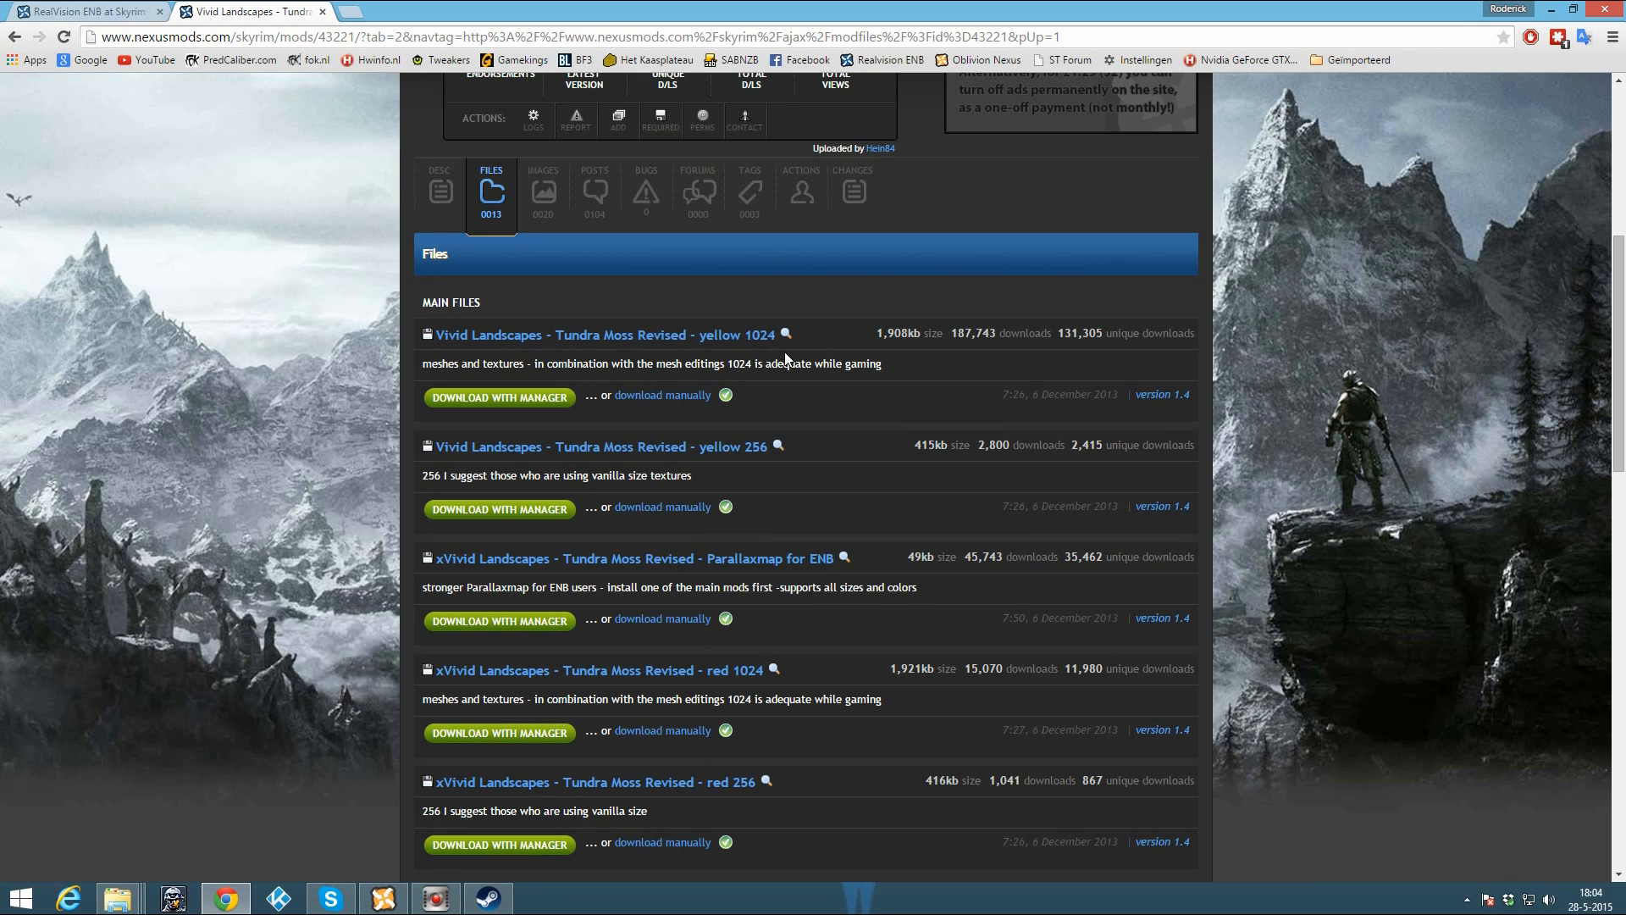
{"action": "left_click", "coordinate": [384, 898]}
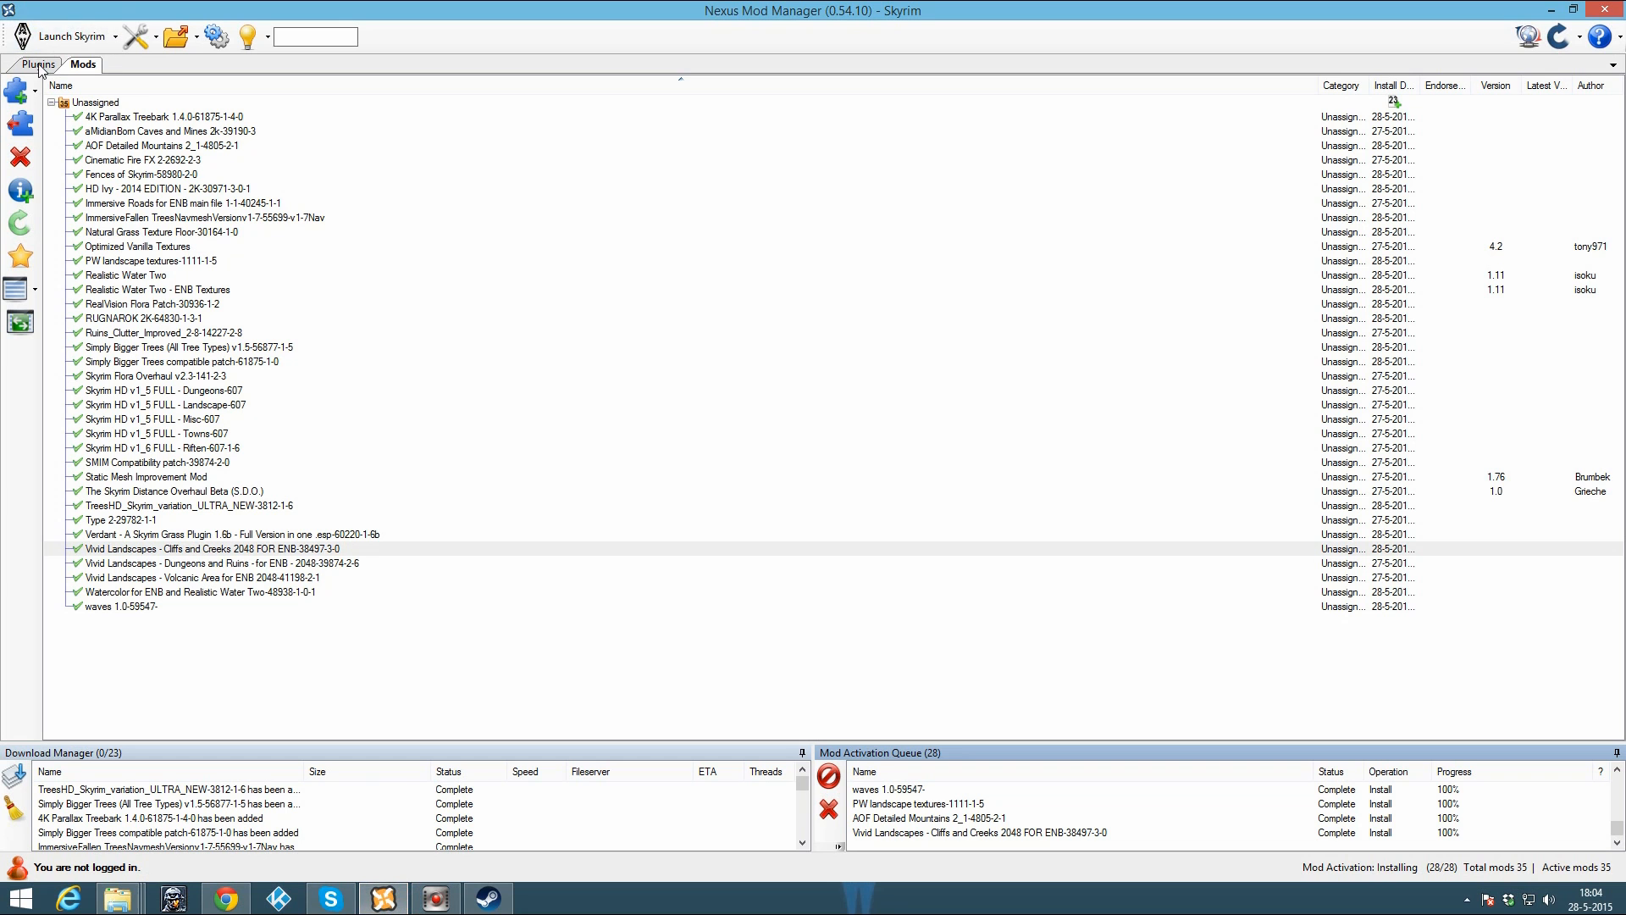
{"action": "left_click", "coordinate": [23, 98]}
{"action": "left_click", "coordinate": [702, 317]}
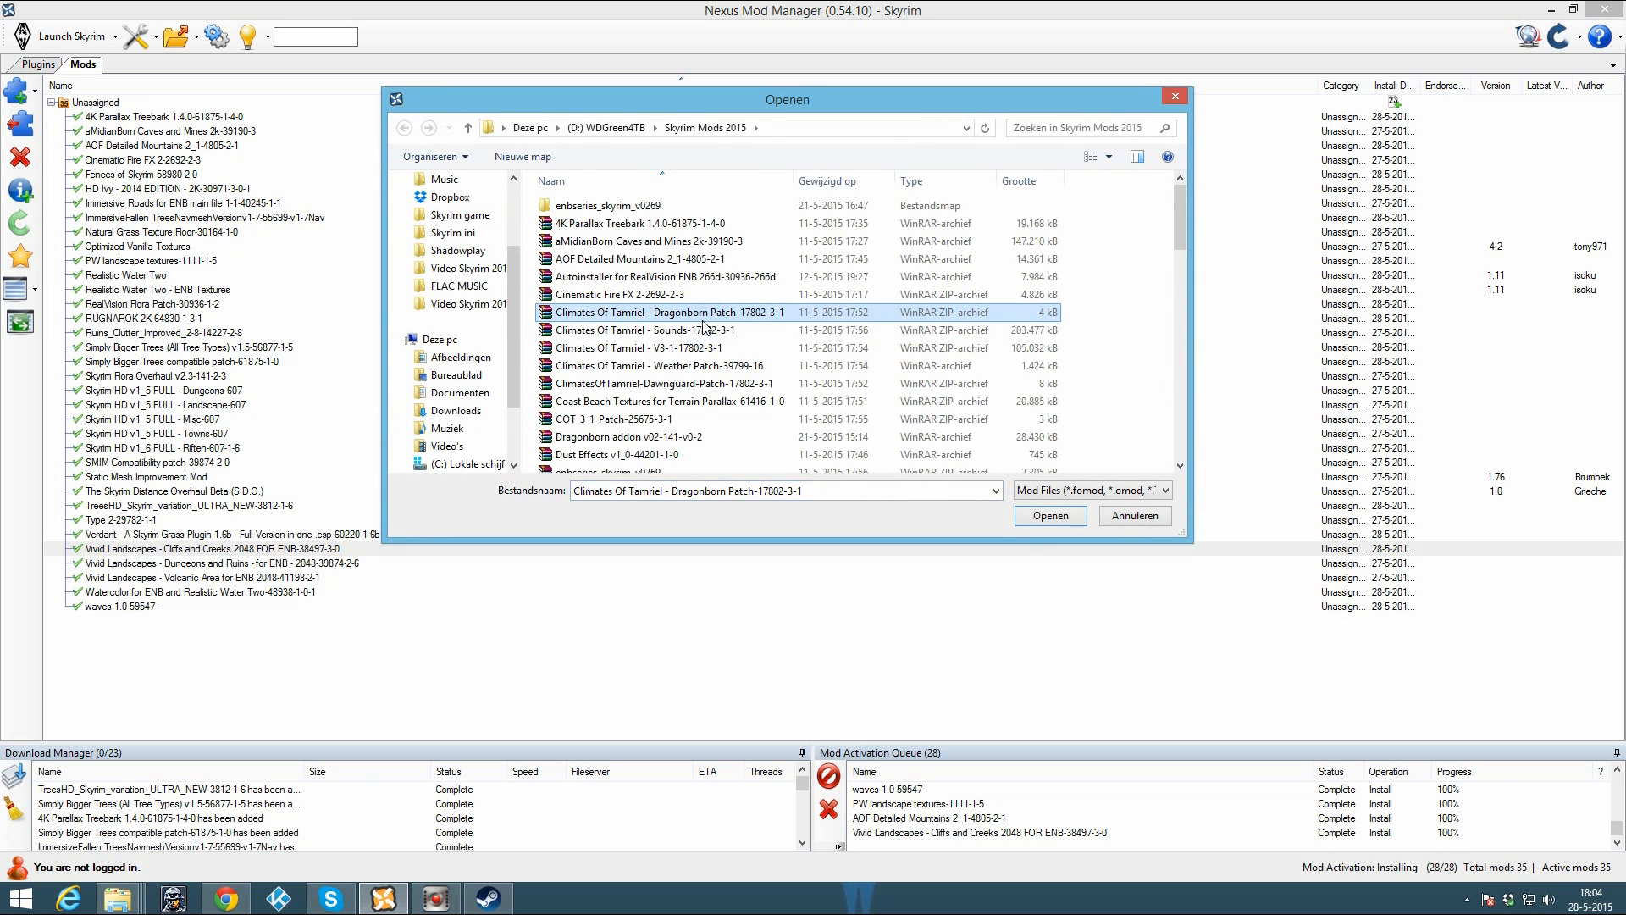
{"action": "key", "text": "v"}
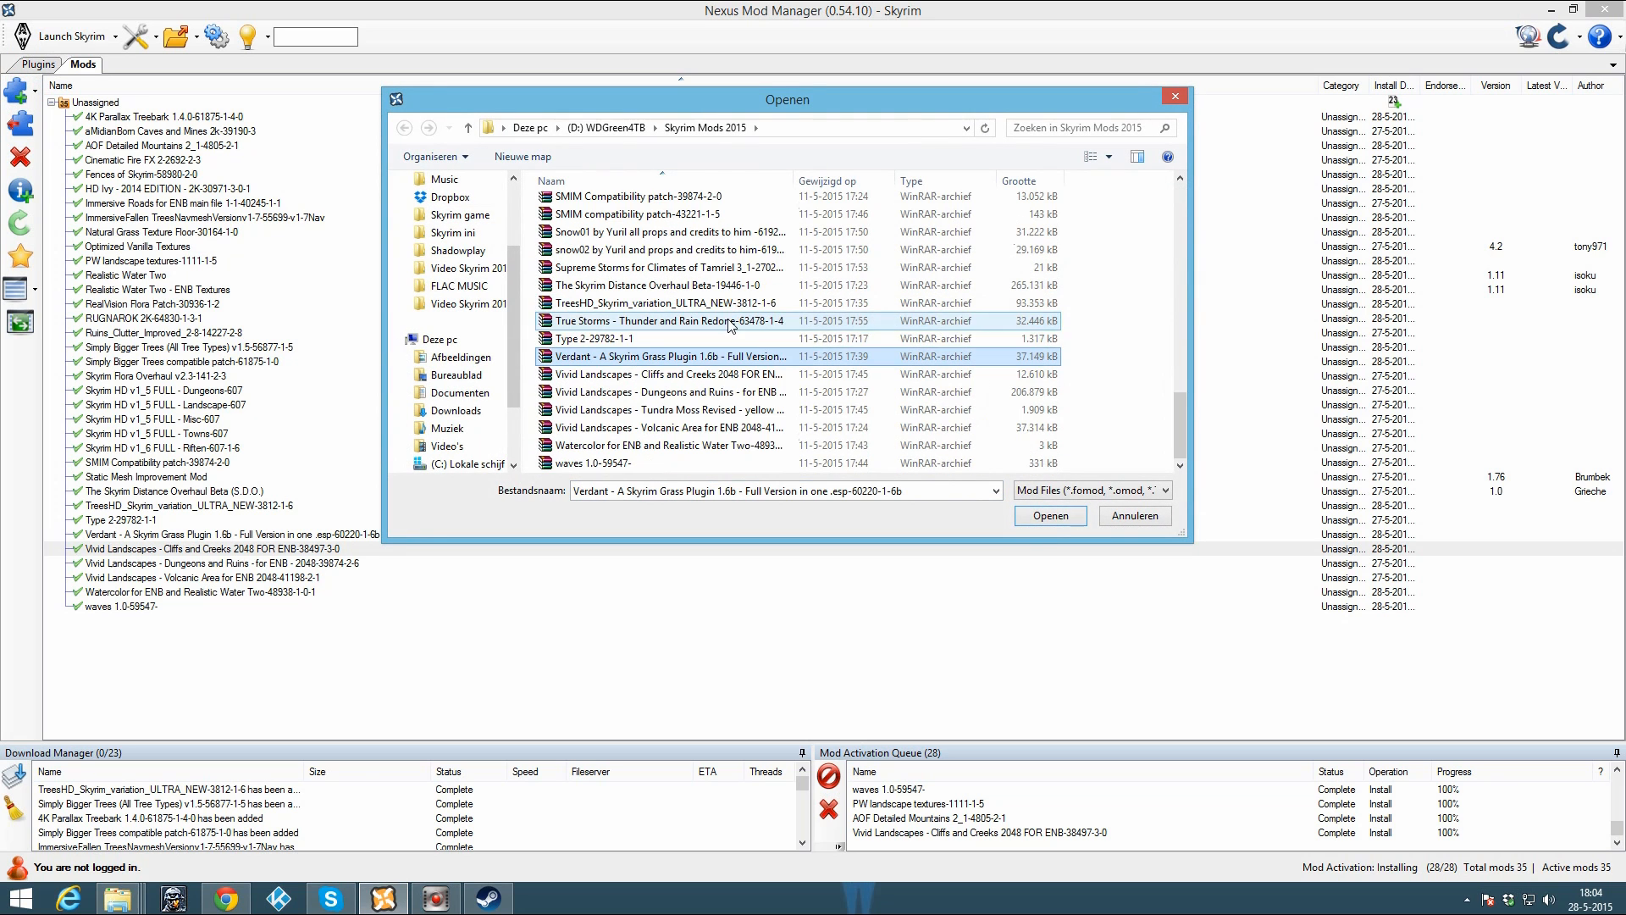
{"action": "left_click", "coordinate": [711, 409]}
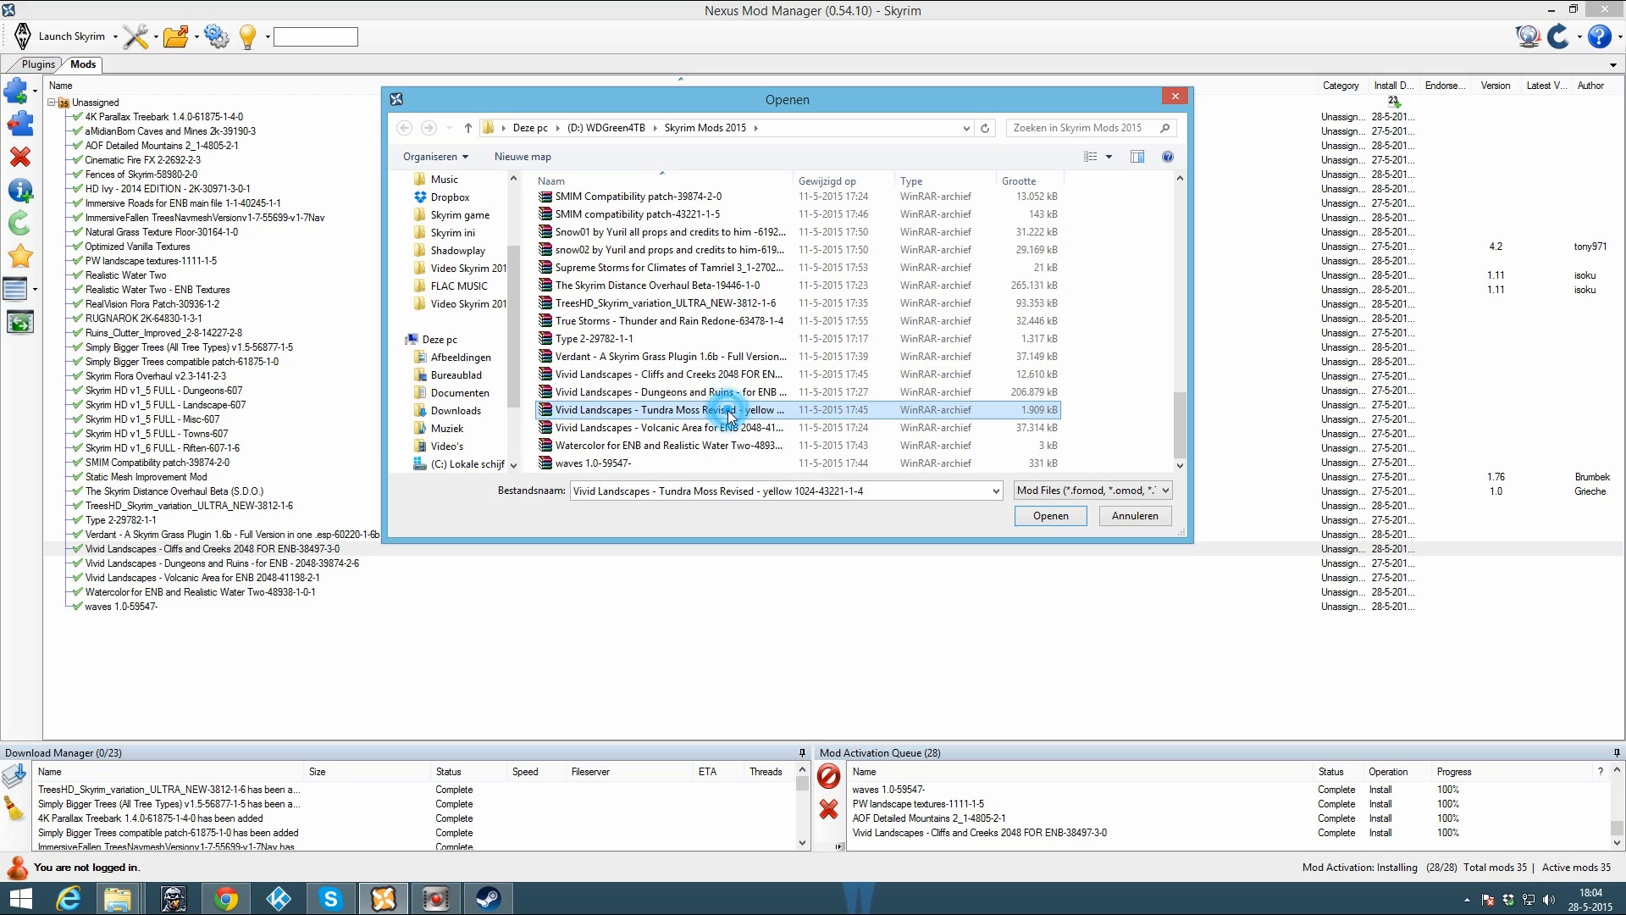
{"action": "double_click", "coordinate": [726, 411]}
{"action": "double_click", "coordinate": [144, 577]}
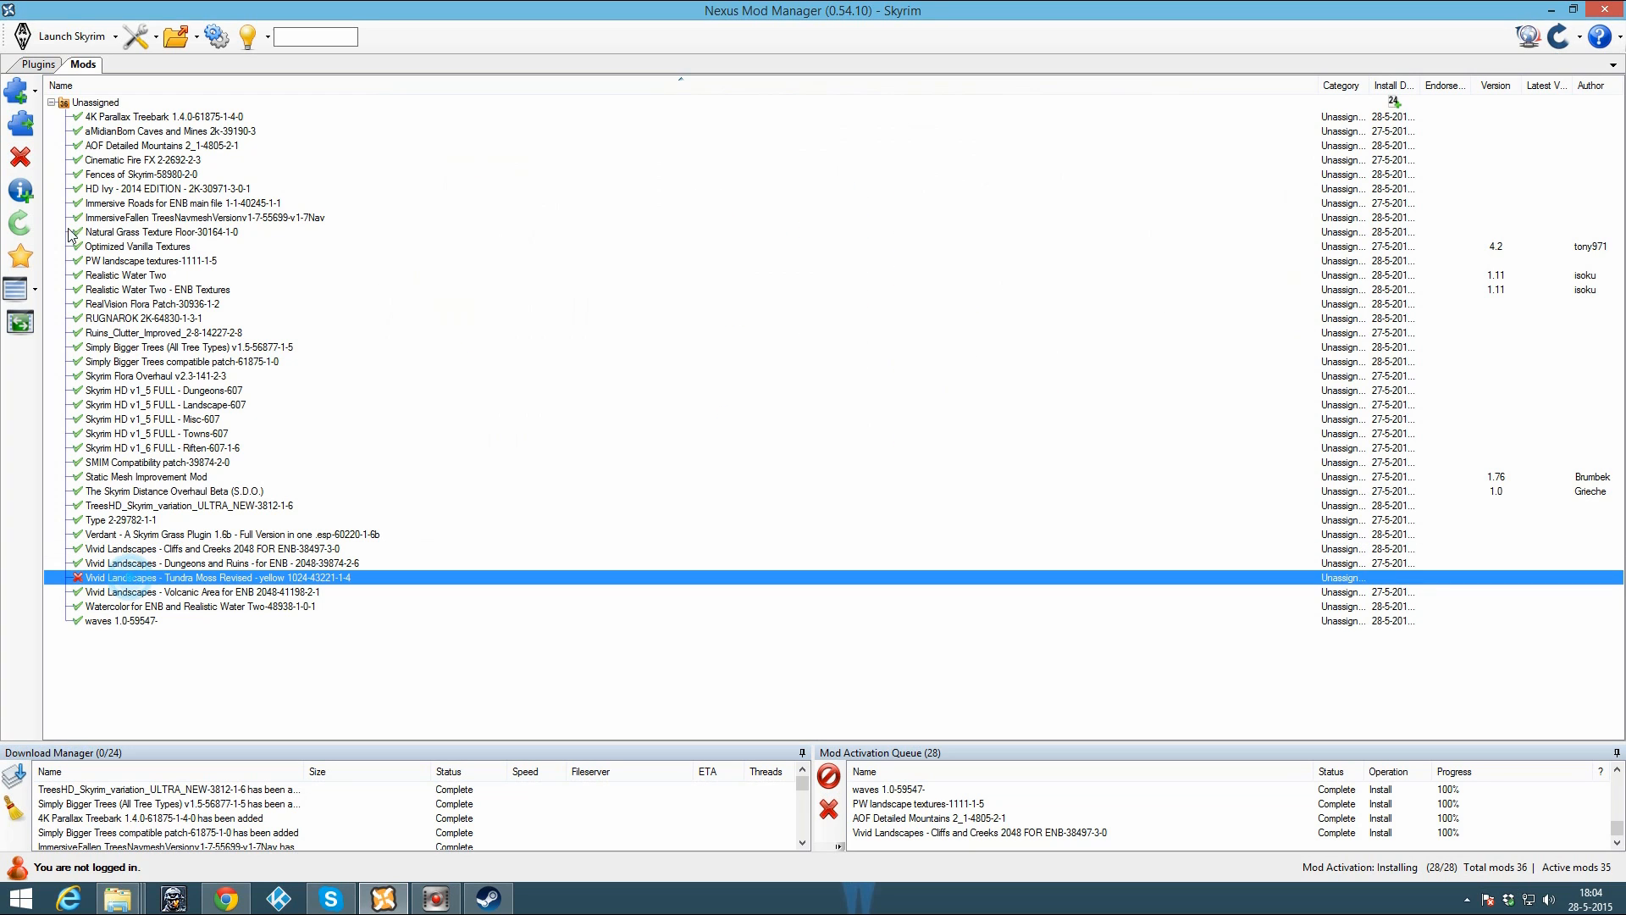
{"action": "left_click", "coordinate": [896, 526]}
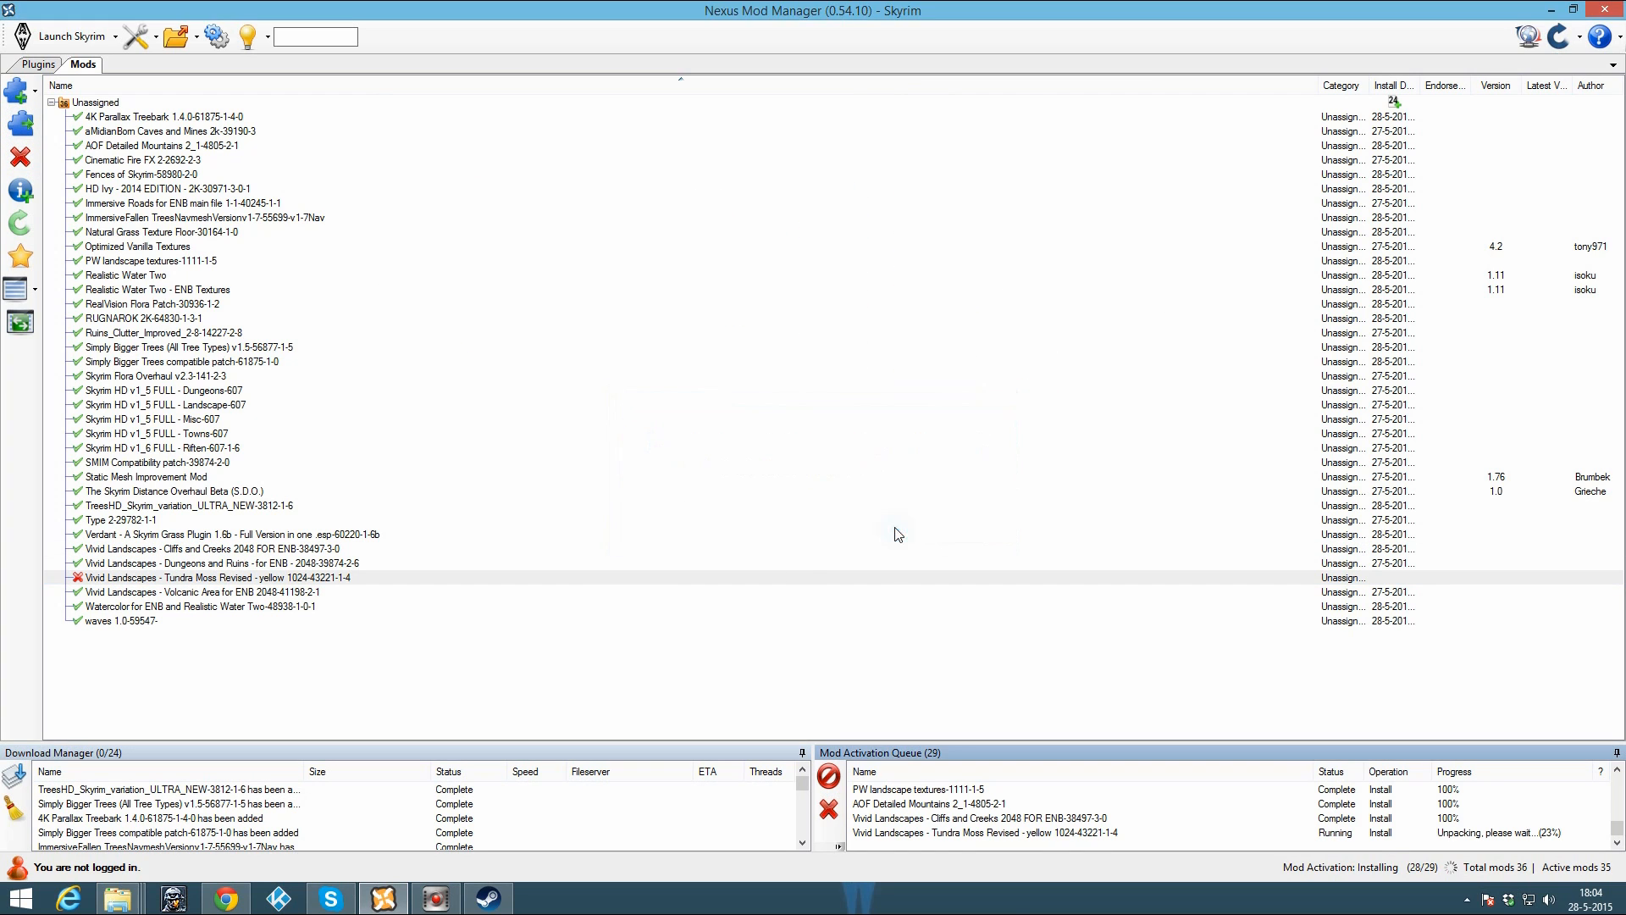
{"action": "left_click", "coordinate": [565, 466]}
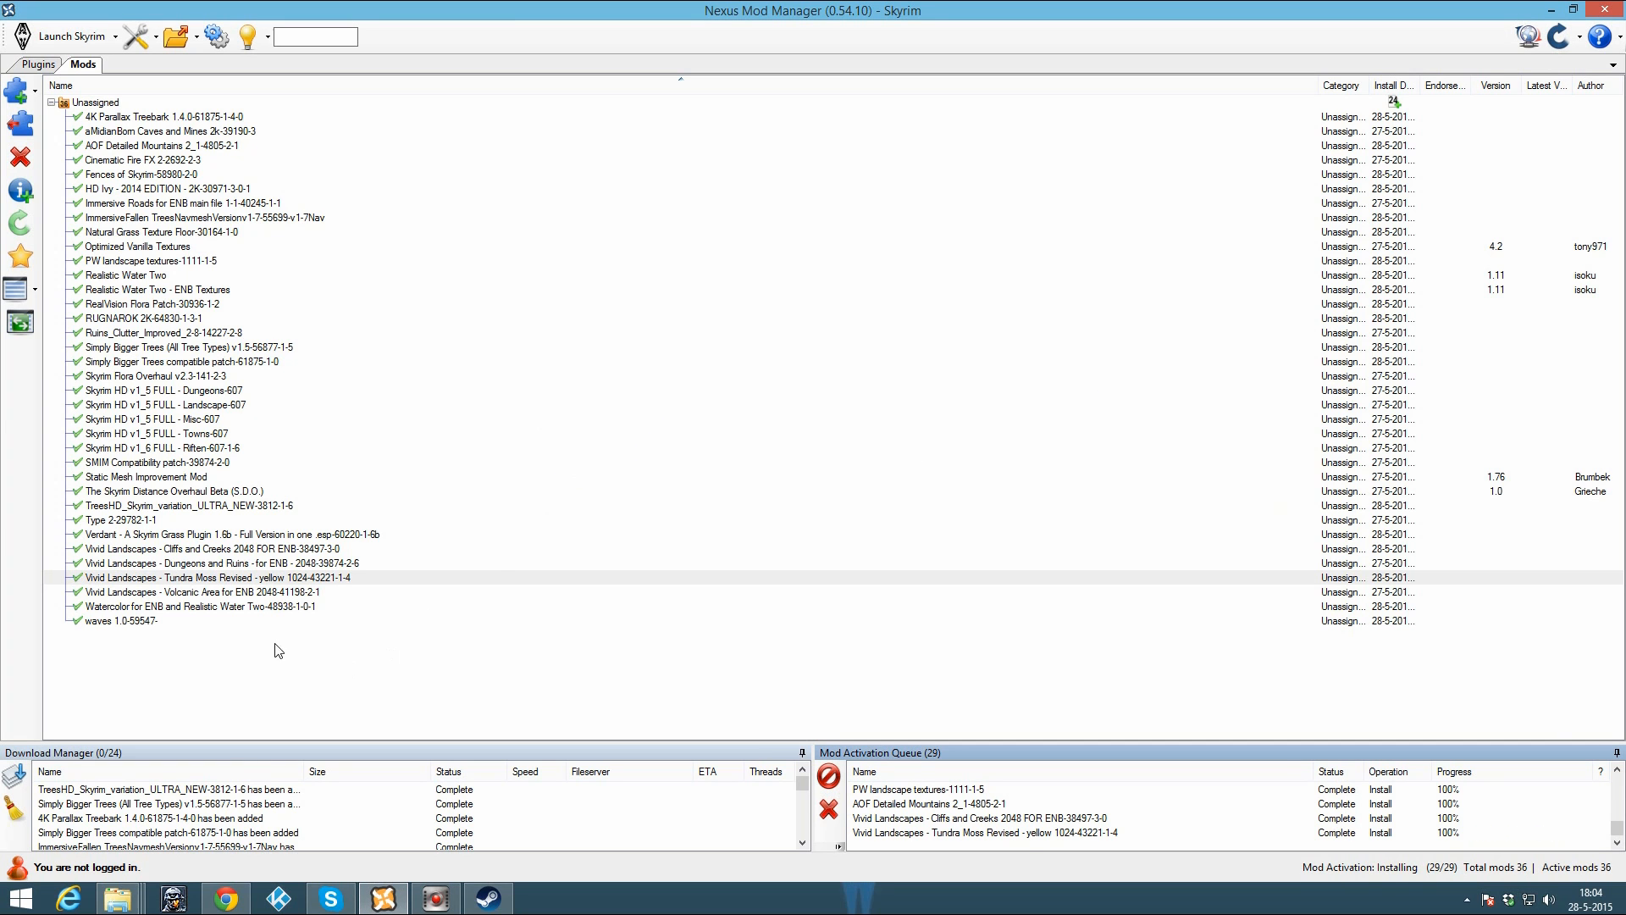
Step: Check the optional Tundra Moss Revised files in Chrome, and add the SMIM compatibility patch-43221-1-5 archive in Nexus Mod Manager
{"action": "left_click", "coordinate": [225, 898]}
{"action": "scroll", "coordinate": [726, 566], "scroll_direction": "down", "scroll_amount": 5}
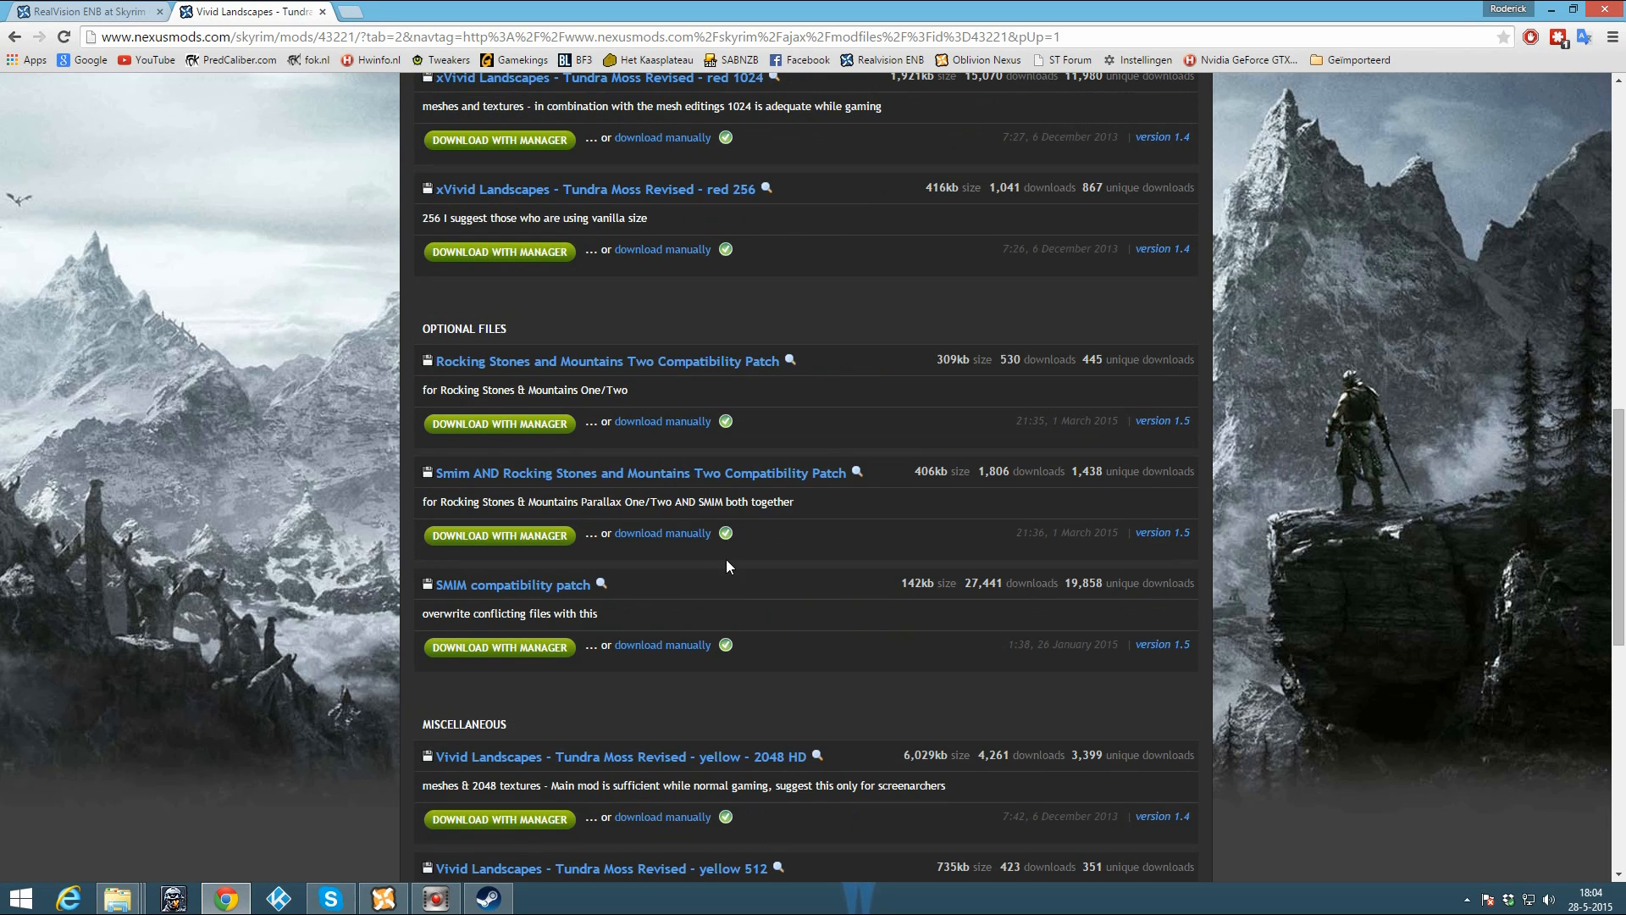
{"action": "scroll", "coordinate": [676, 526], "scroll_direction": "down", "scroll_amount": 2}
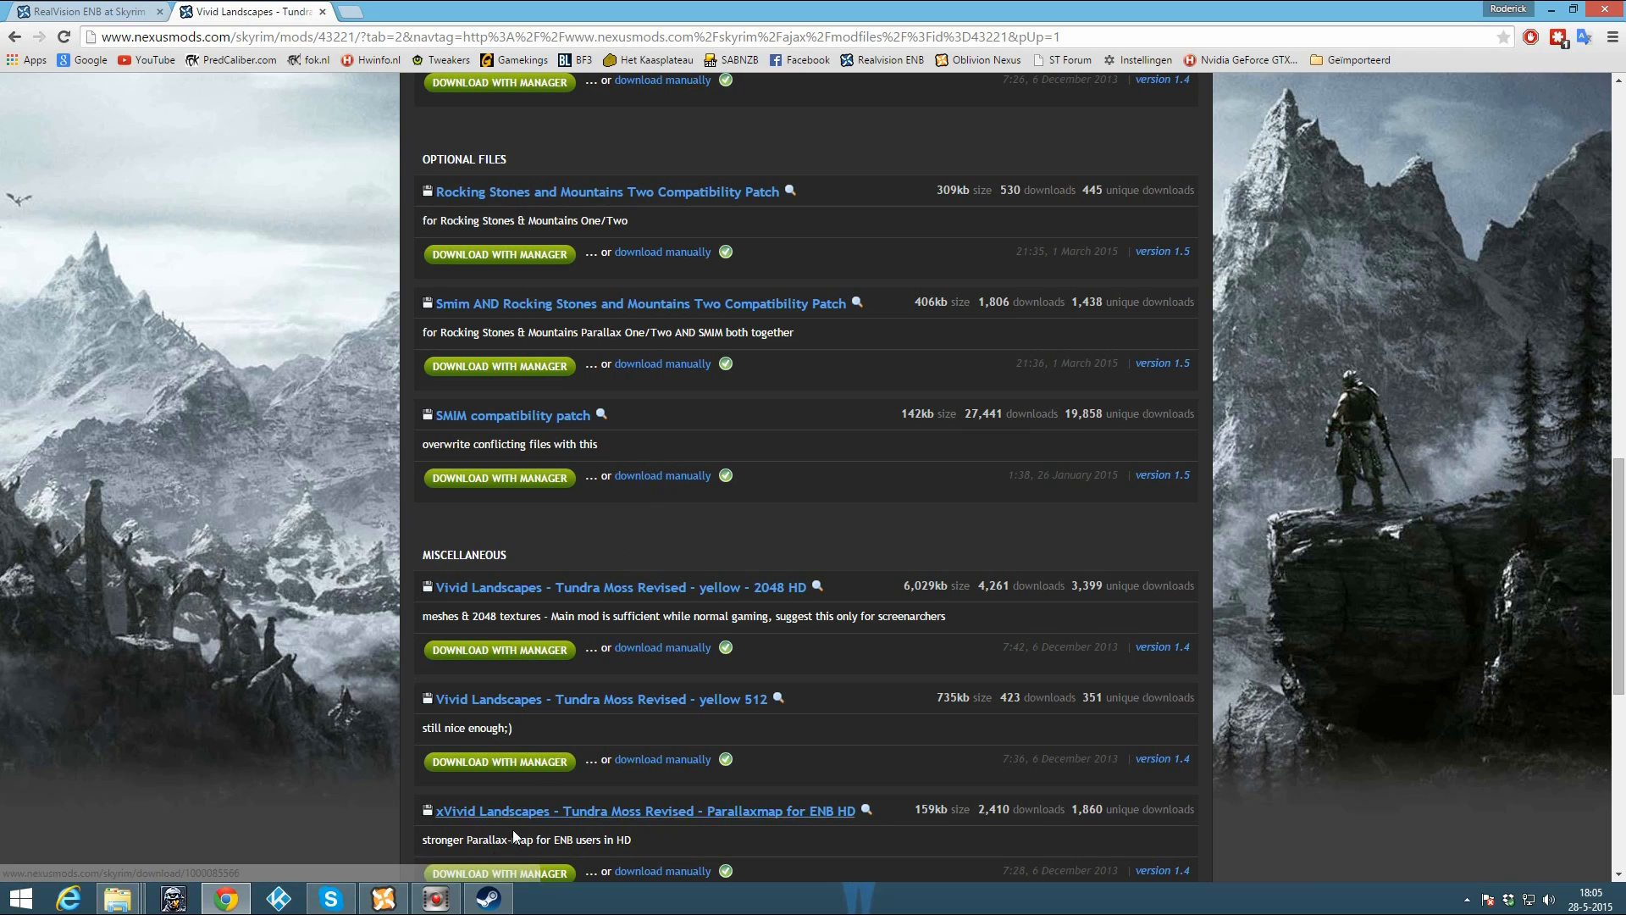
{"action": "left_click", "coordinate": [383, 897]}
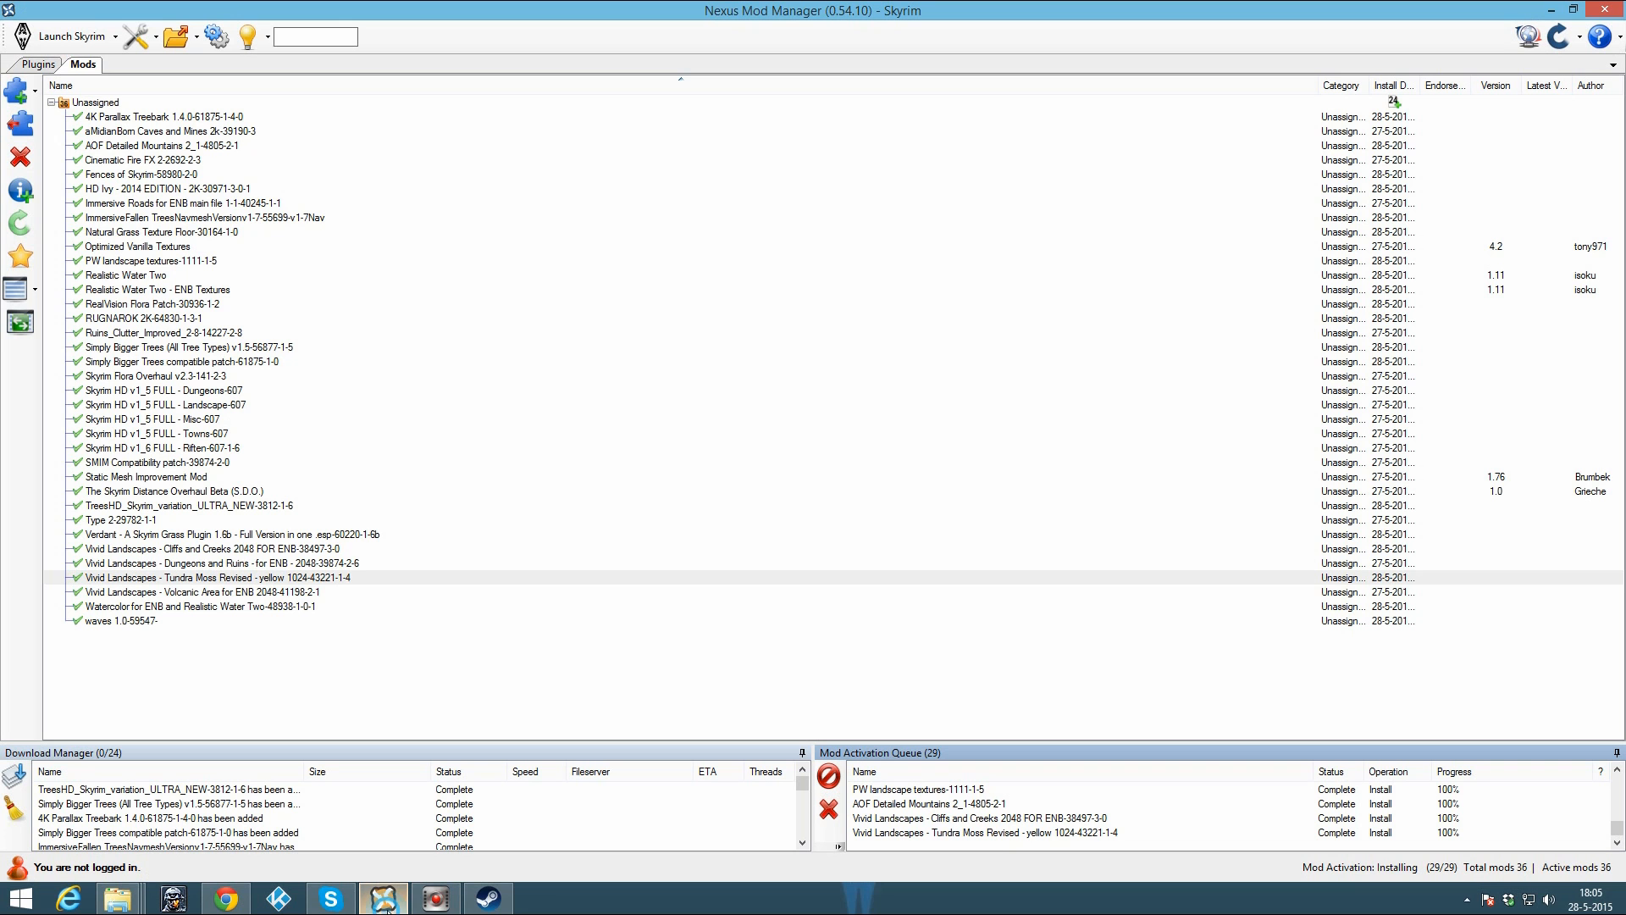
{"action": "left_click", "coordinate": [11, 95]}
{"action": "left_click", "coordinate": [638, 276]}
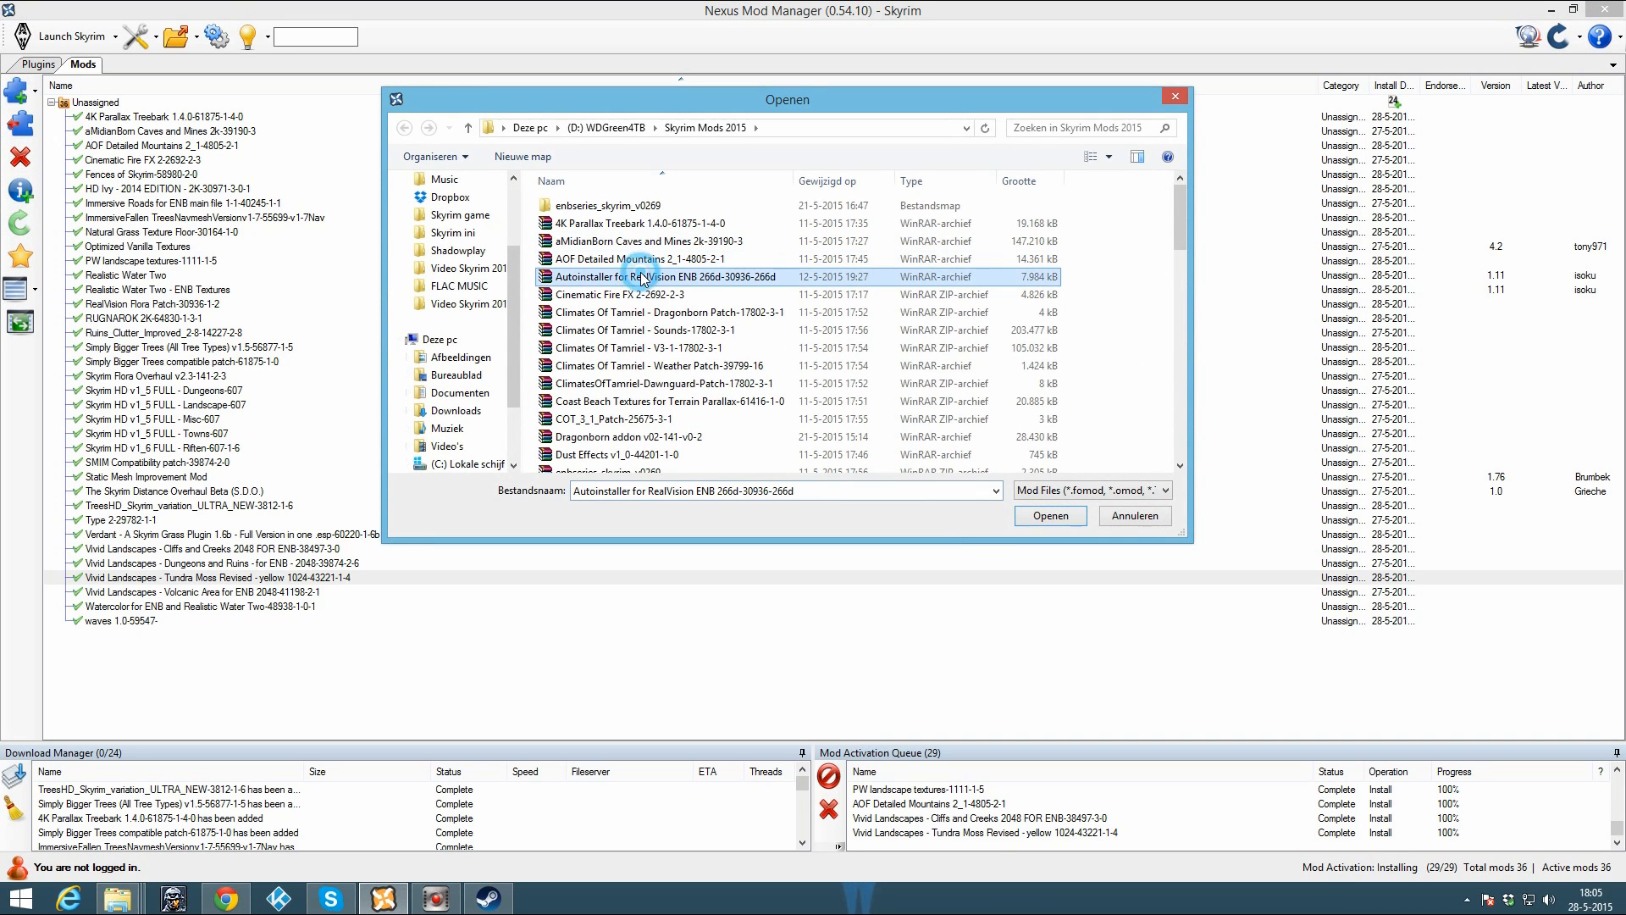
{"action": "key", "text": "s"}
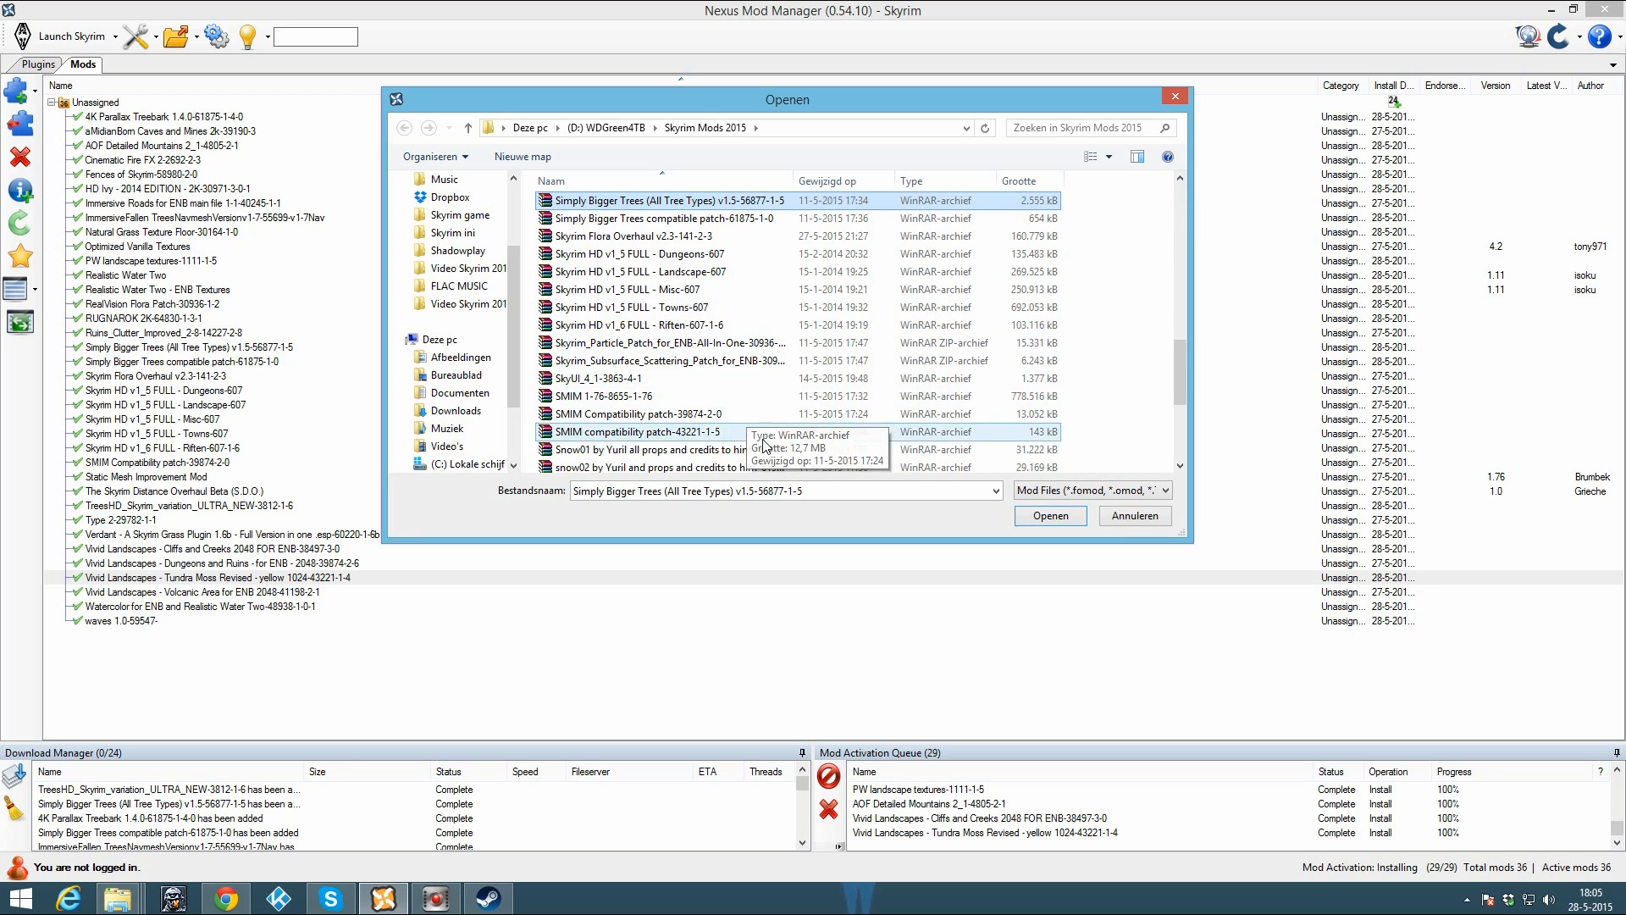
{"action": "left_click", "coordinate": [708, 433]}
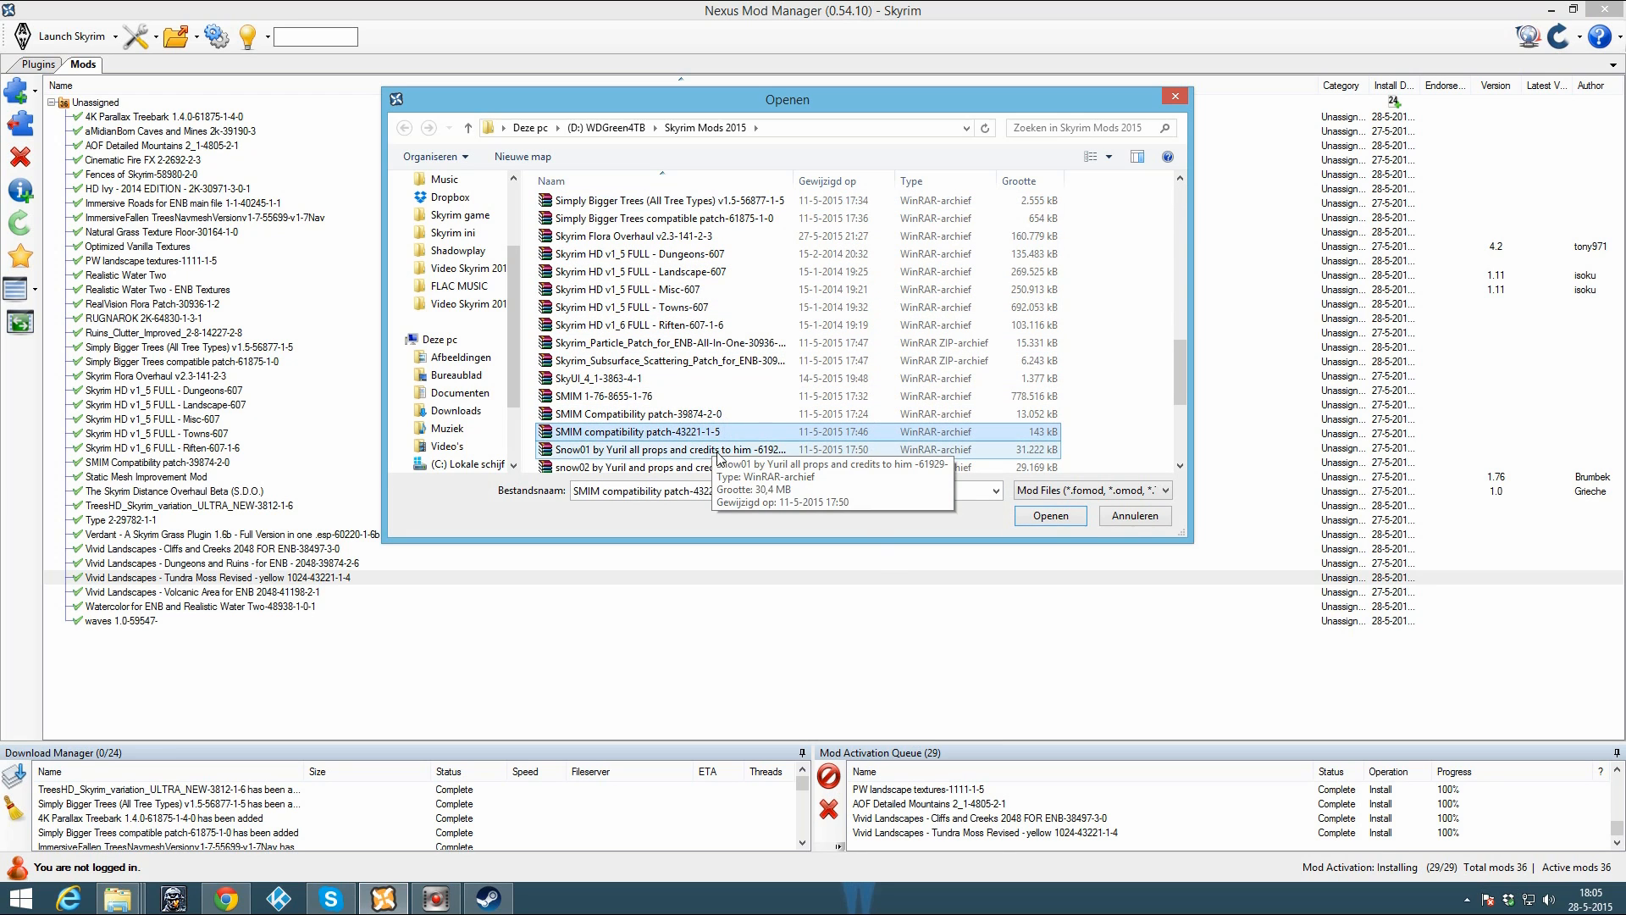
{"action": "left_click", "coordinate": [677, 439]}
{"action": "left_click", "coordinate": [678, 438]}
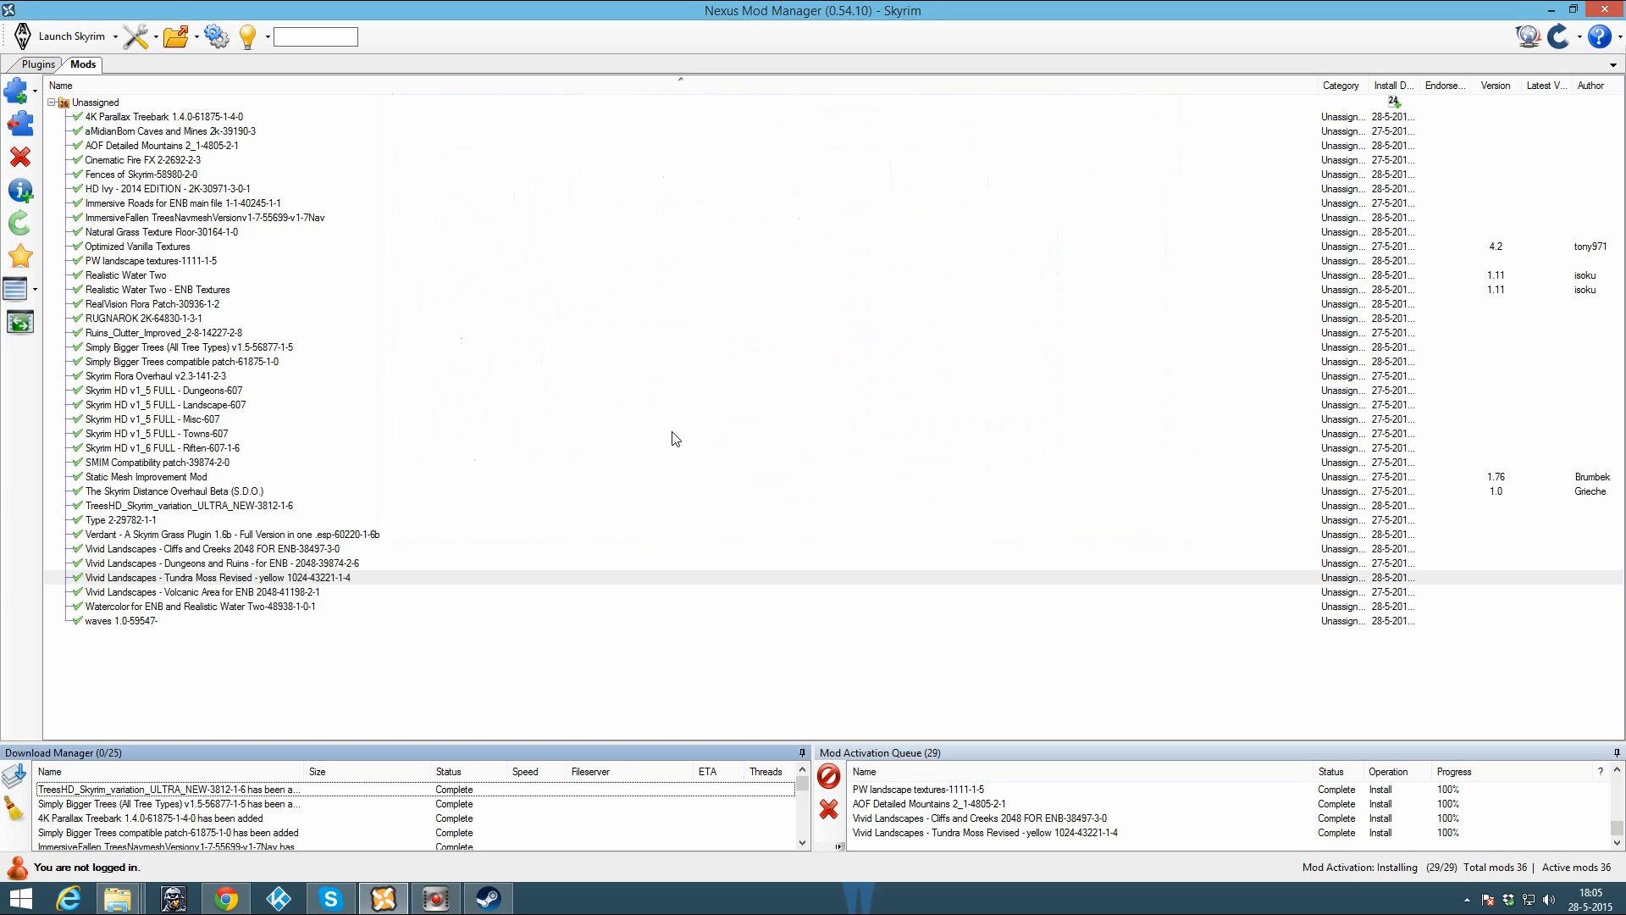
Step: Install SMIM compatibility patch-43221-1-5 as a new mod, declining the upgrade and overwriting all conflicting files
{"action": "left_click", "coordinate": [154, 476]}
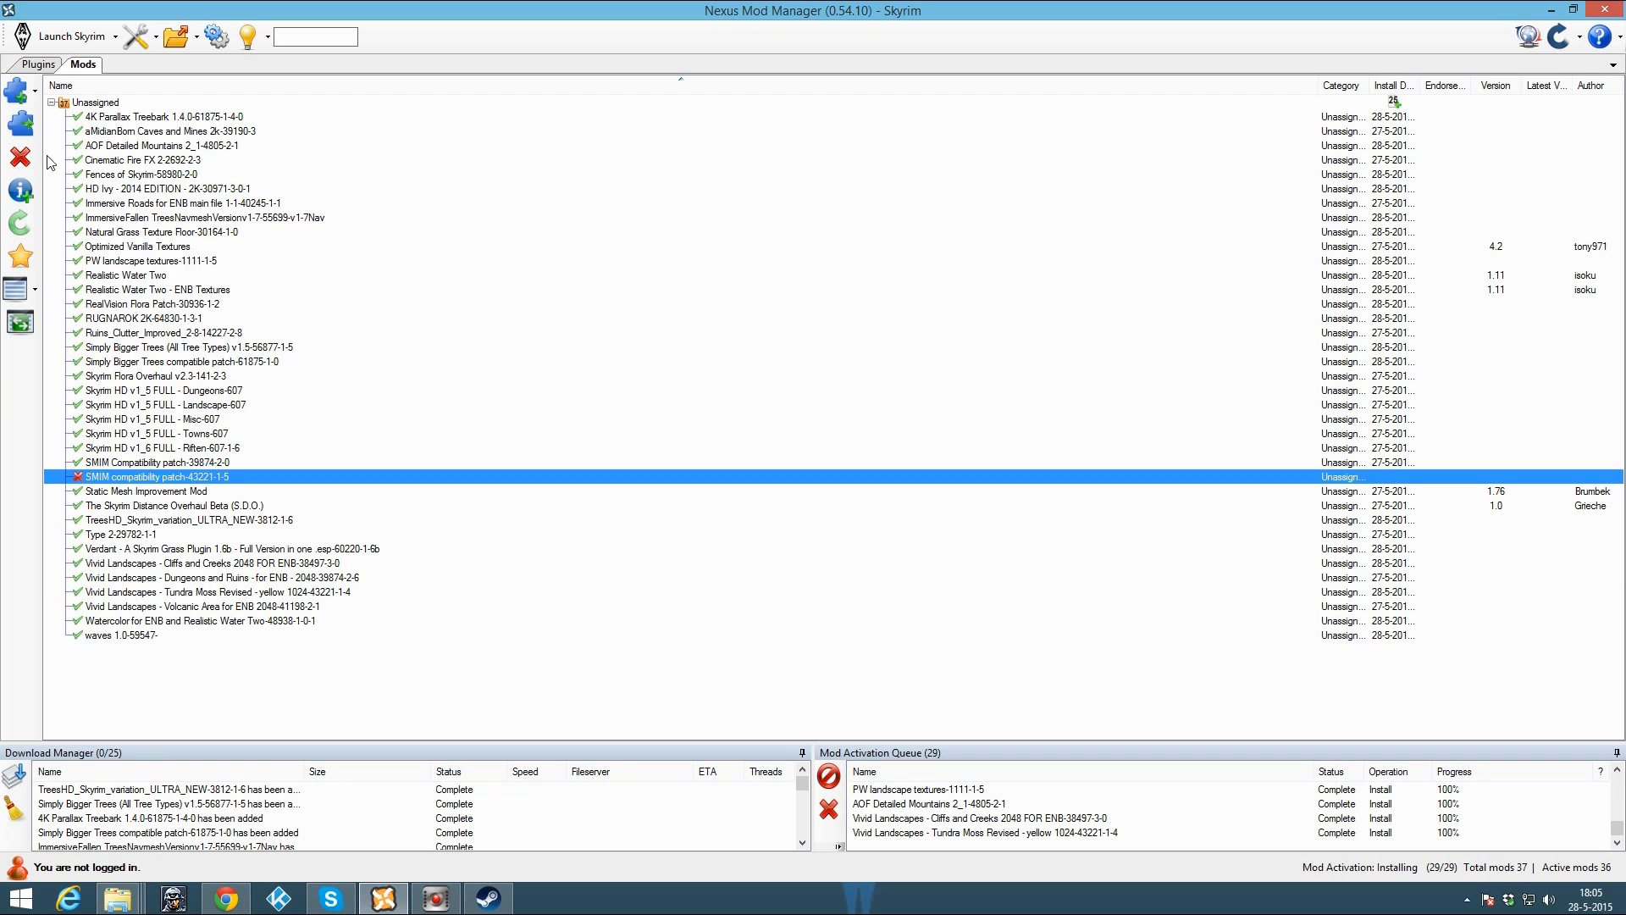
{"action": "left_click", "coordinate": [20, 124]}
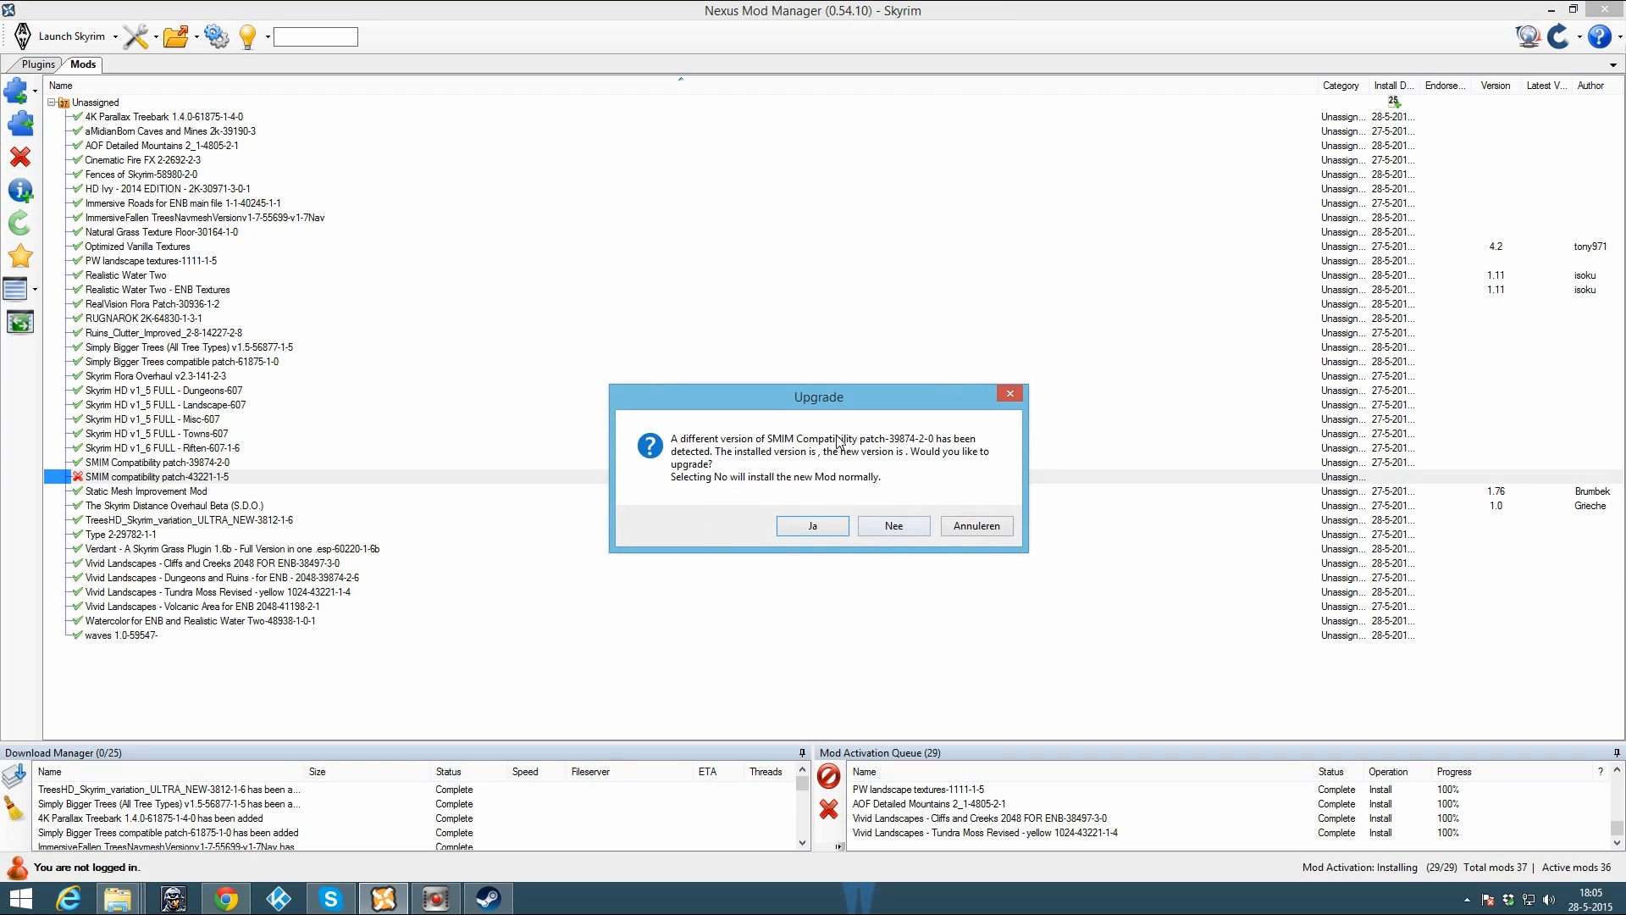
{"action": "left_click", "coordinate": [901, 526]}
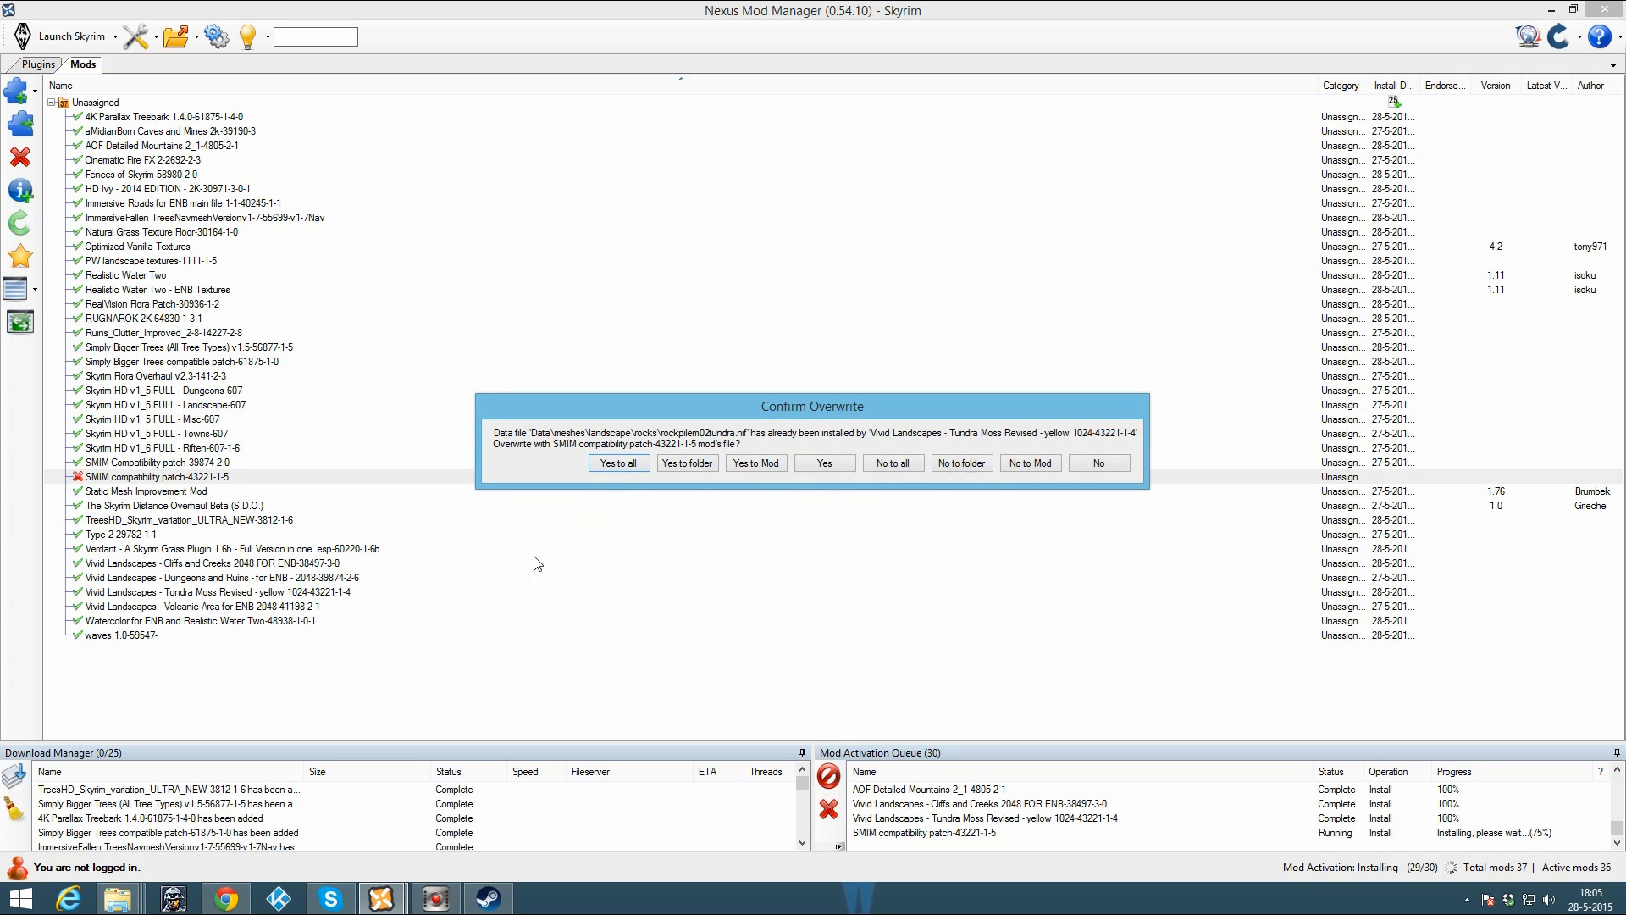
{"action": "left_click", "coordinate": [618, 462]}
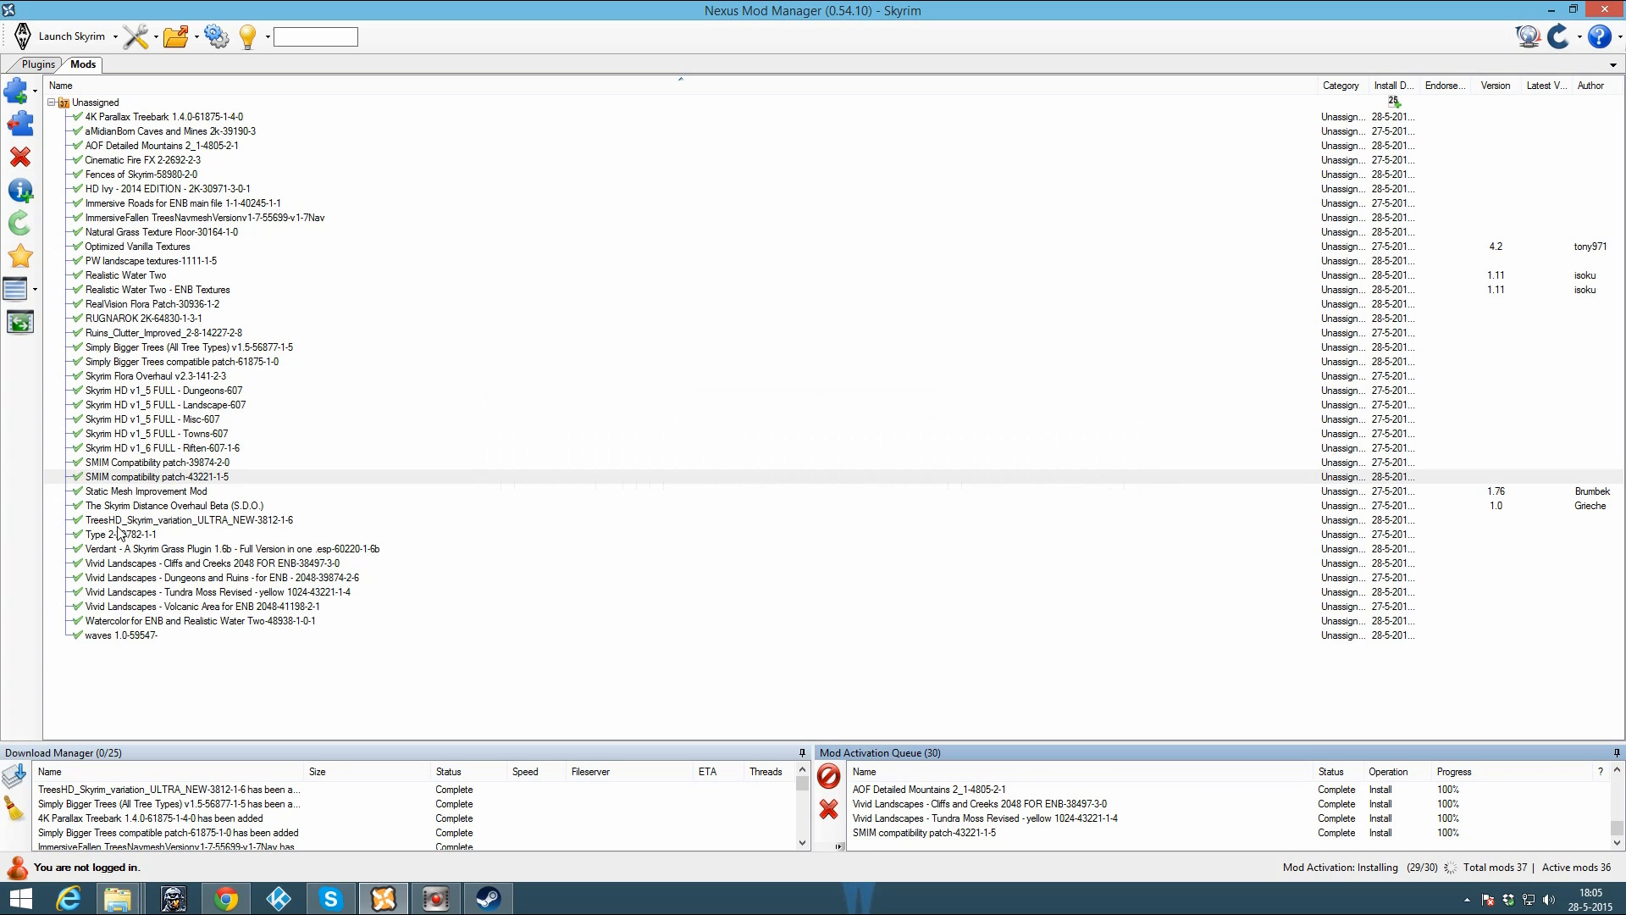
Step: Switch to Chrome, close the Tundra Moss Revised page and open the files of Dust Effects from the mod list in a new tab
{"action": "left_click", "coordinate": [225, 898]}
{"action": "left_click", "coordinate": [322, 11]}
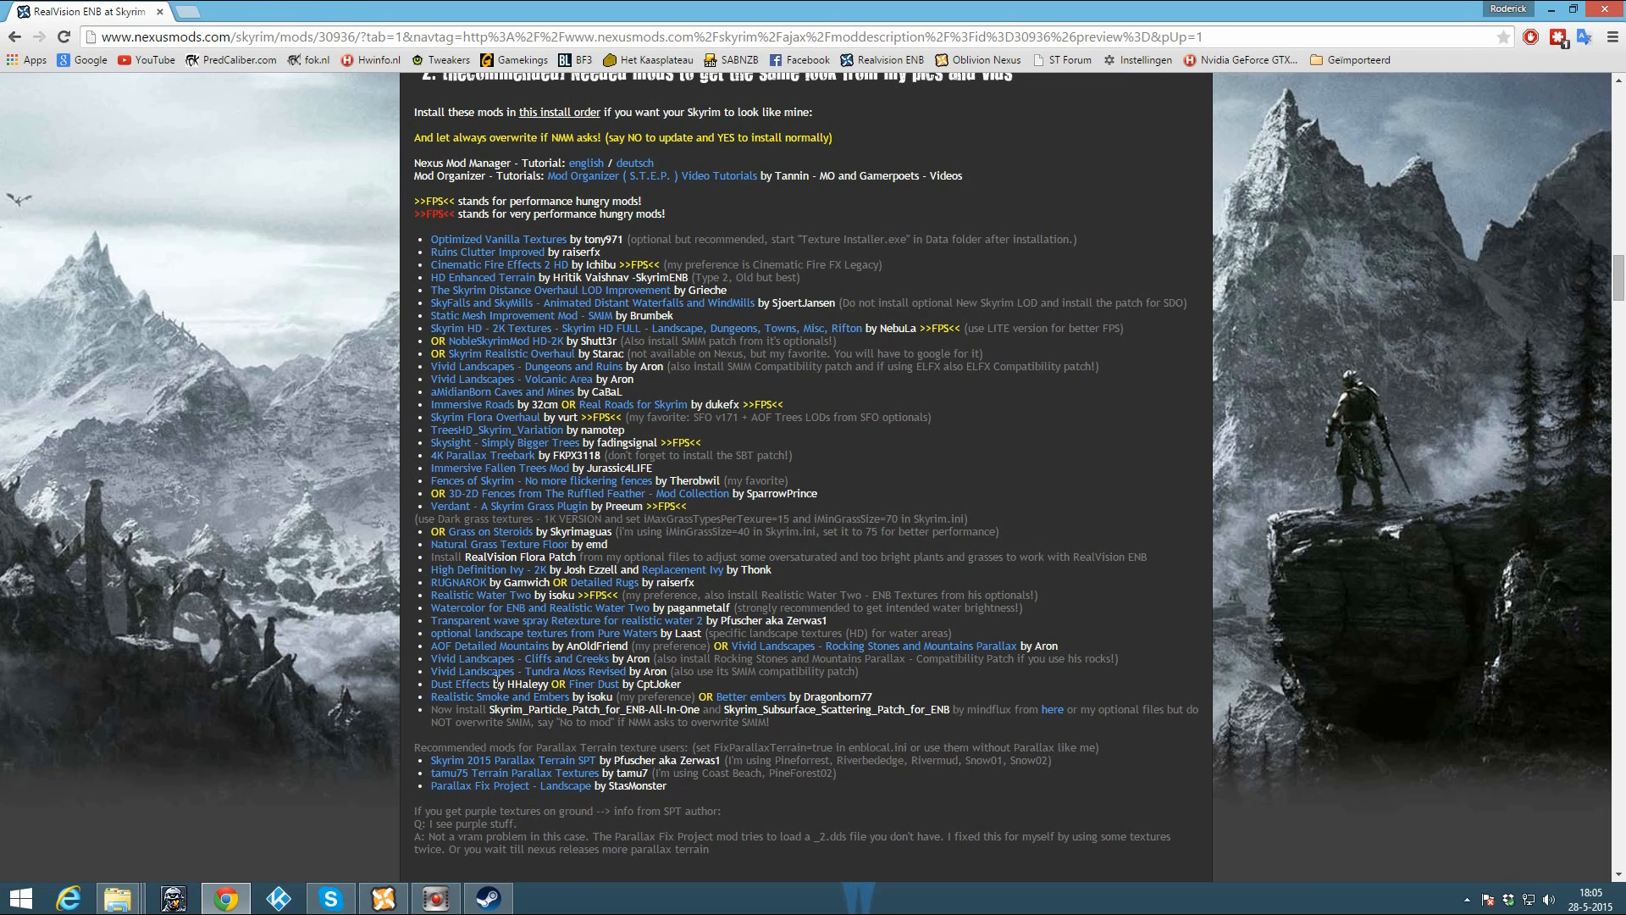
{"action": "right_click", "coordinate": [449, 687]}
{"action": "left_click", "coordinate": [475, 701]}
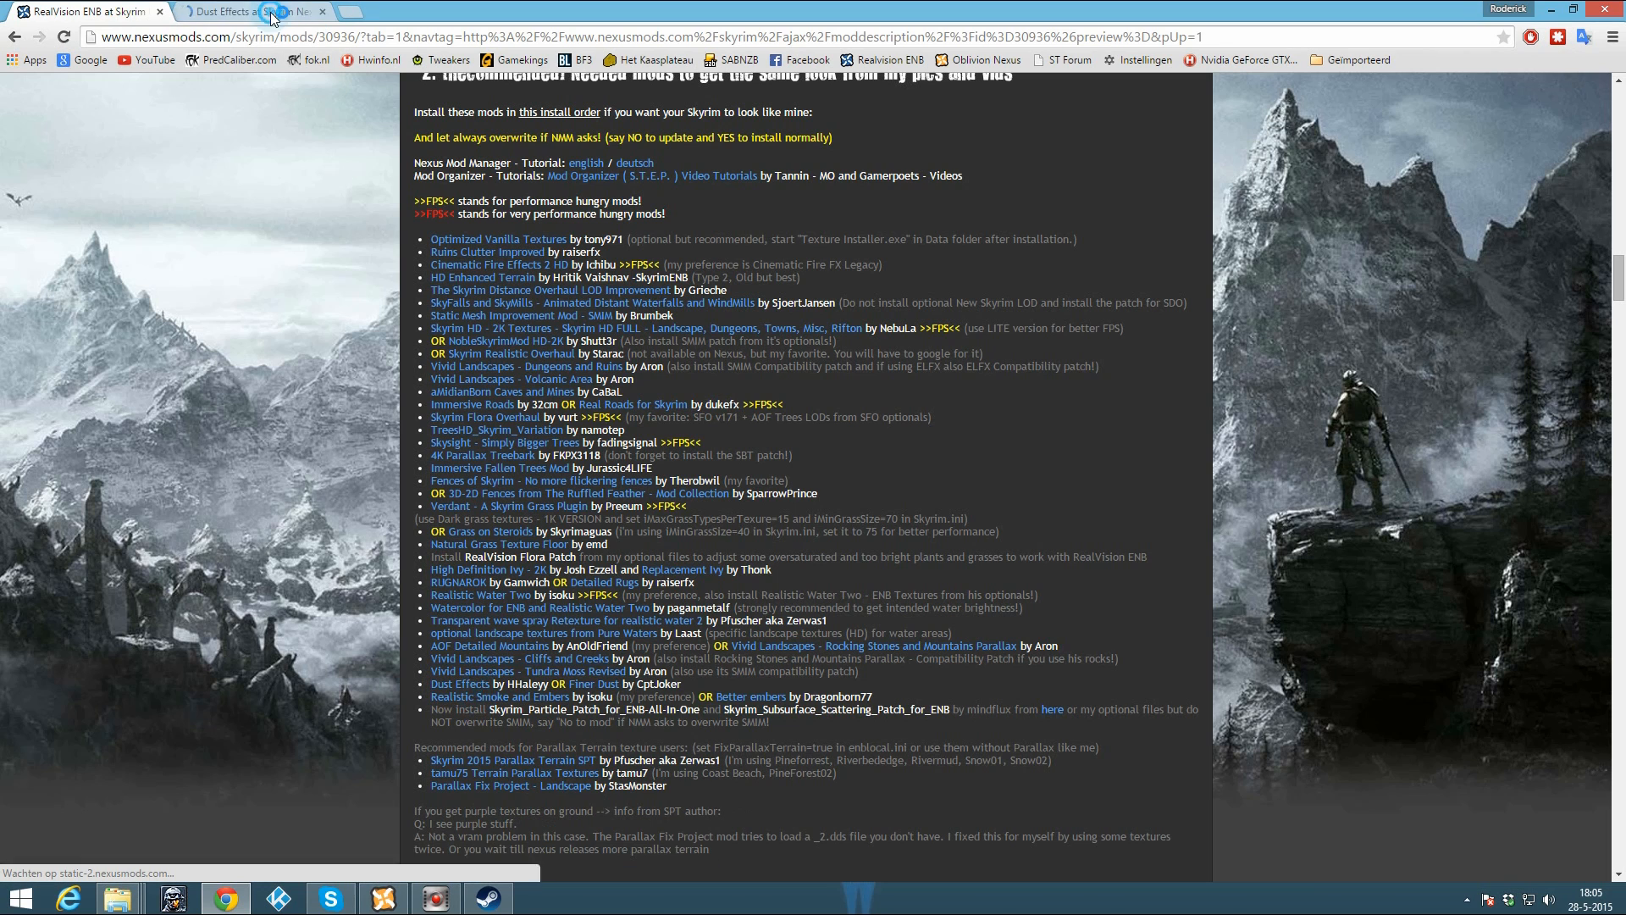
{"action": "left_click", "coordinate": [271, 15]}
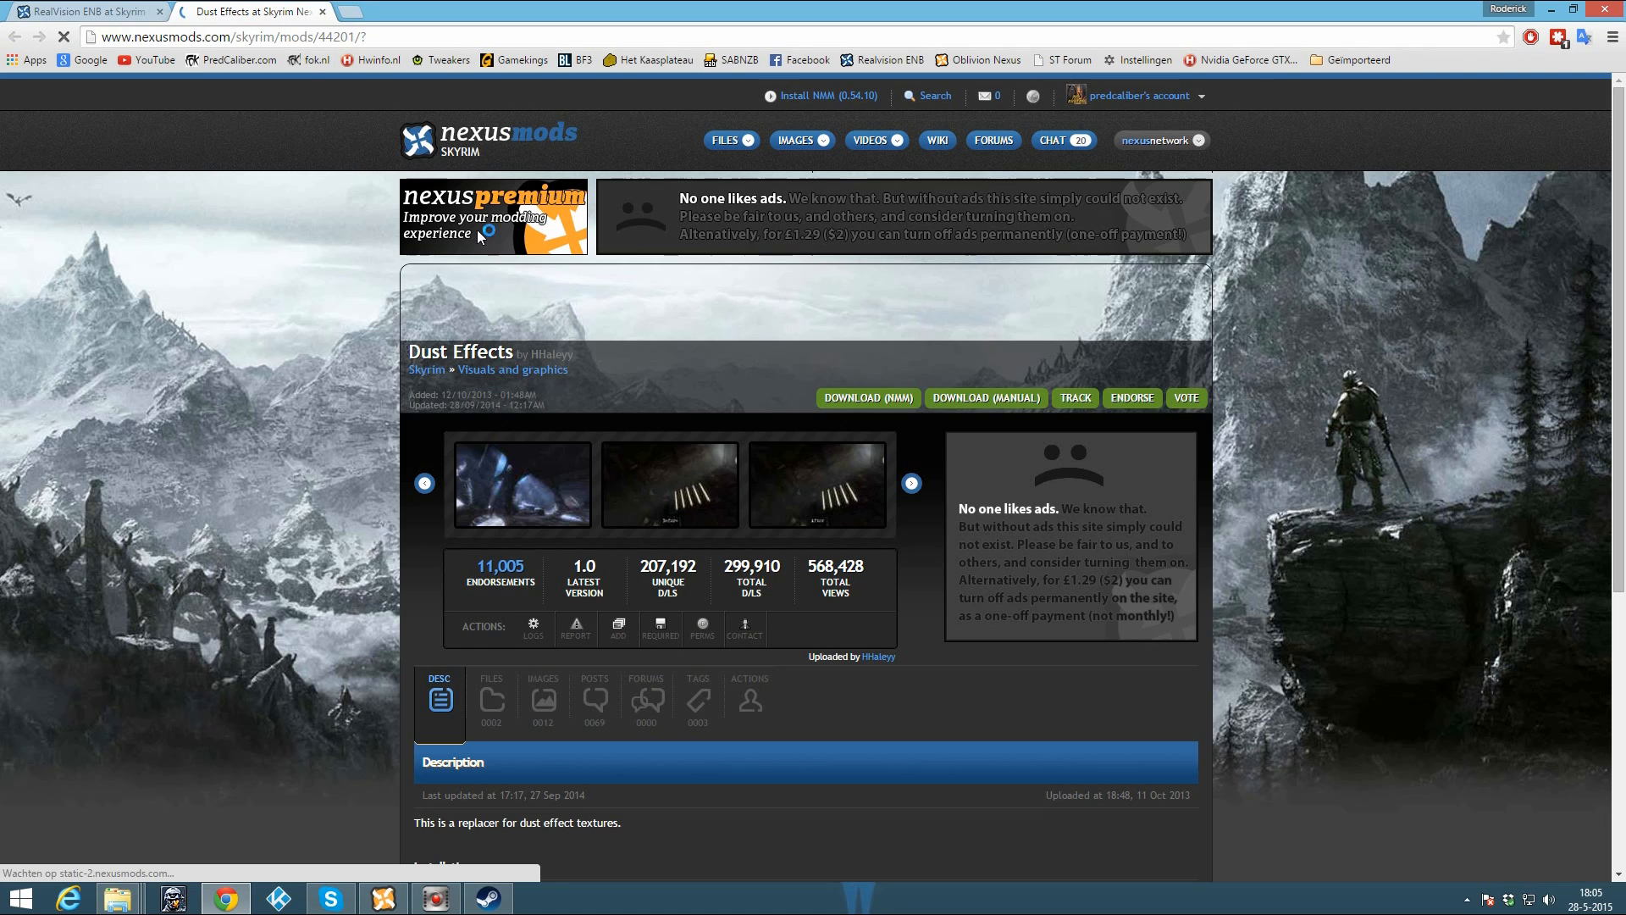
{"action": "left_click", "coordinate": [516, 704]}
{"action": "scroll", "coordinate": [576, 508], "scroll_direction": "down", "scroll_amount": 5}
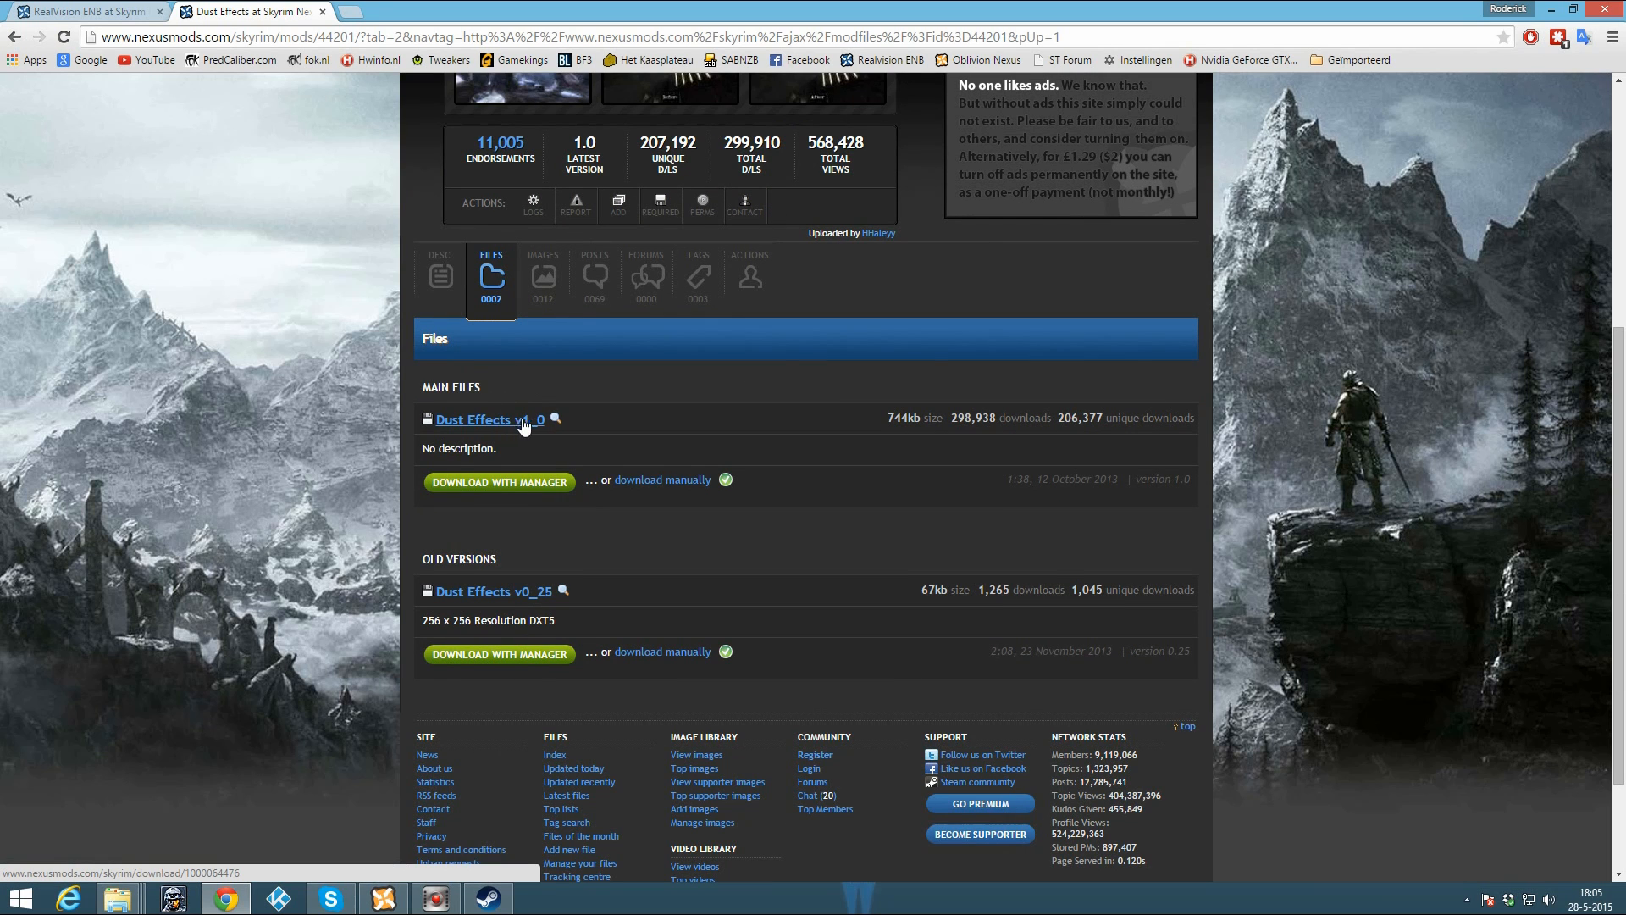
Step: Switch to Nexus Mod Manager, add the Dust Effects v1_0-44201-1-0 archive and install it
{"action": "left_click", "coordinate": [491, 482]}
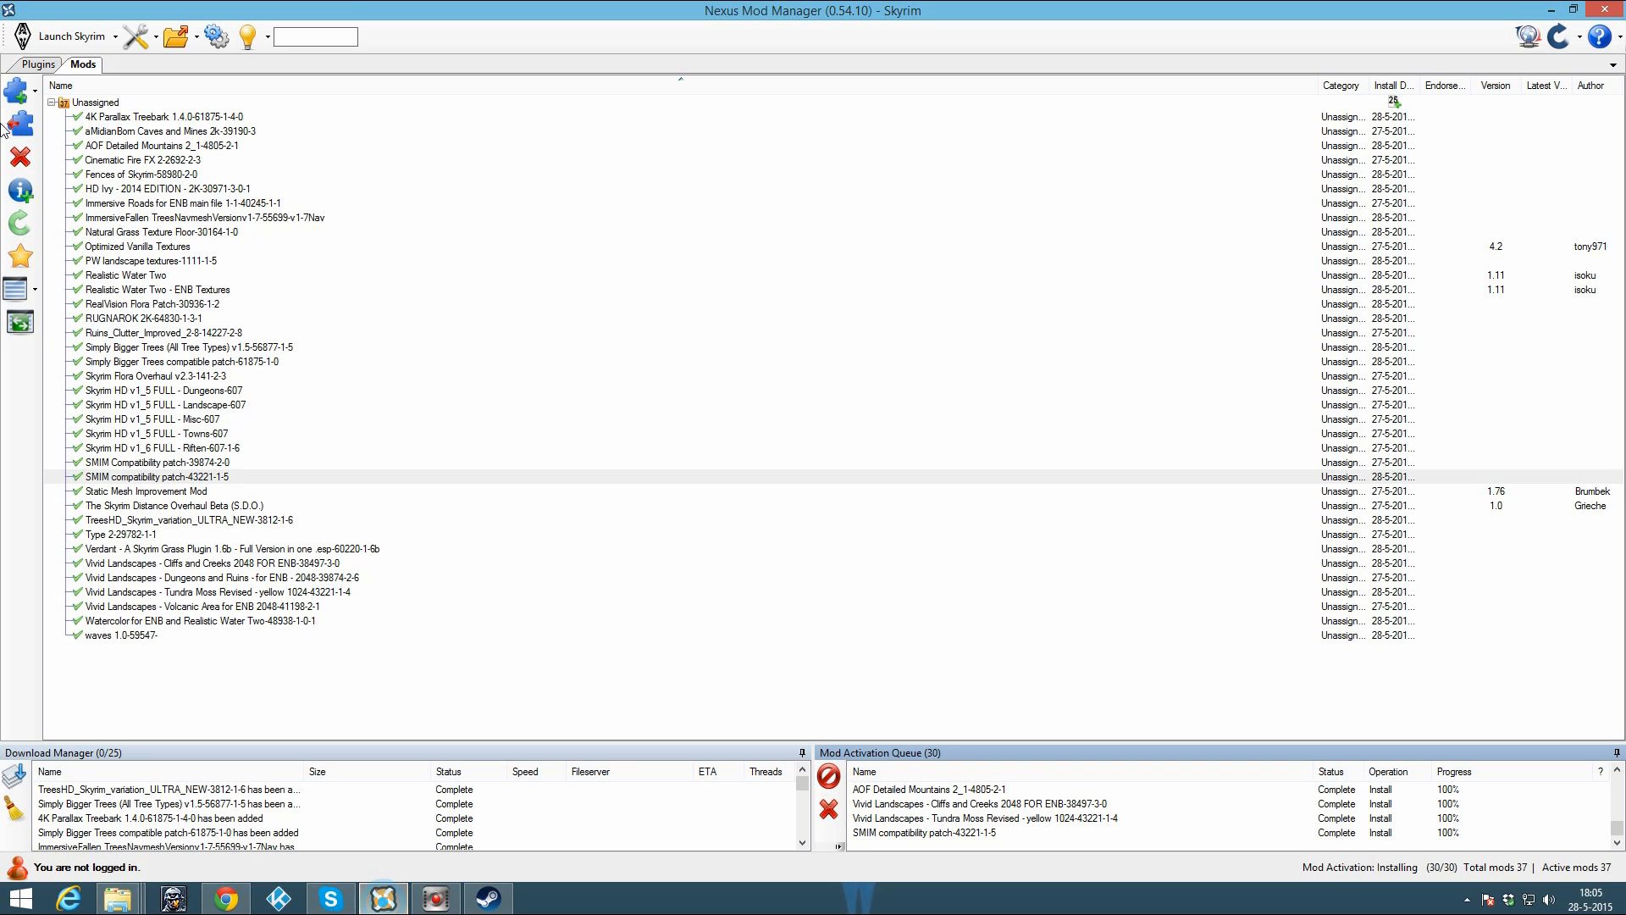
{"action": "left_click", "coordinate": [17, 89]}
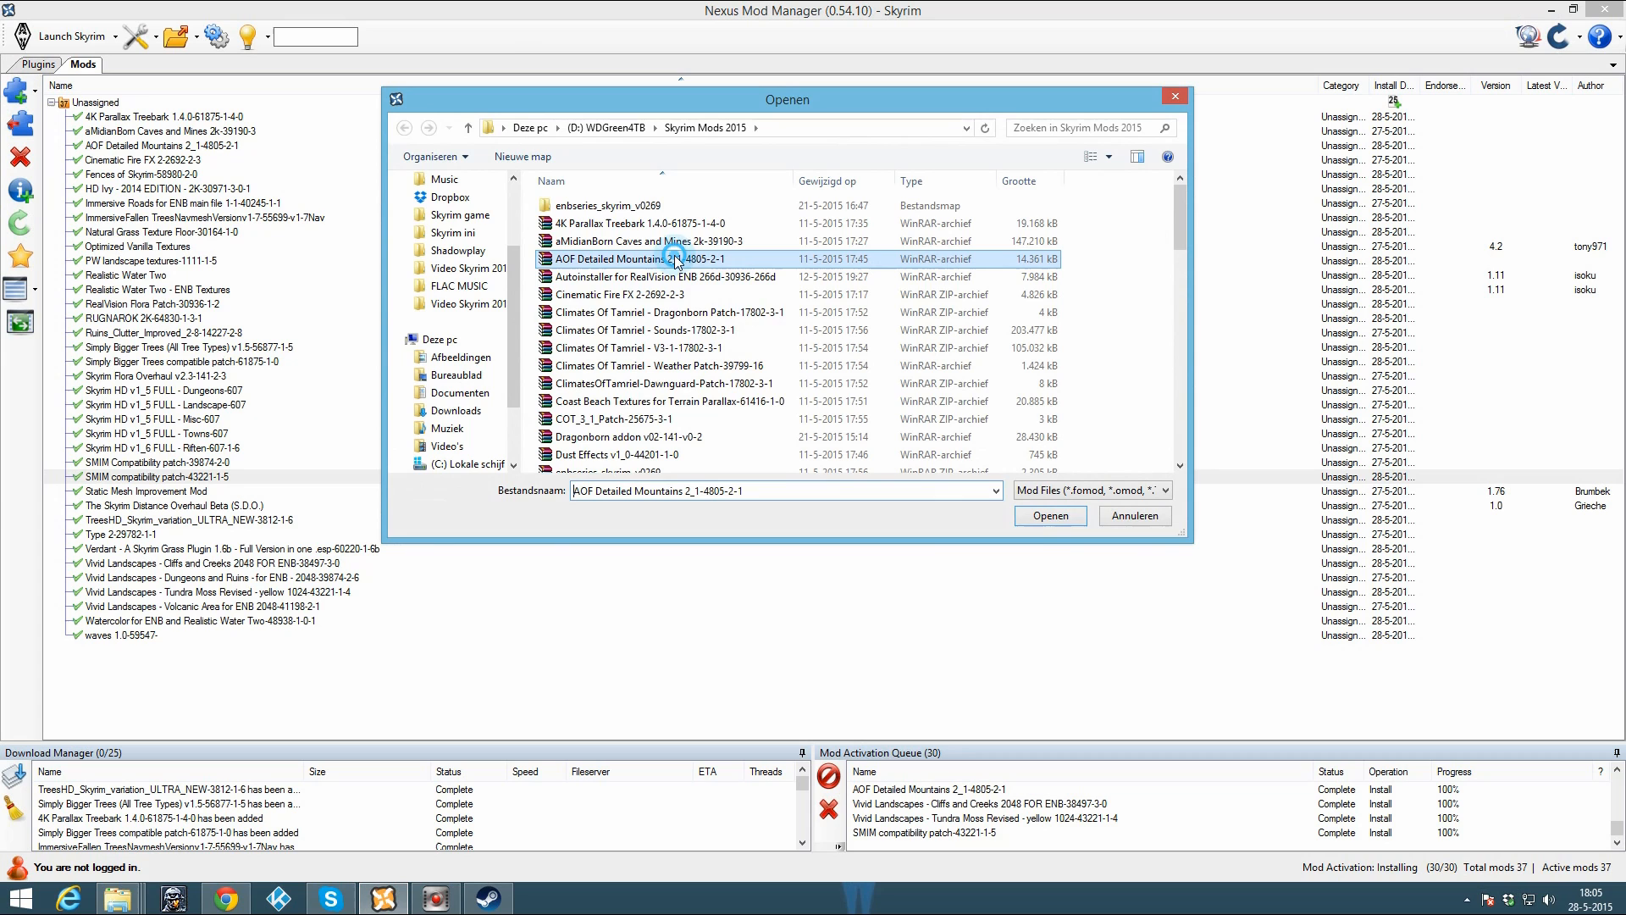
{"action": "left_click", "coordinate": [602, 455]}
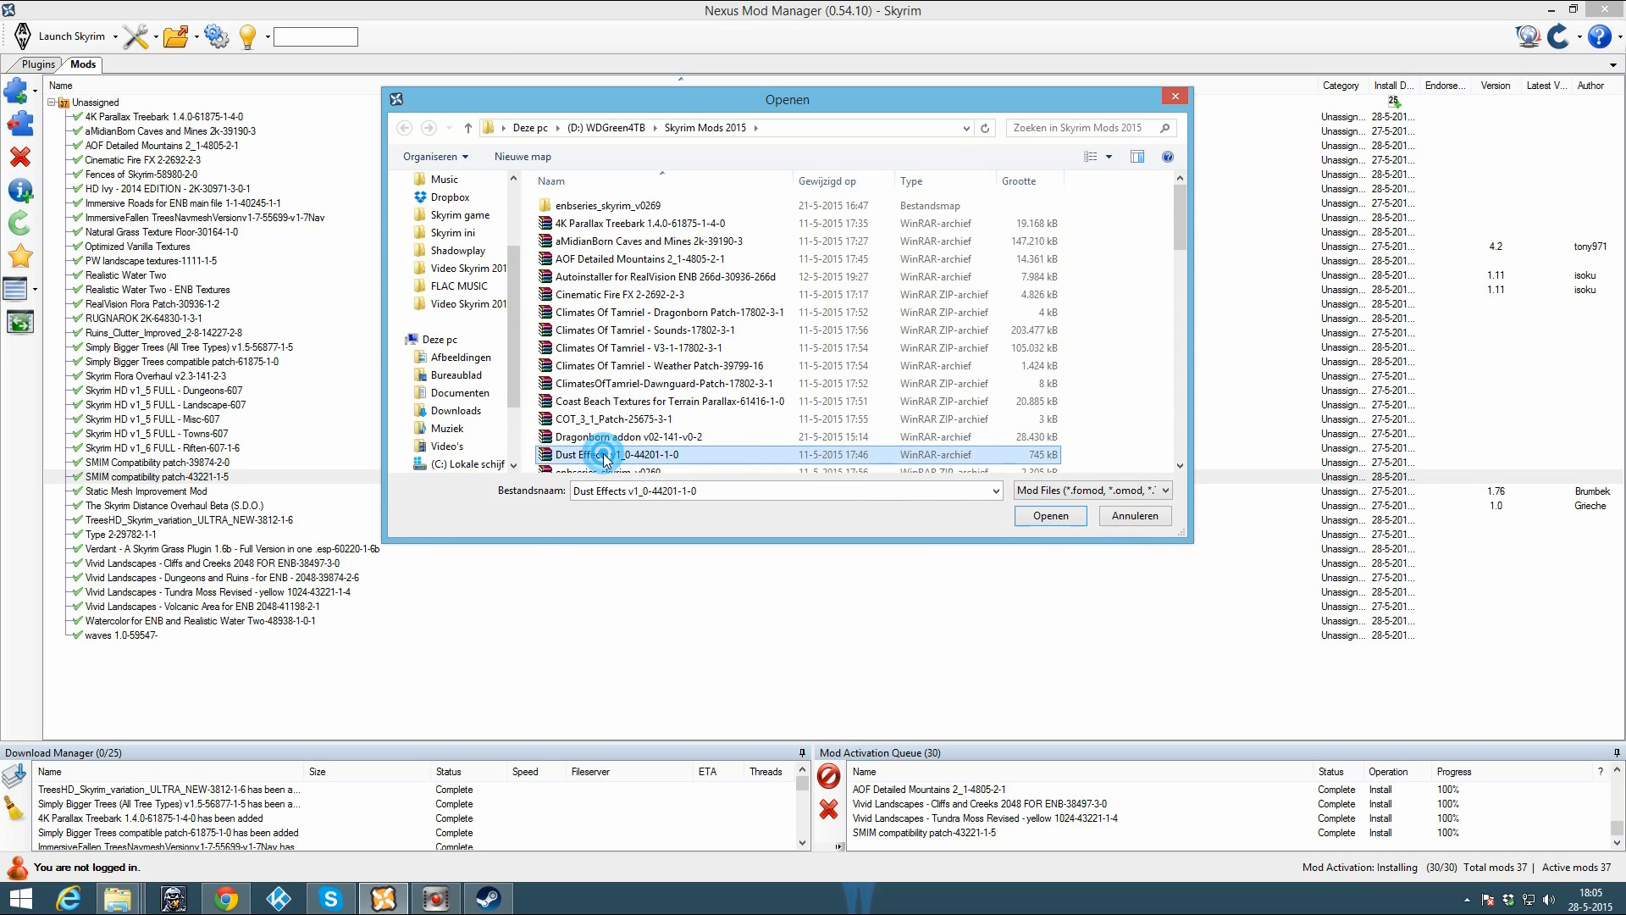
{"action": "double_click", "coordinate": [603, 454]}
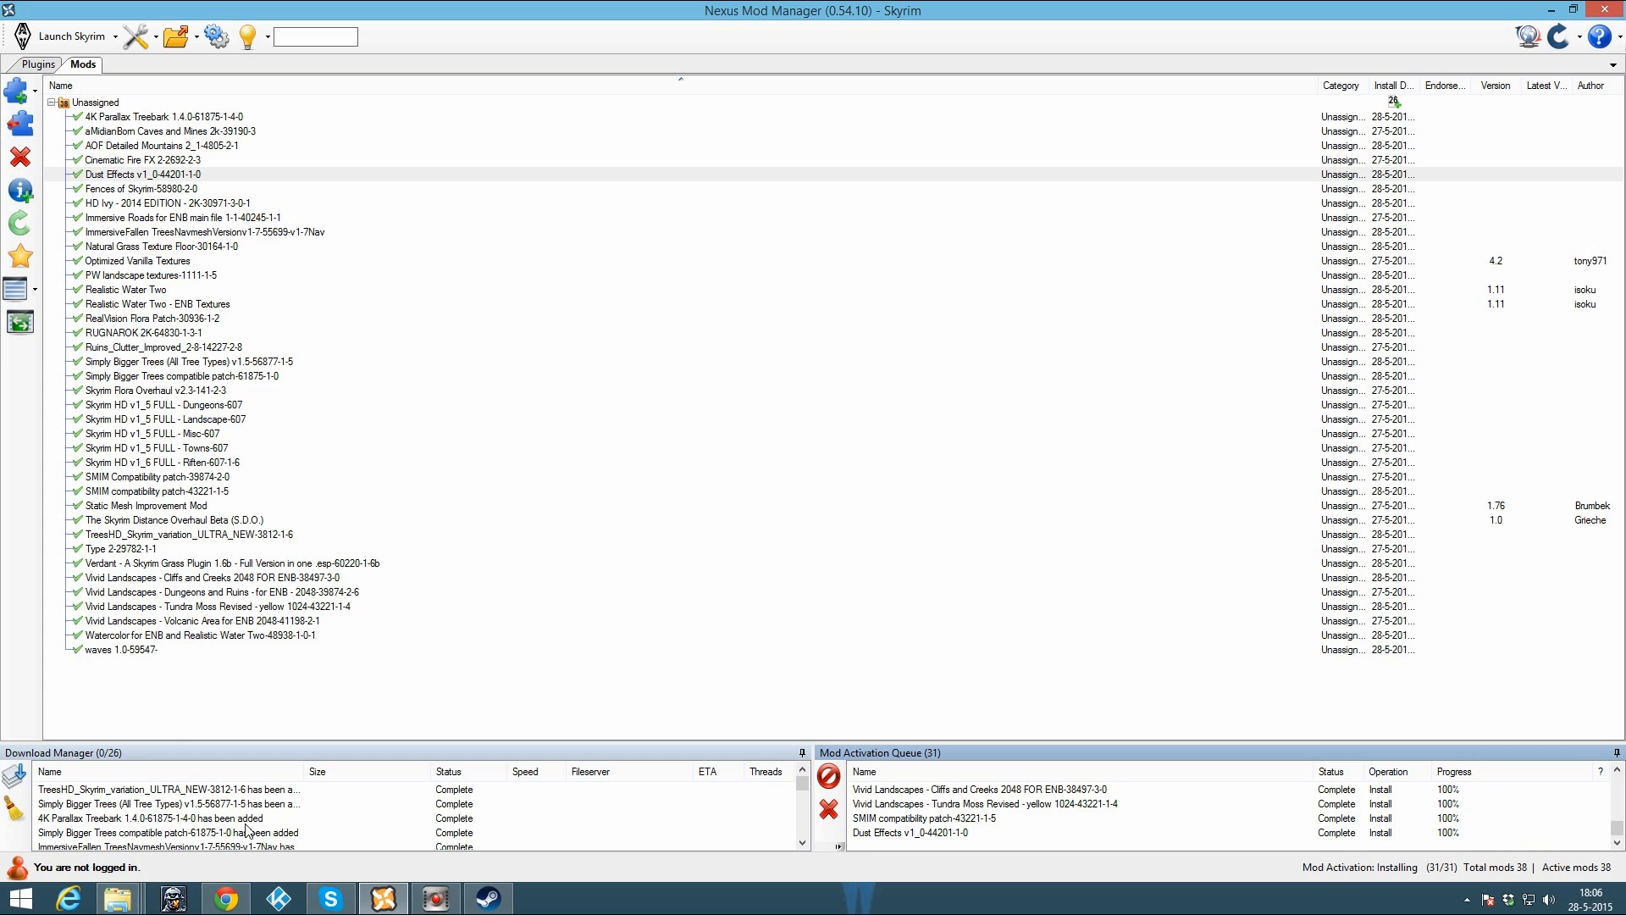
Step: Switch to Chrome, close the Dust Effects page and open the files of Realistic Smoke and Embers in a new tab
{"action": "left_click", "coordinate": [211, 896]}
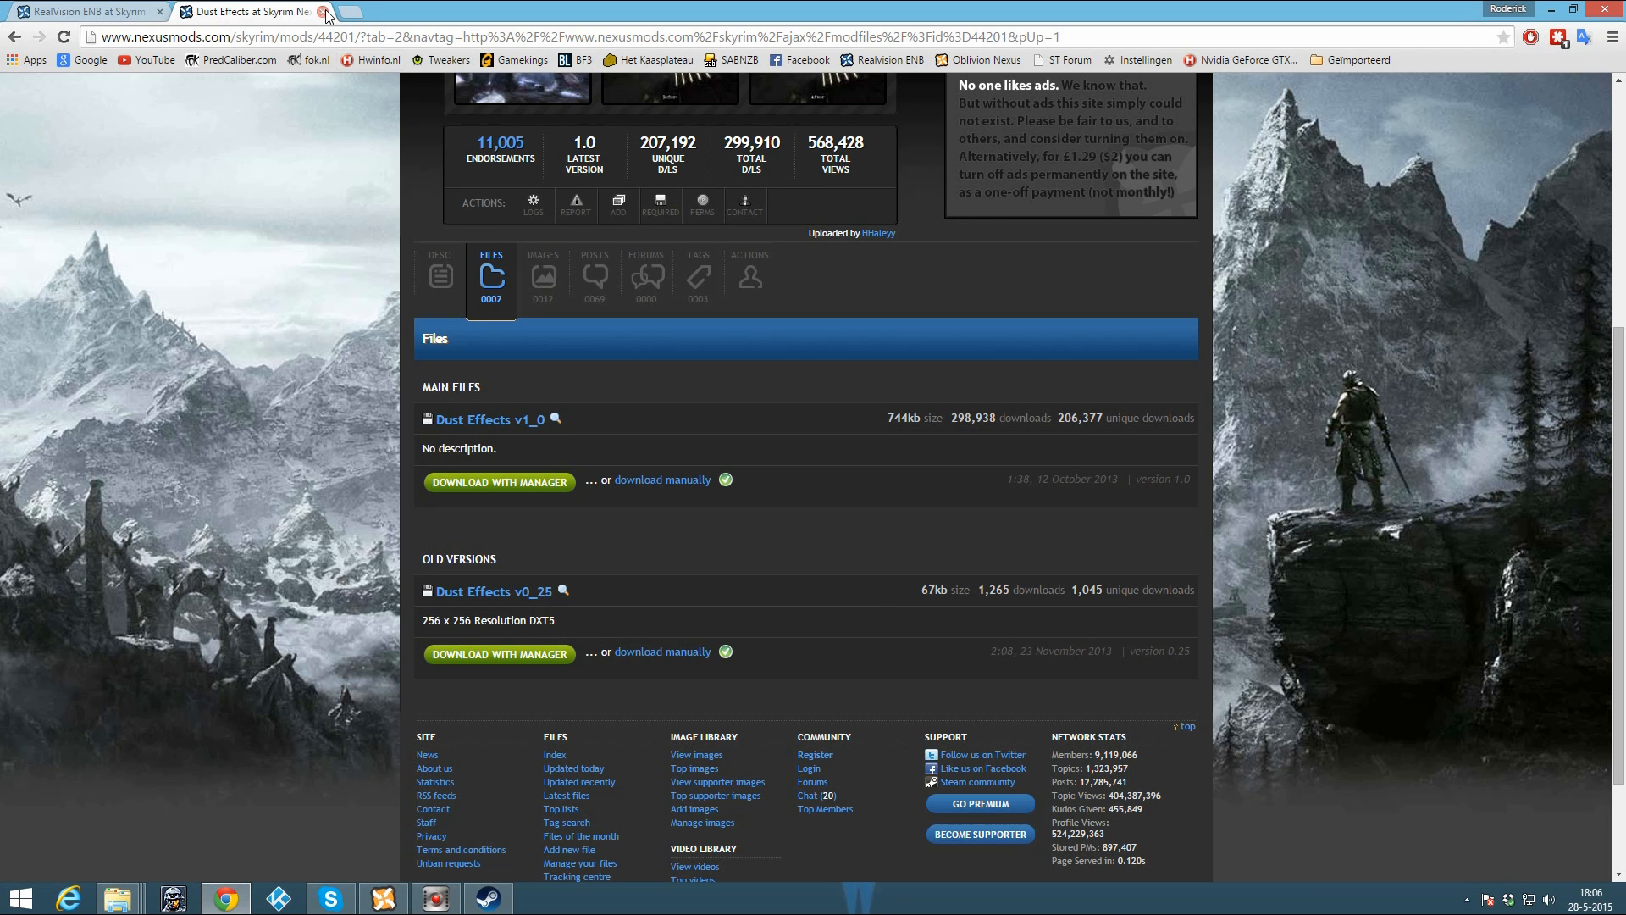
{"action": "left_click", "coordinate": [325, 12]}
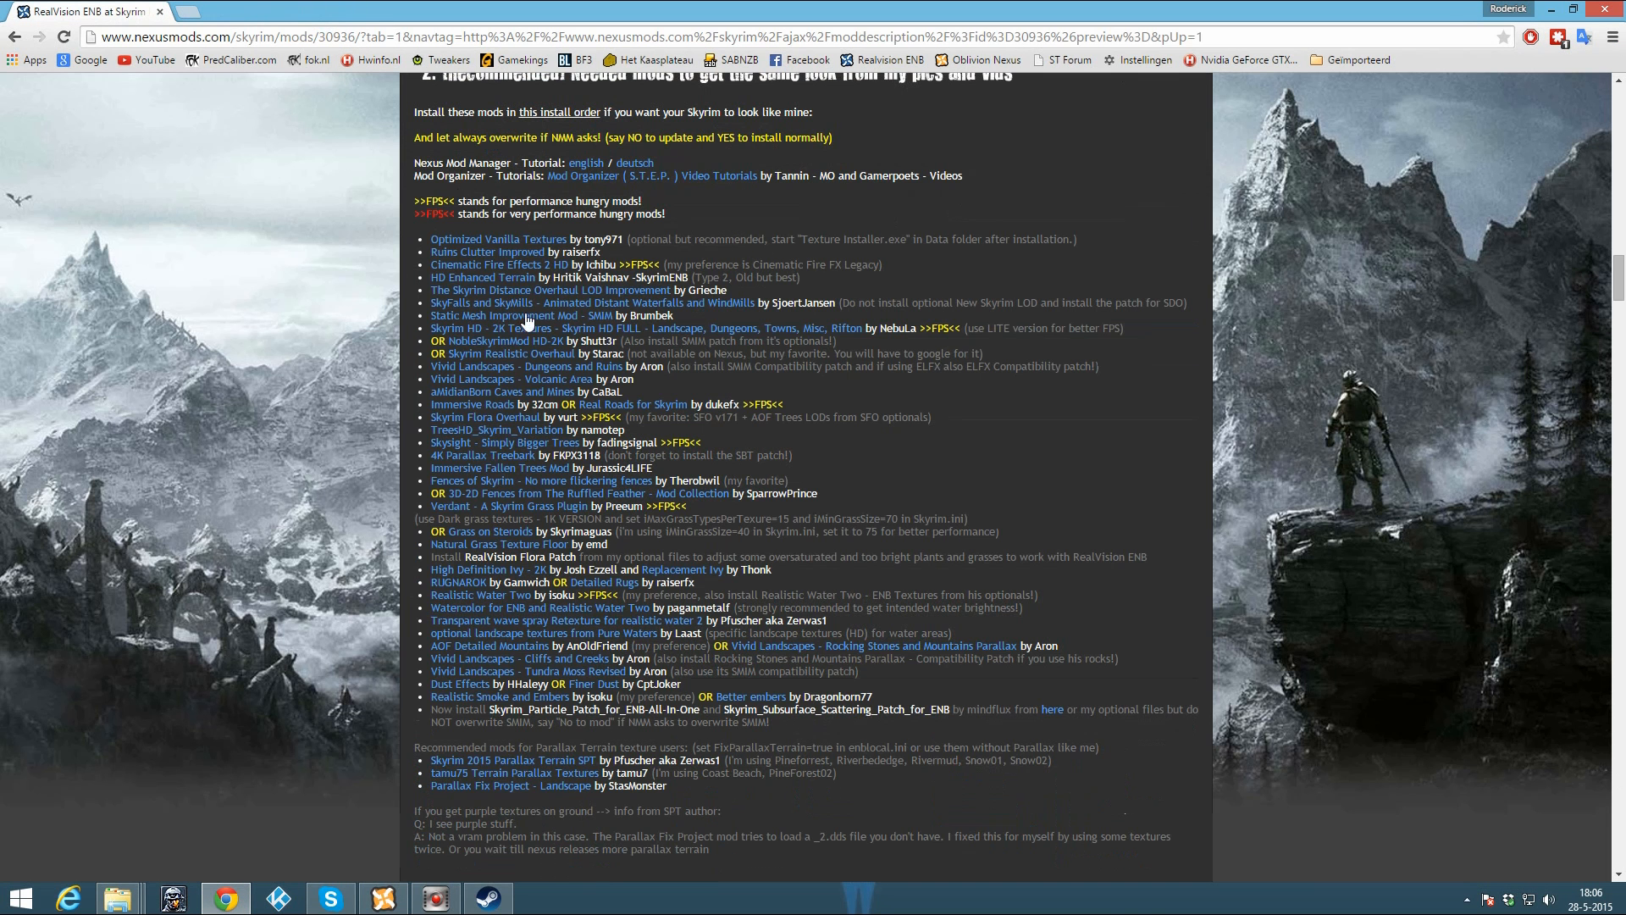
{"action": "right_click", "coordinate": [532, 705]}
{"action": "left_click", "coordinate": [576, 717]}
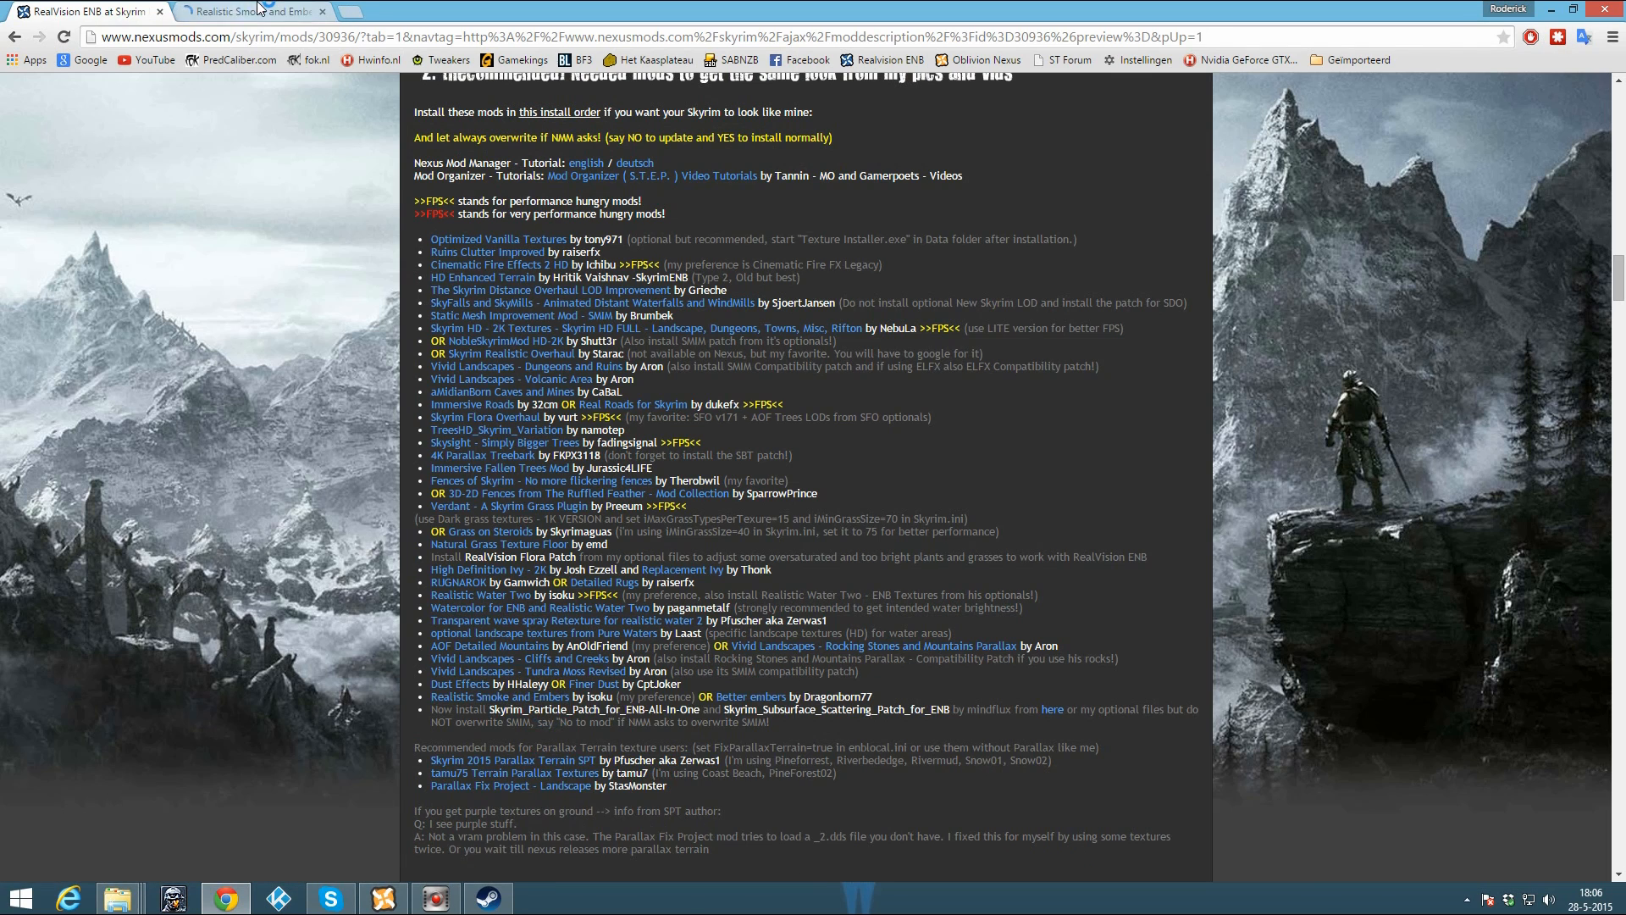
{"action": "key", "text": "ctrl+Tab"}
{"action": "left_click", "coordinate": [491, 627]}
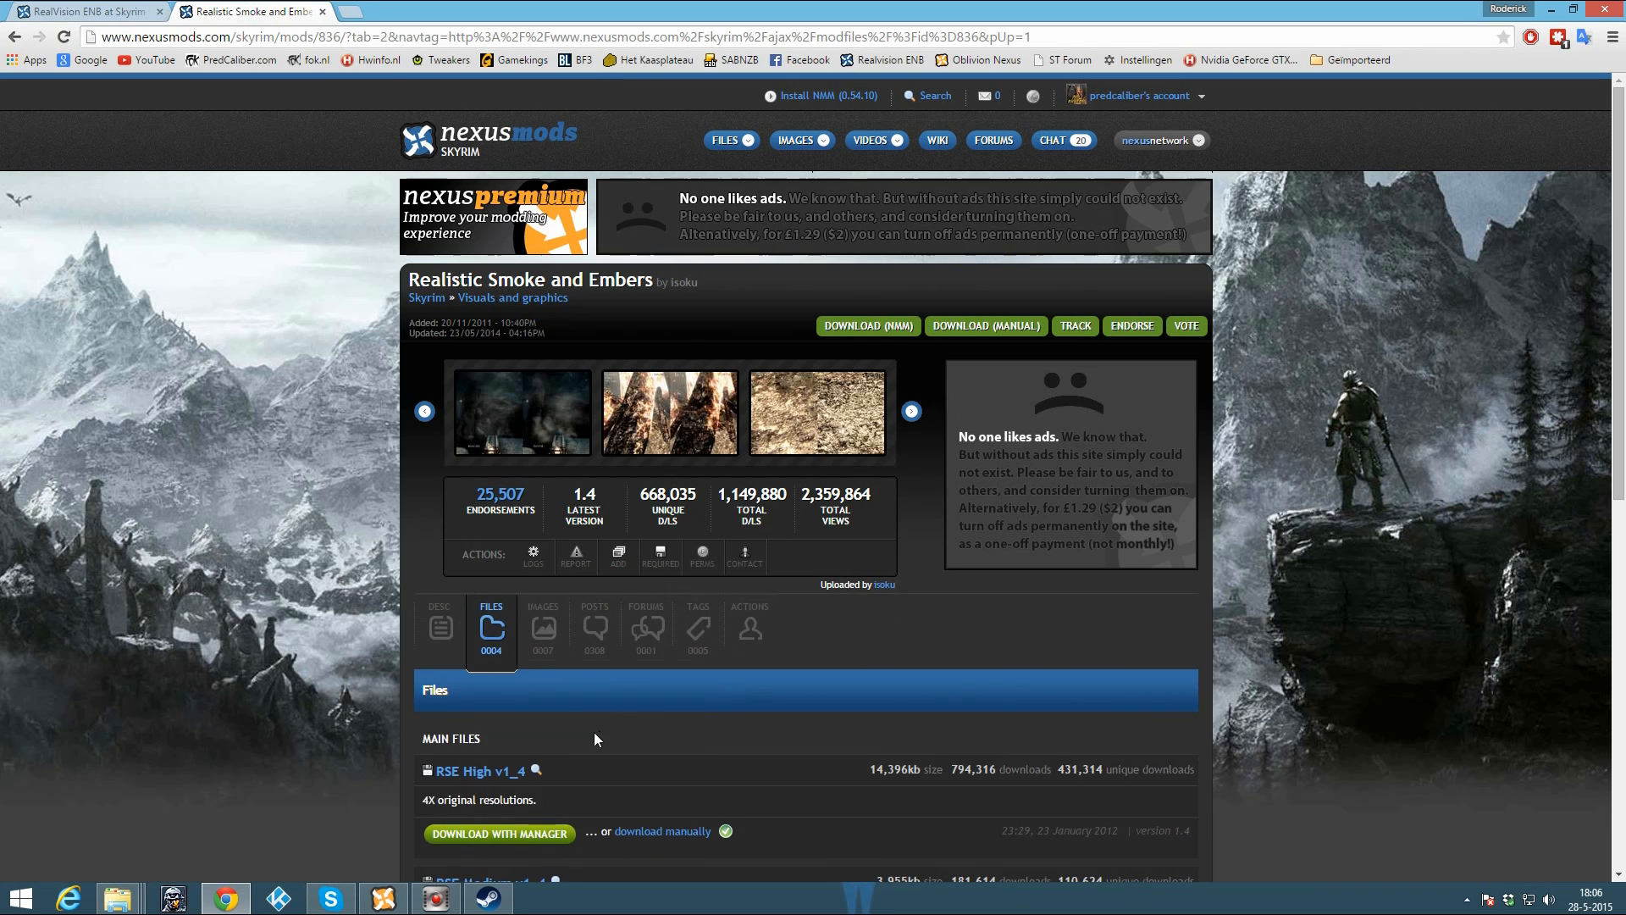
{"action": "scroll", "coordinate": [448, 487], "scroll_direction": "down", "scroll_amount": 3}
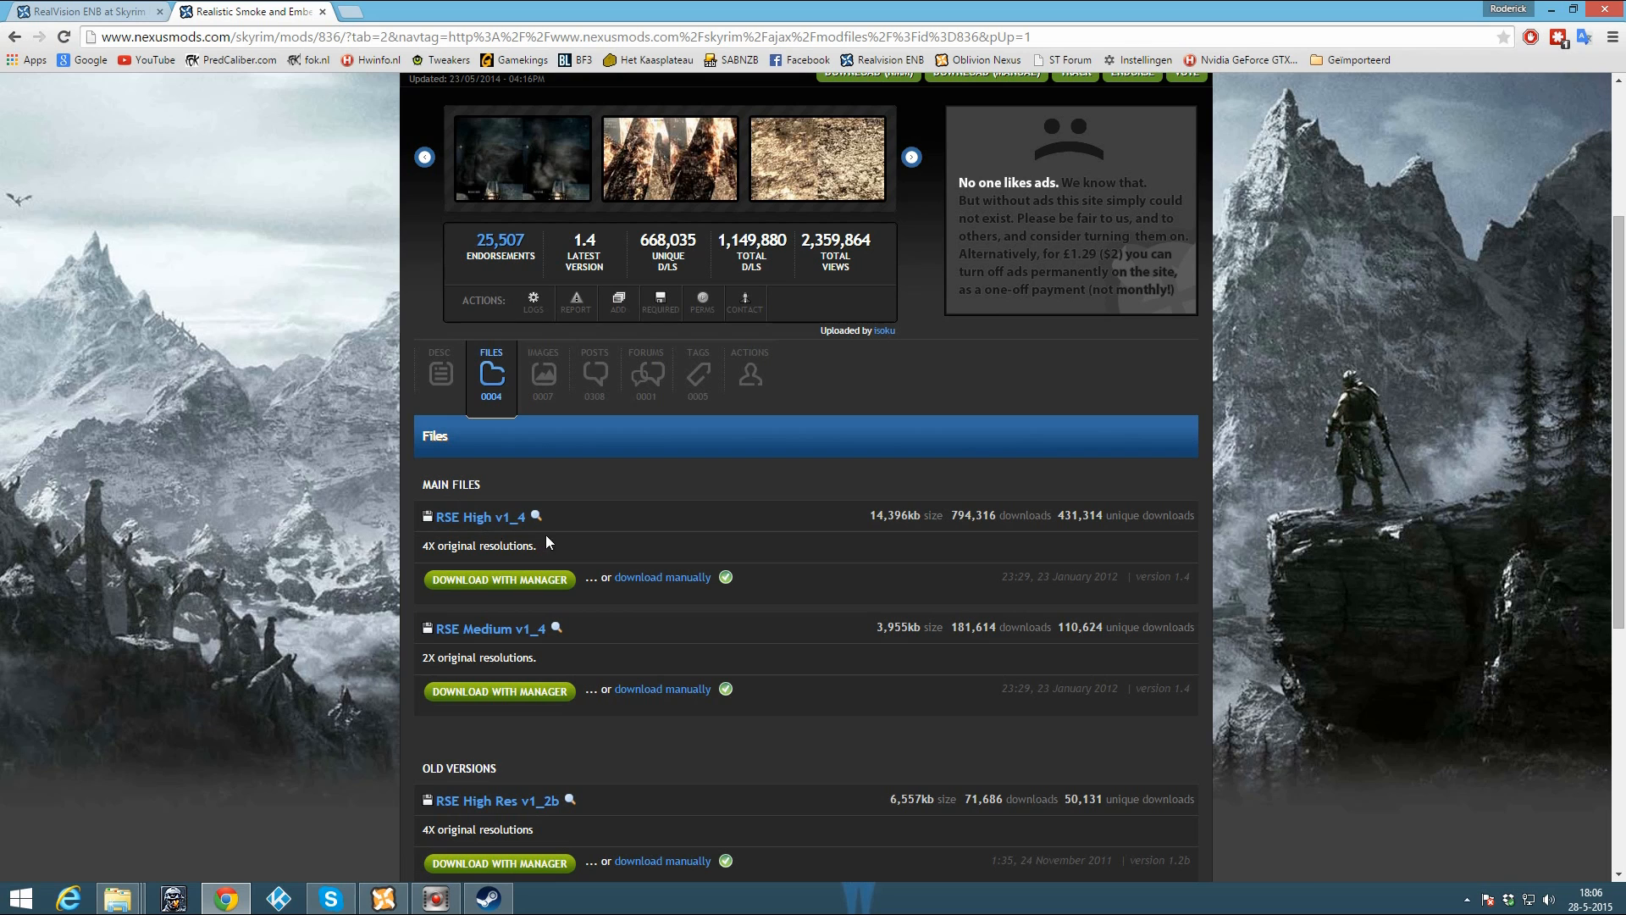
Step: Switch to Nexus Mod Manager, add the RSE High v1_4-836 archive and install it, overwriting all conflicting files
{"action": "left_click", "coordinate": [384, 898]}
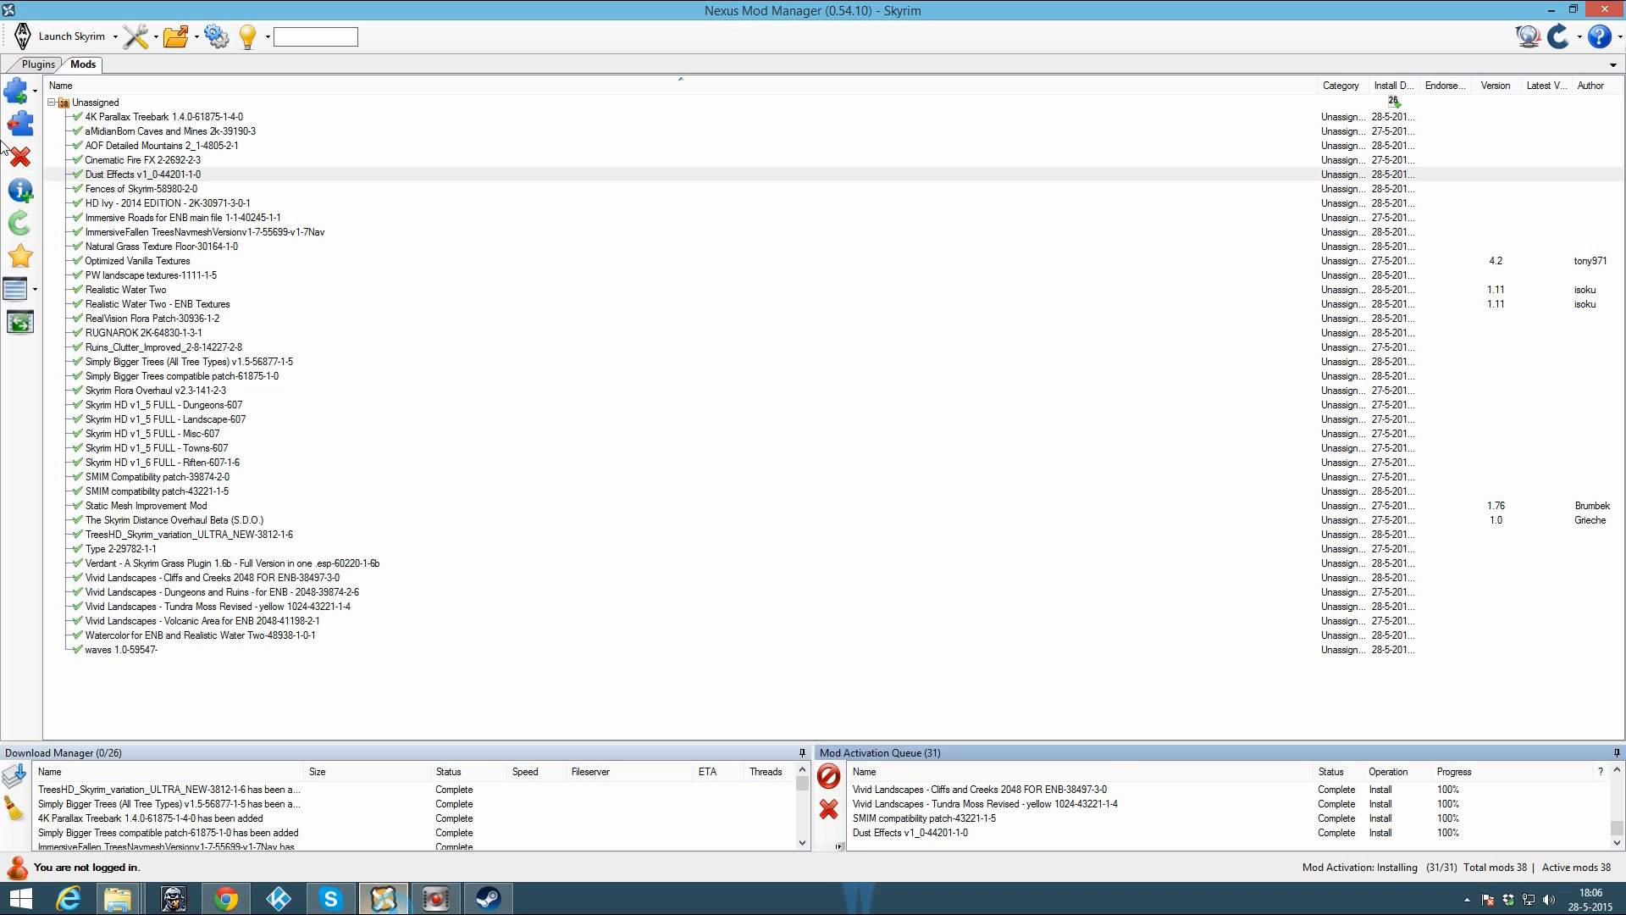
{"action": "left_click", "coordinate": [17, 89]}
{"action": "left_click", "coordinate": [617, 294]}
{"action": "key", "text": "r"}
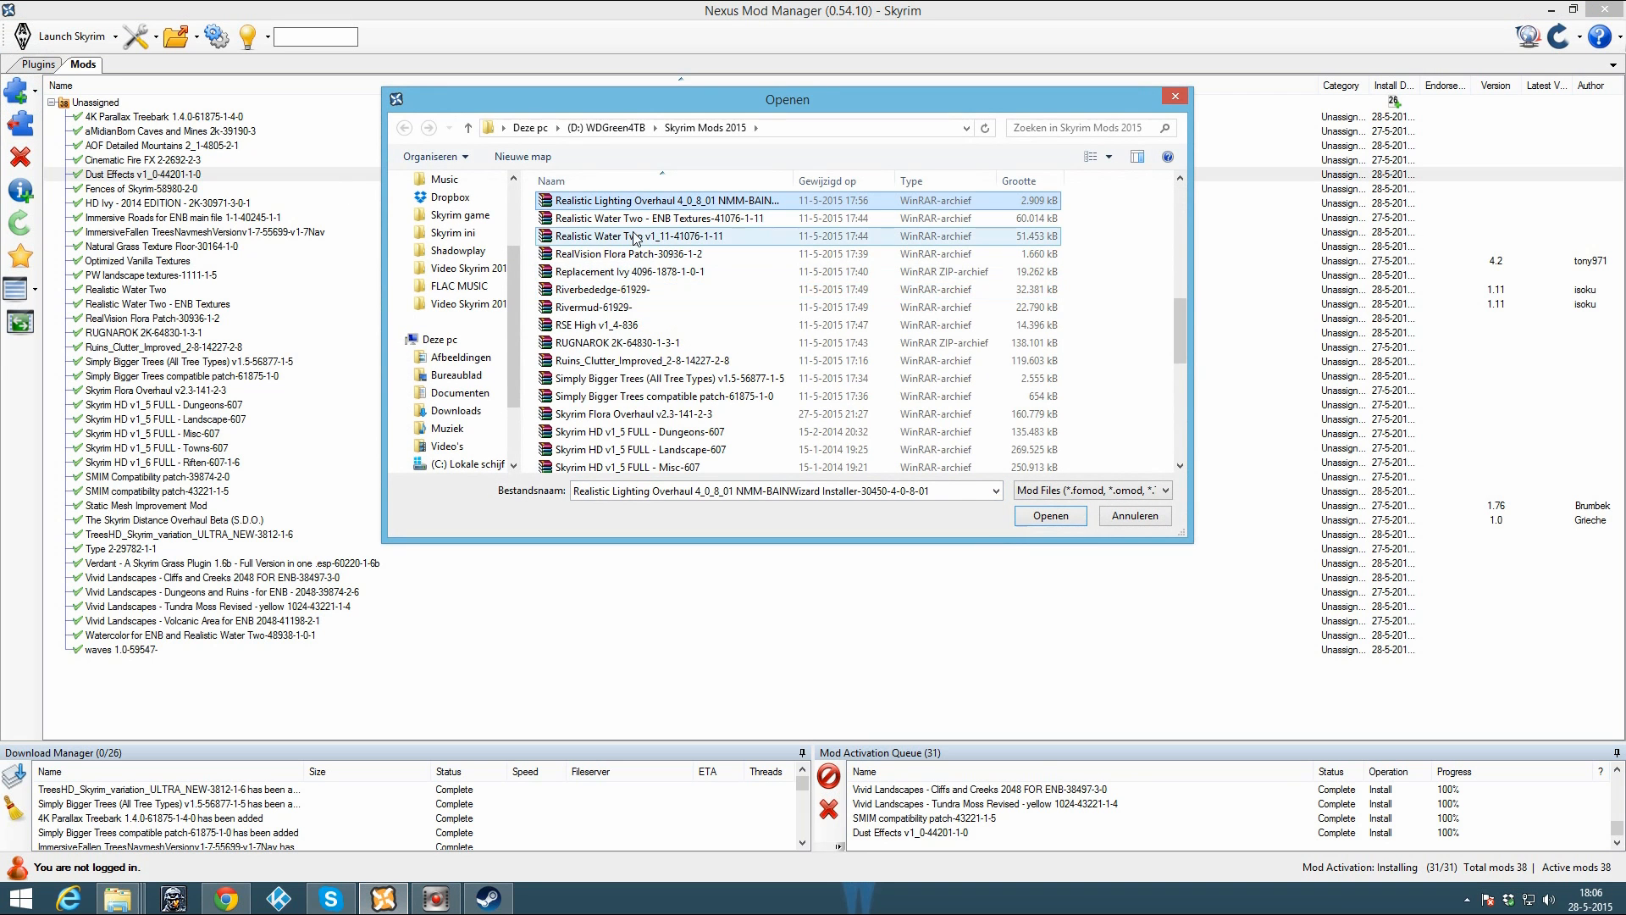
{"action": "double_click", "coordinate": [618, 325]}
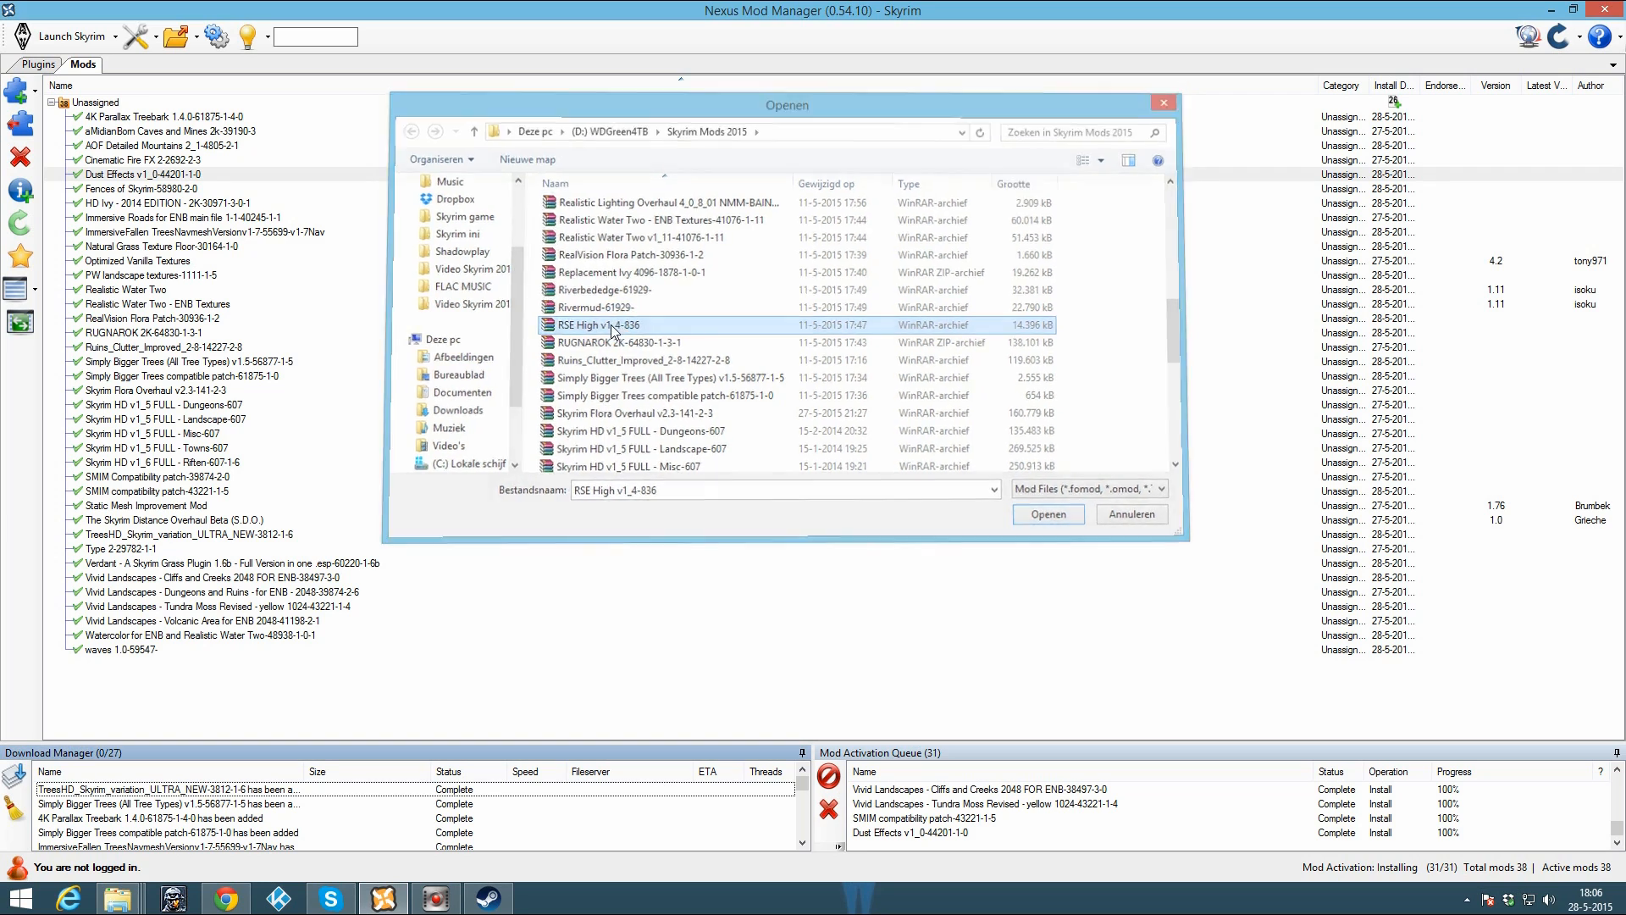
{"action": "left_click", "coordinate": [114, 332]}
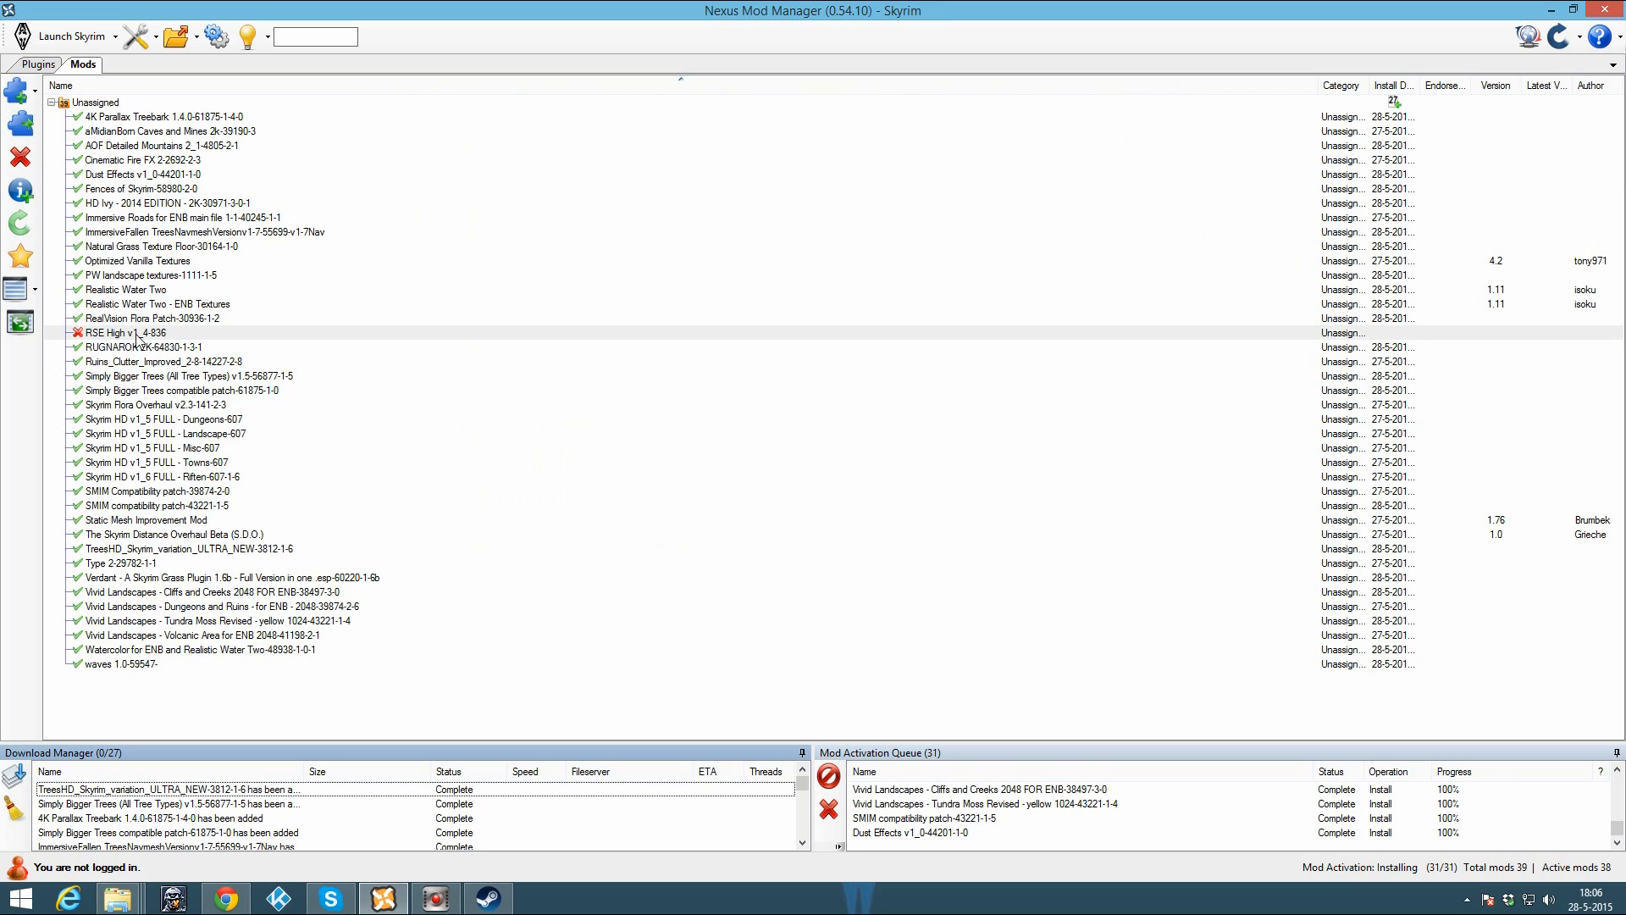
{"action": "left_click", "coordinate": [21, 122]}
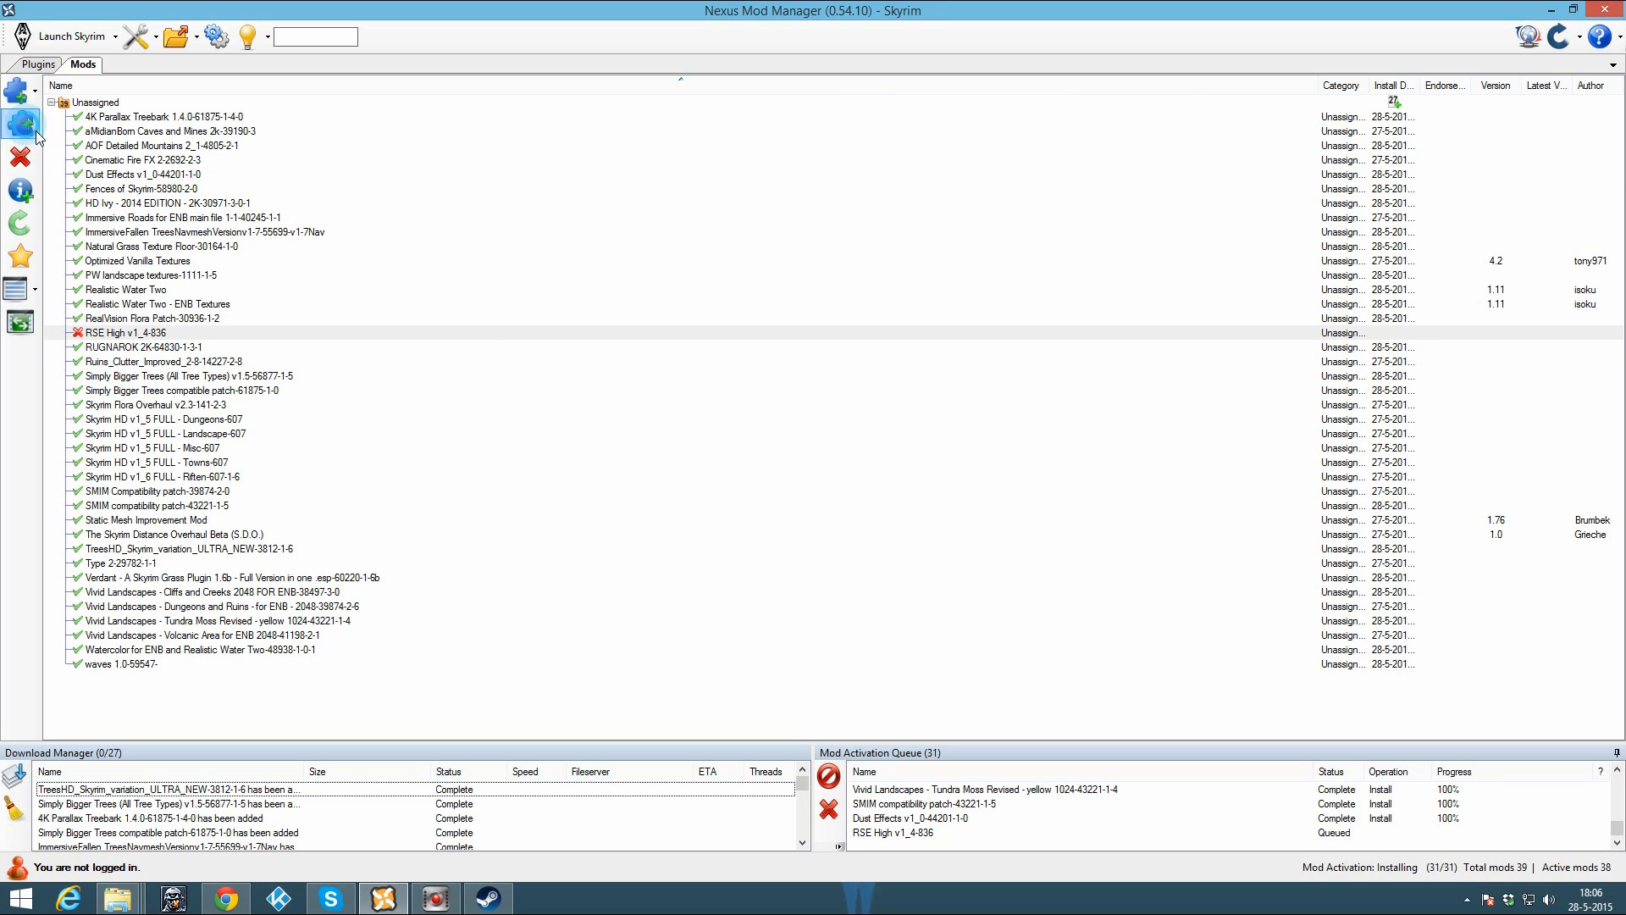
{"action": "left_click", "coordinate": [565, 463]}
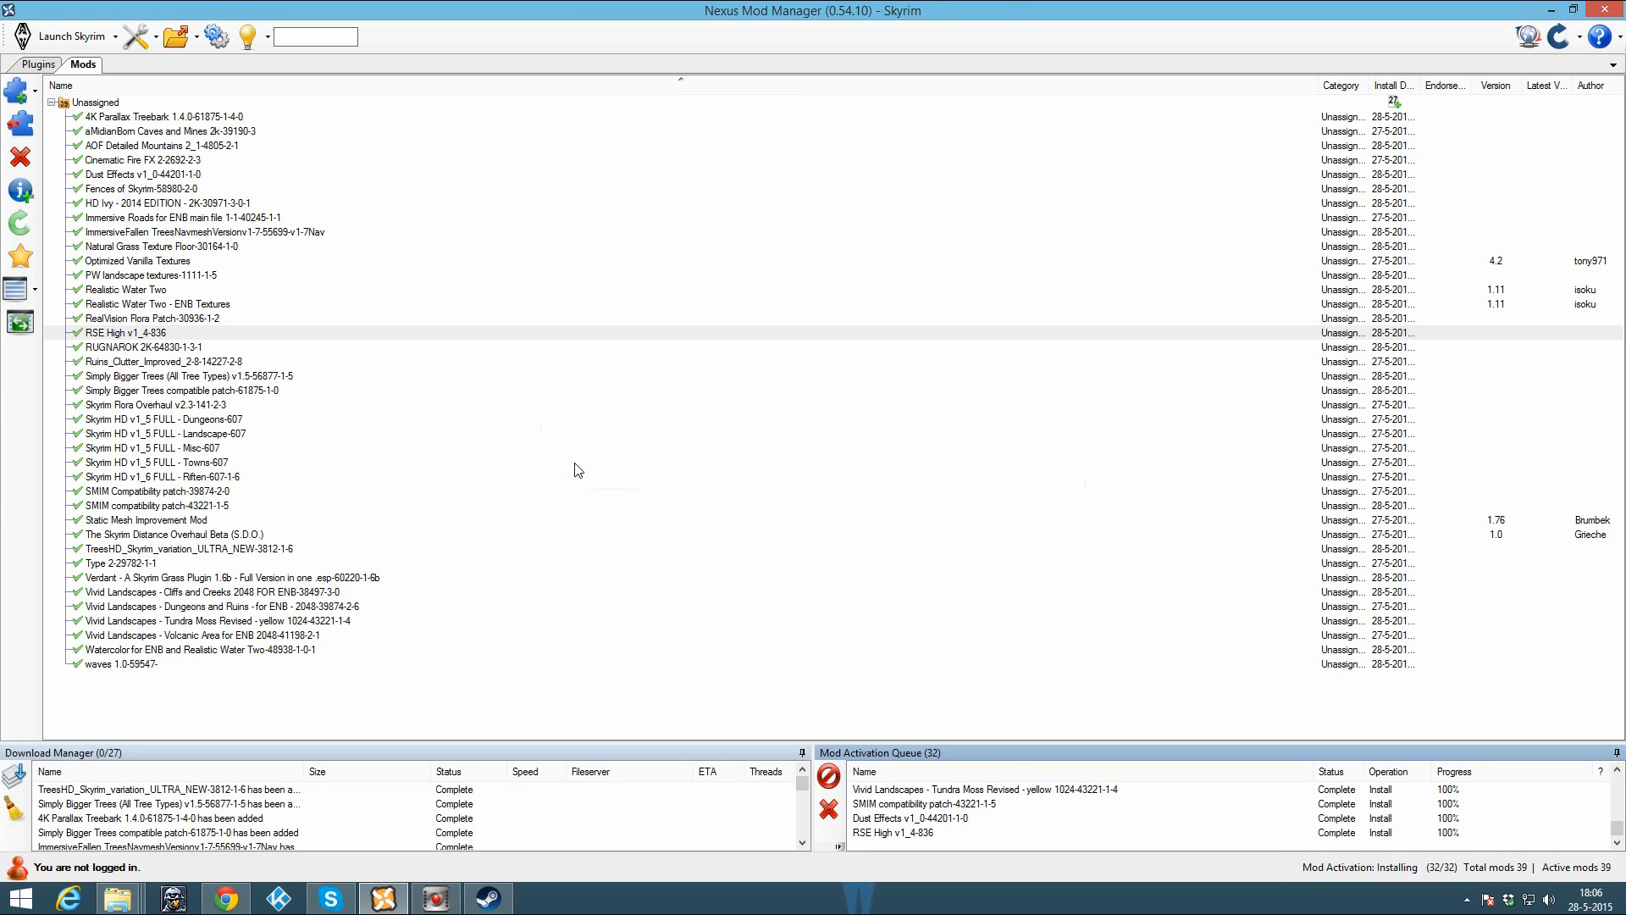
Step: Switch to Chrome, close the Realistic Smoke and Embers page and find the Particle and Subsurface Scattering patches in RealVision ENB's optional files
{"action": "left_click", "coordinate": [246, 890]}
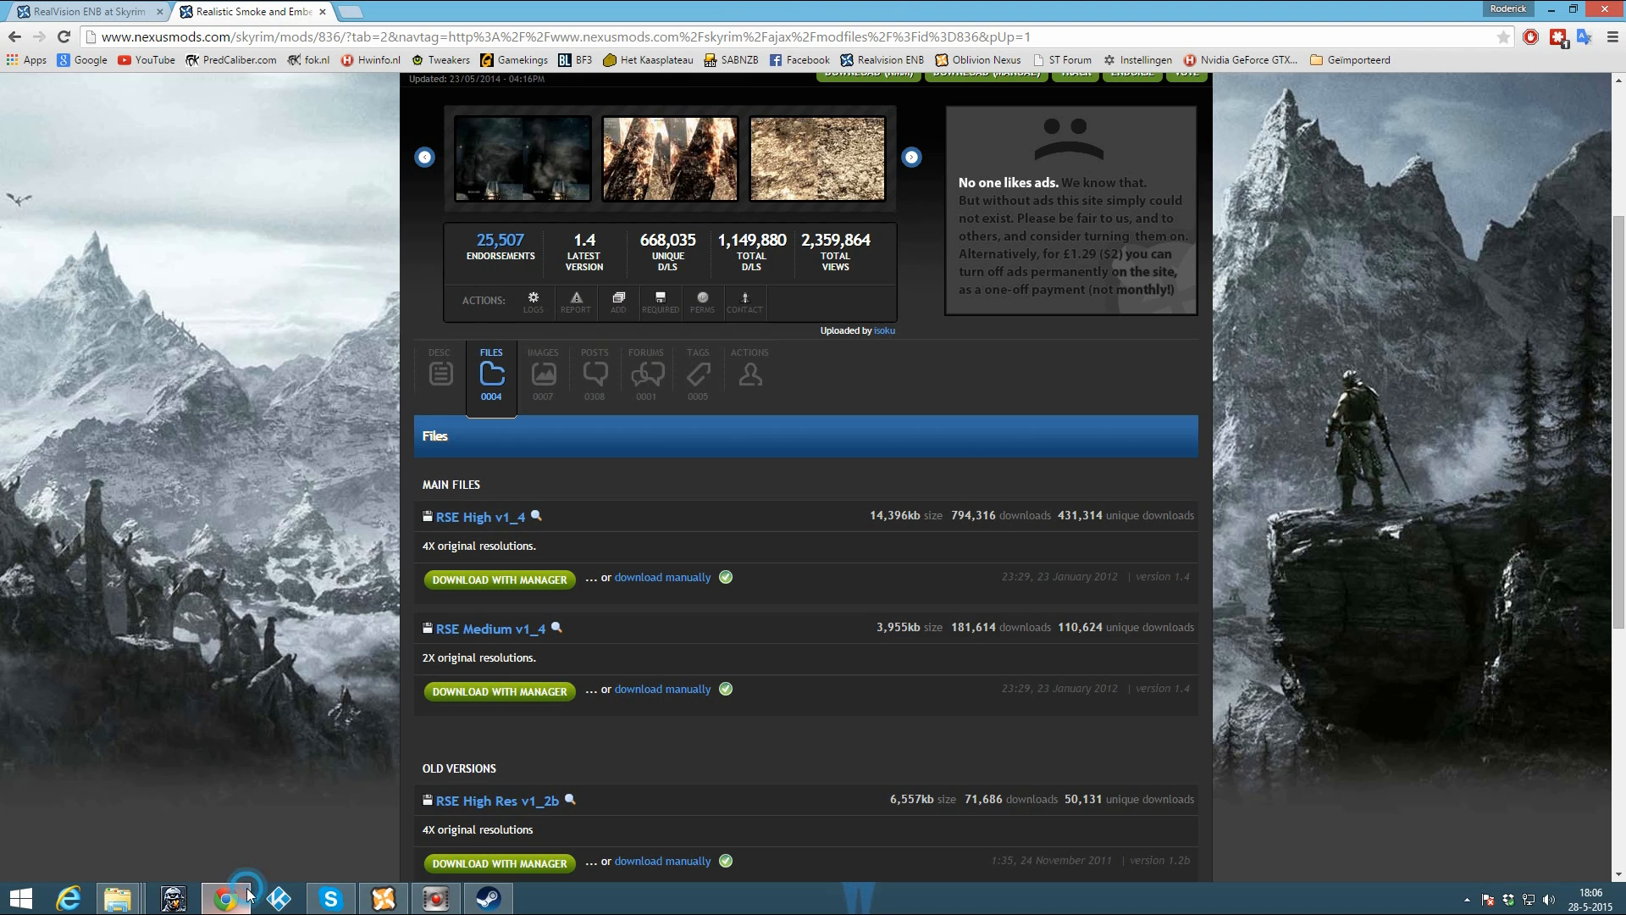
{"action": "left_click", "coordinate": [325, 12]}
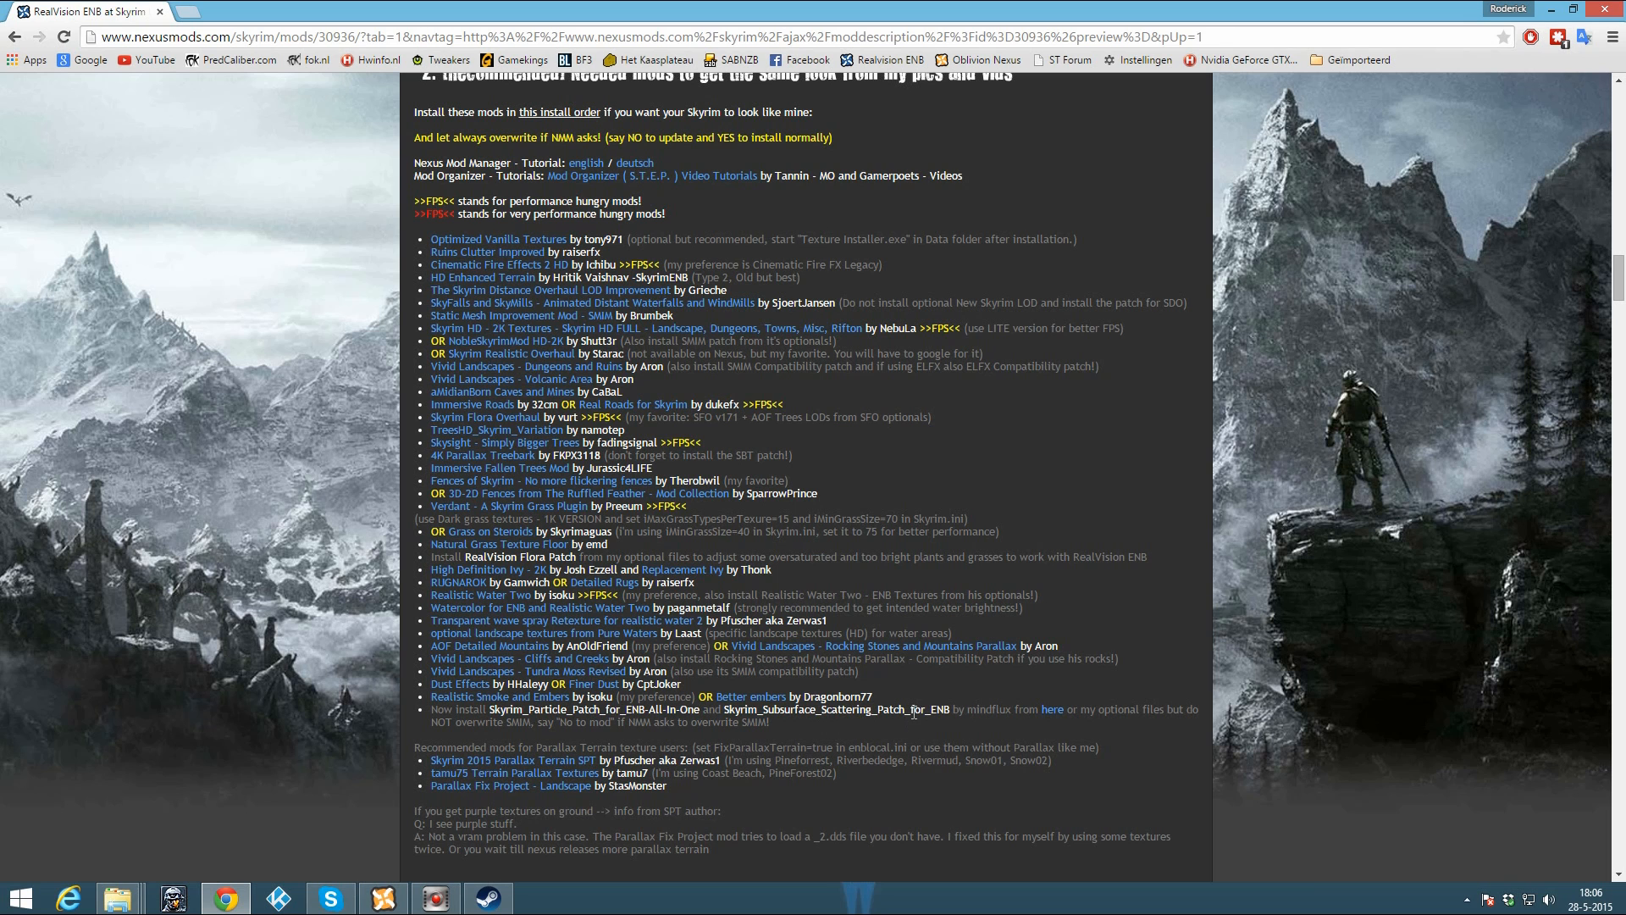
{"action": "scroll", "coordinate": [484, 578], "scroll_direction": "up", "scroll_amount": 20}
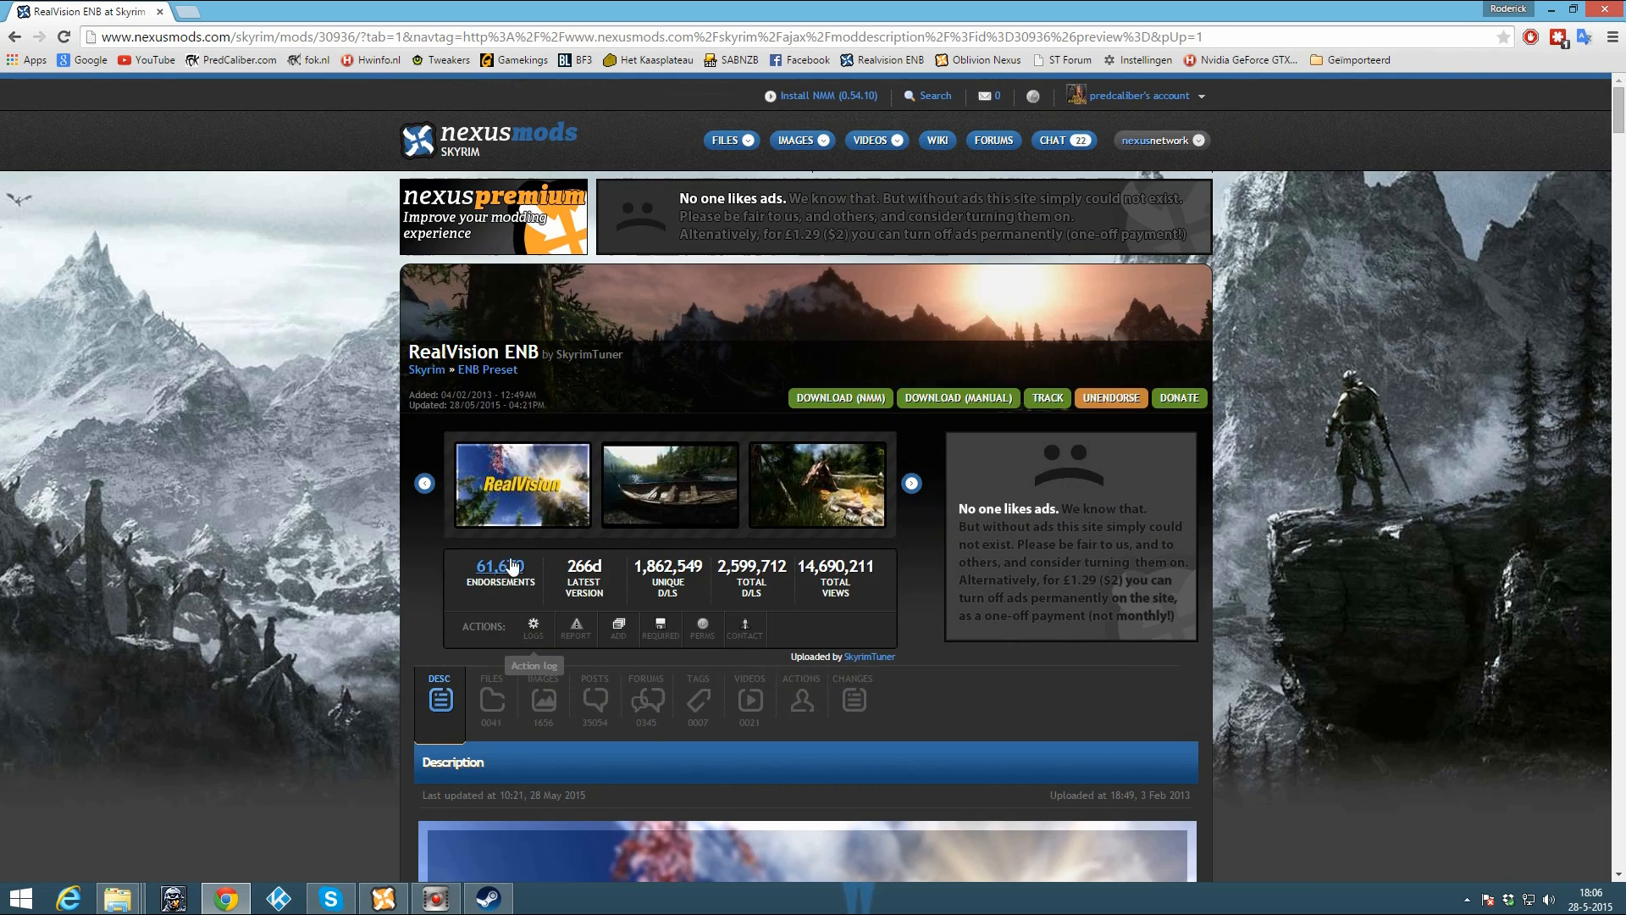
{"action": "left_click", "coordinate": [491, 700]}
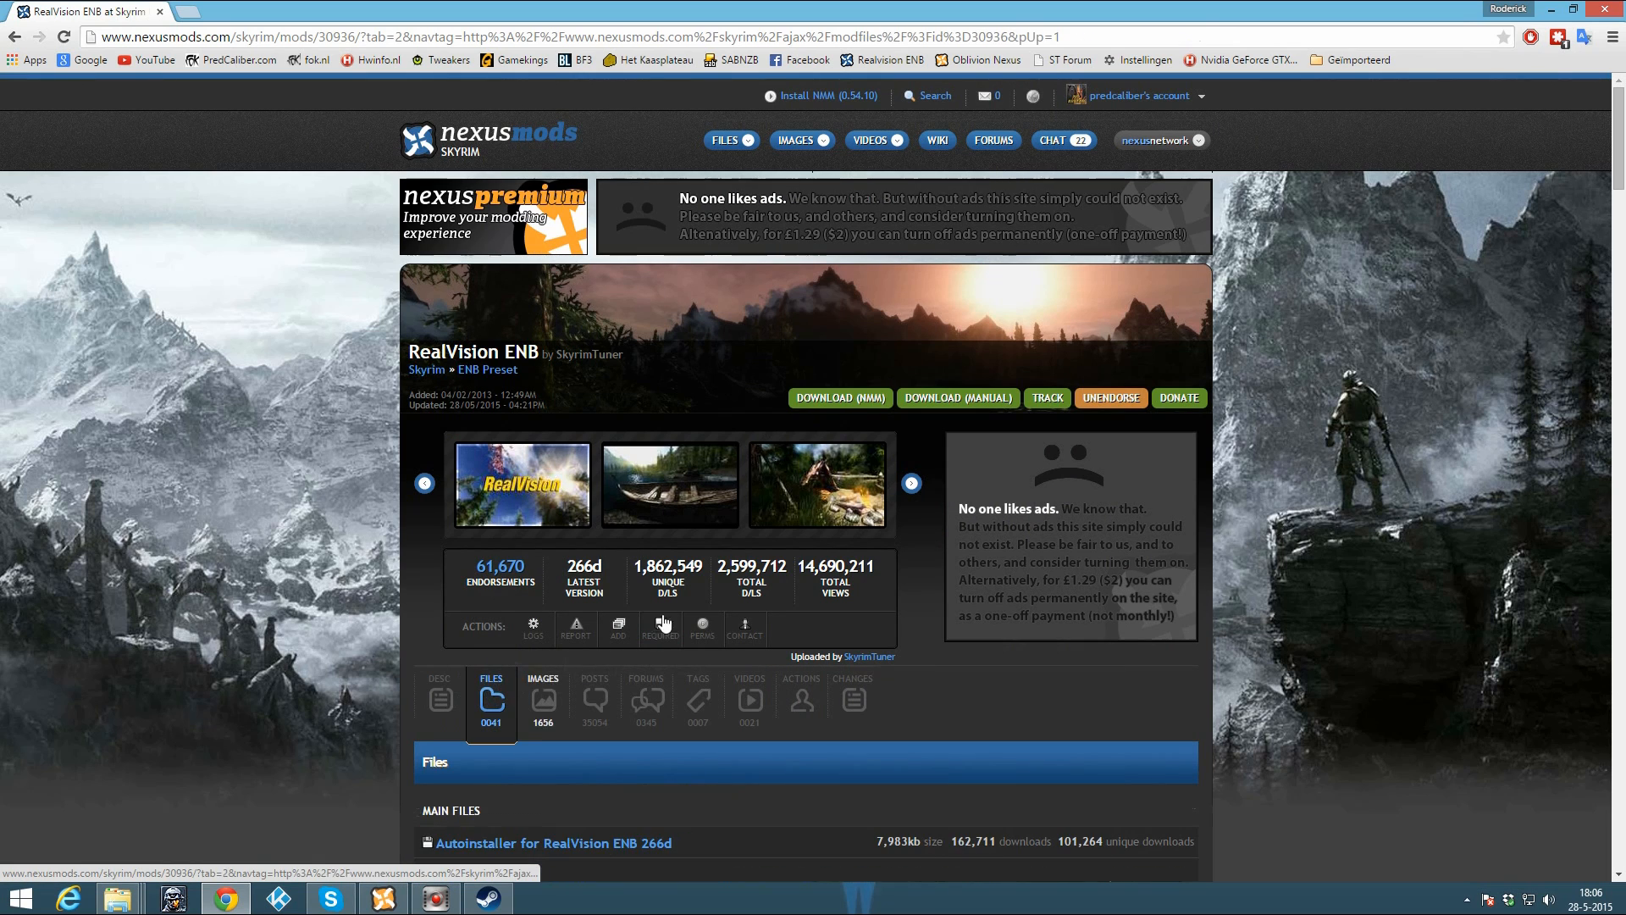
{"action": "scroll", "coordinate": [606, 679], "scroll_direction": "down", "scroll_amount": 4}
{"action": "scroll", "coordinate": [606, 679], "scroll_direction": "down", "scroll_amount": 9}
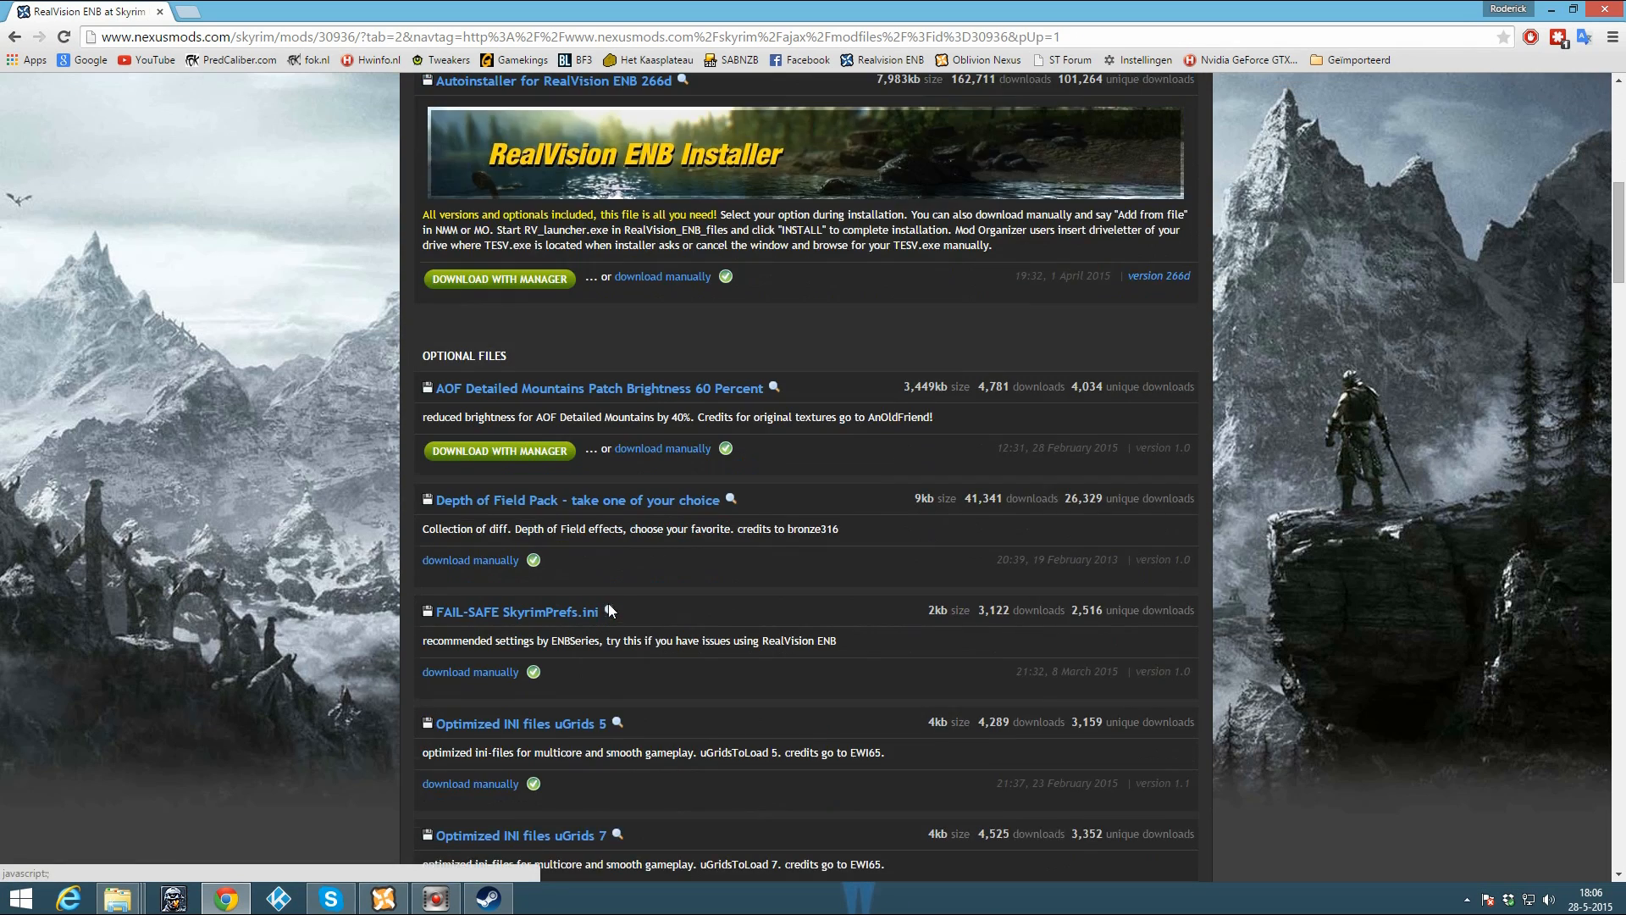
{"action": "scroll", "coordinate": [609, 591], "scroll_direction": "down", "scroll_amount": 2}
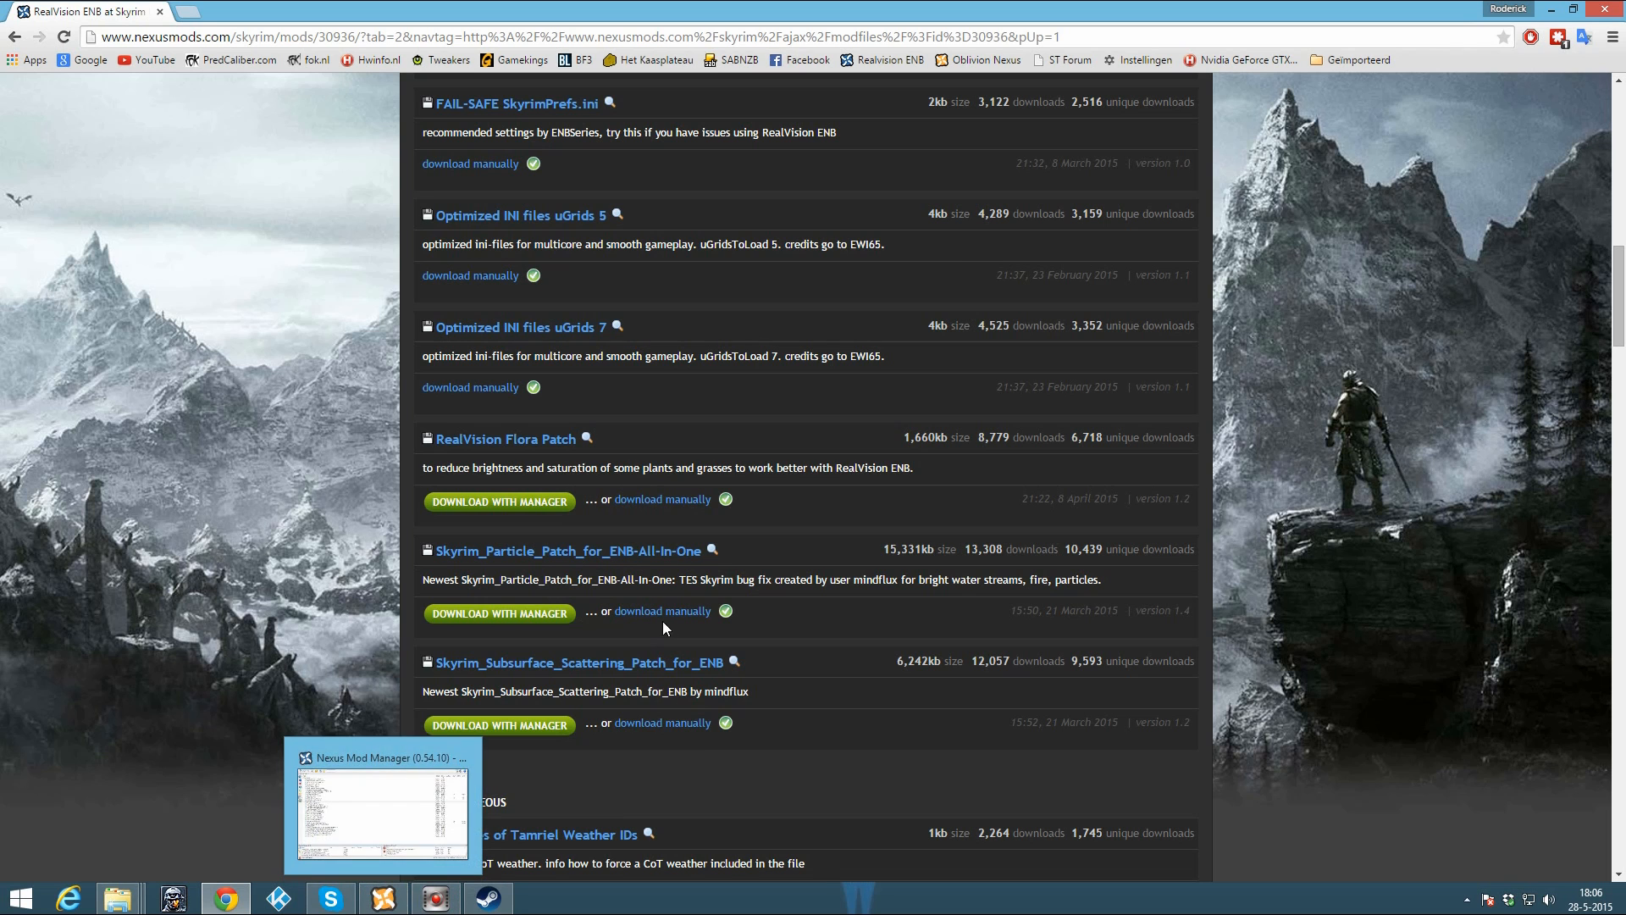
Step: Switch to Nexus Mod Manager, add Skyrim_Particle_Patch_for_ENB-All-In-One-30936-1-4 and install it, overwriting all conflicting files
{"action": "left_click", "coordinate": [383, 897]}
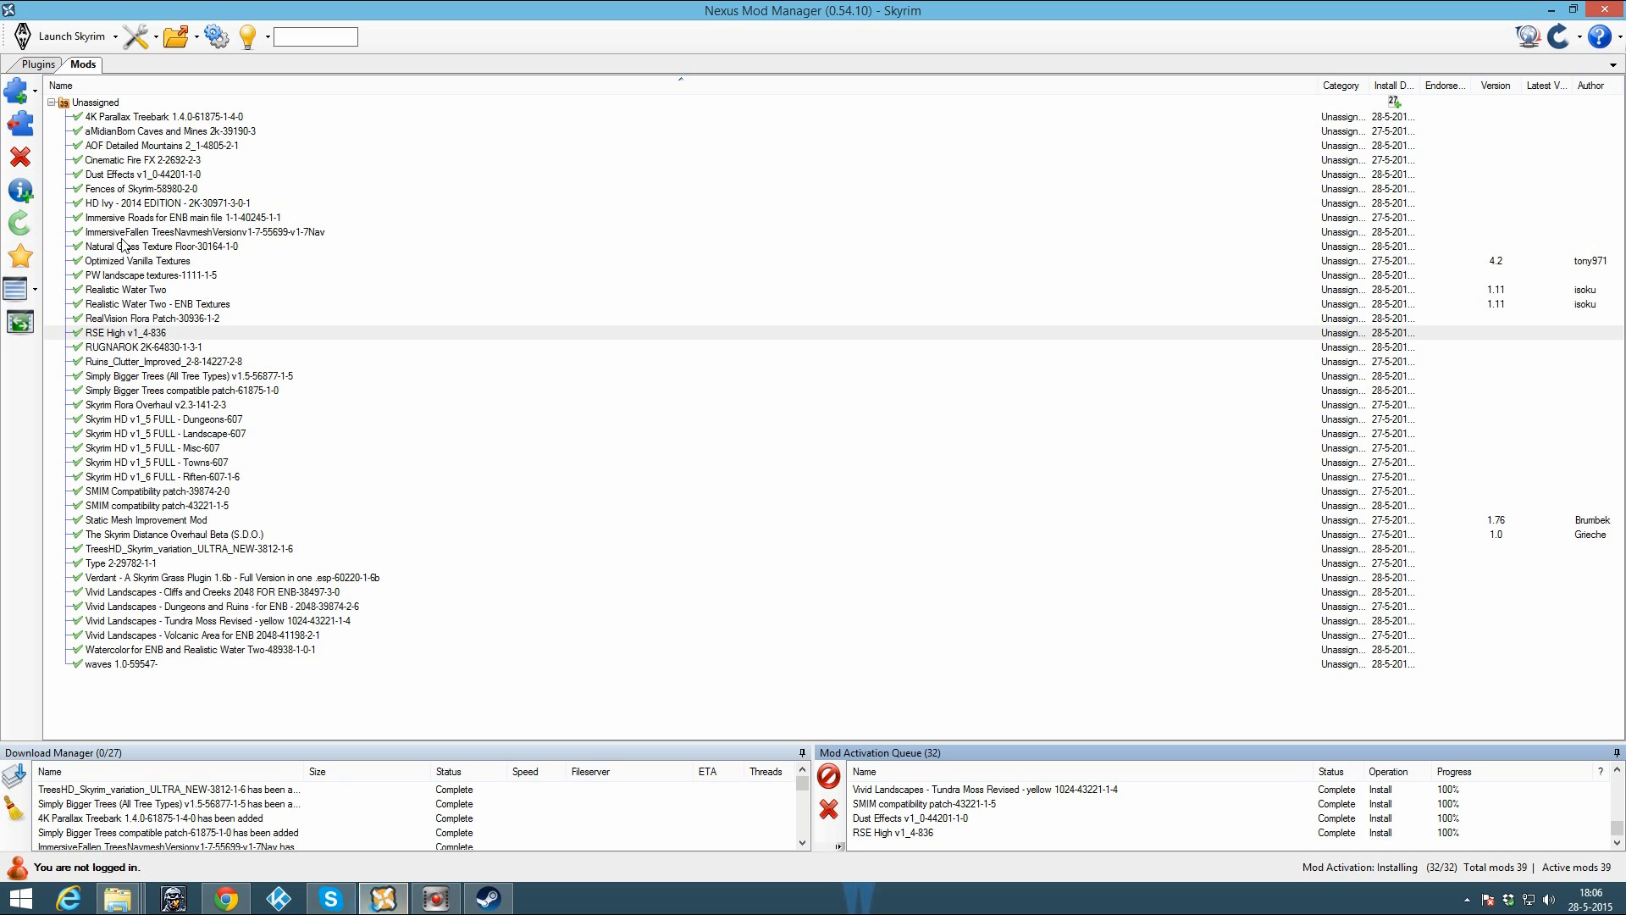
{"action": "left_click", "coordinate": [16, 88]}
{"action": "left_click", "coordinate": [696, 294]}
{"action": "key", "text": "s"}
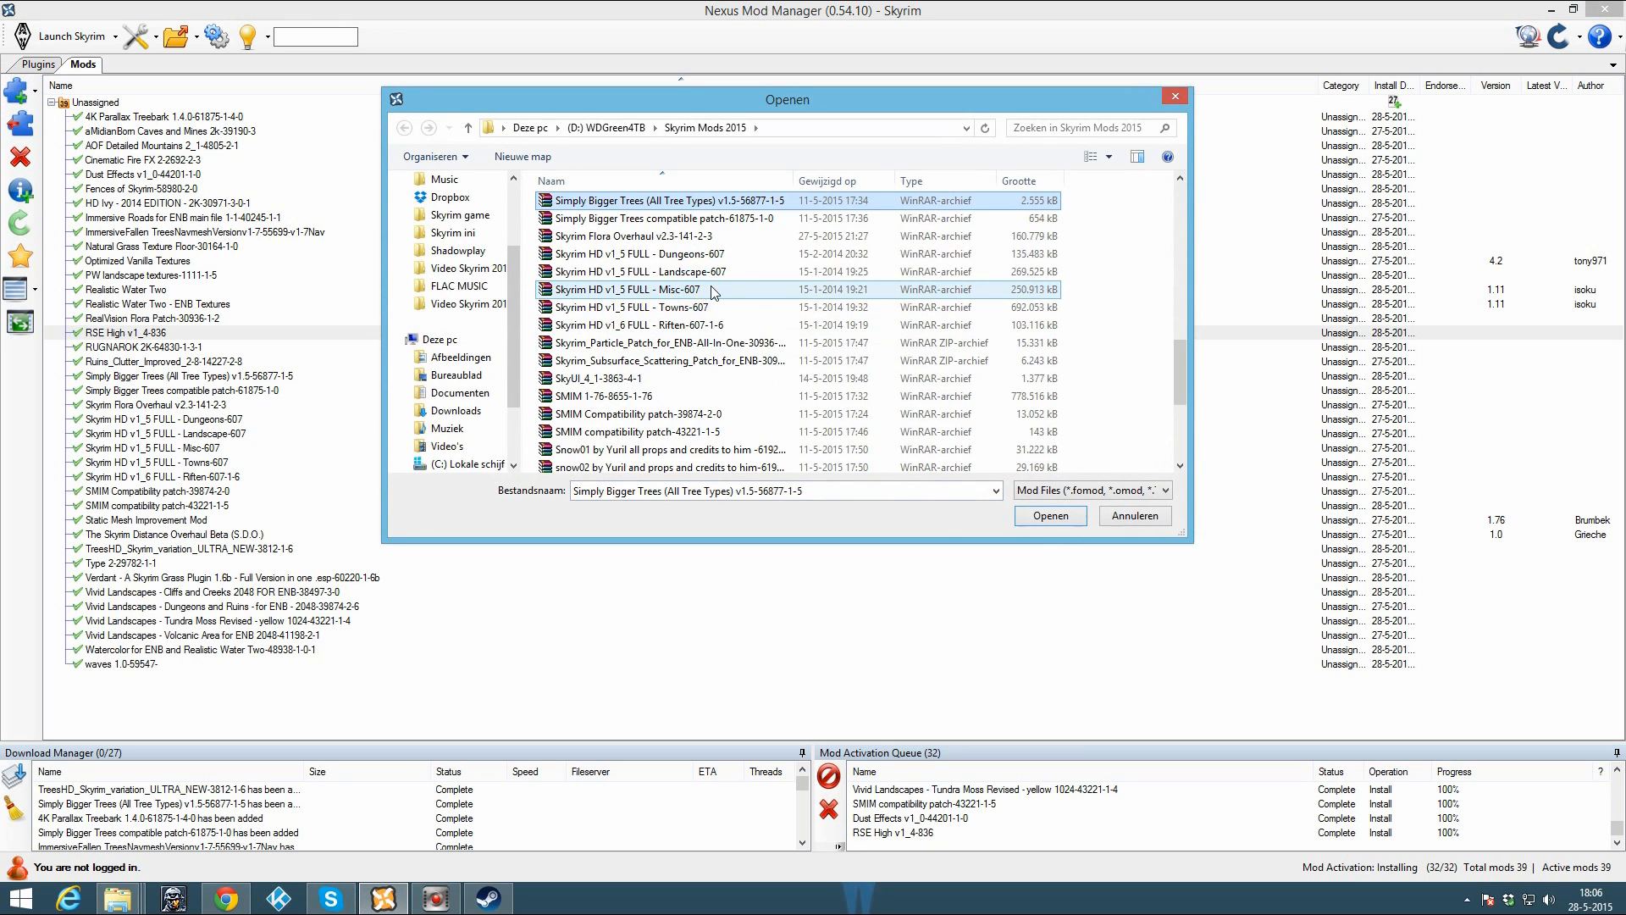
{"action": "left_click", "coordinate": [714, 349]}
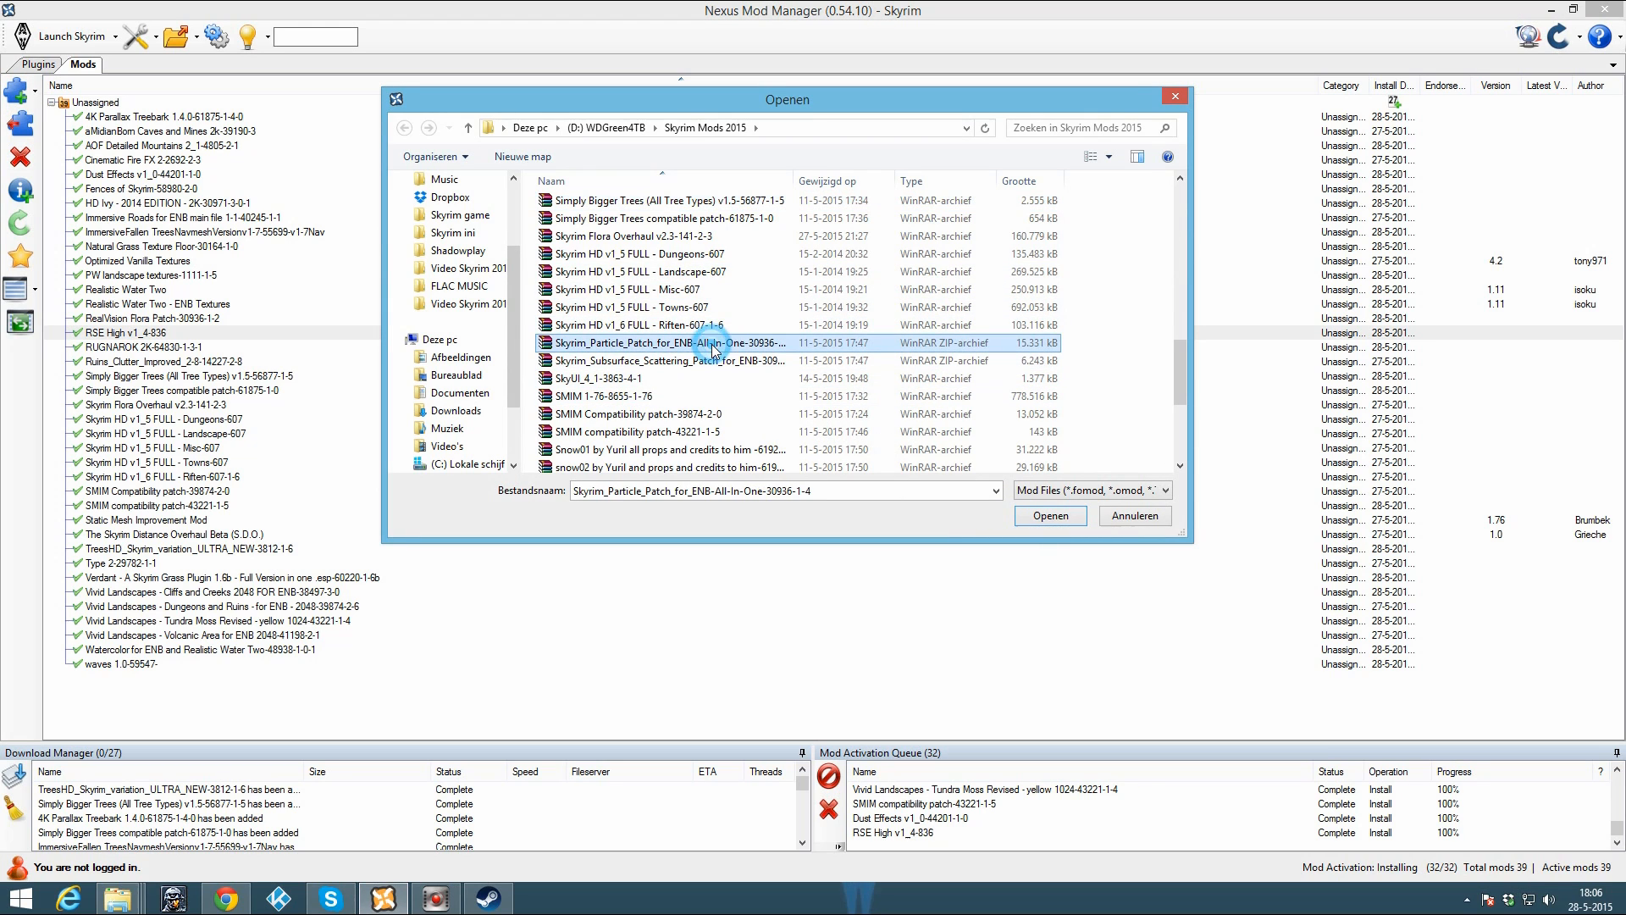
{"action": "double_click", "coordinate": [714, 349]}
{"action": "left_click", "coordinate": [158, 493]}
{"action": "left_click", "coordinate": [20, 125]}
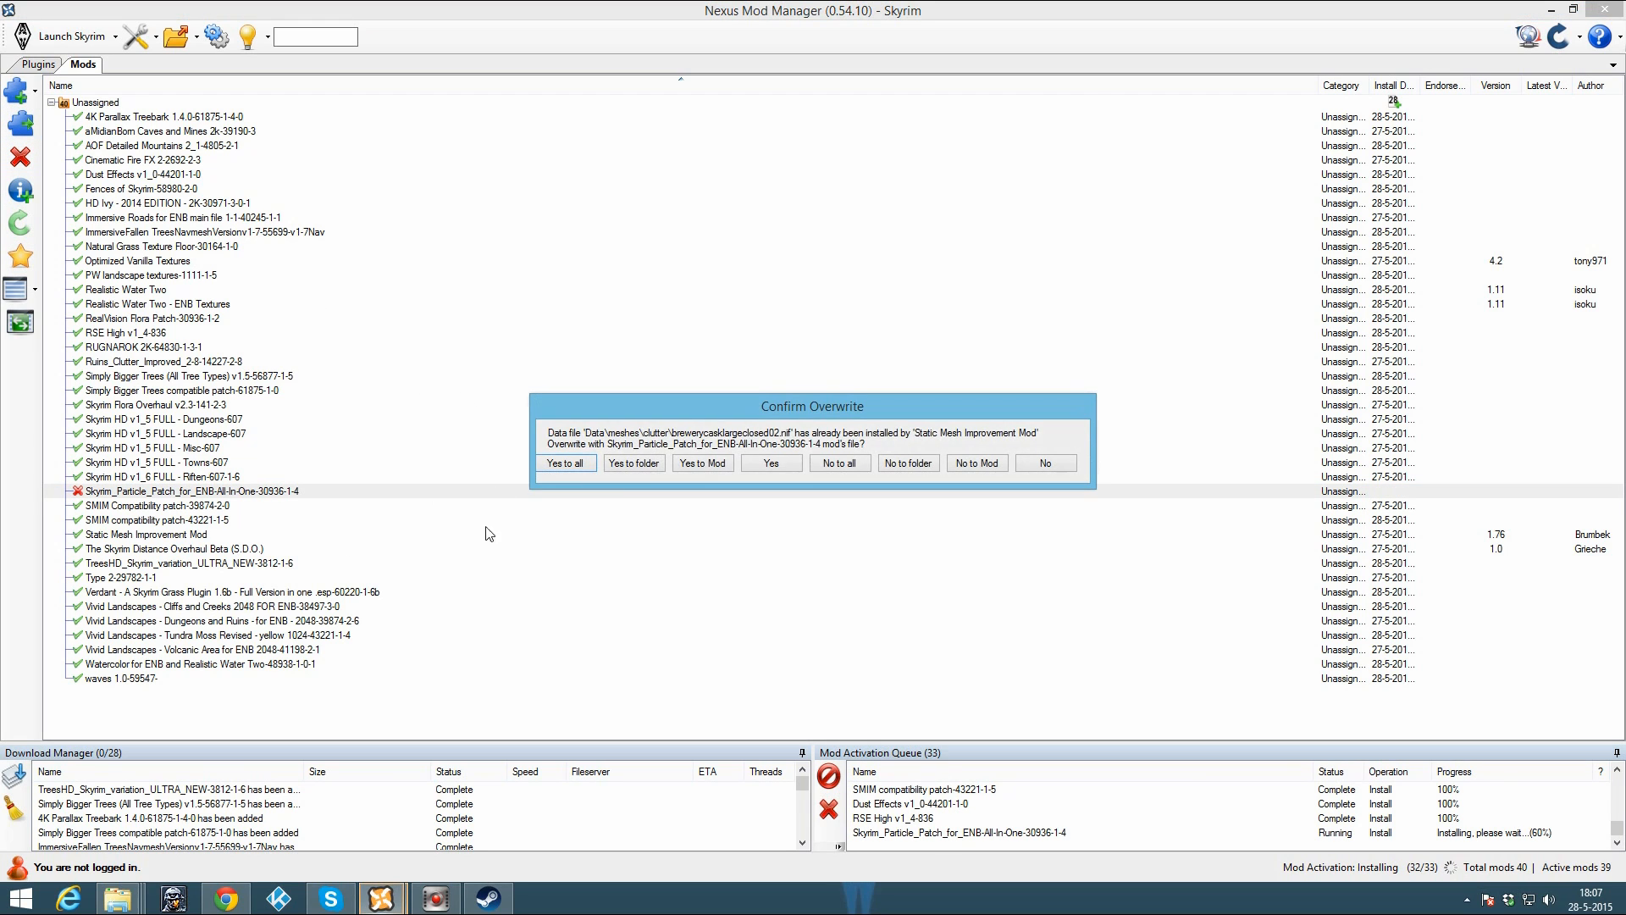
{"action": "left_click", "coordinate": [567, 464]}
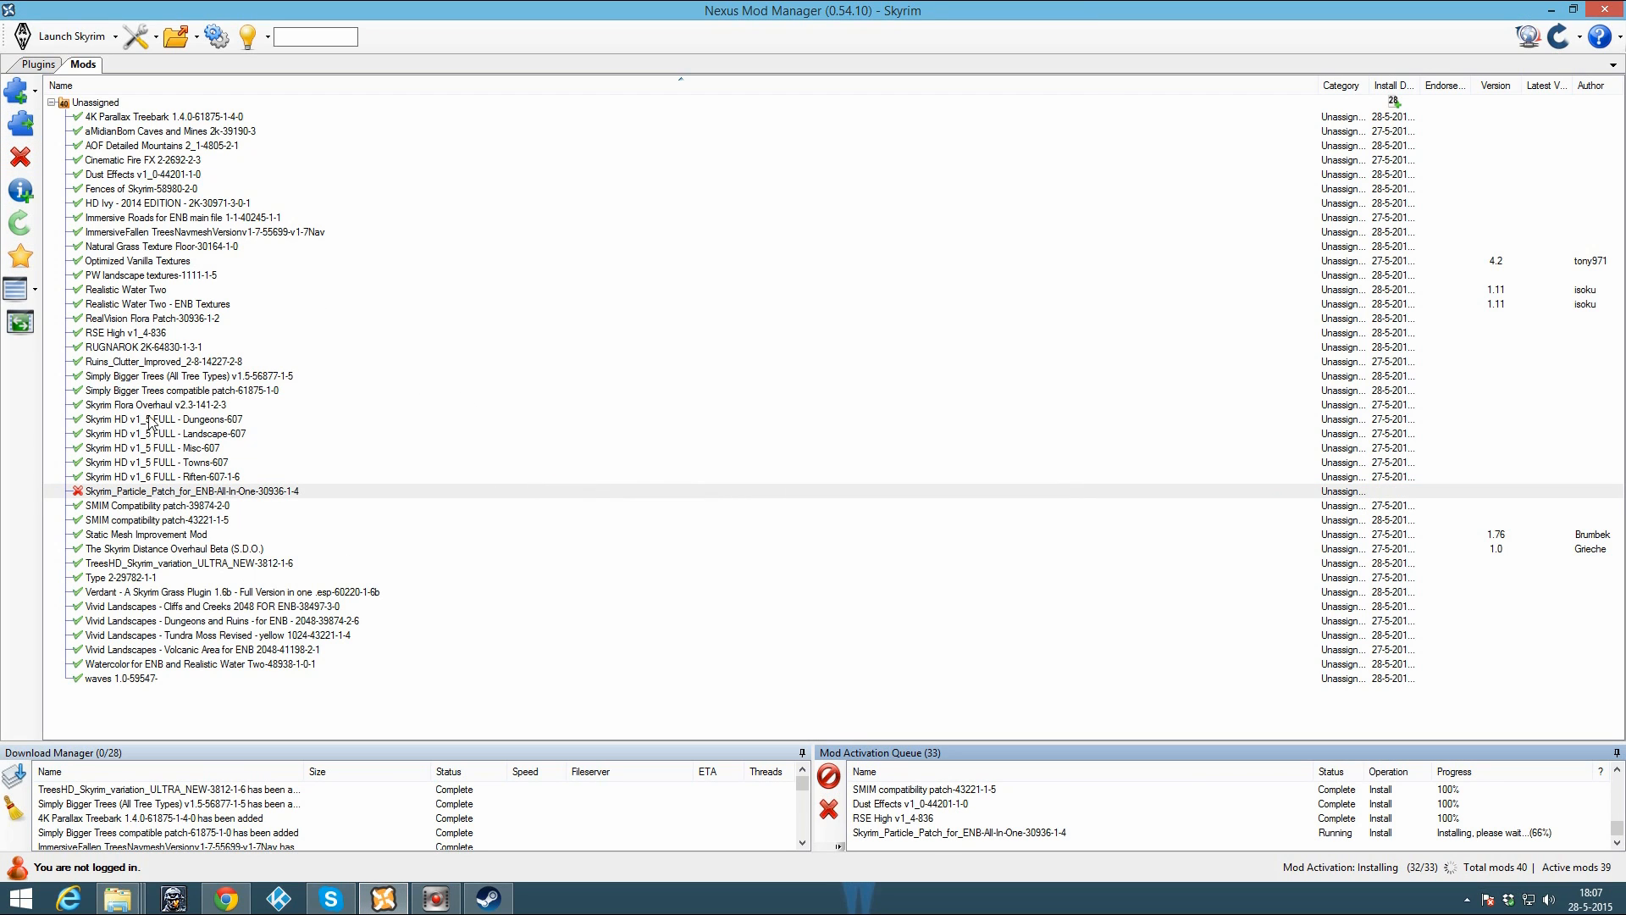
Step: Add the Skyrim_Subsurface_Scattering_Patch_for_ENB-30936-1-2 archive and install it, overwriting conflicting files
{"action": "left_click", "coordinate": [10, 90]}
{"action": "left_click", "coordinate": [745, 310]}
{"action": "scroll", "coordinate": [760, 349], "scroll_direction": "down", "scroll_amount": 2}
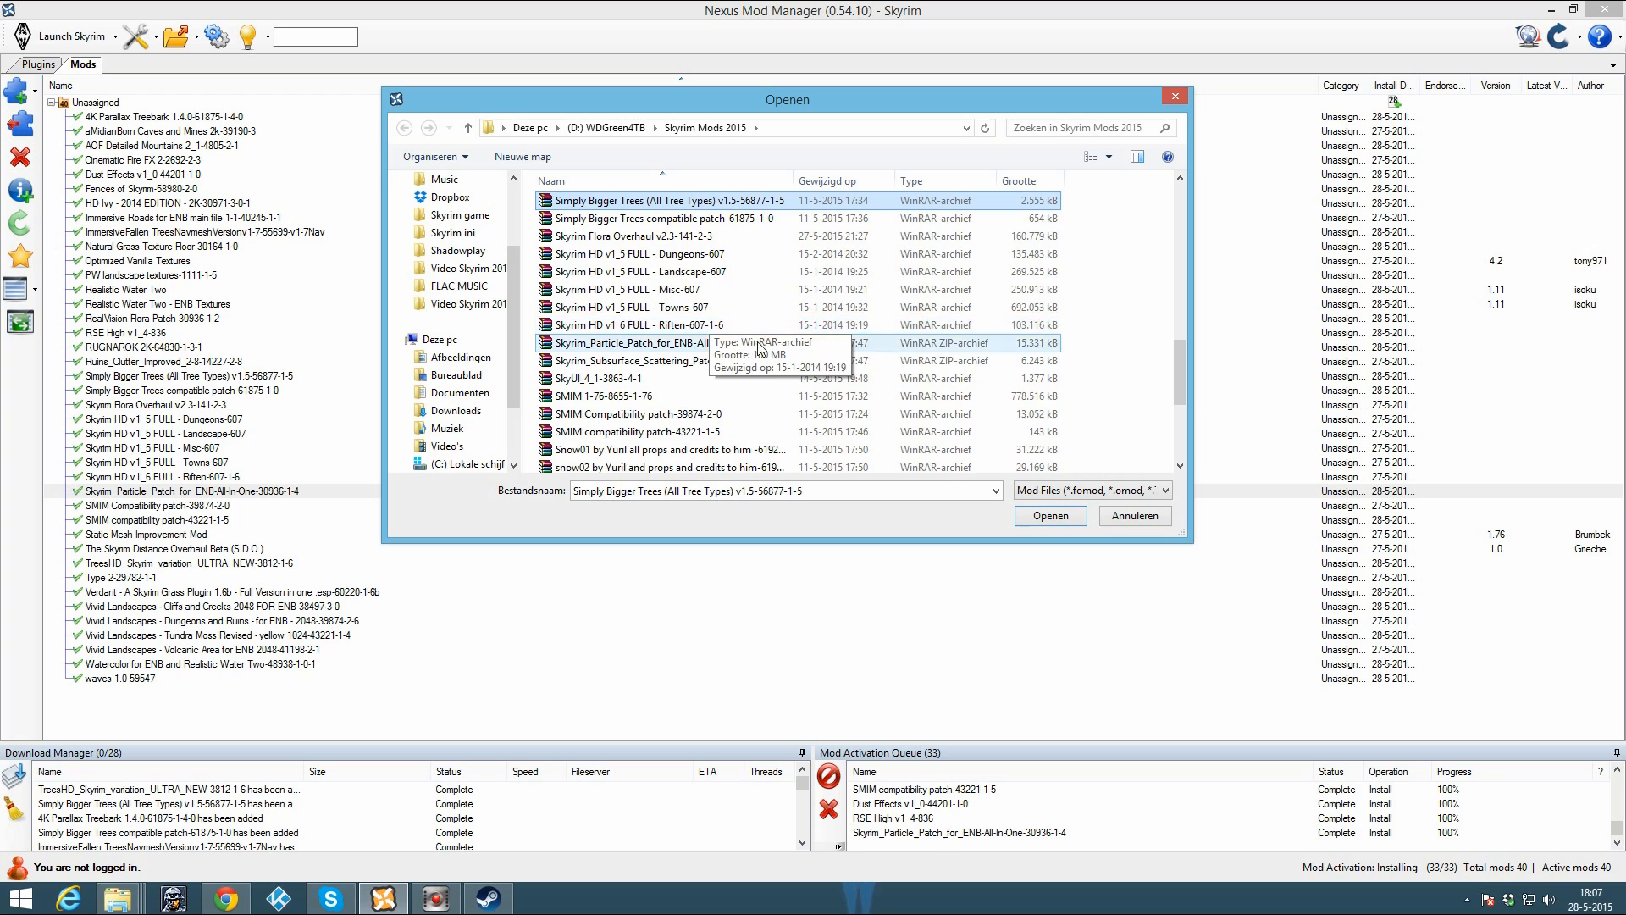
{"action": "left_click", "coordinate": [703, 360]}
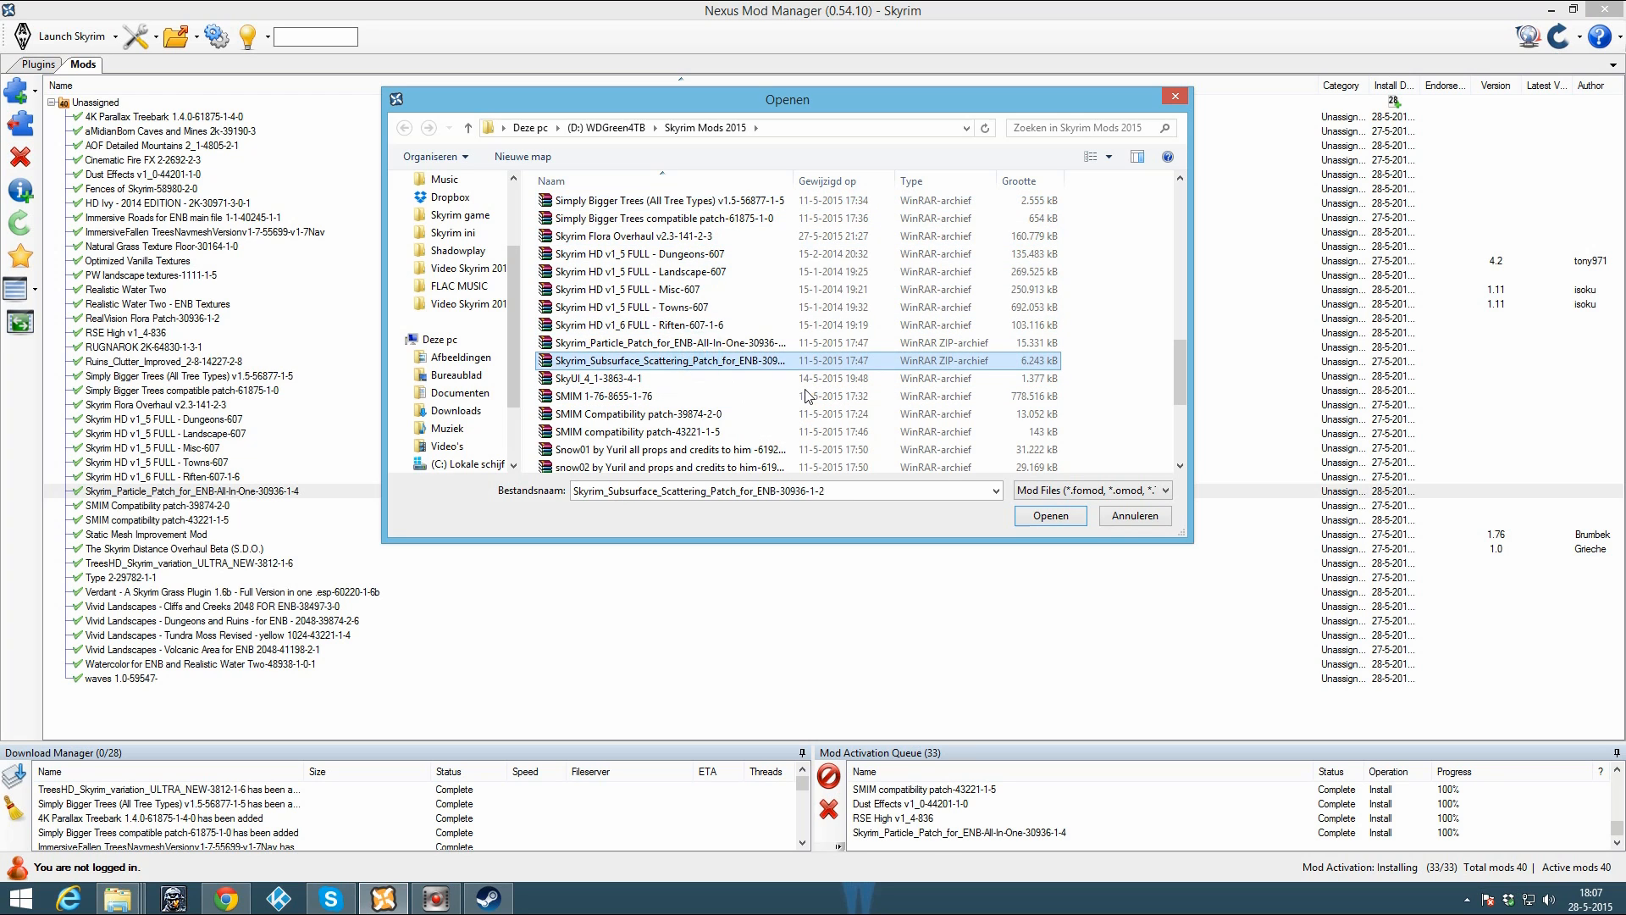
{"action": "key", "text": "Return"}
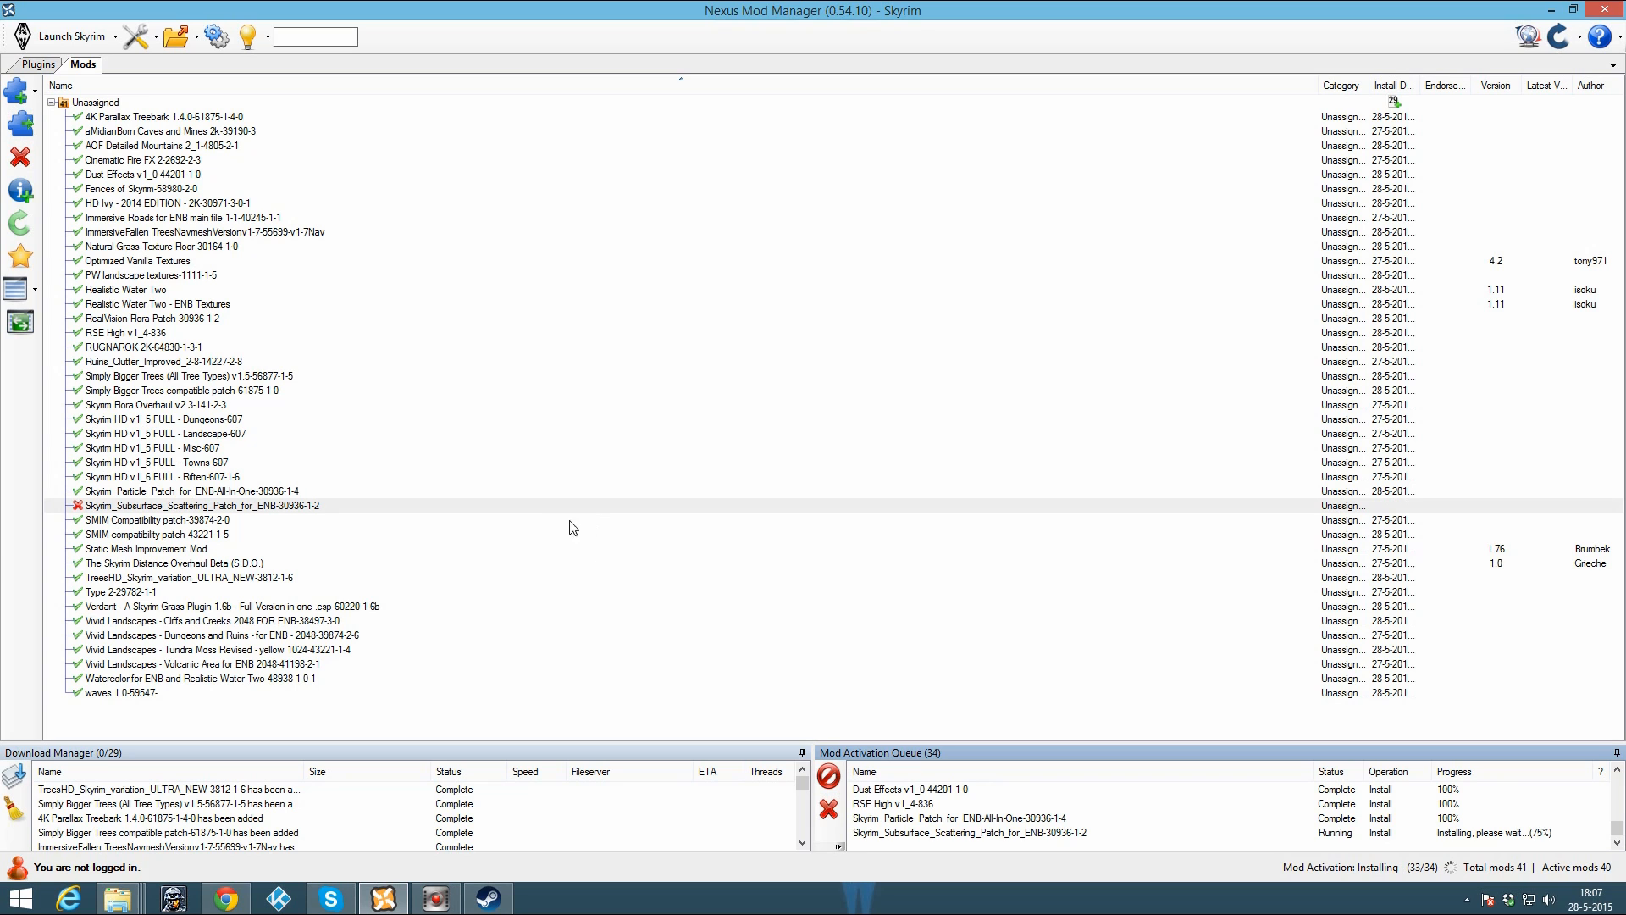
{"action": "left_click", "coordinate": [569, 453]}
Step: Switch to Chrome and return to the Parallax Terrain recommendations in the RealVision ENB description
{"action": "left_click", "coordinate": [227, 903]}
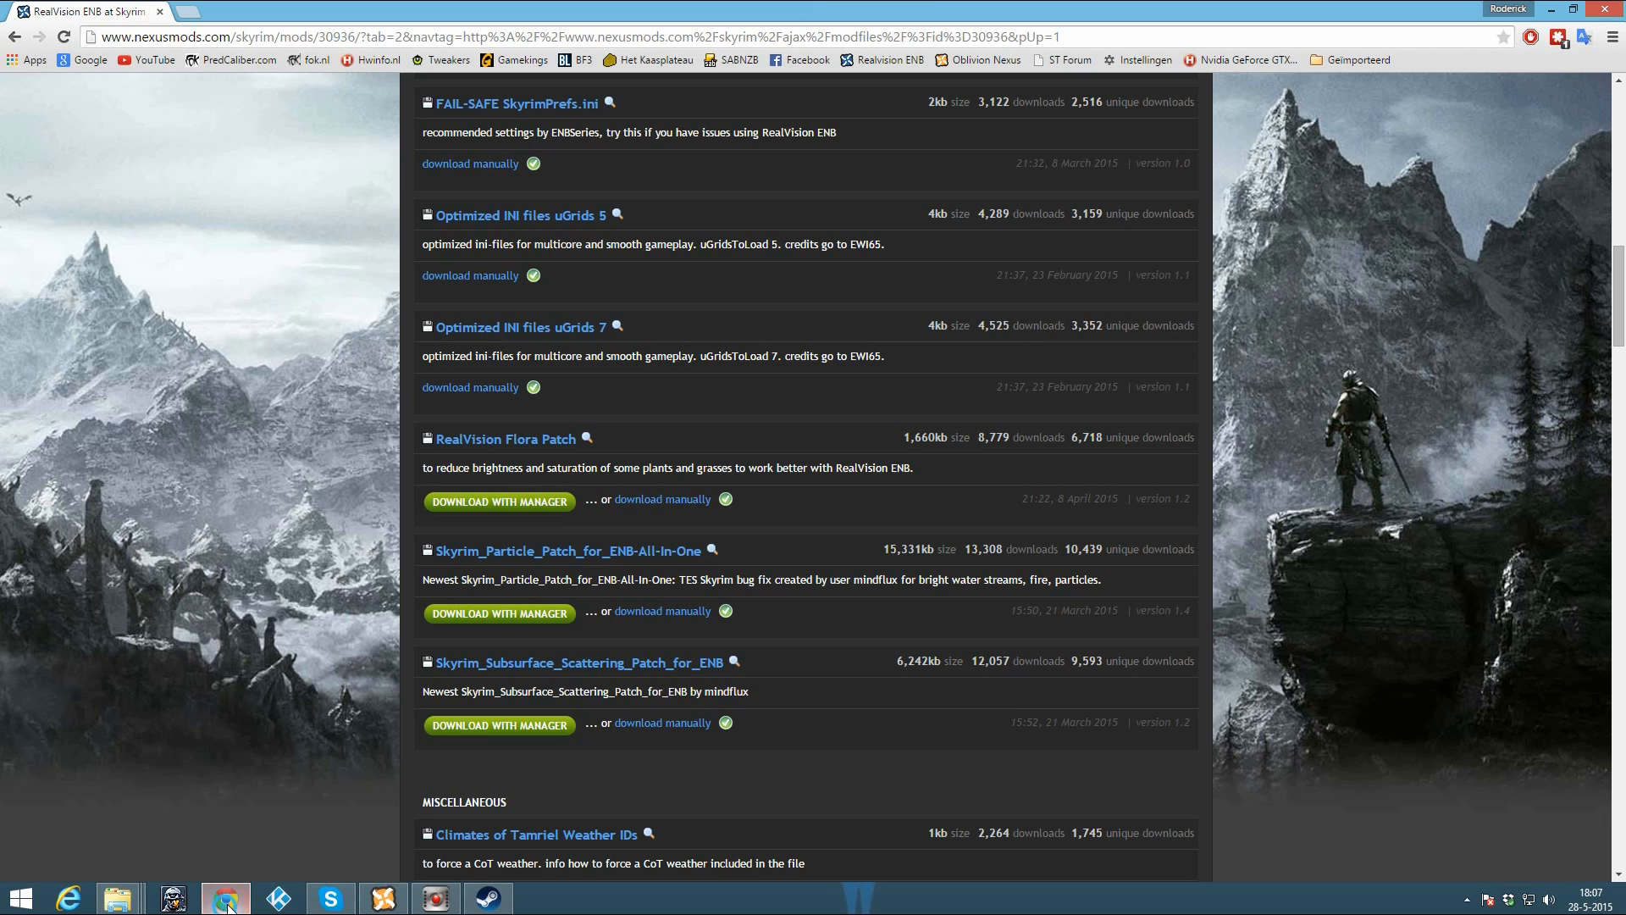
{"action": "scroll", "coordinate": [476, 527], "scroll_direction": "down", "scroll_amount": 3}
{"action": "scroll", "coordinate": [429, 515], "scroll_direction": "up", "scroll_amount": 20}
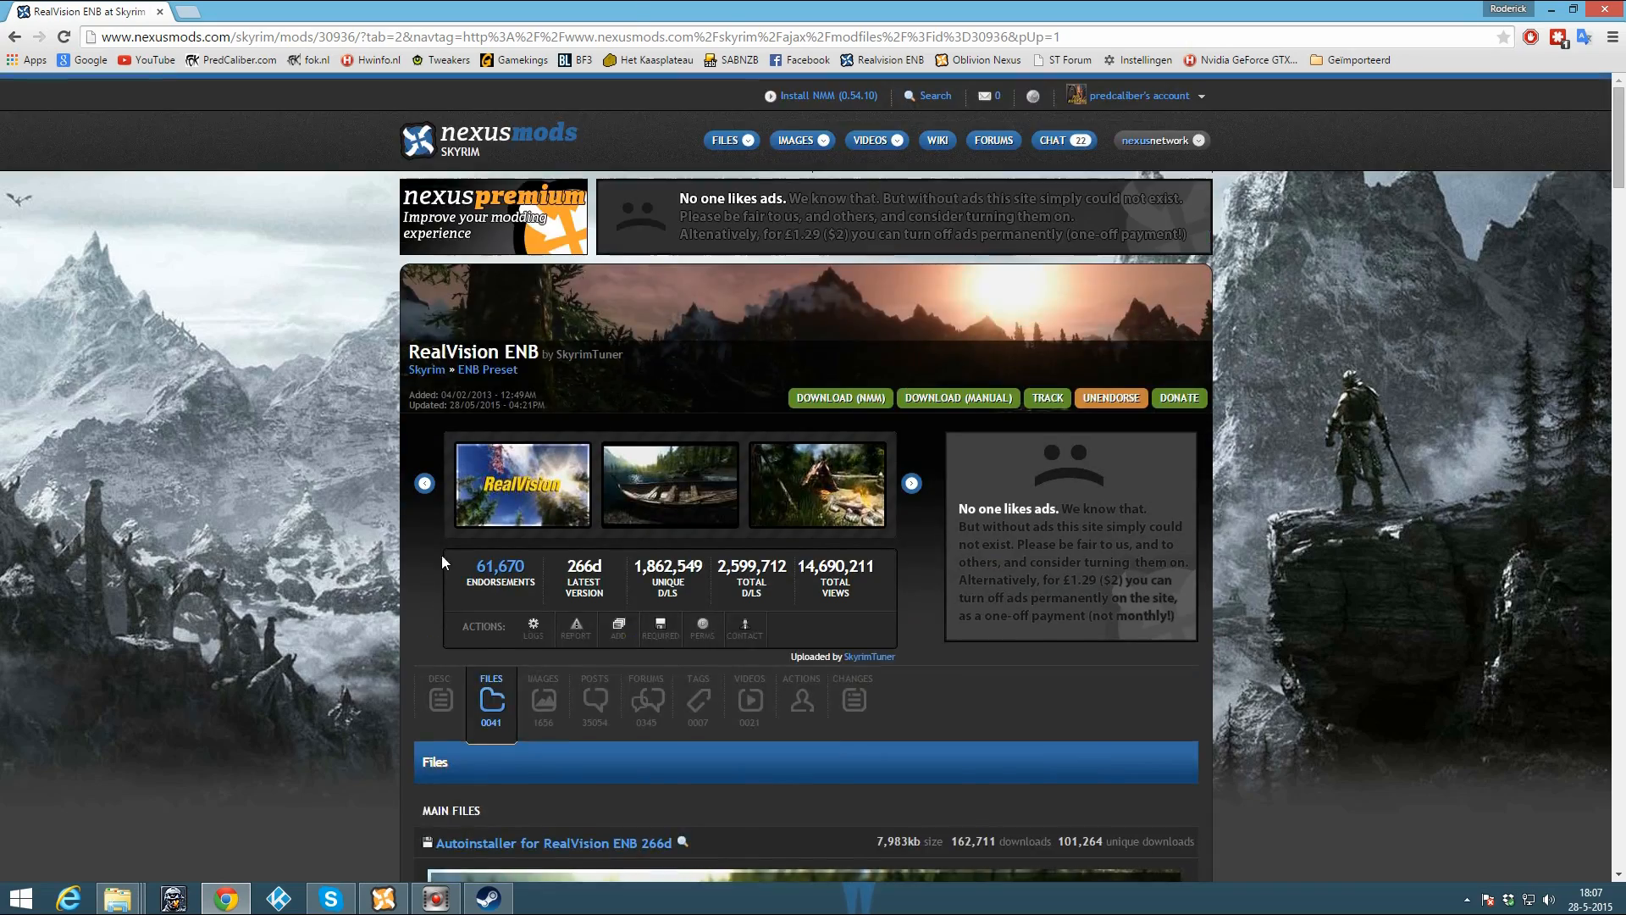
{"action": "scroll", "coordinate": [440, 556], "scroll_direction": "down", "scroll_amount": 5}
{"action": "left_click", "coordinate": [457, 378]}
{"action": "scroll", "coordinate": [673, 575], "scroll_direction": "down", "scroll_amount": 15}
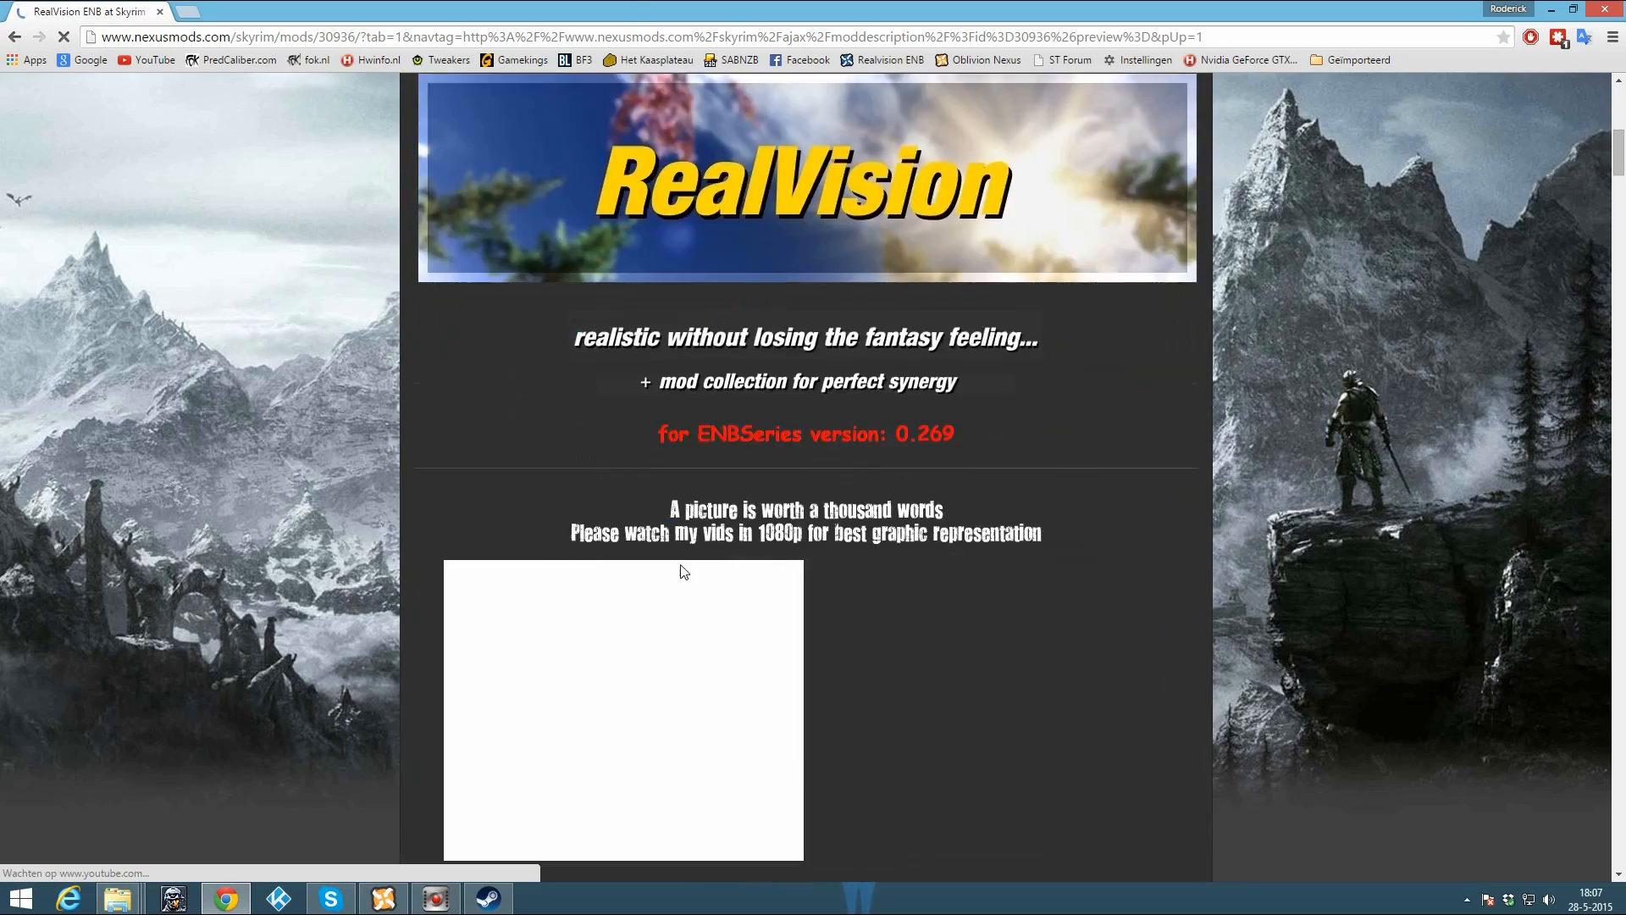
{"action": "scroll", "coordinate": [673, 571], "scroll_direction": "down", "scroll_amount": 15}
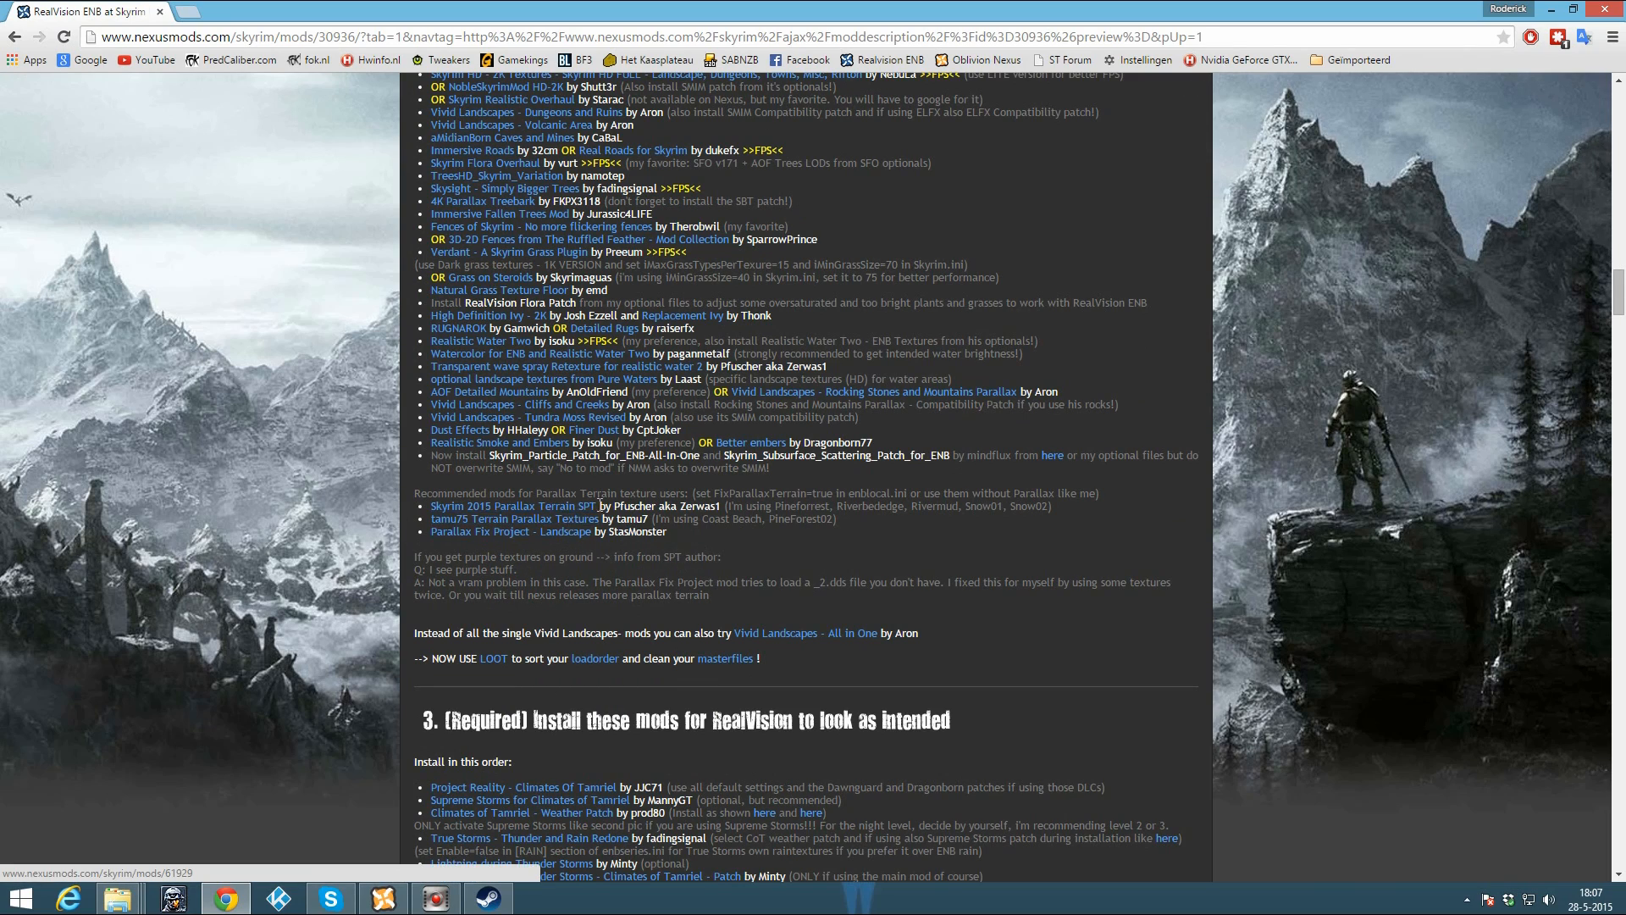
{"action": "scroll", "coordinate": [584, 516], "scroll_direction": "up", "scroll_amount": 6}
{"action": "scroll", "coordinate": [780, 682], "scroll_direction": "down", "scroll_amount": 5}
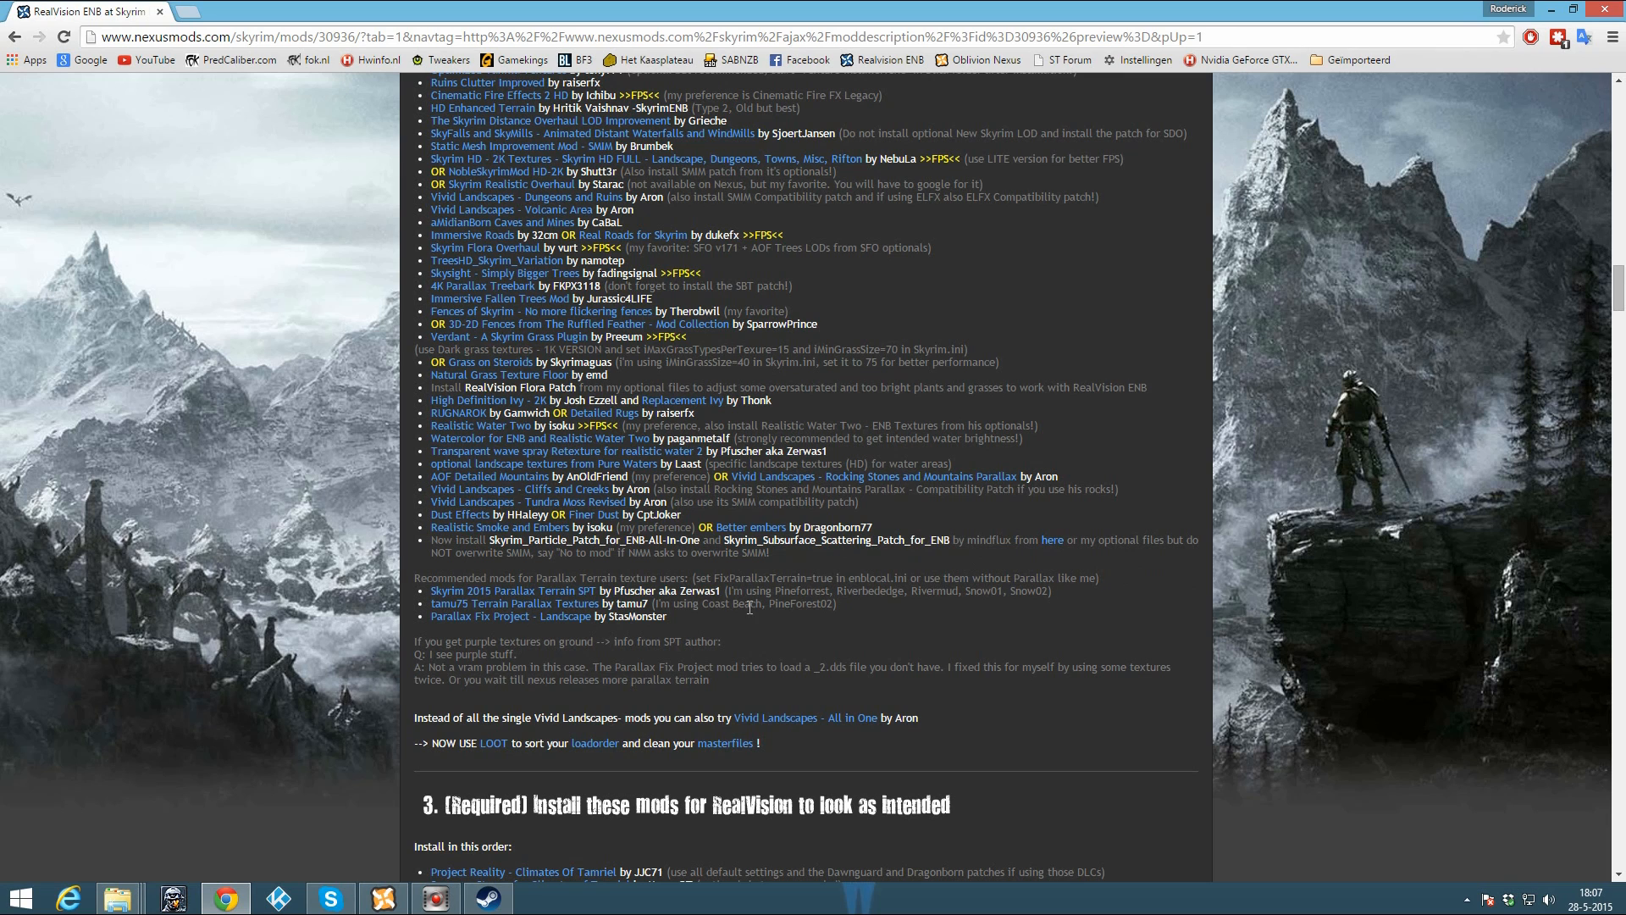
Step: Open Skyrim 2015 Parallax Terrain SPT from the mod list in a new tab and show its files
{"action": "right_click", "coordinate": [542, 589]}
{"action": "left_click", "coordinate": [563, 597]}
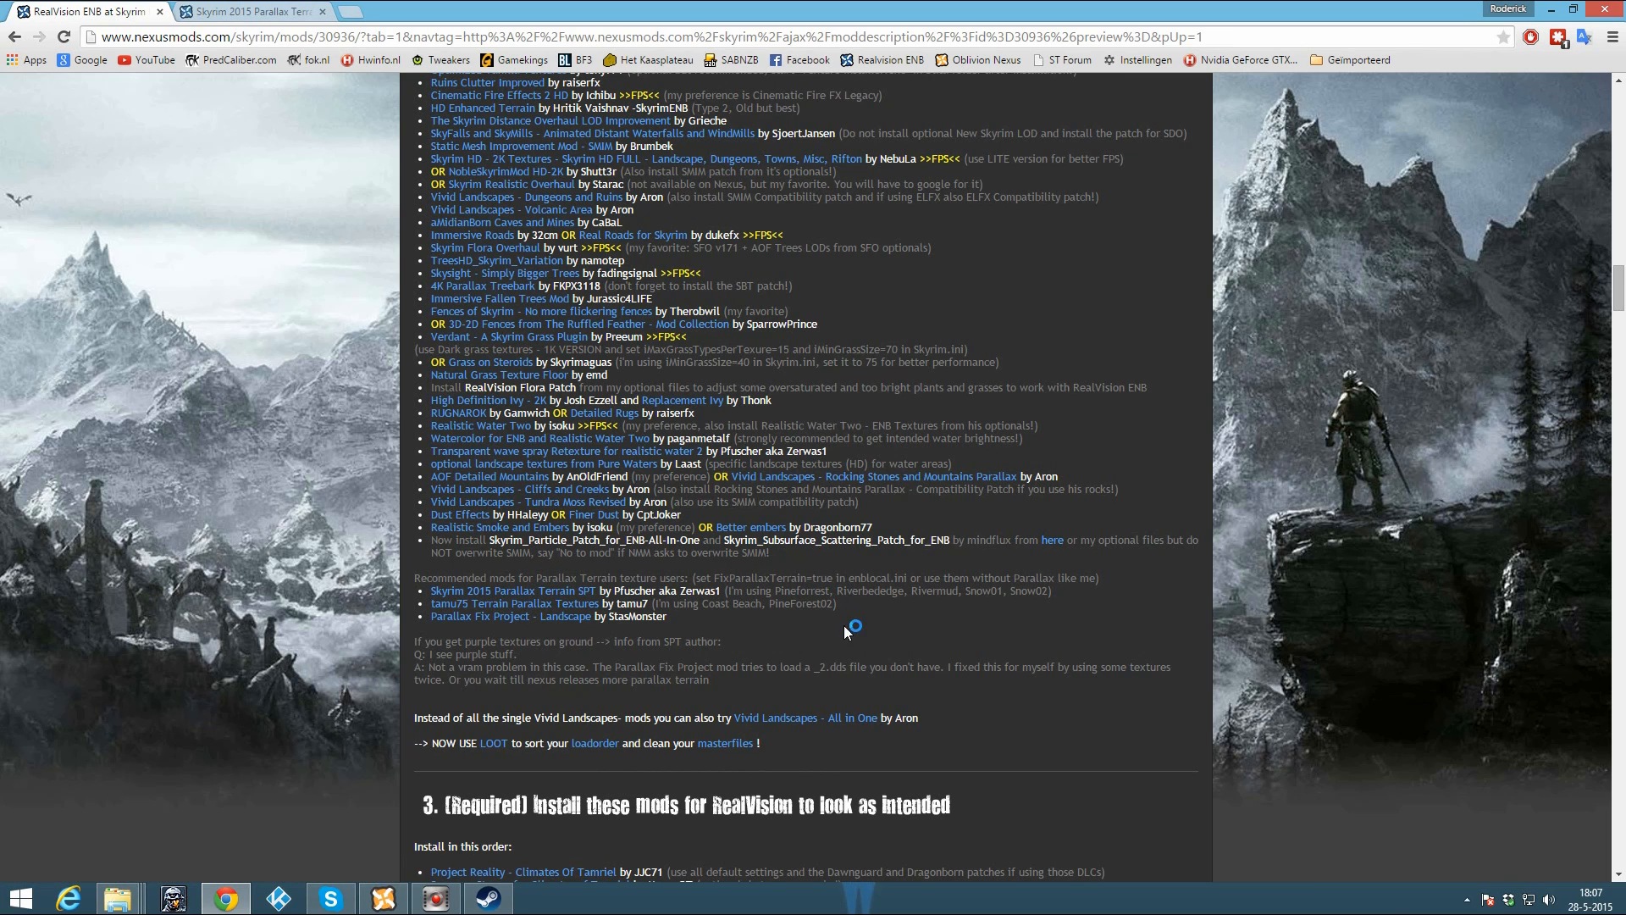
{"action": "left_click", "coordinate": [283, 13]}
{"action": "left_click", "coordinate": [491, 699]}
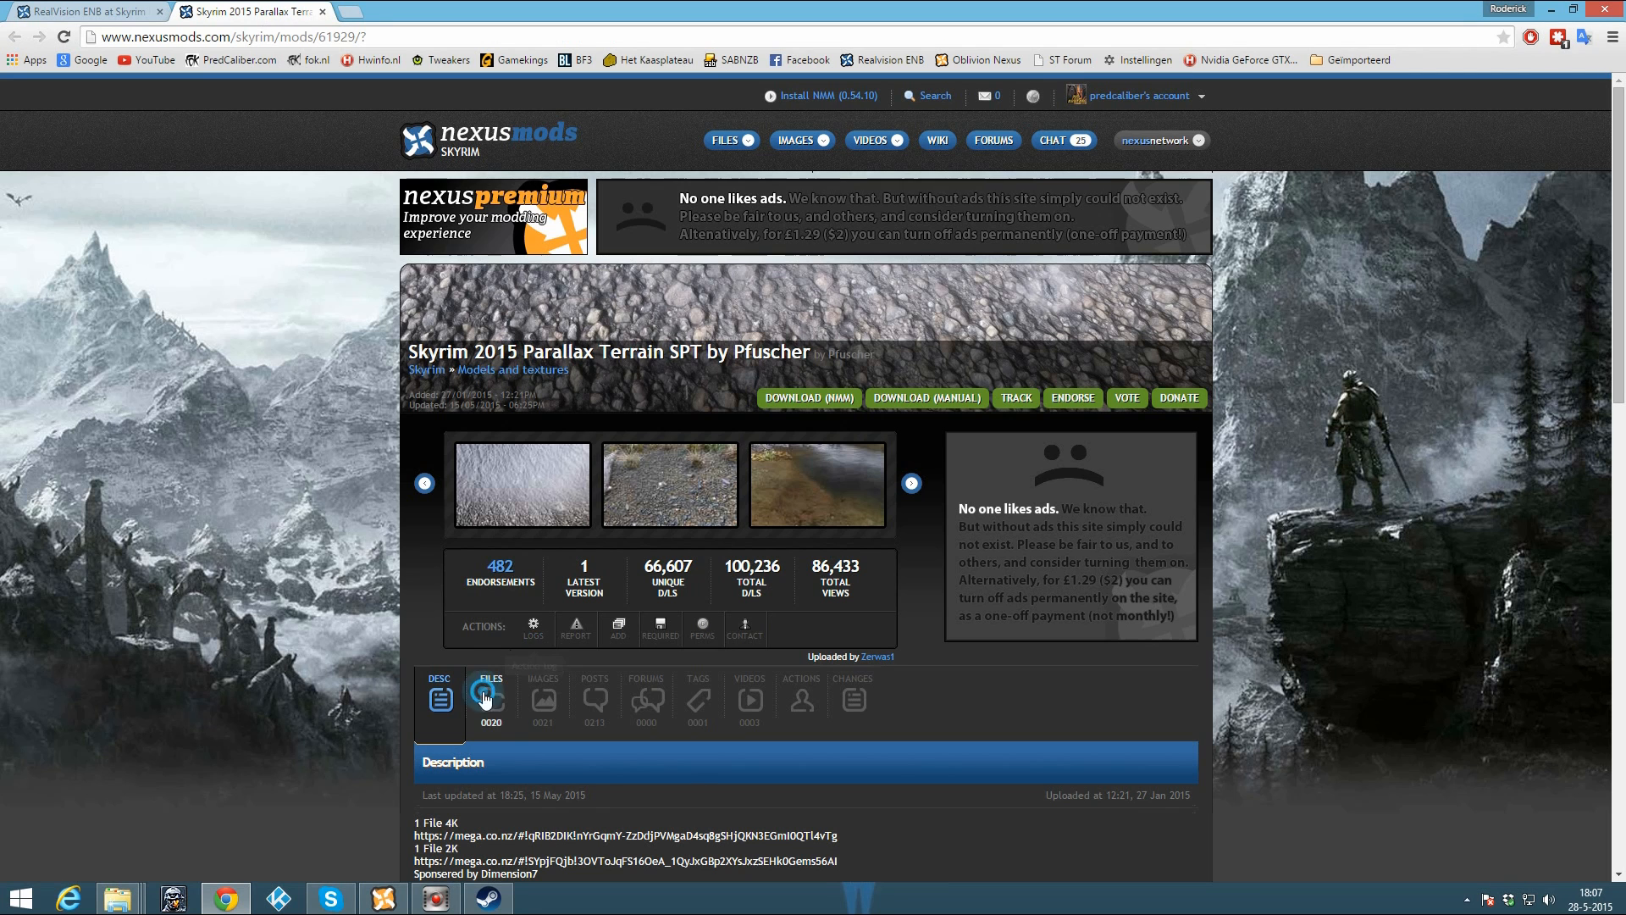
{"action": "scroll", "coordinate": [624, 696], "scroll_direction": "down", "scroll_amount": 3}
{"action": "scroll", "coordinate": [624, 696], "scroll_direction": "down", "scroll_amount": 7}
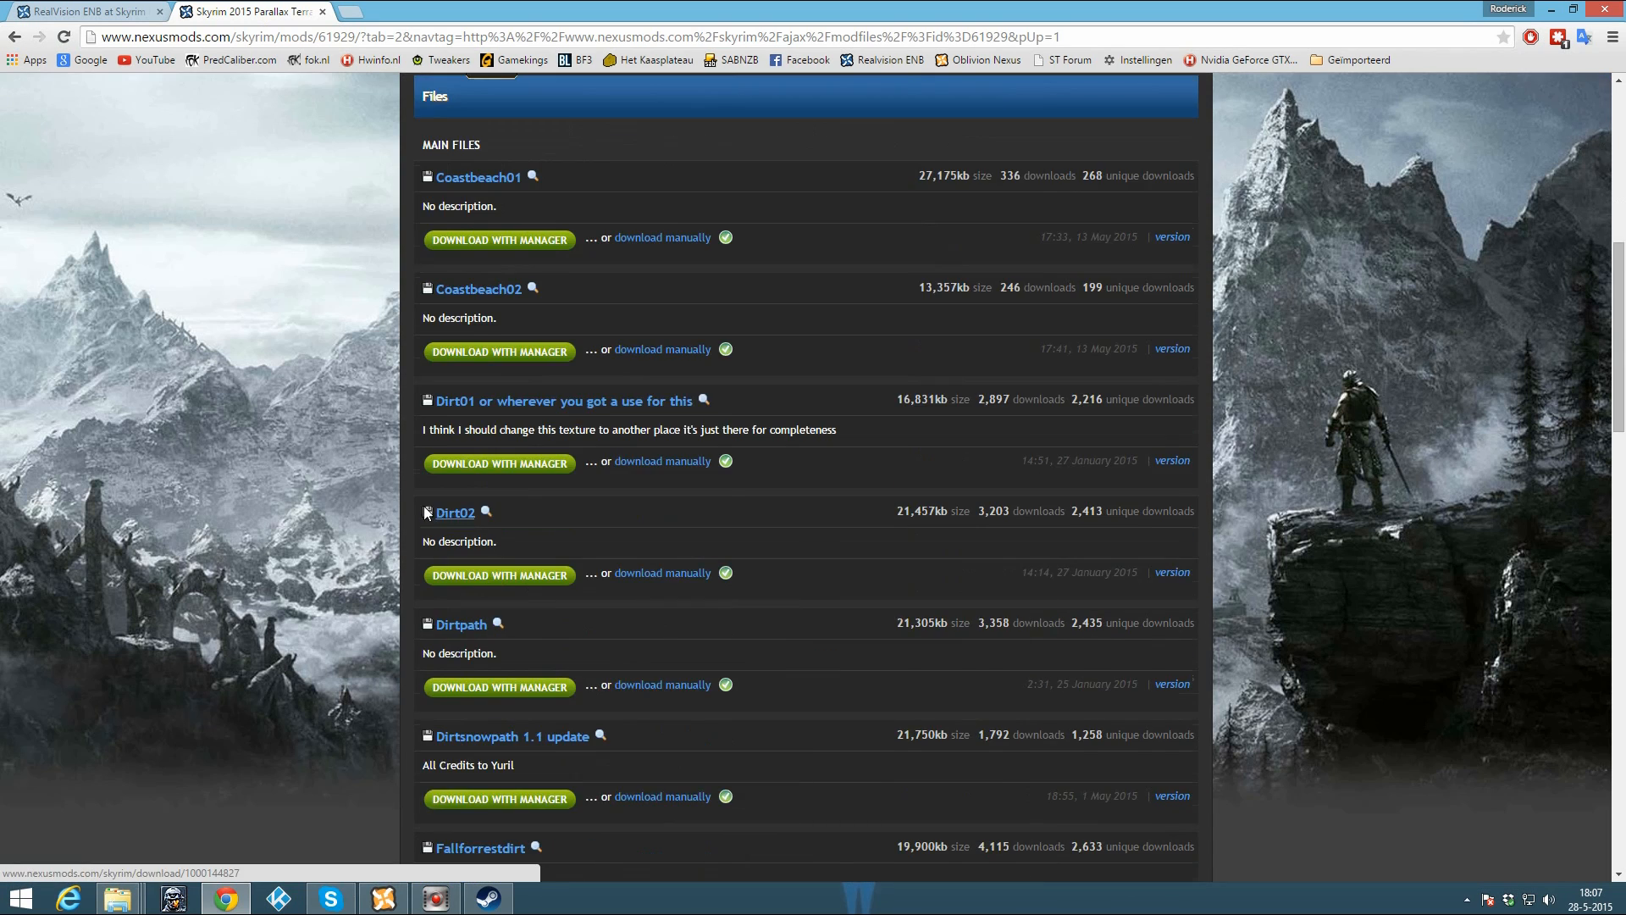
Step: Compare the textures recommended for Skyrim 2015 Parallax Terrain SPT in the RealVision list with the mod's available files
{"action": "left_click", "coordinate": [84, 12]}
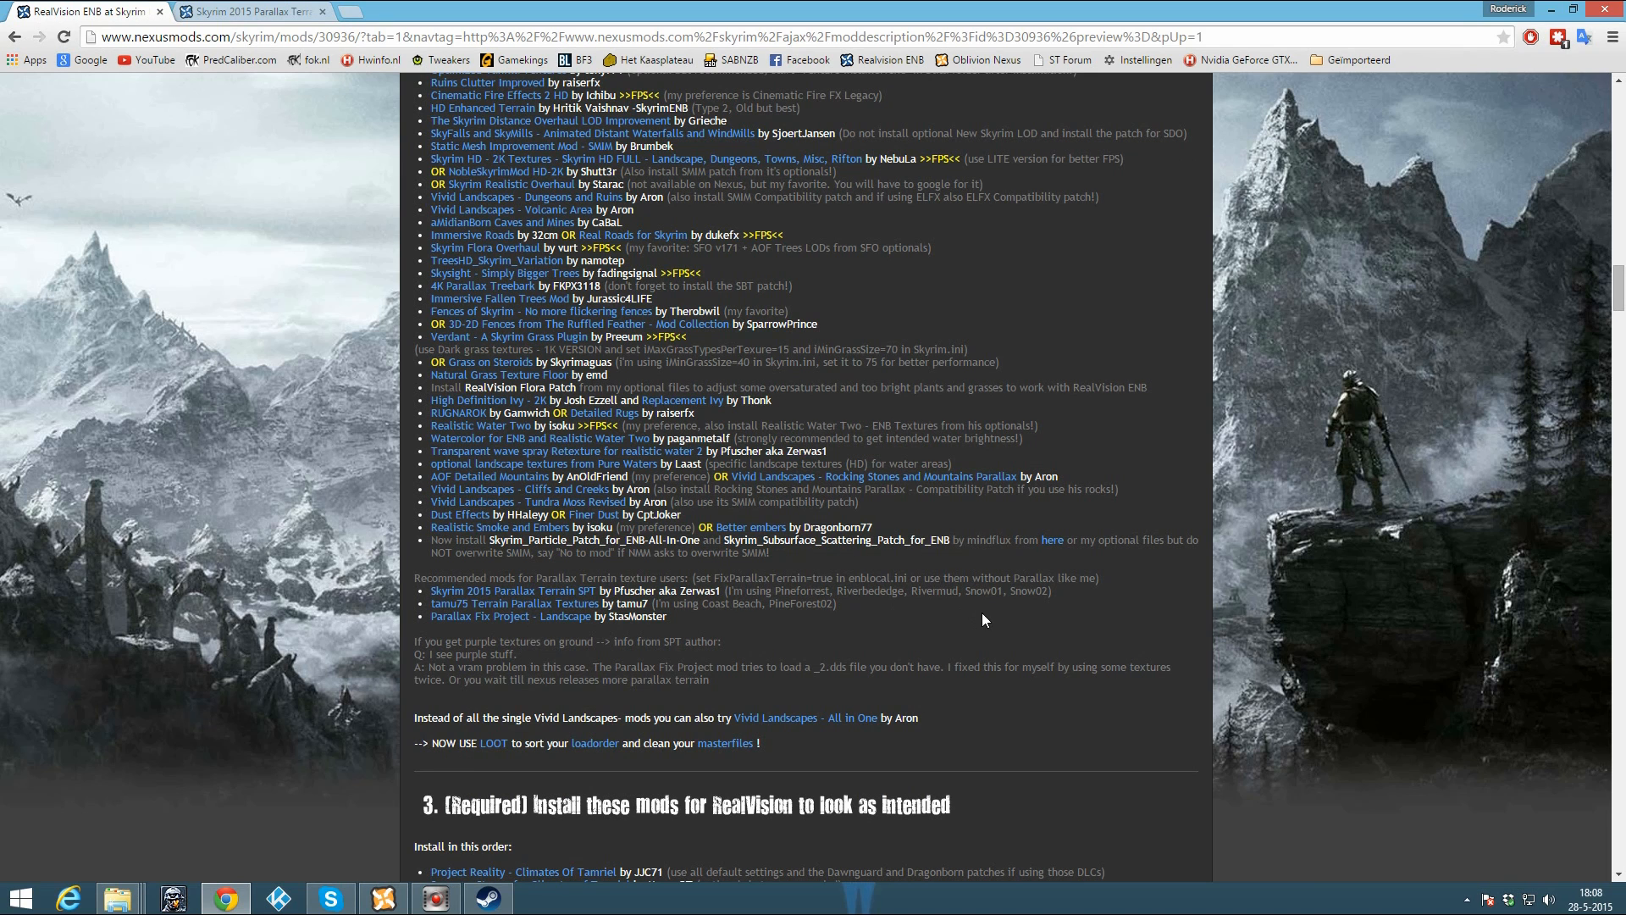
{"action": "left_click", "coordinate": [268, 20]}
{"action": "scroll", "coordinate": [652, 508], "scroll_direction": "down", "scroll_amount": 5}
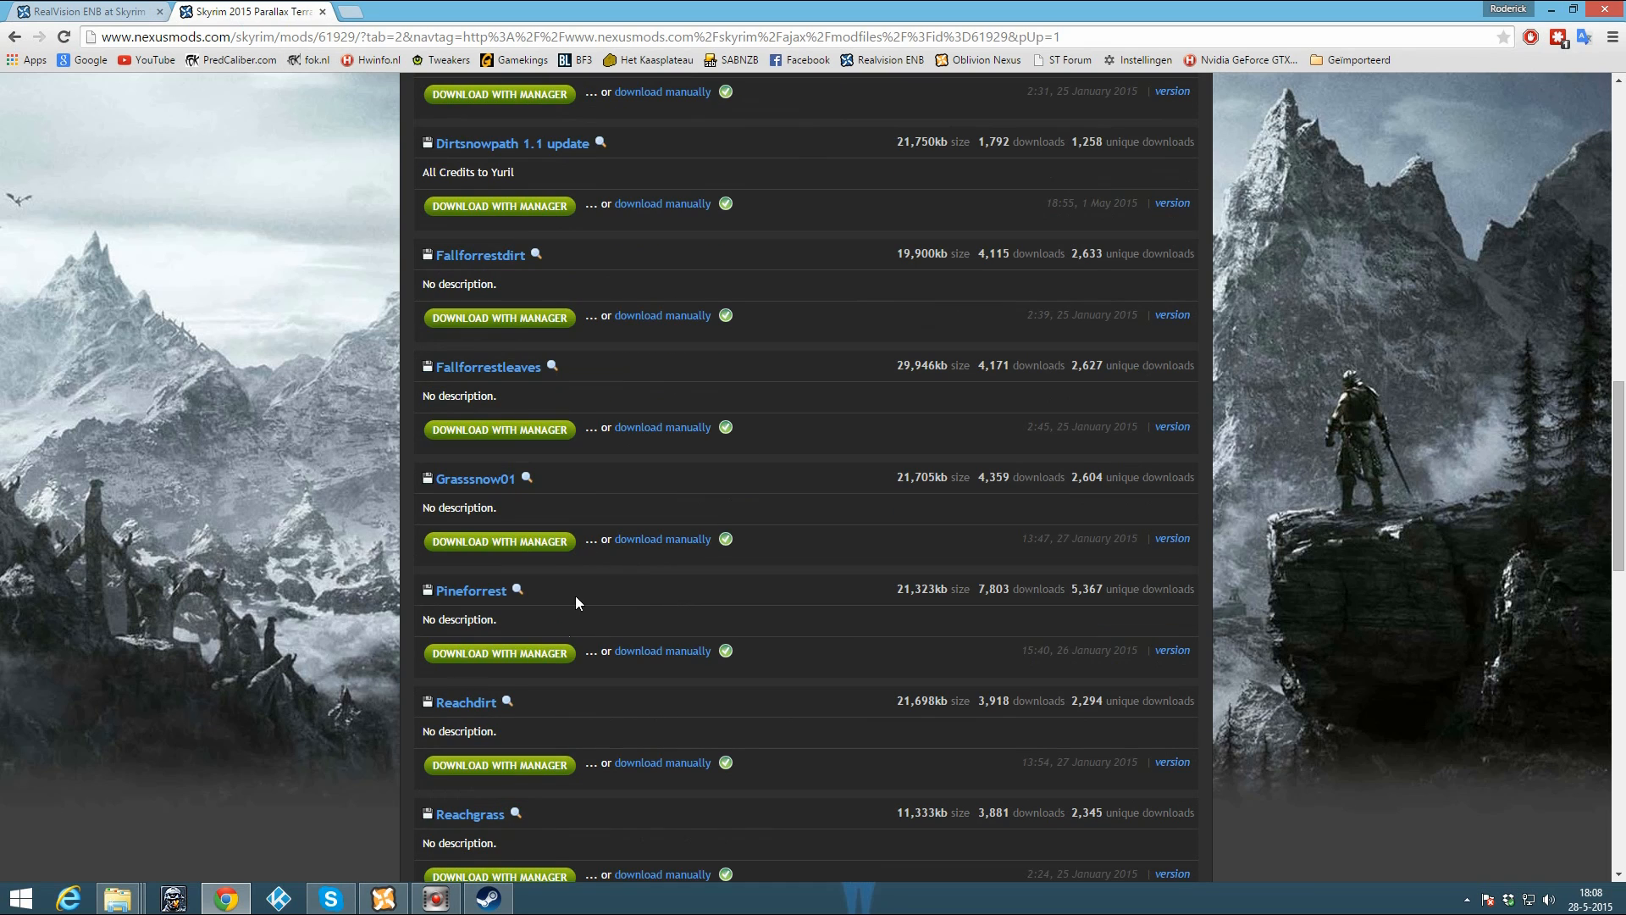
{"action": "left_click", "coordinate": [110, 12]}
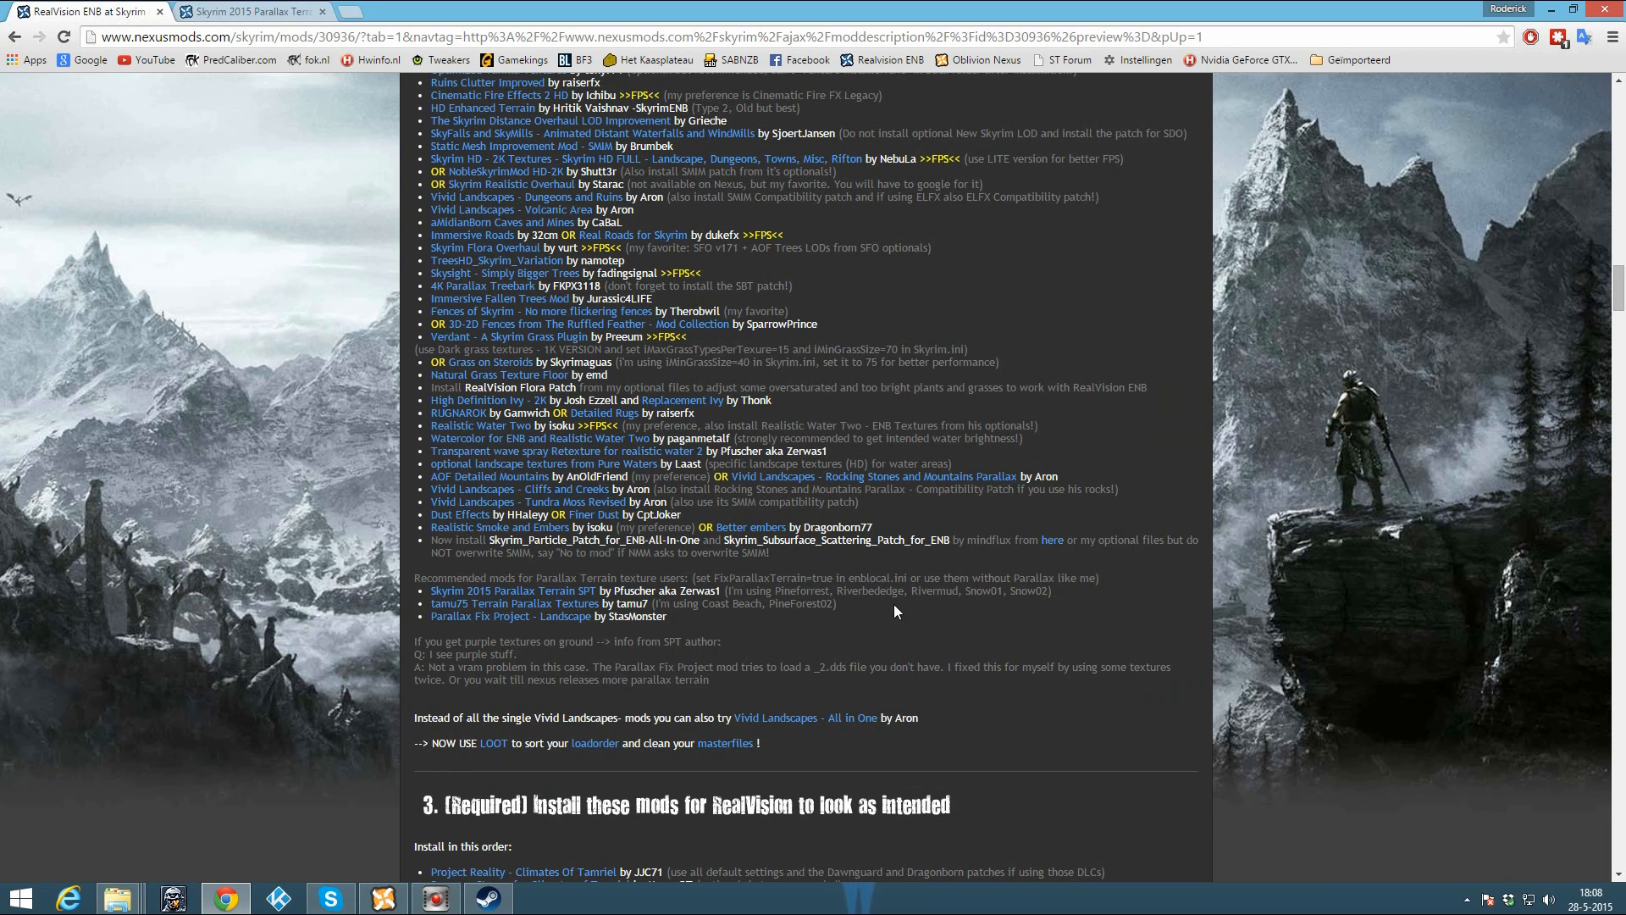
Step: Switch to Nexus Mod Manager, add the Pineforrest-61929- archive from Skyrim Mods 2015 and install it, overwriting all conflicting files
{"action": "left_click", "coordinate": [384, 898]}
{"action": "left_click", "coordinate": [17, 90]}
{"action": "left_click", "coordinate": [626, 294]}
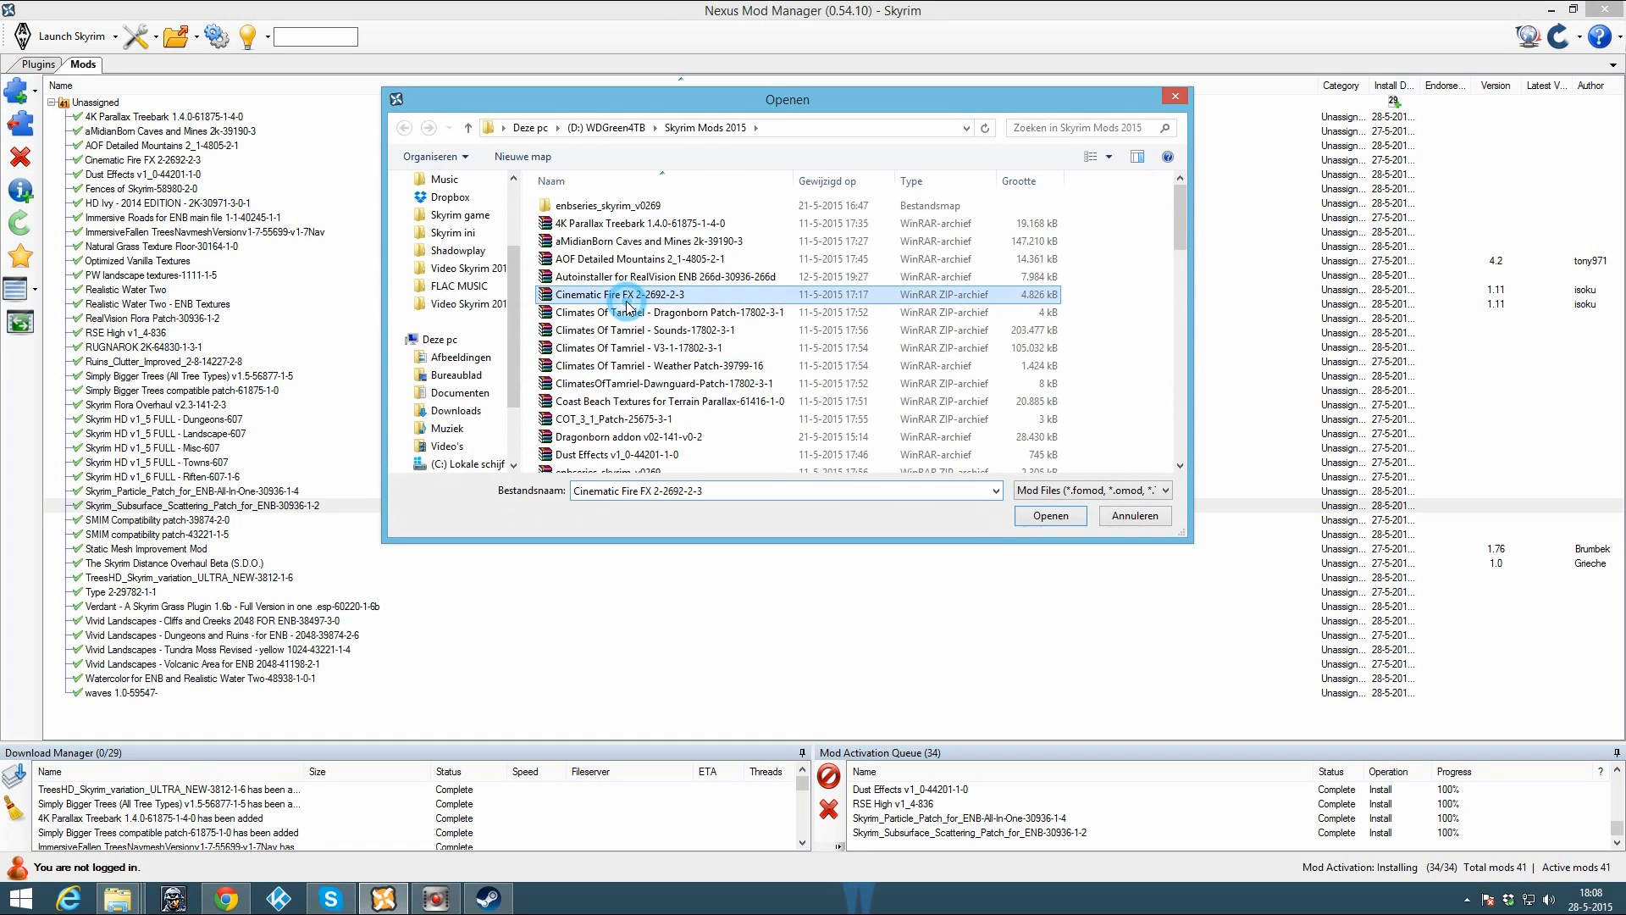
{"action": "key", "text": "p"}
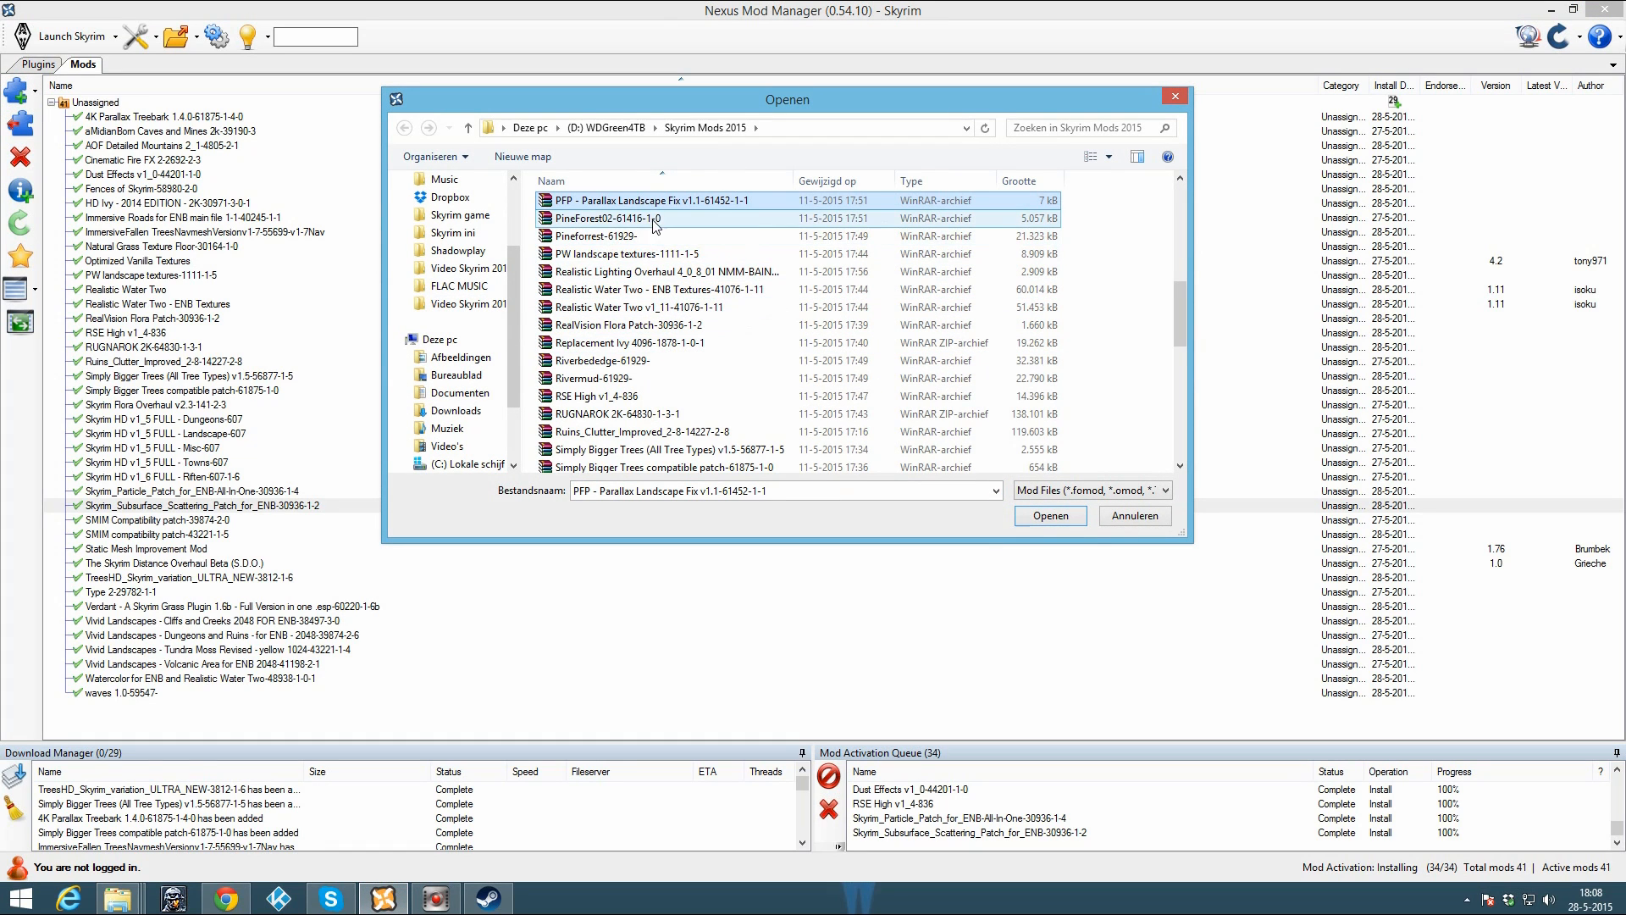
{"action": "left_click", "coordinate": [615, 236]}
{"action": "double_click", "coordinate": [615, 236]}
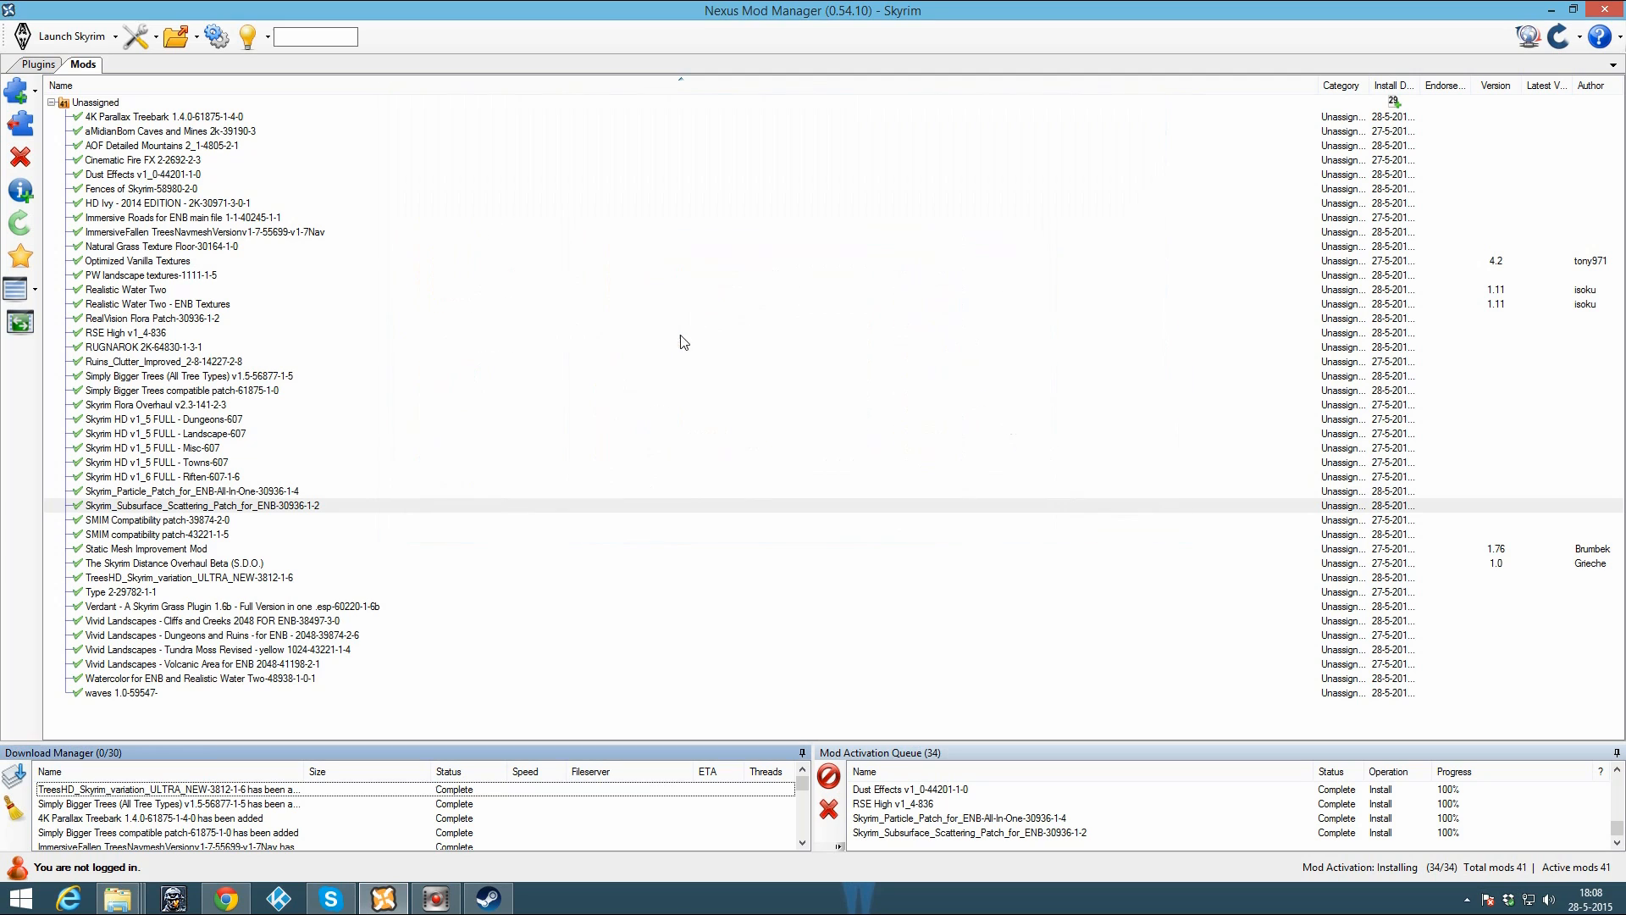
{"action": "left_click", "coordinate": [112, 276]}
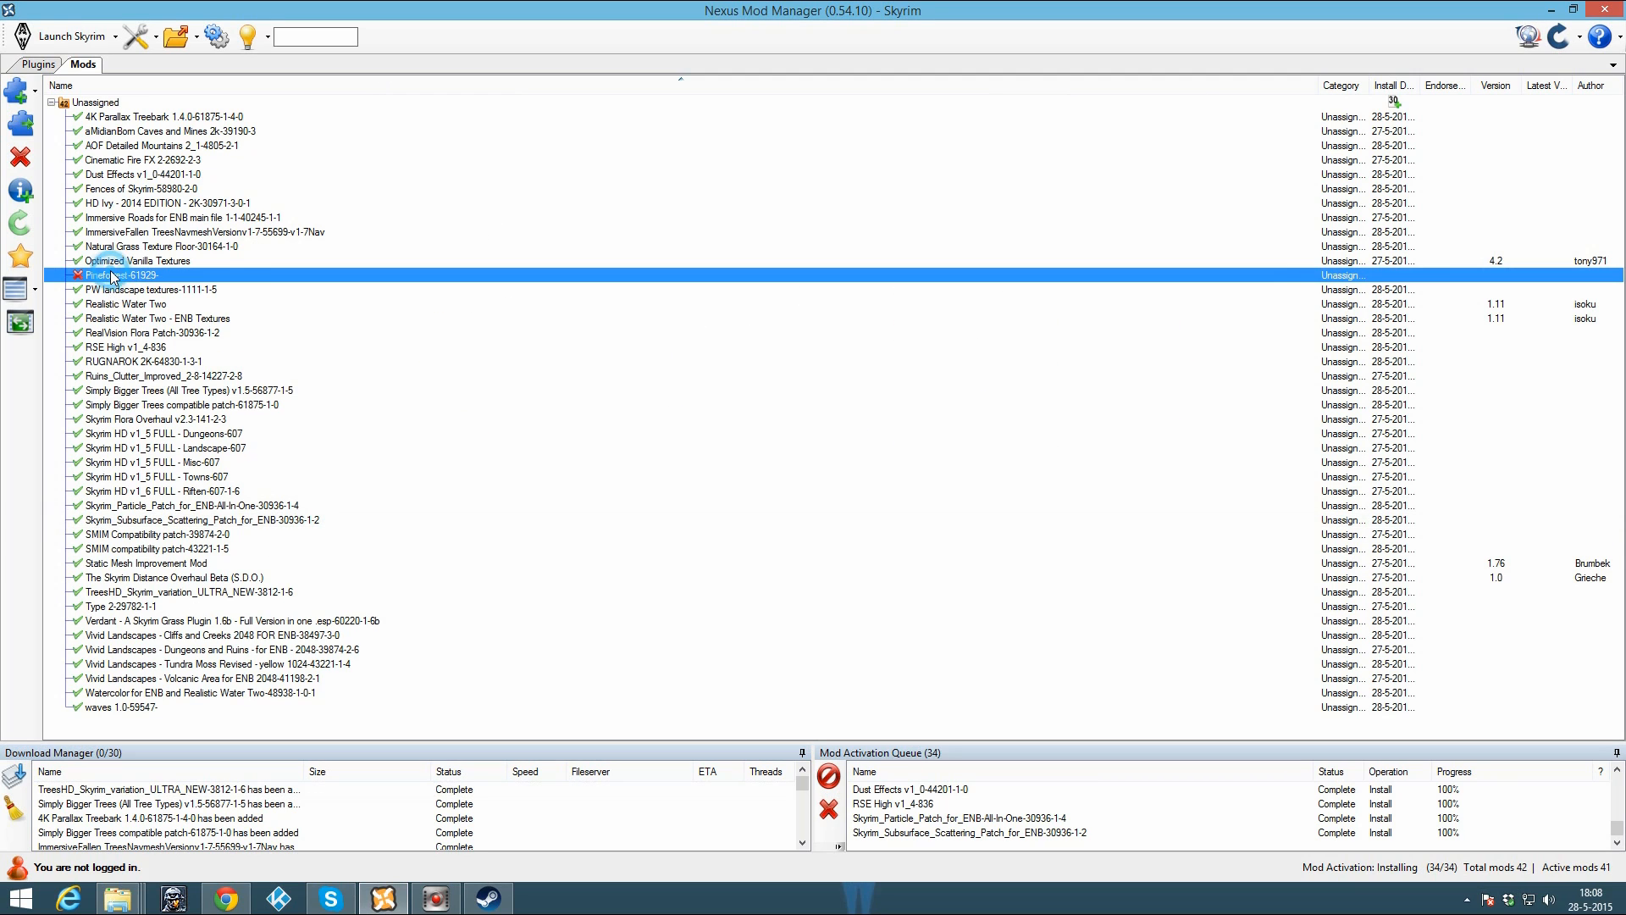
{"action": "left_click", "coordinate": [20, 124]}
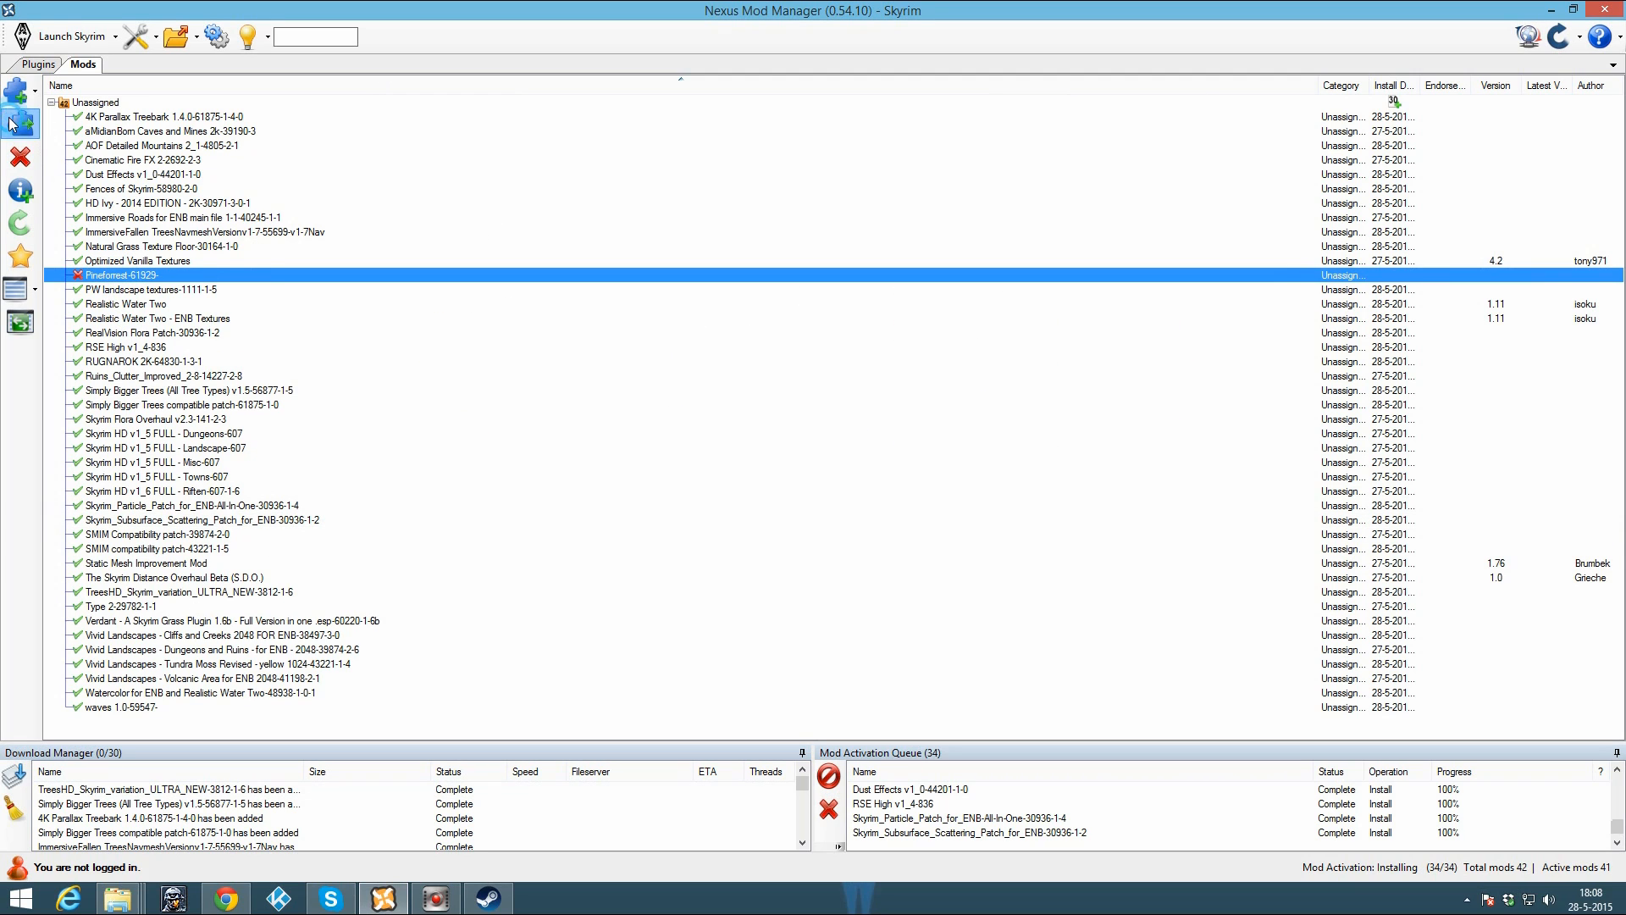
{"action": "left_click", "coordinate": [581, 464]}
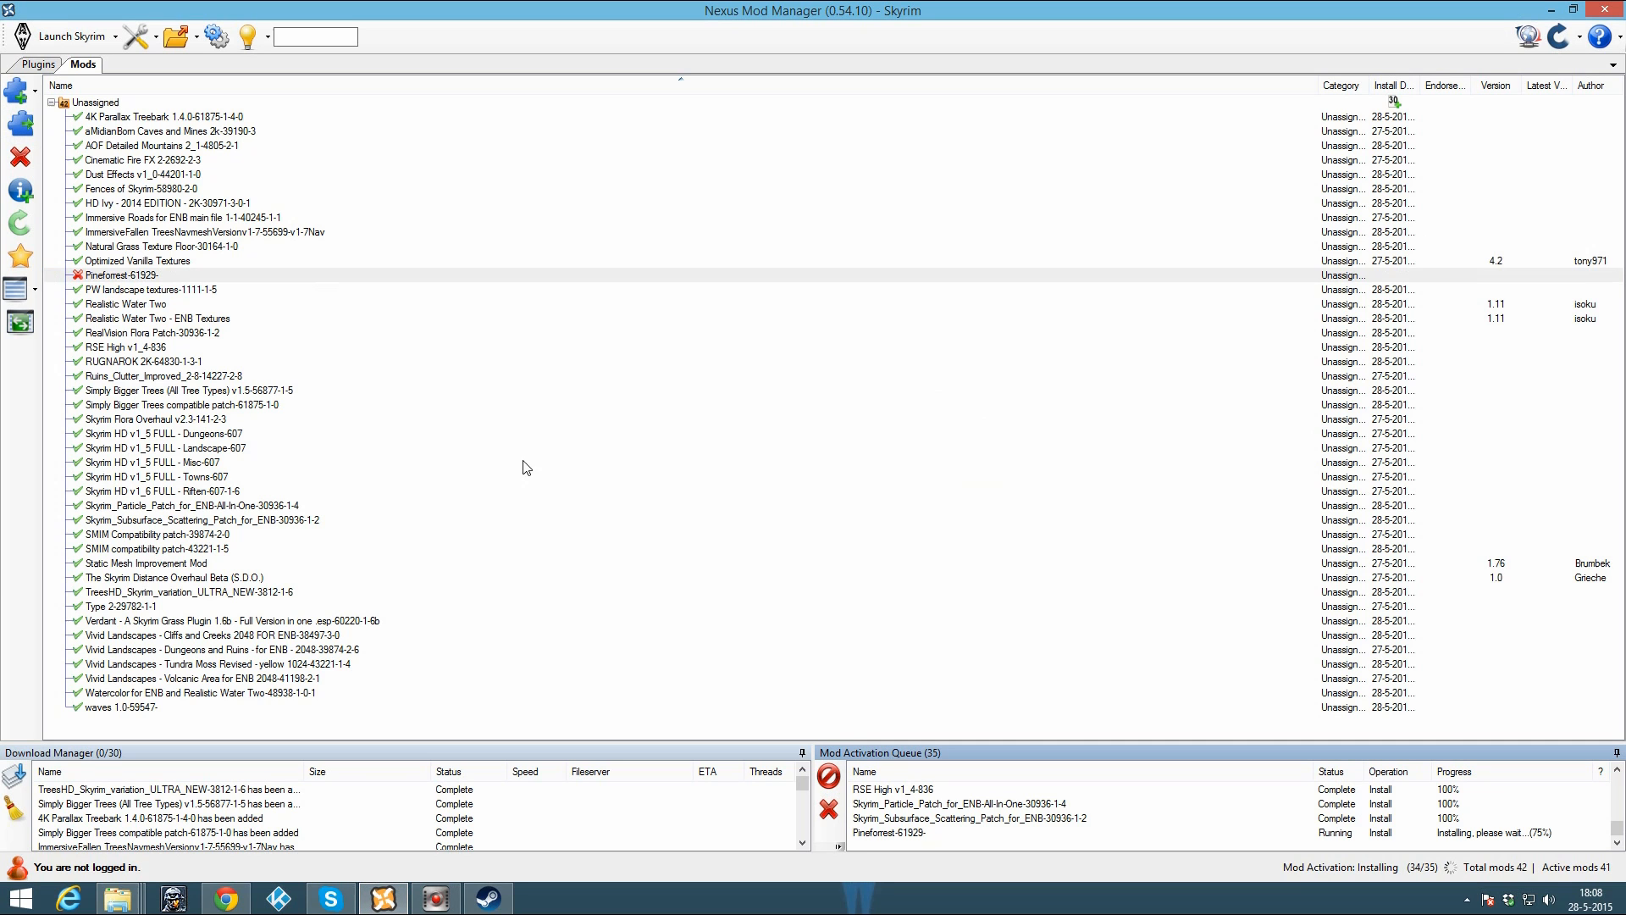
Step: Check the parallax recommendations in Chrome, then add the Riverbededge-61929- archive in Nexus Mod Manager and install it, overwriting all conflicting files
{"action": "left_click", "coordinate": [241, 903]}
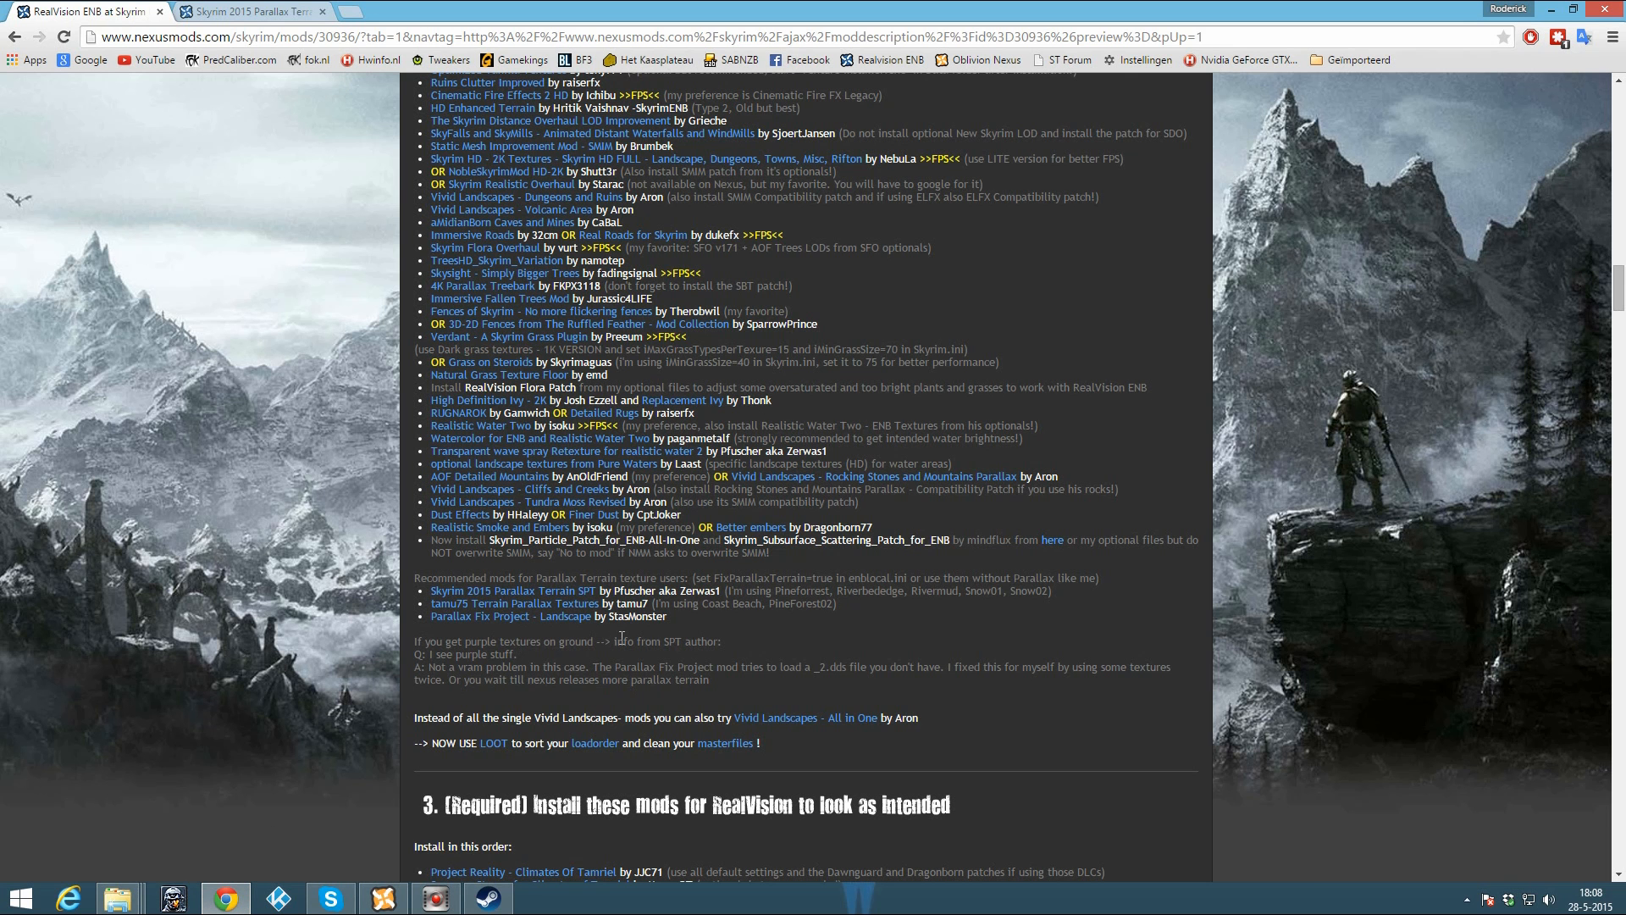
{"action": "left_click", "coordinate": [384, 899]}
{"action": "left_click", "coordinate": [16, 89]}
{"action": "left_click", "coordinate": [624, 276]}
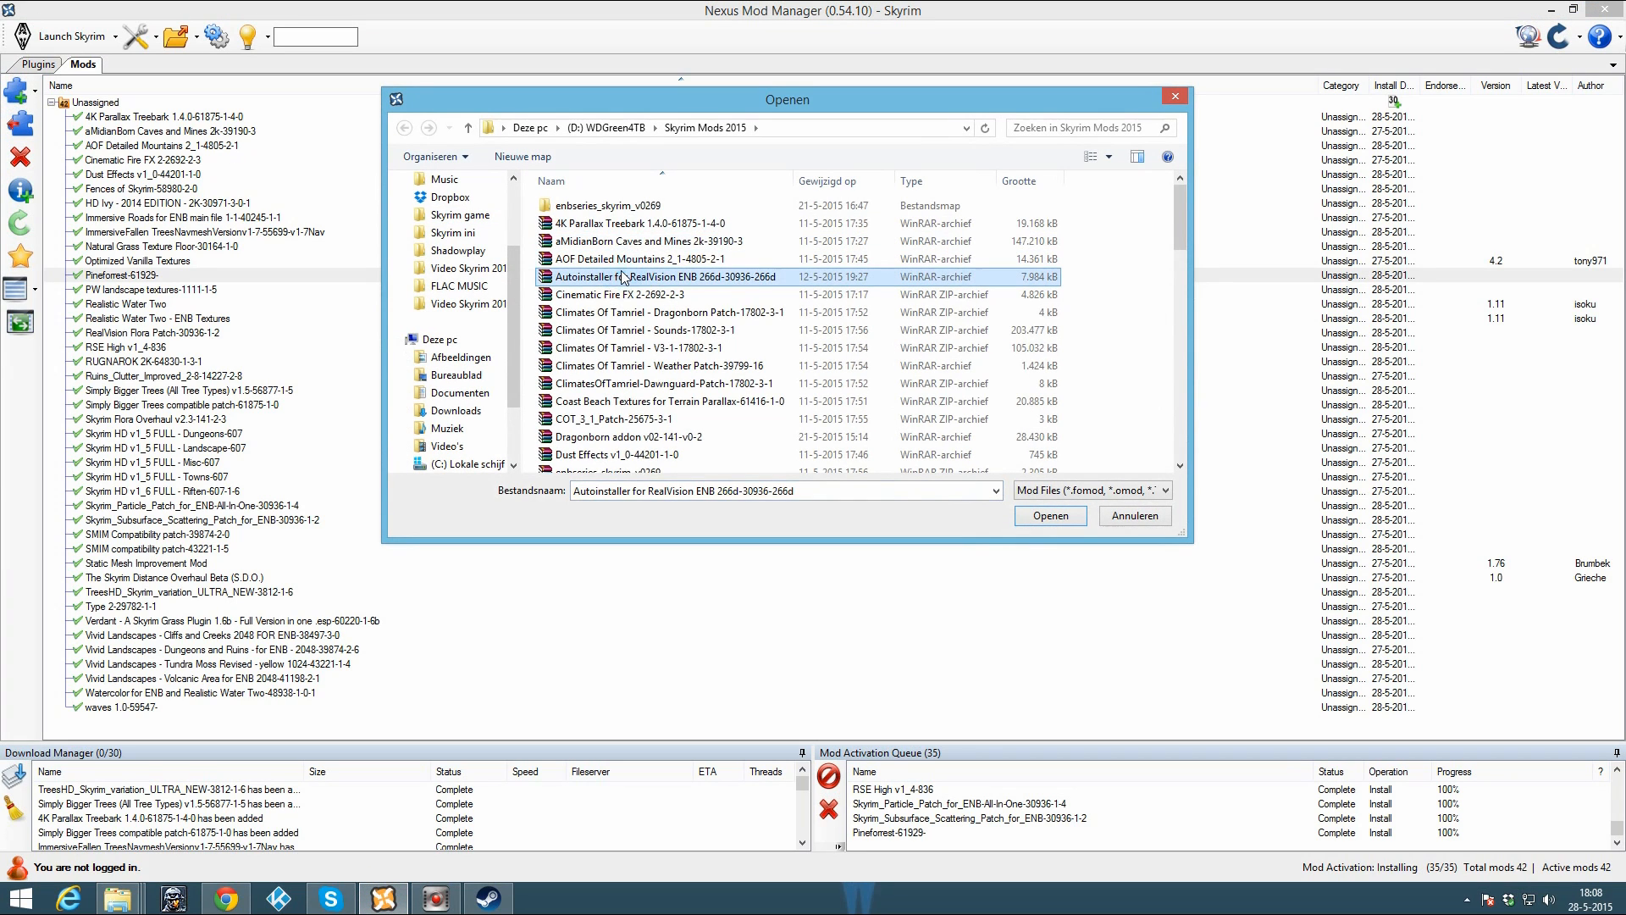
{"action": "type", "text": "r"}
{"action": "left_click", "coordinate": [608, 292]}
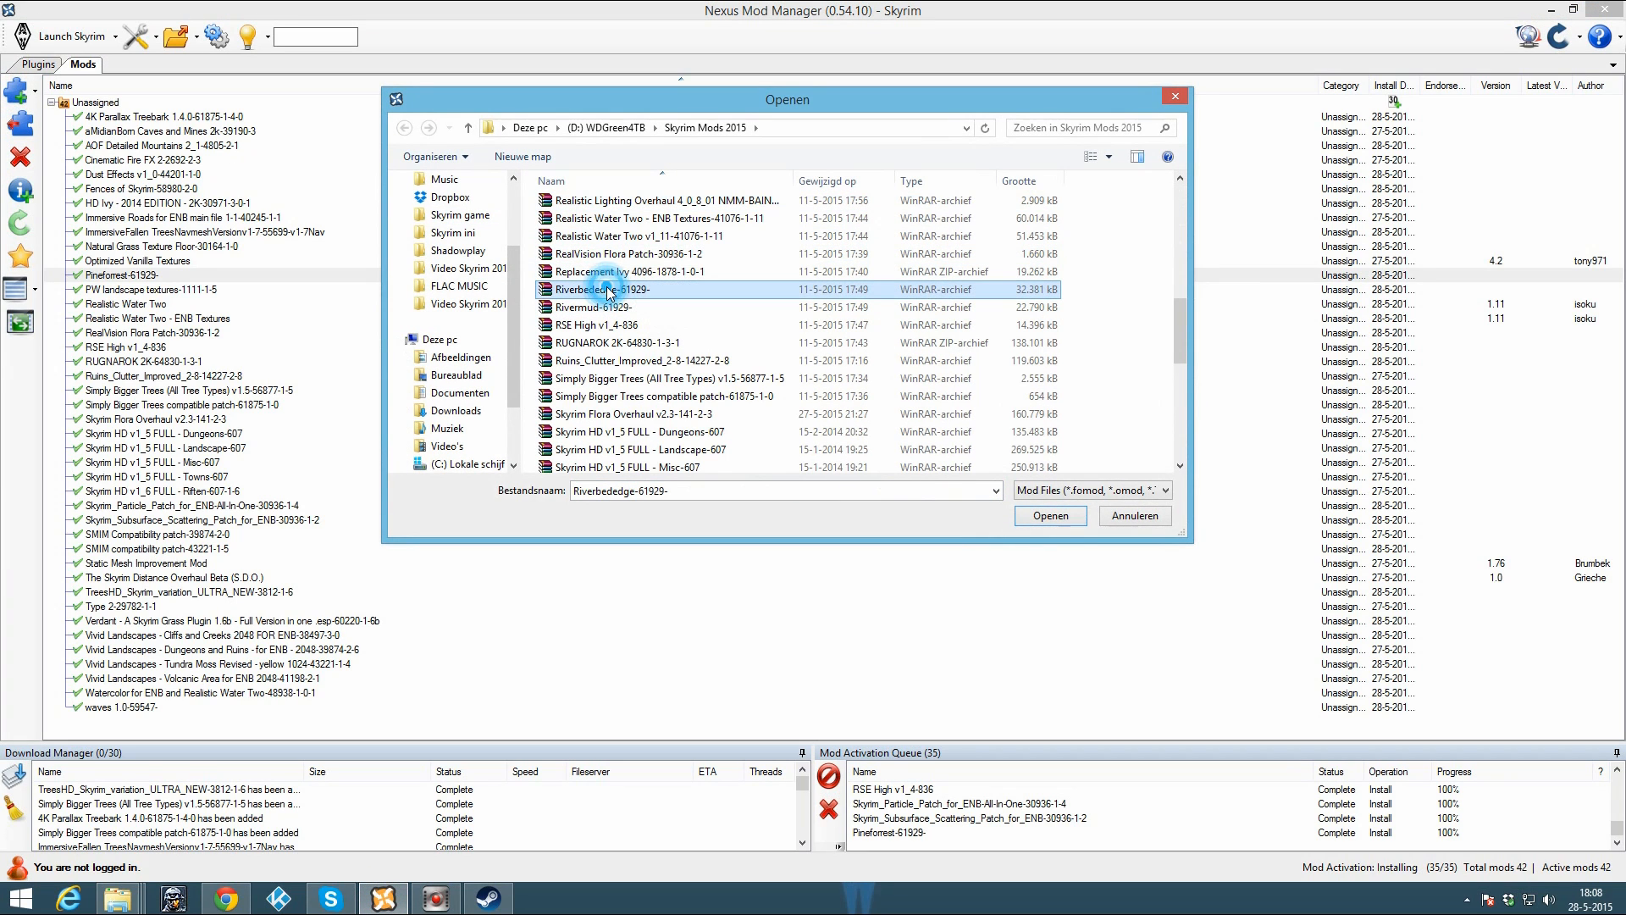
{"action": "double_click", "coordinate": [608, 293]}
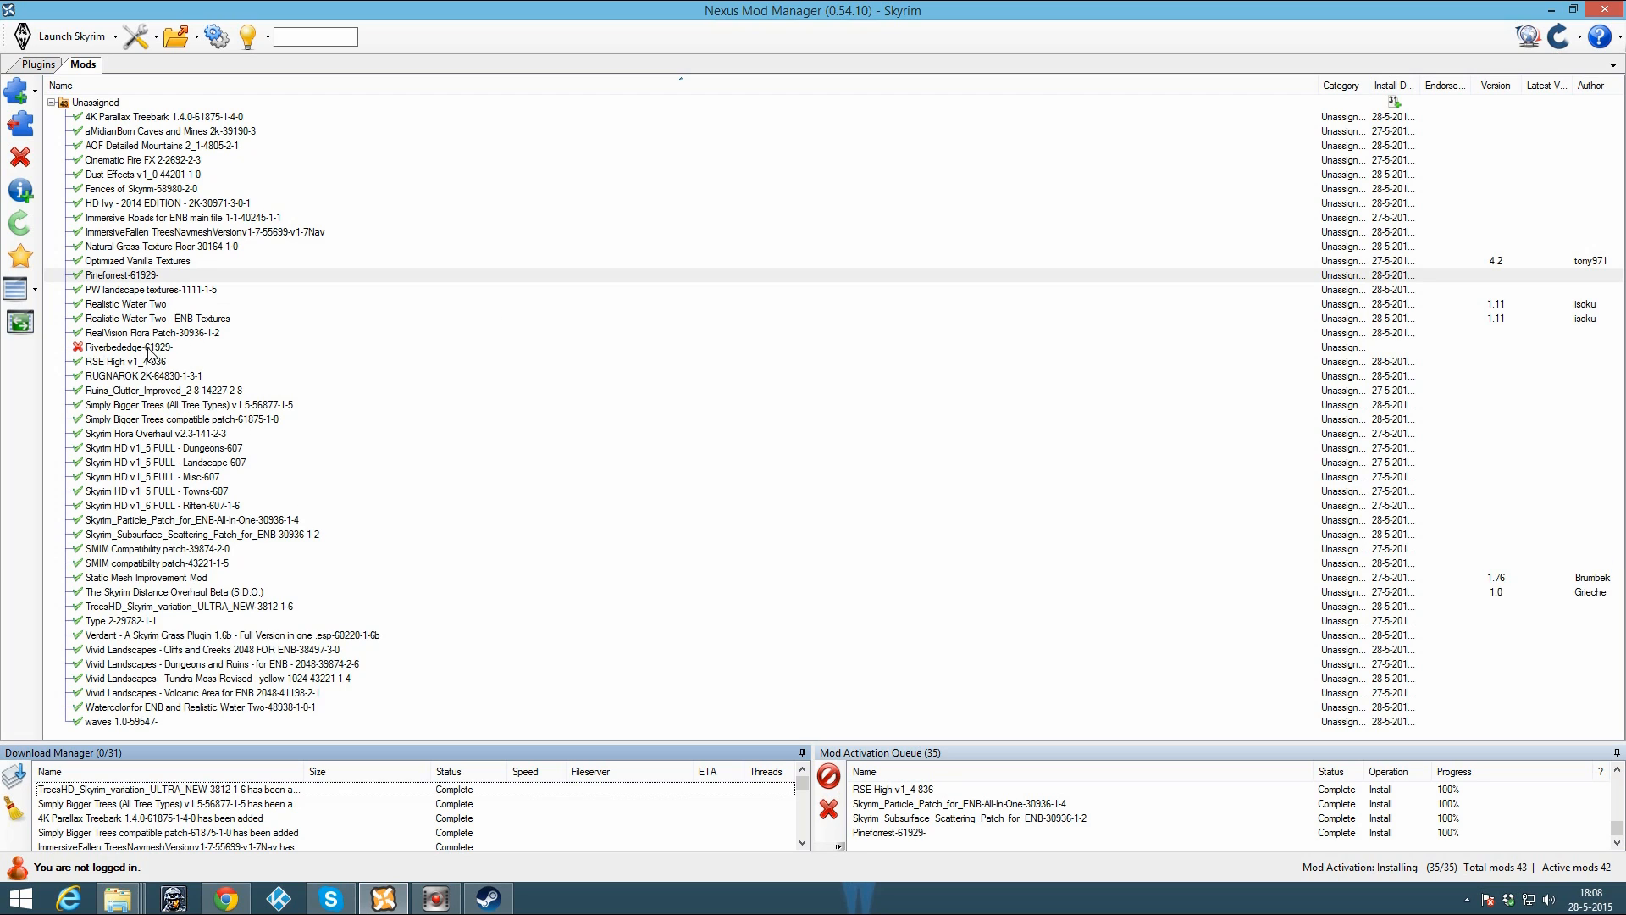
{"action": "double_click", "coordinate": [142, 348]}
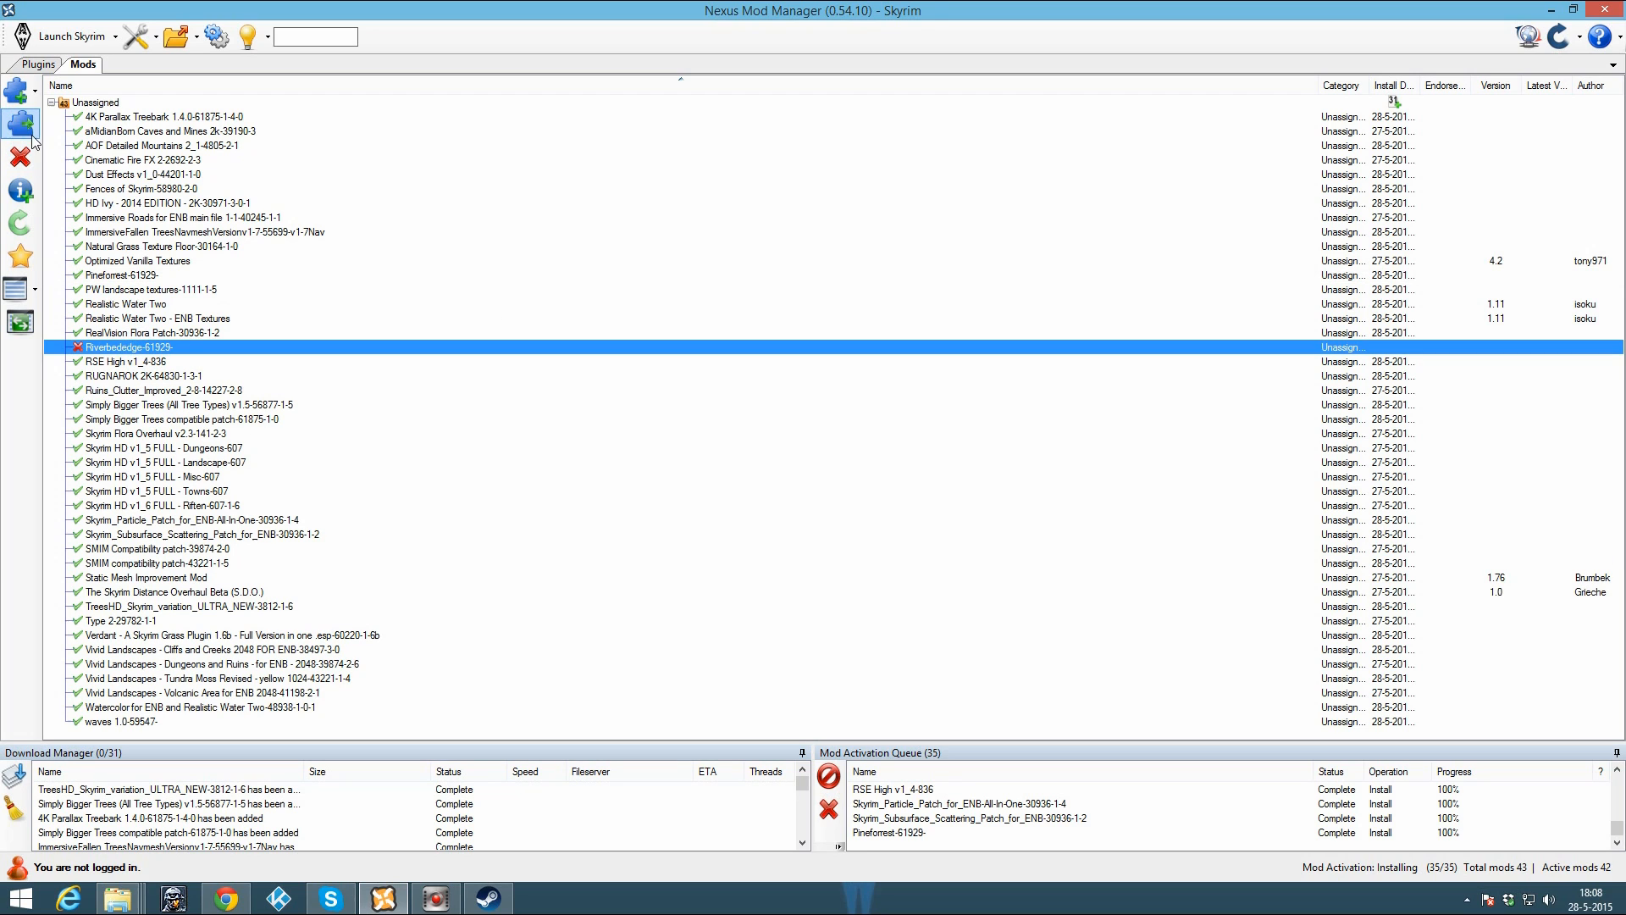
{"action": "left_click", "coordinate": [568, 463]}
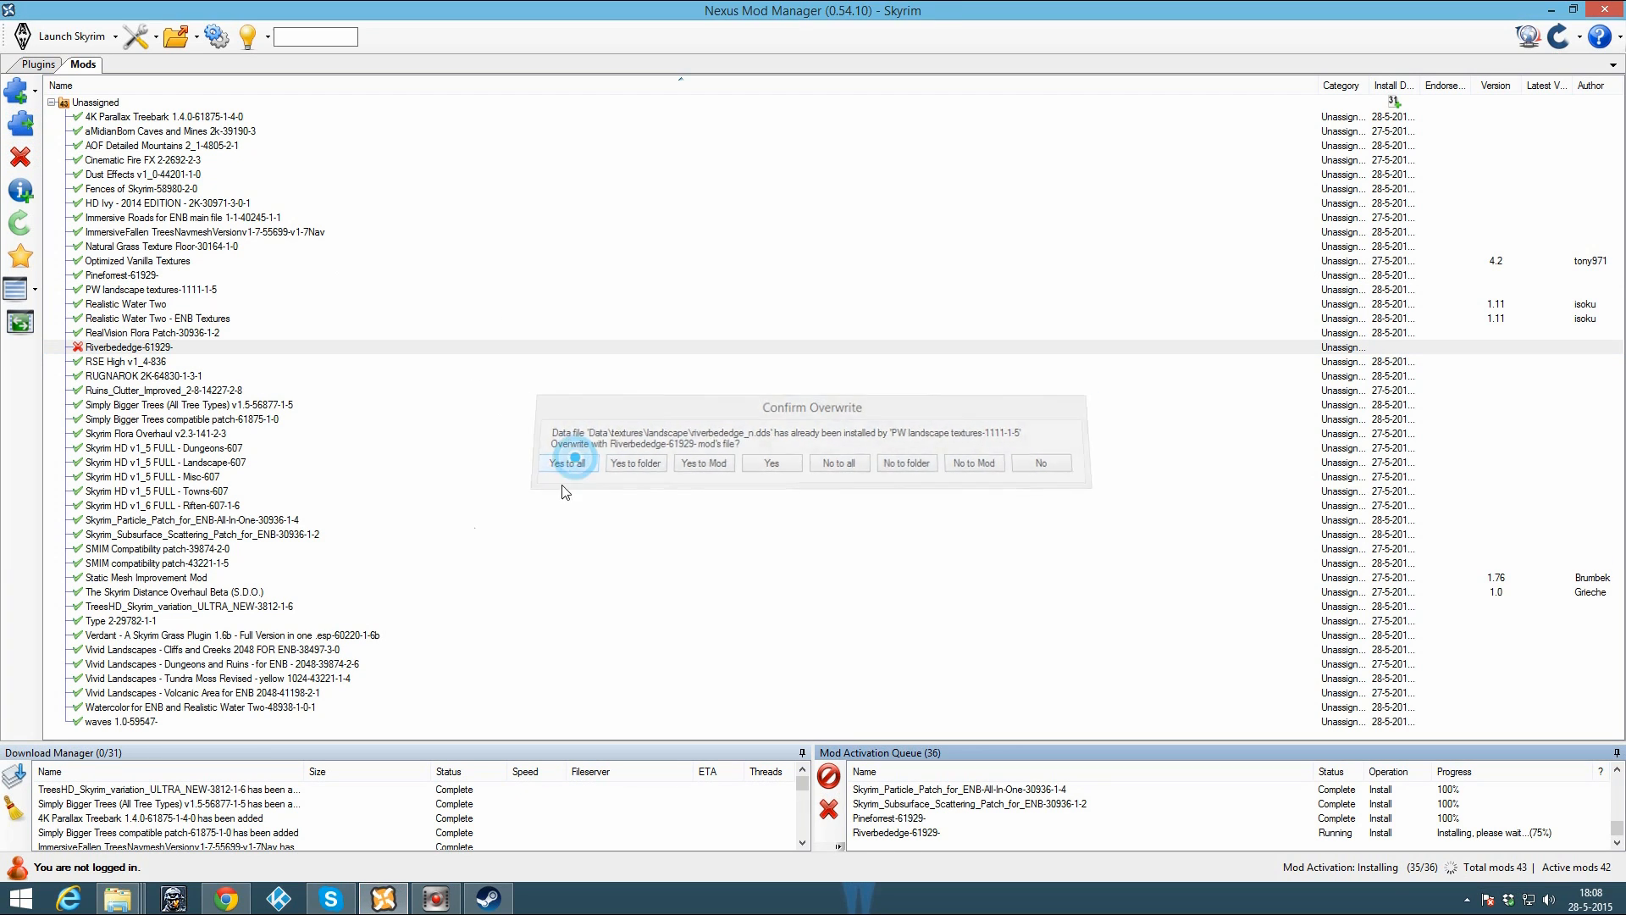
Step: Add the Rivermud-61929- archive in Nexus Mod Manager, install it with conflicting files overwritten, and return to the recommendations in Chrome
{"action": "left_click", "coordinate": [224, 896]}
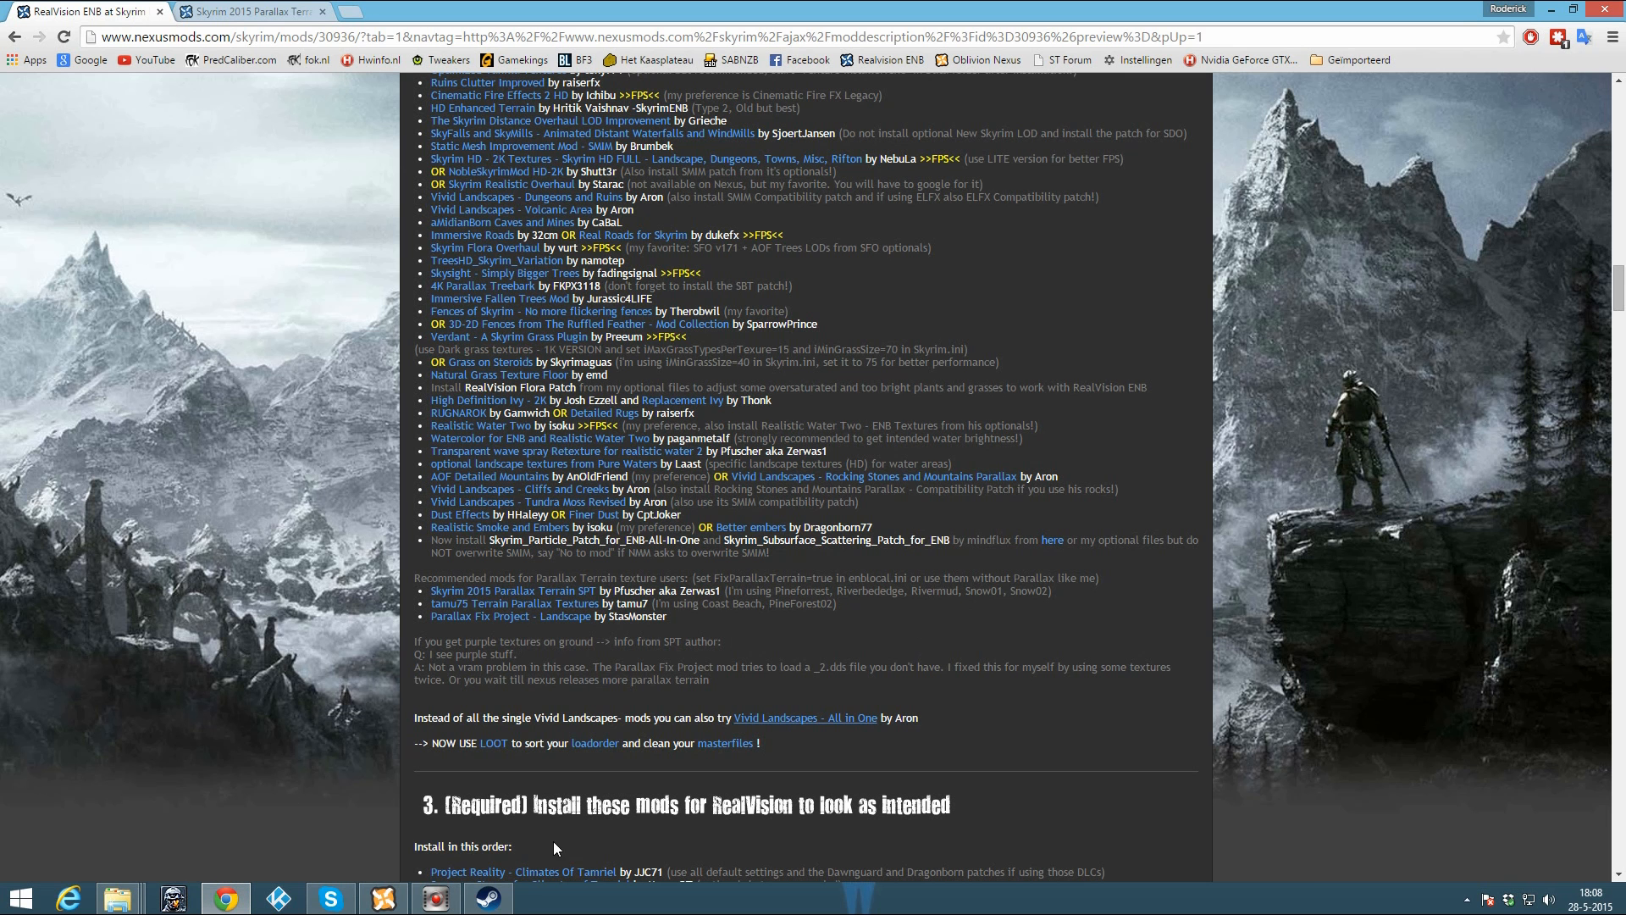
{"action": "left_click", "coordinate": [383, 898]}
{"action": "left_click", "coordinate": [34, 117]}
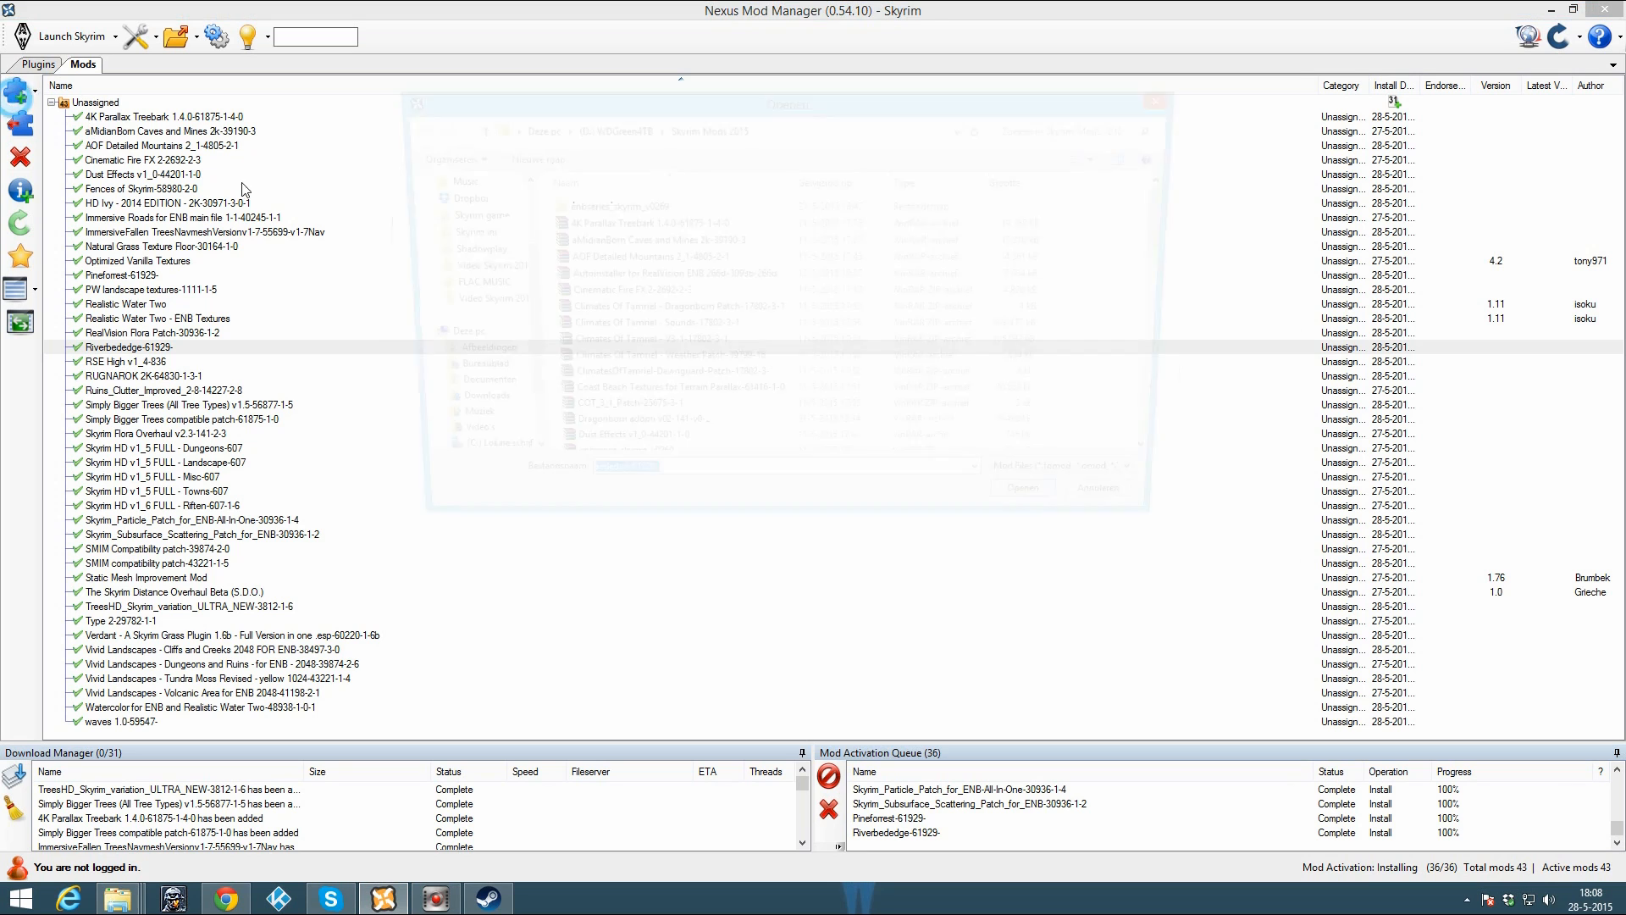
{"action": "left_click", "coordinate": [663, 369]}
{"action": "scroll", "coordinate": [663, 373], "scroll_direction": "down", "scroll_amount": 10}
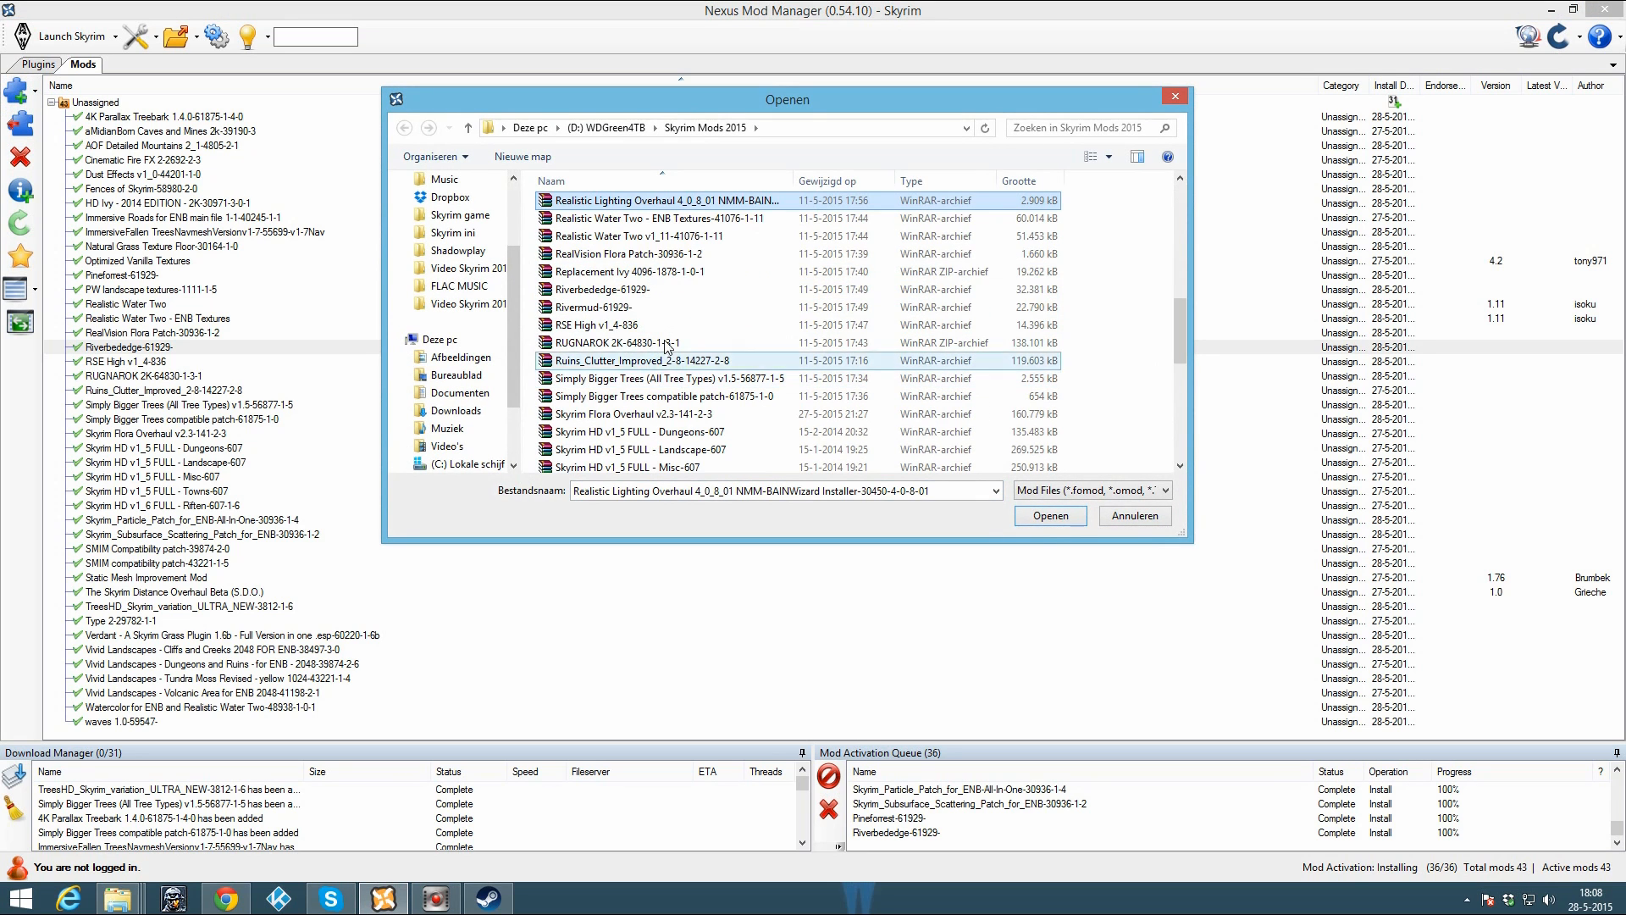
{"action": "left_click", "coordinate": [618, 307]}
{"action": "key", "text": "Return"}
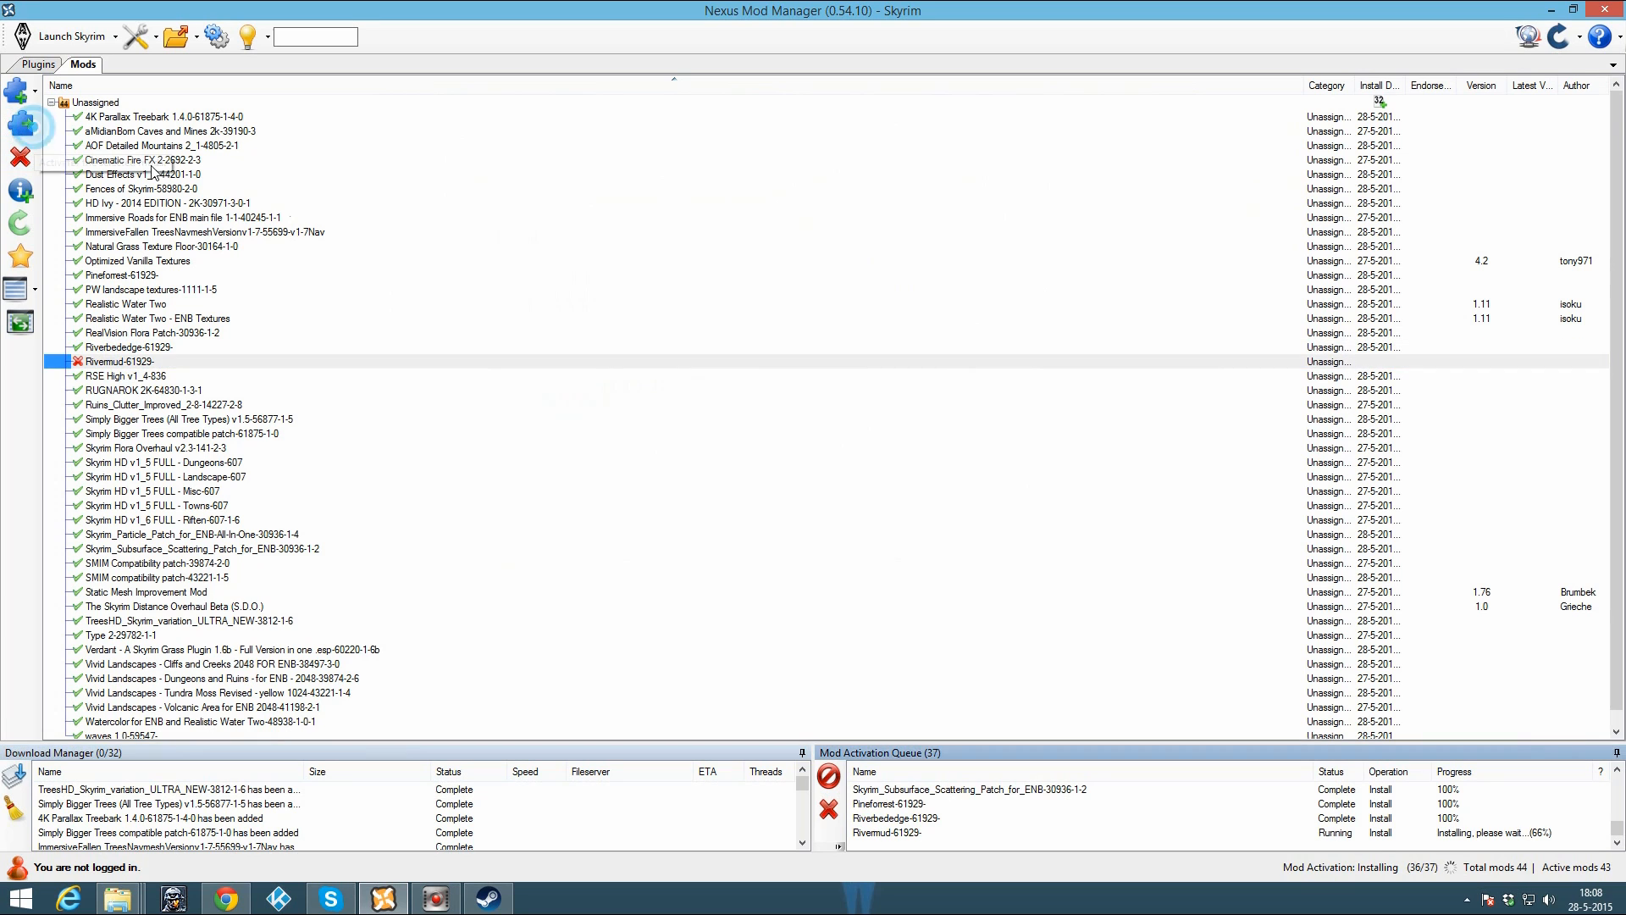
{"action": "left_click", "coordinate": [588, 450]}
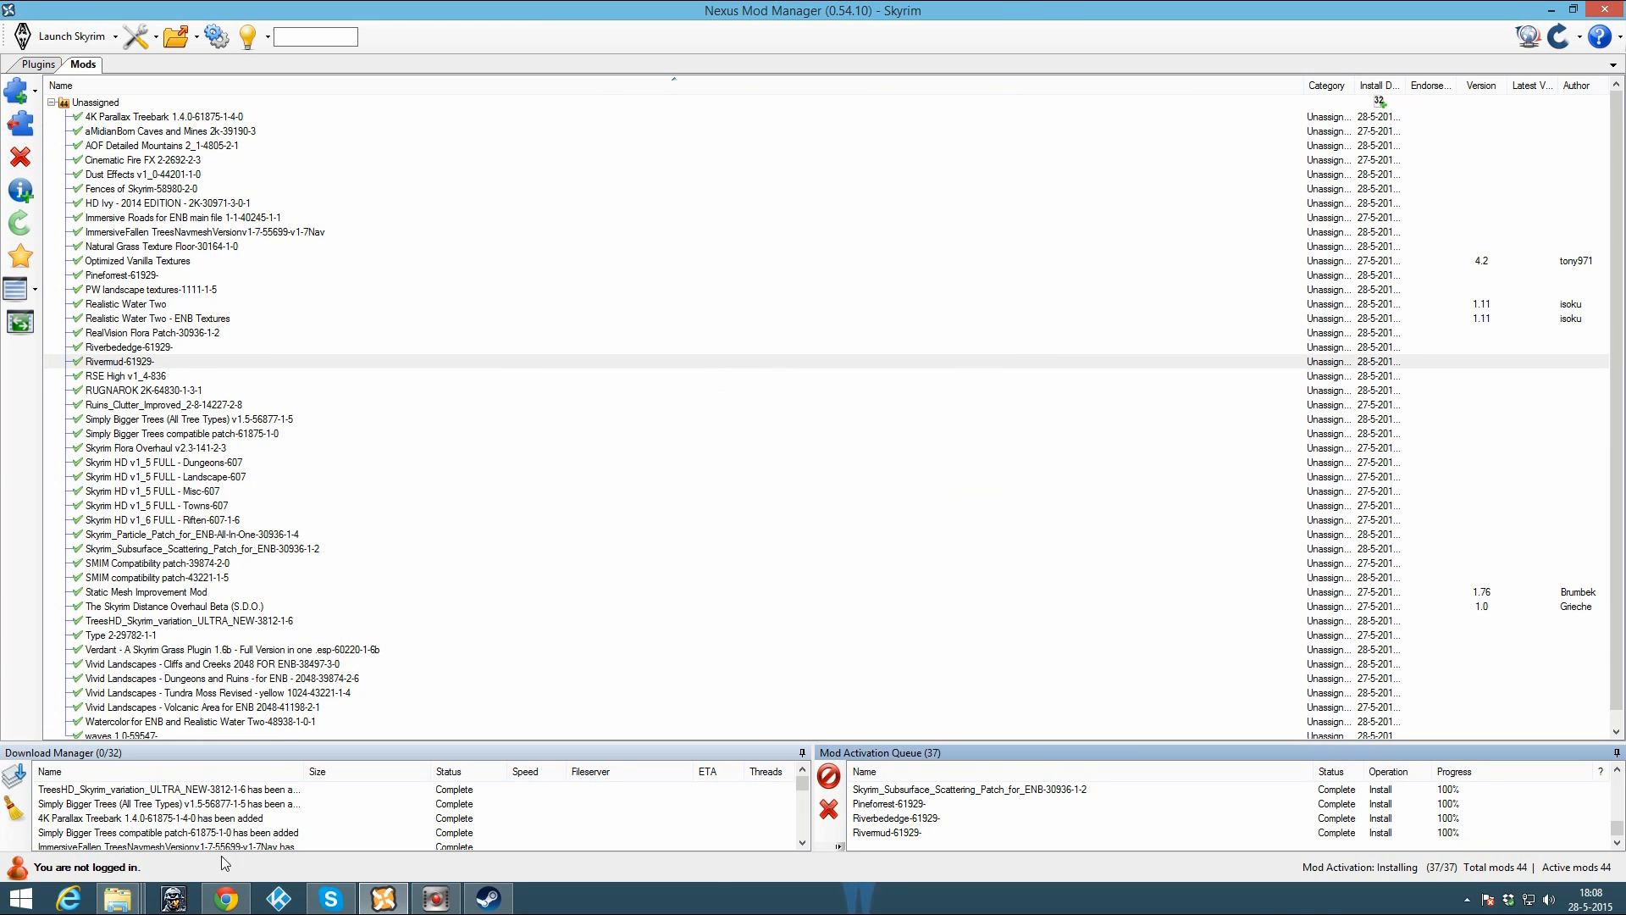
{"action": "left_click", "coordinate": [226, 897]}
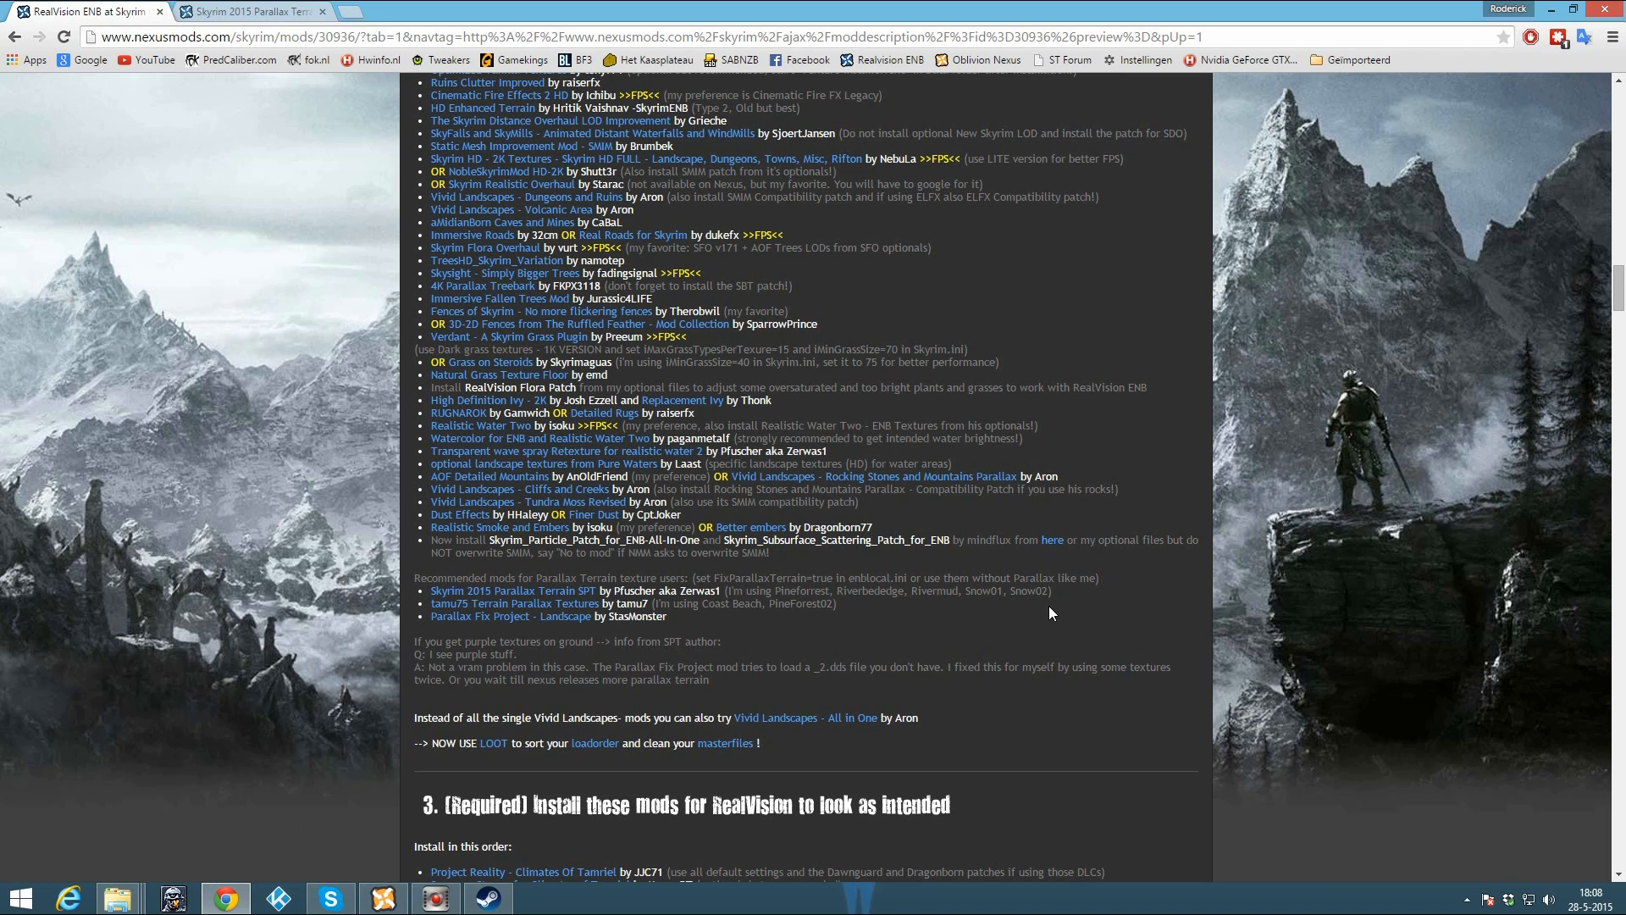
Step: In Nexus Mod Manager, add the Snow01 archive from the Skyrim Mods 2015 folder and activate it, overwriting all conflicting files
{"action": "left_click", "coordinate": [383, 897]}
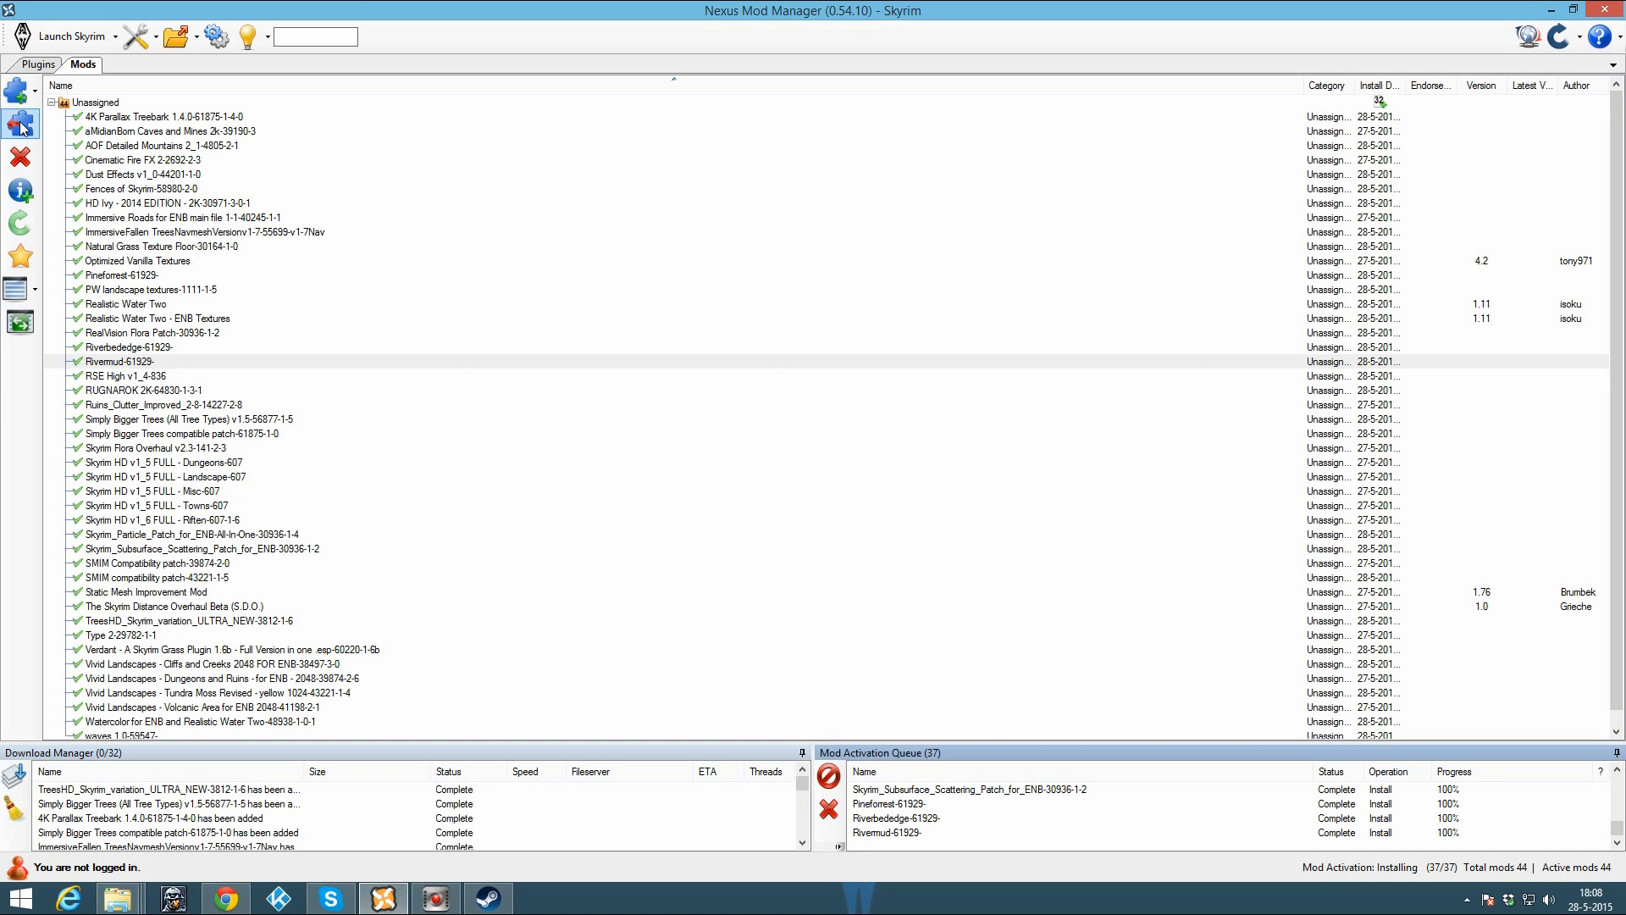
{"action": "left_click", "coordinate": [16, 89]}
{"action": "left_click", "coordinate": [608, 312]}
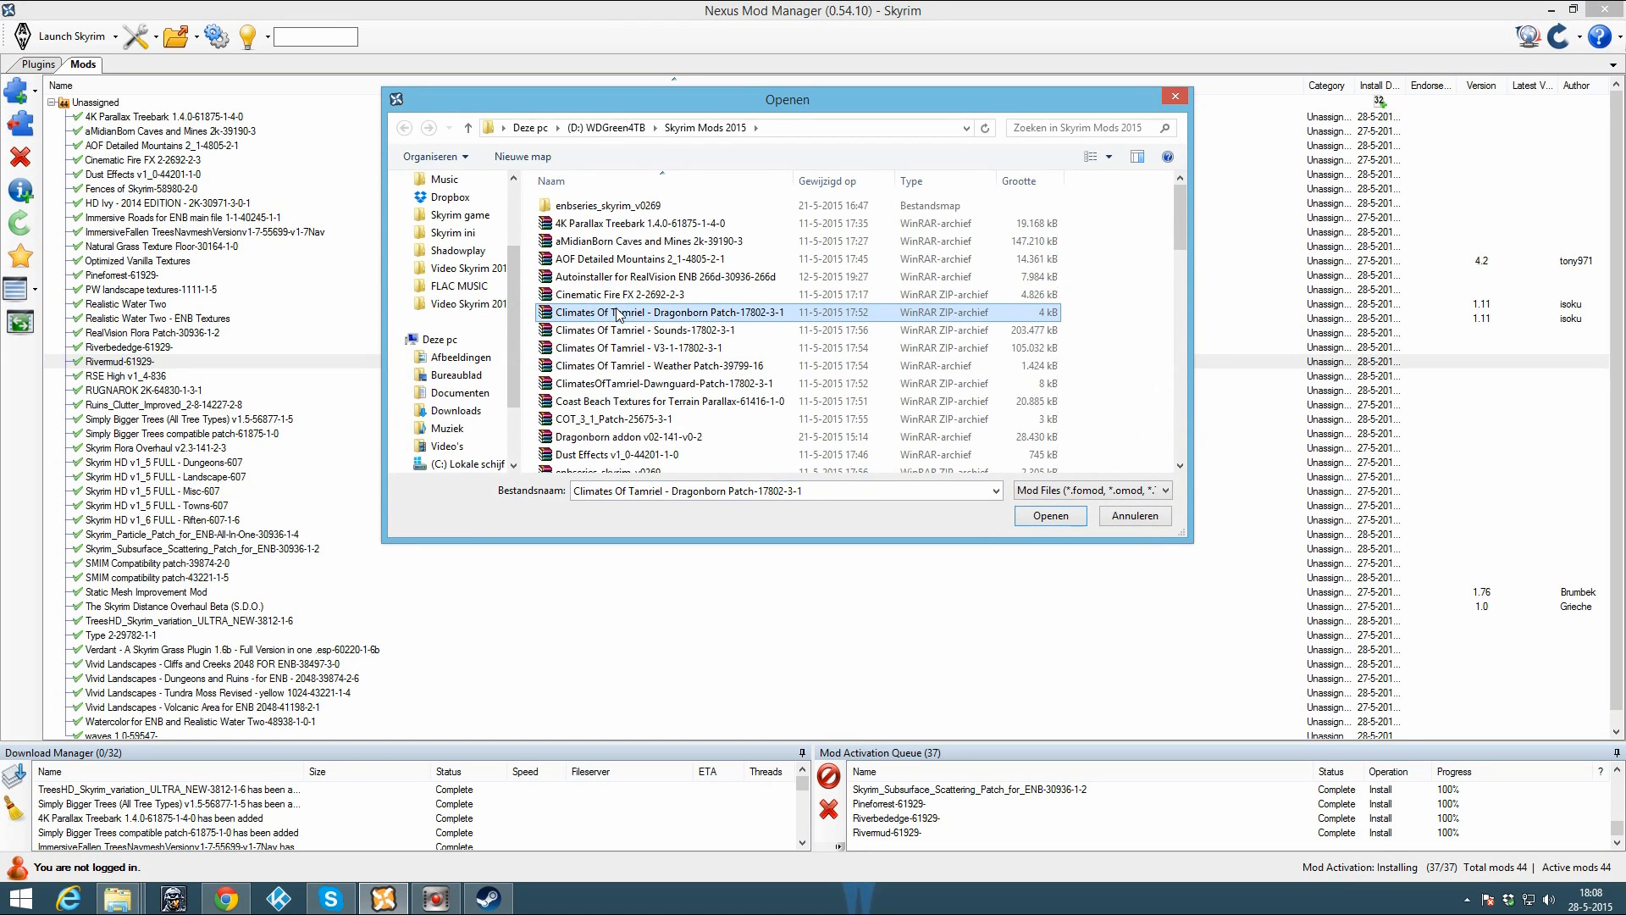
{"action": "key", "text": "s"}
{"action": "scroll", "coordinate": [663, 392], "scroll_direction": "down", "scroll_amount": 2}
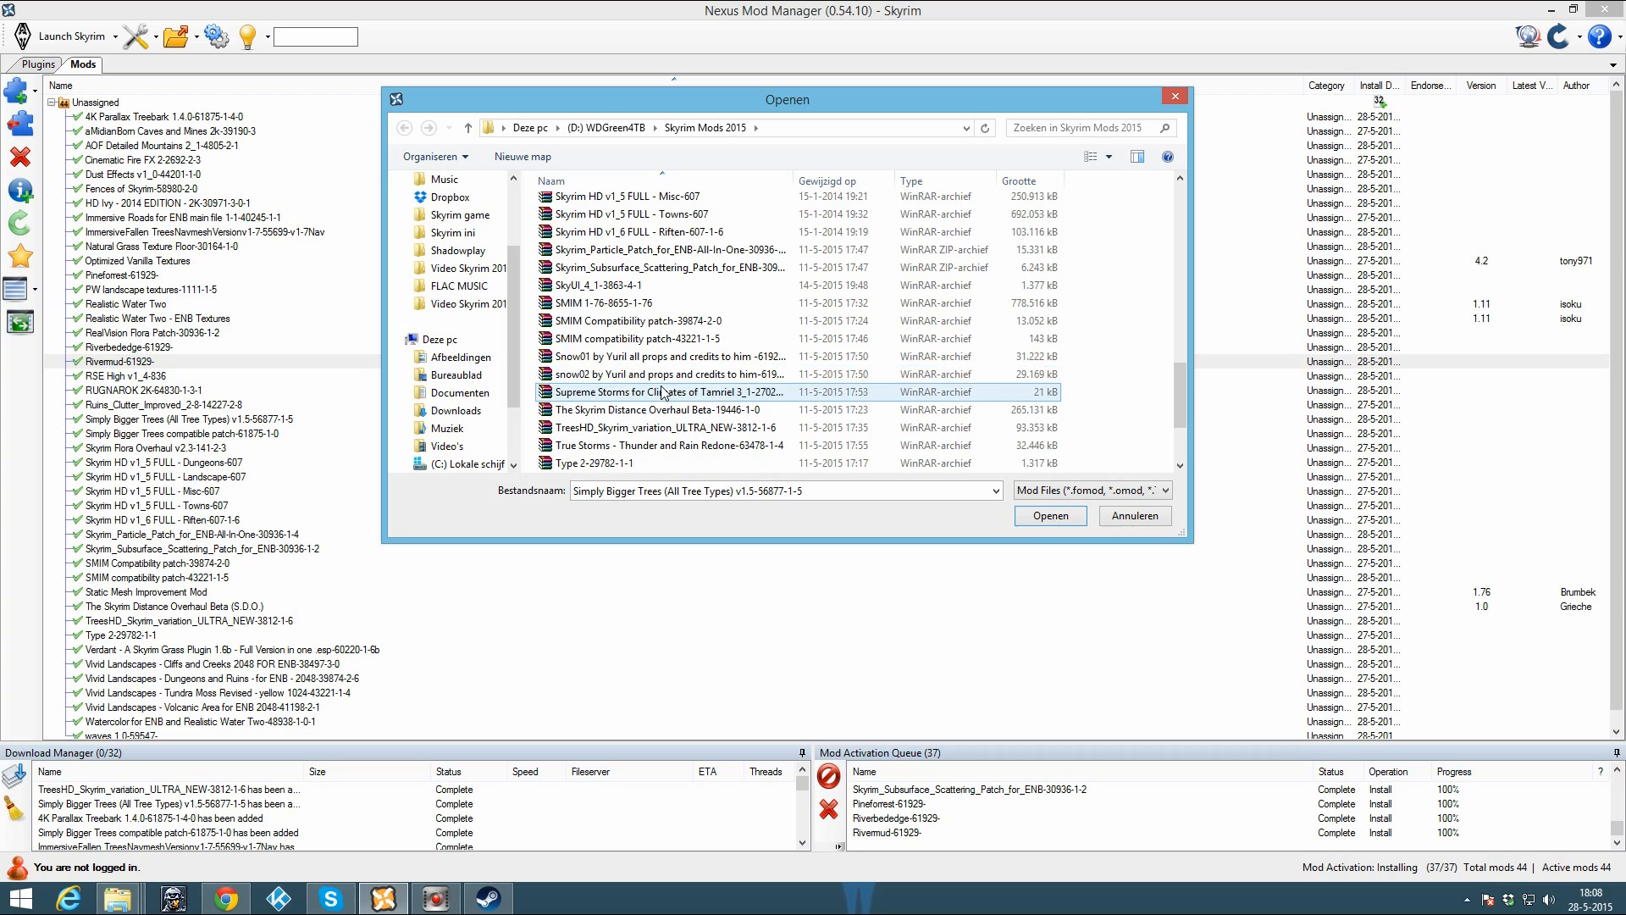
{"action": "double_click", "coordinate": [603, 356]}
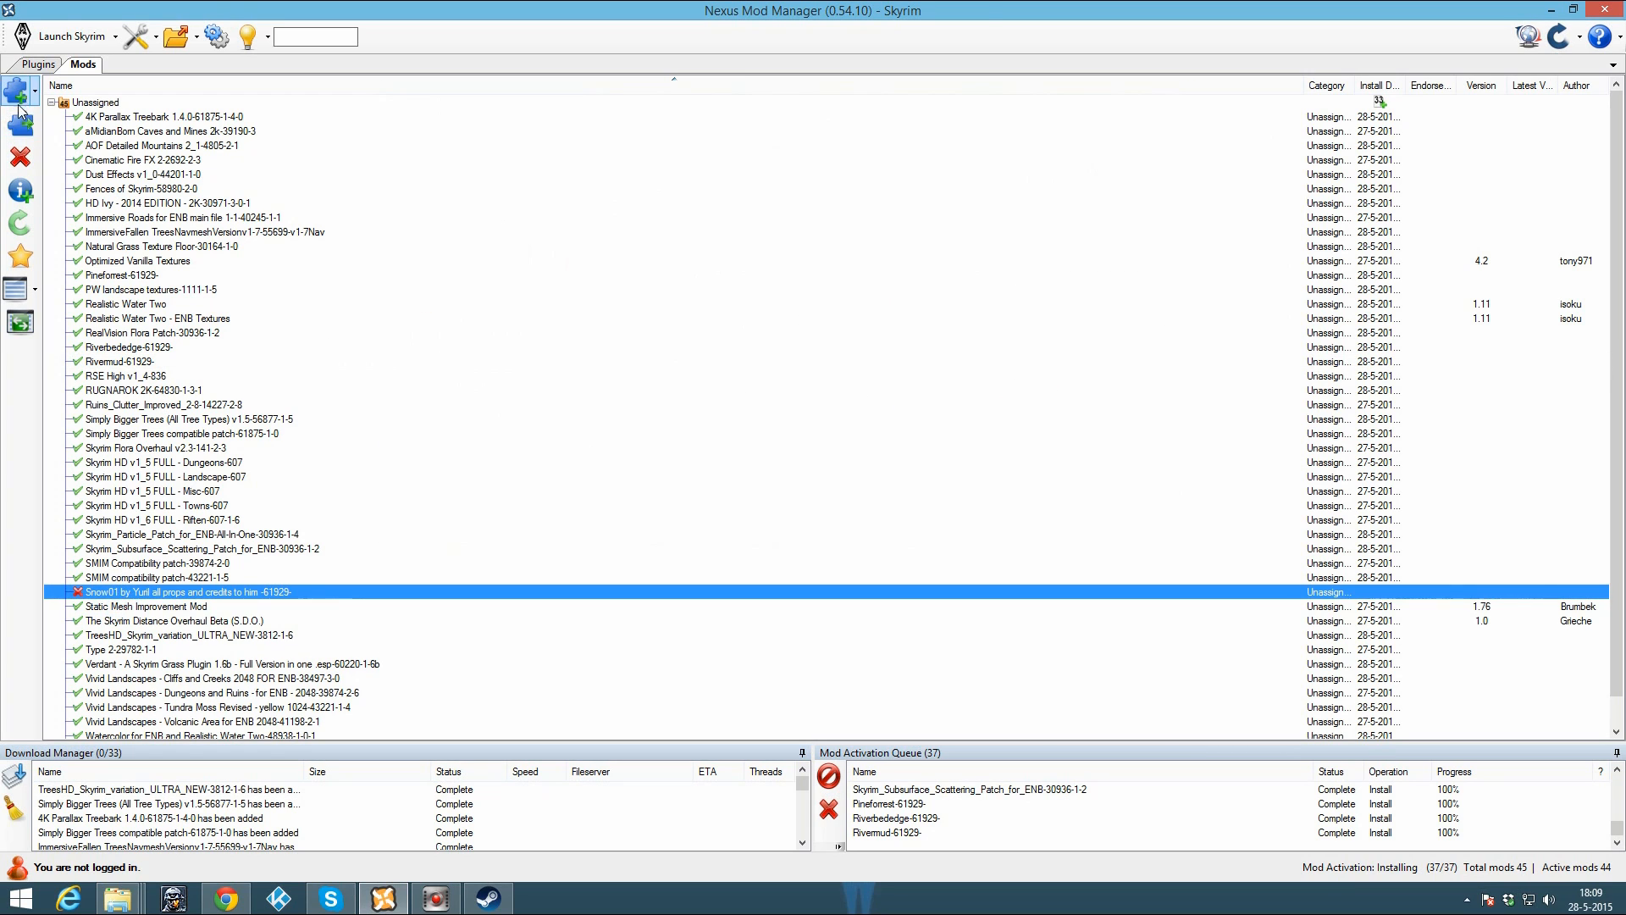
{"action": "left_click", "coordinate": [577, 467]}
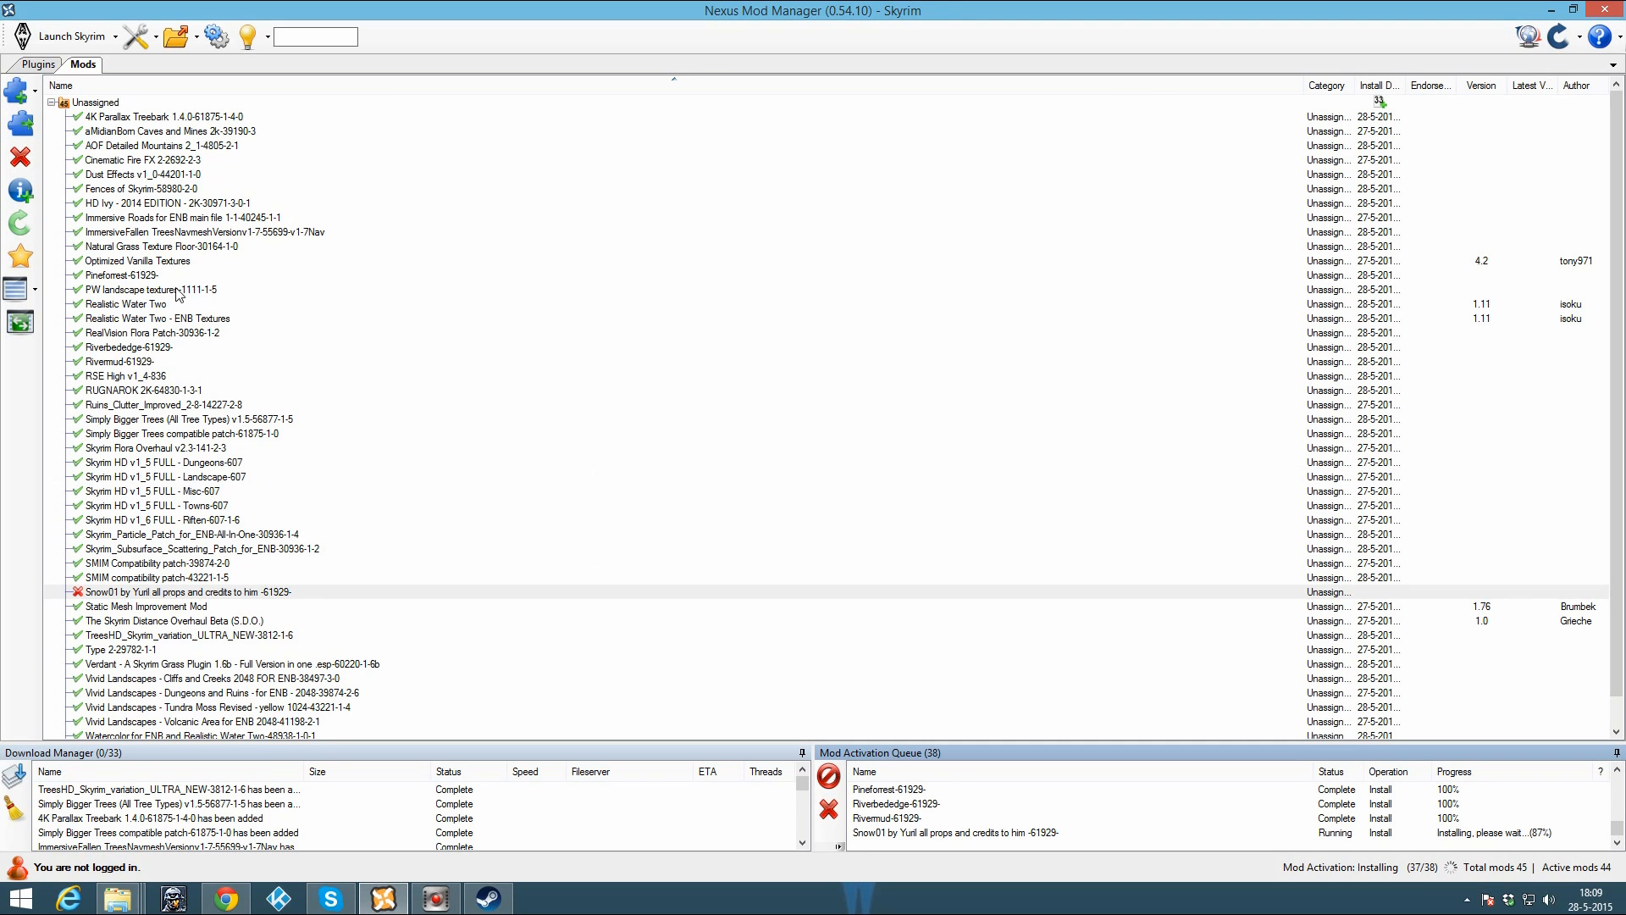
Step: Add the snow02 archive from the Skyrim Mods 2015 folder and activate it, overwriting all conflicting files
{"action": "left_click", "coordinate": [15, 88]}
{"action": "left_click", "coordinate": [675, 348]}
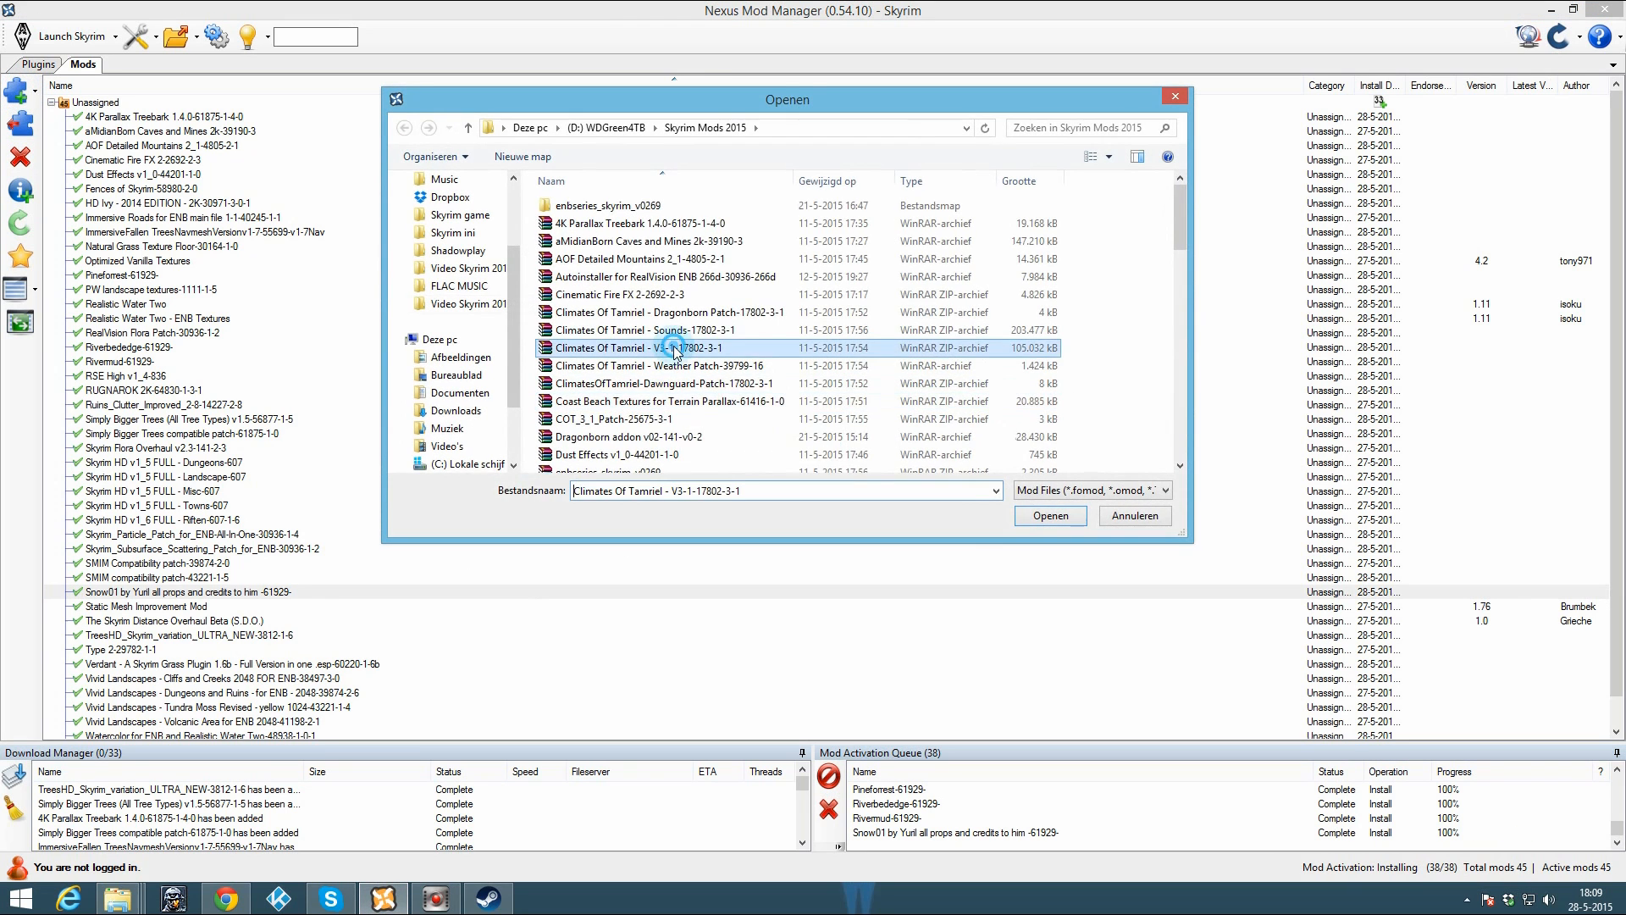
{"action": "key", "text": "s"}
{"action": "scroll", "coordinate": [668, 376], "scroll_direction": "down", "scroll_amount": 4}
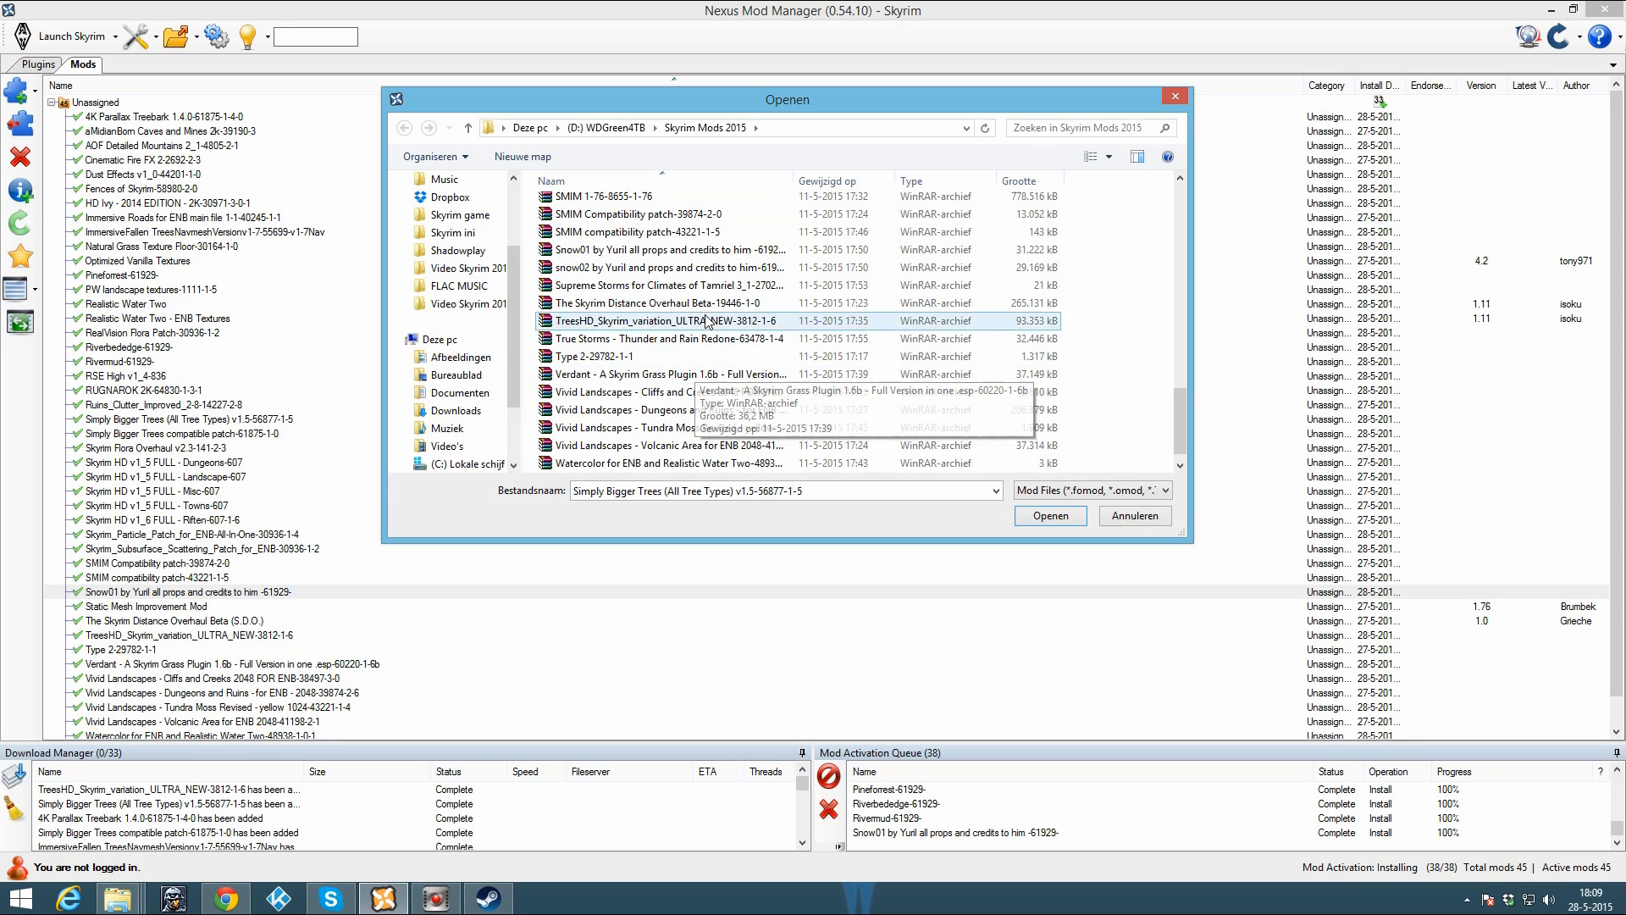
{"action": "scroll", "coordinate": [622, 314], "scroll_direction": "down", "scroll_amount": 1}
{"action": "double_click", "coordinate": [607, 249]}
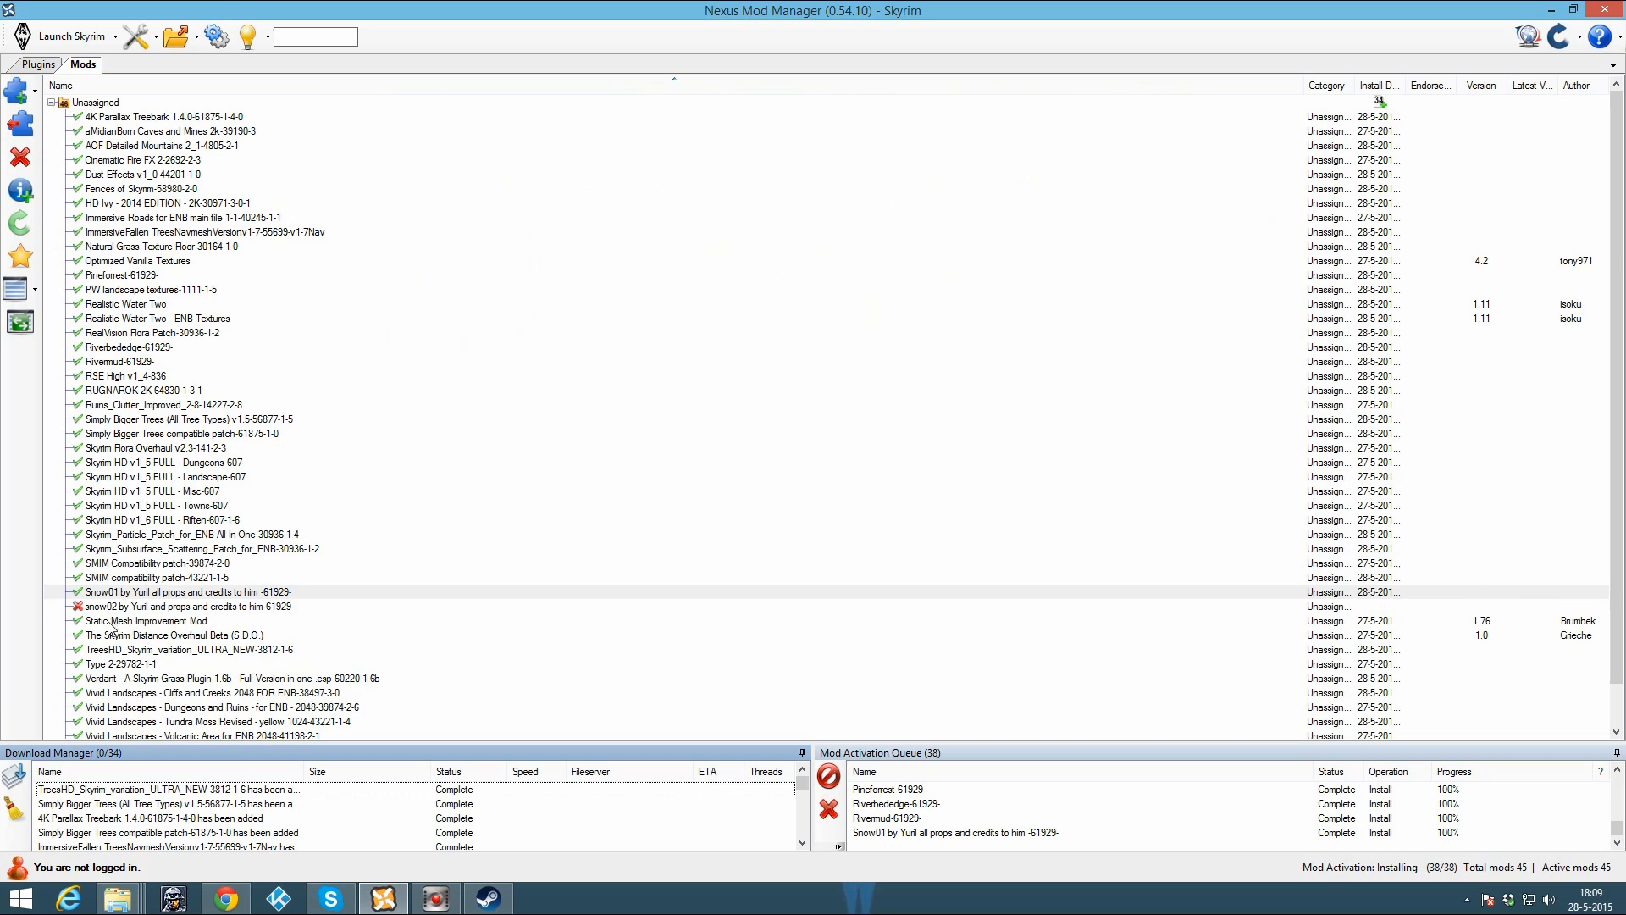
{"action": "left_click", "coordinate": [108, 606]}
{"action": "left_click", "coordinate": [20, 124]}
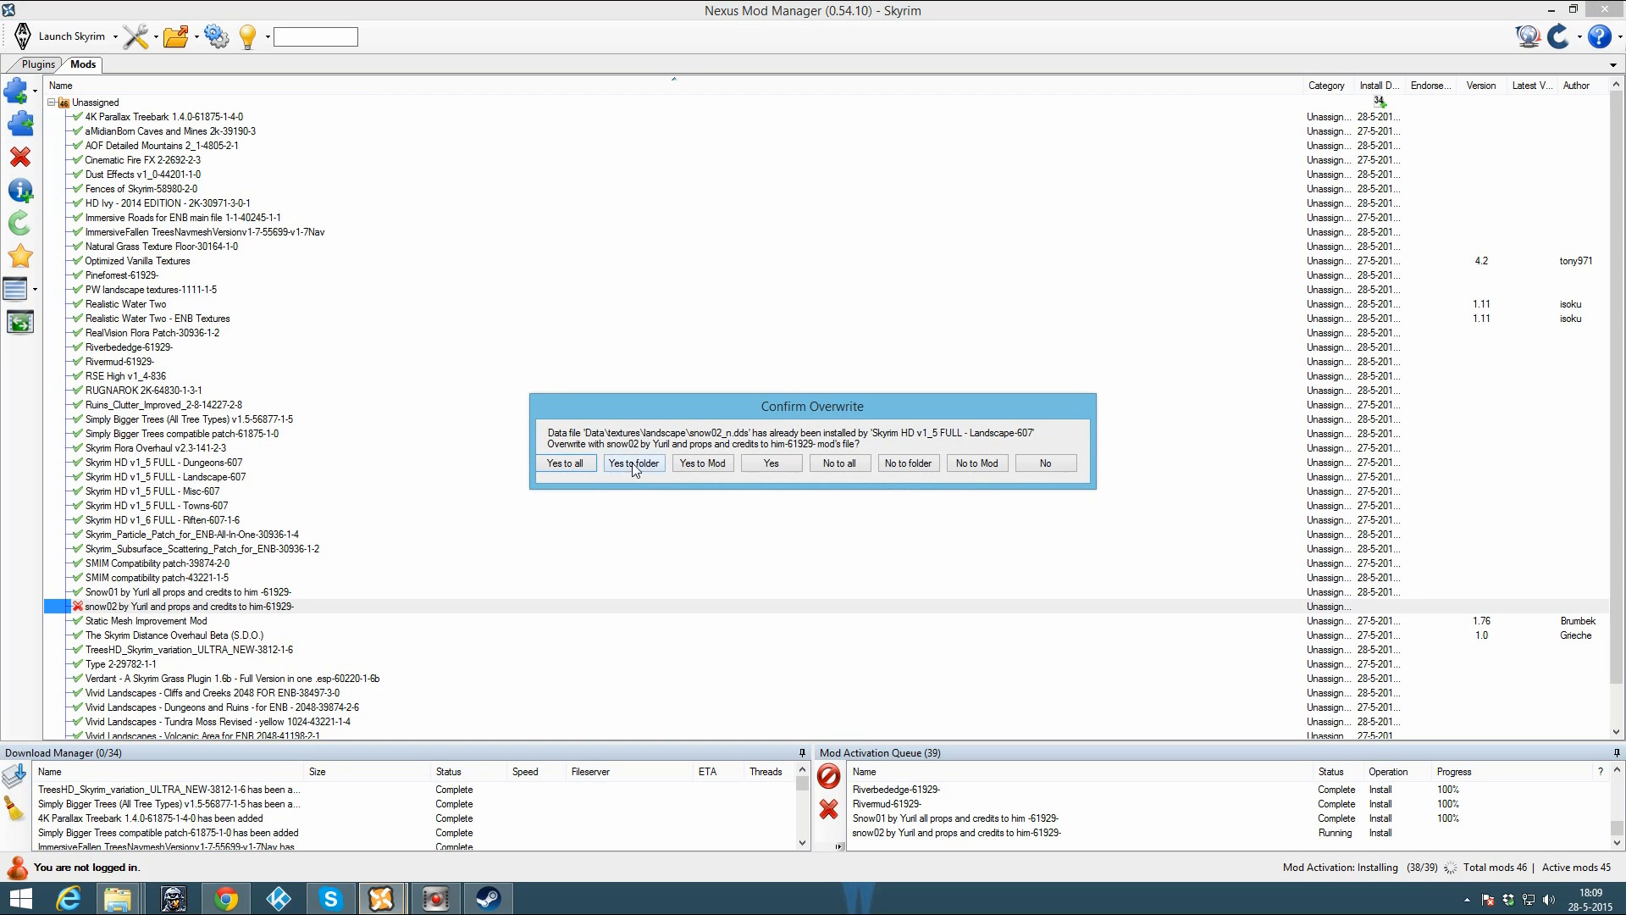
{"action": "left_click", "coordinate": [559, 463]}
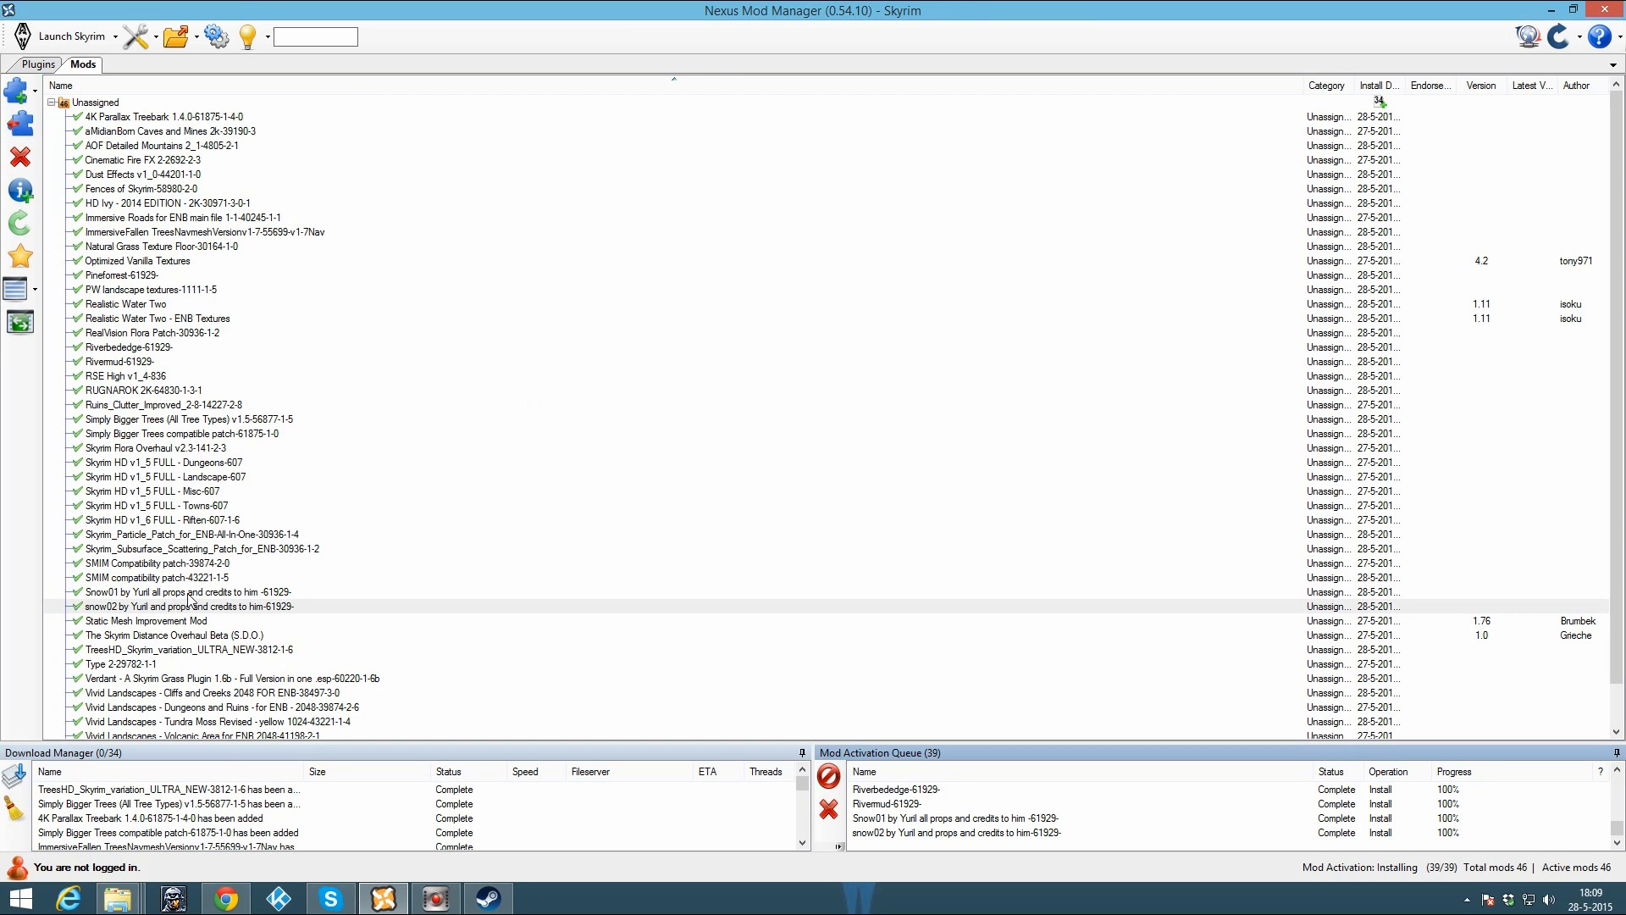
Step: Back in Chrome, close the Skyrim 2015 Parallax Terrain page and open the tamu75 Terrain Parallax Textures link in a new tab
{"action": "left_click", "coordinate": [225, 897]}
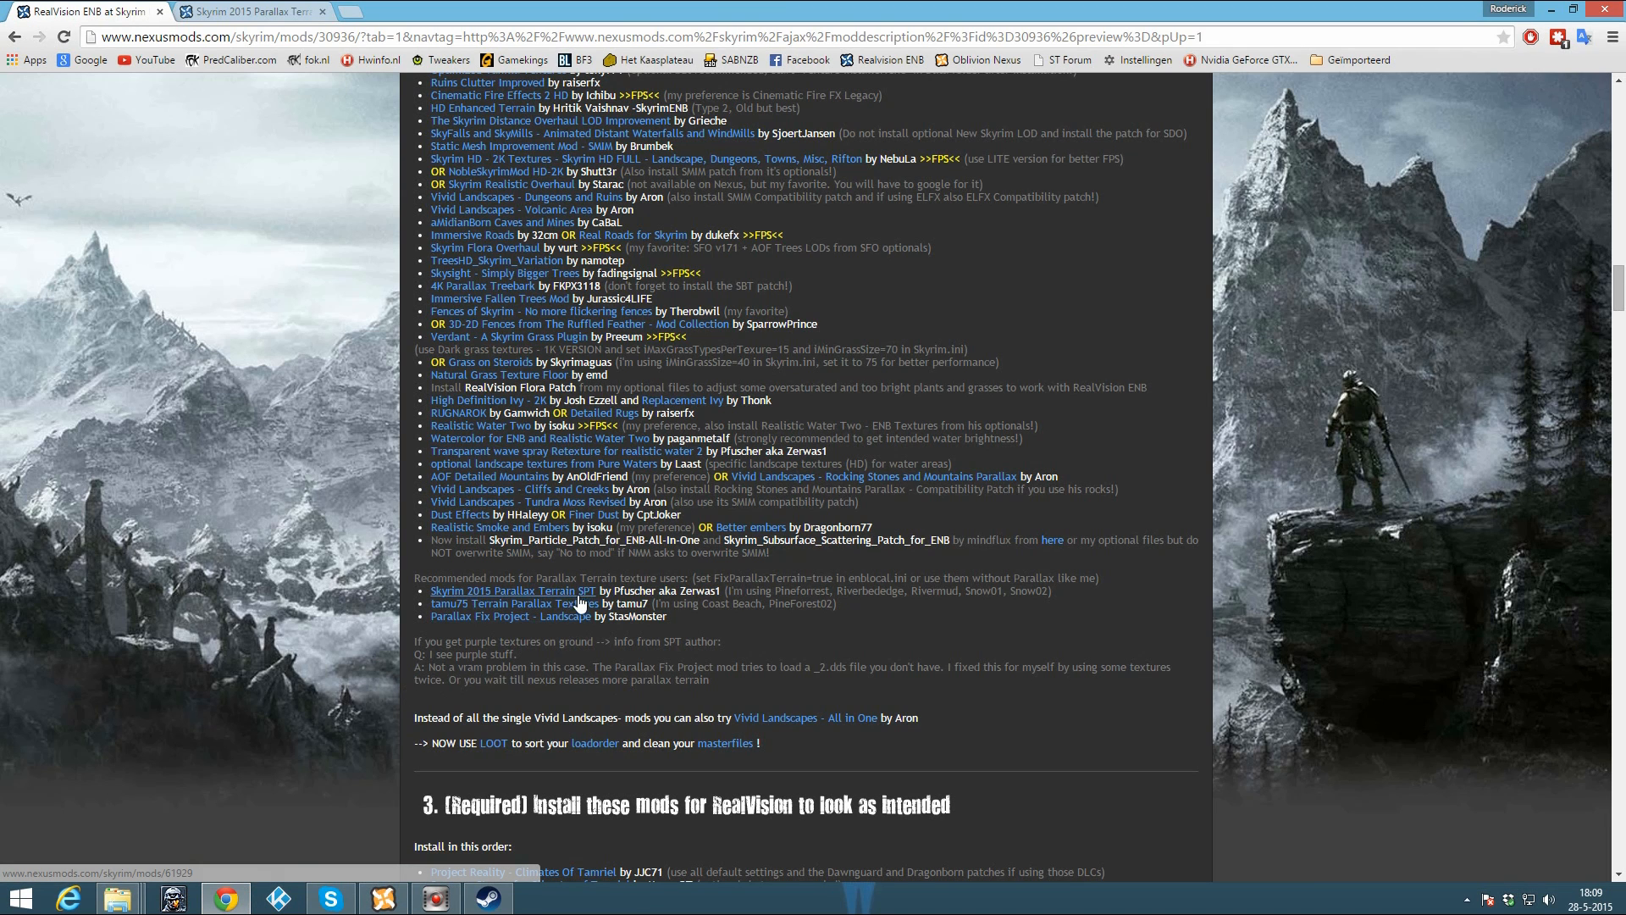
{"action": "left_click", "coordinate": [279, 12]}
{"action": "left_click", "coordinate": [322, 11]}
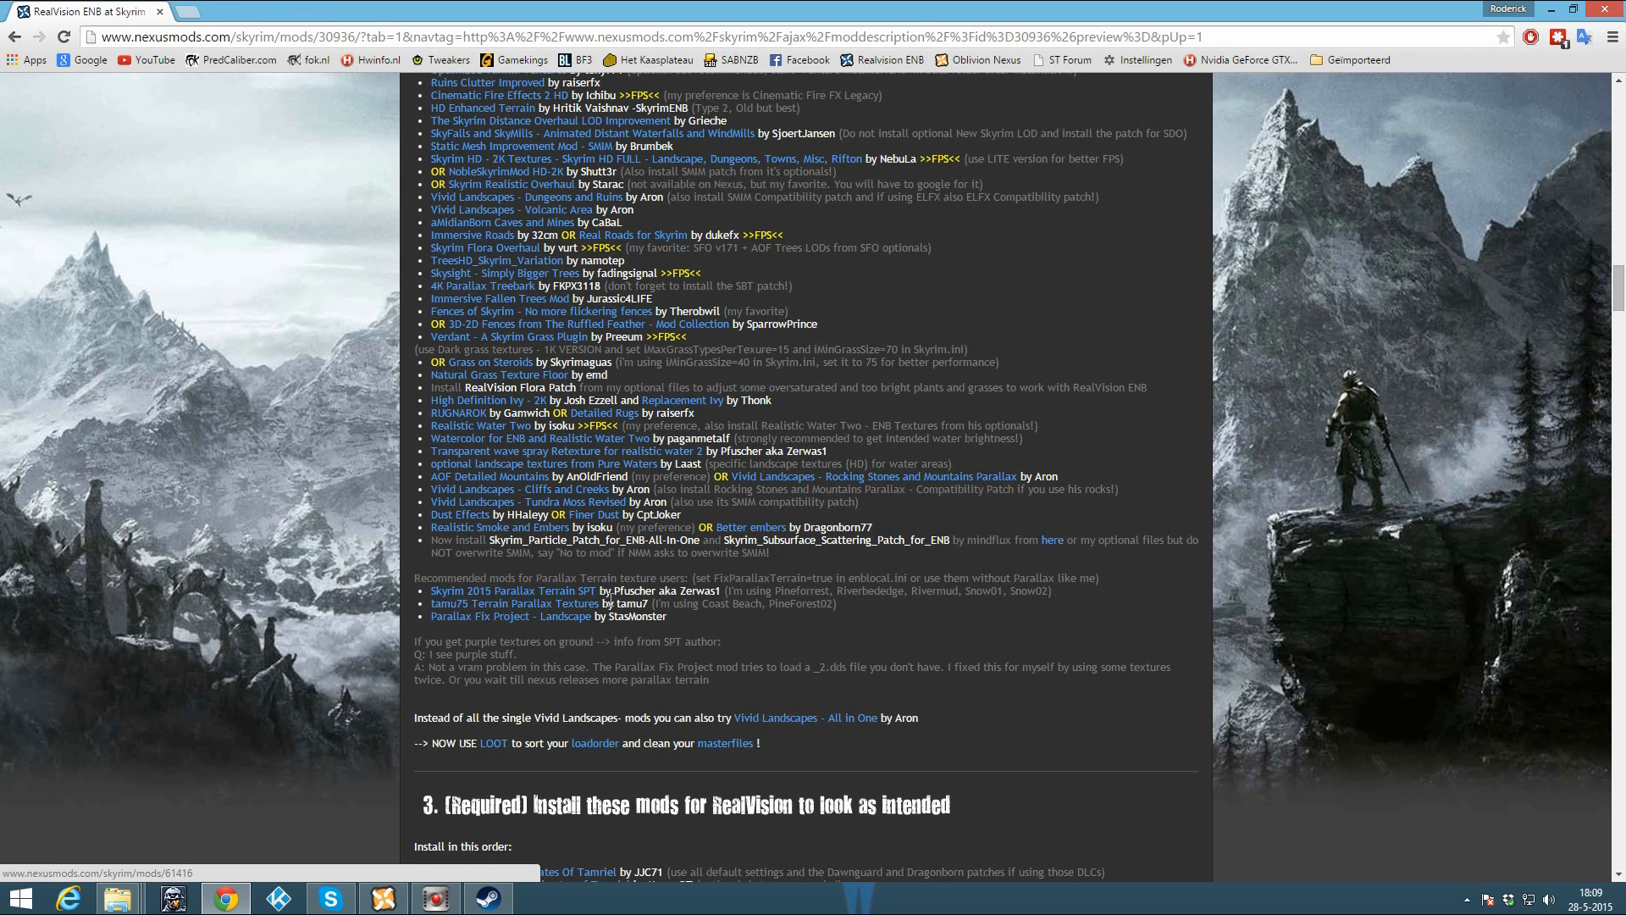
{"action": "right_click", "coordinate": [514, 610]}
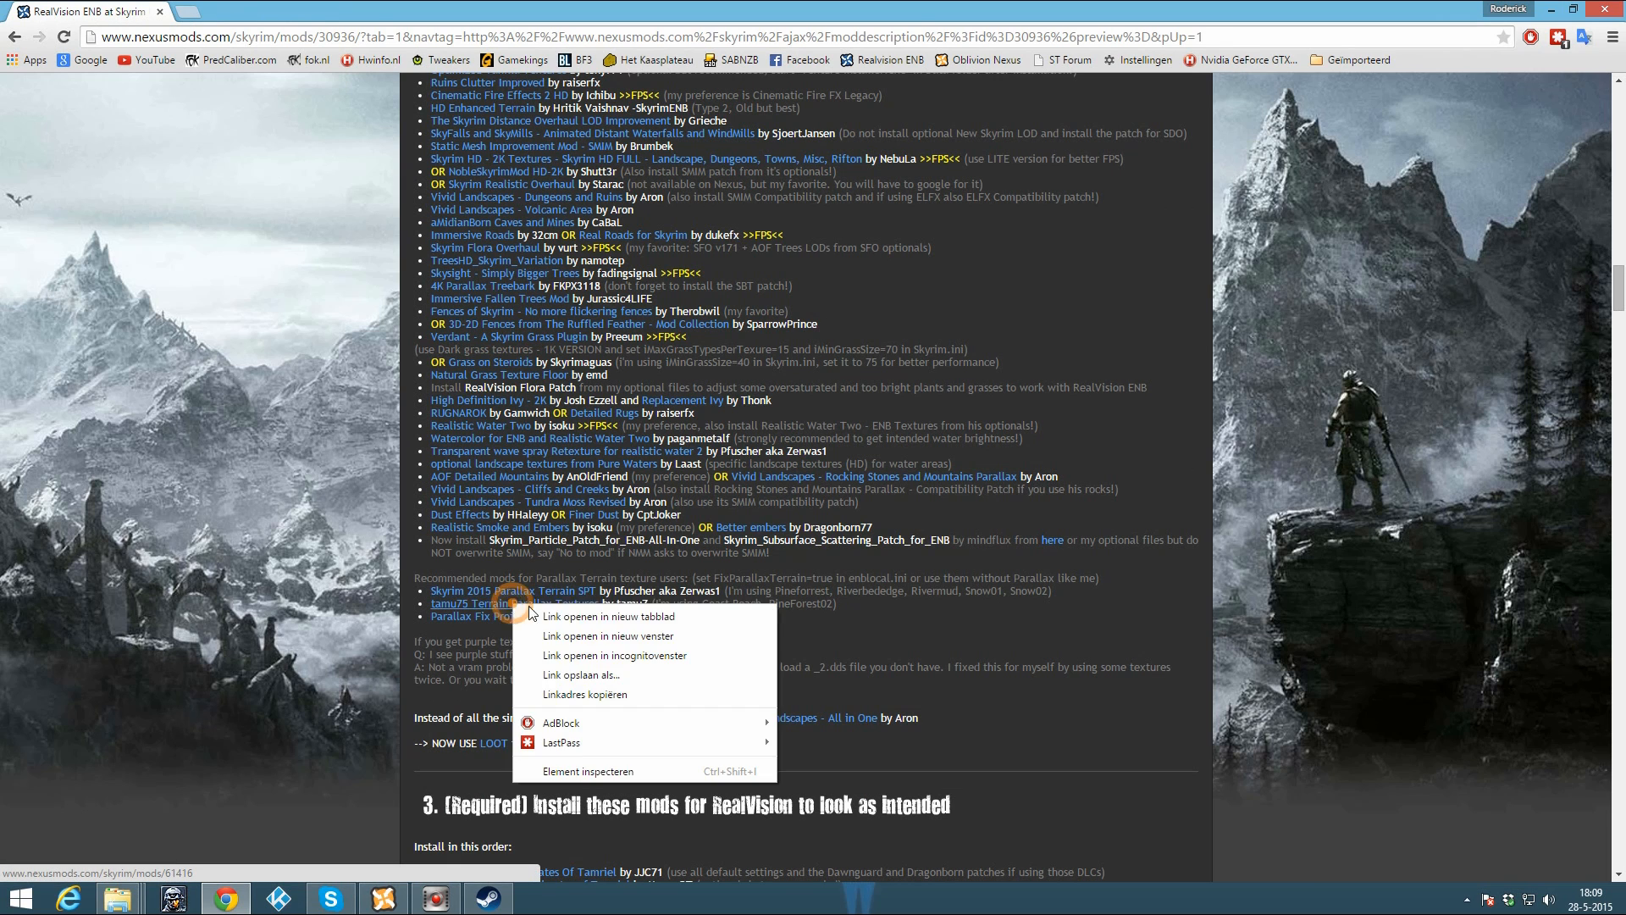
{"action": "left_click", "coordinate": [542, 615]}
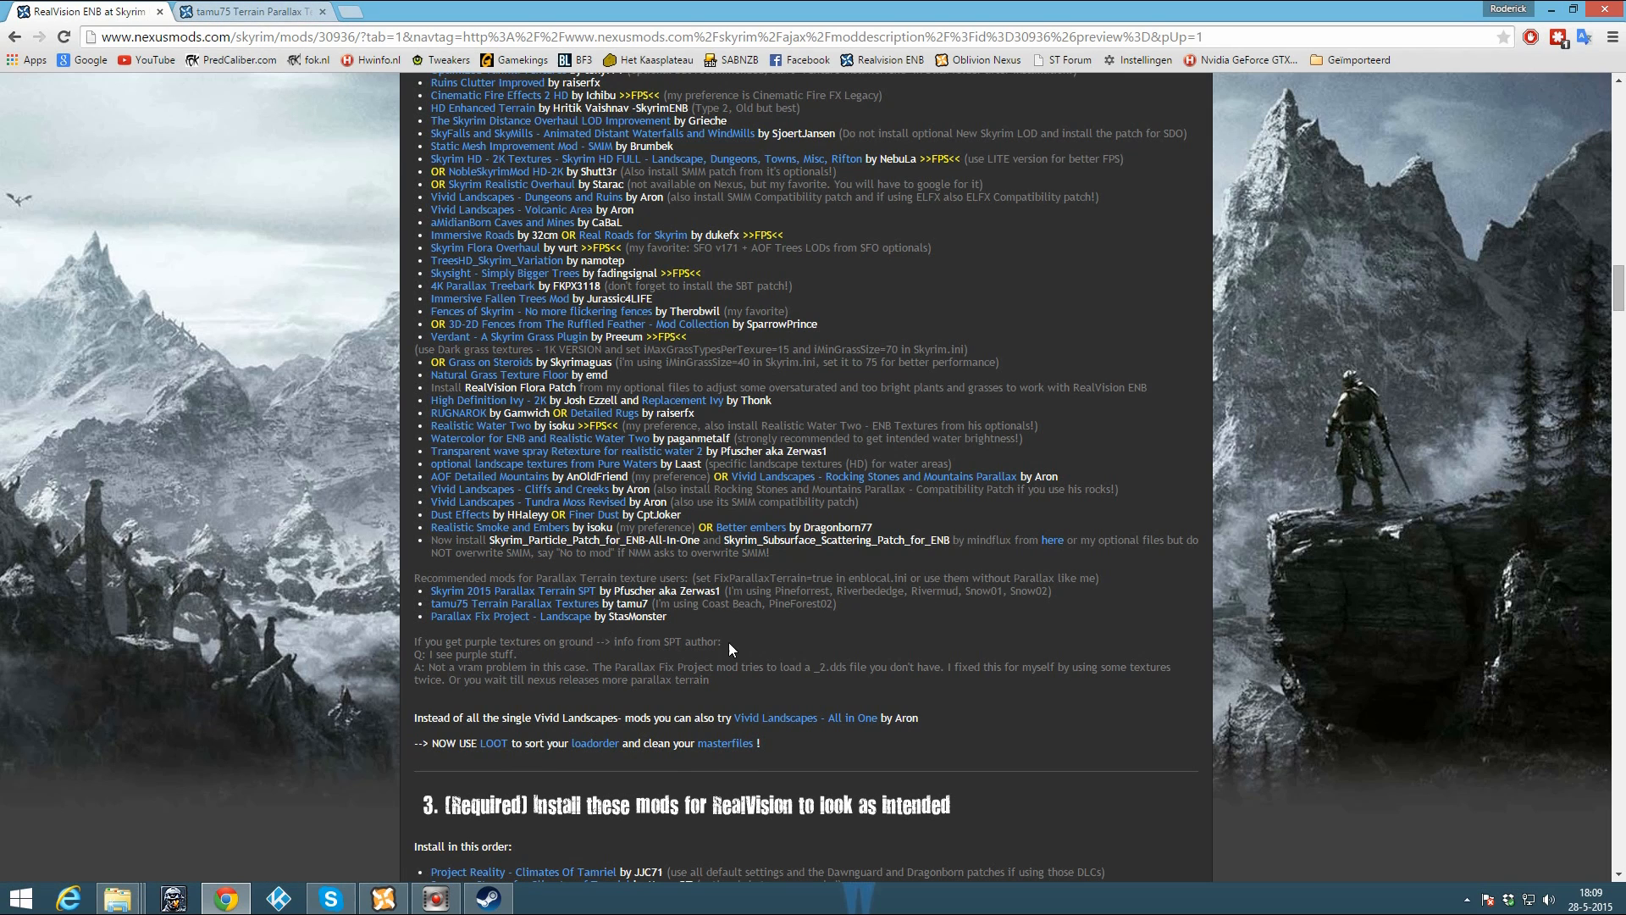
Step: Look through the downloadable files of tamu75 Terrain Parallax Textures and compare them with the guide's recommended textures
{"action": "key", "text": "ctrl+Tab"}
{"action": "left_click", "coordinate": [492, 688]}
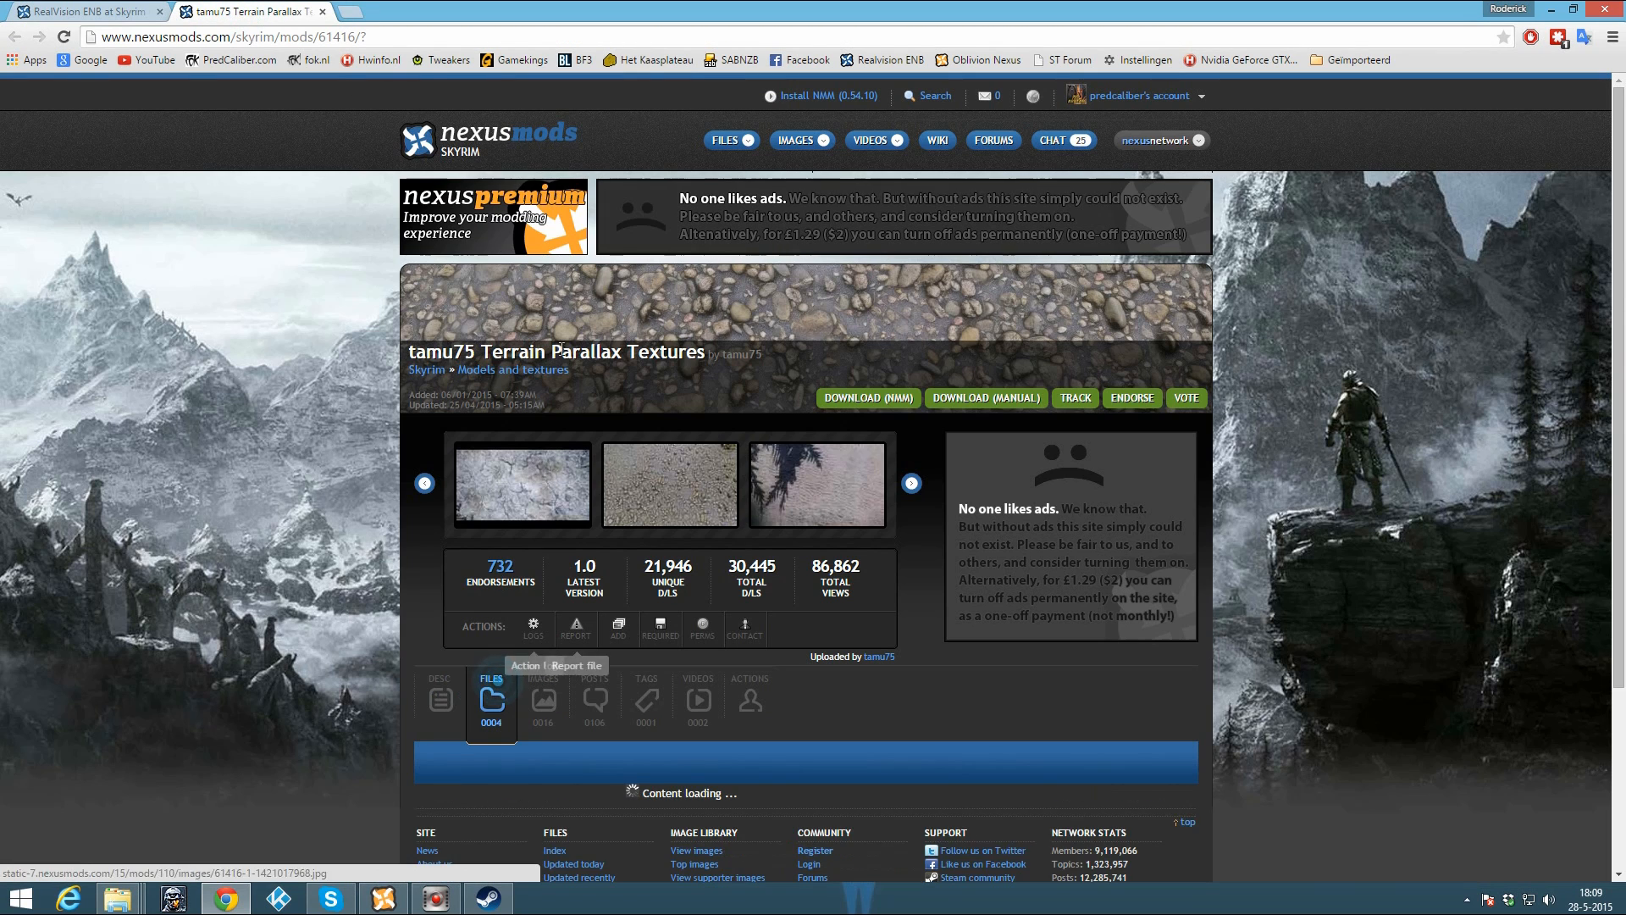
{"action": "key", "text": "ctrl+Tab"}
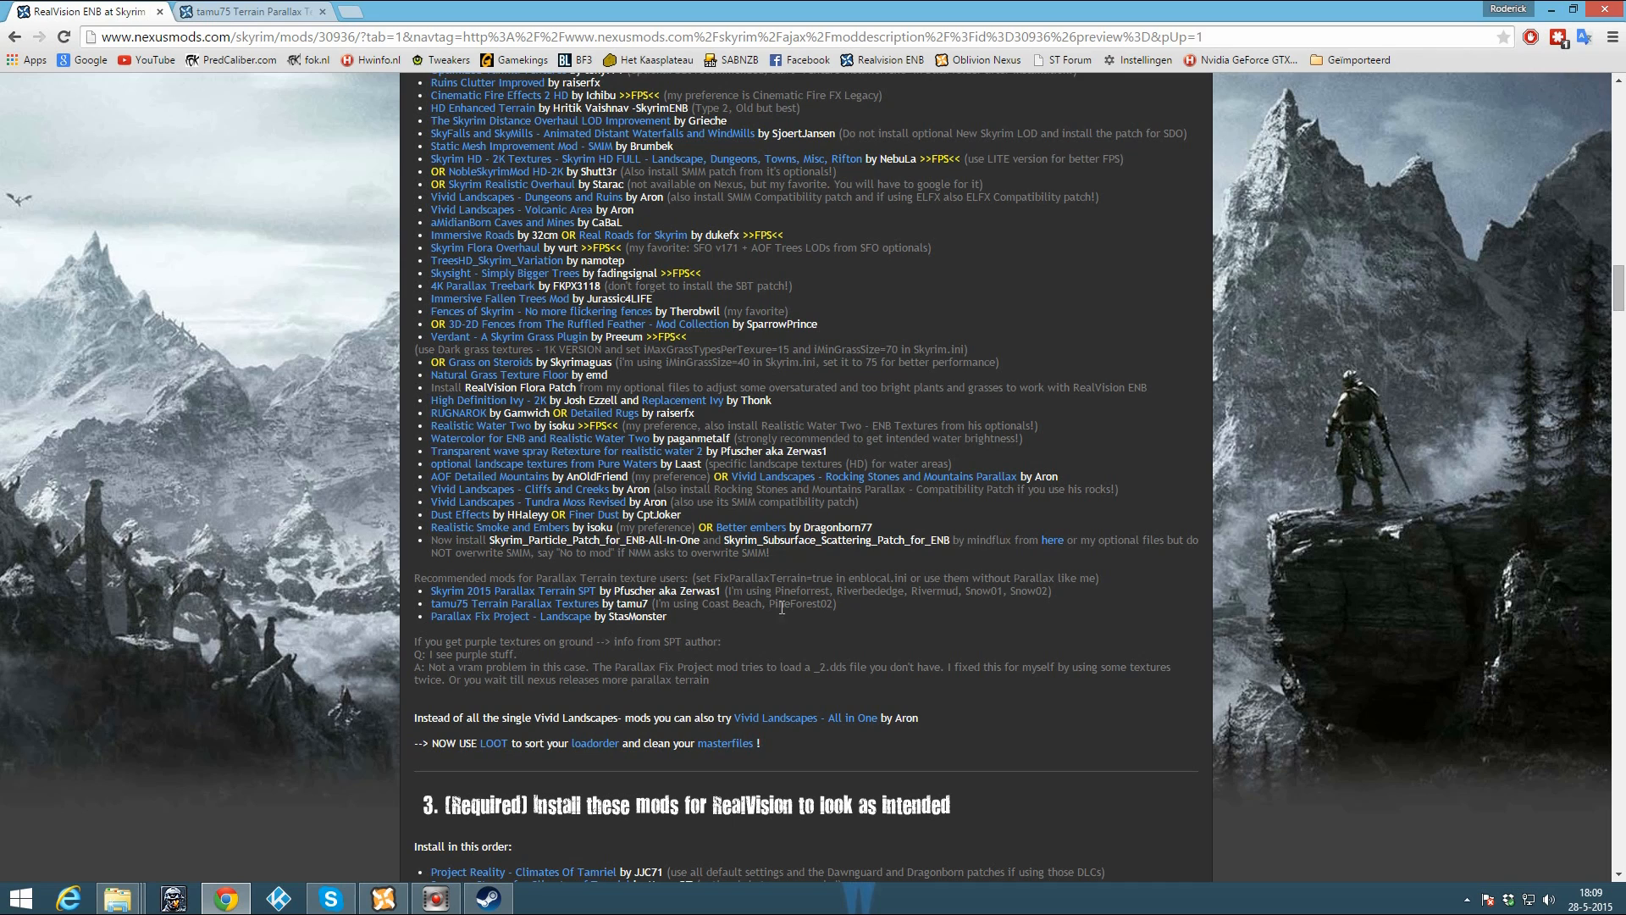
{"action": "left_click", "coordinate": [254, 11]}
{"action": "scroll", "coordinate": [568, 581], "scroll_direction": "down", "scroll_amount": 6}
{"action": "scroll", "coordinate": [538, 430], "scroll_direction": "down", "scroll_amount": 5}
{"action": "scroll", "coordinate": [538, 430], "scroll_direction": "up", "scroll_amount": 5}
{"action": "scroll", "coordinate": [629, 379], "scroll_direction": "down", "scroll_amount": 5}
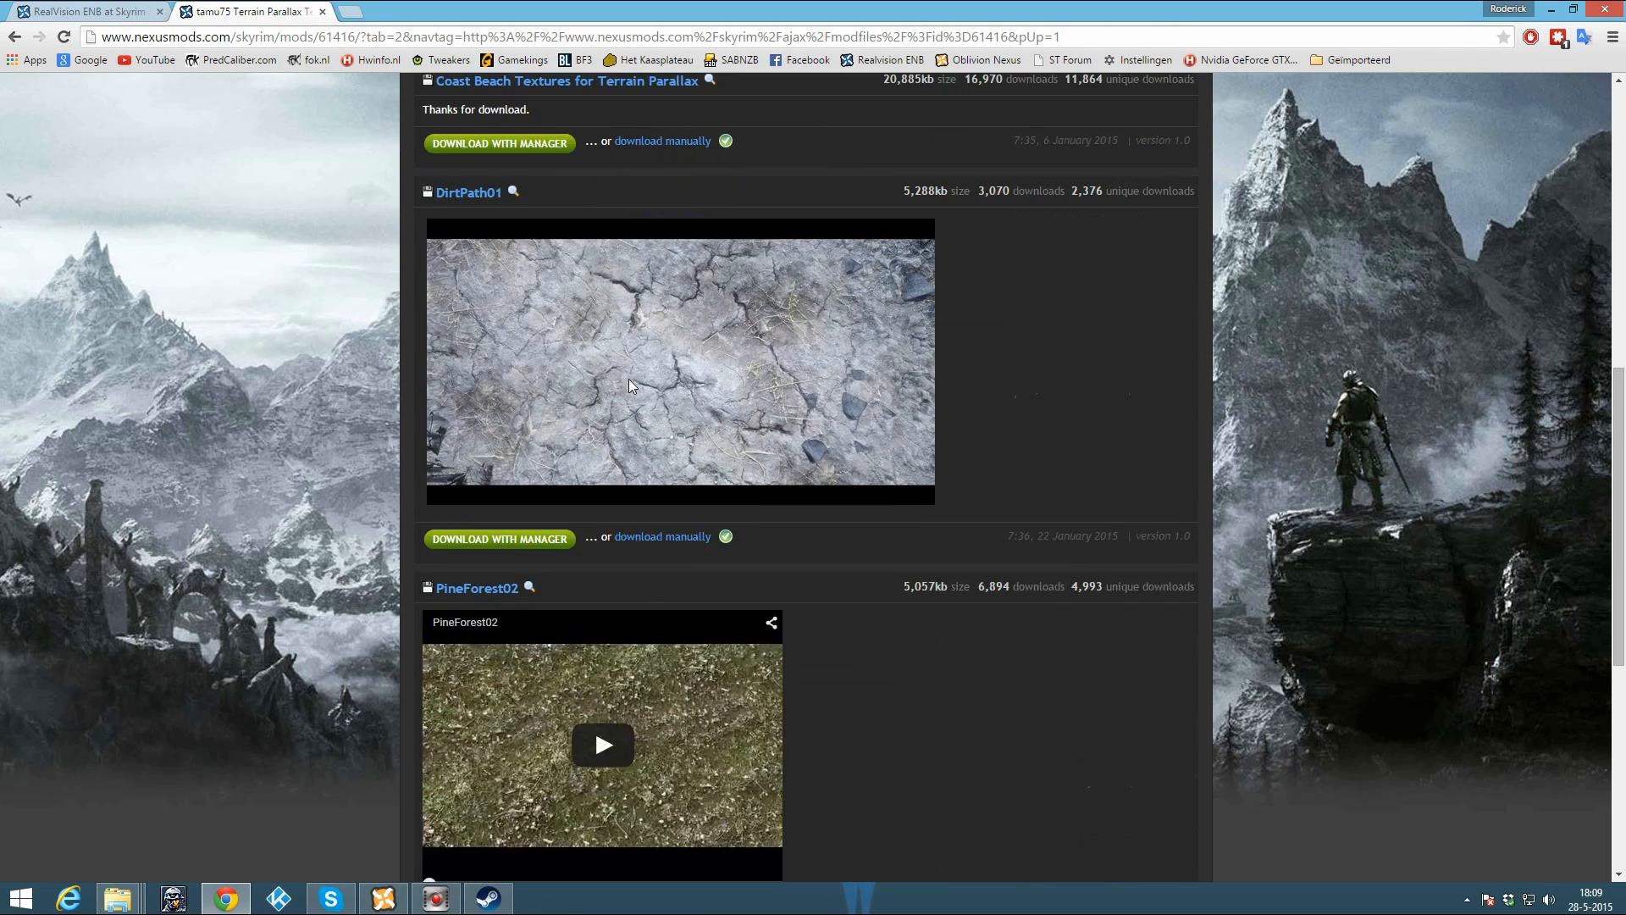
{"action": "scroll", "coordinate": [457, 424], "scroll_direction": "down", "scroll_amount": 3}
Step: In Nexus Mod Manager, add Coast Beach Textures for Terrain Parallax-61416-1-0 and activate it, overwriting all conflicting files
{"action": "left_click", "coordinate": [384, 898]}
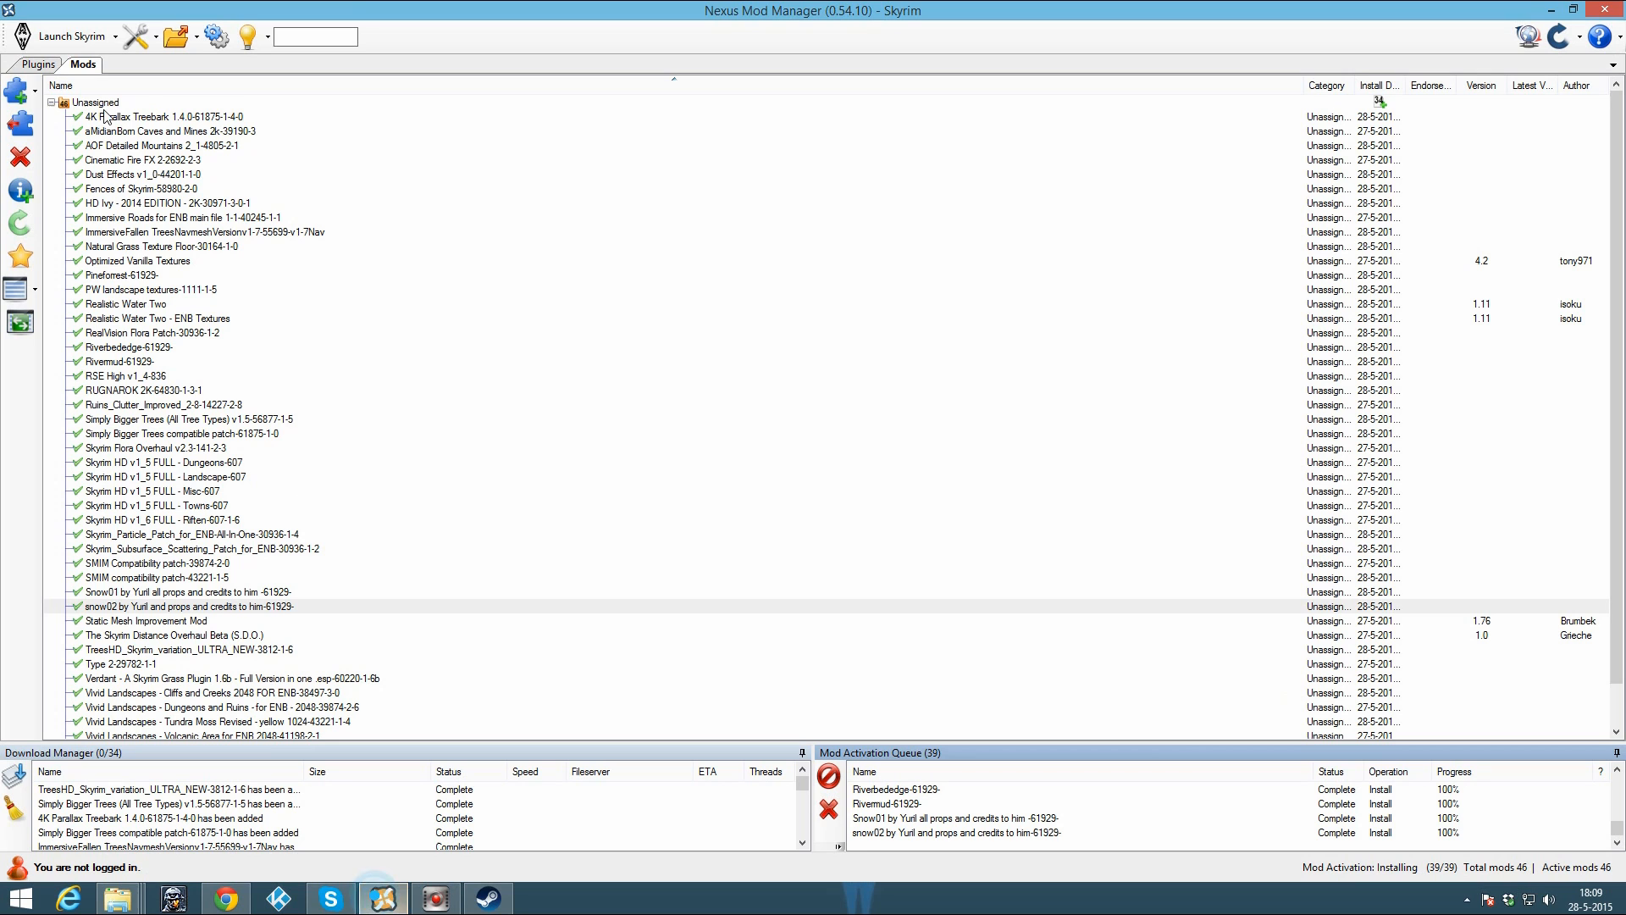
{"action": "left_click", "coordinate": [25, 89]}
{"action": "left_click", "coordinate": [678, 259]}
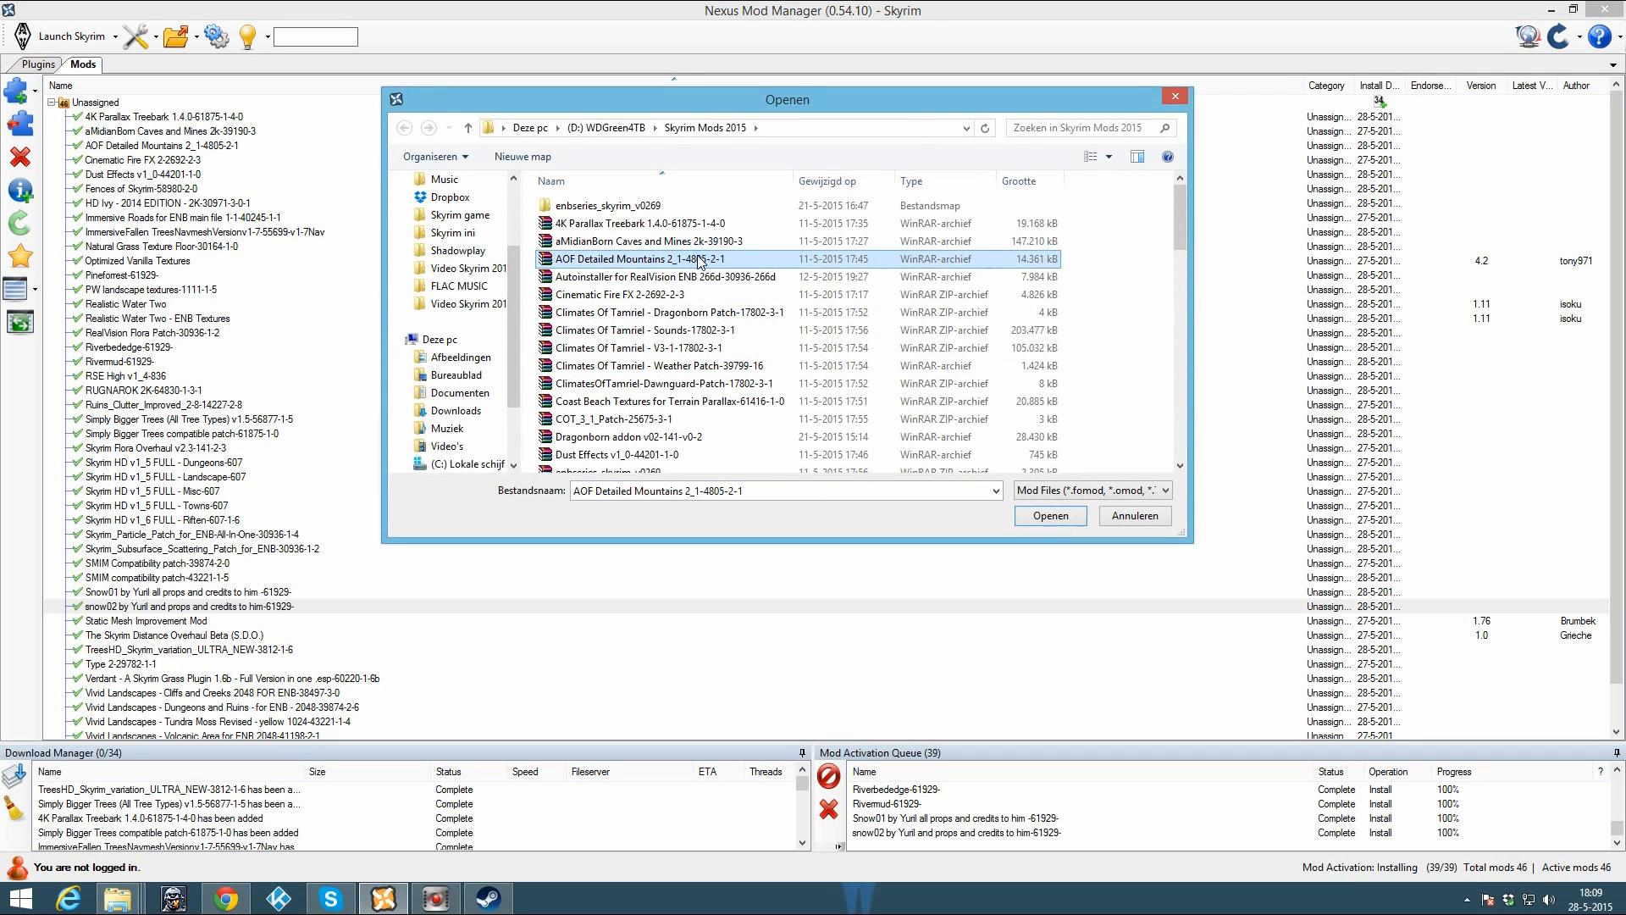
{"action": "left_click", "coordinate": [611, 403]}
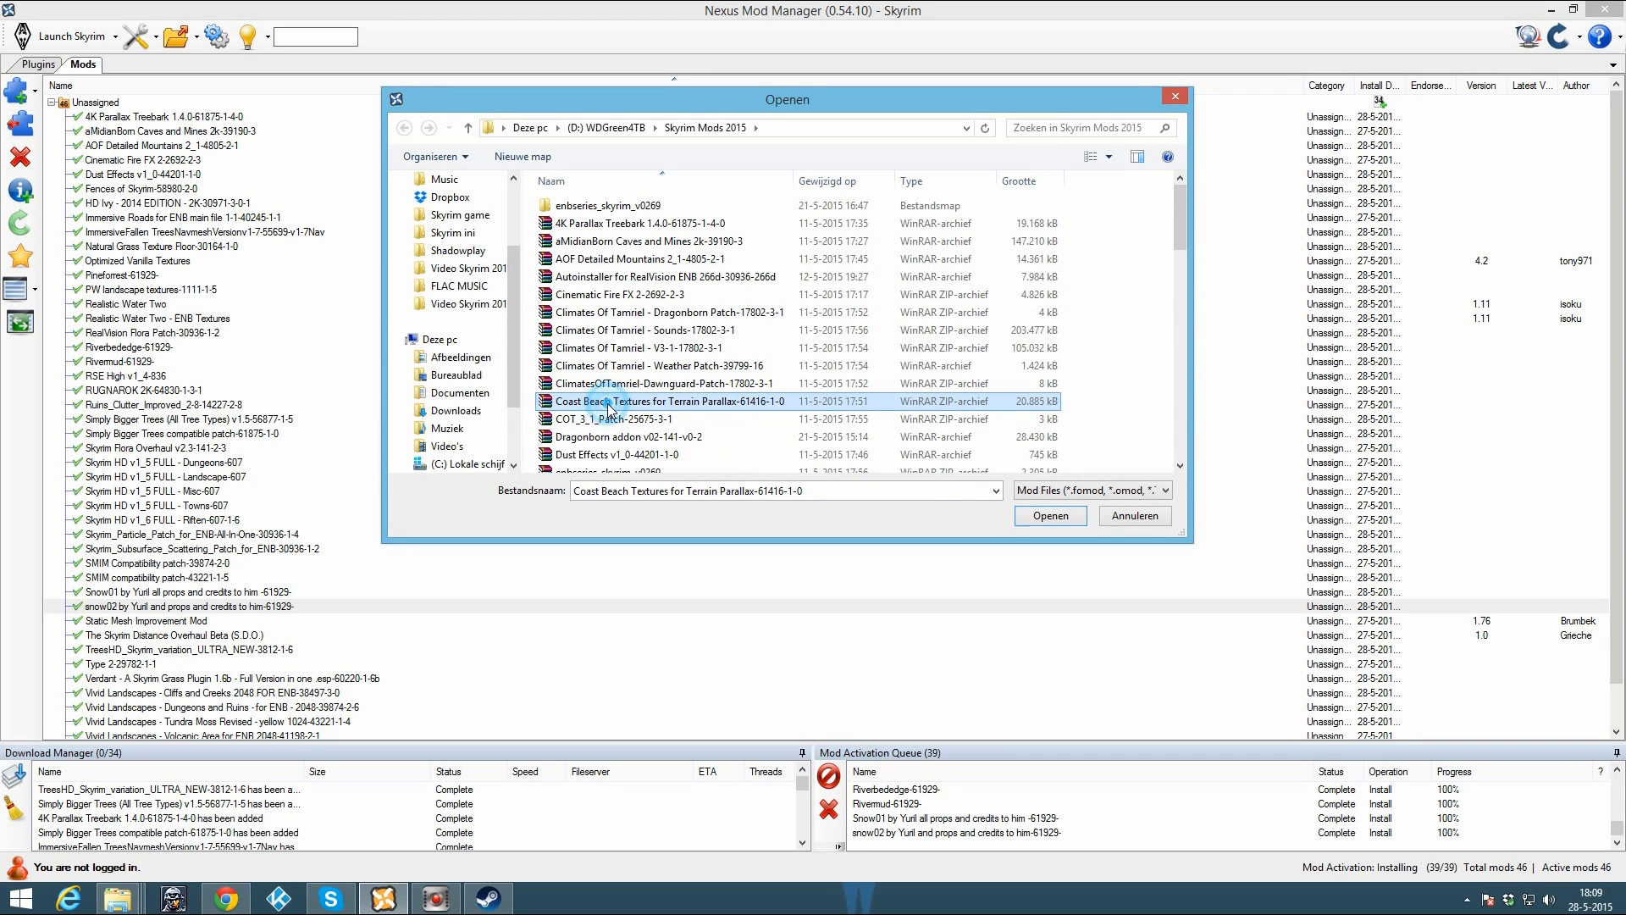
{"action": "double_click", "coordinate": [609, 403]}
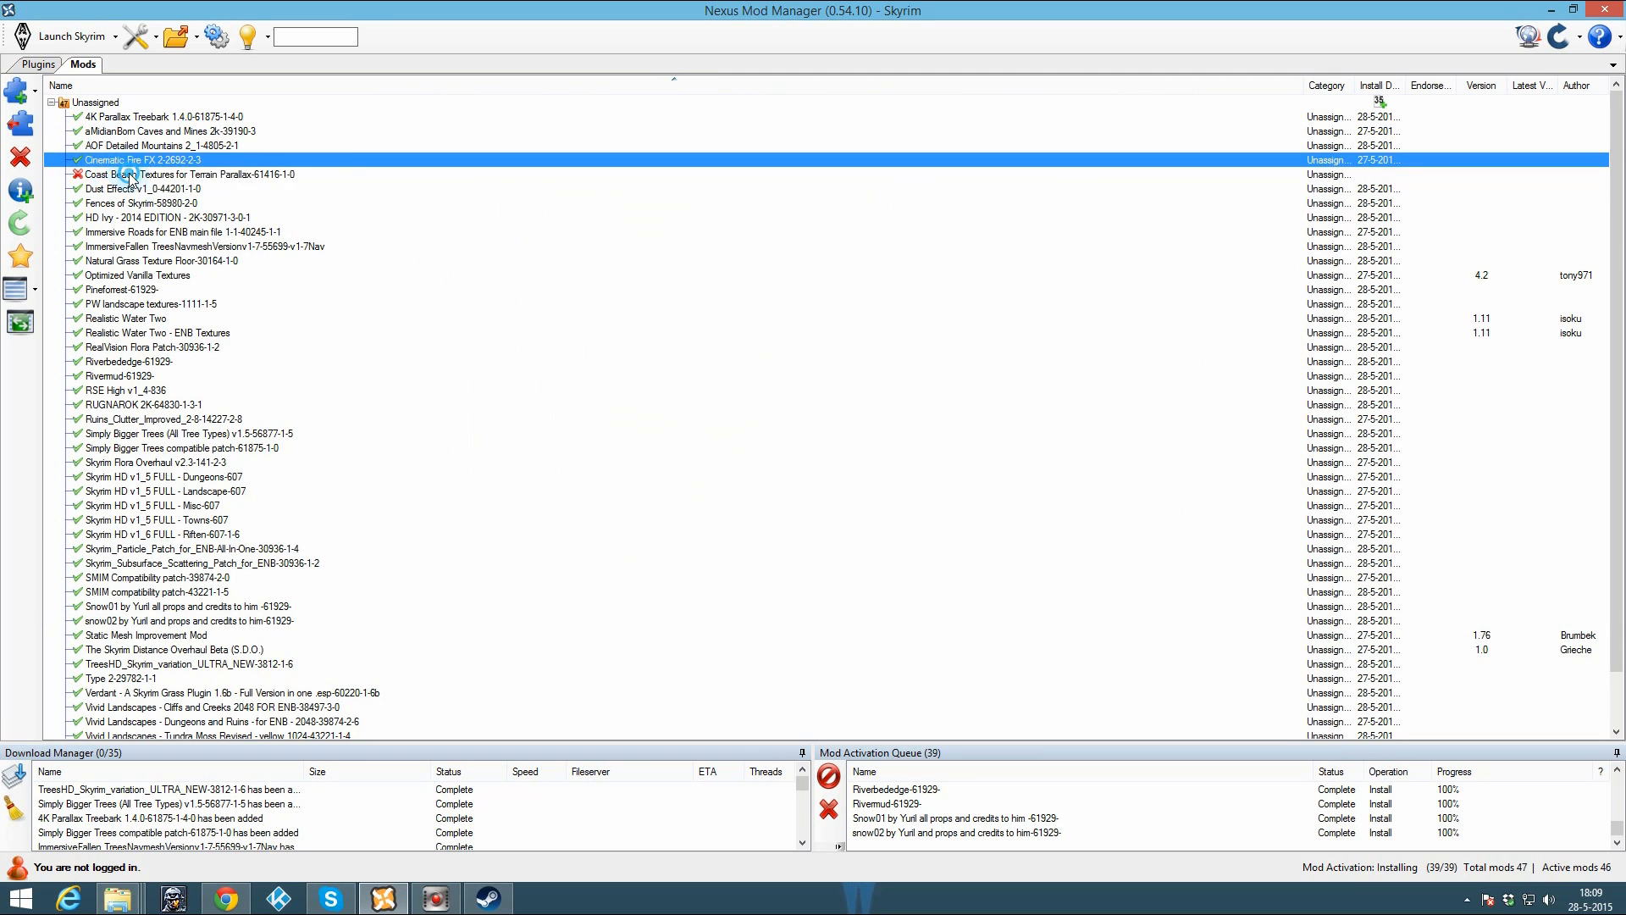
{"action": "left_click", "coordinate": [22, 125]}
{"action": "left_click", "coordinate": [567, 462]}
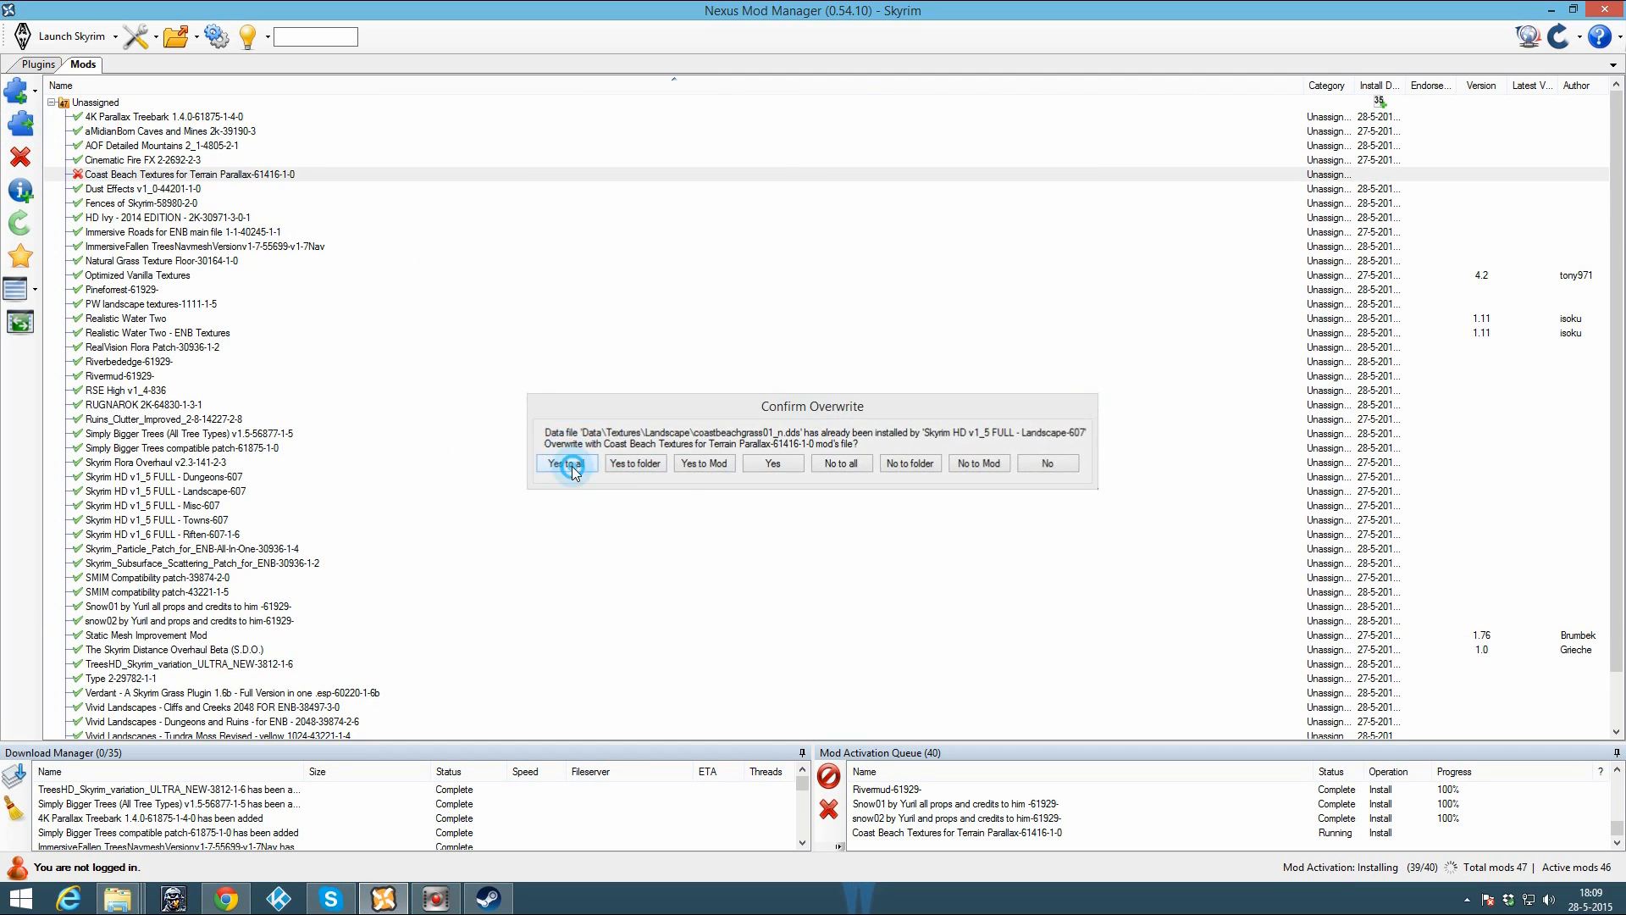
Step: Add the PineForest02-61416-1-0 archive and activate it, overwriting all conflicting files
{"action": "left_click", "coordinate": [16, 90]}
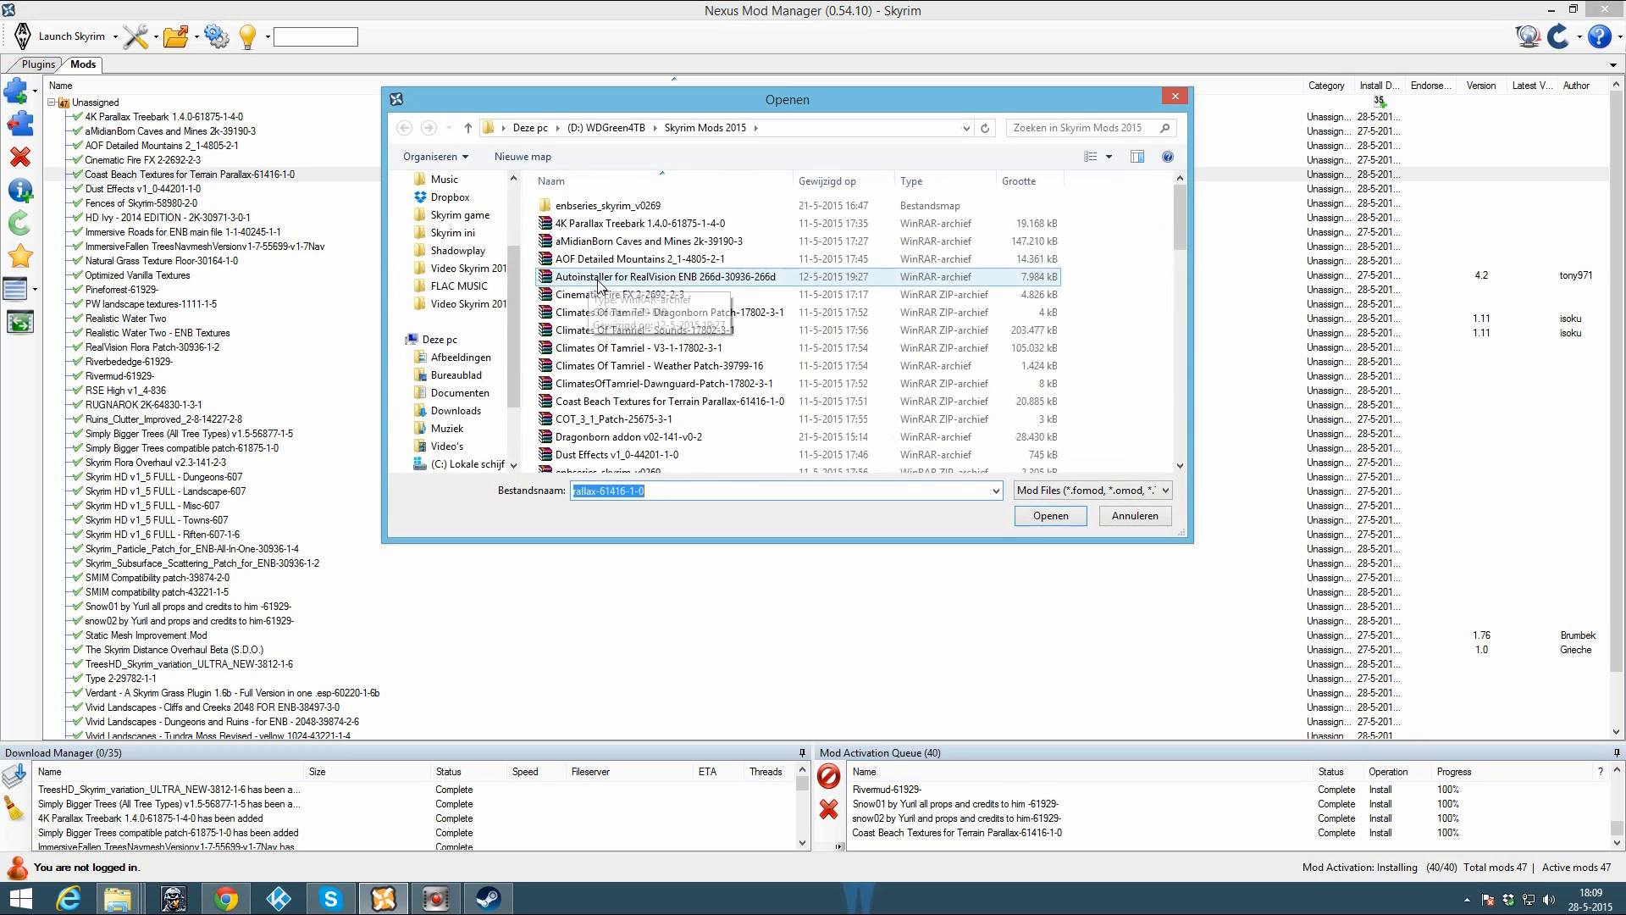
{"action": "key", "text": "p"}
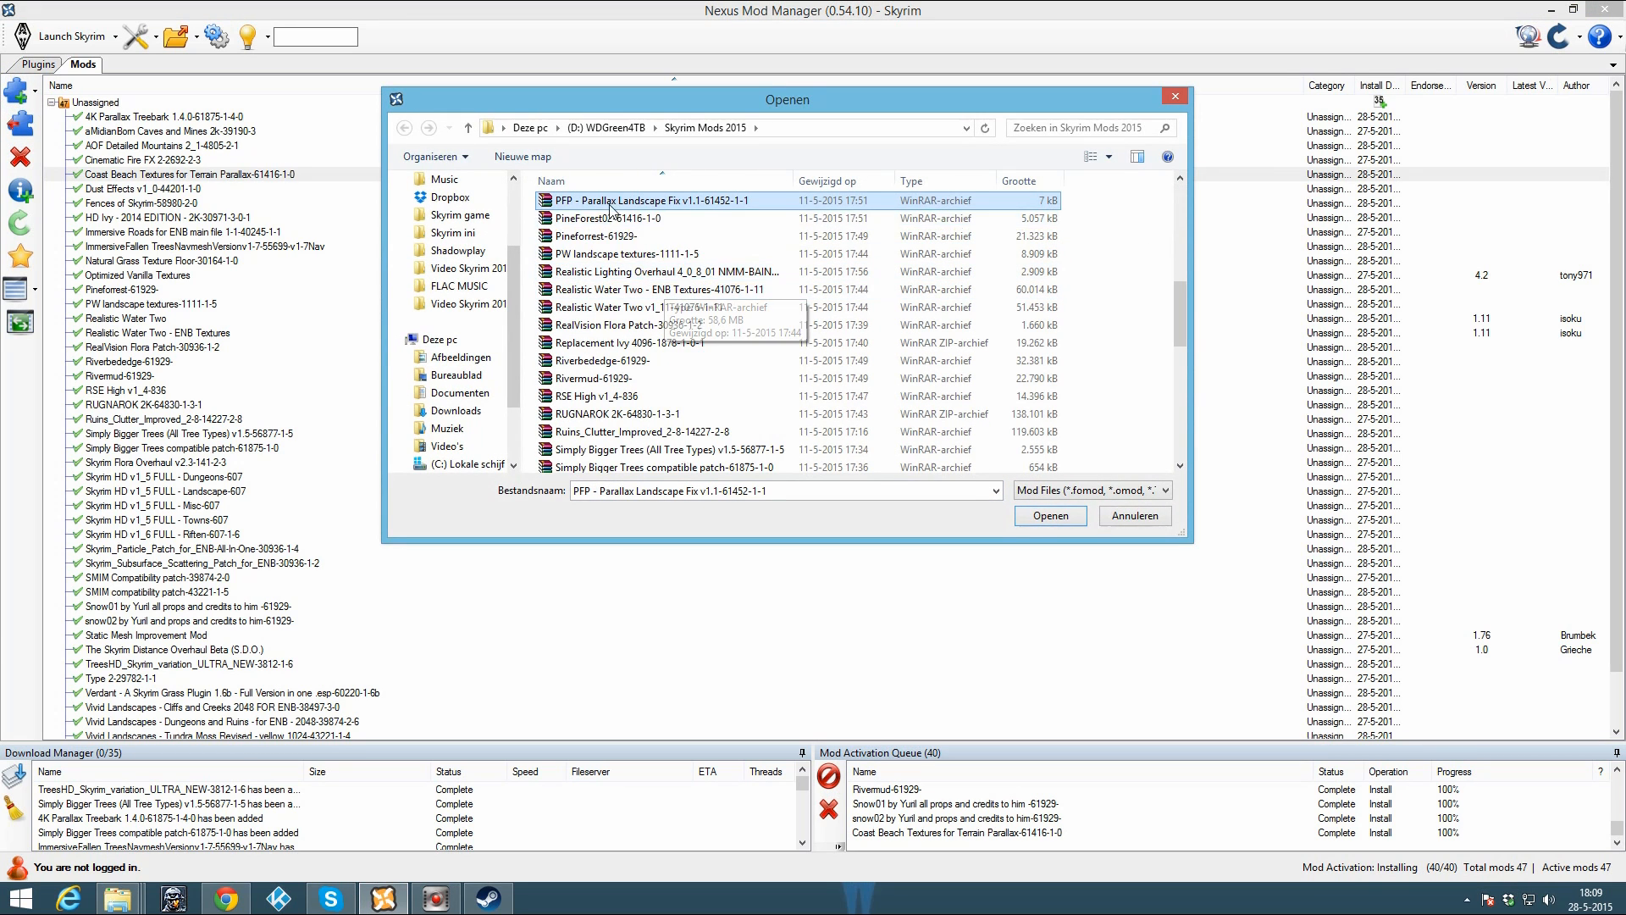
{"action": "double_click", "coordinate": [655, 219]}
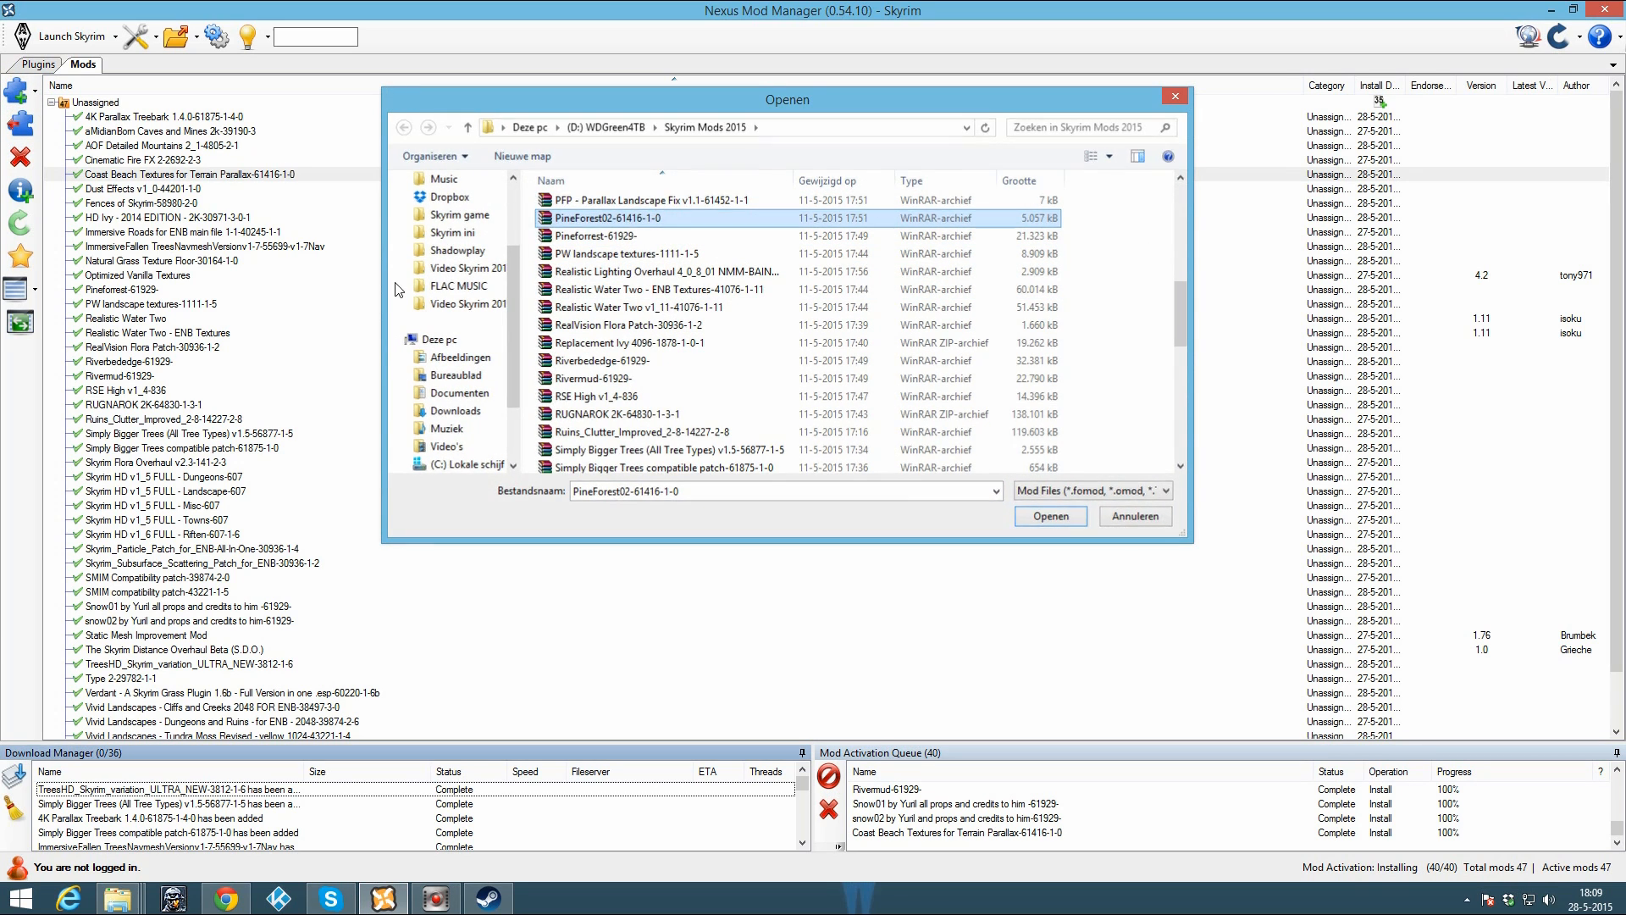
{"action": "left_click", "coordinate": [140, 275]}
{"action": "double_click", "coordinate": [136, 289]}
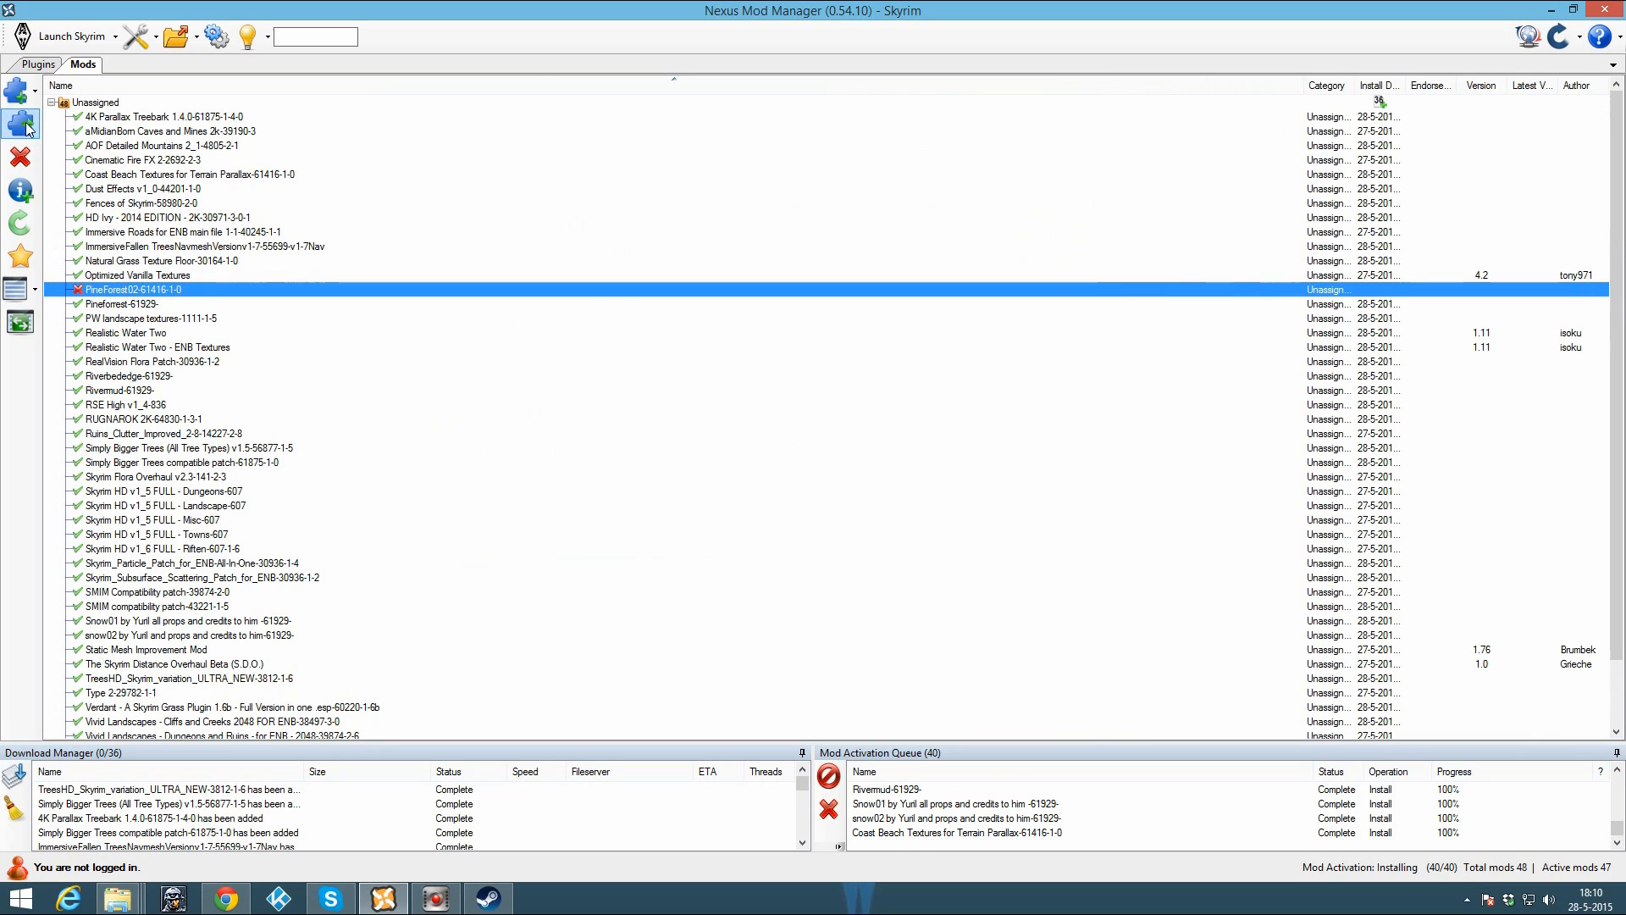
{"action": "left_click", "coordinate": [559, 469]}
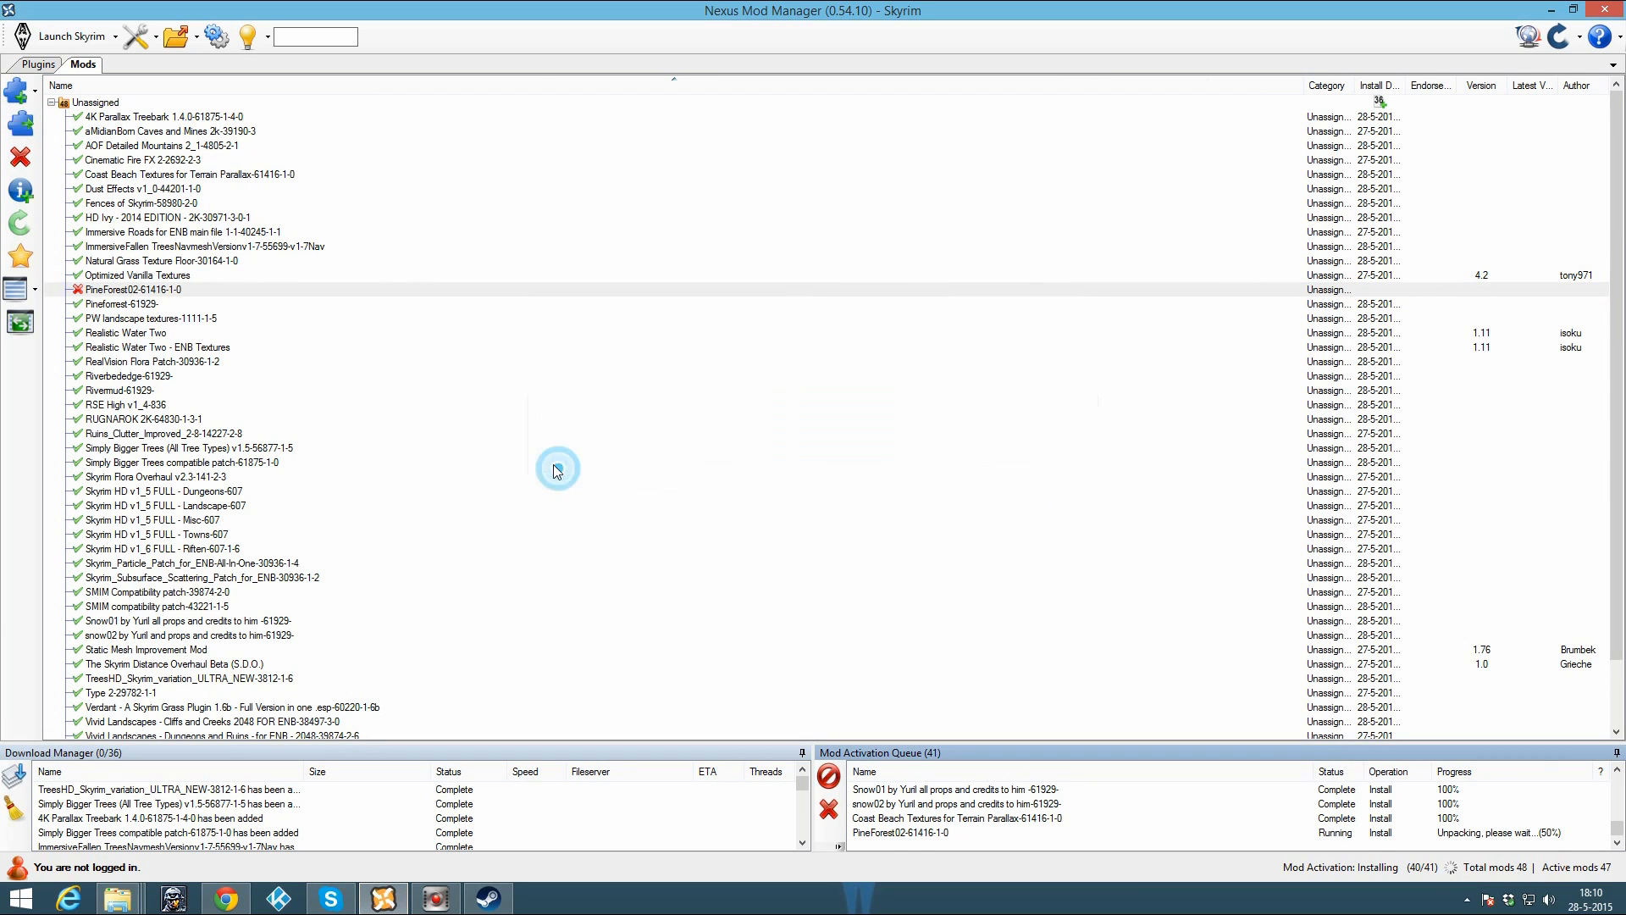
Step: Back in Chrome, view the description of tamu75 Terrain Parallax Textures and close its page
{"action": "left_click", "coordinate": [224, 899]}
{"action": "scroll", "coordinate": [592, 577], "scroll_direction": "up", "scroll_amount": 15}
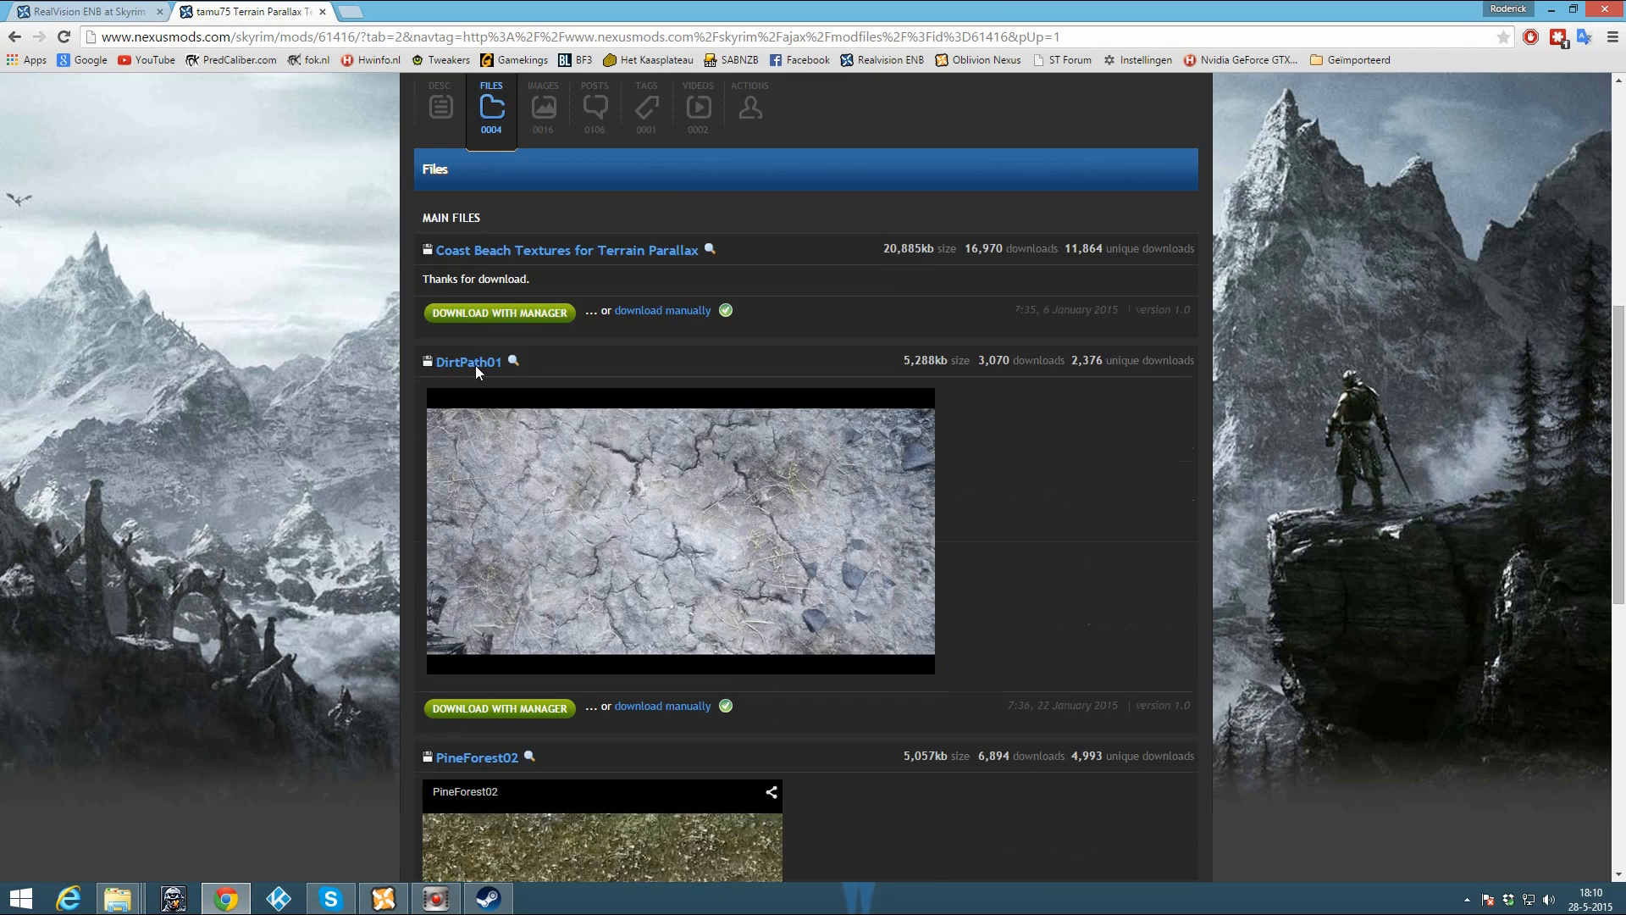
{"action": "left_click", "coordinate": [441, 699]}
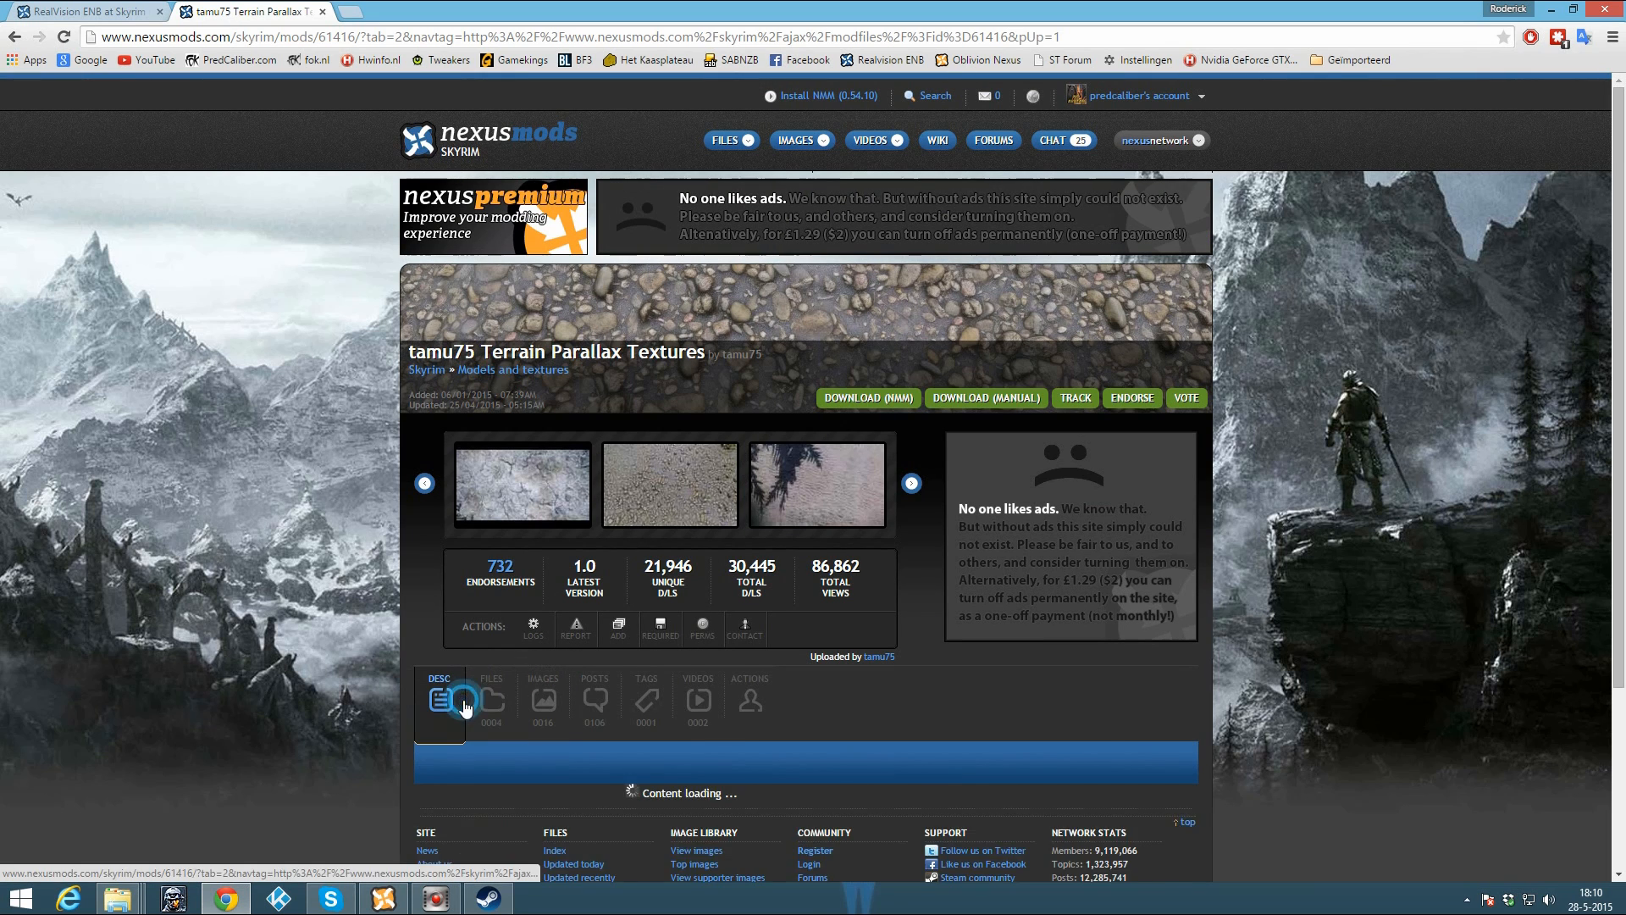
{"action": "left_click", "coordinate": [322, 11]}
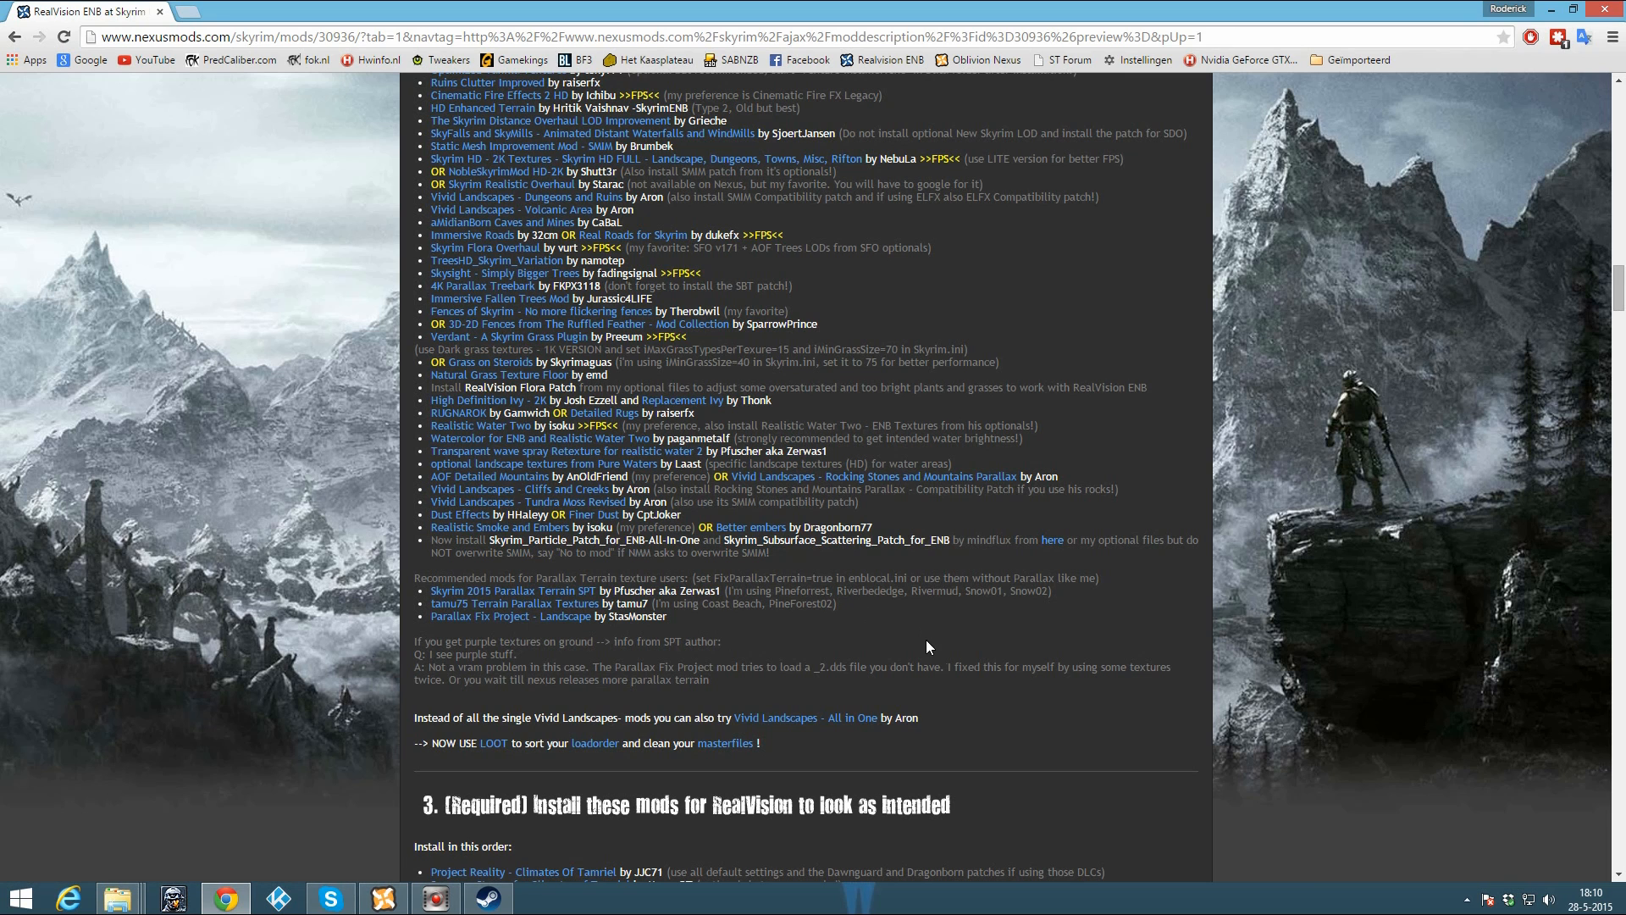
Step: Open the guide's LOOT link in a new tab and go to the downloads list of the LOOT v0.7.0 release
{"action": "scroll", "coordinate": [776, 557], "scroll_direction": "down", "scroll_amount": 1}
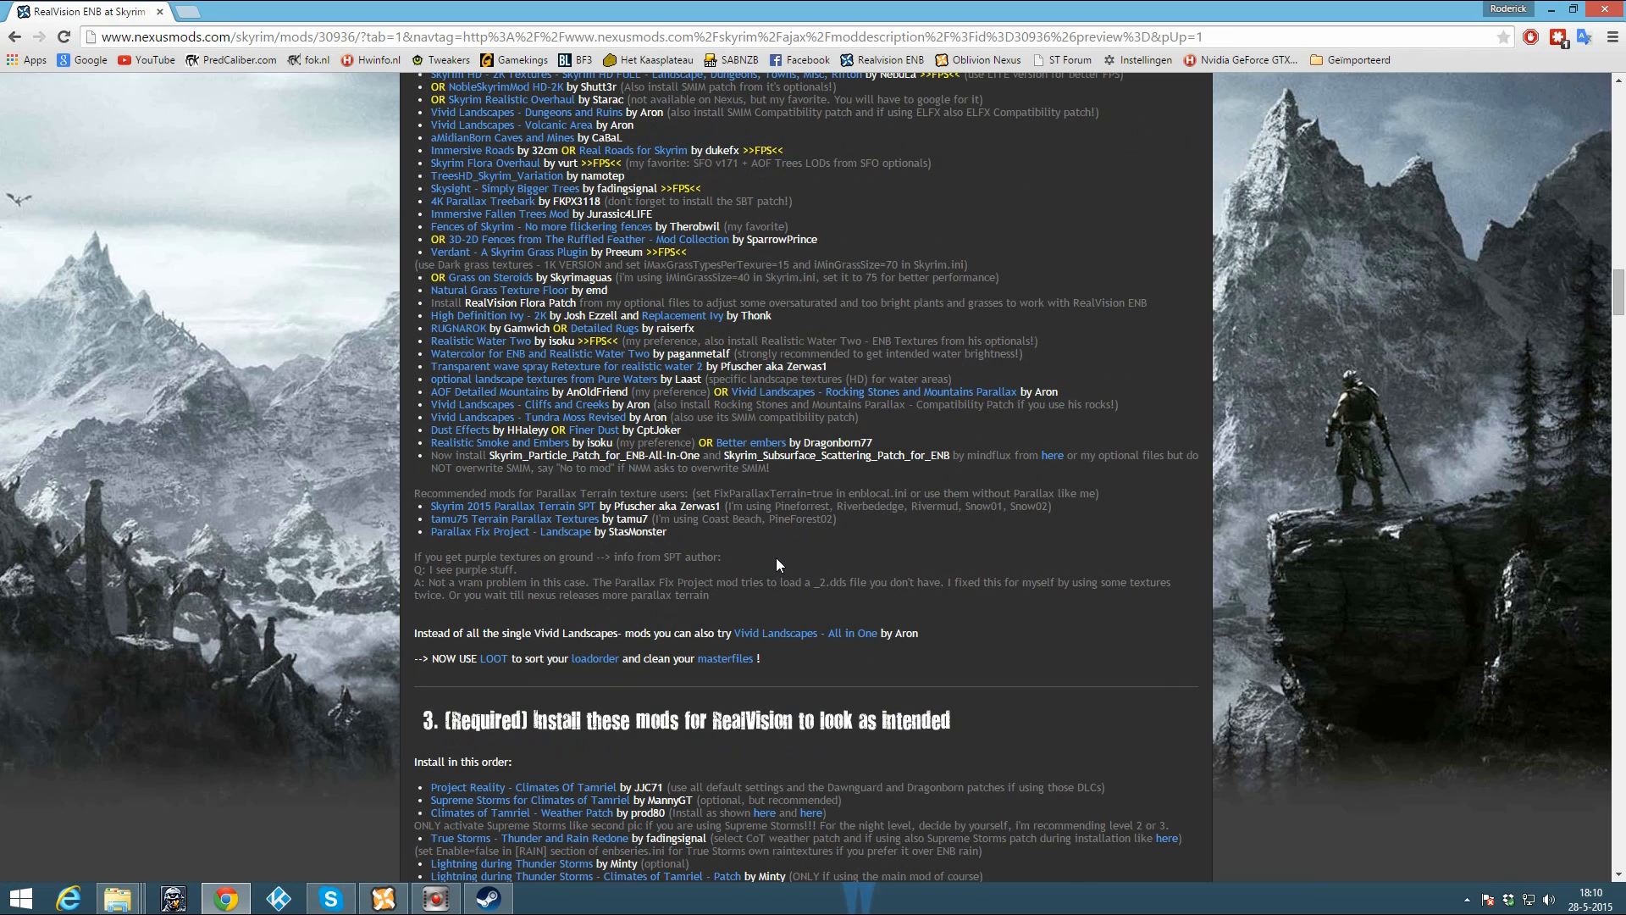
{"action": "right_click", "coordinate": [482, 661]}
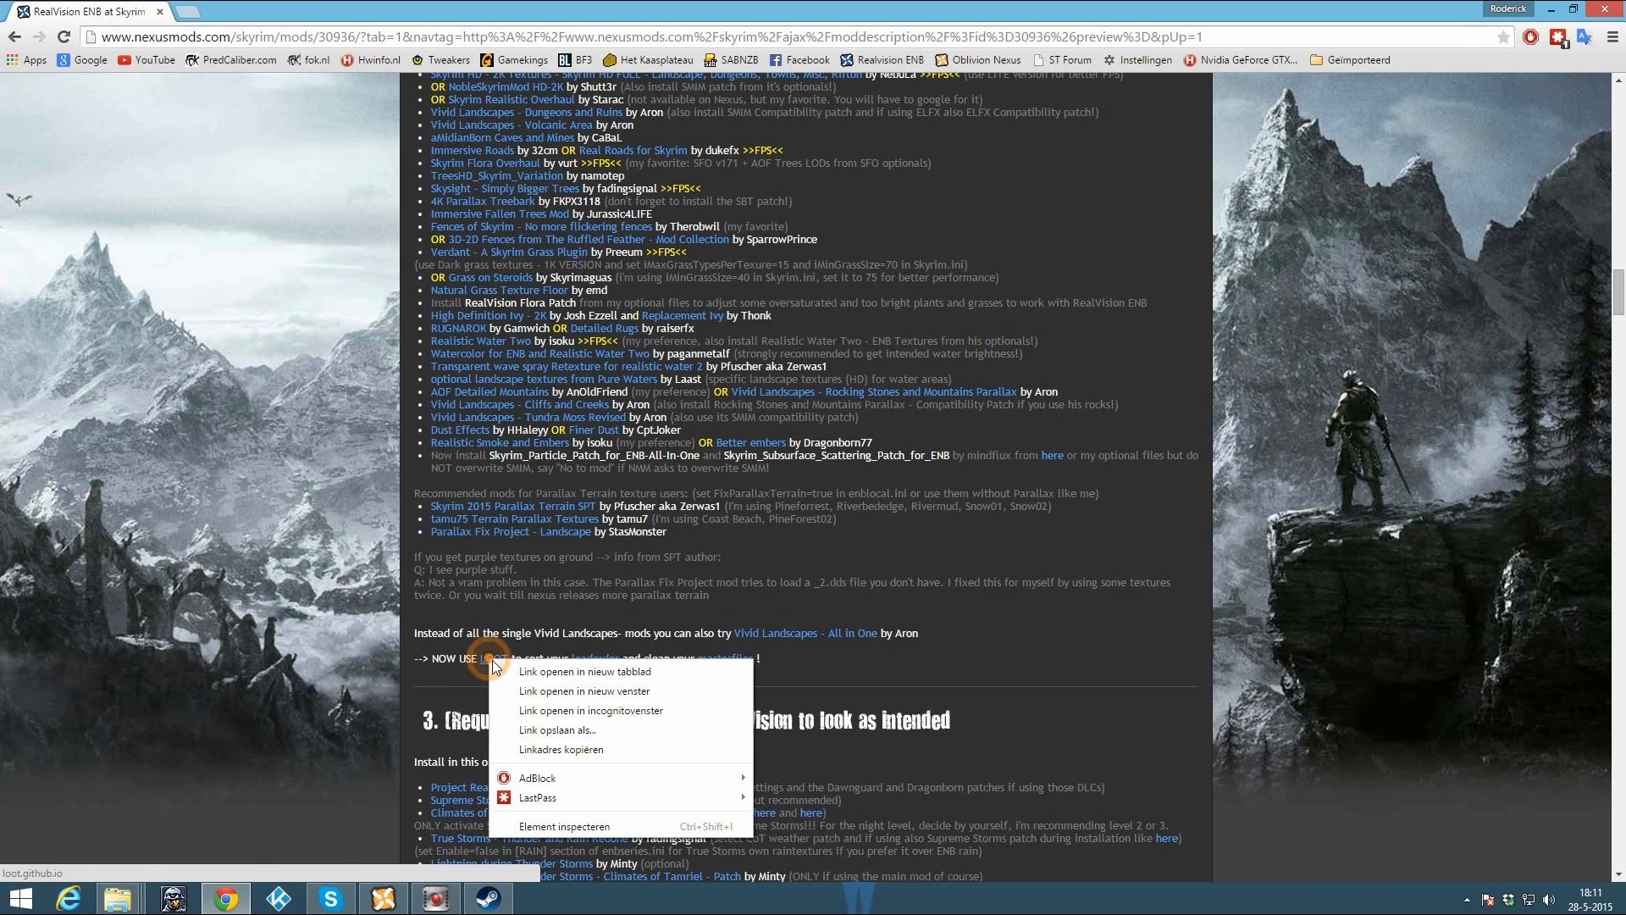
{"action": "left_click", "coordinate": [534, 669]}
{"action": "left_click", "coordinate": [254, 11]}
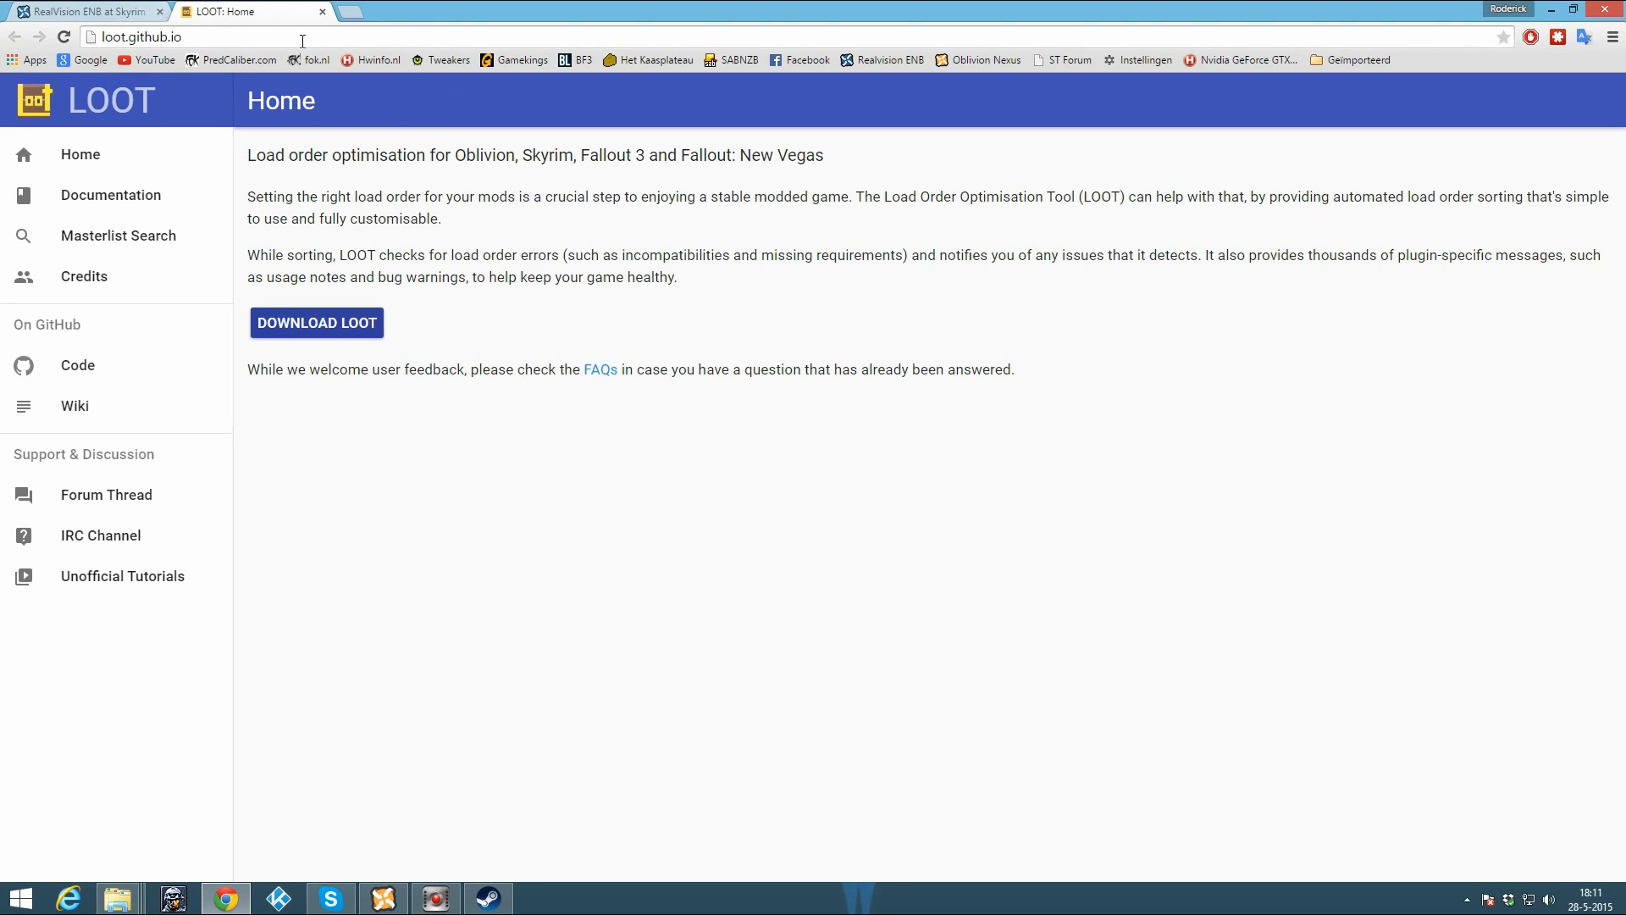
{"action": "left_click", "coordinate": [328, 332]}
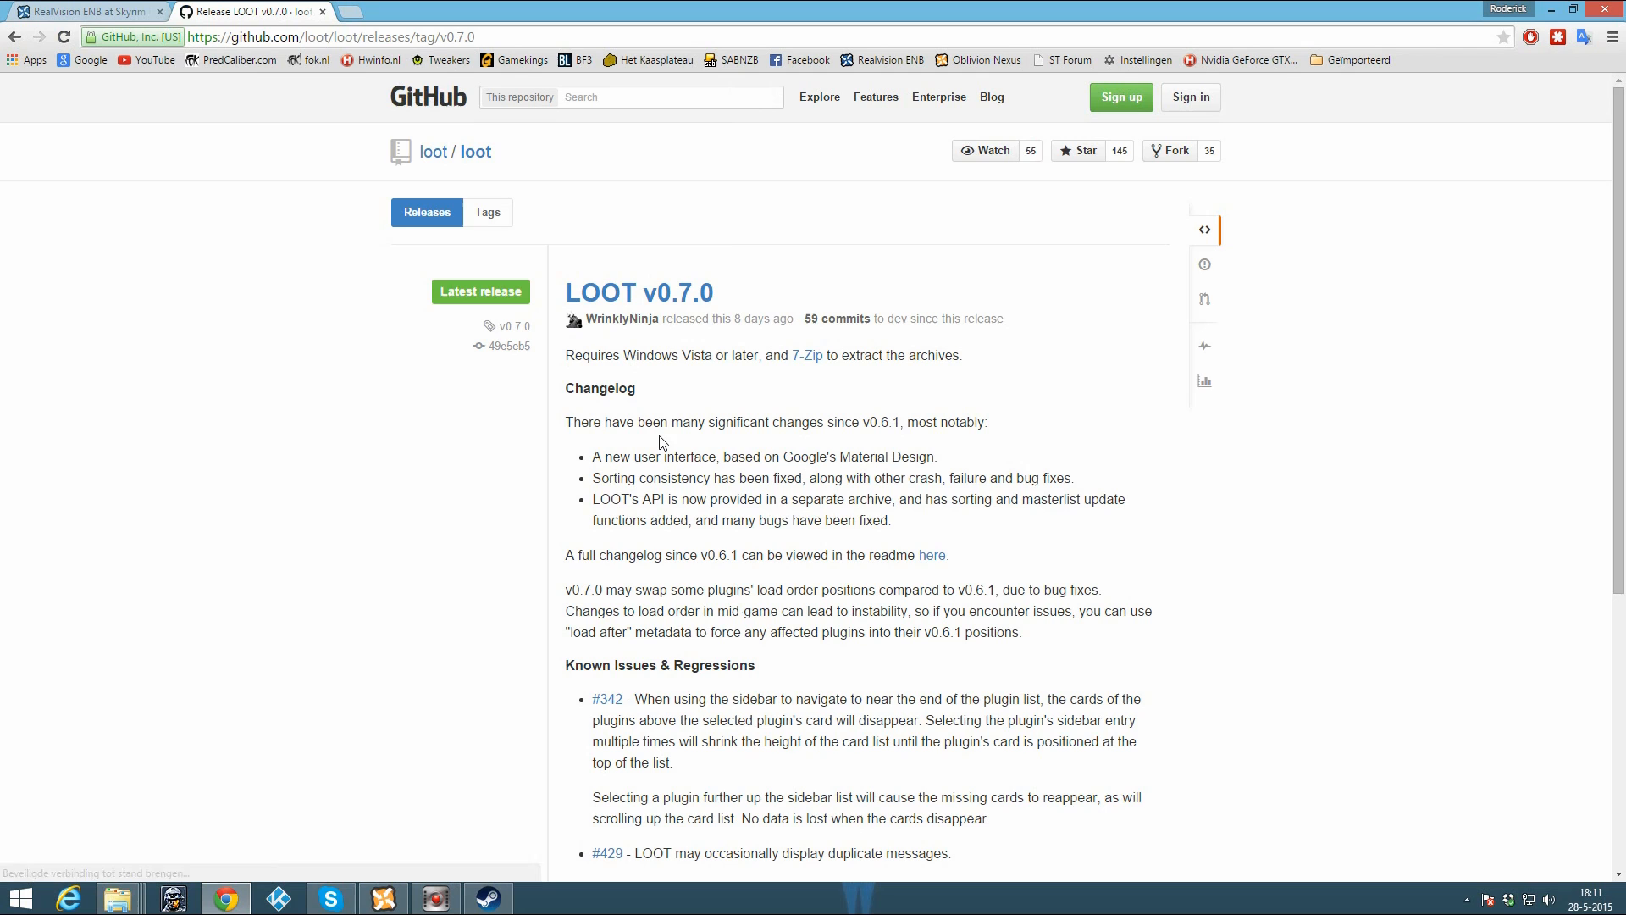
{"action": "scroll", "coordinate": [552, 373], "scroll_direction": "down", "scroll_amount": 5}
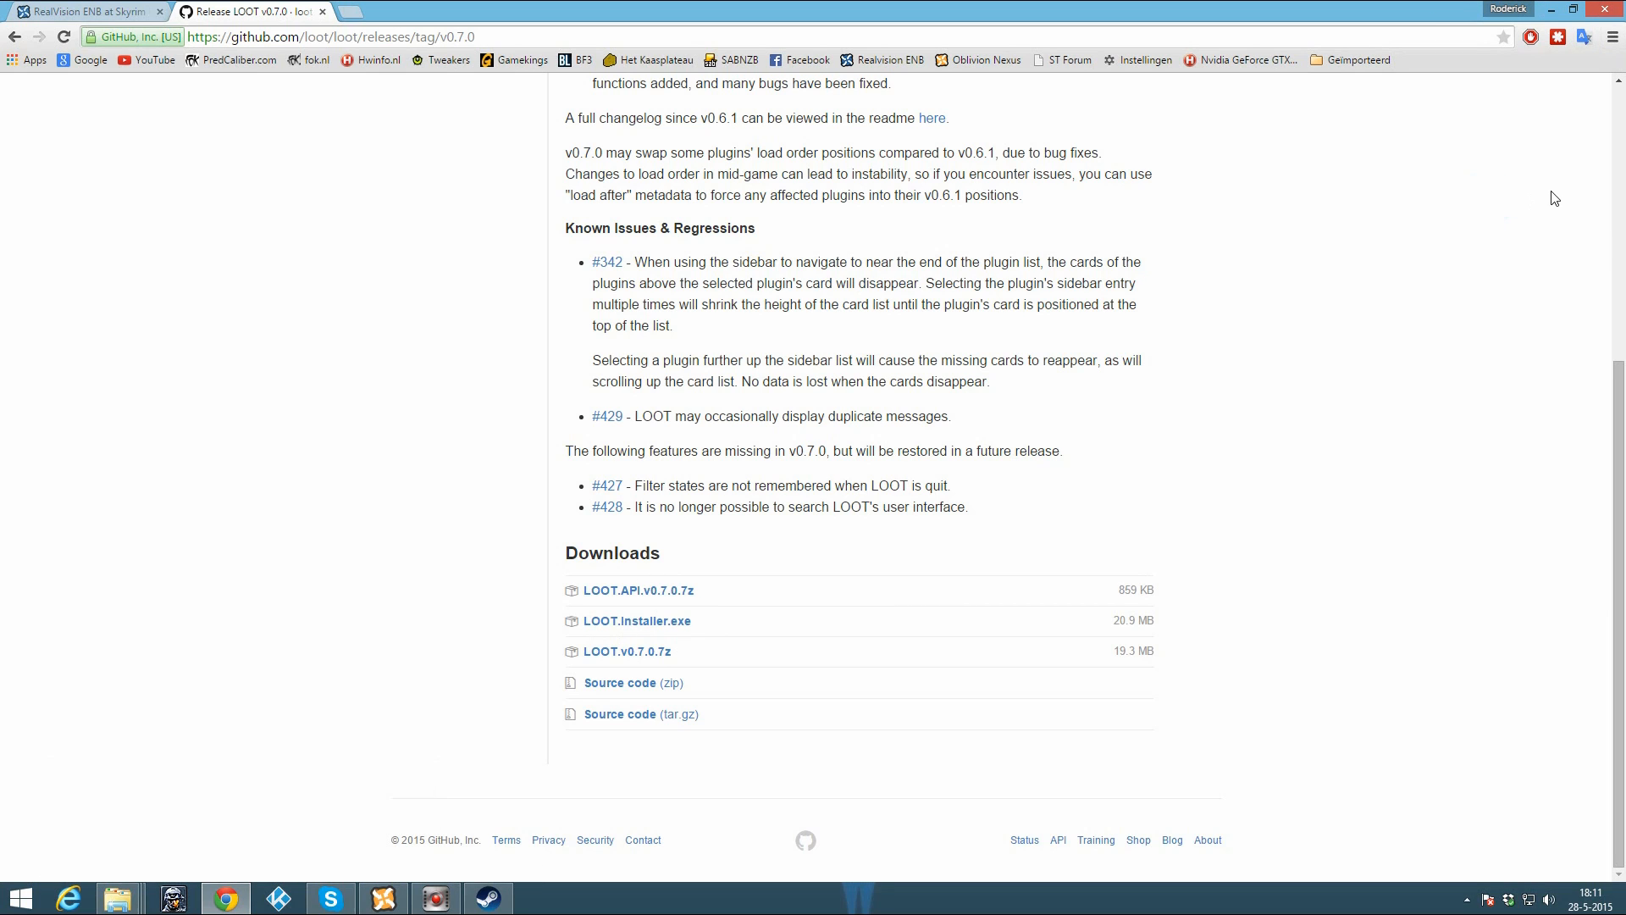
Step: Find the installed LOOT program by searching Windows for "loot" and launch it
{"action": "mouse_move", "coordinate": [1623, 136]}
{"action": "left_click", "coordinate": [1616, 165]}
{"action": "type", "text": "lopo"}
{"action": "key", "text": "BackSpace"}
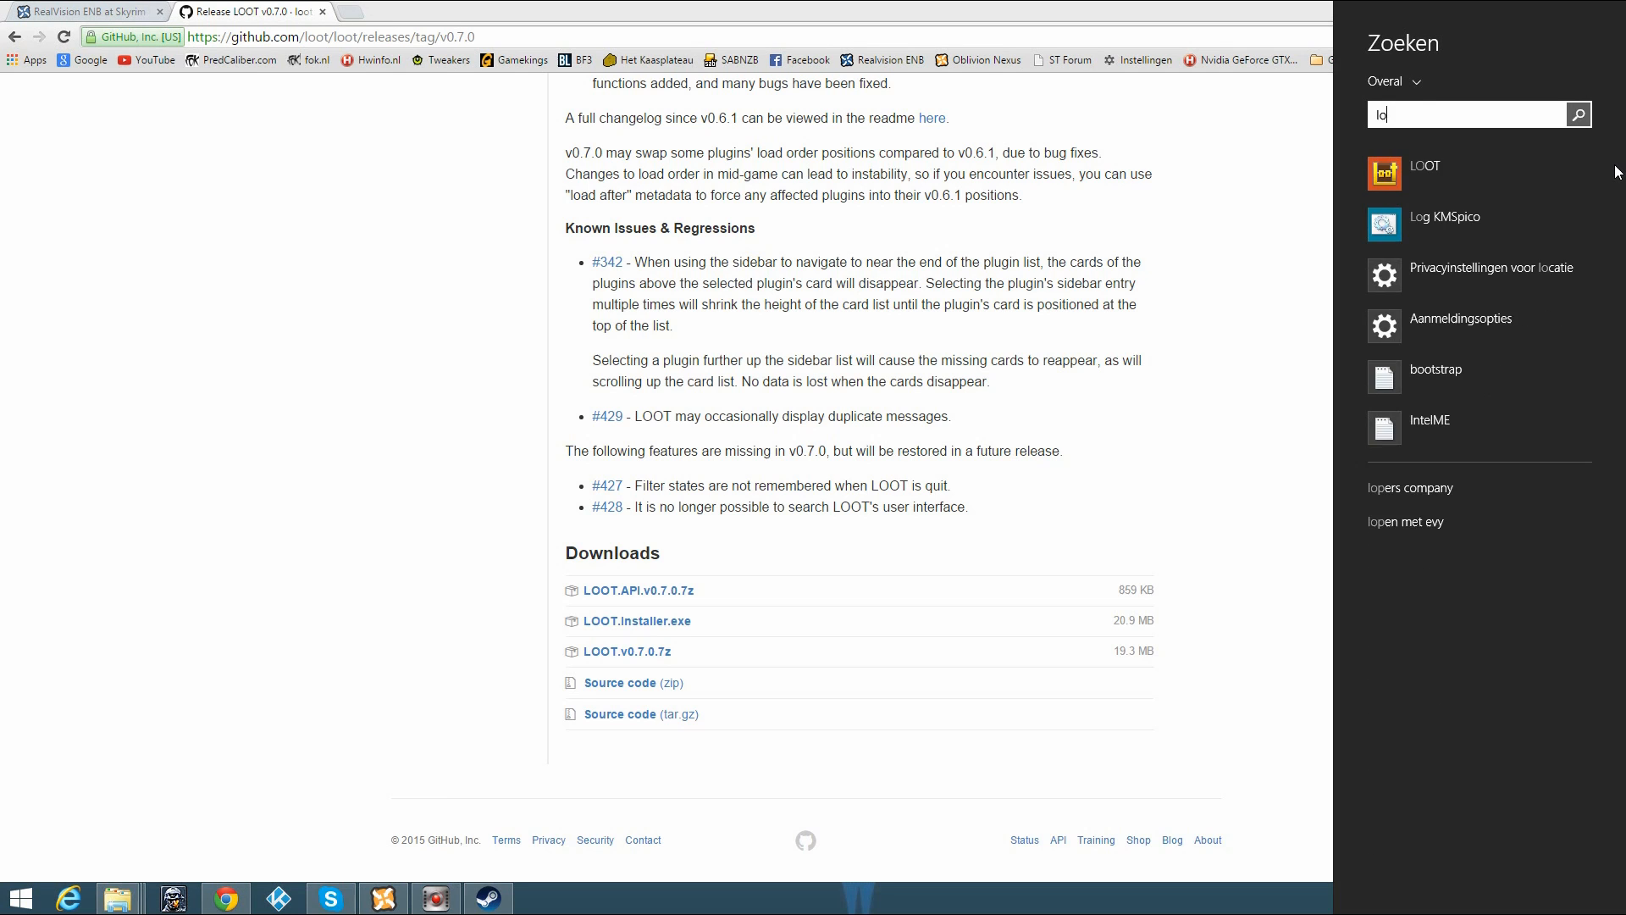
{"action": "type", "text": "ot"}
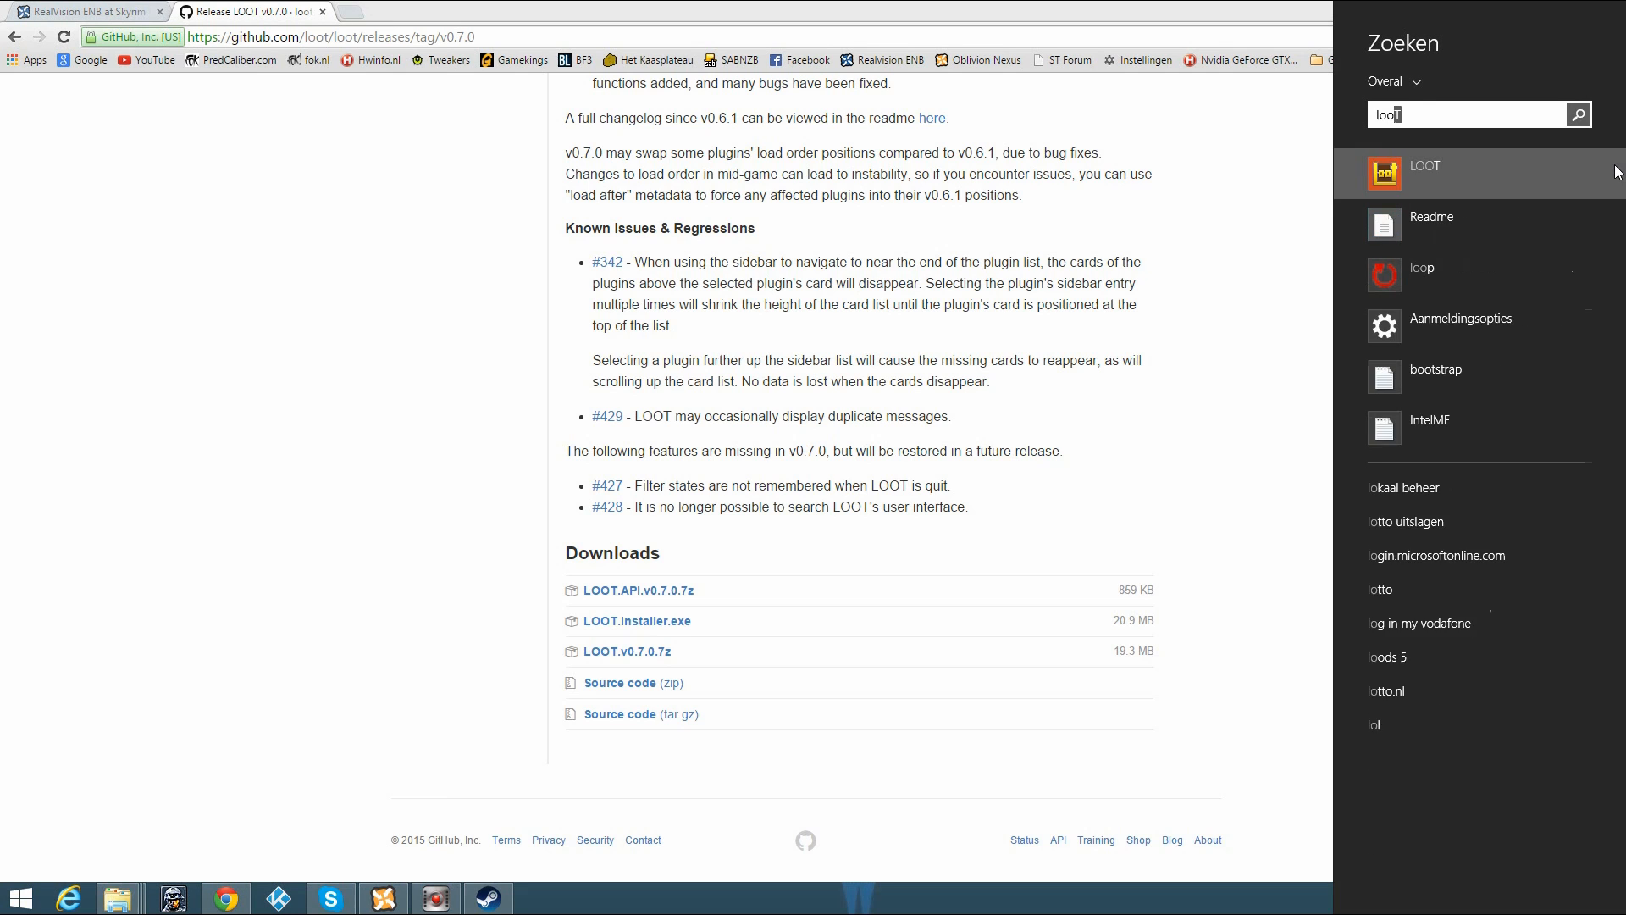
{"action": "left_click", "coordinate": [1495, 169]}
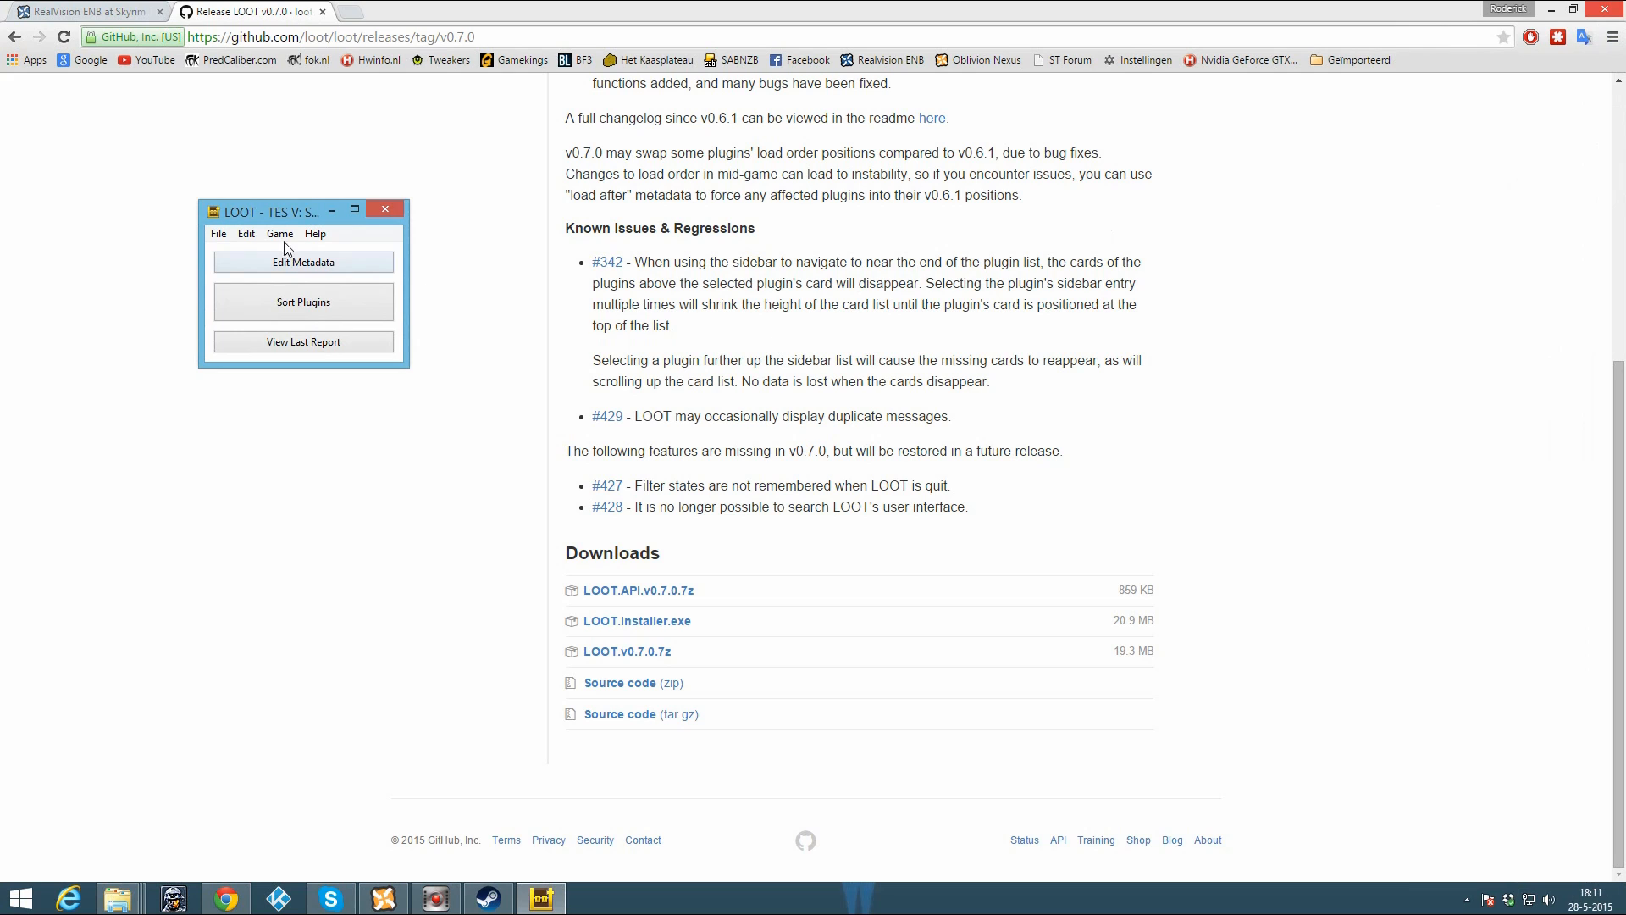
Step: Sort the Skyrim plugins in LOOT and apply the calculated load order
{"action": "left_click_drag", "start_coordinate": [282, 215], "coordinate": [453, 212]}
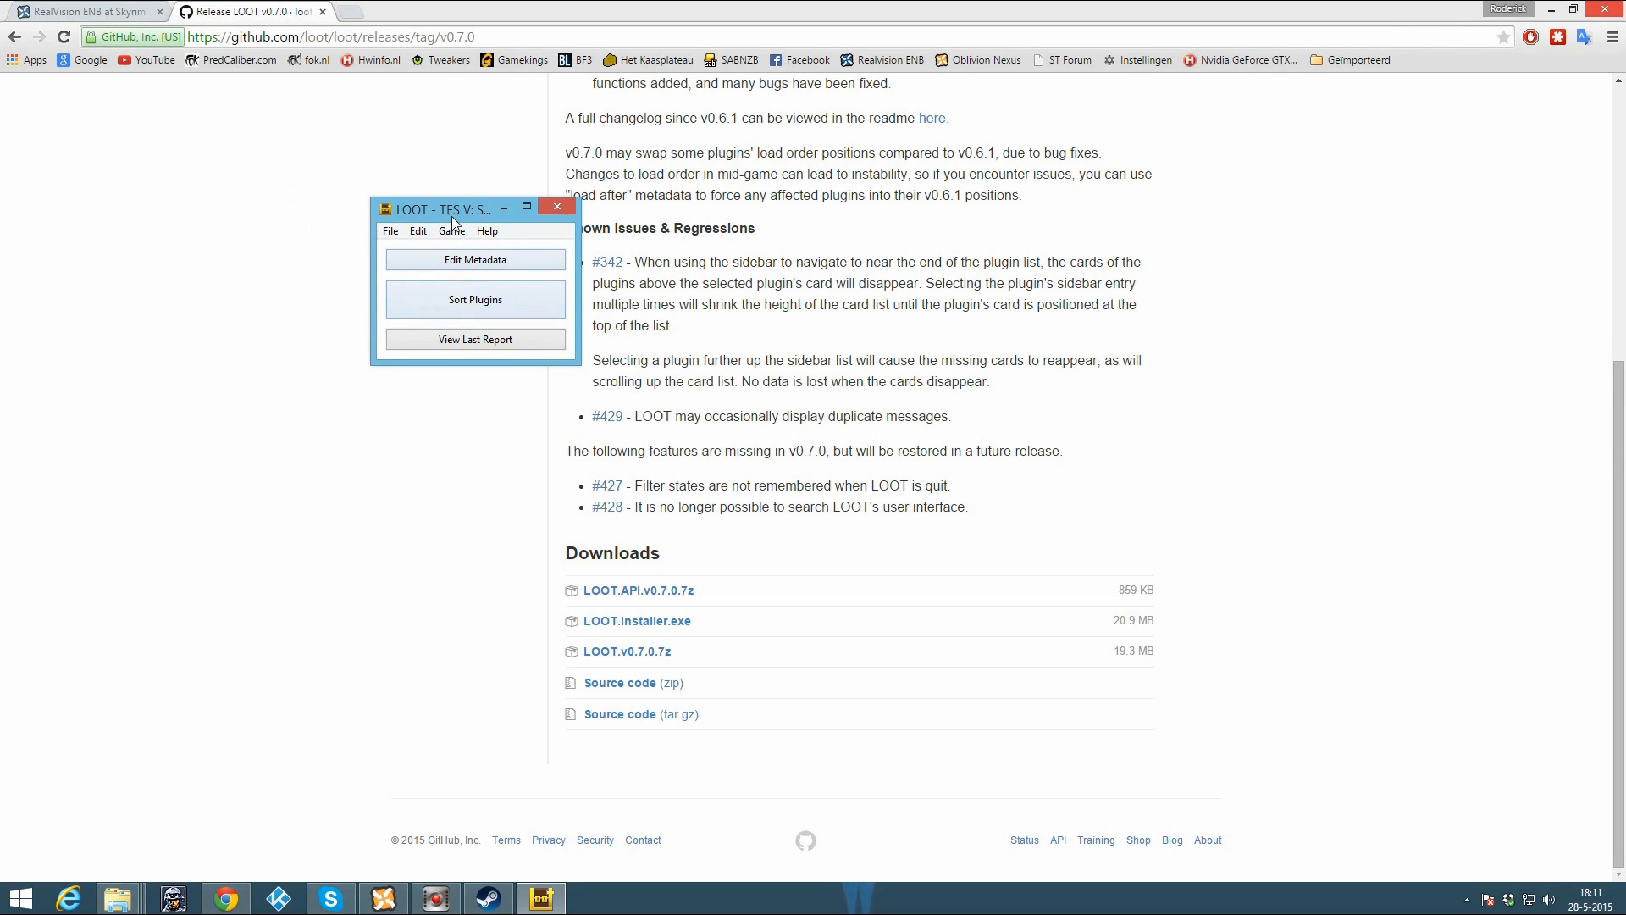
{"action": "left_click", "coordinate": [489, 304]}
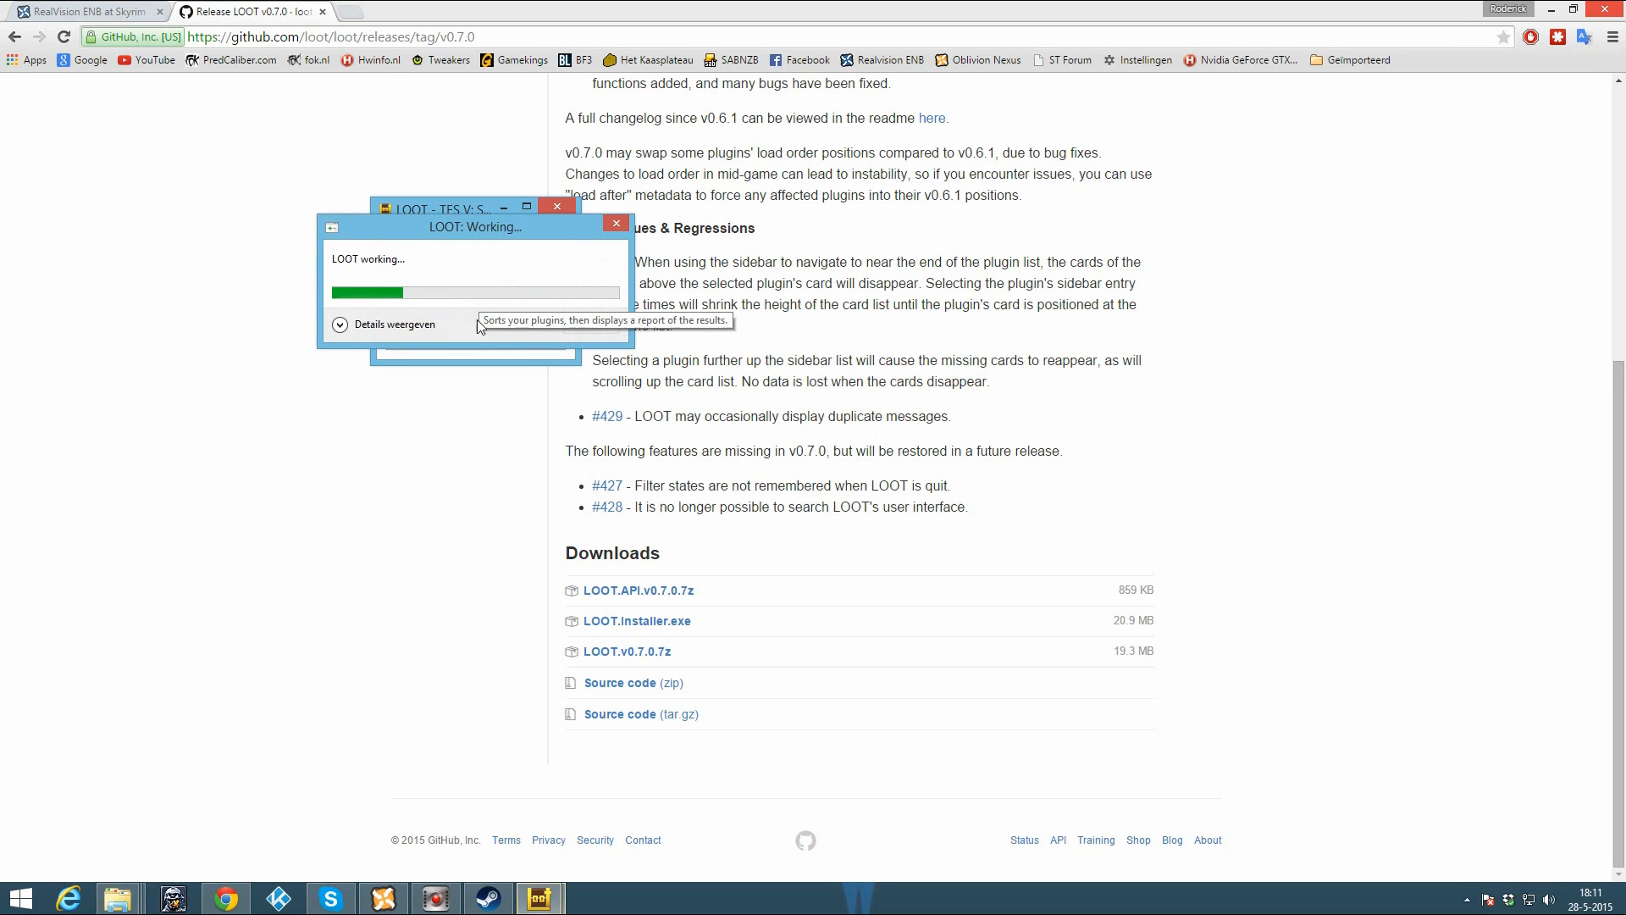
{"action": "left_click", "coordinate": [360, 333]}
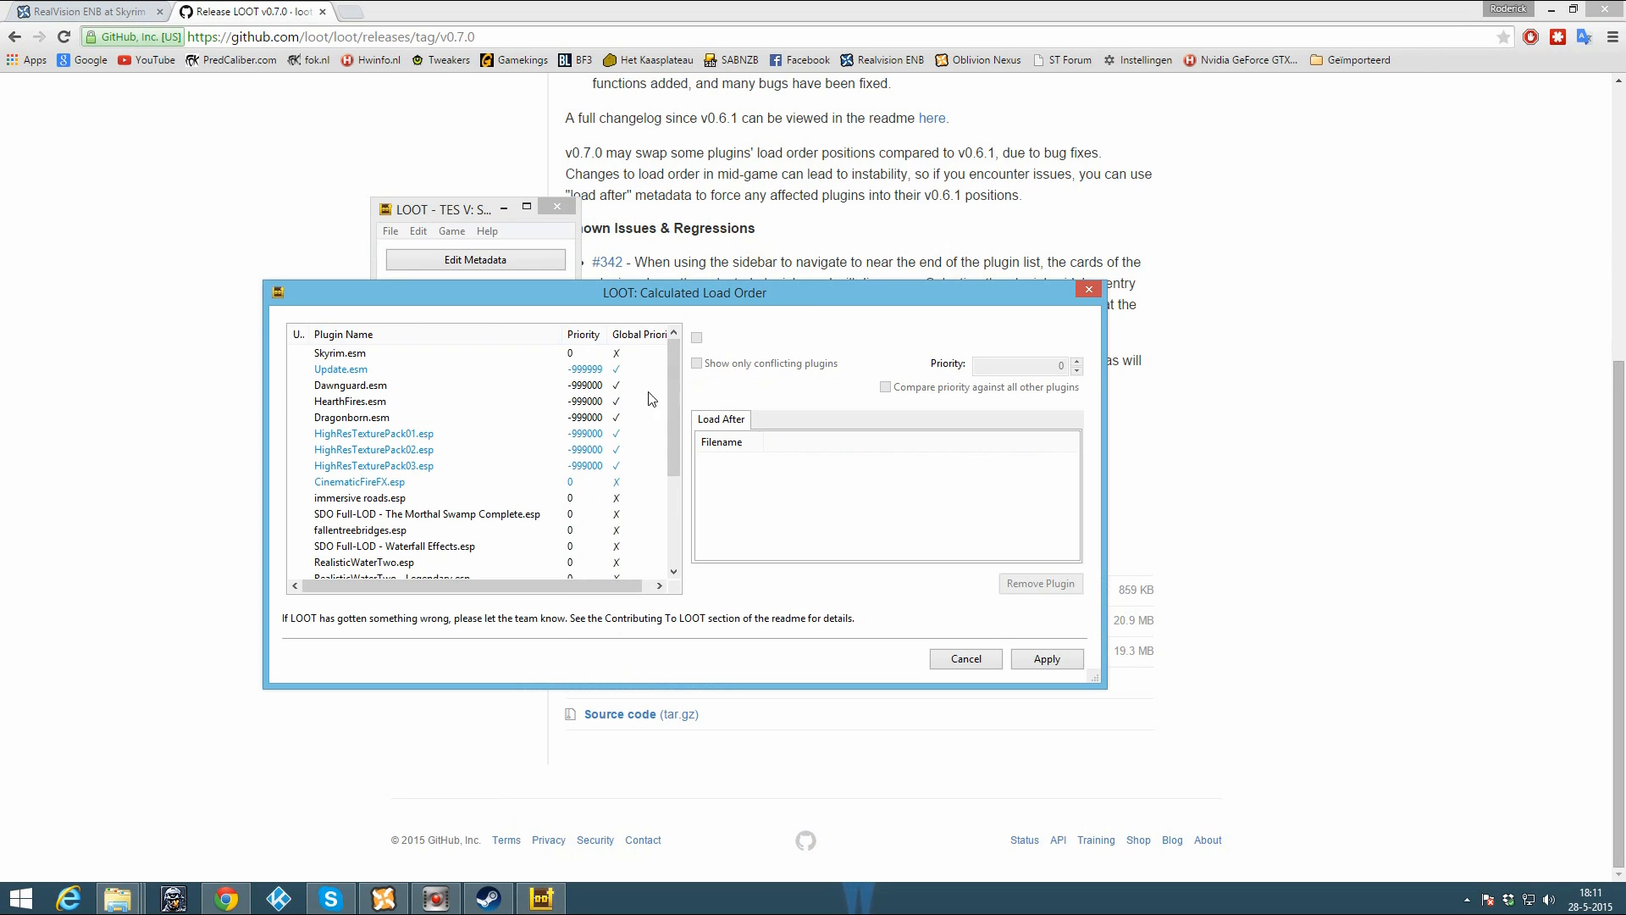
{"action": "scroll", "coordinate": [659, 519], "scroll_direction": "down", "scroll_amount": 5}
{"action": "scroll", "coordinate": [666, 444], "scroll_direction": "up", "scroll_amount": 5}
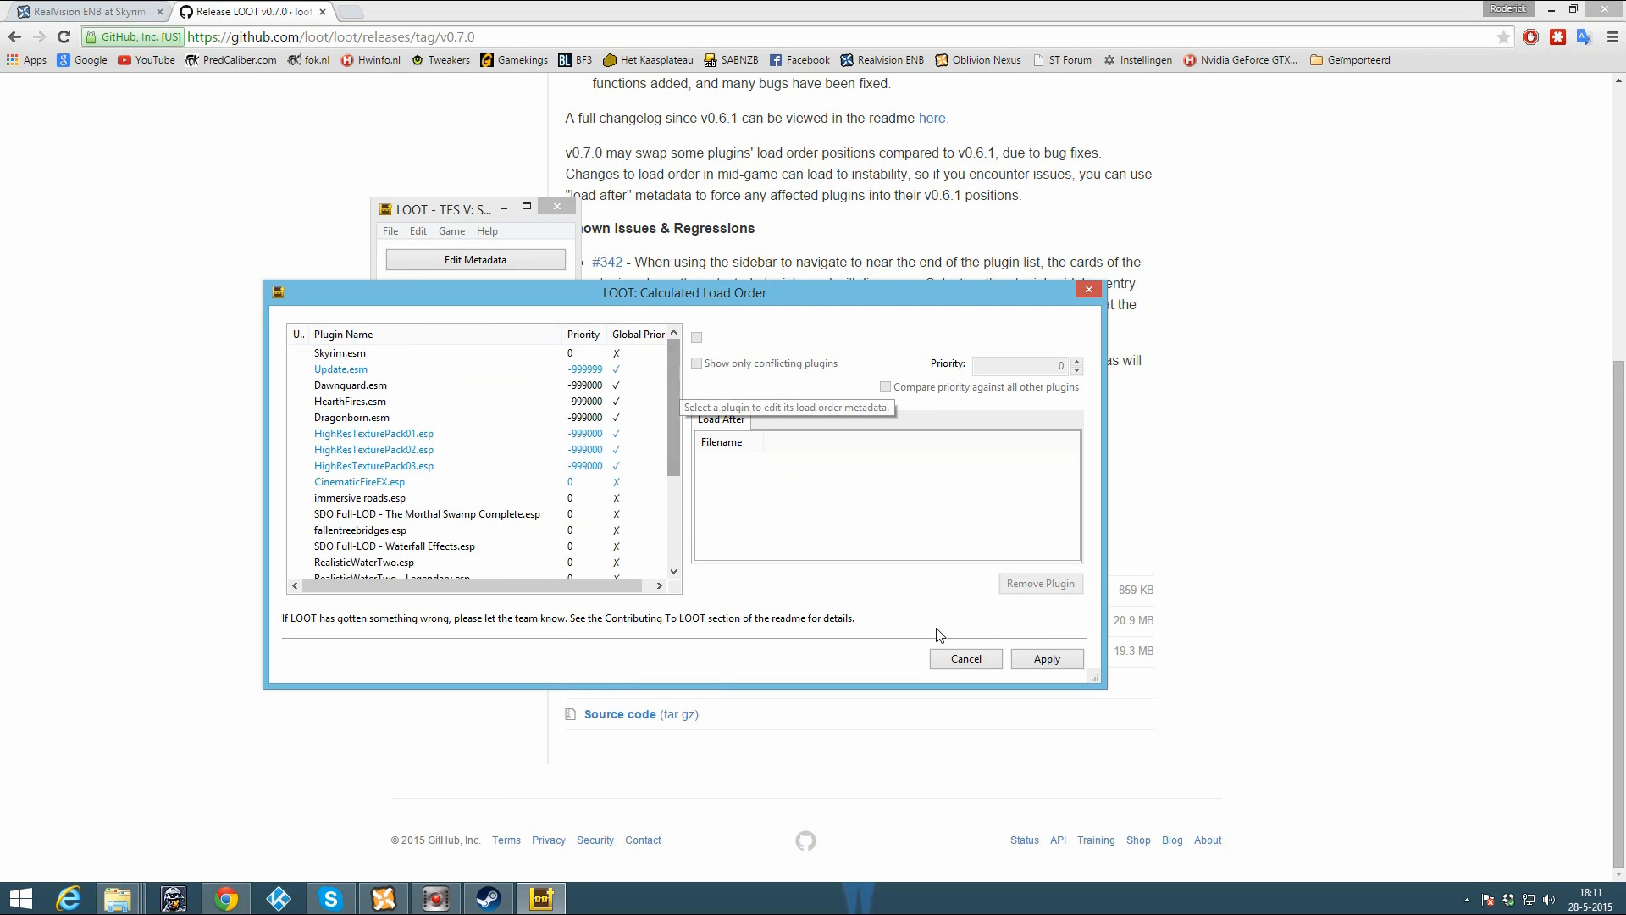
{"action": "left_click", "coordinate": [1064, 662]}
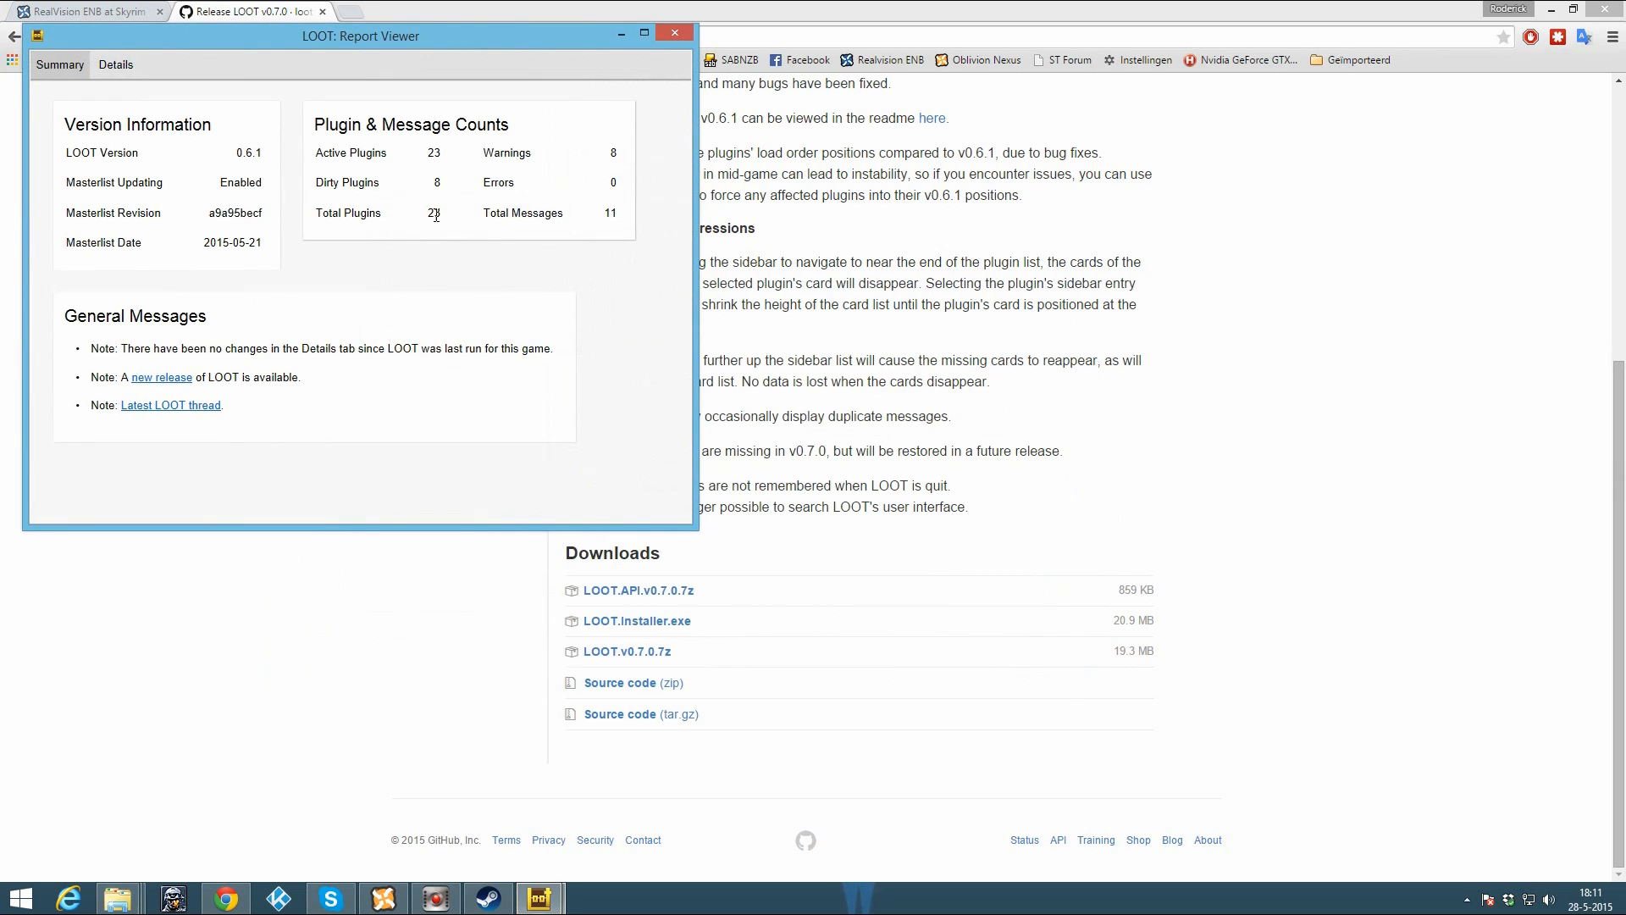
Step: Close the LOOT report and LOOT itself, and close the LOOT release page in Chrome
{"action": "left_click", "coordinate": [674, 34]}
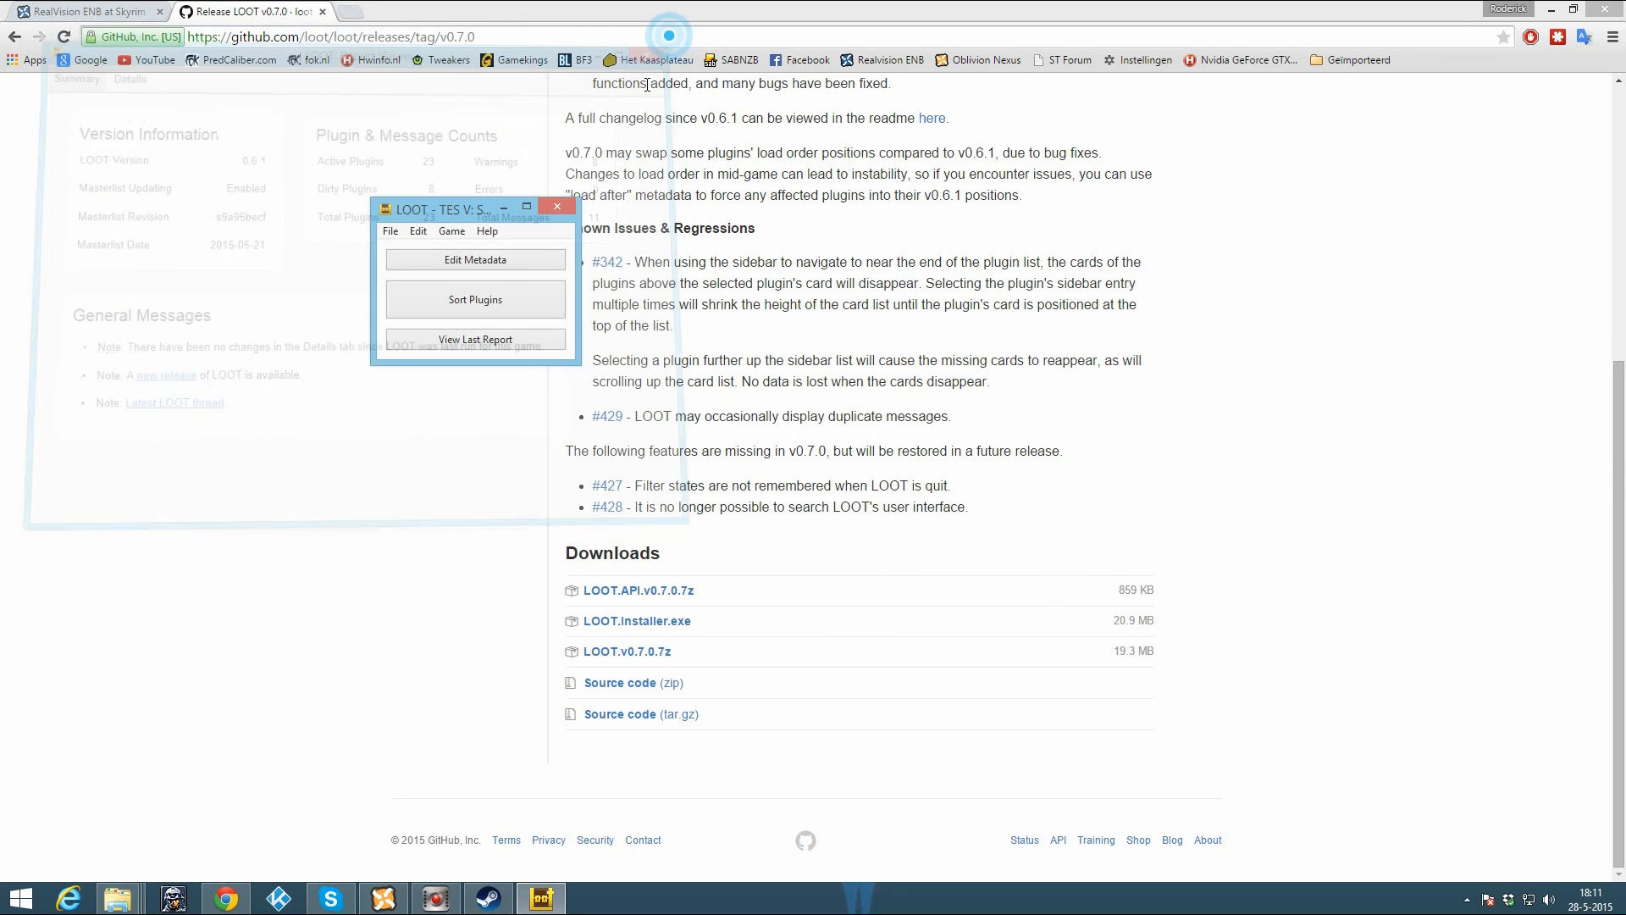
{"action": "left_click", "coordinate": [557, 206]}
{"action": "left_click", "coordinate": [321, 11]}
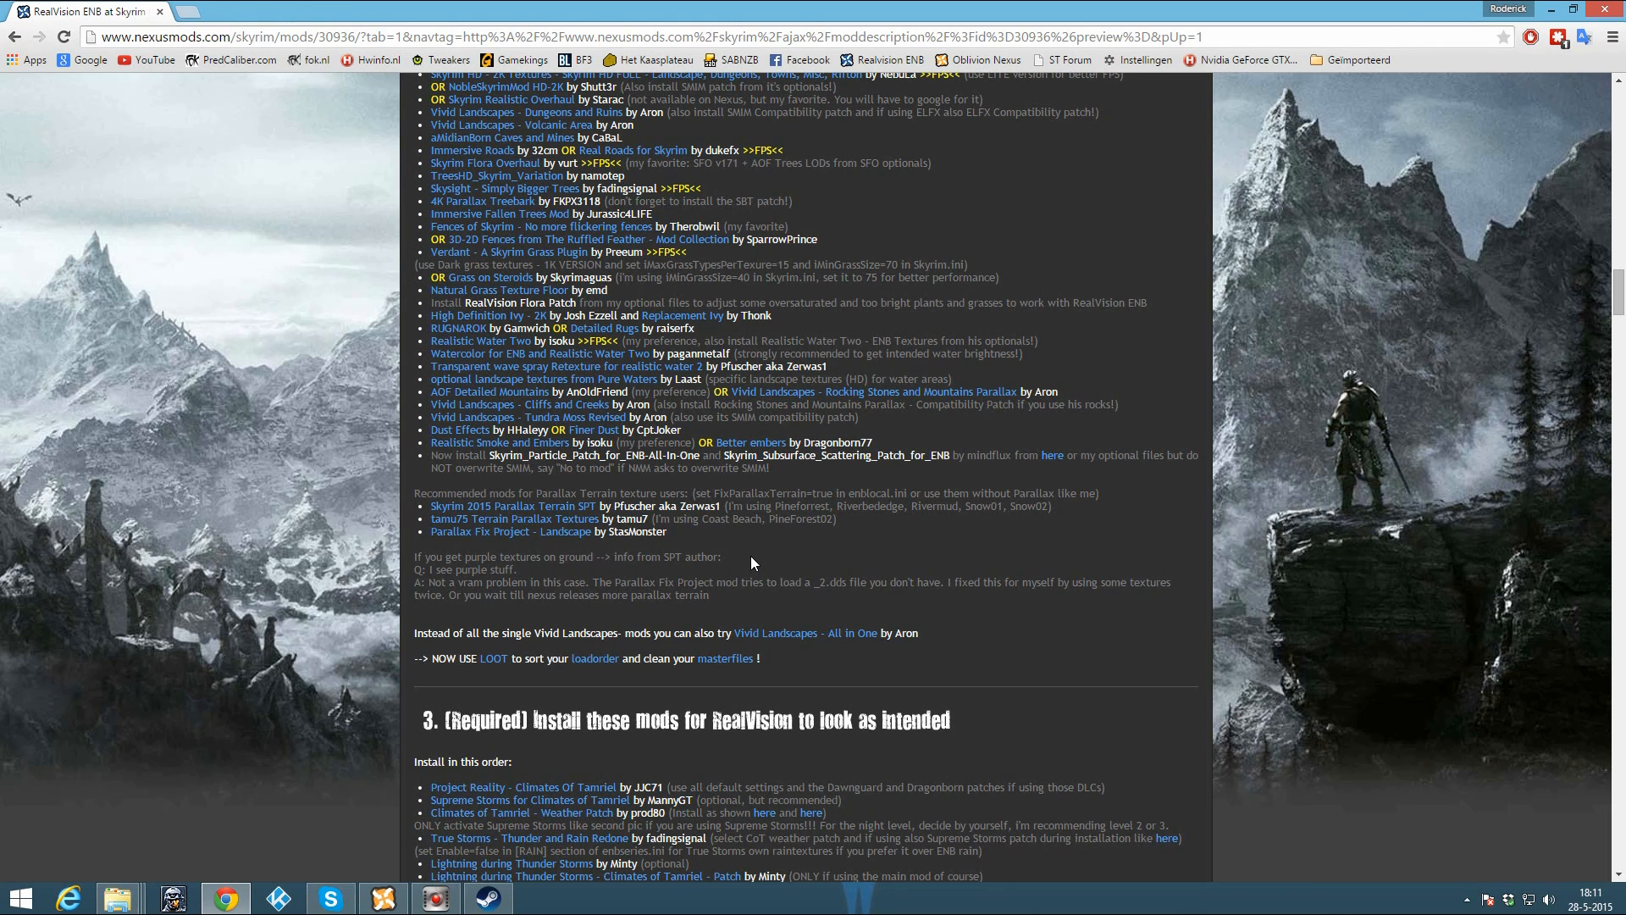
Step: Open the Project Reality - Climates Of Tamriel link from section 3 of the guide in a new tab and show that page
{"action": "scroll", "coordinate": [669, 576], "scroll_direction": "down", "scroll_amount": 2}
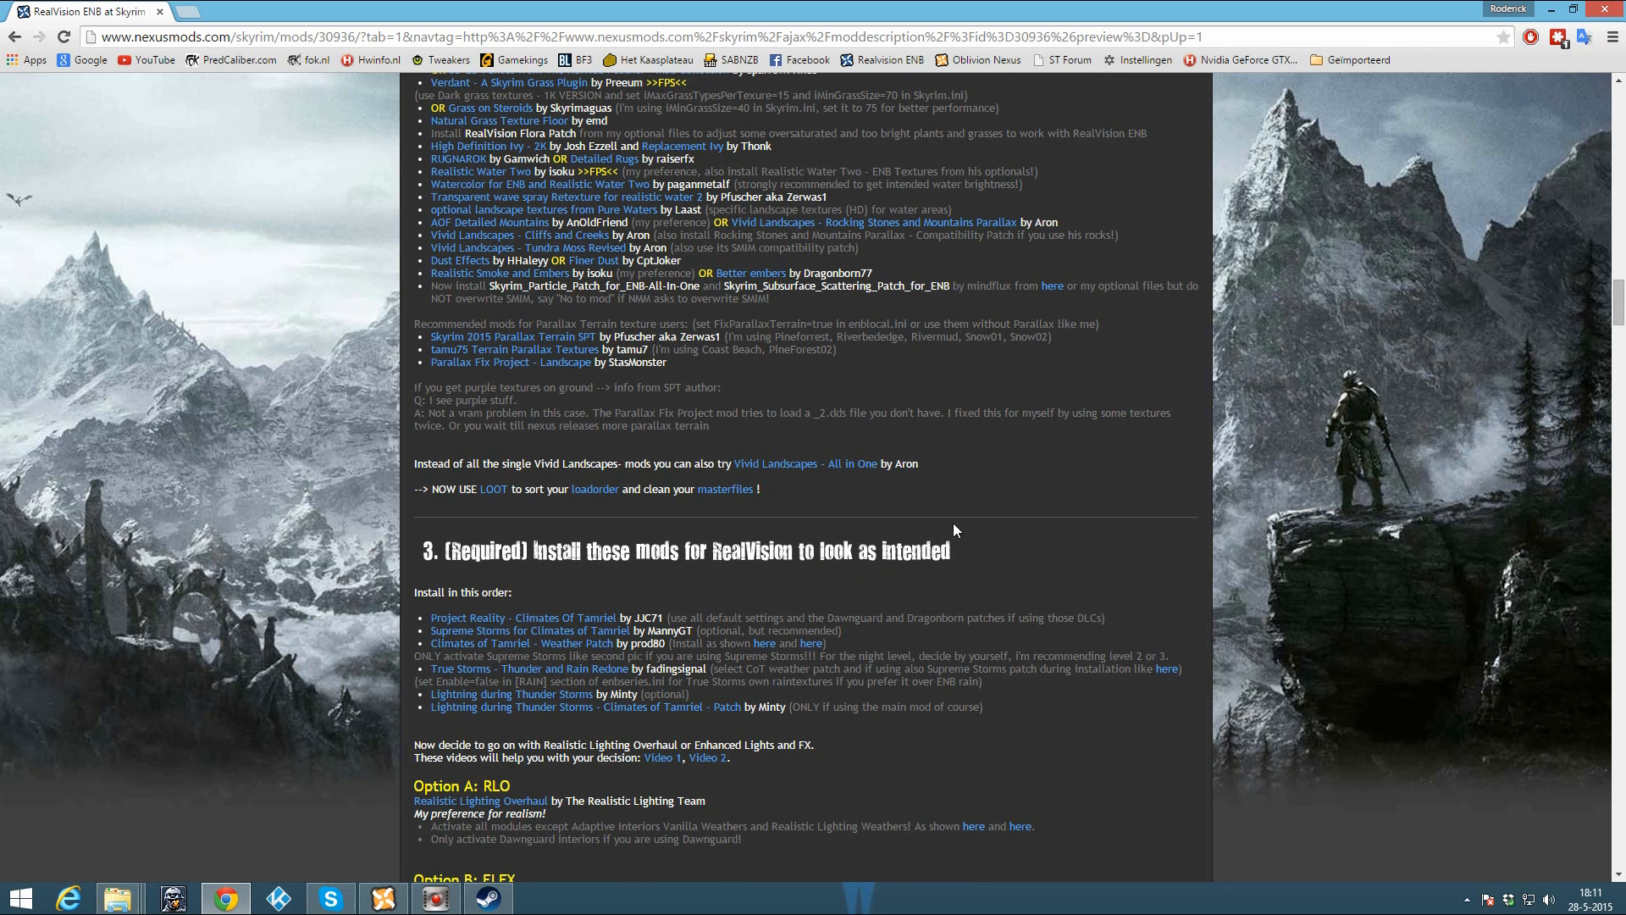
{"action": "scroll", "coordinate": [940, 539], "scroll_direction": "down", "scroll_amount": 2}
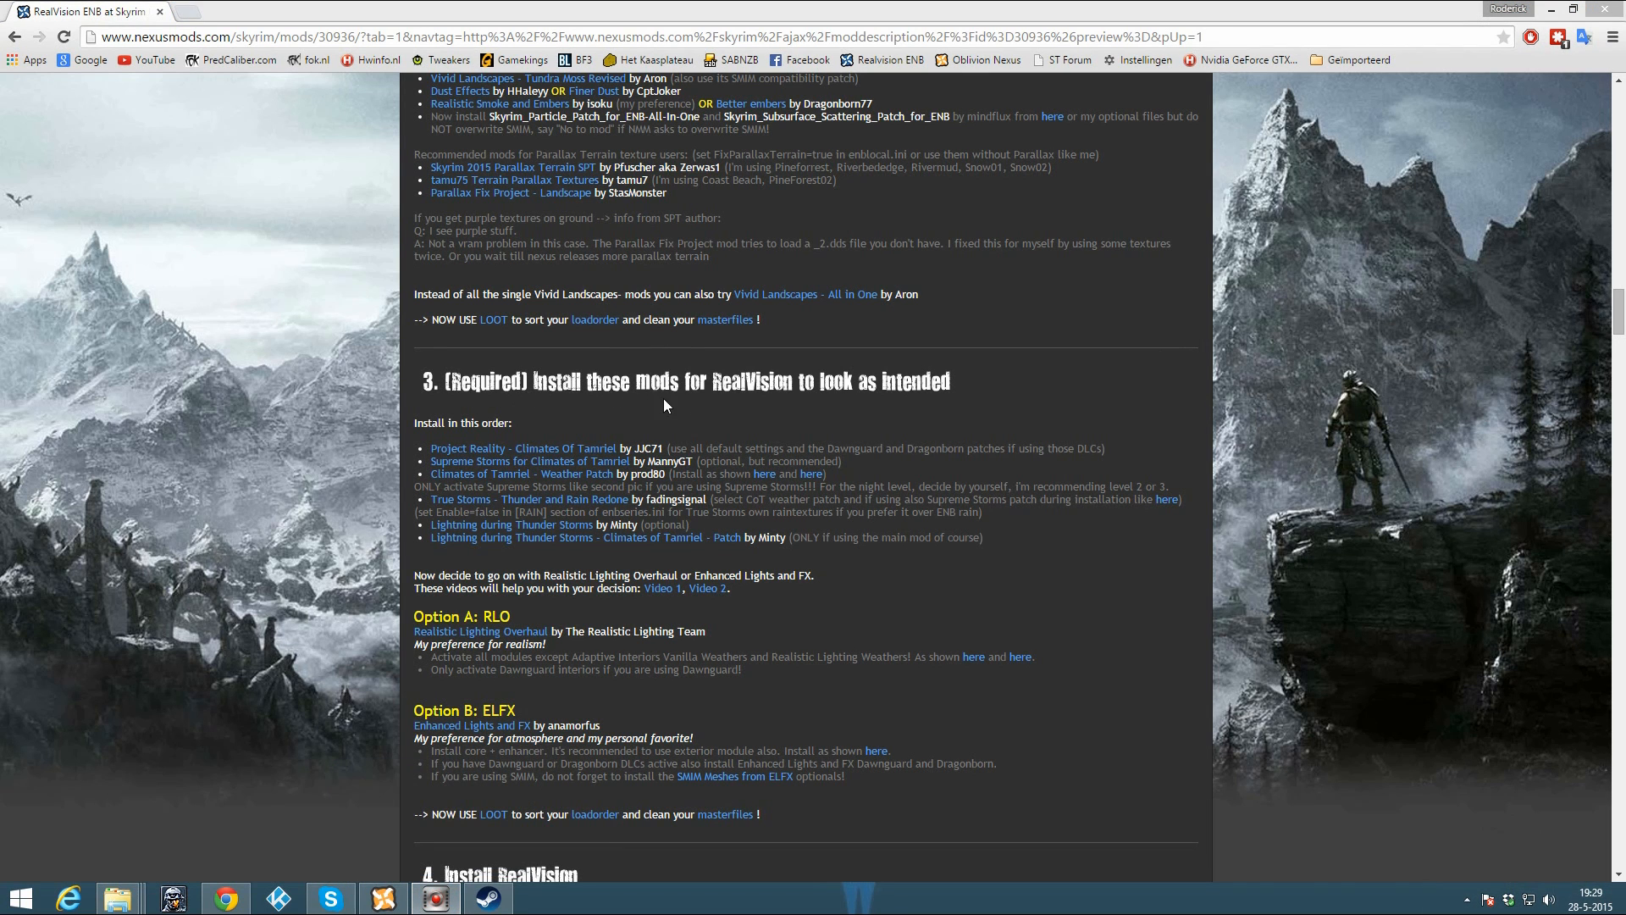
{"action": "right_click", "coordinate": [562, 444]}
{"action": "left_click", "coordinate": [592, 458]}
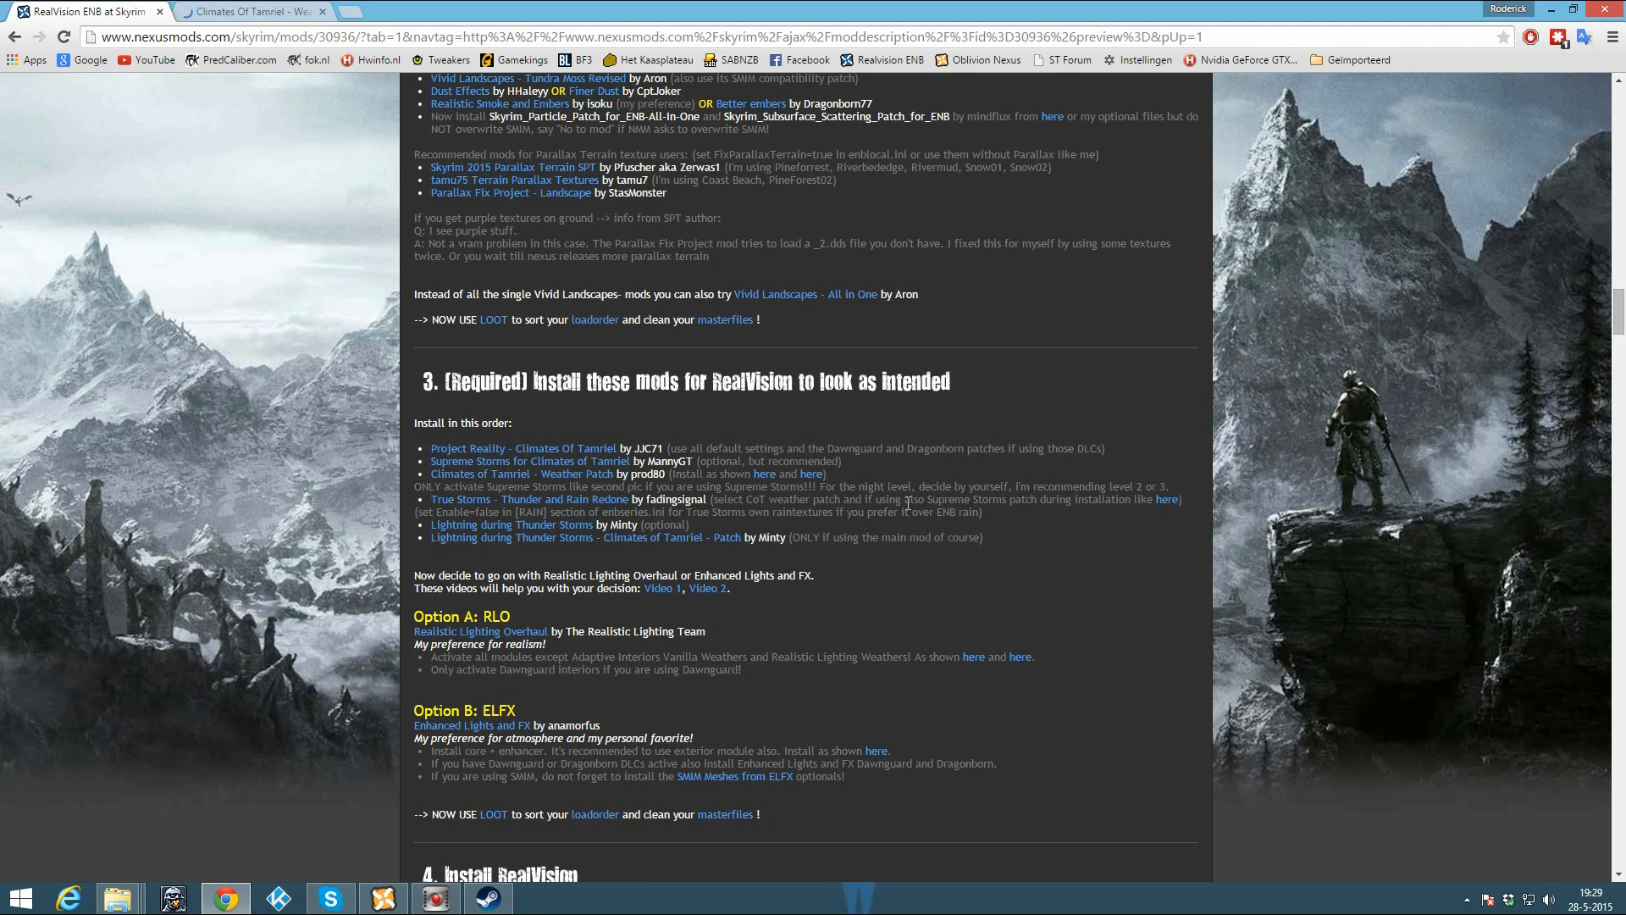
{"action": "left_click", "coordinate": [263, 11]}
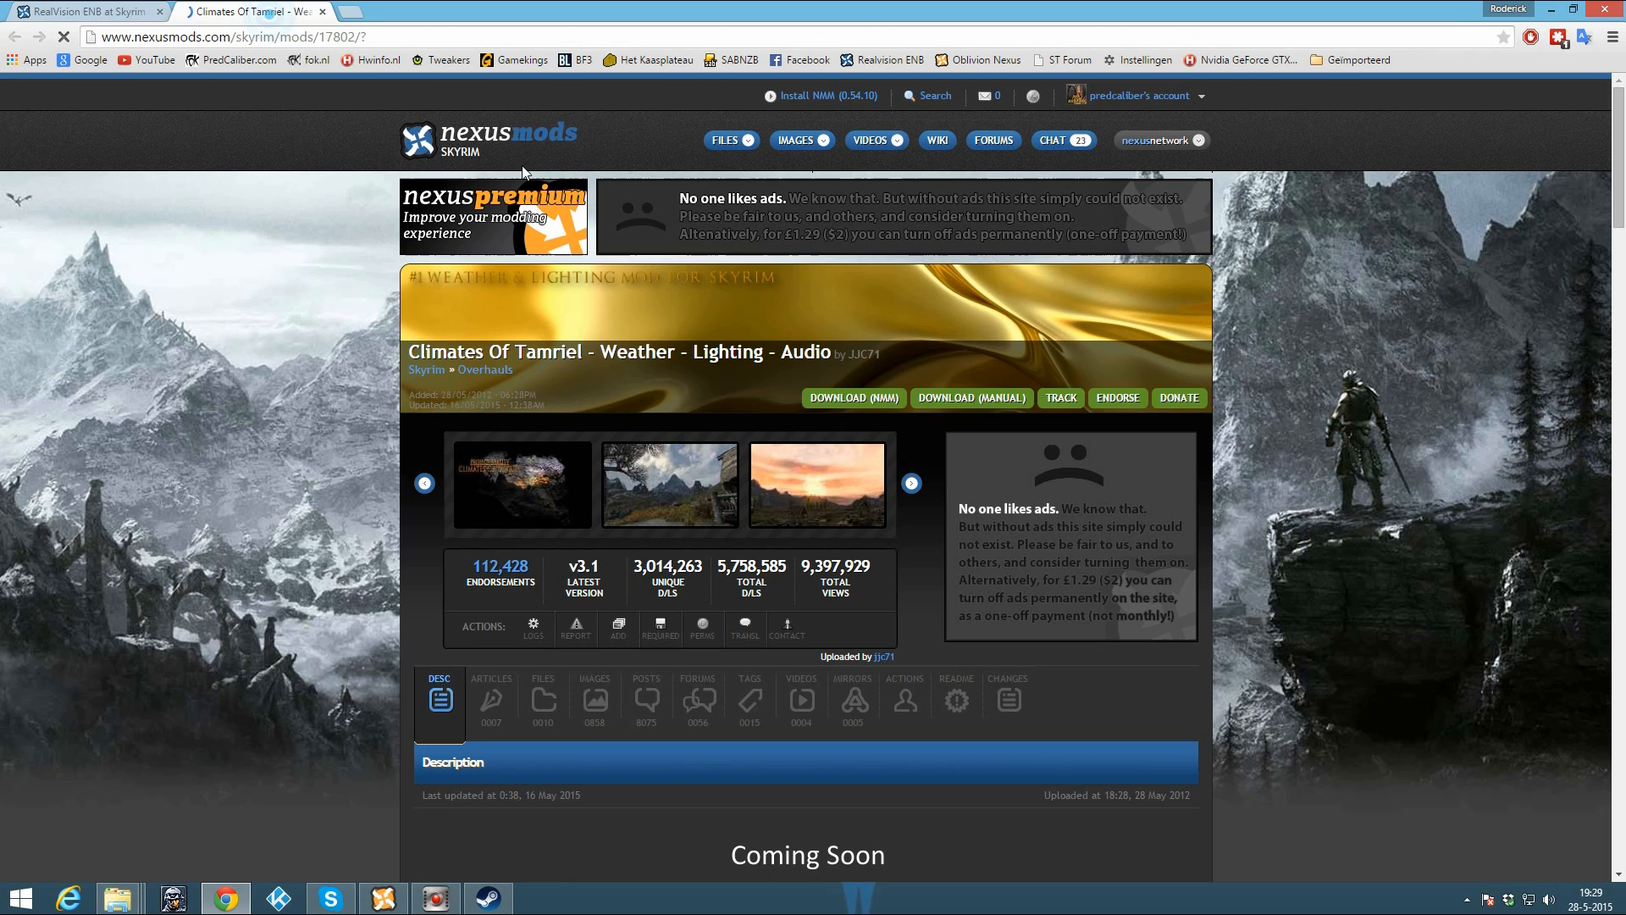
Step: Go to the manual download files of Climates Of Tamriel and examine the main file, DLC patches and Sounds entries
{"action": "left_click", "coordinate": [999, 398]}
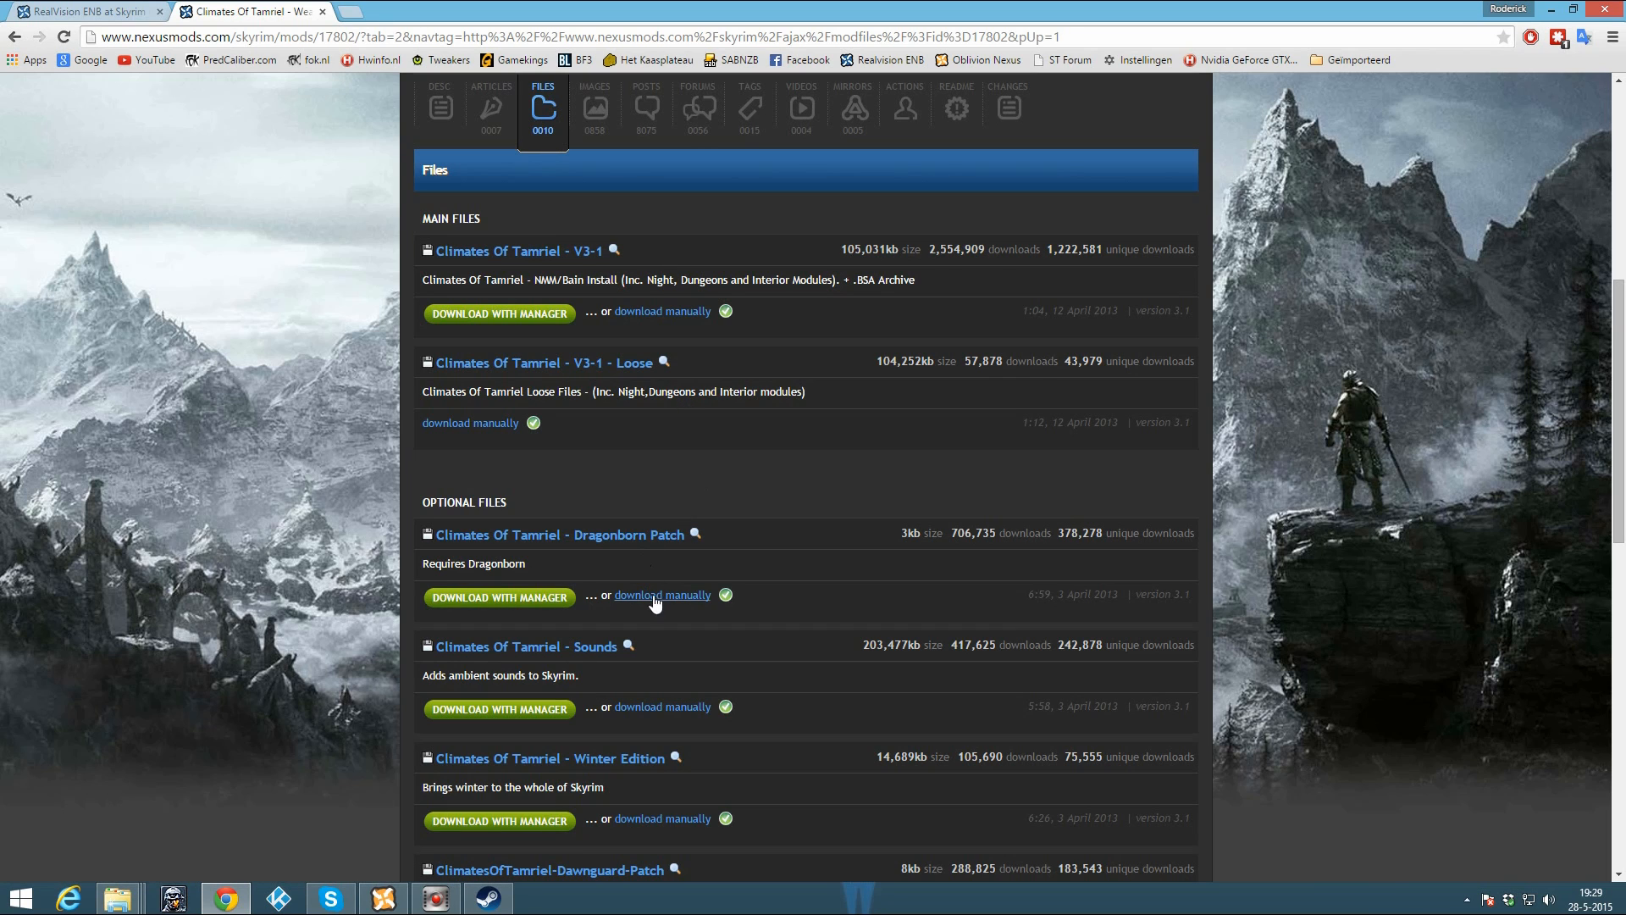
{"action": "scroll", "coordinate": [641, 571], "scroll_direction": "down", "scroll_amount": 1}
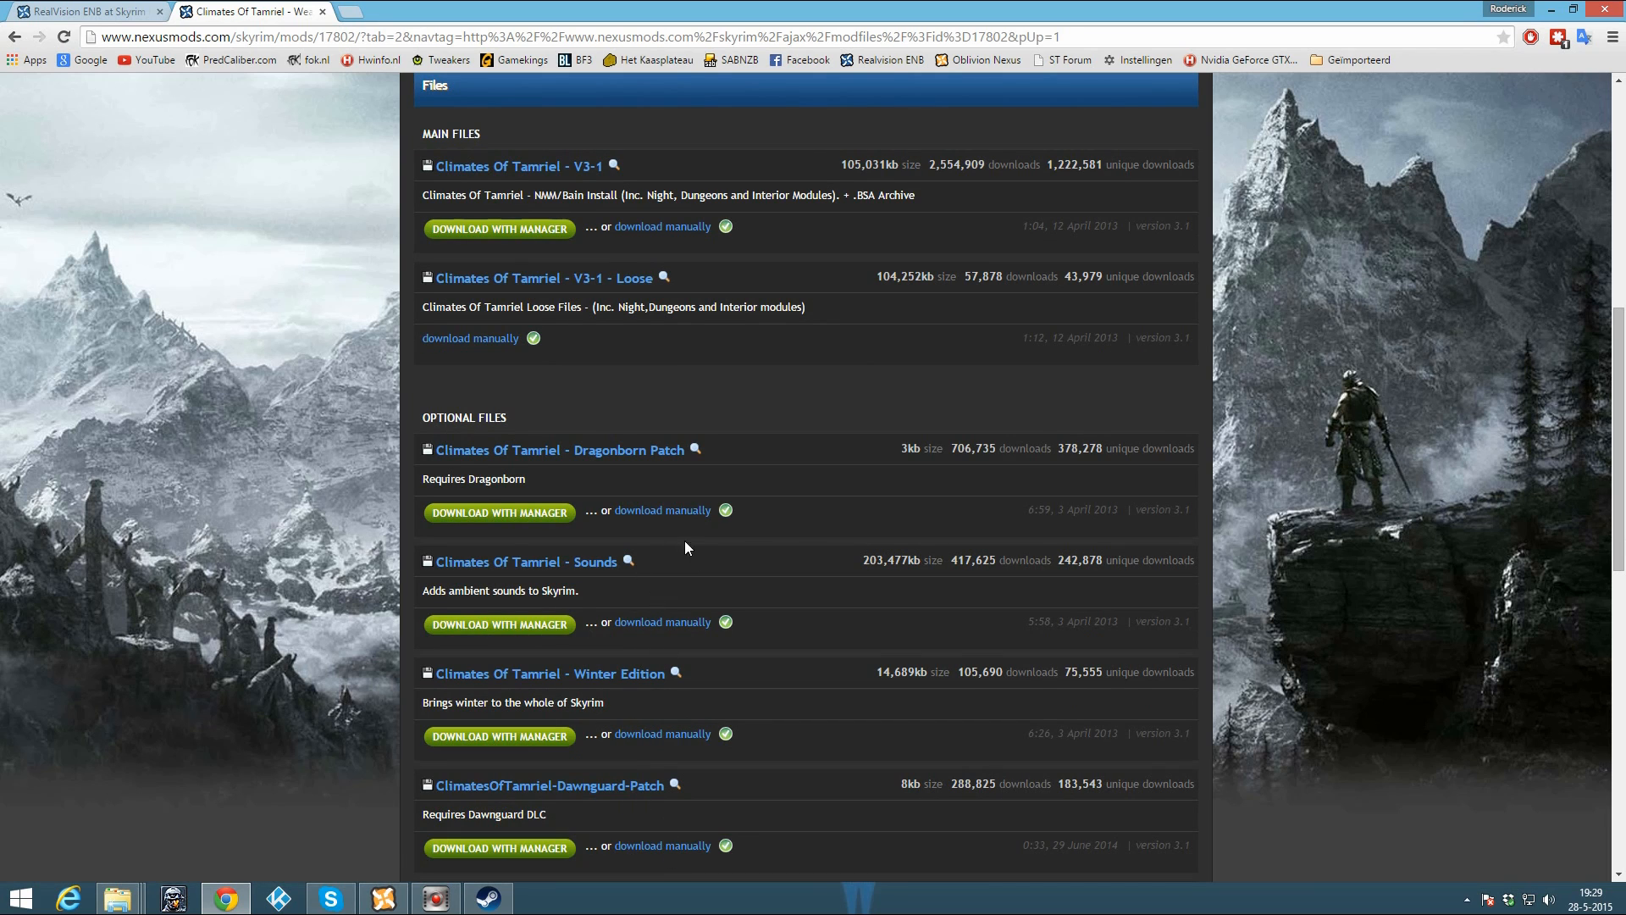
{"action": "scroll", "coordinate": [659, 566], "scroll_direction": "up", "scroll_amount": 1}
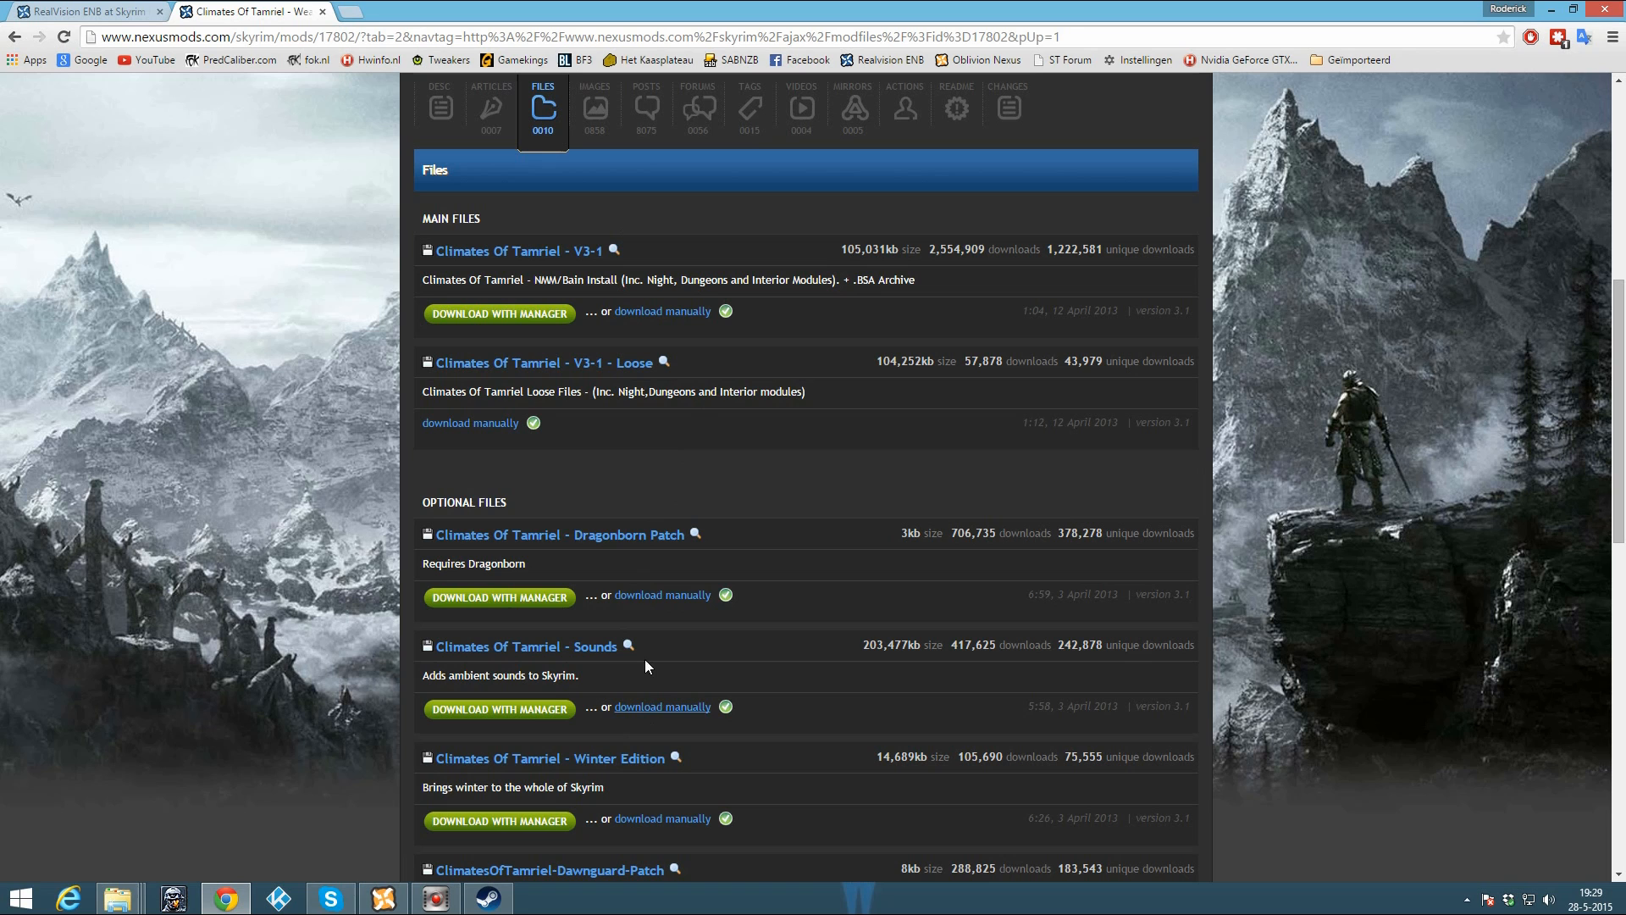
{"action": "left_click", "coordinate": [596, 649]}
Step: In Nexus Mod Manager, add the Climates Of Tamriel - V3-1 archive and start activating Project Reality - Climates Of Tamriel-V3
{"action": "left_click", "coordinate": [7, 90]}
{"action": "left_click", "coordinate": [643, 258]}
{"action": "left_click", "coordinate": [669, 294]}
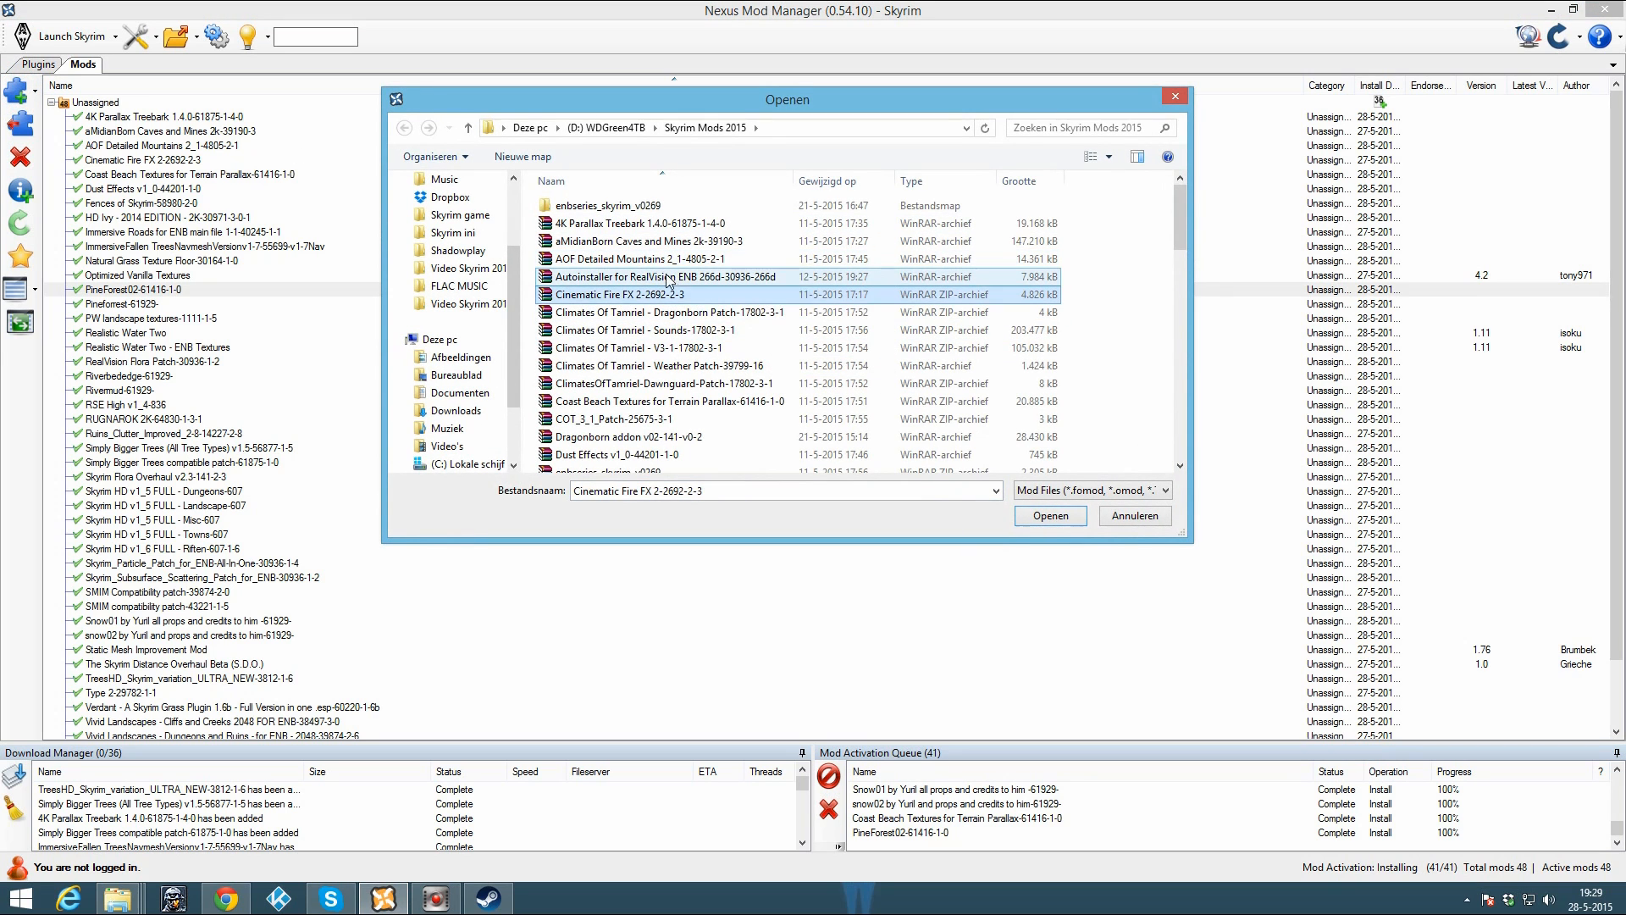
{"action": "left_click", "coordinate": [693, 348]}
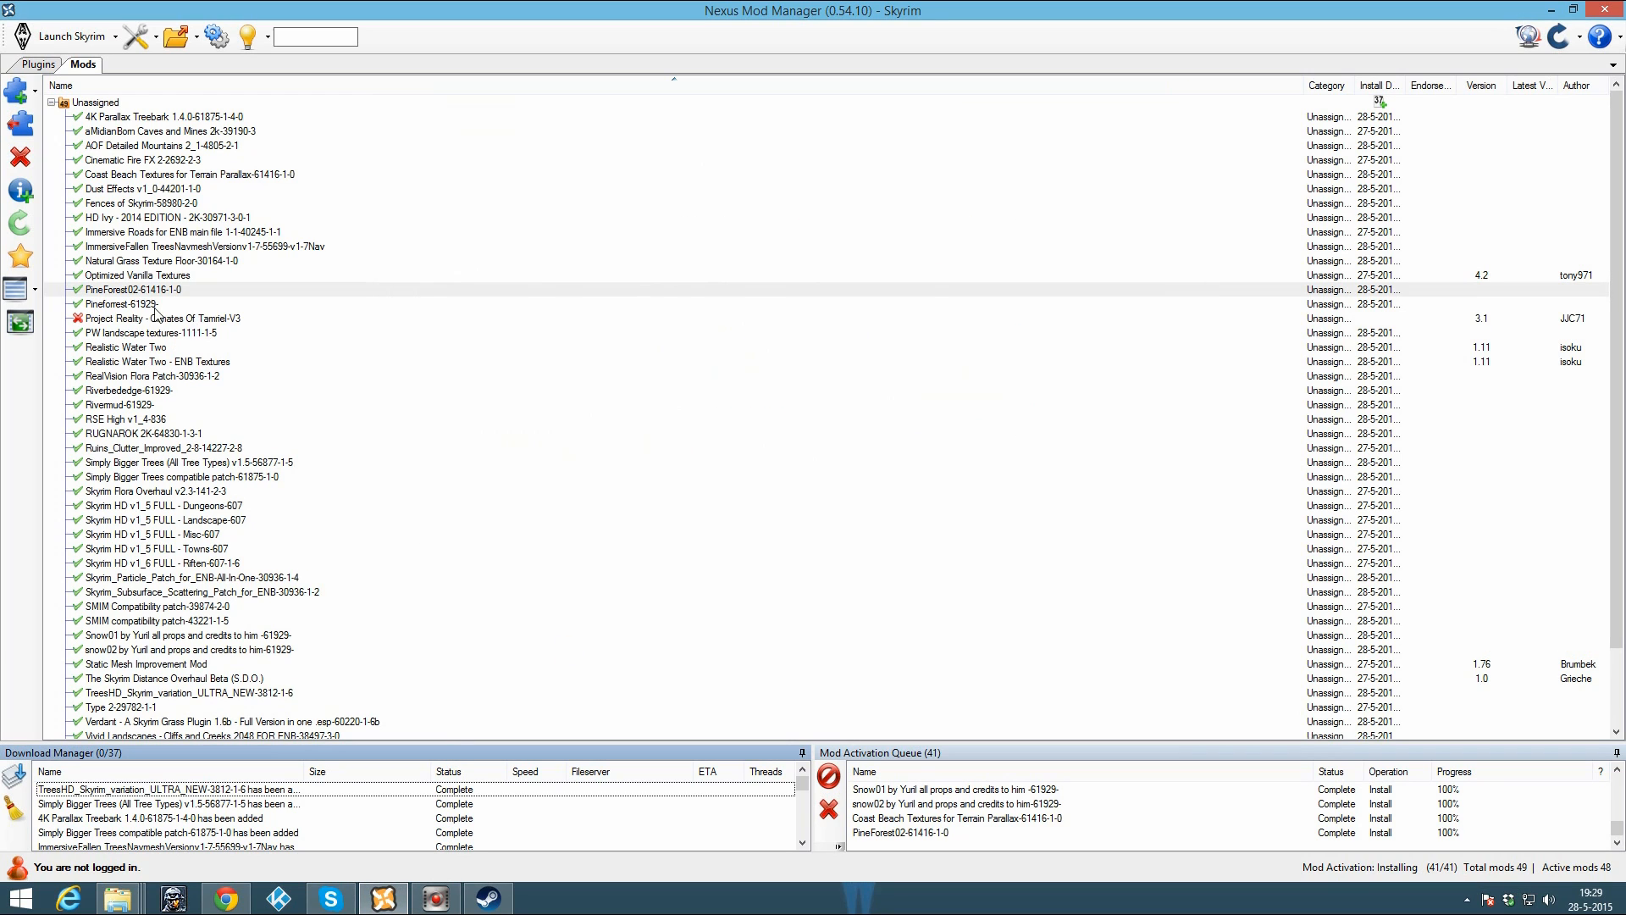
{"action": "left_click", "coordinate": [20, 124]}
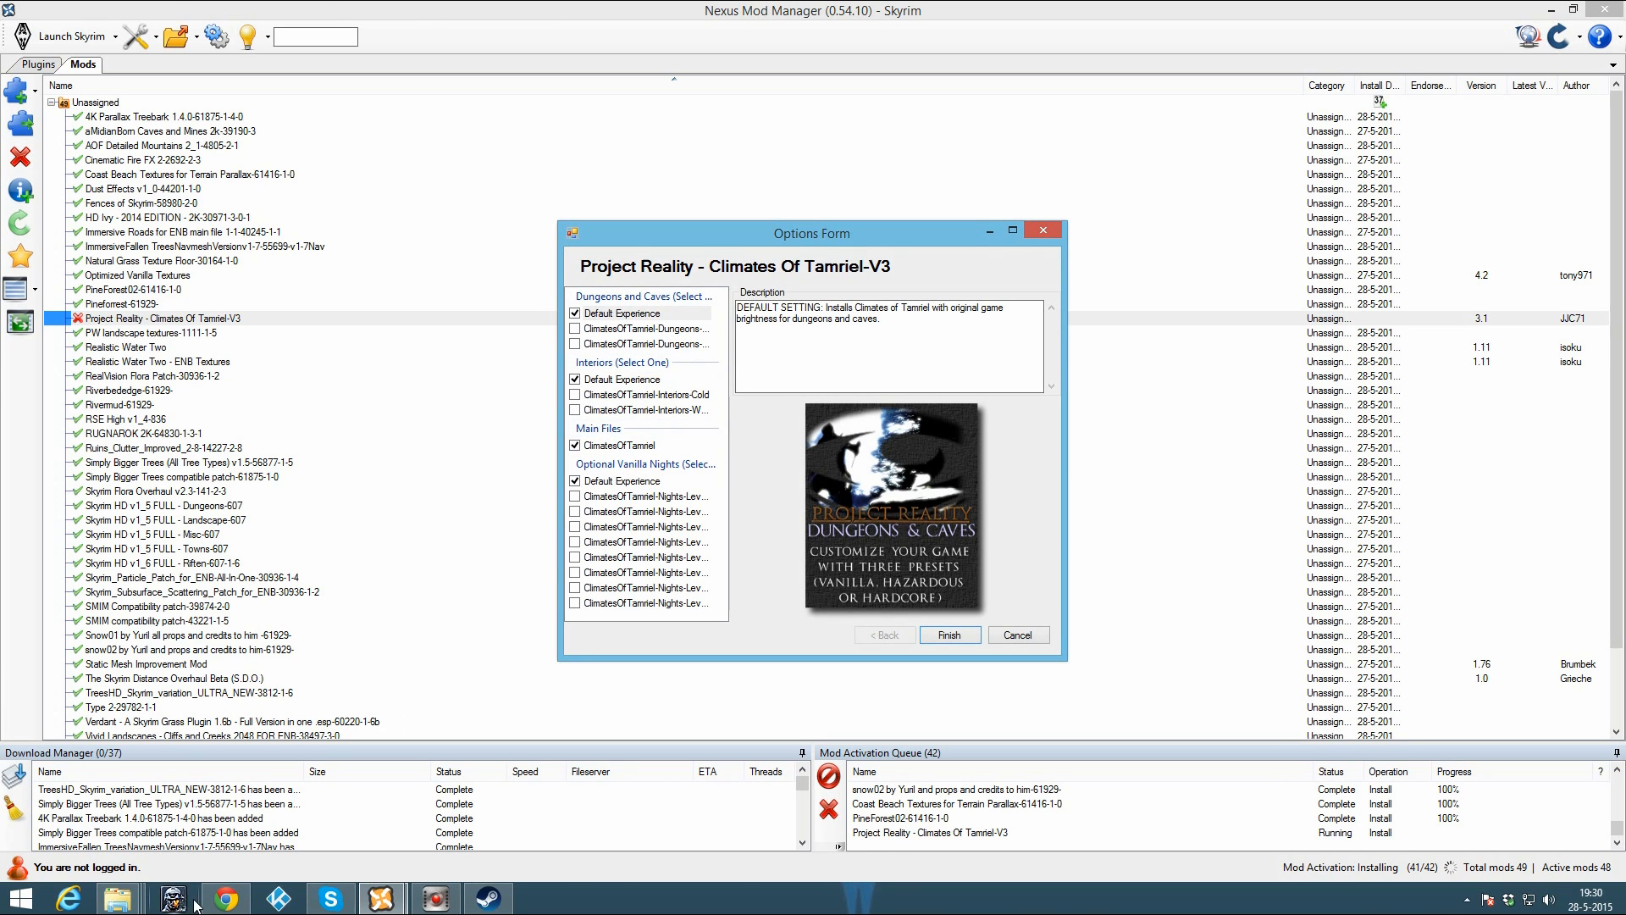
Step: Check the guide's Climates Of Tamriel install note in Chrome, and finish the Nexus Mod Manager options form with all default settings
{"action": "left_click", "coordinate": [225, 900]}
{"action": "left_click", "coordinate": [89, 11]}
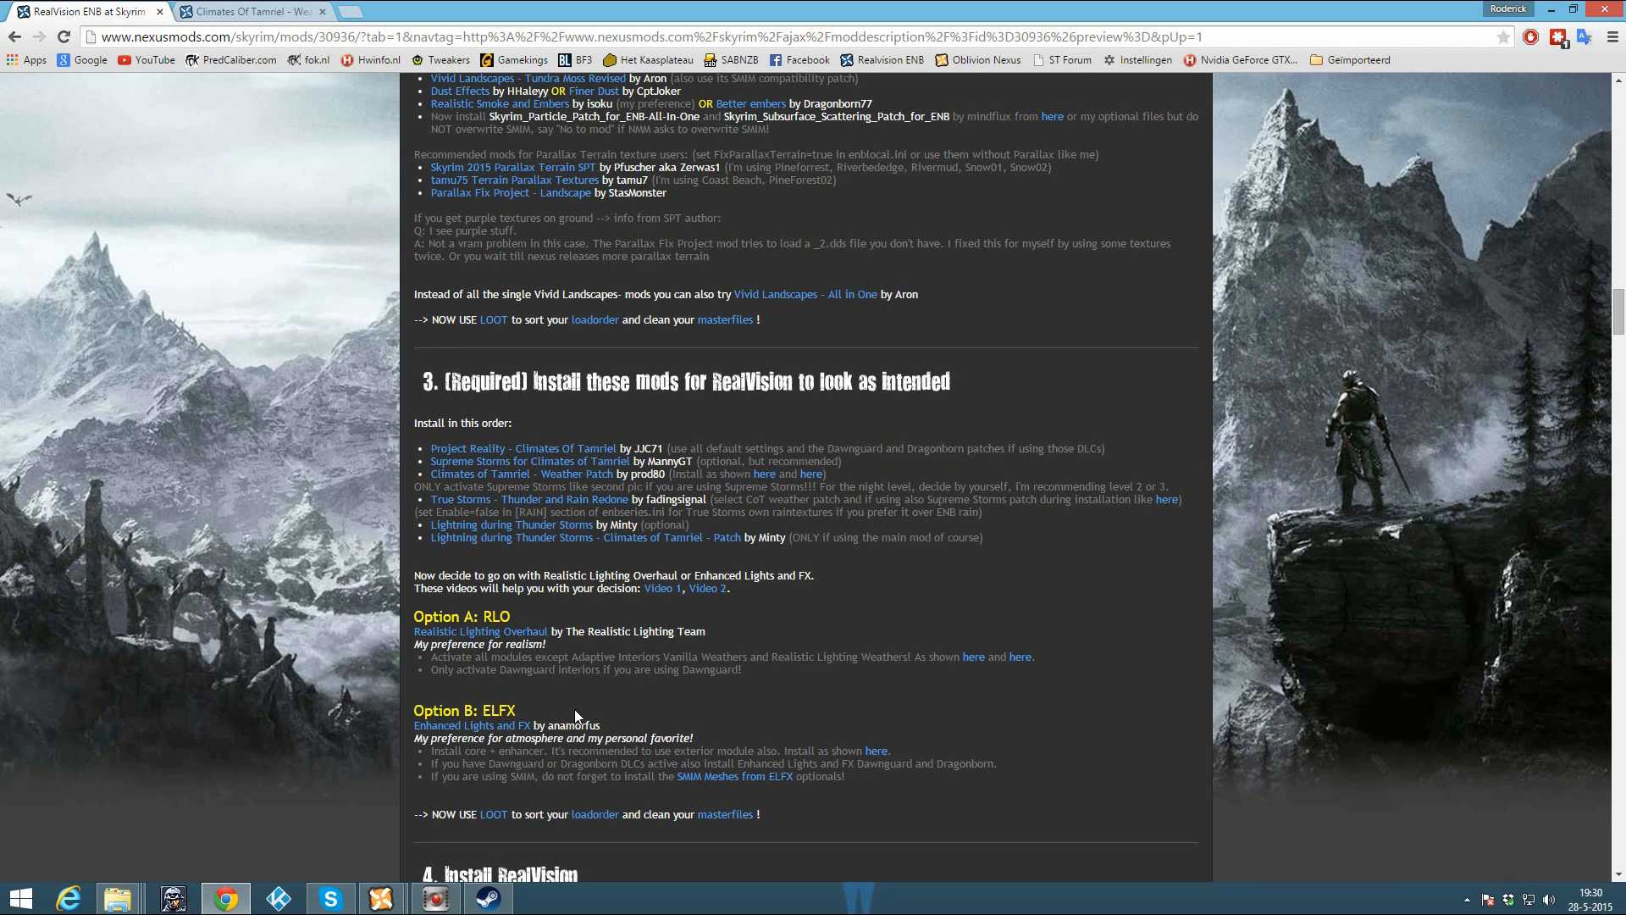
{"action": "left_click", "coordinate": [381, 898]}
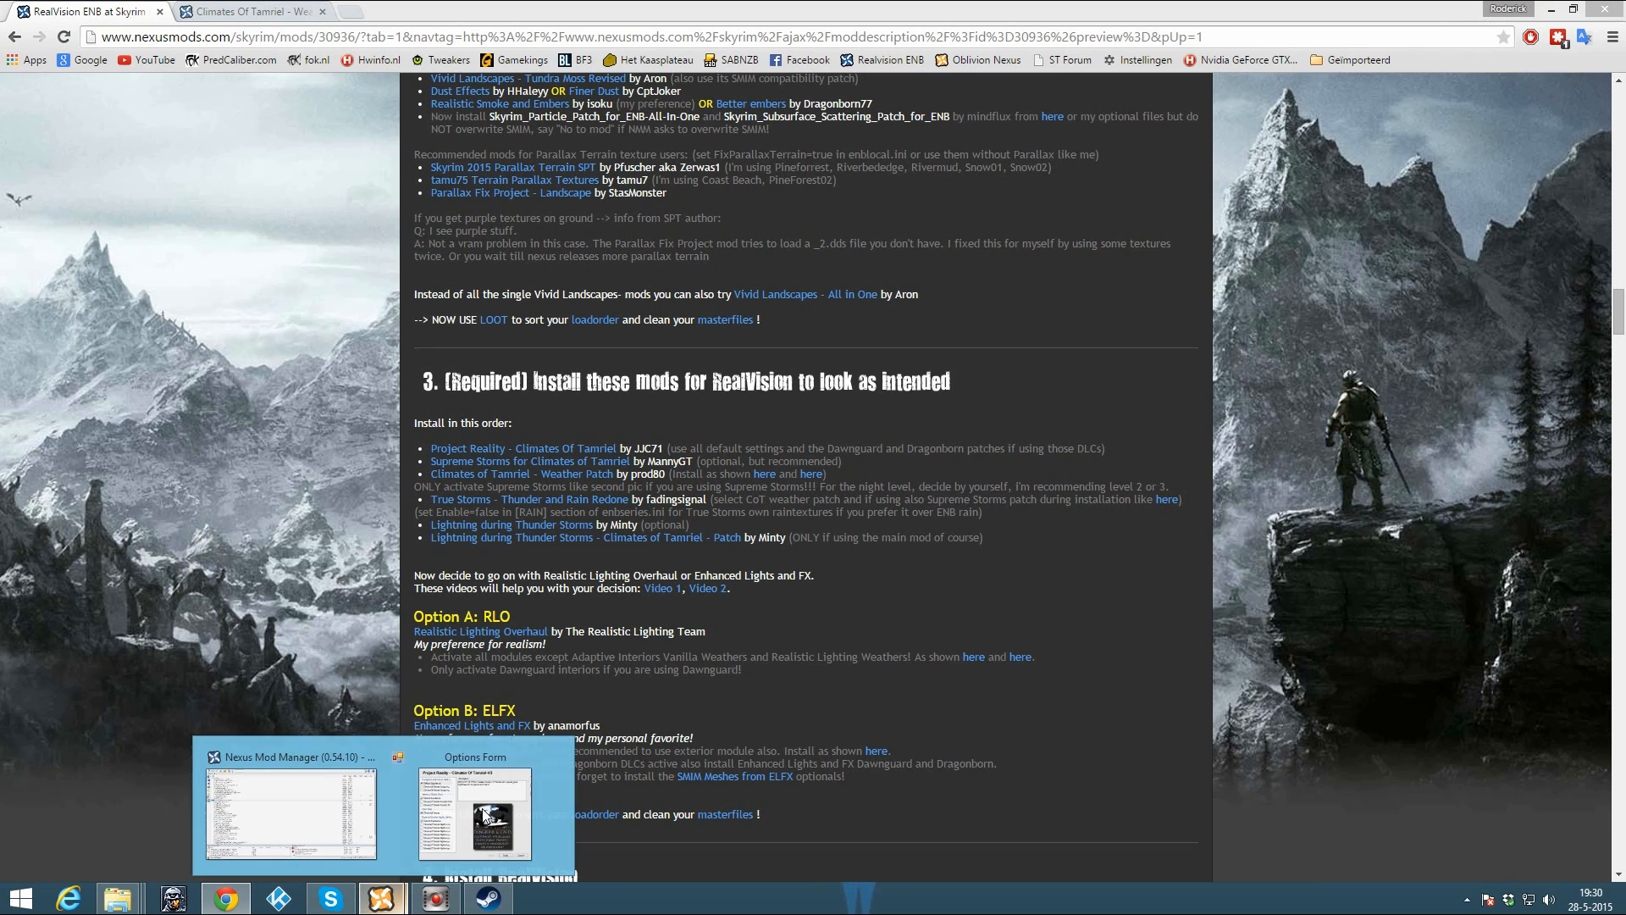
{"action": "left_click", "coordinate": [482, 815]}
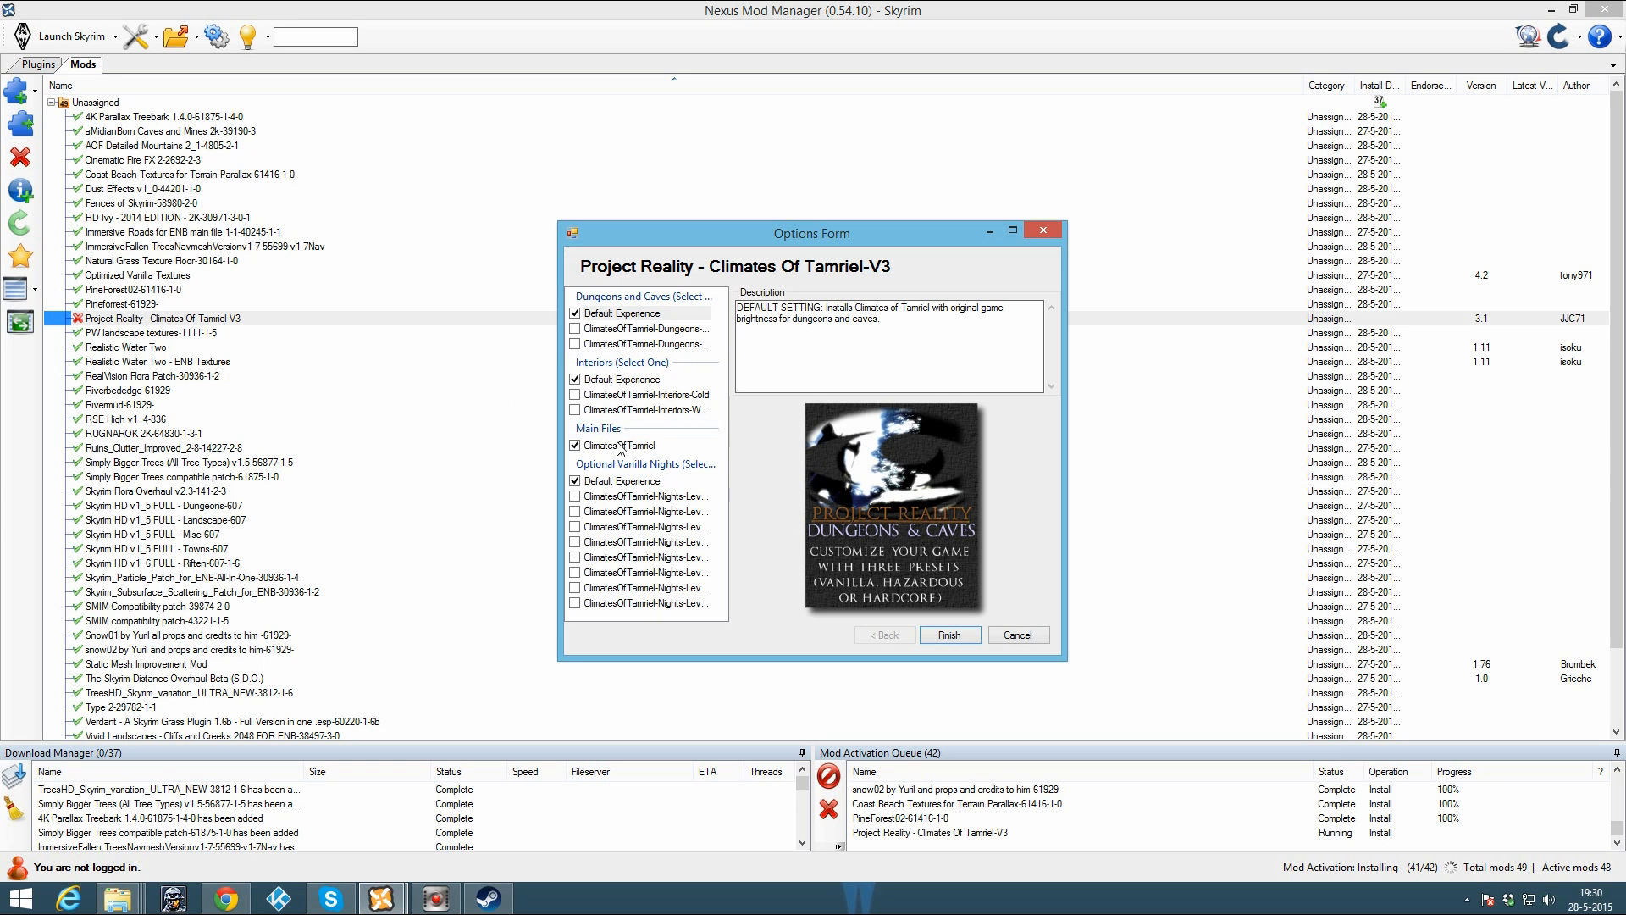
{"action": "left_click", "coordinate": [955, 637]}
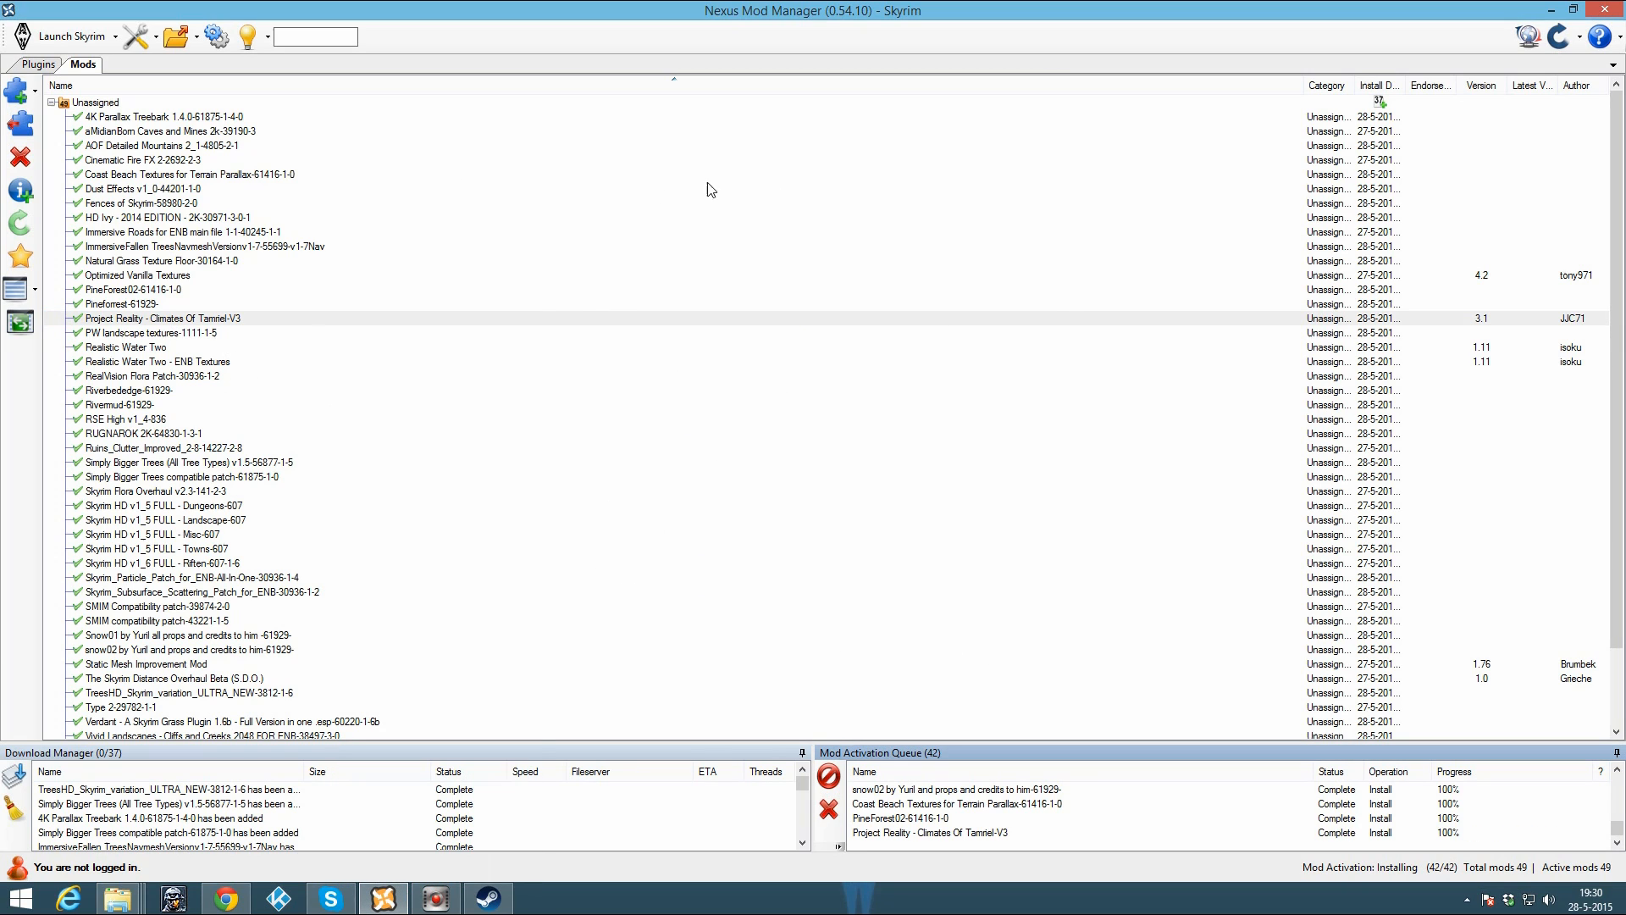
Step: Add the ClimatesOfTamriel-Dawnguard-Patch-17802-3-1 archive and activate it
{"action": "left_click", "coordinate": [11, 84]}
{"action": "left_click", "coordinate": [675, 295]}
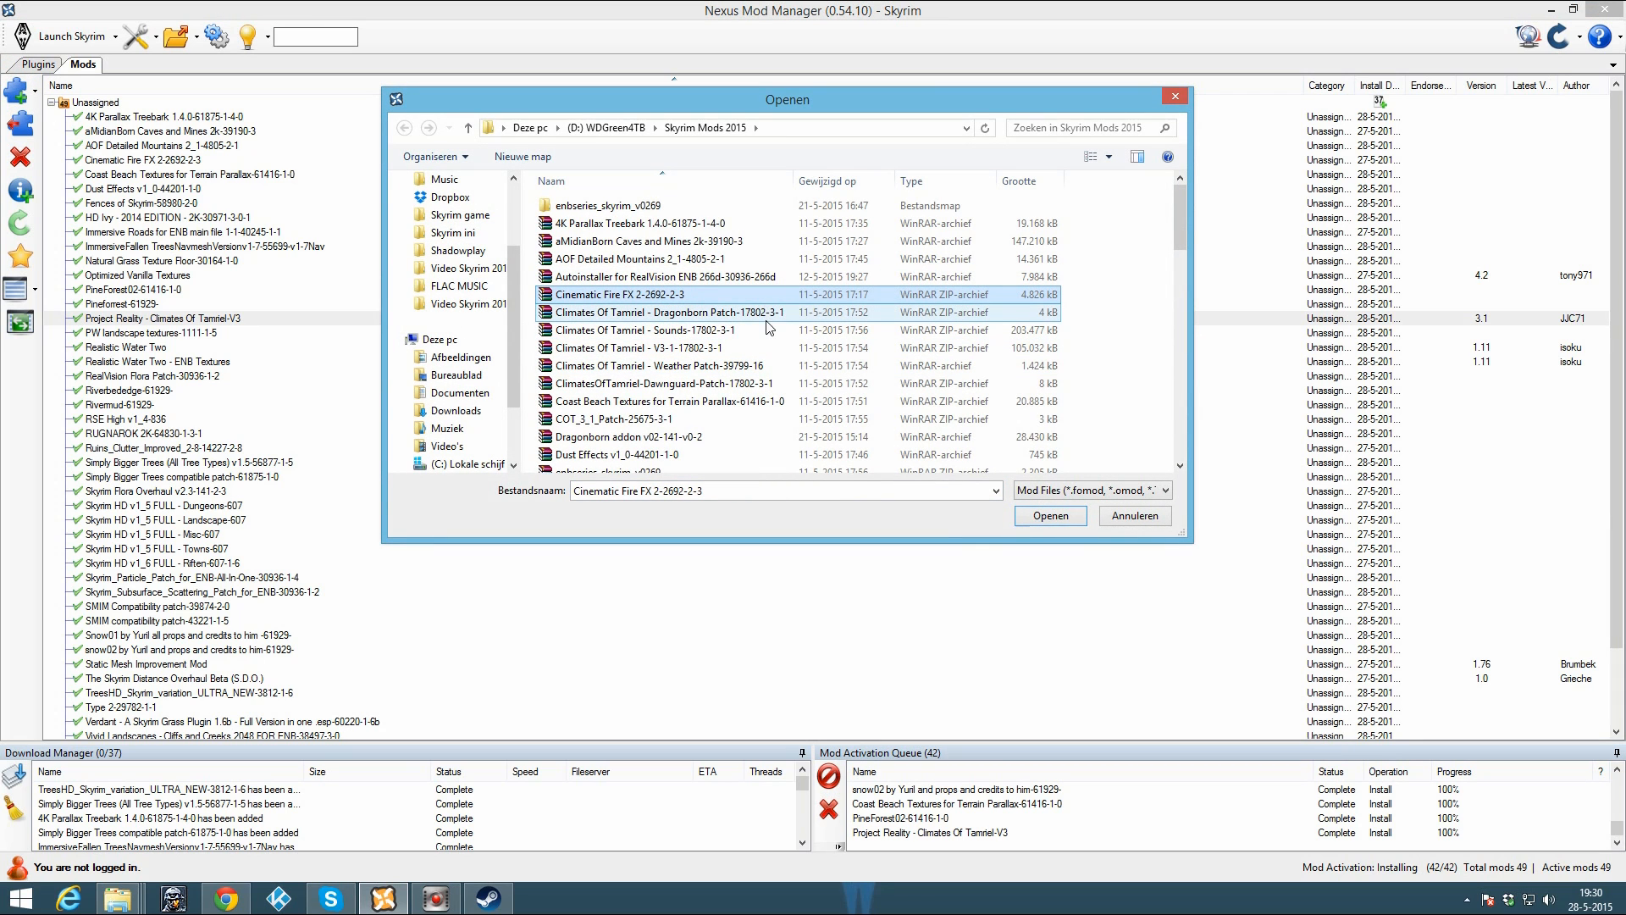
{"action": "left_click", "coordinate": [735, 384]}
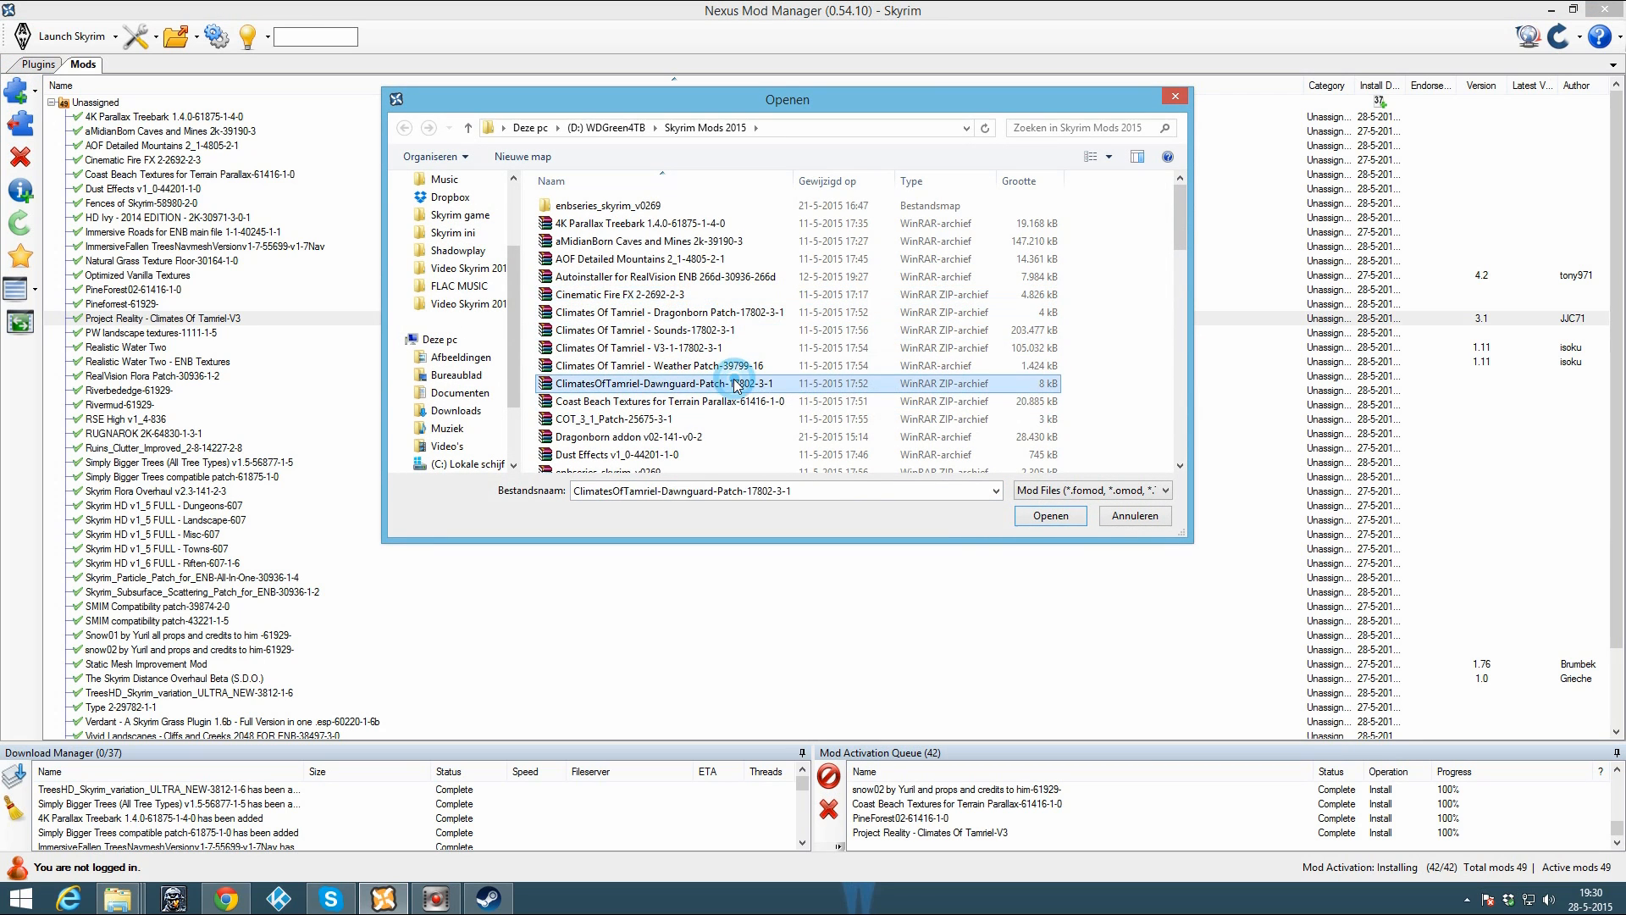
{"action": "left_click", "coordinate": [735, 384]}
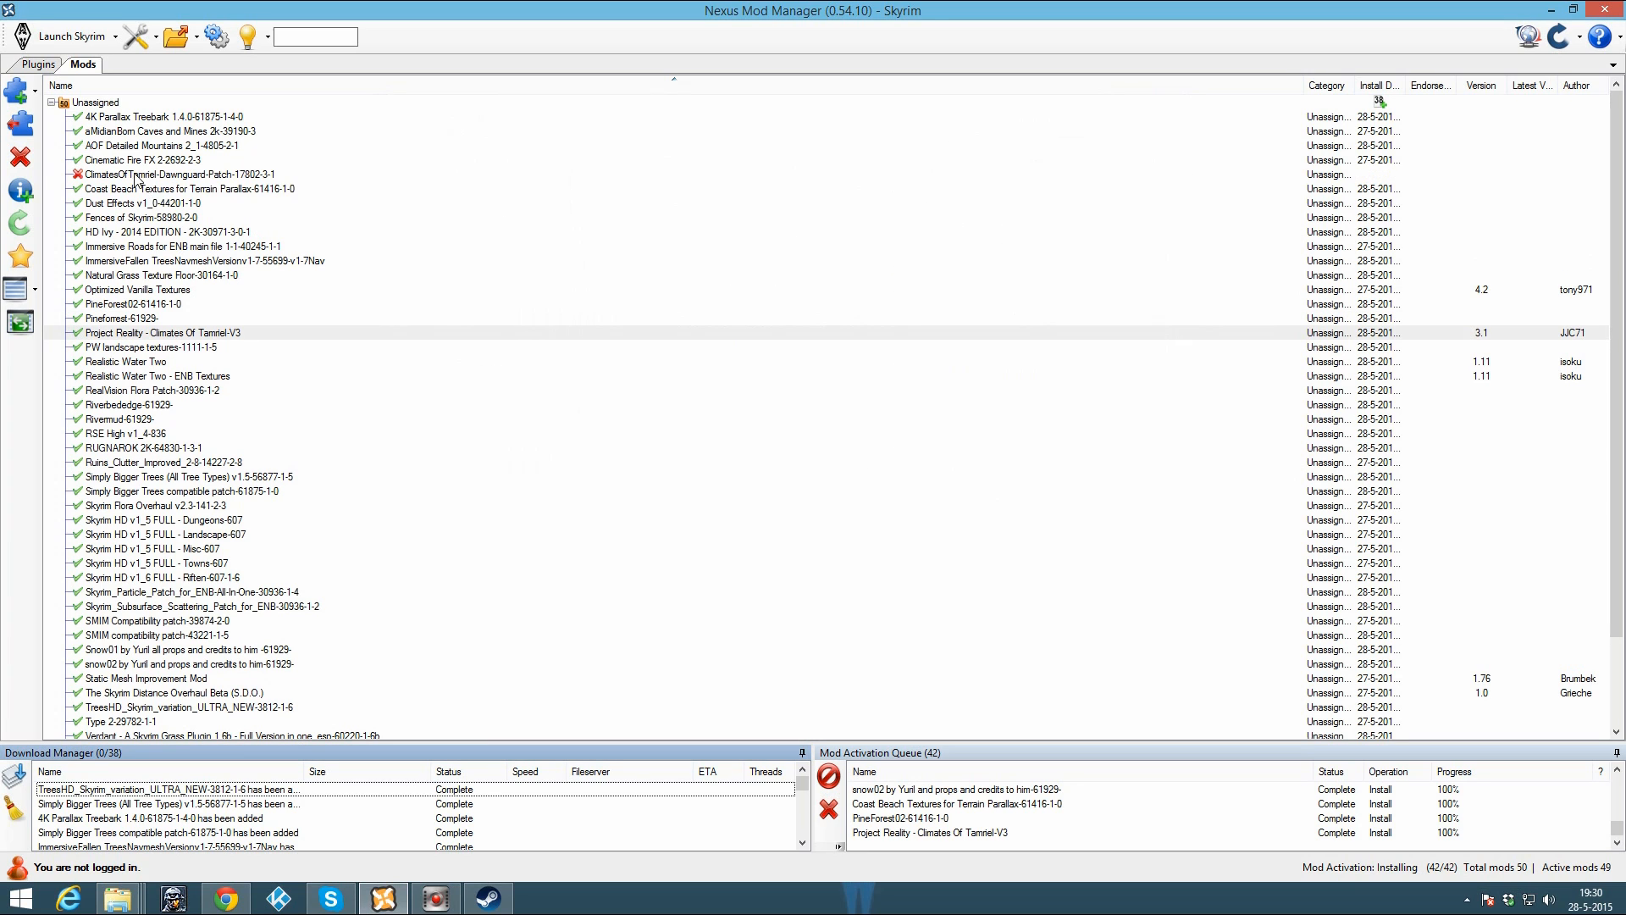
{"action": "left_click", "coordinate": [136, 178]}
{"action": "left_click", "coordinate": [21, 125]}
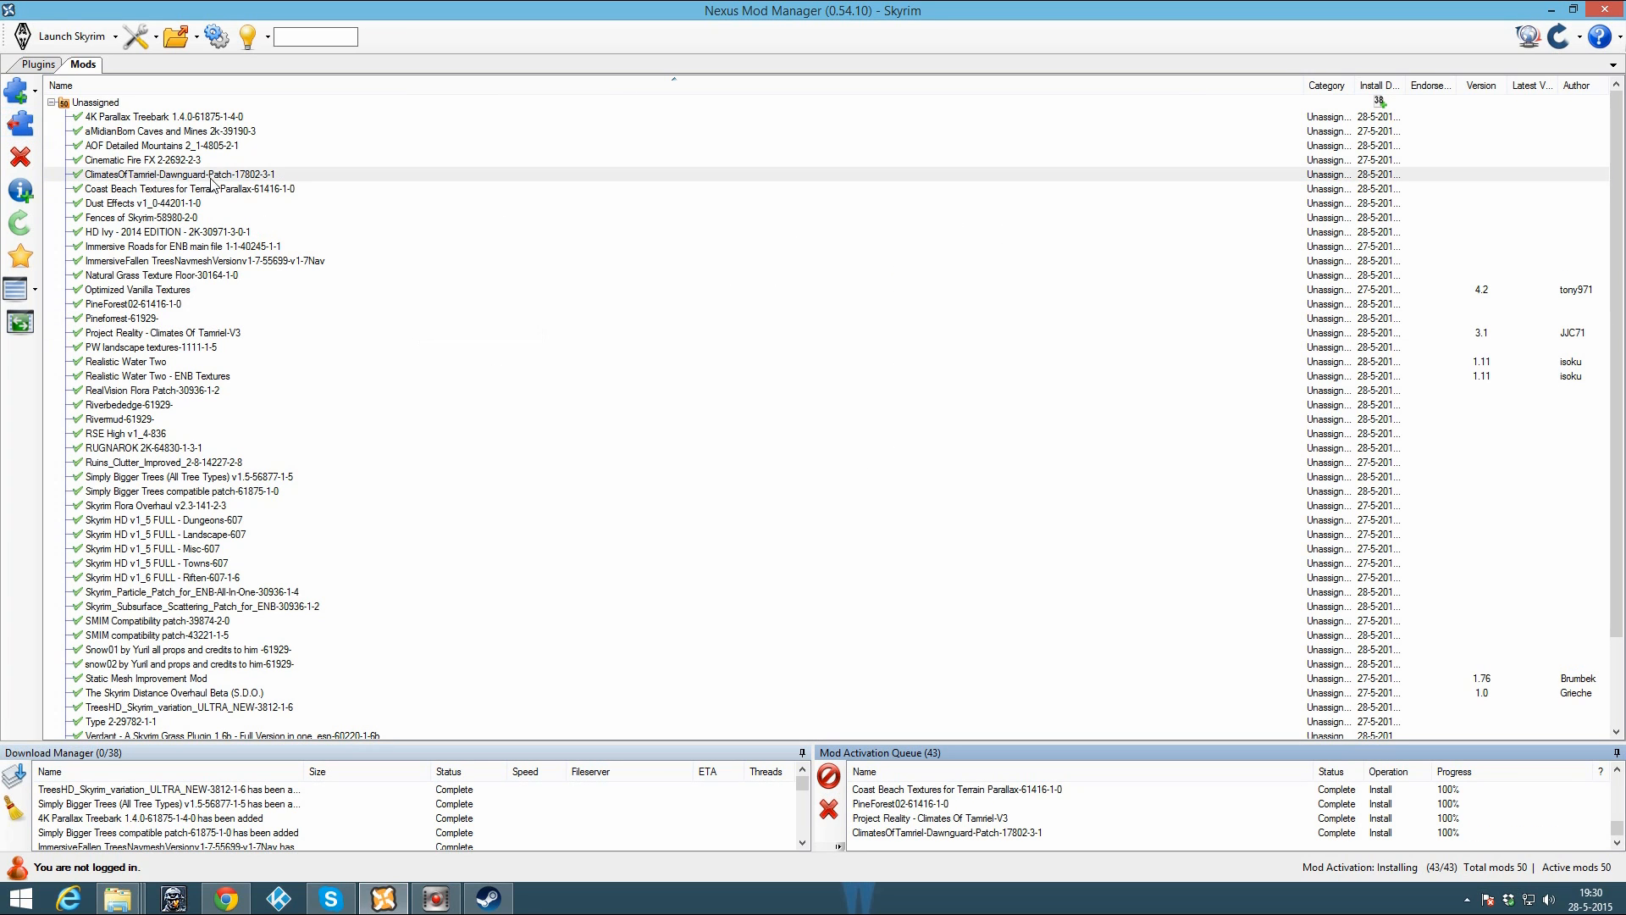
Step: Add the Climates Of Tamriel - Dragonborn Patch-17802-3-1 archive and activate it
{"action": "left_click", "coordinate": [16, 89]}
{"action": "left_click", "coordinate": [672, 313]}
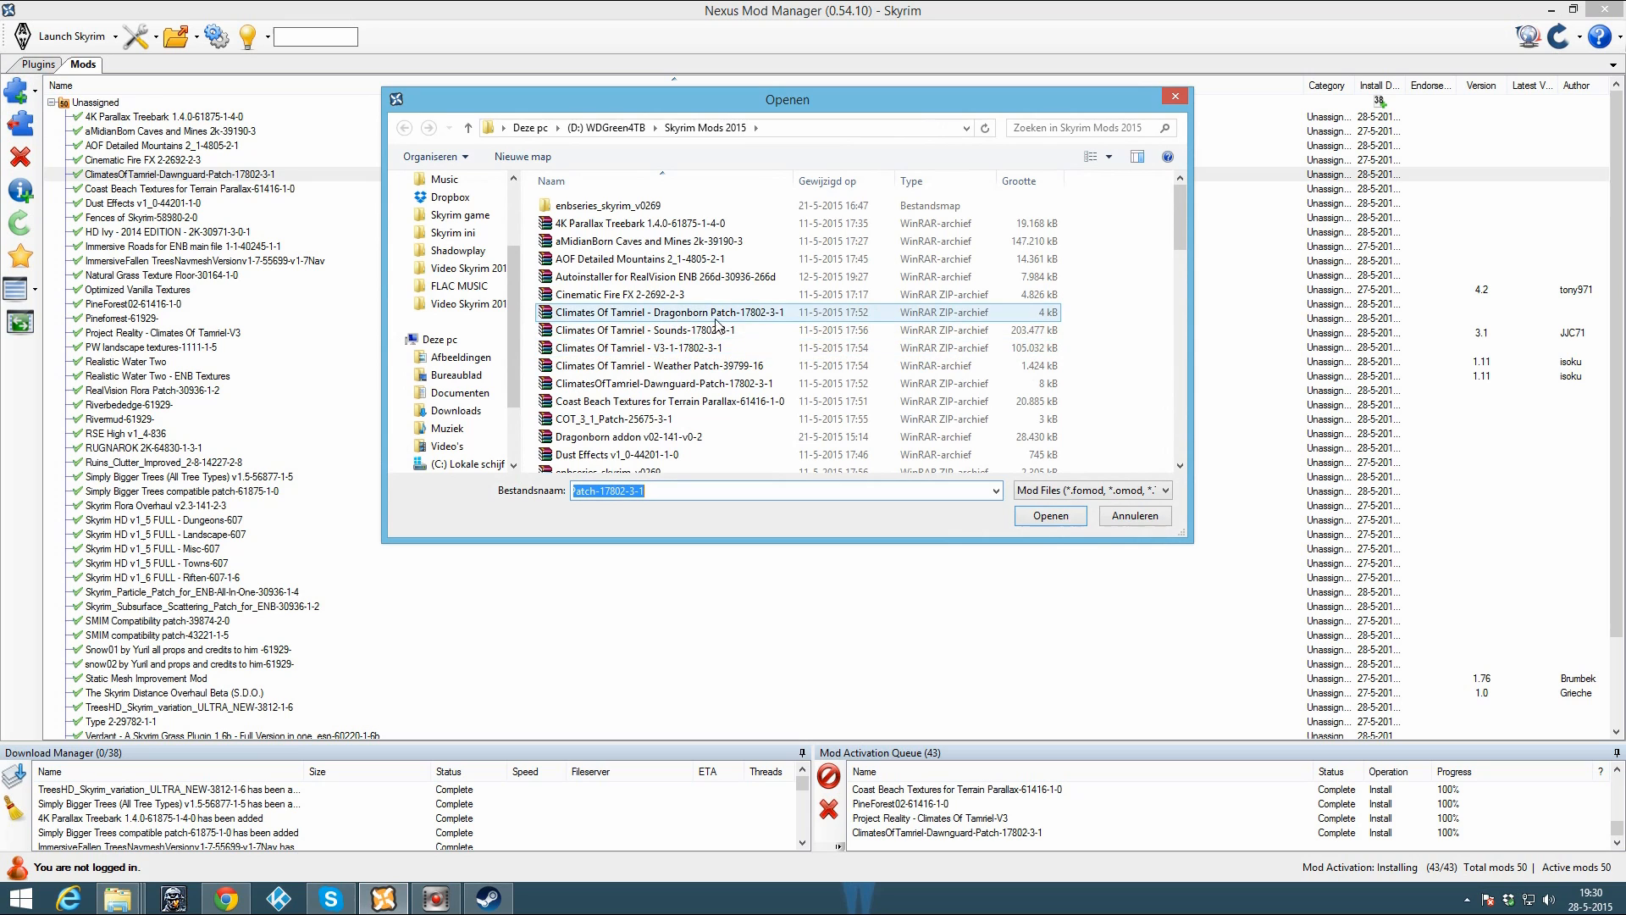
{"action": "double_click", "coordinate": [711, 315]}
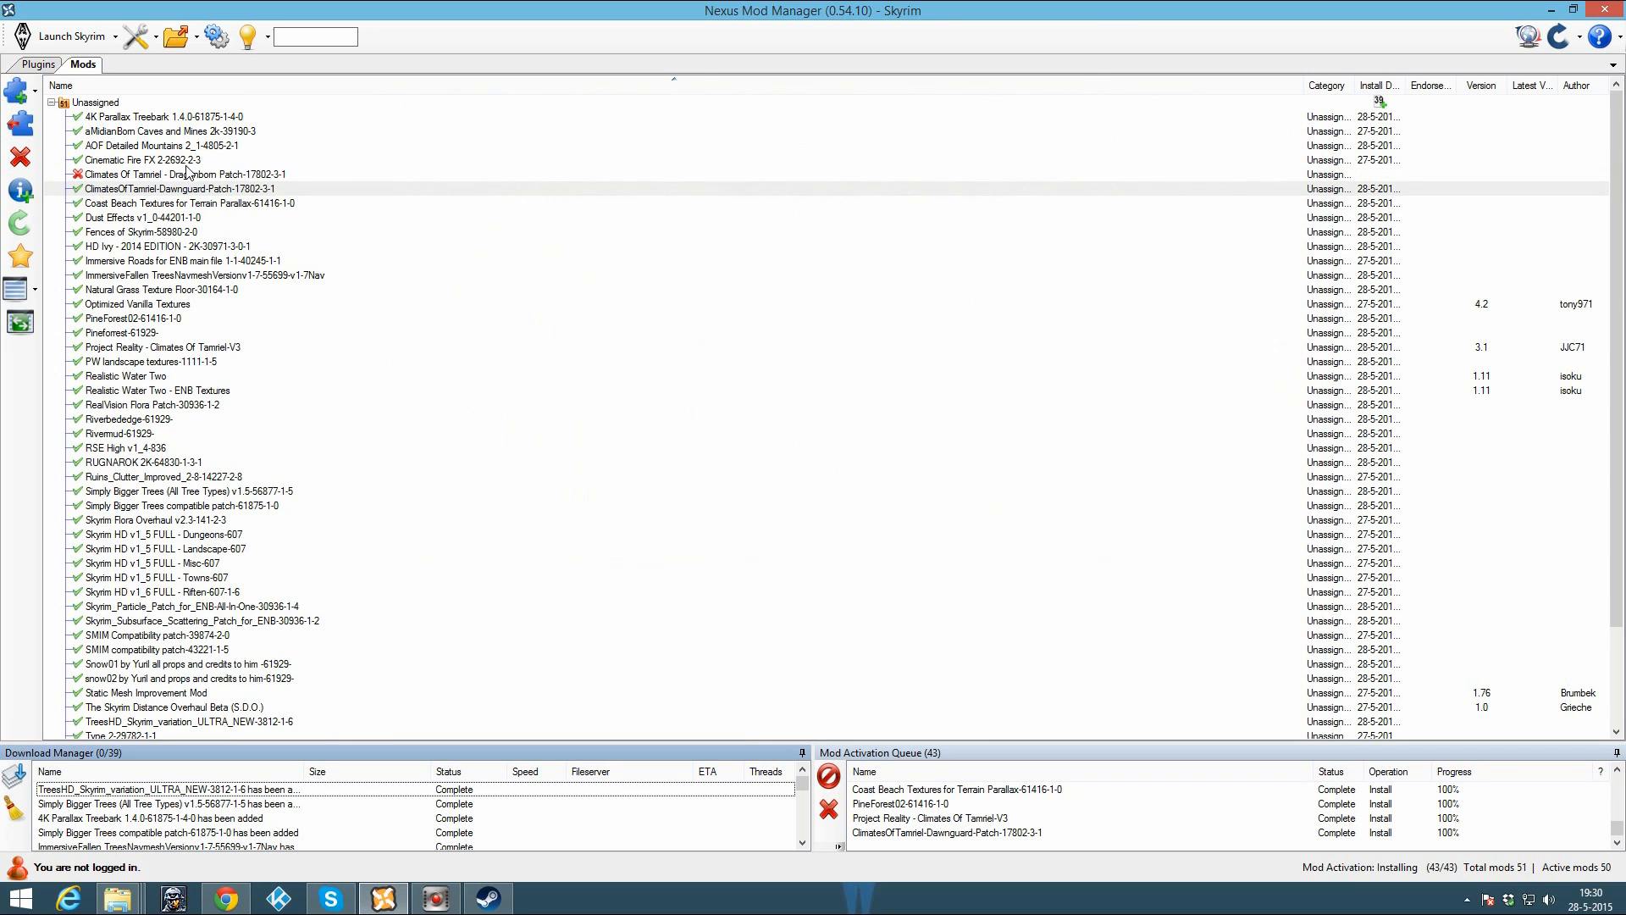
{"action": "left_click", "coordinate": [188, 174]}
{"action": "left_click", "coordinate": [21, 124]}
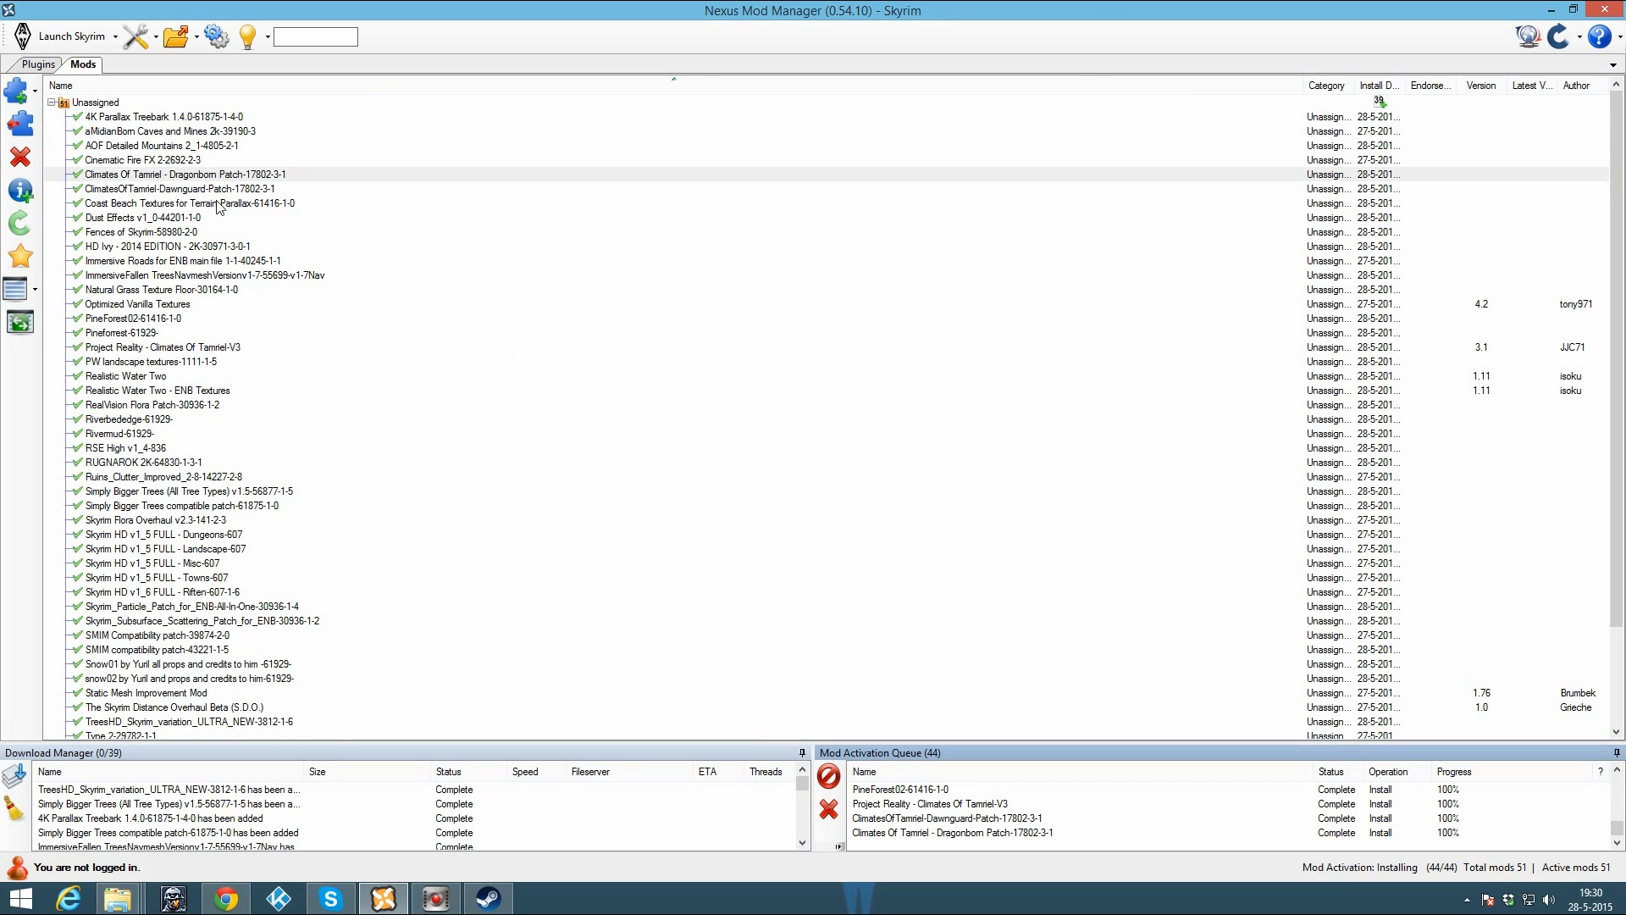
Step: Add Climates Of Tamriel - Sounds-17802-3-1, activate it as a normal install instead of an upgrade, and return to the guide in Chrome
{"action": "left_click", "coordinate": [16, 89]}
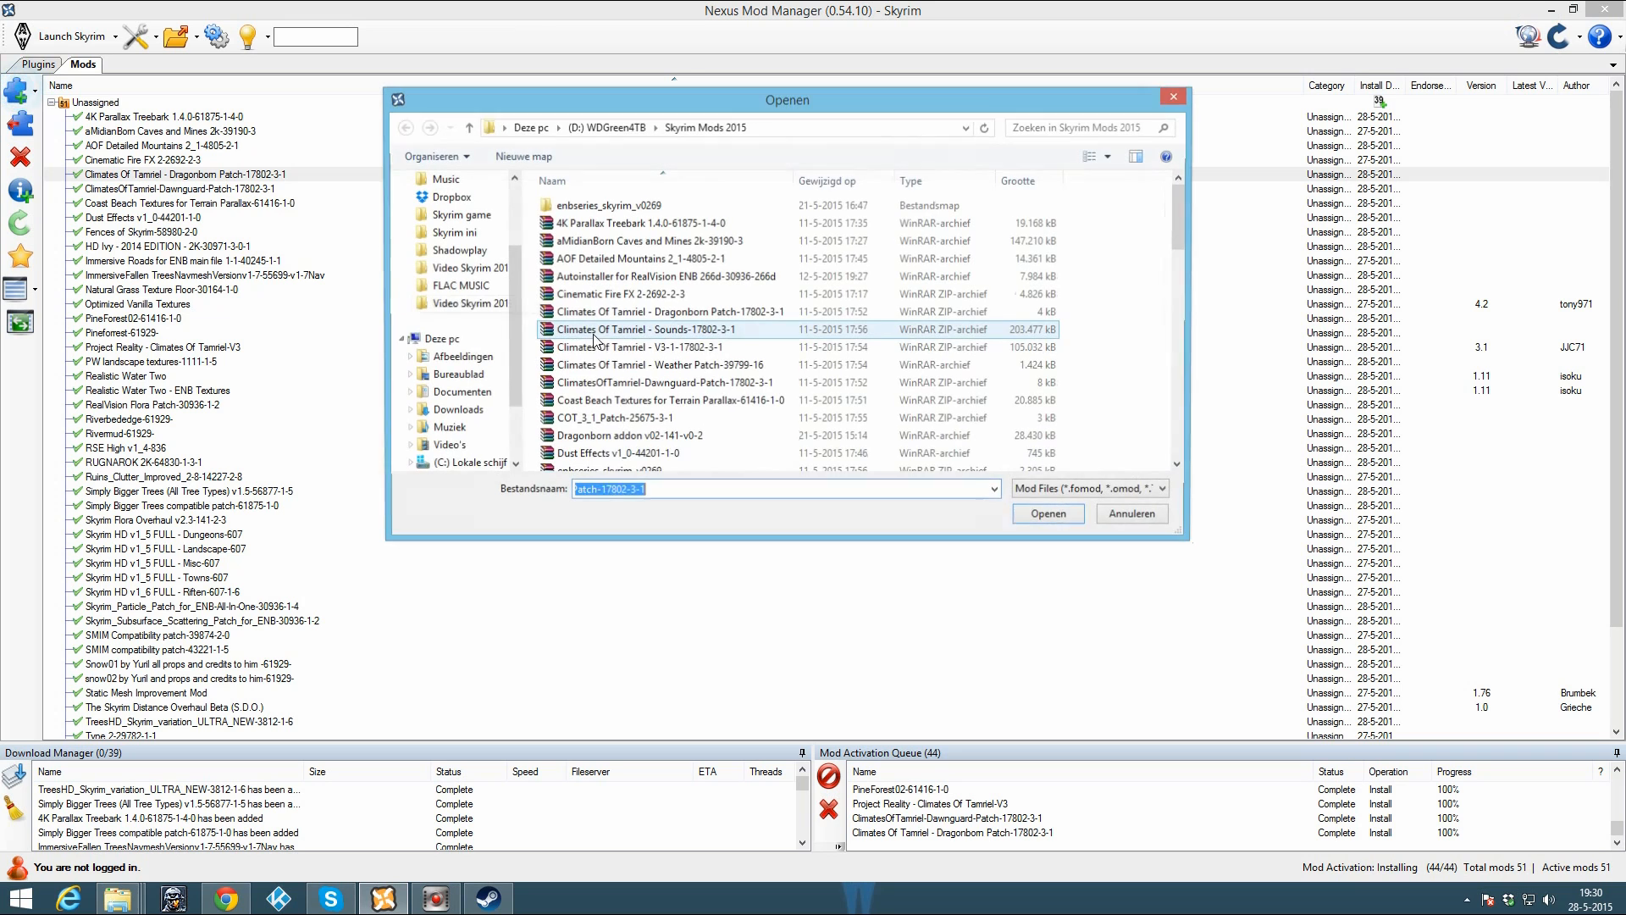
{"action": "double_click", "coordinate": [696, 331]}
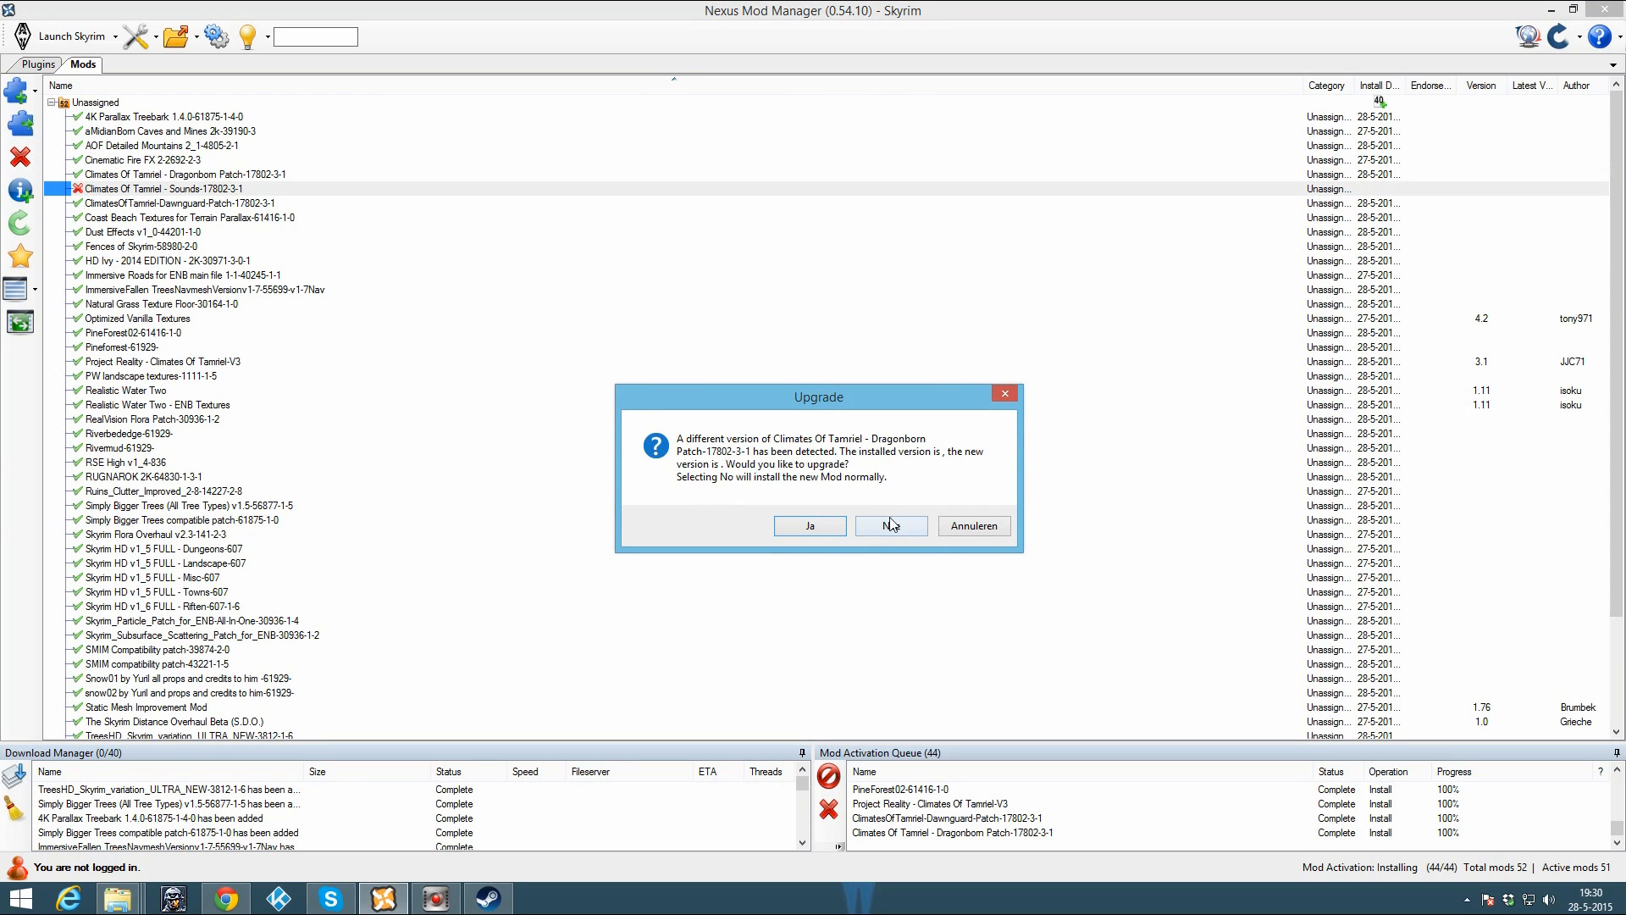
{"action": "left_click", "coordinate": [892, 525]}
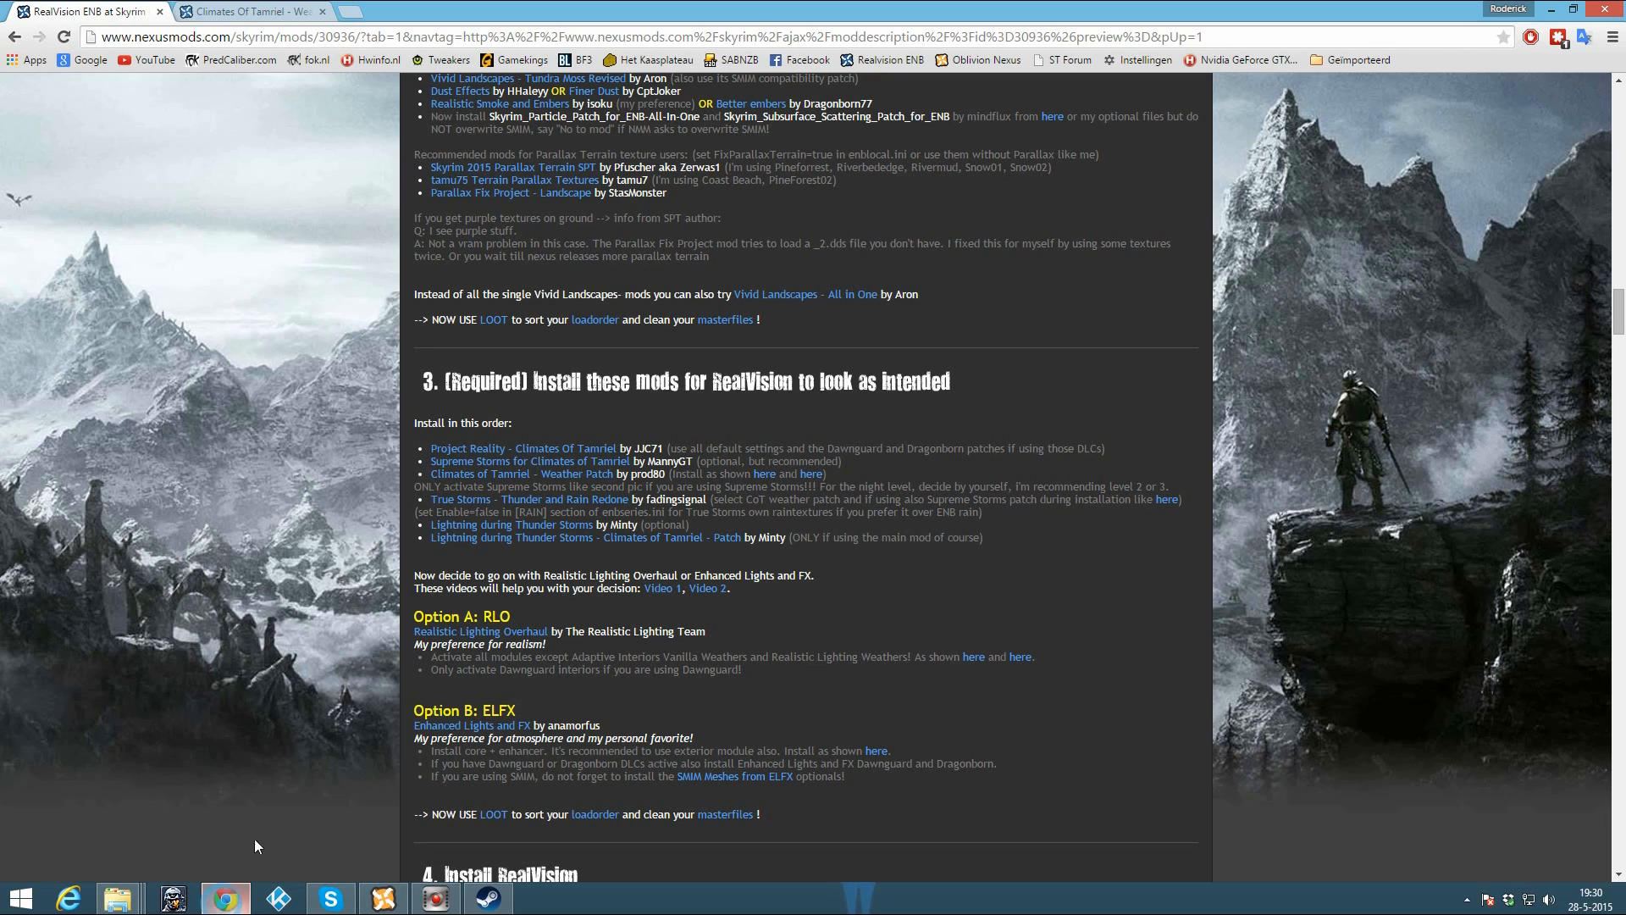
{"action": "left_click", "coordinate": [225, 897]}
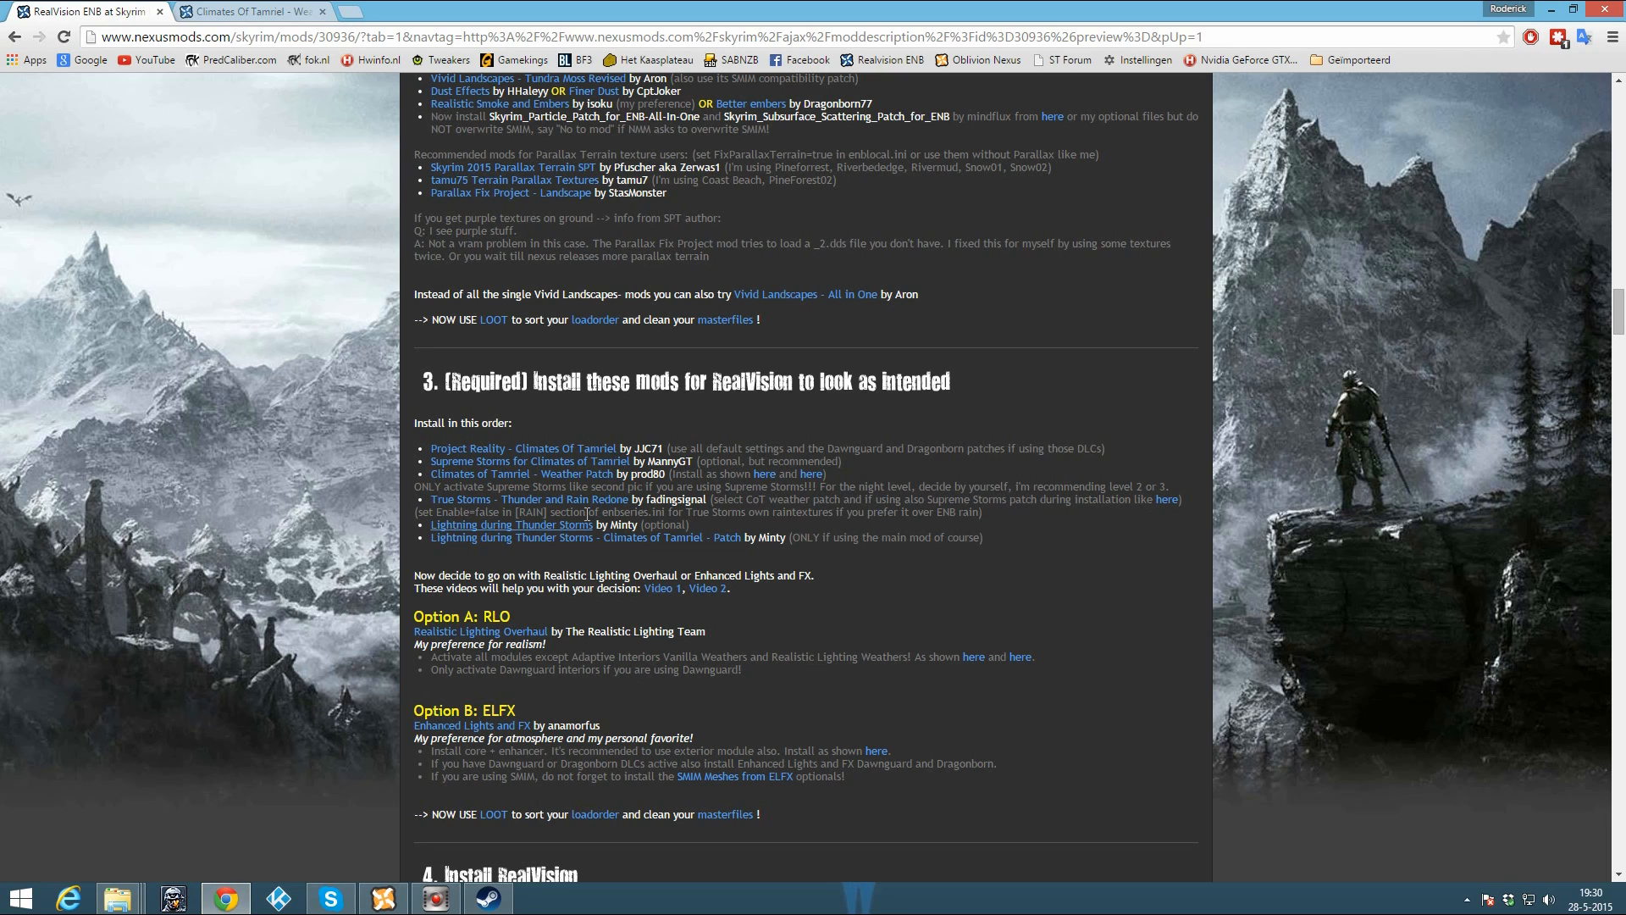
Step: Open the guide's Supreme Storms for Climates of Tamriel mod page in a new tab and examine its available files
{"action": "right_click", "coordinate": [558, 468]}
{"action": "left_click", "coordinate": [584, 473]}
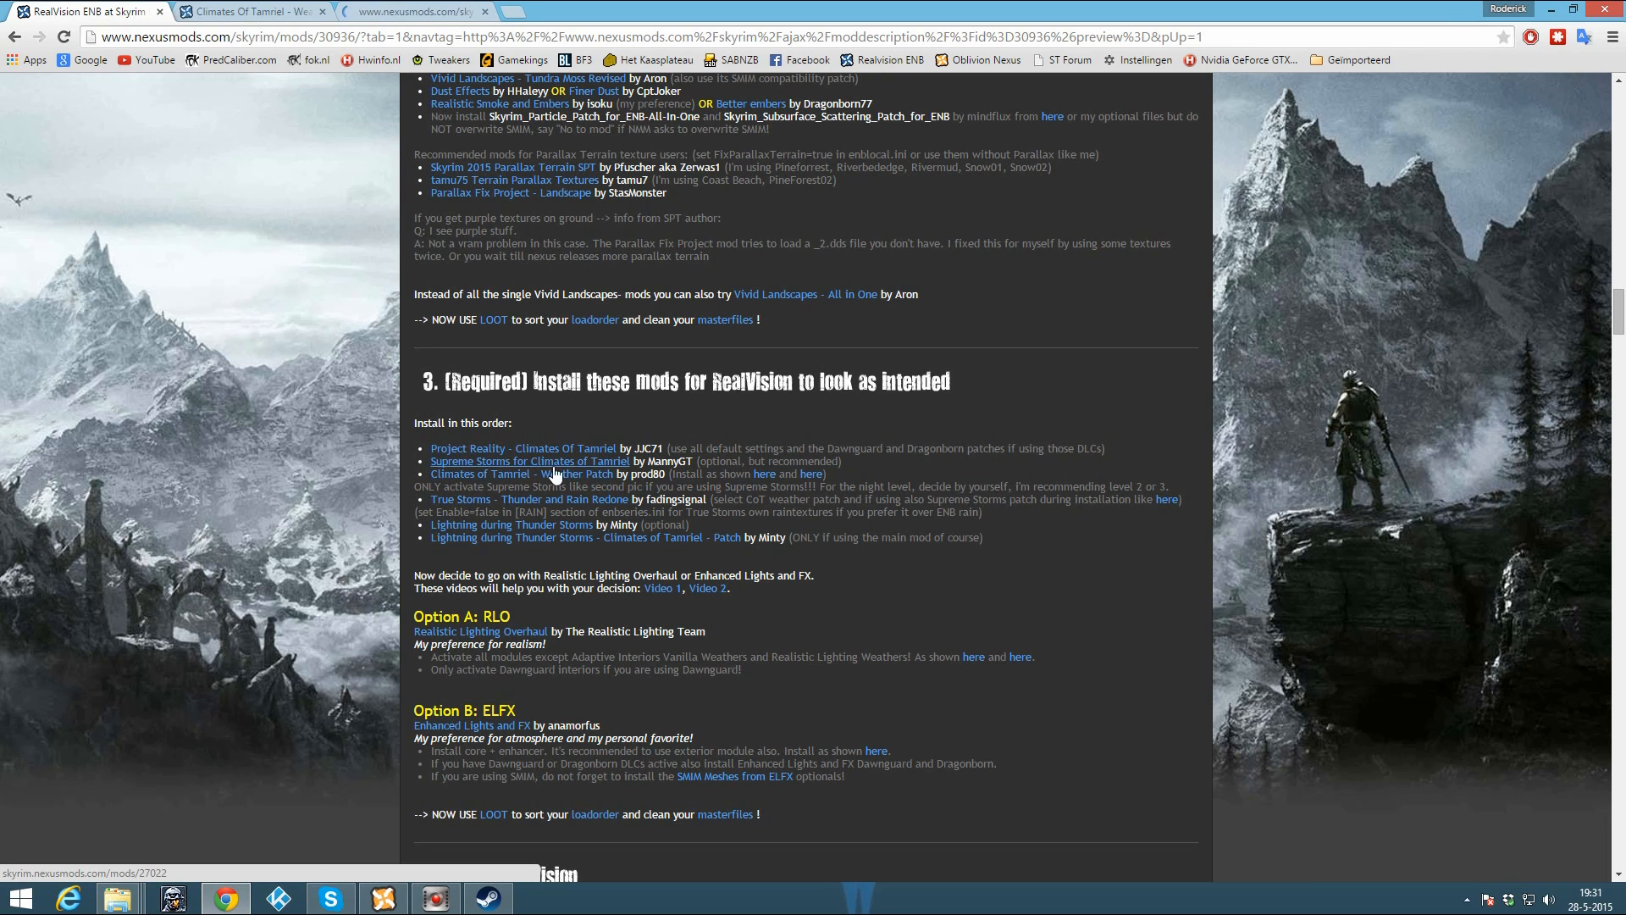
{"action": "left_click", "coordinate": [386, 17]}
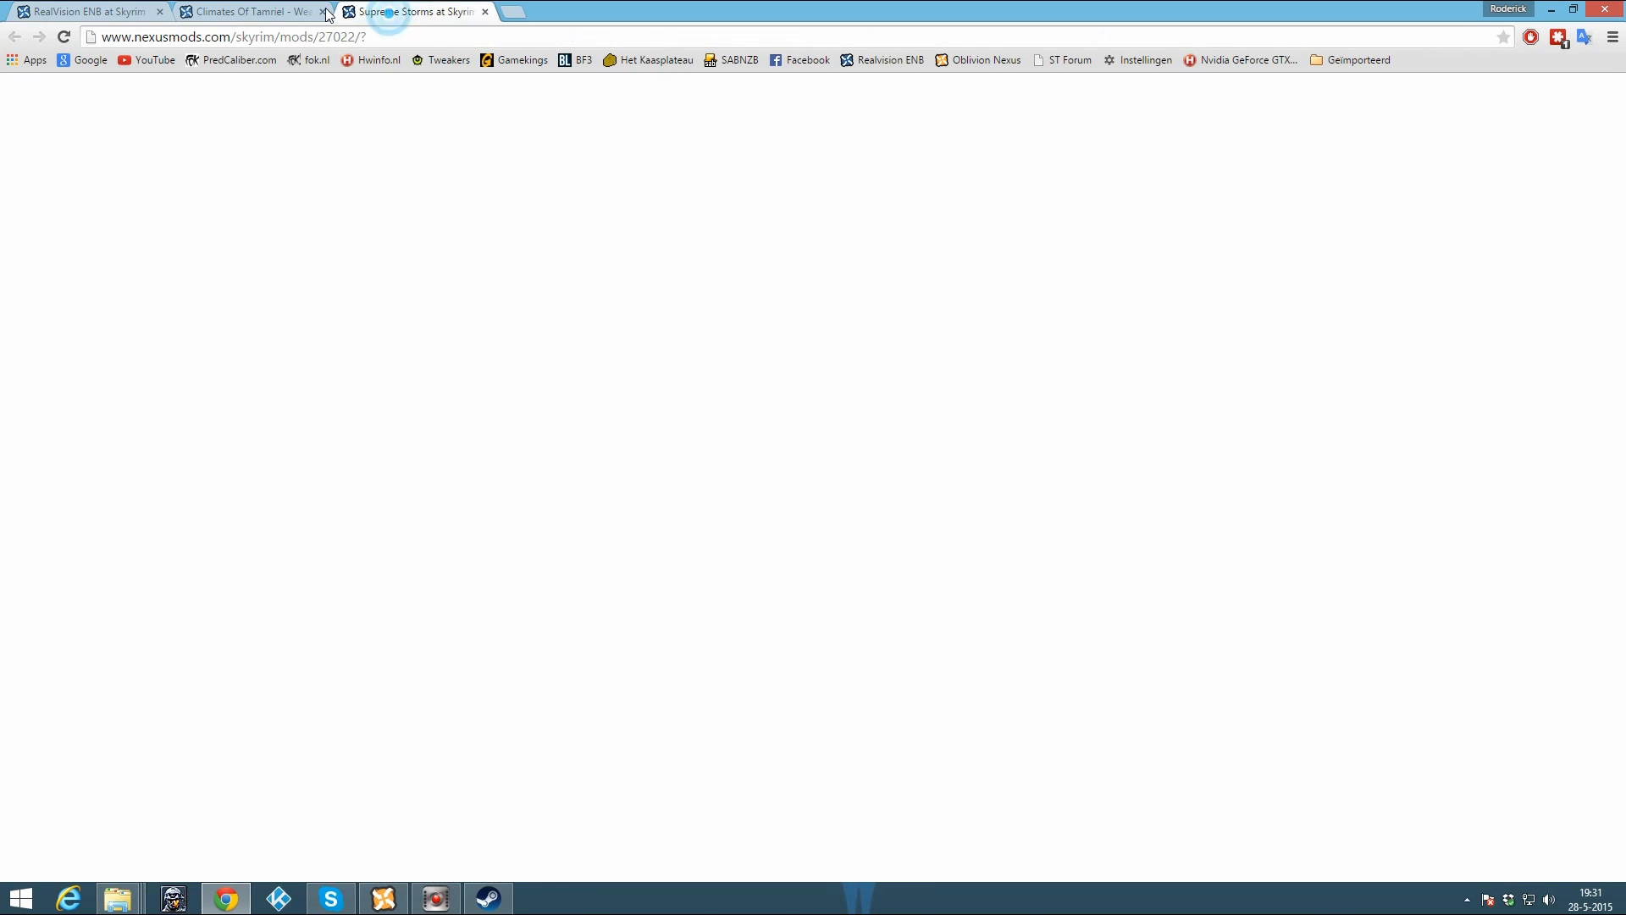
{"action": "scroll", "coordinate": [679, 330], "scroll_direction": "down", "scroll_amount": 3}
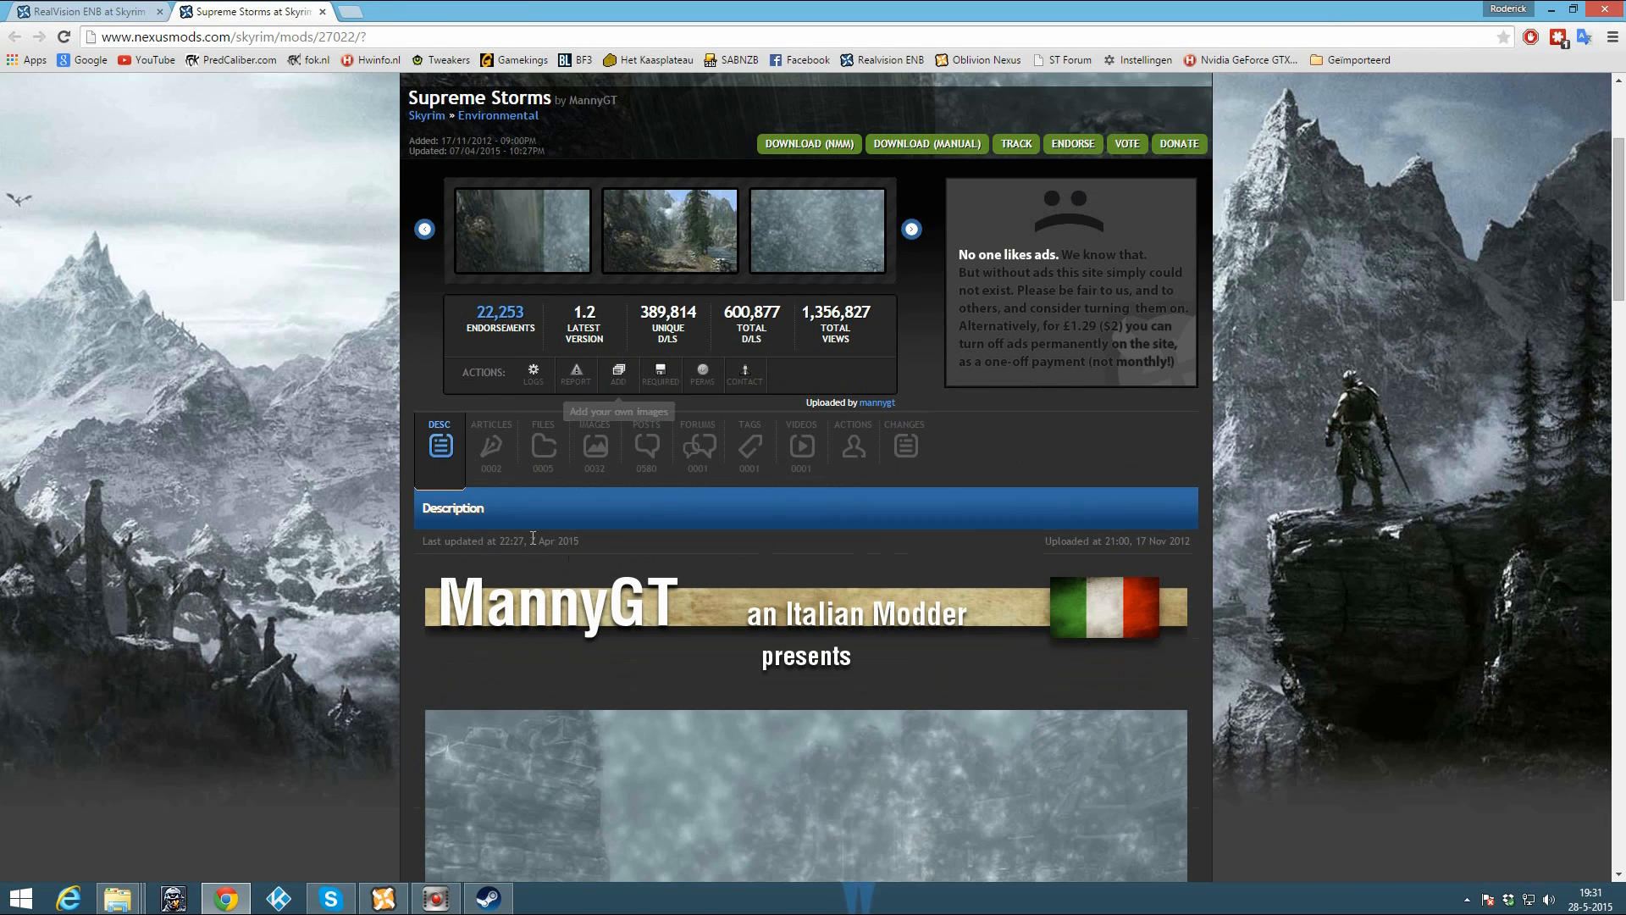
{"action": "left_click", "coordinate": [491, 457]}
{"action": "left_click", "coordinate": [543, 461]}
{"action": "scroll", "coordinate": [656, 516], "scroll_direction": "down", "scroll_amount": 2}
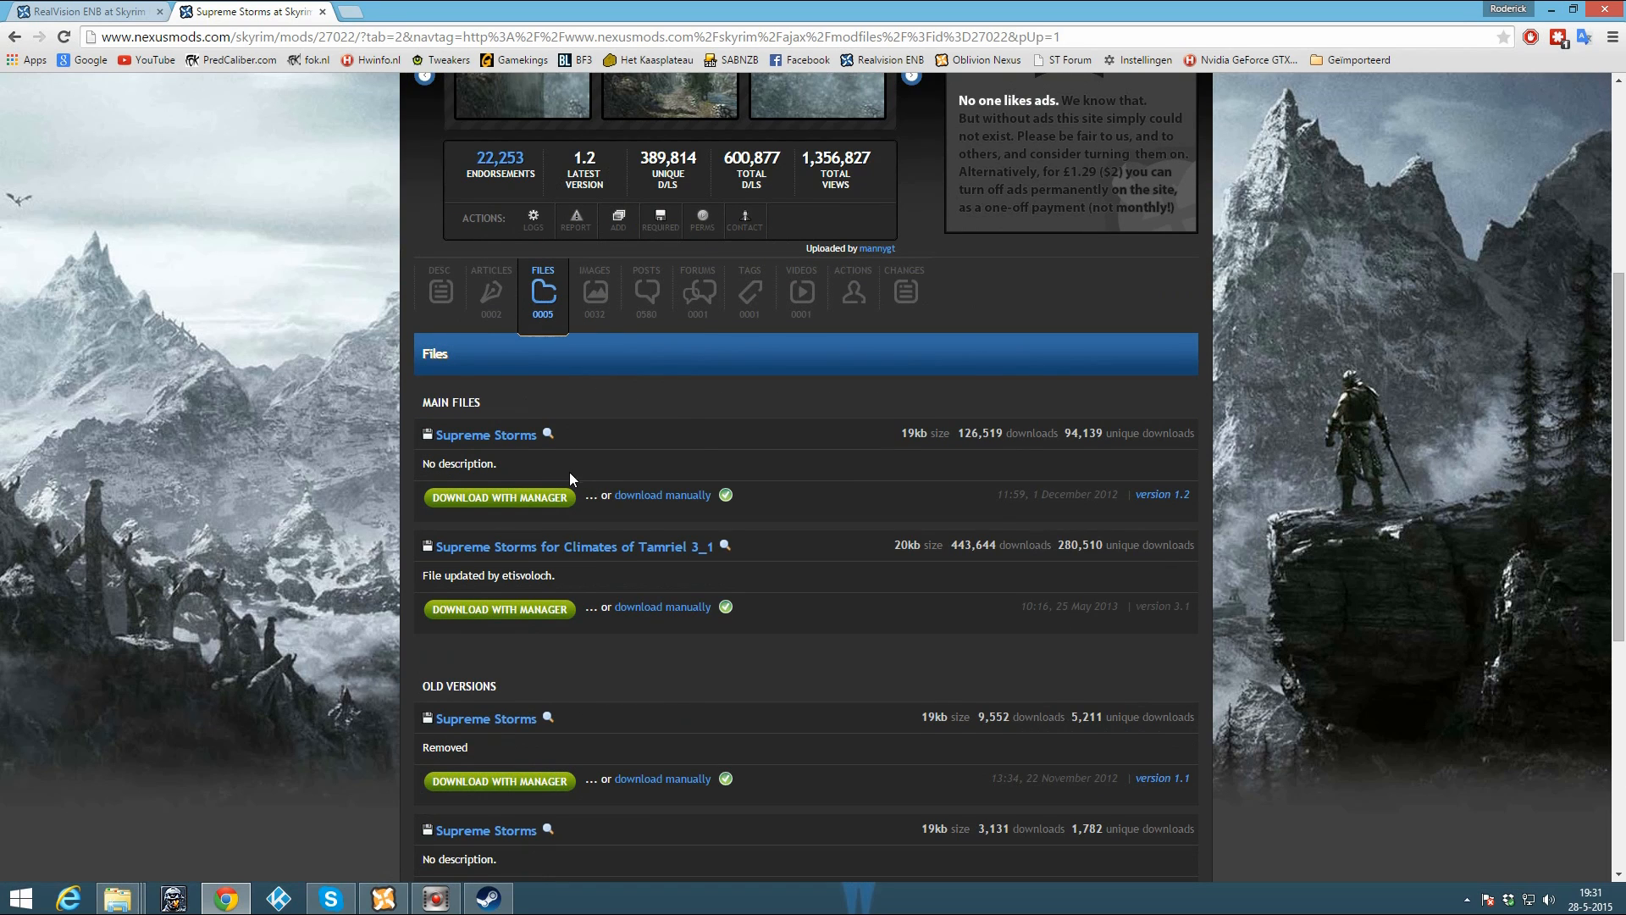
{"action": "scroll", "coordinate": [572, 513], "scroll_direction": "down", "scroll_amount": 1}
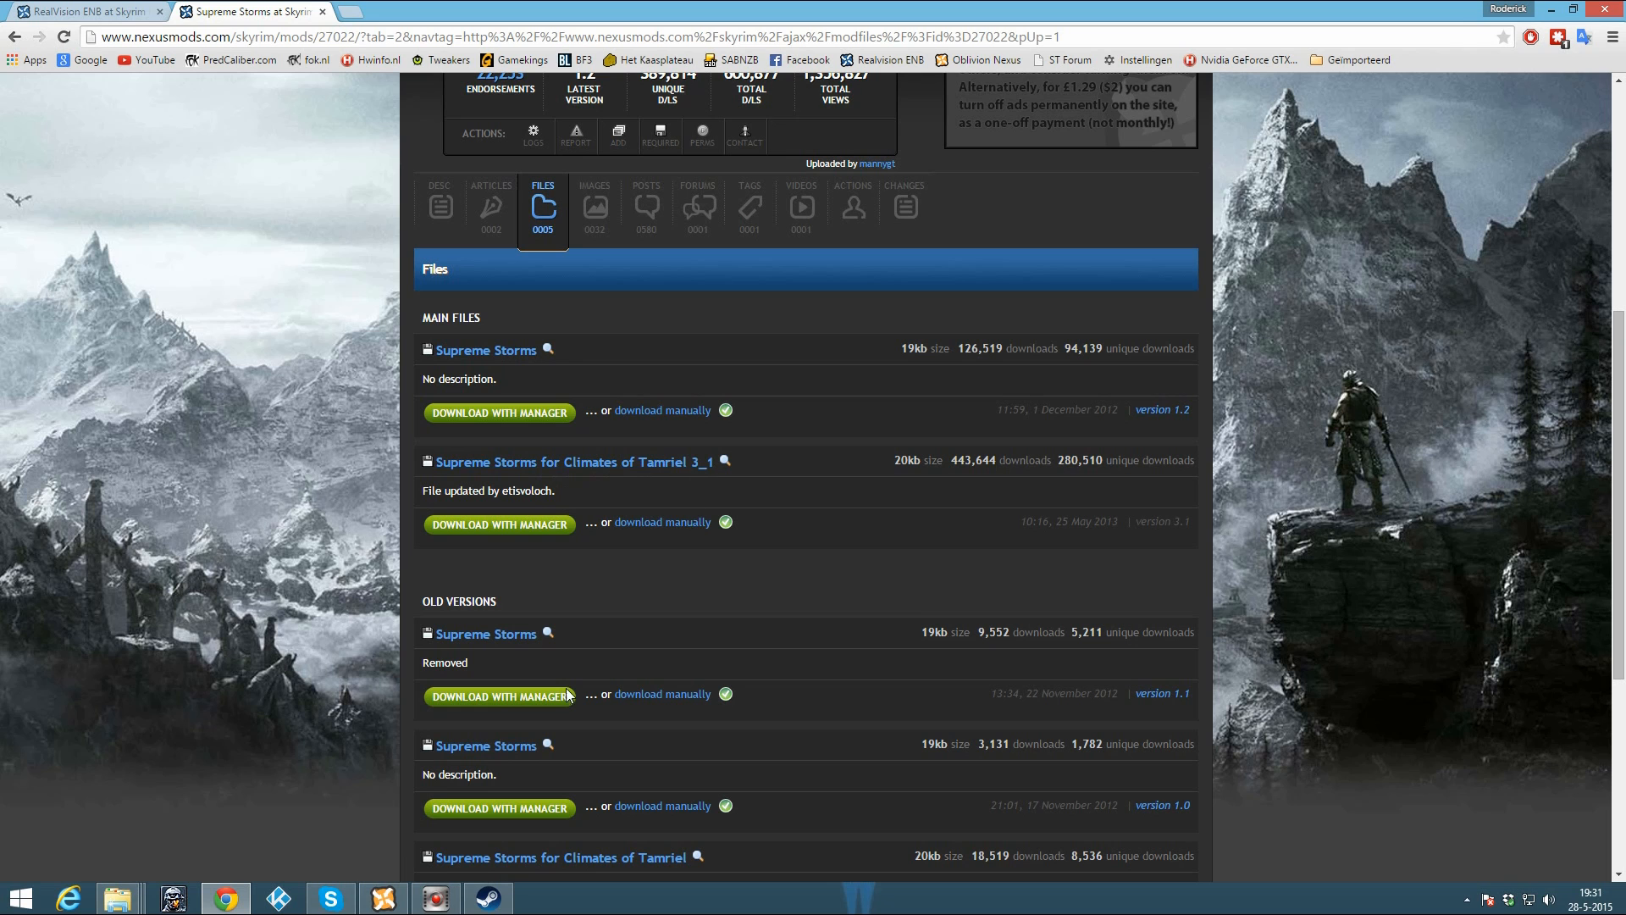
Step: Switch to Nexus Mod Manager, add the Supreme Storms for Climates of Tamriel 3_1-27022-3-1 archive and activate it
{"action": "left_click", "coordinate": [384, 897]}
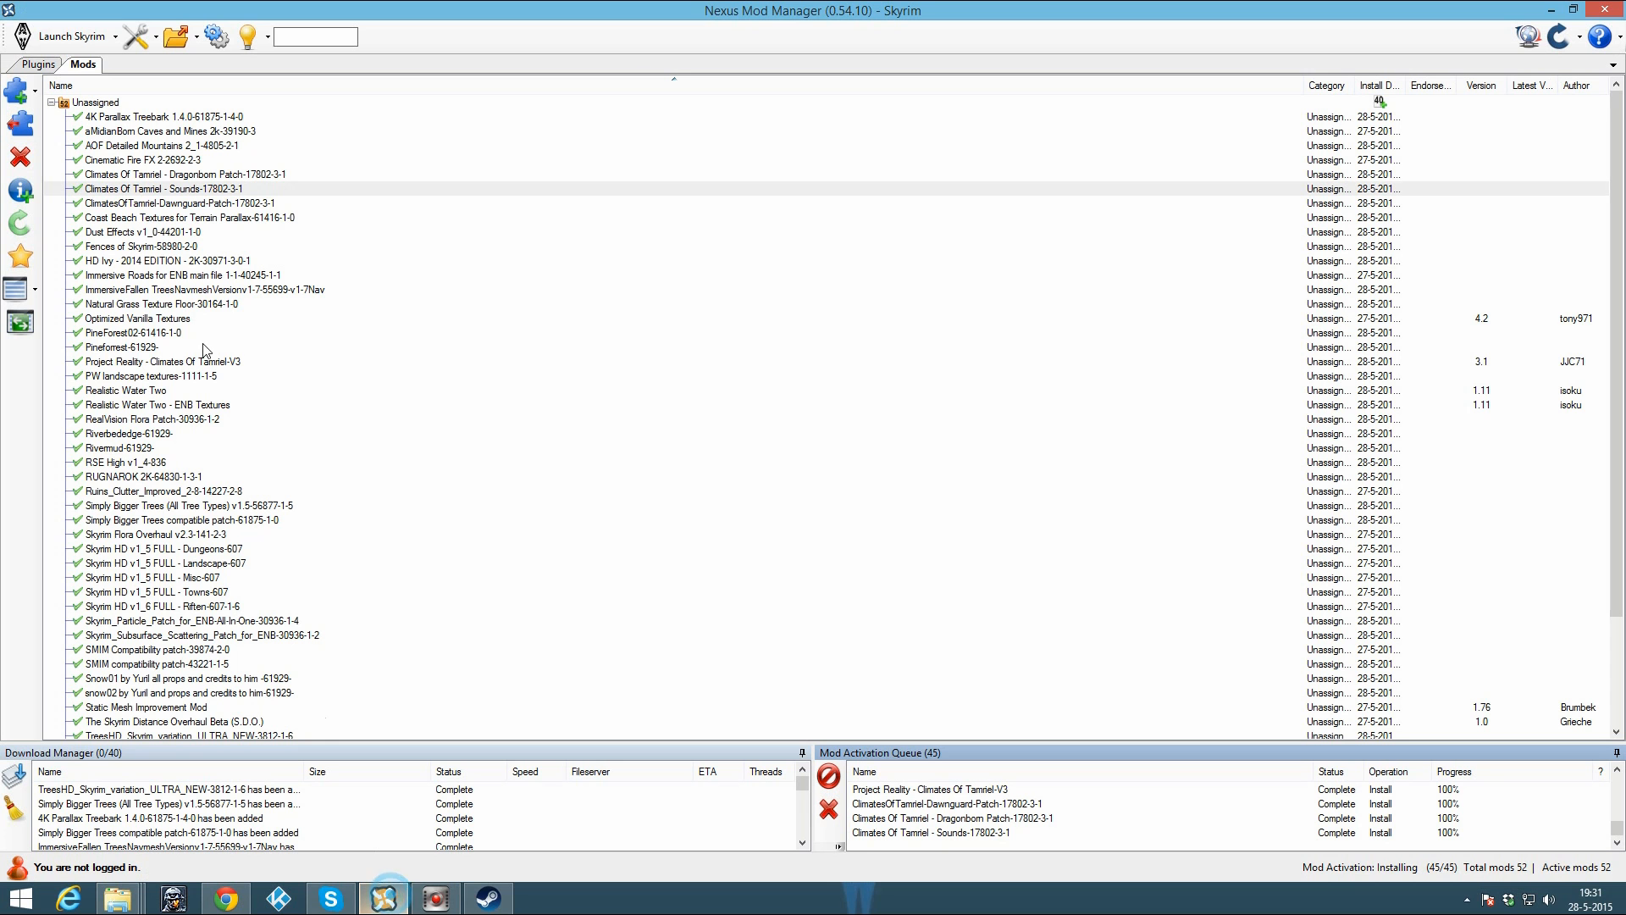
{"action": "left_click", "coordinate": [16, 89]}
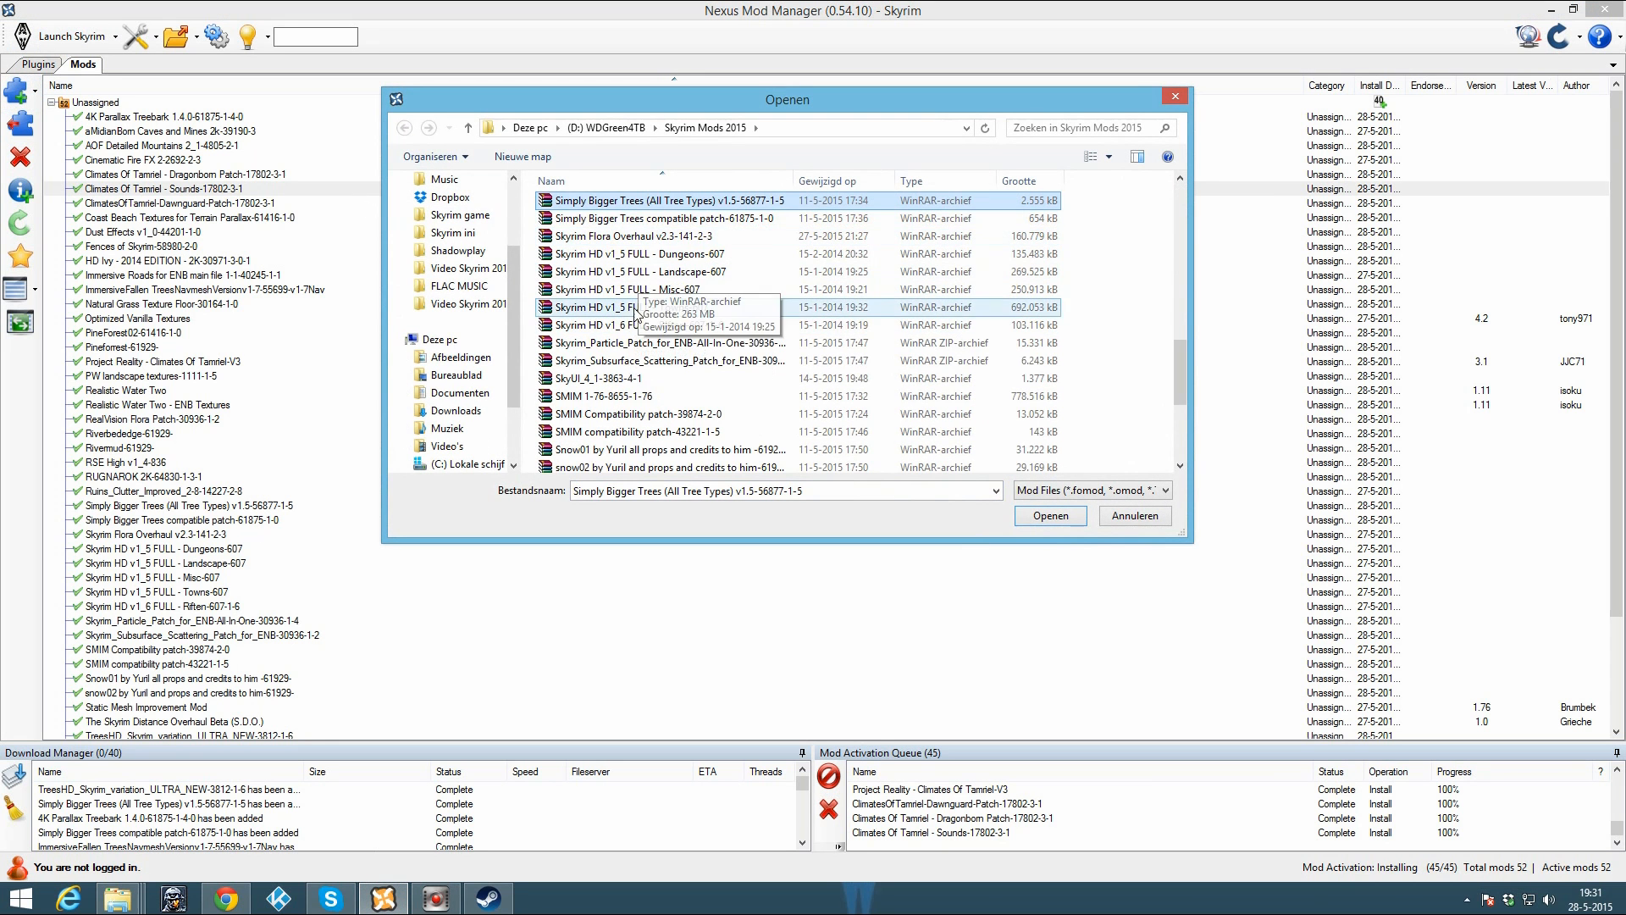
{"action": "key", "text": "Down"}
{"action": "key", "text": "Down"}
{"action": "key", "text": "Down"}
{"action": "key", "text": "Down"}
{"action": "key", "text": "Down"}
{"action": "key", "text": "Down"}
{"action": "key", "text": "Down"}
{"action": "key", "text": "Down"}
{"action": "key", "text": "Down"}
{"action": "key", "text": "Down"}
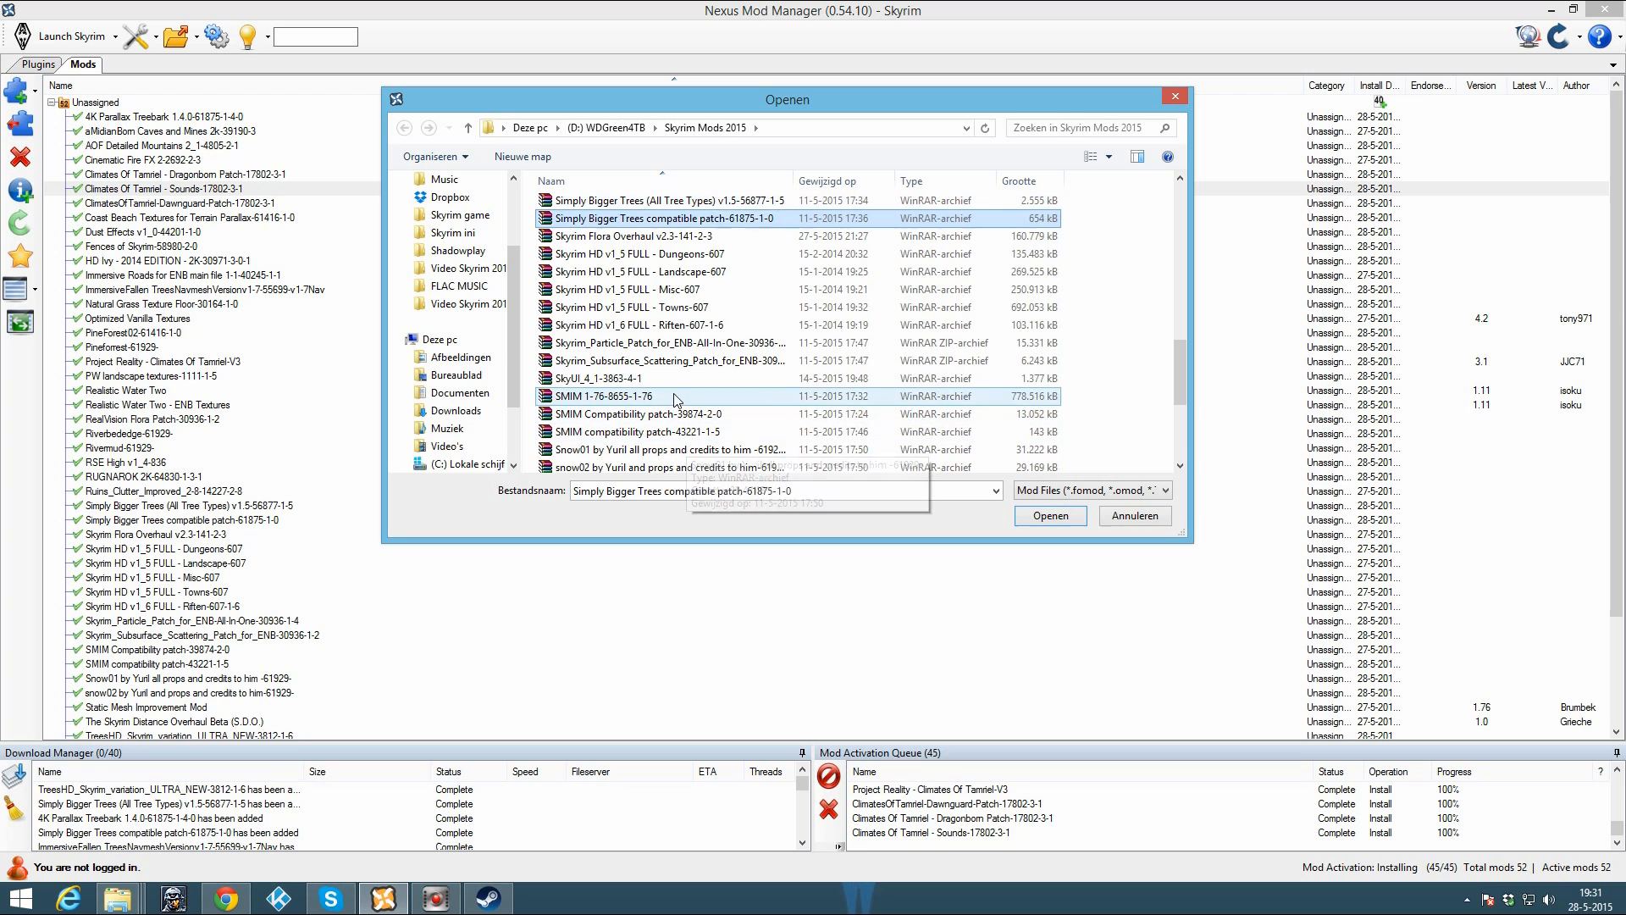
{"action": "key", "text": "Down"}
{"action": "key", "text": "Down"}
{"action": "key", "text": "Down"}
{"action": "key", "text": "Down"}
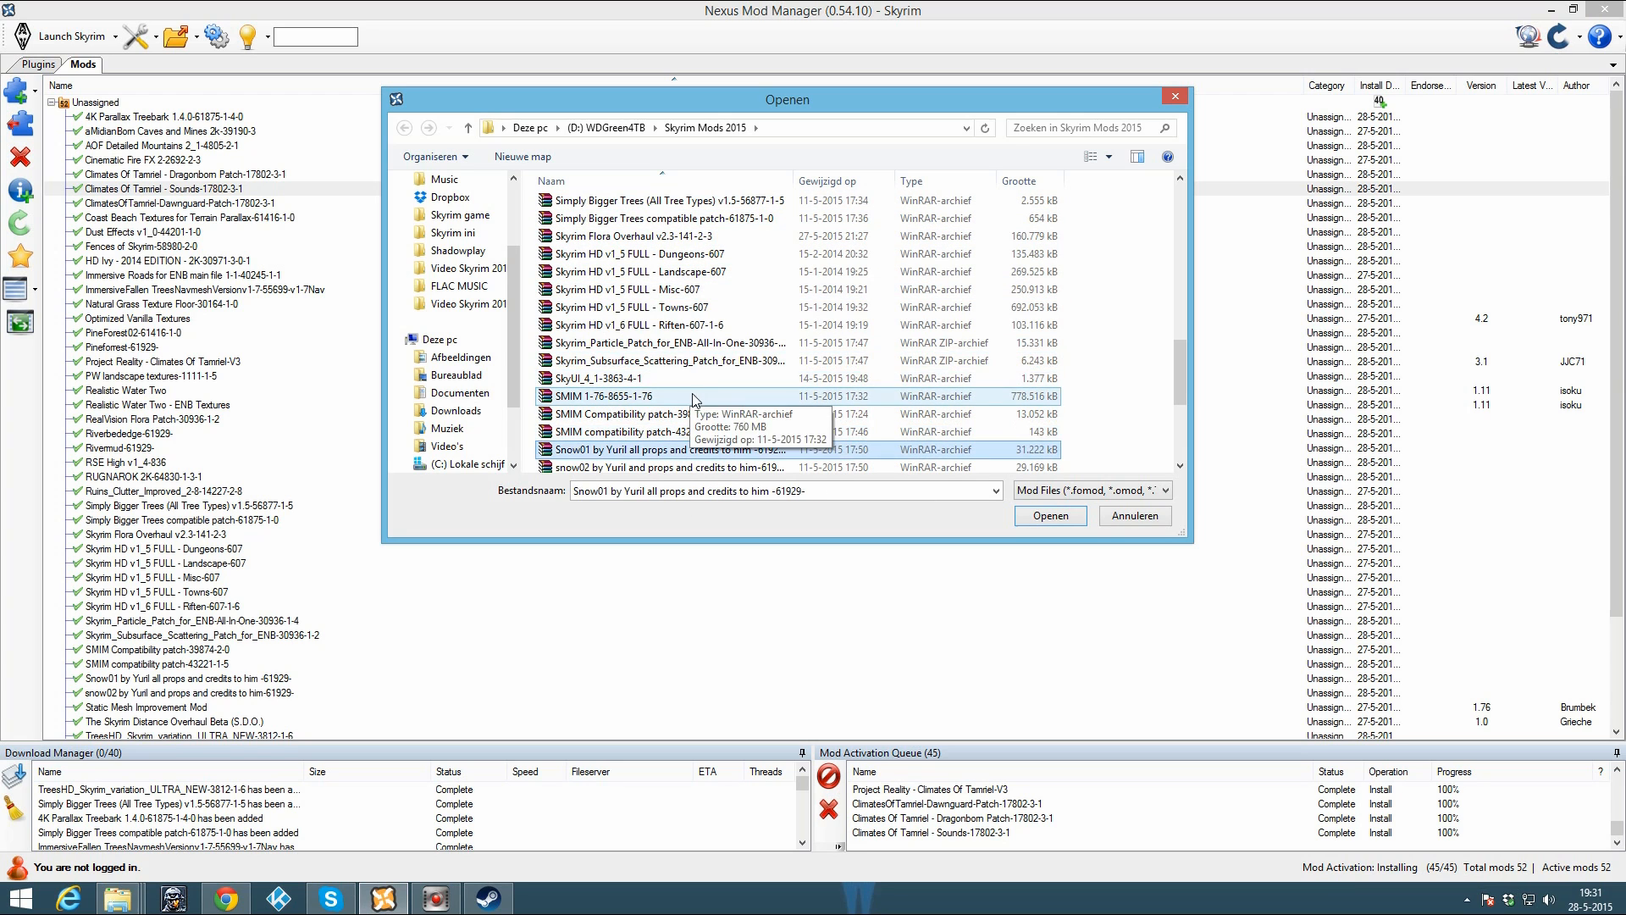
{"action": "scroll", "coordinate": [630, 389], "scroll_direction": "down", "scroll_amount": 2}
{"action": "key", "text": "Down"}
{"action": "key", "text": "Down"}
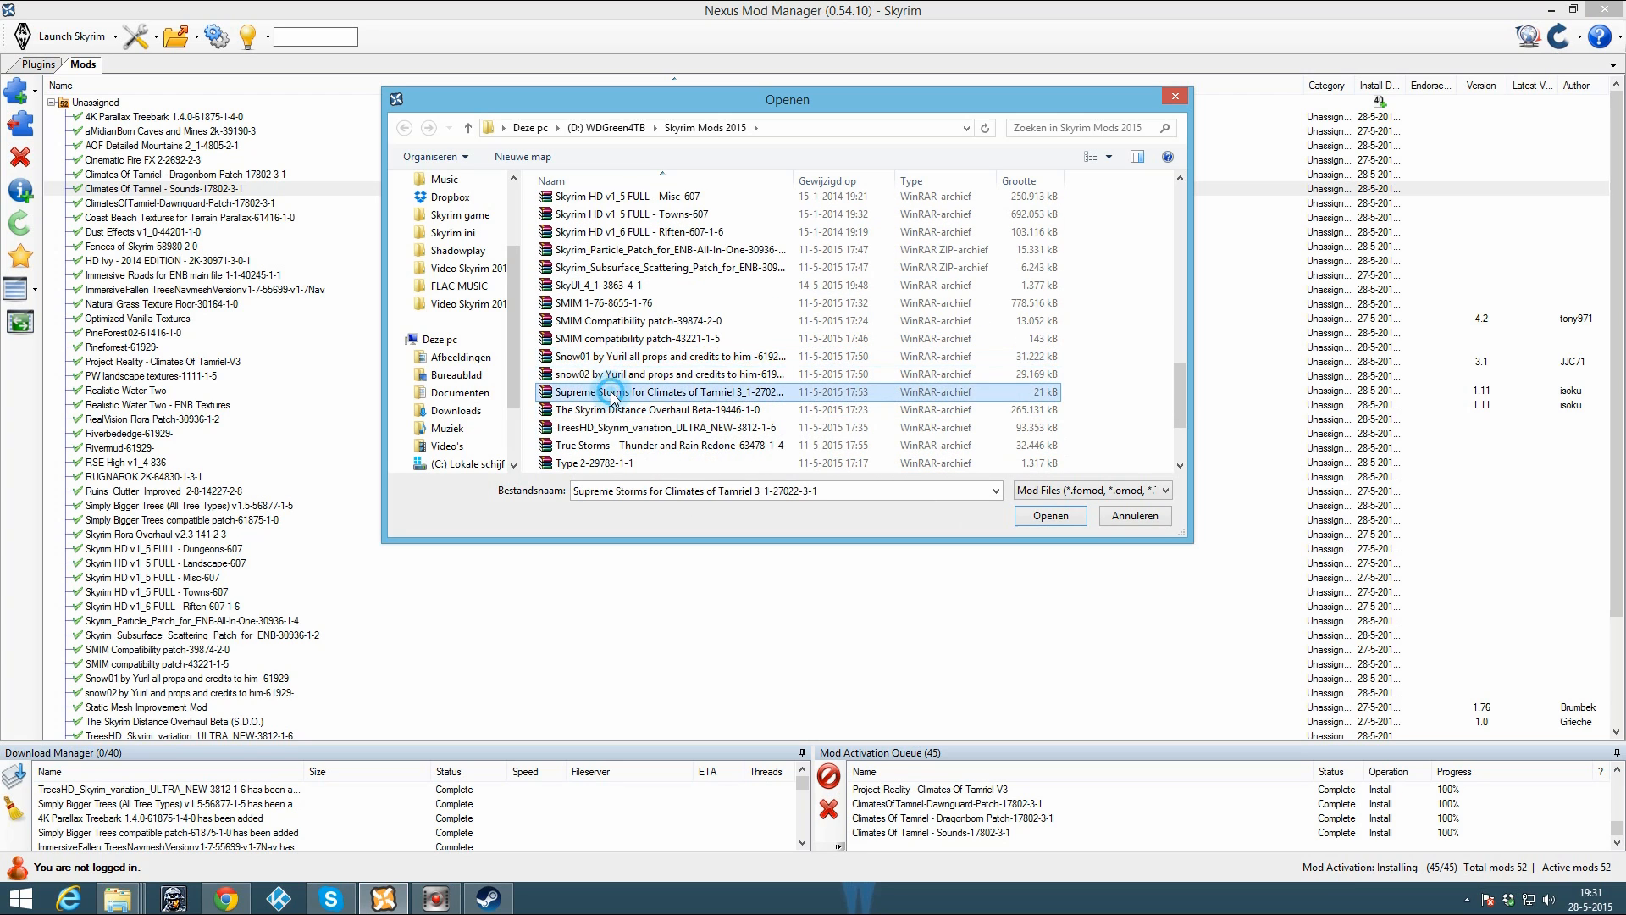
{"action": "key", "text": "Return"}
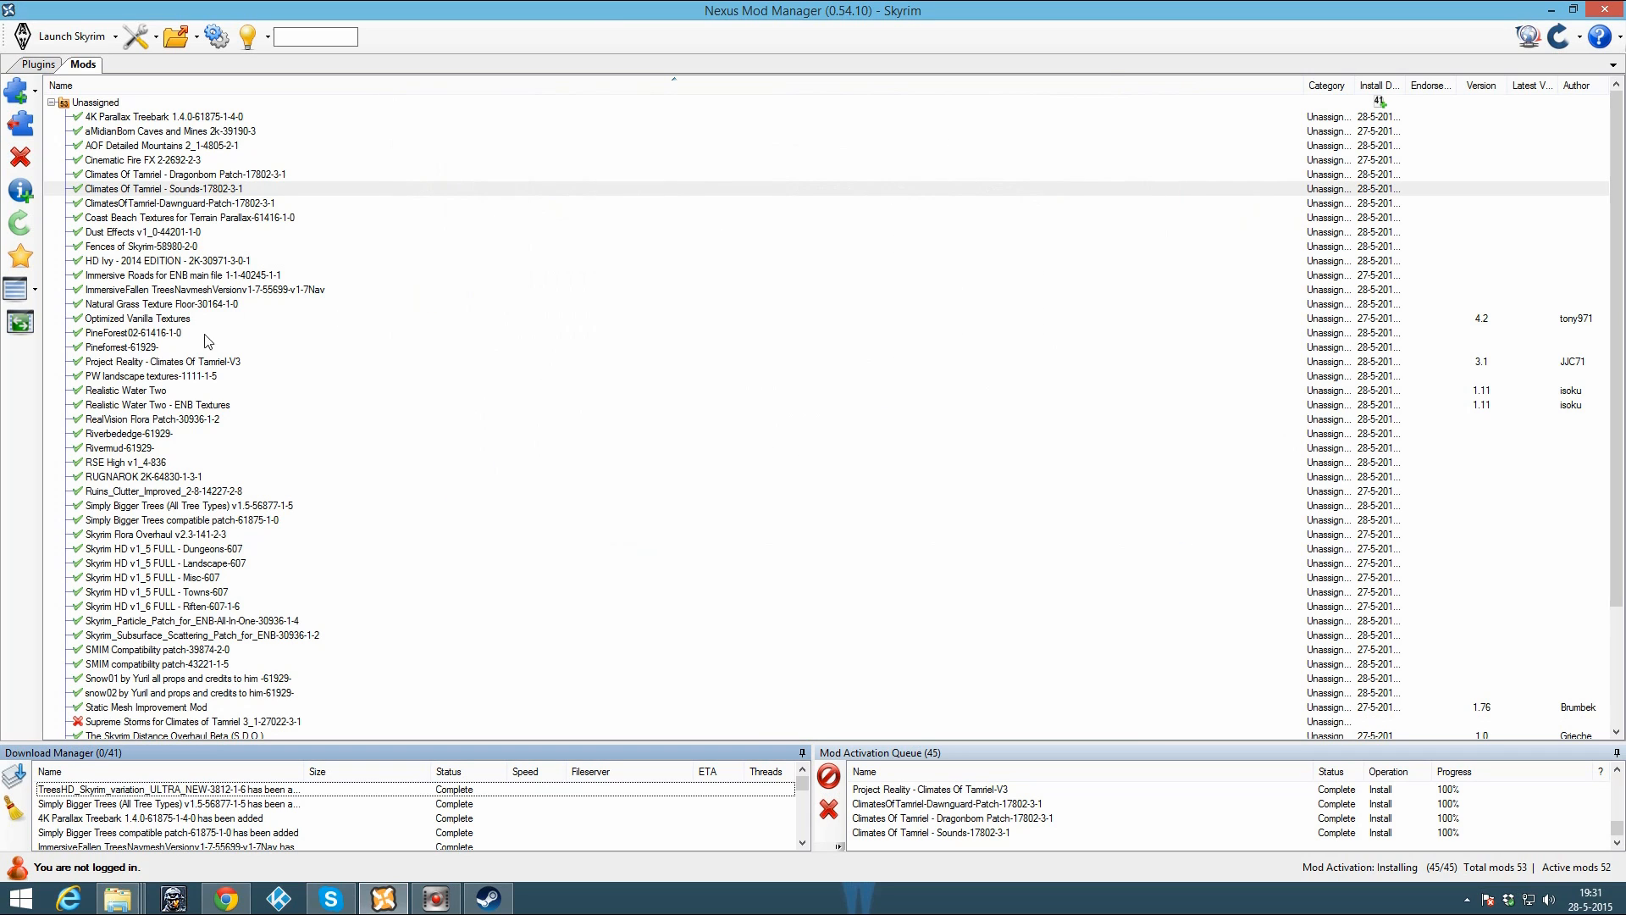
{"action": "left_click", "coordinate": [133, 724]}
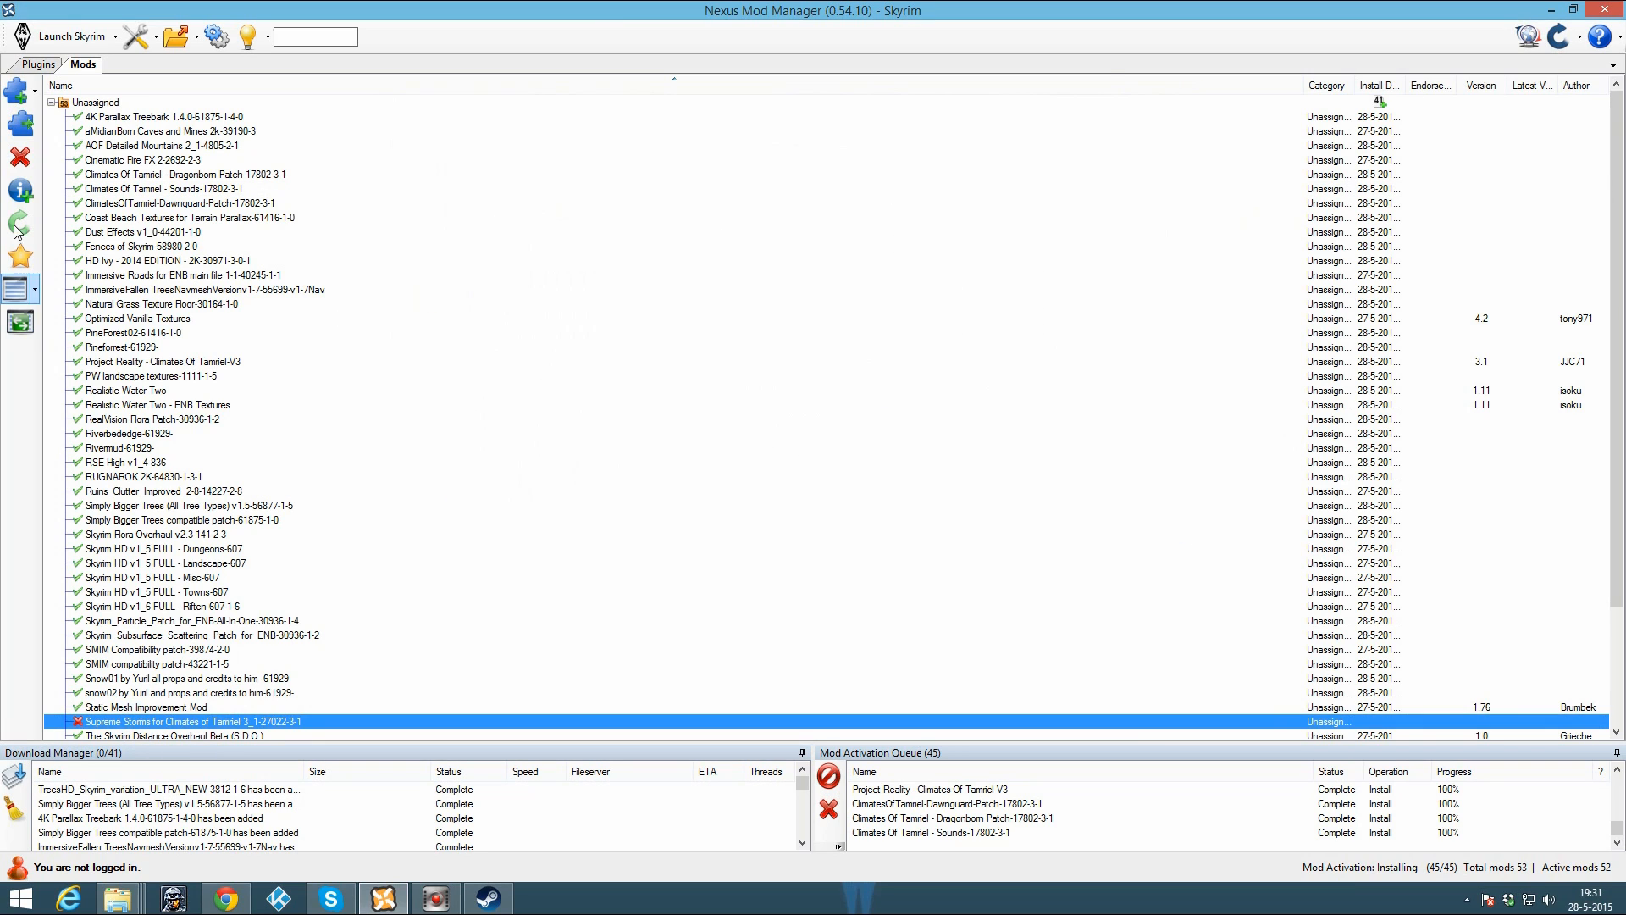
{"action": "left_click", "coordinate": [20, 123]}
Step: In Chrome, close the Supreme Storms page and examine the files of the guide's Climates of Tamriel - Weather Patch mod
{"action": "left_click", "coordinate": [225, 898]}
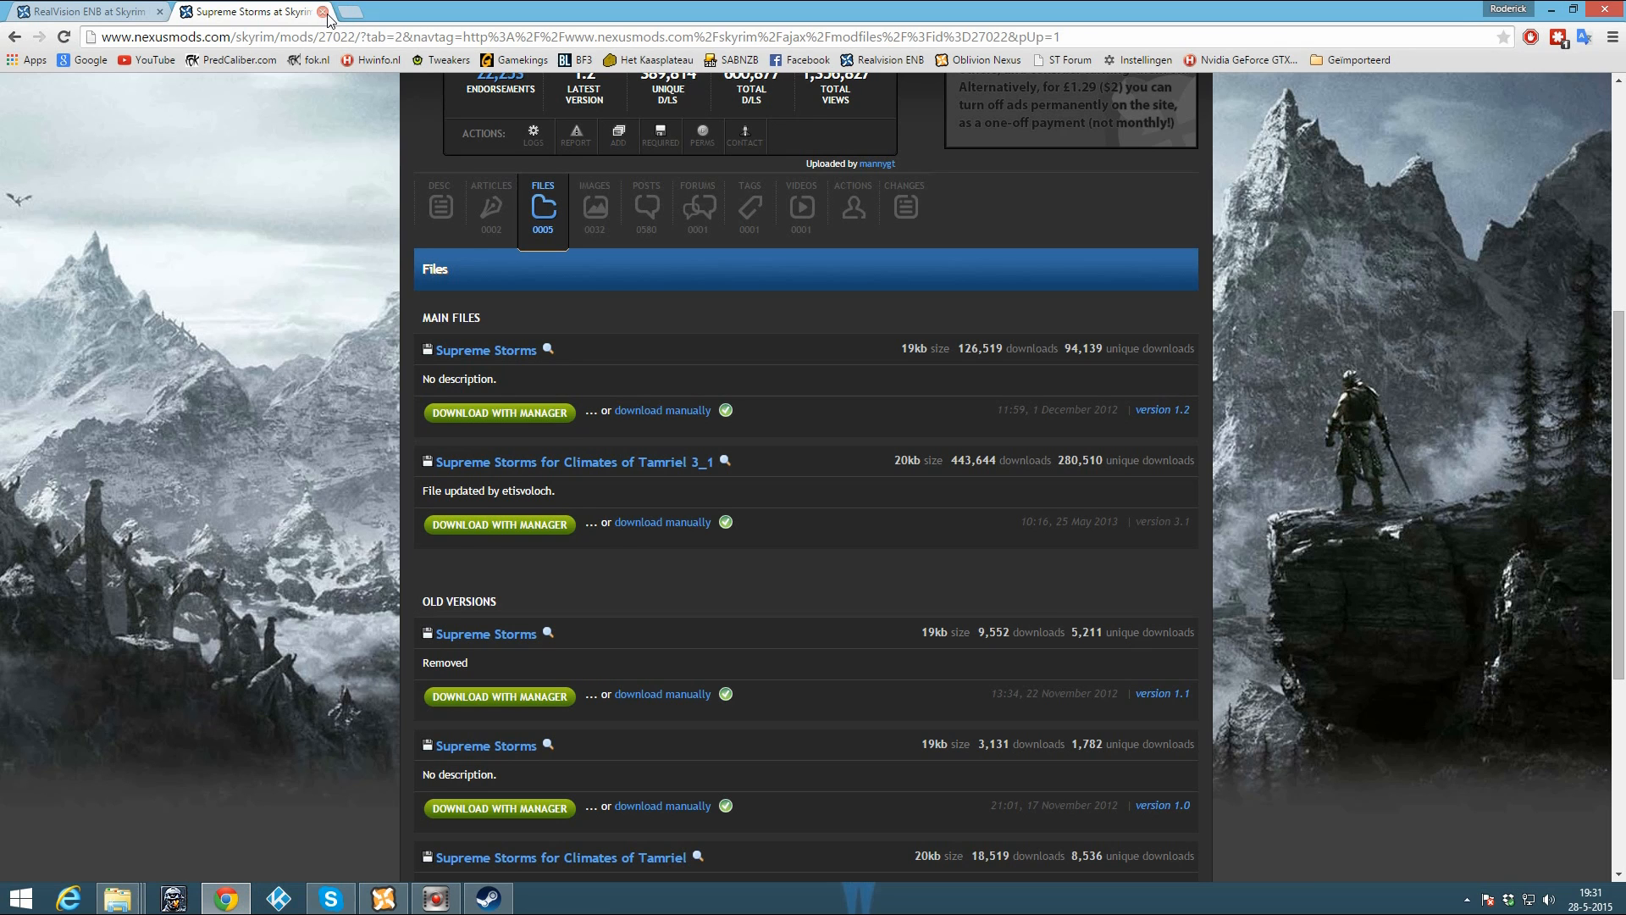
{"action": "left_click", "coordinate": [324, 12]}
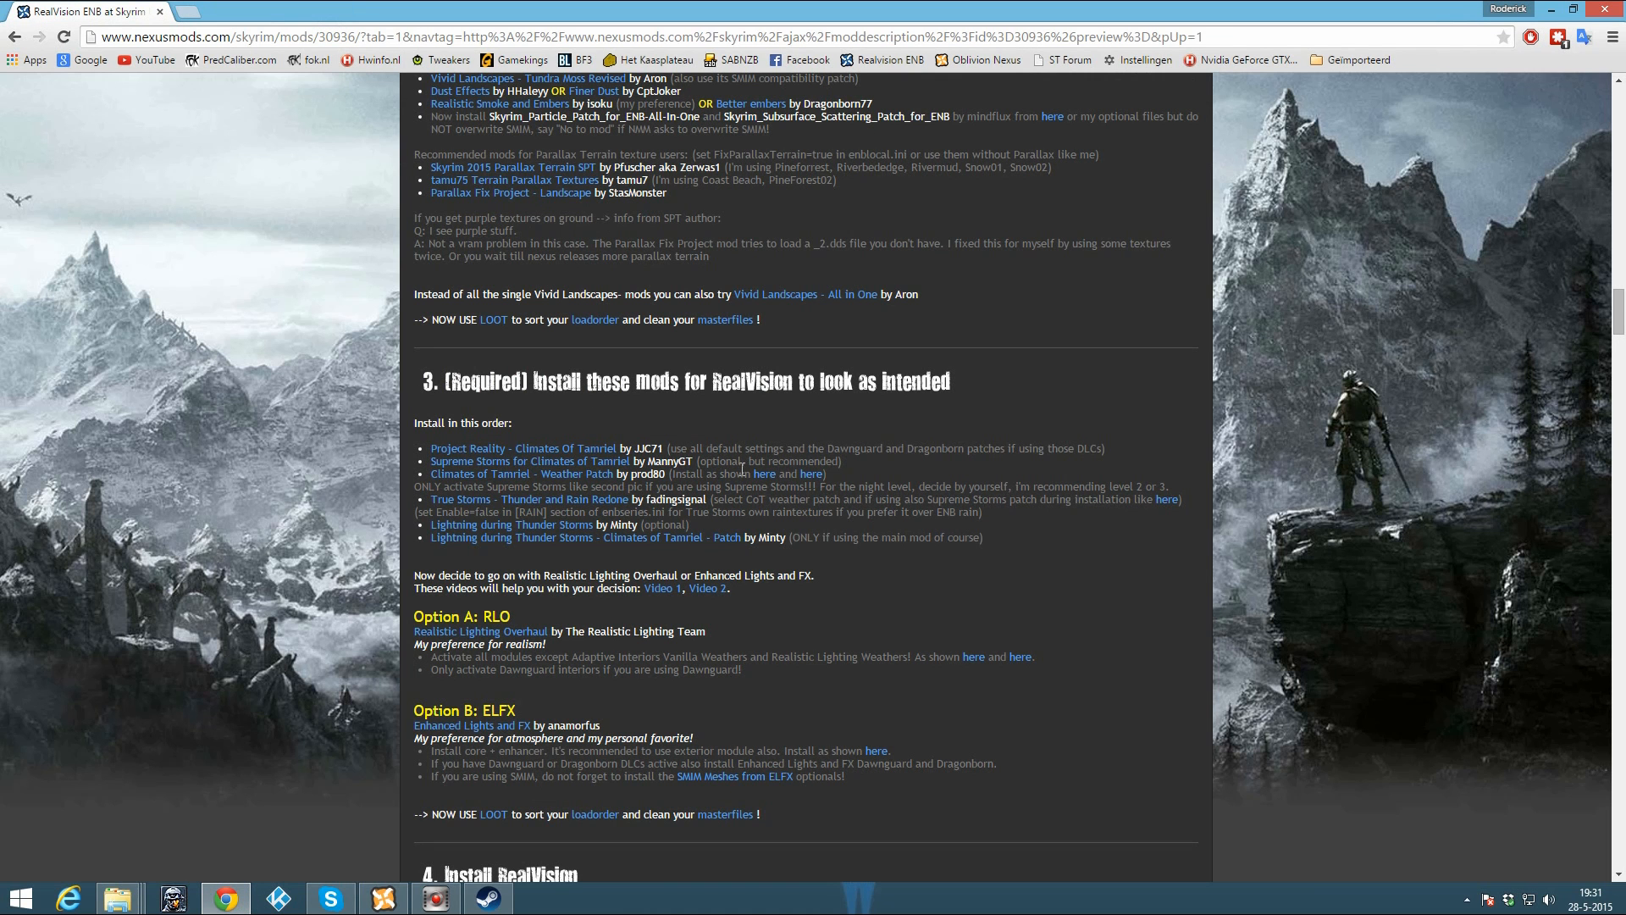
{"action": "right_click", "coordinate": [567, 476]}
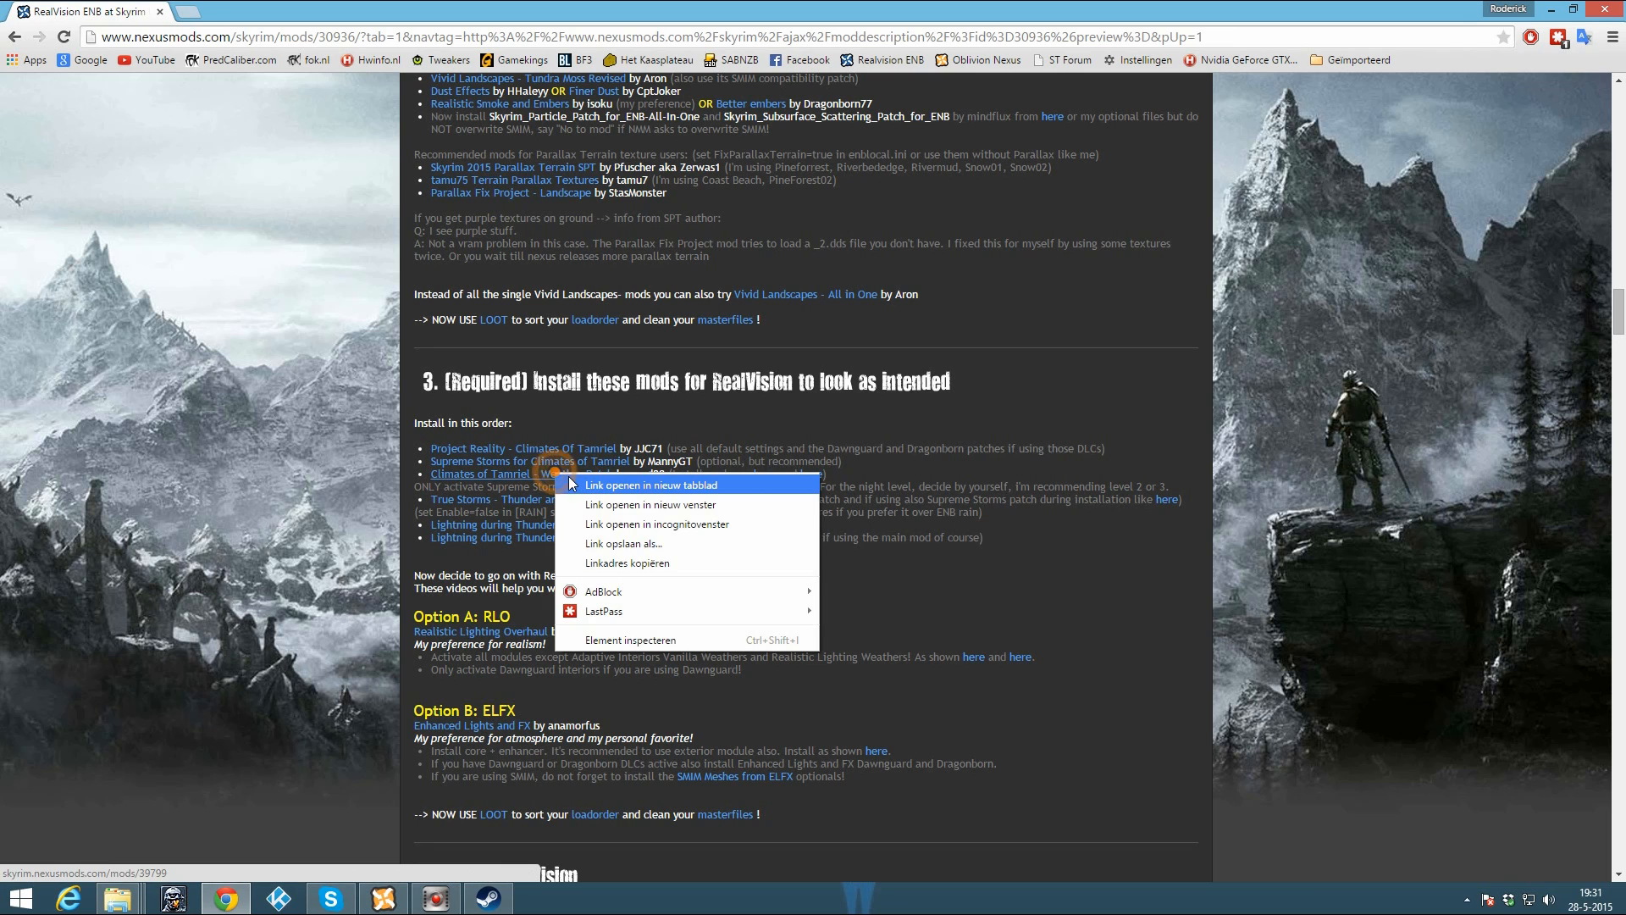
{"action": "left_click", "coordinate": [584, 480]}
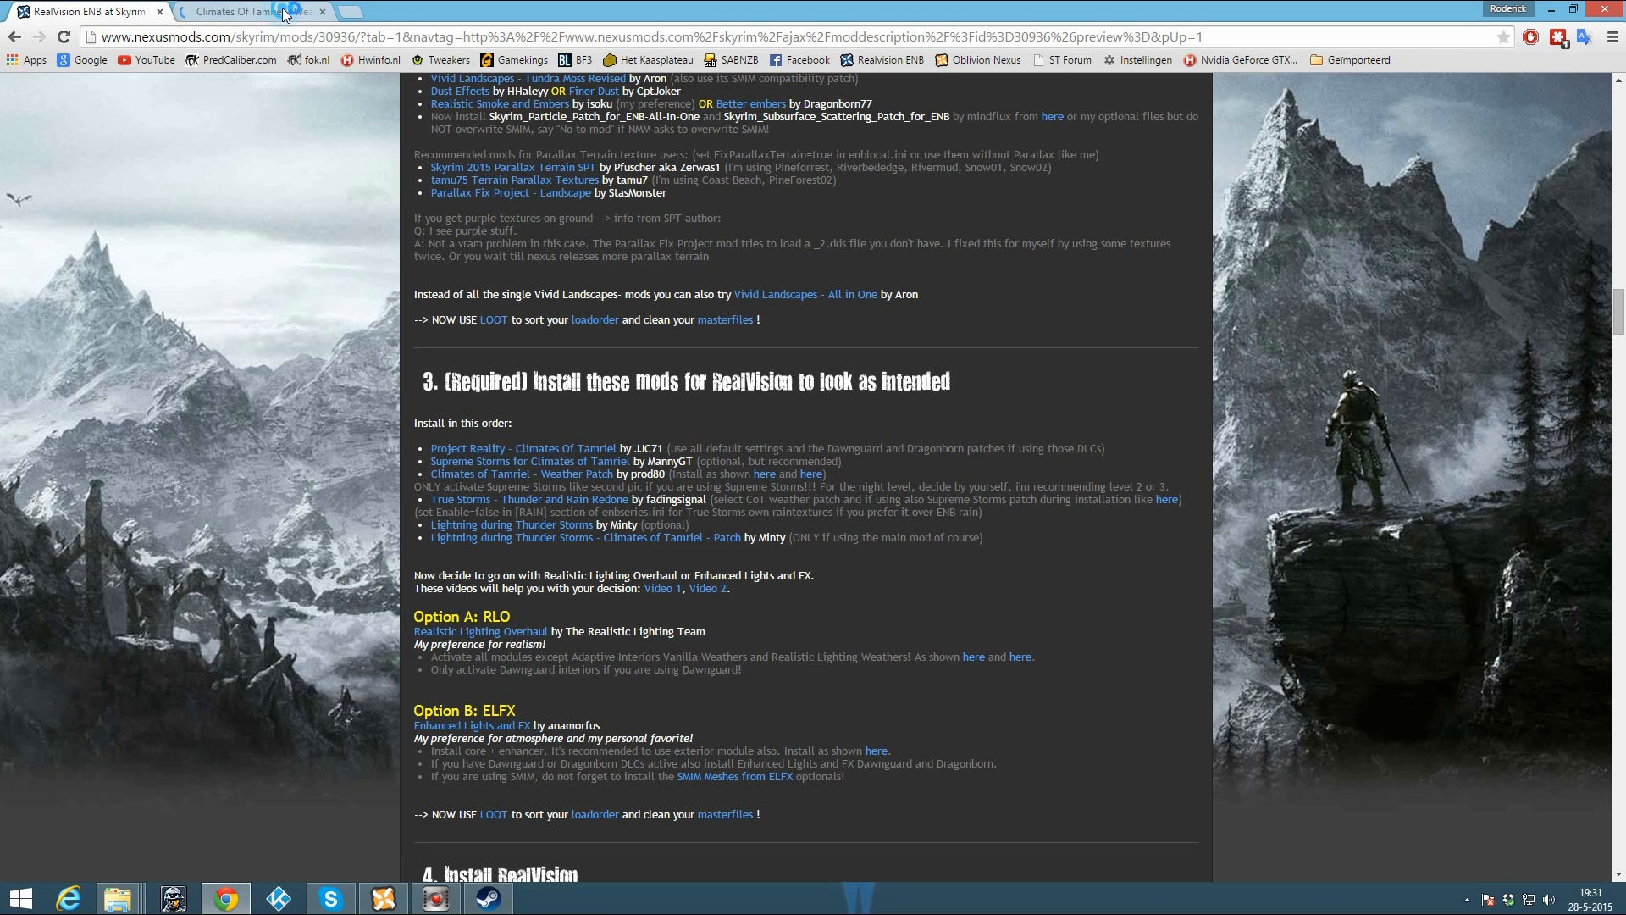
{"action": "left_click", "coordinate": [280, 12]}
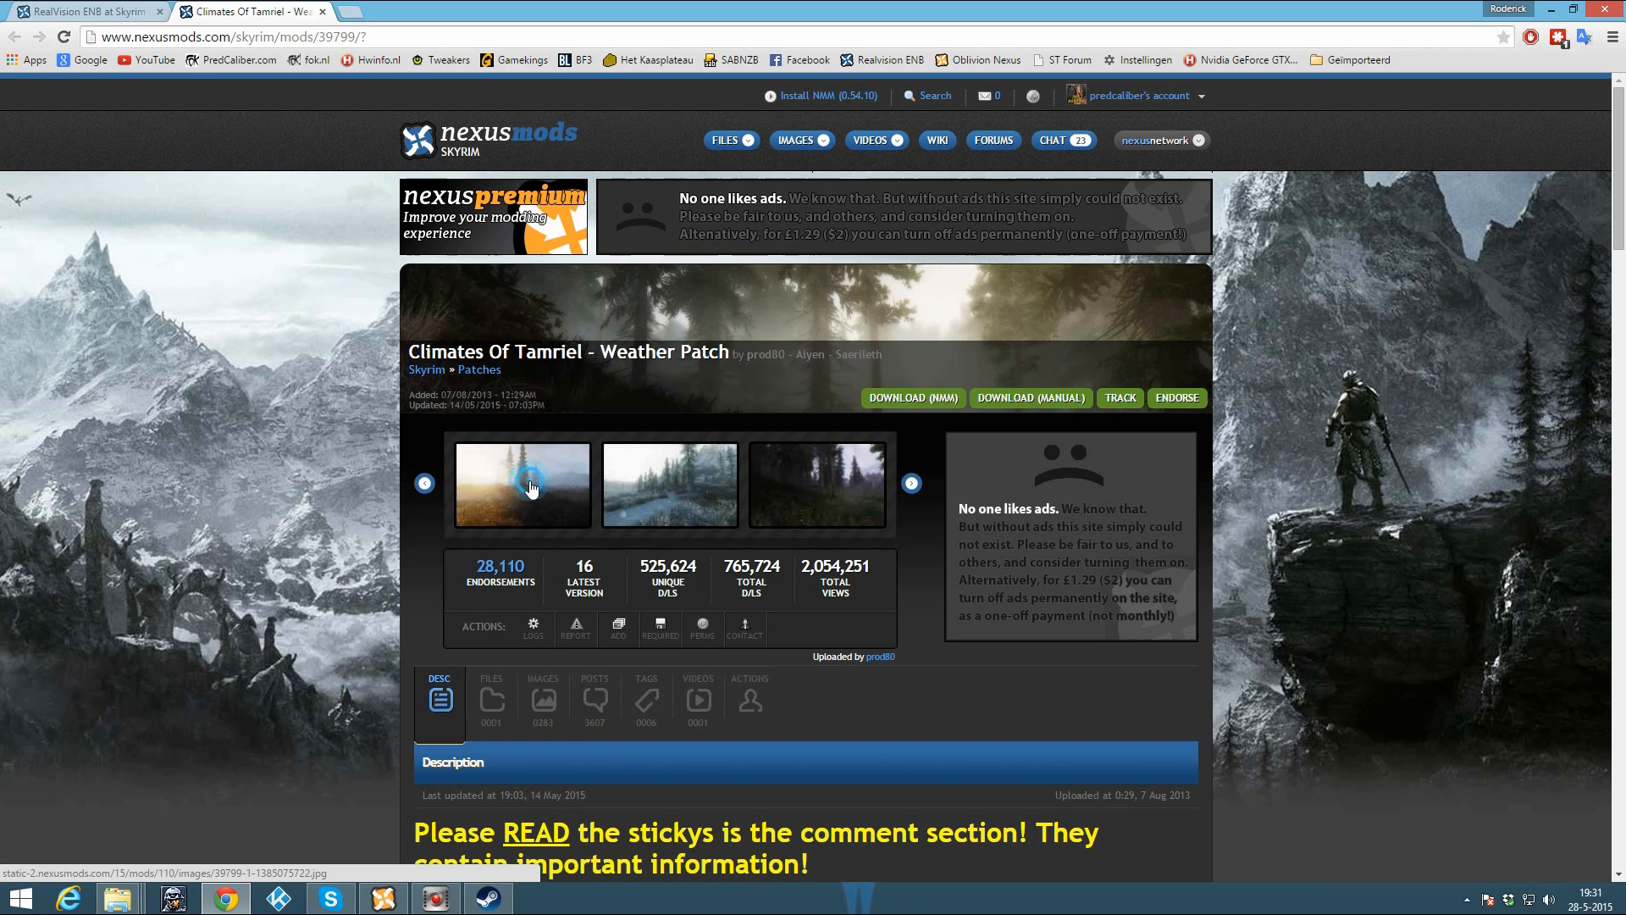
{"action": "left_click", "coordinate": [527, 486]}
{"action": "left_click", "coordinate": [582, 394]}
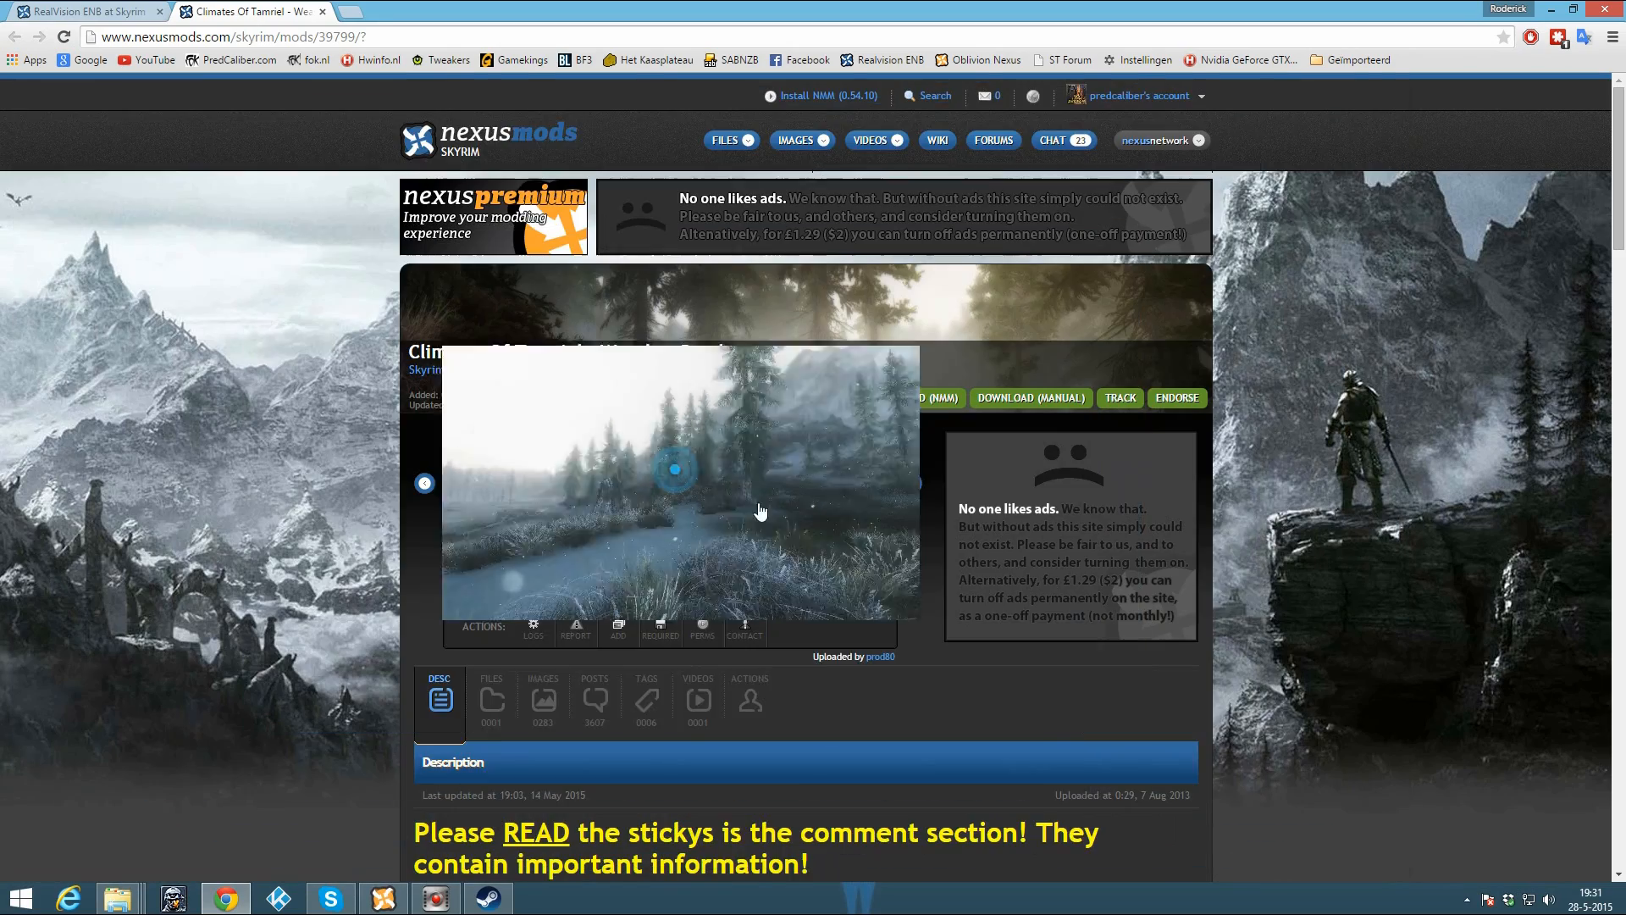
{"action": "scroll", "coordinate": [760, 511], "scroll_direction": "down", "scroll_amount": 1}
{"action": "left_click", "coordinate": [1037, 323]}
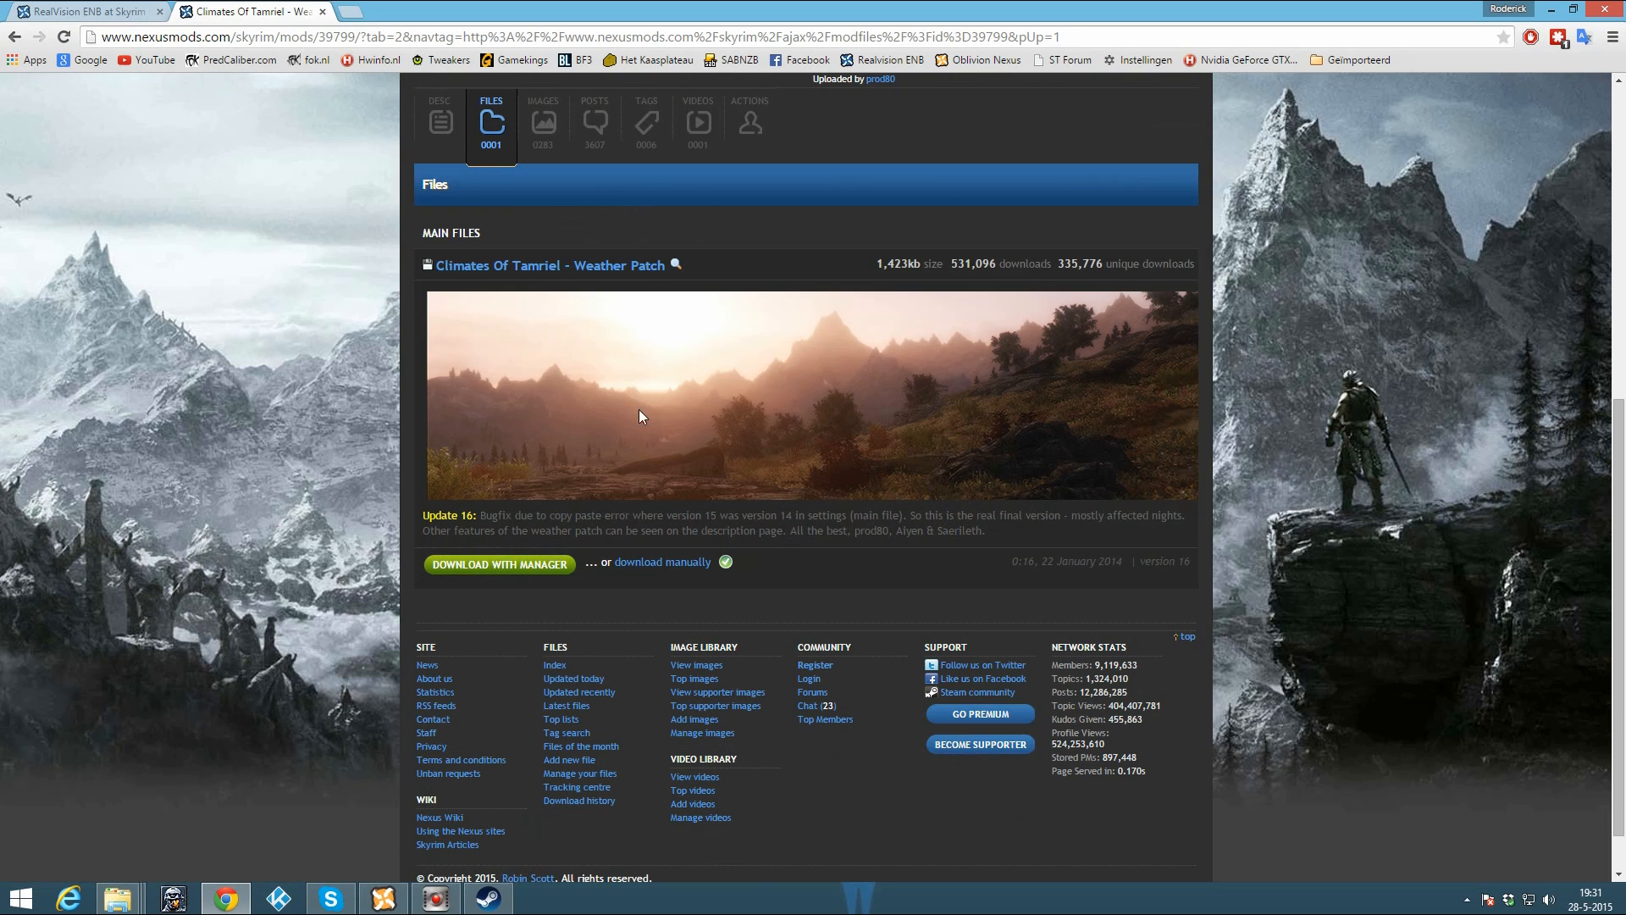
{"action": "left_click", "coordinate": [644, 563]}
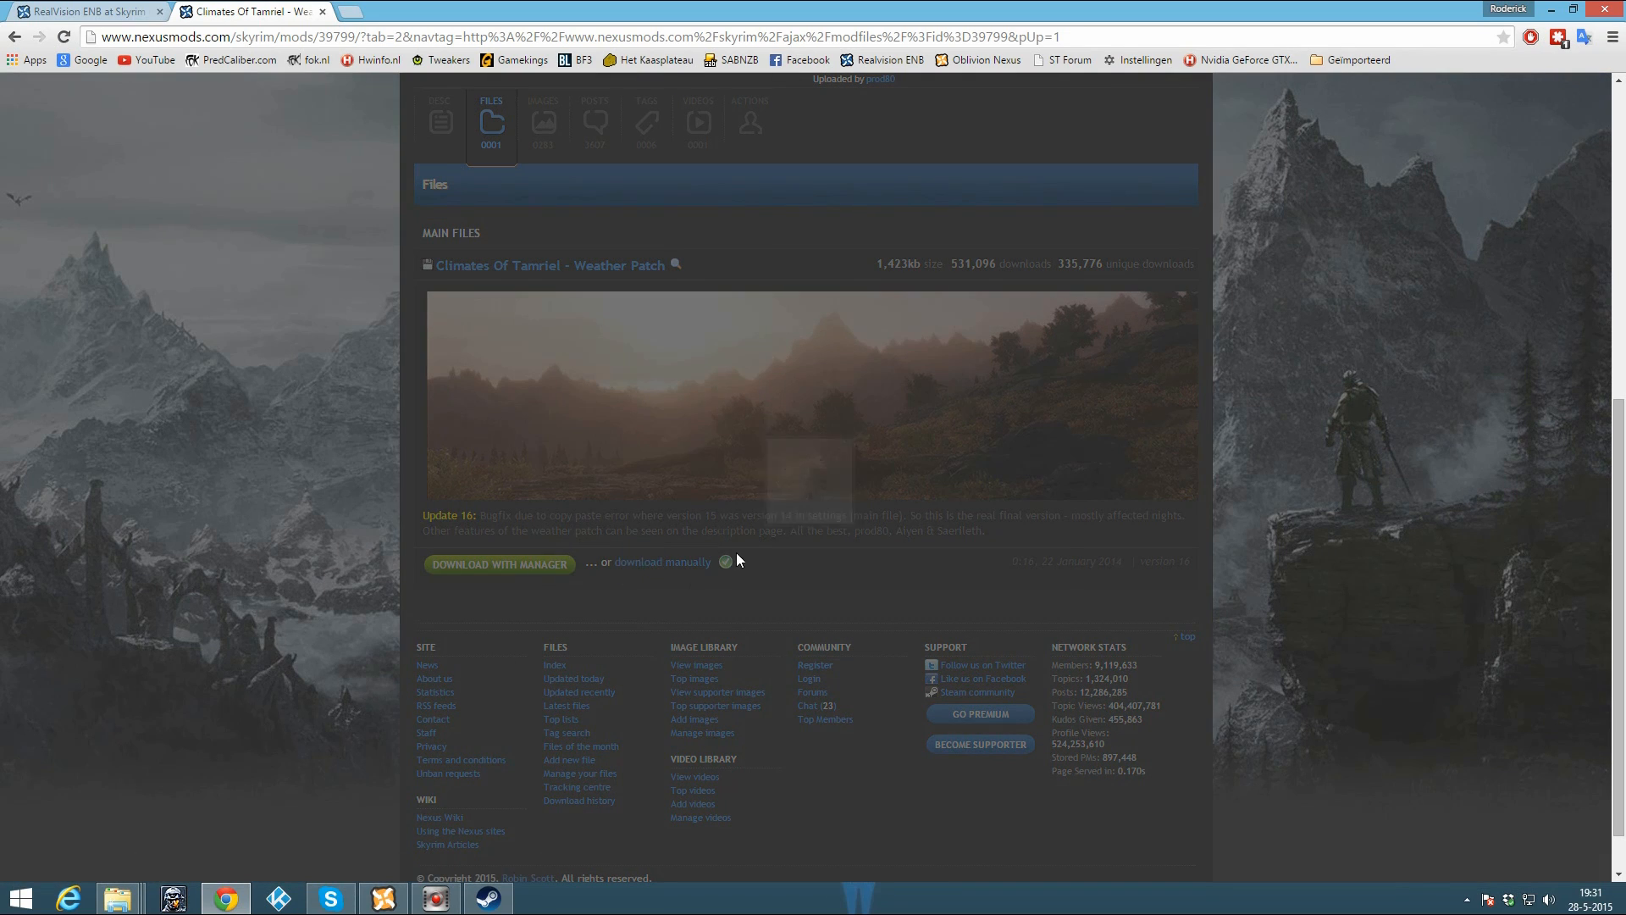
{"action": "left_click", "coordinate": [670, 533]}
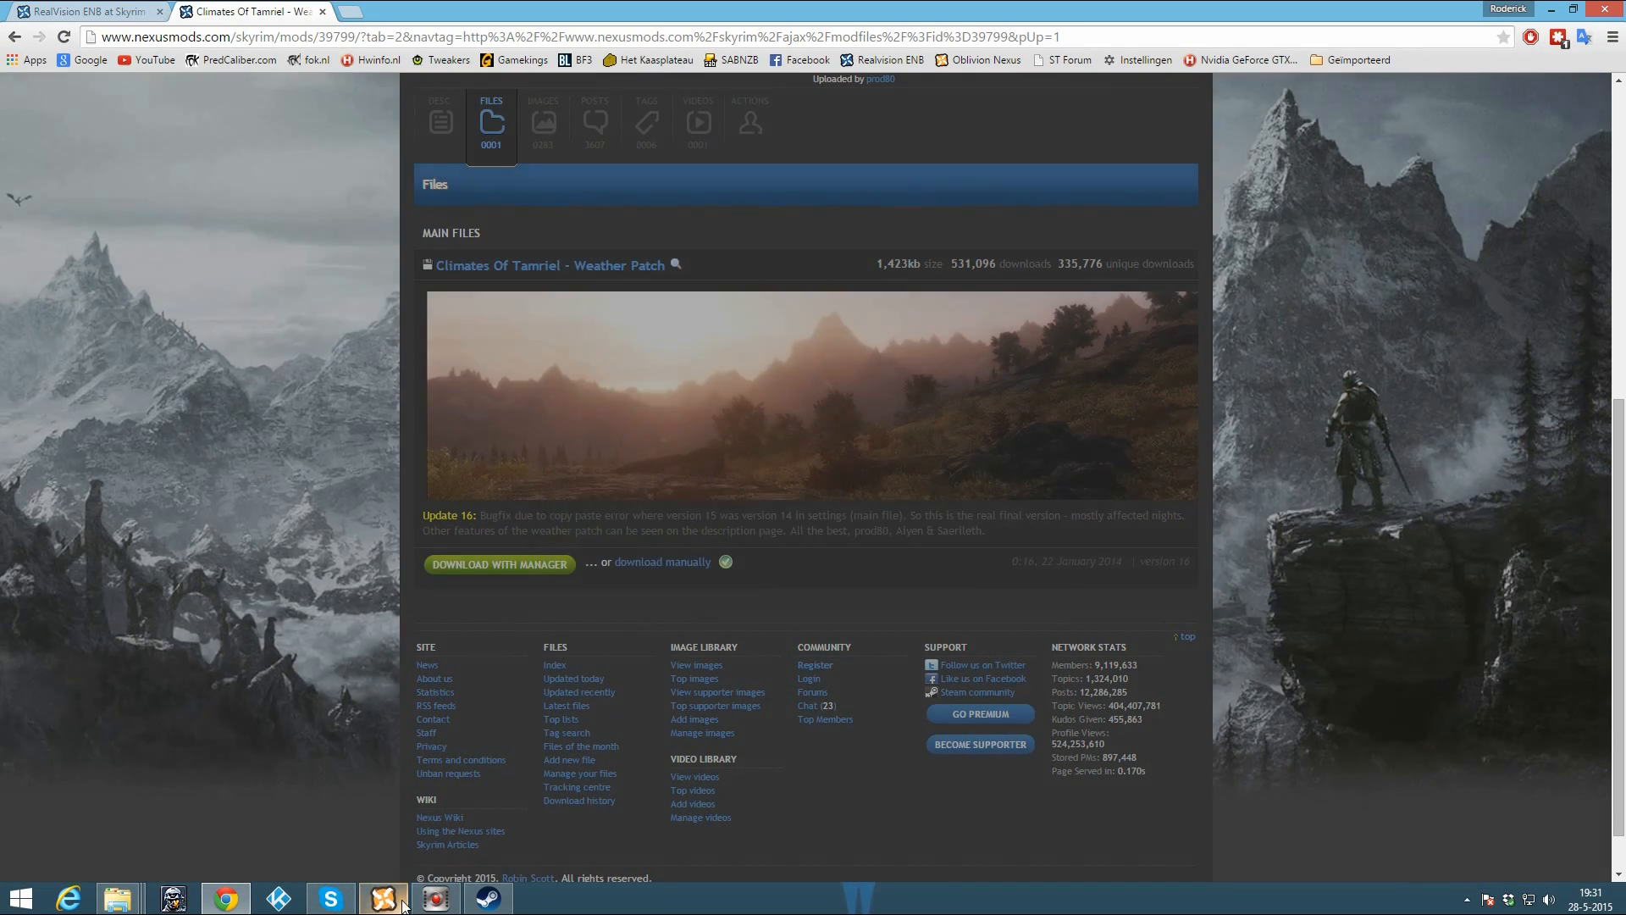
Step: In Nexus Mod Manager, add Climates Of Tamriel - Weather Patch-39799-16 and activate it as a normal install instead of an upgrade
{"action": "left_click", "coordinate": [630, 258]}
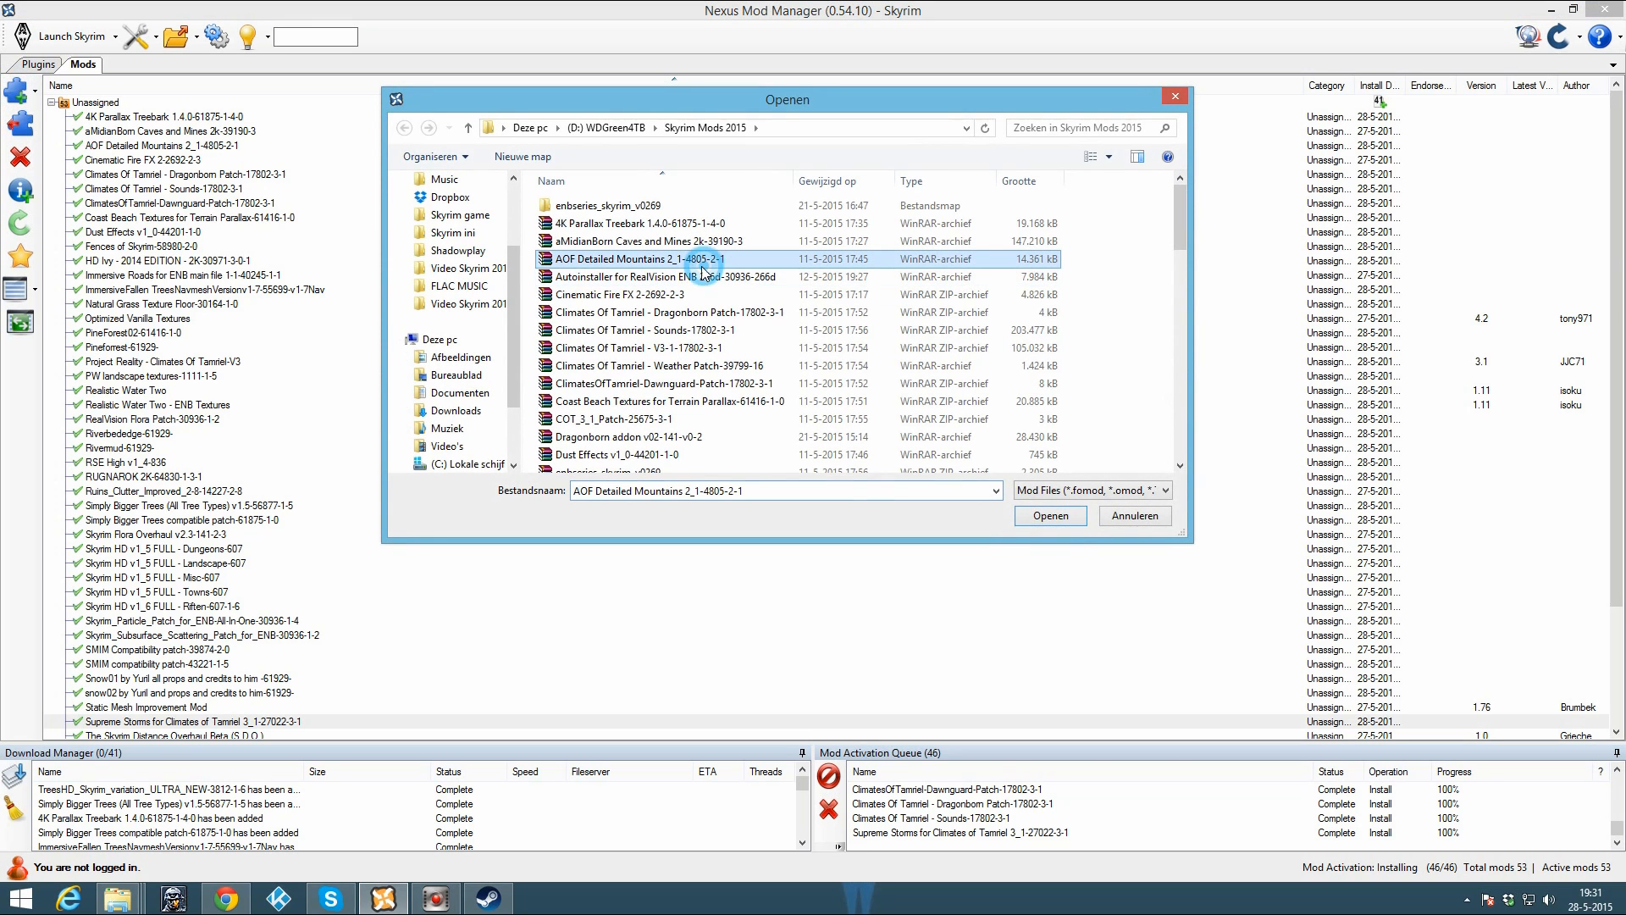
{"action": "left_click", "coordinate": [643, 294]}
{"action": "left_click", "coordinate": [678, 367]}
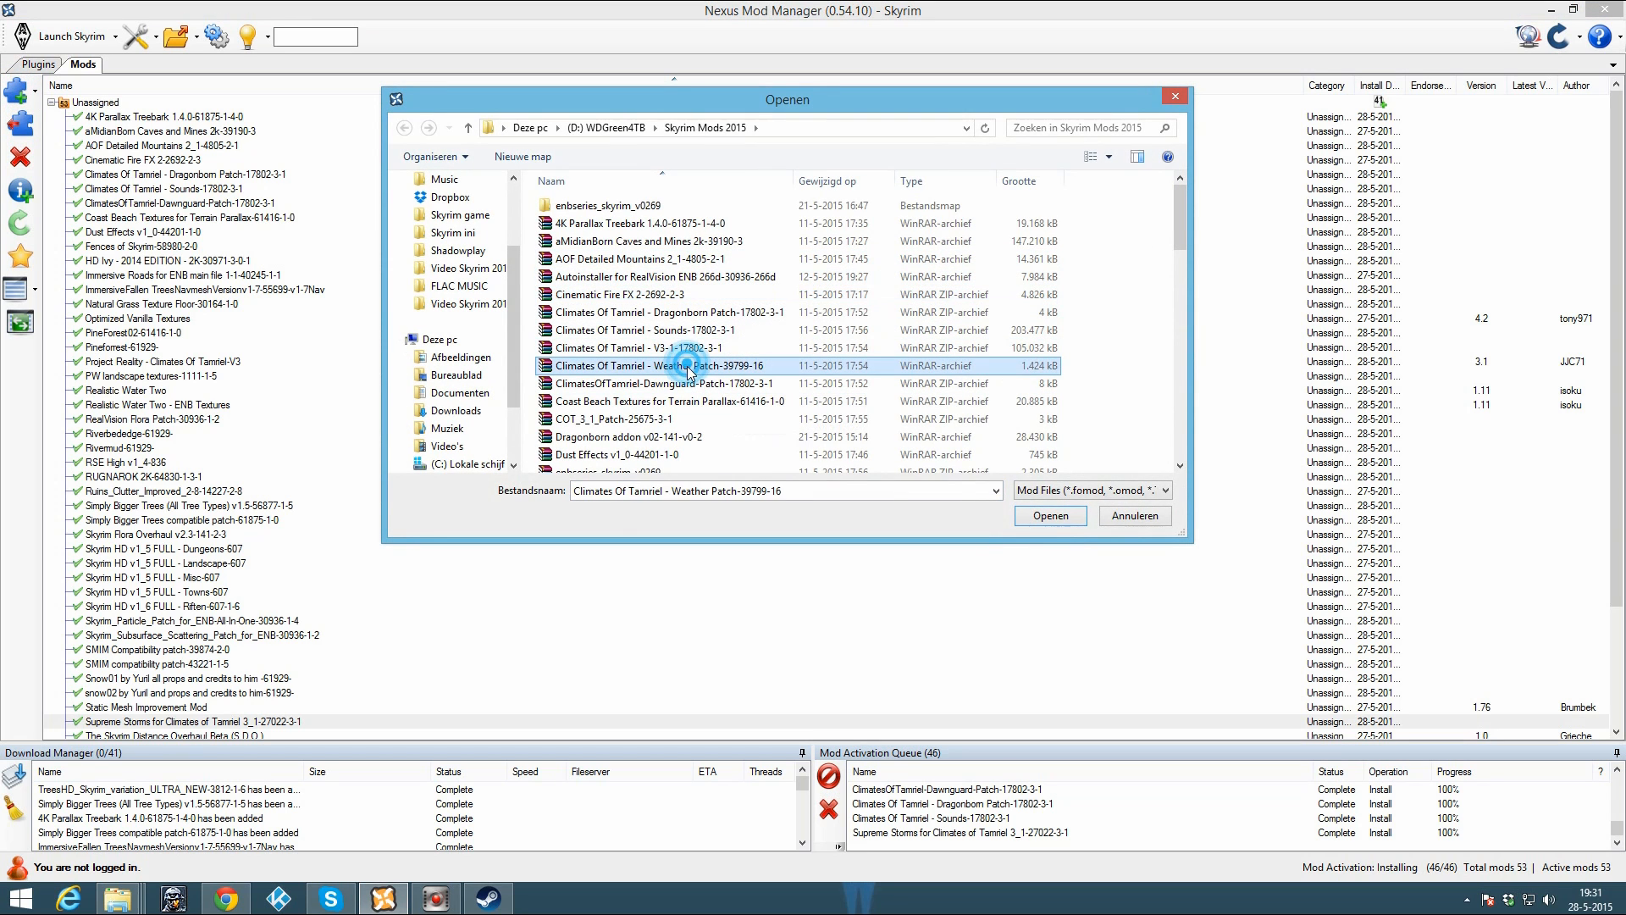
{"action": "double_click", "coordinate": [669, 369]}
{"action": "left_click", "coordinate": [138, 204]}
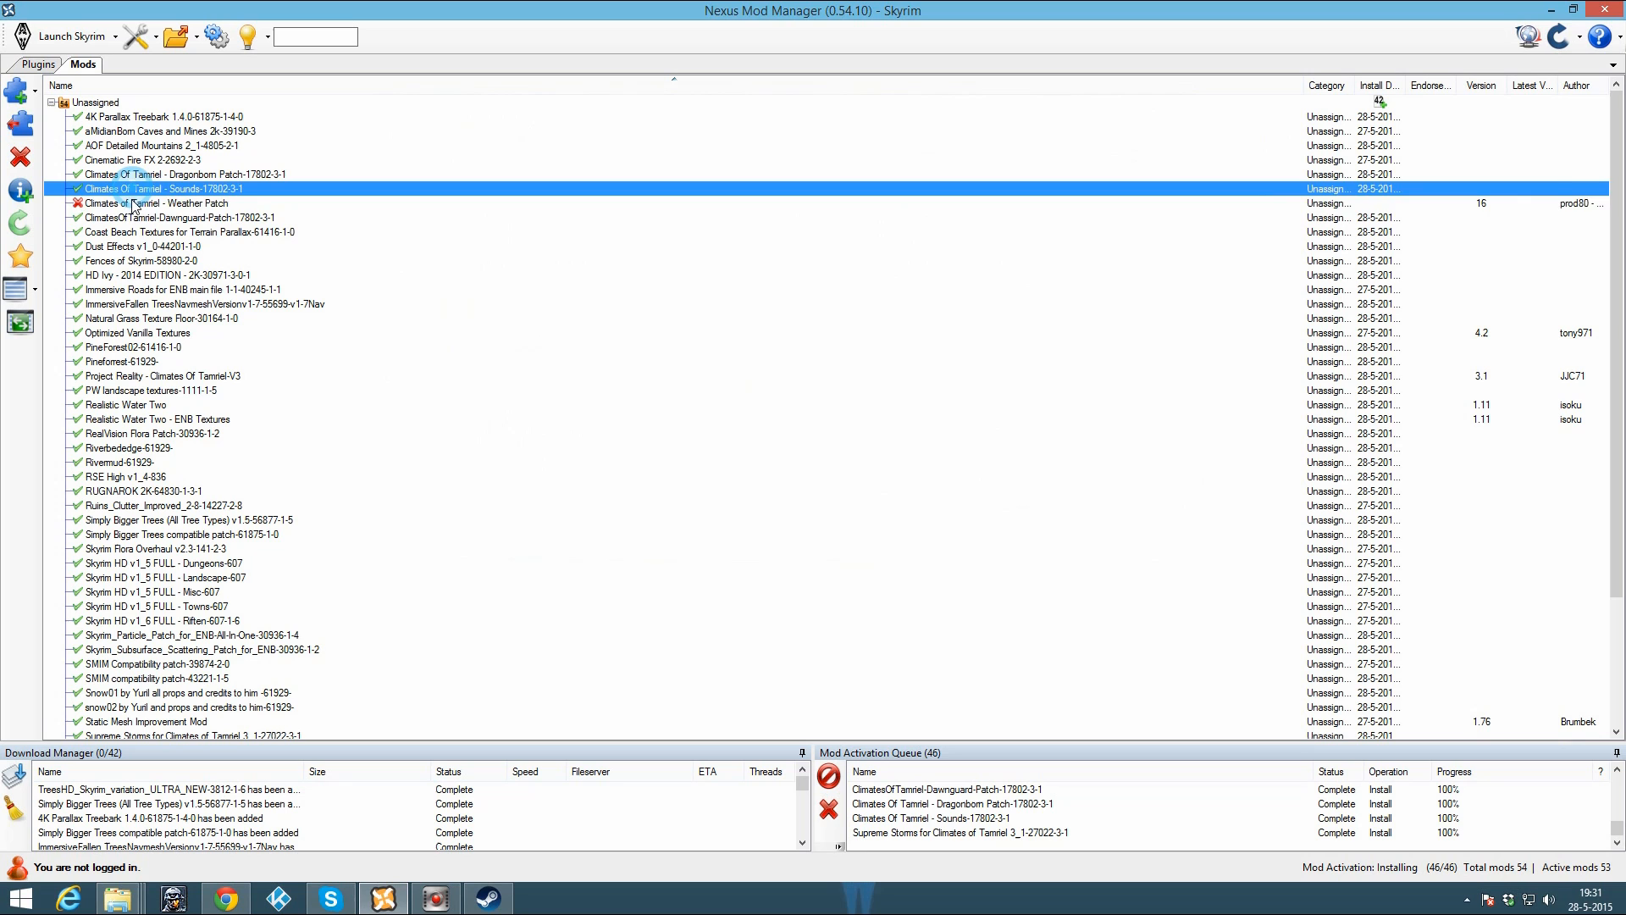
{"action": "left_click", "coordinate": [20, 123]}
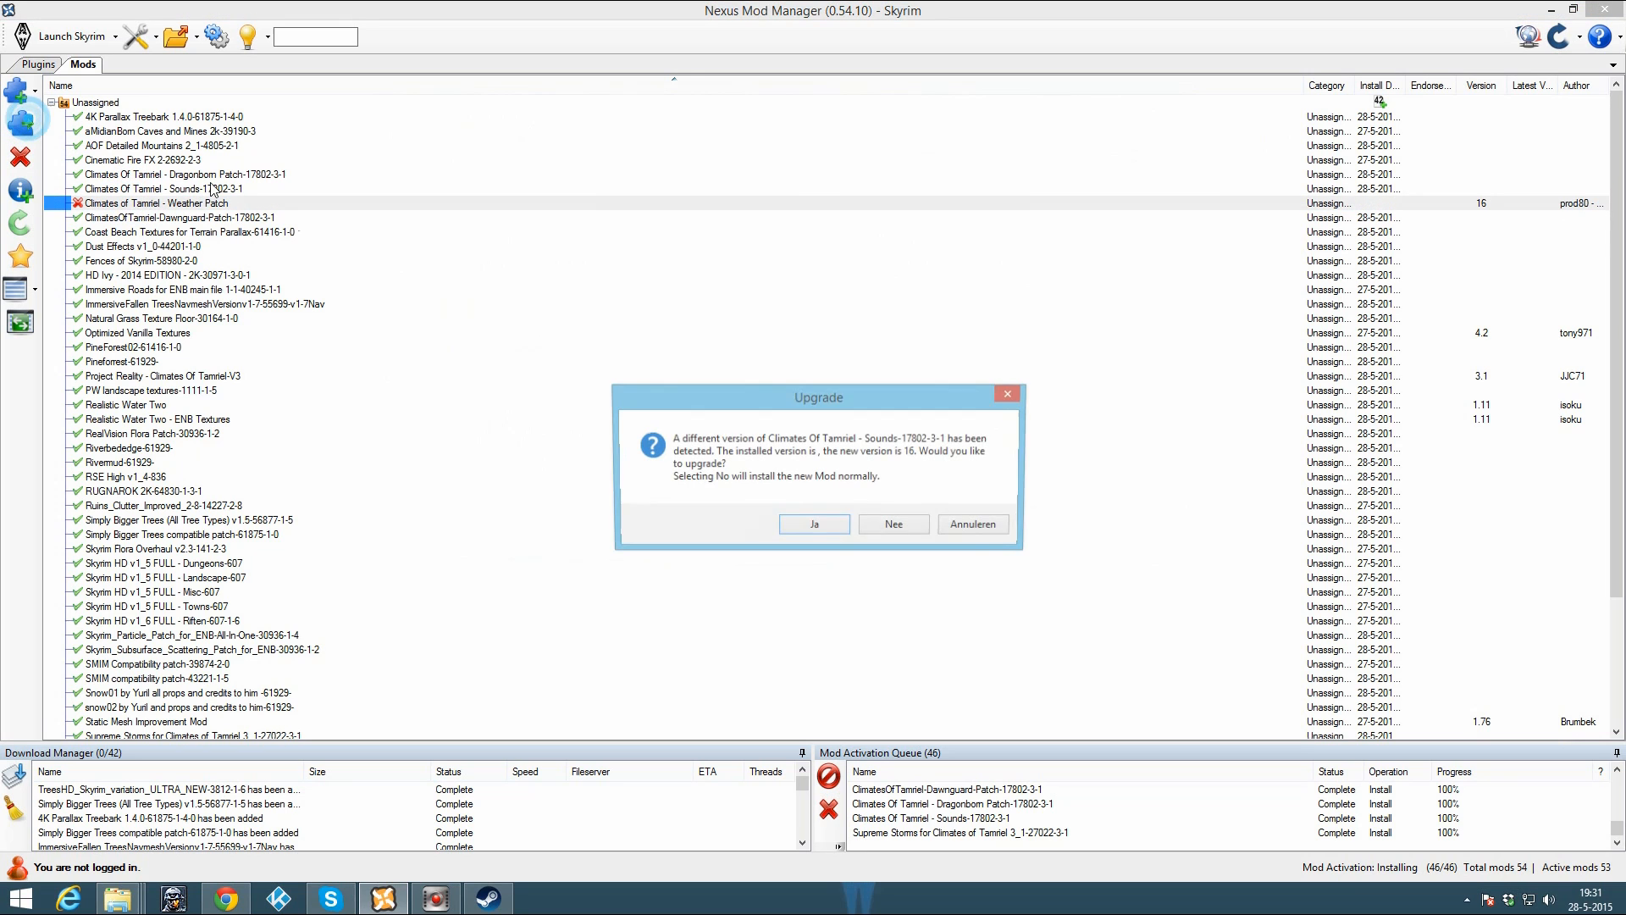
{"action": "left_click", "coordinate": [896, 526]}
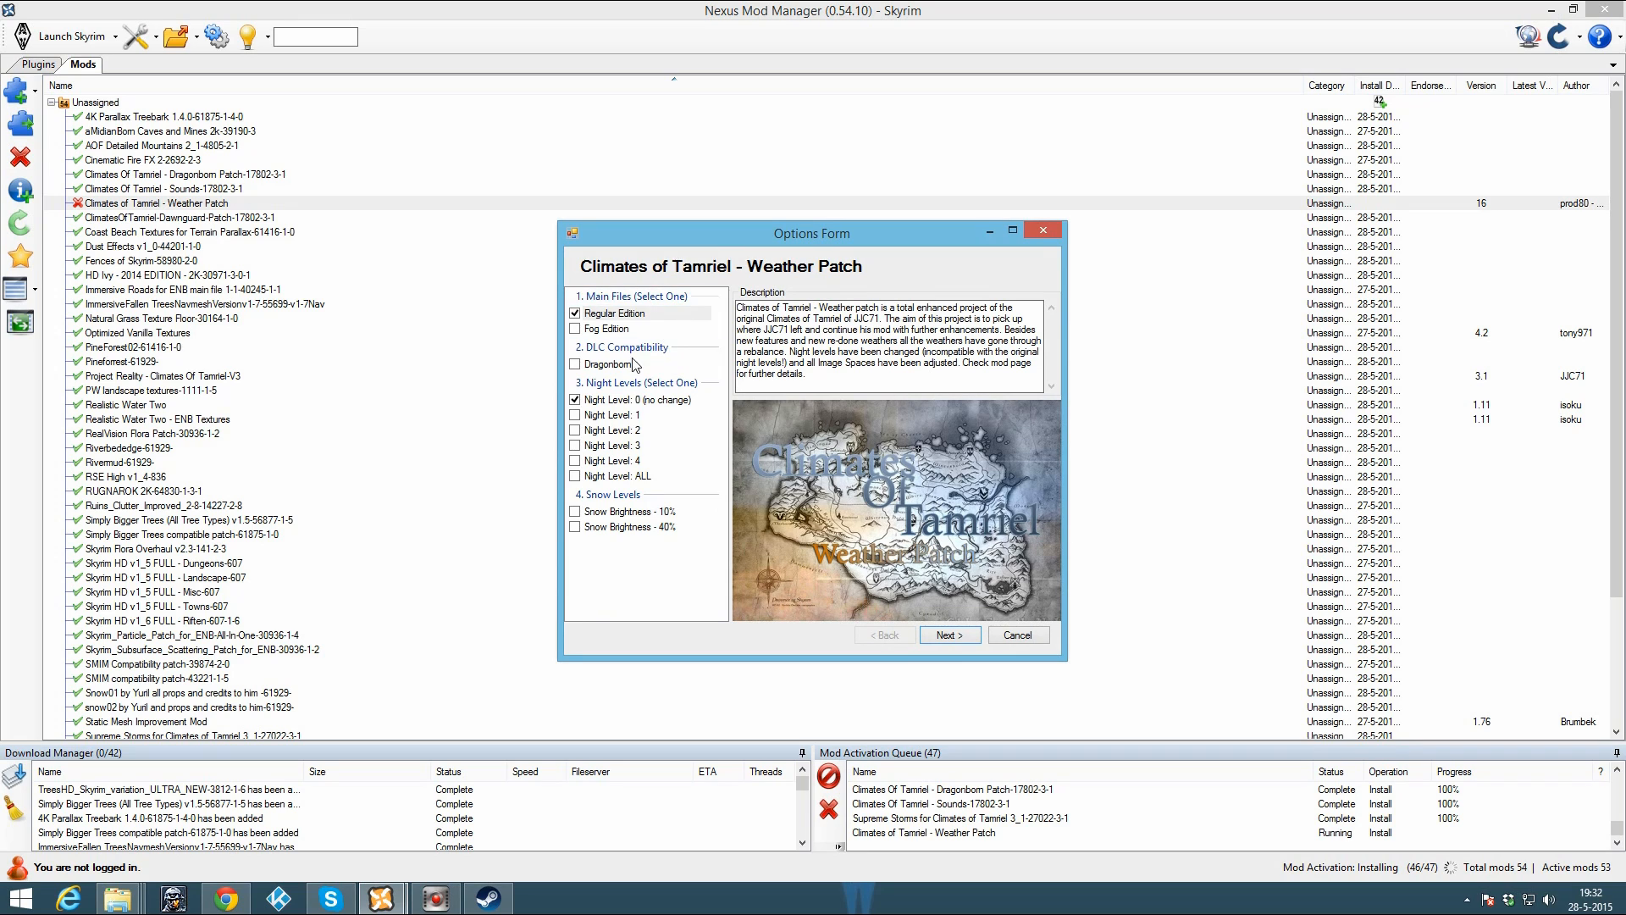
Step: Configure the Weather Patch with Regular Edition, Dragonborn compatibility, Night Level: 3 and Snow Brightness - 40%
{"action": "left_click", "coordinate": [621, 315]}
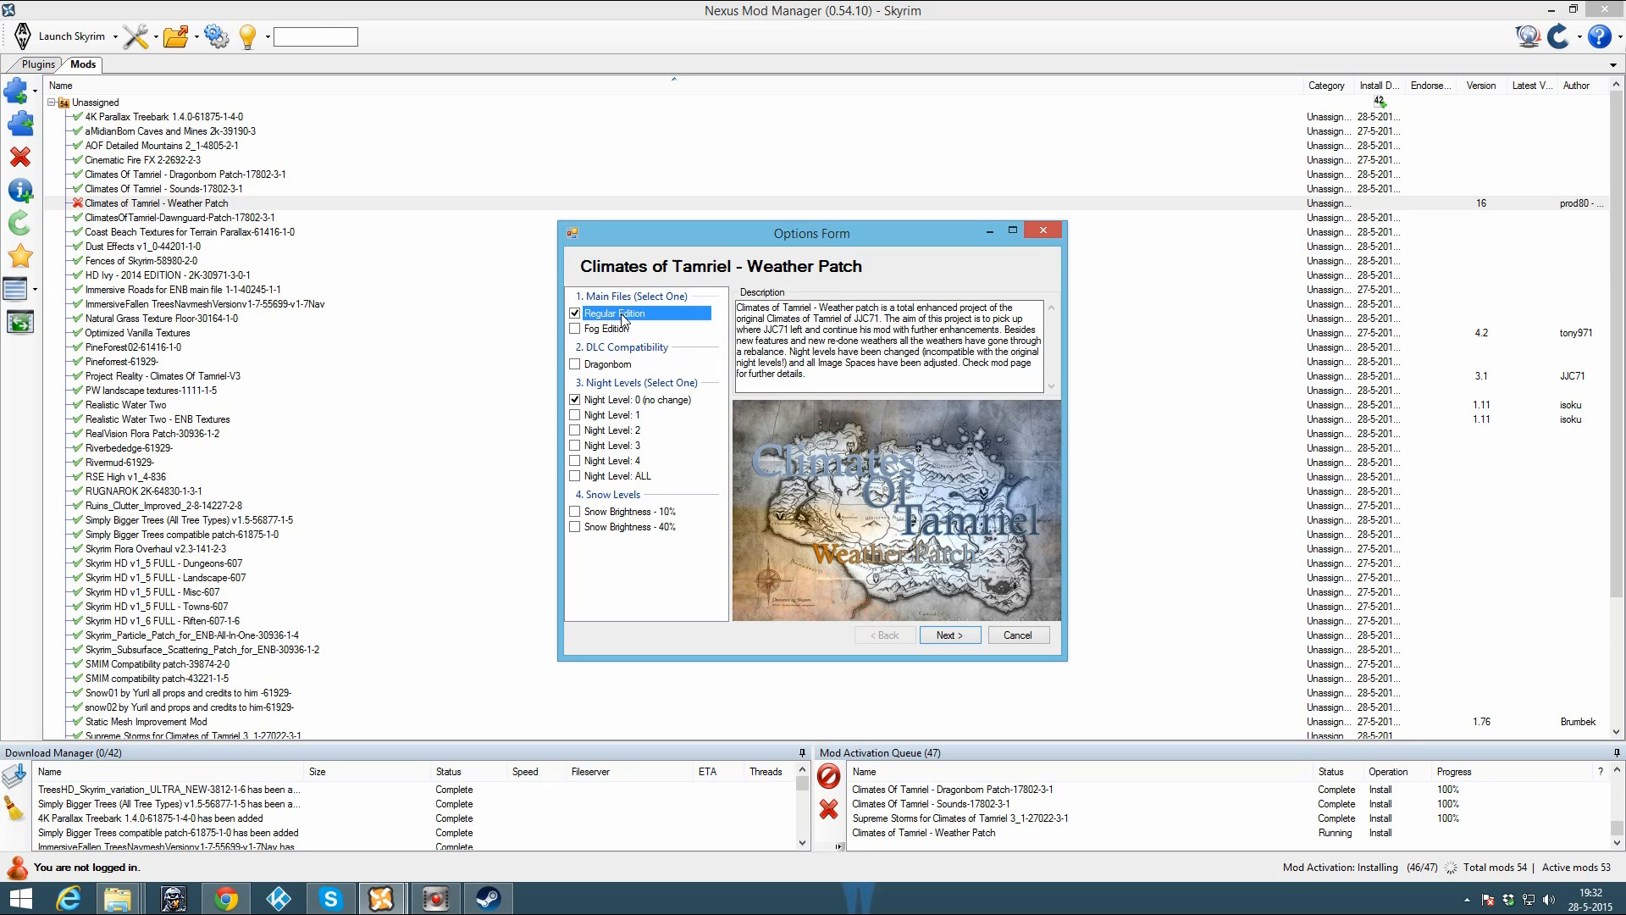
{"action": "left_click", "coordinate": [619, 366]}
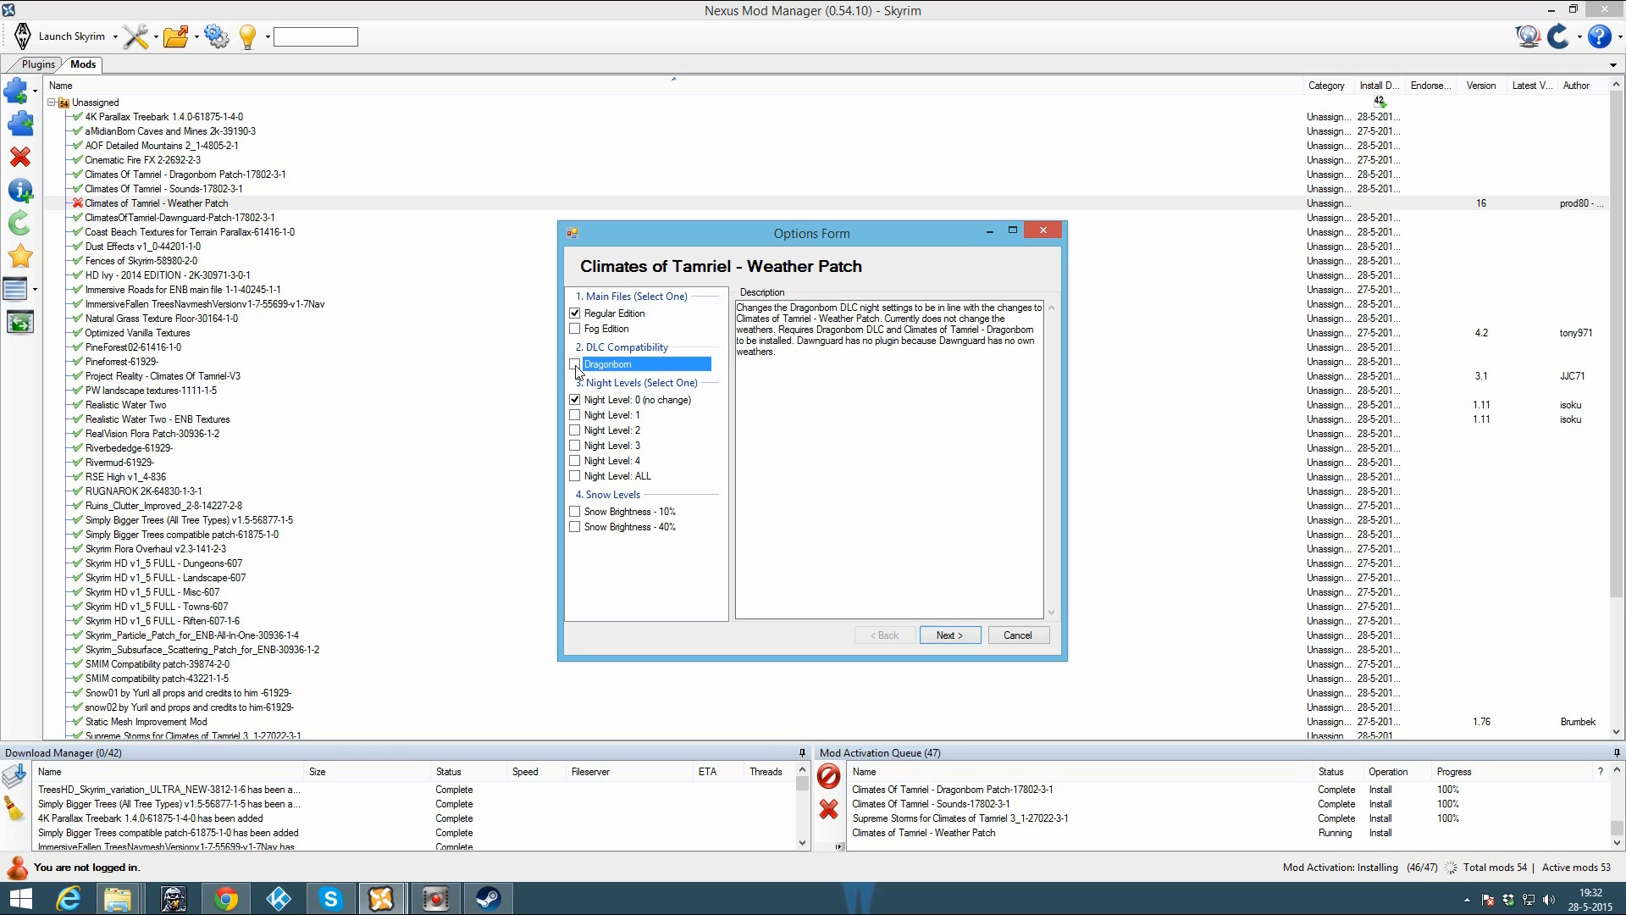
{"action": "left_click", "coordinate": [576, 365]}
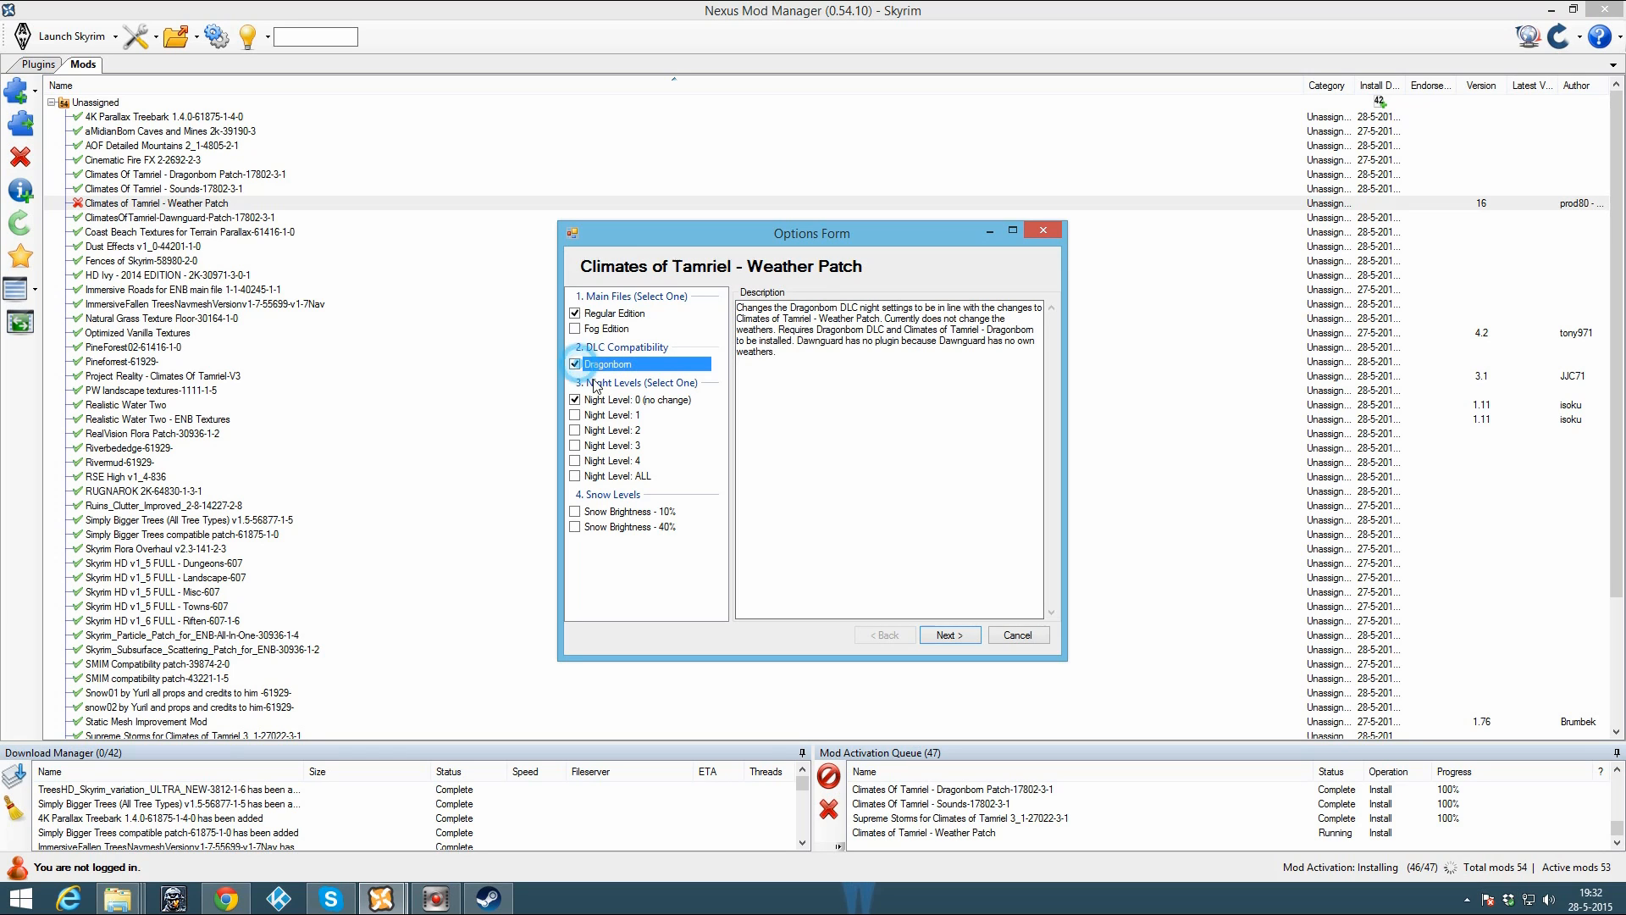
{"action": "left_click", "coordinate": [638, 432]}
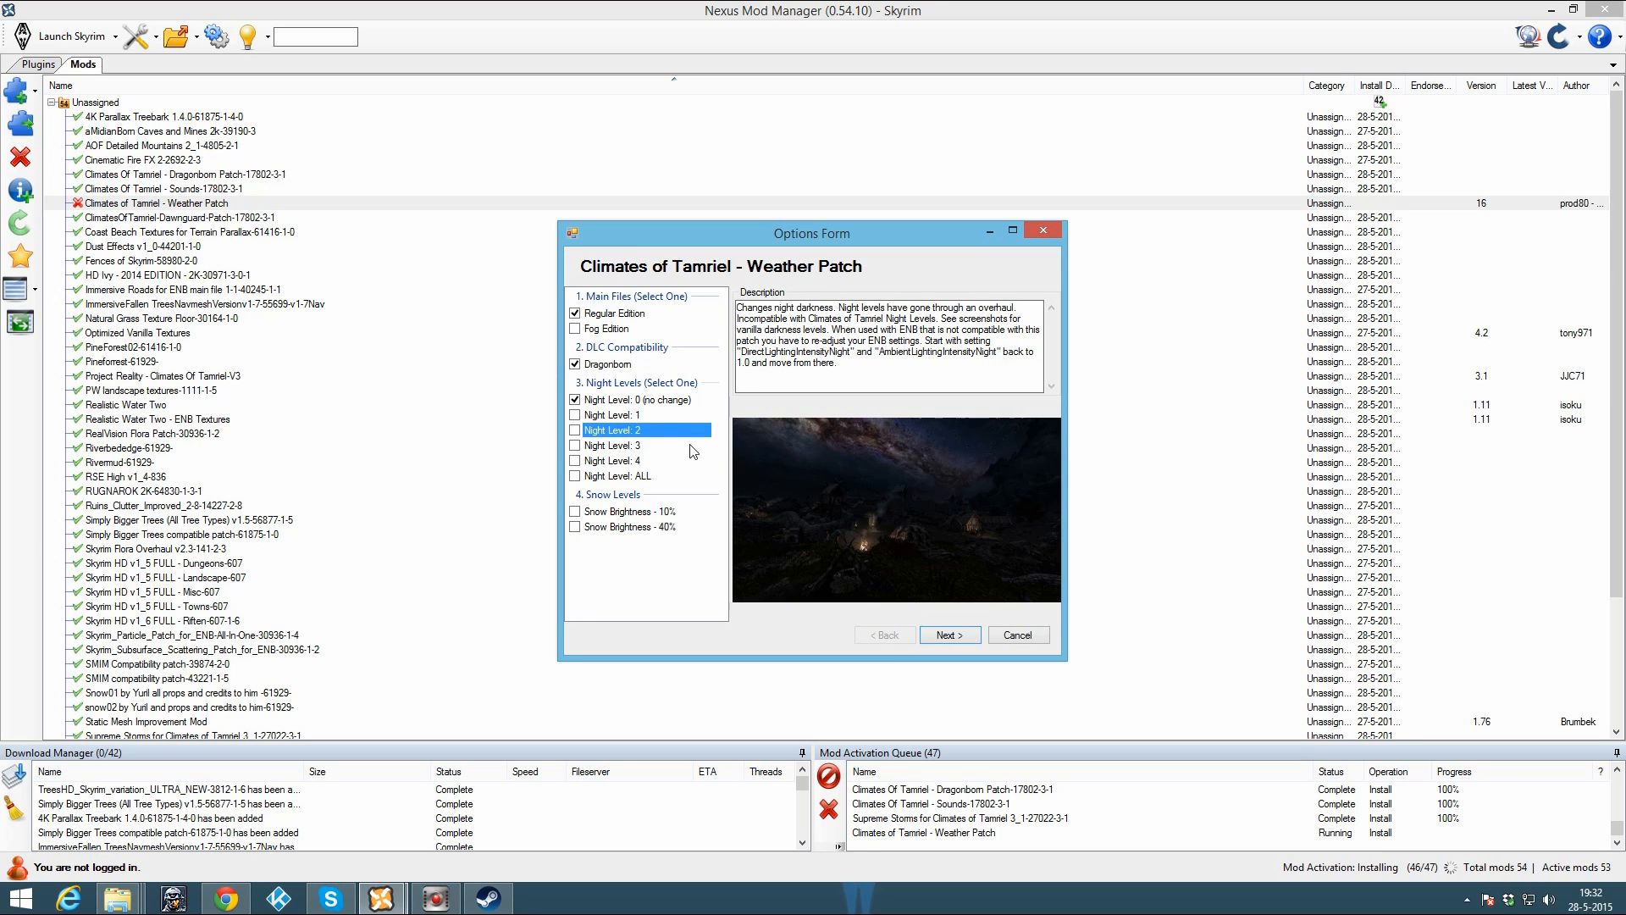
{"action": "left_click", "coordinate": [612, 450]}
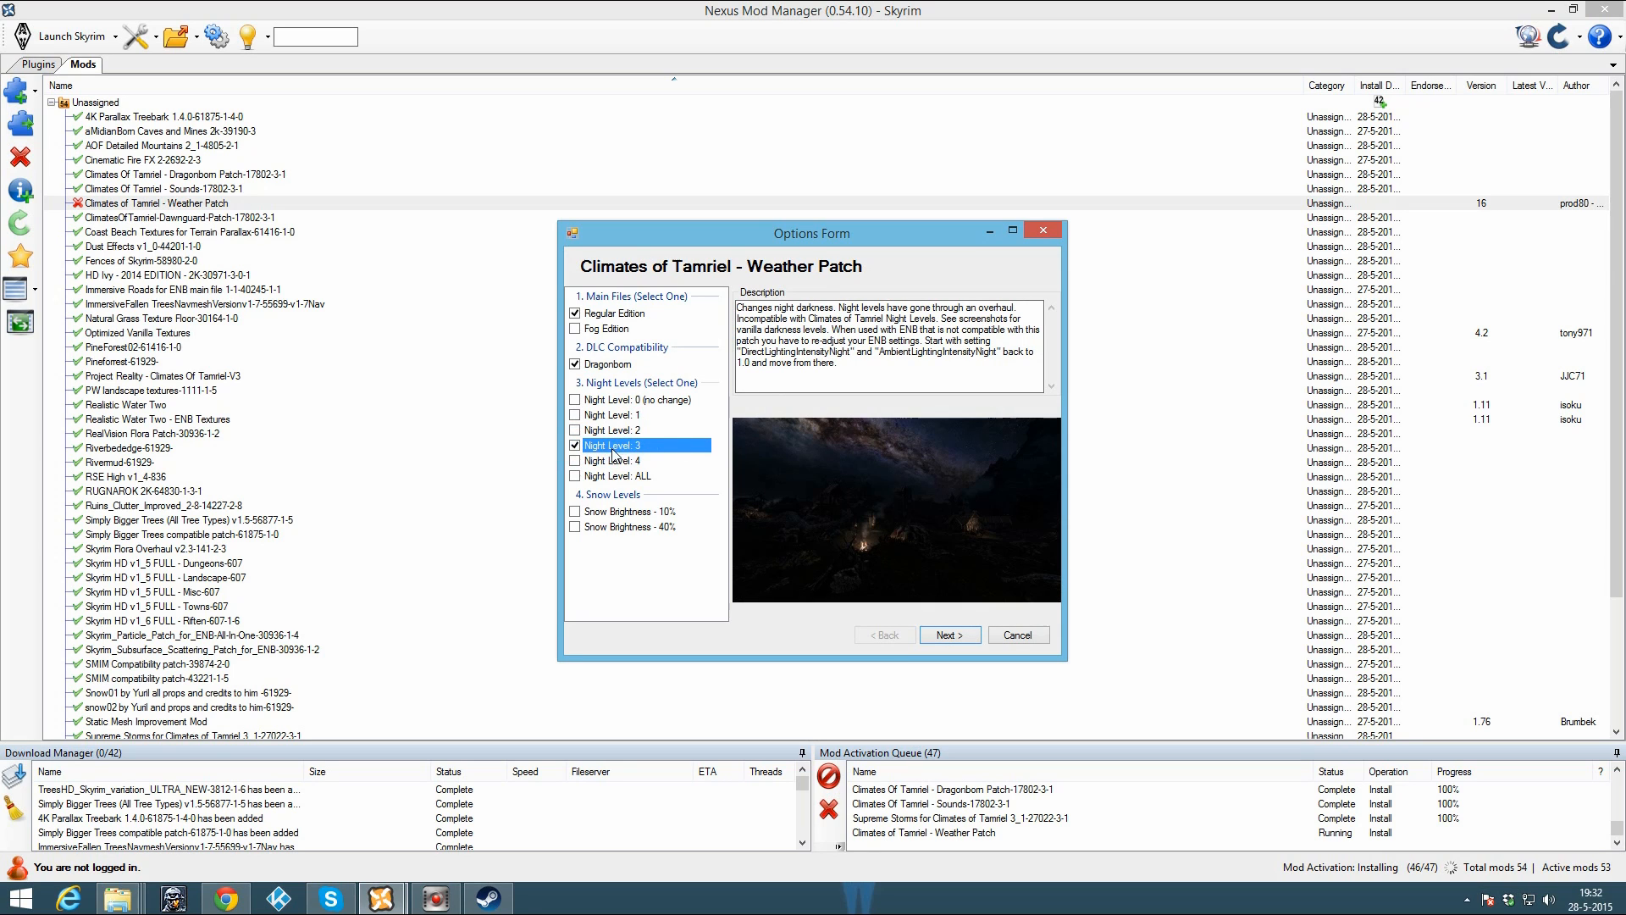
{"action": "left_click", "coordinate": [670, 527]}
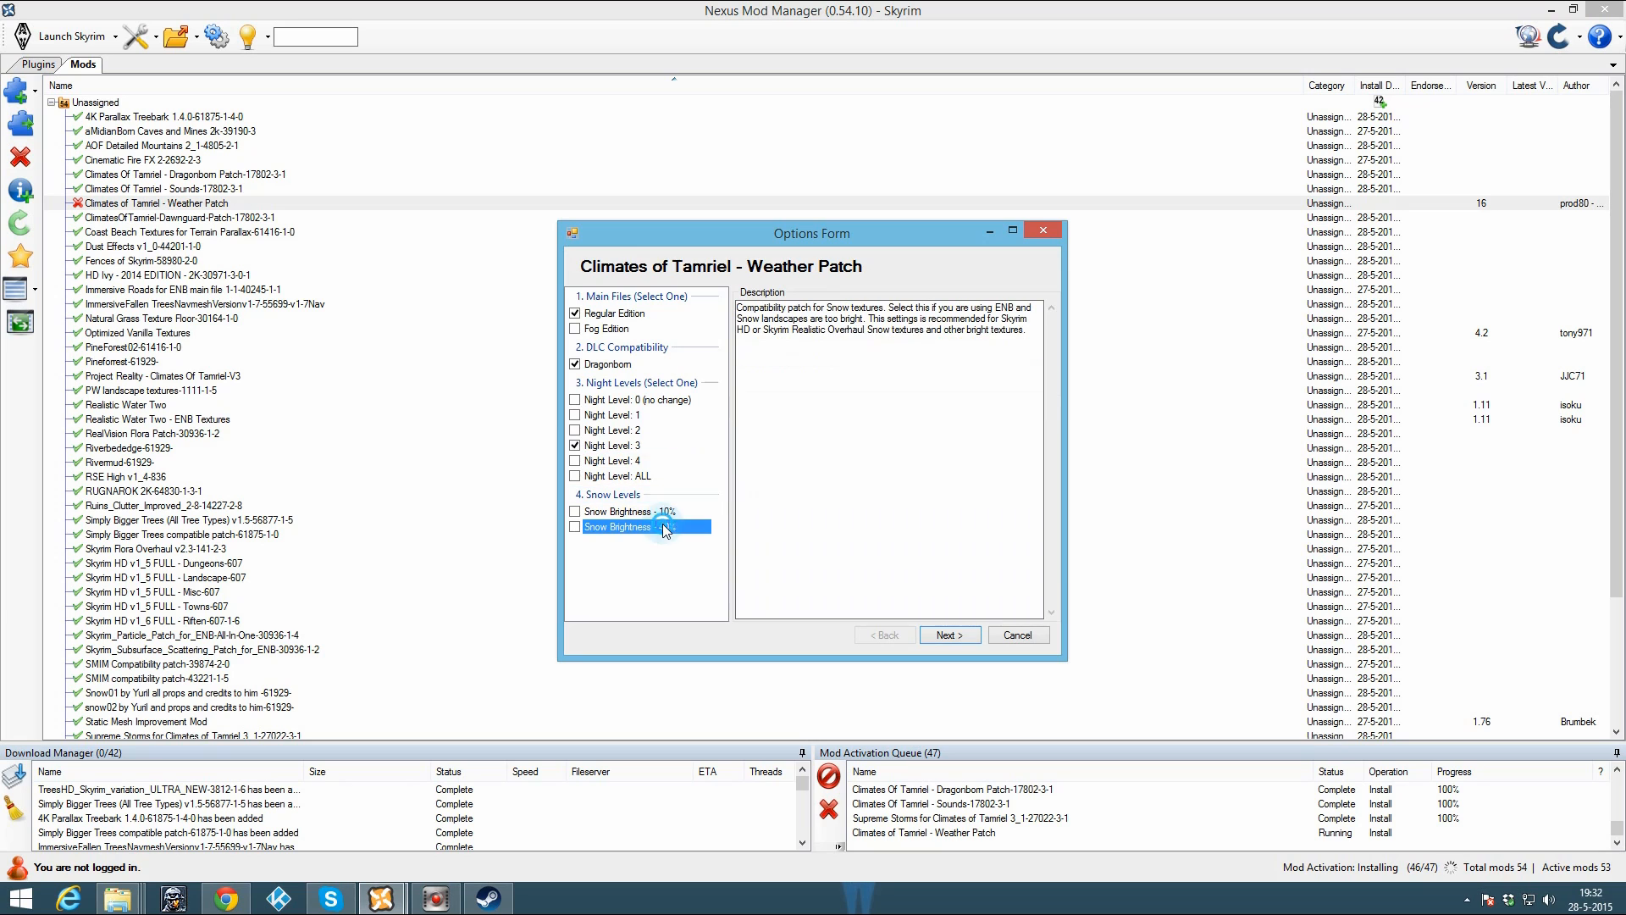
{"action": "left_click", "coordinate": [575, 527]}
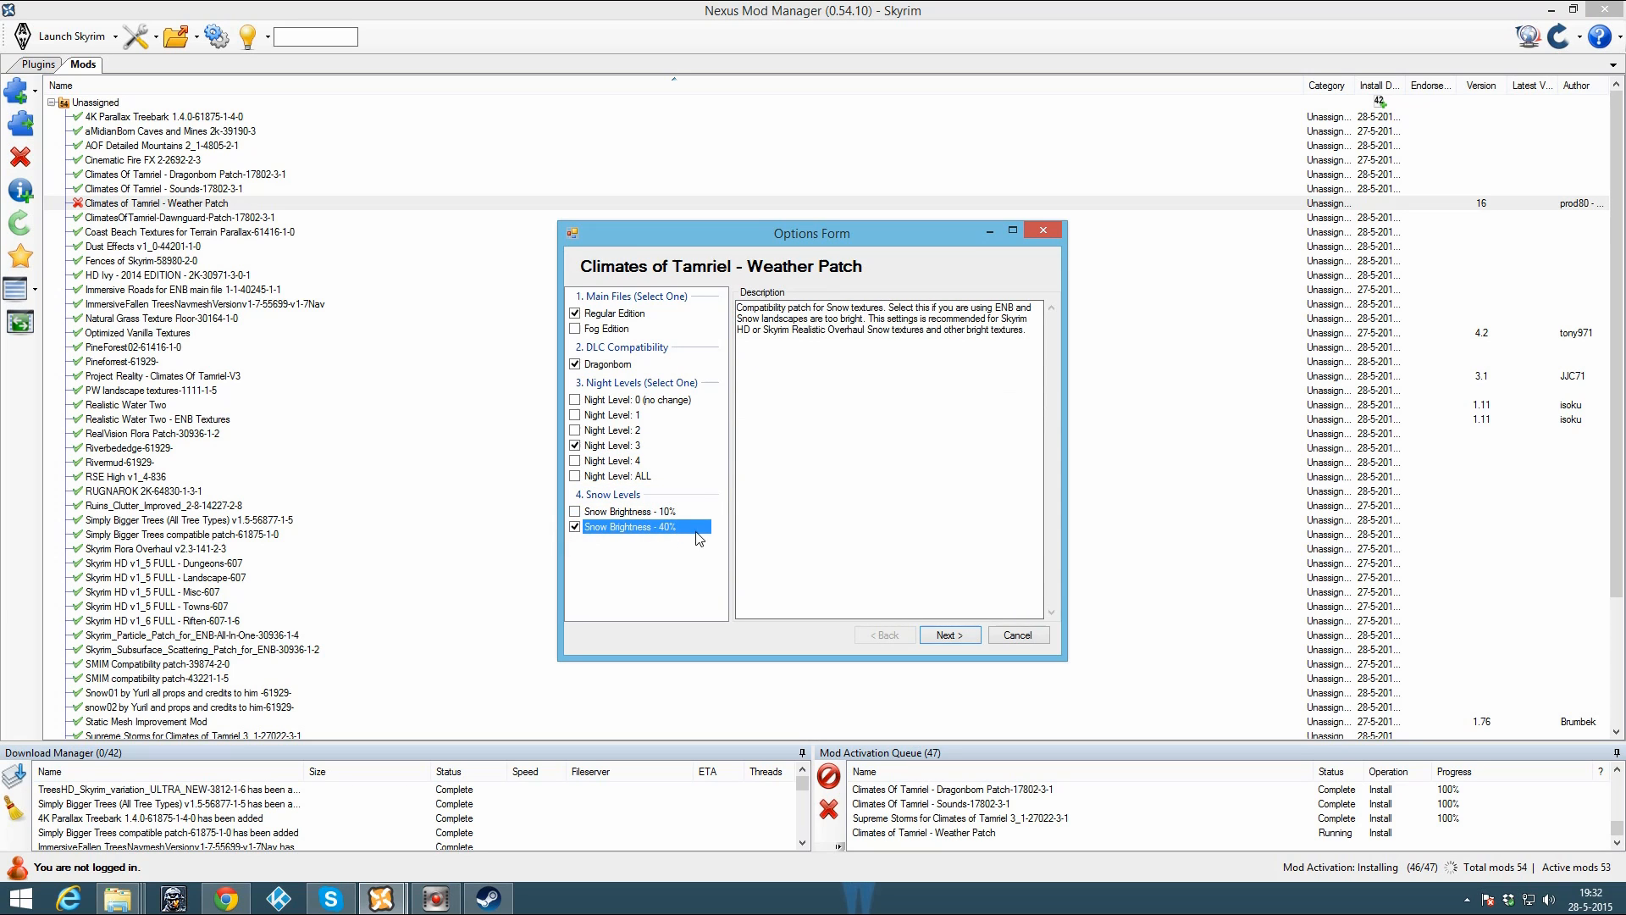
Step: Continue to the Weather Patch's compatibility patches and enable Supreme Storms CoT
{"action": "left_click", "coordinate": [952, 633]}
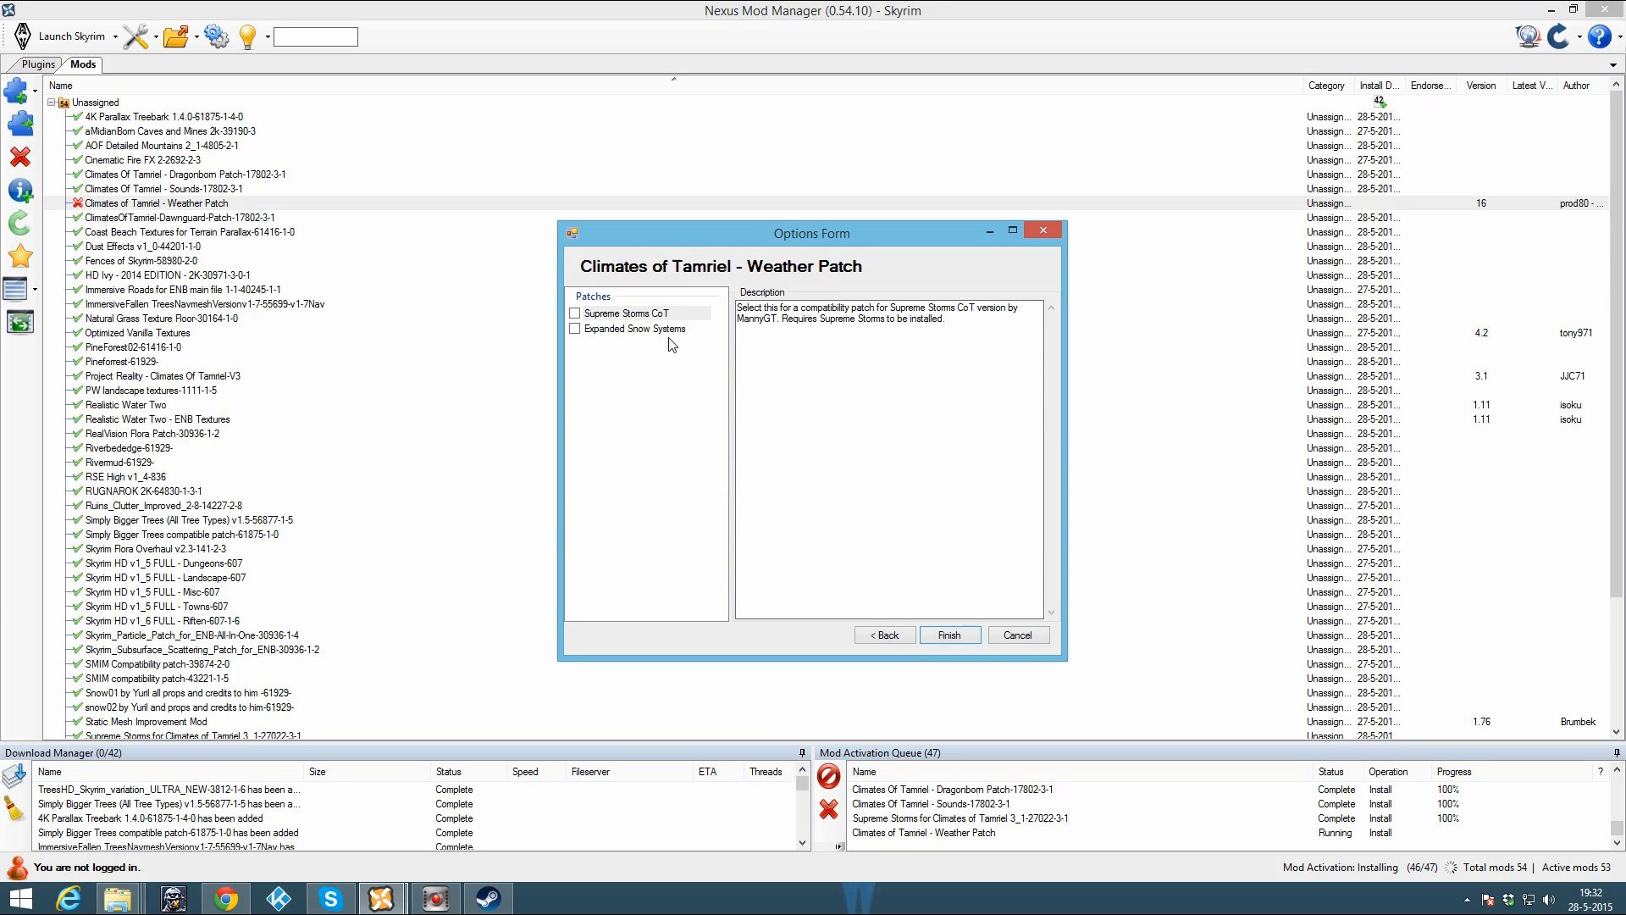
{"action": "left_click", "coordinate": [643, 314]}
{"action": "left_click", "coordinate": [576, 313]}
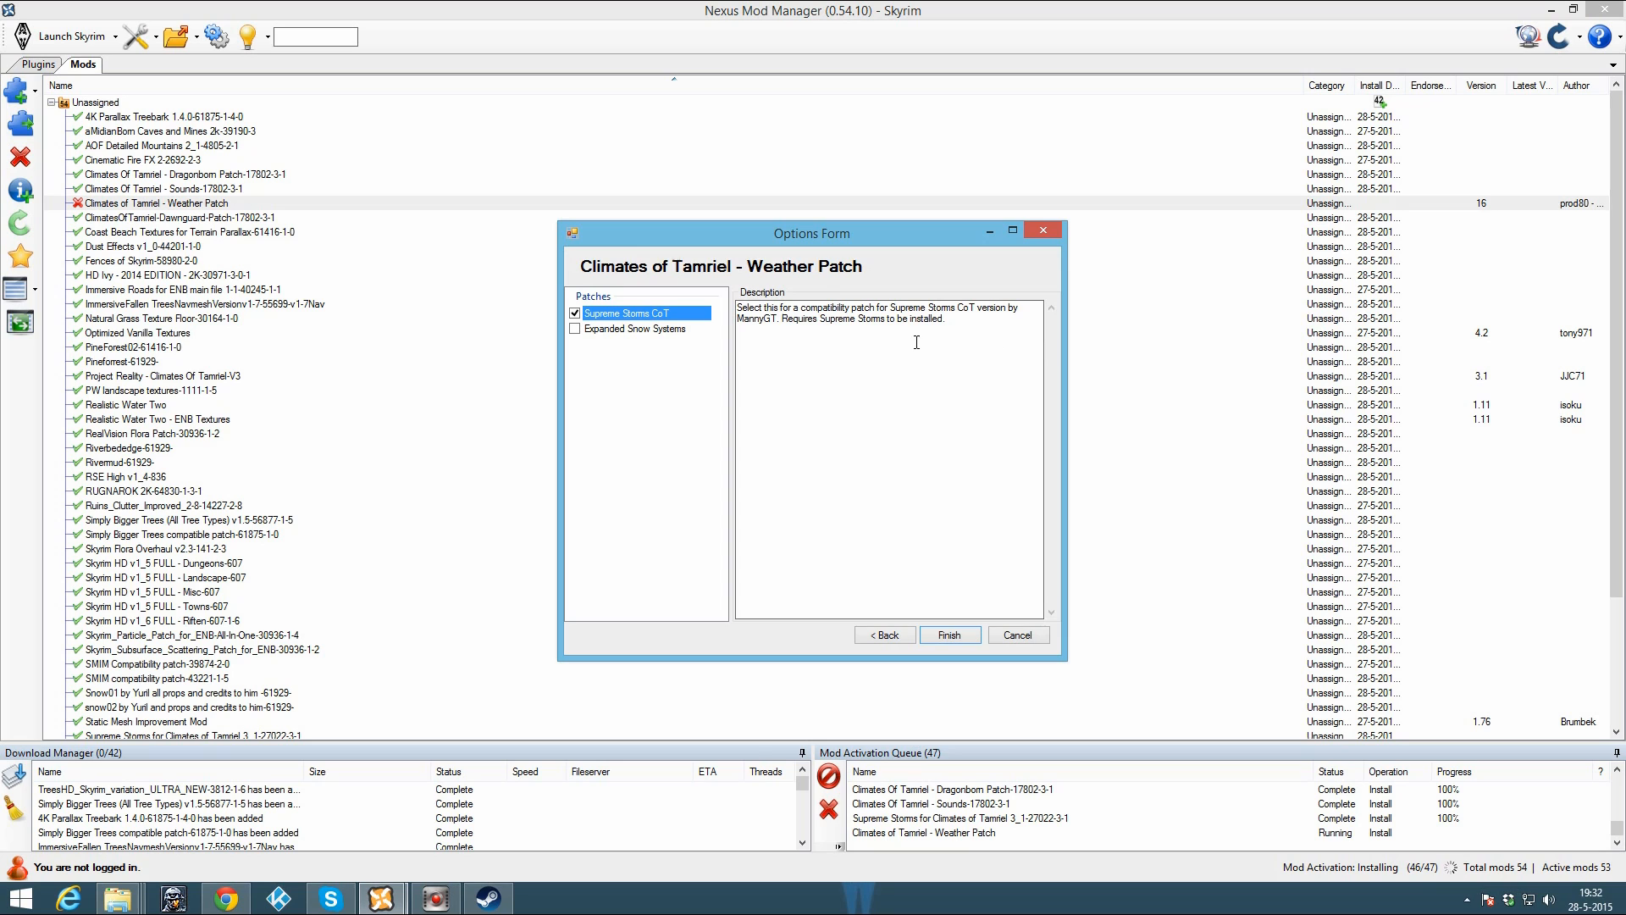
Step: Finish the Climates of Tamriel - Weather Patch installation and close its mod page in Chrome
{"action": "left_click", "coordinate": [949, 635]}
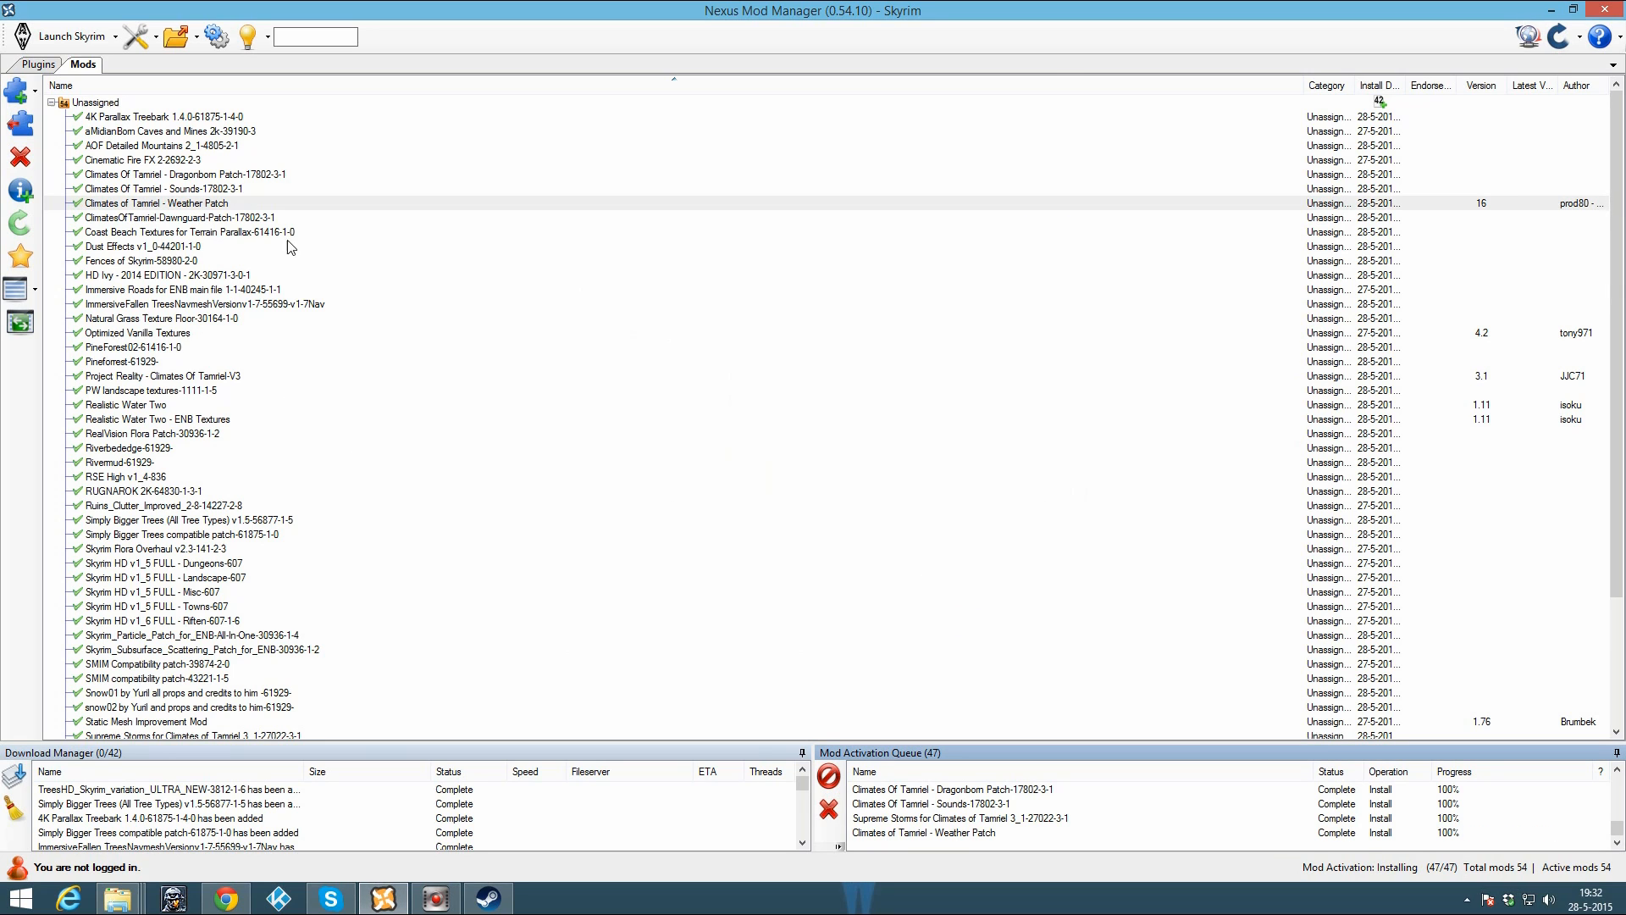
{"action": "left_click", "coordinate": [237, 908]}
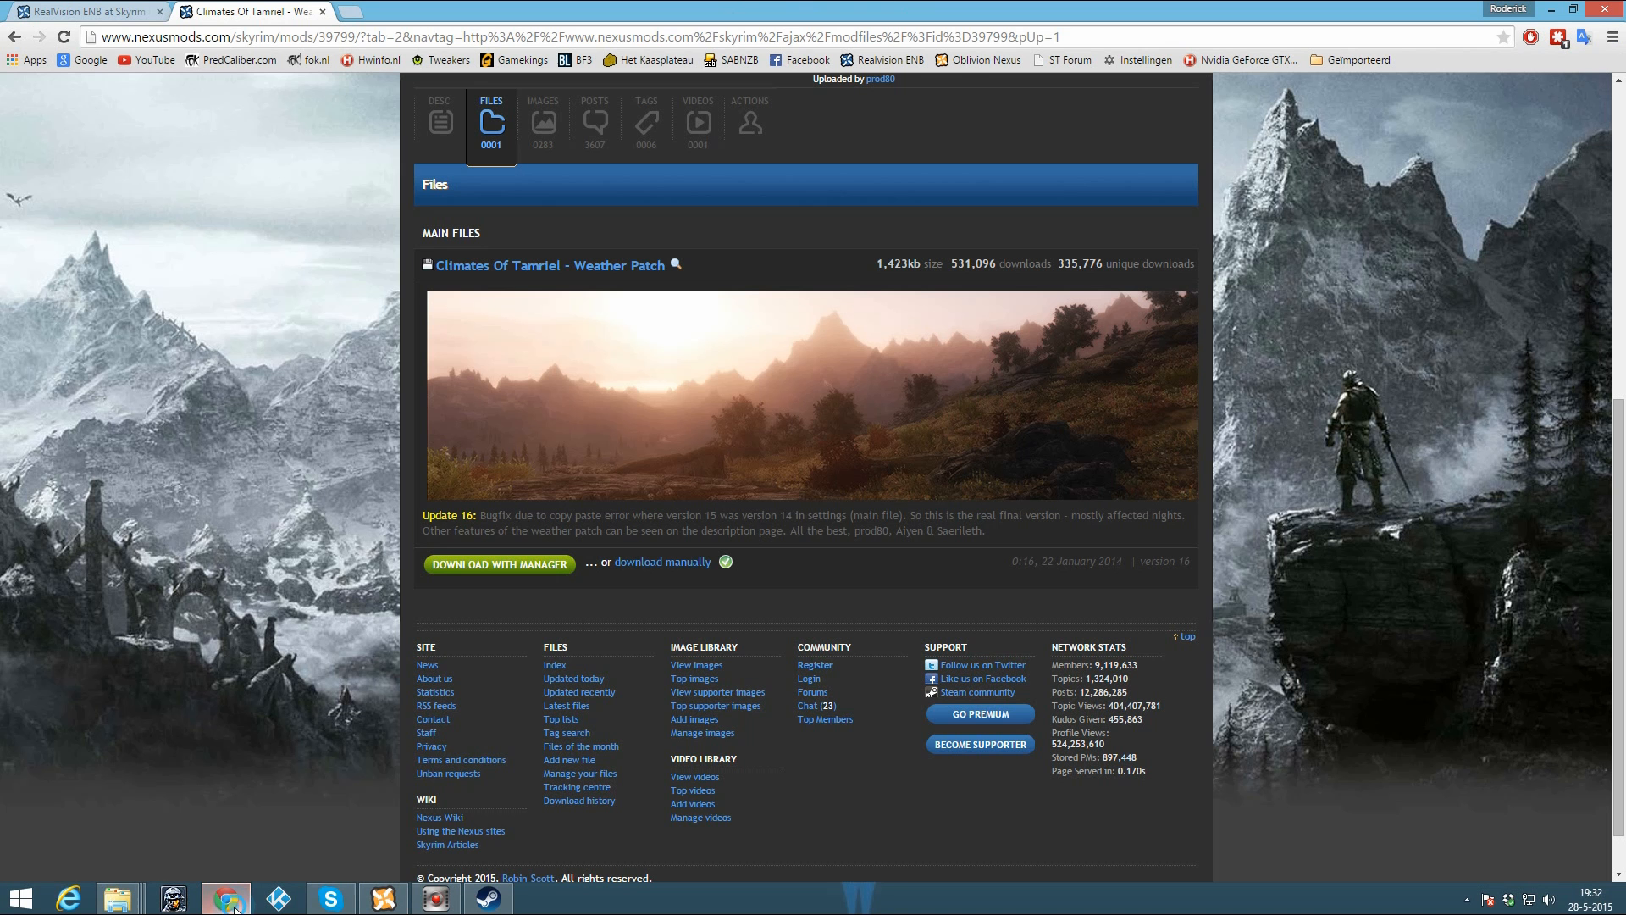
{"action": "left_click", "coordinate": [323, 11]}
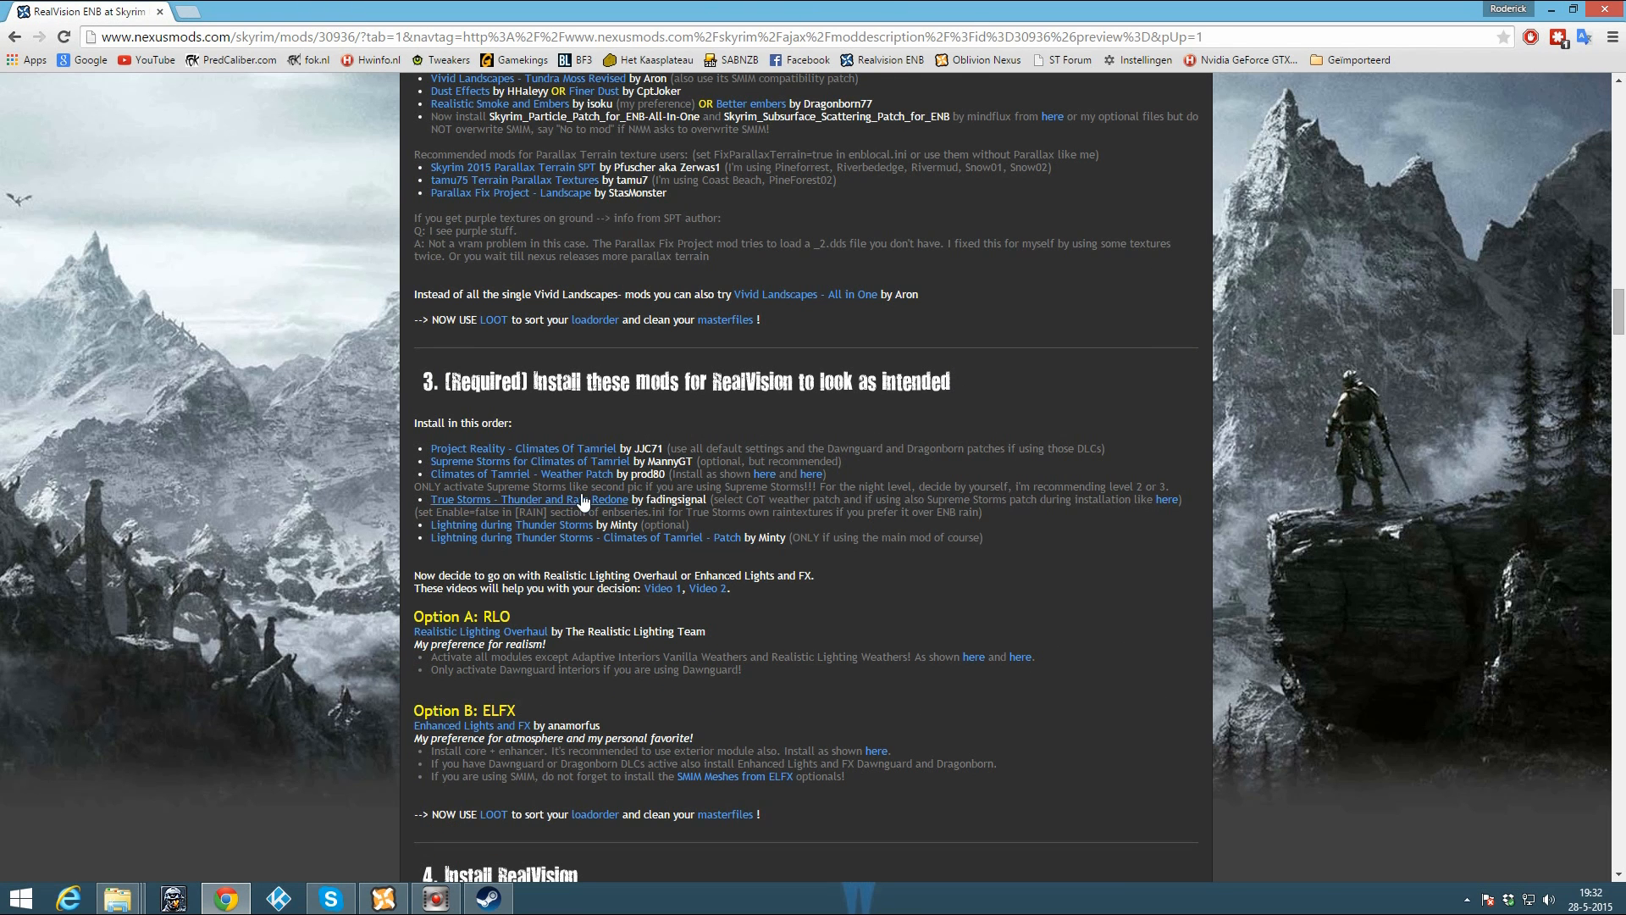
Step: Examine the guide's two installation screenshots for the Climates of Tamriel - Weather Patch, closing both after viewing
{"action": "right_click", "coordinate": [770, 471]}
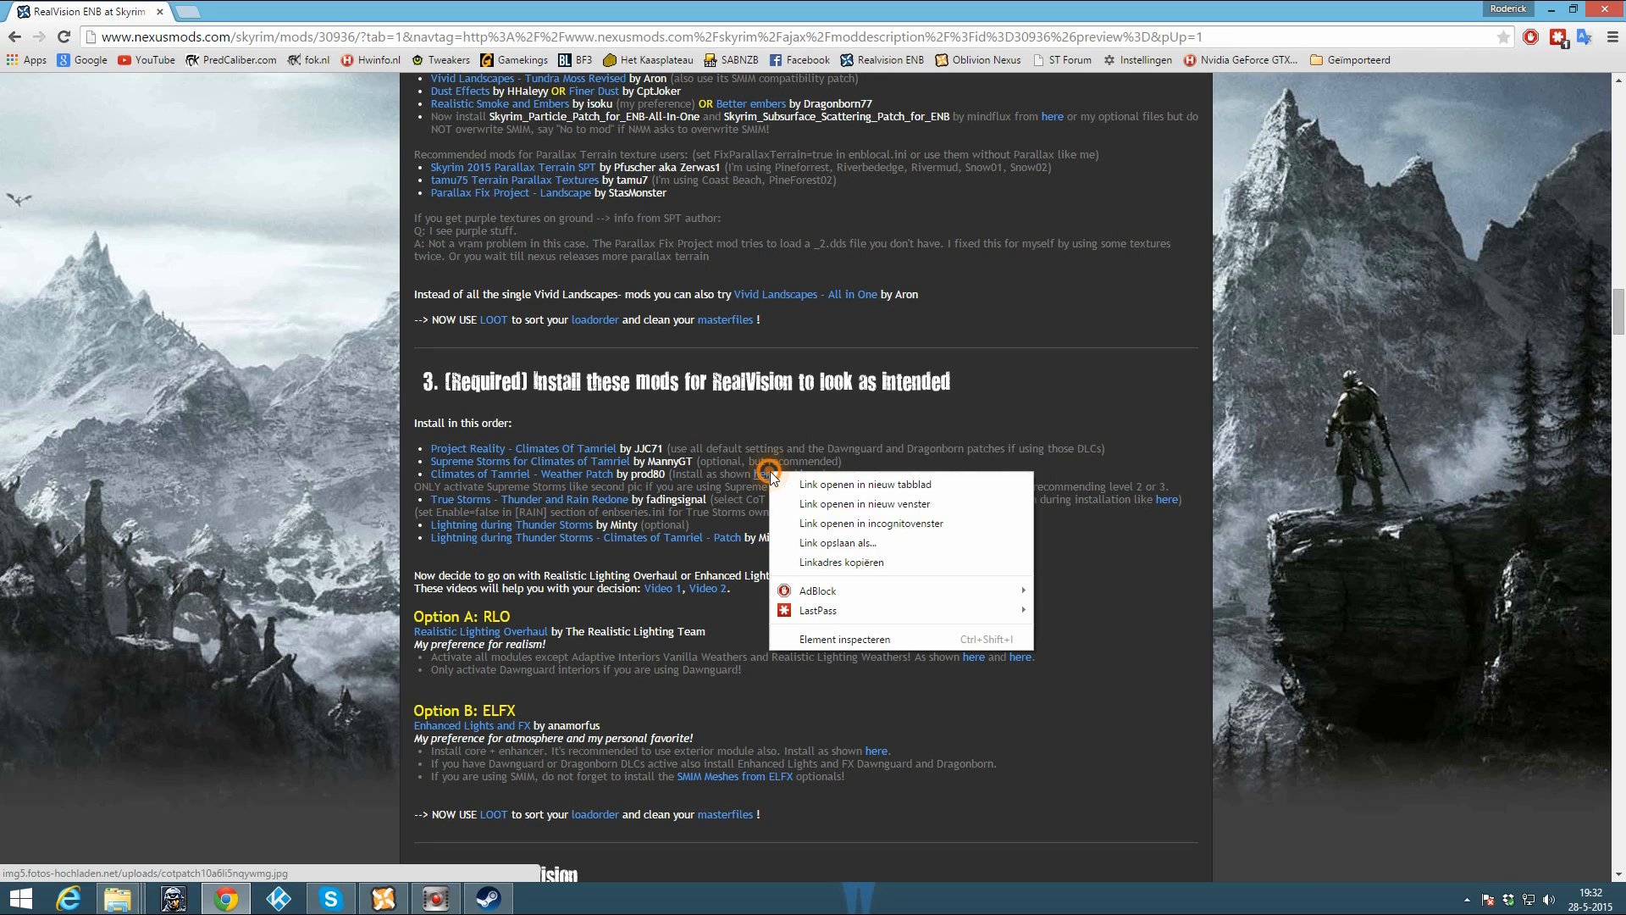
{"action": "left_click", "coordinate": [813, 483]}
{"action": "right_click", "coordinate": [811, 474]}
{"action": "left_click", "coordinate": [842, 491]}
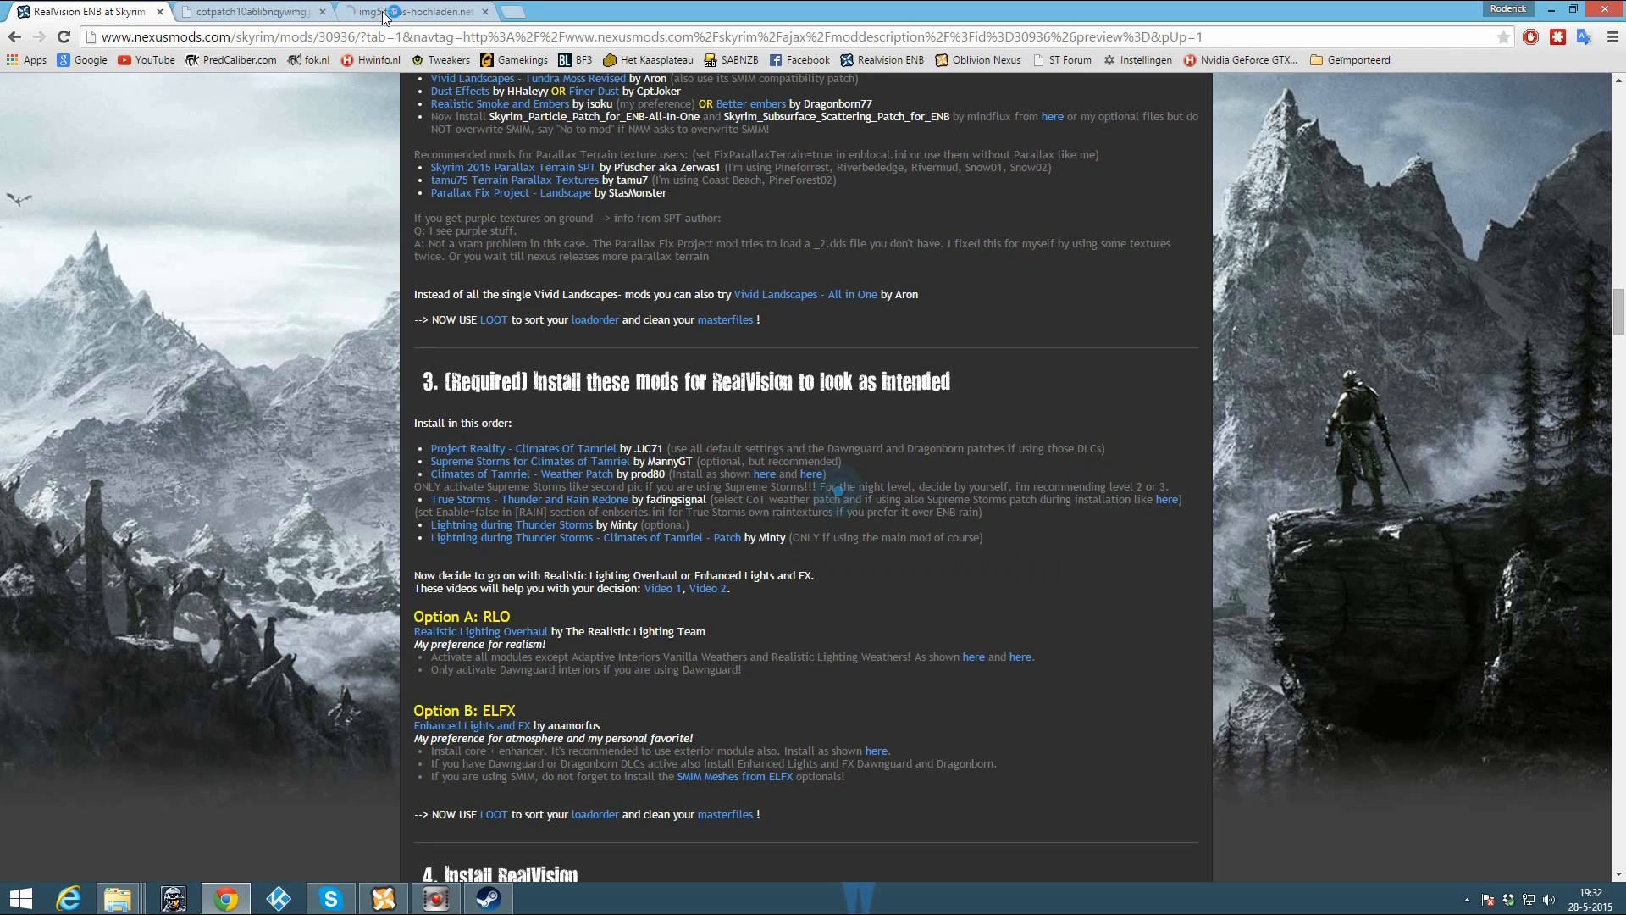
{"action": "key", "text": "ctrl+Tab"}
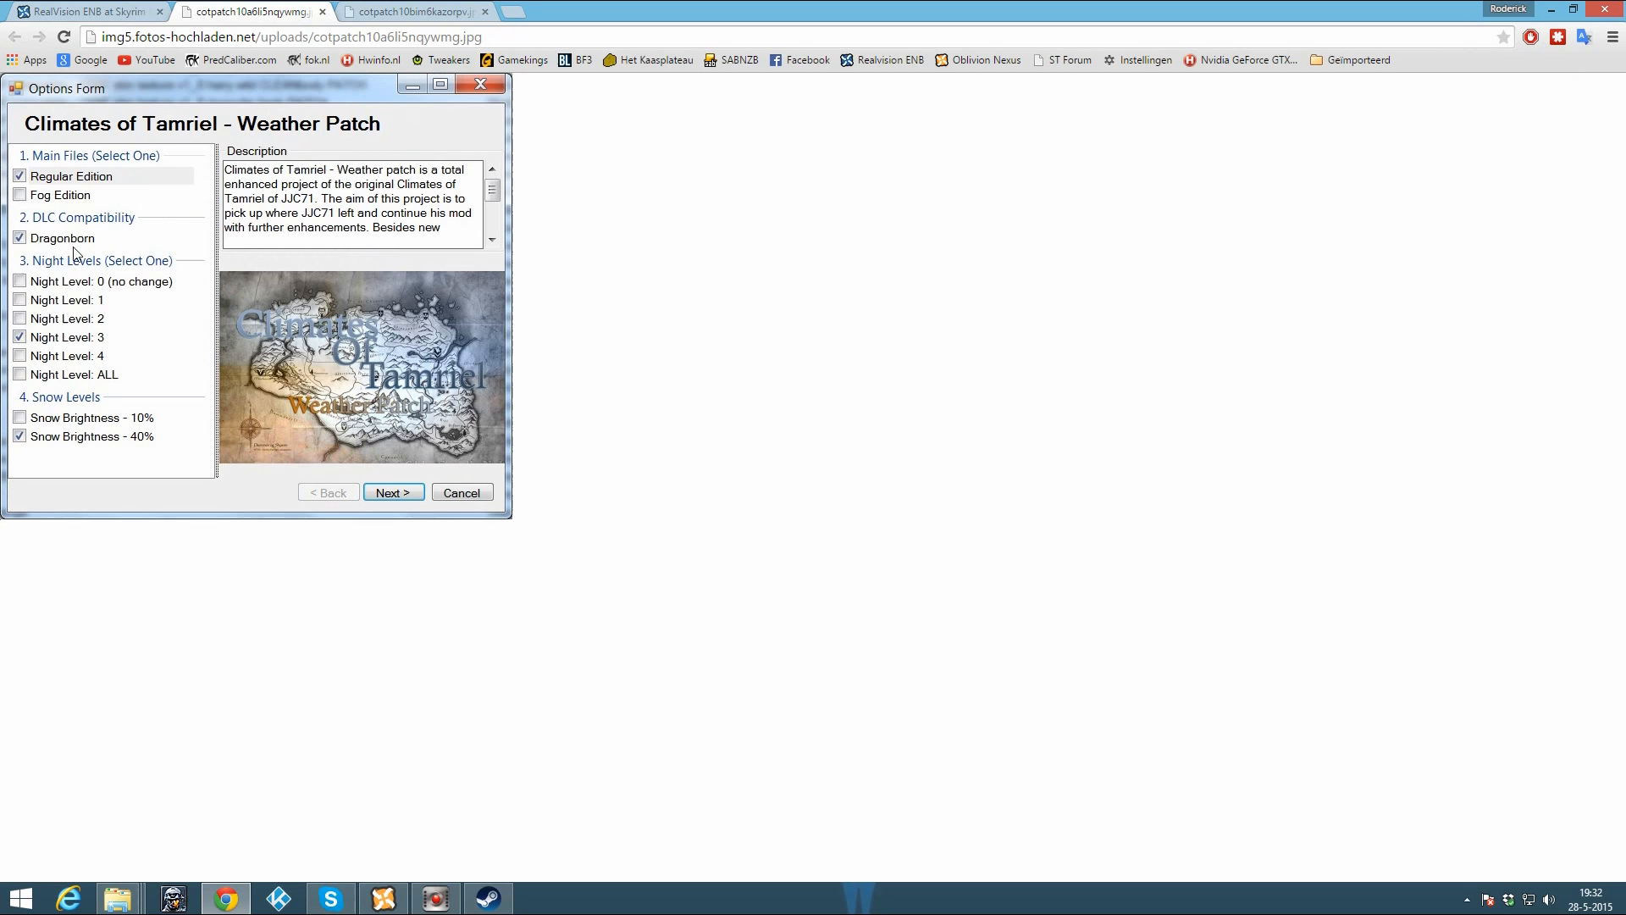
{"action": "left_click", "coordinate": [337, 9]}
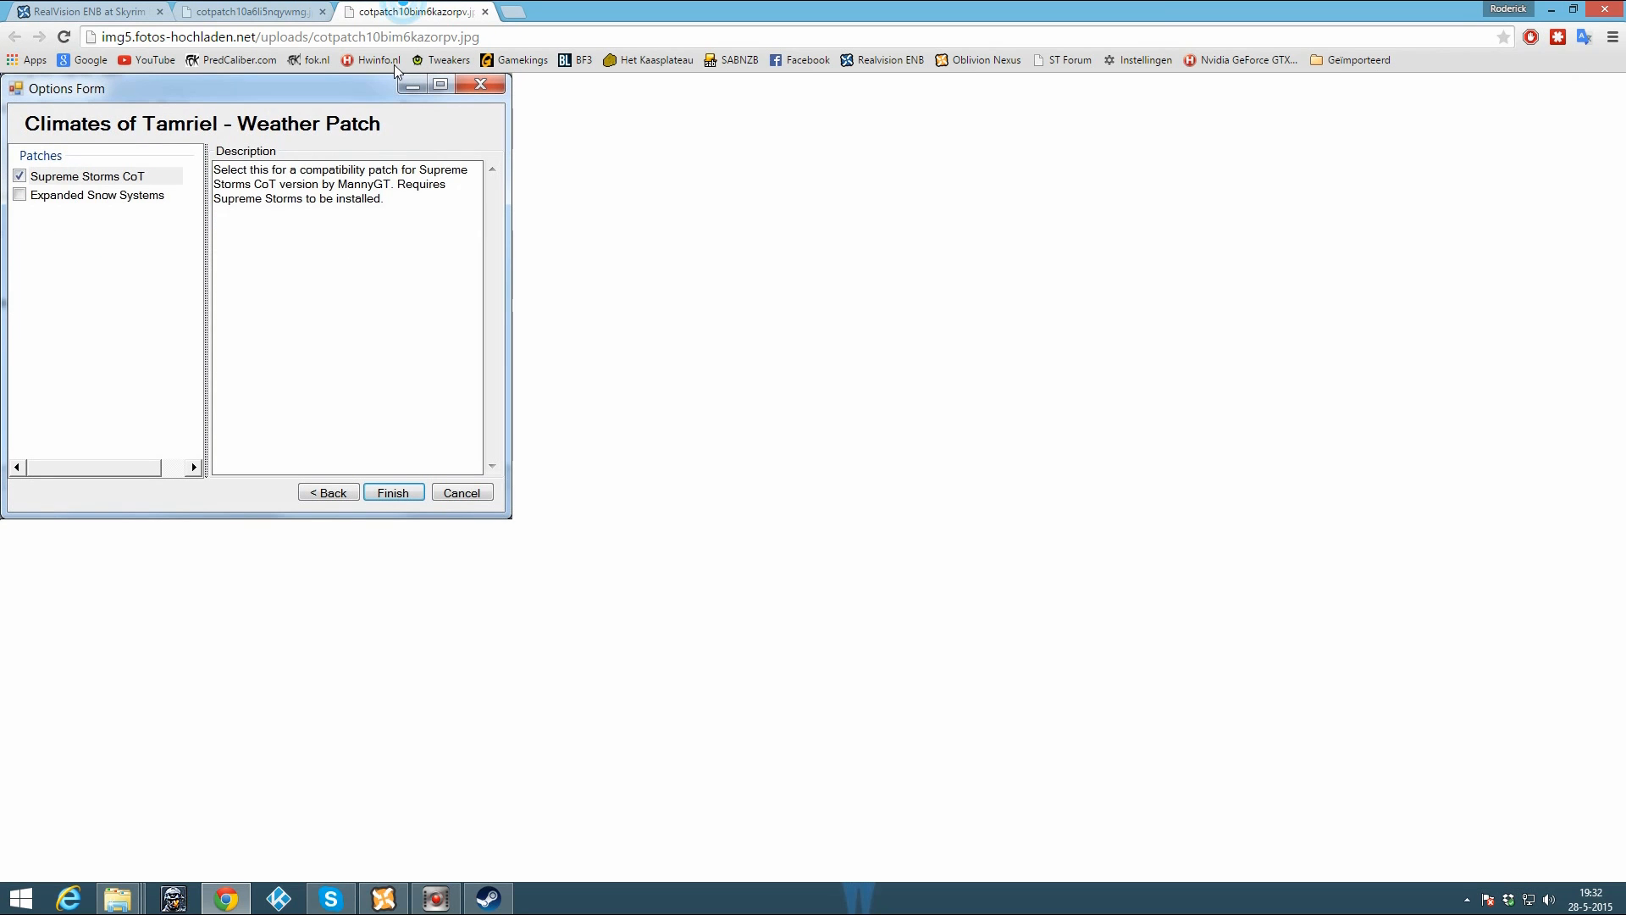
{"action": "left_click", "coordinate": [484, 11]}
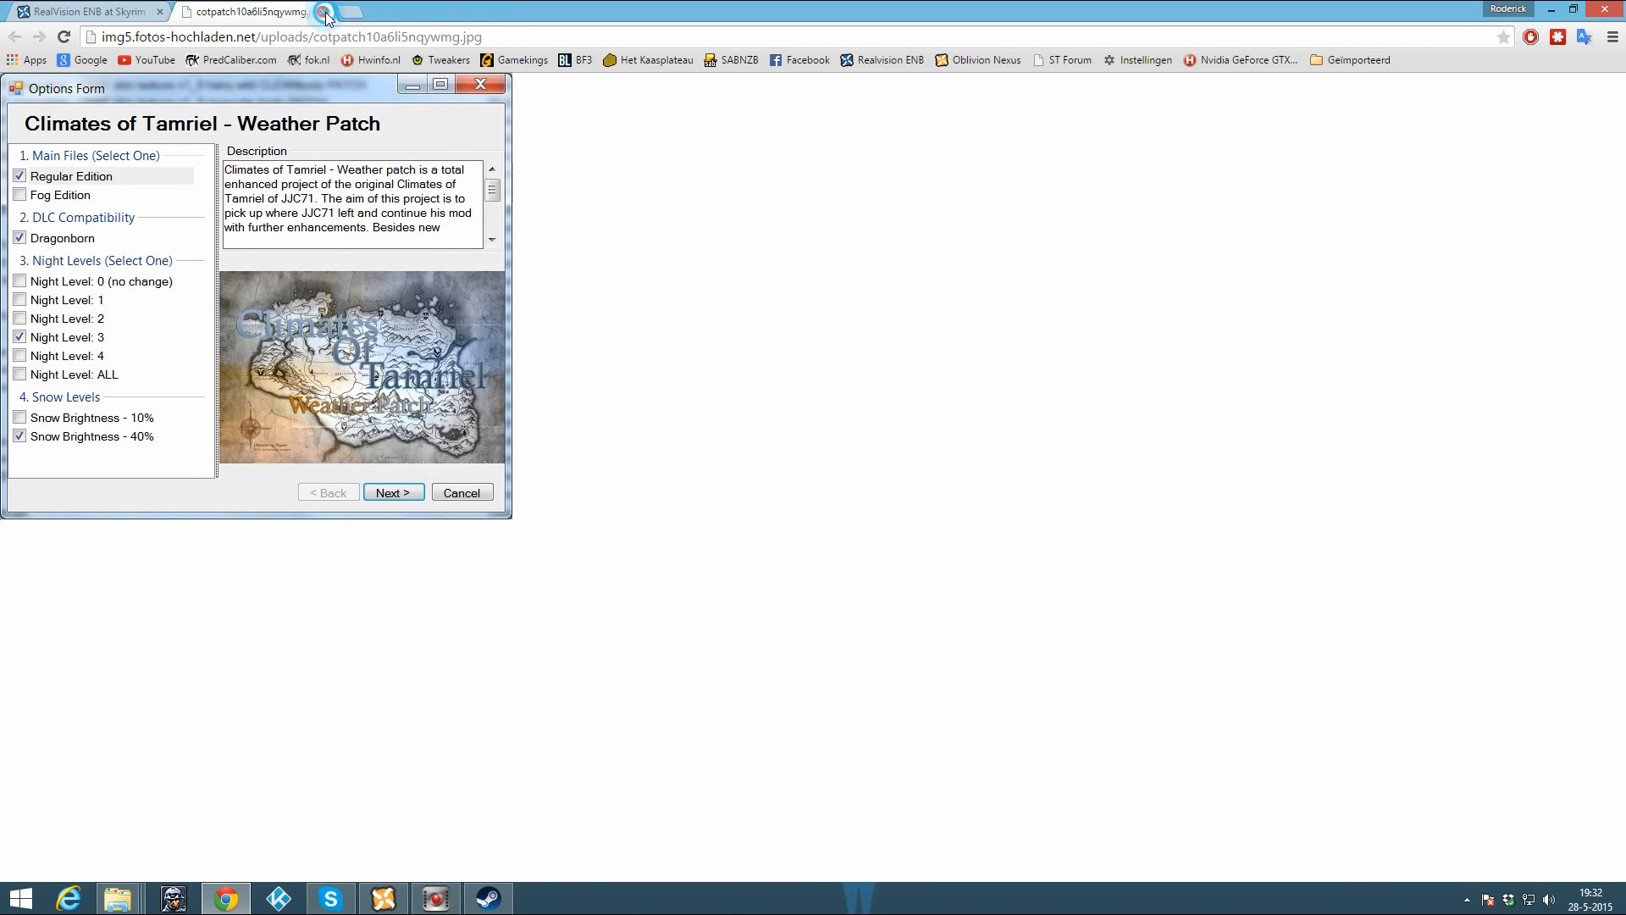
{"action": "left_click", "coordinate": [323, 12]}
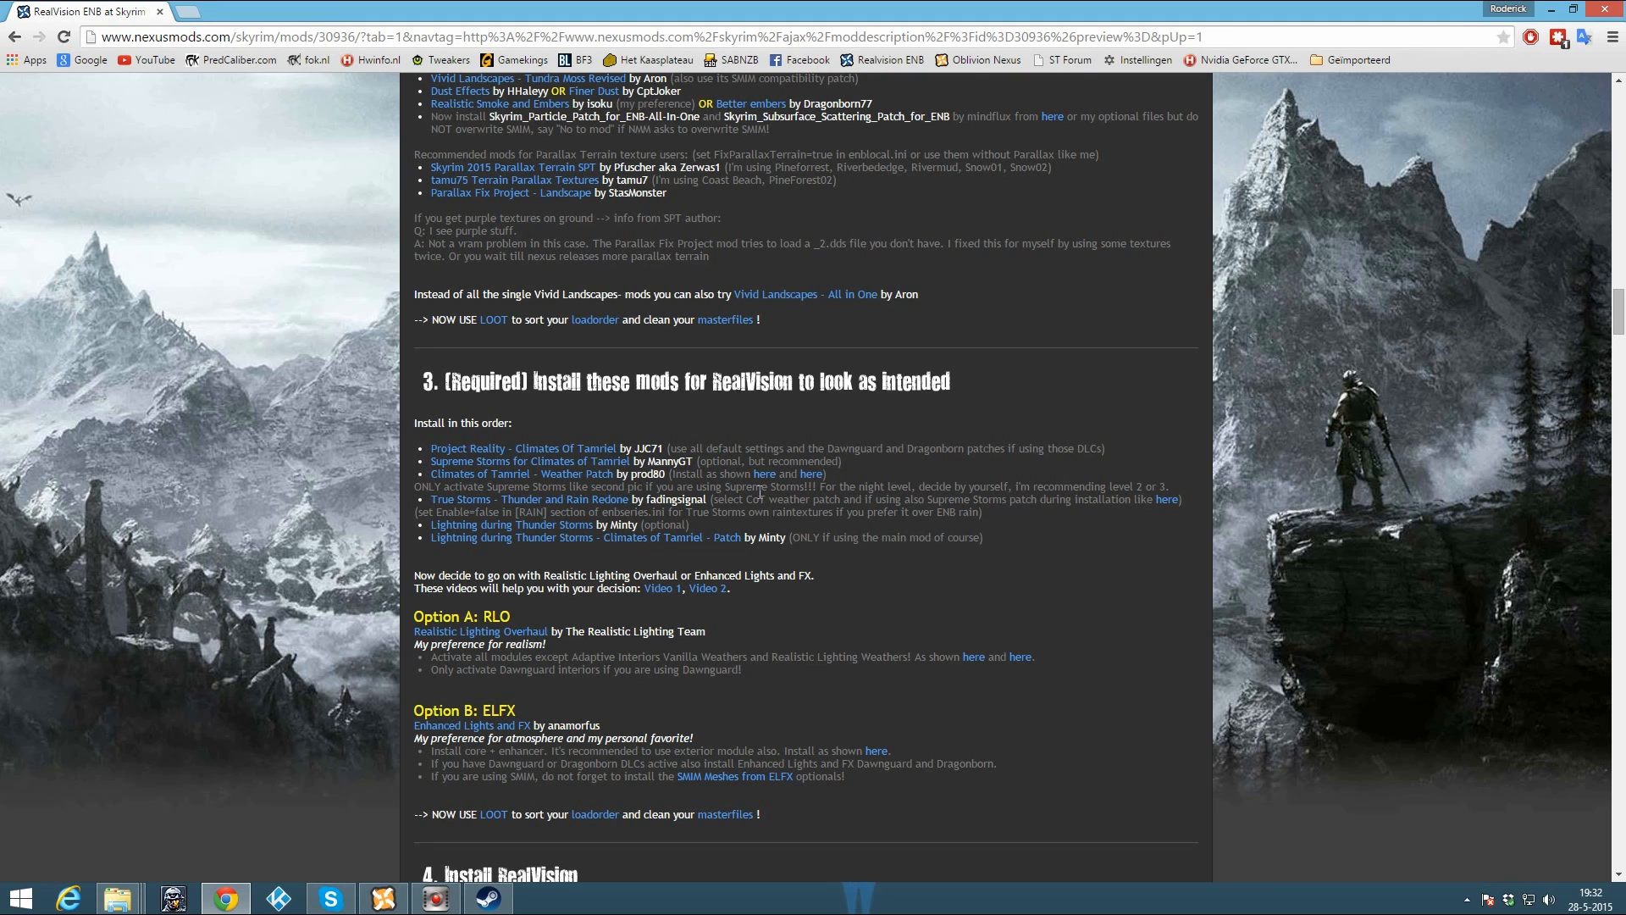
Step: Open the guide's True Storms - Thunder and Rain Redone mod page and examine its main, optional and old files
{"action": "right_click", "coordinate": [542, 499]}
{"action": "left_click", "coordinate": [563, 508]}
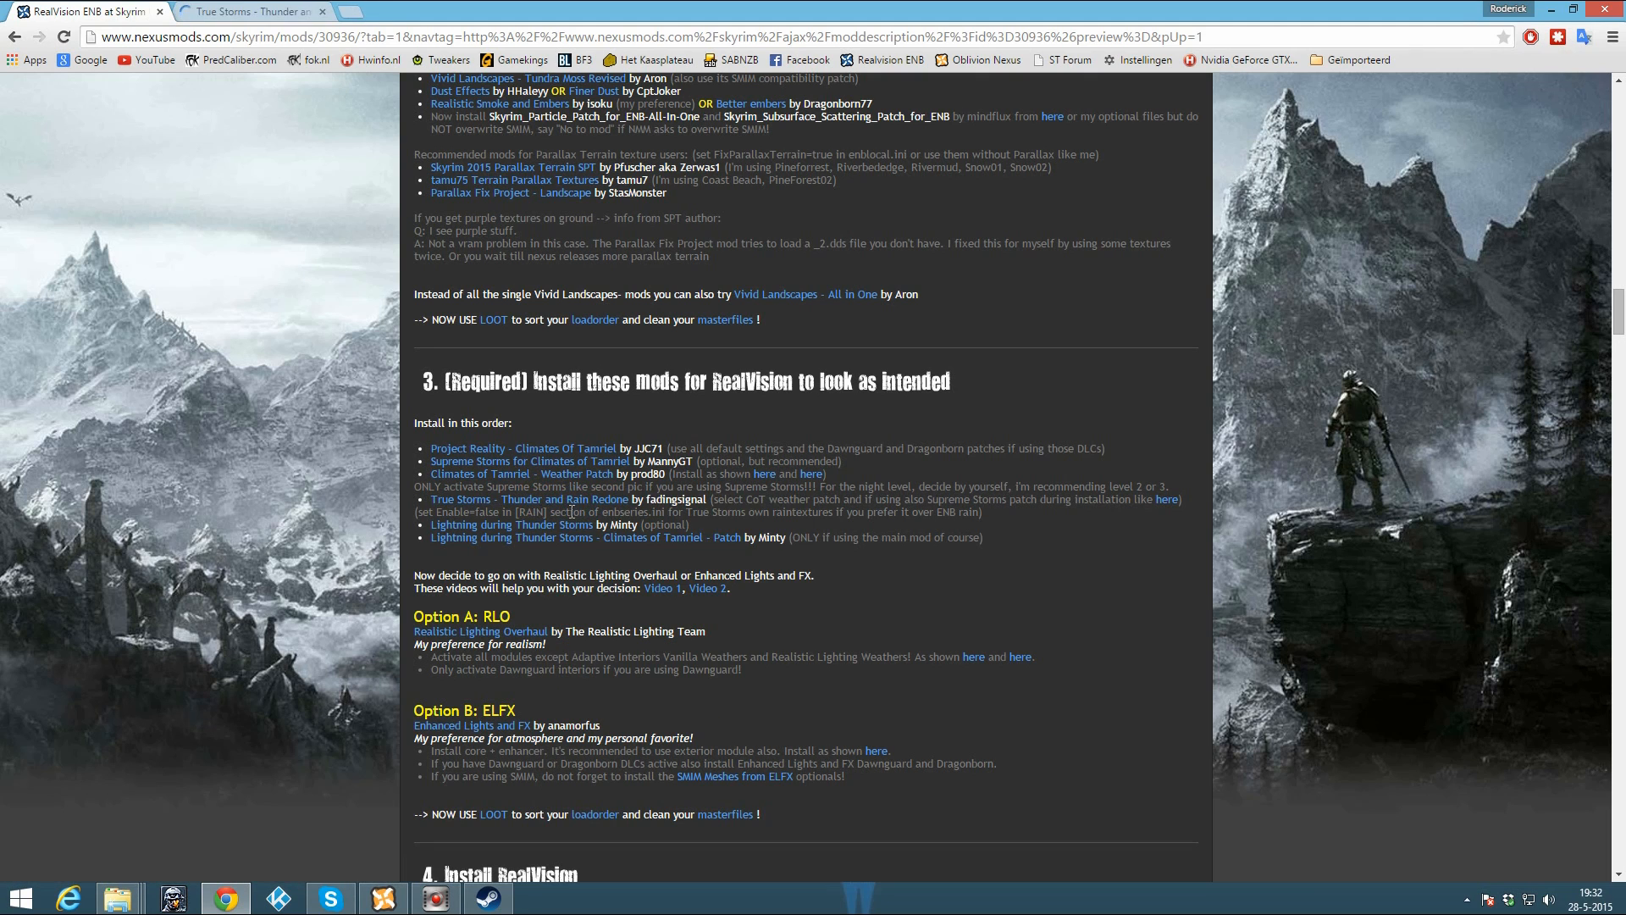
{"action": "left_click", "coordinate": [332, 10]}
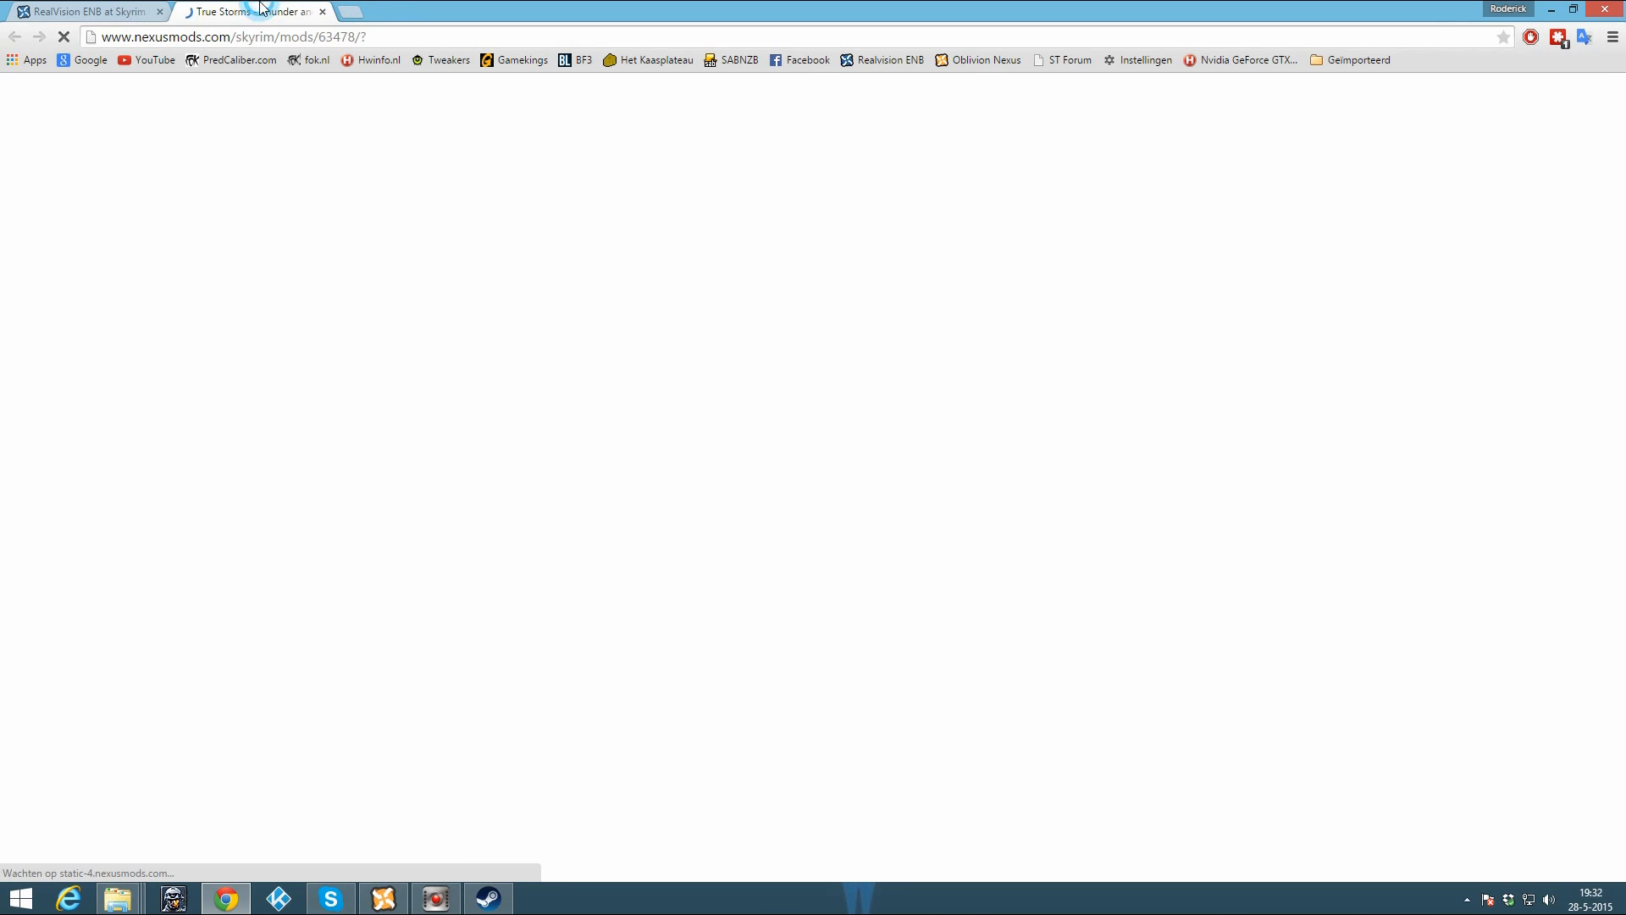
{"action": "left_click", "coordinate": [492, 628]}
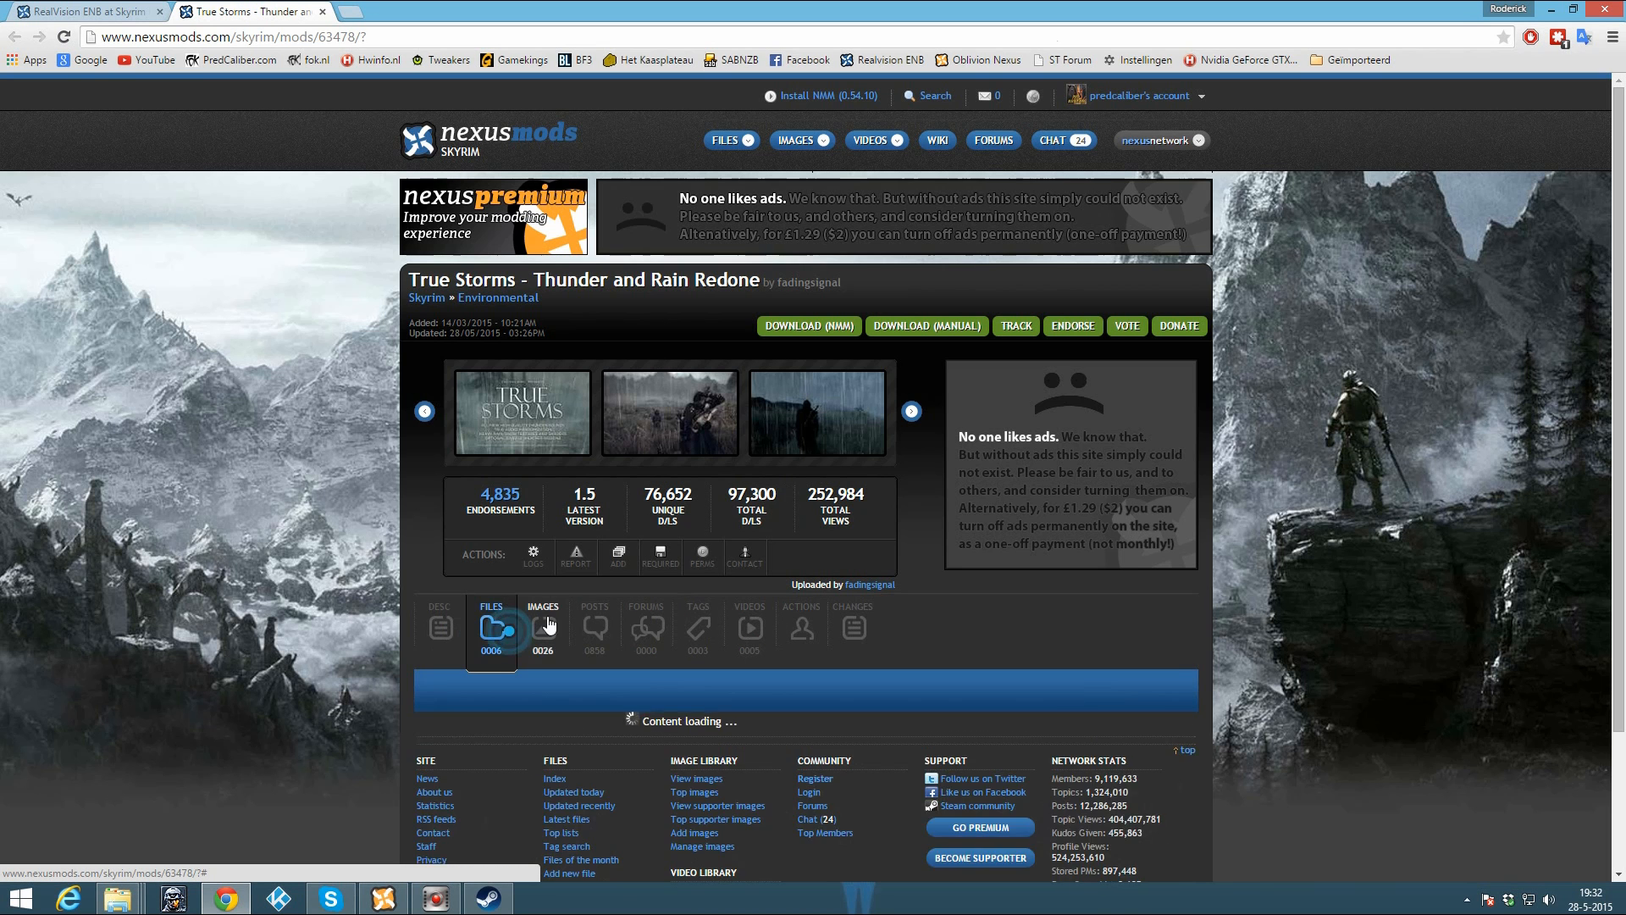
{"action": "scroll", "coordinate": [898, 381], "scroll_direction": "down", "scroll_amount": 3}
{"action": "scroll", "coordinate": [654, 515], "scroll_direction": "up", "scroll_amount": 1}
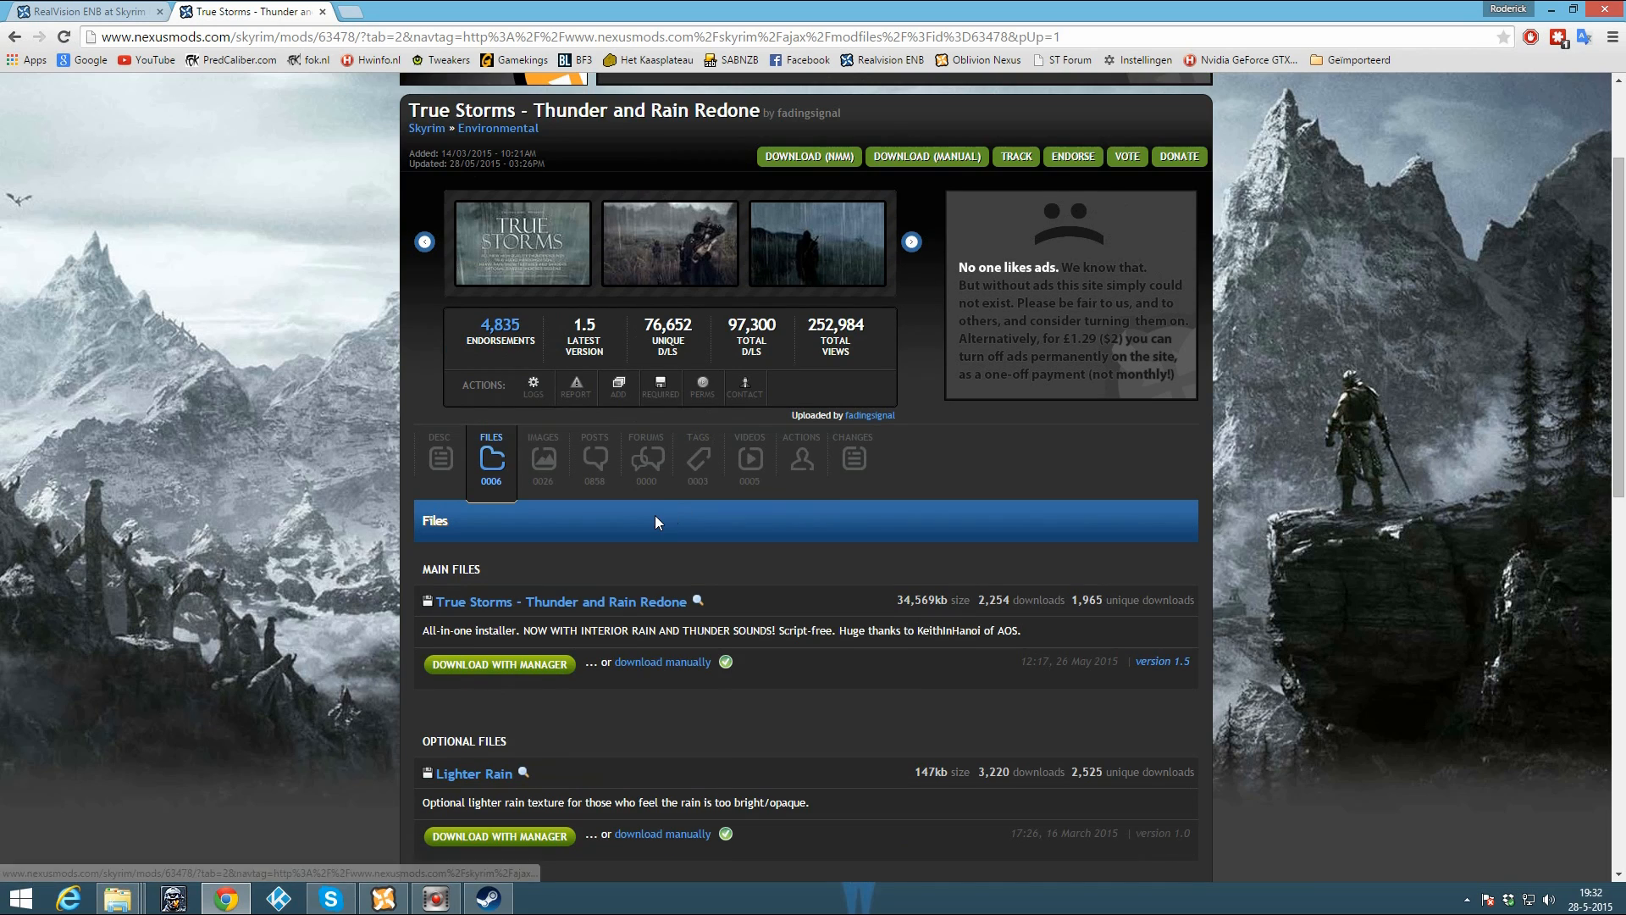
{"action": "scroll", "coordinate": [653, 515], "scroll_direction": "down", "scroll_amount": 1}
{"action": "scroll", "coordinate": [627, 538], "scroll_direction": "down", "scroll_amount": 1}
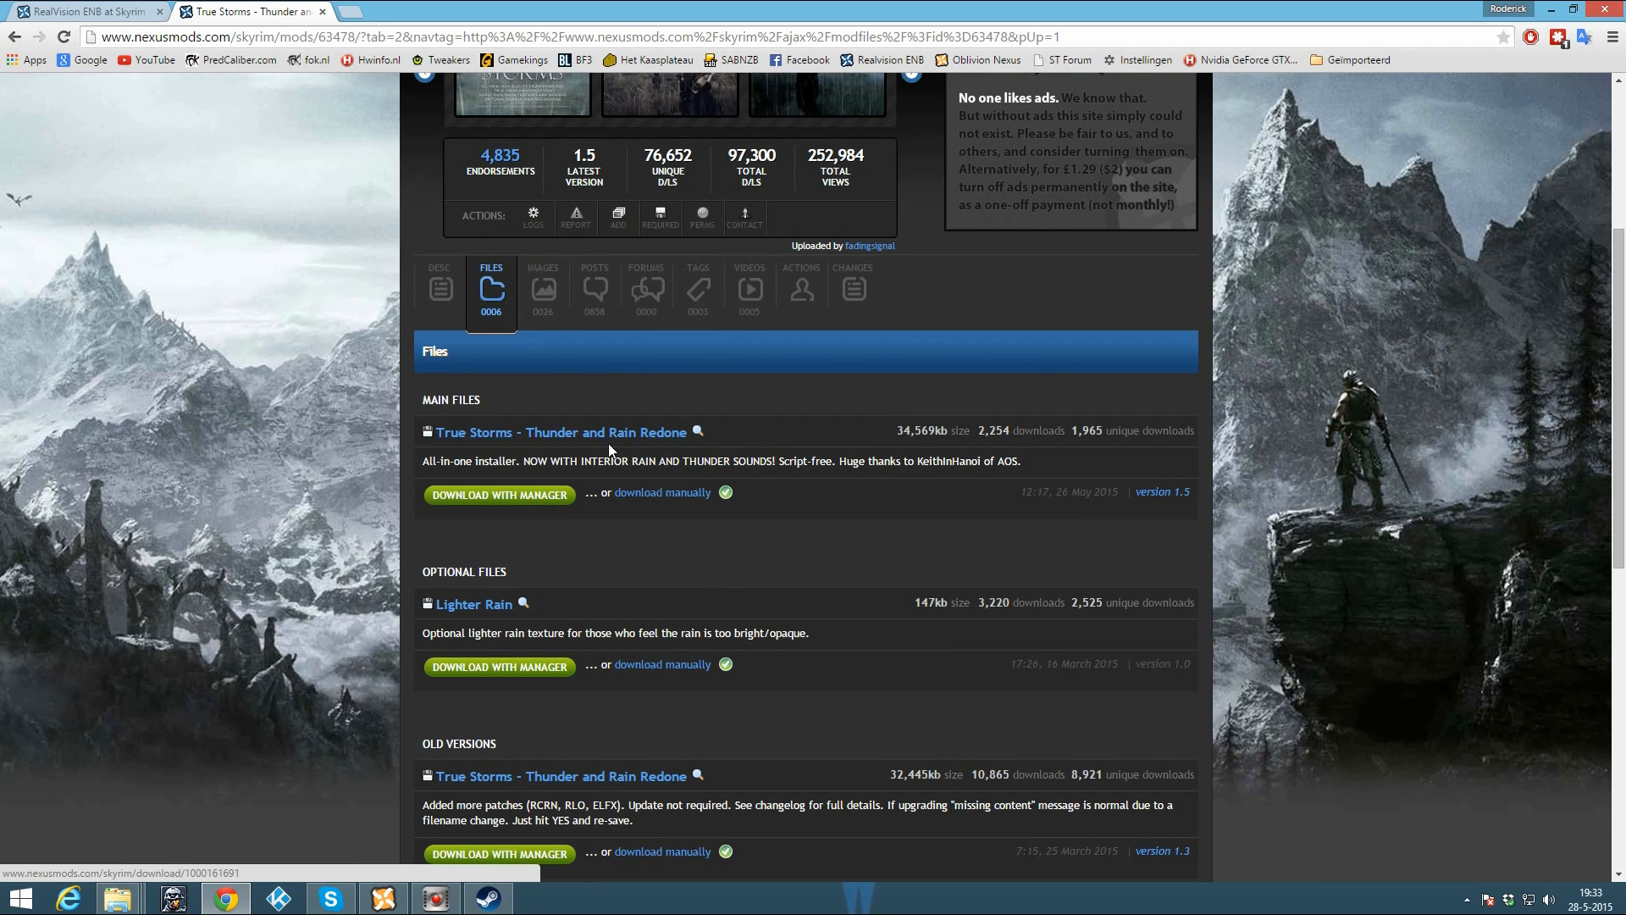
{"action": "scroll", "coordinate": [700, 460], "scroll_direction": "down", "scroll_amount": 2}
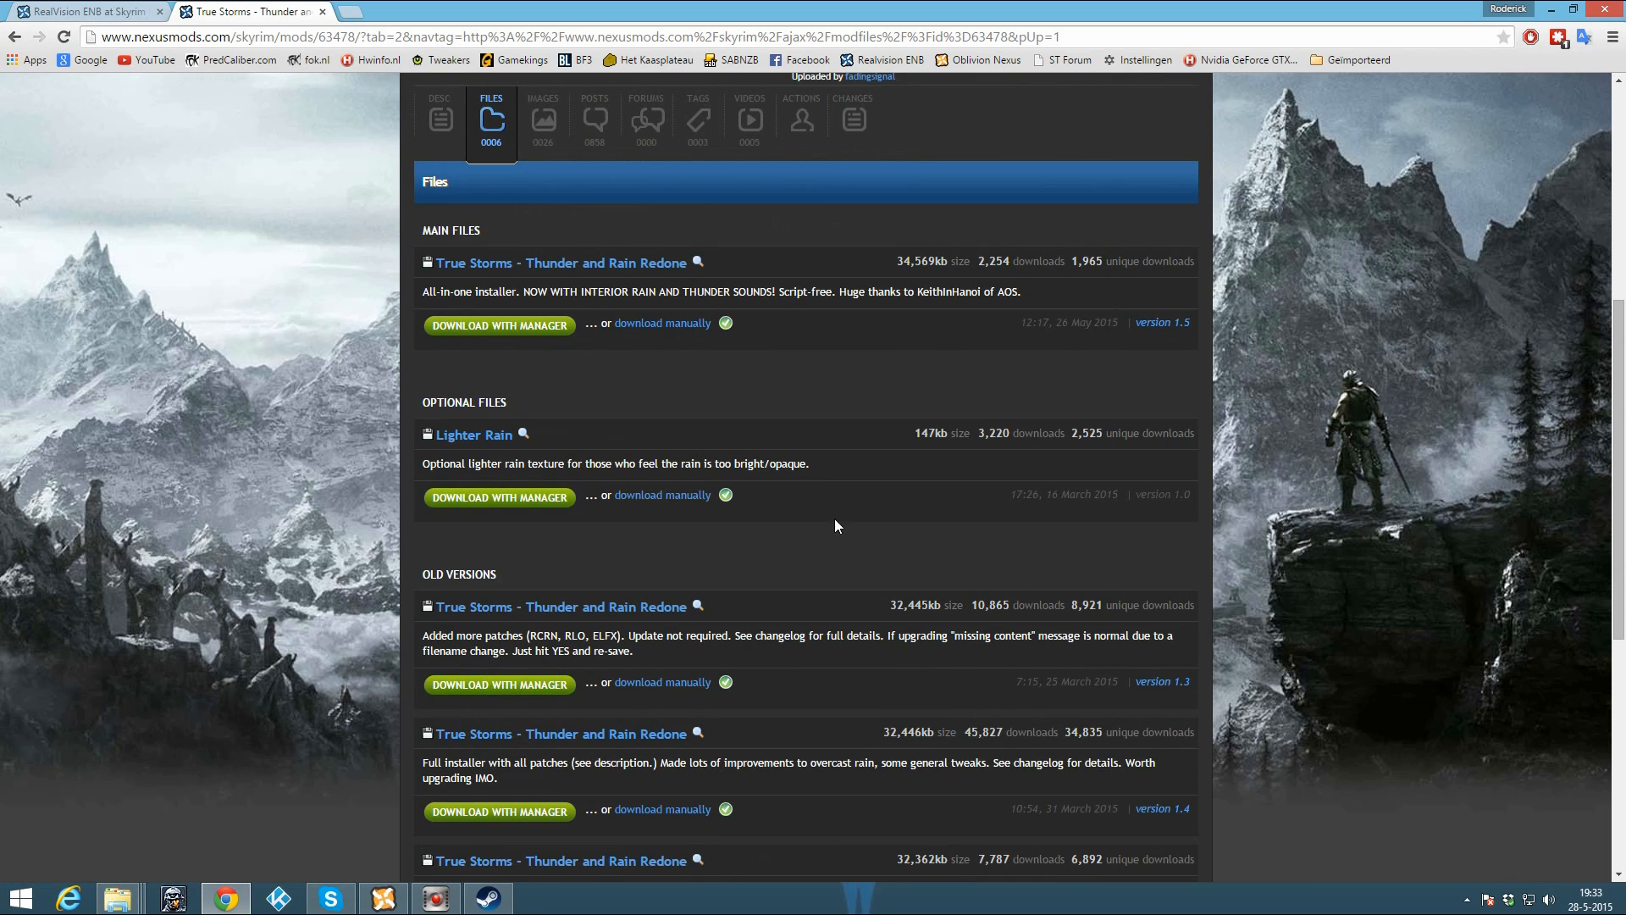
{"action": "scroll", "coordinate": [800, 536], "scroll_direction": "down", "scroll_amount": 3}
{"action": "scroll", "coordinate": [606, 757], "scroll_direction": "up", "scroll_amount": 5}
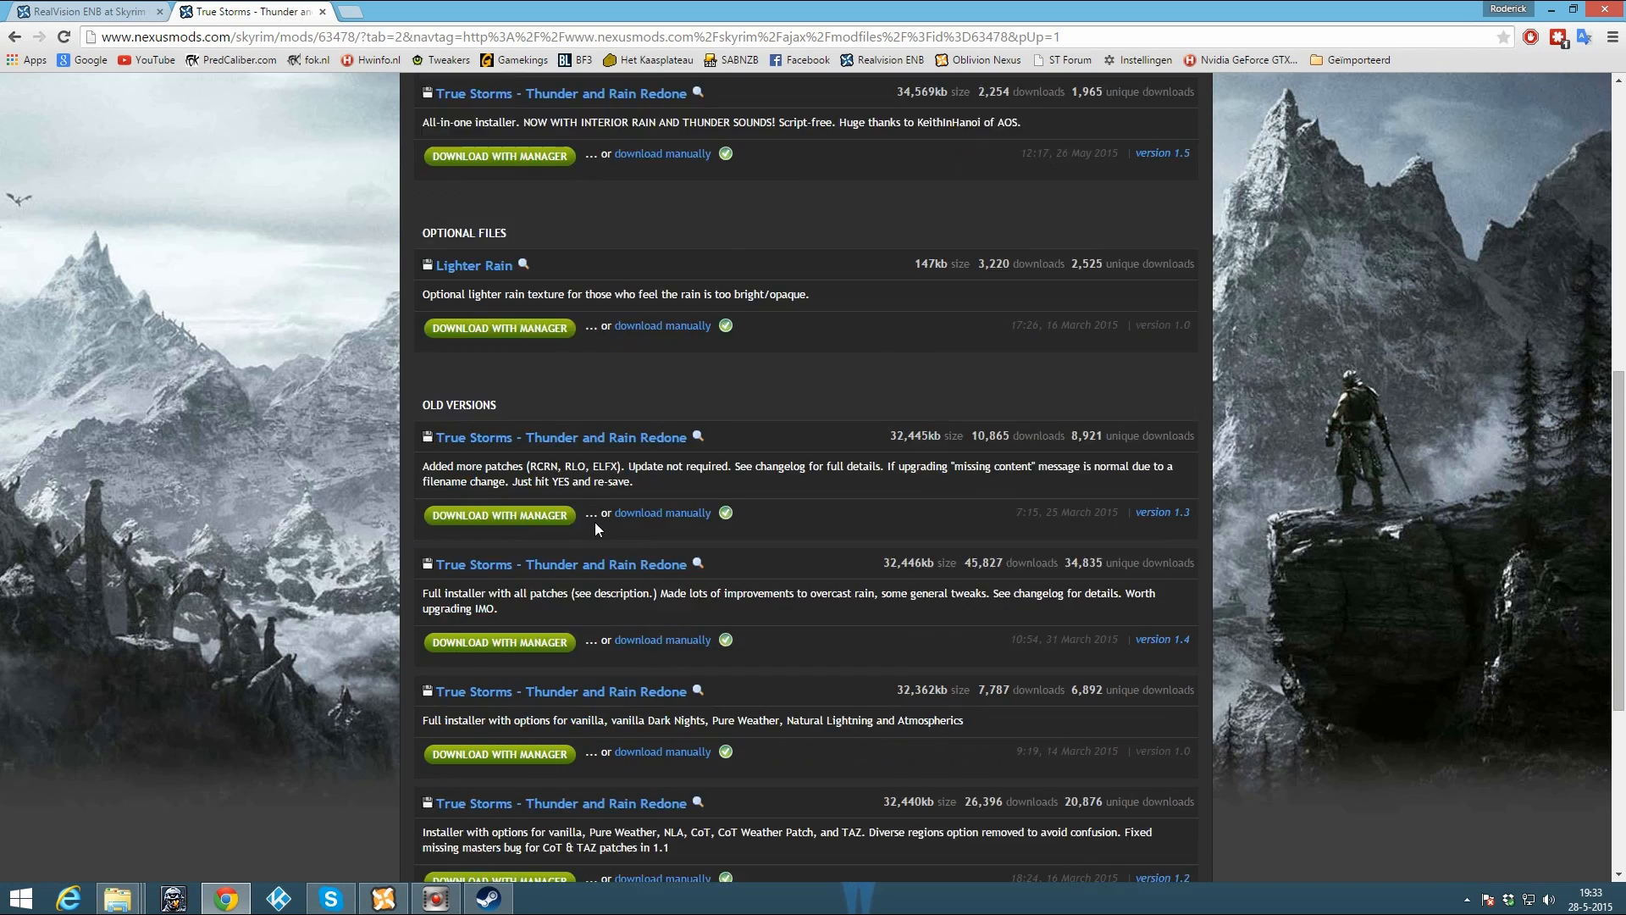
Step: In Nexus Mod Manager, add the archive True Storms - Thunder and Rain Redone-63478-1-4 from the Skyrim Mods 2015 folder
{"action": "left_click", "coordinate": [384, 898]}
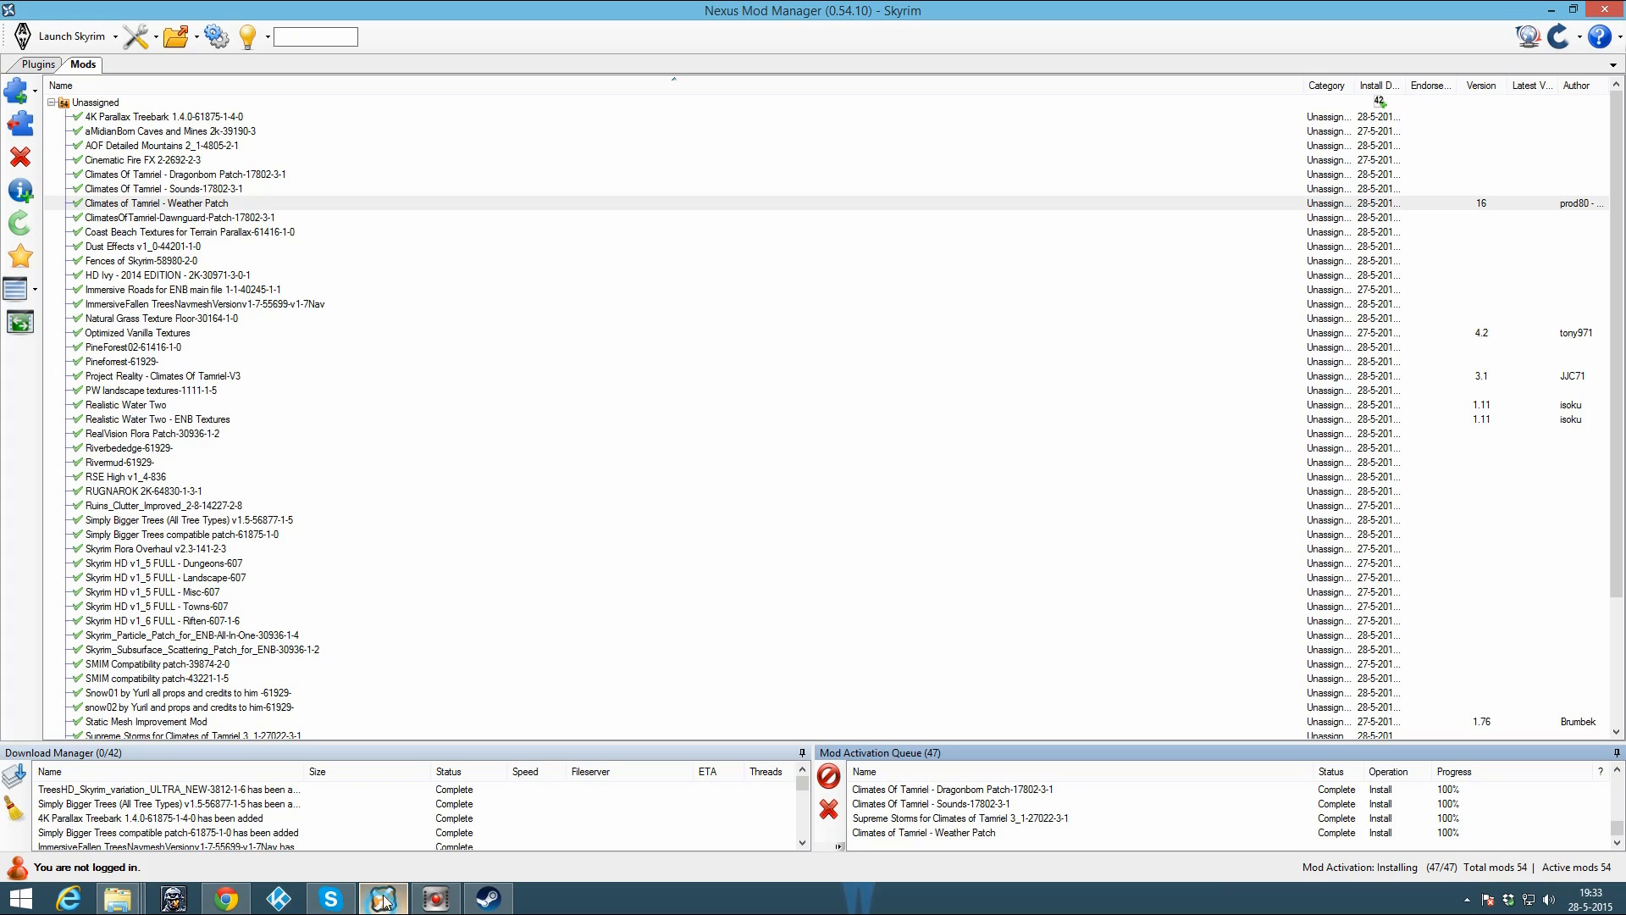
{"action": "left_click", "coordinate": [15, 88]}
{"action": "left_click", "coordinate": [644, 284]}
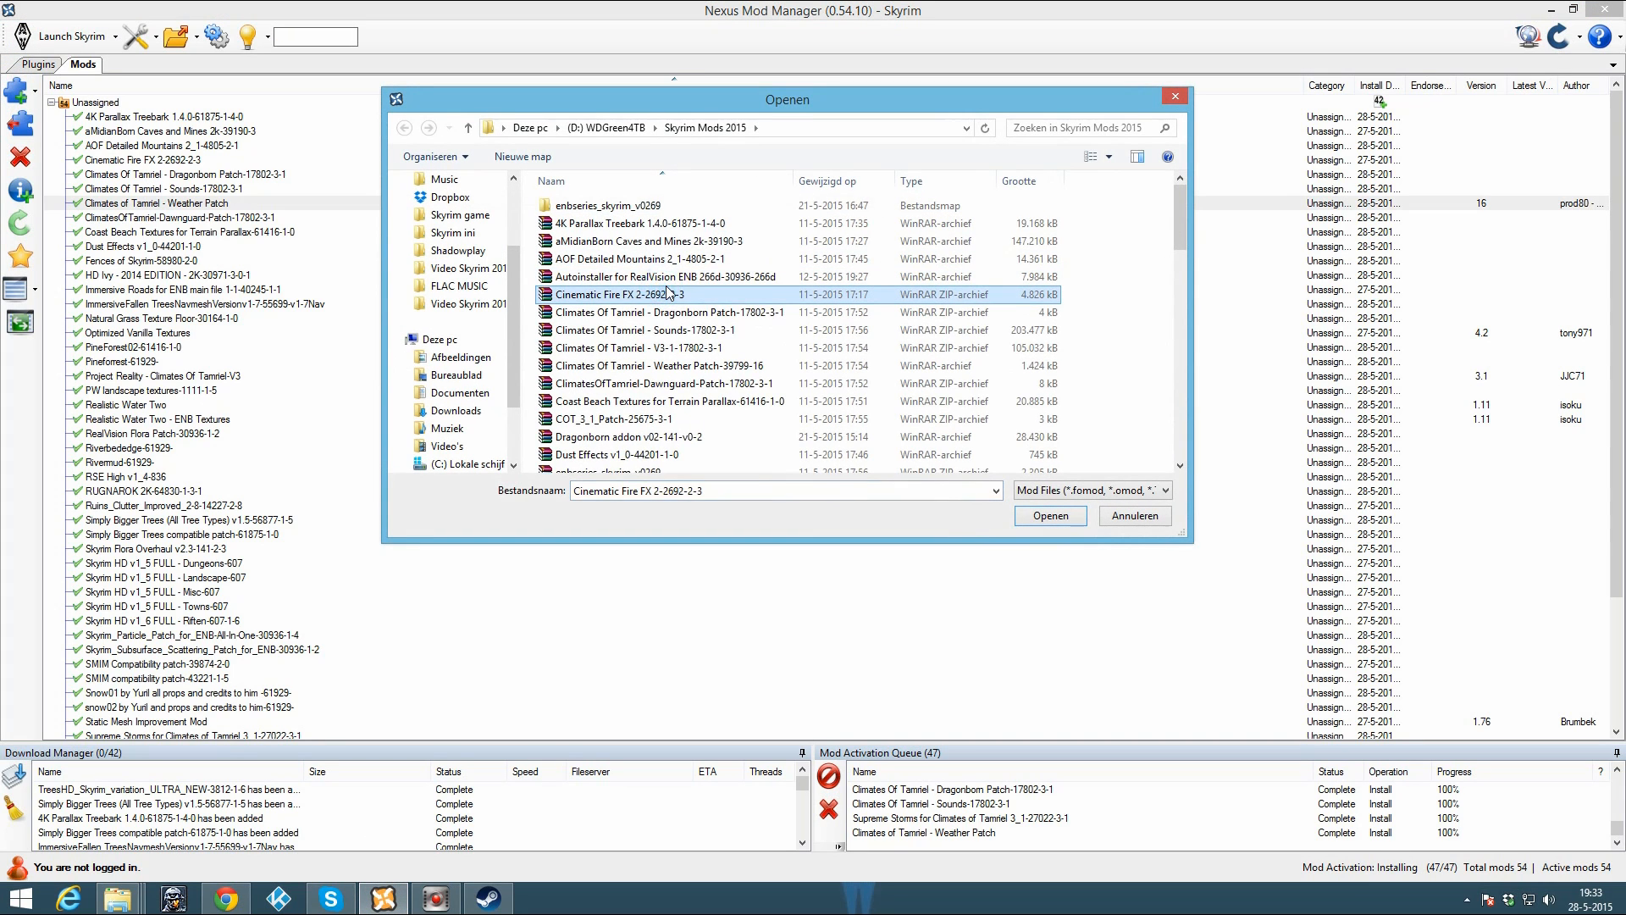
{"action": "scroll", "coordinate": [644, 296], "scroll_direction": "down", "scroll_amount": 5}
{"action": "left_click", "coordinate": [644, 285]}
{"action": "left_click", "coordinate": [645, 320]}
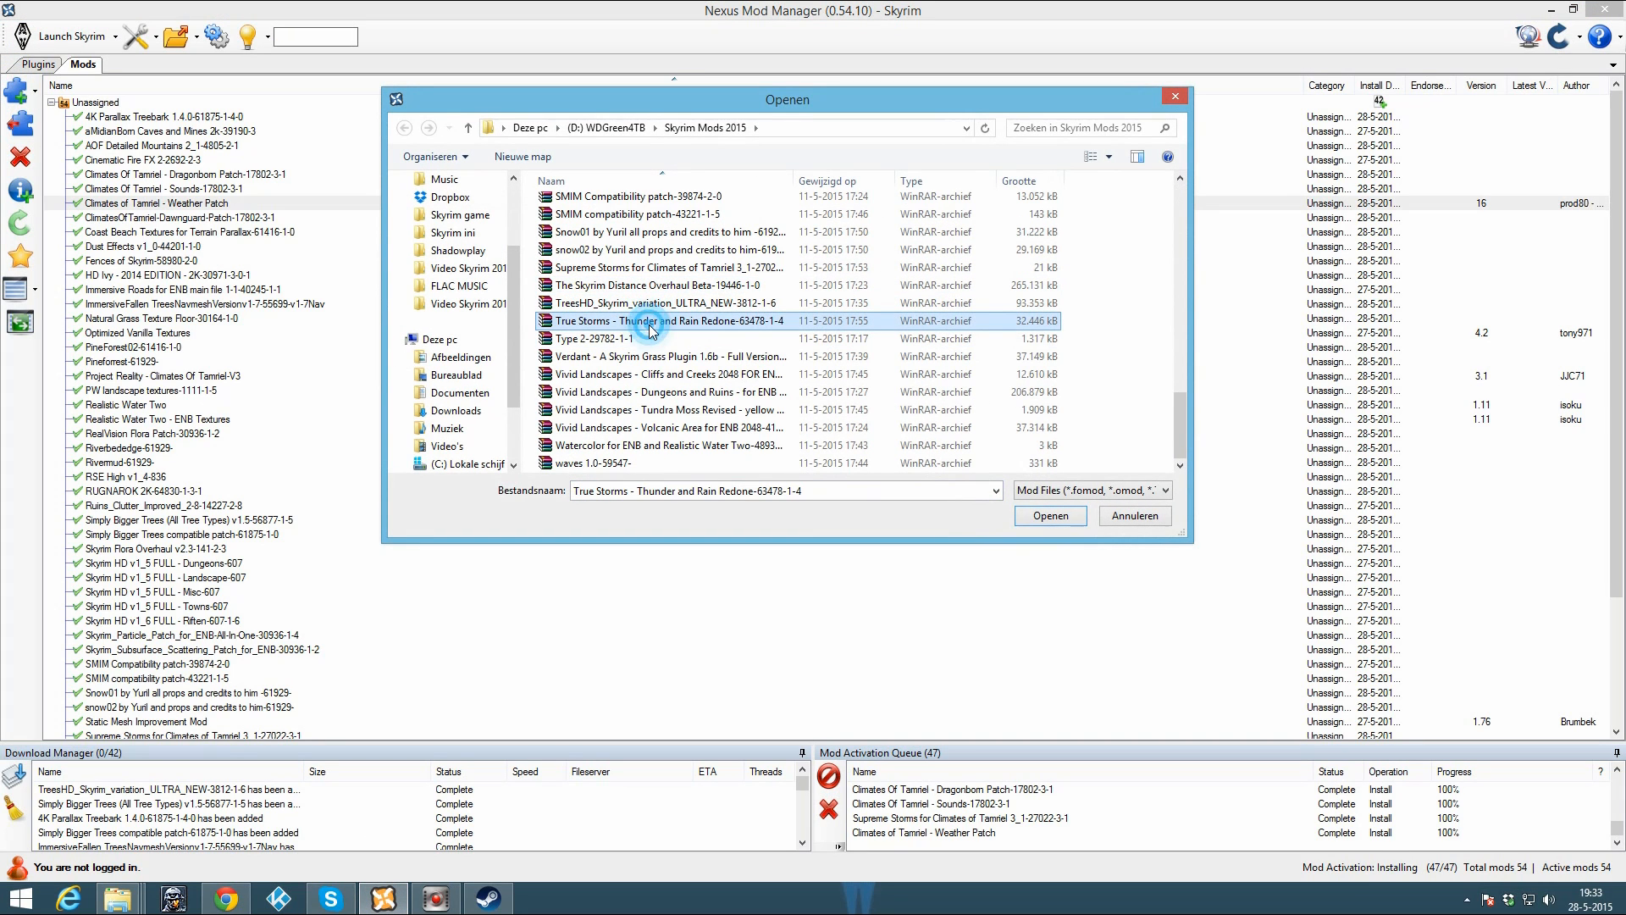
{"action": "double_click", "coordinate": [651, 324]}
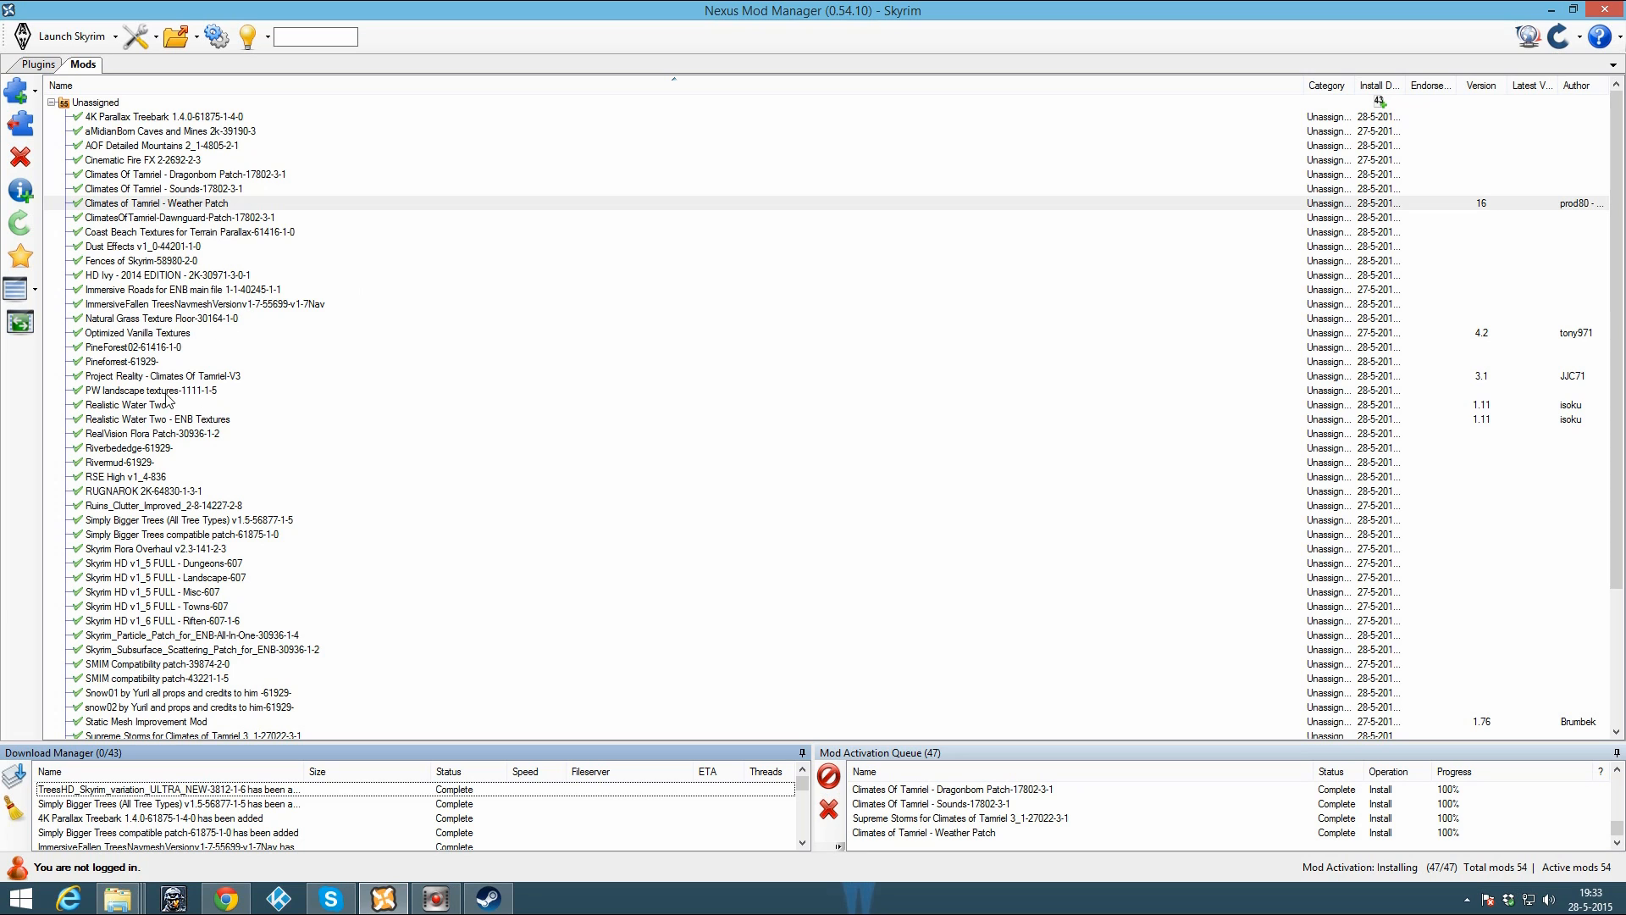
Step: Activate True Storms - Thunder and Rain Redone v1.4 in the mod list
{"action": "left_click", "coordinate": [169, 319]}
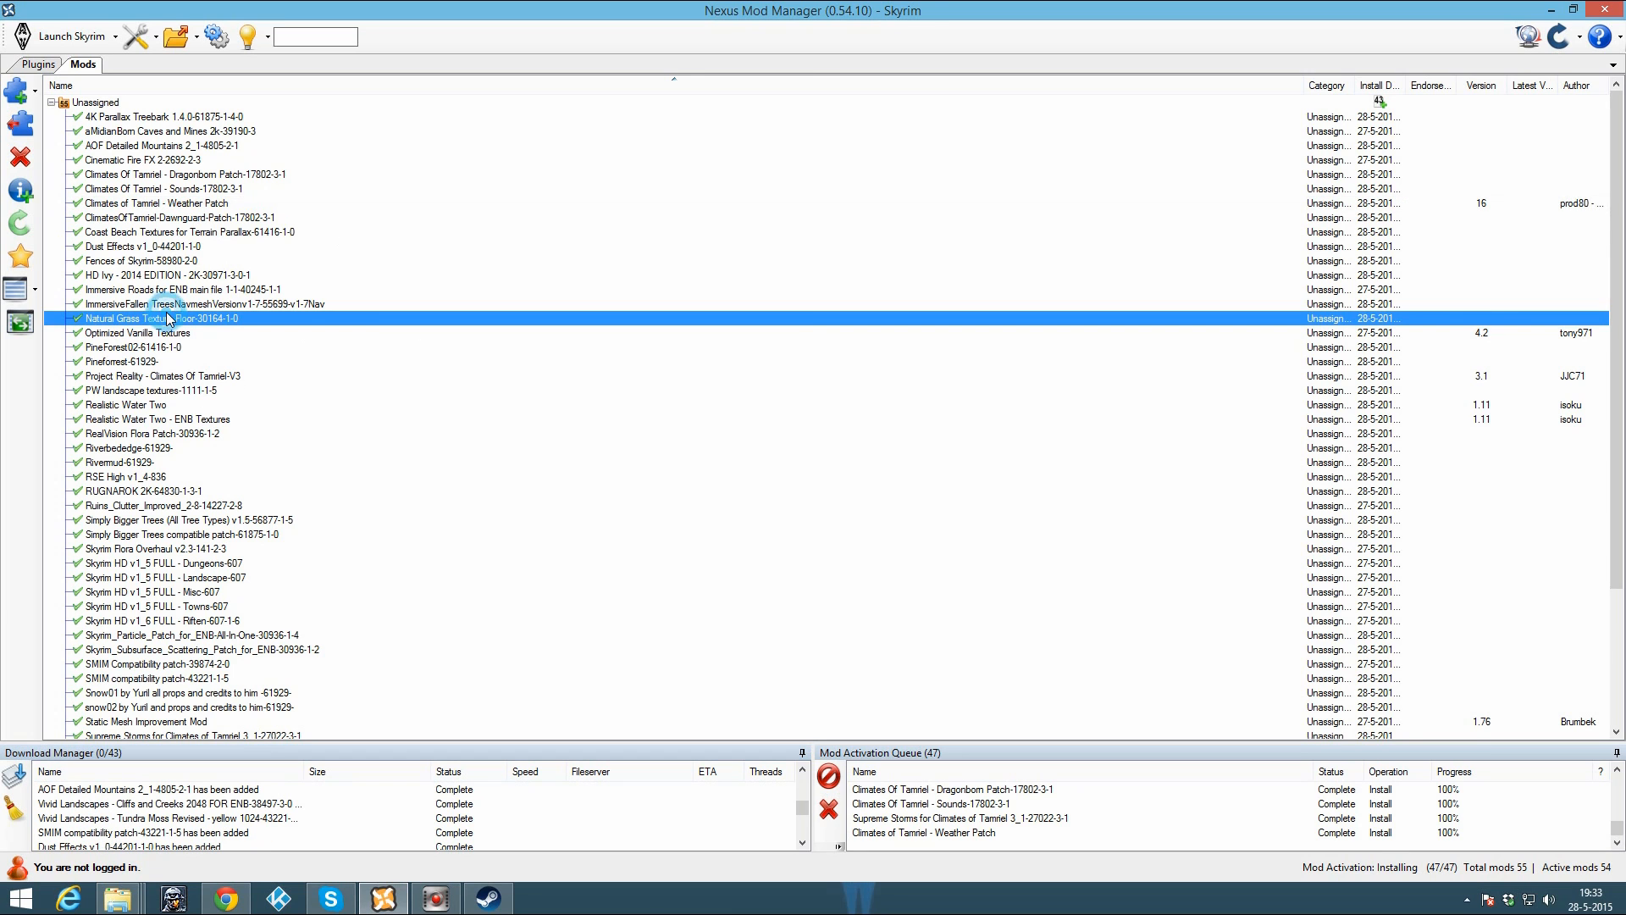
{"action": "scroll", "coordinate": [203, 464], "scroll_direction": "down", "scroll_amount": 4}
{"action": "left_click", "coordinate": [119, 606]}
{"action": "left_click", "coordinate": [20, 123]}
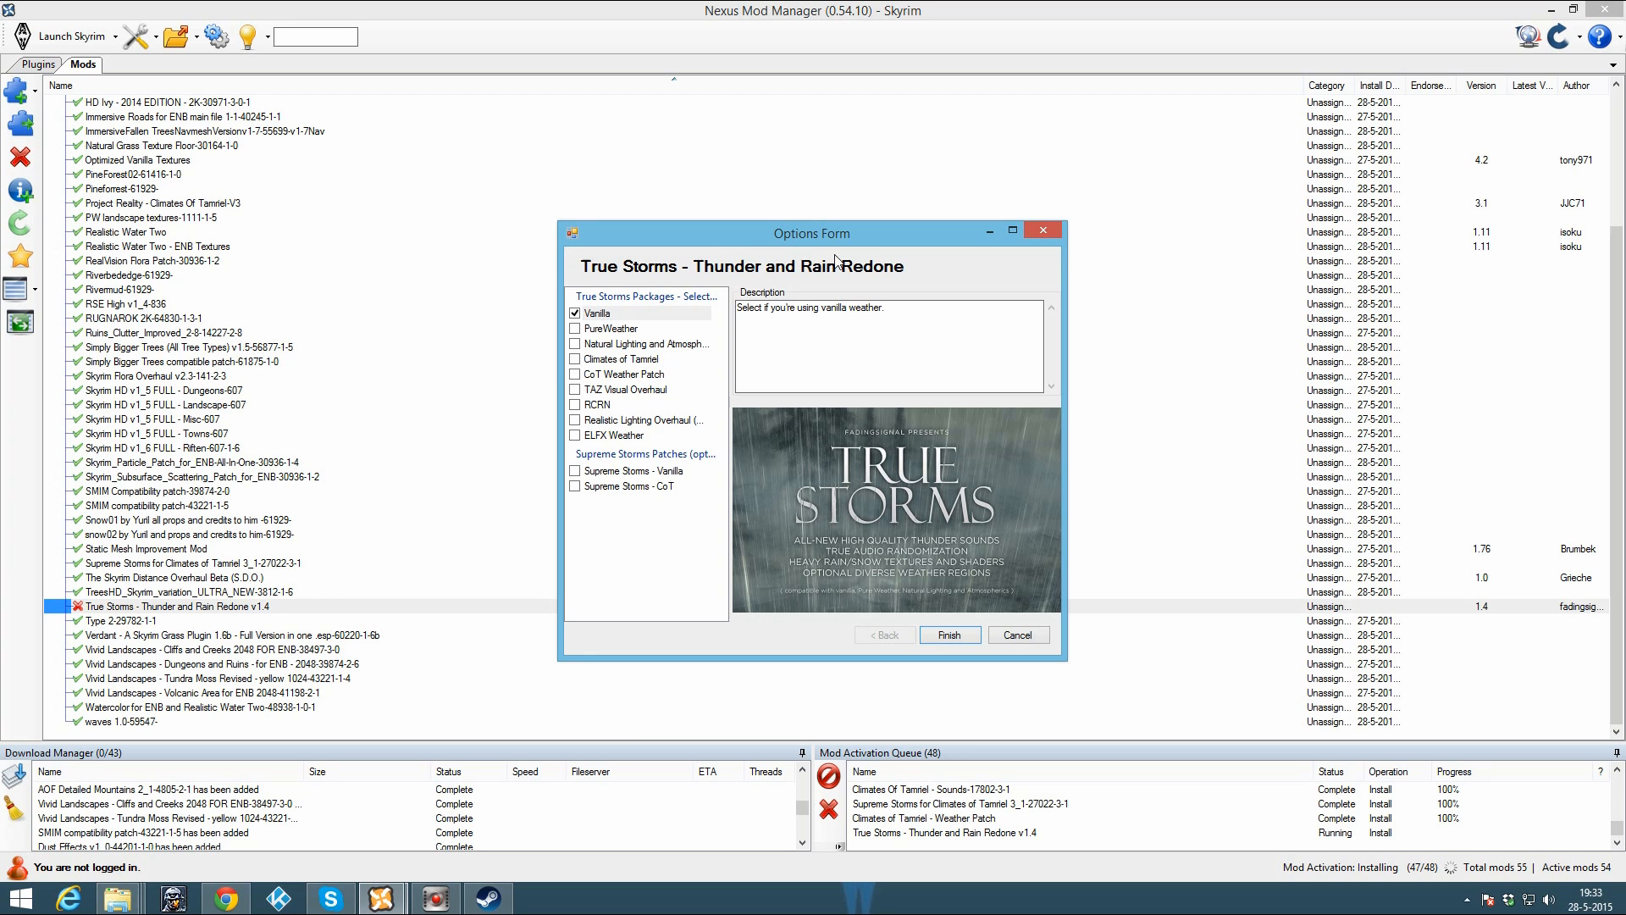
Step: In Chrome, examine the guide's installation screenshot for True Storms to see which packages and patches to select
{"action": "left_click", "coordinate": [226, 898]}
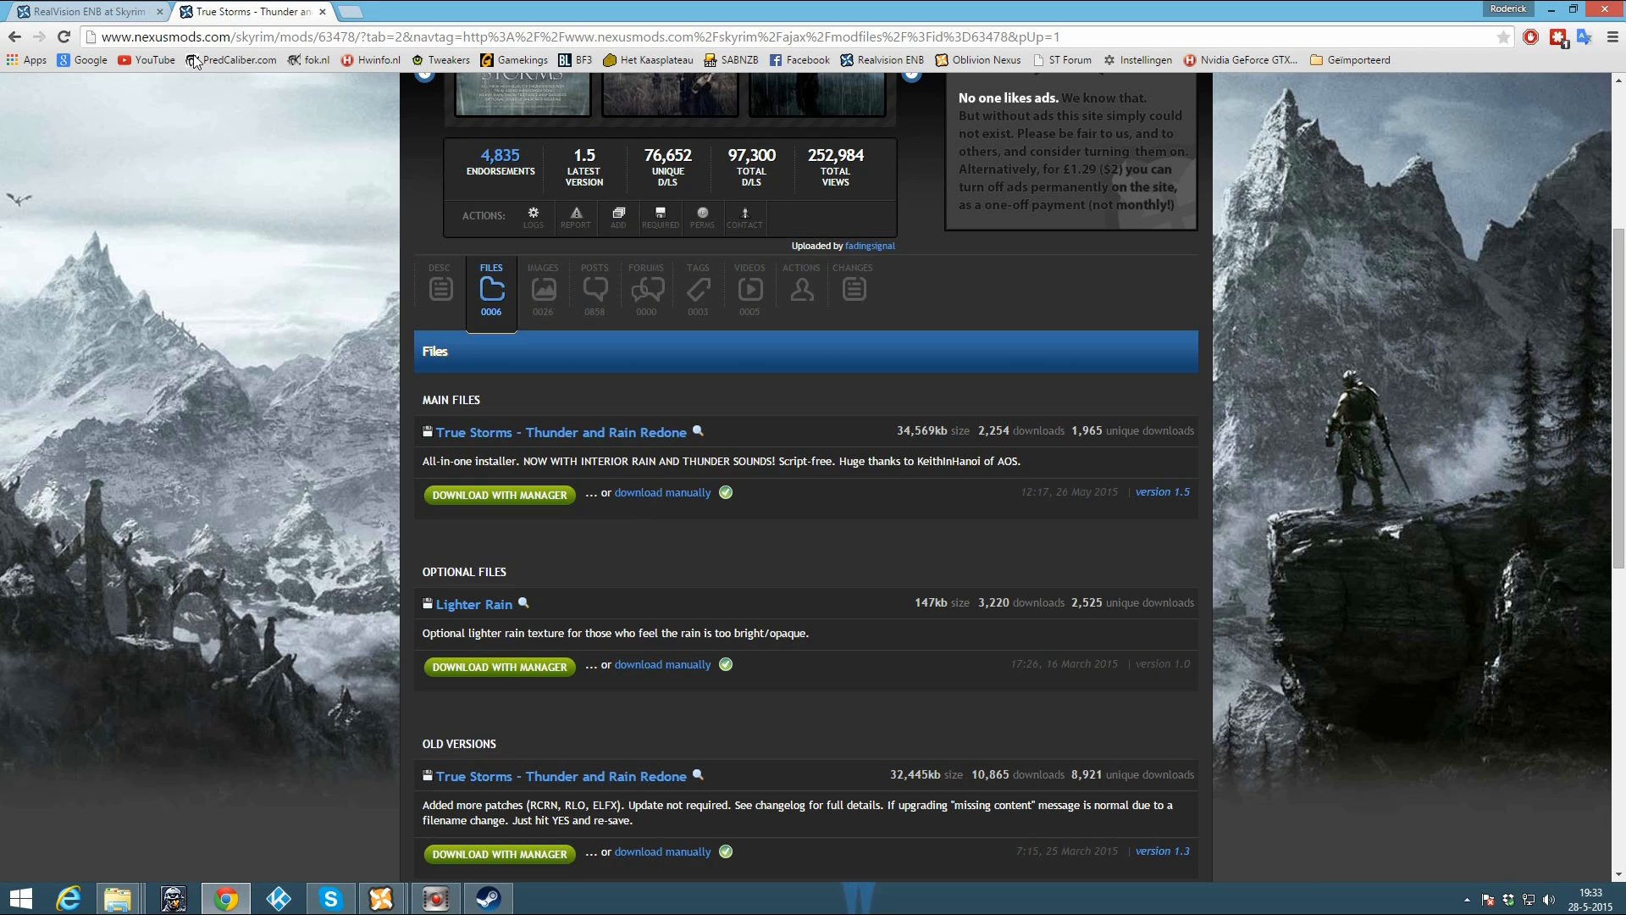
{"action": "left_click", "coordinate": [93, 11]}
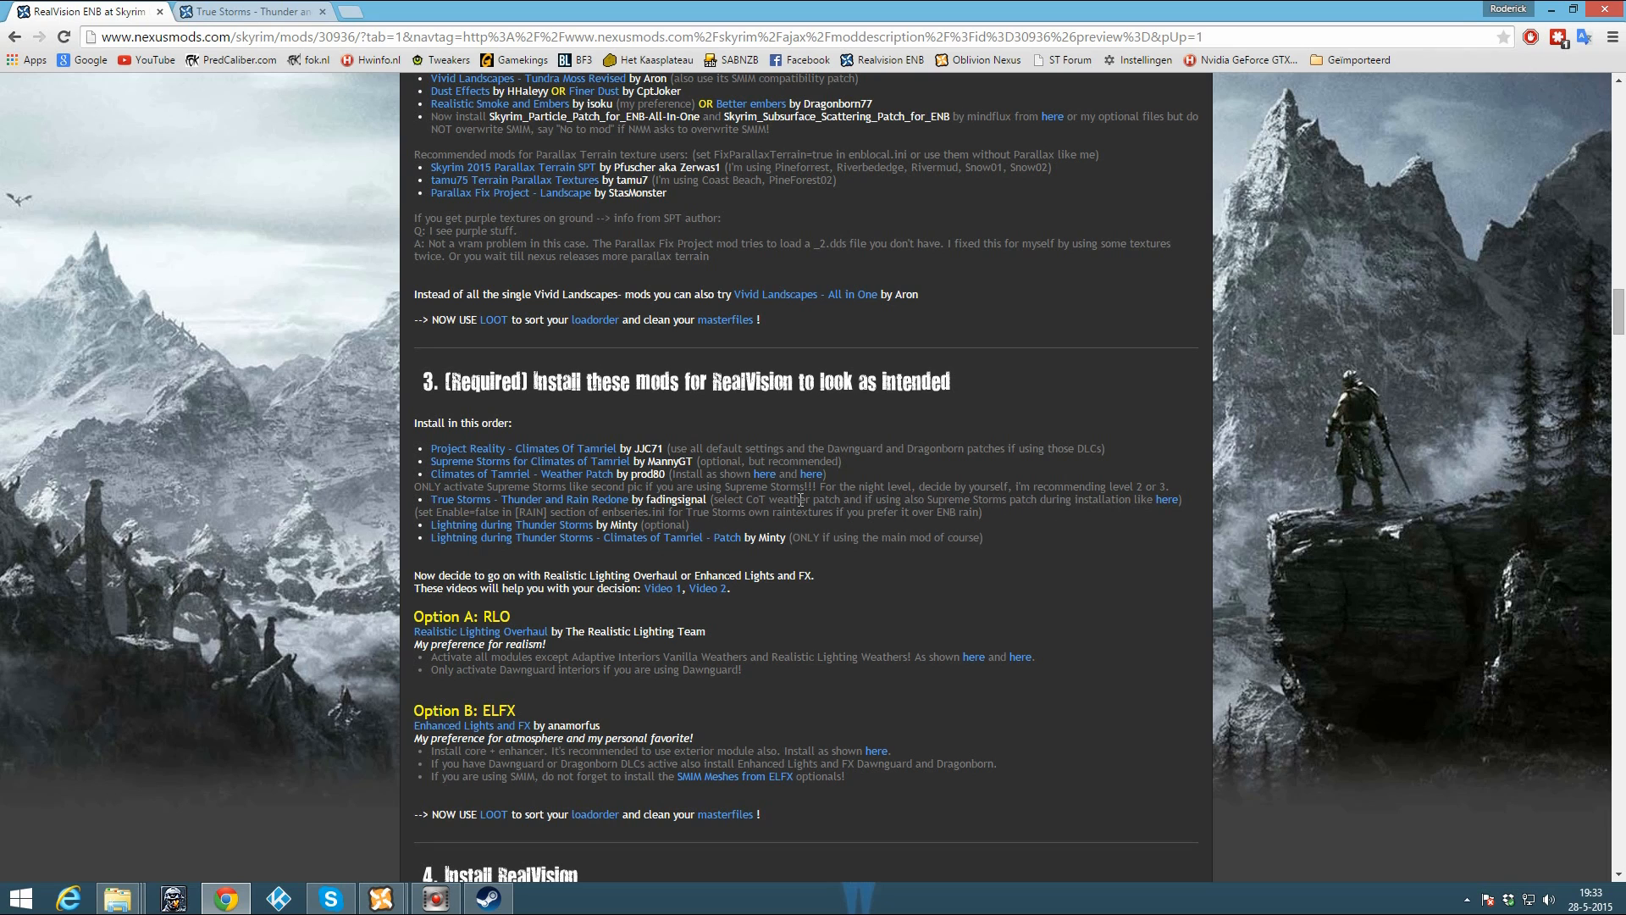
{"action": "middle_click", "coordinate": [1167, 499]}
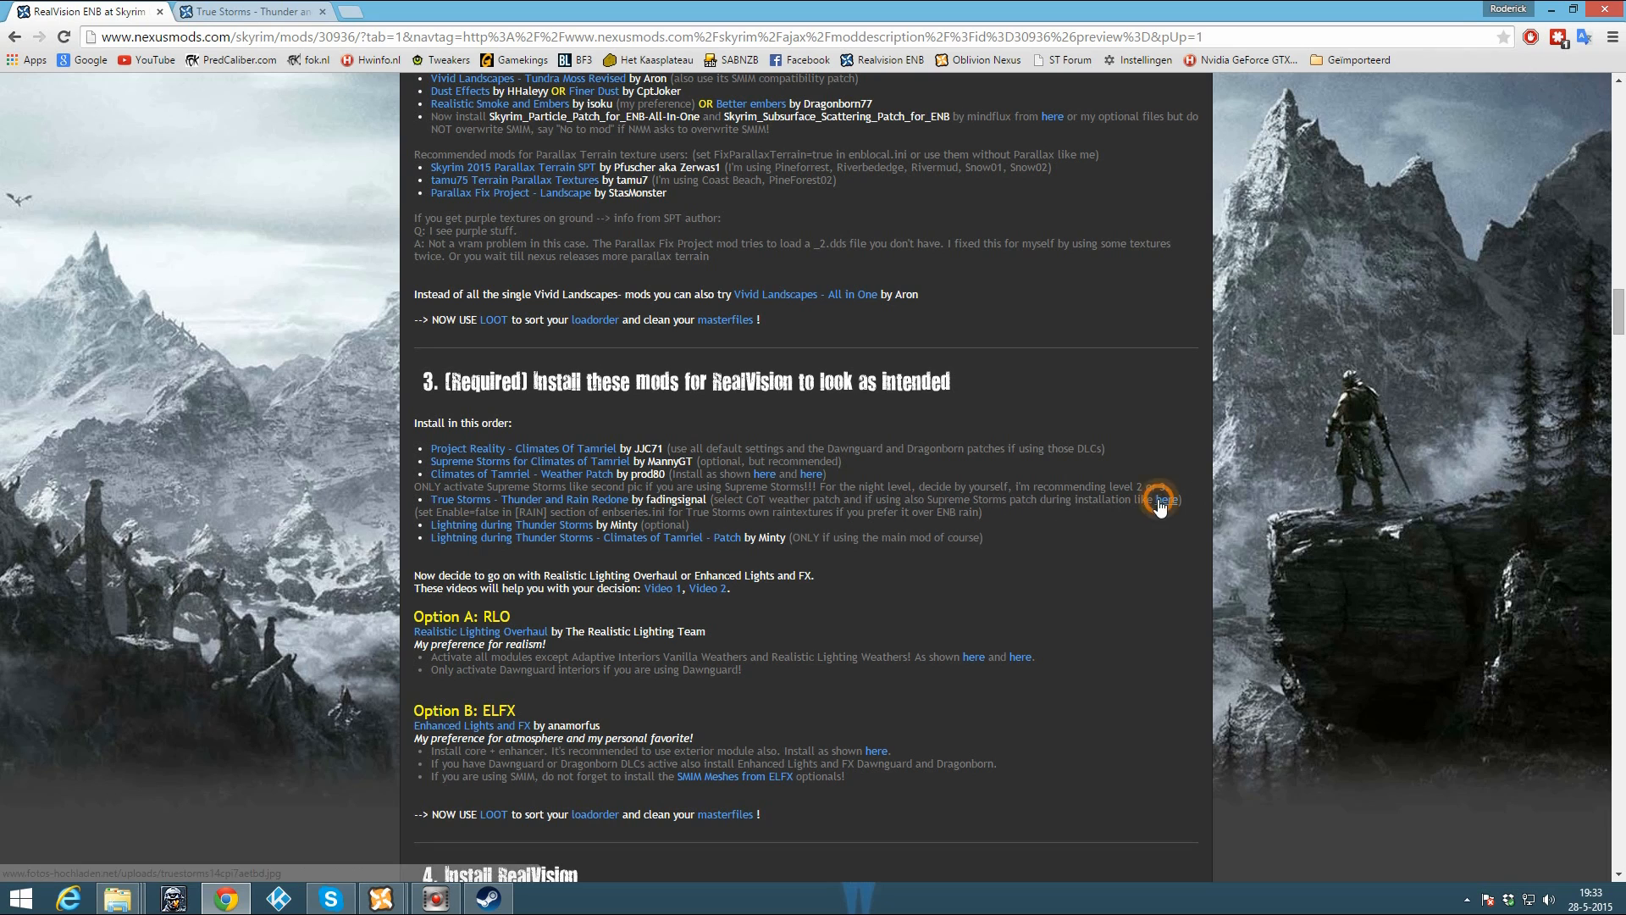
{"action": "left_click", "coordinate": [419, 15]}
{"action": "key", "text": "alt+Tab"}
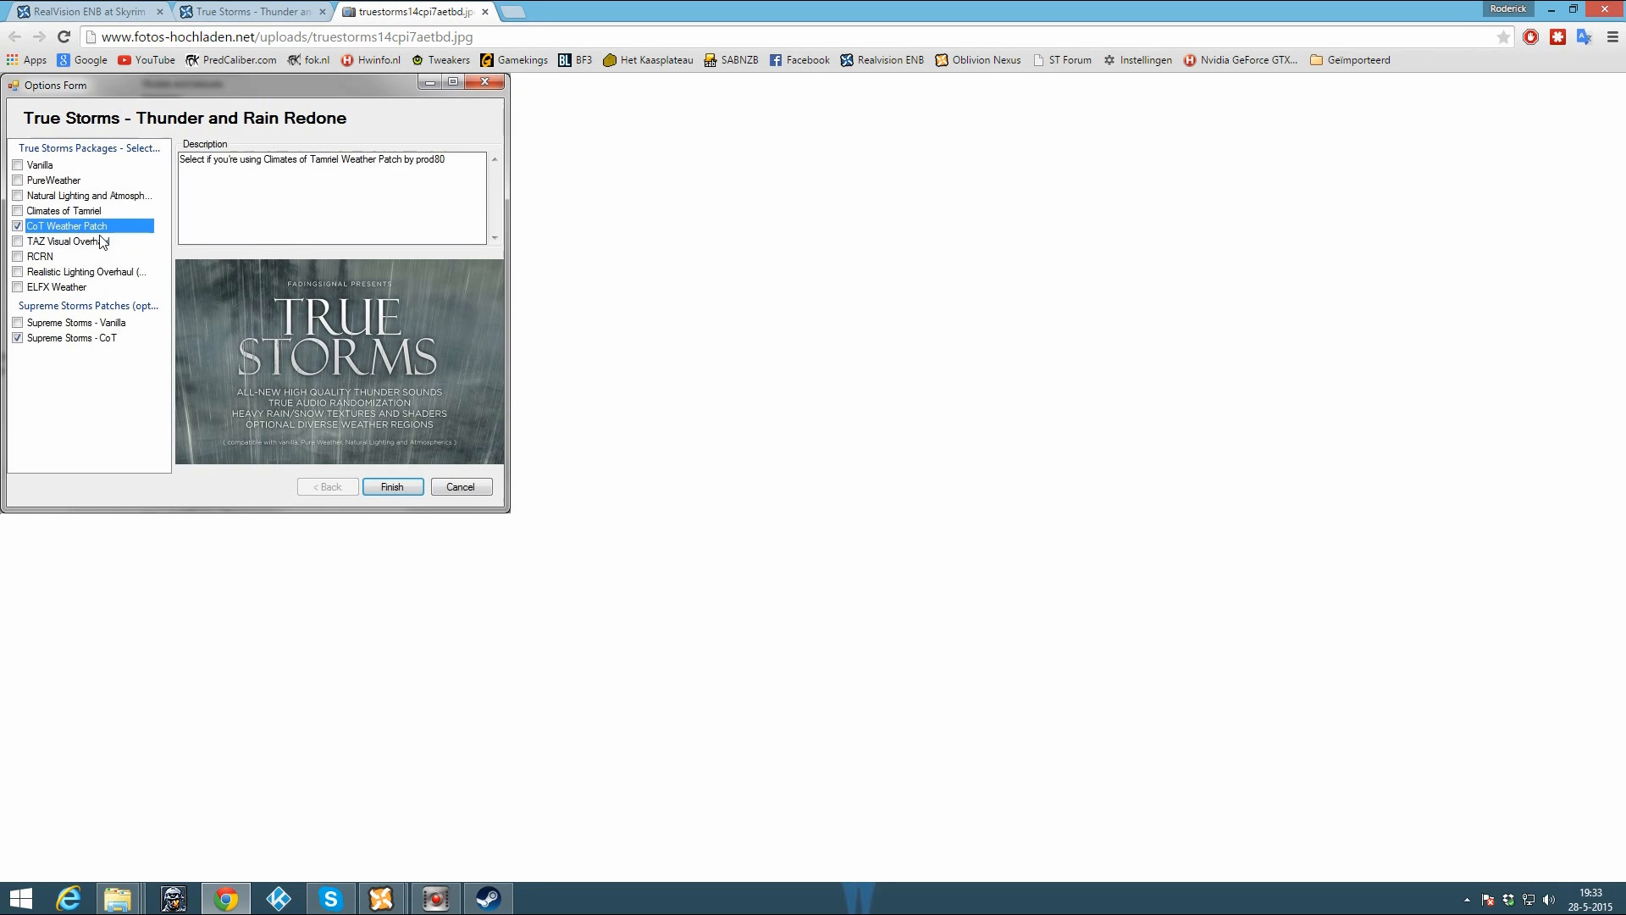
Step: Back in Nexus Mod Manager's True Storms options, replace the Vanilla package with CoT Weather Patch and finish the installation
{"action": "mouse_move", "coordinate": [381, 898]}
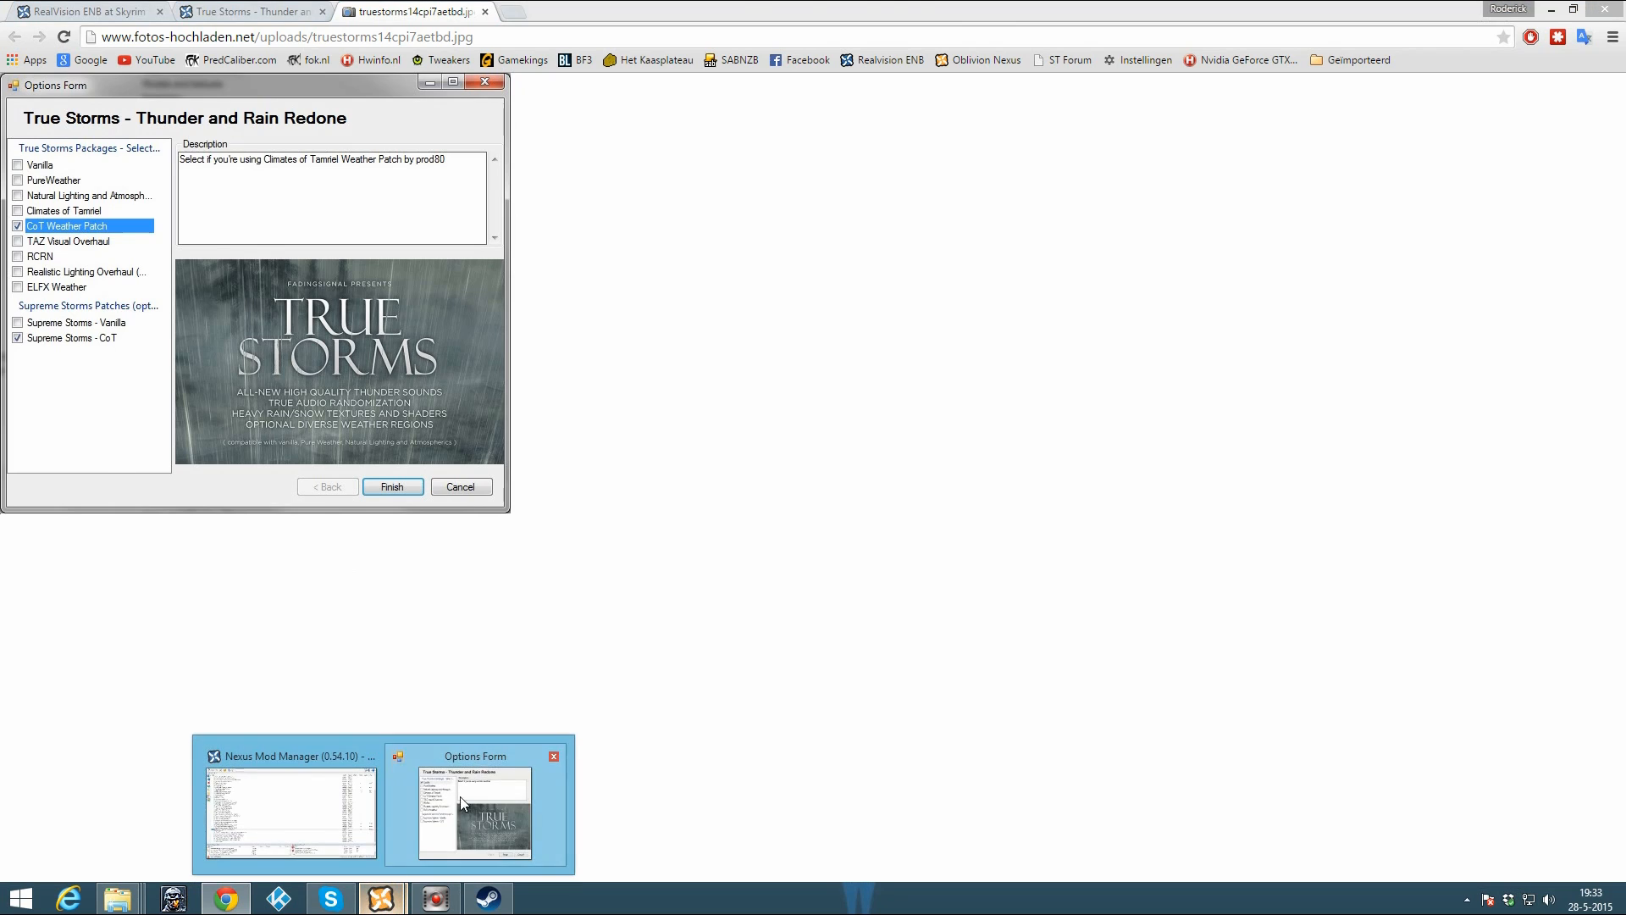
{"action": "left_click", "coordinate": [459, 796]}
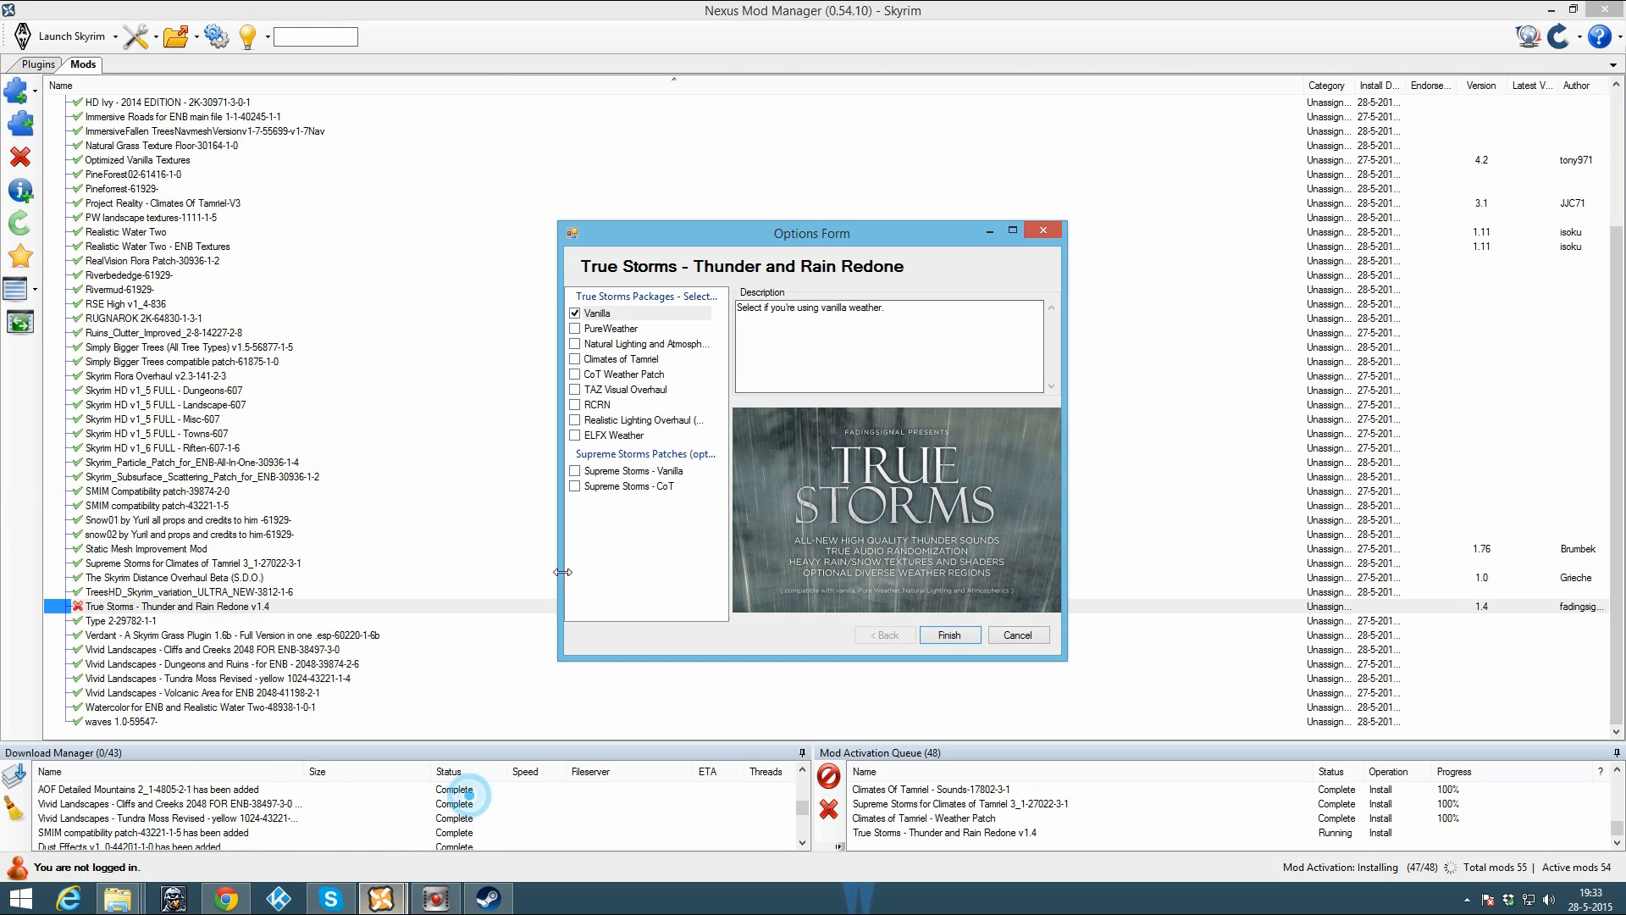
{"action": "left_click", "coordinate": [574, 375]}
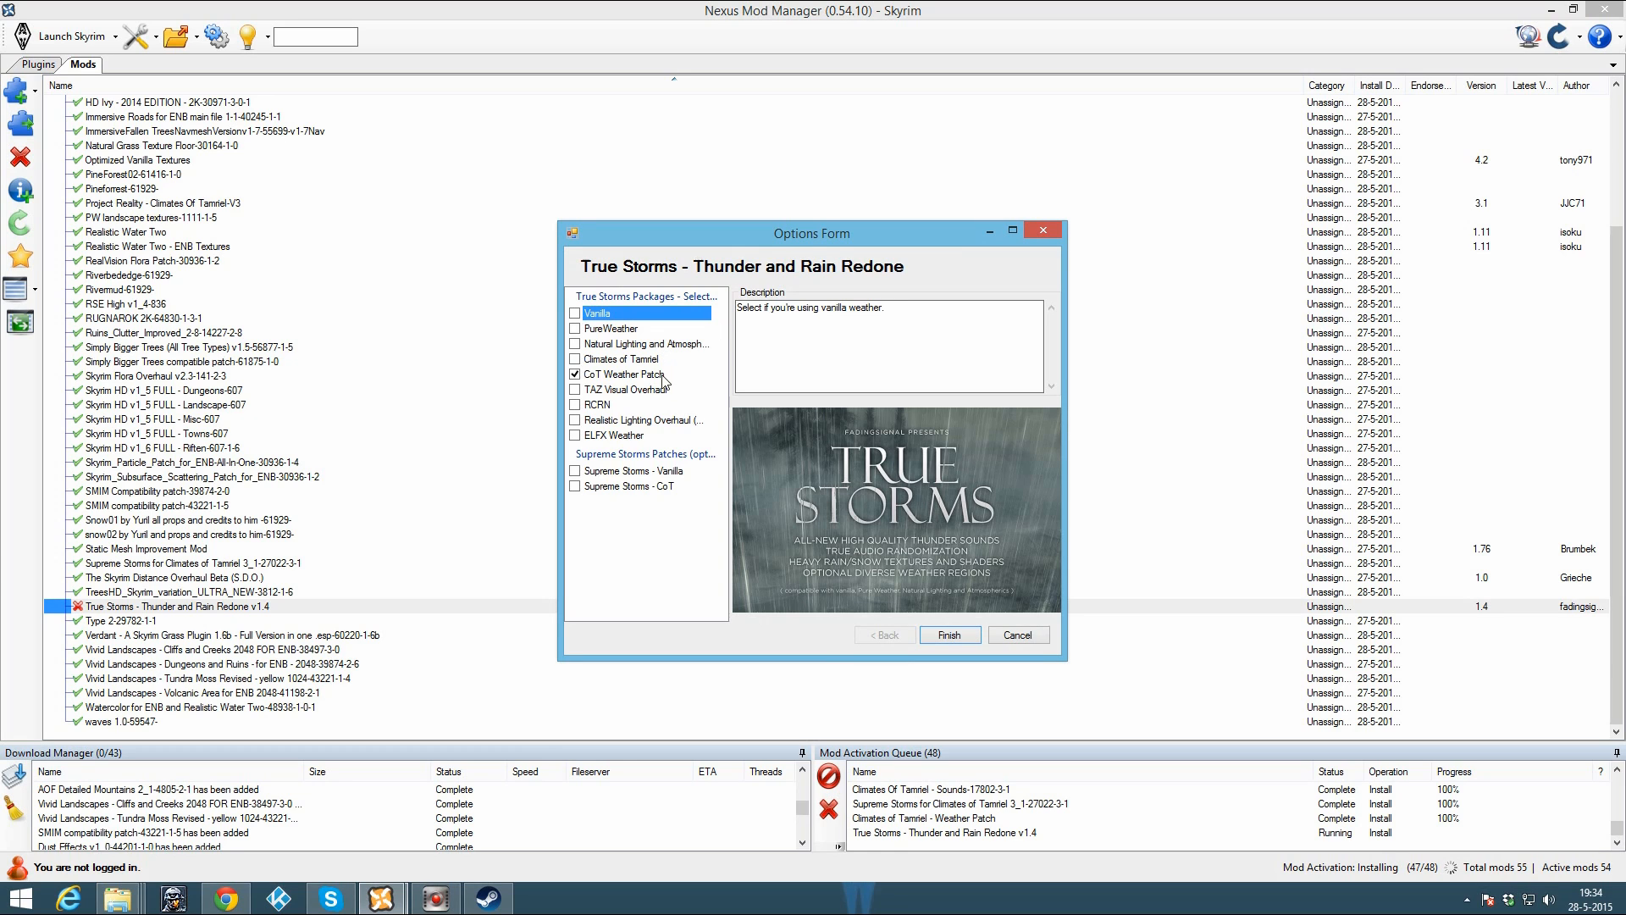
{"action": "left_click", "coordinate": [624, 360]}
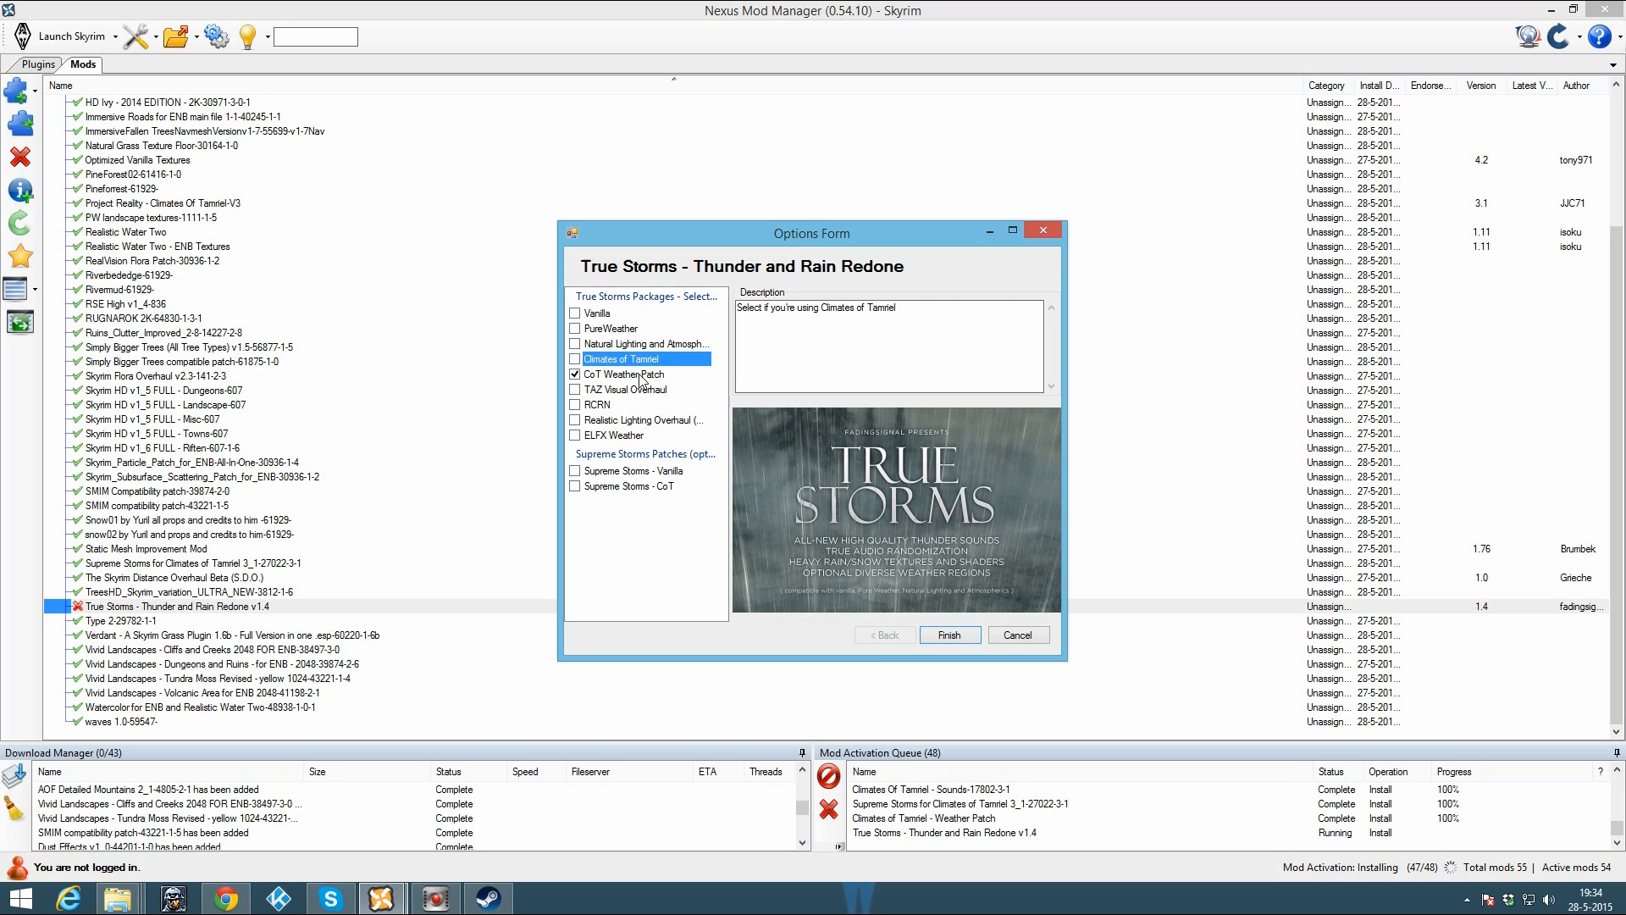
{"action": "left_click", "coordinate": [638, 373]}
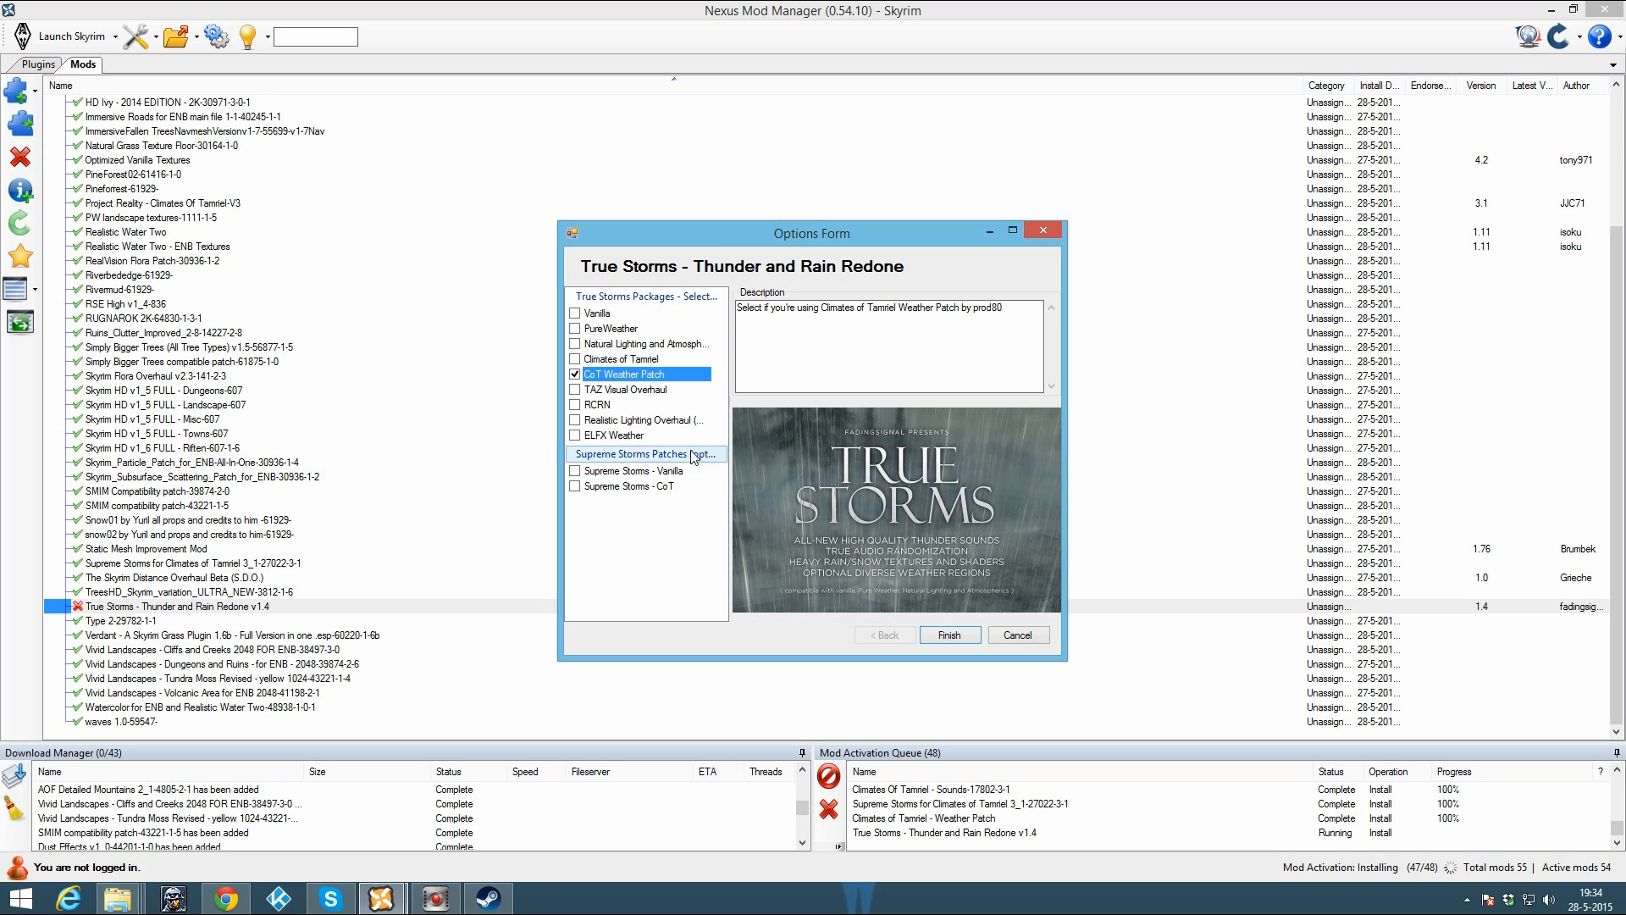
{"action": "left_click", "coordinate": [949, 634]}
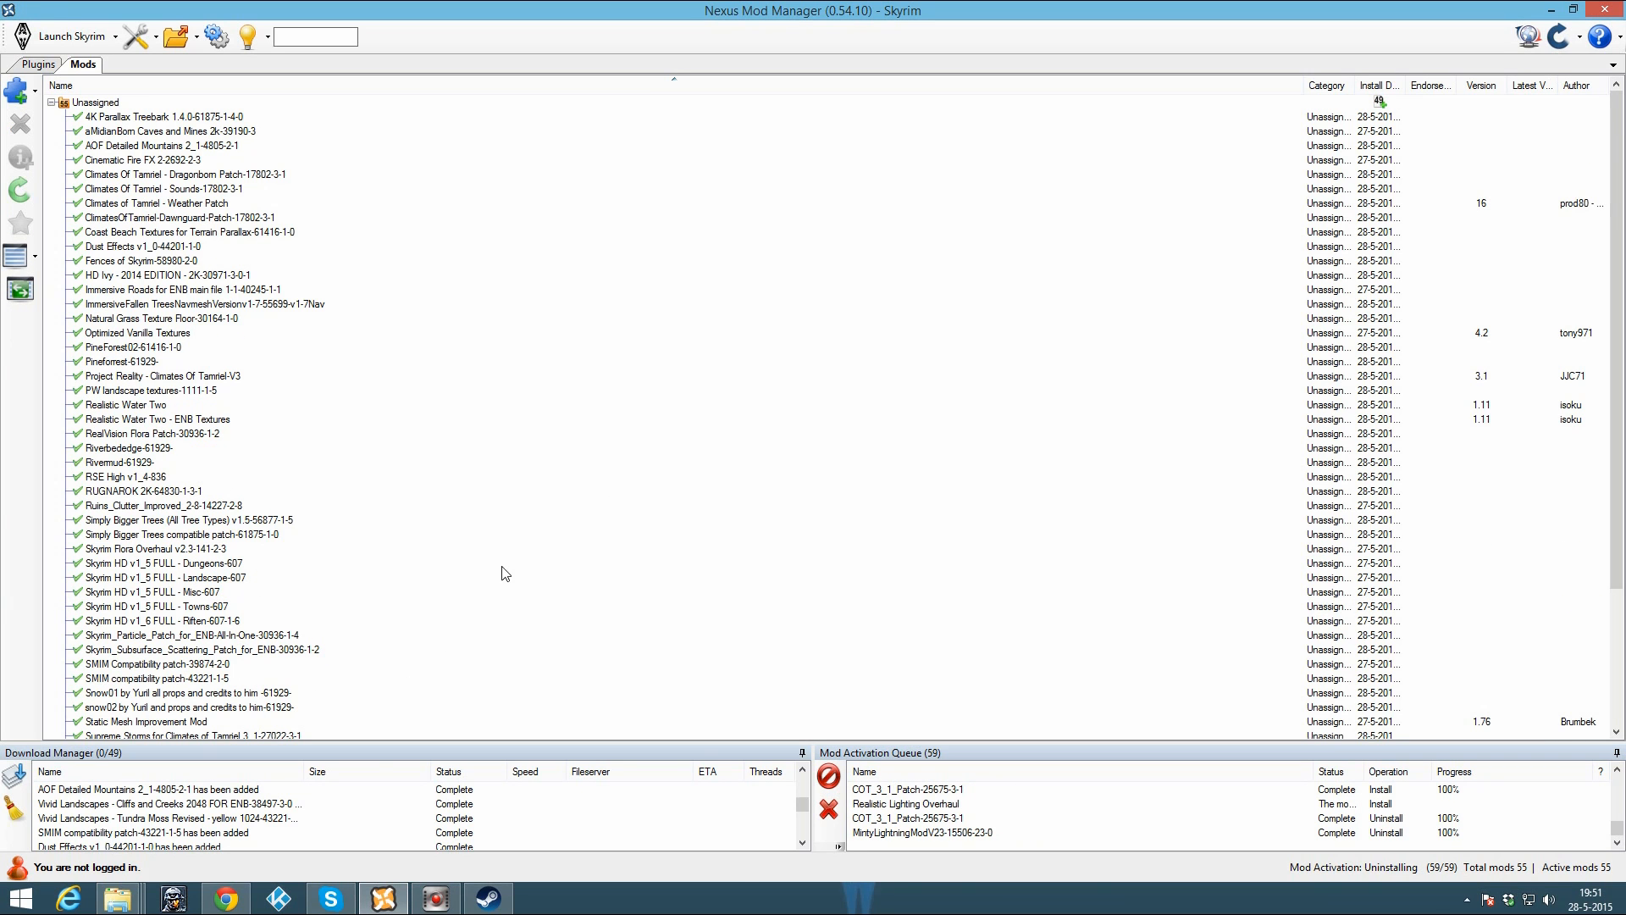
Step: In Chrome, open the guide's Lightning during Thunder Storms mod in a new tab and check its files for the main download
{"action": "left_click", "coordinate": [225, 897]}
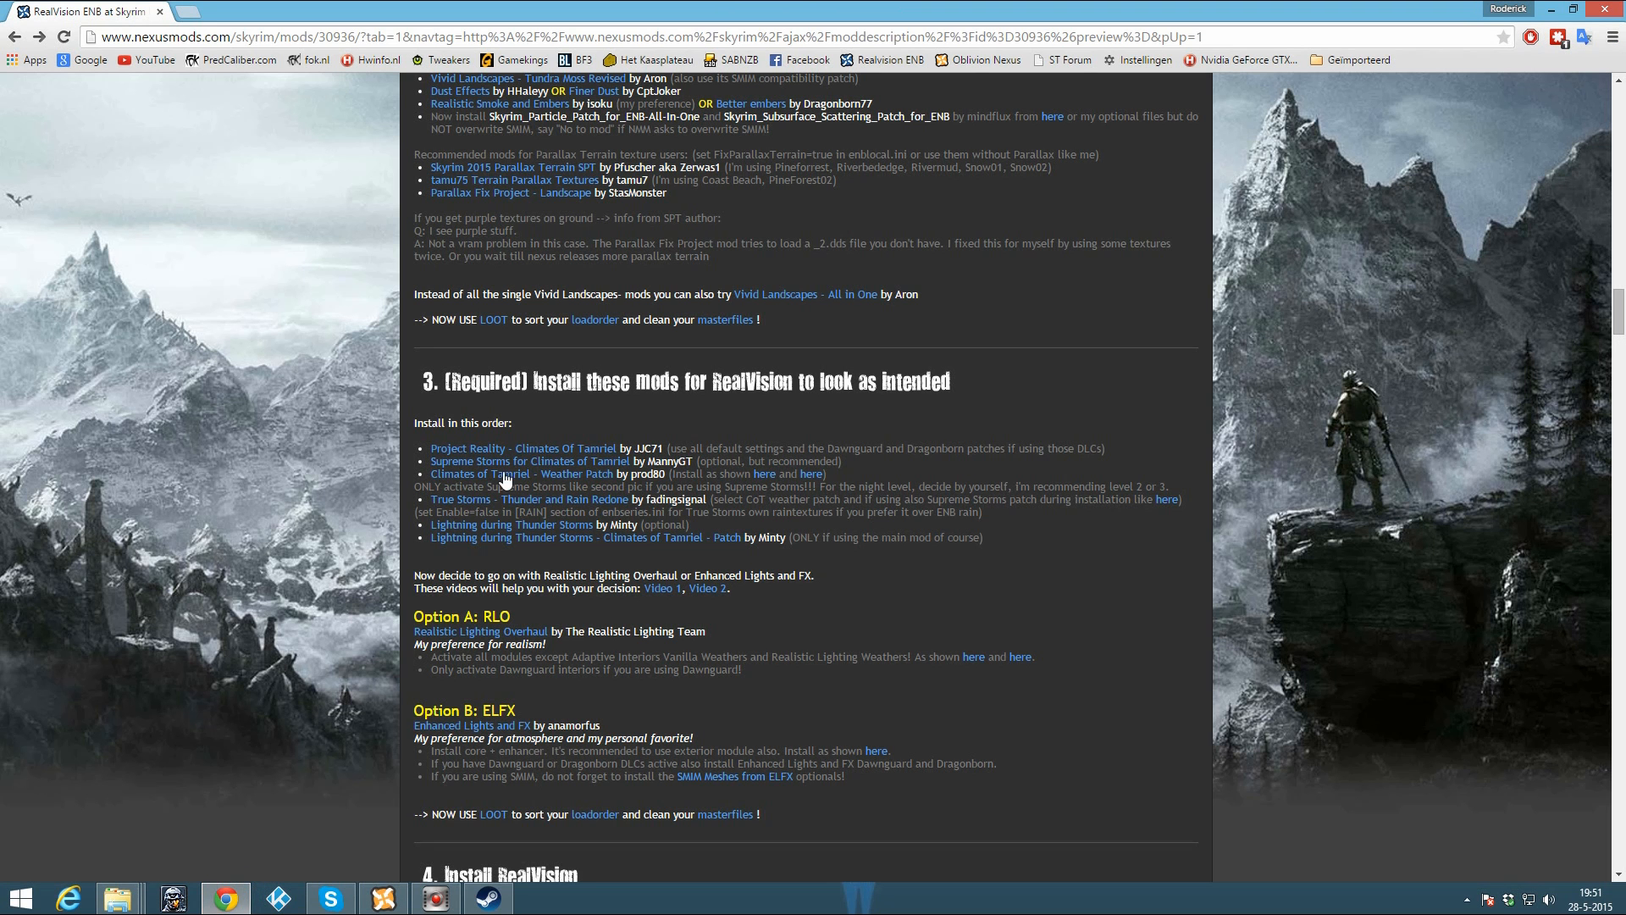
{"action": "right_click", "coordinate": [575, 531]}
{"action": "left_click", "coordinate": [610, 539]}
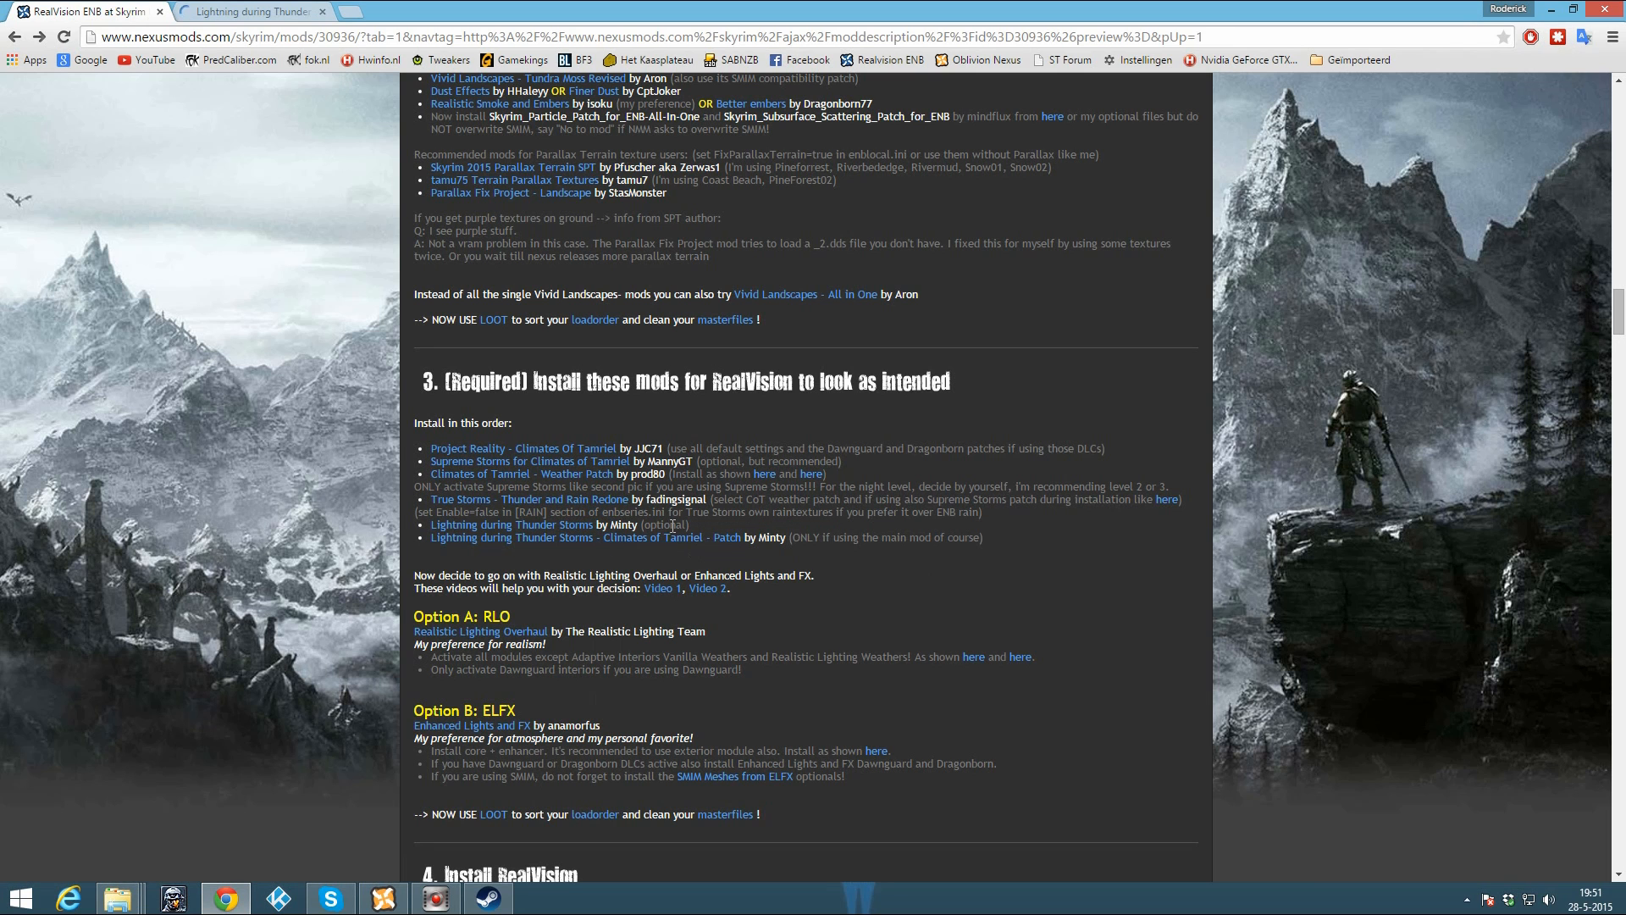
{"action": "key", "text": "ctrl+Tab"}
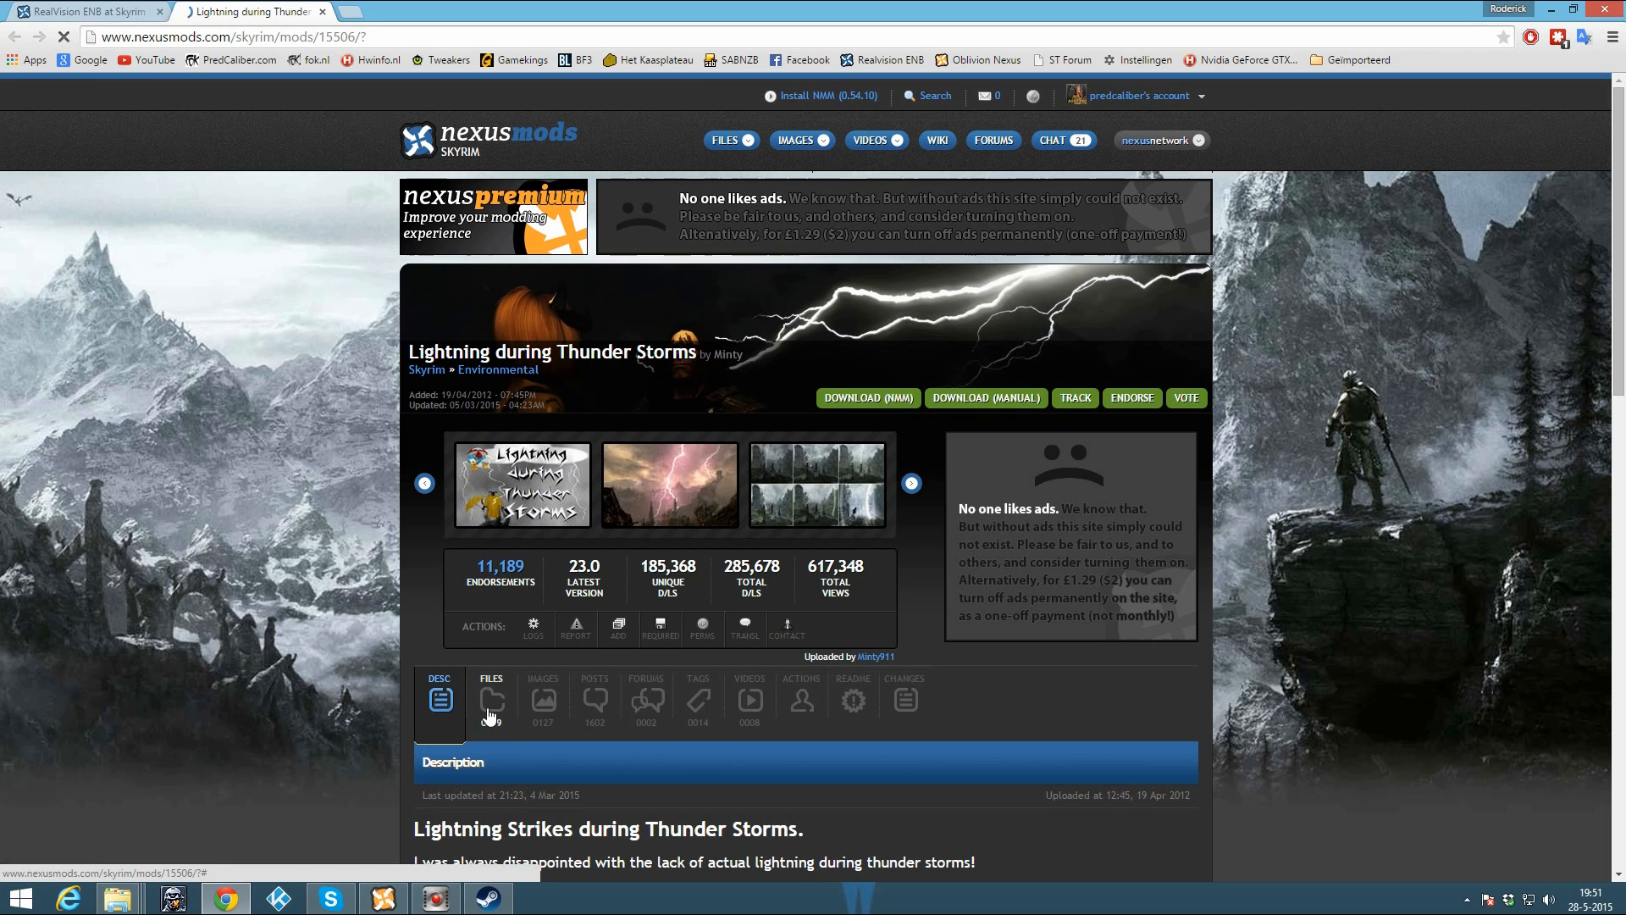
{"action": "scroll", "coordinate": [652, 631], "scroll_direction": "down", "scroll_amount": 5}
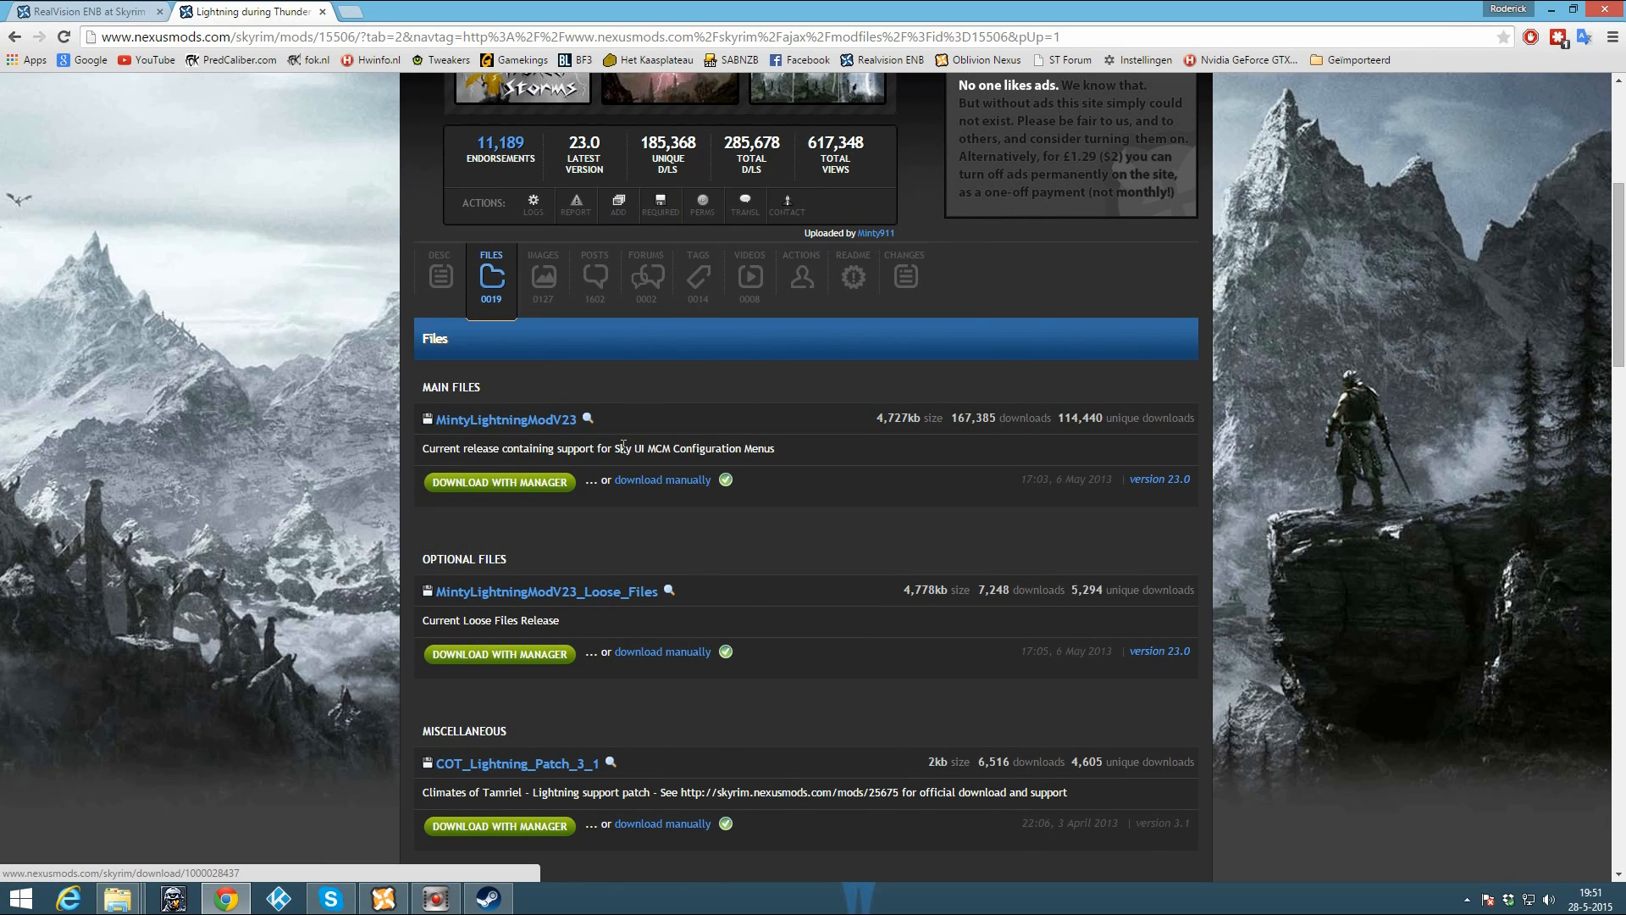
{"action": "left_click", "coordinate": [383, 897]}
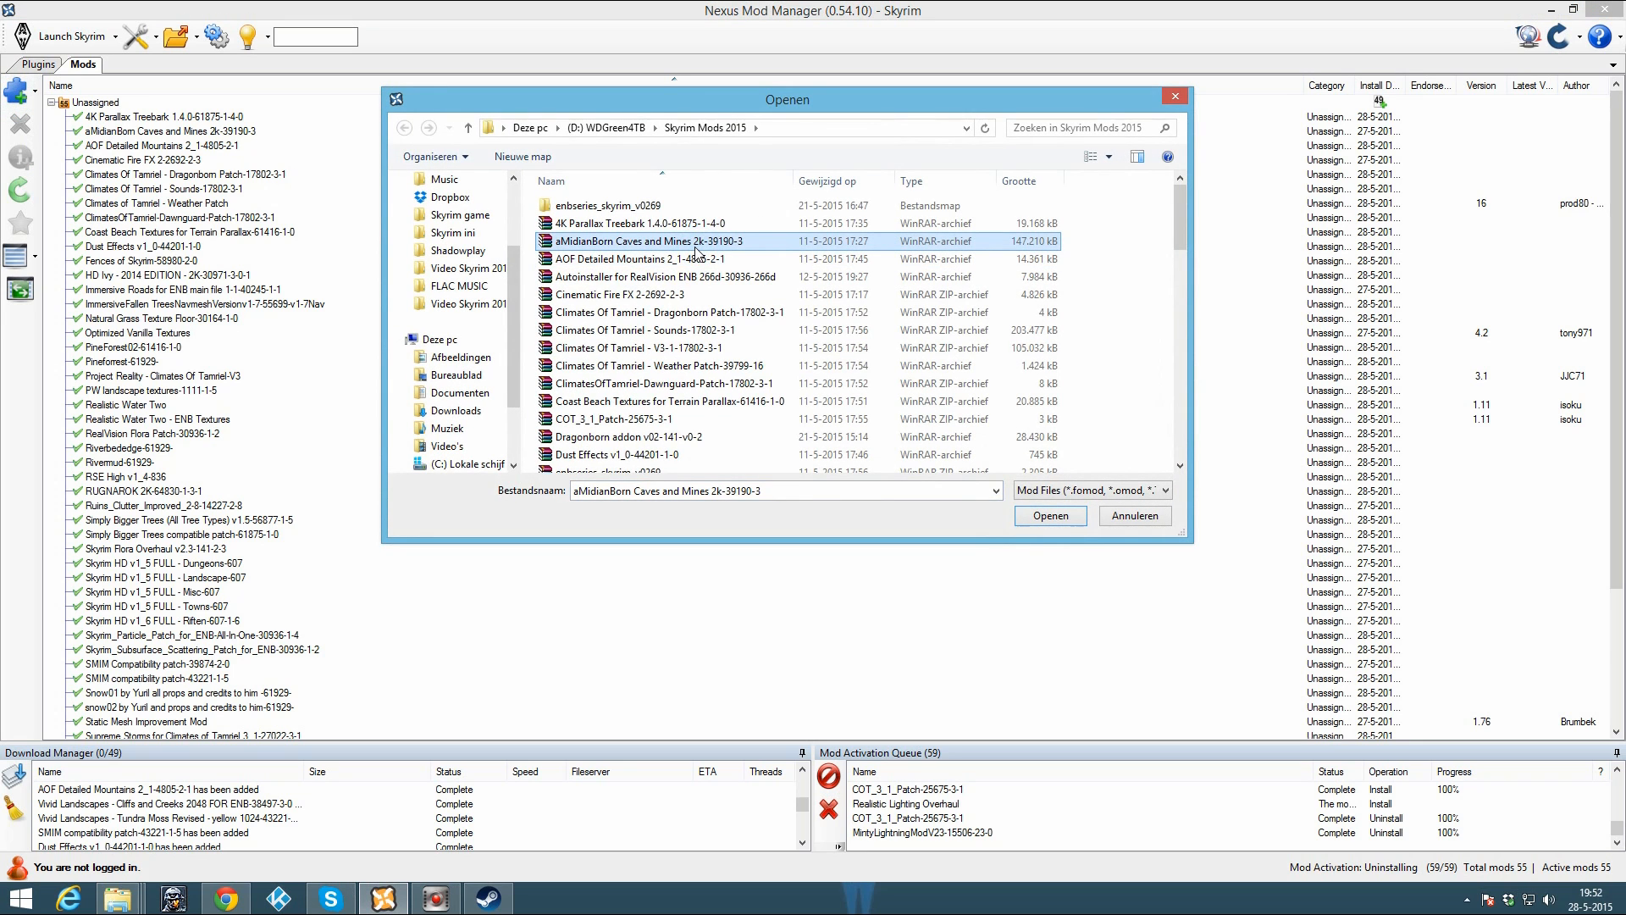
{"action": "double_click", "coordinate": [645, 202]}
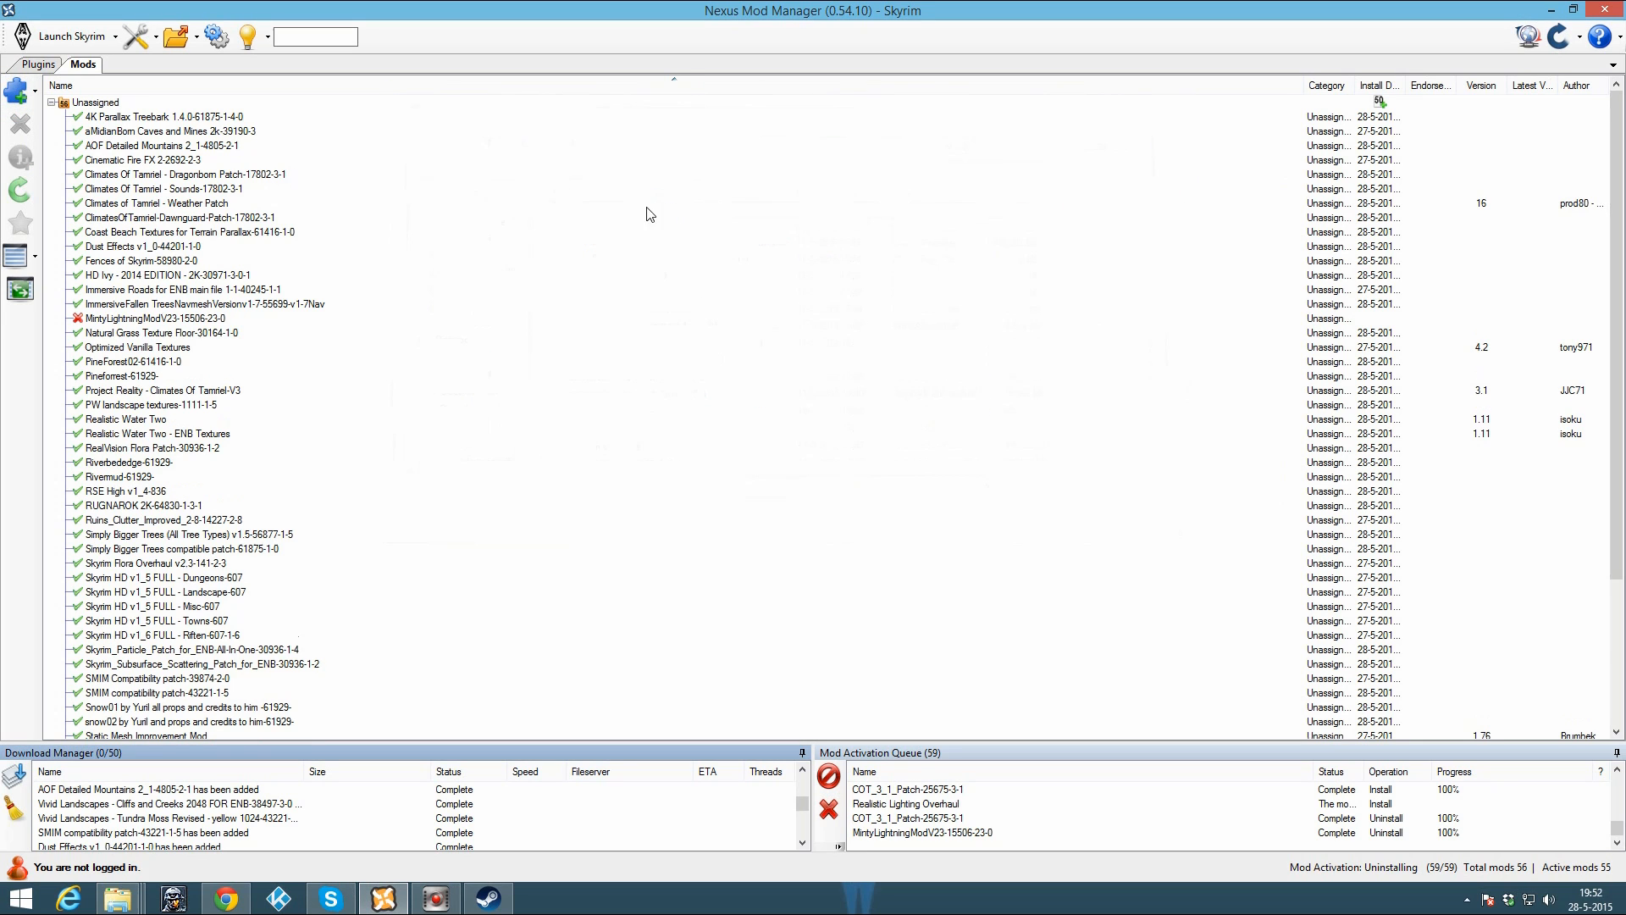
{"action": "left_click", "coordinate": [179, 315]}
{"action": "left_click", "coordinate": [21, 124]}
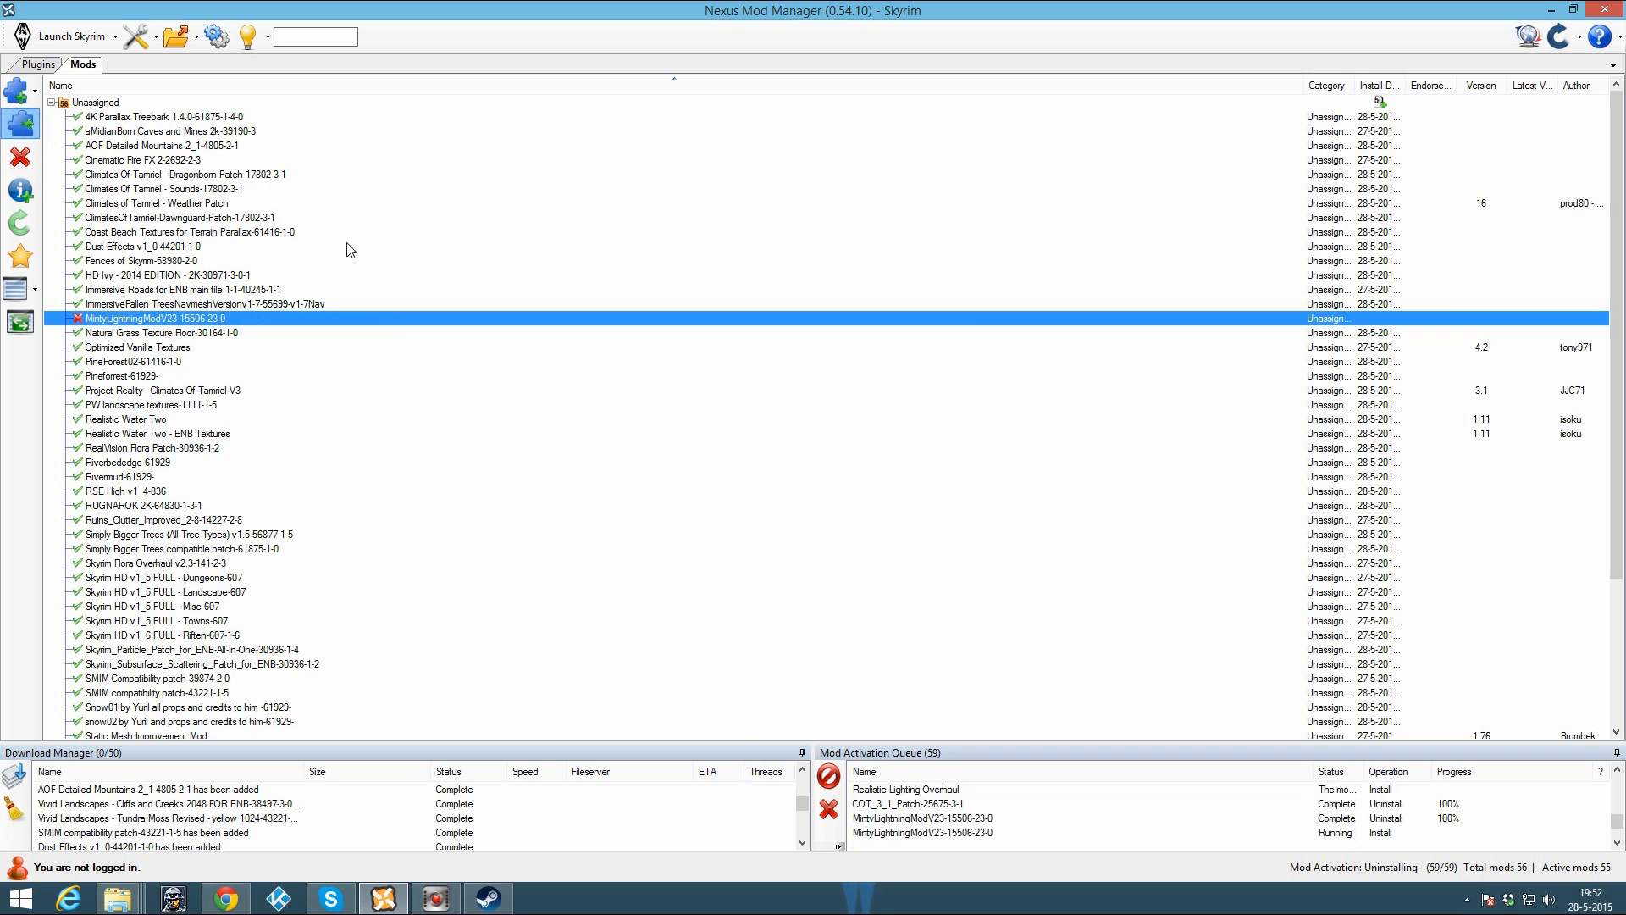
Step: In Chrome, close the finished mod's page and check the files of Lightning during Thunder Storms - Climates of Tamriel - Patch
{"action": "left_click", "coordinate": [226, 897]}
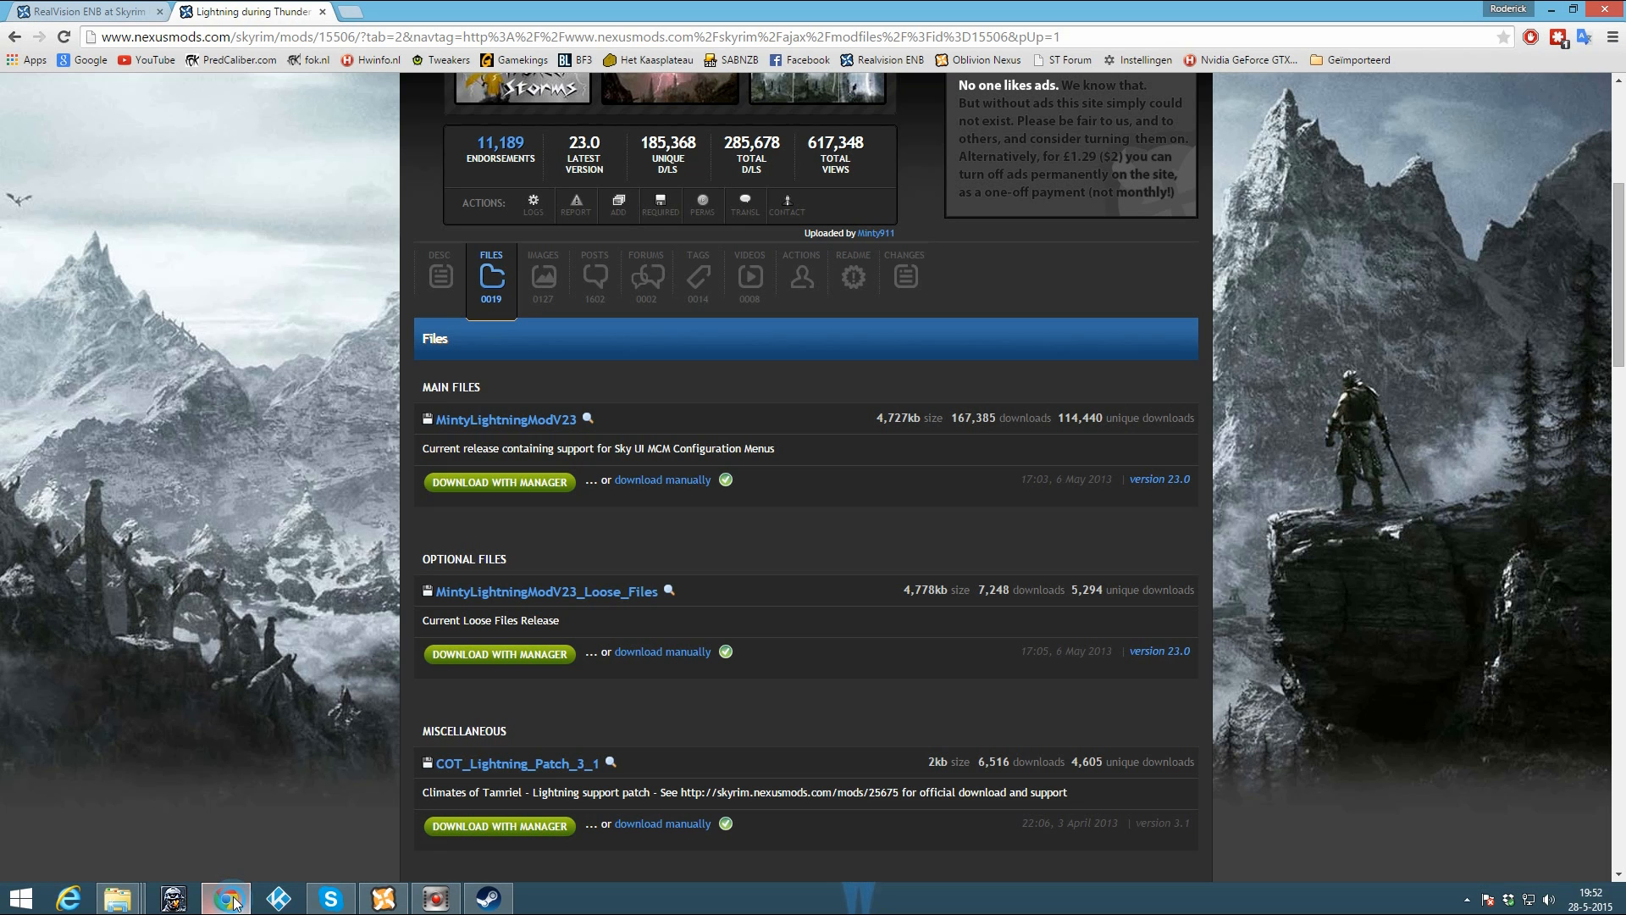
{"action": "left_click", "coordinate": [321, 12]}
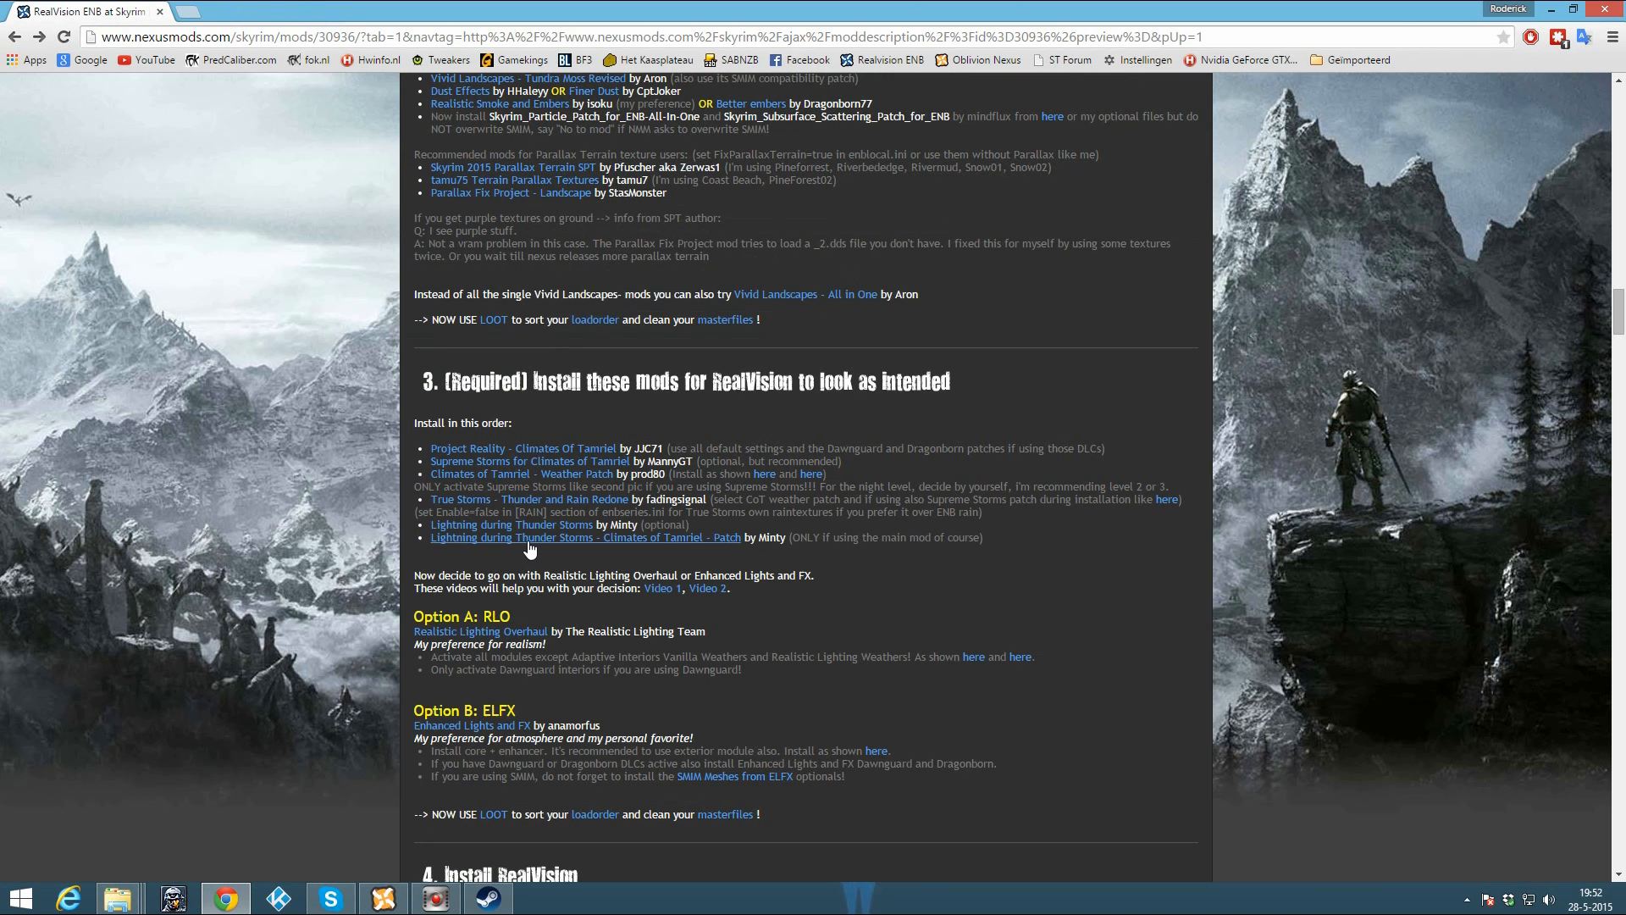
{"action": "right_click", "coordinate": [646, 546]}
{"action": "left_click", "coordinate": [694, 556]}
{"action": "key", "text": "ctrl+Tab"}
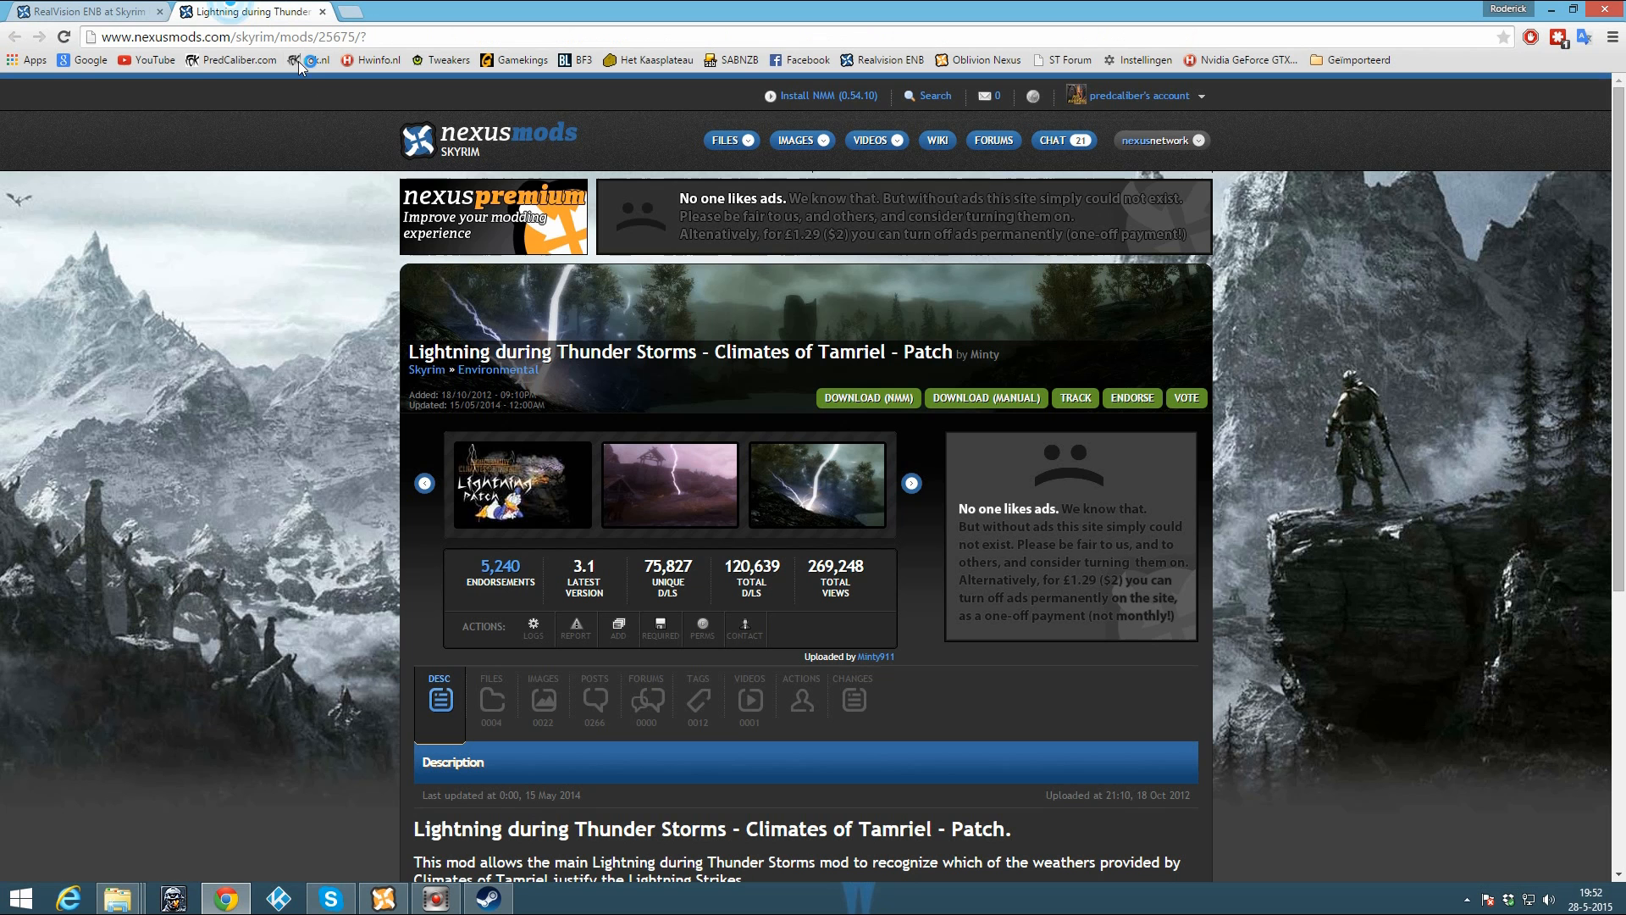
{"action": "left_click", "coordinate": [495, 702]}
{"action": "scroll", "coordinate": [644, 627], "scroll_direction": "down", "scroll_amount": 3}
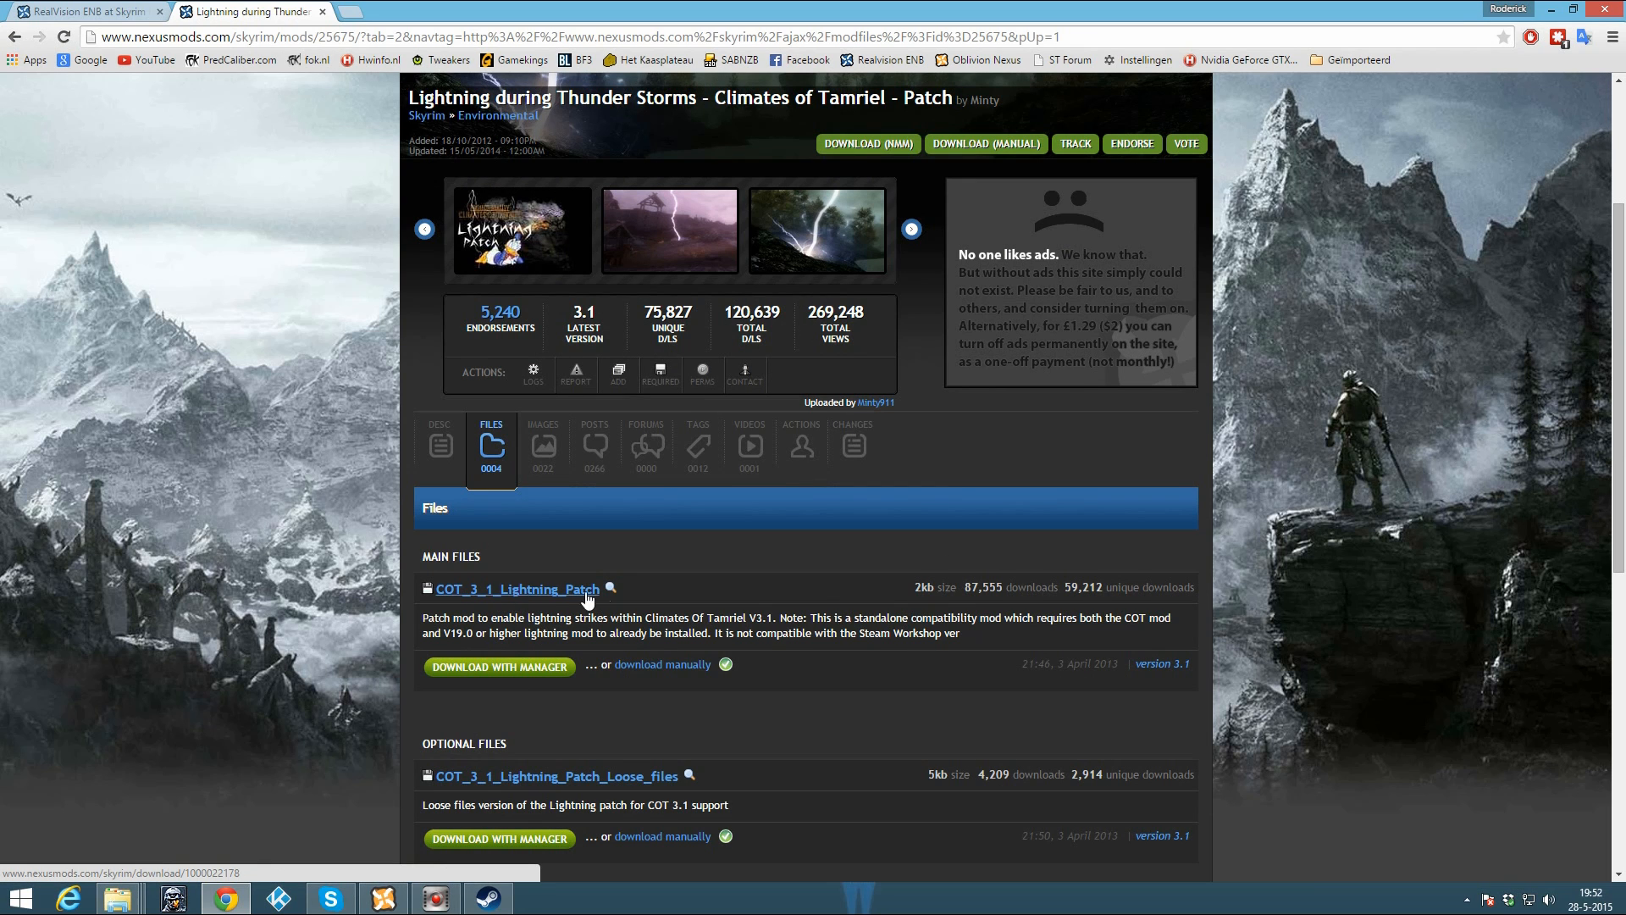
{"action": "left_click", "coordinate": [543, 595]}
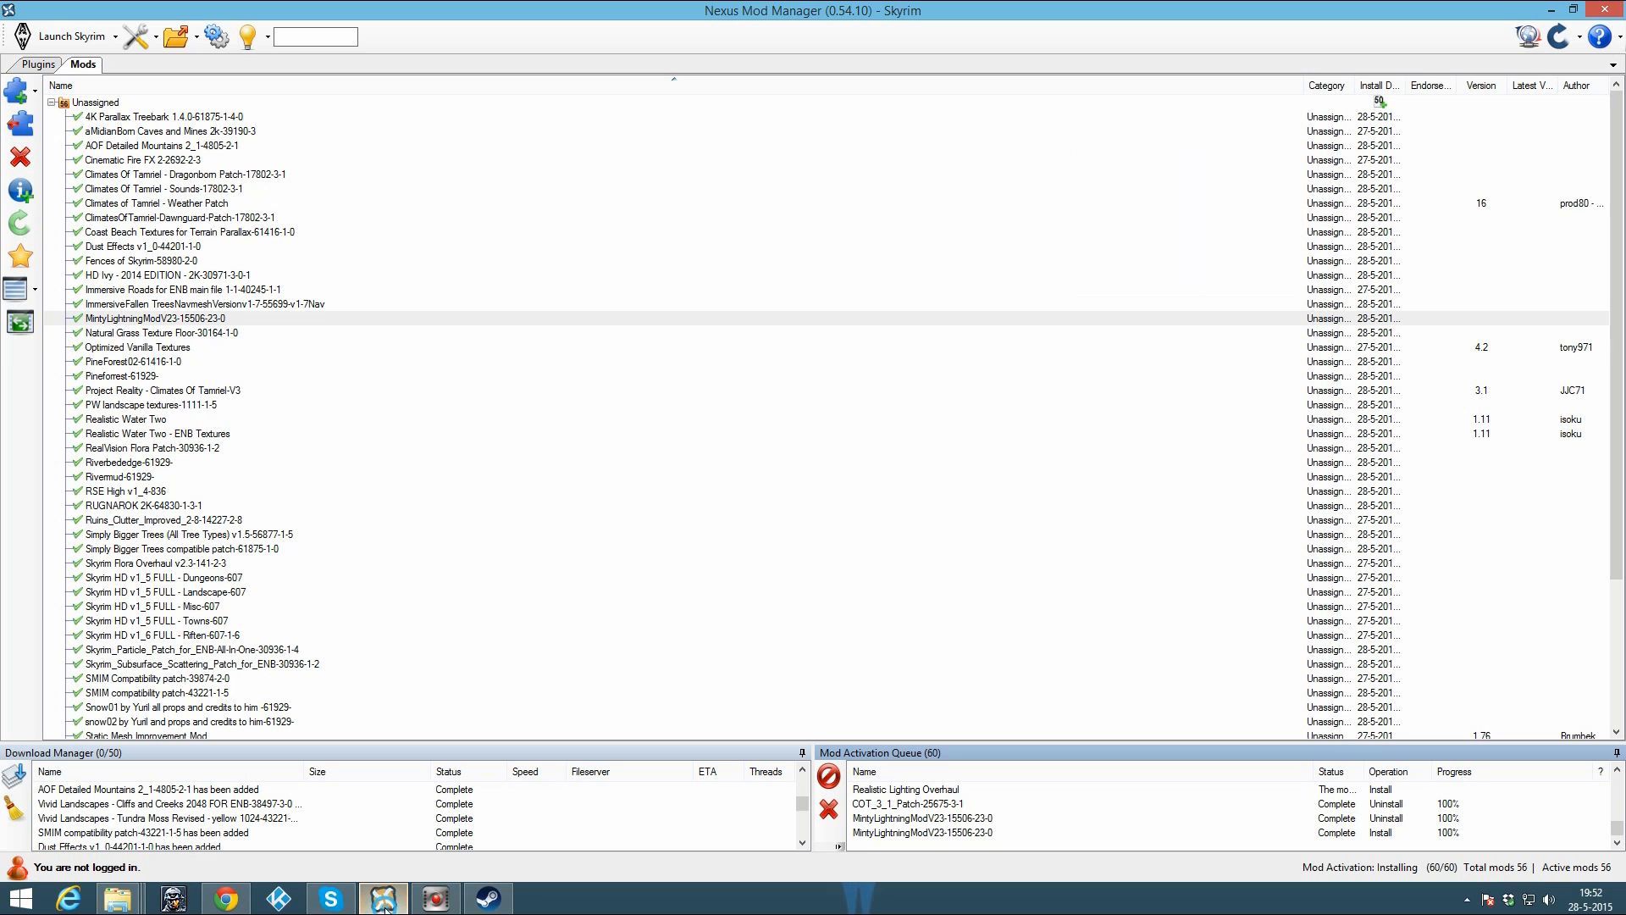
Step: In Nexus Mod Manager, add the archive COT_3_1_Patch-25675-3-1 from the Skyrim Mods 2015 folder and activate it
{"action": "left_click", "coordinate": [16, 89]}
{"action": "left_click", "coordinate": [652, 294]}
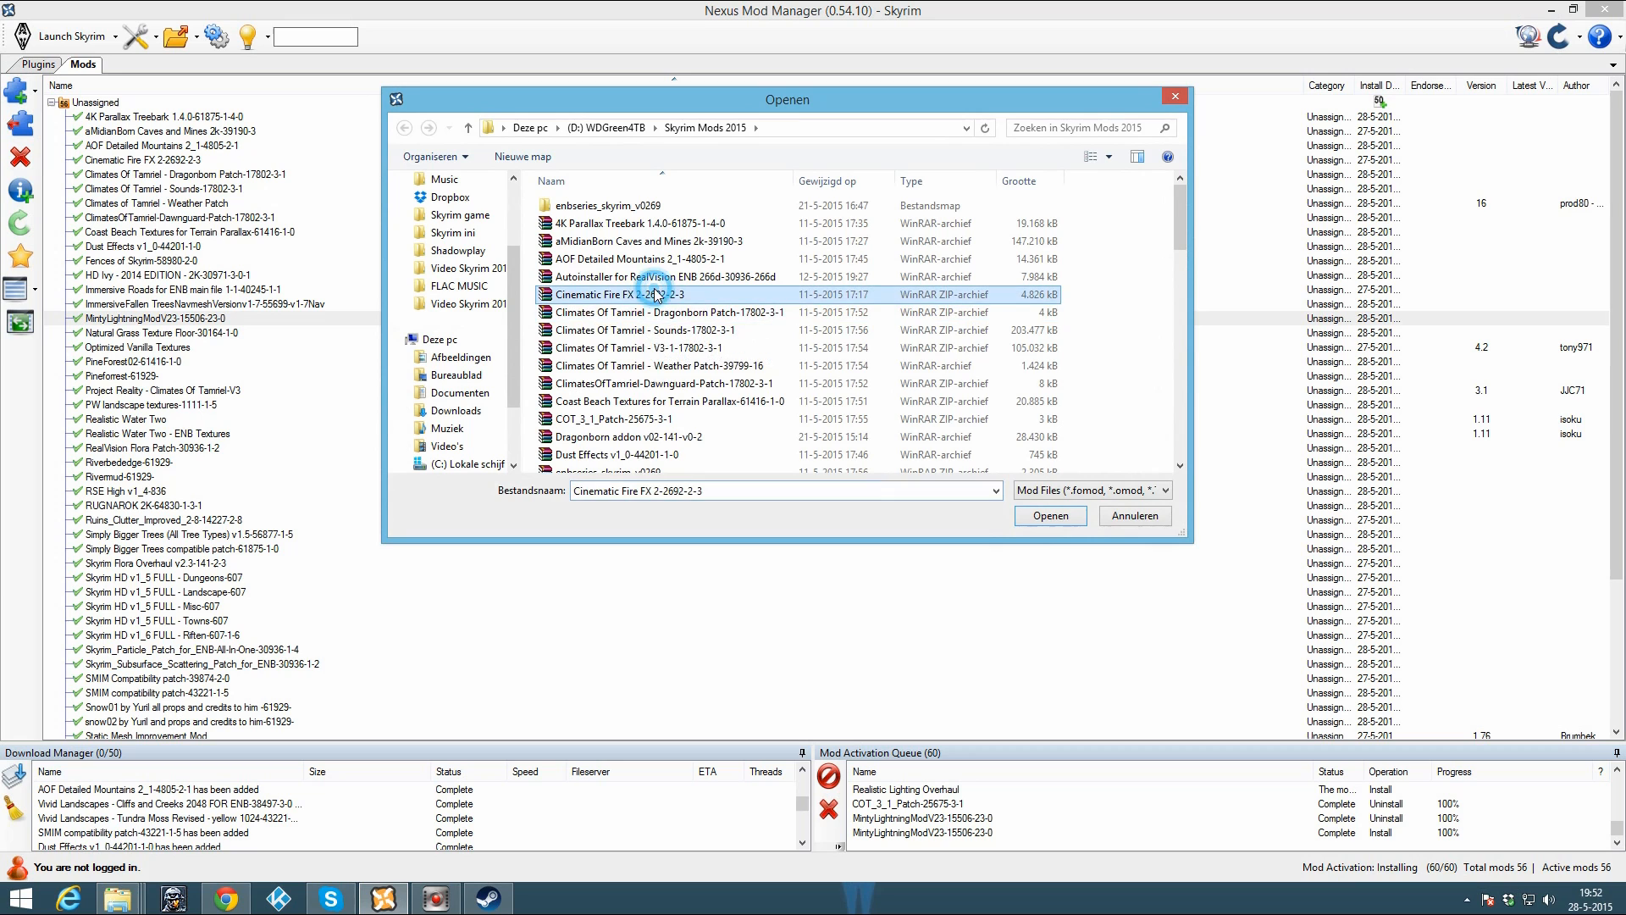
{"action": "double_click", "coordinate": [618, 418]}
{"action": "left_click", "coordinate": [118, 246]}
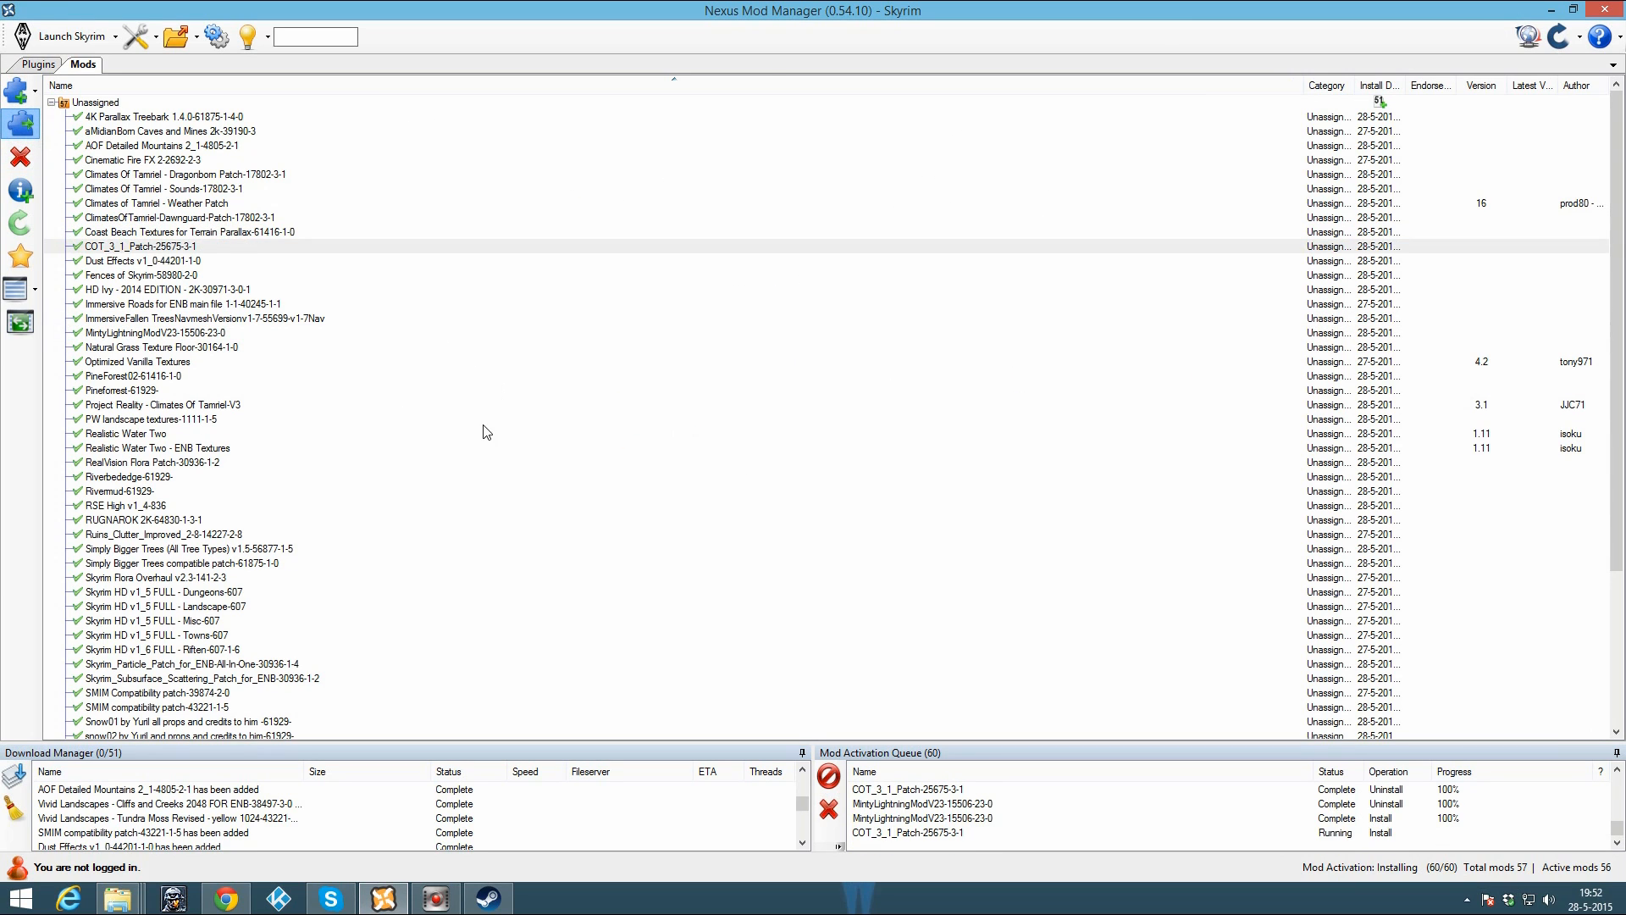
Step: In Chrome, close the patch page and check the files of the guide's Option A mod, Realistic Lighting Overhaul
{"action": "left_click", "coordinate": [225, 897]}
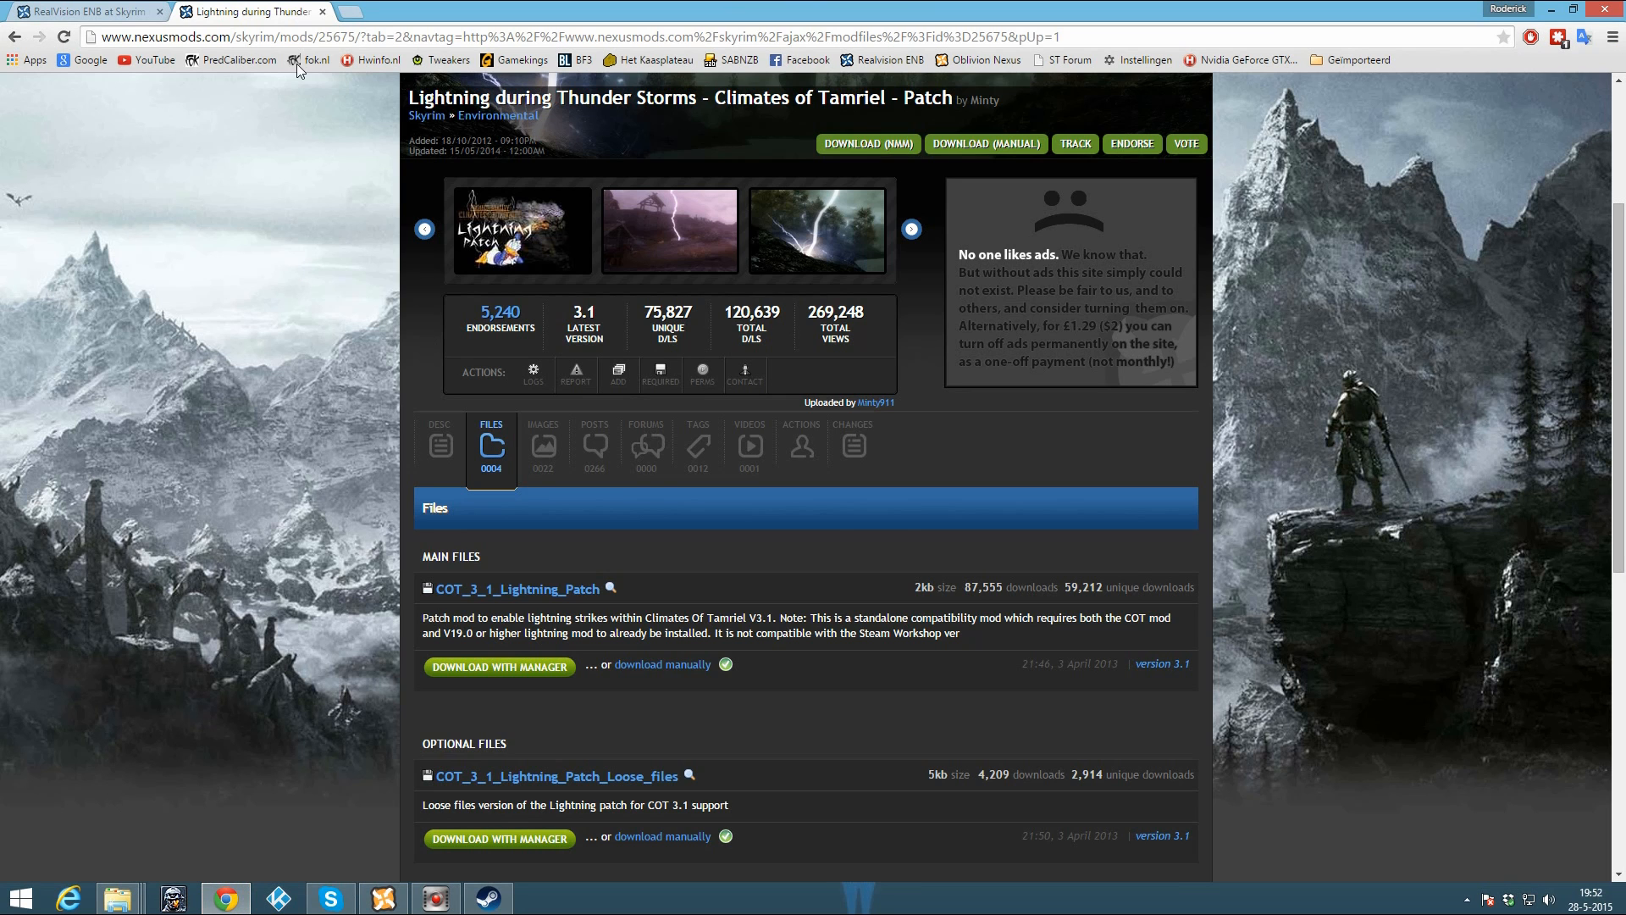
{"action": "left_click", "coordinate": [322, 12]}
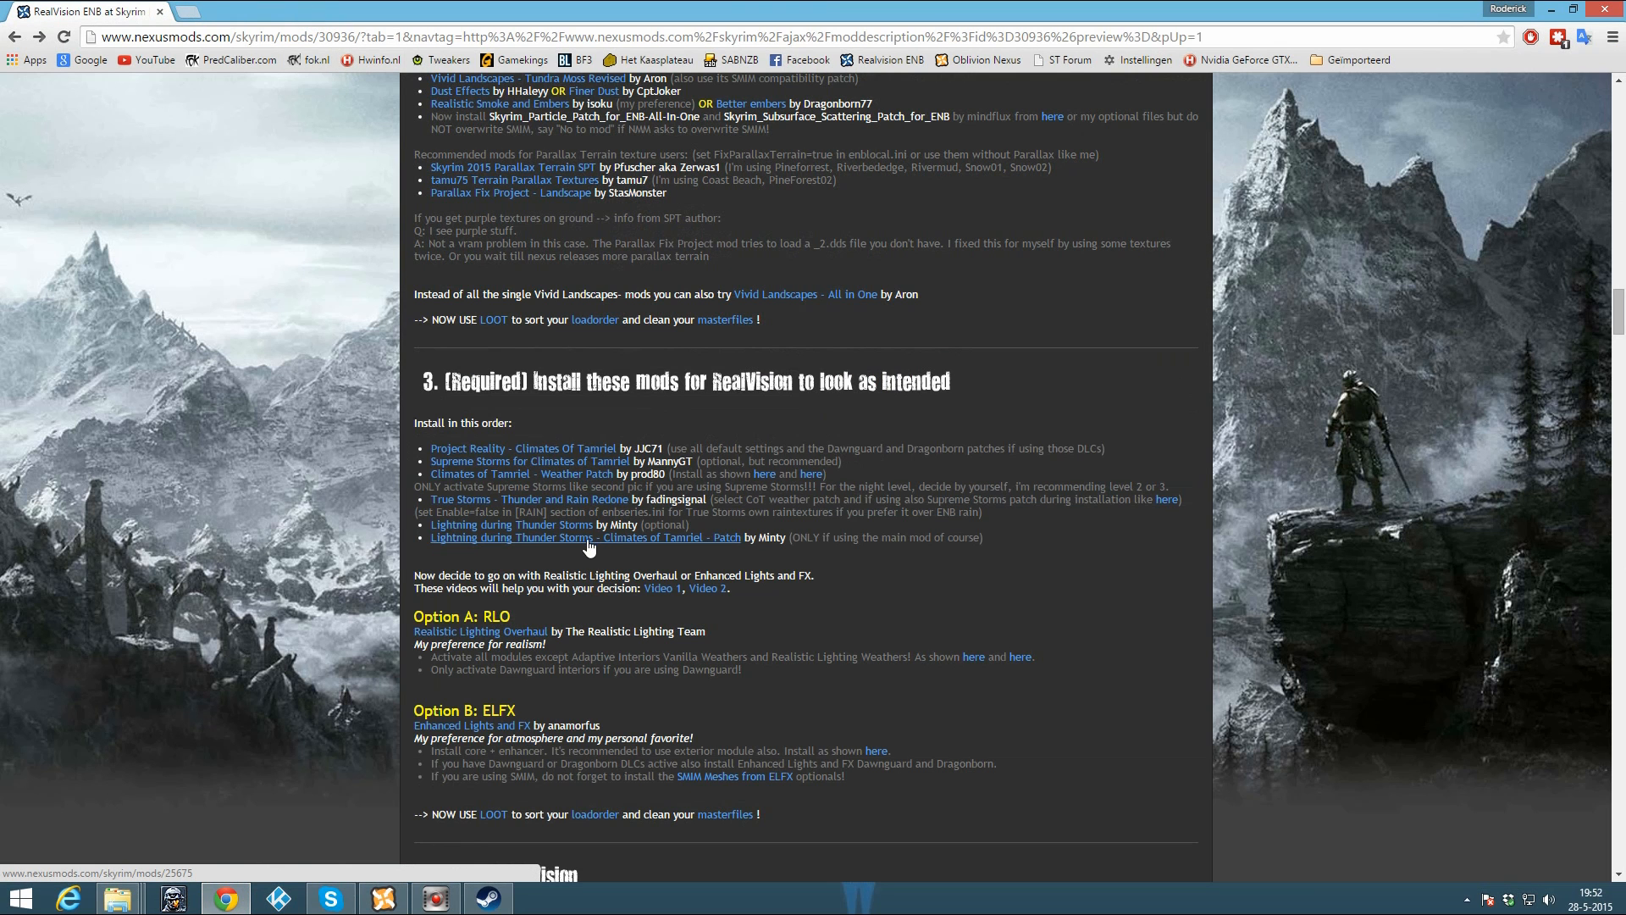
{"action": "right_click", "coordinate": [502, 641]}
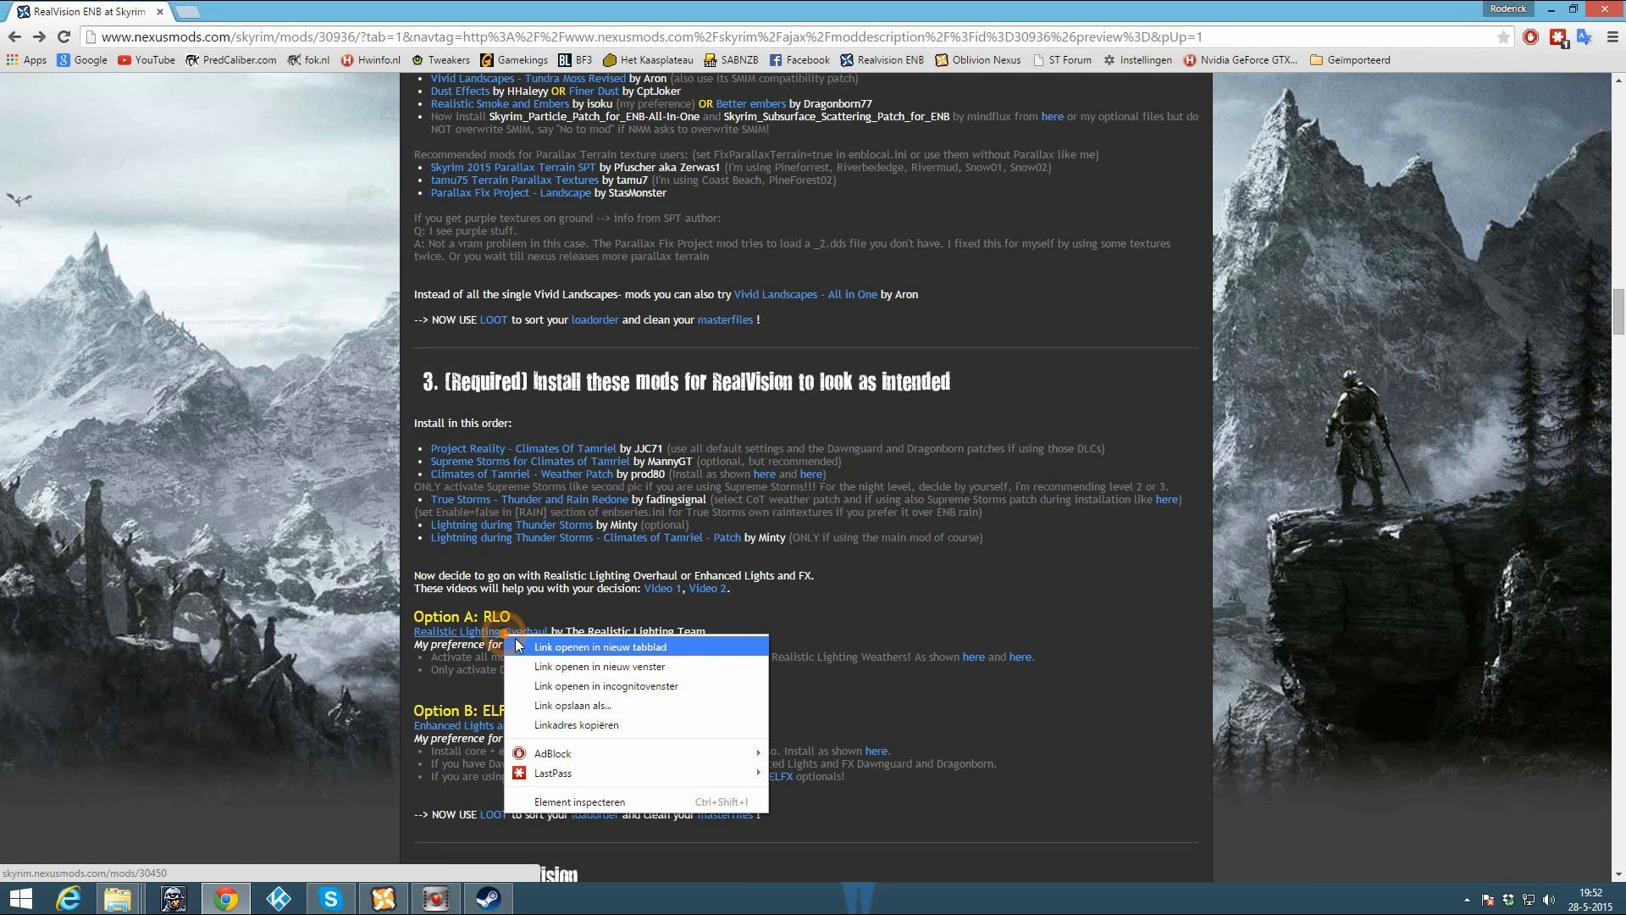
{"action": "left_click", "coordinate": [550, 650]}
{"action": "left_click", "coordinate": [244, 13]}
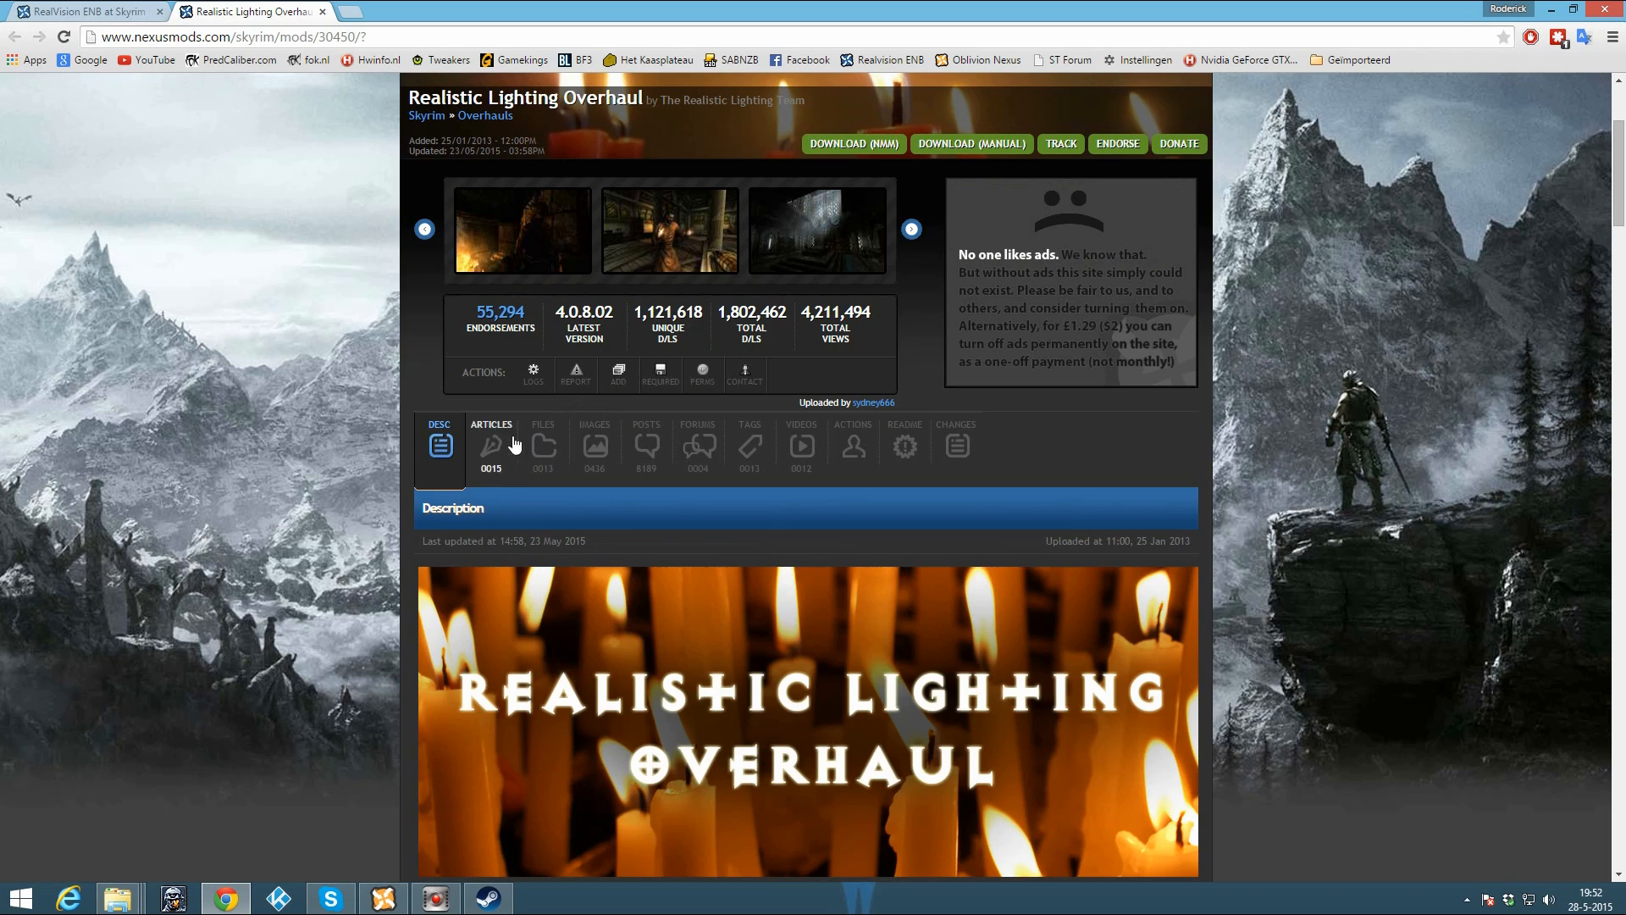
{"action": "left_click", "coordinate": [543, 446]}
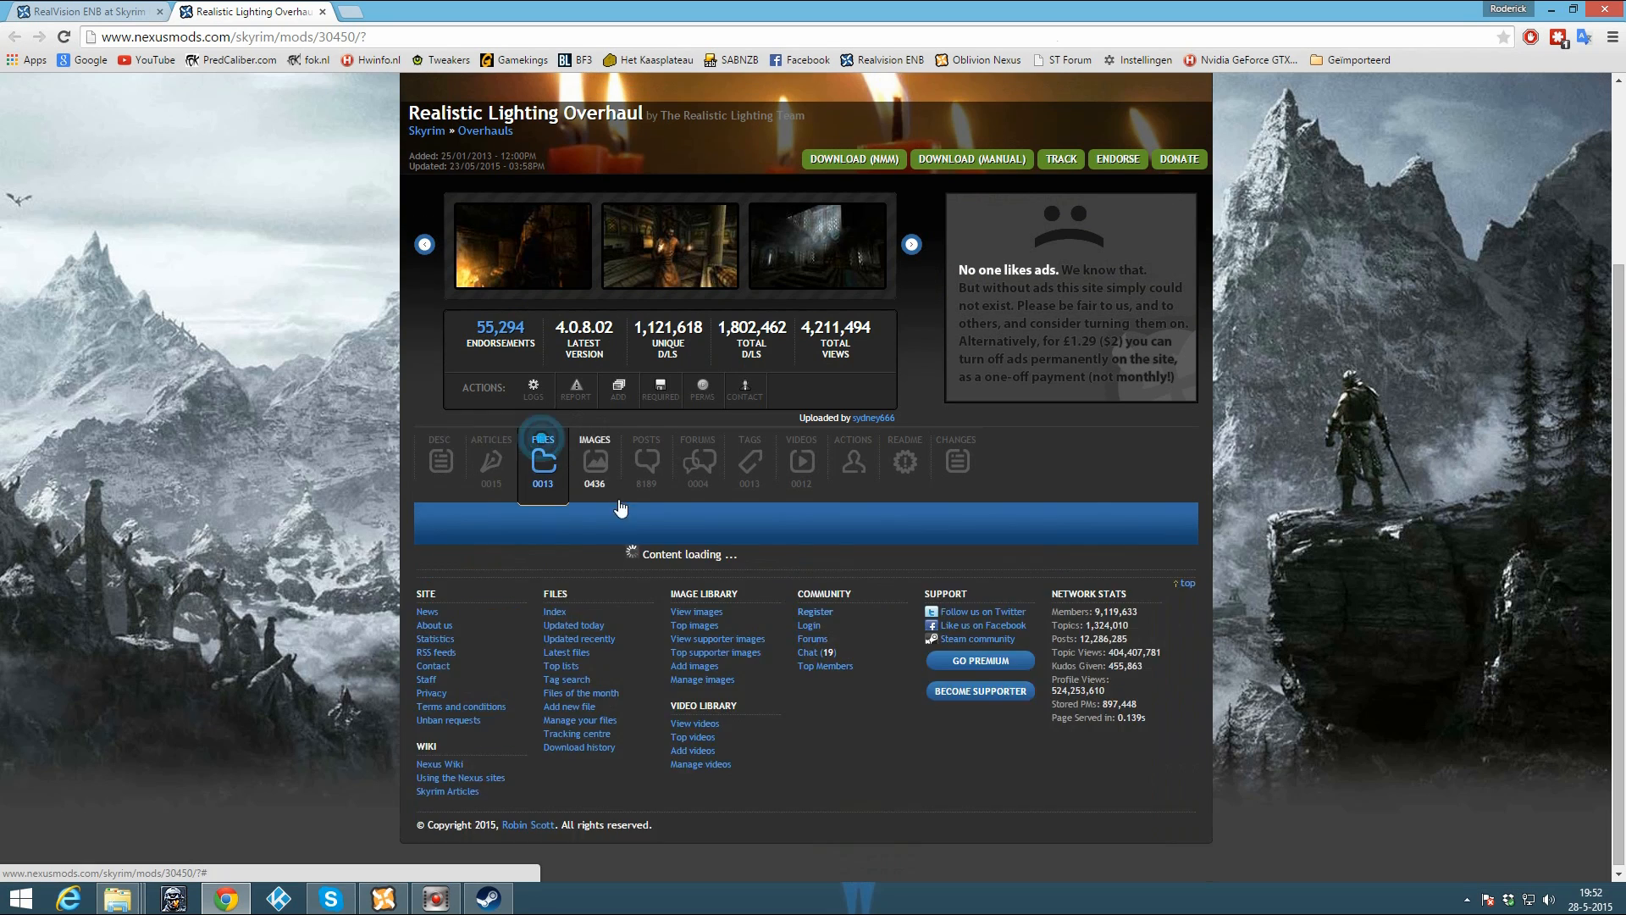
{"action": "scroll", "coordinate": [714, 549], "scroll_direction": "down", "scroll_amount": 2}
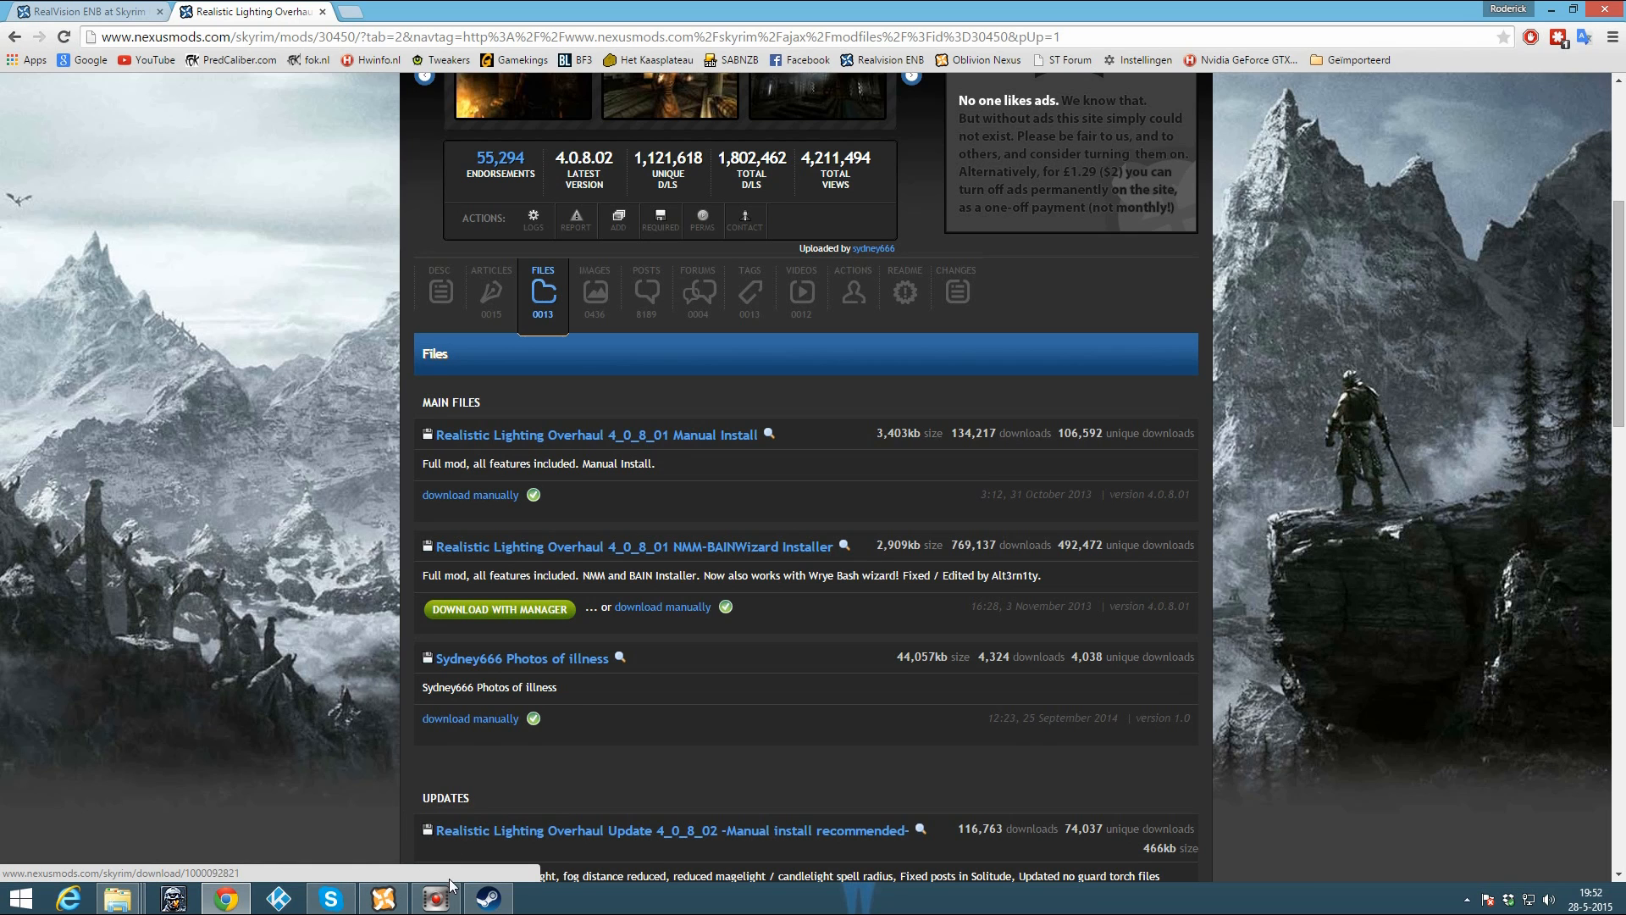
Step: In Nexus Mod Manager, add the Realistic Lighting Overhaul 4_0_8_01 NMM-BAINWizard Installer archive and start activating it
{"action": "left_click", "coordinate": [383, 898]}
{"action": "left_click", "coordinate": [25, 102]}
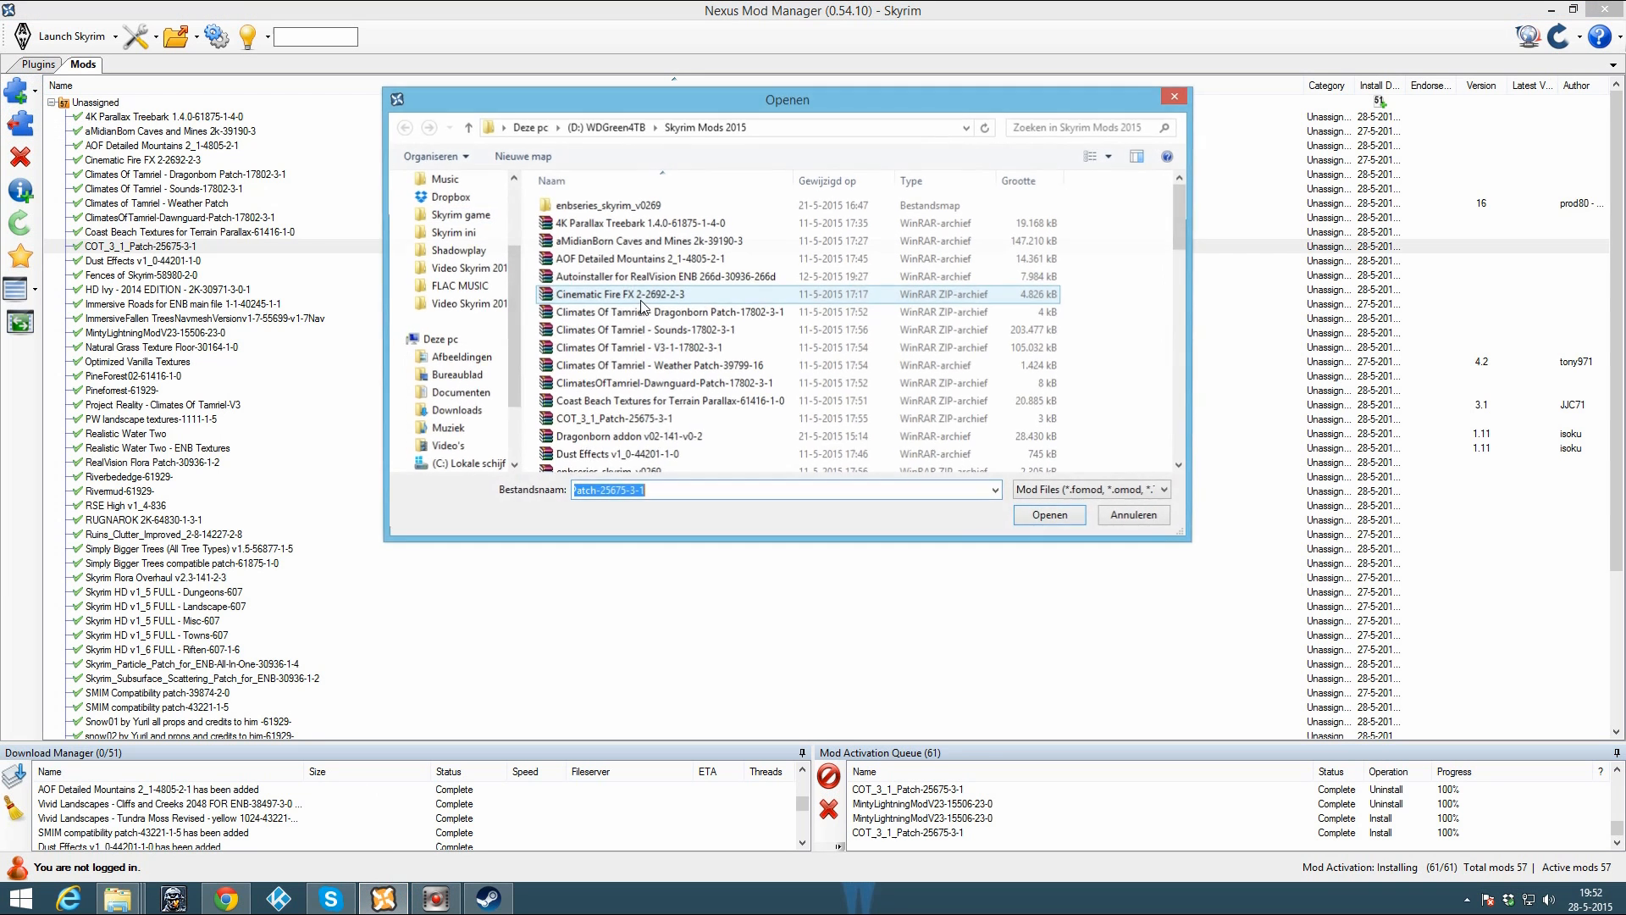
{"action": "double_click", "coordinate": [674, 204]}
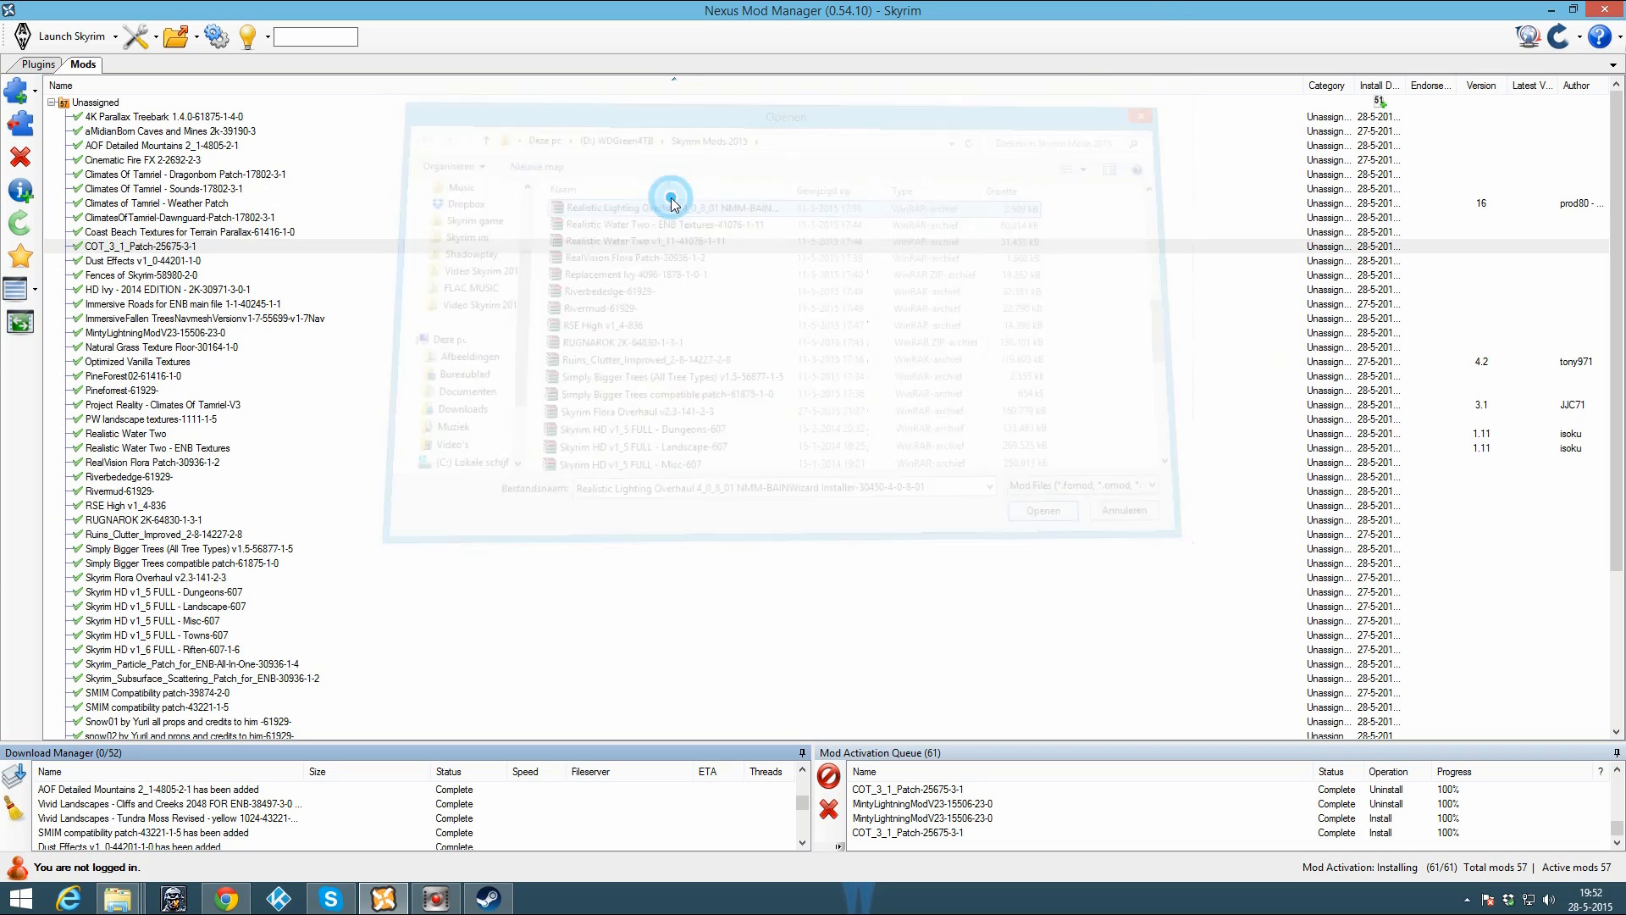
{"action": "left_click", "coordinate": [125, 434]}
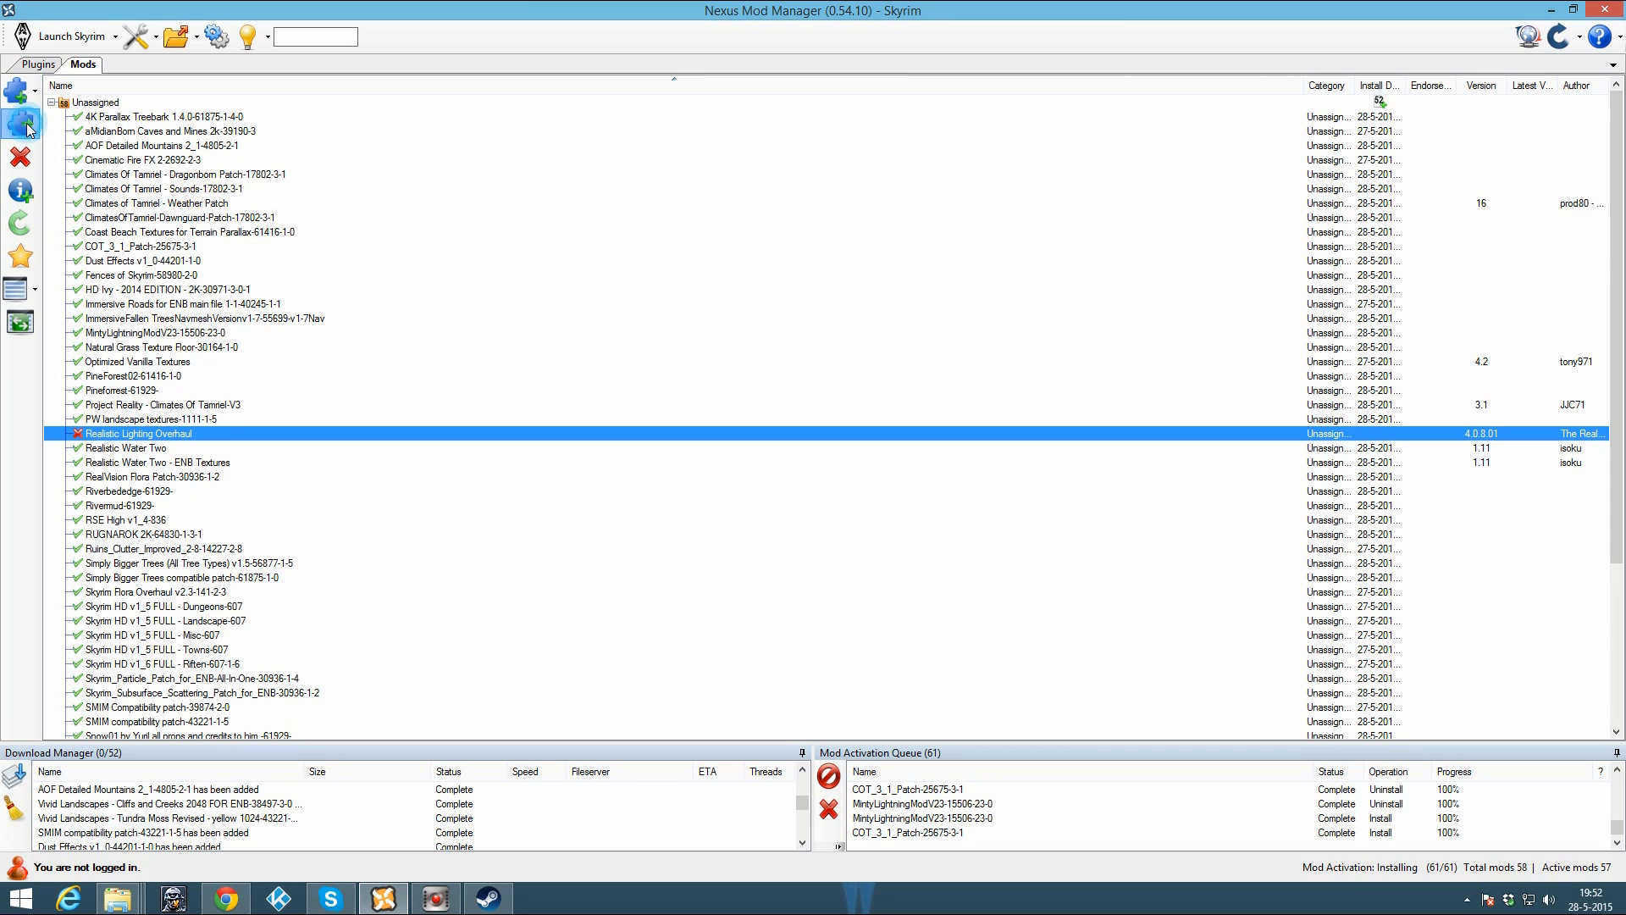
{"action": "left_click", "coordinate": [20, 125]}
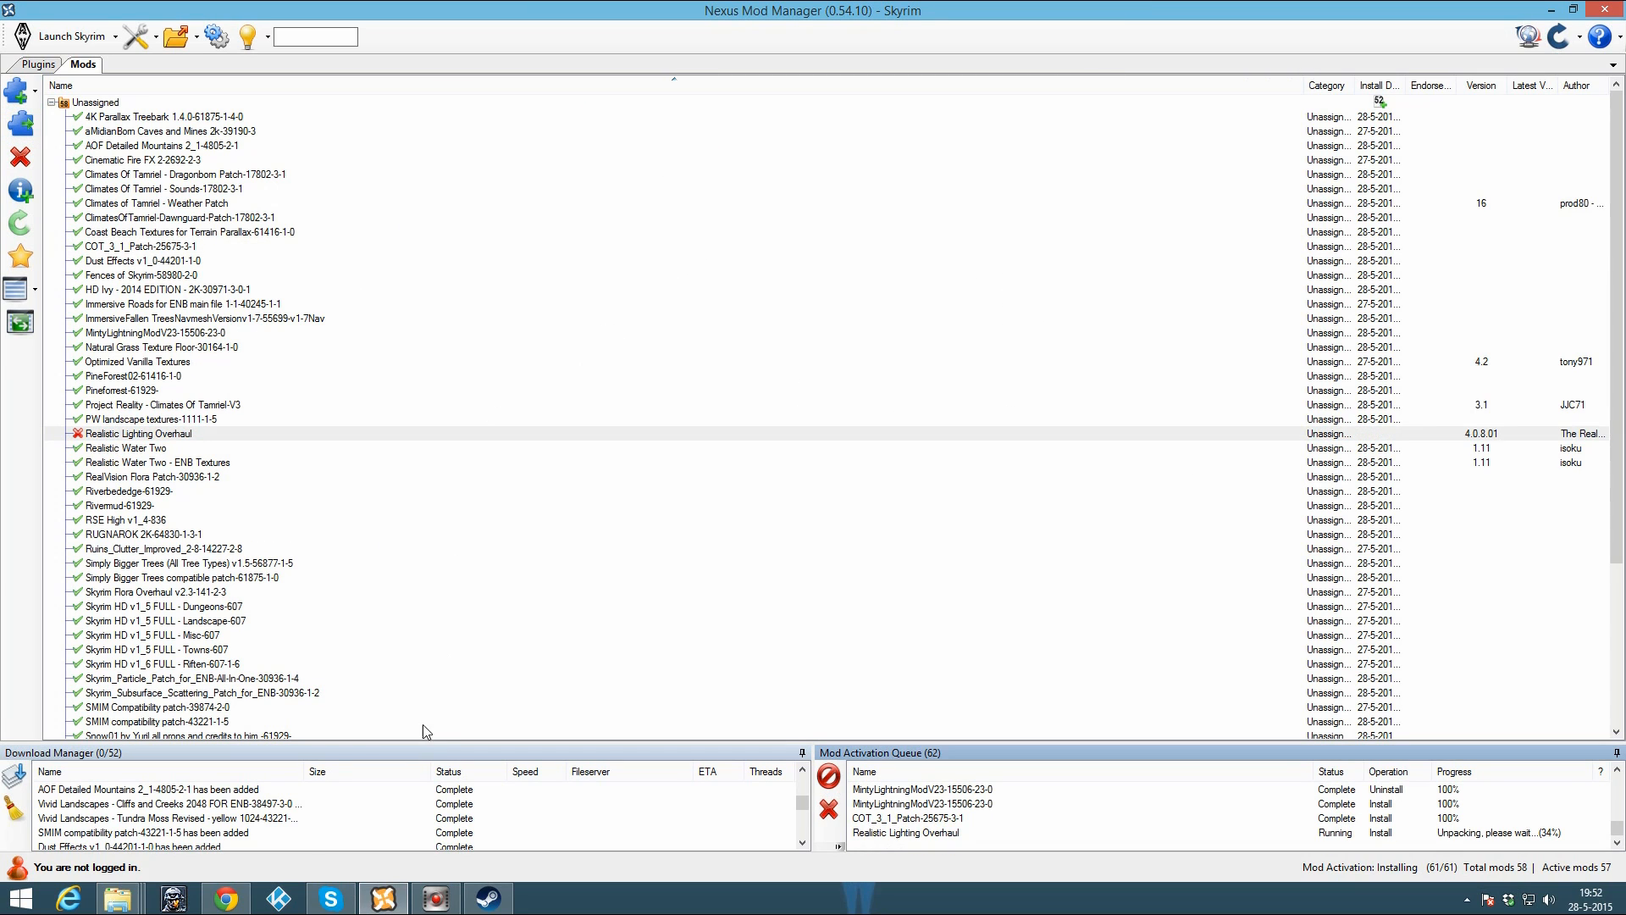
Step: Install Realistic Lighting Overhaul as RLO - Custom Selection with Major City Interiors, Major City Exteriors, Dungeons, Minor Cities and Town Interiors, and Dawnguard Interiors
{"action": "left_click", "coordinate": [651, 347]}
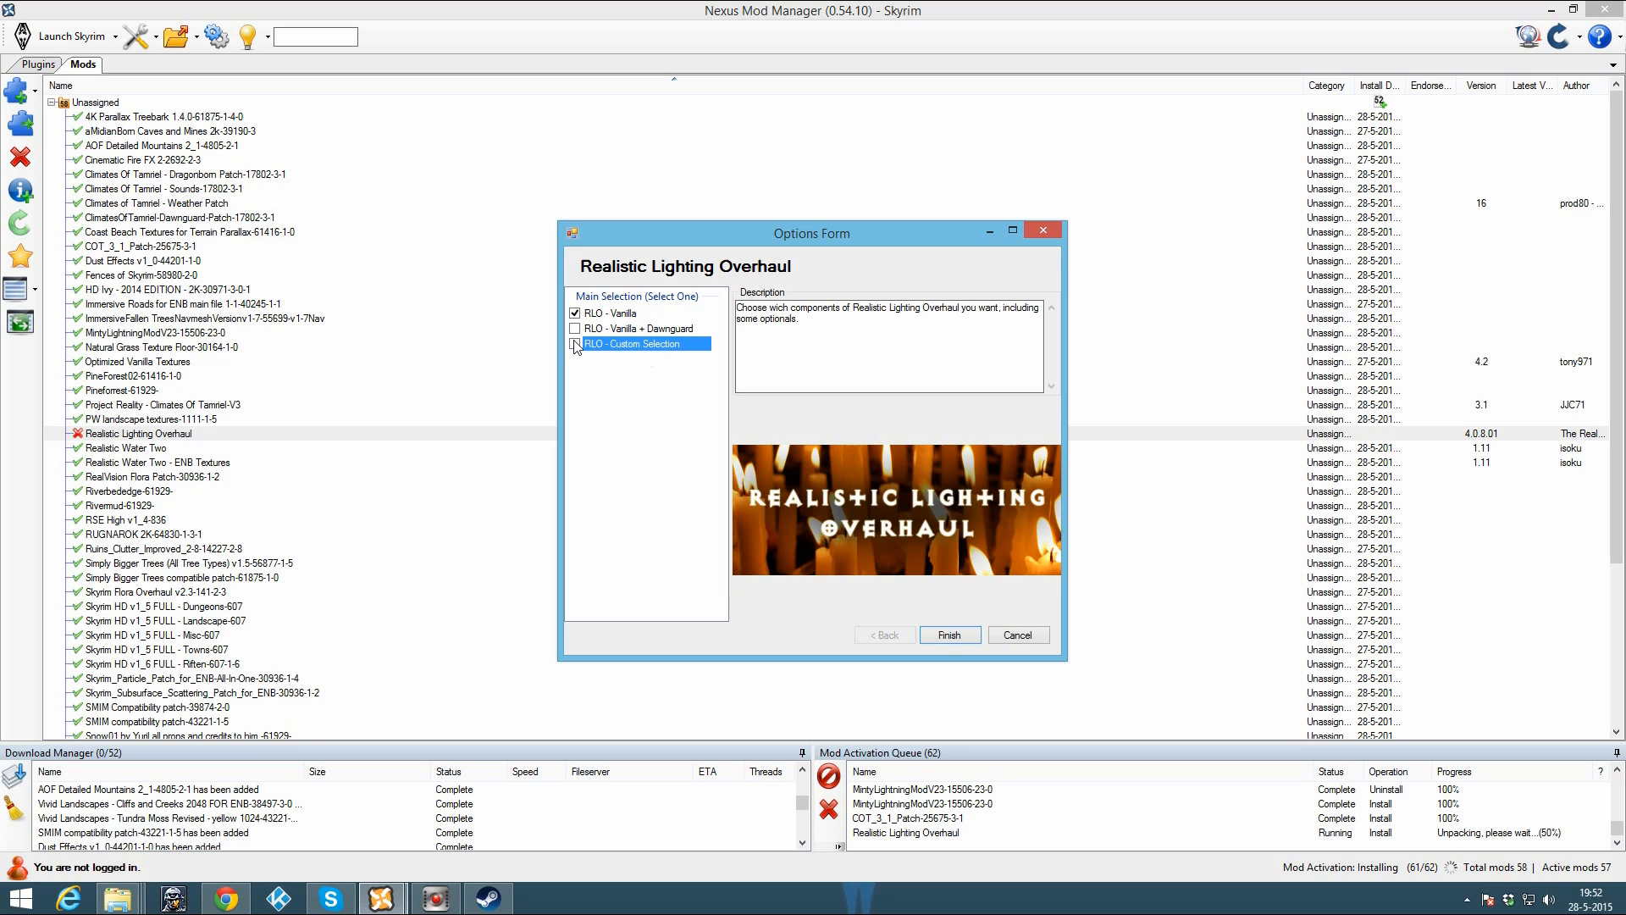
{"action": "left_click", "coordinate": [949, 635]}
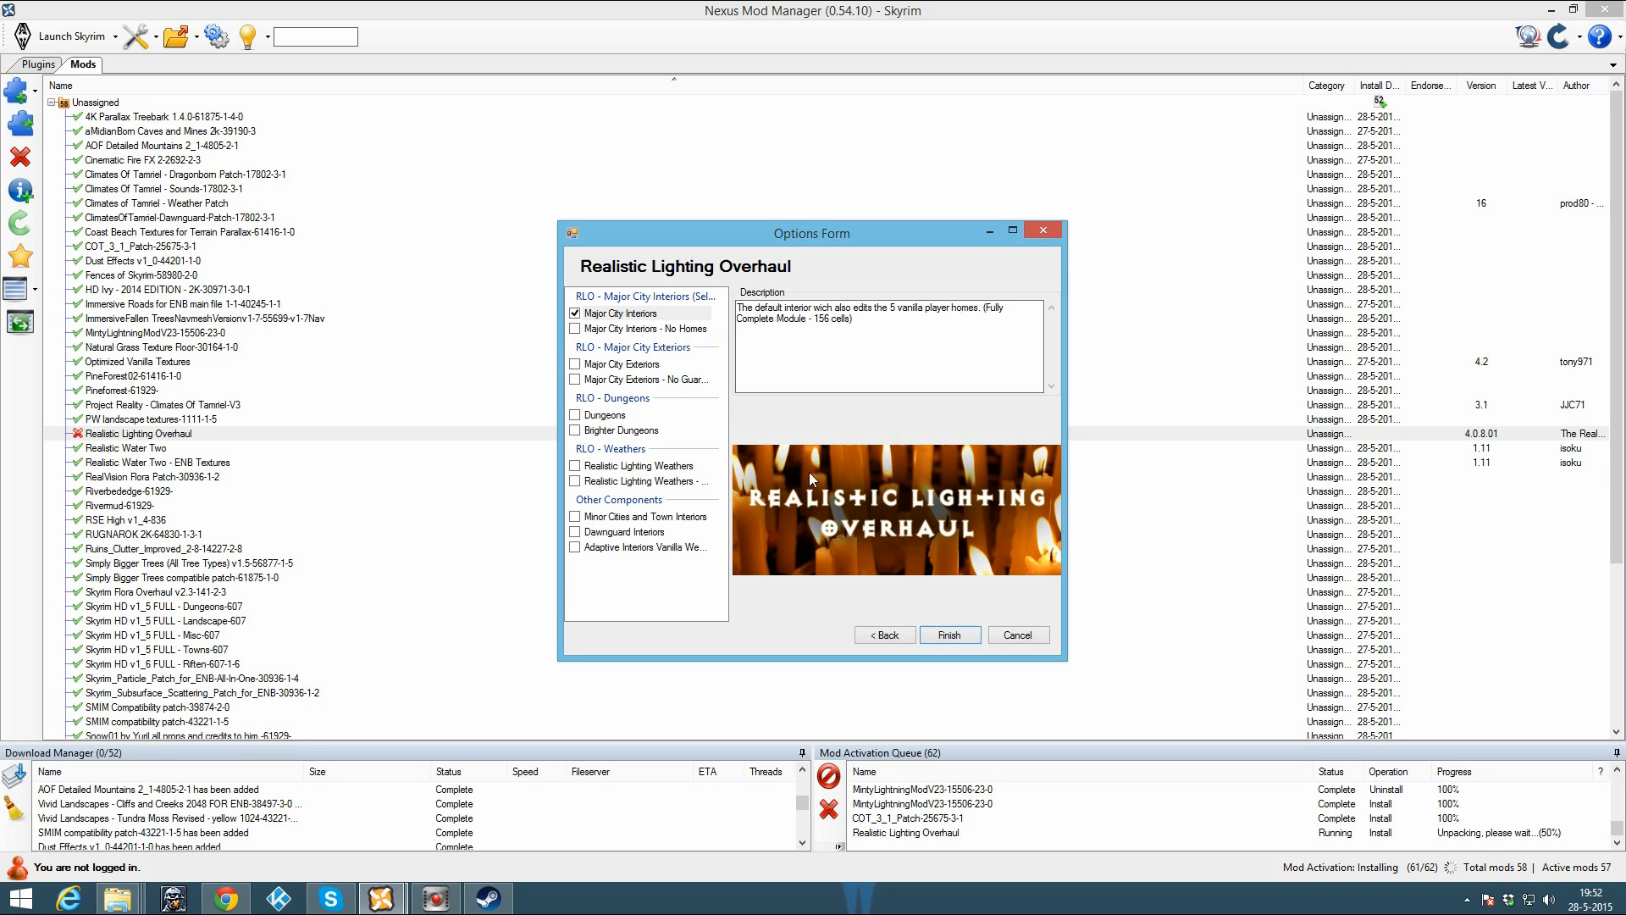
{"action": "left_click", "coordinate": [635, 315]}
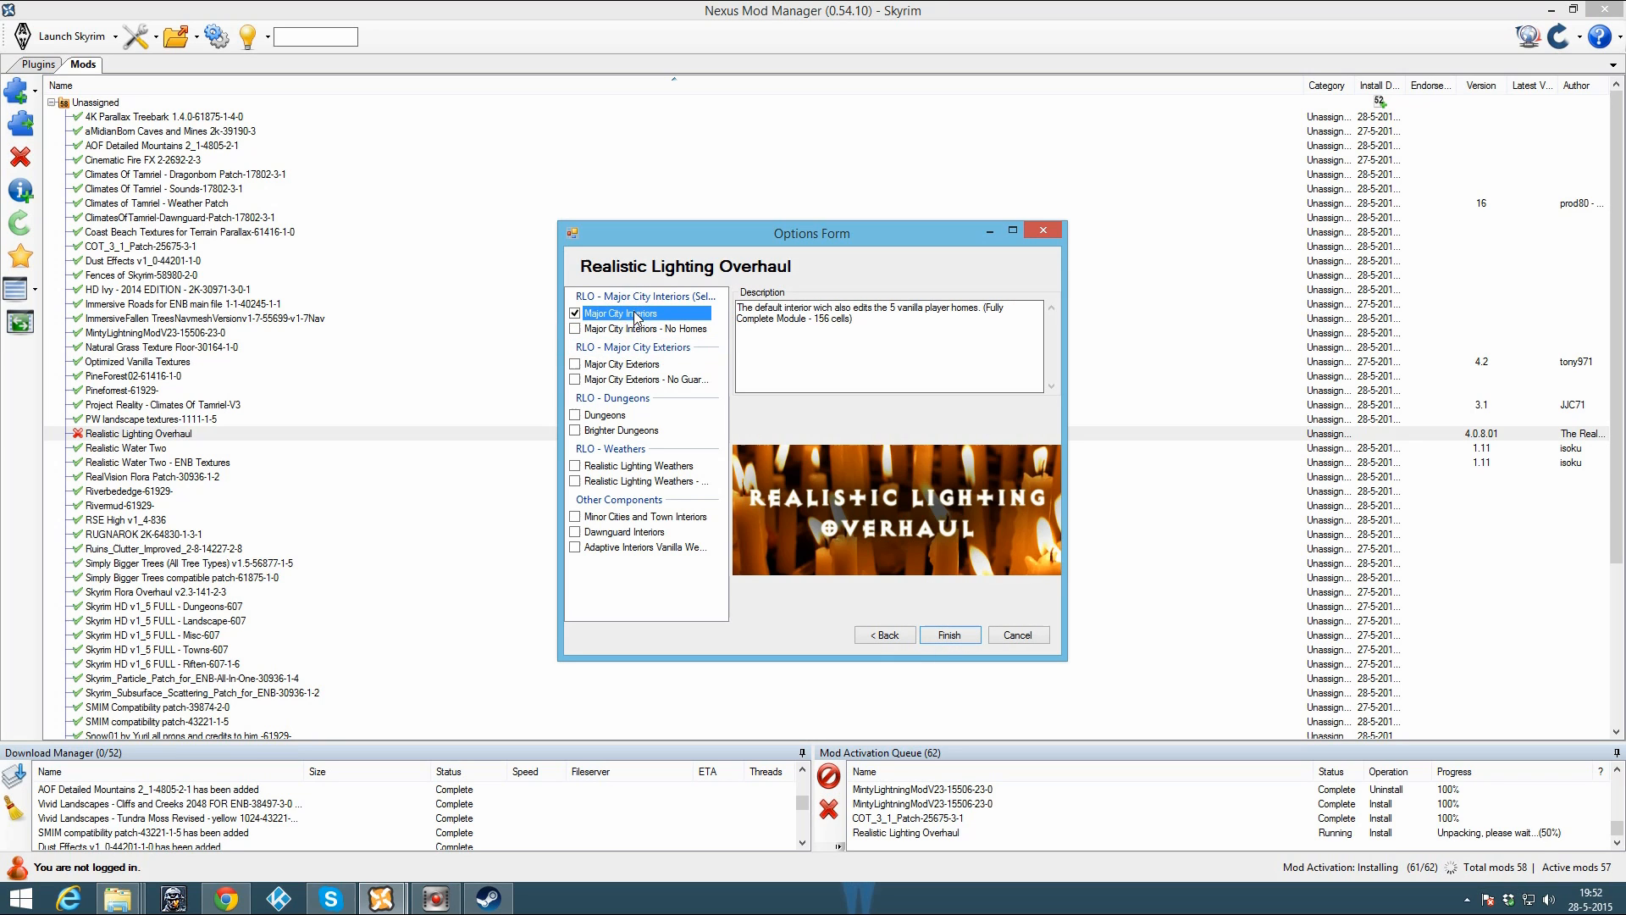
{"action": "left_click", "coordinate": [651, 365]}
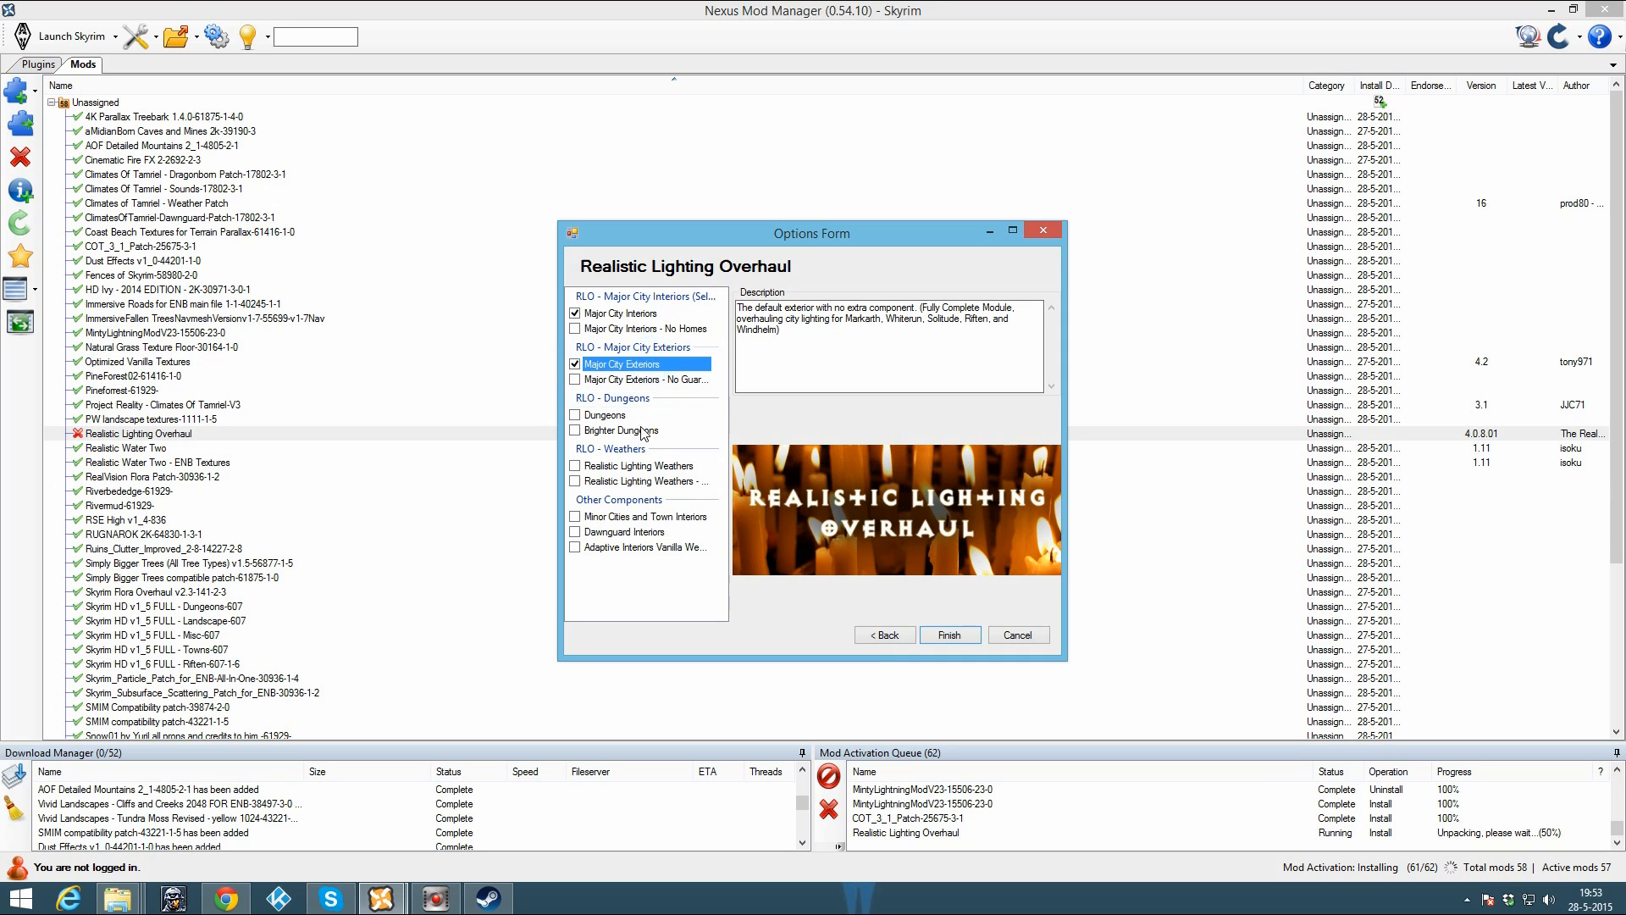
{"action": "left_click", "coordinate": [582, 416]}
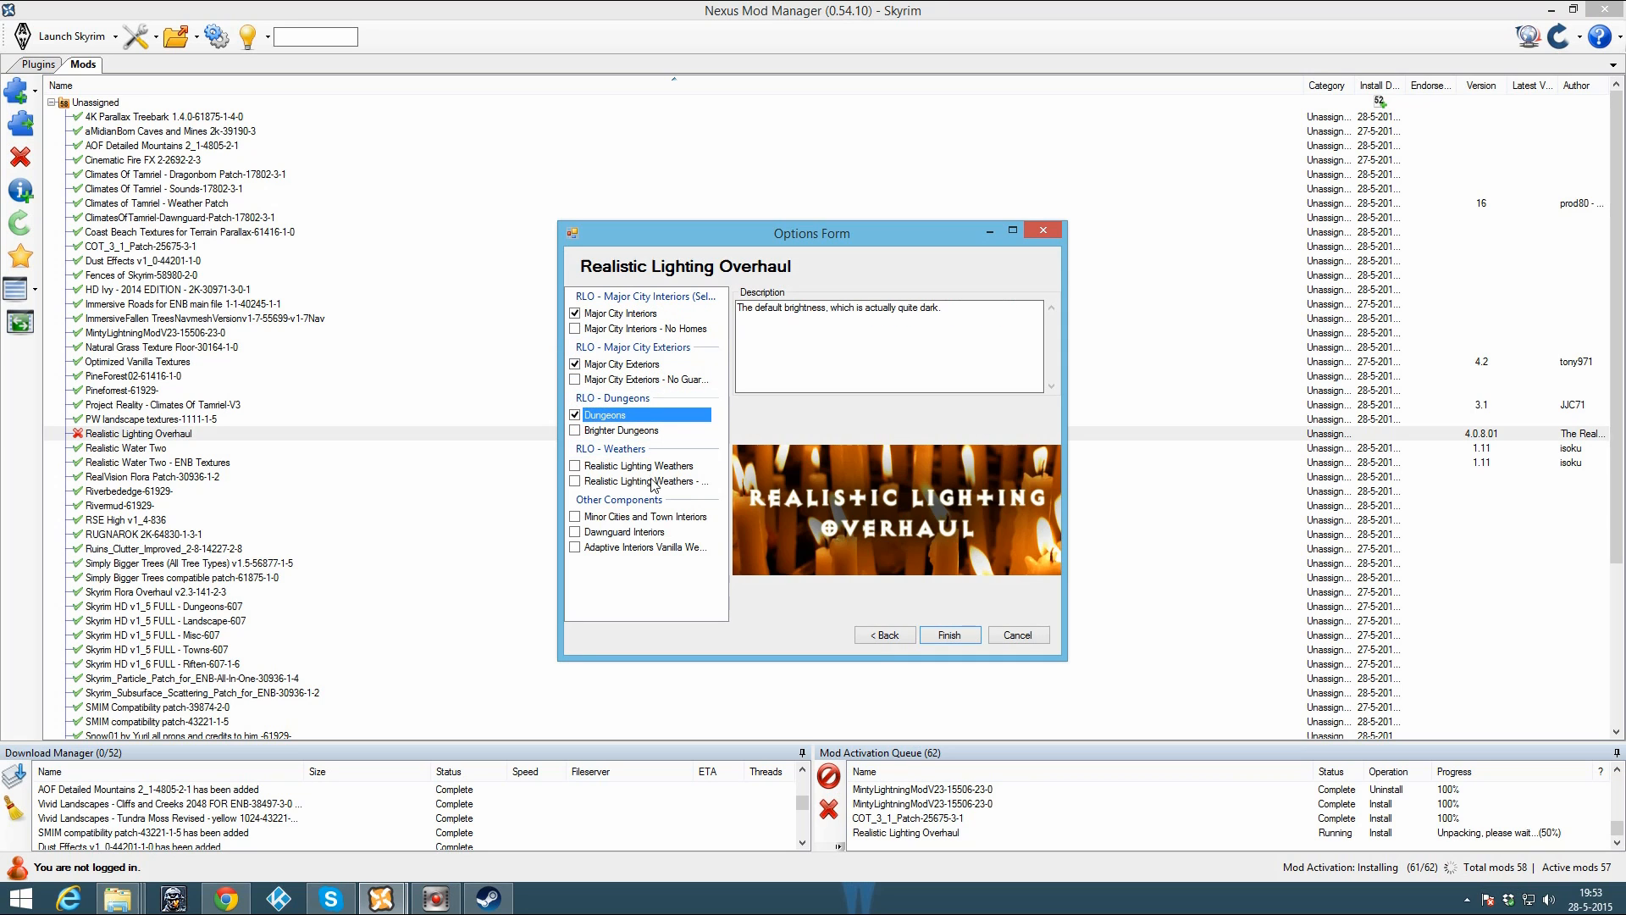
{"action": "left_click", "coordinate": [606, 517]}
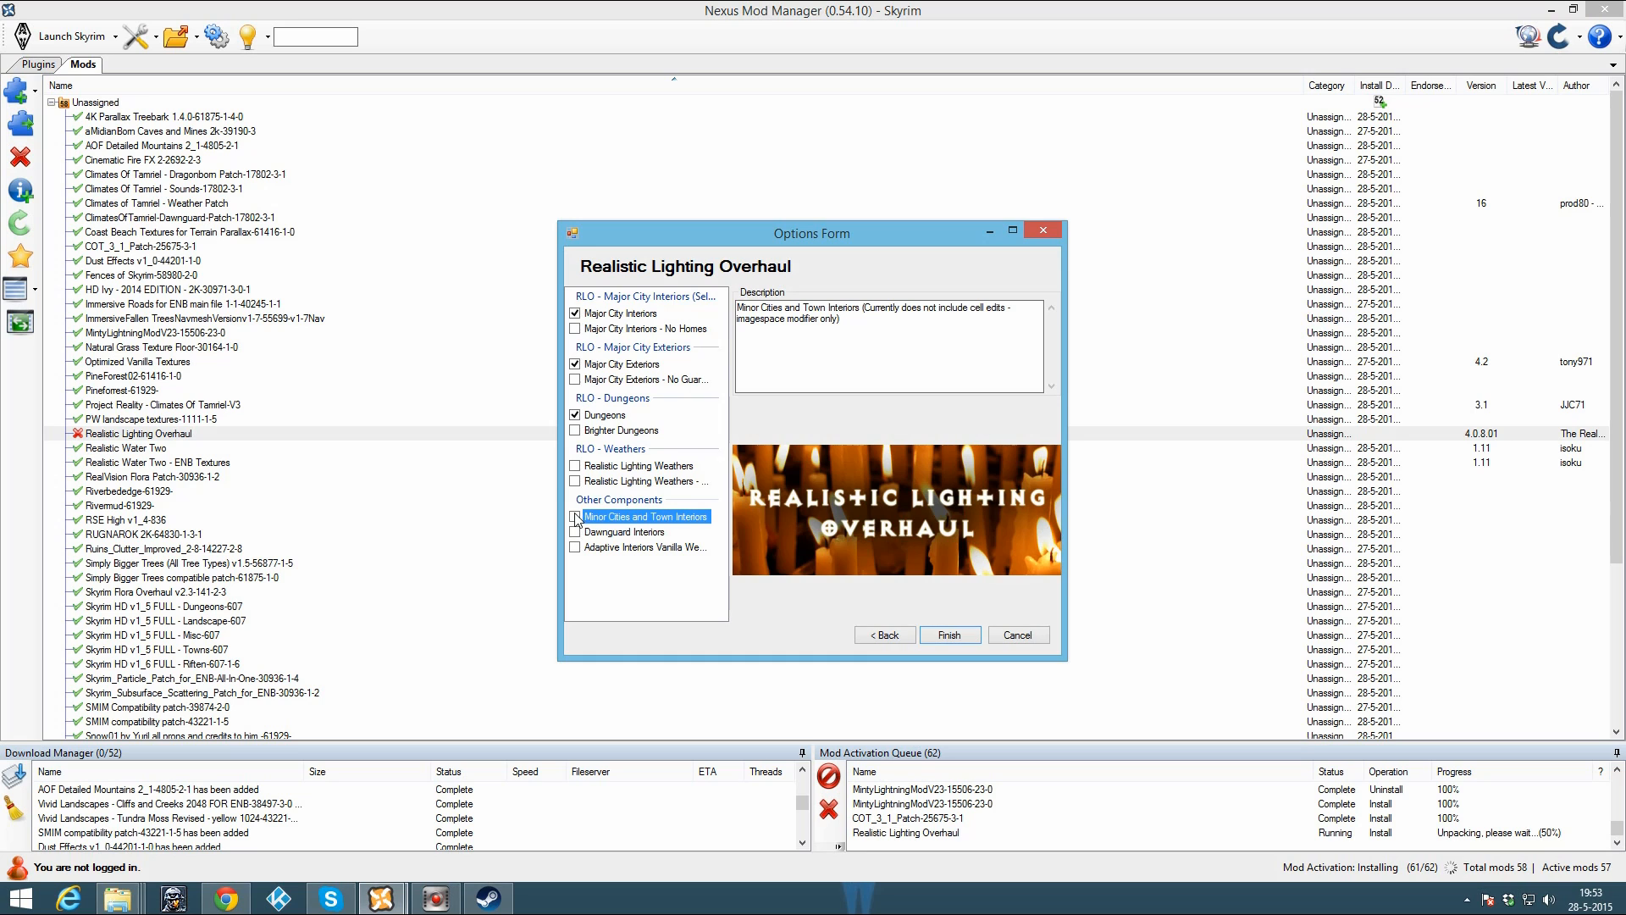
{"action": "mouse_move", "coordinate": [645, 533]}
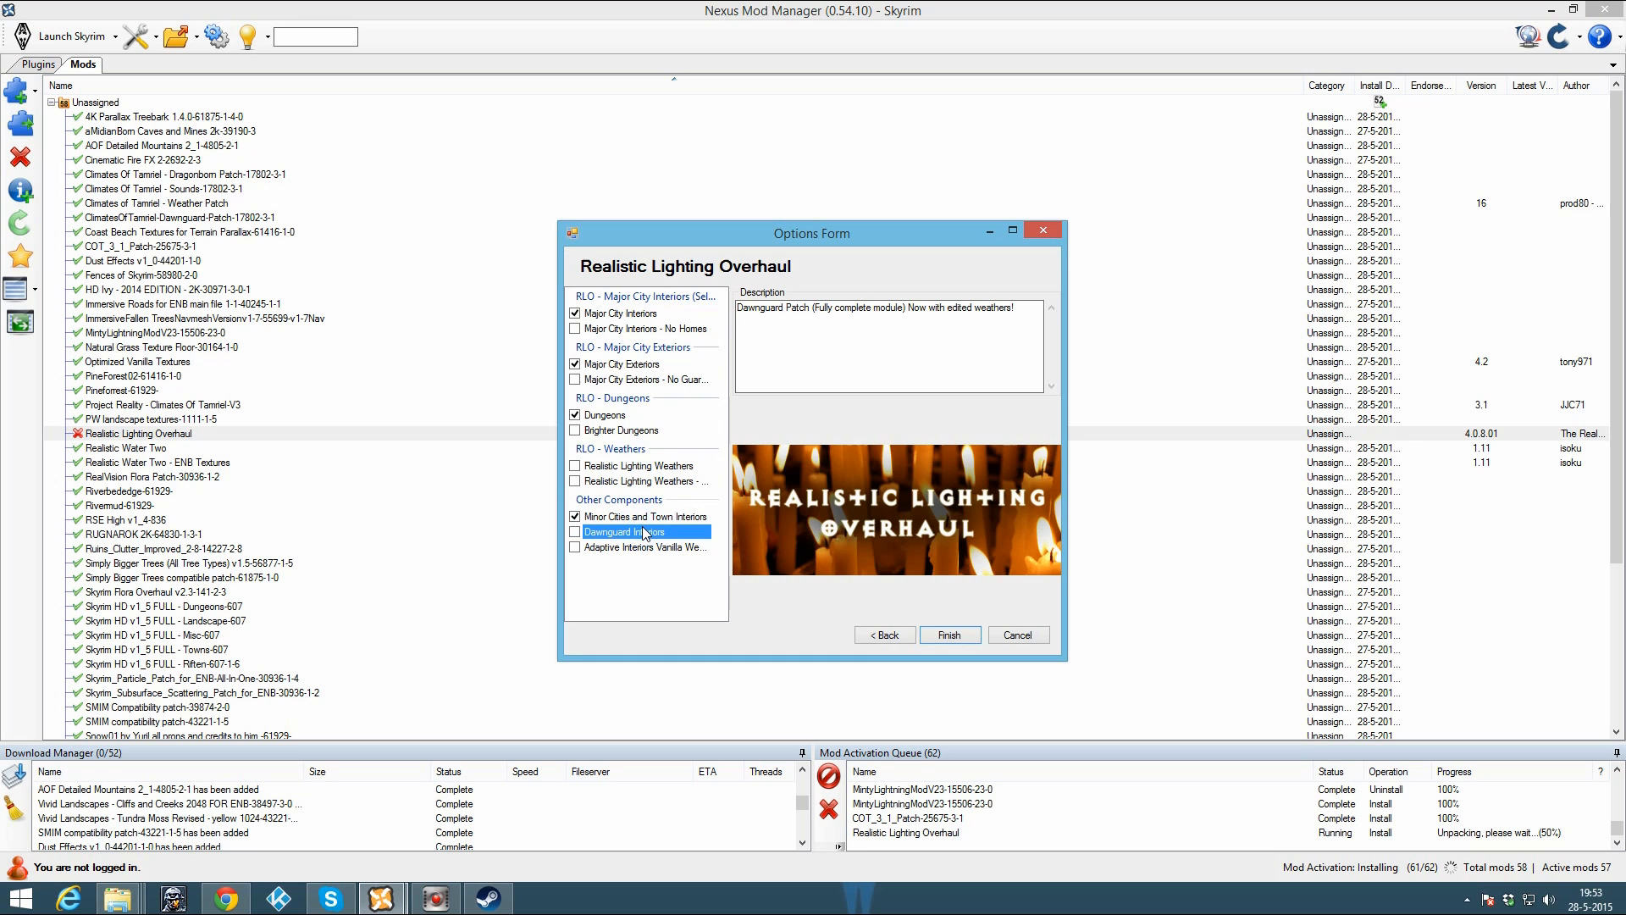
{"action": "left_click", "coordinate": [576, 534]}
{"action": "left_click", "coordinate": [949, 635]}
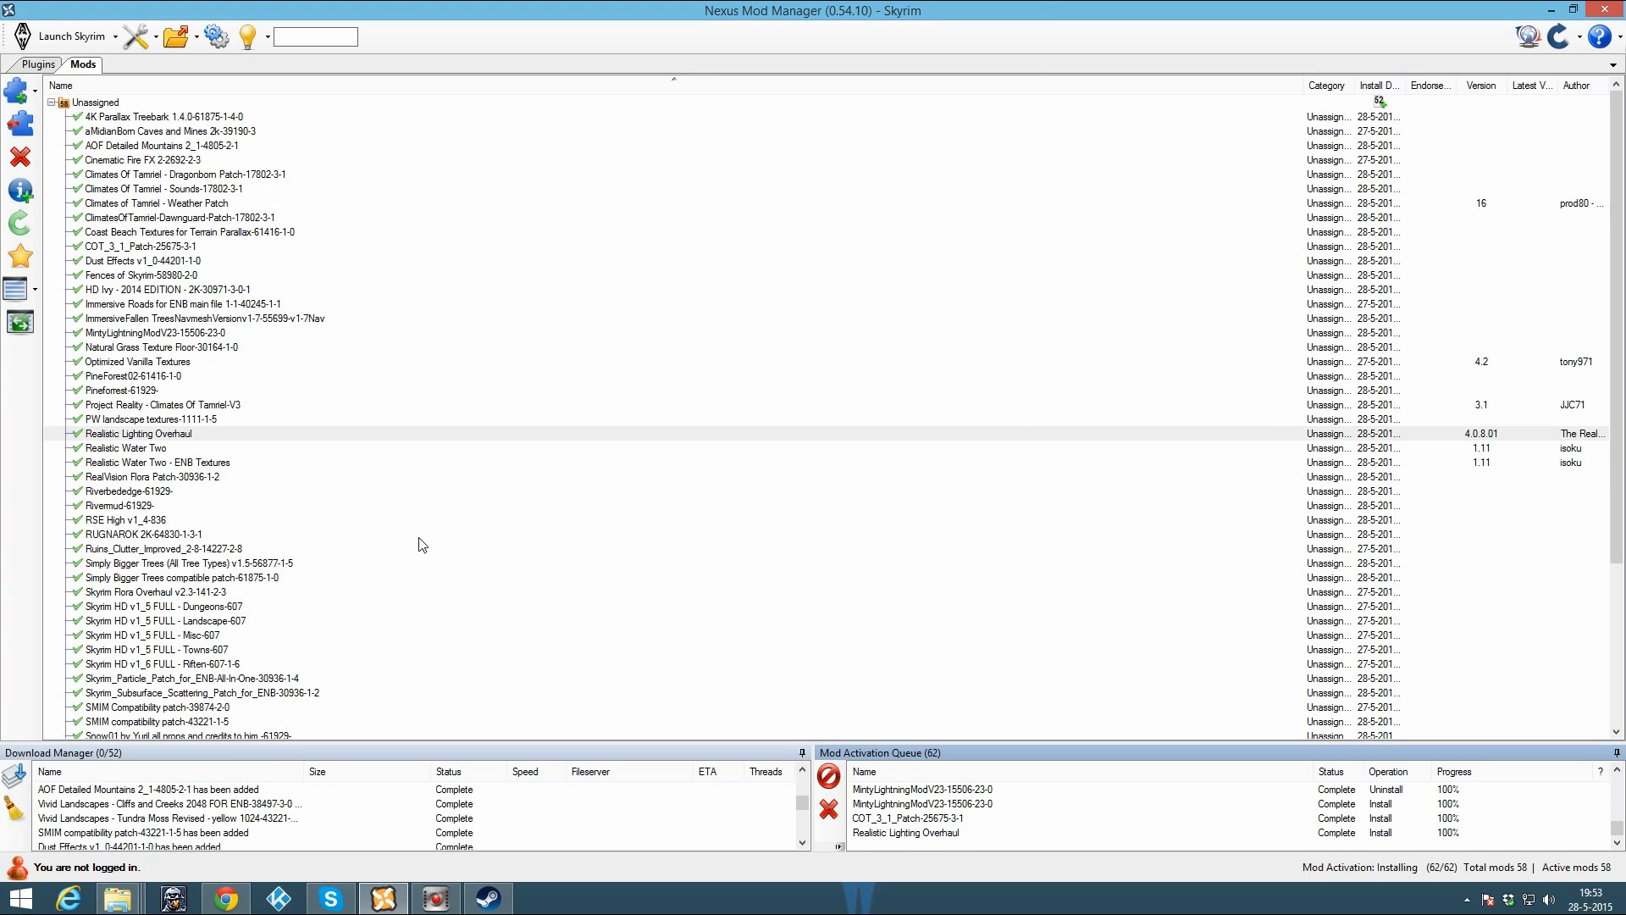
Step: Switch to Chrome, close the Realistic Lighting Overhaul page and launch LOOT
{"action": "left_click", "coordinate": [226, 898]}
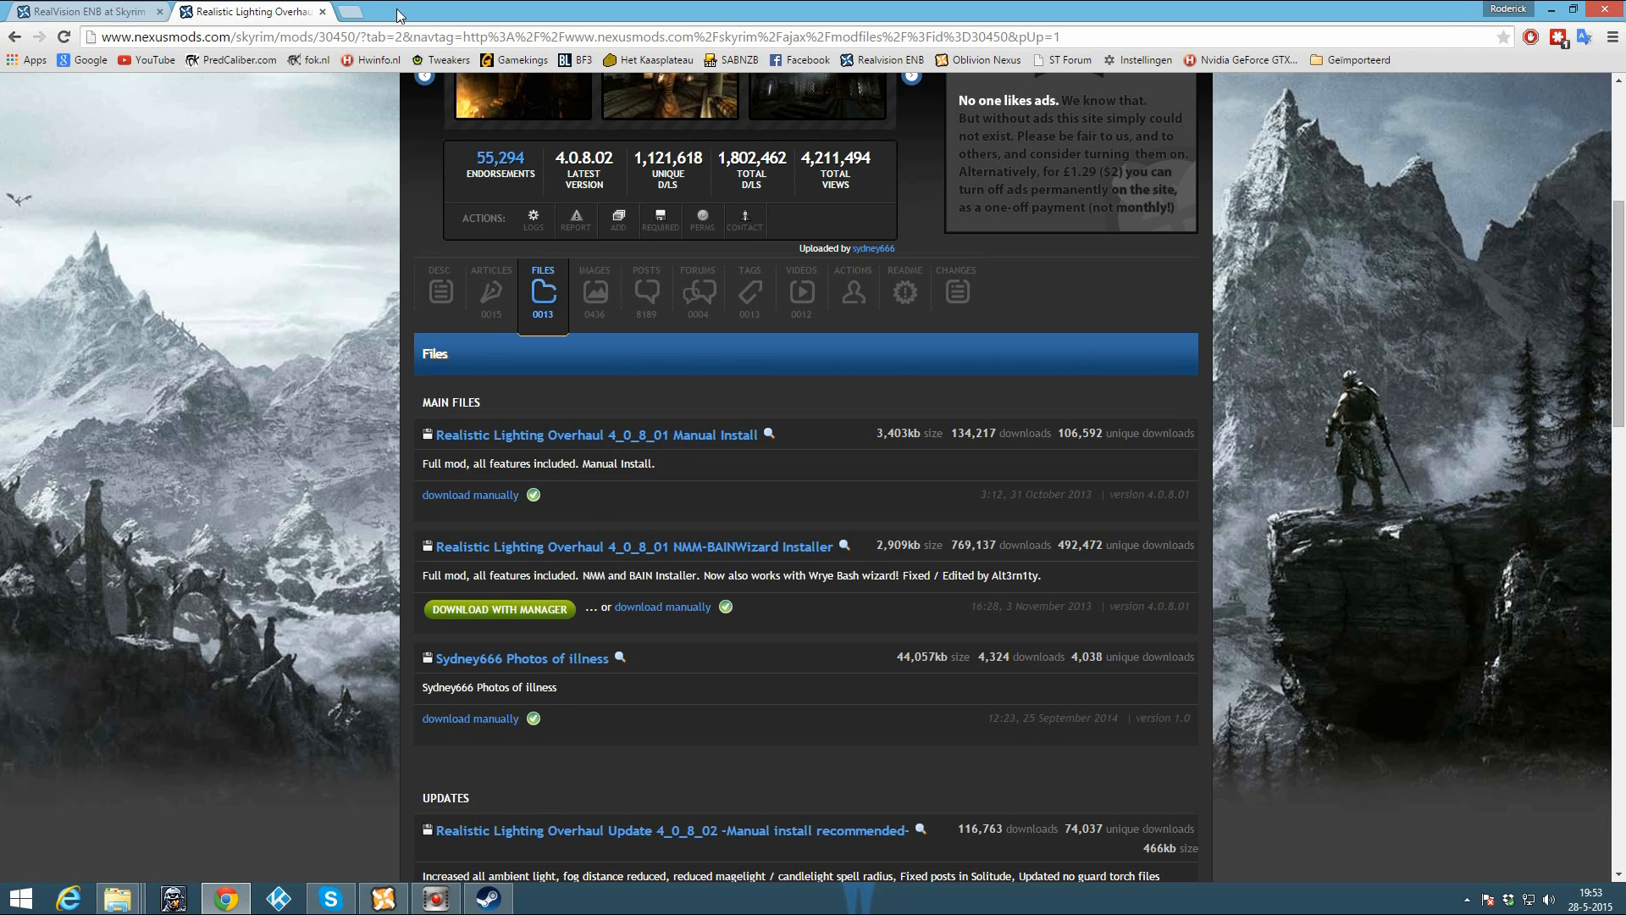
{"action": "left_click", "coordinate": [323, 11]}
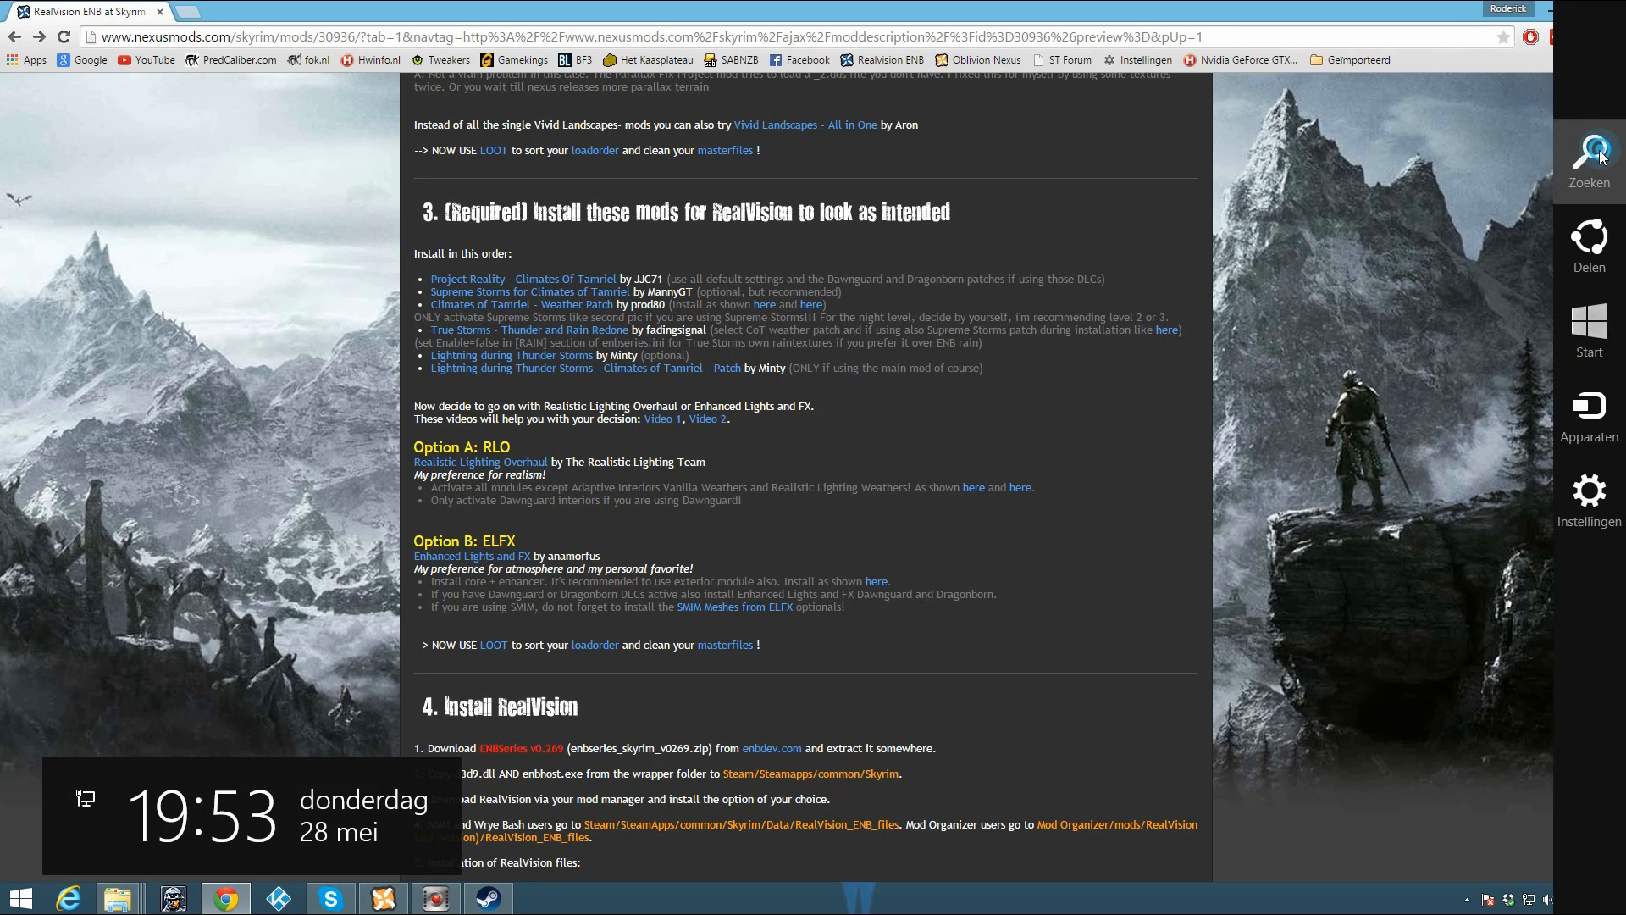
{"action": "left_click", "coordinate": [1597, 146]}
{"action": "type", "text": "loot"}
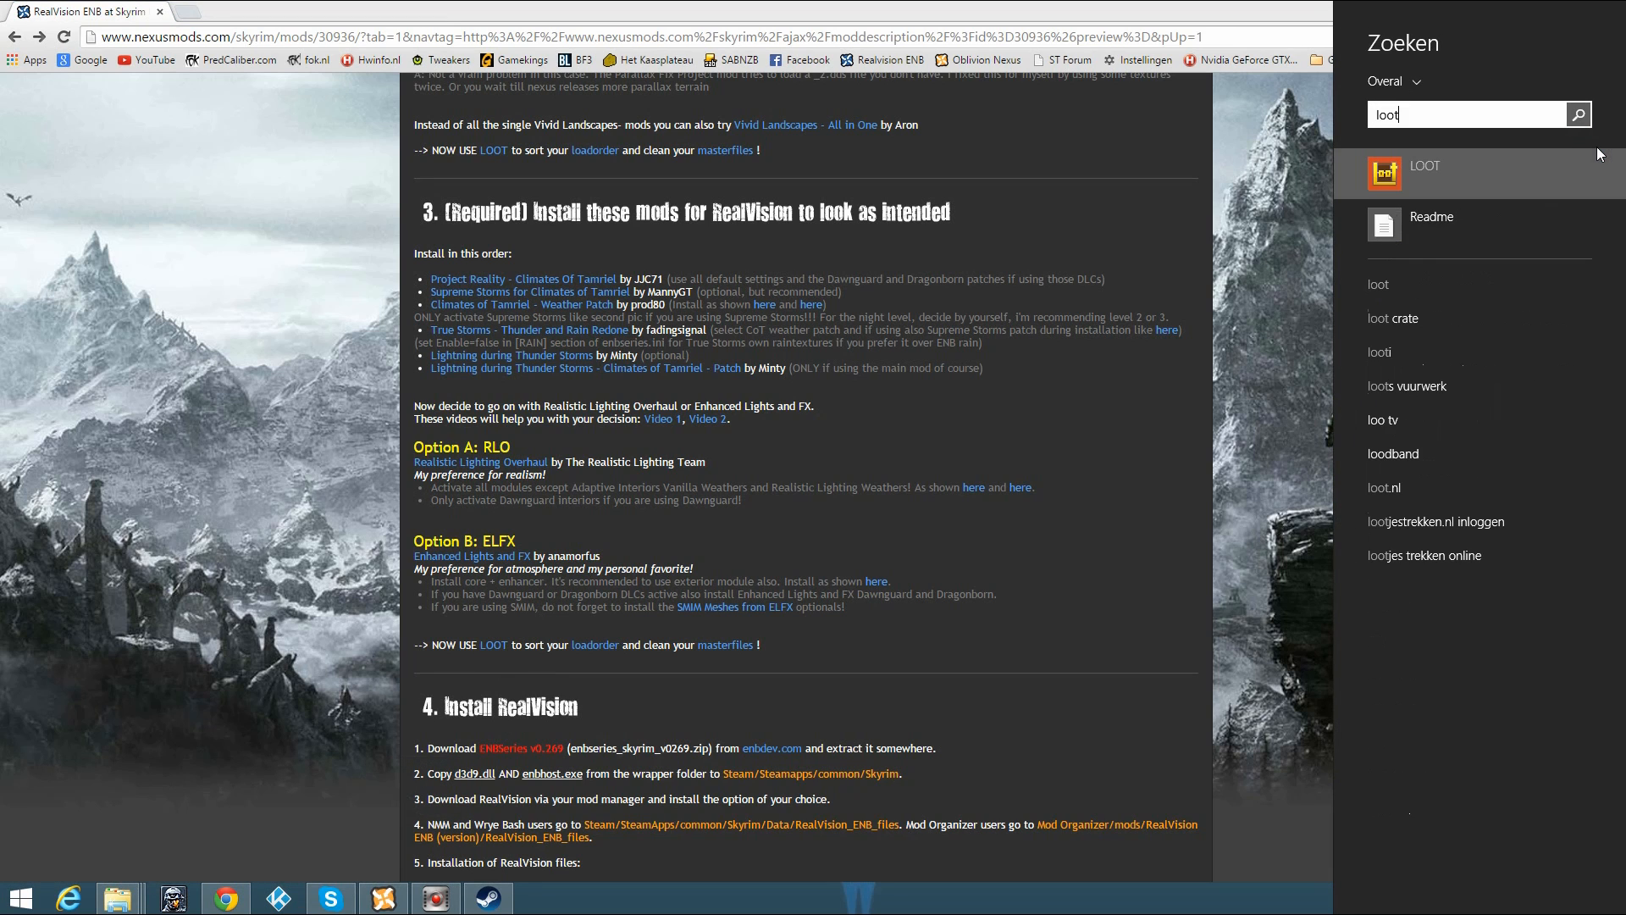
{"action": "left_click", "coordinate": [1505, 169]}
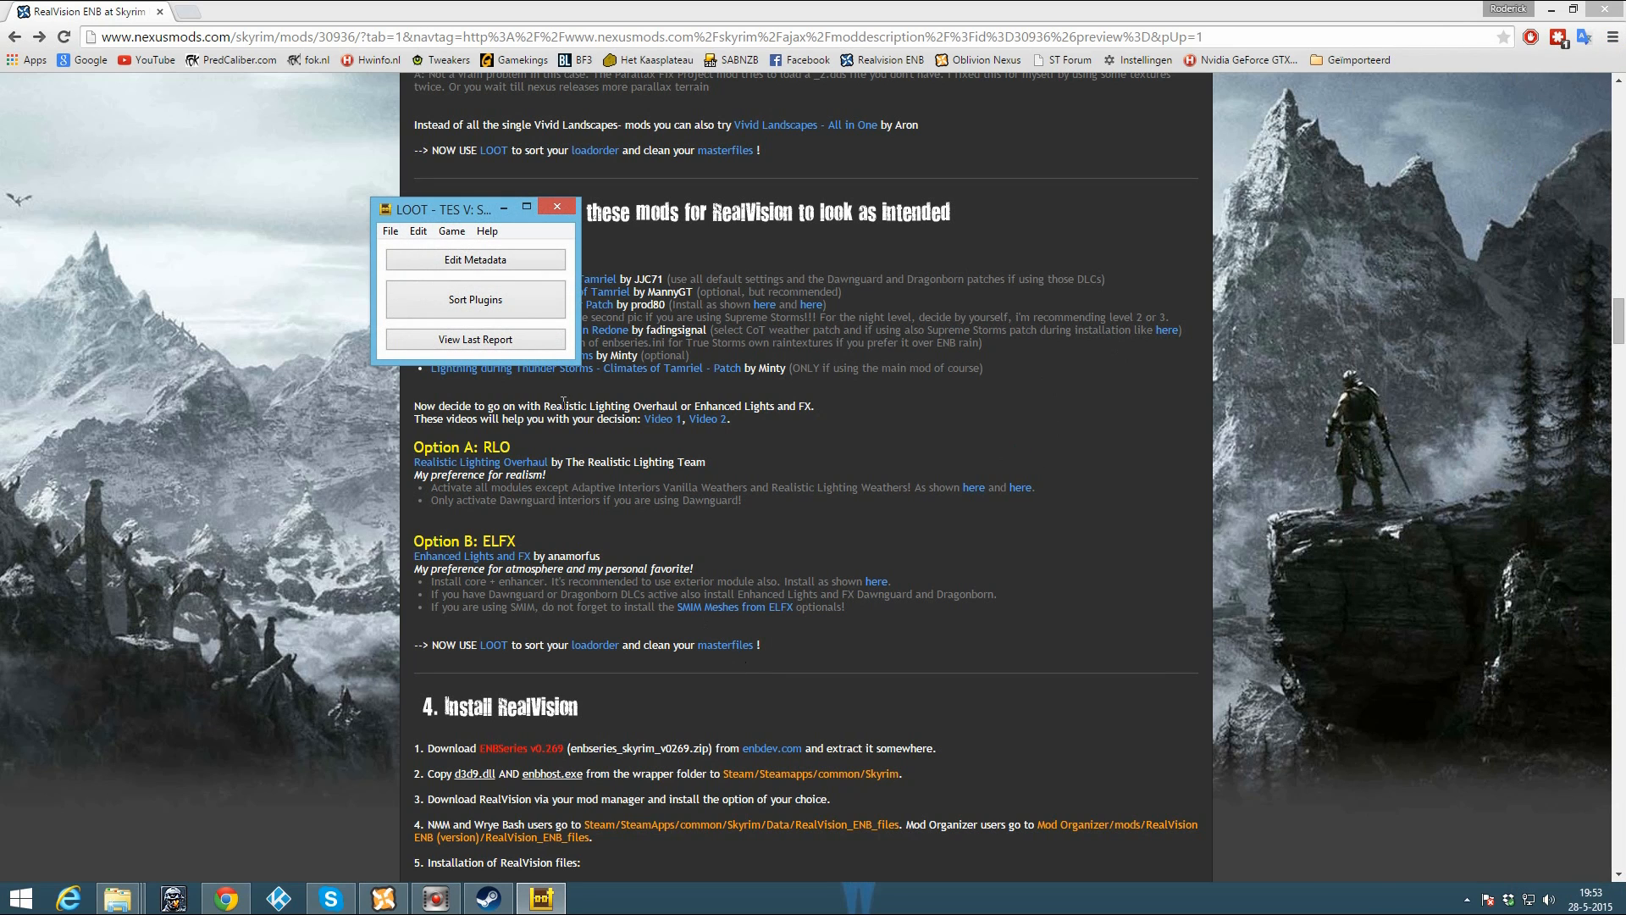
Step: Sort the Skyrim plugins in LOOT, apply the calculated load order and close LOOT
{"action": "left_click", "coordinate": [498, 303]}
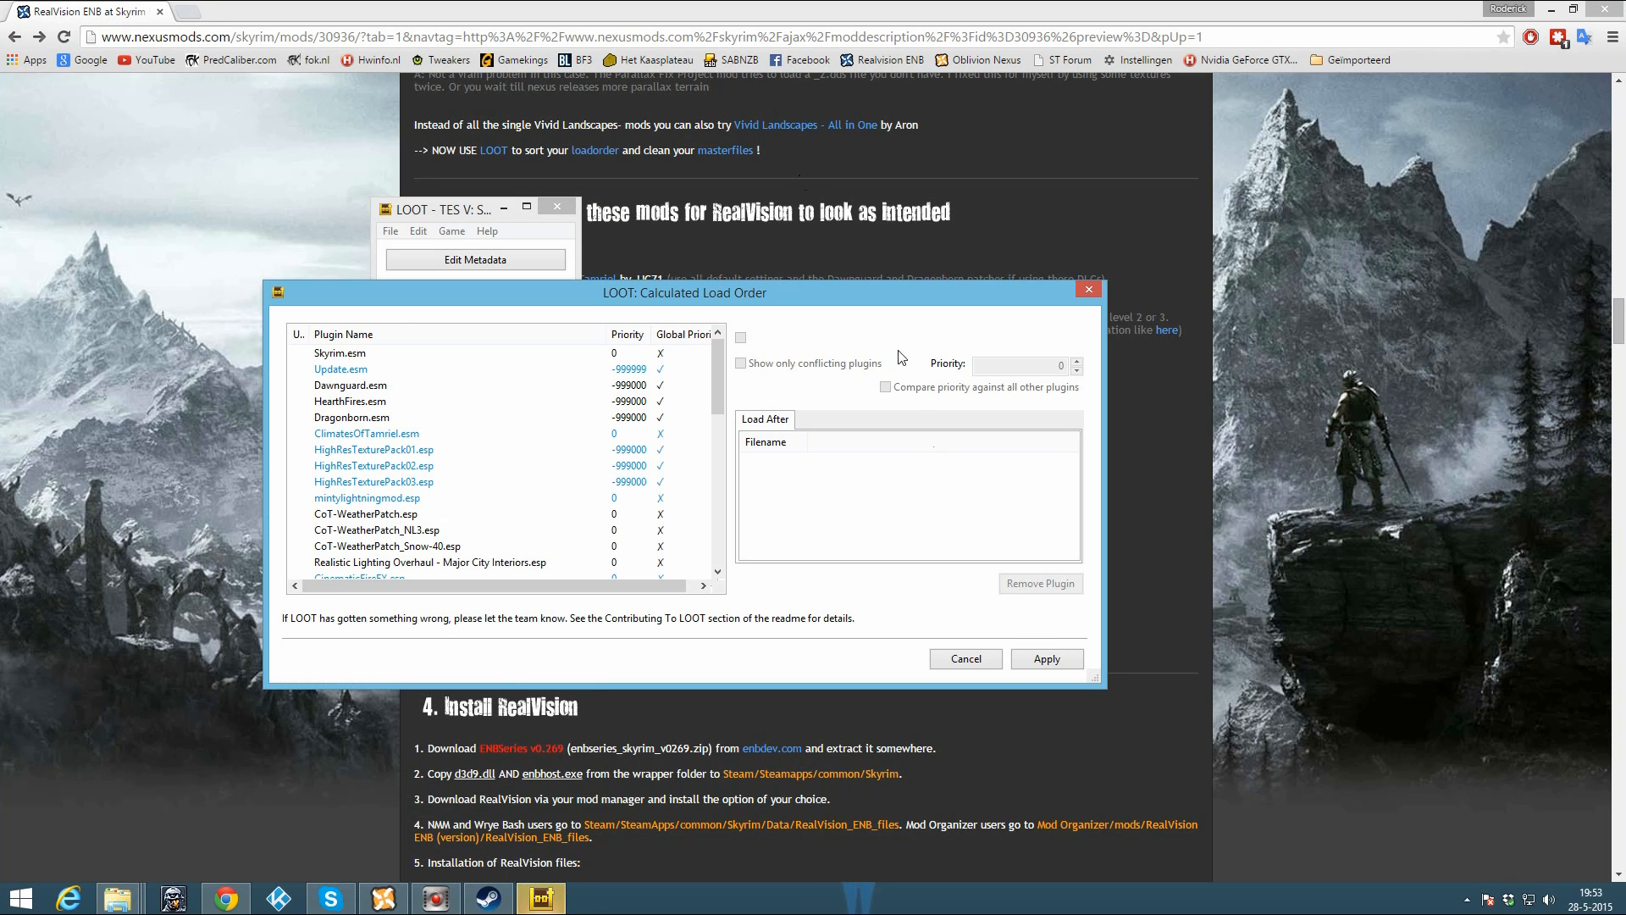
{"action": "left_click", "coordinate": [1047, 660]}
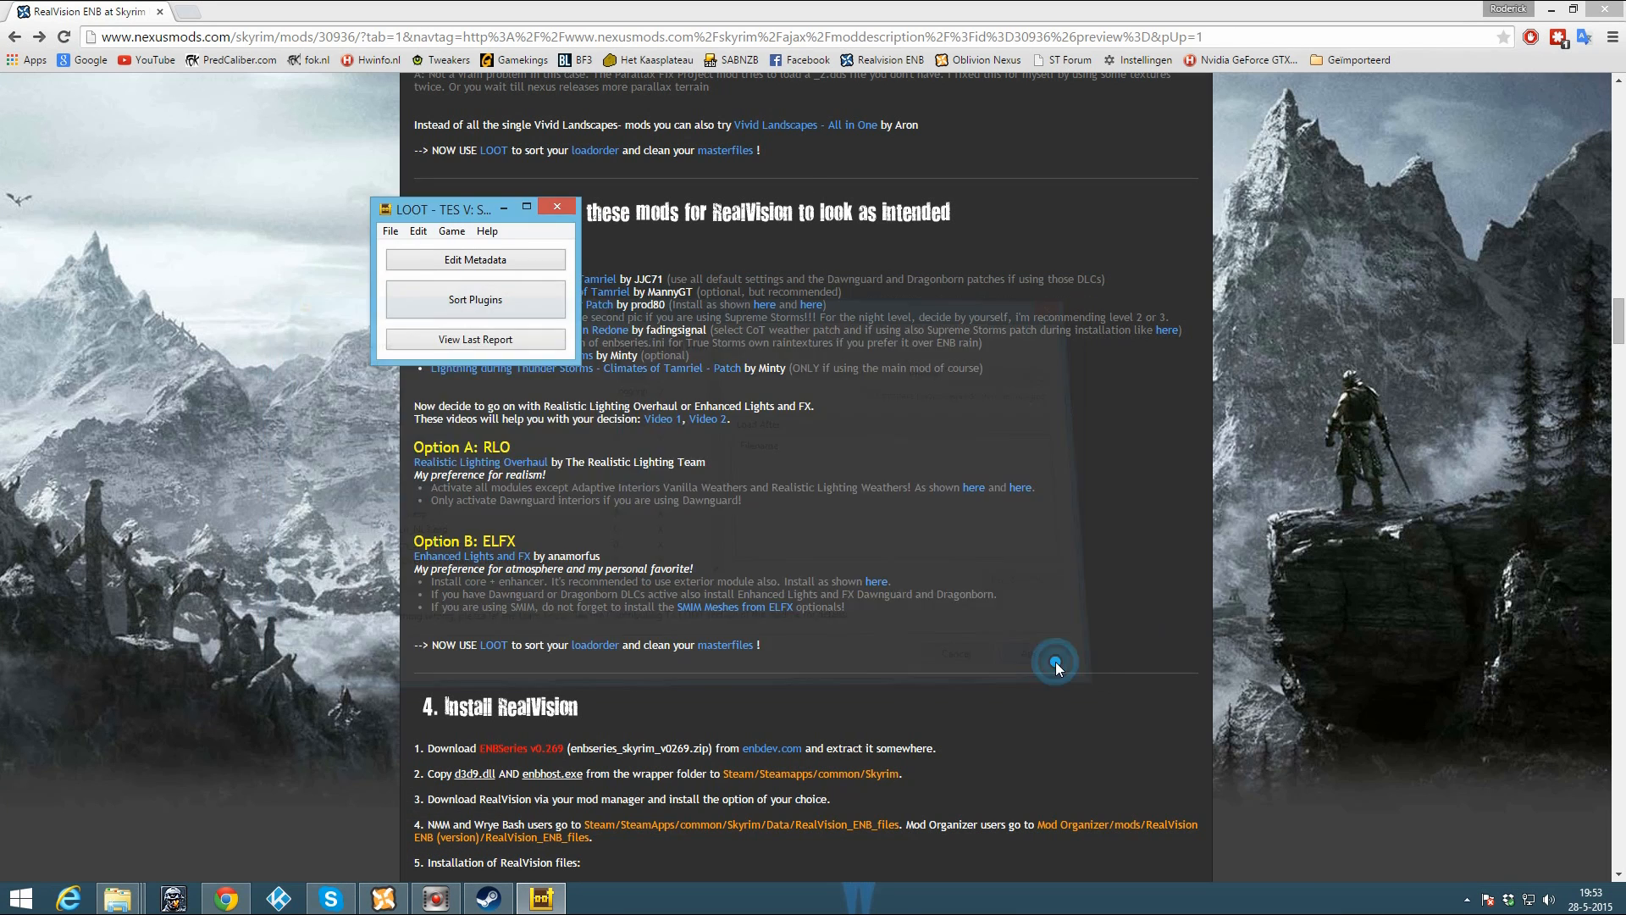
{"action": "left_click", "coordinate": [674, 33]}
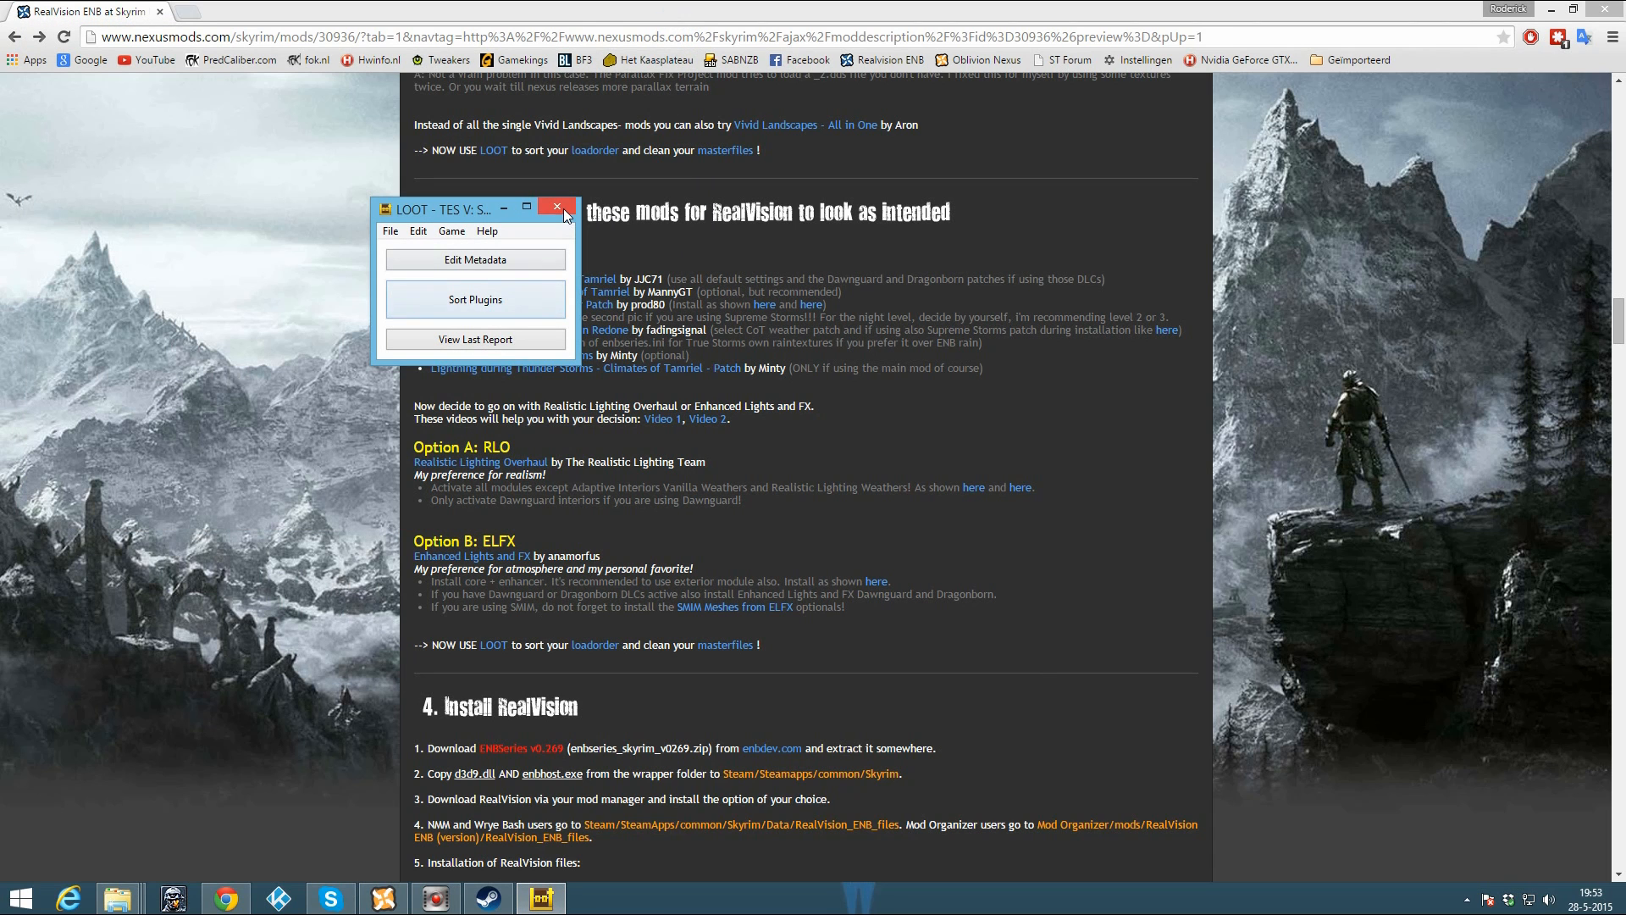
{"action": "left_click", "coordinate": [558, 206]}
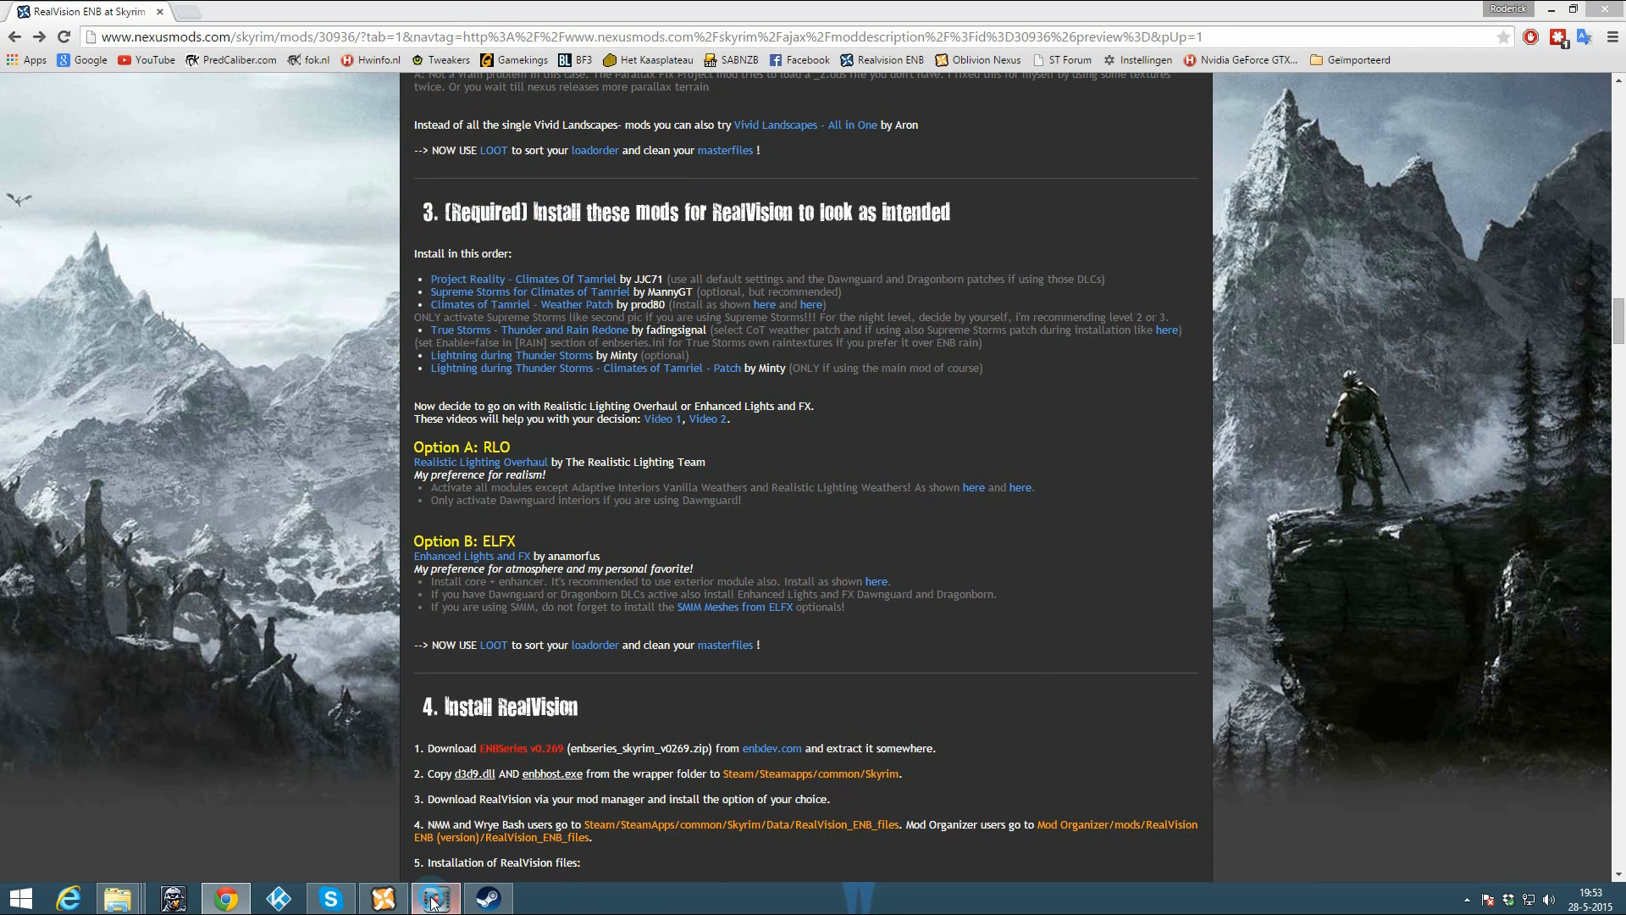
Step: In Chrome, open the guide's enbdev.com link in a new tab and go to the download at the end of the ENBSeries v0.269 page
{"action": "scroll", "coordinate": [955, 509], "scroll_direction": "down", "scroll_amount": 3}
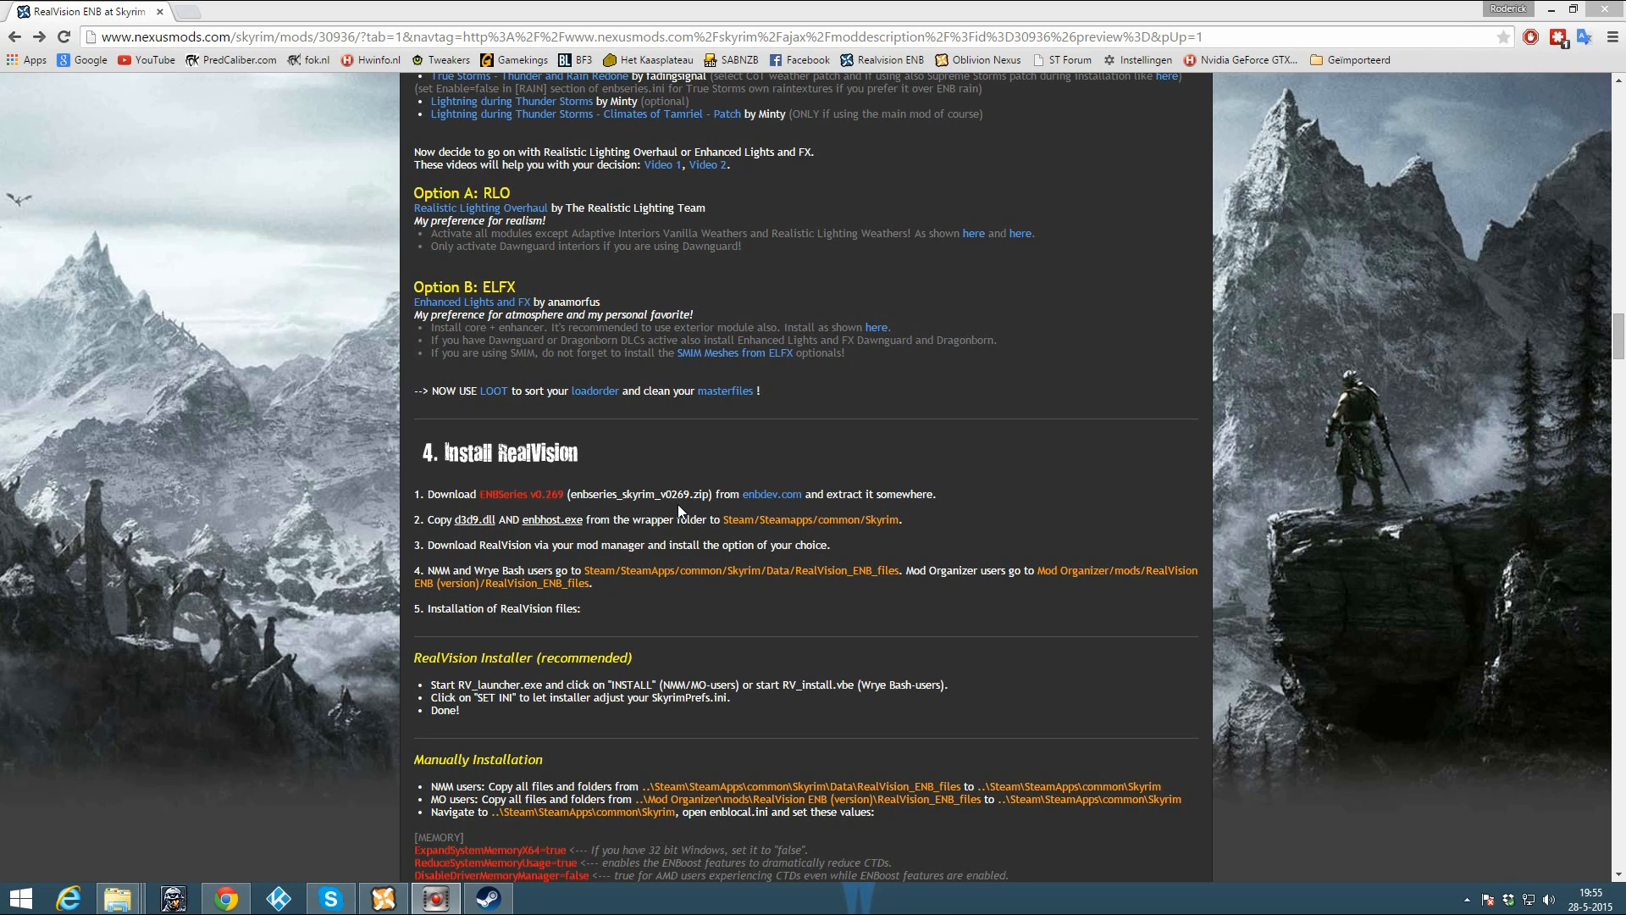
{"action": "right_click", "coordinate": [767, 496]}
{"action": "left_click", "coordinate": [838, 507]}
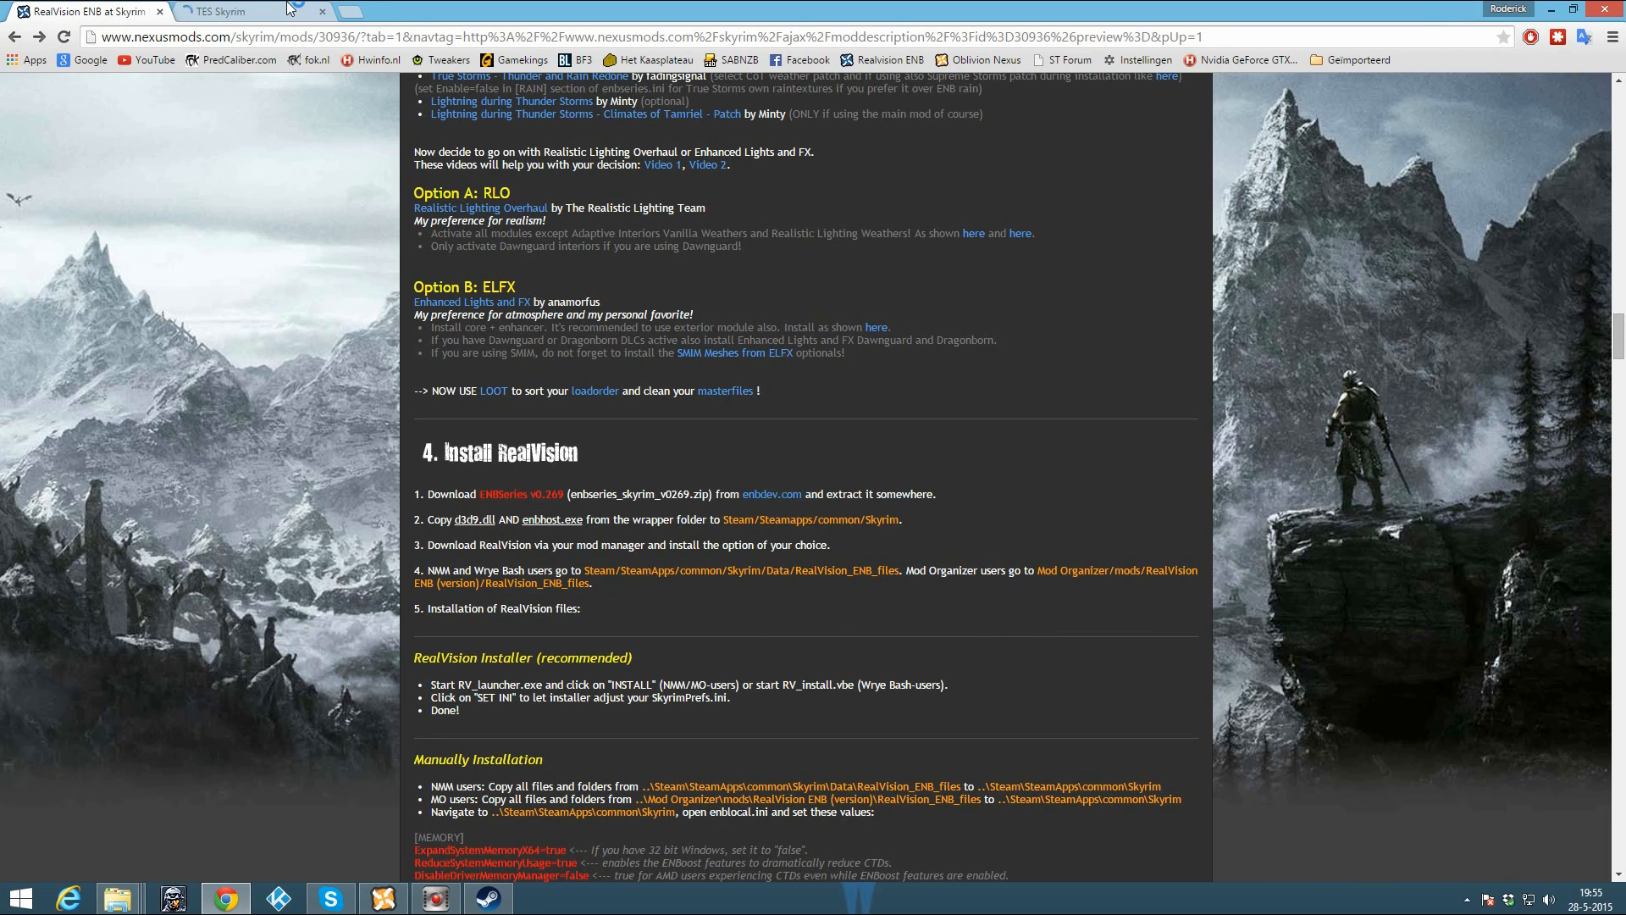
{"action": "left_click", "coordinate": [254, 19]}
{"action": "scroll", "coordinate": [440, 559], "scroll_direction": "down", "scroll_amount": 3}
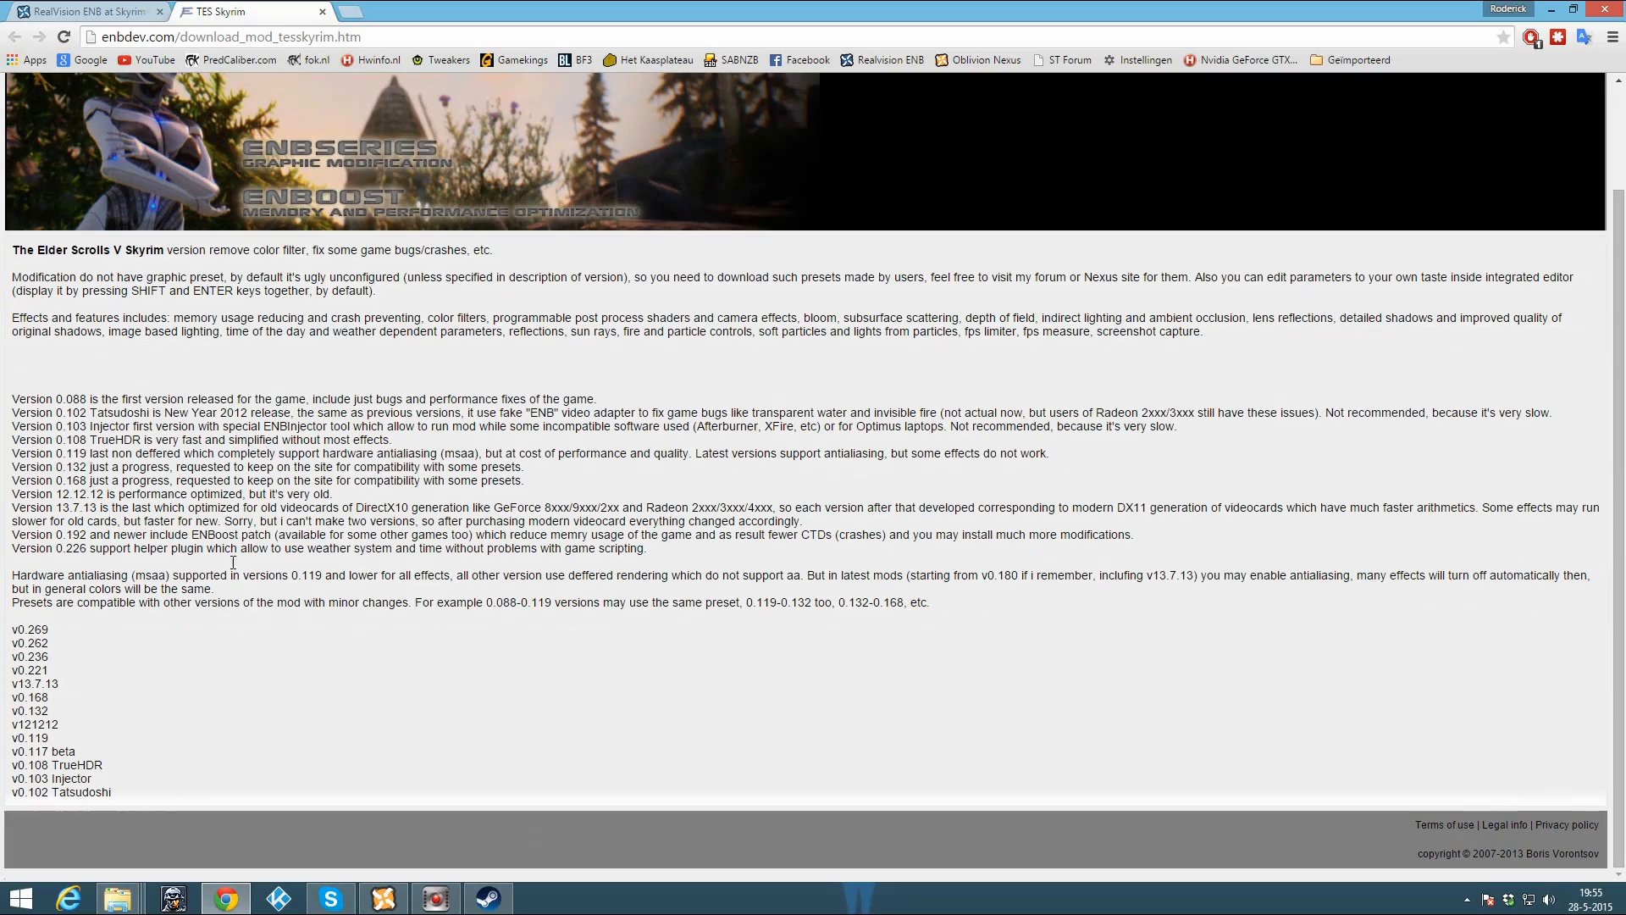
{"action": "left_click", "coordinate": [30, 629]}
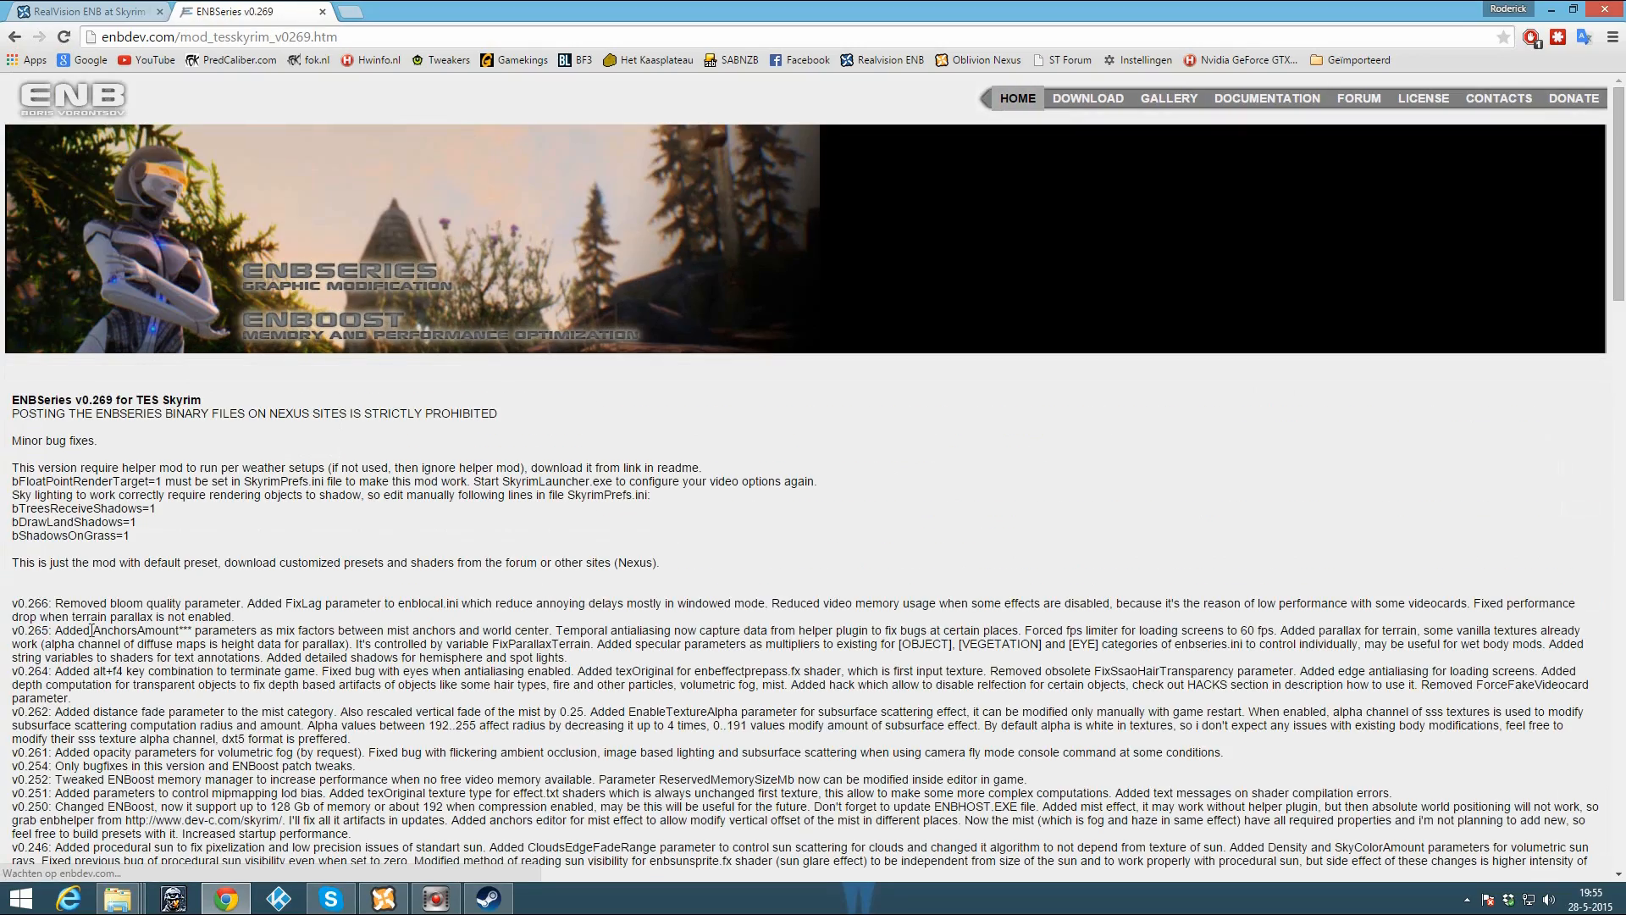
{"action": "scroll", "coordinate": [140, 561], "scroll_direction": "down", "scroll_amount": 20}
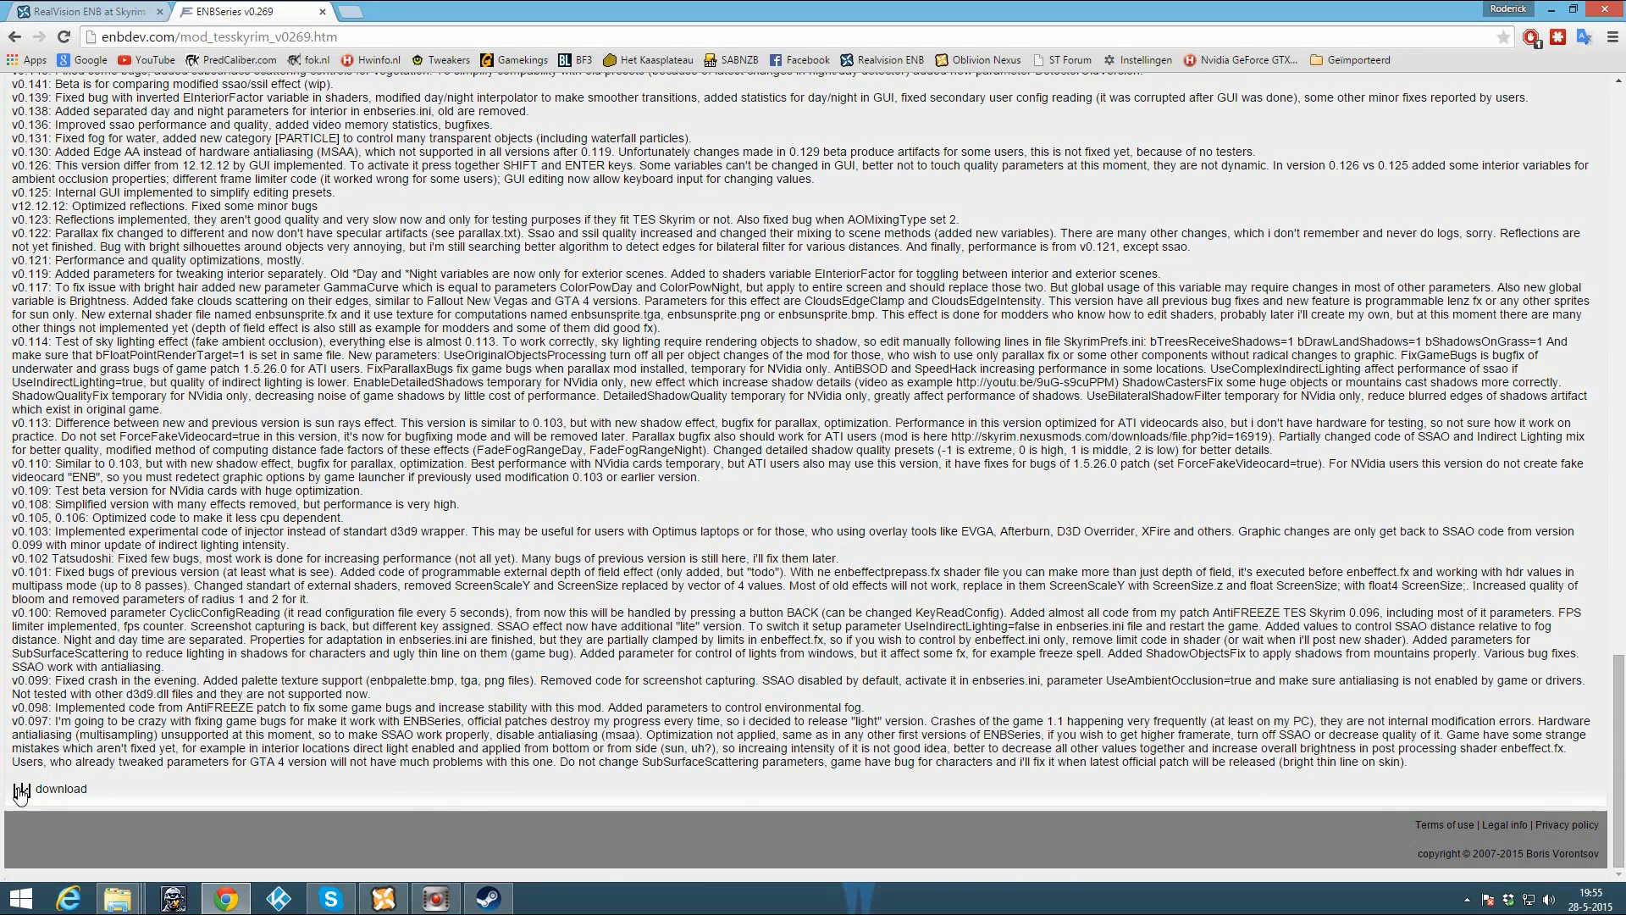
Step: In File Explorer, extract the enbseries_skyrim_v0269 archive from Skyrim Mods 2015 into its own folder, overwriting all existing files
{"action": "key", "text": "super+e"}
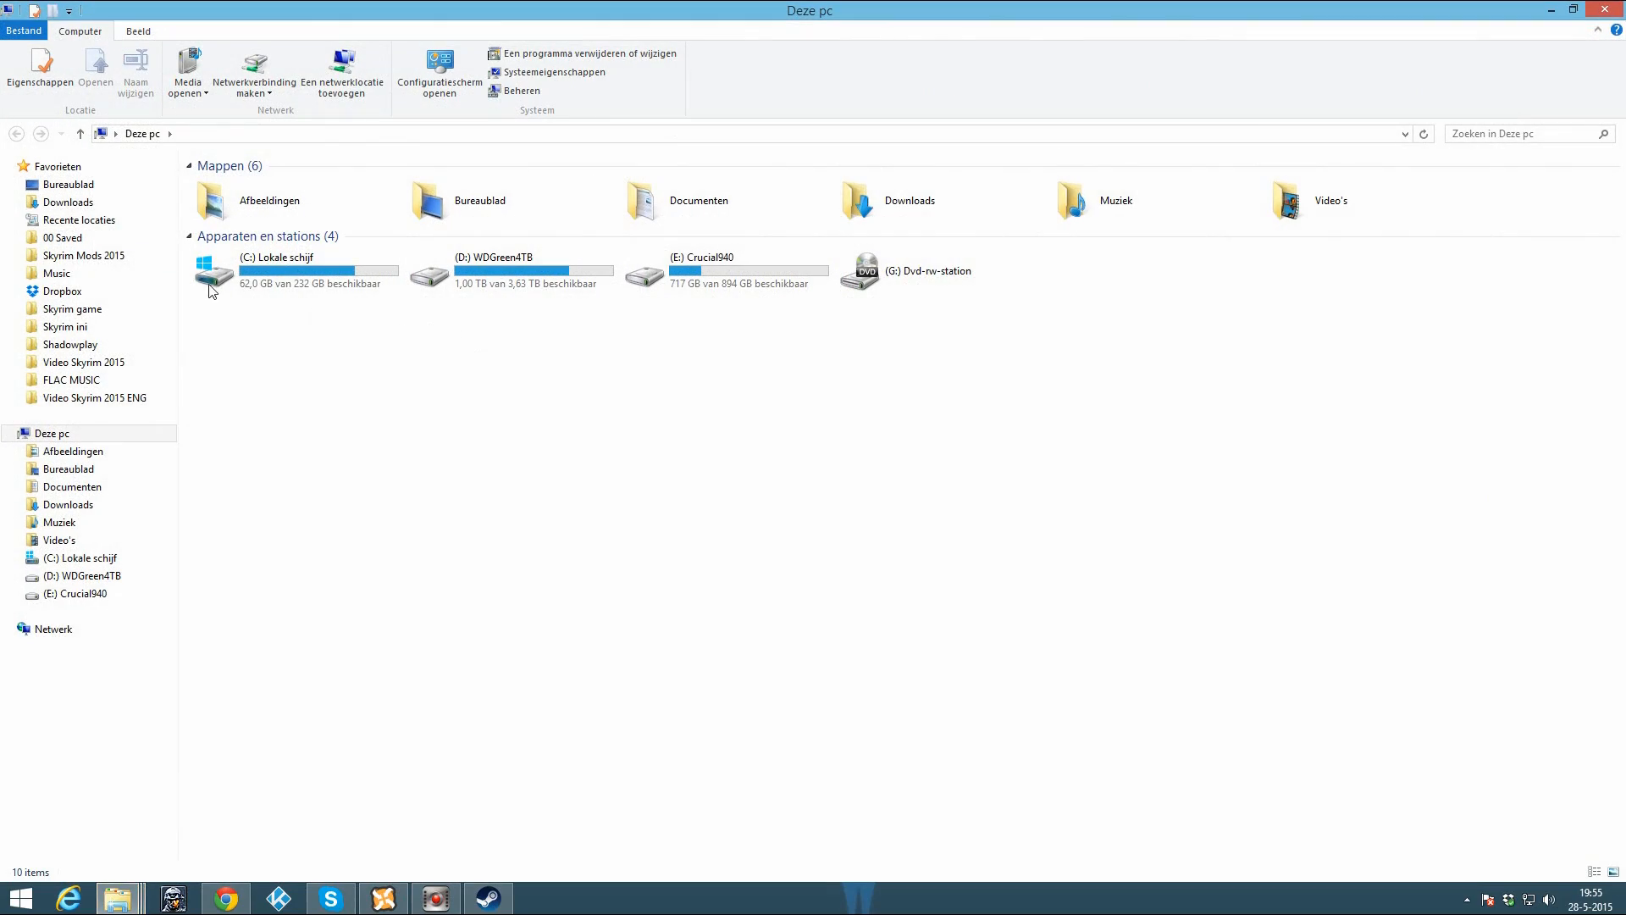
{"action": "left_click", "coordinate": [111, 258]}
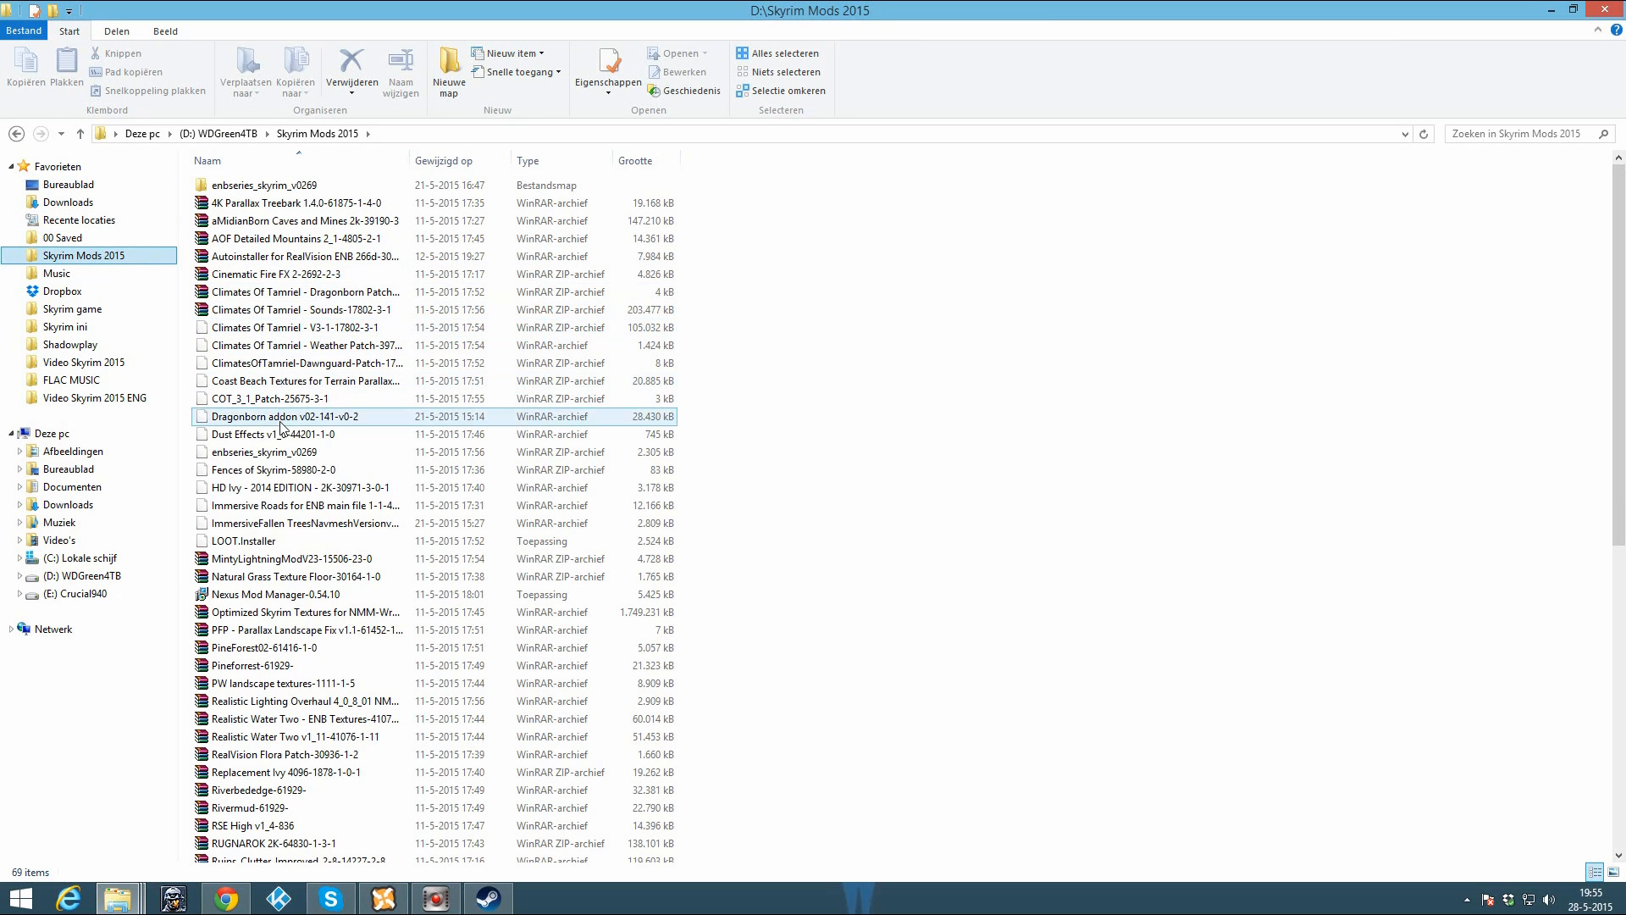
{"action": "left_click", "coordinate": [279, 487]}
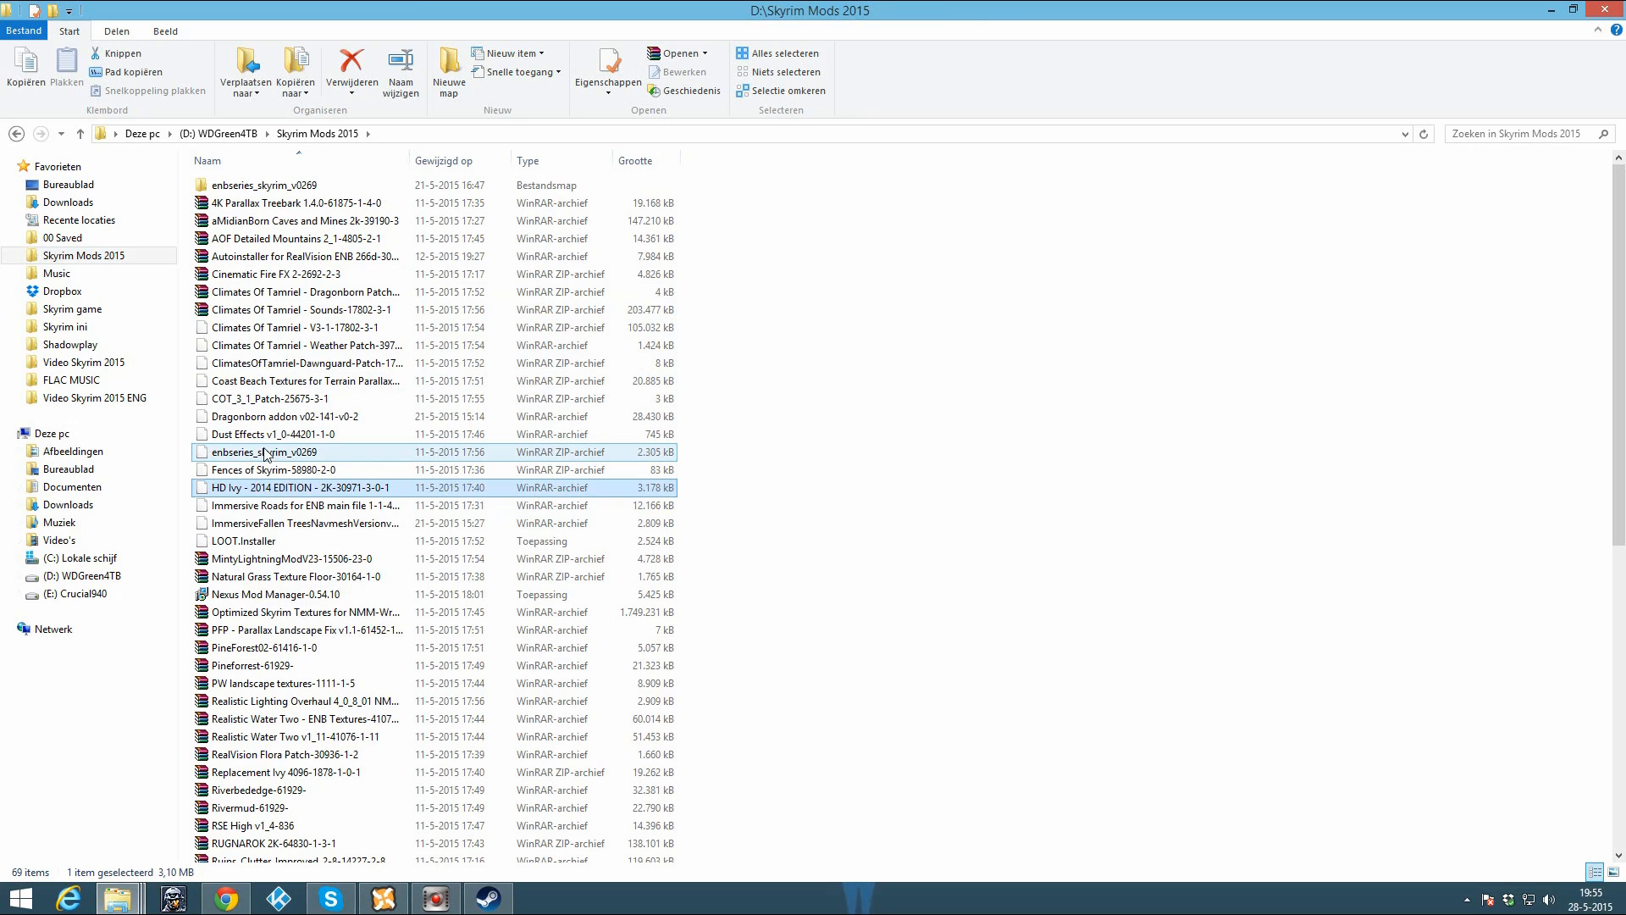
{"action": "left_click", "coordinate": [265, 453]}
{"action": "right_click", "coordinate": [311, 459]}
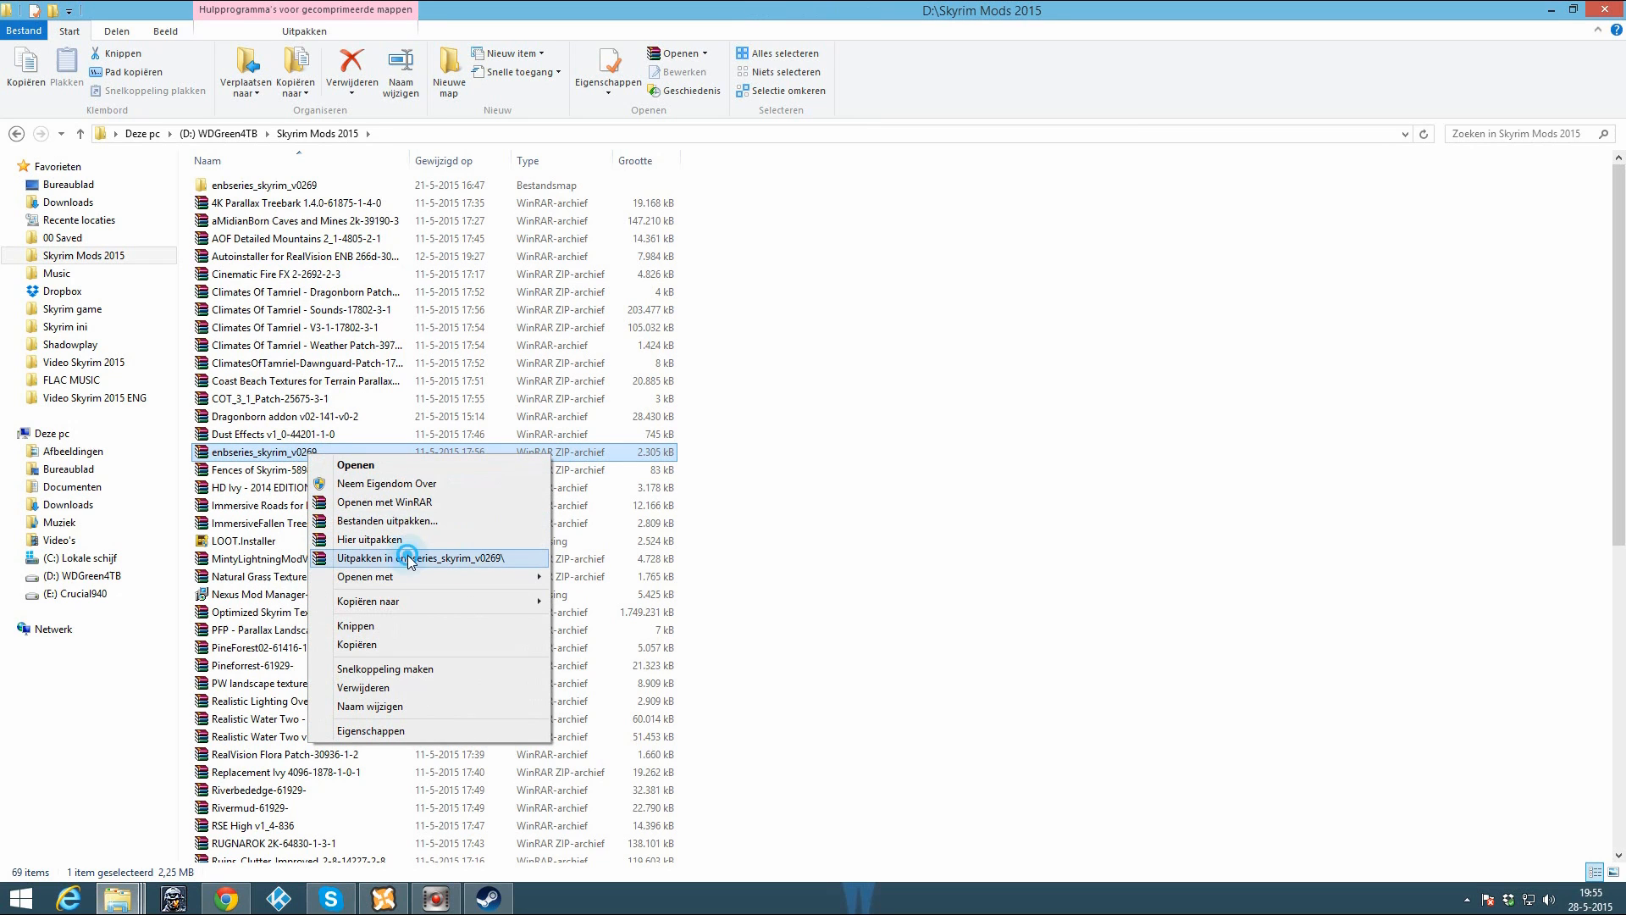
{"action": "left_click", "coordinate": [409, 559]}
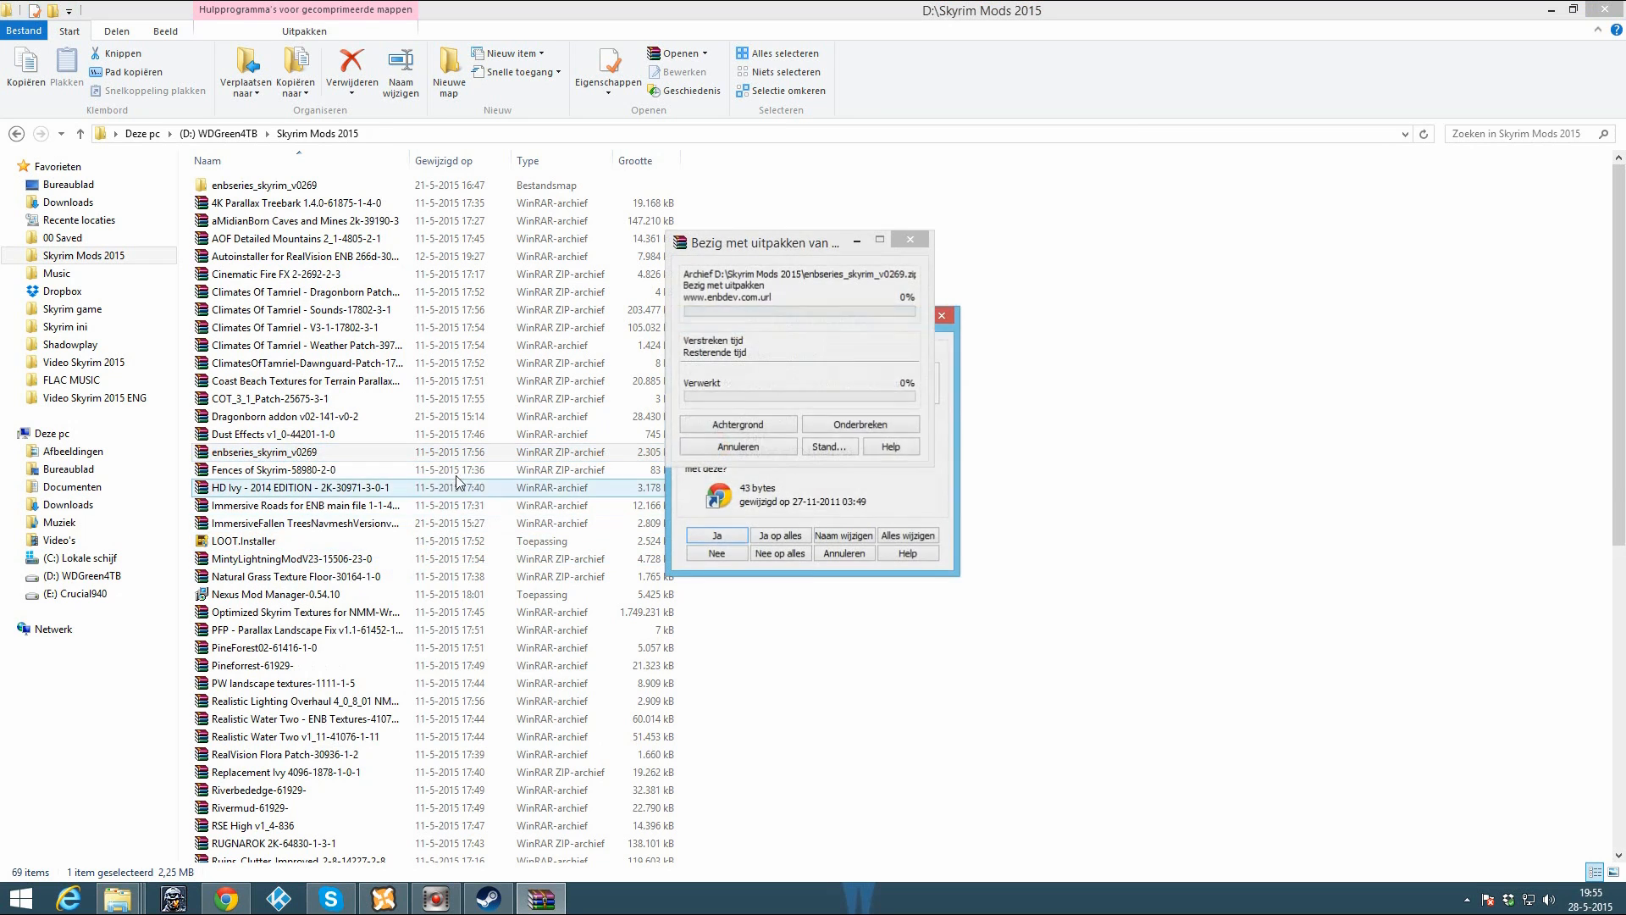
{"action": "left_click", "coordinate": [781, 537]}
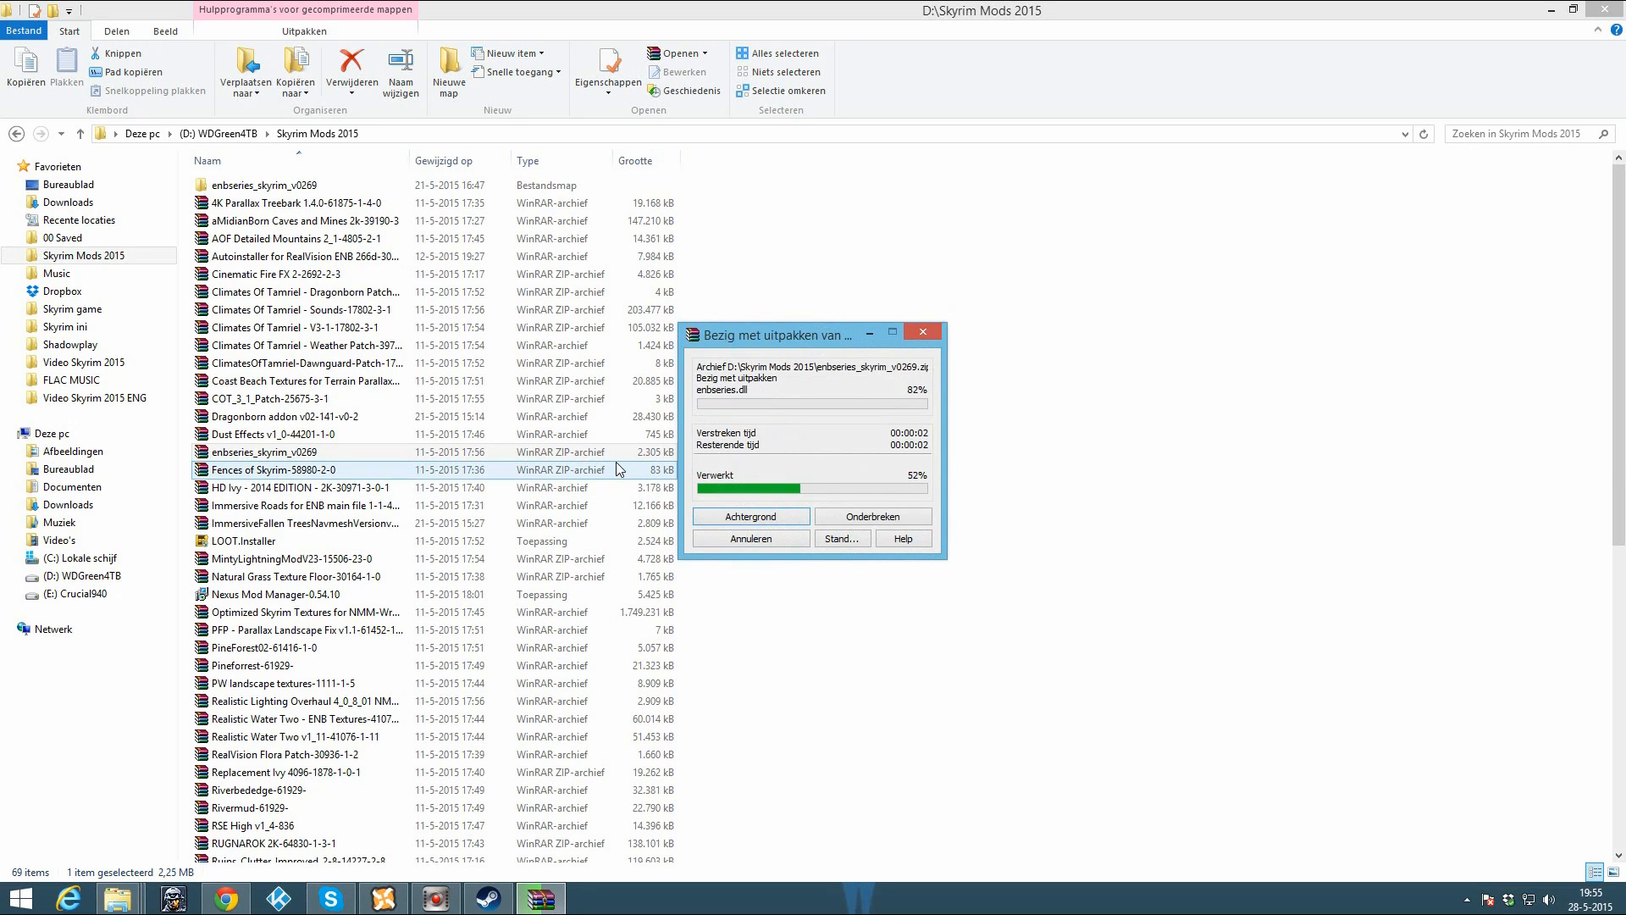
{"action": "left_click", "coordinate": [802, 495]}
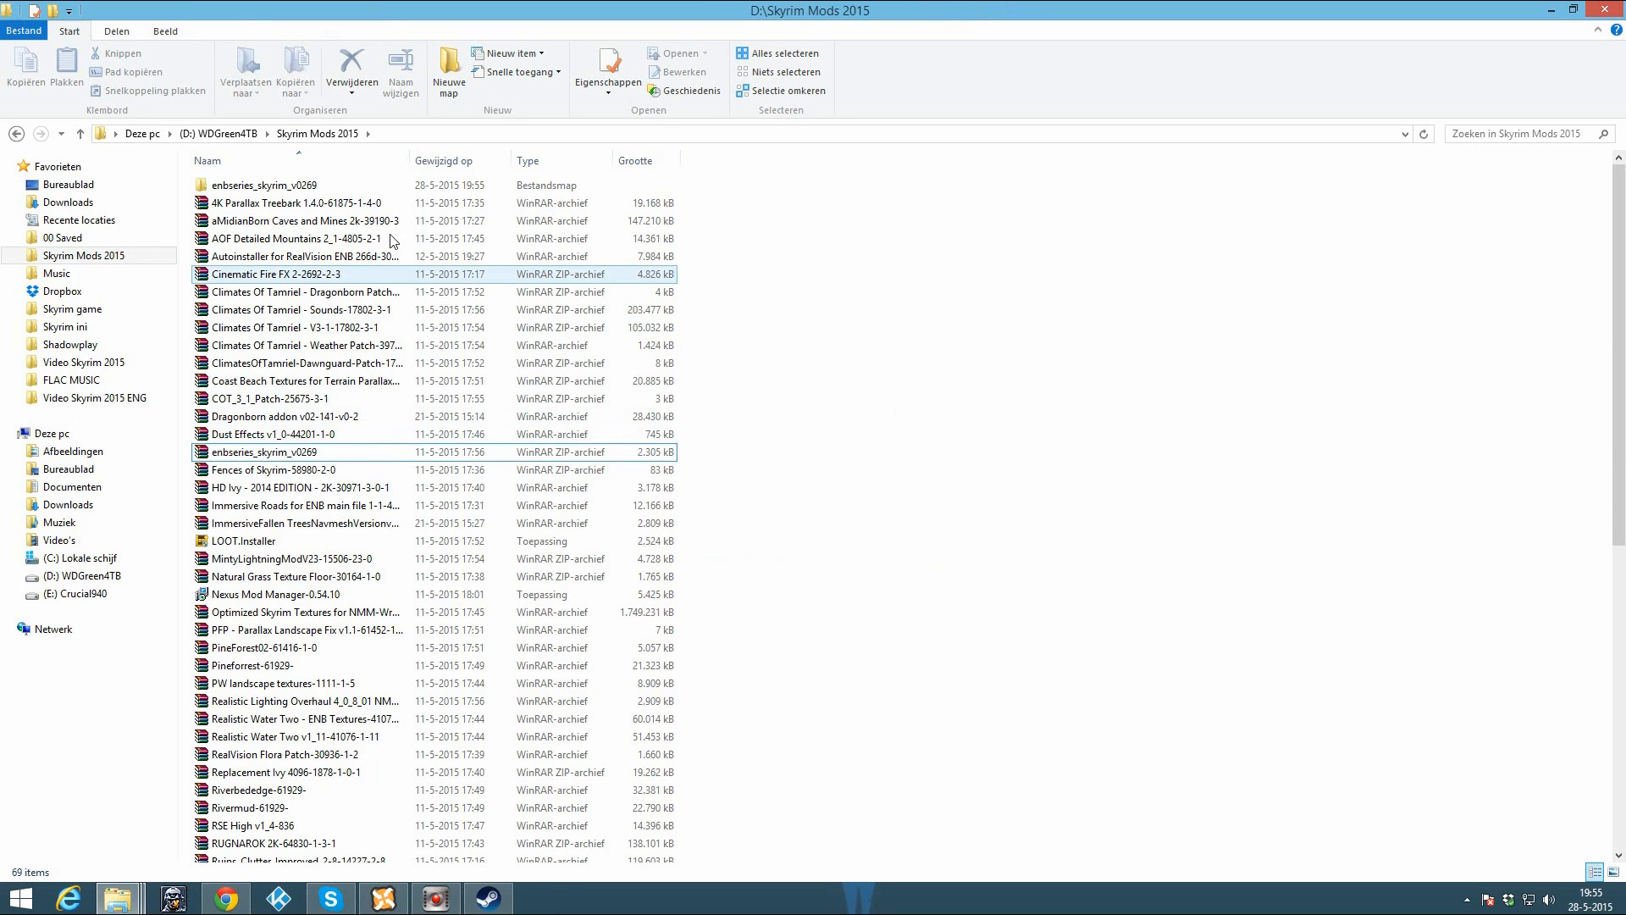
Step: Copy d3d9.dll and enbhost from the WrapperVersion folder of the extracted enbseries_skyrim_v0269 folder
{"action": "double_click", "coordinate": [315, 186]}
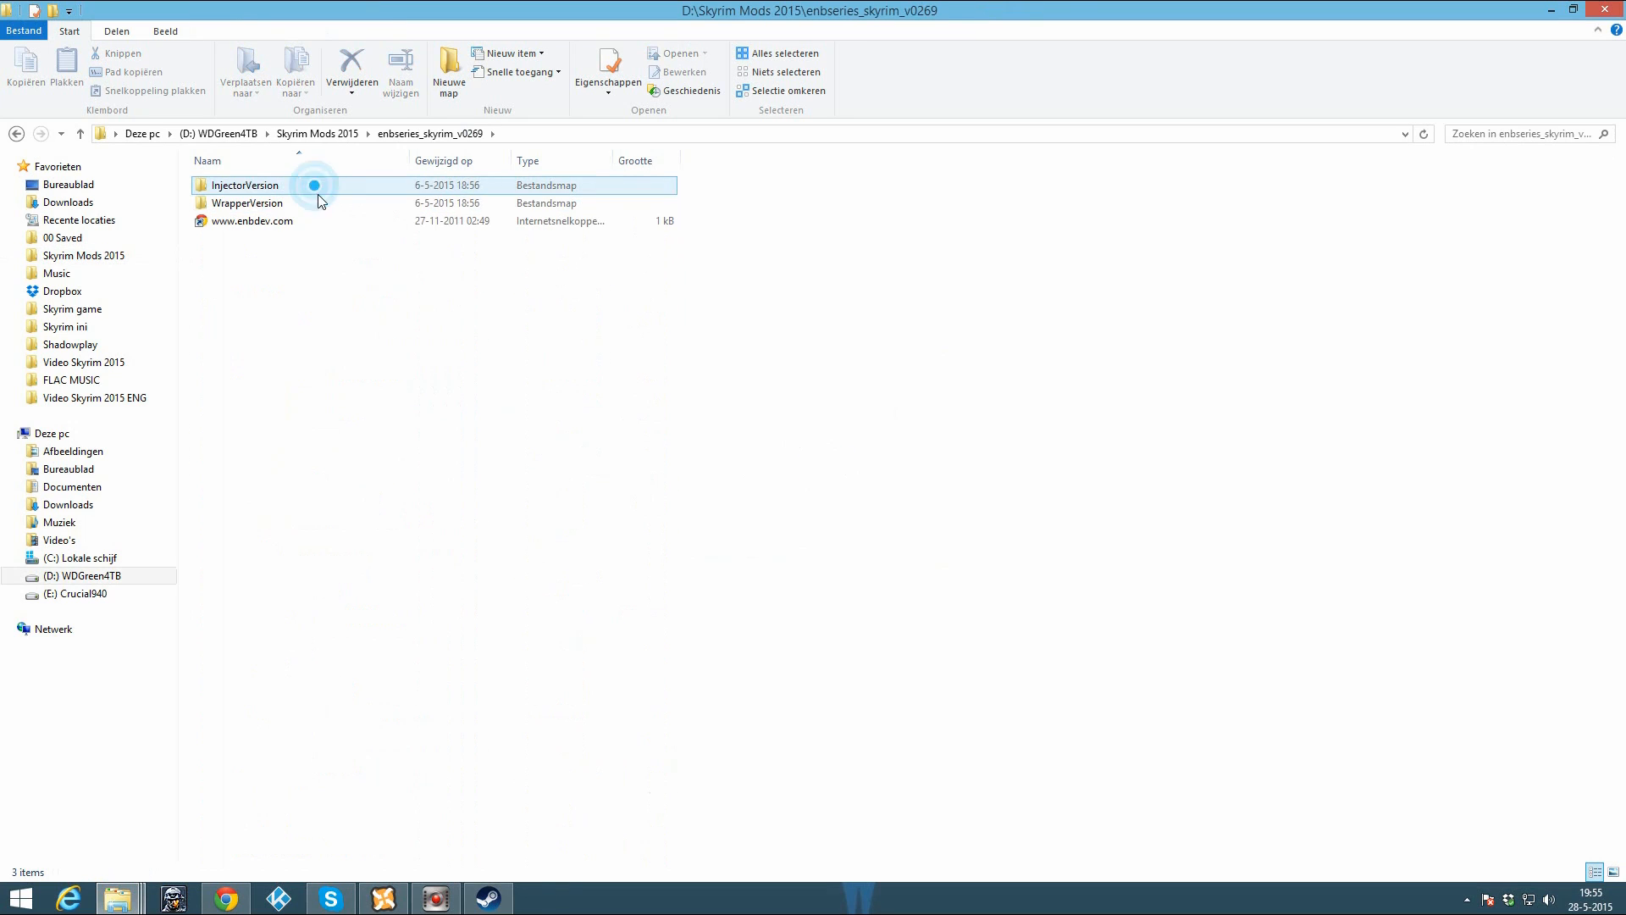
{"action": "left_click", "coordinate": [268, 203]}
{"action": "double_click", "coordinate": [269, 203]}
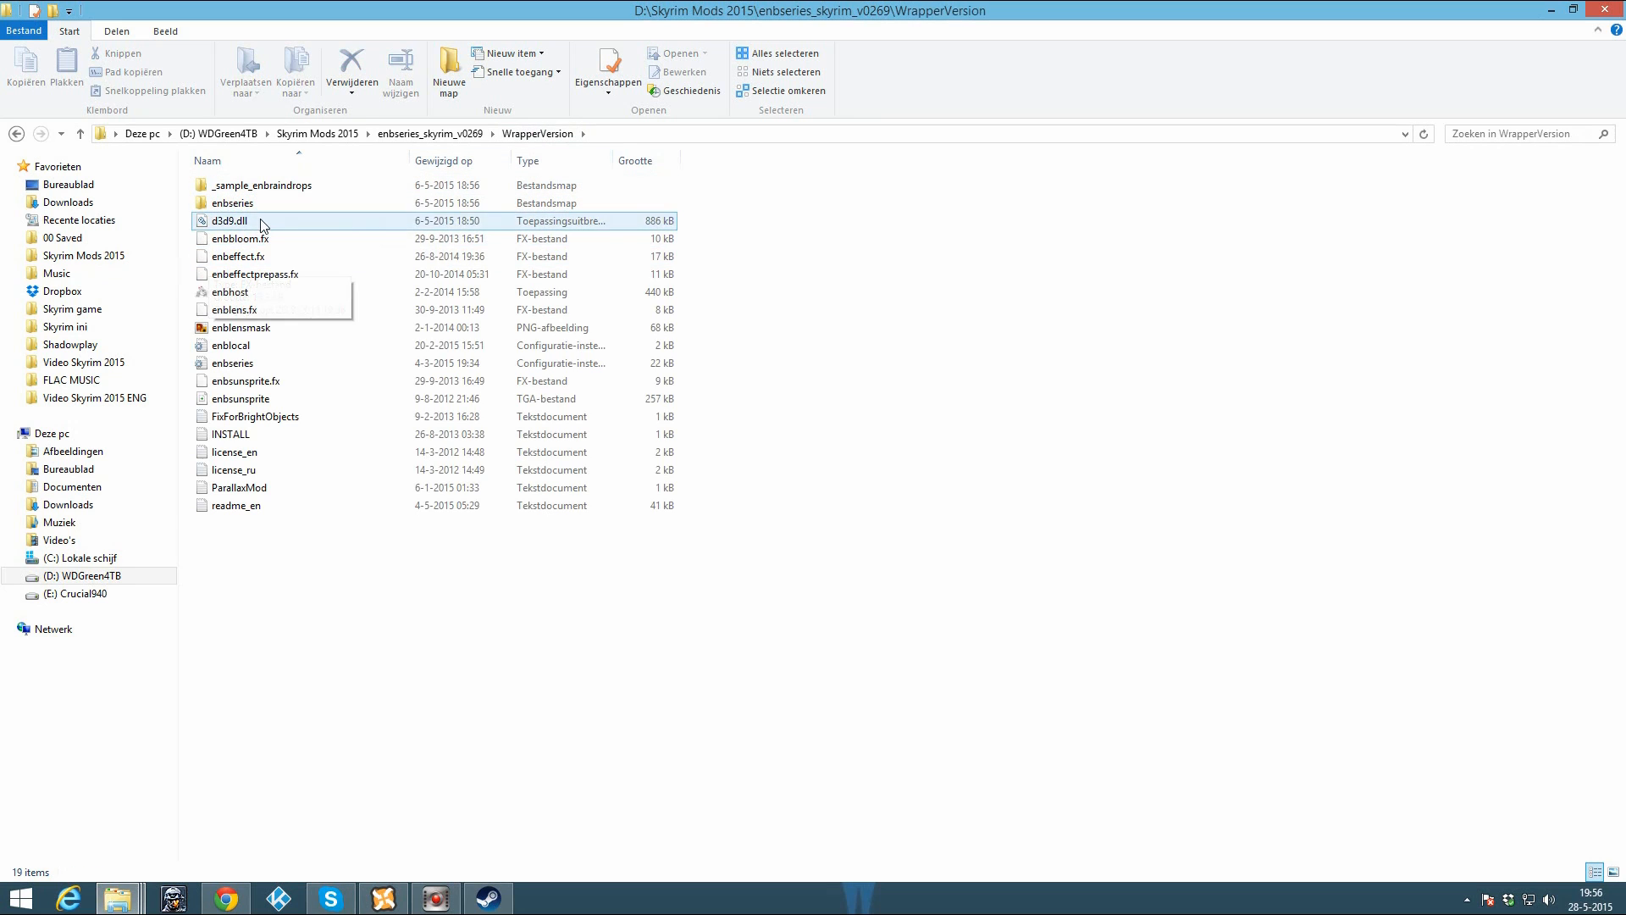
{"action": "left_click", "coordinate": [252, 221]}
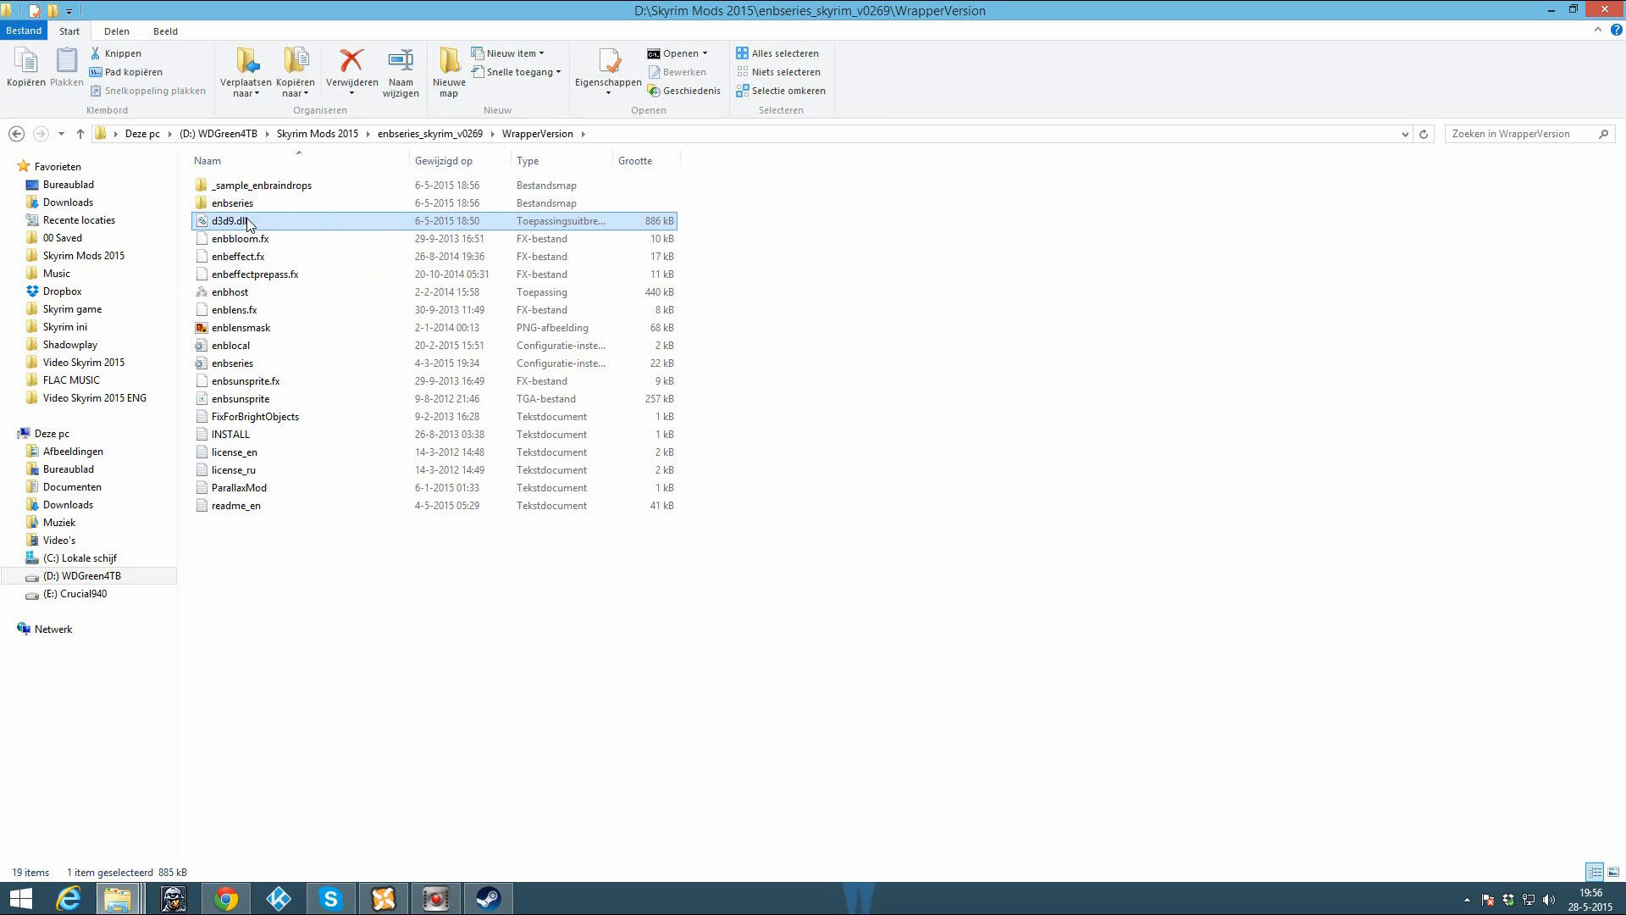
{"action": "mouse_move", "coordinate": [243, 230]}
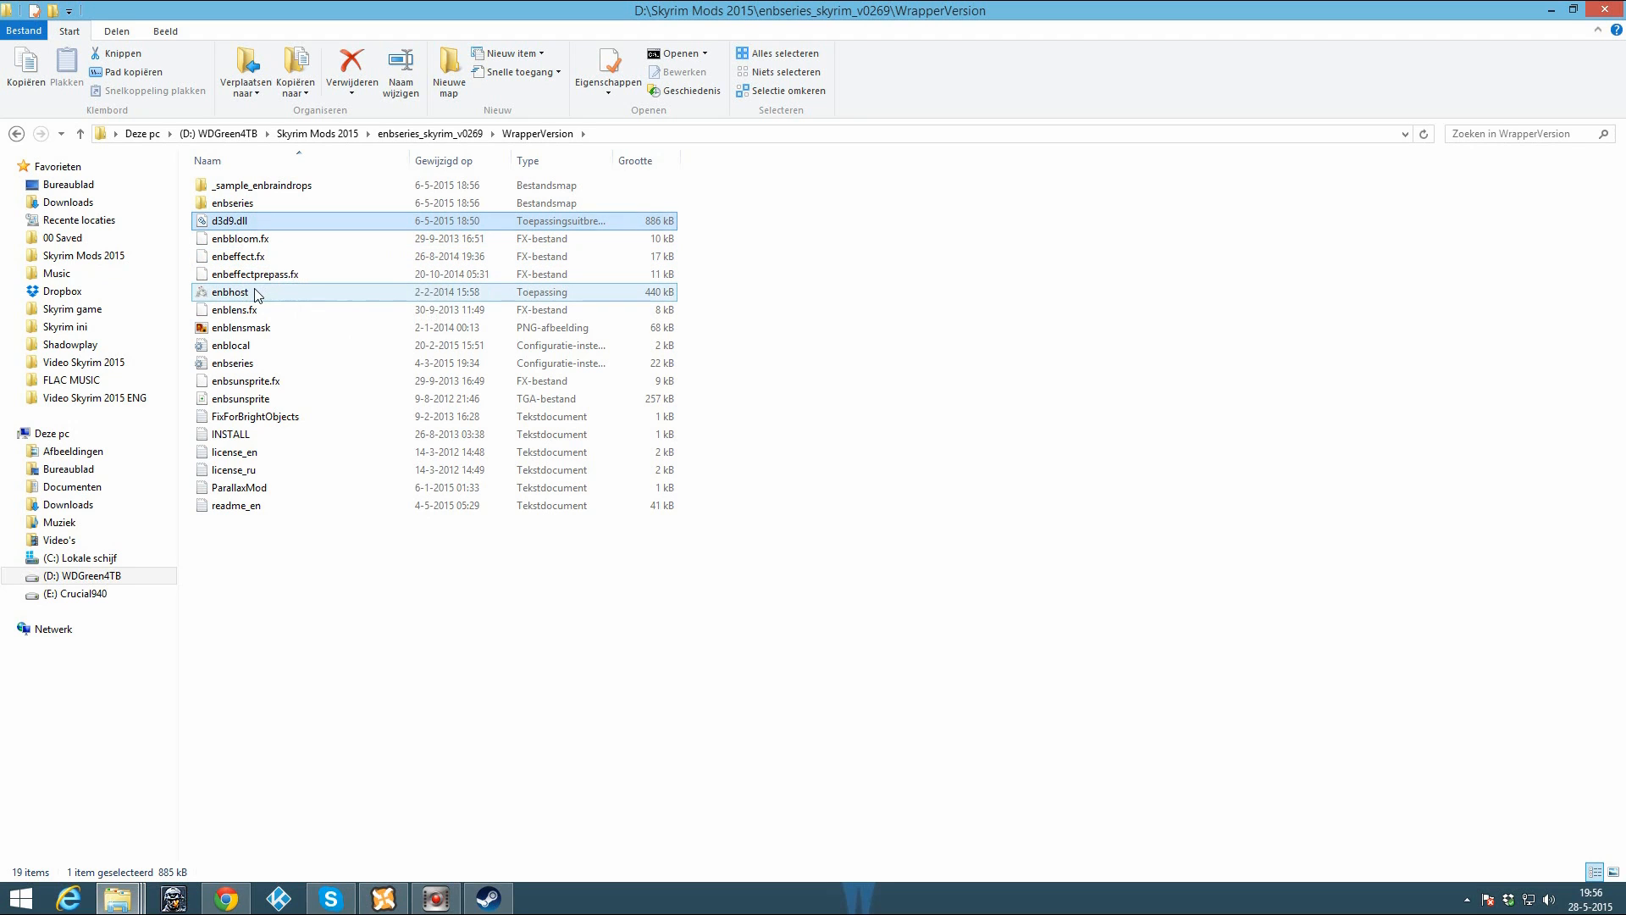
{"action": "left_click", "coordinate": [254, 293], "text": "ctrl"}
{"action": "right_click", "coordinate": [255, 292]}
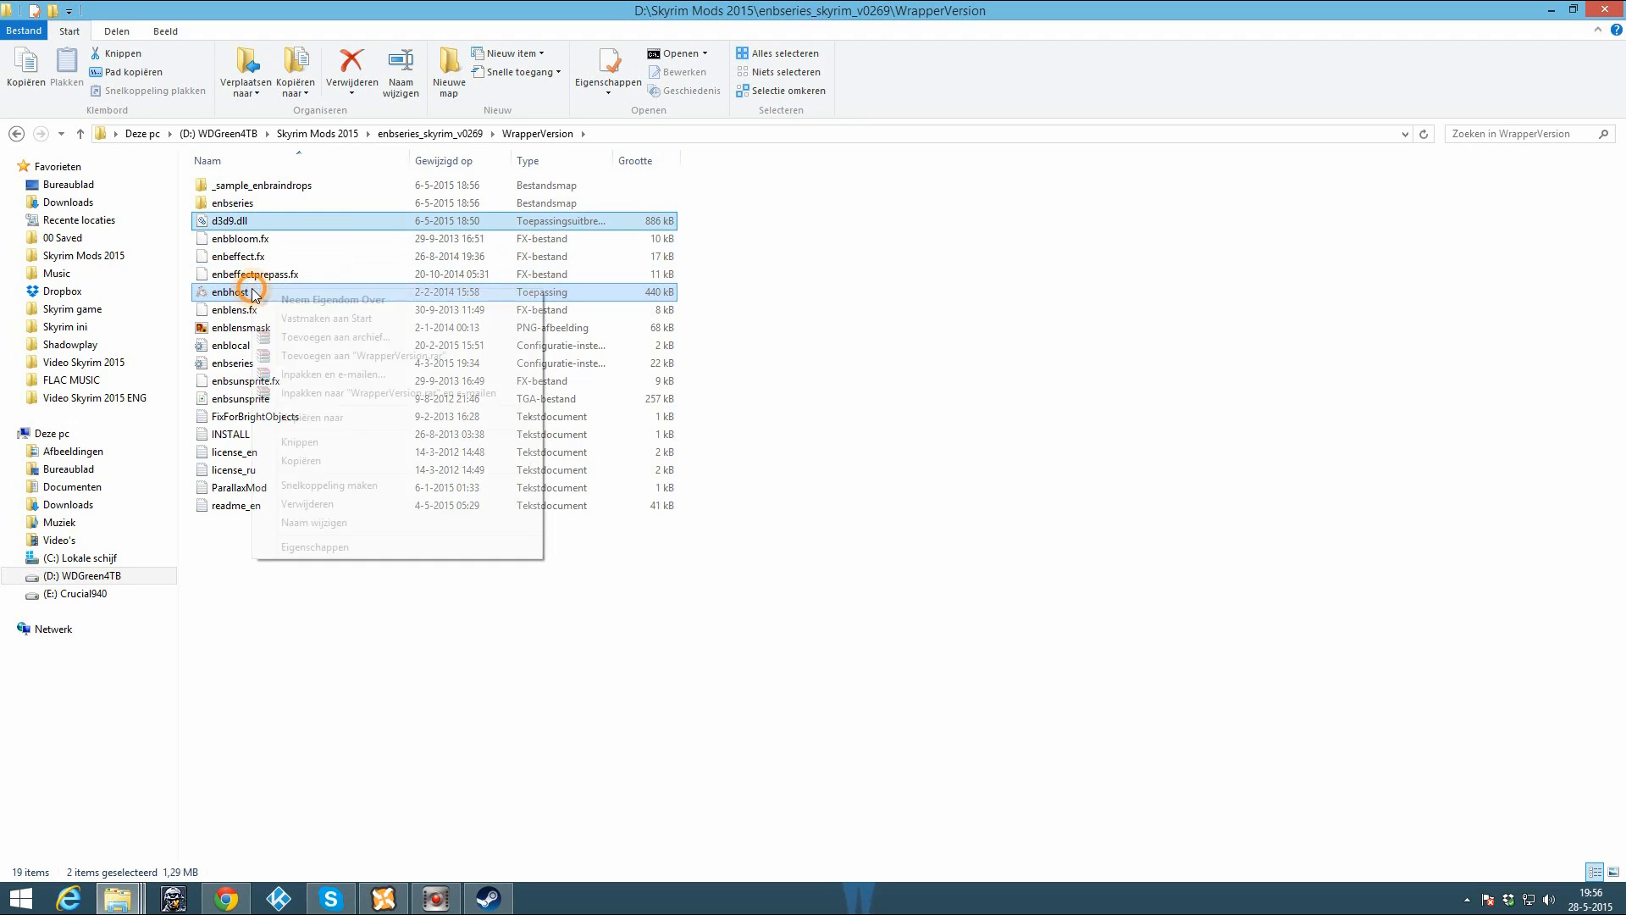
{"action": "left_click", "coordinate": [325, 461]}
Step: Paste the two copied ENB files into the Skyrim game folder under Steam\steamapps\common
{"action": "left_click", "coordinate": [113, 310]}
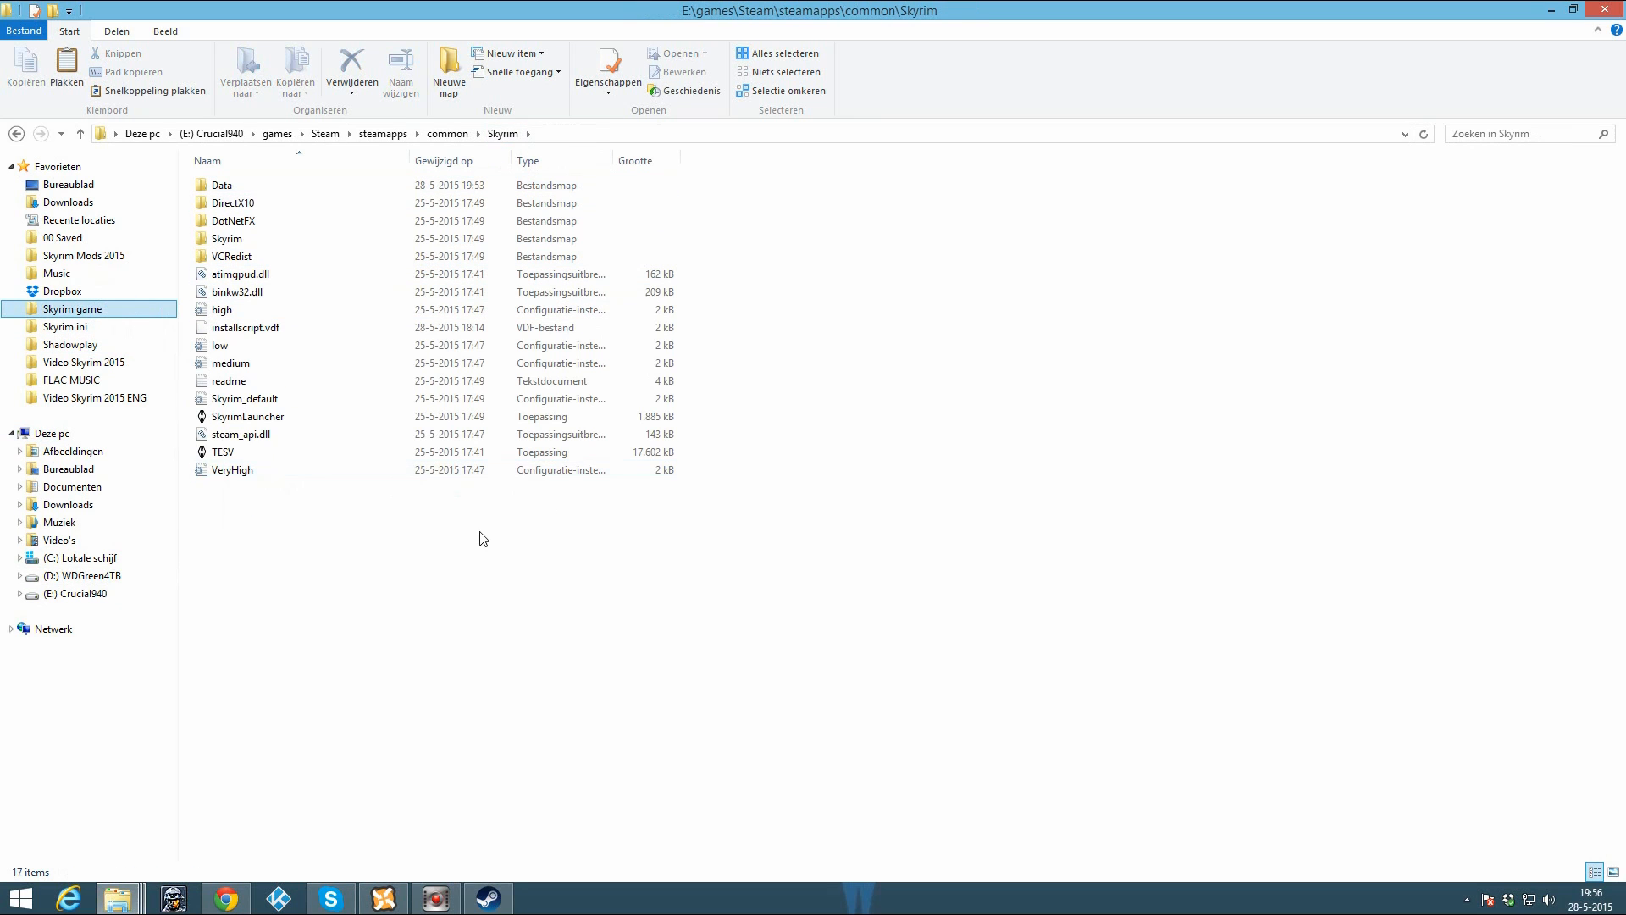
{"action": "right_click", "coordinate": [403, 559]}
{"action": "left_click", "coordinate": [445, 668]}
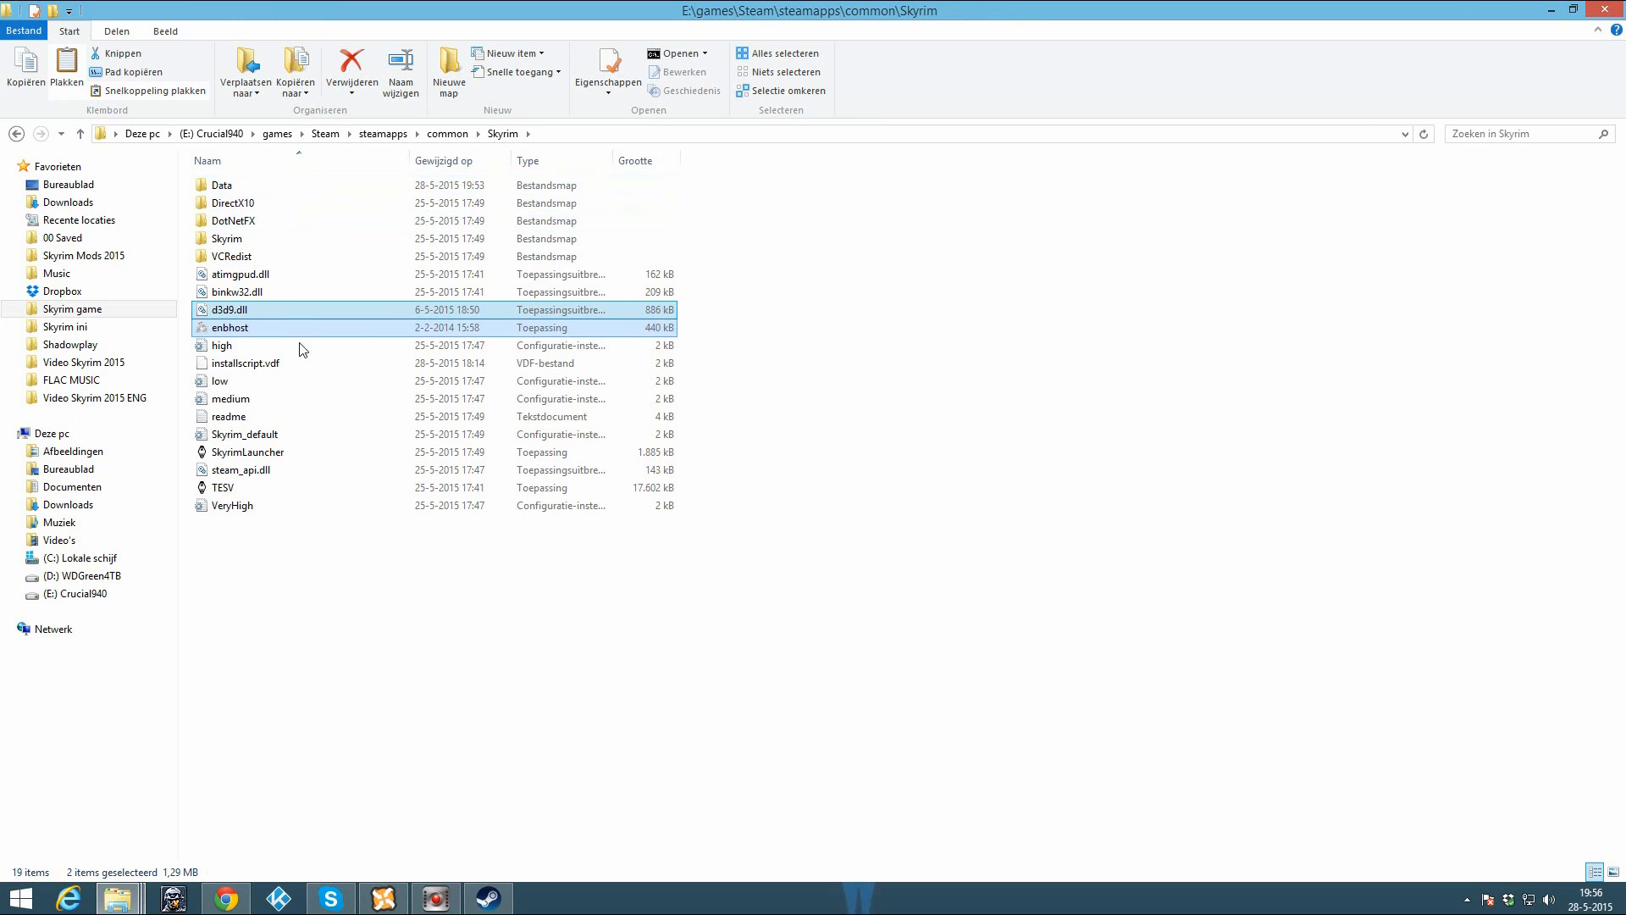
{"action": "left_click", "coordinate": [316, 675]}
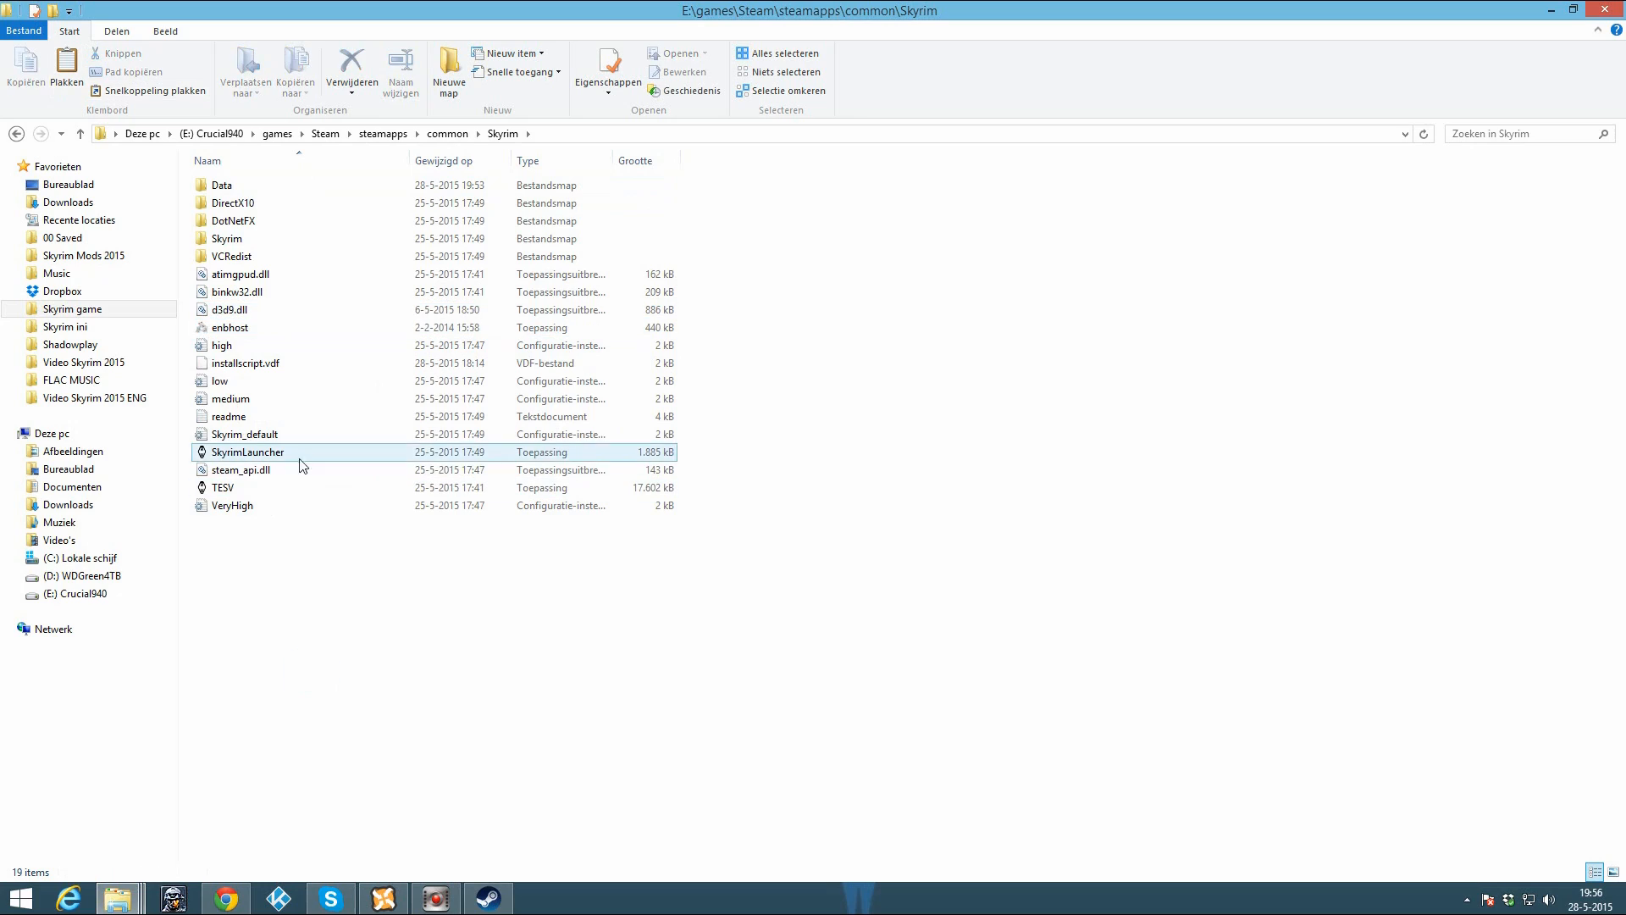
Step: In Chrome, close the ENBSeries page and check the RealVision ENB main files for the Autoinstaller for RealVision ENB 266d
{"action": "left_click", "coordinate": [229, 907]}
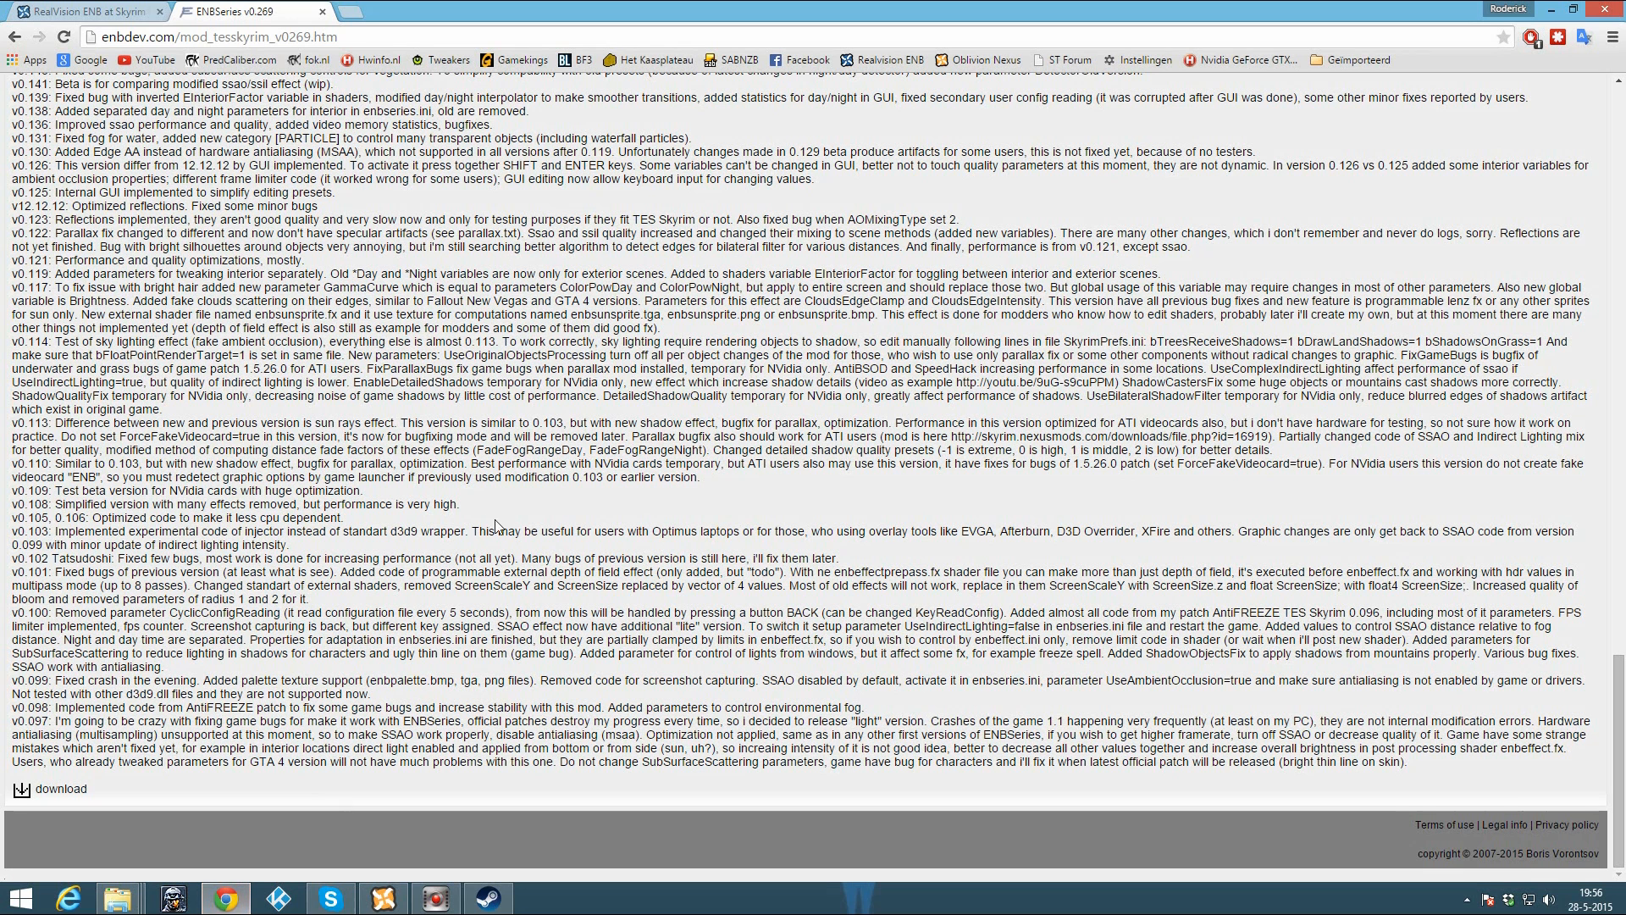
{"action": "left_click", "coordinate": [322, 12]}
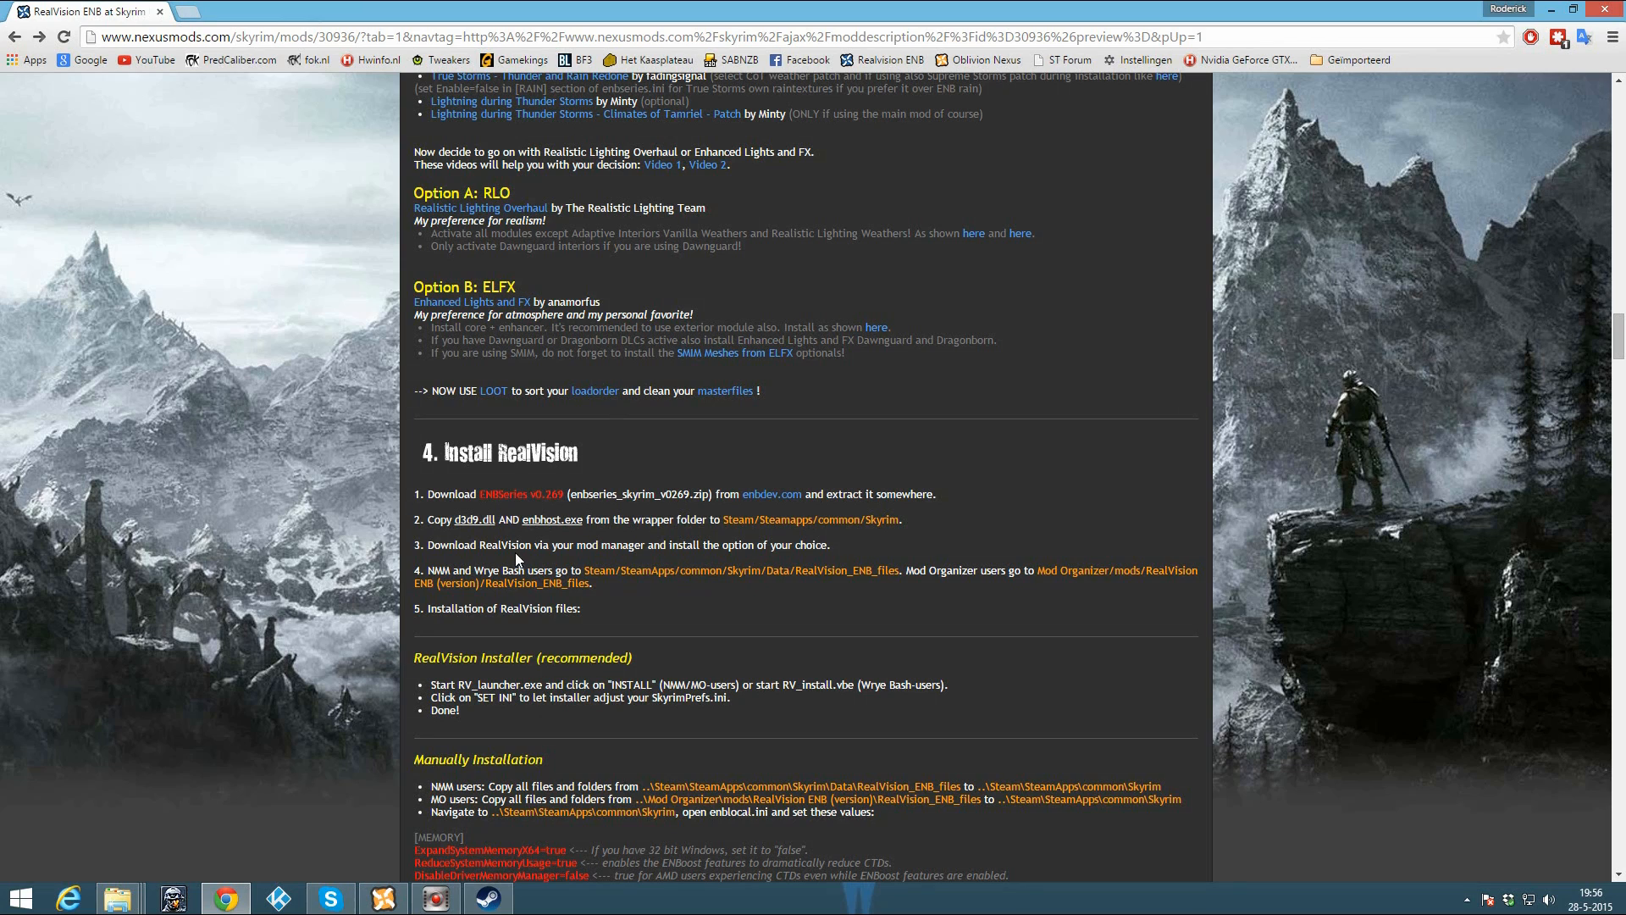
{"action": "scroll", "coordinate": [598, 519], "scroll_direction": "up", "scroll_amount": 20}
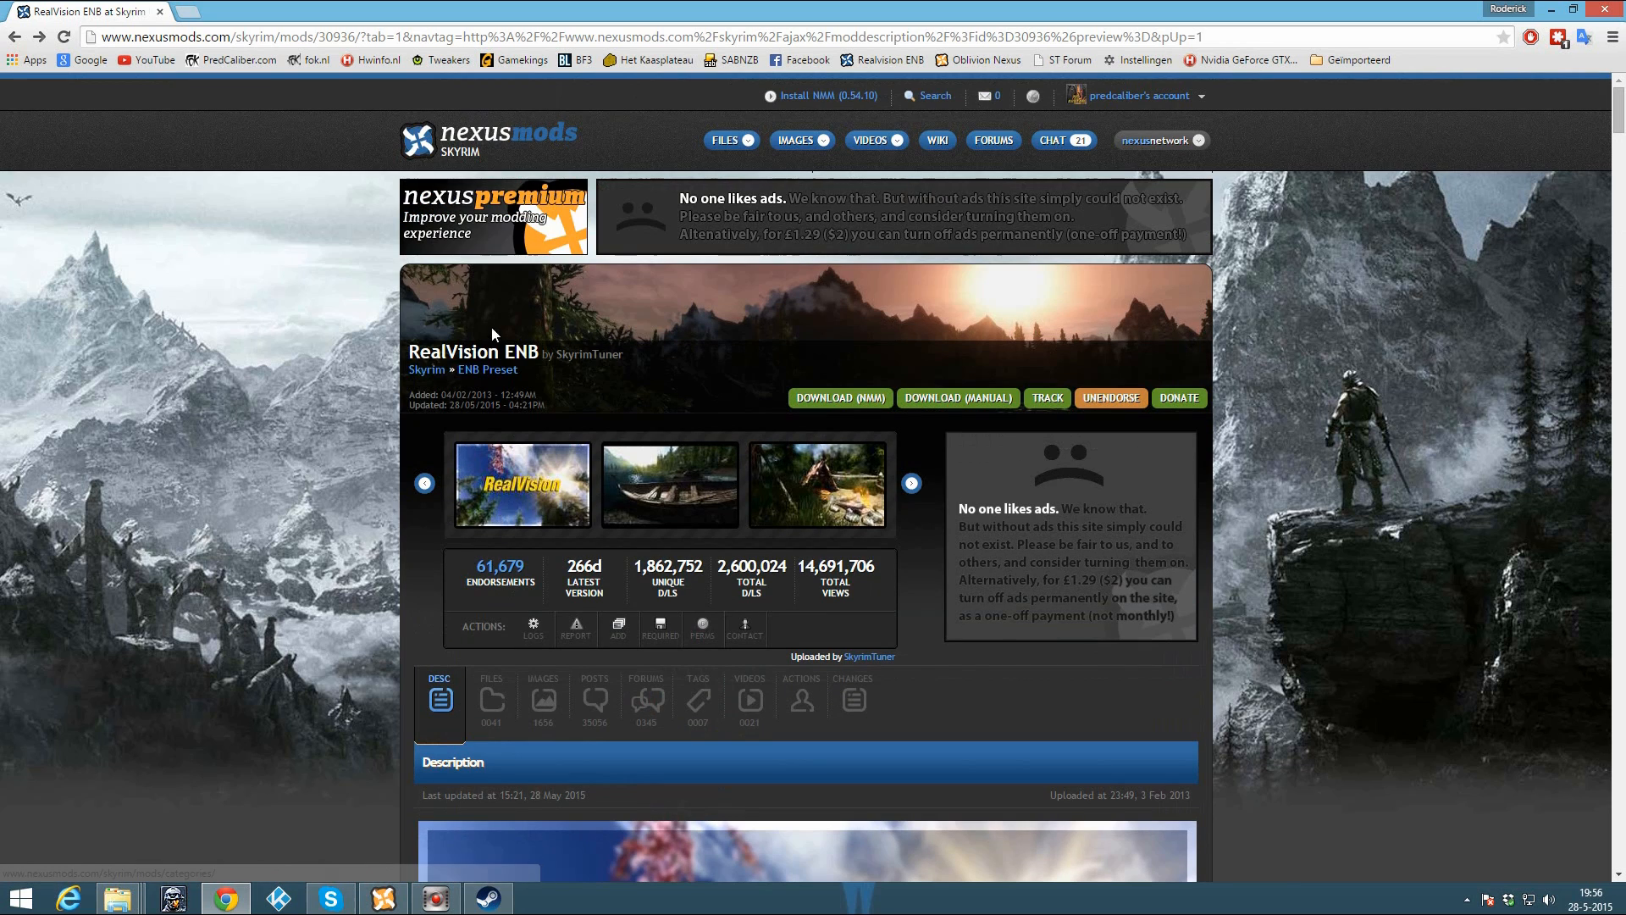
{"action": "left_click", "coordinate": [506, 701]}
{"action": "scroll", "coordinate": [760, 455], "scroll_direction": "down", "scroll_amount": 4}
{"action": "scroll", "coordinate": [761, 462], "scroll_direction": "down", "scroll_amount": 3}
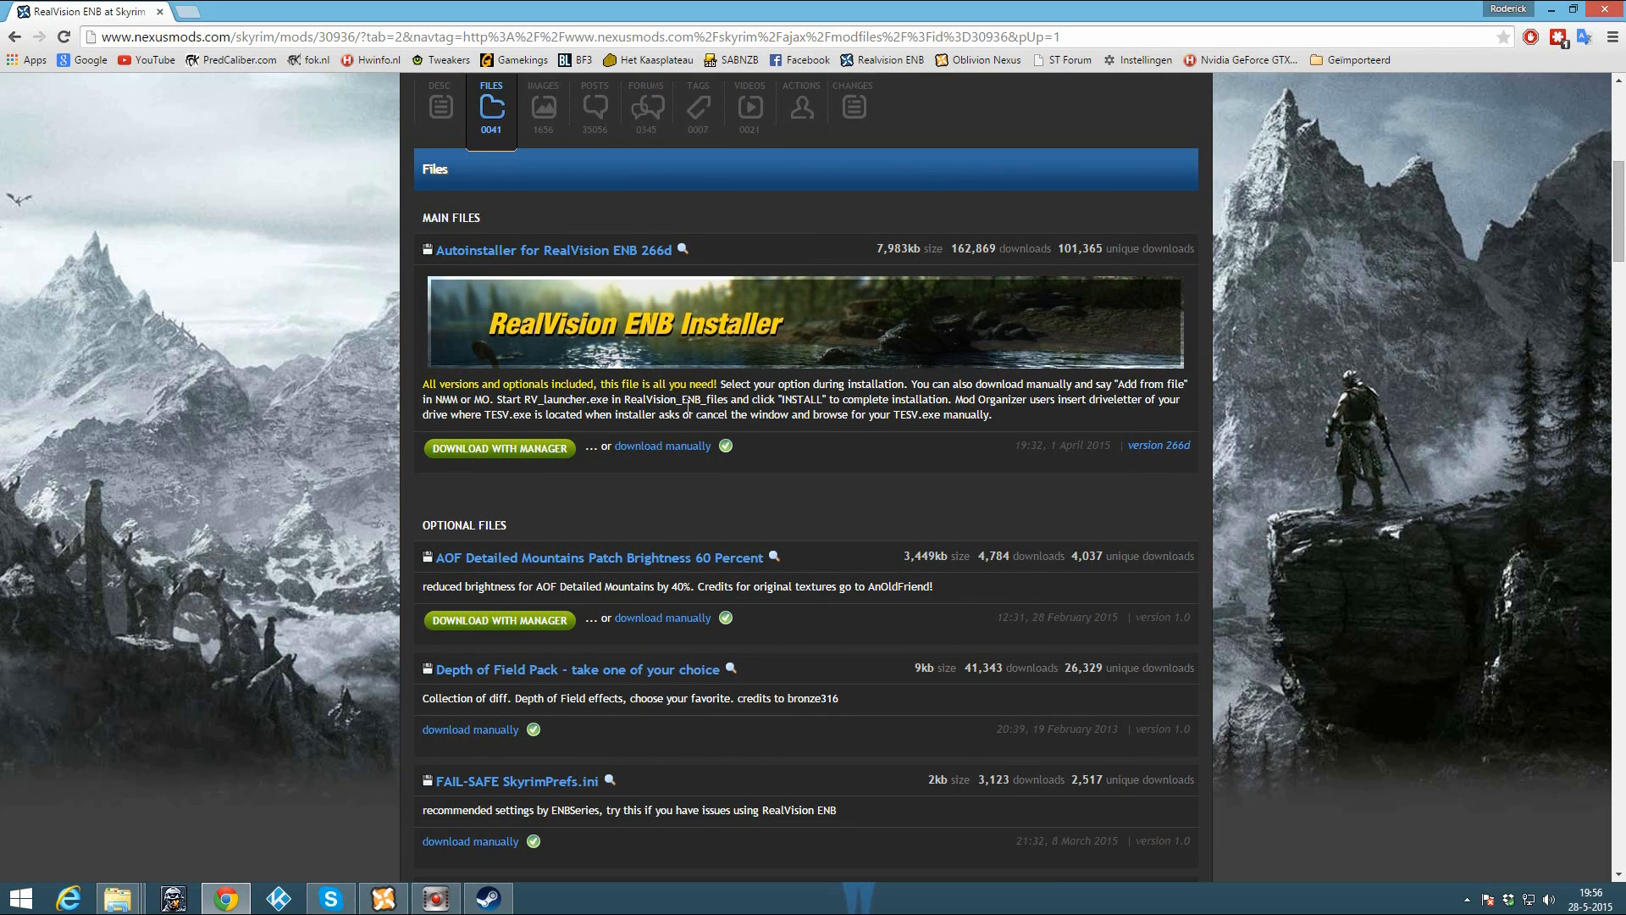
{"action": "left_click", "coordinate": [657, 449]}
Step: In Nexus Mod Manager, add the Autoinstaller for RealVision ENB 266d archive from the Skyrim Mods 2015 folder
{"action": "left_click", "coordinate": [382, 898]}
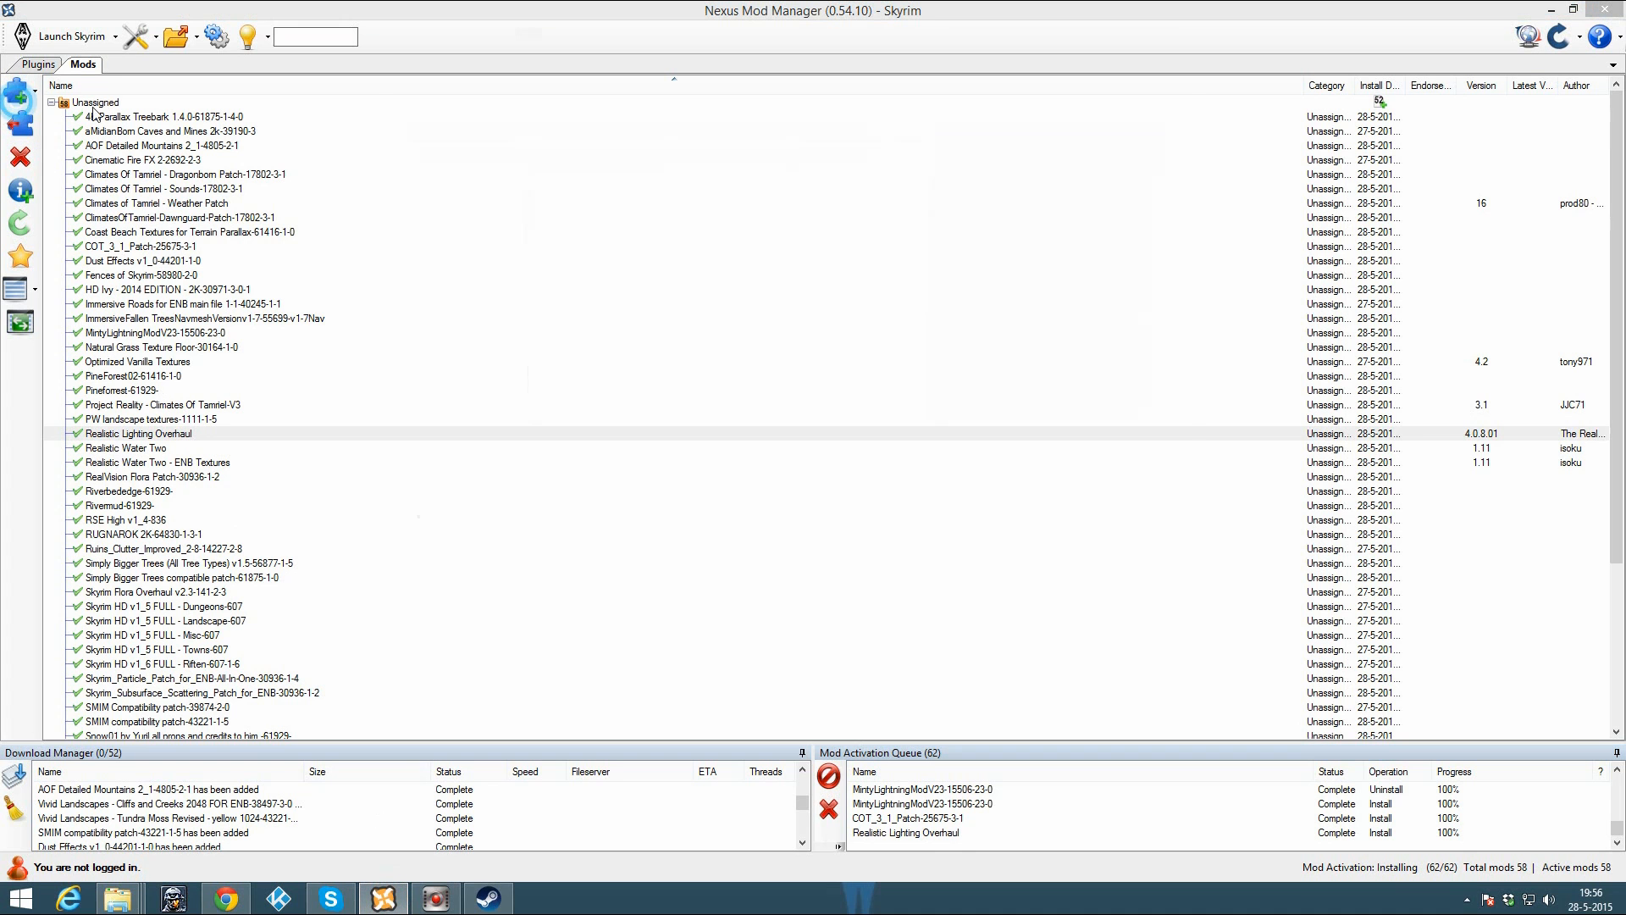
{"action": "type", "text": "r"}
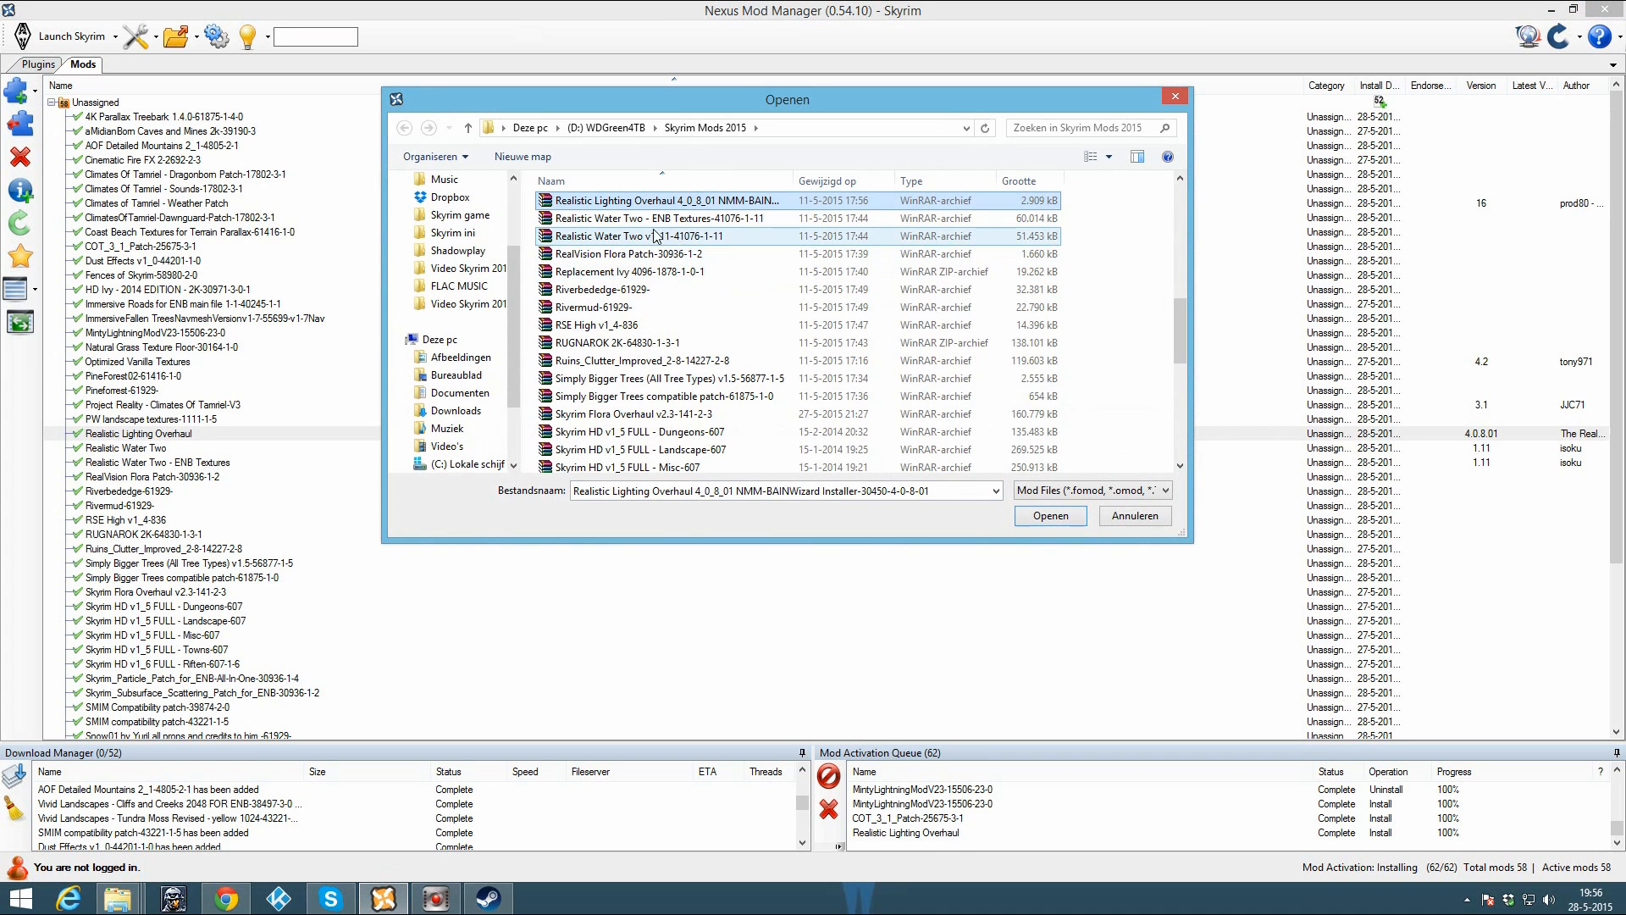
{"action": "key", "text": "Down"}
{"action": "key", "text": "Down"}
{"action": "scroll", "coordinate": [675, 282], "scroll_direction": "down", "scroll_amount": 1}
{"action": "scroll", "coordinate": [675, 284], "scroll_direction": "up", "scroll_amount": 1}
{"action": "key", "text": "Down"}
{"action": "key", "text": "Down"}
{"action": "key", "text": "Down"}
{"action": "key", "text": "Down"}
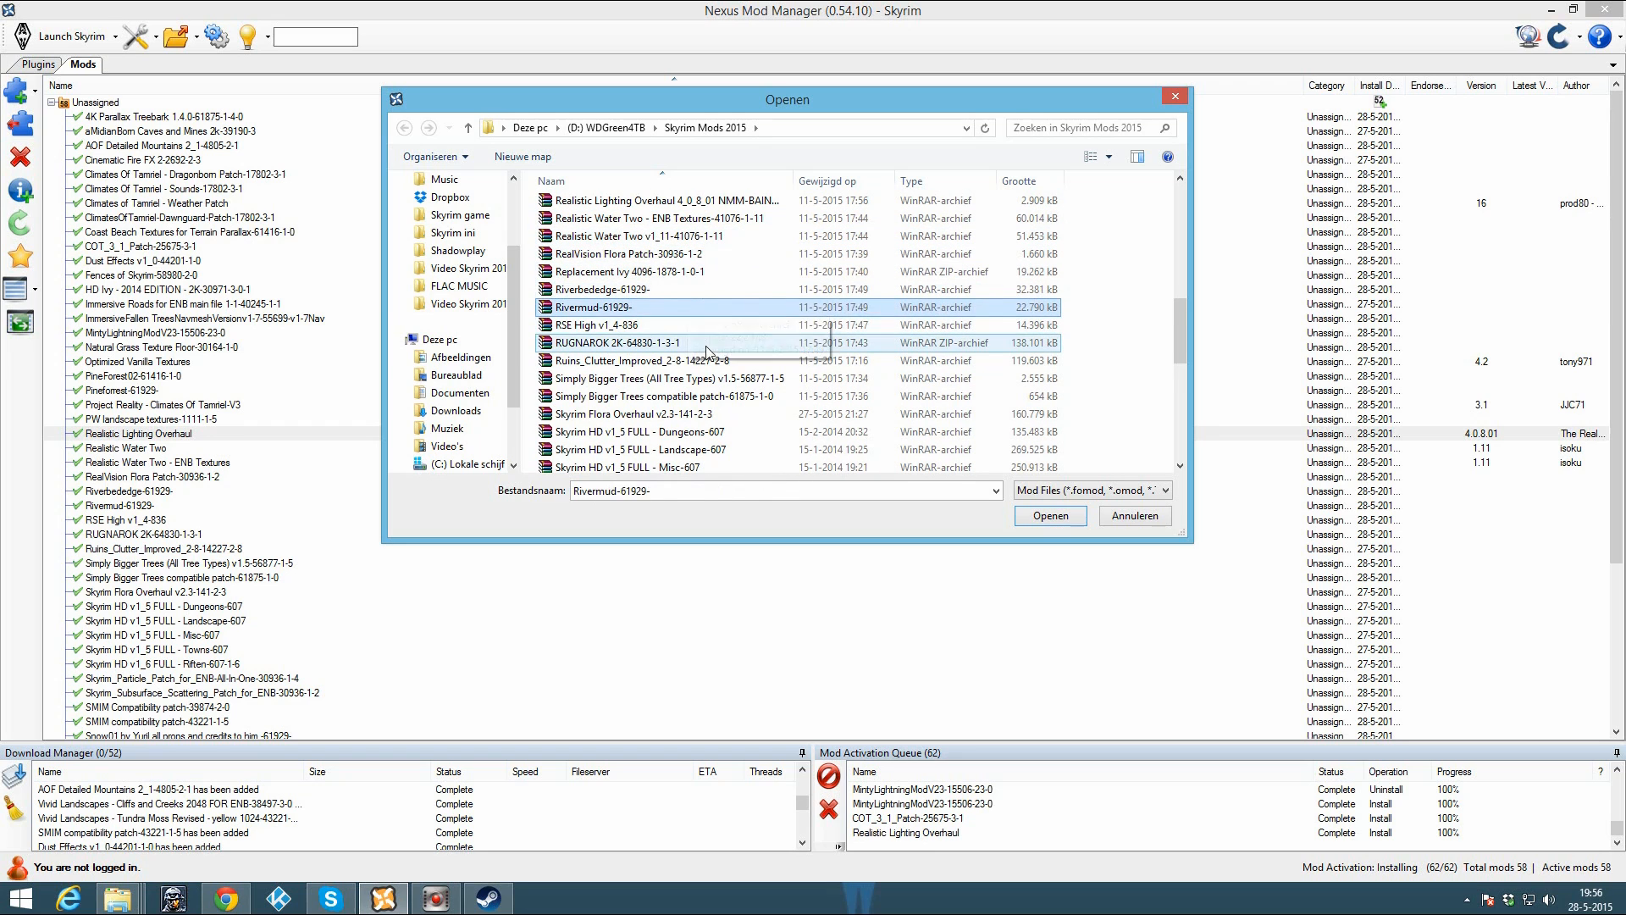
{"action": "key", "text": "Down"}
{"action": "key", "text": "Down"}
{"action": "key", "text": "Down"}
{"action": "key", "text": "r"}
{"action": "scroll", "coordinate": [644, 345], "scroll_direction": "up", "scroll_amount": 5}
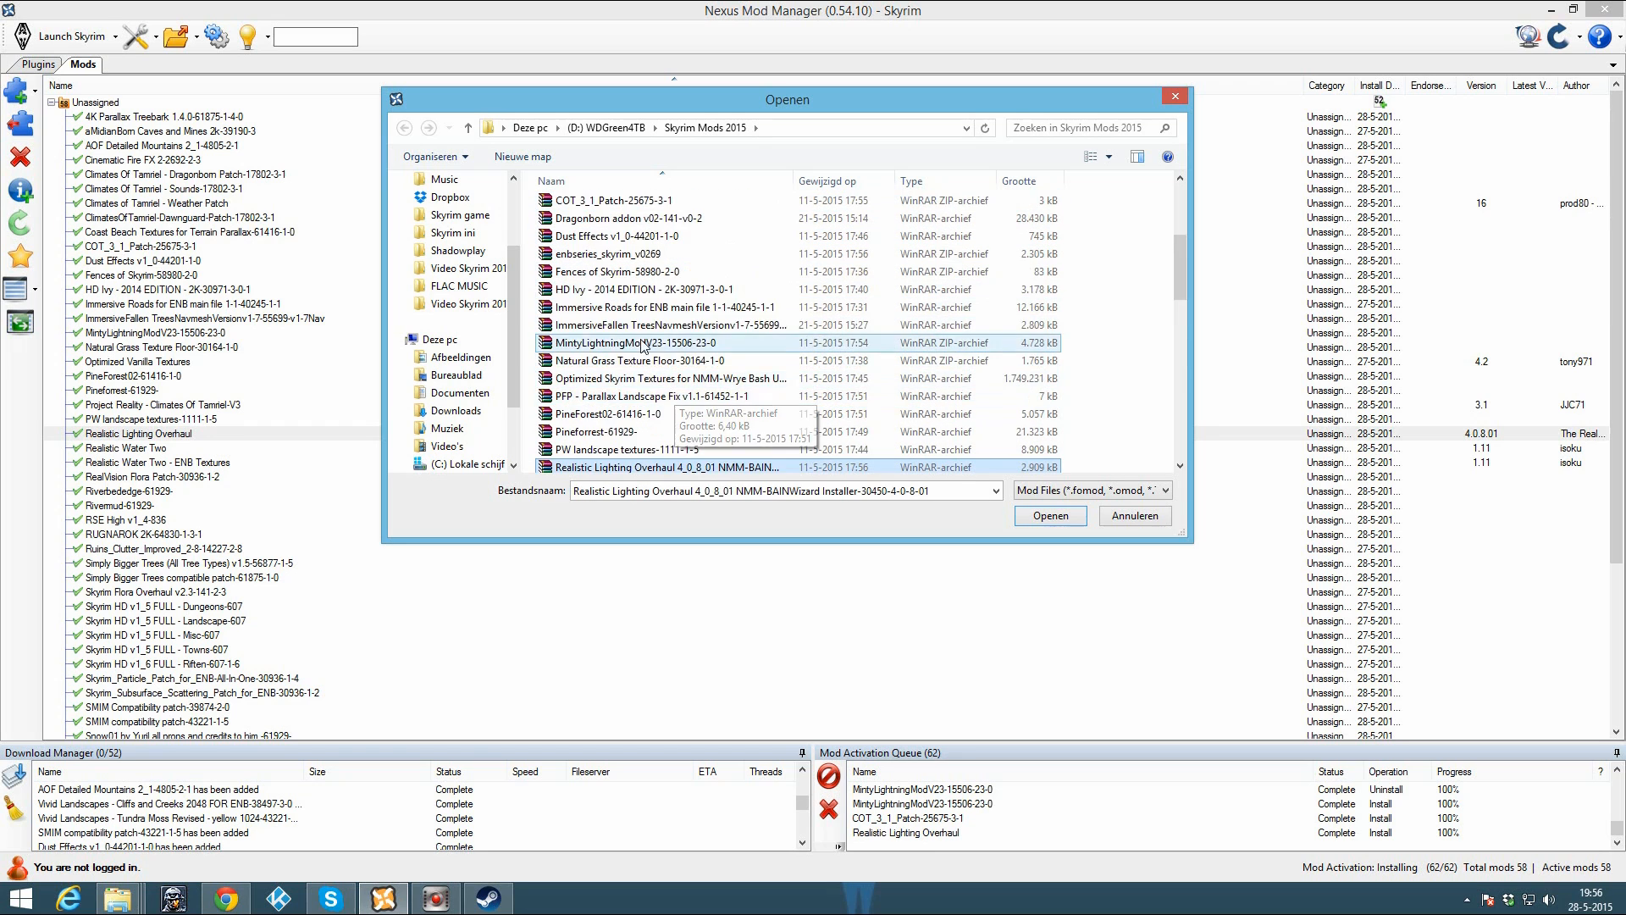
{"action": "key", "text": "h"}
{"action": "scroll", "coordinate": [644, 343], "scroll_direction": "up", "scroll_amount": 4}
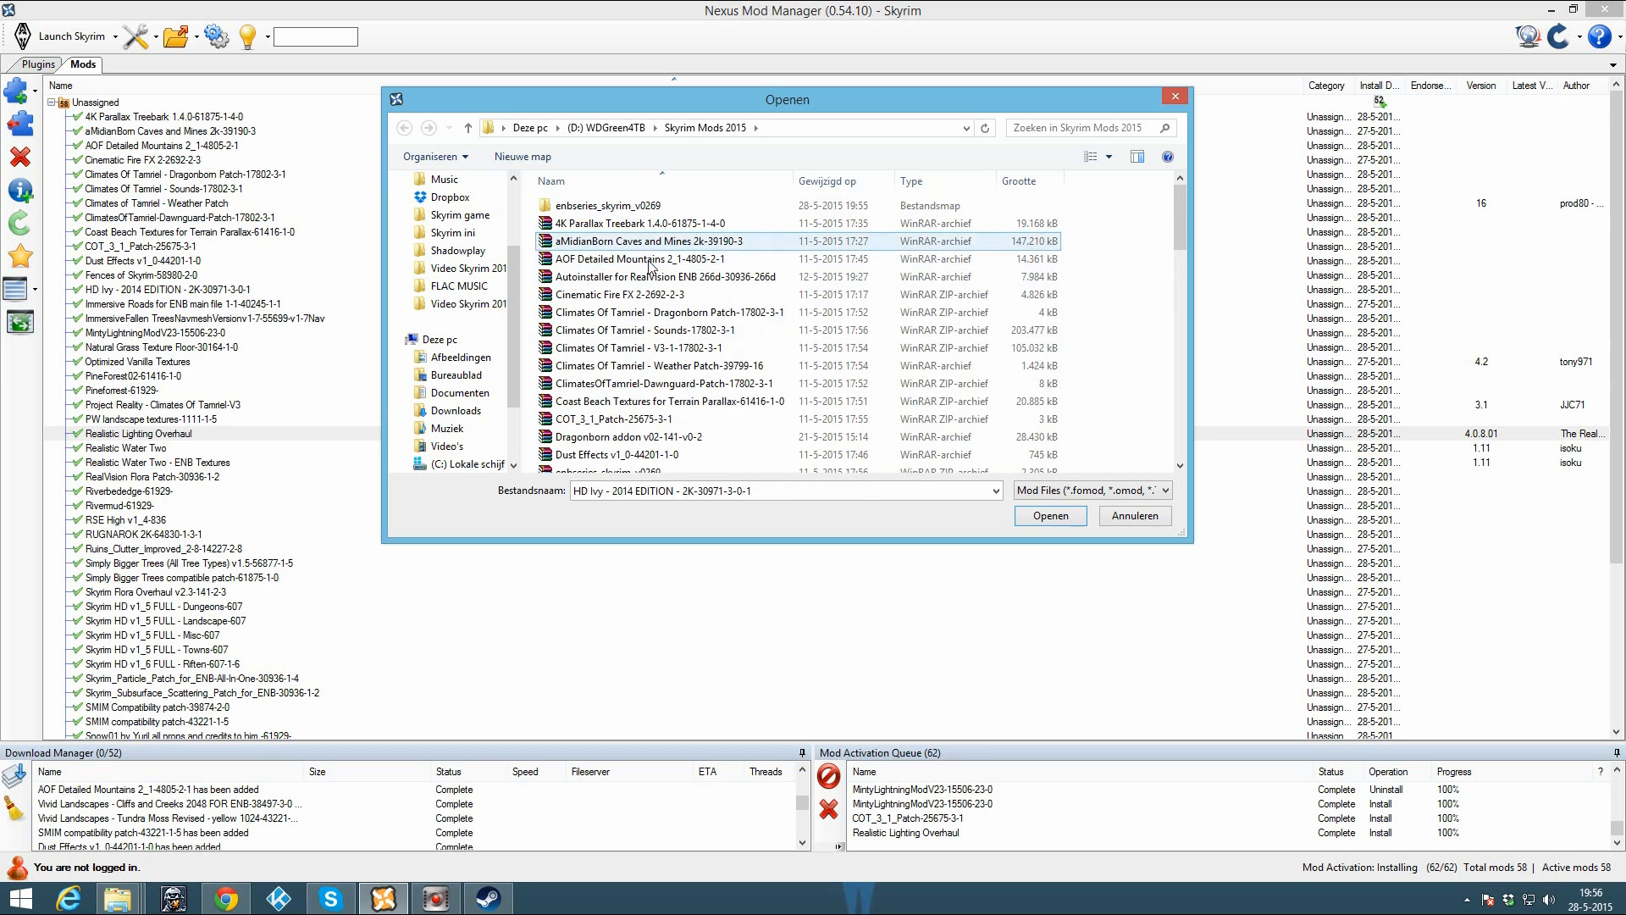
{"action": "double_click", "coordinate": [662, 278]}
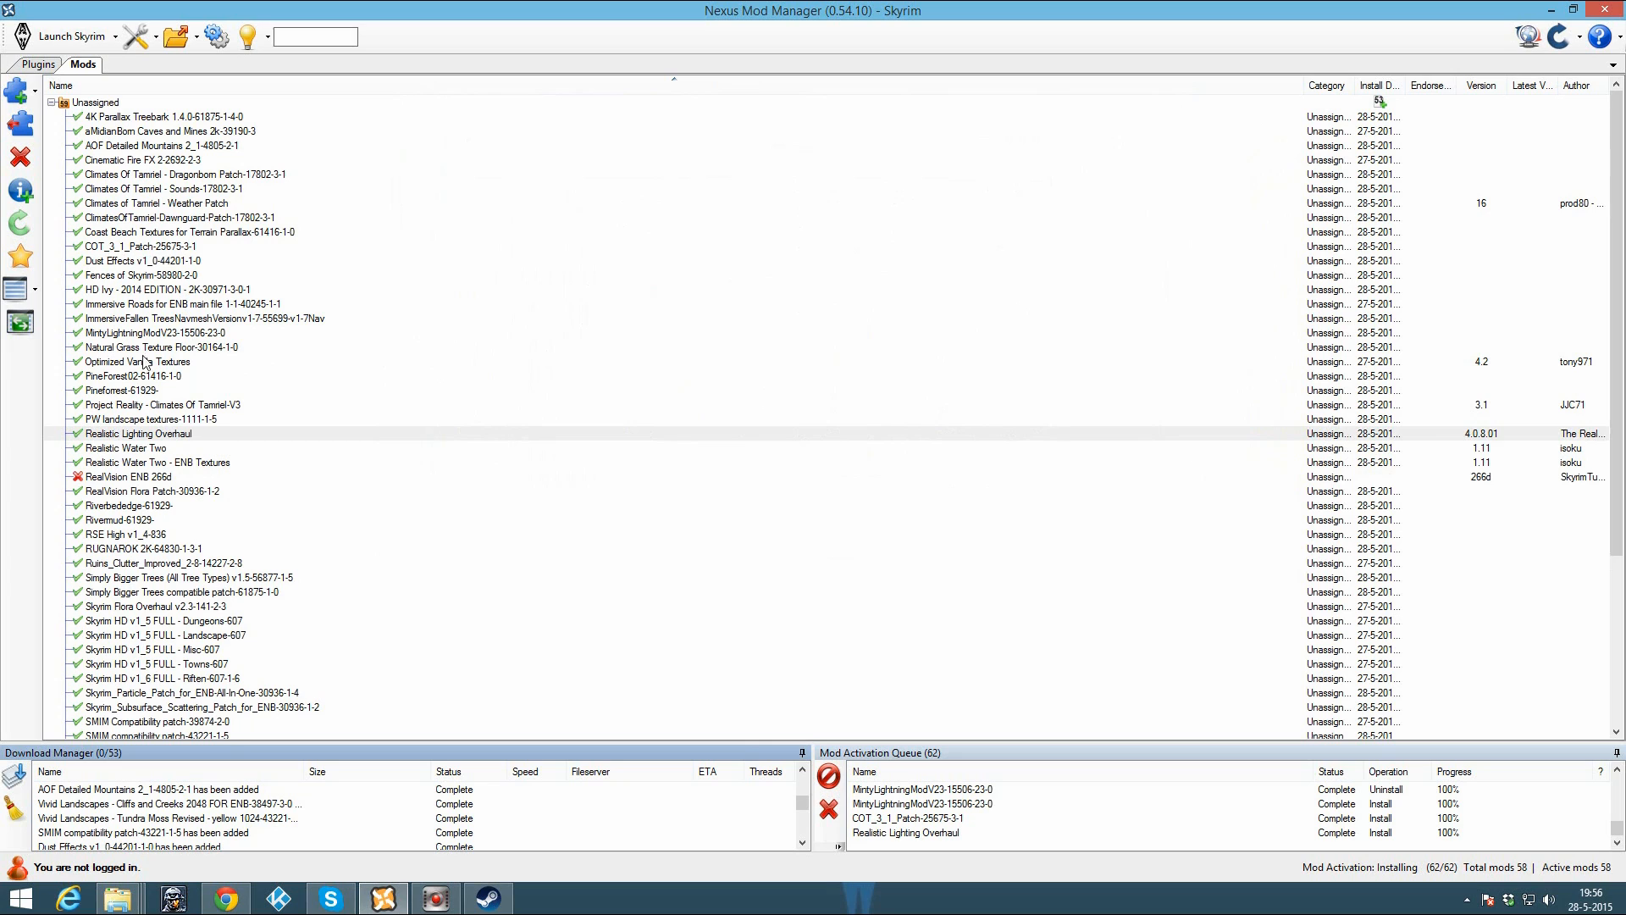
Step: Start installing the RealVision ENB 266d mod with Main files and the Opt.A FULL for RLO version
{"action": "left_click", "coordinate": [129, 479]}
{"action": "left_click", "coordinate": [20, 124]}
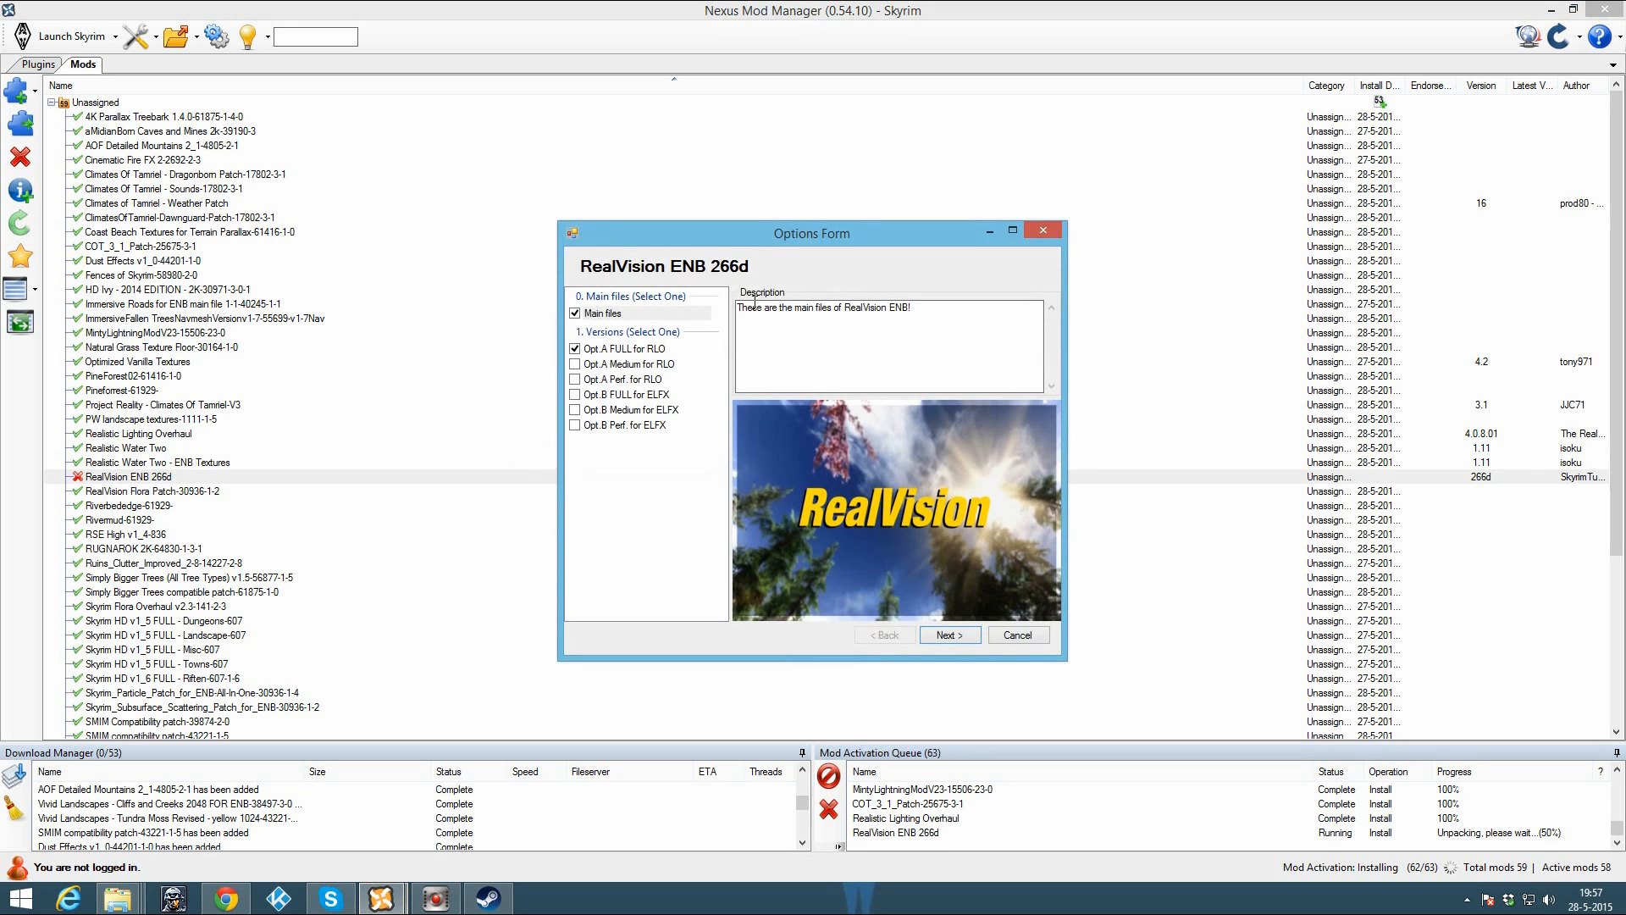
{"action": "left_click", "coordinate": [624, 351]}
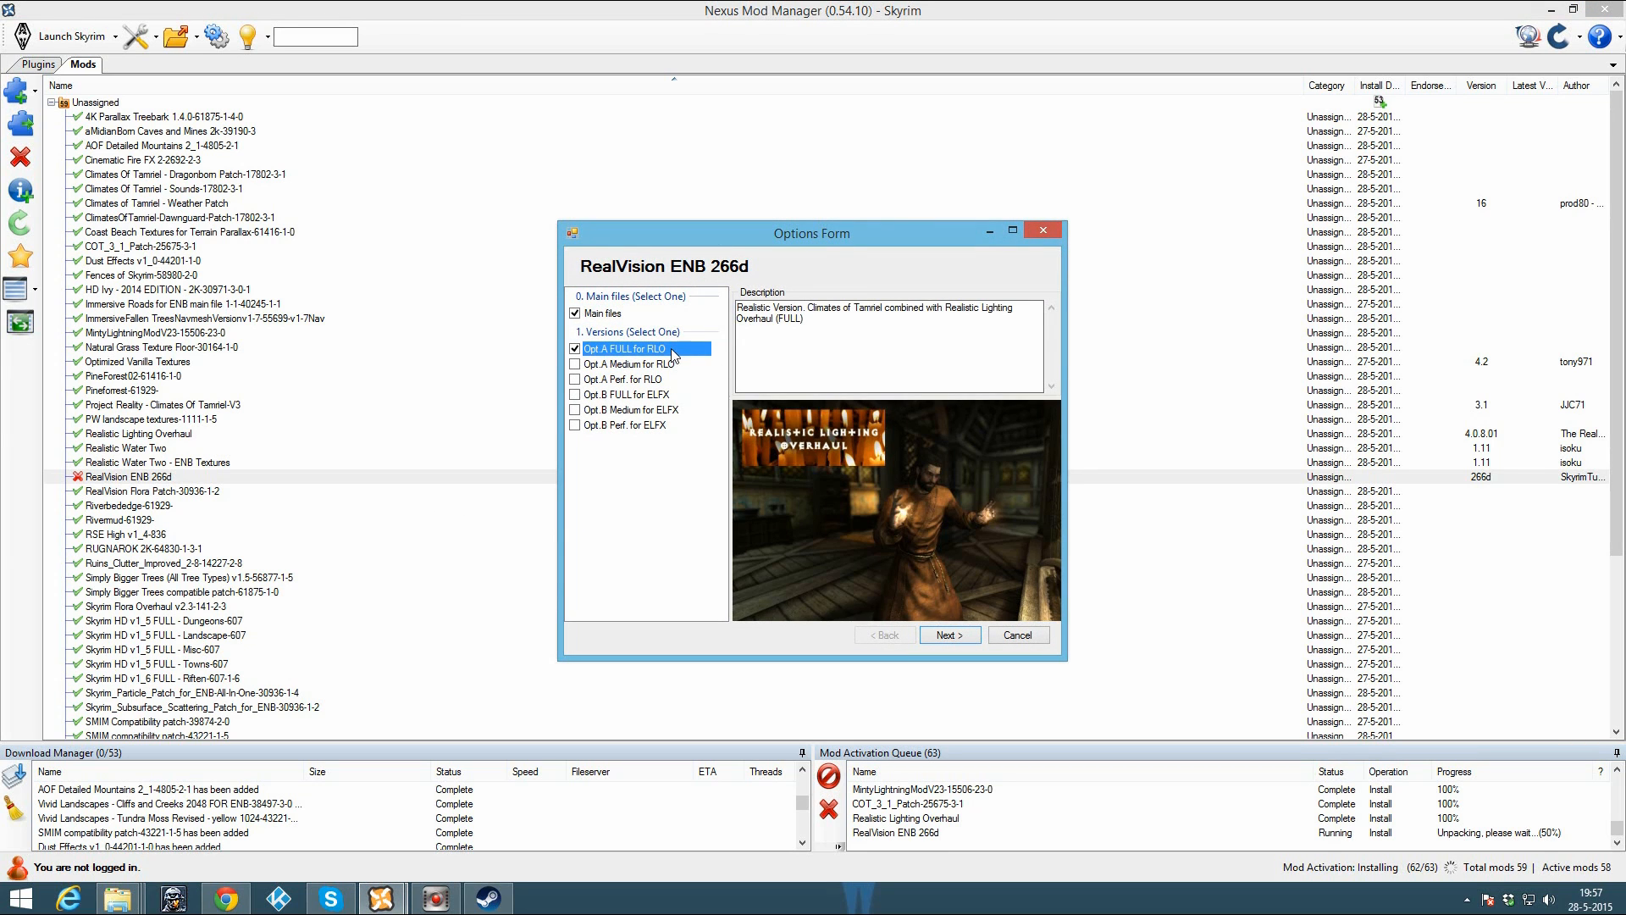
{"action": "left_click", "coordinate": [949, 637]}
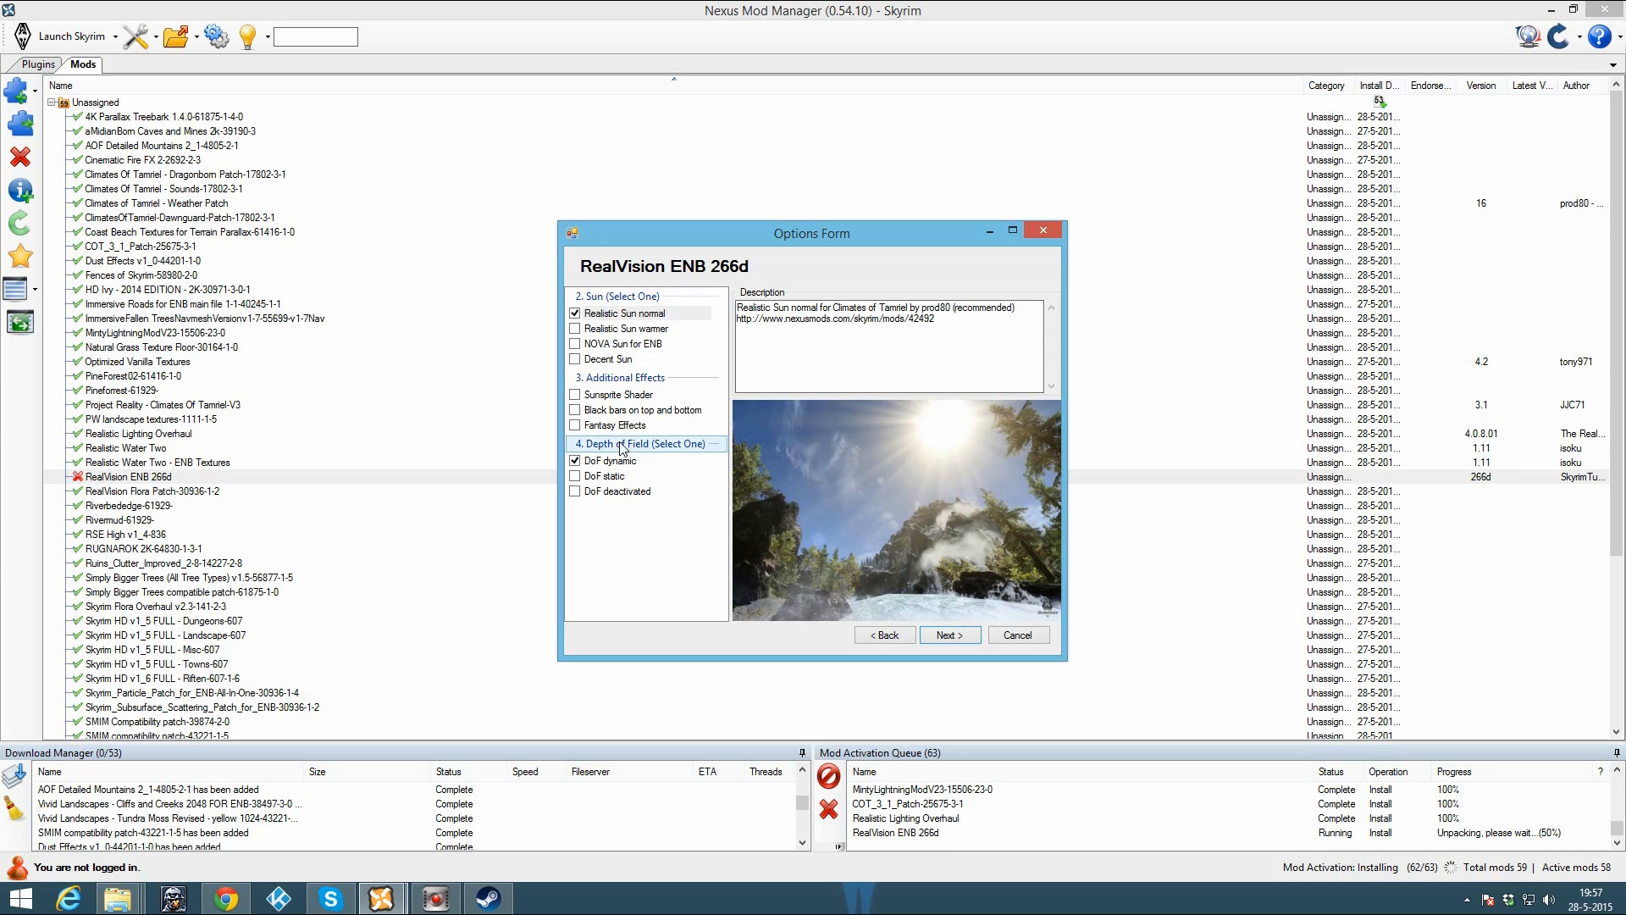
Step: Compare the depth of field options and accept DoF dynamic together with Realistic Sun normal
{"action": "left_click", "coordinate": [626, 490]}
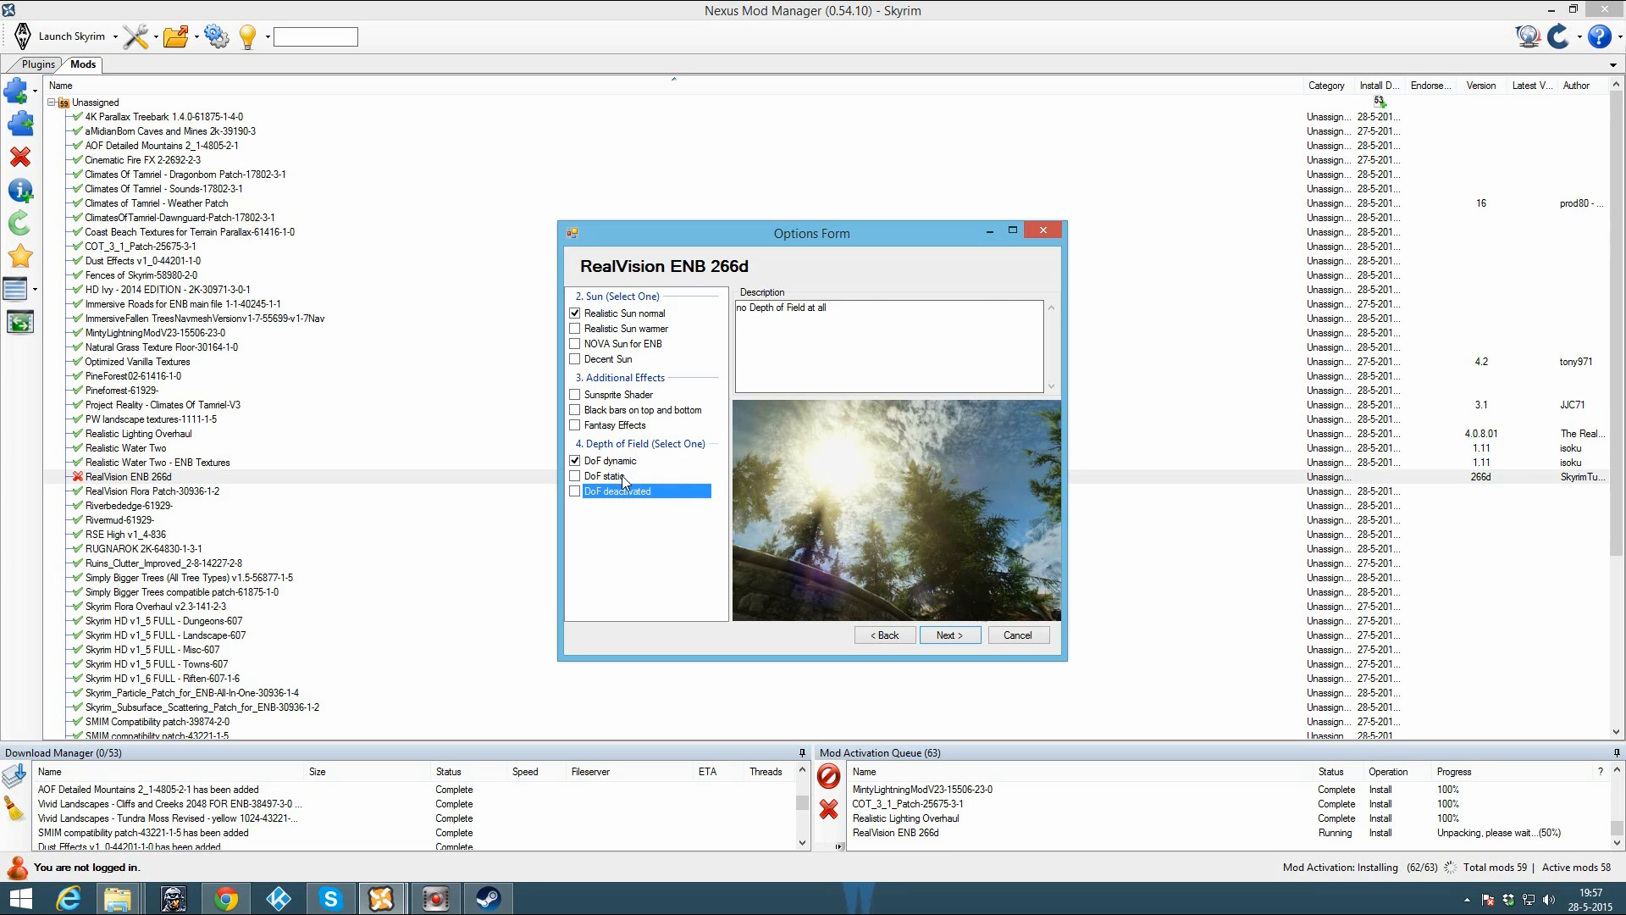
{"action": "left_click", "coordinate": [626, 464]}
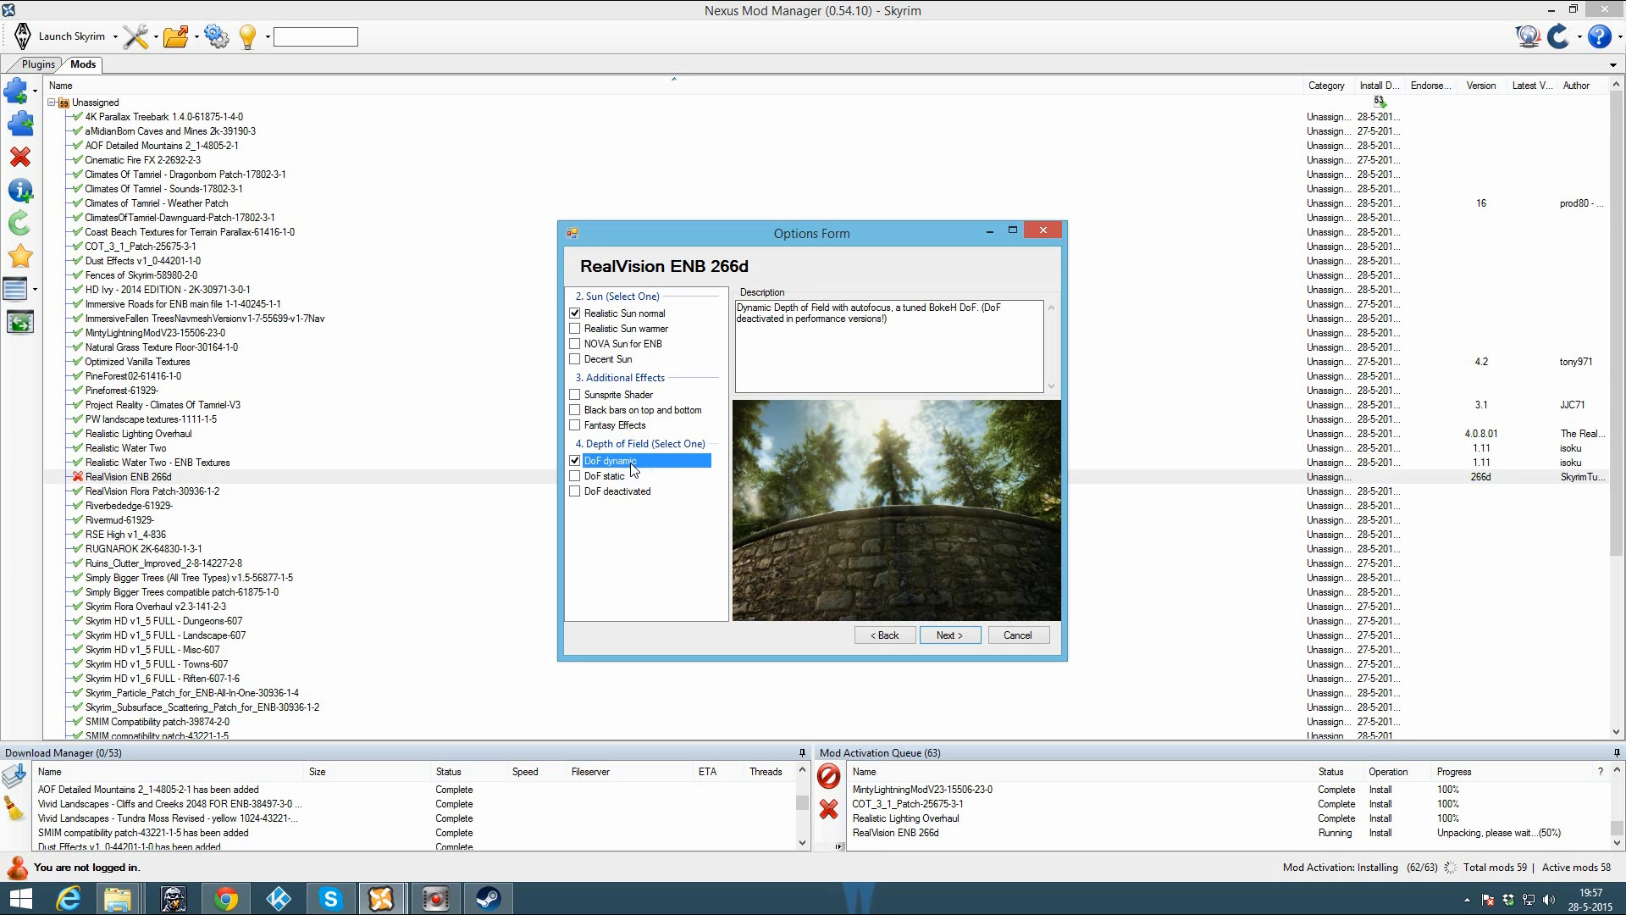
{"action": "left_click", "coordinate": [949, 633]}
Step: Compare the RealVision Installer and Manually Installation options, consulting the installation instructions in the RealVision ENB description in Chrome
{"action": "left_click", "coordinate": [637, 315]}
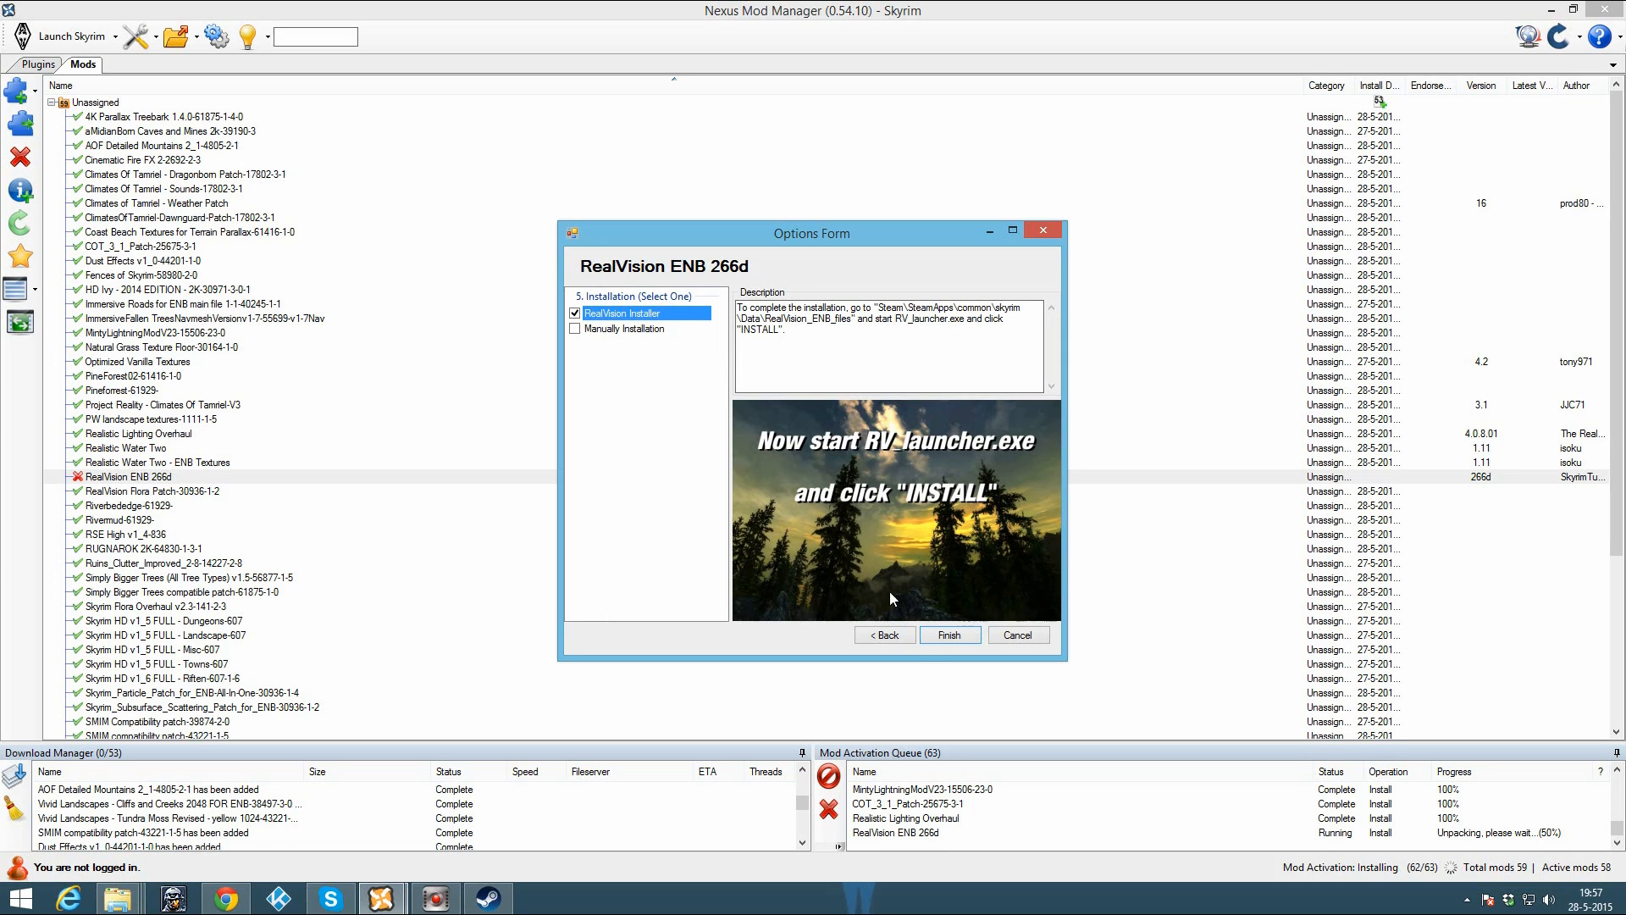
{"action": "left_click", "coordinate": [585, 330]}
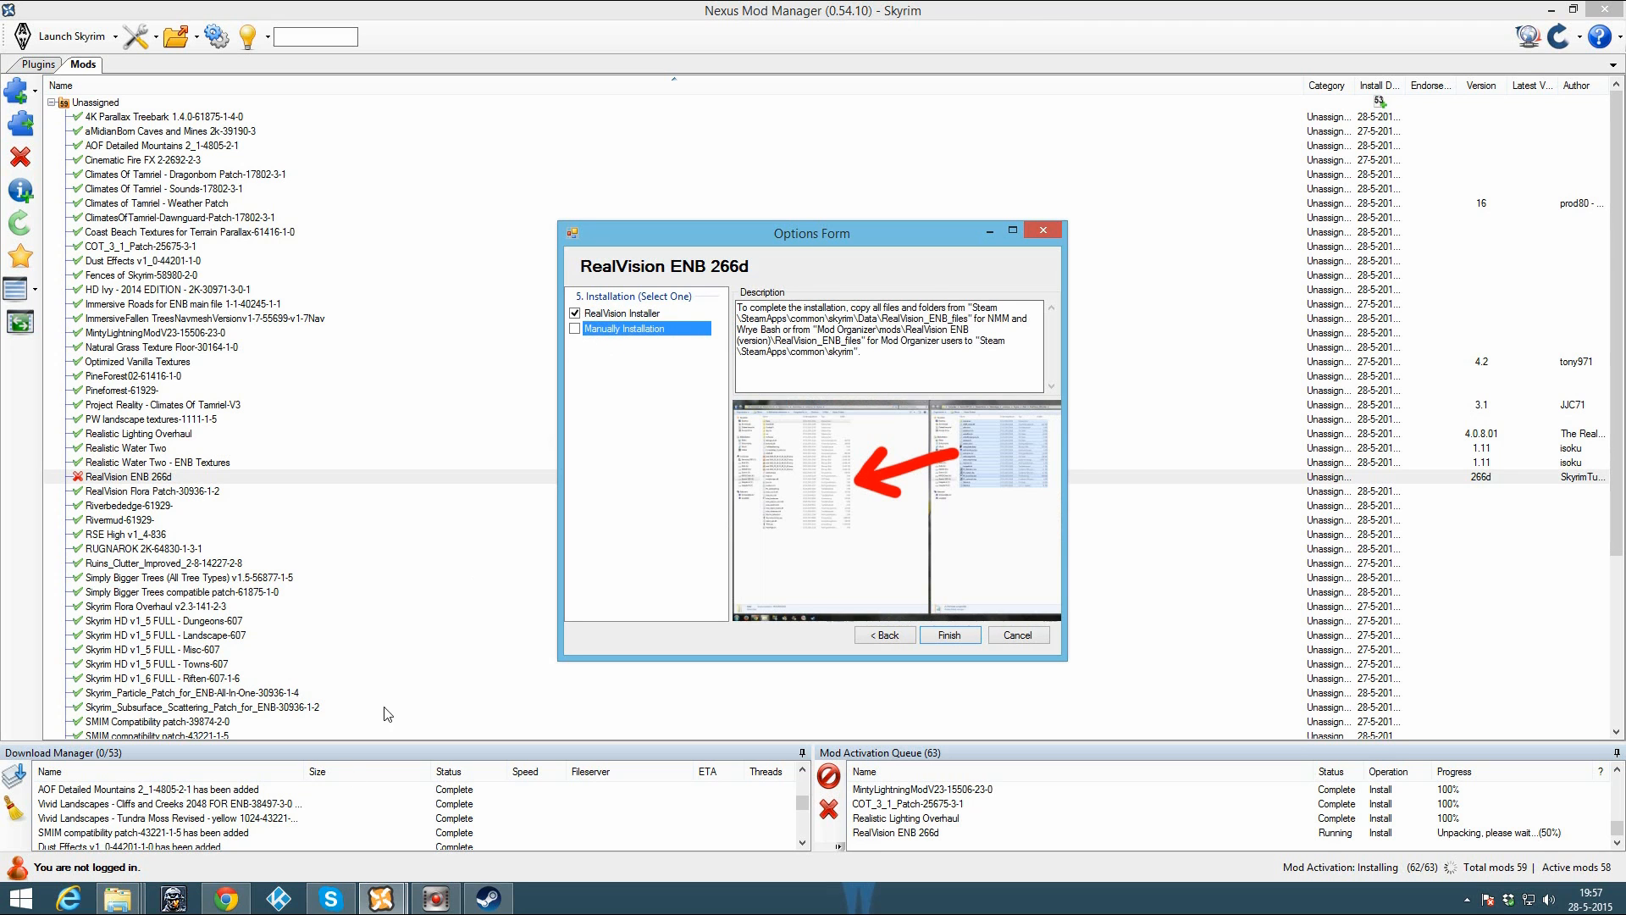
{"action": "left_click", "coordinate": [225, 898]}
{"action": "scroll", "coordinate": [313, 505], "scroll_direction": "up", "scroll_amount": 7}
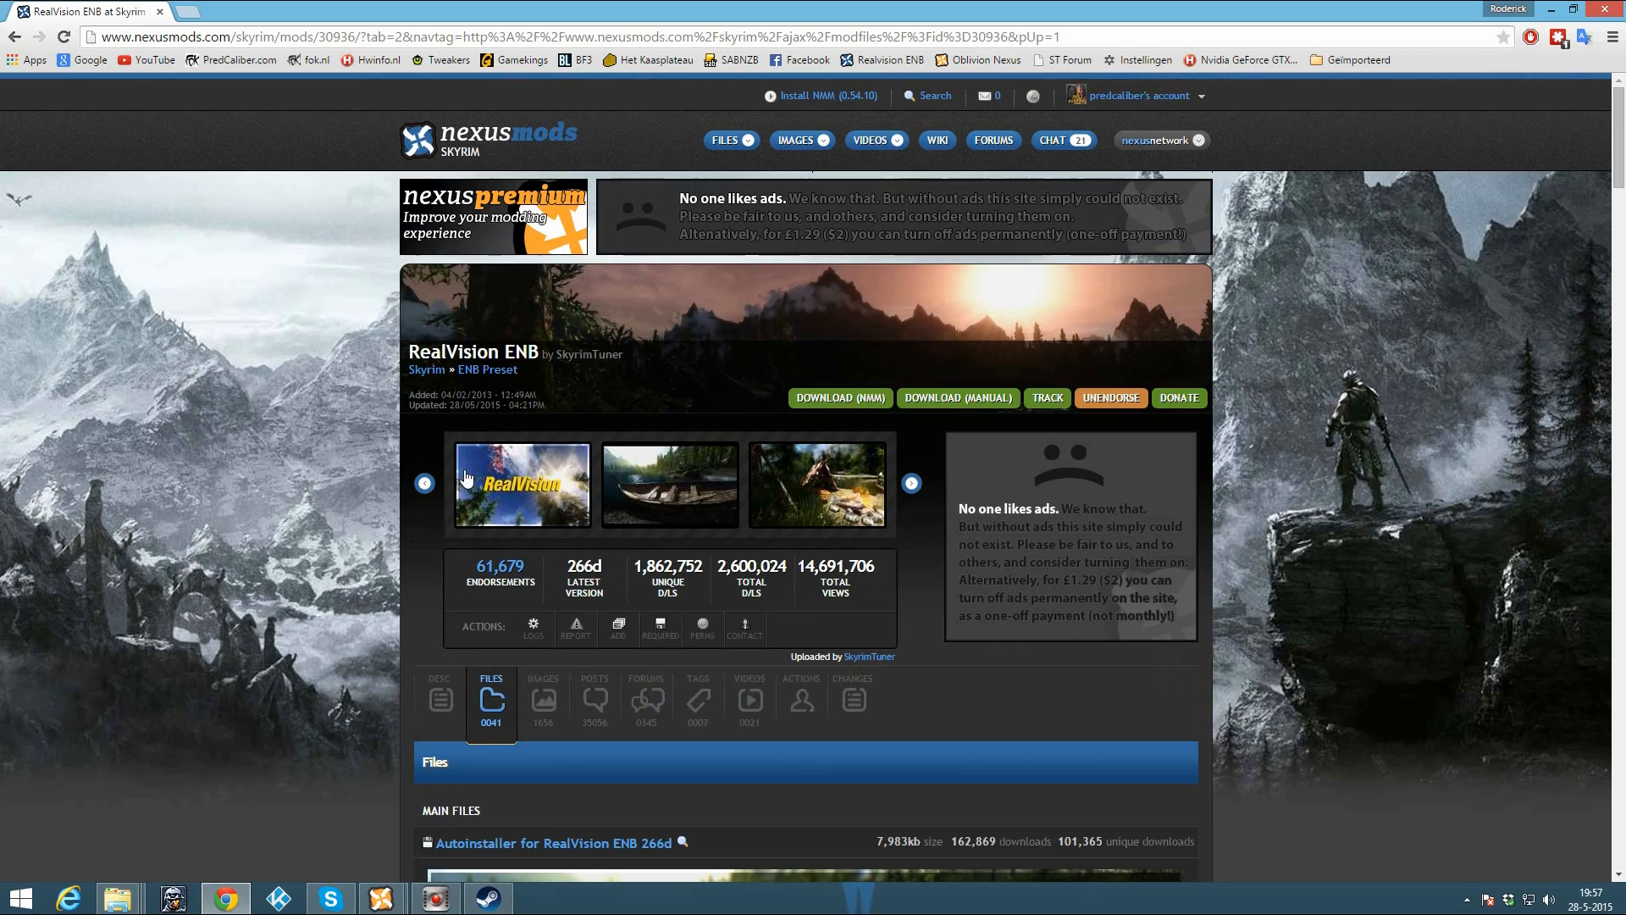
{"action": "left_click", "coordinate": [439, 700]}
{"action": "scroll", "coordinate": [559, 660], "scroll_direction": "down", "scroll_amount": 20}
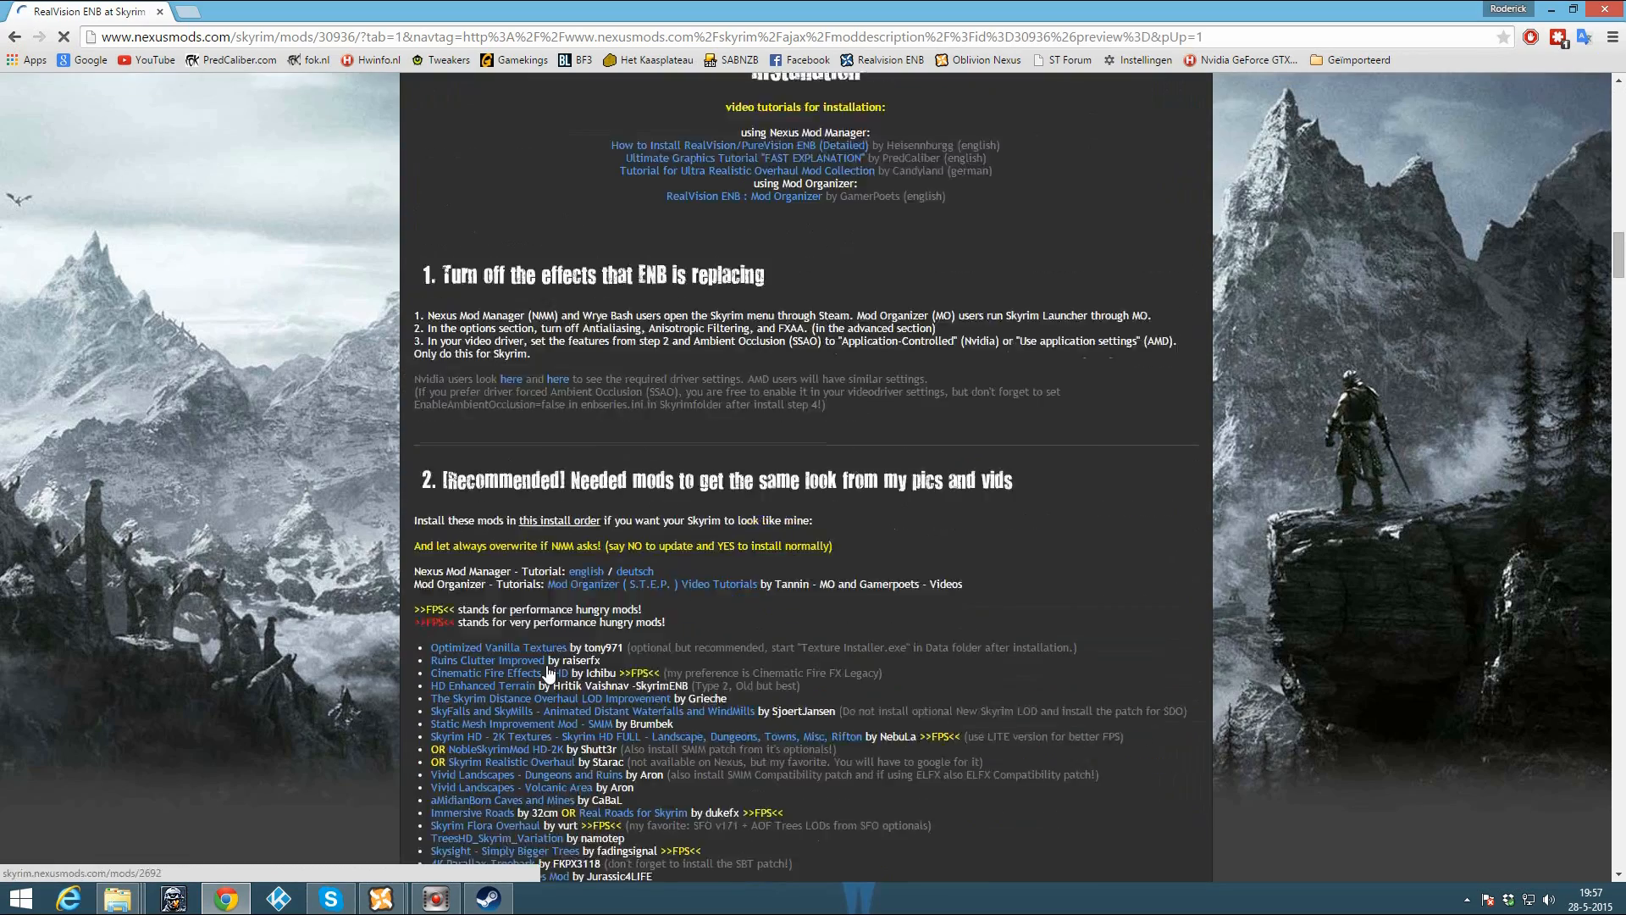
{"action": "scroll", "coordinate": [547, 632], "scroll_direction": "down", "scroll_amount": 11}
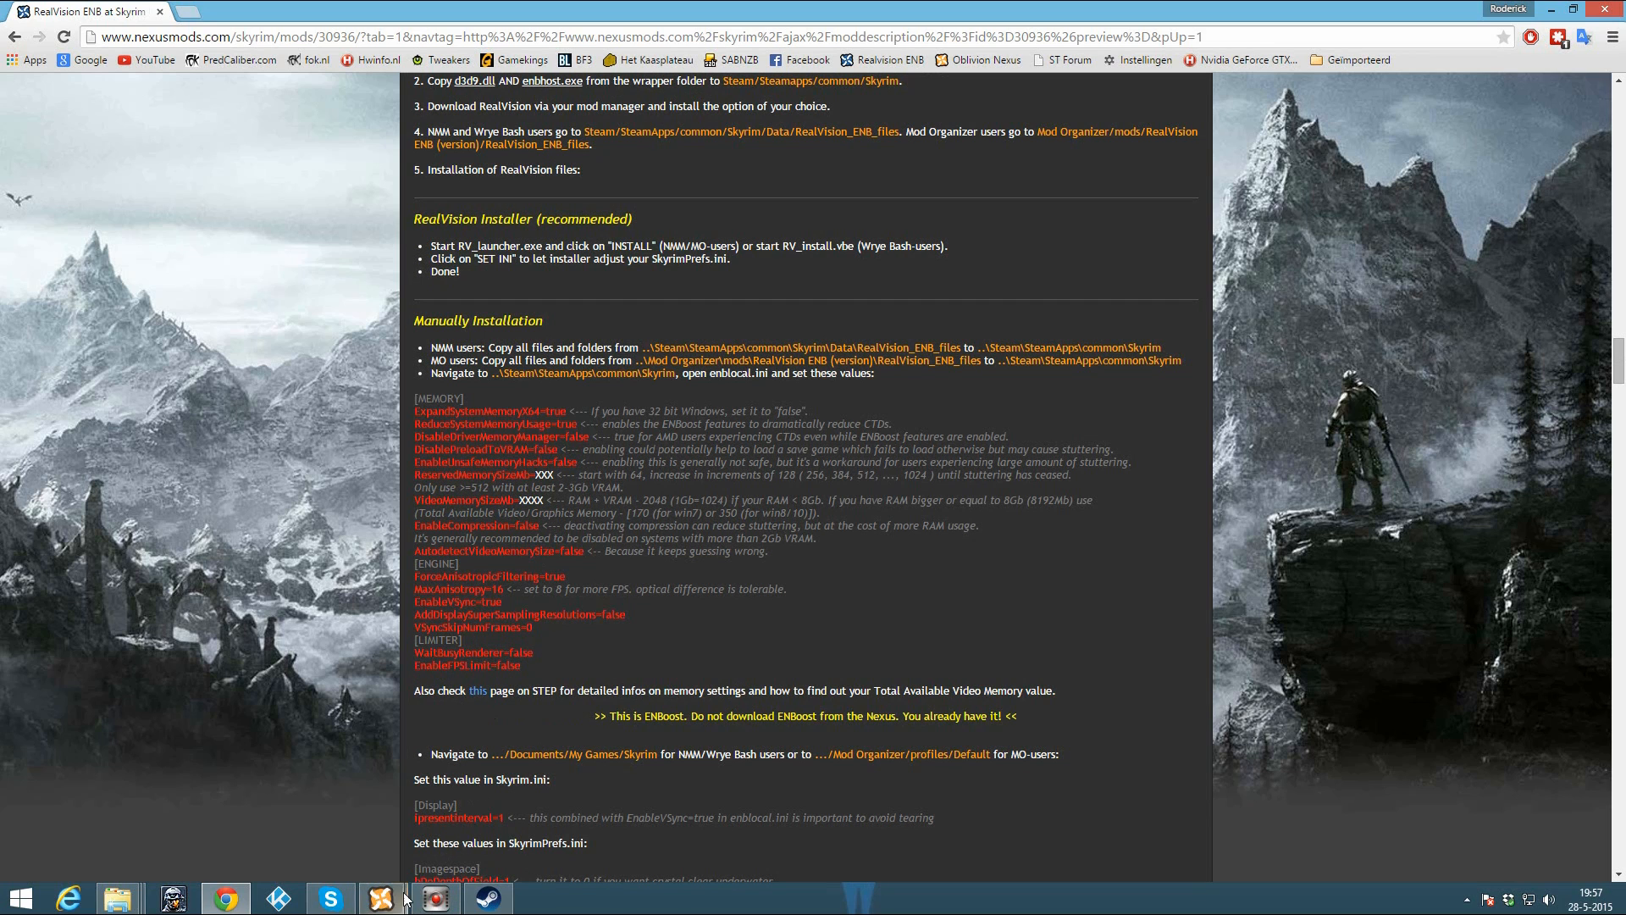
Step: Back in Nexus Mod Manager, choose RealVision Installer as the installation method and finish installing RealVision ENB 266d
{"action": "mouse_move", "coordinate": [381, 898]}
{"action": "left_click", "coordinate": [451, 828]}
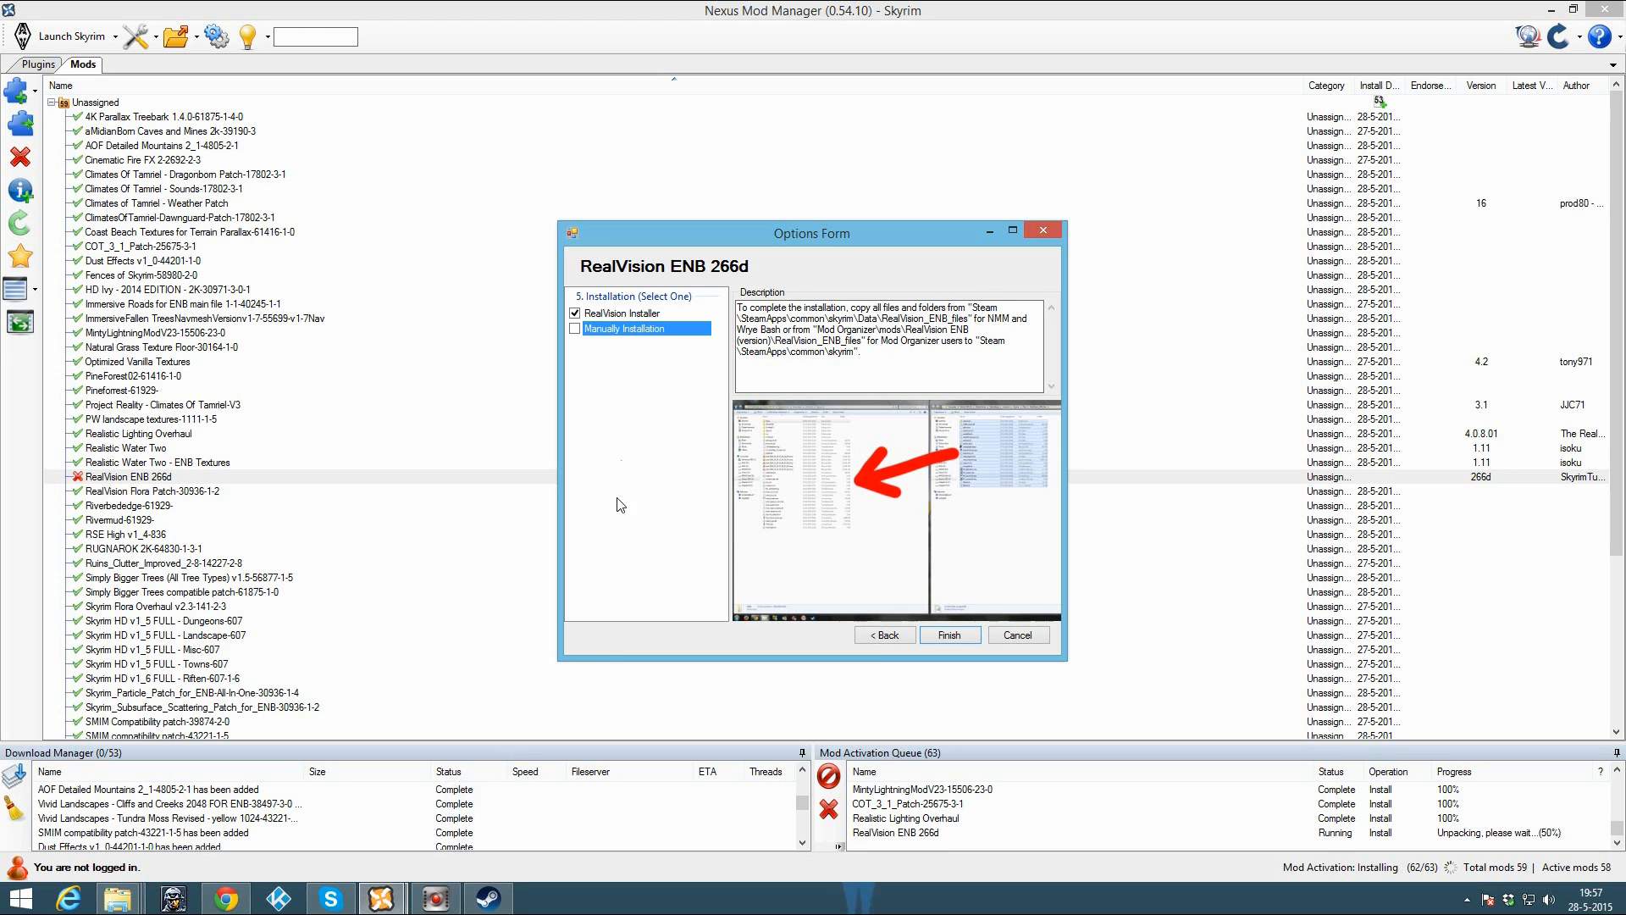
{"action": "left_click", "coordinate": [580, 329]}
{"action": "left_click", "coordinate": [575, 314]}
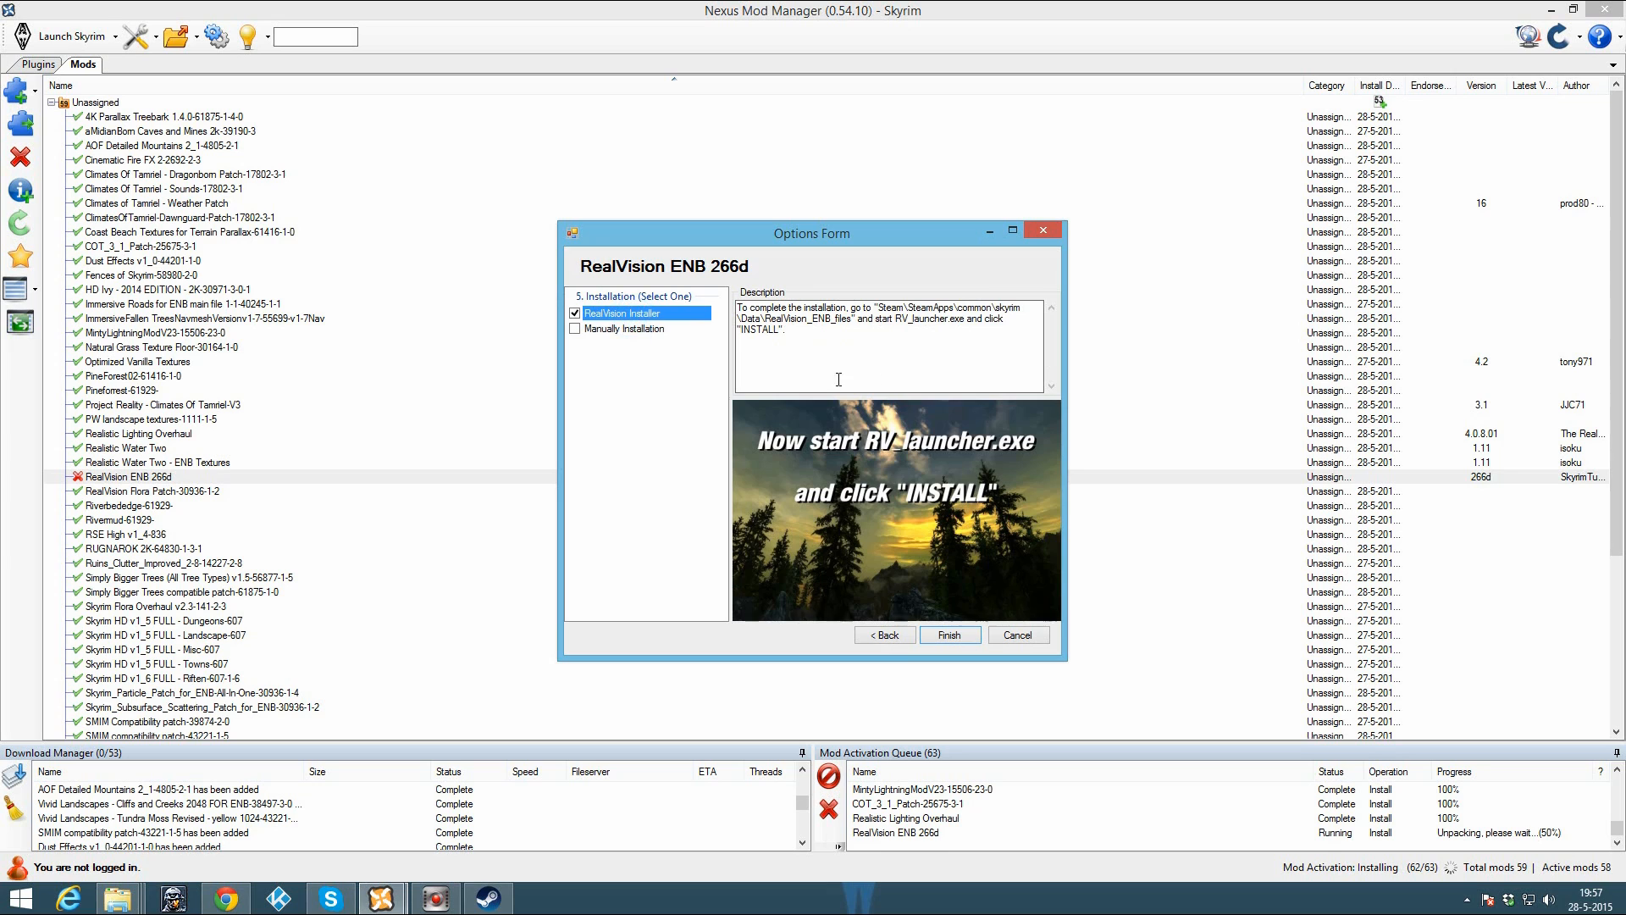
{"action": "left_click", "coordinate": [644, 329]}
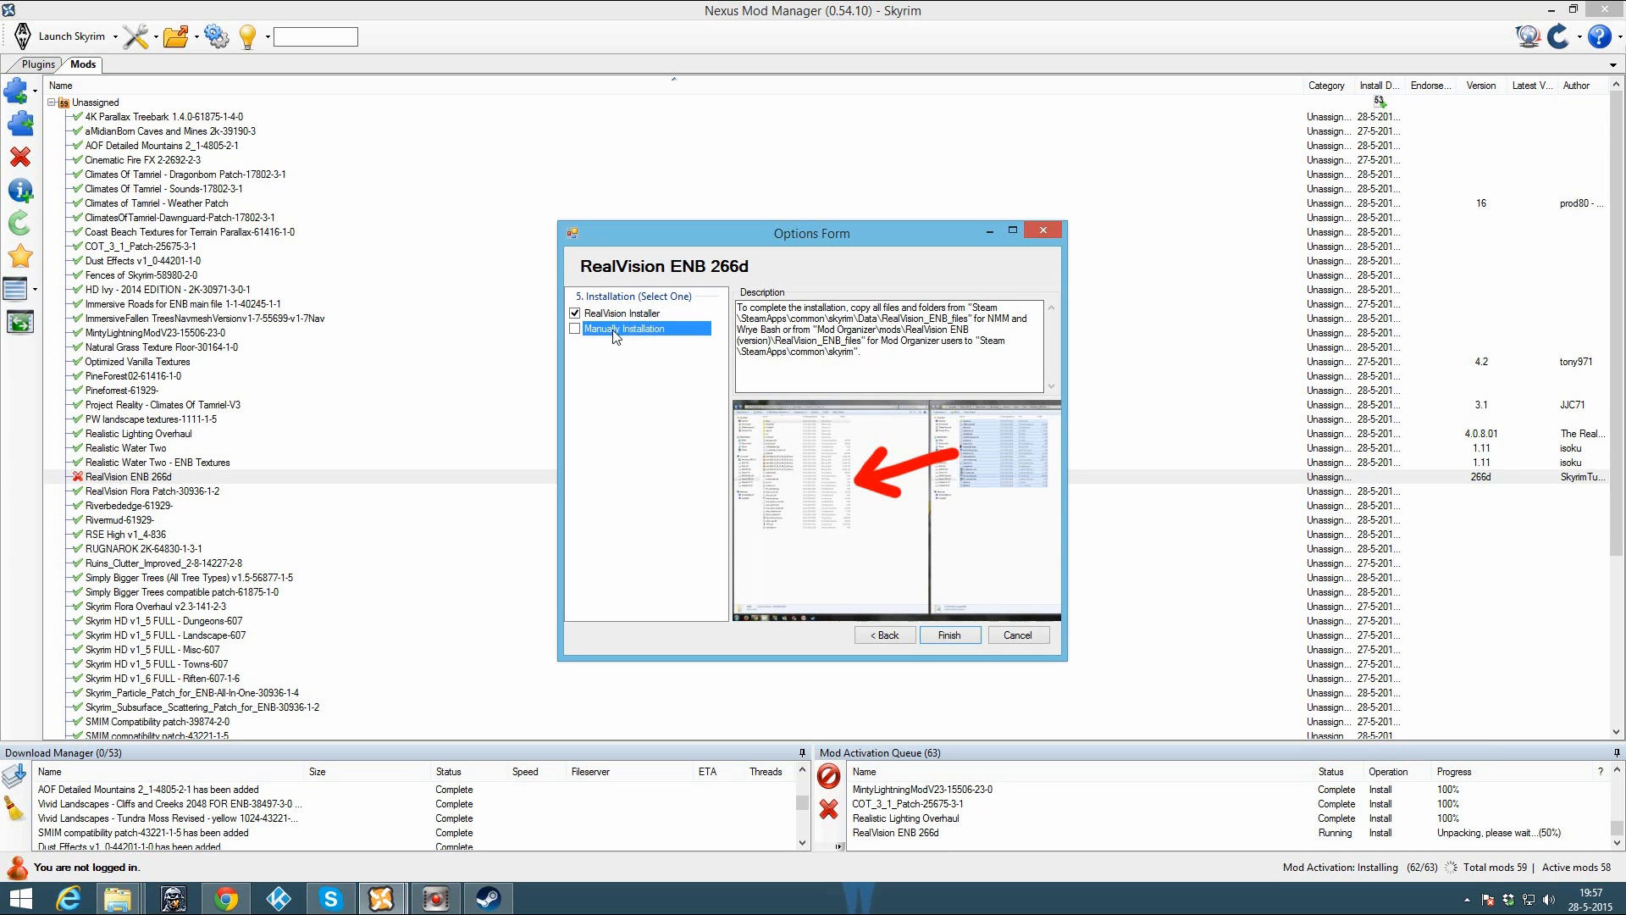
{"action": "left_click", "coordinate": [671, 318]}
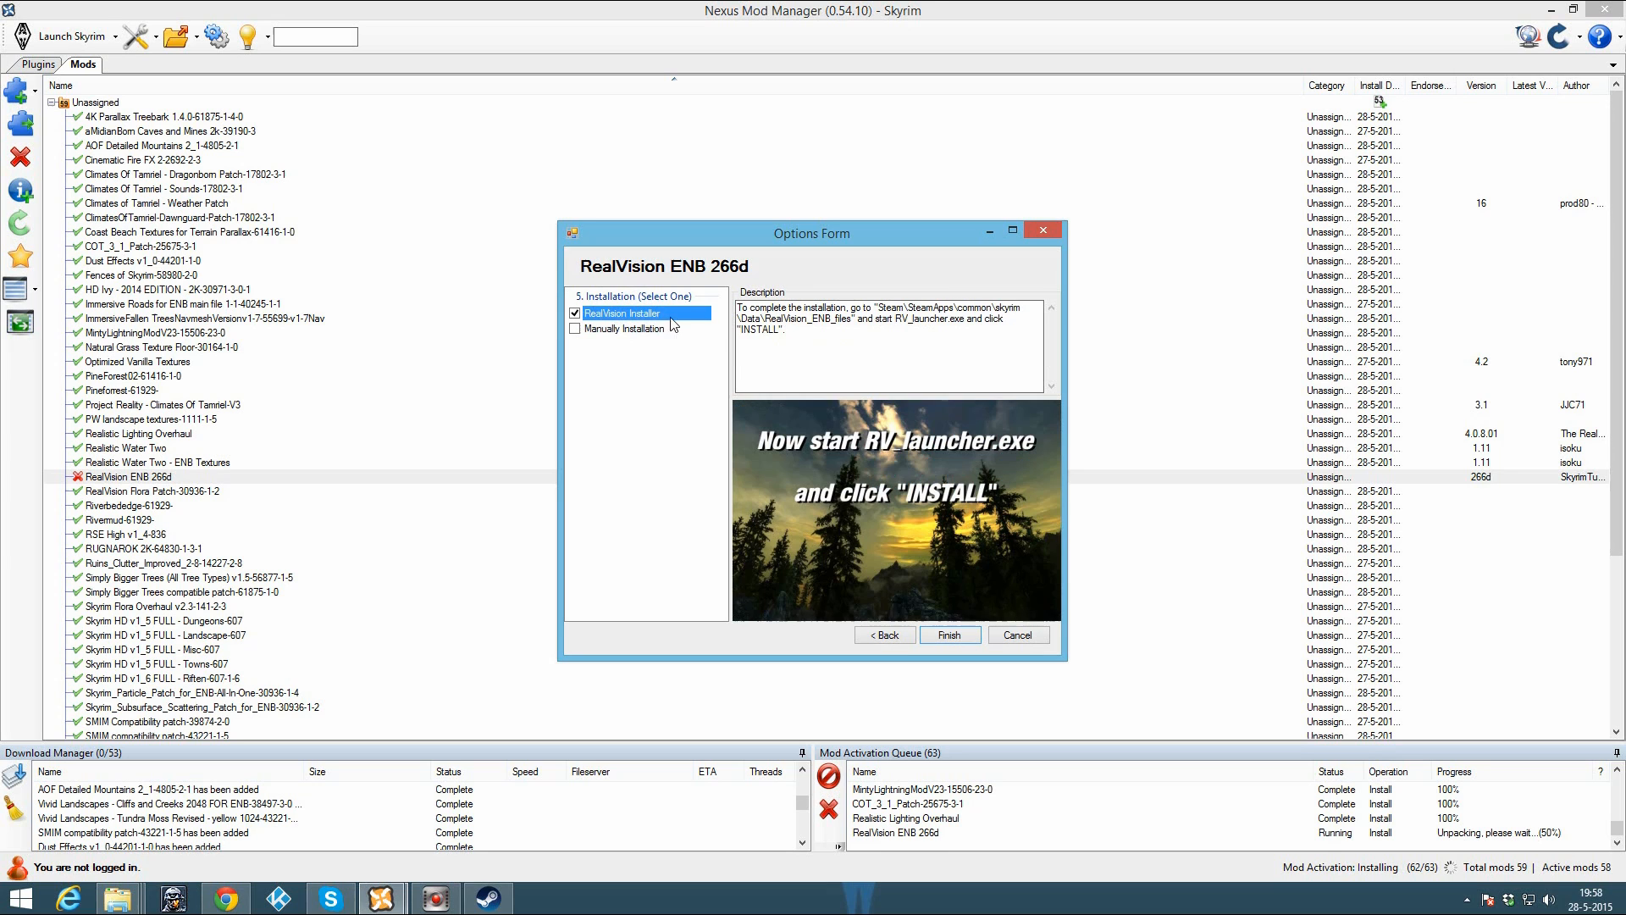
{"action": "left_click", "coordinate": [948, 637]}
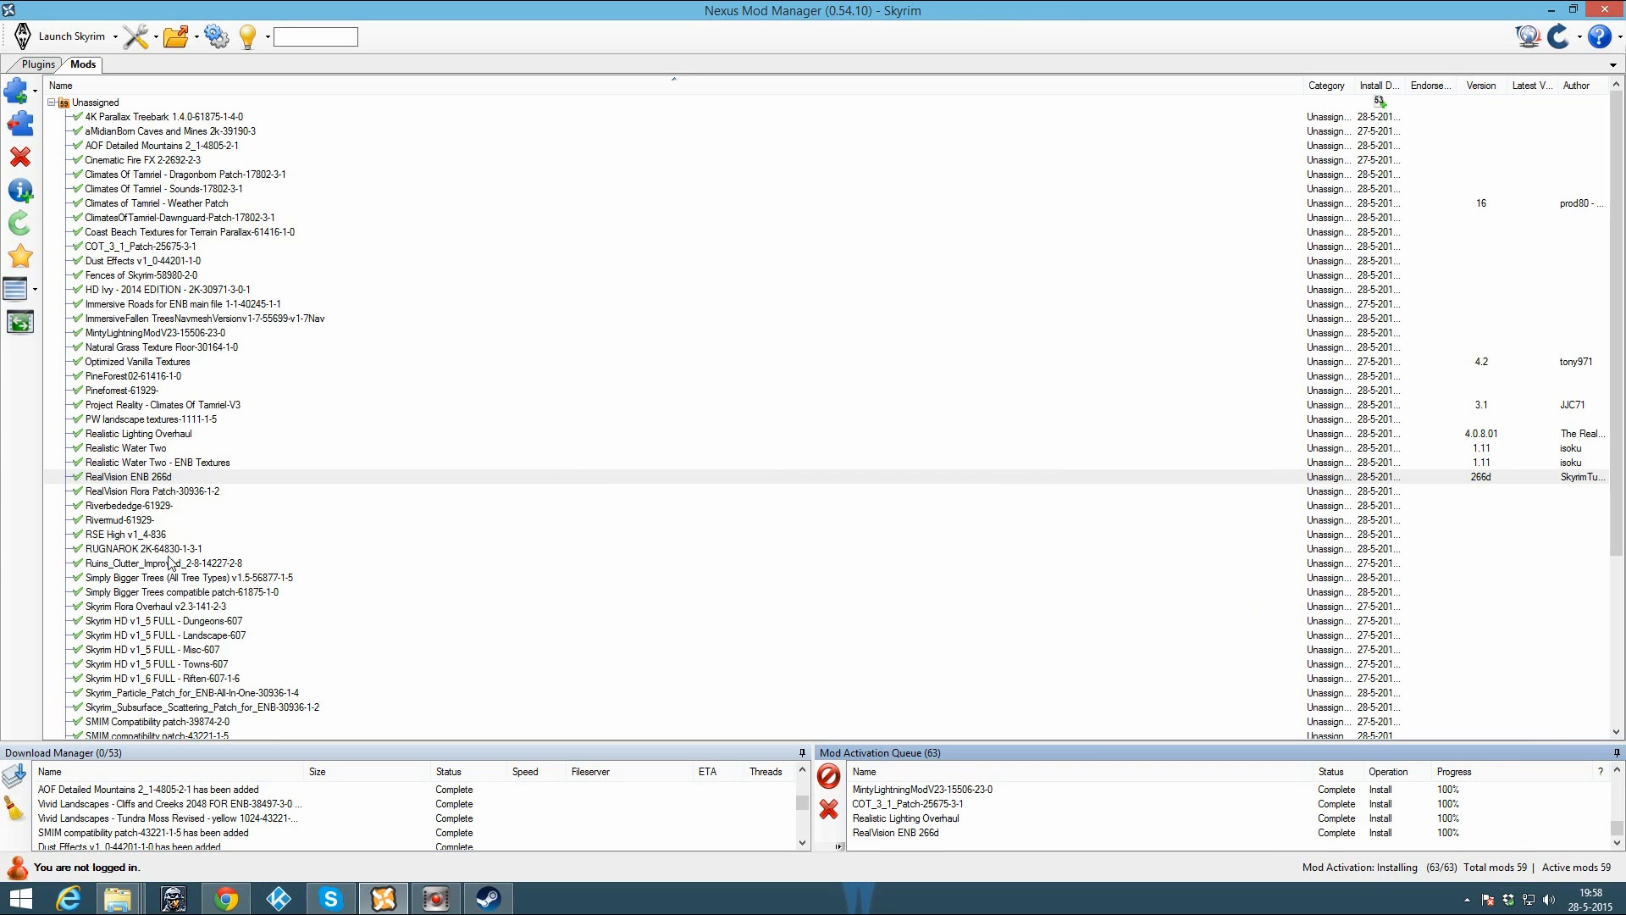
Step: In File Explorer, open the Skyrim game's Data\RealVision_ENB_files folder and start RV_launcher
{"action": "key", "text": "super+e"}
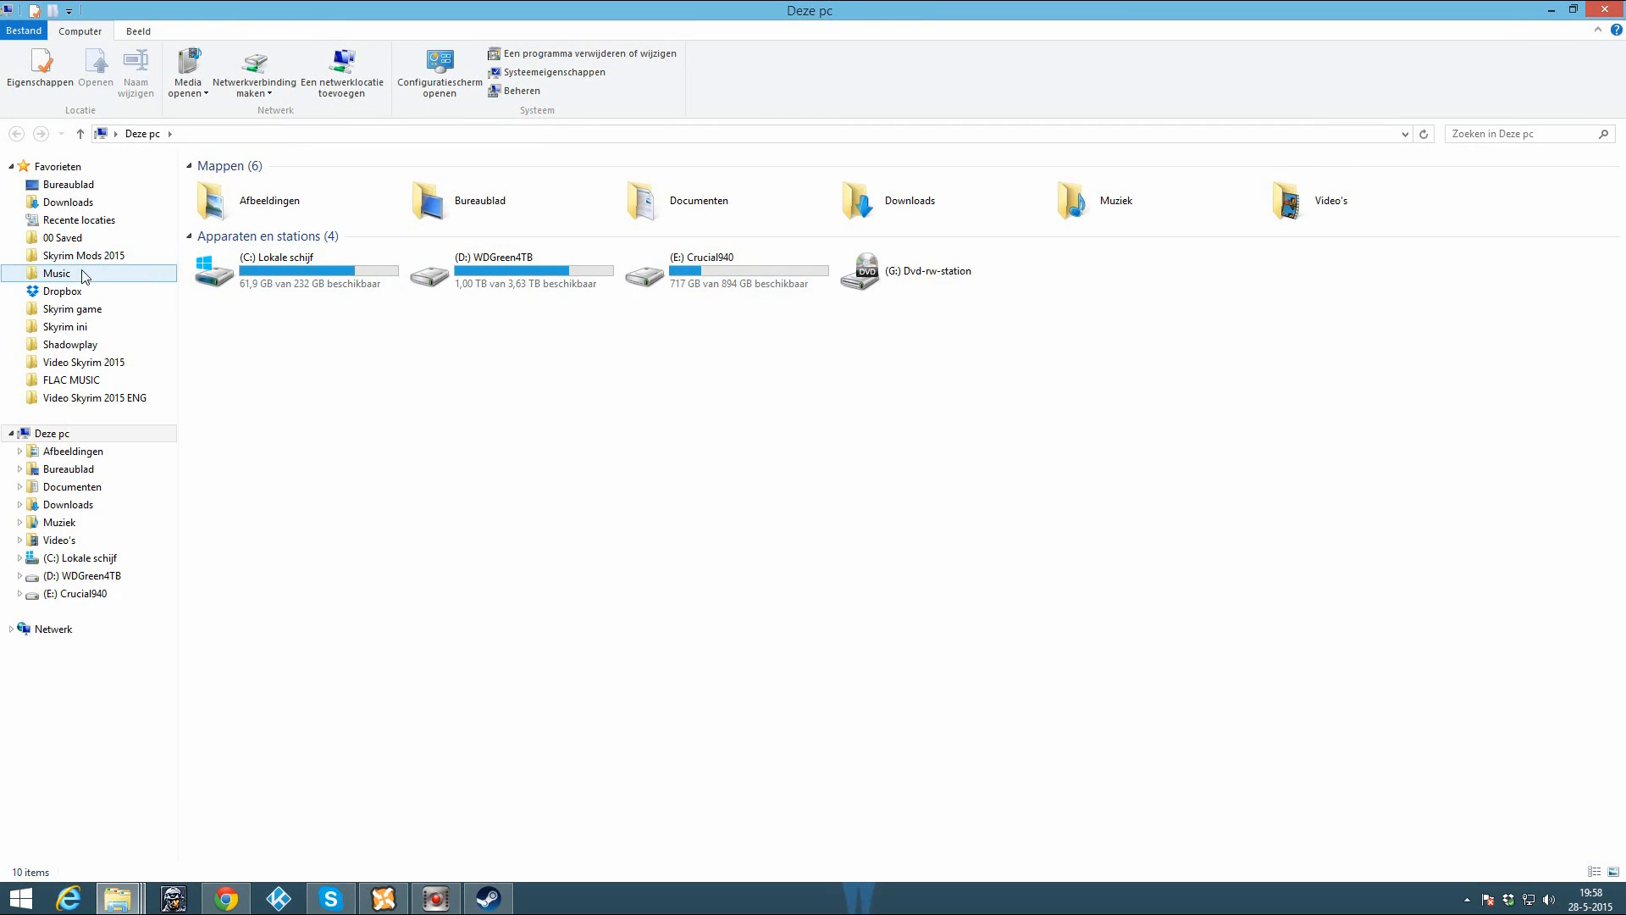
{"action": "left_click", "coordinate": [85, 309]}
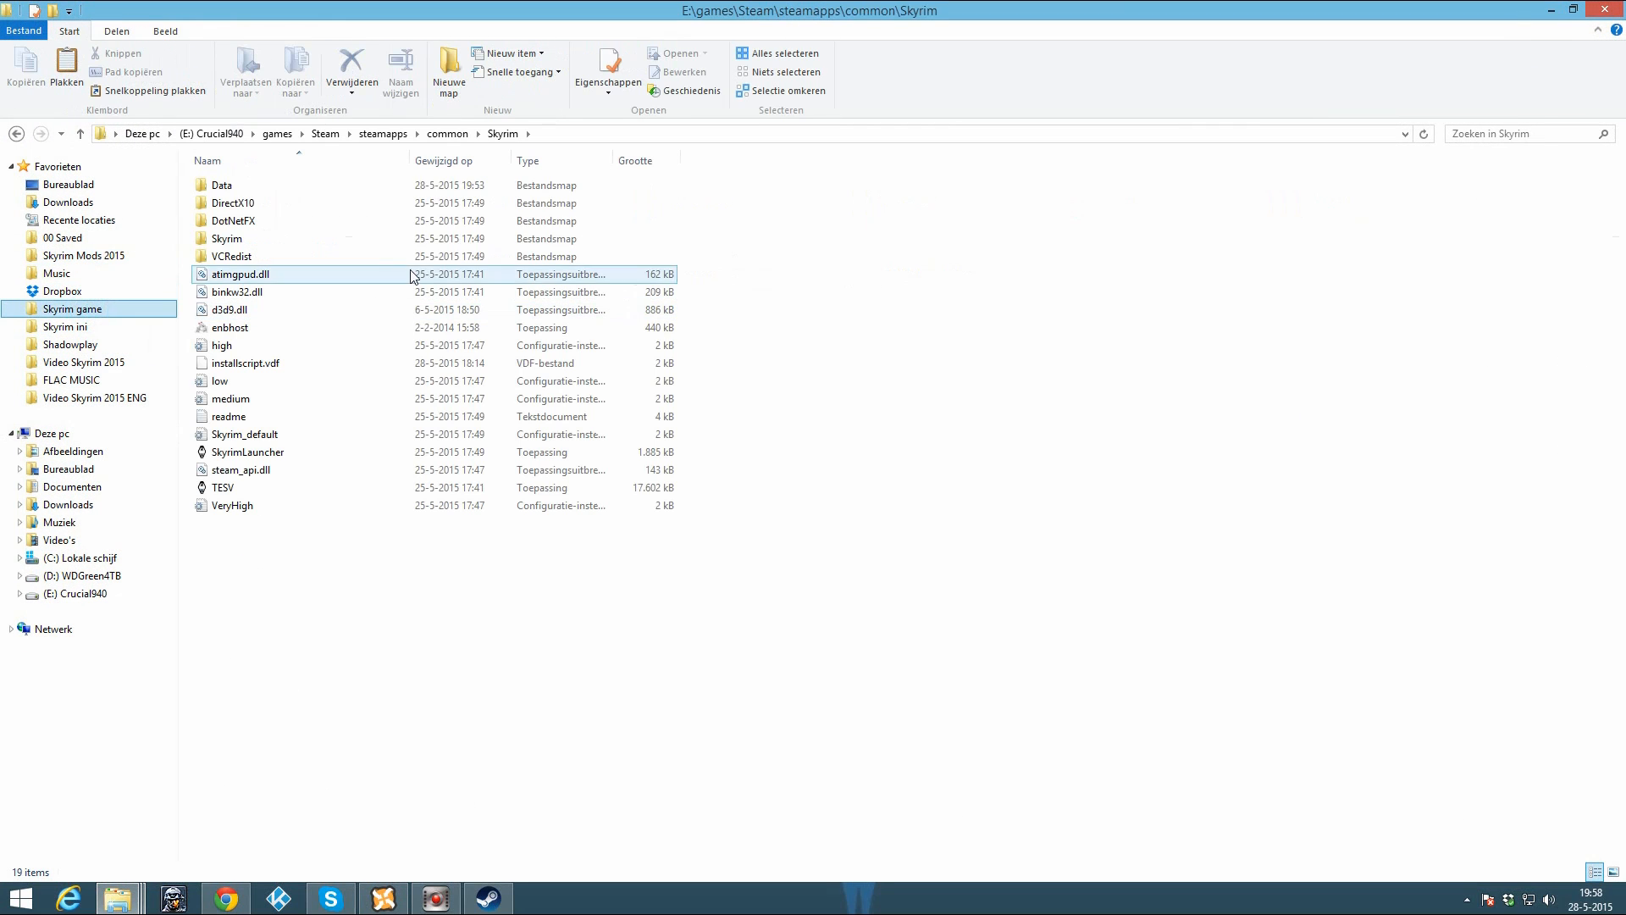
{"action": "double_click", "coordinate": [256, 188]}
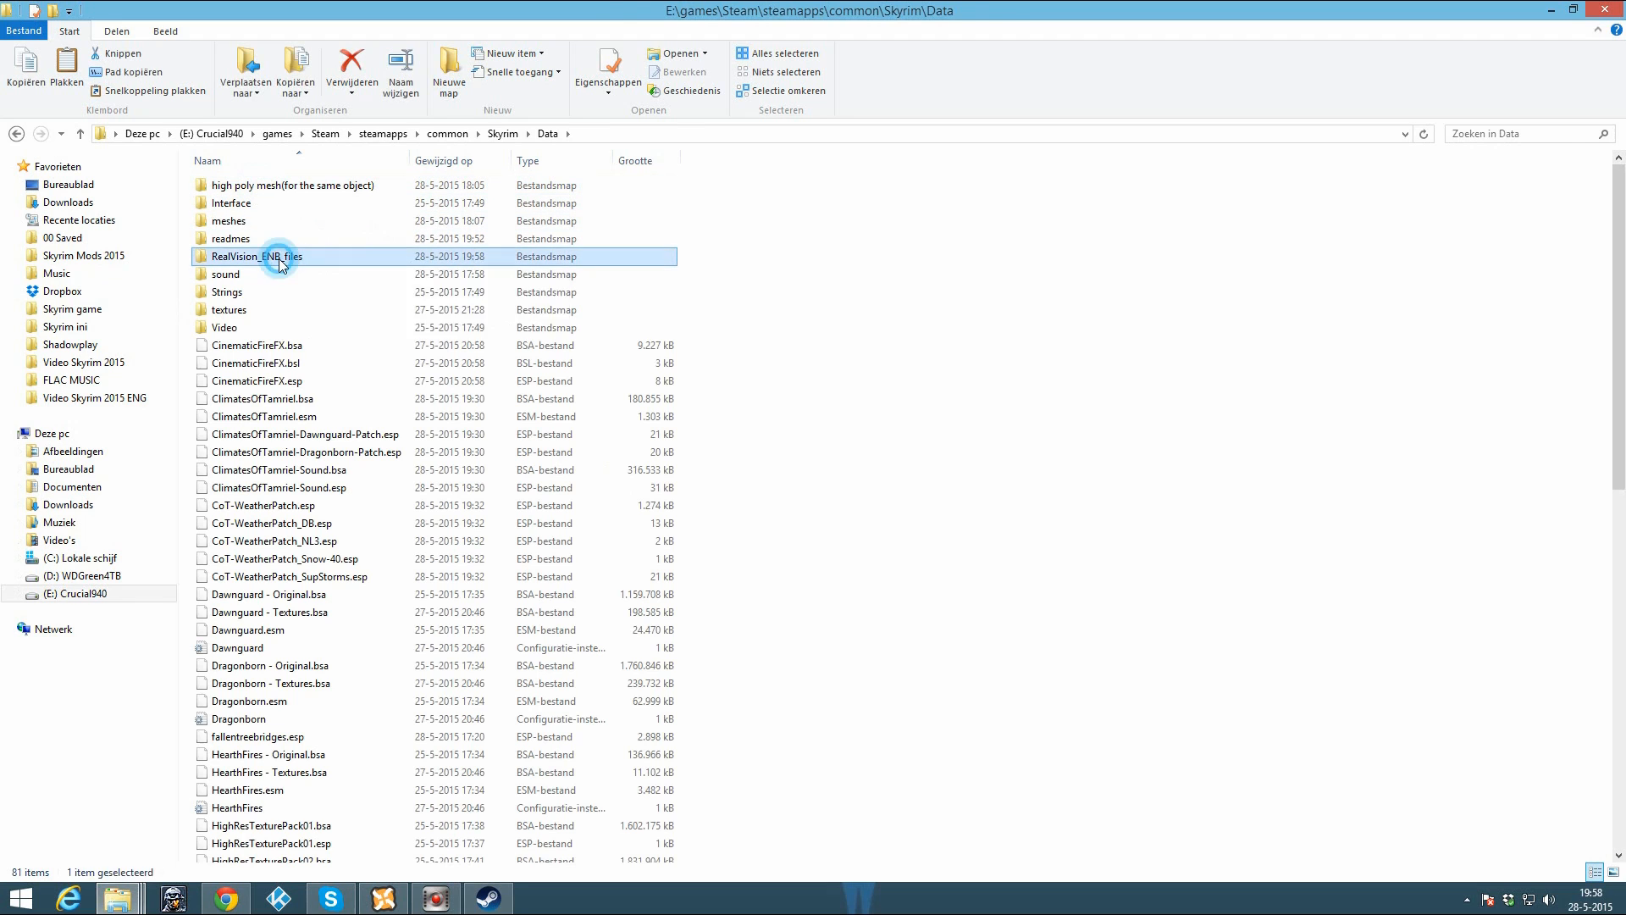
{"action": "double_click", "coordinate": [271, 257]}
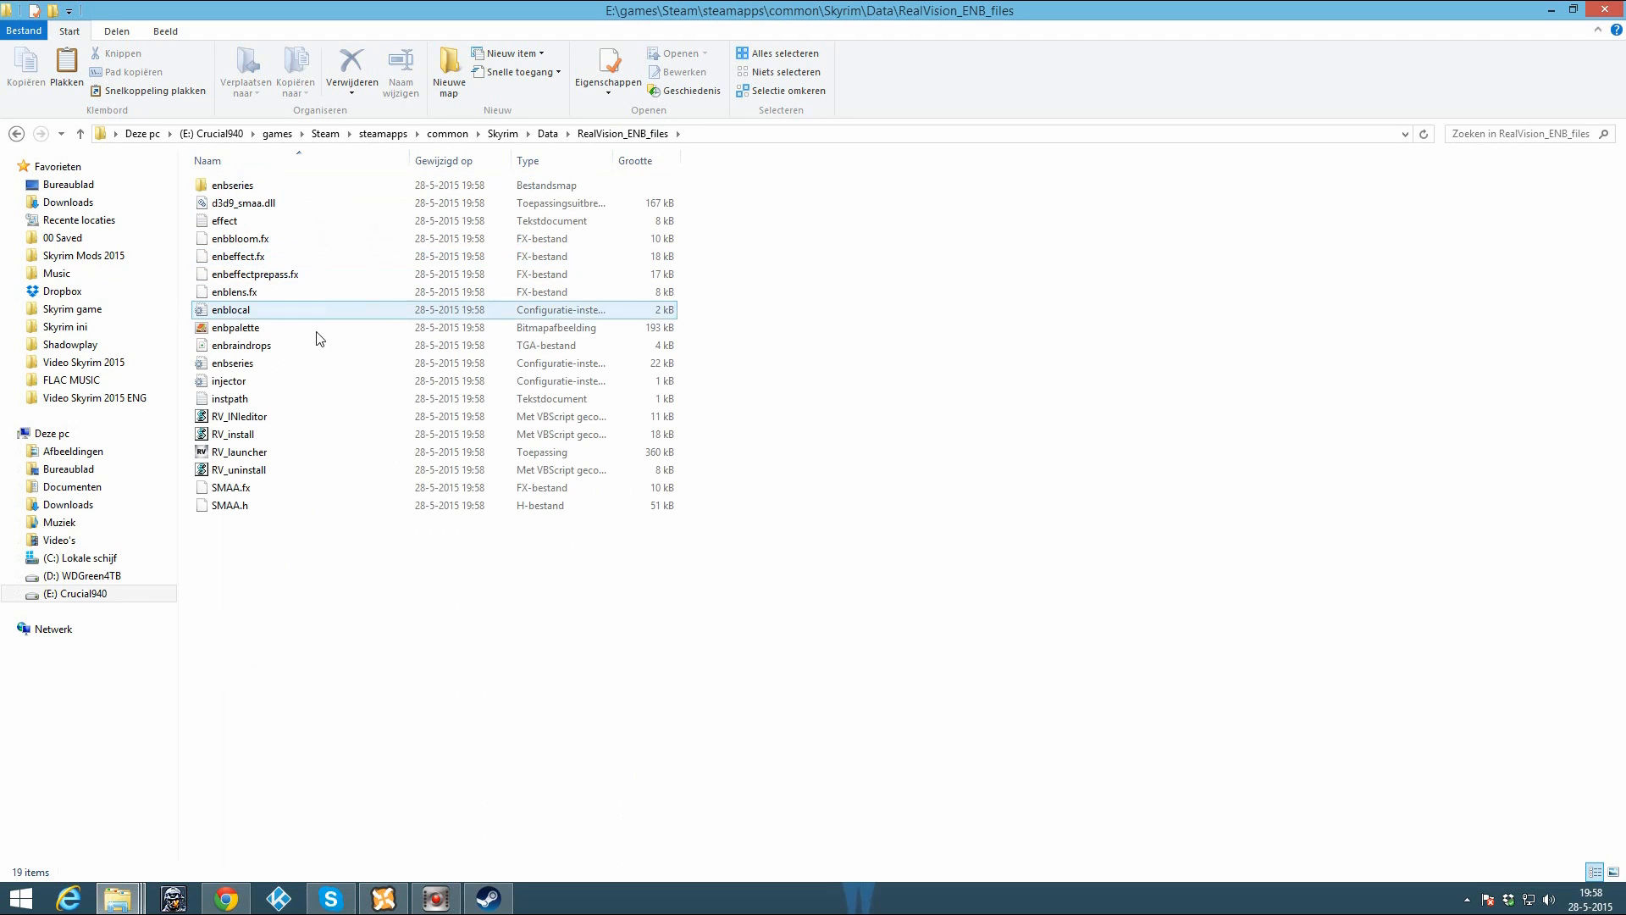
{"action": "double_click", "coordinate": [257, 457]}
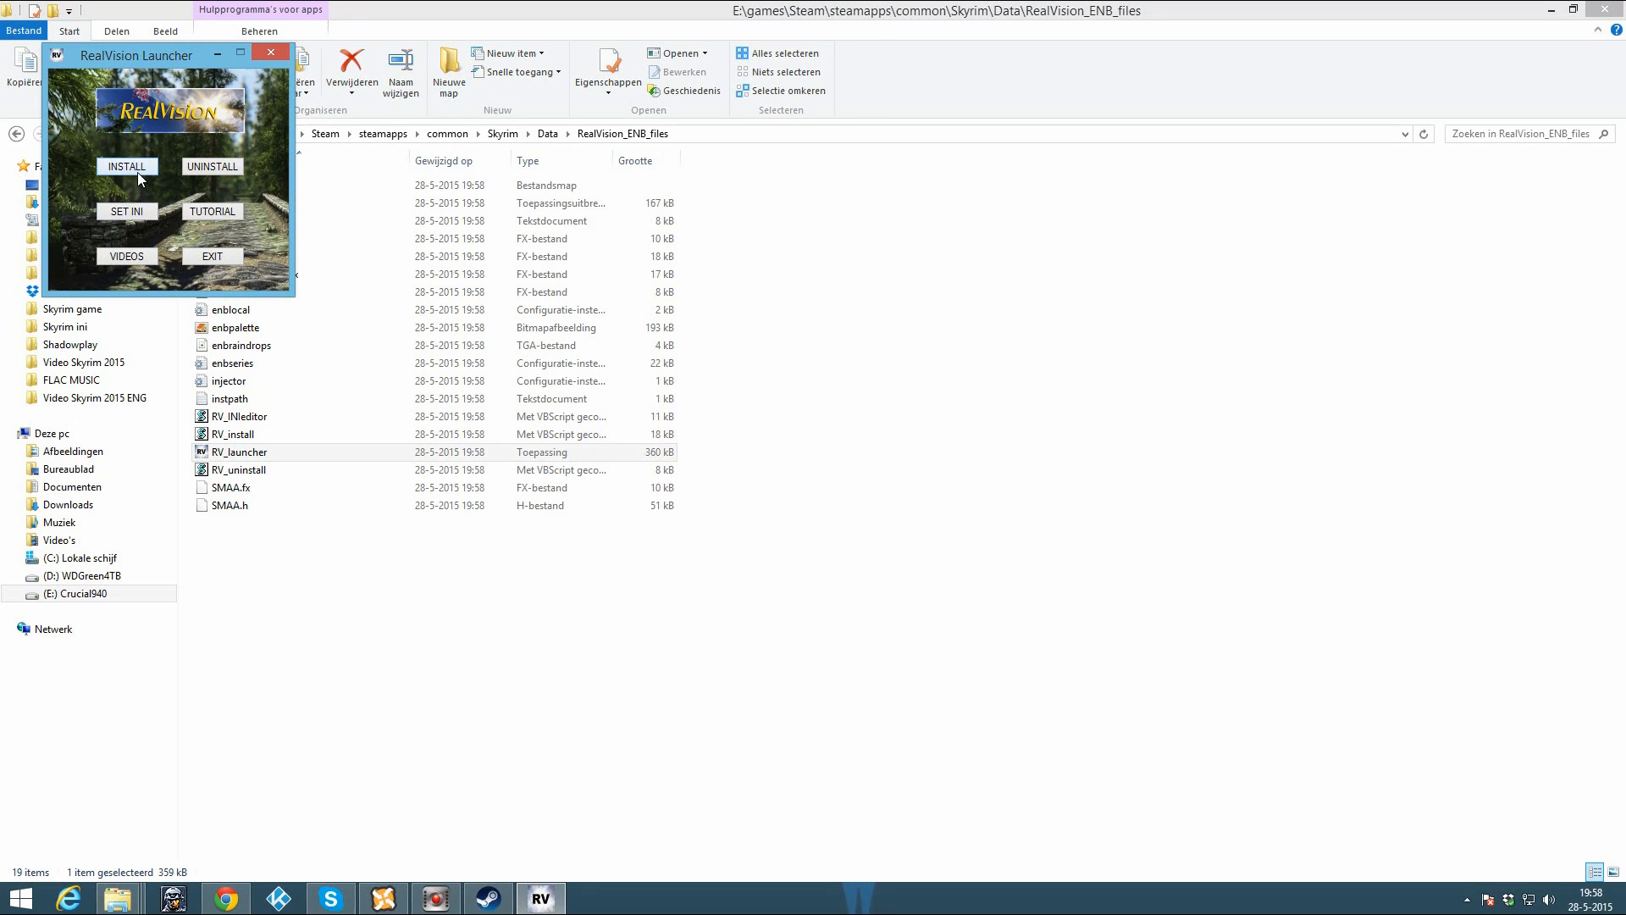
Step: Install RealVision ENB with the launcher and let it set the needed SkyrimPrefs.ini values, closing the launcher when done
{"action": "left_click", "coordinate": [127, 166]}
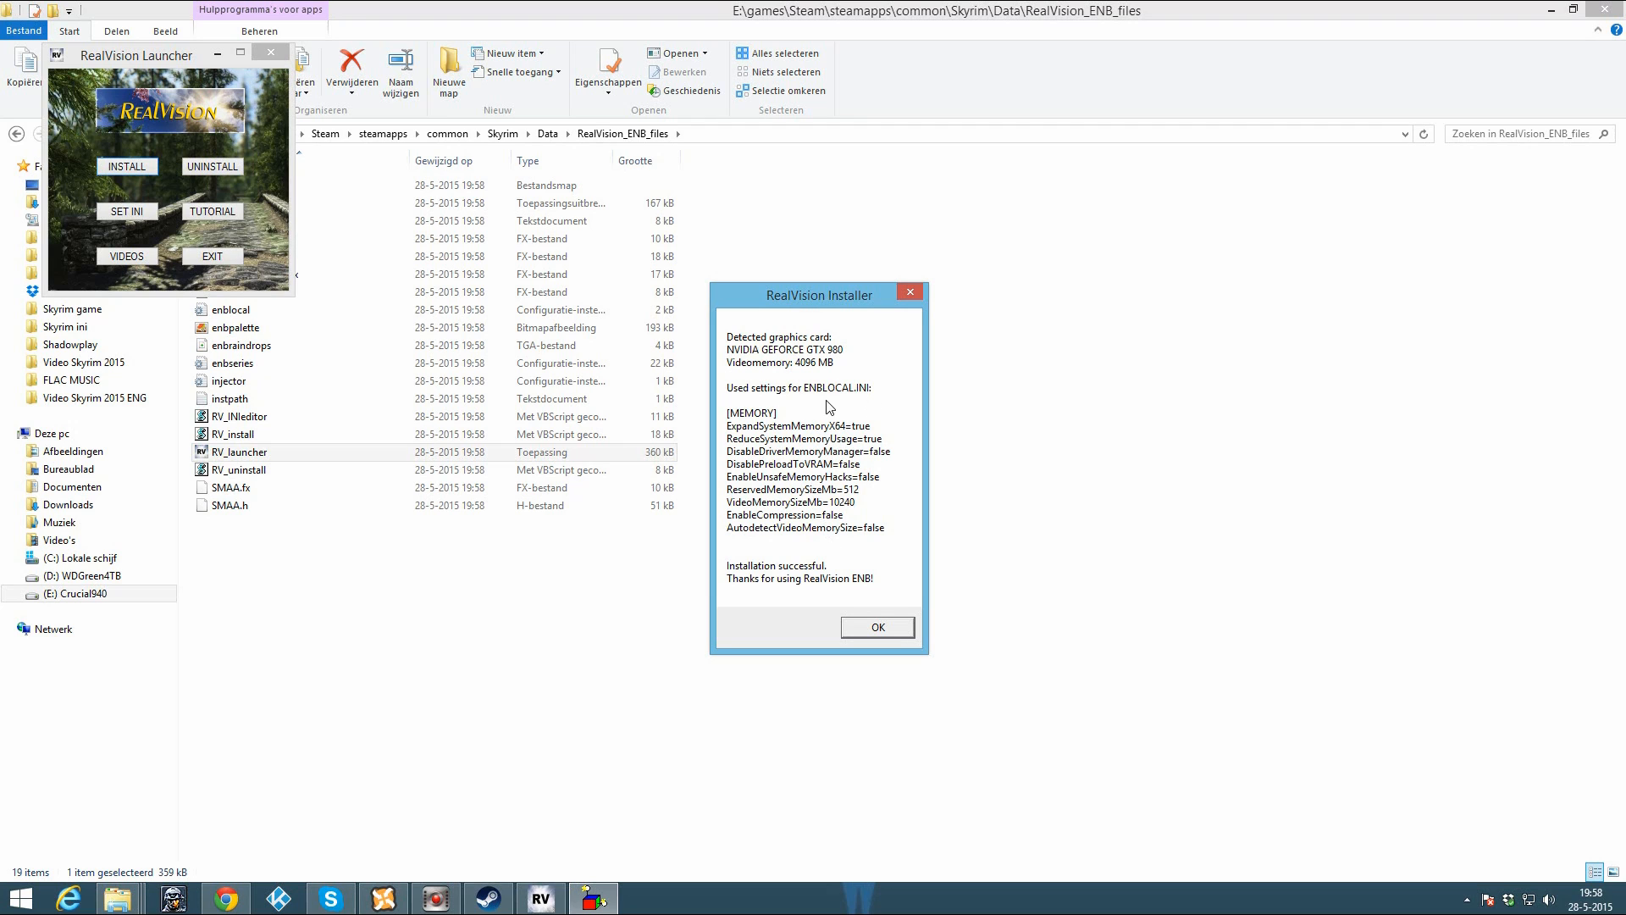
{"action": "left_click", "coordinate": [877, 626]}
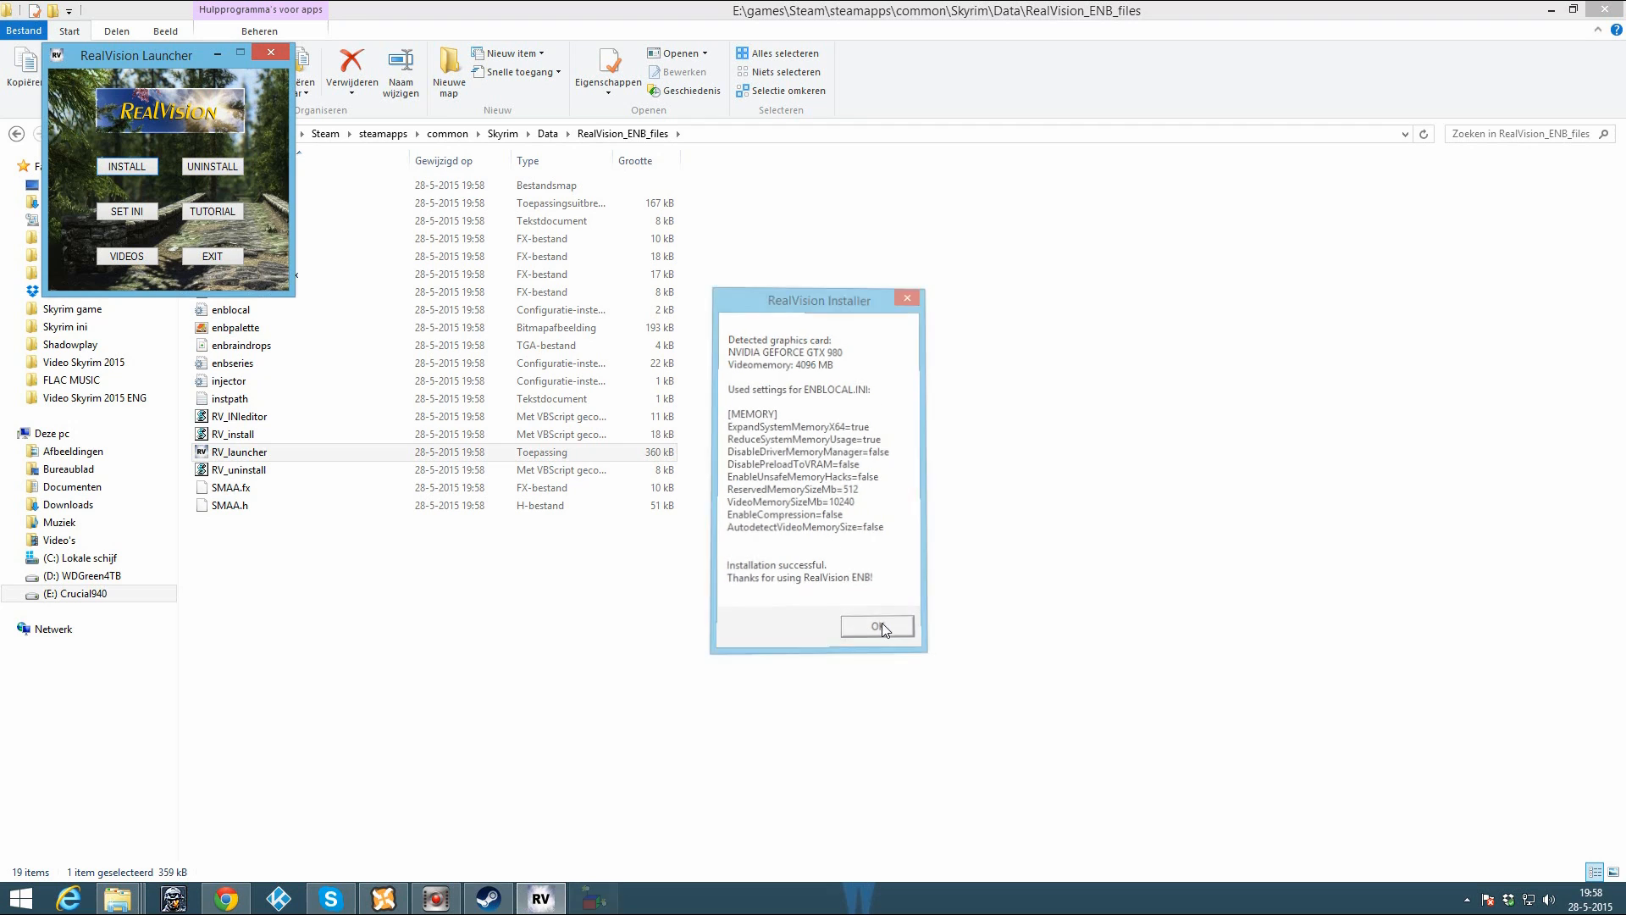
{"action": "left_click", "coordinate": [128, 216]}
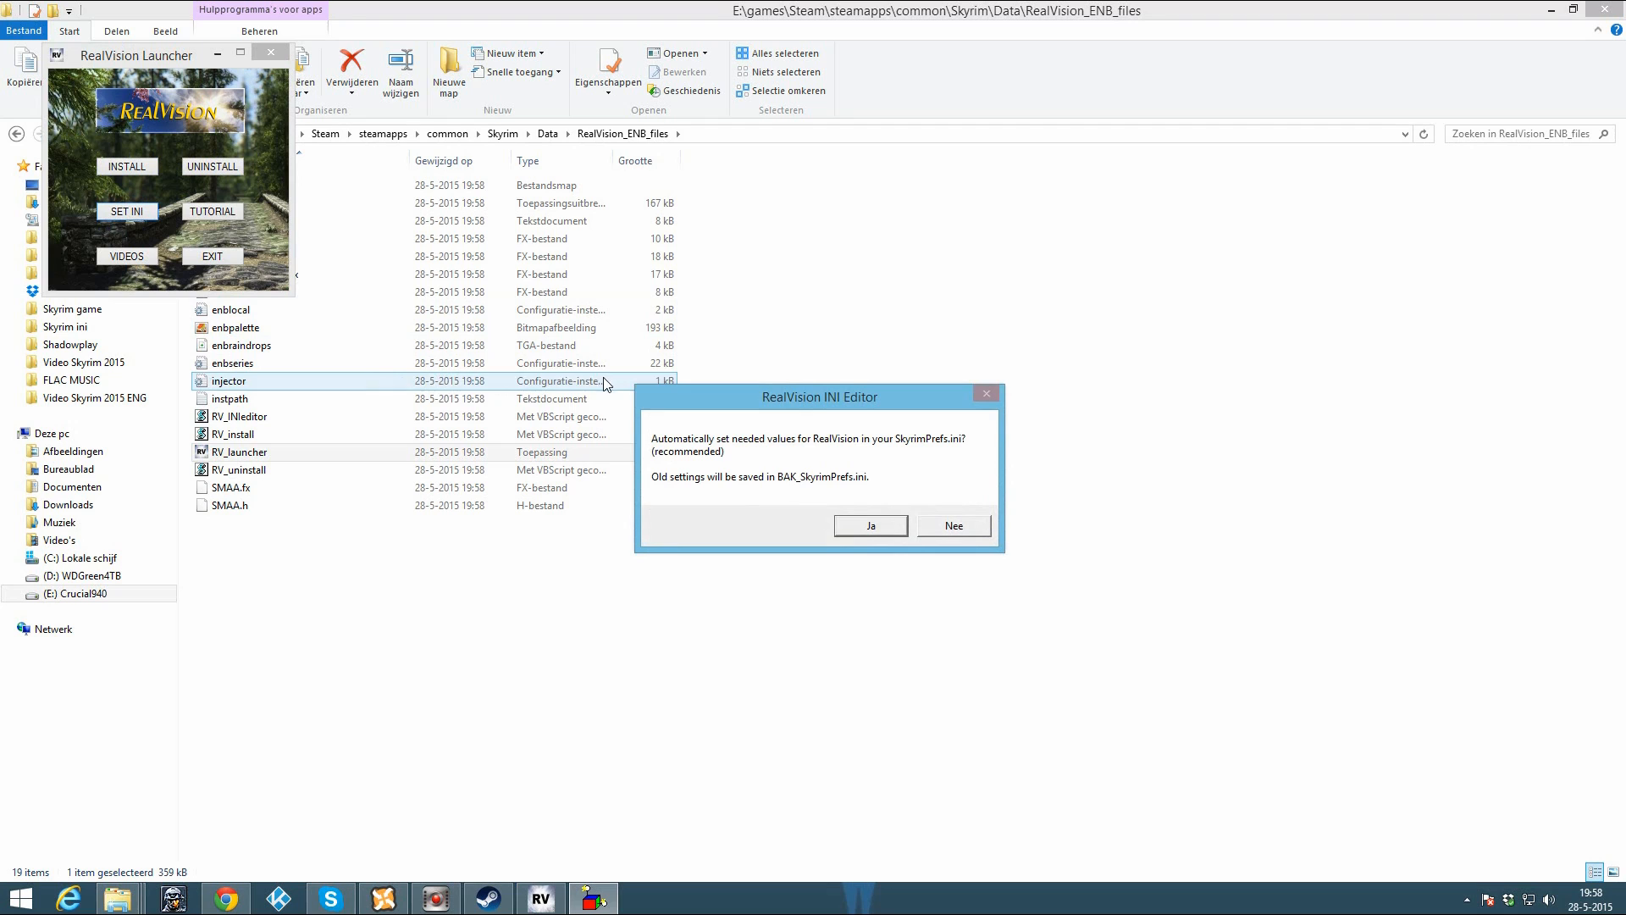
{"action": "left_click", "coordinate": [872, 526]}
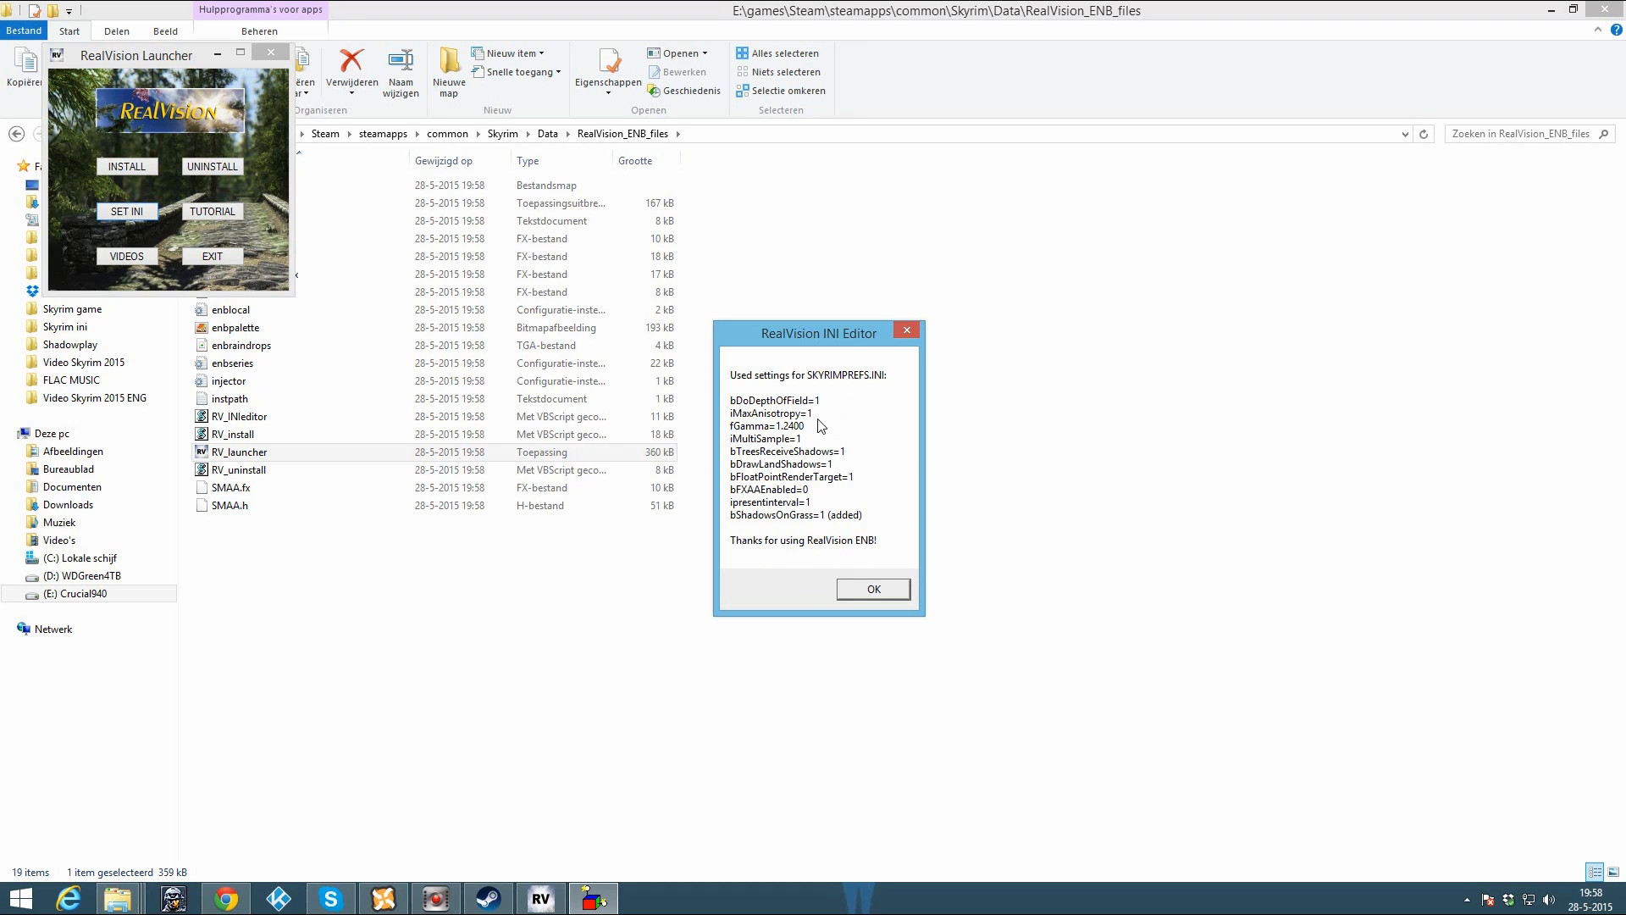
{"action": "left_click", "coordinate": [888, 590]}
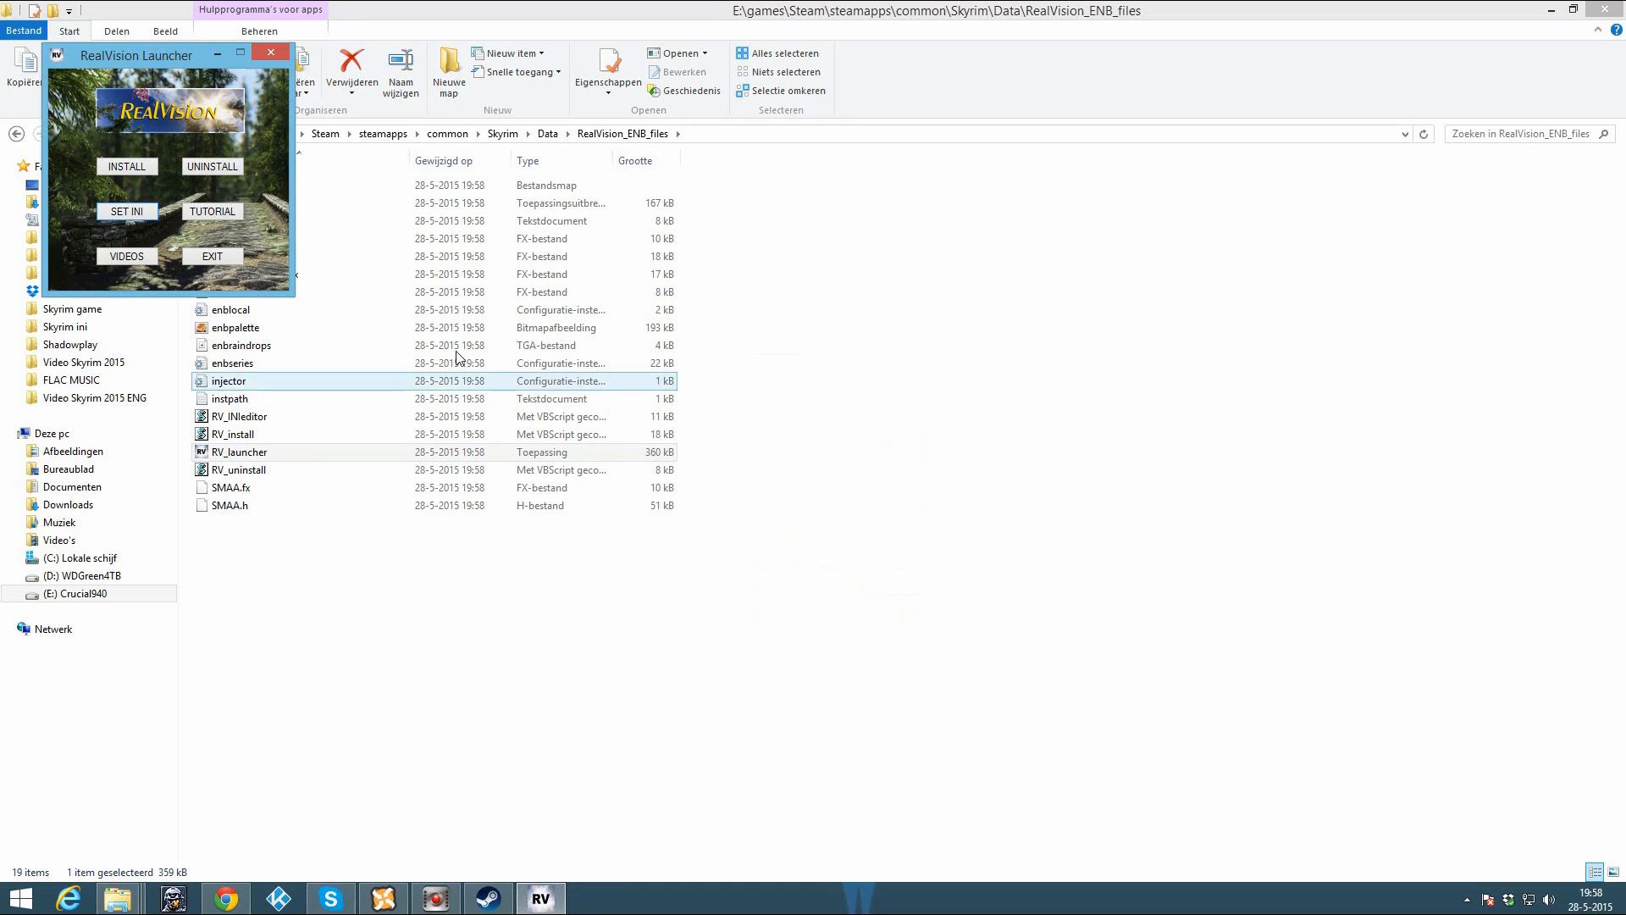
{"action": "left_click", "coordinate": [269, 54]}
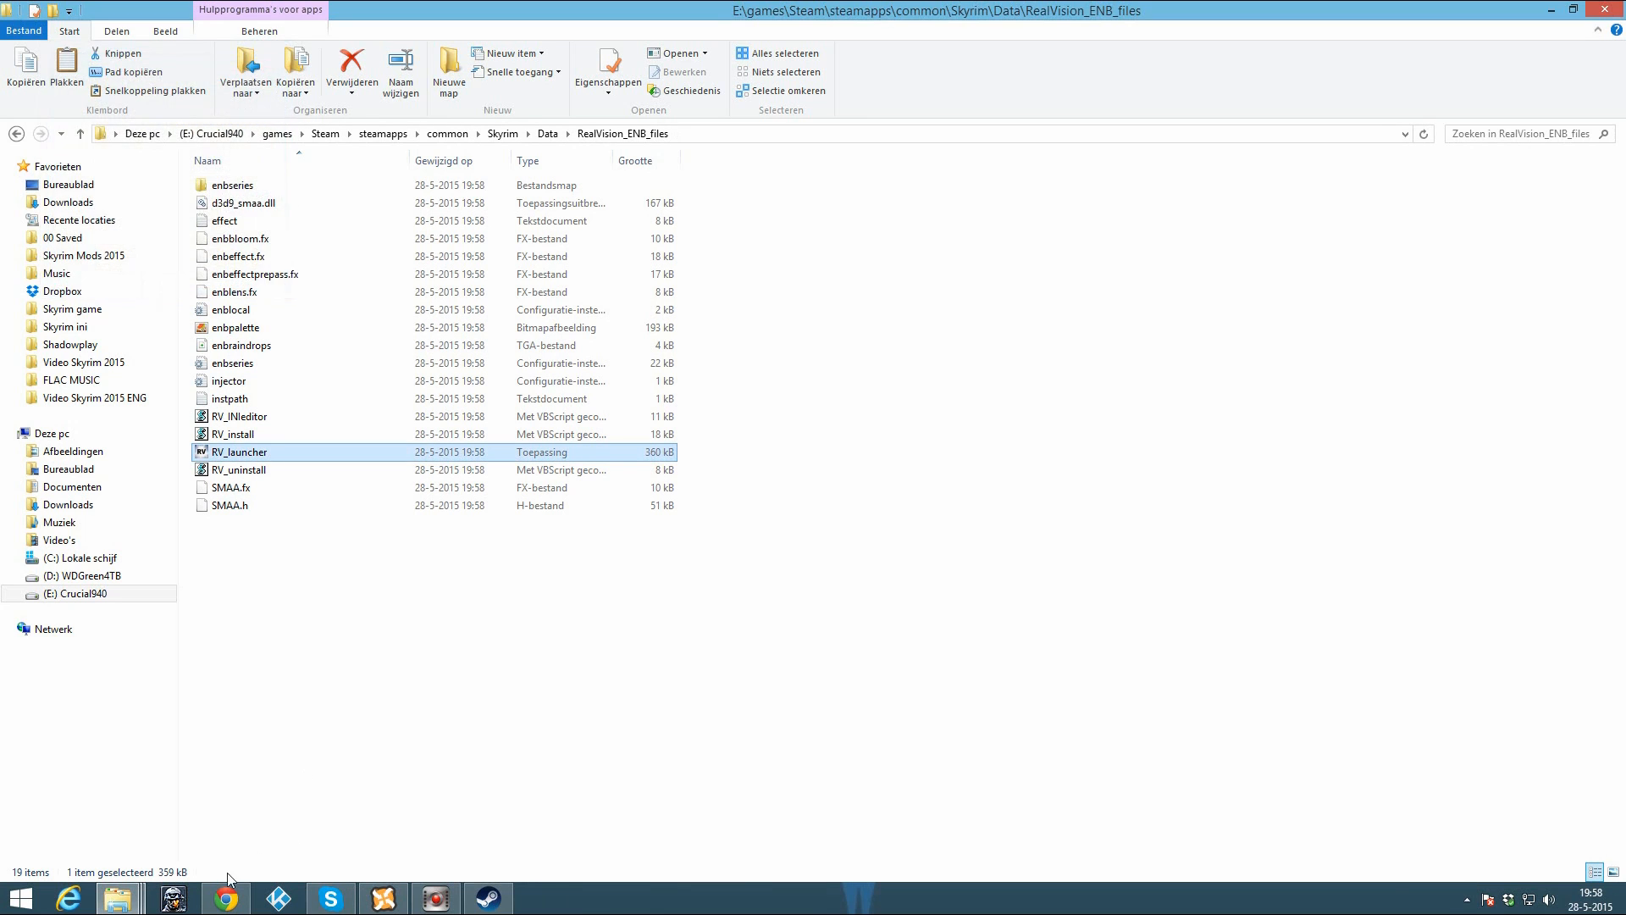
Step: In Chrome, read the remaining RealVision ENB installation instructions and open the linked SKSE page in a new tab
{"action": "left_click", "coordinate": [225, 898]}
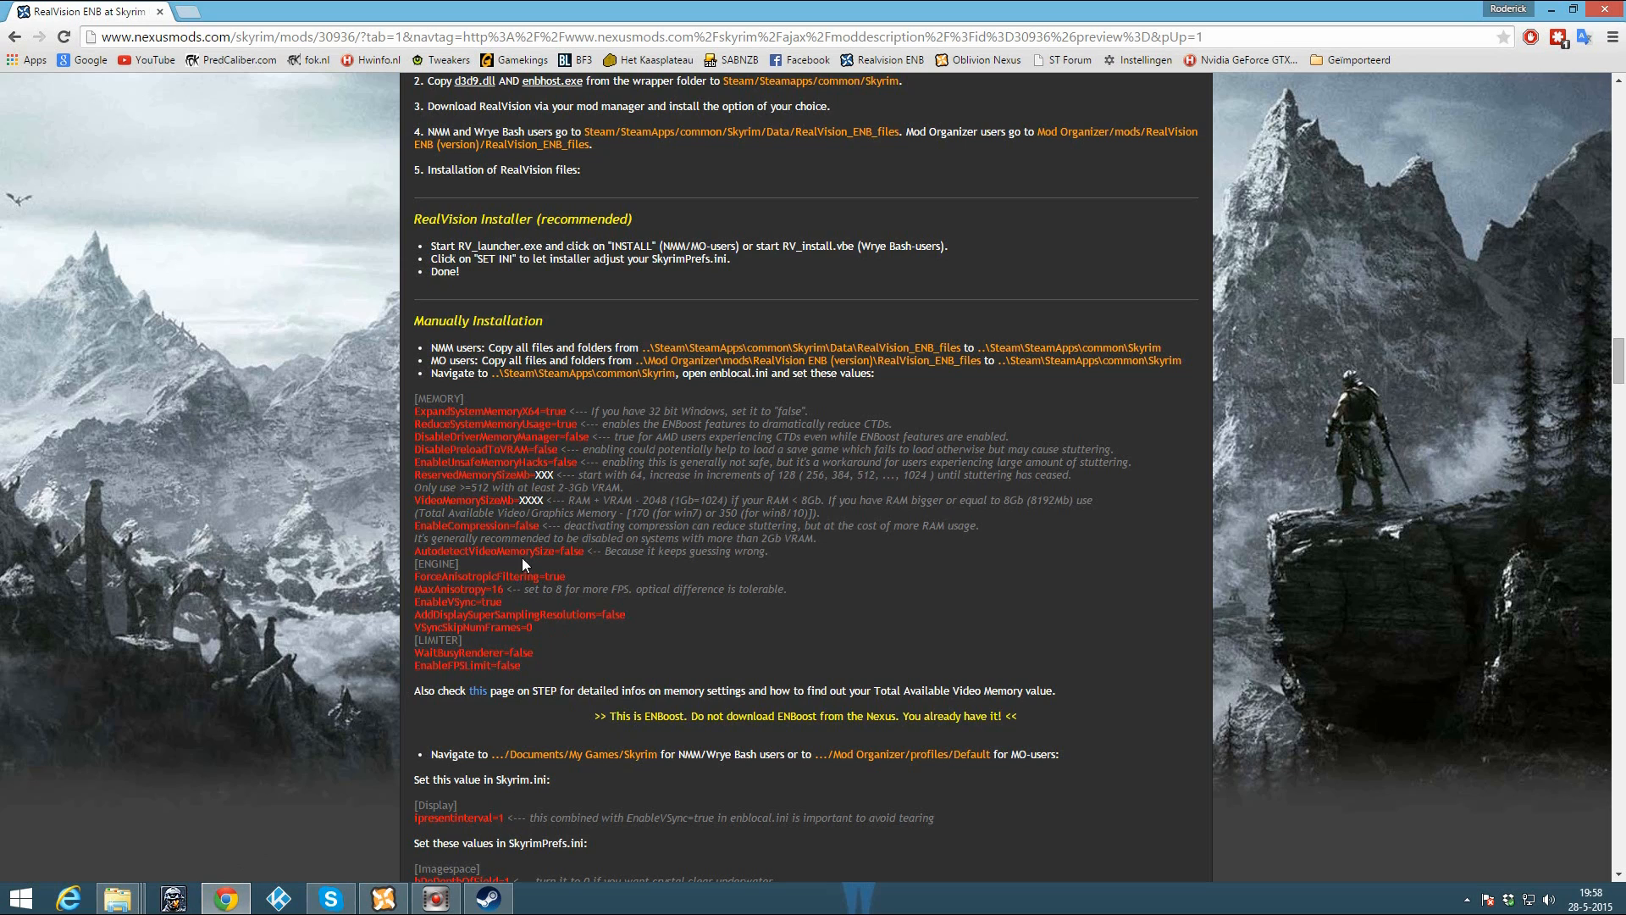
{"action": "scroll", "coordinate": [561, 566], "scroll_direction": "up", "scroll_amount": 3}
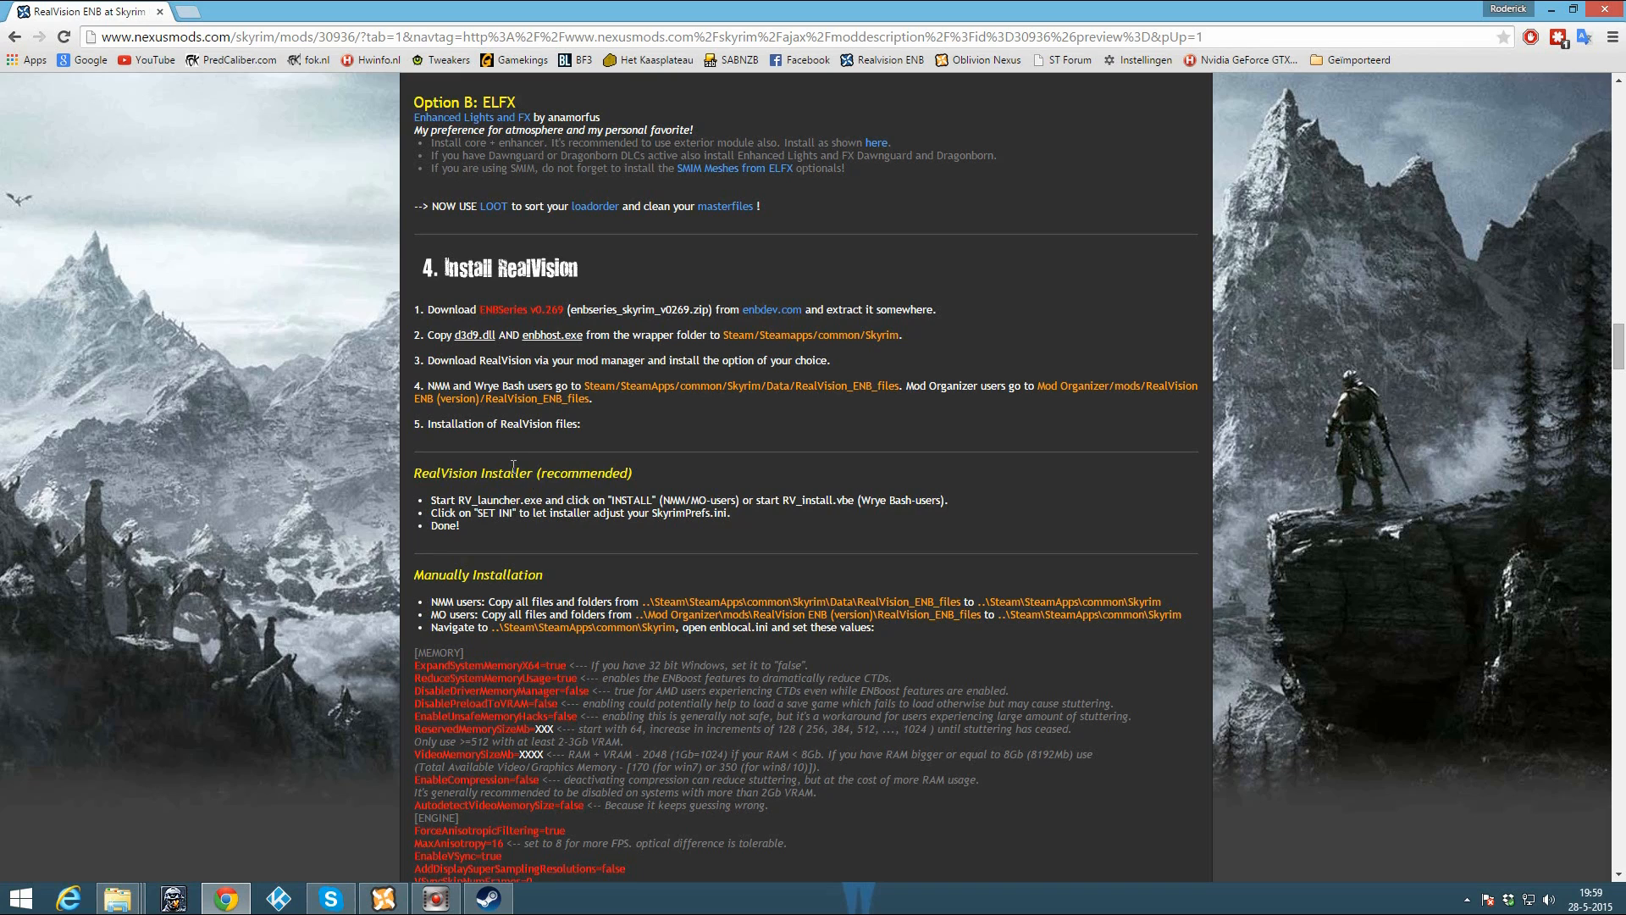
{"action": "scroll", "coordinate": [514, 466], "scroll_direction": "down", "scroll_amount": 3}
{"action": "scroll", "coordinate": [532, 409], "scroll_direction": "down", "scroll_amount": 3}
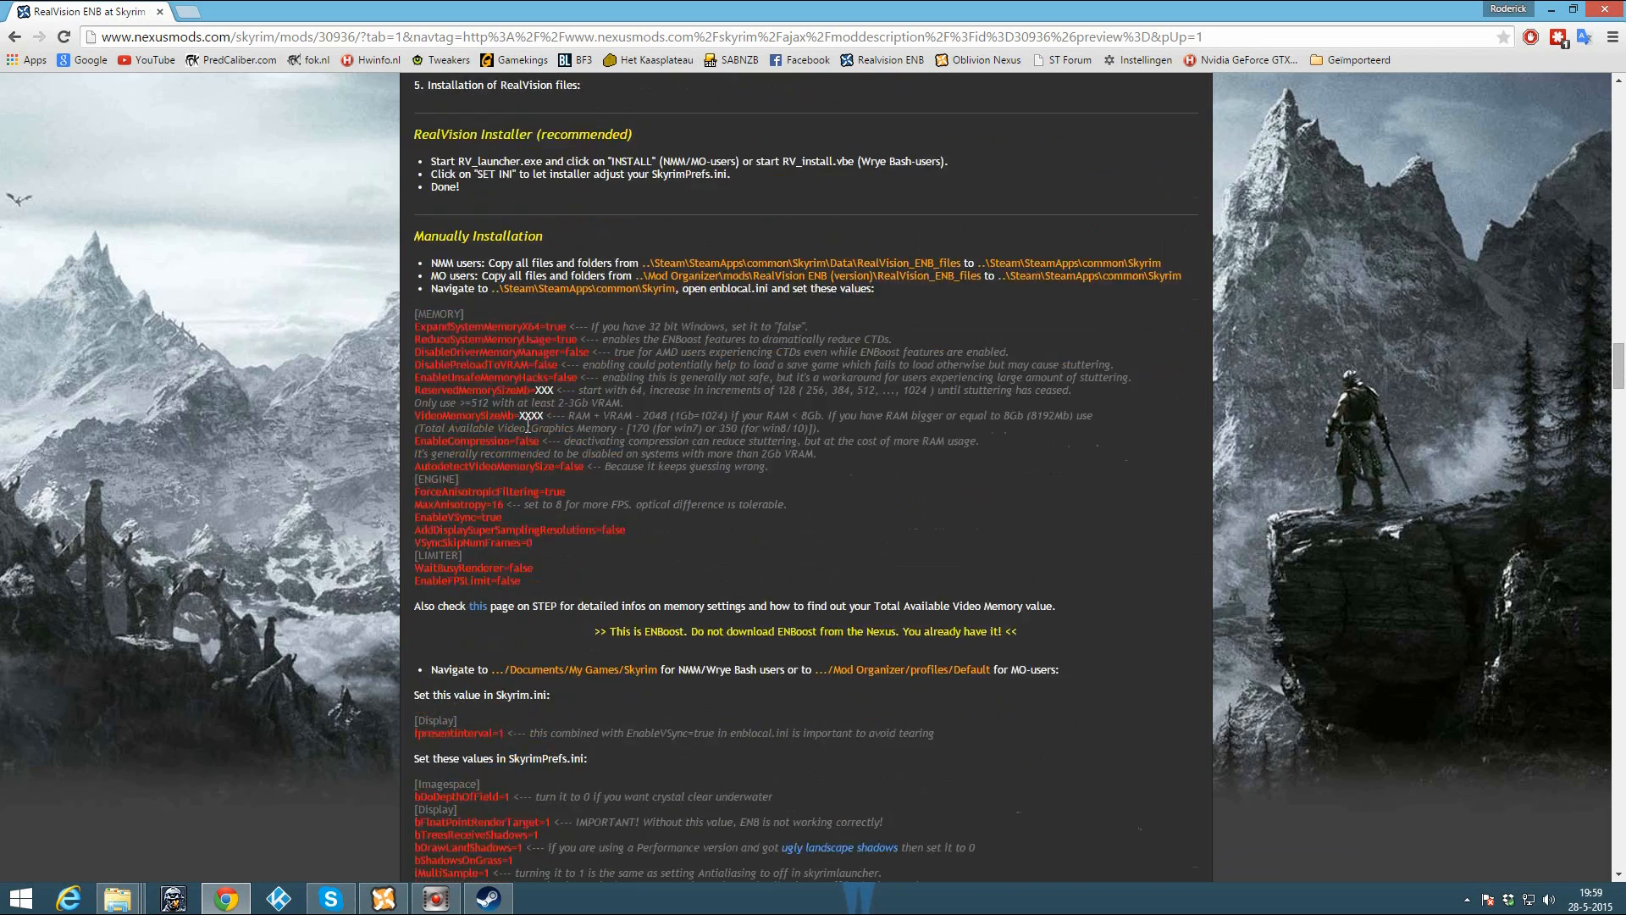
{"action": "scroll", "coordinate": [533, 517], "scroll_direction": "down", "scroll_amount": 4}
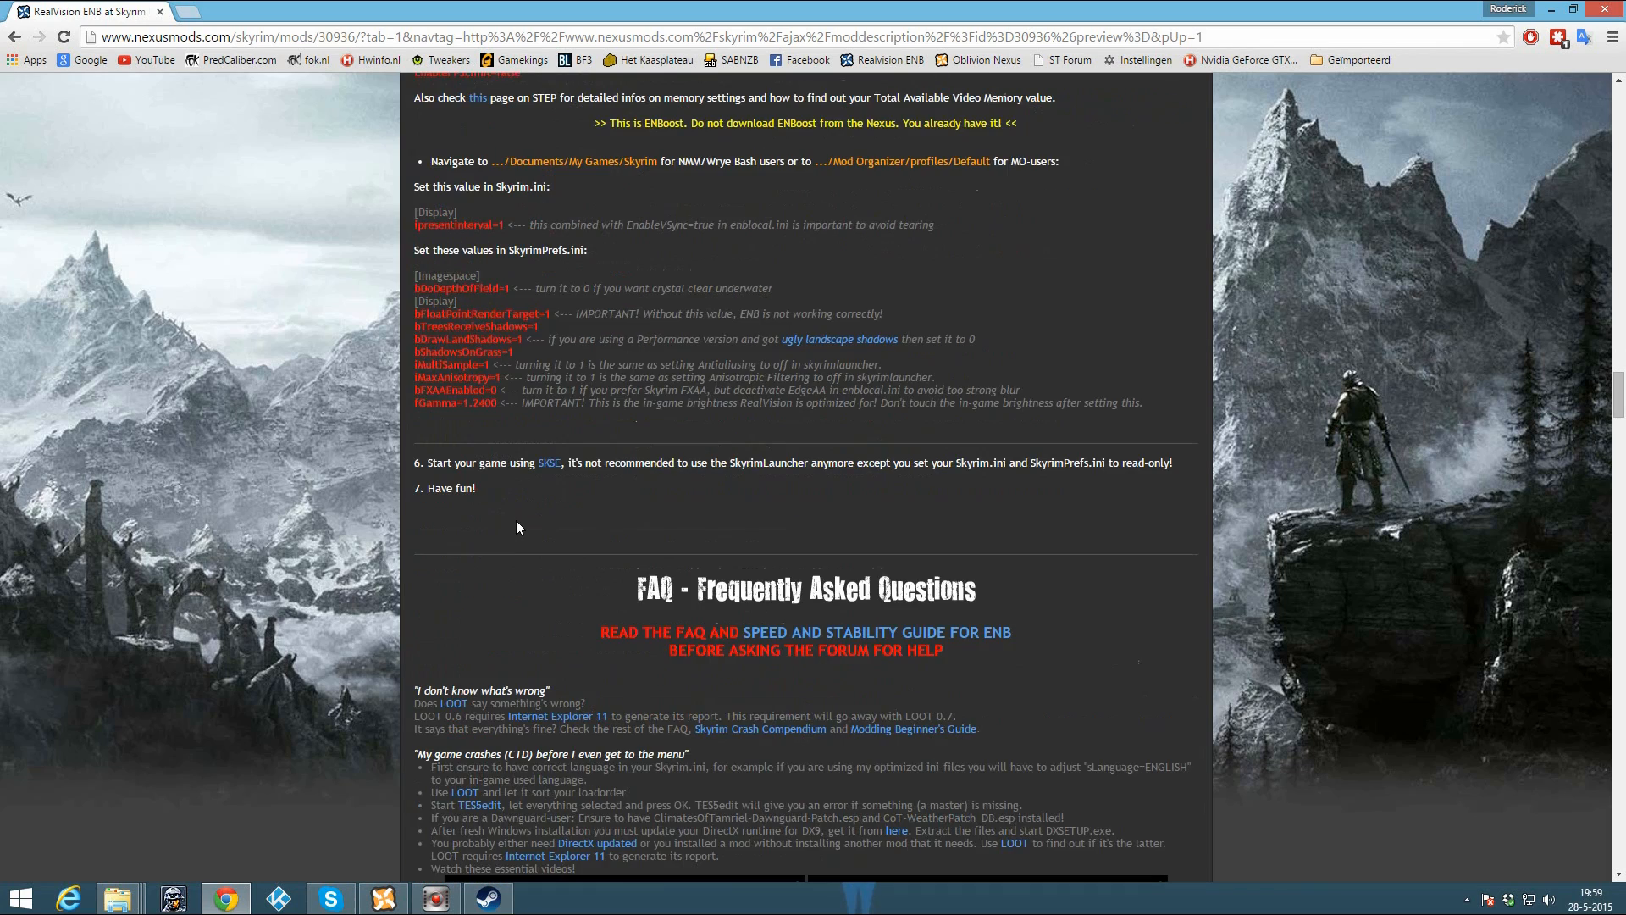
{"action": "right_click", "coordinate": [552, 460]}
{"action": "left_click", "coordinate": [567, 471]}
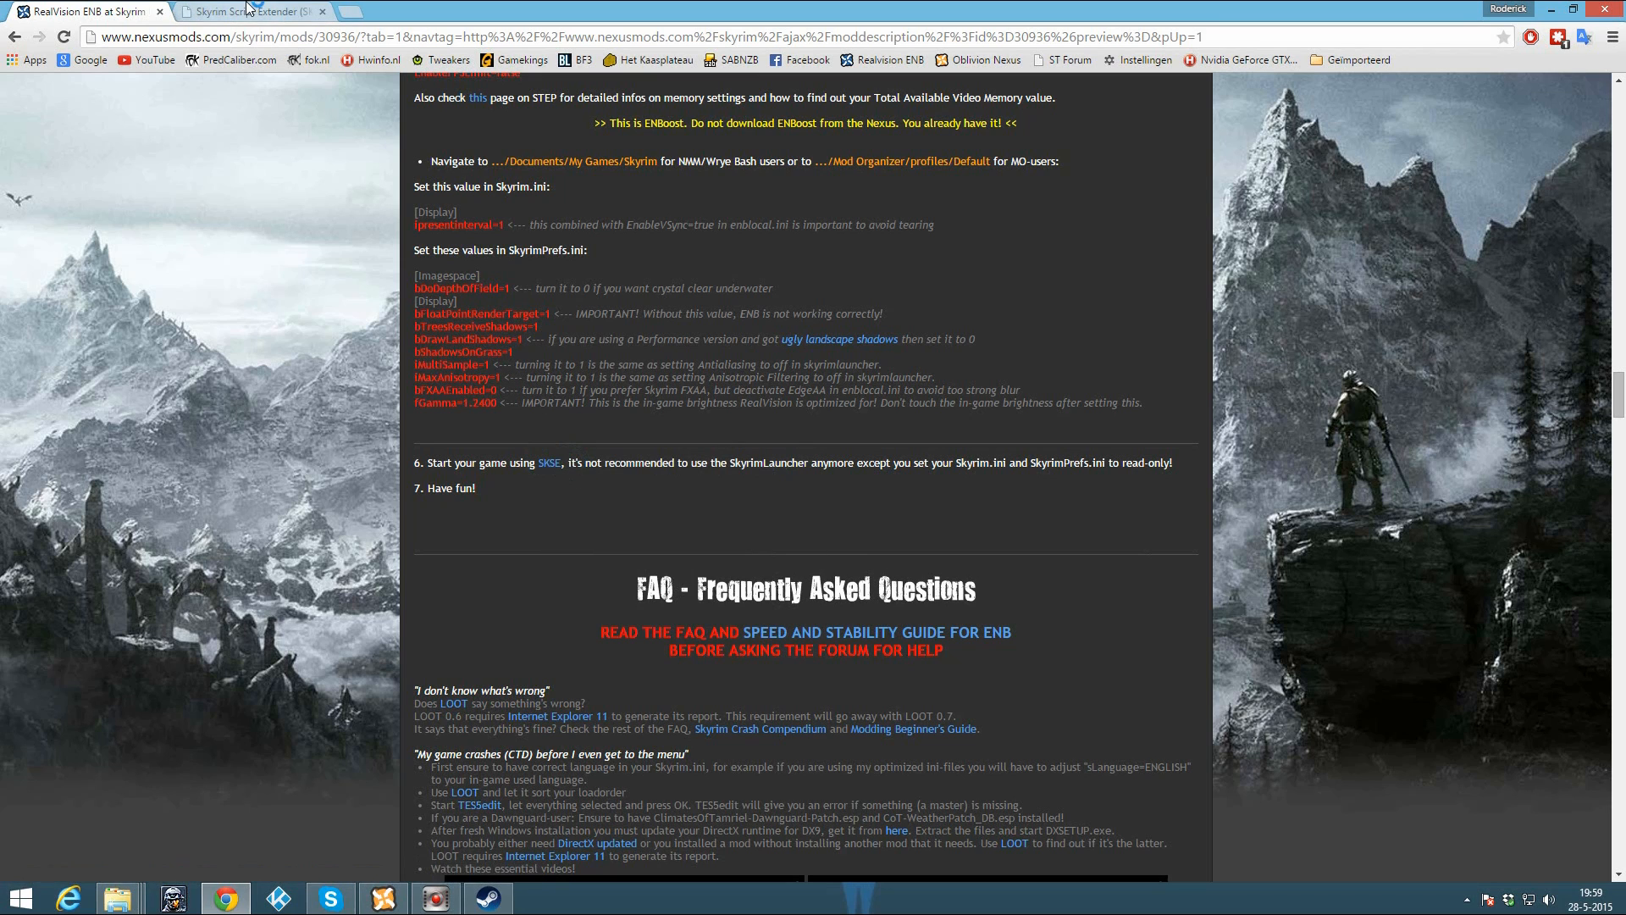
{"action": "left_click", "coordinate": [248, 10]}
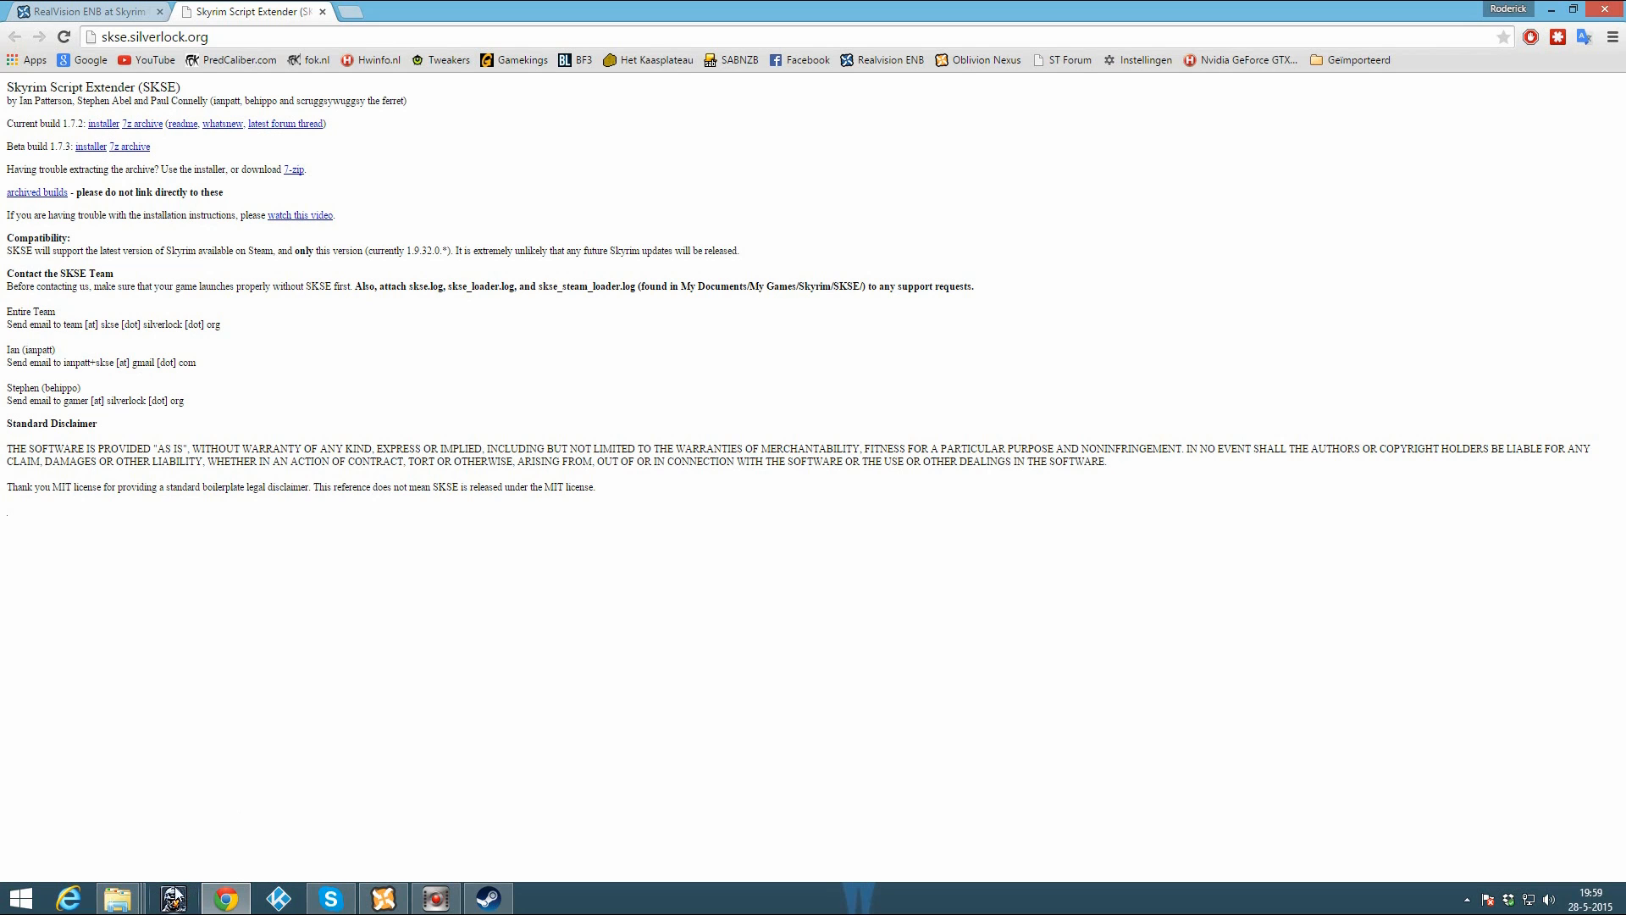
Step: In File Explorer, open the Skyrim Mods 2015 folder and delete the duplicate installer skse_1_07_01_installer (1)
{"action": "left_click", "coordinate": [118, 891]}
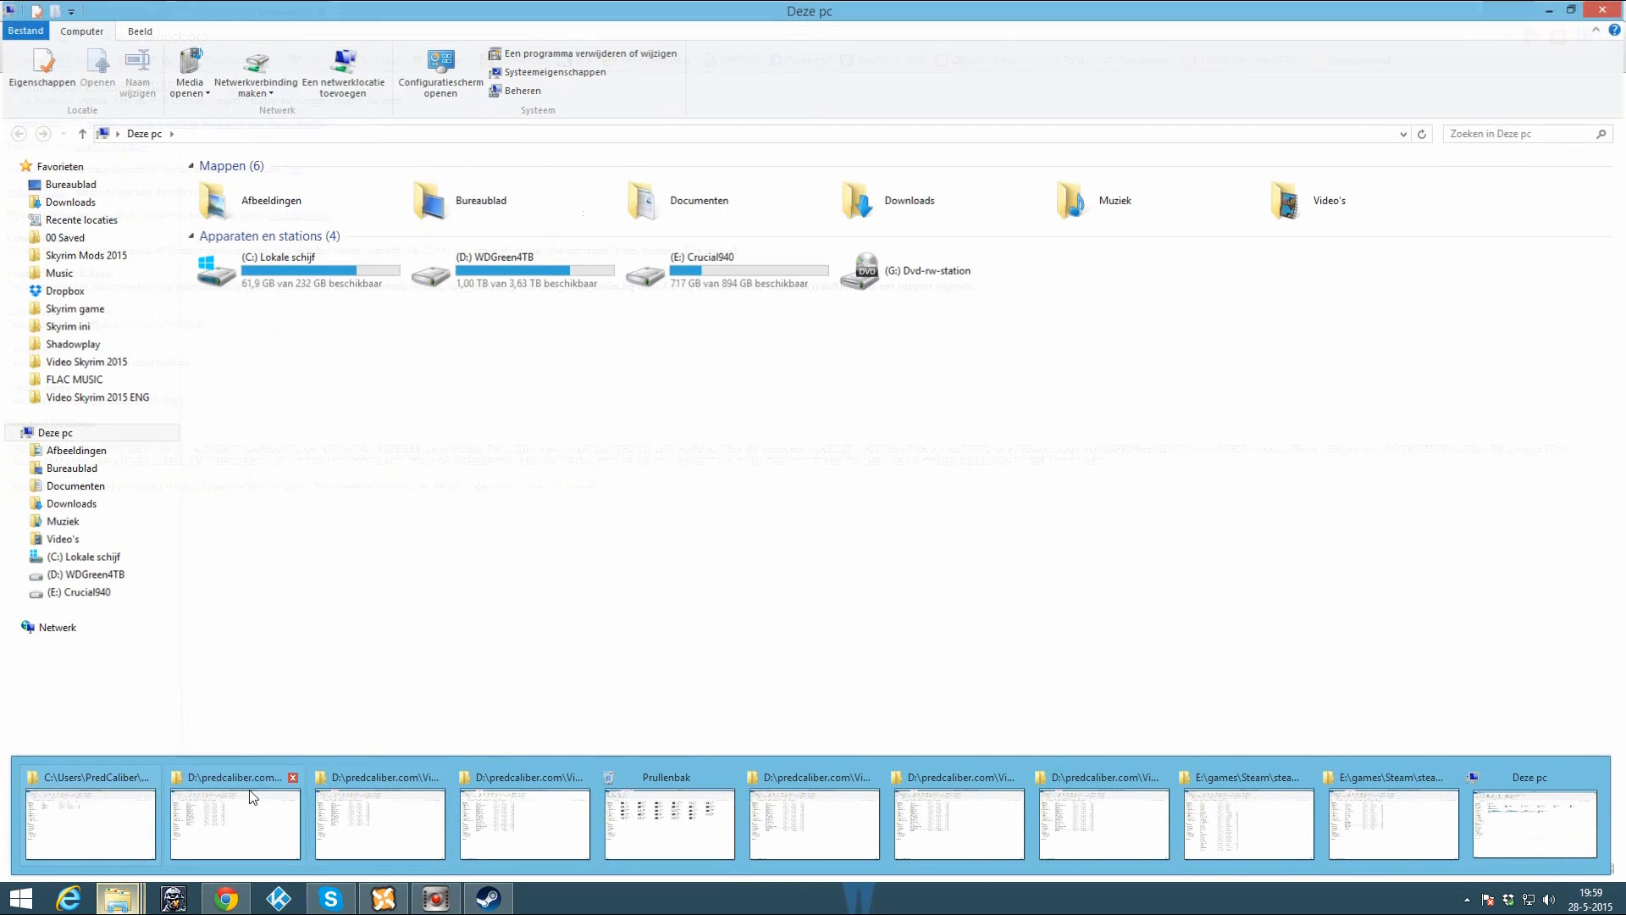
{"action": "left_click", "coordinate": [625, 635]}
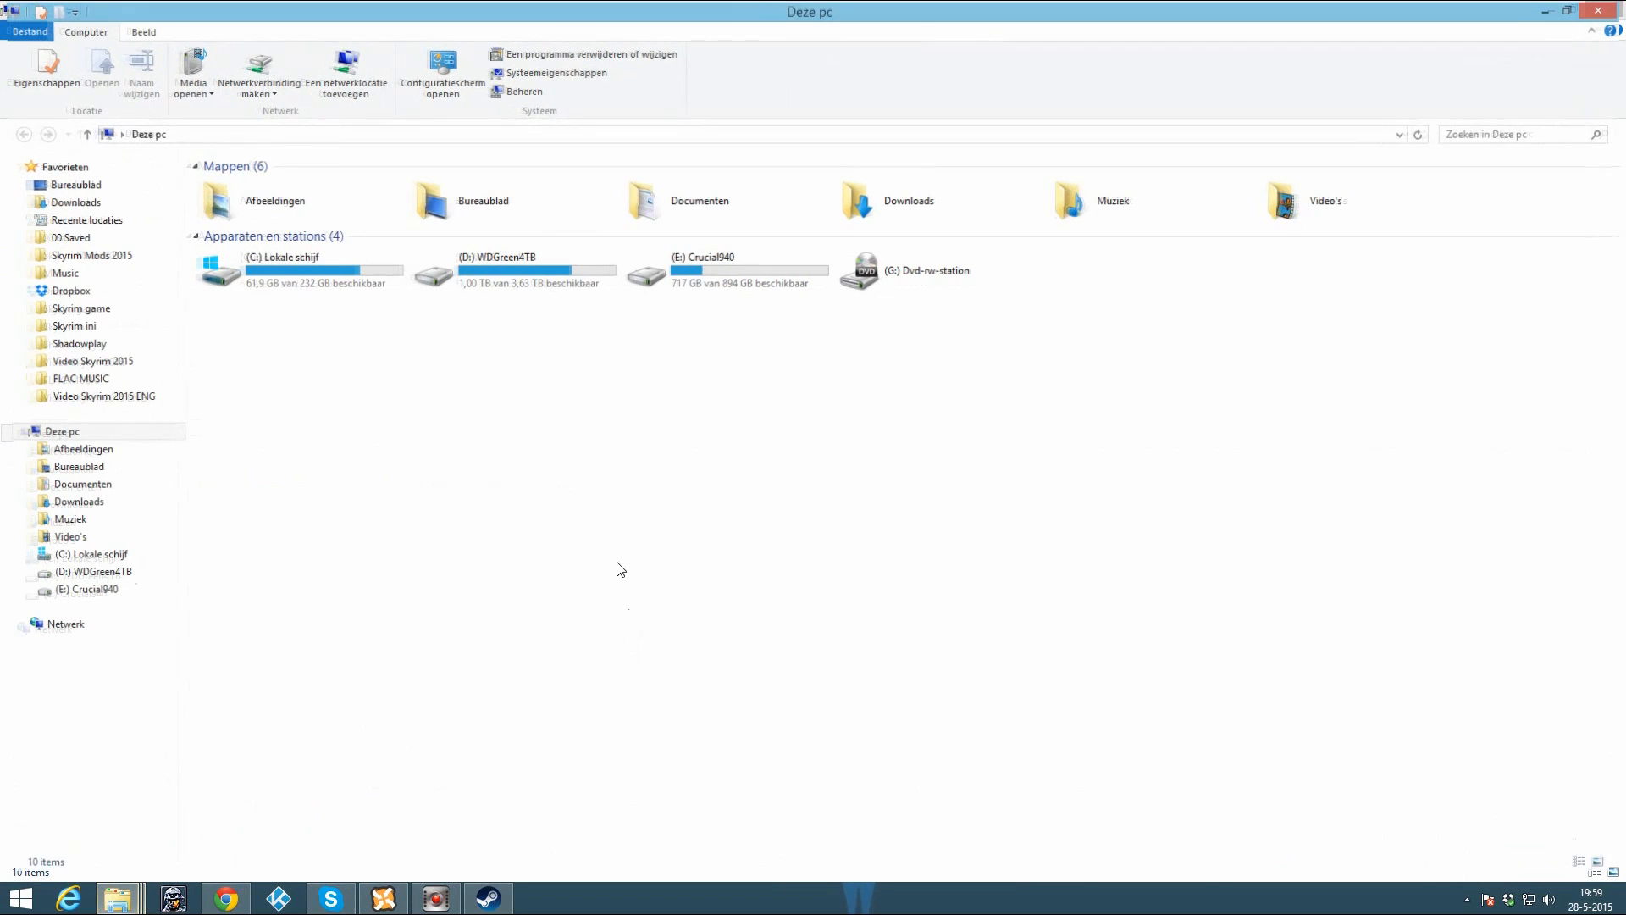
{"action": "left_click", "coordinate": [95, 256]}
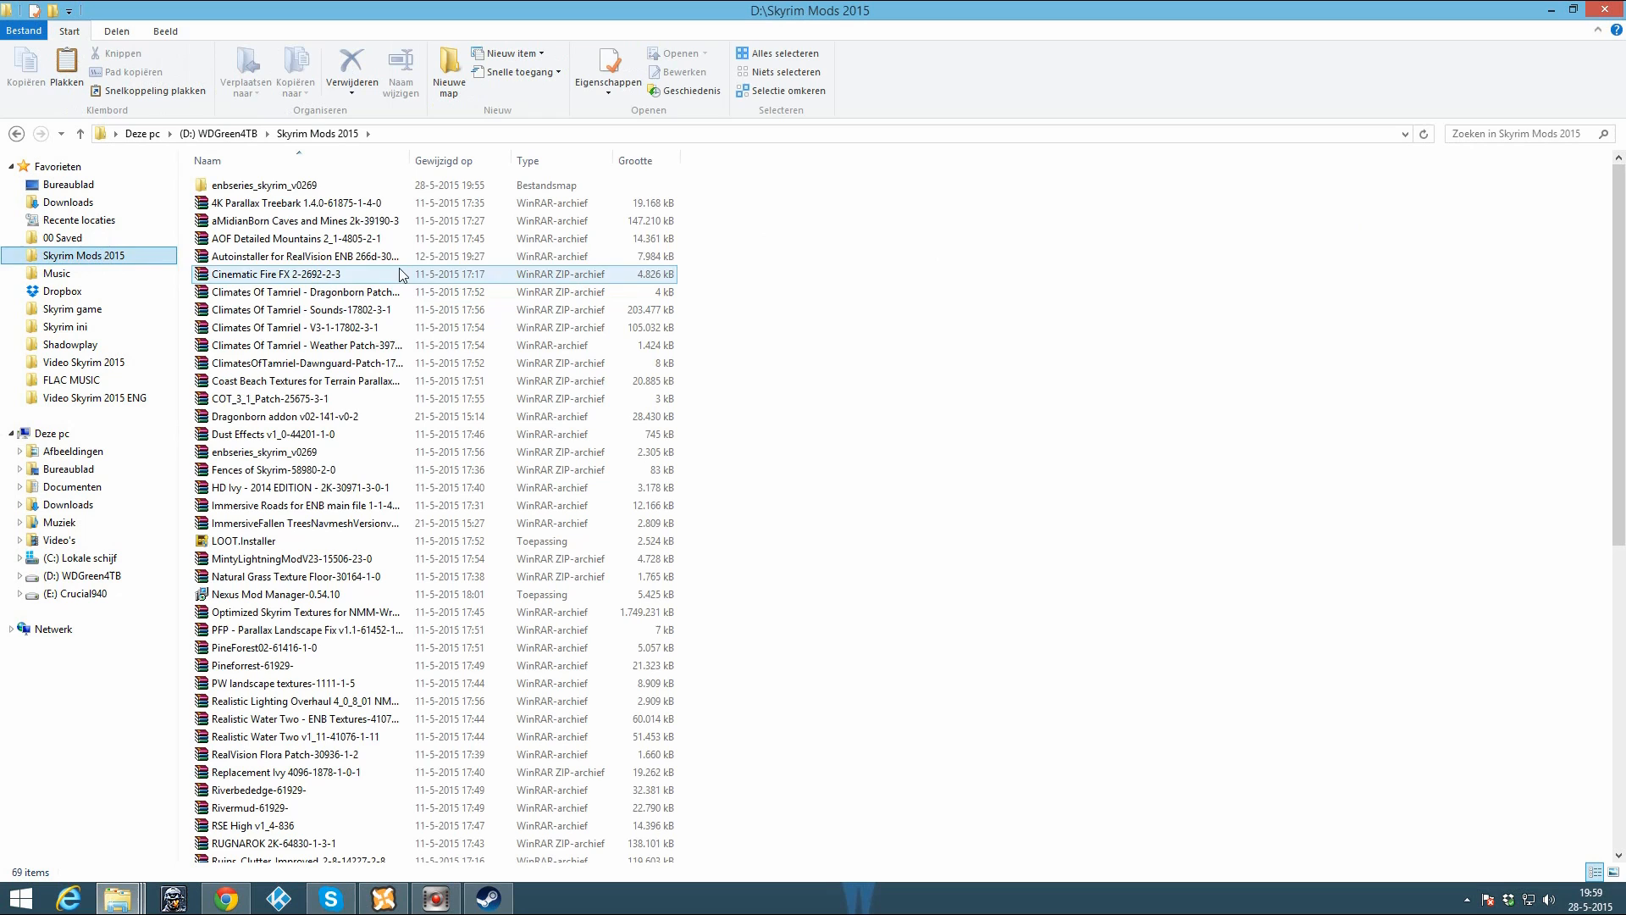
{"action": "scroll", "coordinate": [369, 269], "scroll_direction": "down", "scroll_amount": 10}
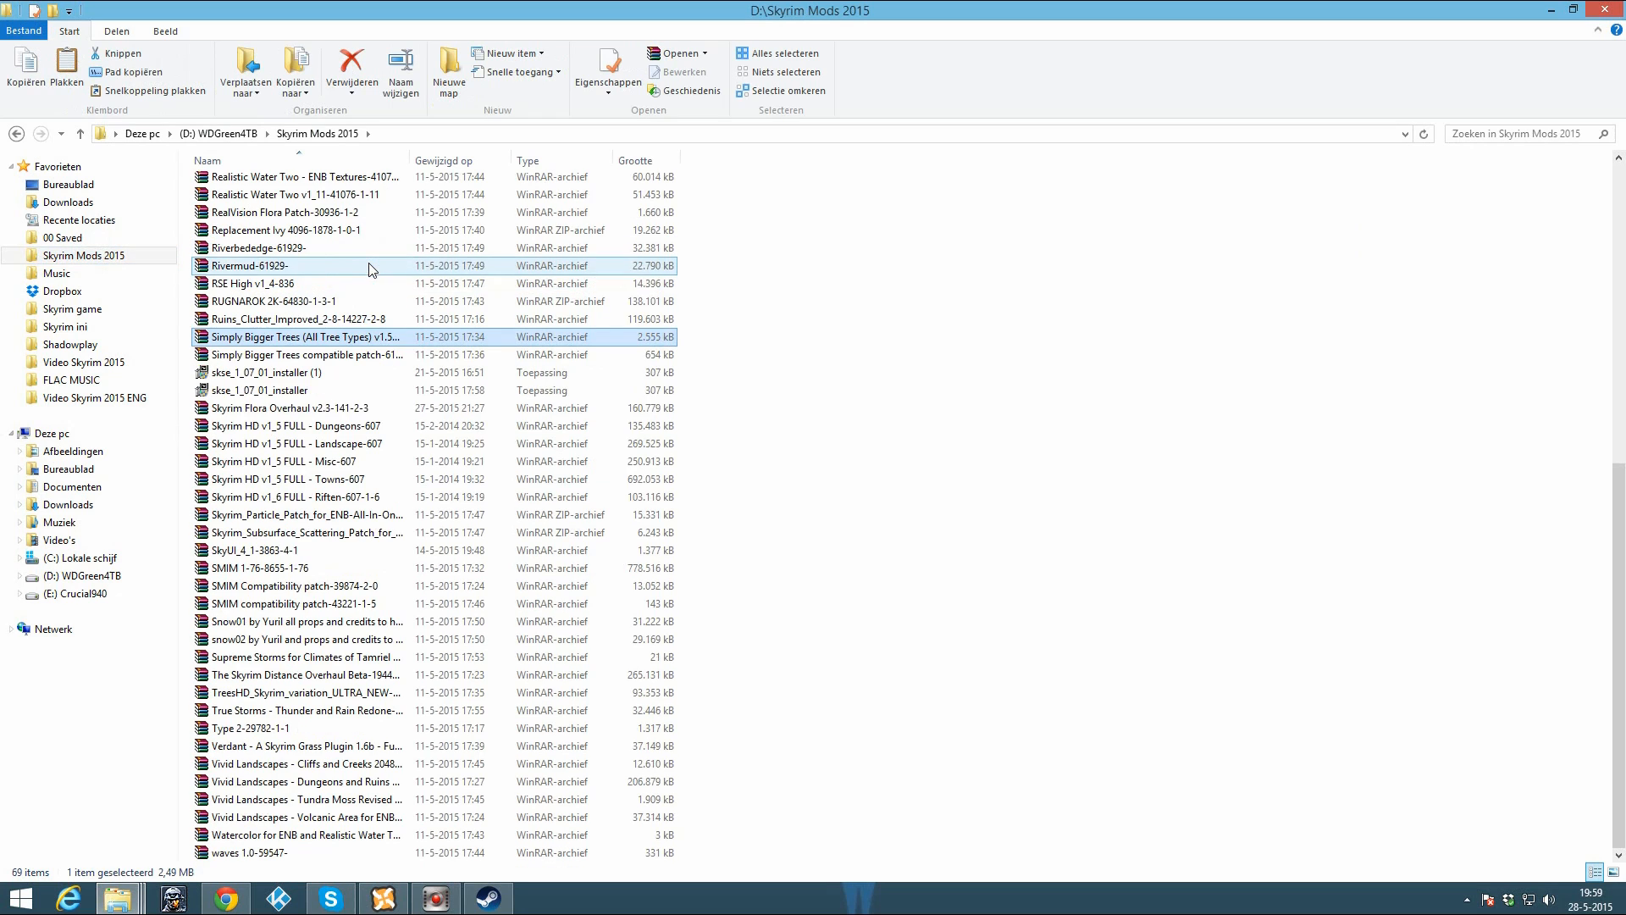
{"action": "left_click", "coordinate": [278, 372]}
{"action": "key", "text": "Delete"}
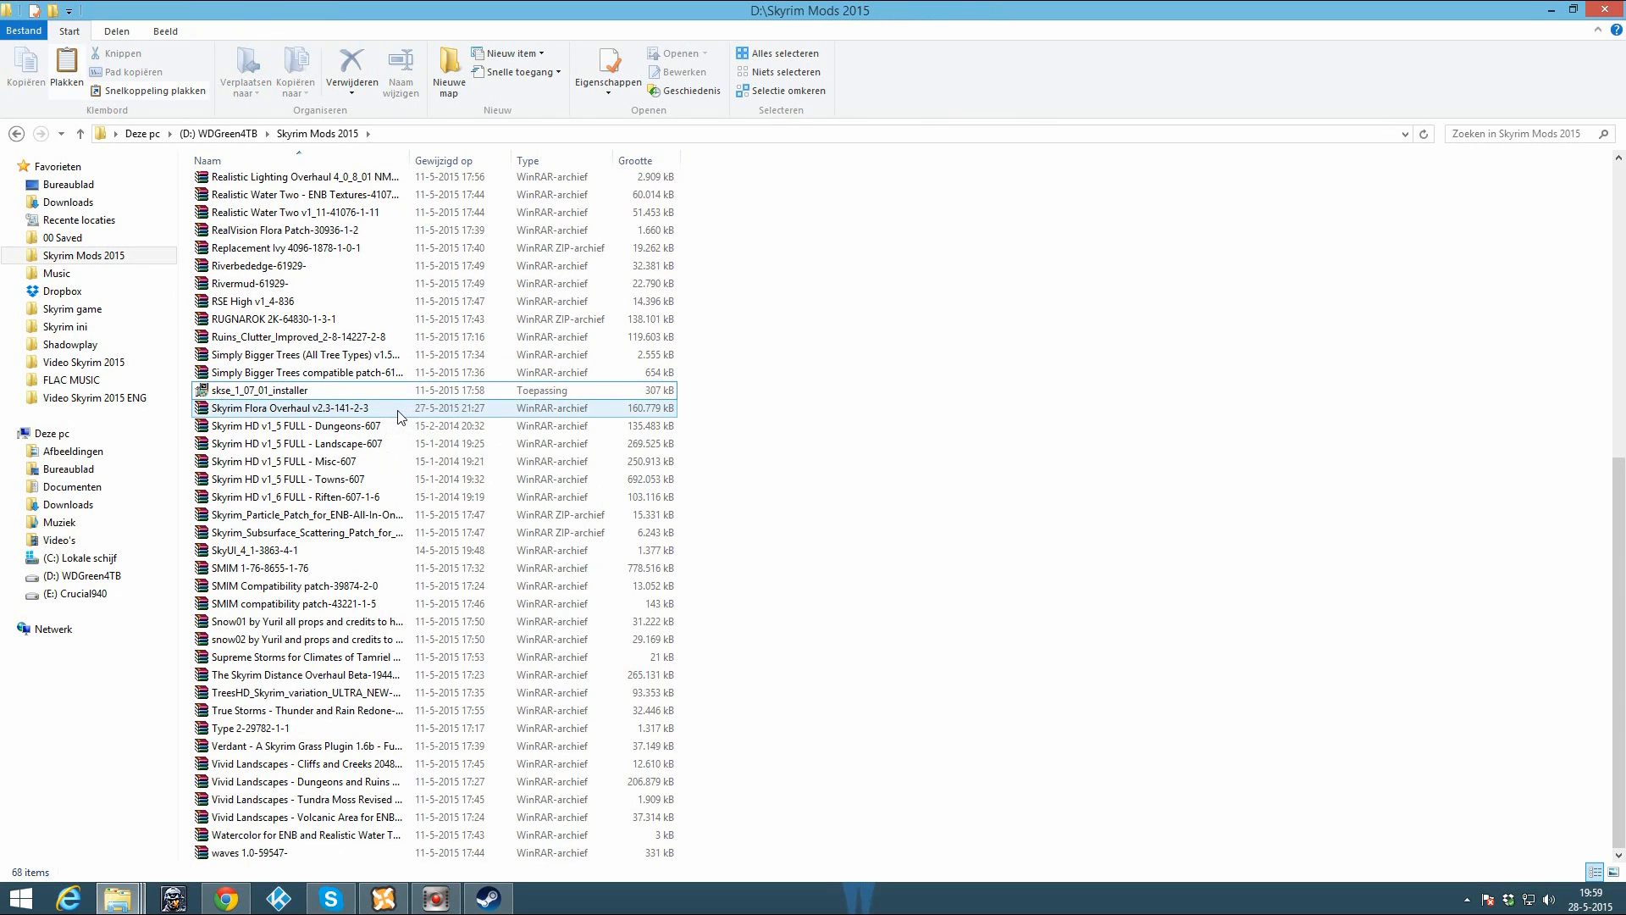
Step: Run skse_1_07_01_installer and install SKSE Core with the Desktop Shortcut into the Skyrim game folder, closing the setup when done
{"action": "double_click", "coordinate": [279, 390]}
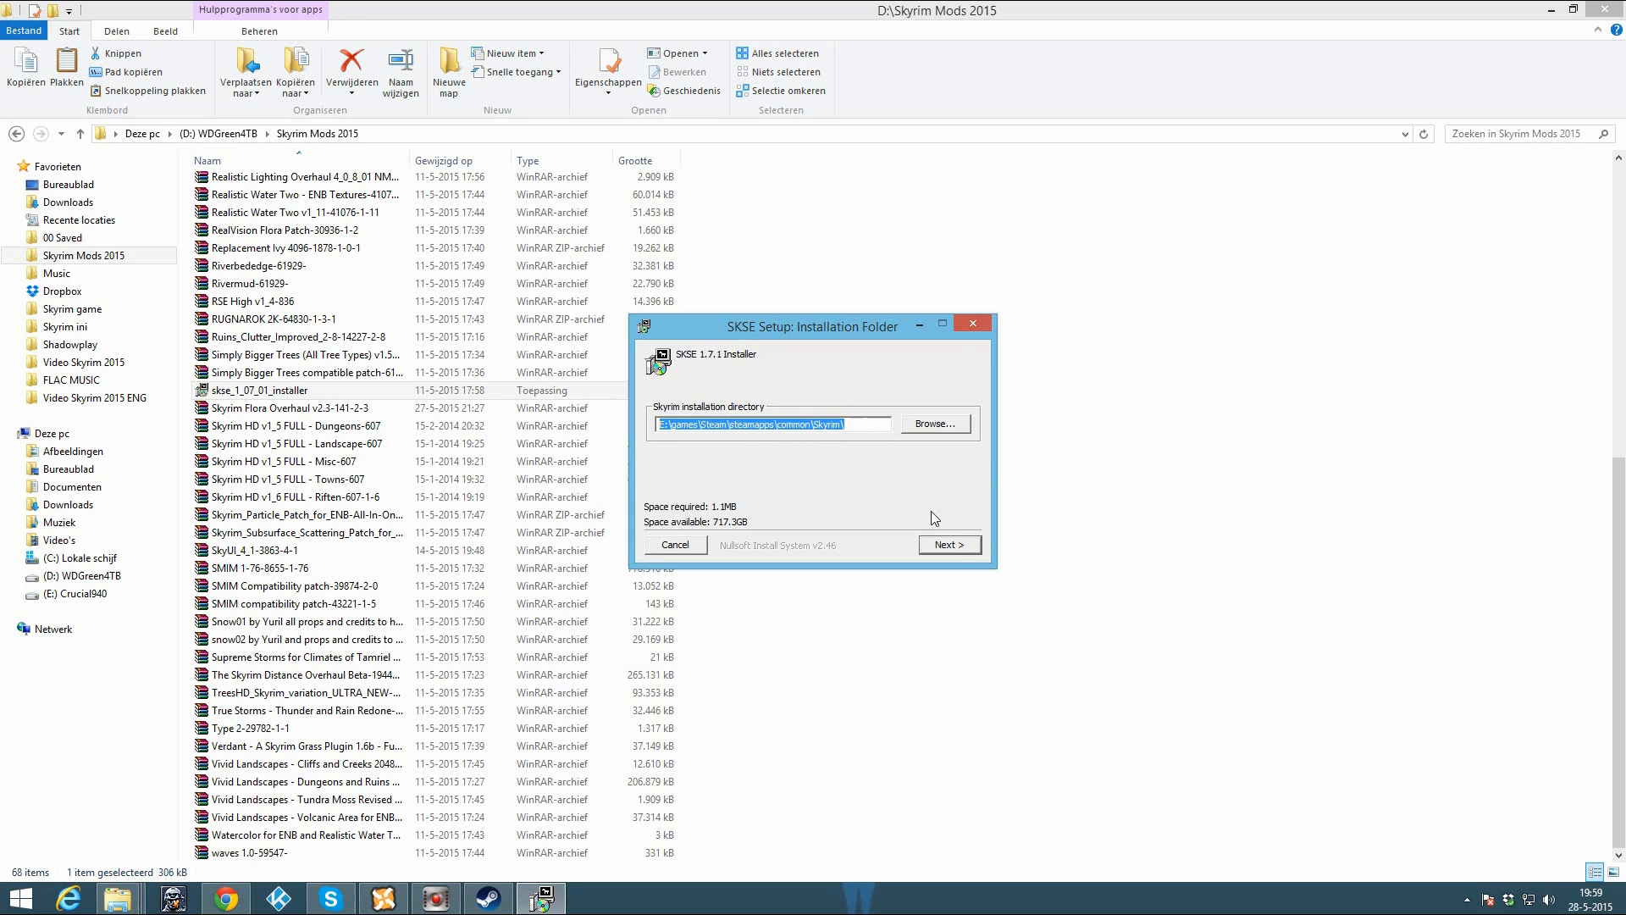
{"action": "left_click", "coordinate": [959, 546]}
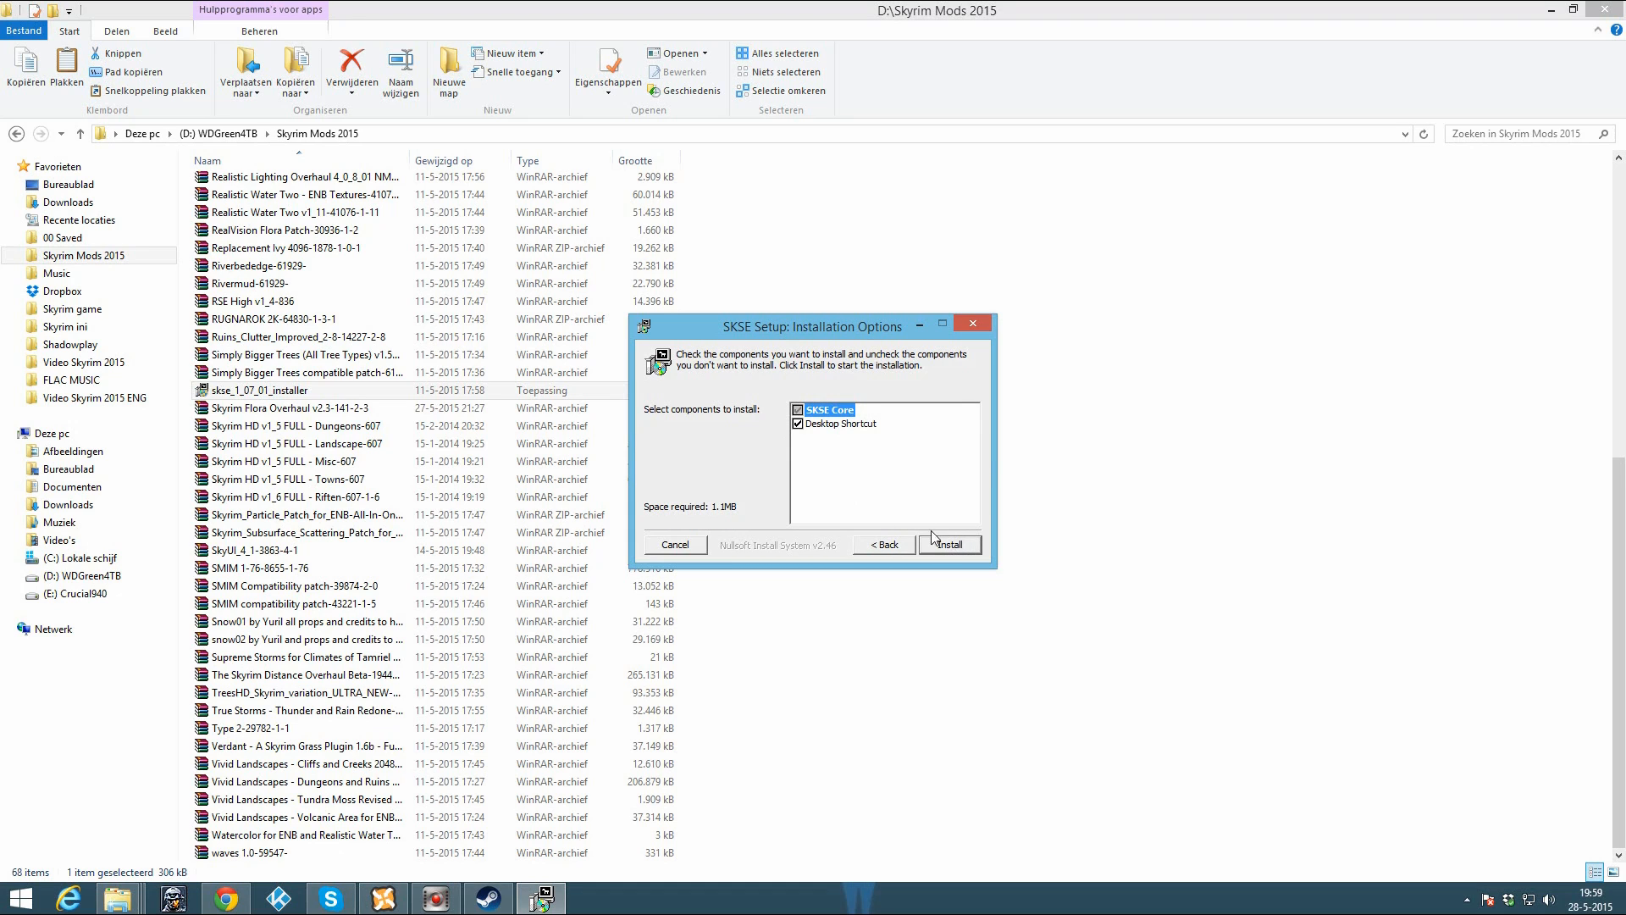
{"action": "left_click", "coordinate": [957, 551]}
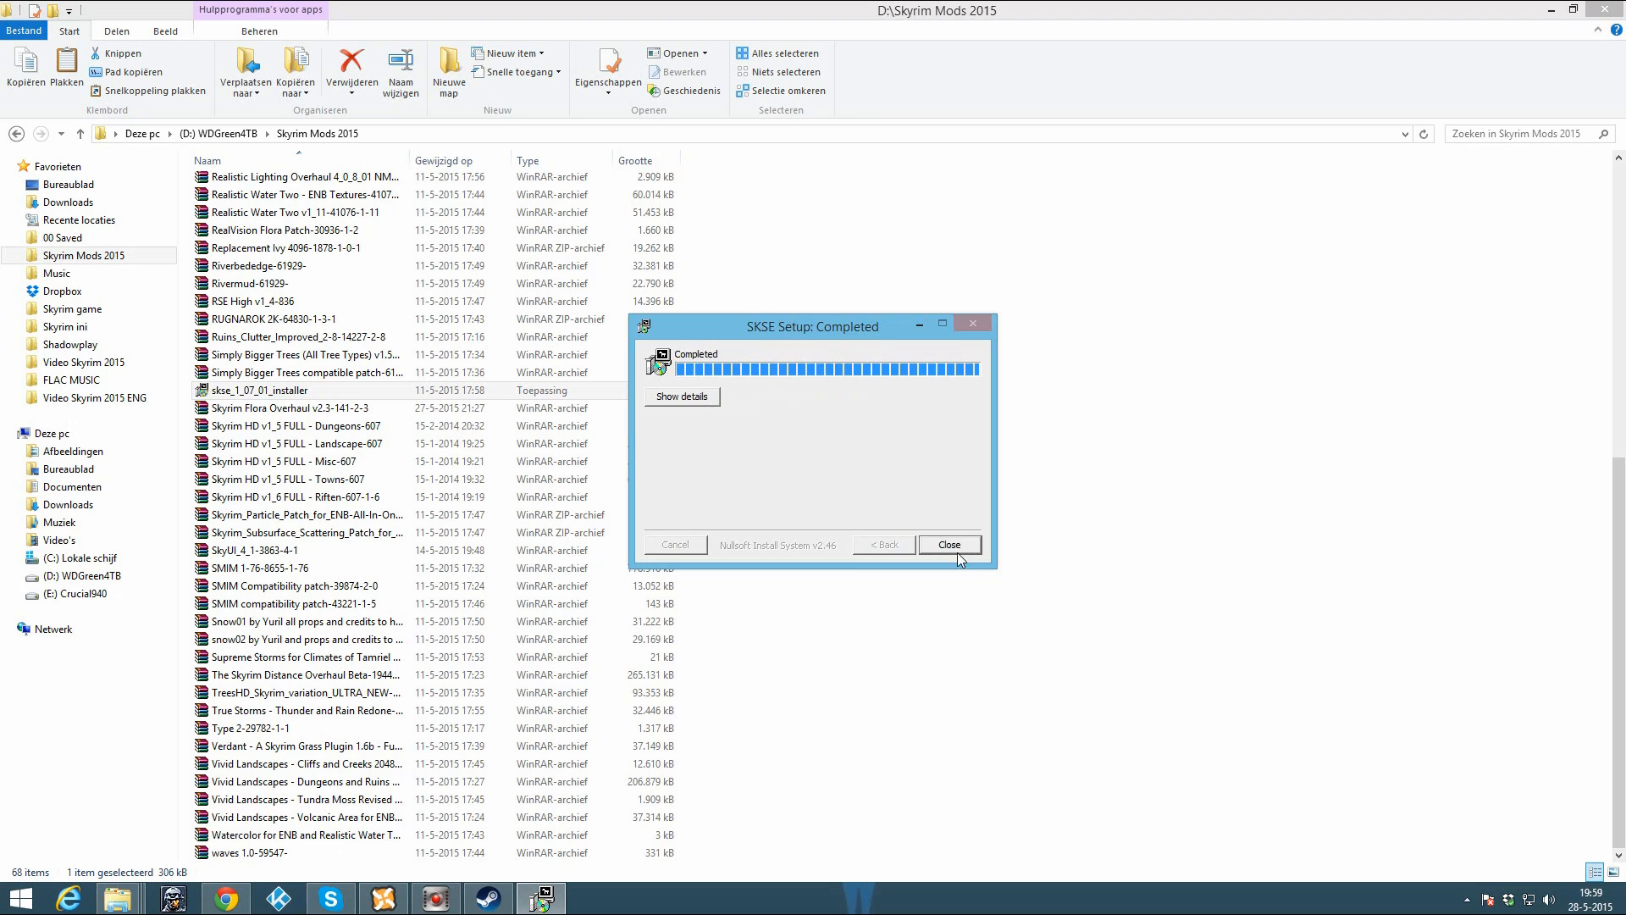
{"action": "left_click", "coordinate": [970, 552]}
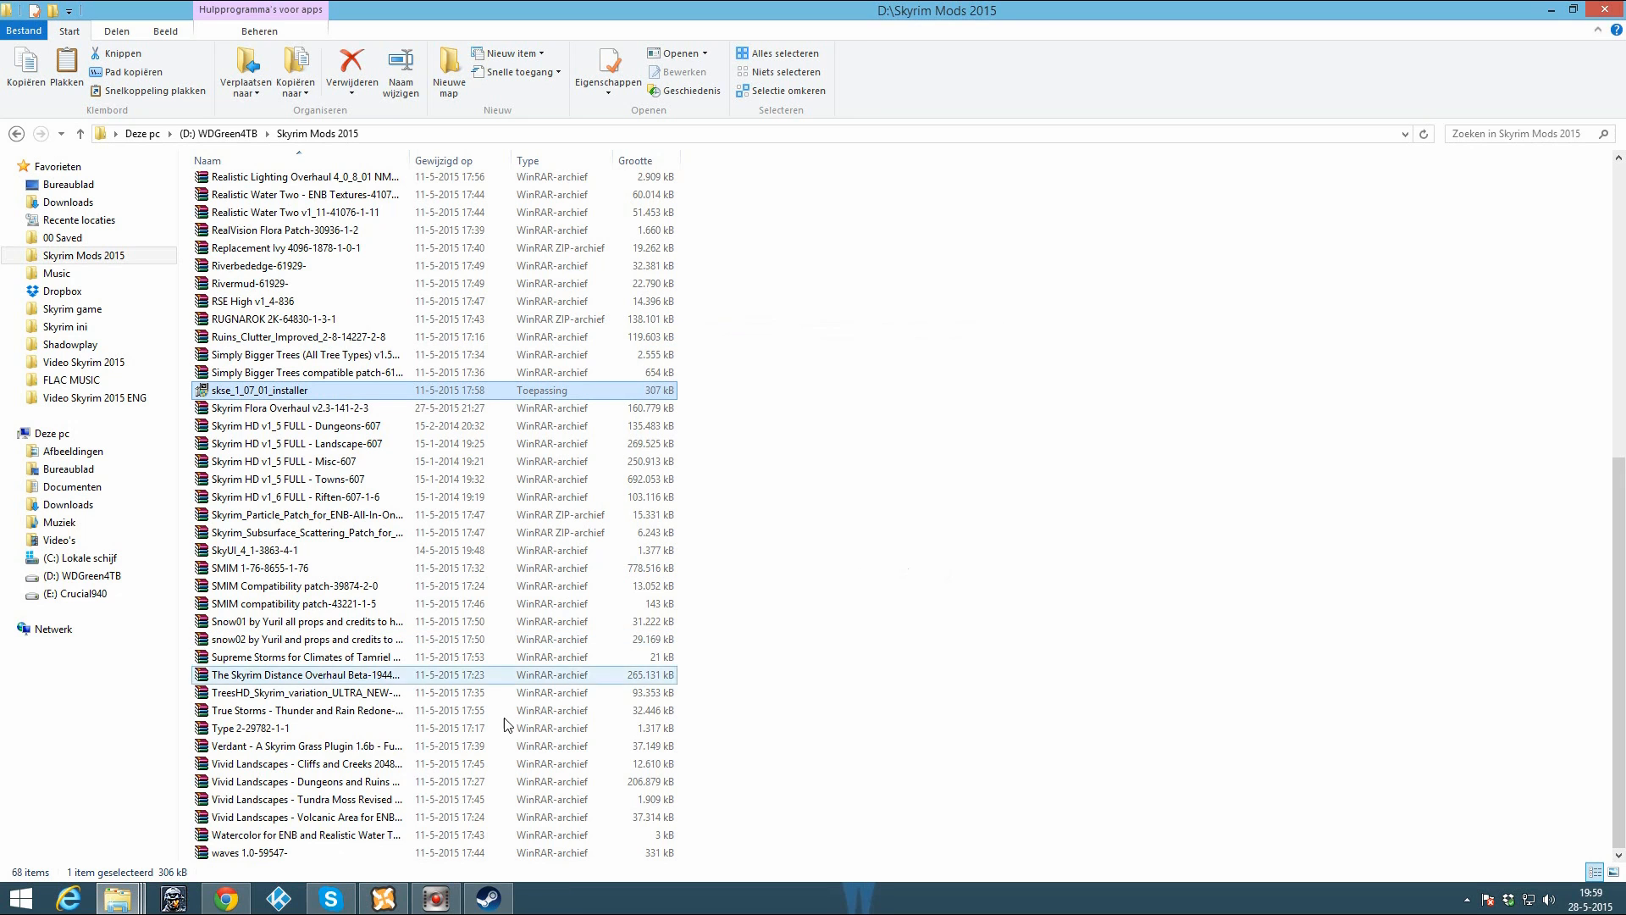
Step: Back in Chrome, close the SKSE page and search the Nexus Skyrim files for "skyui"
{"action": "left_click", "coordinate": [225, 898]}
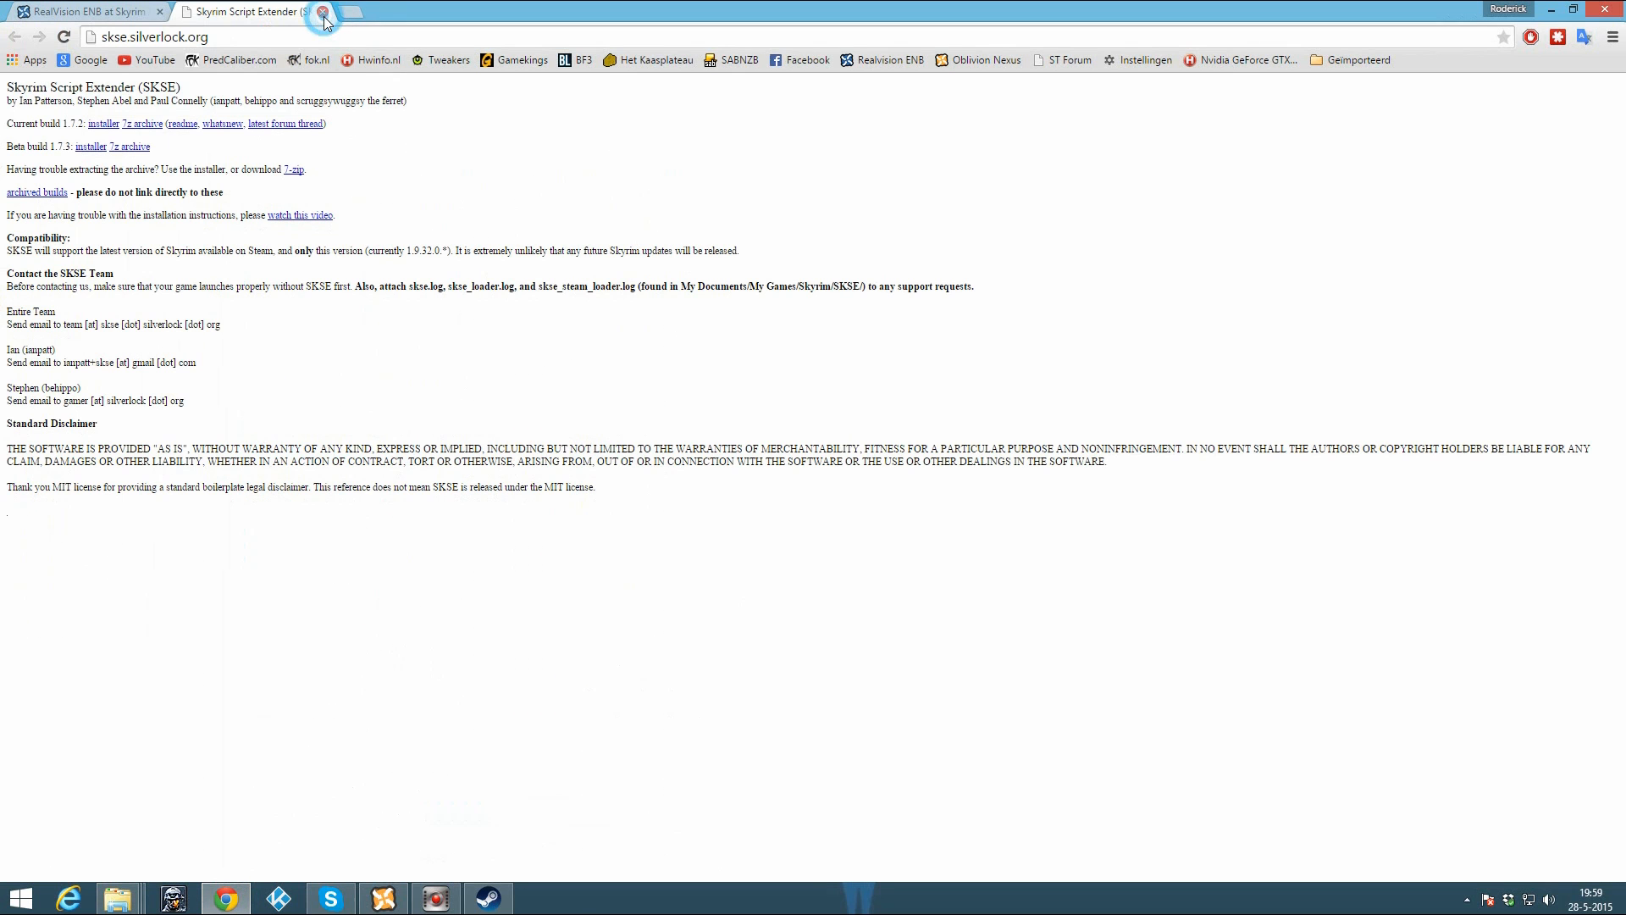
{"action": "left_click", "coordinate": [323, 11]}
{"action": "scroll", "coordinate": [566, 612], "scroll_direction": "up", "scroll_amount": 20}
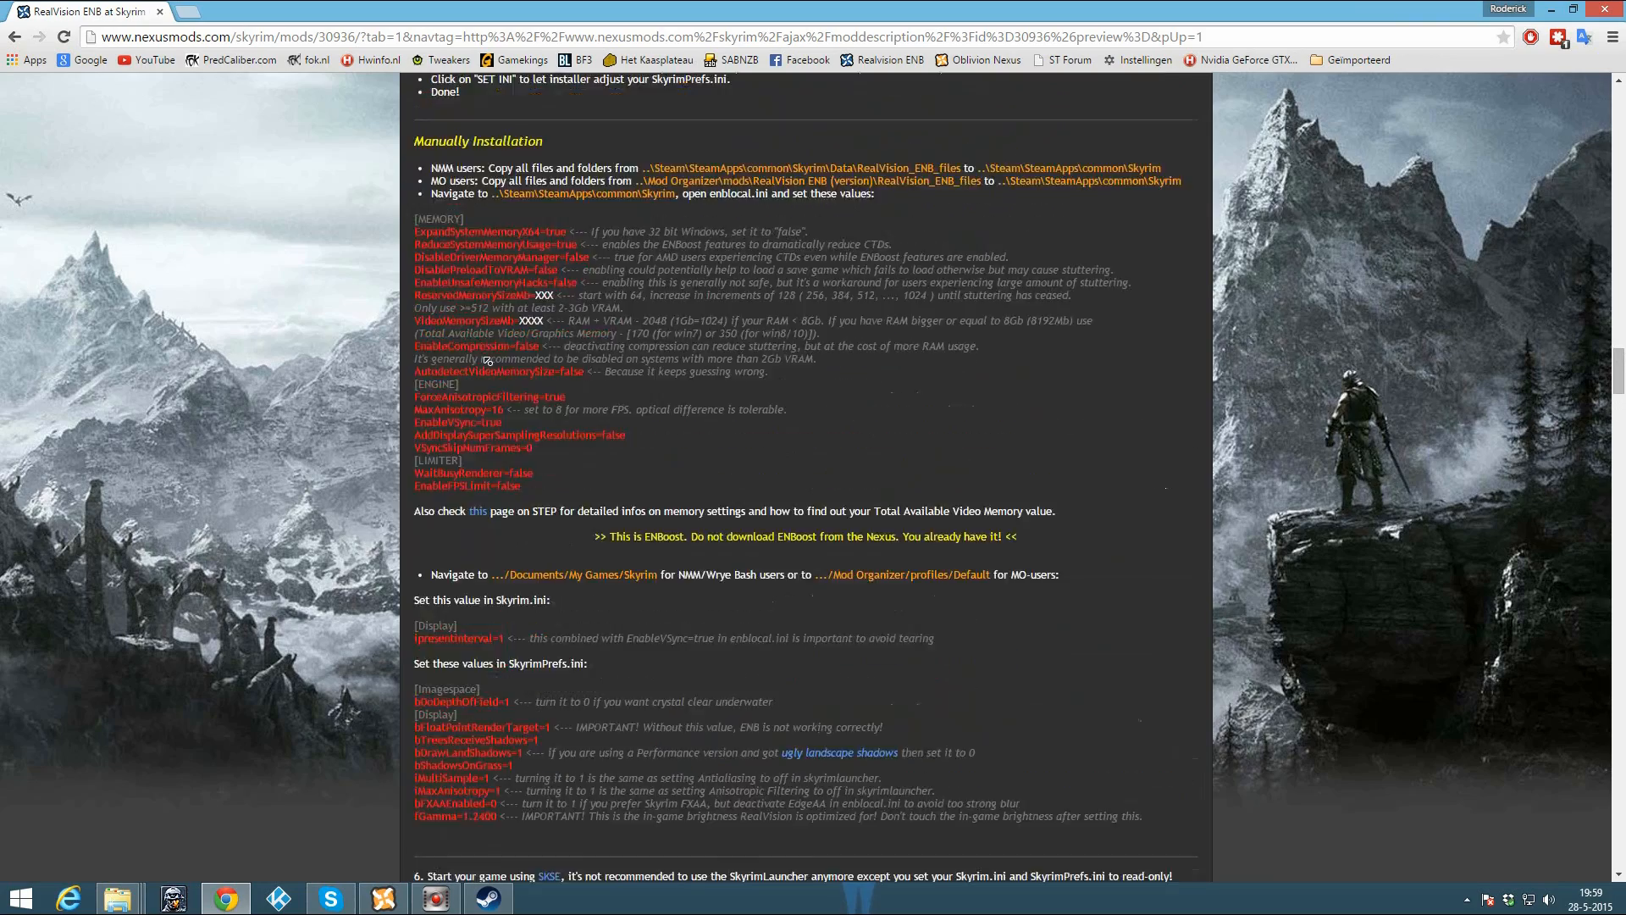
{"action": "scroll", "coordinate": [593, 624], "scroll_direction": "up", "scroll_amount": 20}
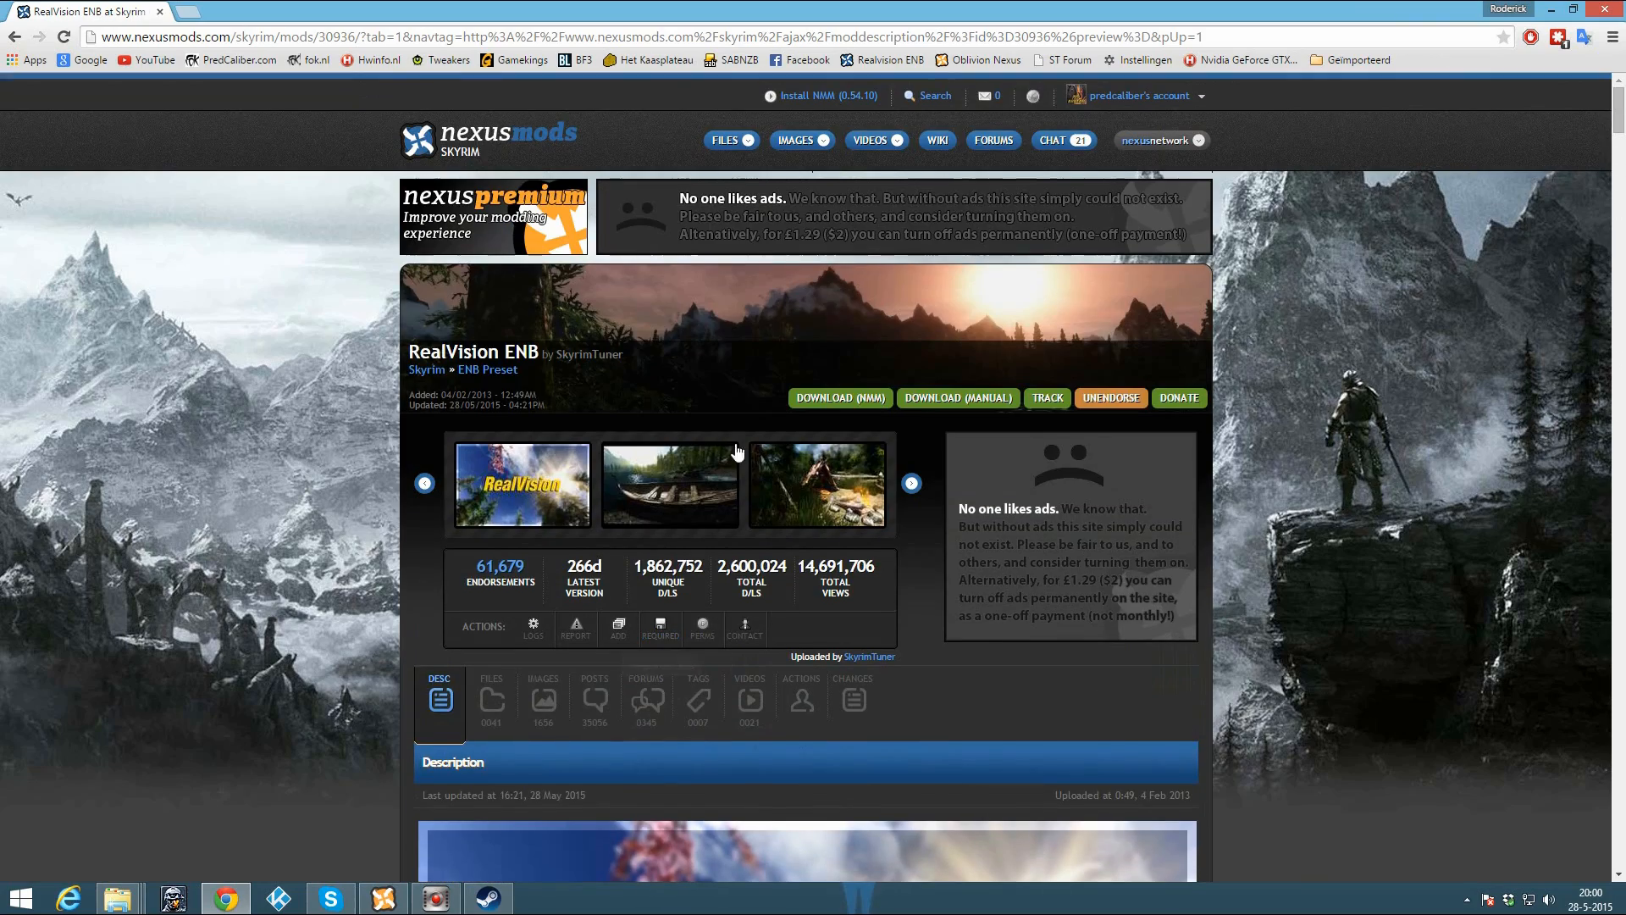
{"action": "left_click", "coordinate": [933, 96]}
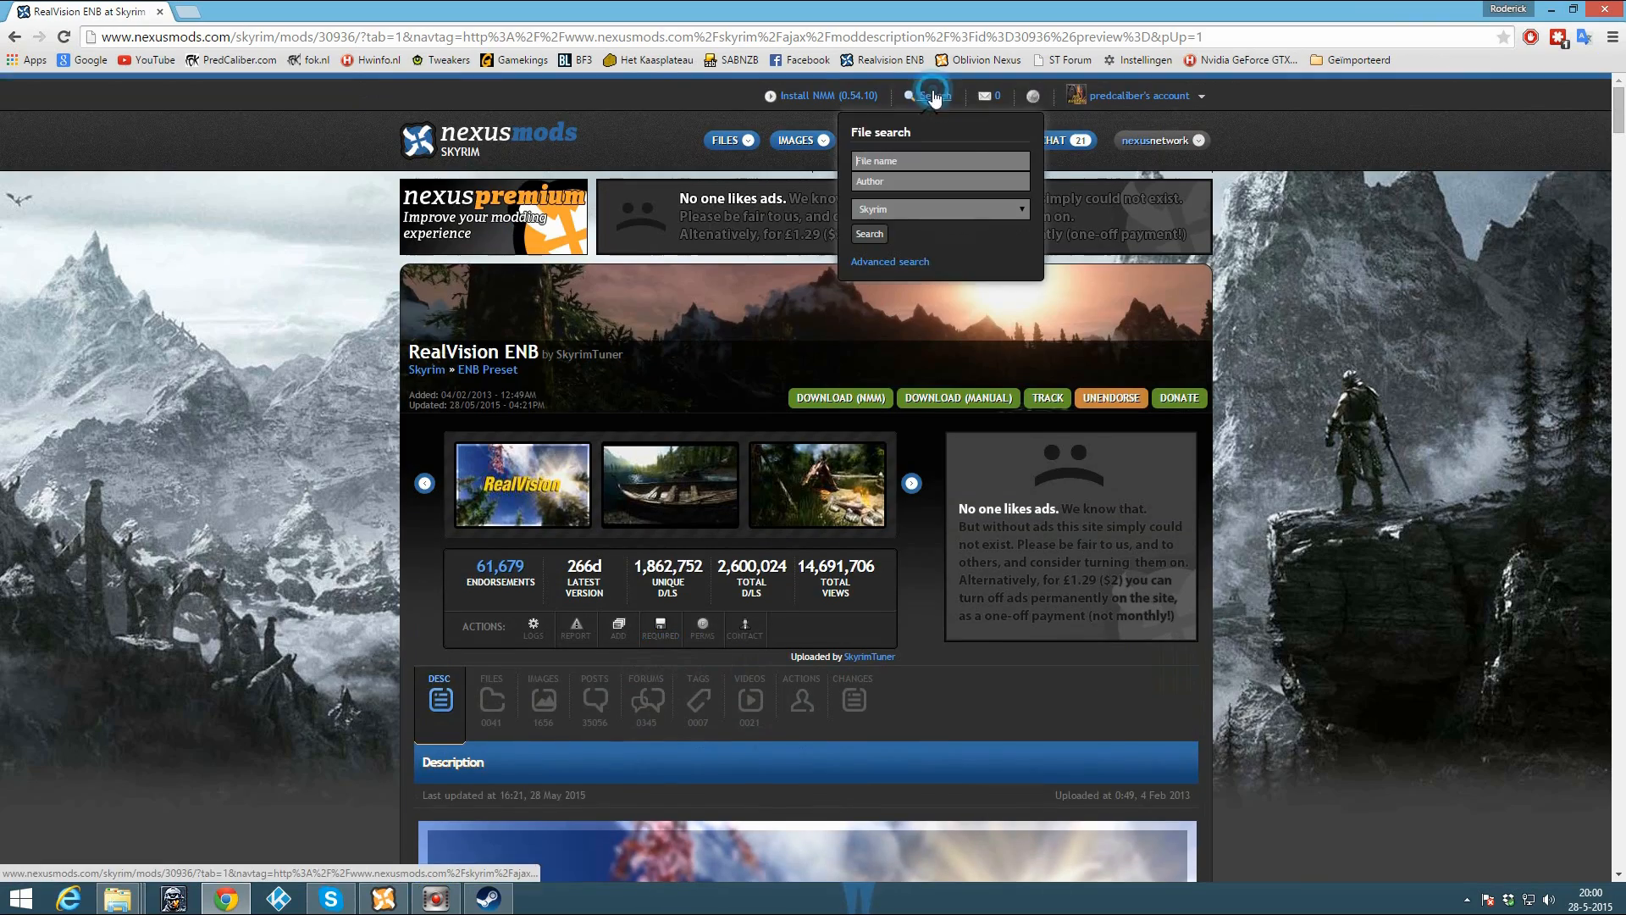
{"action": "type", "text": "skyui"}
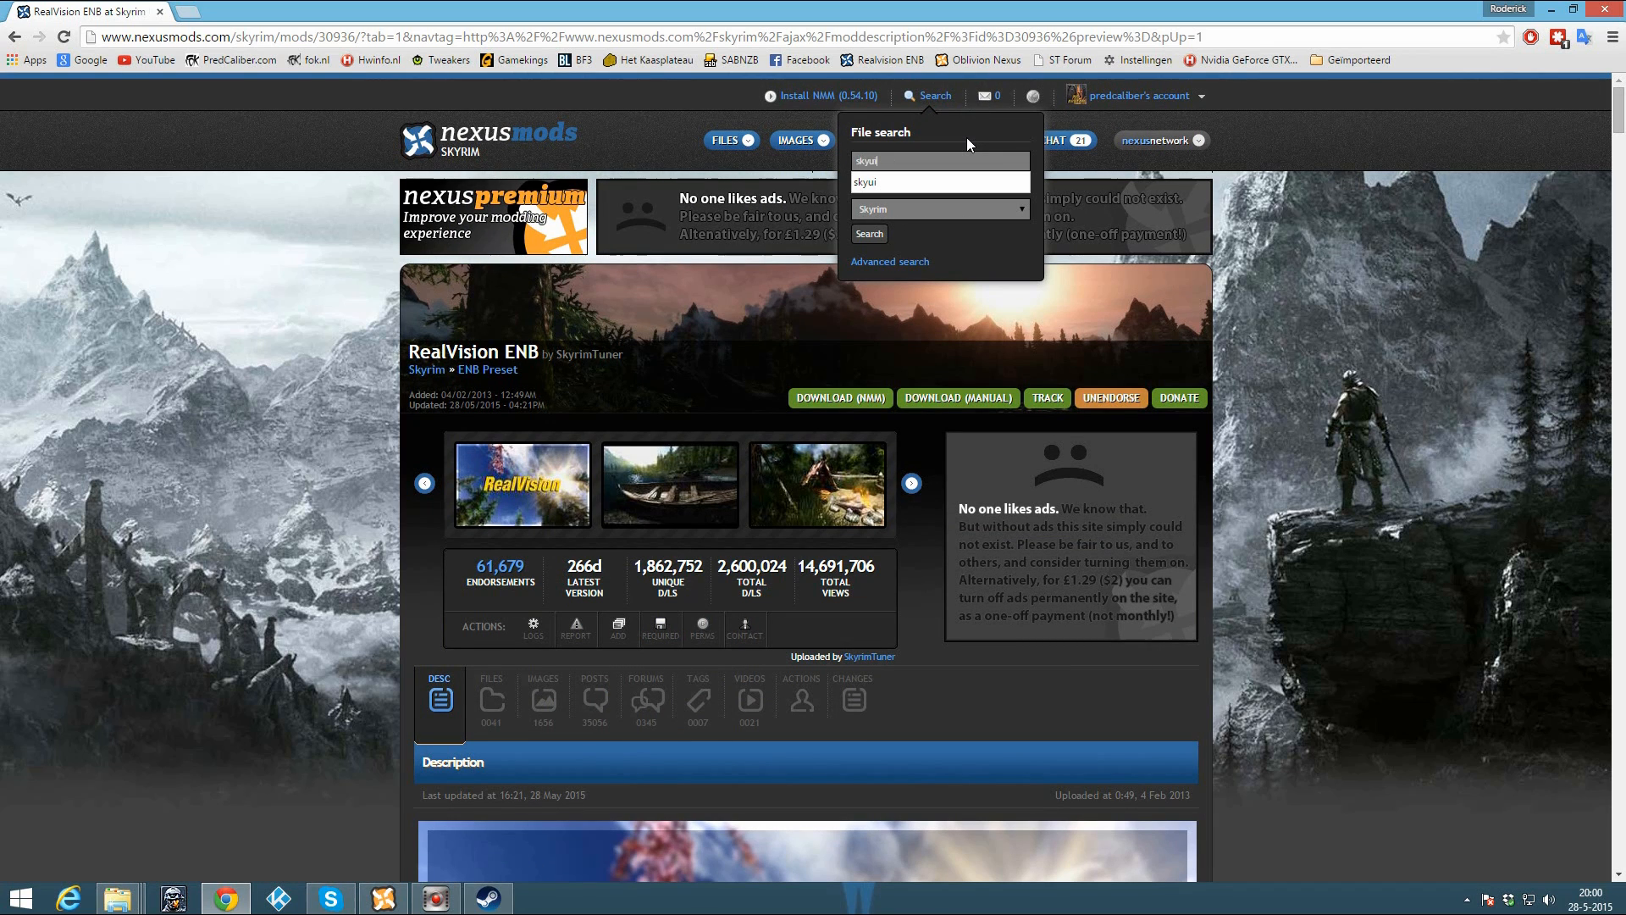
{"action": "left_click", "coordinate": [931, 181]}
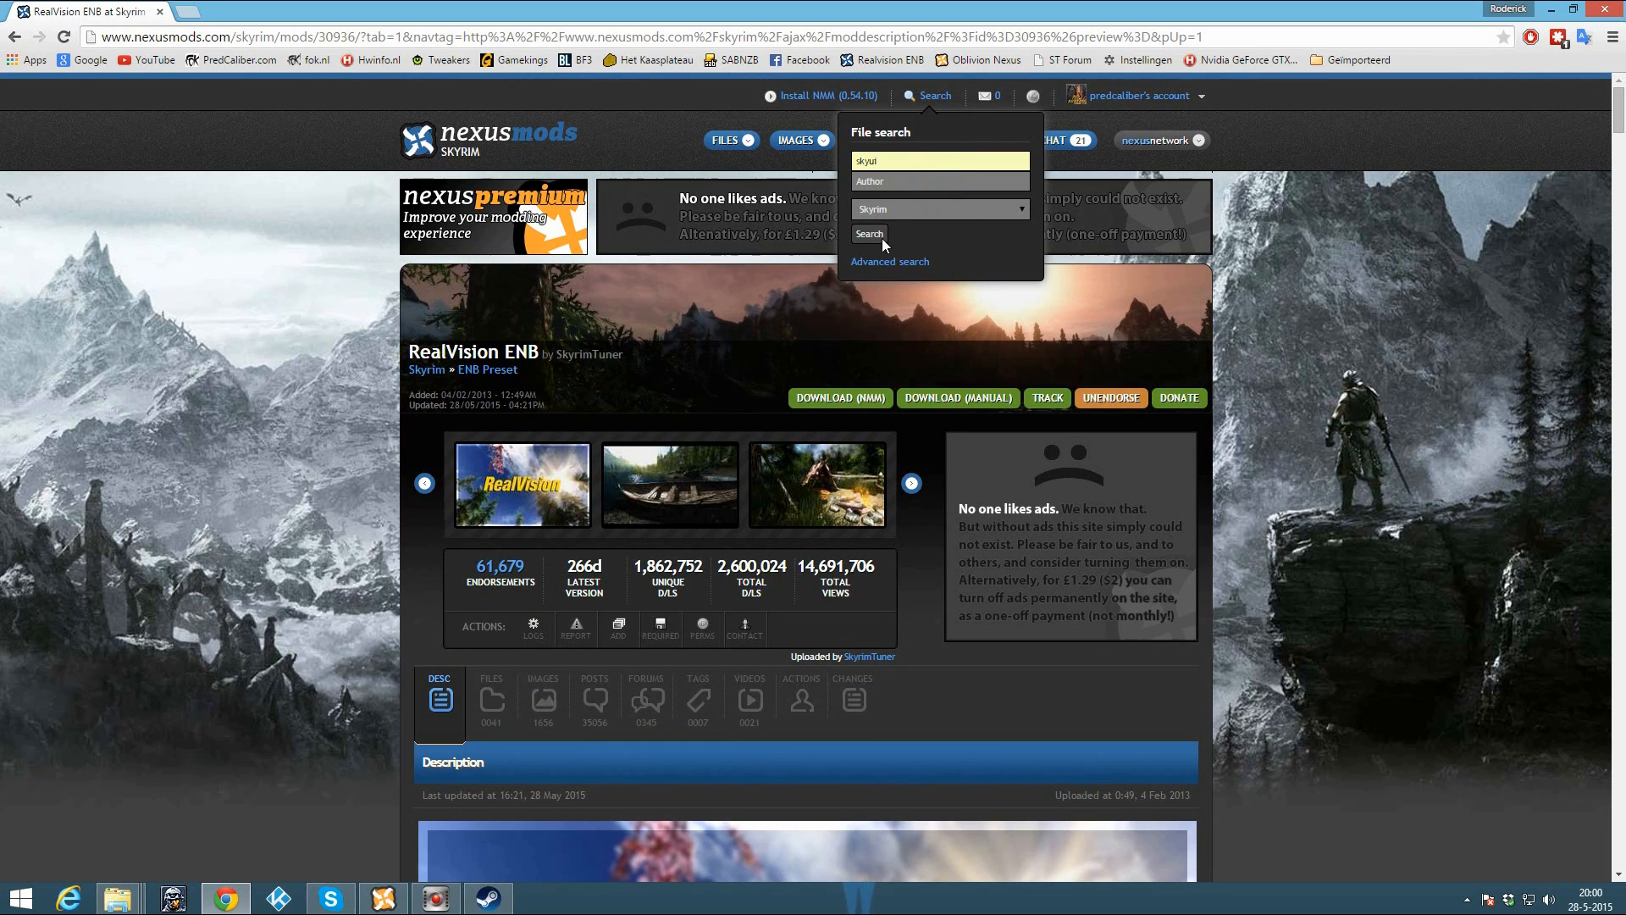
{"action": "left_click", "coordinate": [871, 238]}
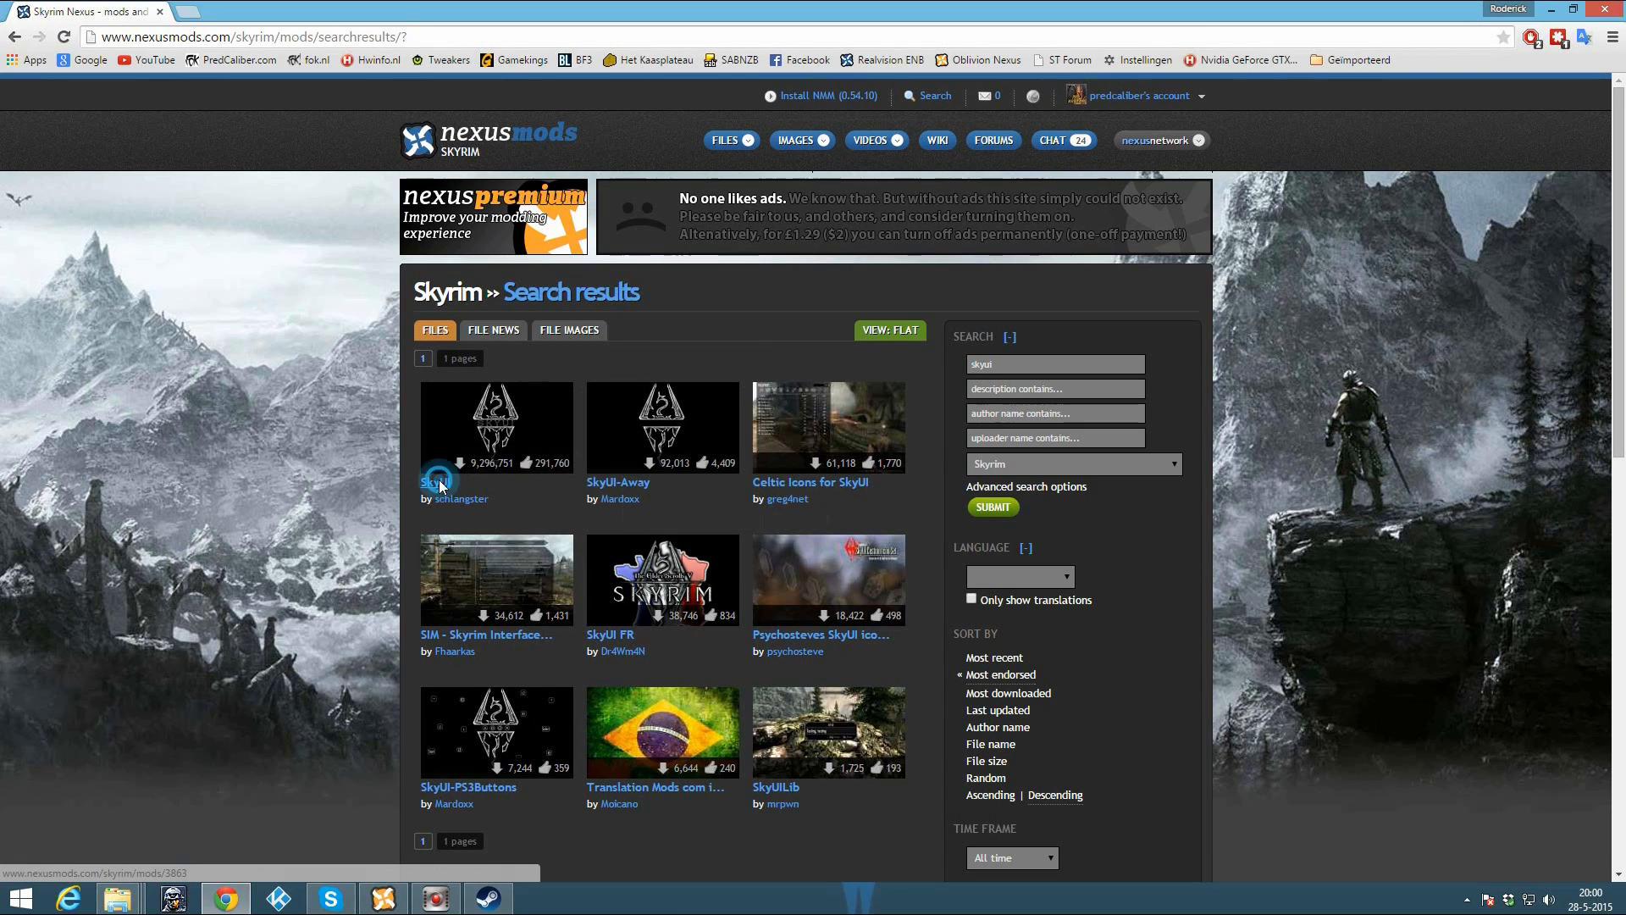
Step: Open the SkyUI mod page and view its main files for the SkyUI_4_1 download
{"action": "left_click", "coordinate": [515, 506]}
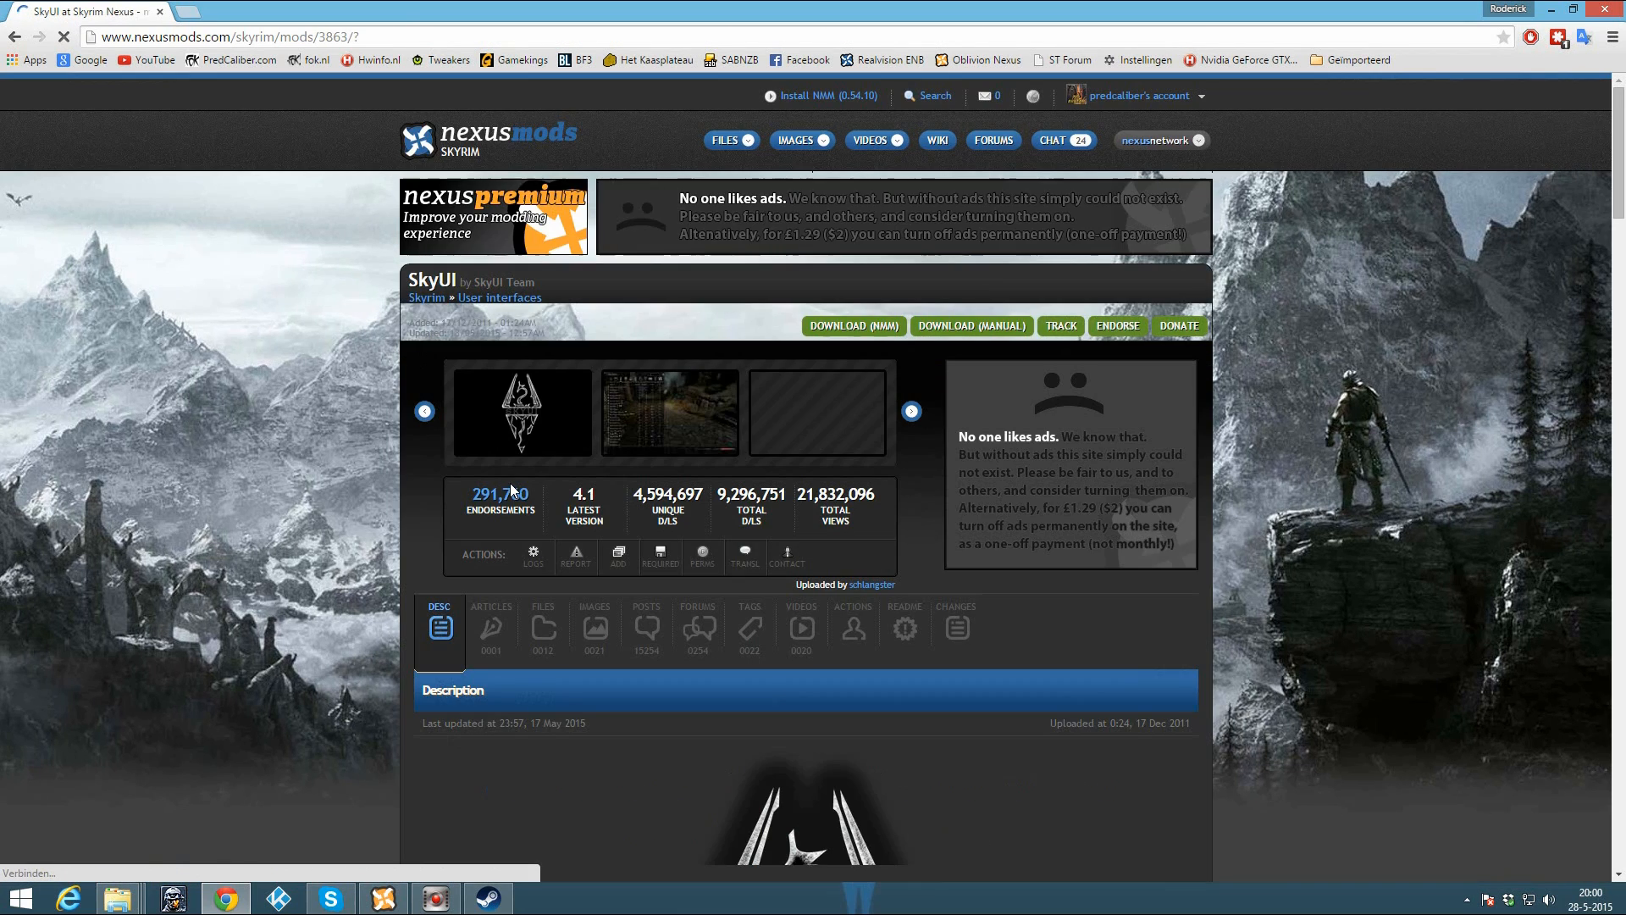
{"action": "scroll", "coordinate": [613, 510], "scroll_direction": "down", "scroll_amount": 3}
{"action": "left_click", "coordinate": [543, 459]}
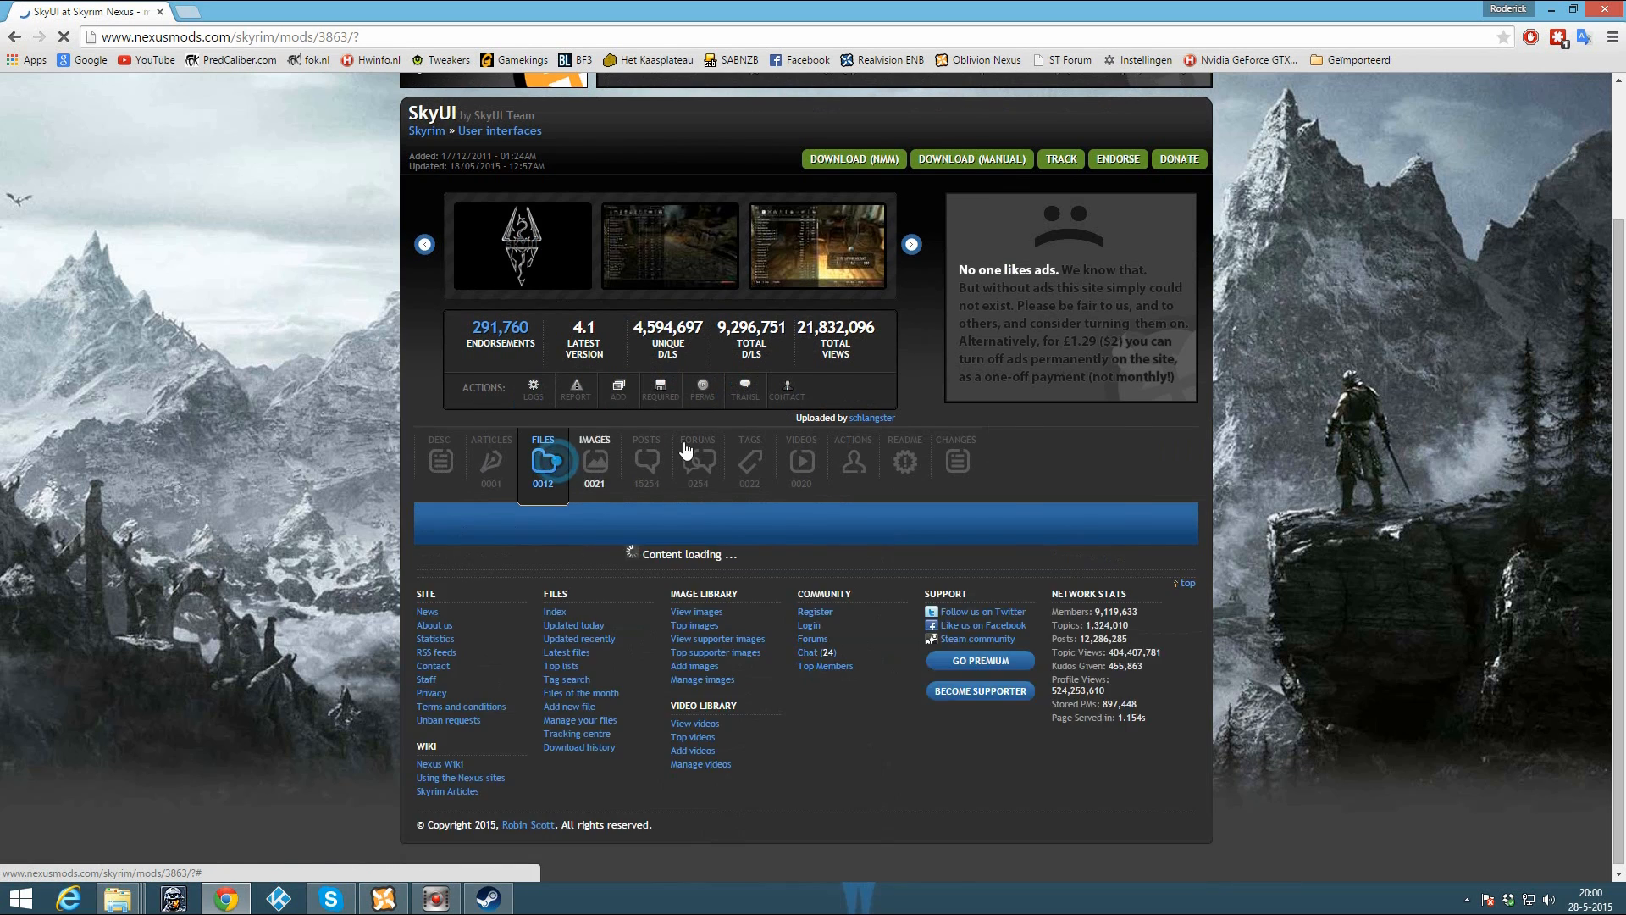
{"action": "scroll", "coordinate": [689, 628], "scroll_direction": "down", "scroll_amount": 2}
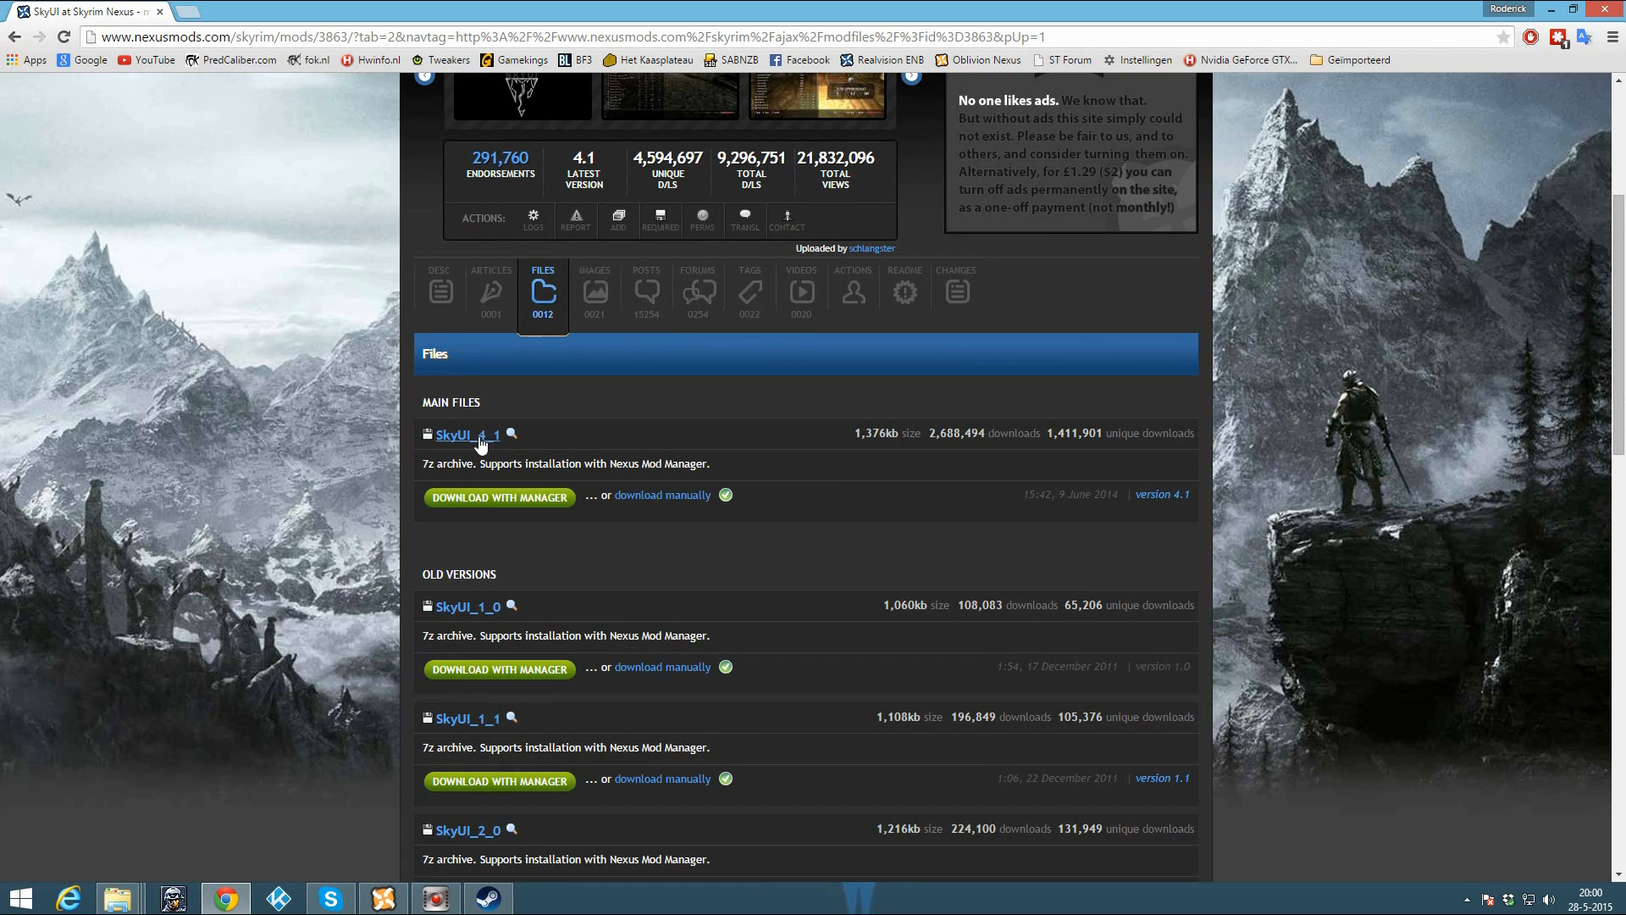
Step: In Nexus Mod Manager, add the SkyUI_4_1-3863-4-1 archive from the Skyrim Mods 2015 folder
{"action": "left_click", "coordinate": [384, 898]}
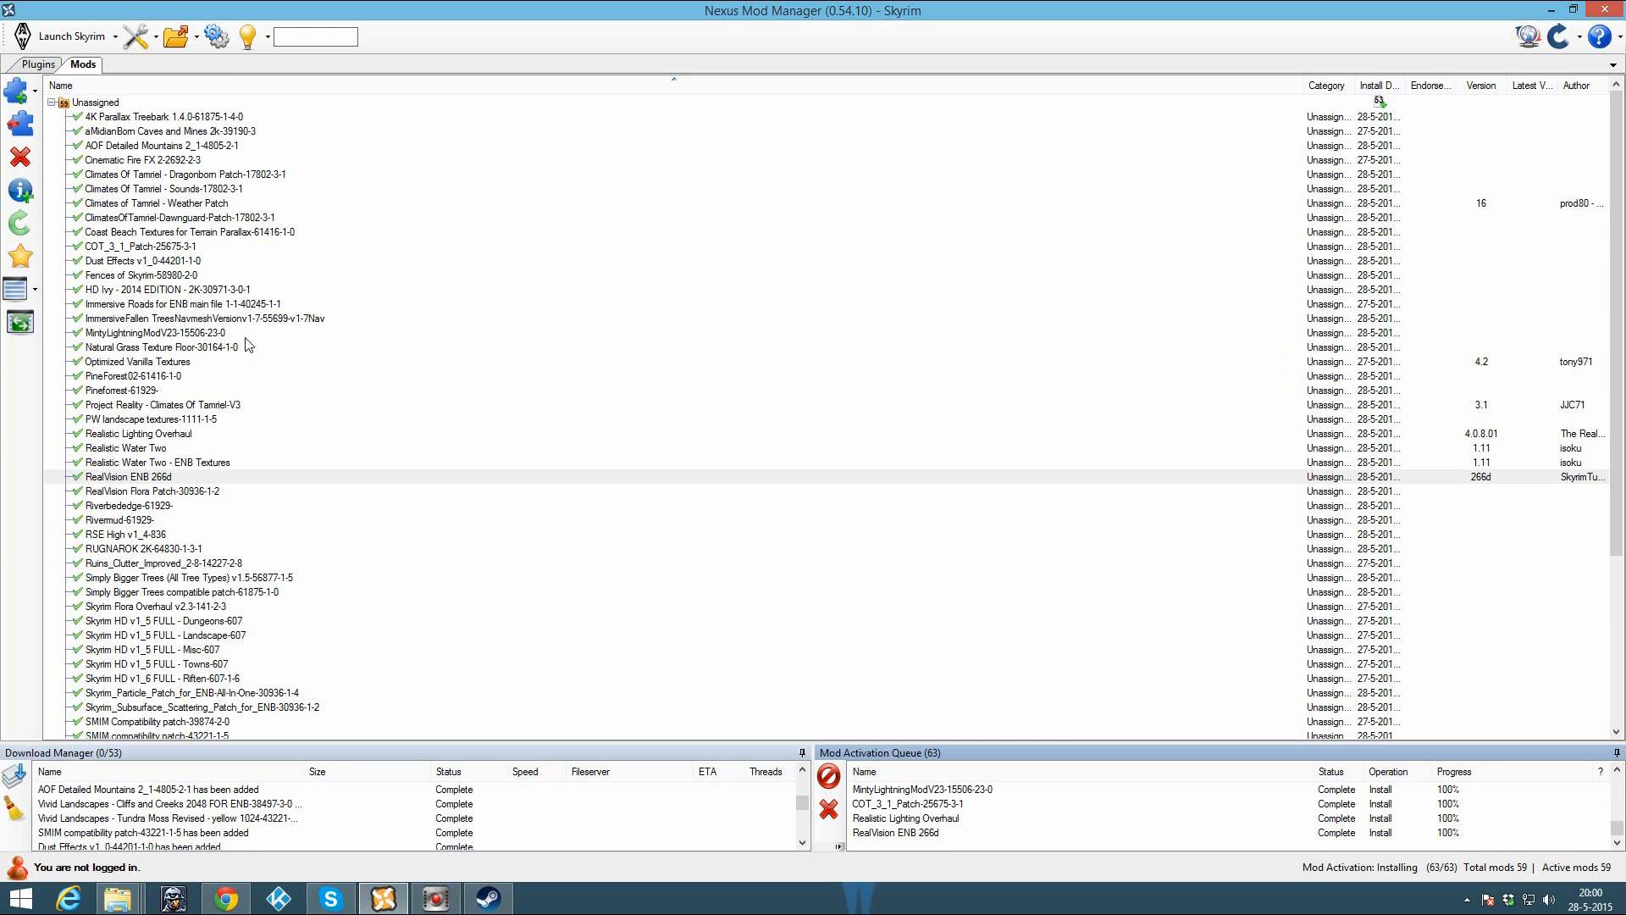
{"action": "left_click", "coordinate": [12, 95]}
{"action": "left_click", "coordinate": [662, 290]}
{"action": "key", "text": "s"}
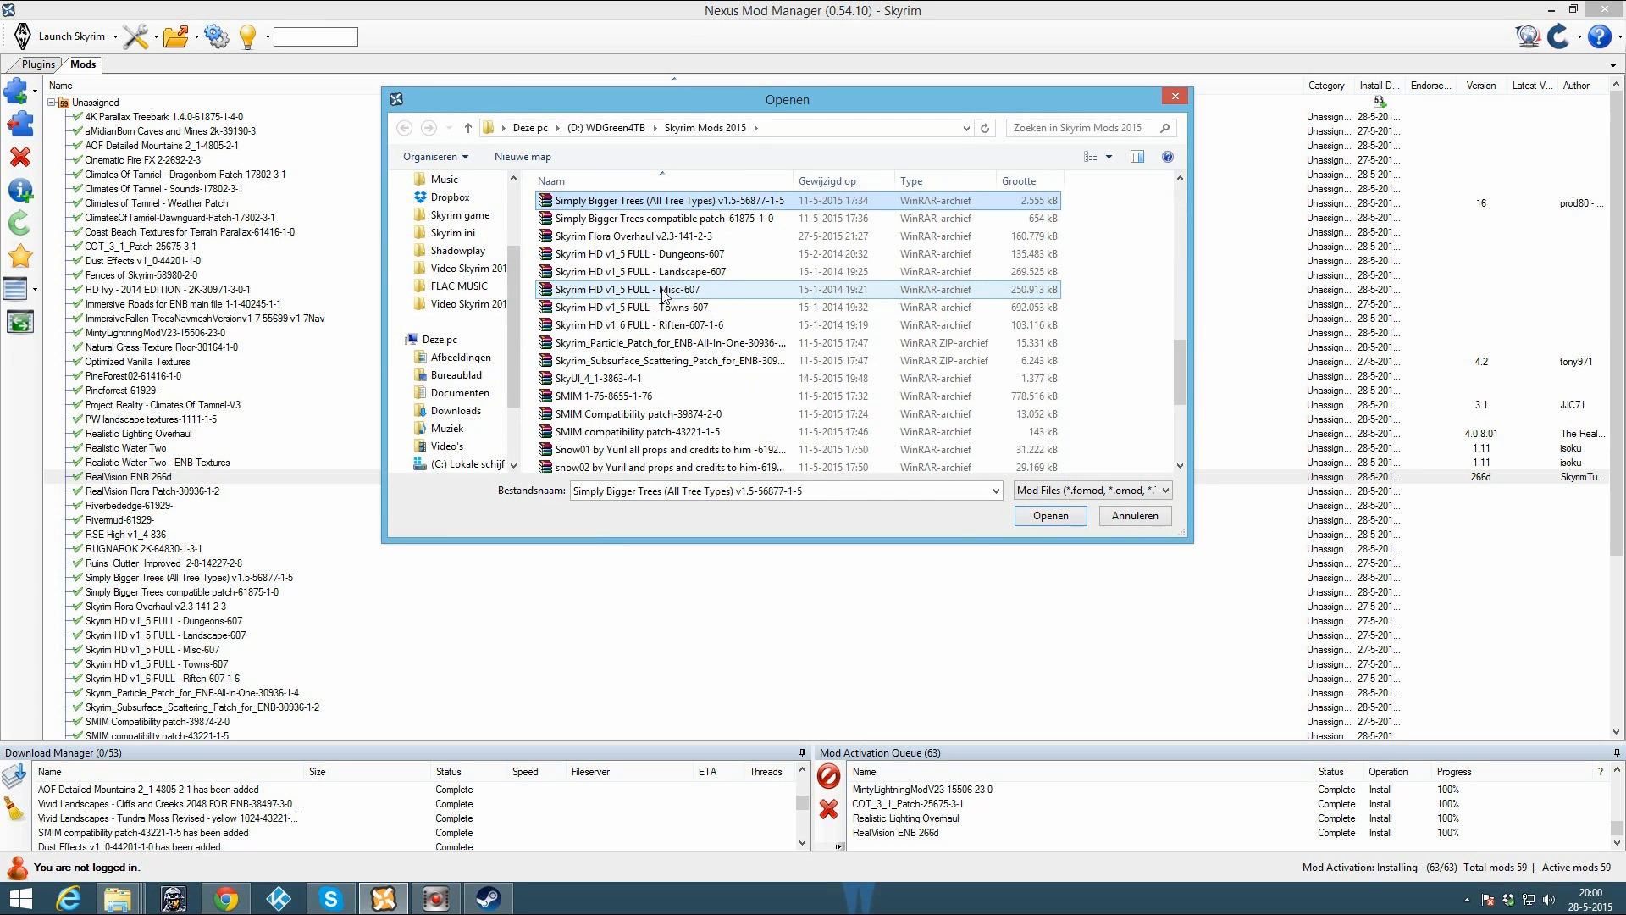
{"action": "left_click", "coordinate": [634, 379]}
{"action": "double_click", "coordinate": [635, 379]}
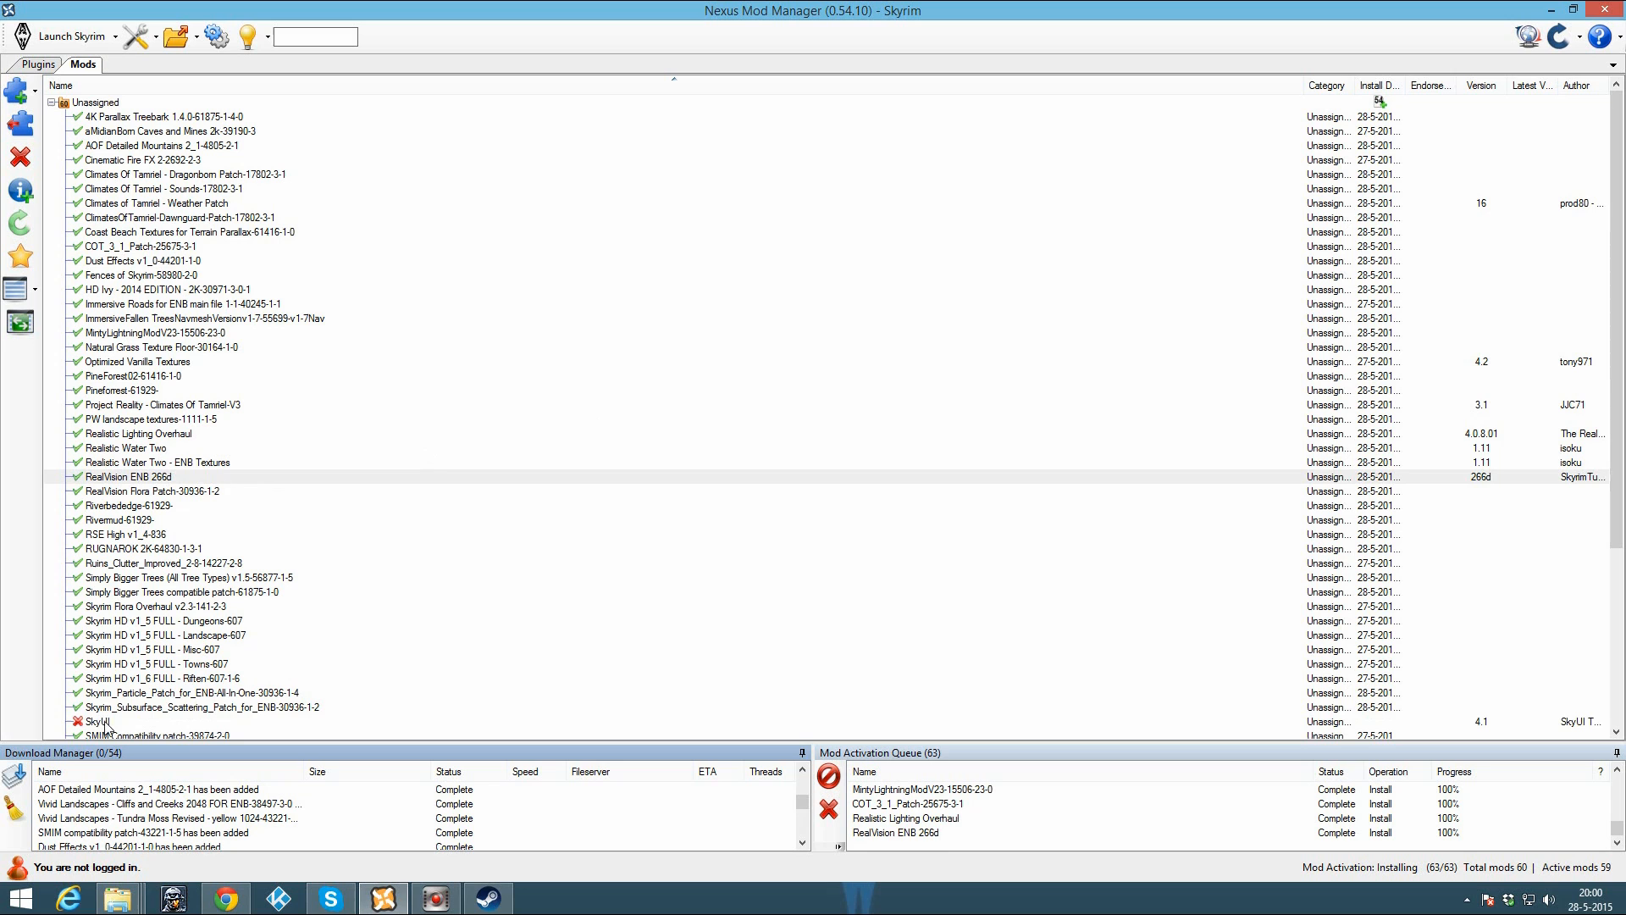
Step: Activate the SkyUI mod and look over the list of installed mods
{"action": "left_click", "coordinate": [105, 722]}
{"action": "left_click", "coordinate": [21, 131]}
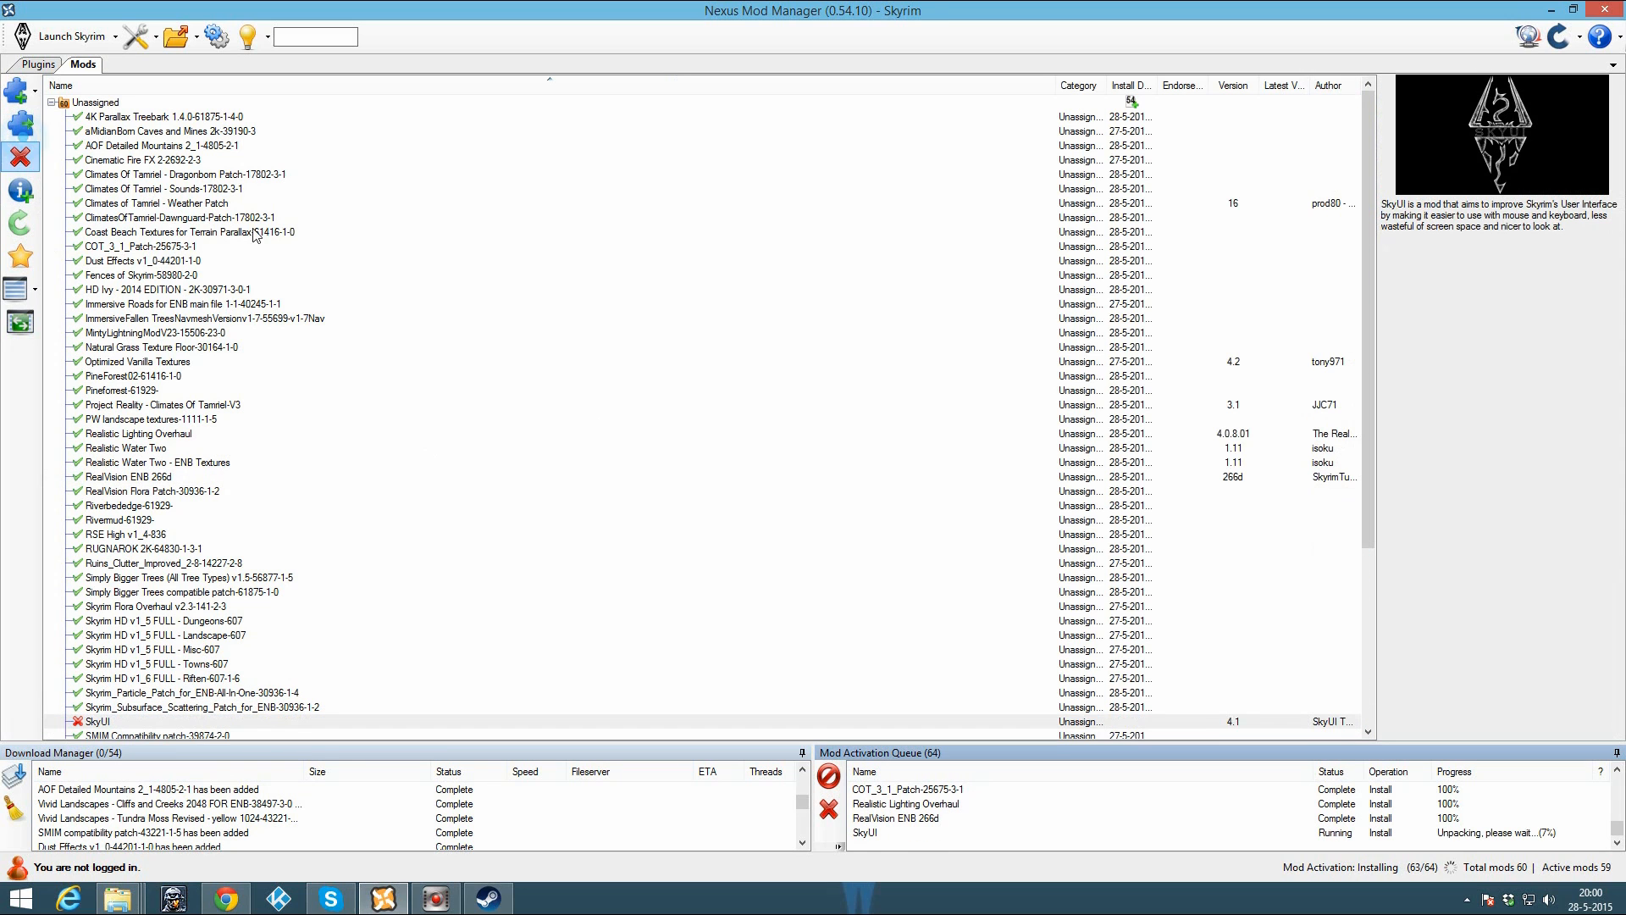
{"action": "left_click", "coordinate": [174, 519]}
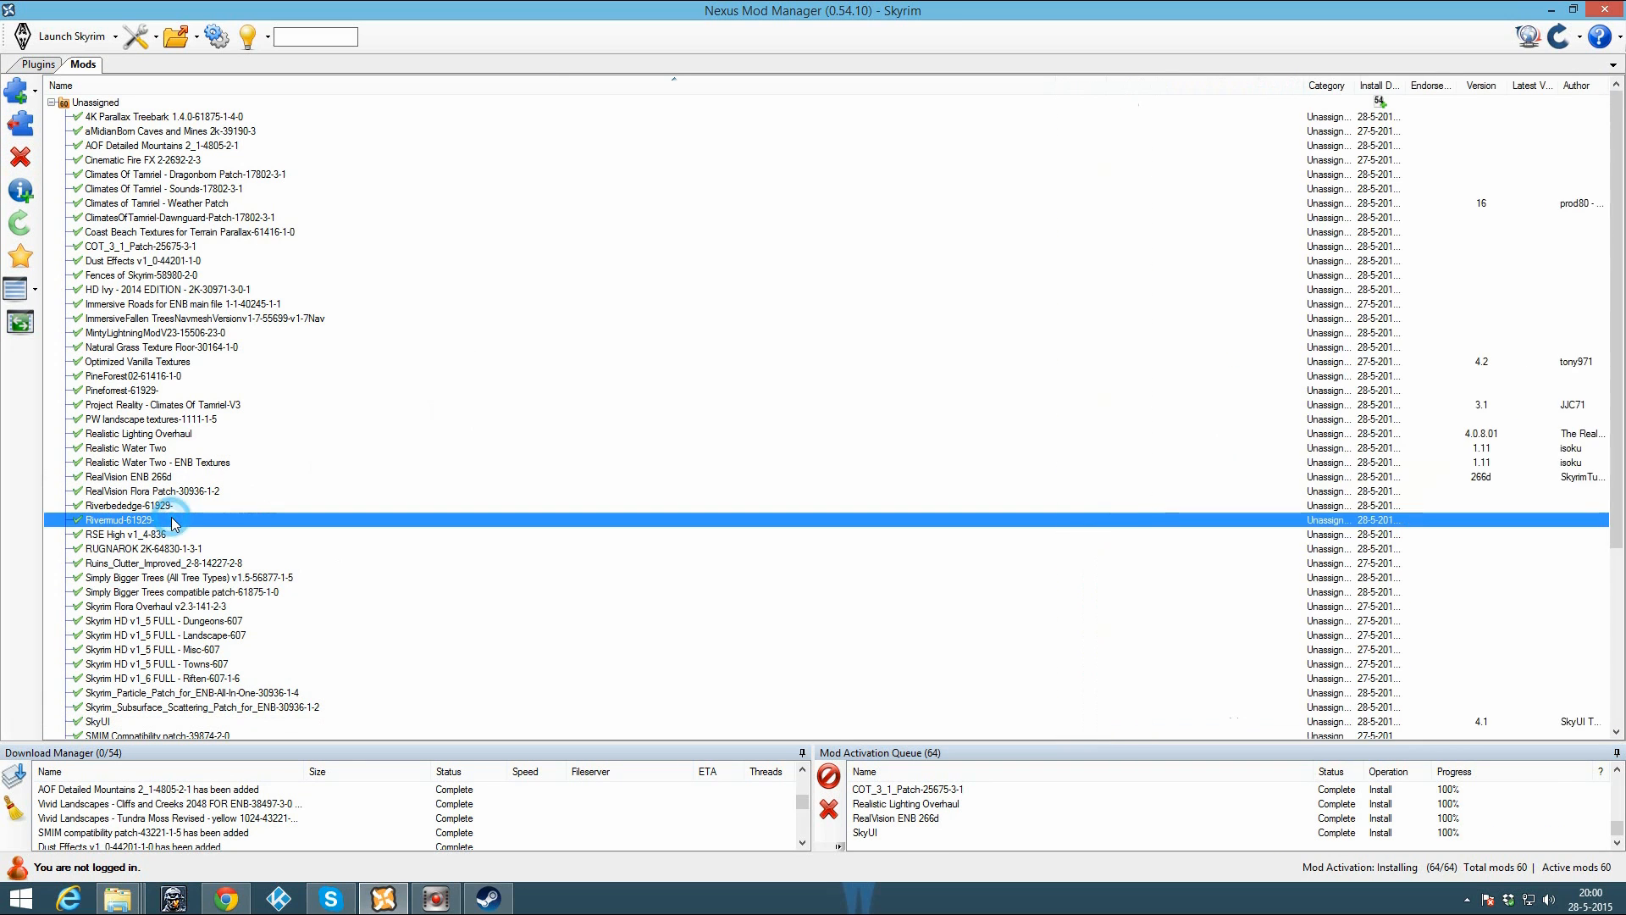
{"action": "scroll", "coordinate": [174, 534], "scroll_direction": "down", "scroll_amount": 6}
{"action": "scroll", "coordinate": [169, 529], "scroll_direction": "up", "scroll_amount": 6}
{"action": "left_click", "coordinate": [89, 105]}
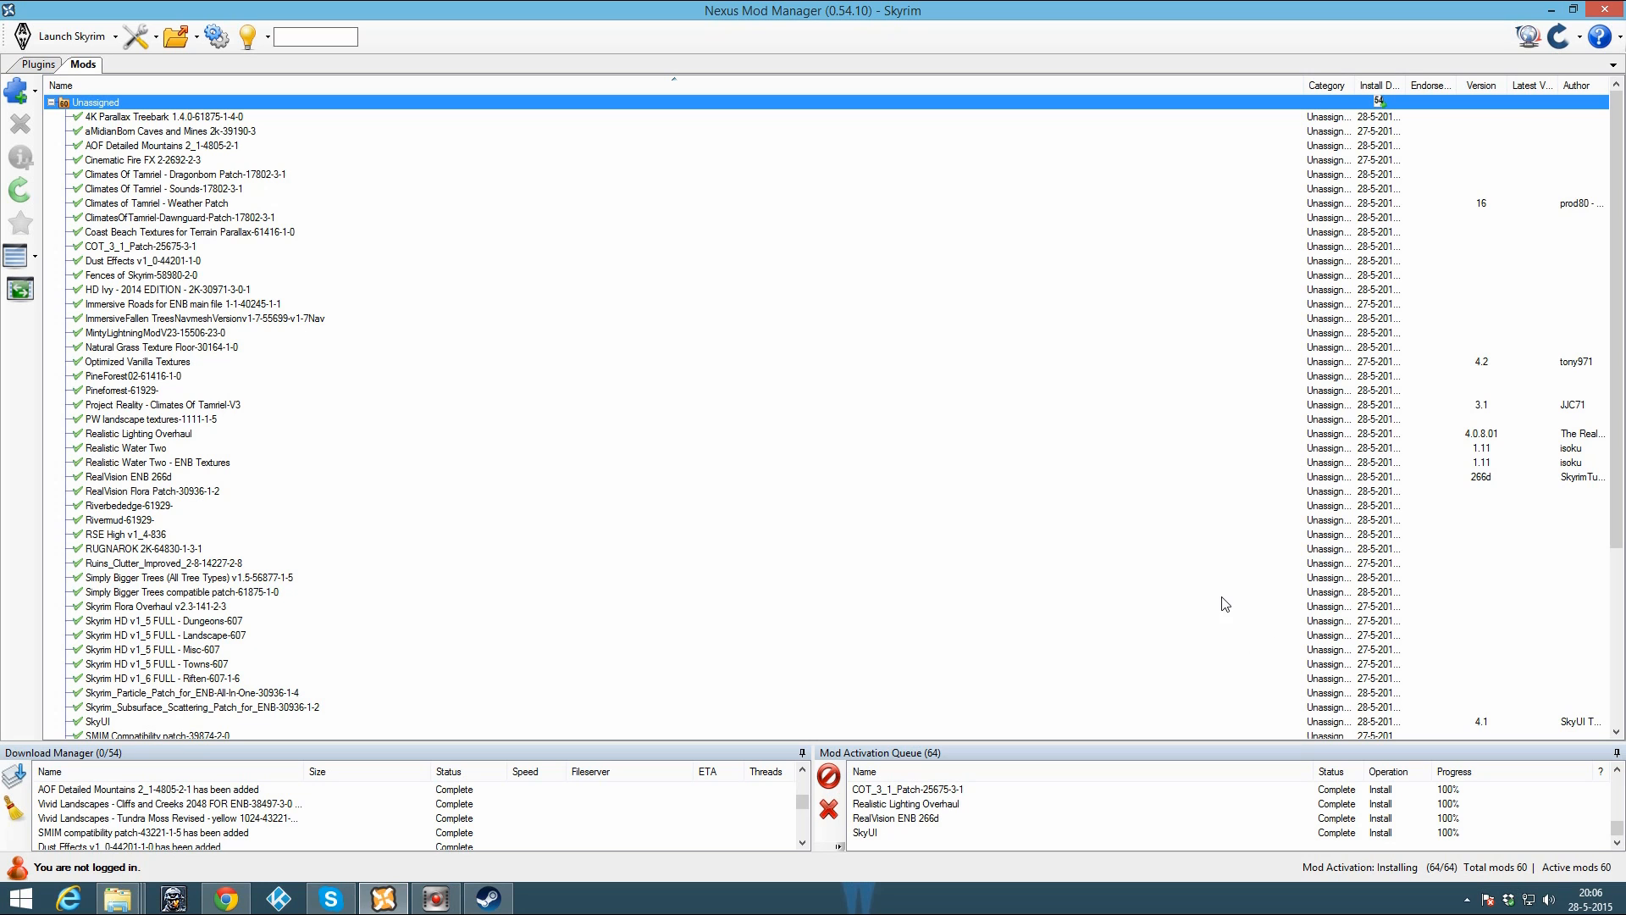
Step: Show the desktop and launch the game through the Skyrim (SKSE) shortcut, up to its main menu
{"action": "key", "text": "super+d"}
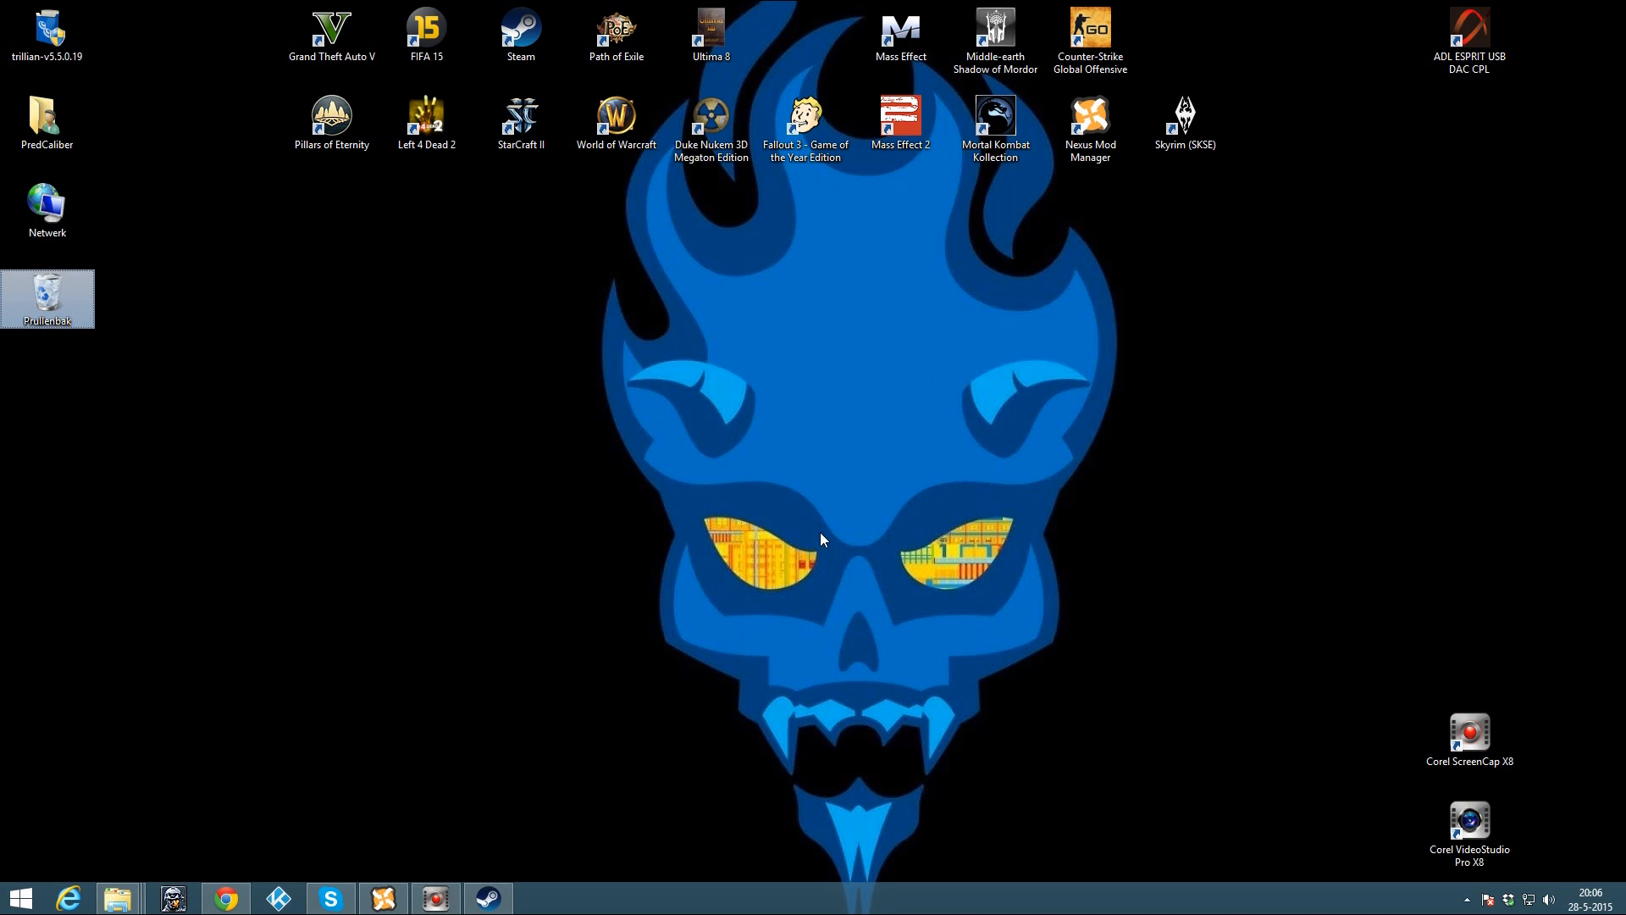
{"action": "left_click", "coordinate": [503, 398]}
{"action": "left_click", "coordinate": [1203, 139]}
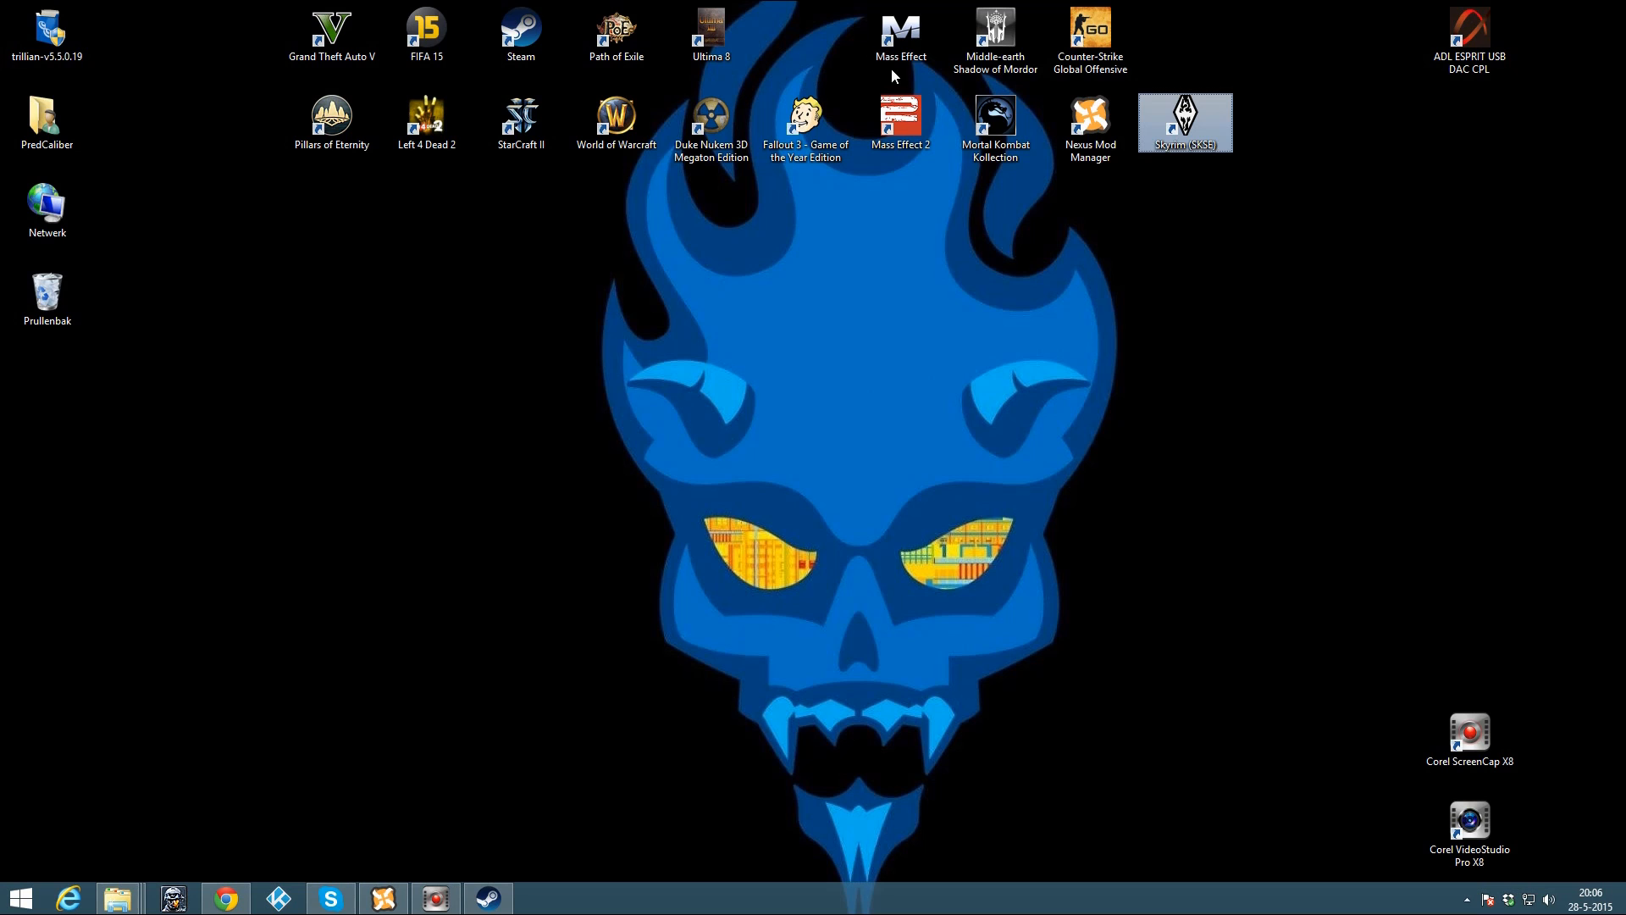
{"action": "double_click", "coordinate": [1187, 140]}
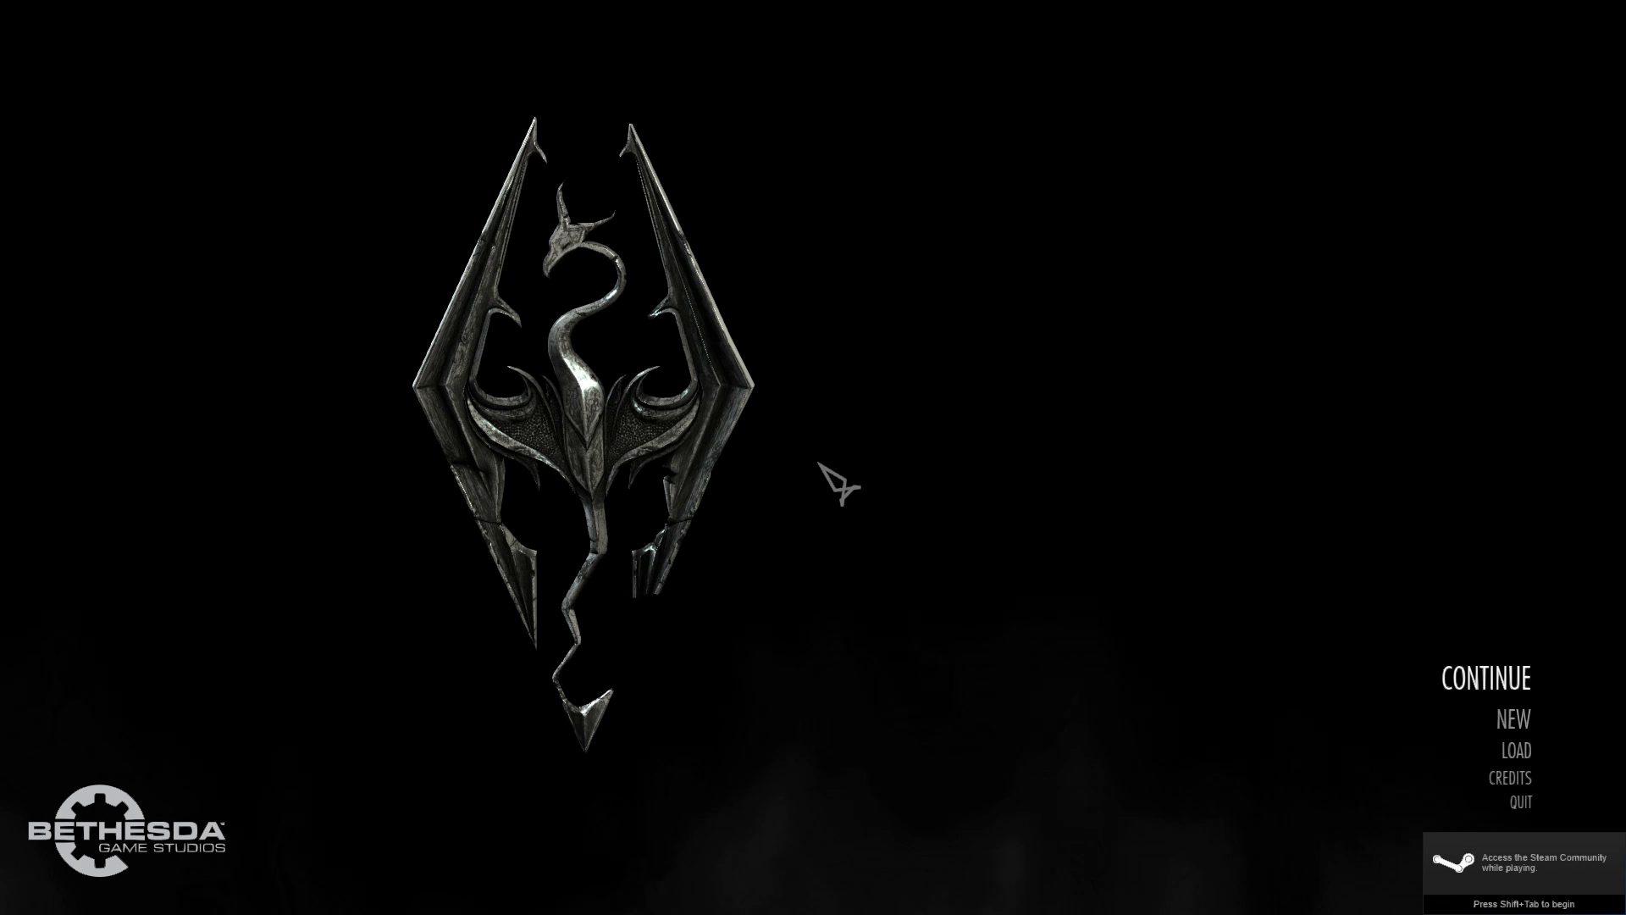
{"action": "key", "text": "Down"}
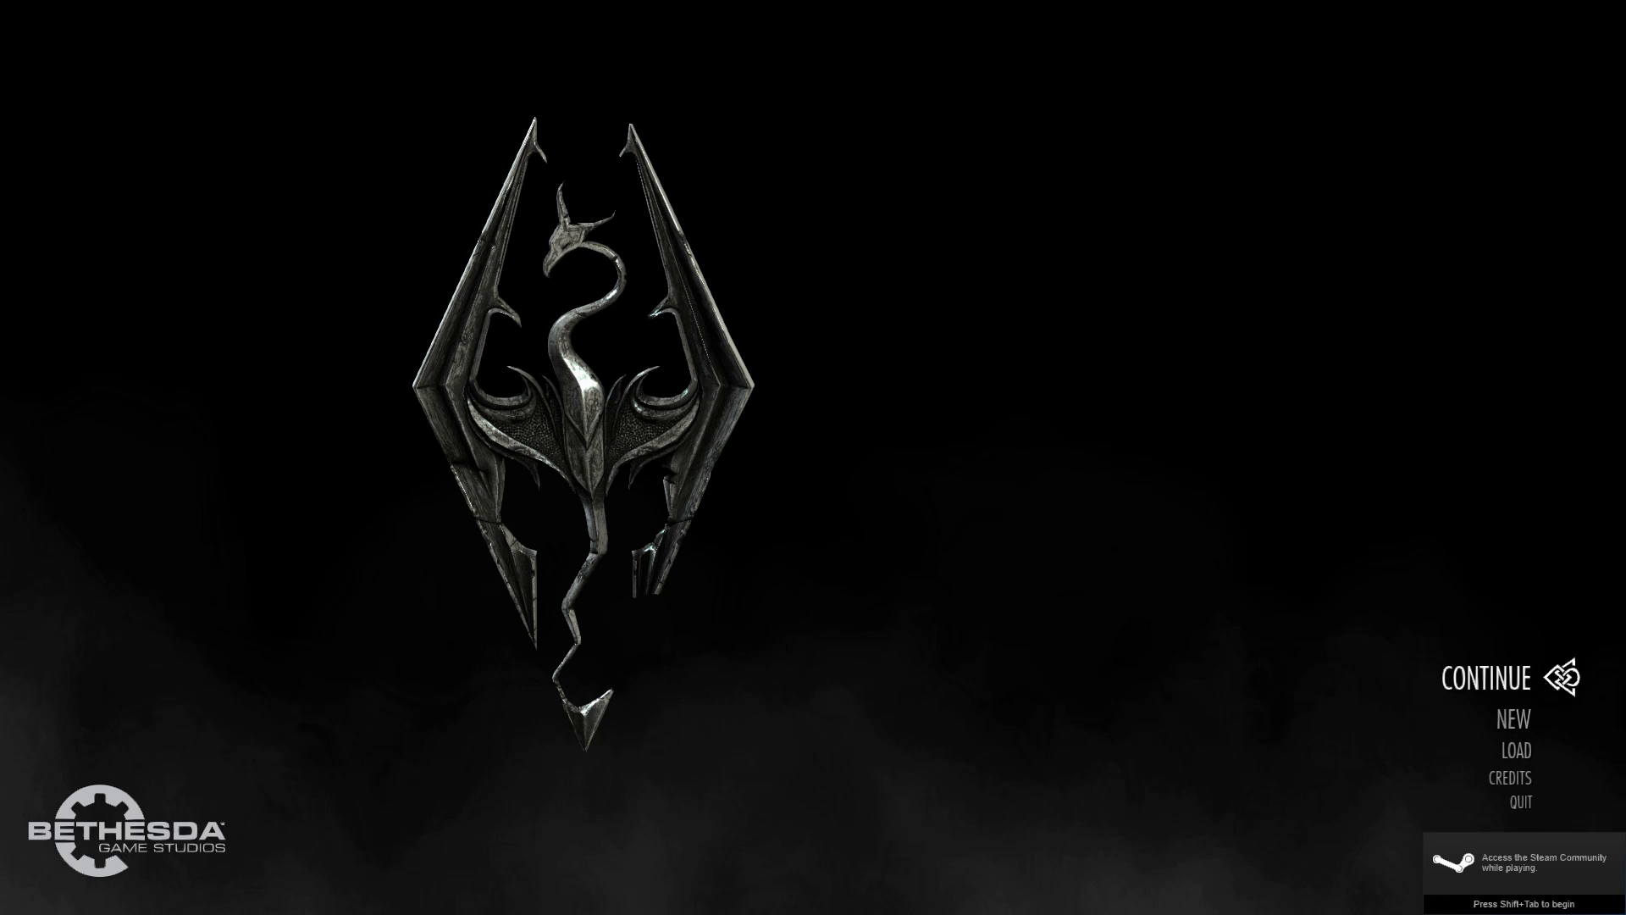
Step: Continue the saved game and walk through Riverwood to the Riverwood Trader's door to check the modded graphics
{"action": "key", "text": "Return"}
{"action": "key", "text": "Return"}
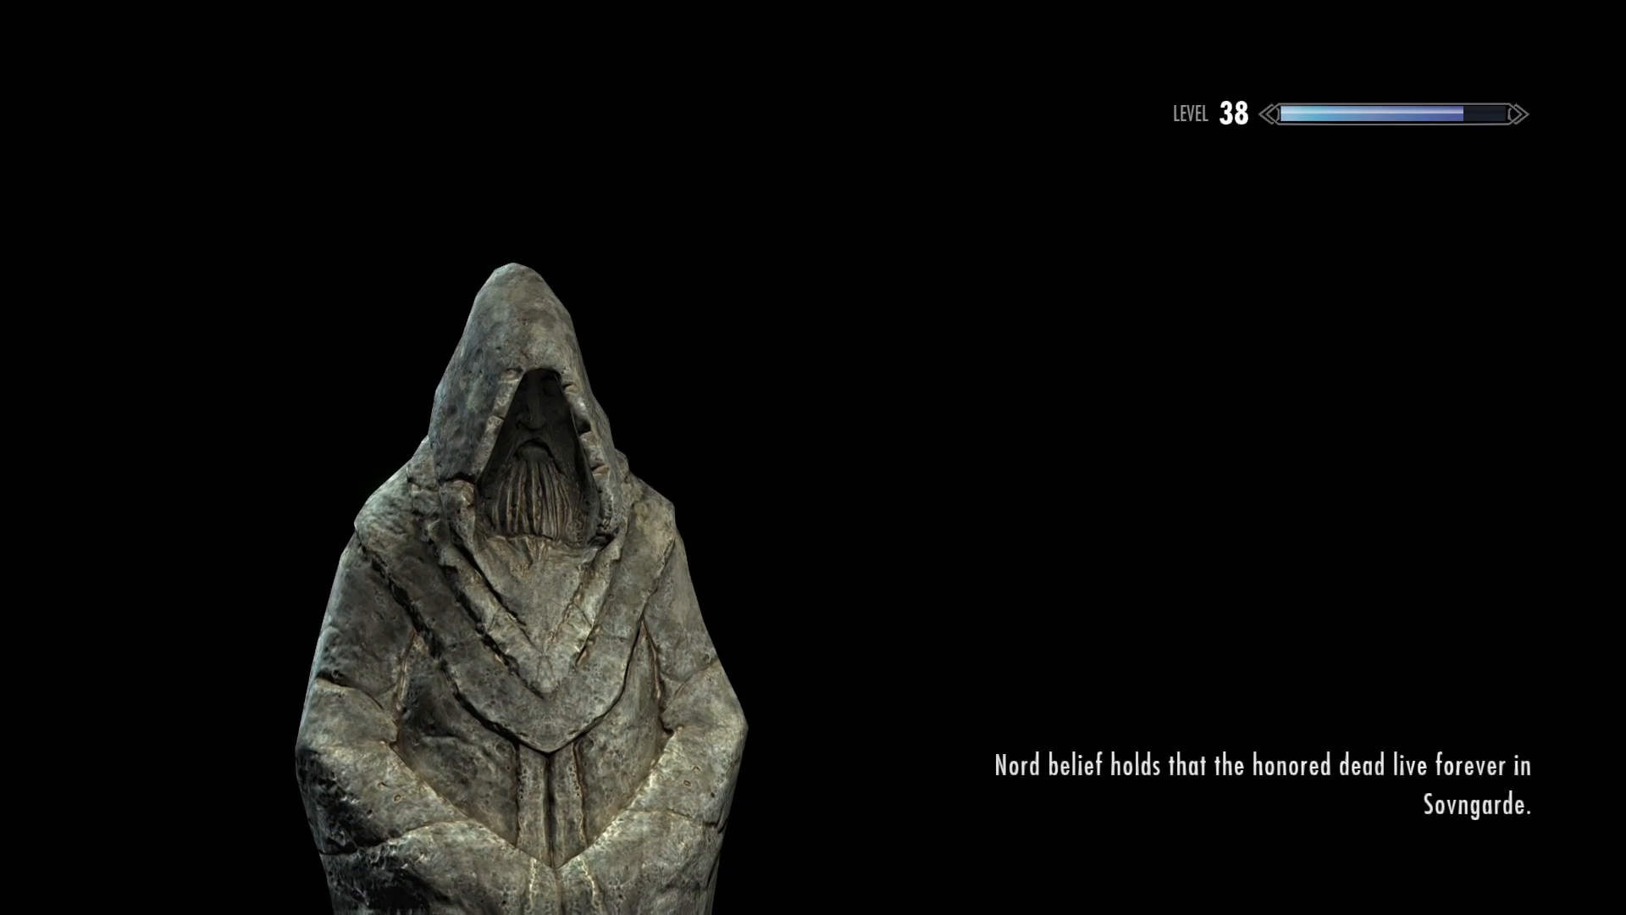
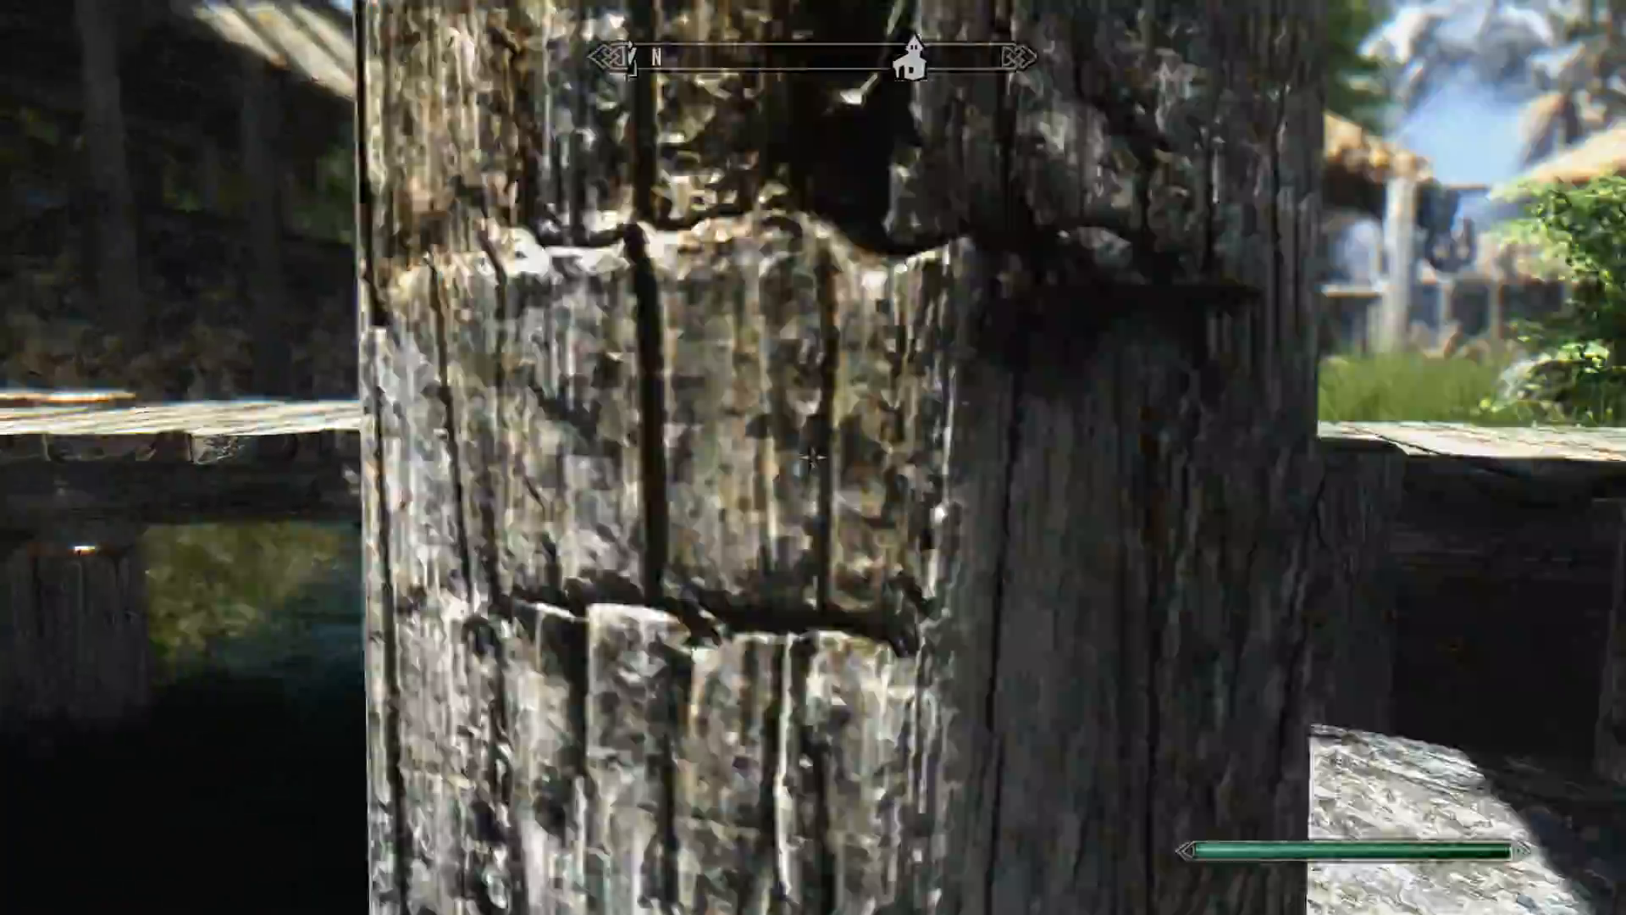
{"action": "key", "text": "w"}
{"action": "key", "text": "w"}
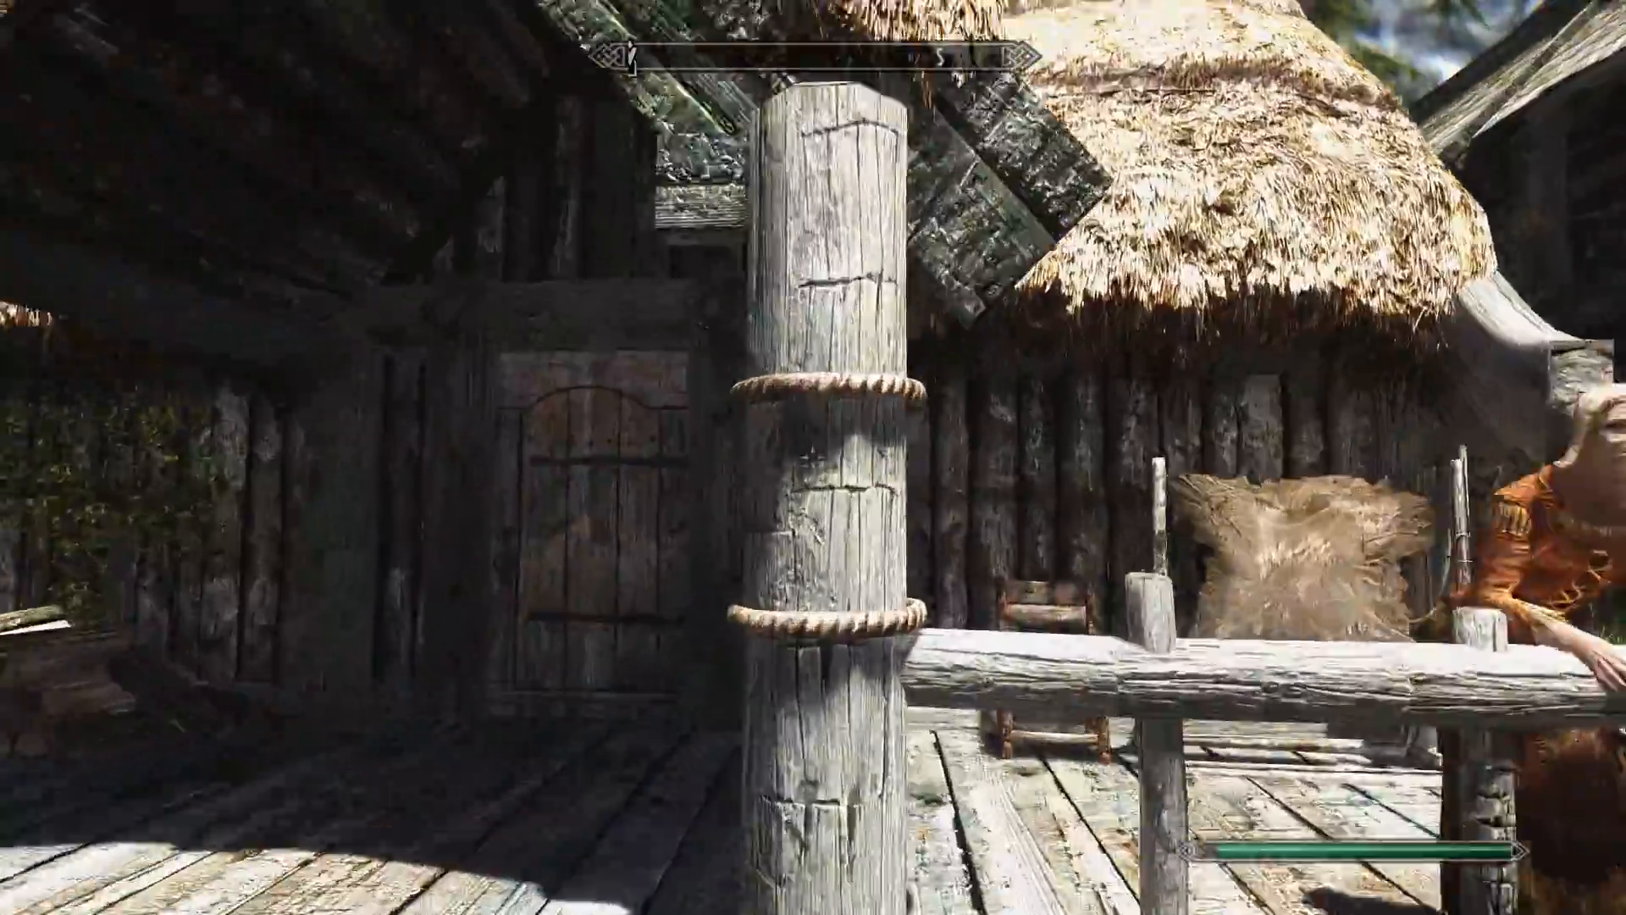
{"action": "key", "text": "w"}
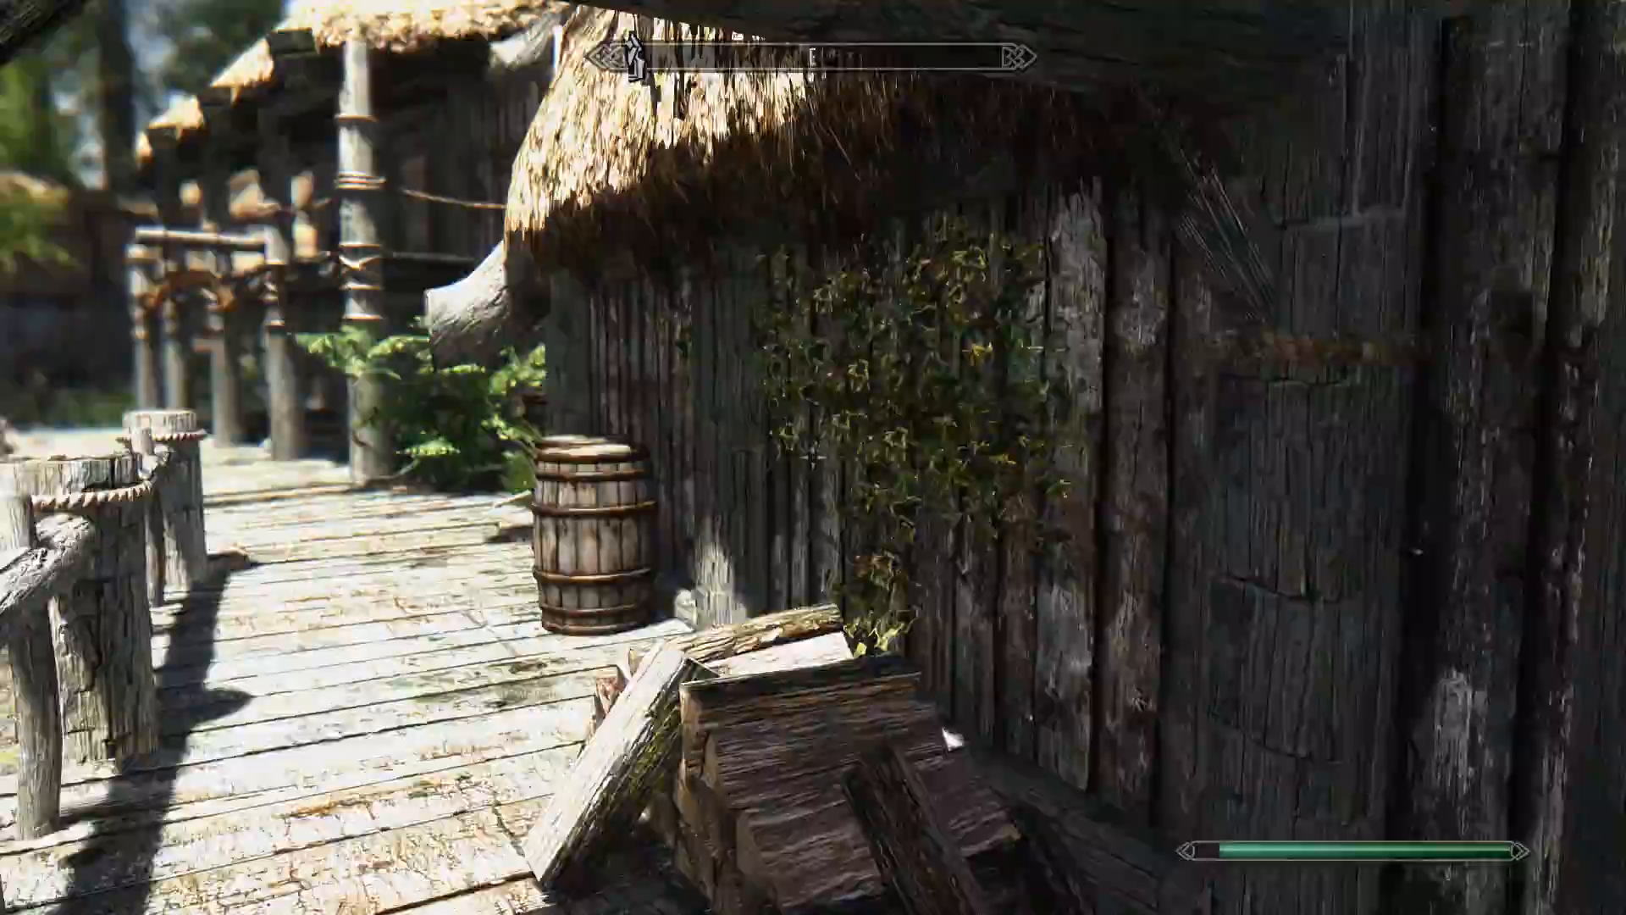
{"action": "key", "text": "w"}
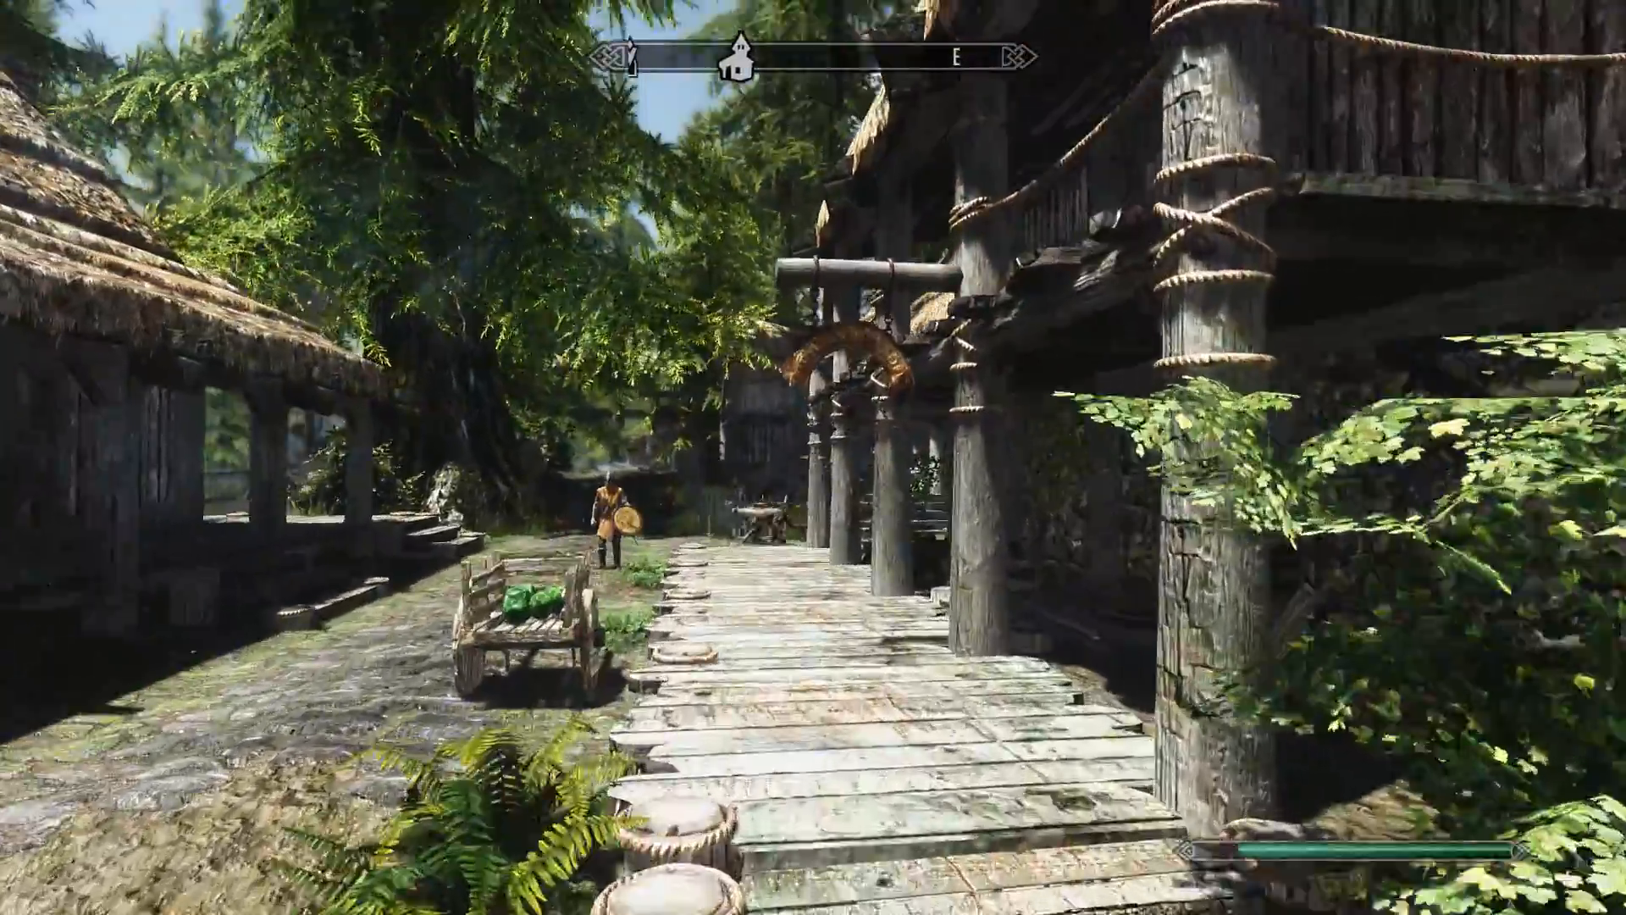
{"action": "key", "text": "w"}
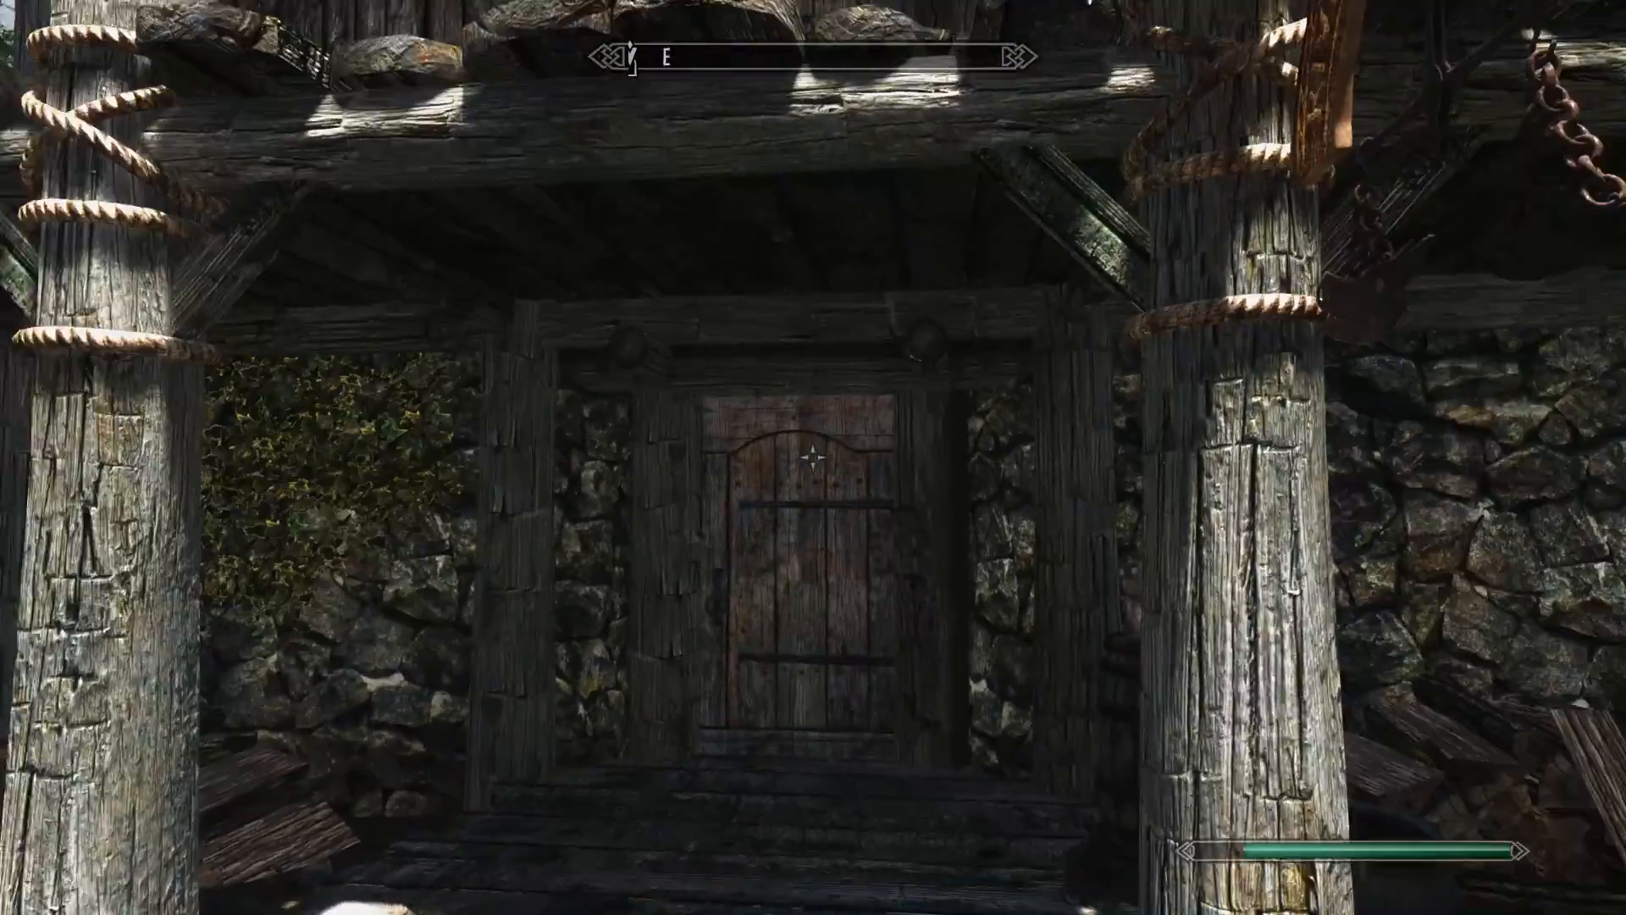
{"action": "key", "text": "w"}
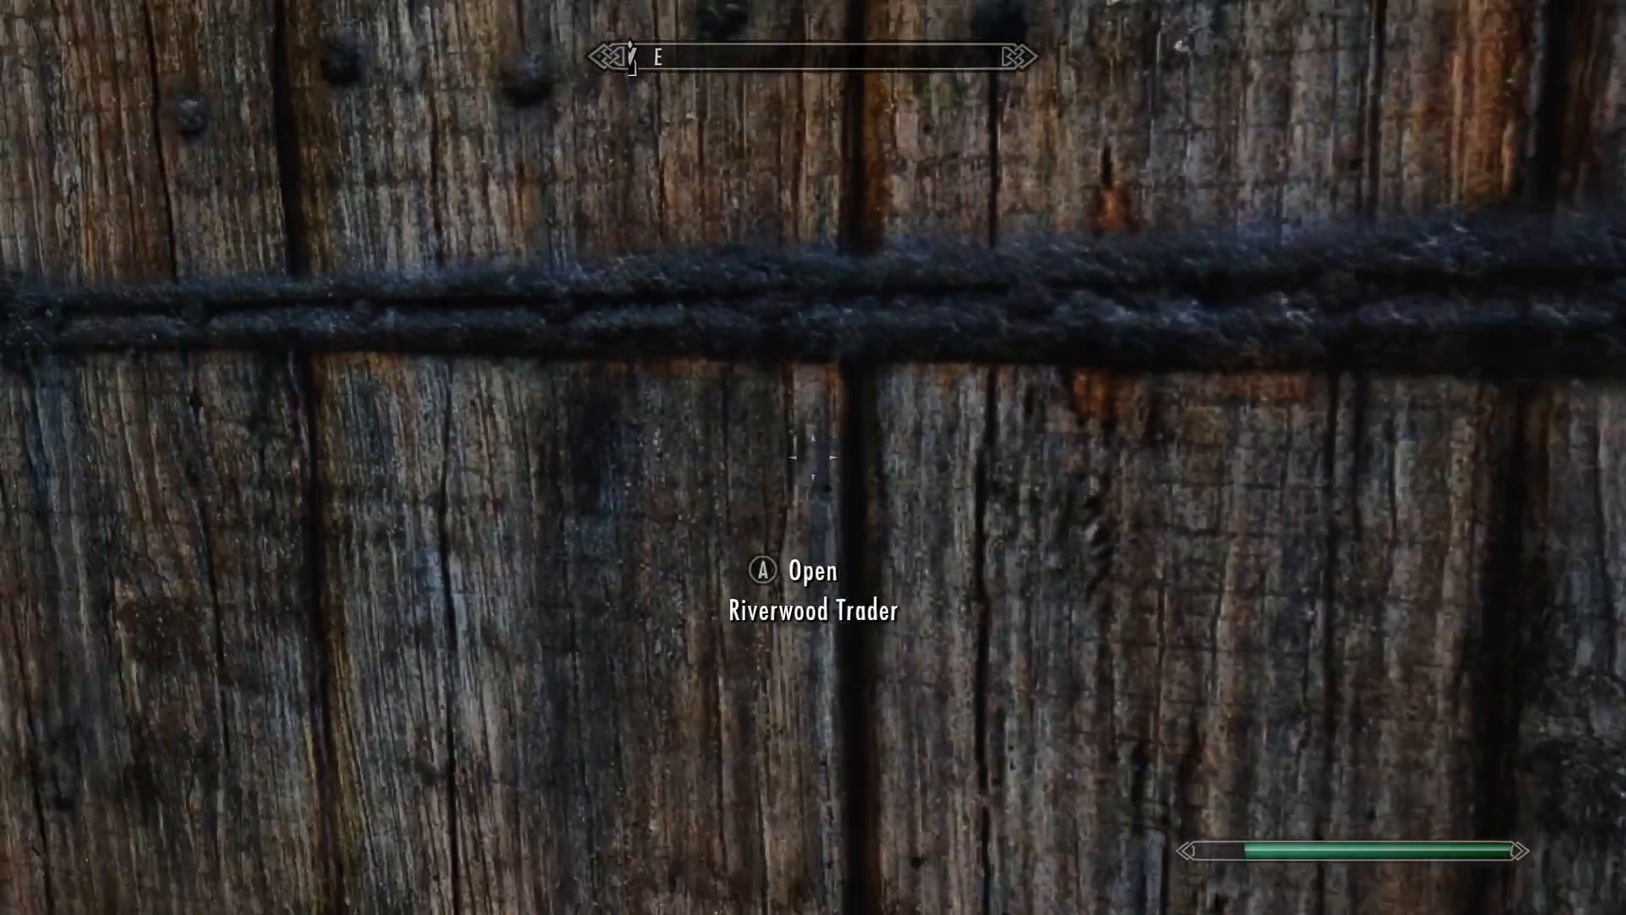
{"action": "key", "text": "e"}
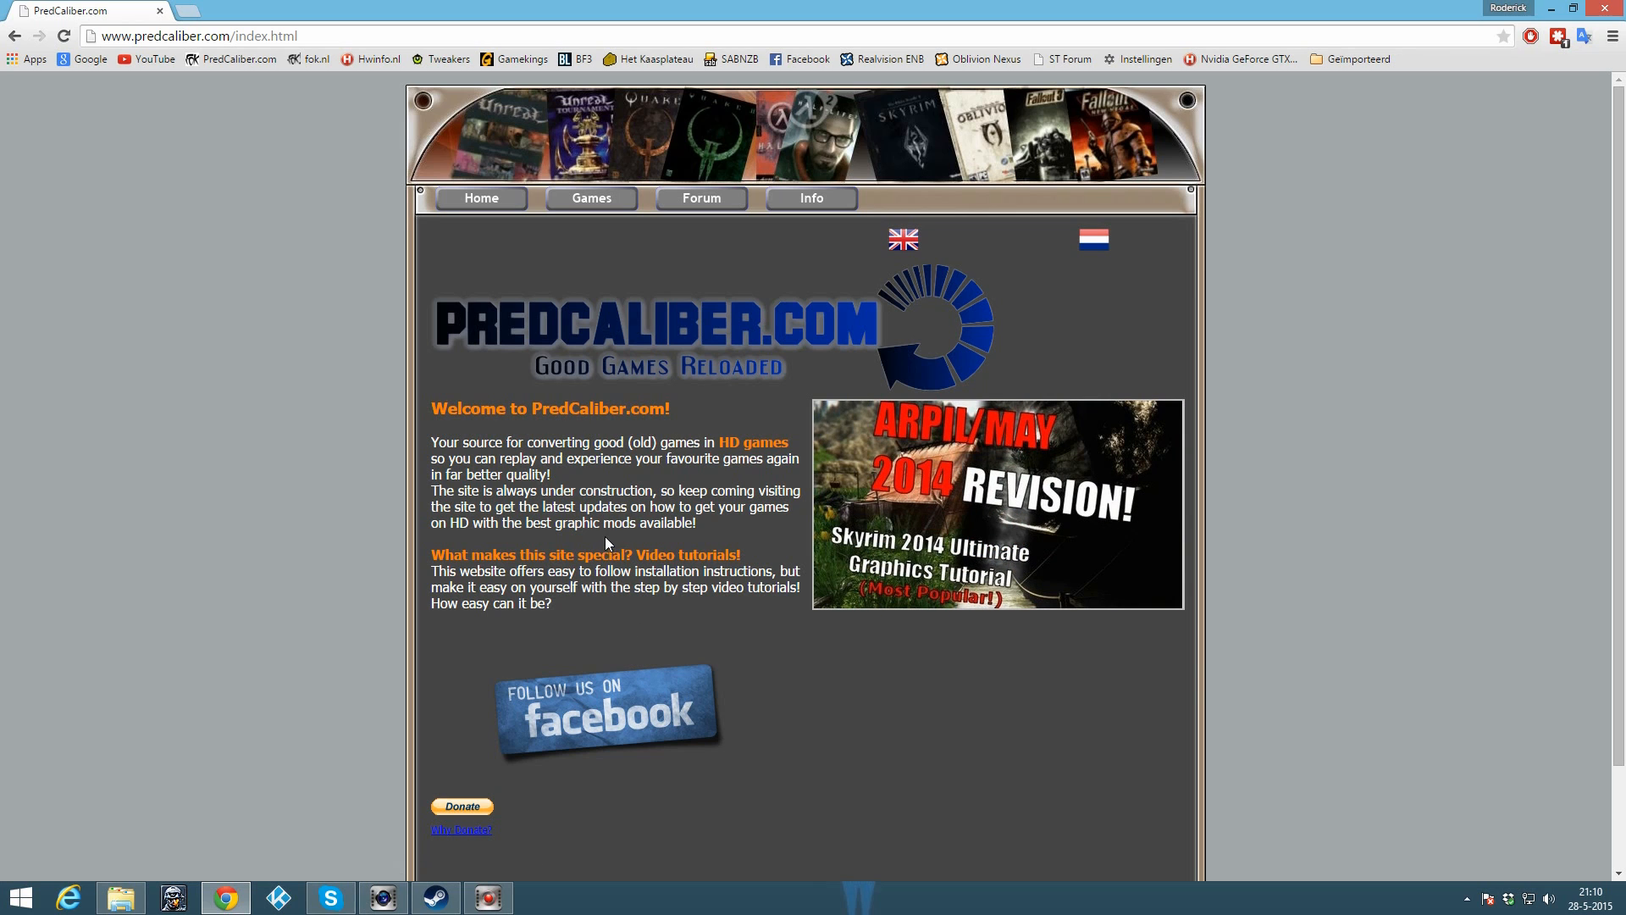
Step: Switch to the Chrome browser and look over the PredCaliber.com home page
{"action": "scroll", "coordinate": [542, 574], "scroll_direction": "down", "scroll_amount": 1}
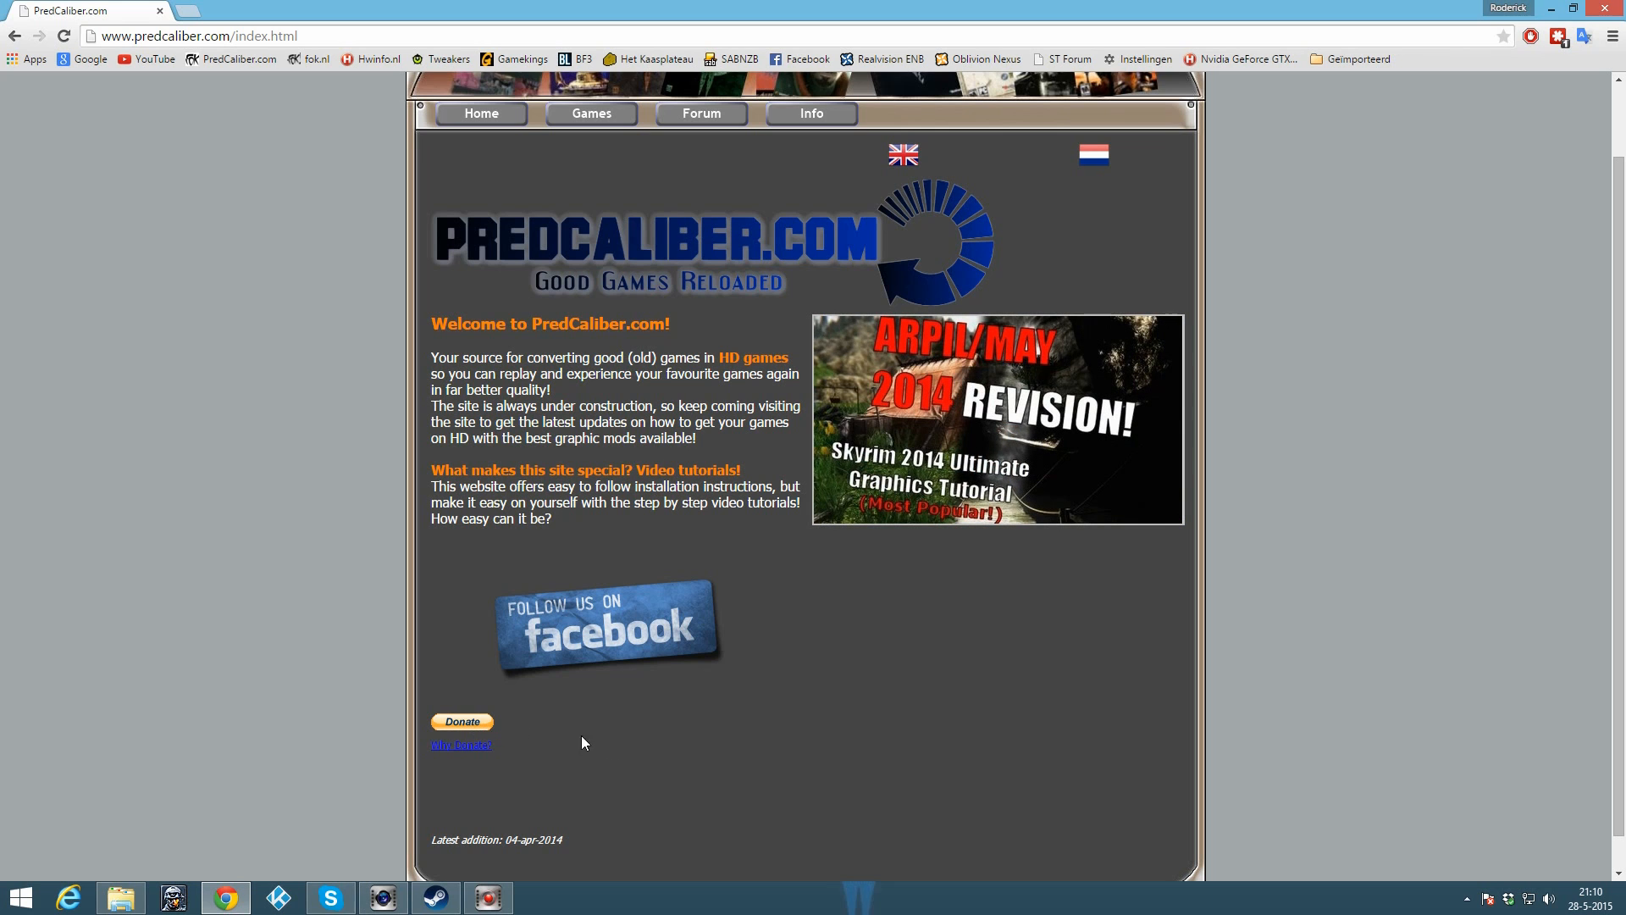
{"action": "scroll", "coordinate": [673, 731], "scroll_direction": "up", "scroll_amount": 1}
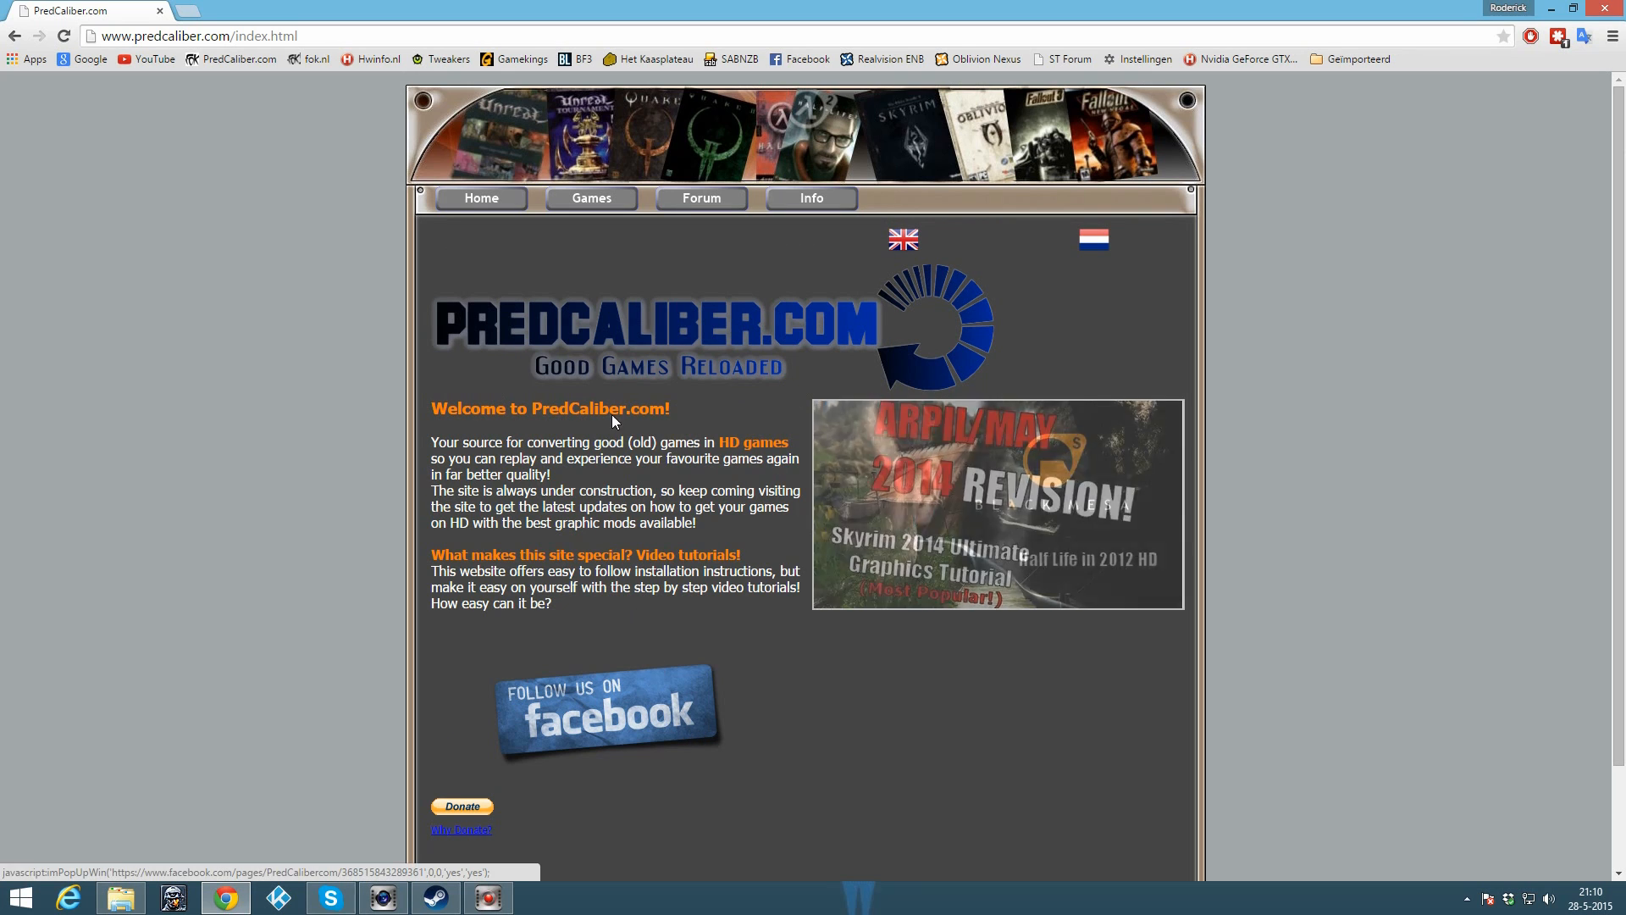